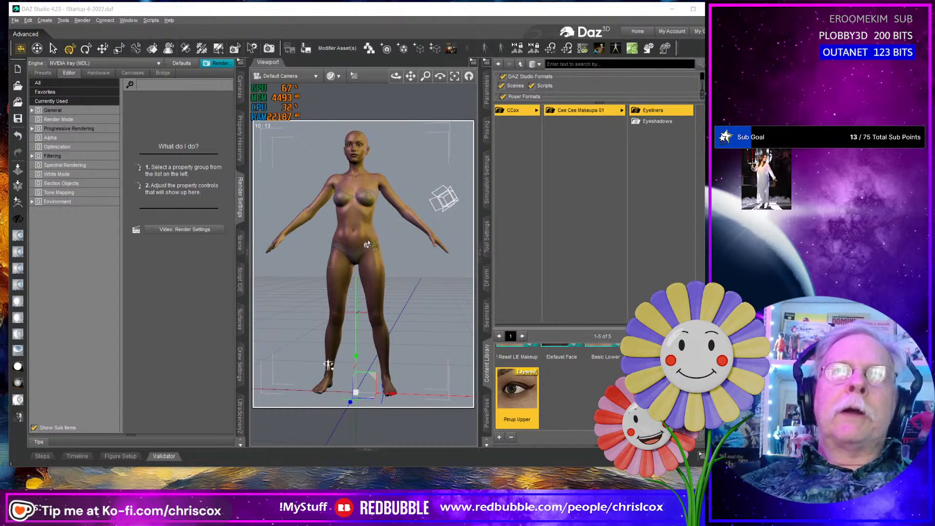
# - Browse the content library to the Synth Swimsuit project's People content for the Synth Swimsuit G8 Female
pyautogui.moveTo(676, 325); pyautogui.dragTo(516, 325)
pyautogui.scroll(-15, 600, 263)
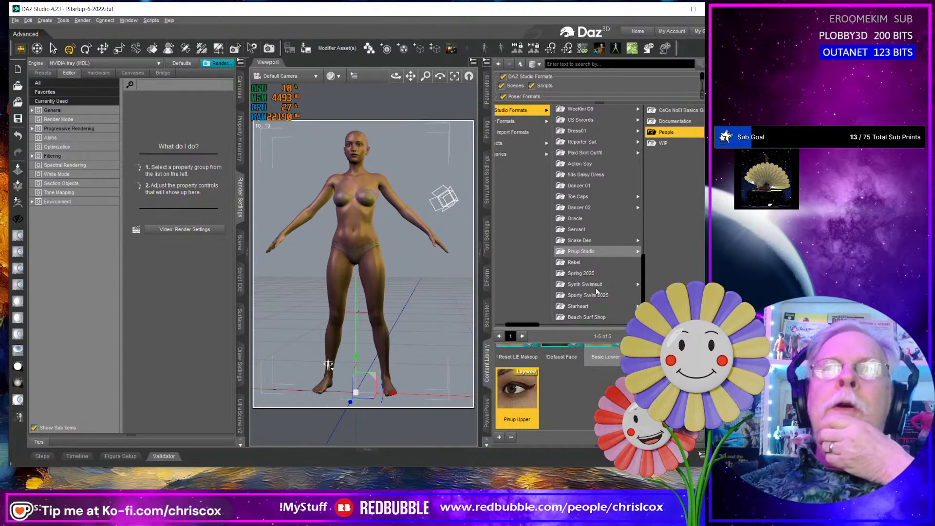
pyautogui.moveTo(549, 363)
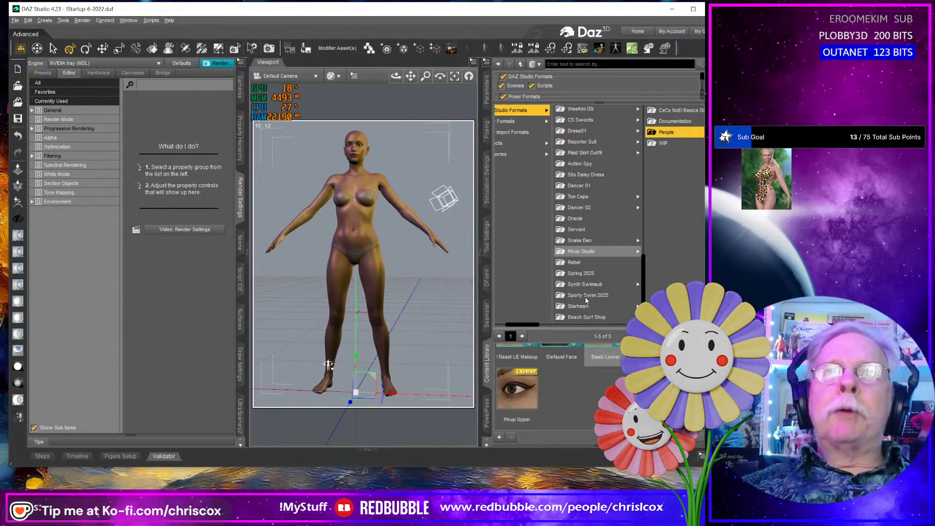
pyautogui.click(587, 287)
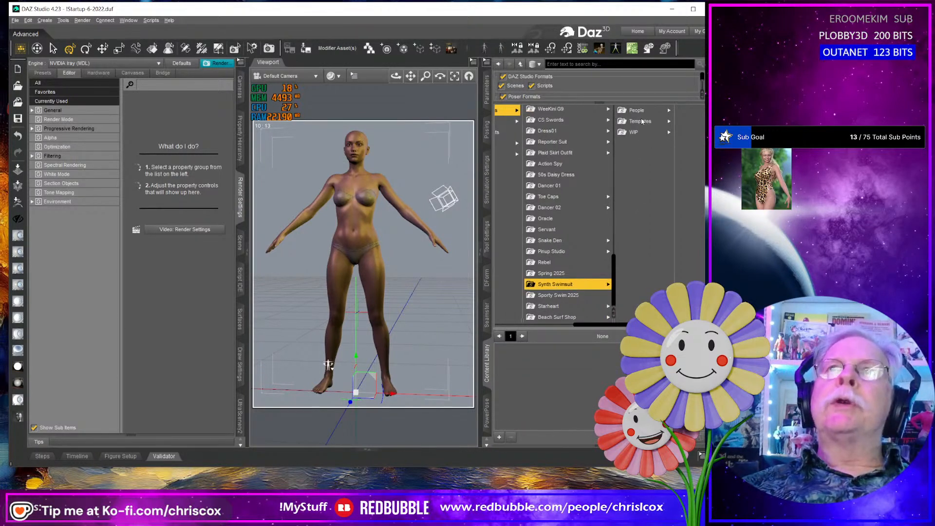
pyautogui.click(565, 296)
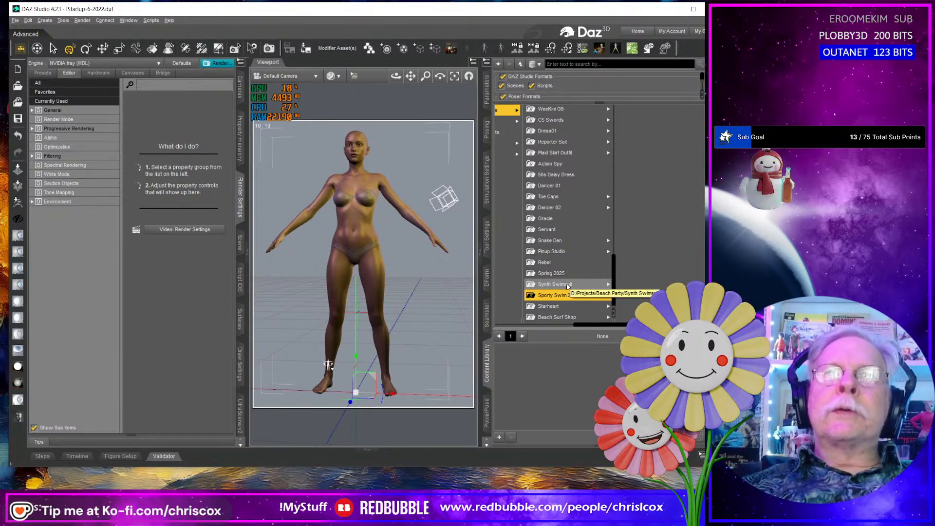
pyautogui.click(568, 287)
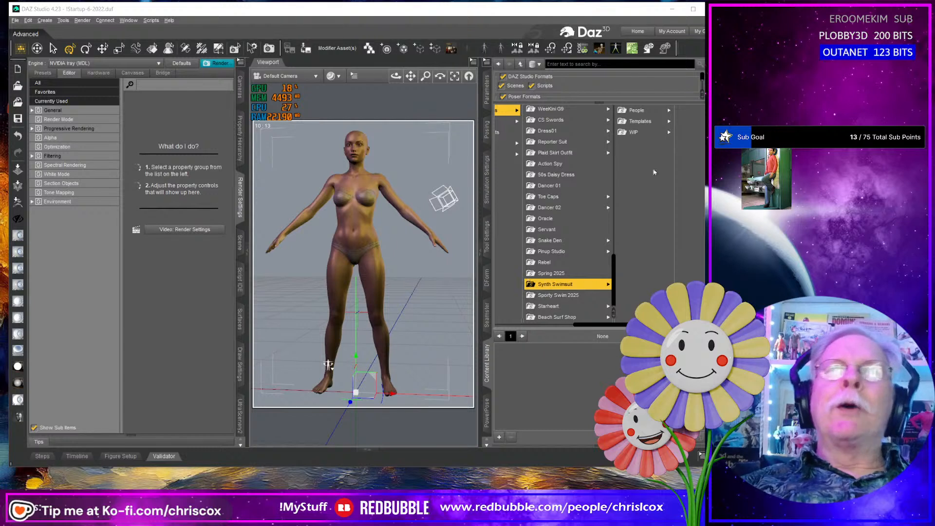
pyautogui.click(660, 111)
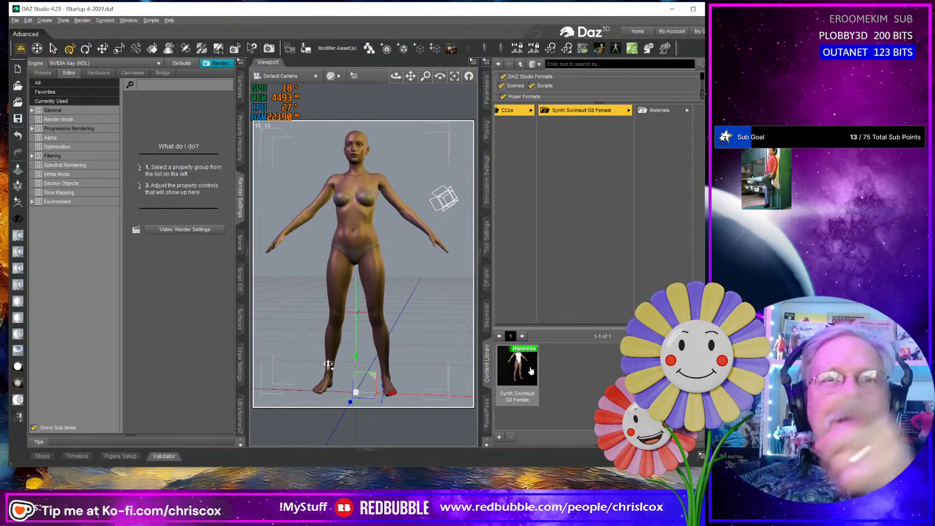
# - Load the Synth Swimsuit G8 Female wardrobe item onto the figure, dismissing the request for the missing base color texture
pyautogui.moveTo(529, 369); pyautogui.dragTo(400, 267)
pyautogui.moveTo(367, 237); pyautogui.dragTo(368, 238)
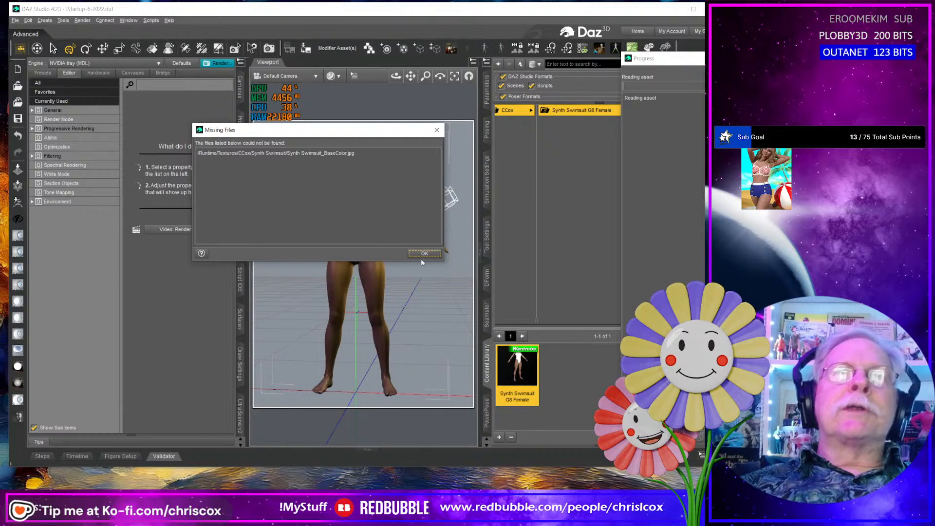
pyautogui.click(424, 255)
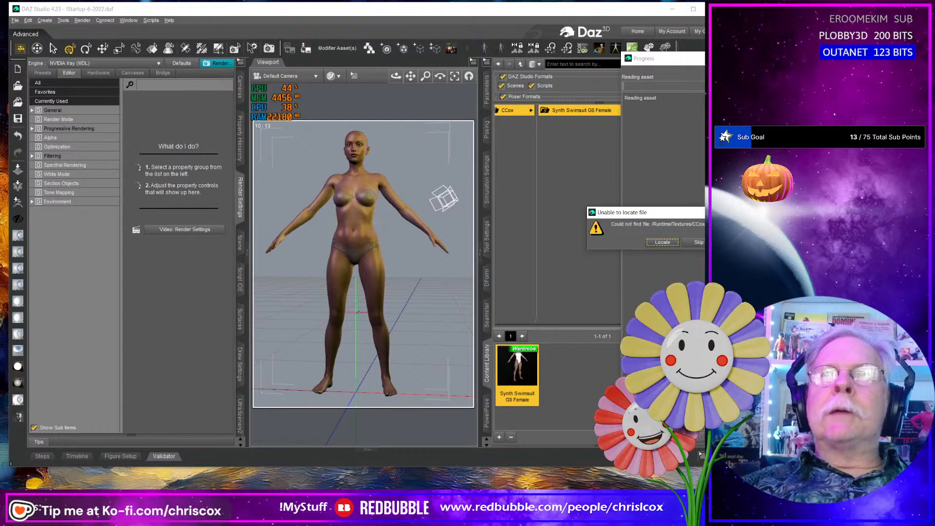
pyautogui.press('Escape')
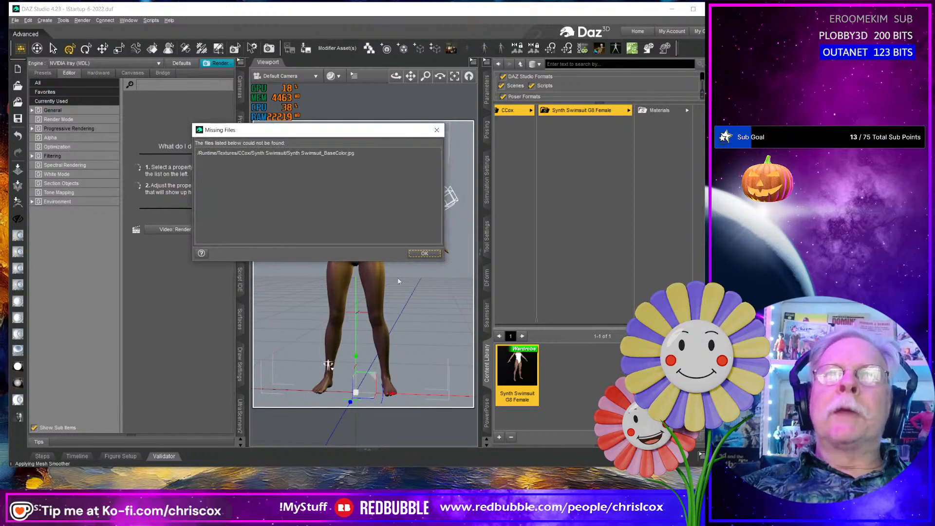
pyautogui.click(425, 254)
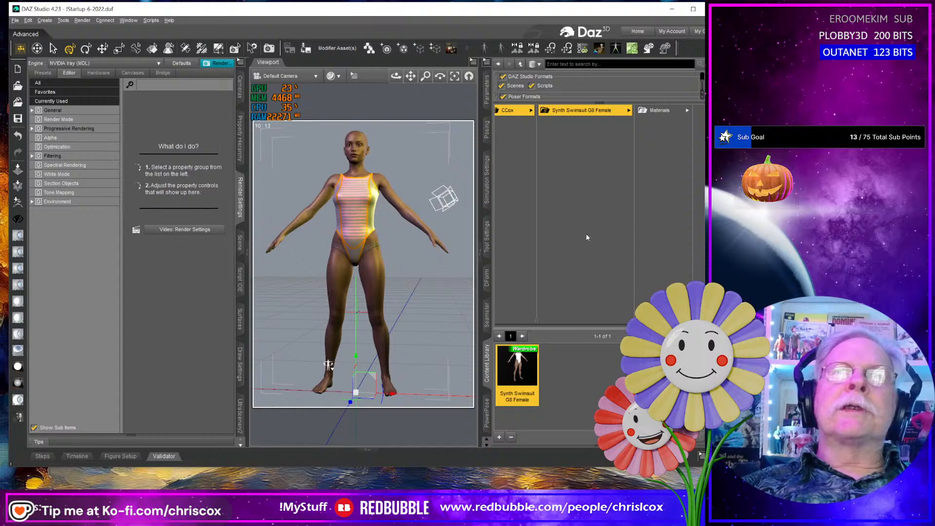
# - Select the swimsuit on the figure and apply the SYN Black and Gold material from its Materials folder
pyautogui.click(661, 111)
pyautogui.doubleClick(519, 362)
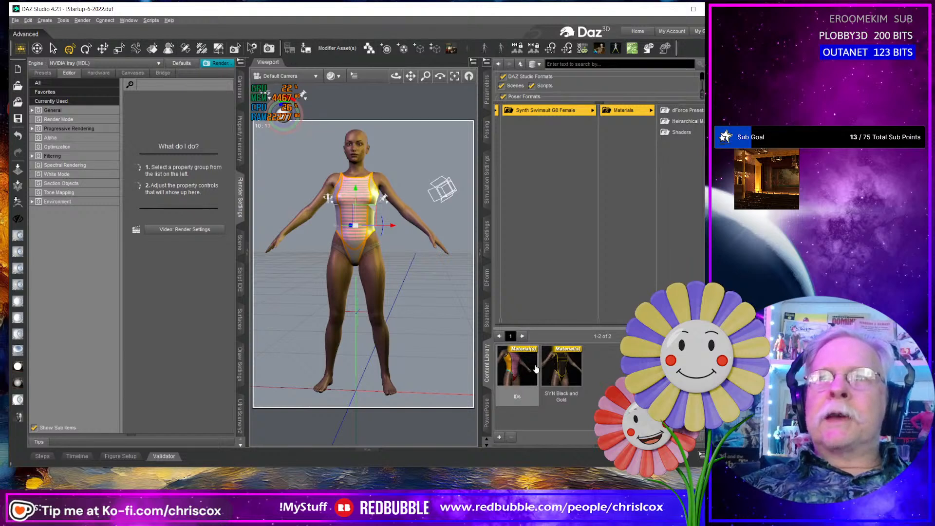
pyautogui.doubleClick(560, 366)
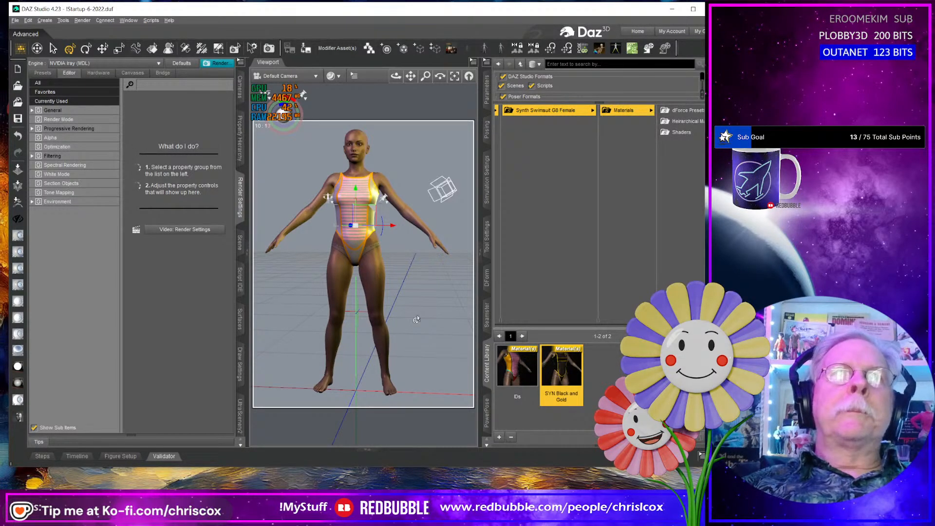
pyautogui.scroll(5, 416, 319)
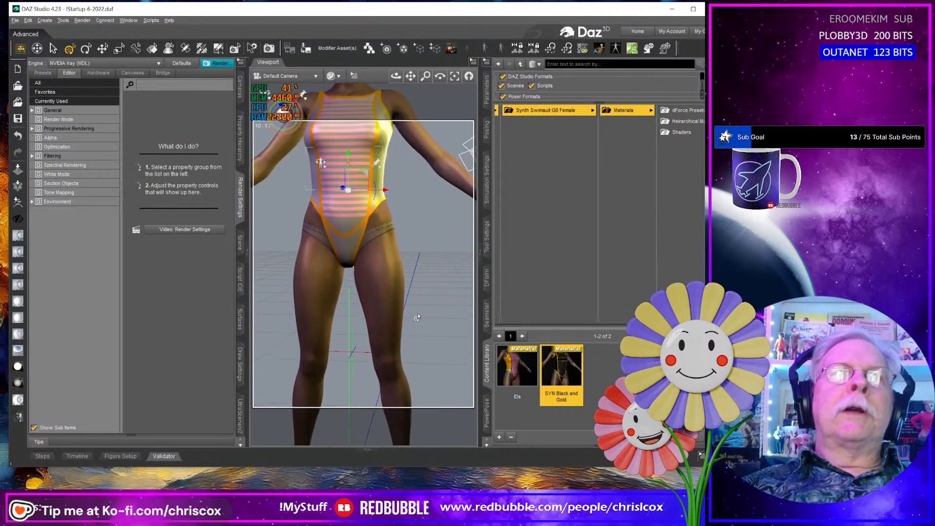
pyautogui.moveTo(417, 317); pyautogui.dragTo(417, 317, button='middle')
pyautogui.rightClick(356, 144)
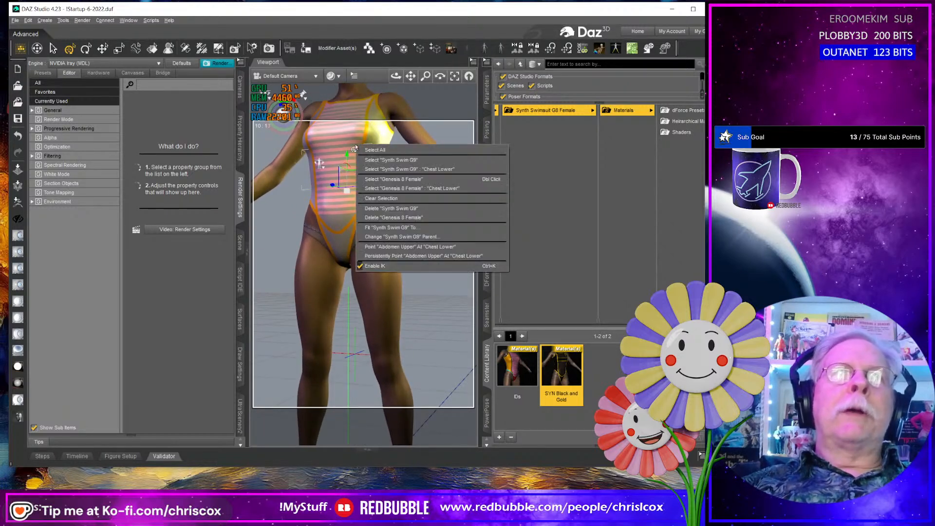
pyautogui.click(376, 162)
pyautogui.doubleClick(571, 375)
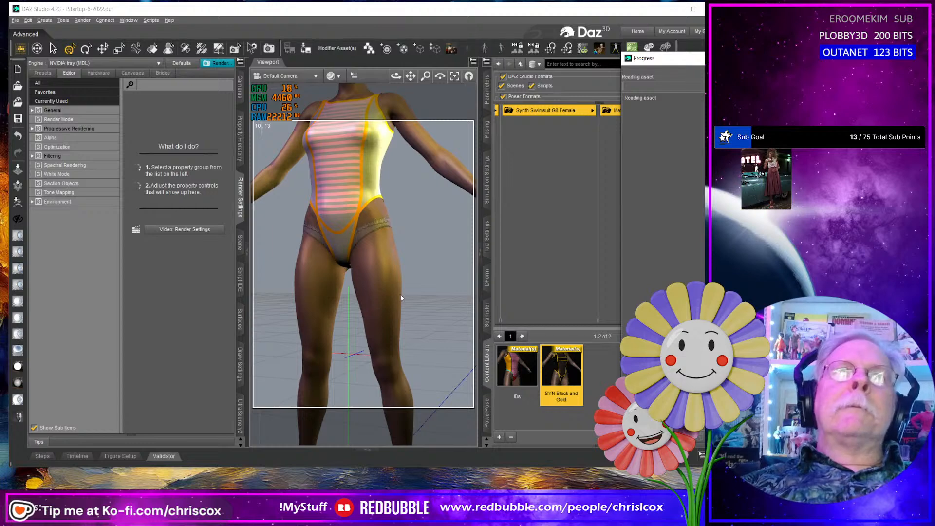
pyautogui.moveTo(399, 300); pyautogui.dragTo(414, 313, button='middle')
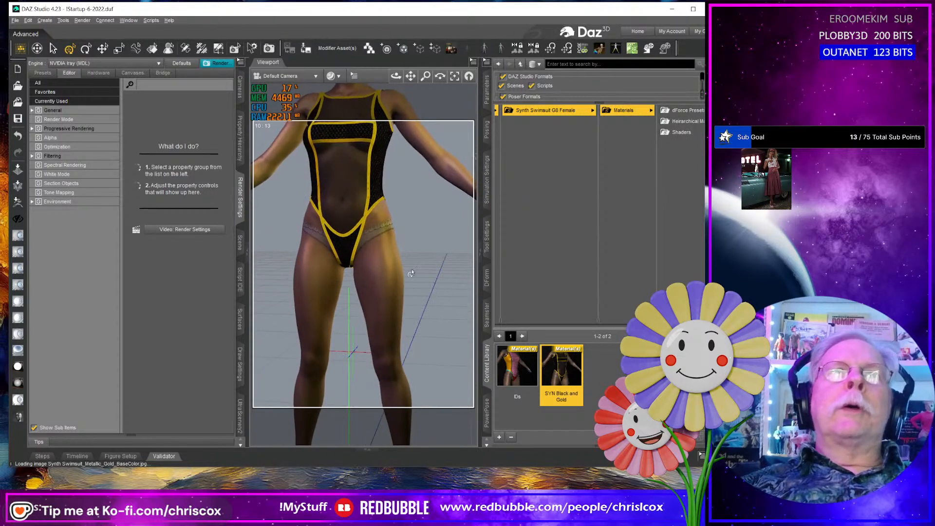
pyautogui.moveTo(410, 272); pyautogui.dragTo(446, 272, button='middle')
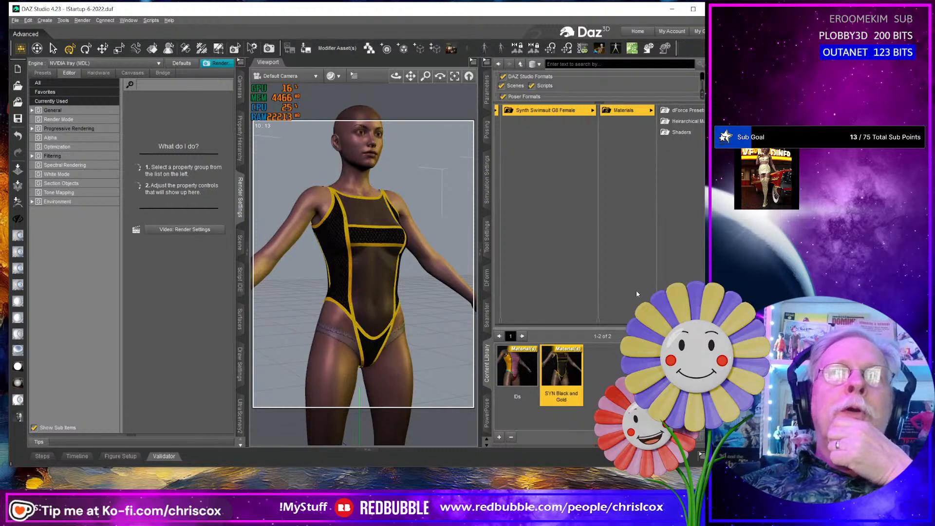
# - Delete the Heirarchical Materials folder from the swimsuit's Materials folder
pyautogui.click(685, 121)
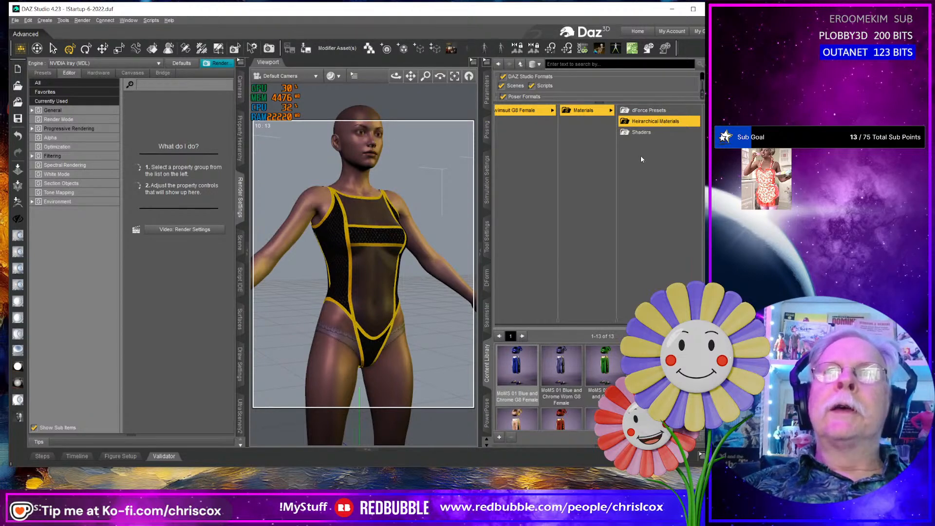
pyautogui.rightClick(653, 122)
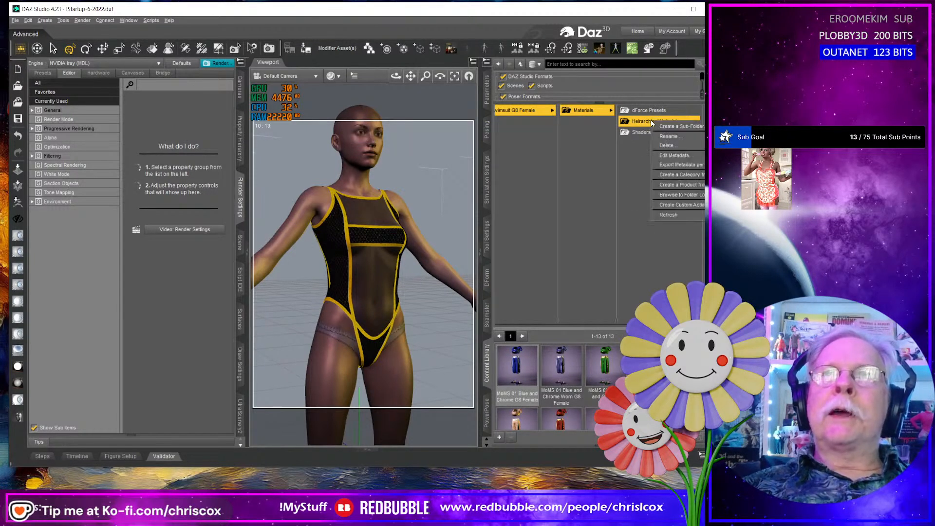
pyautogui.click(666, 146)
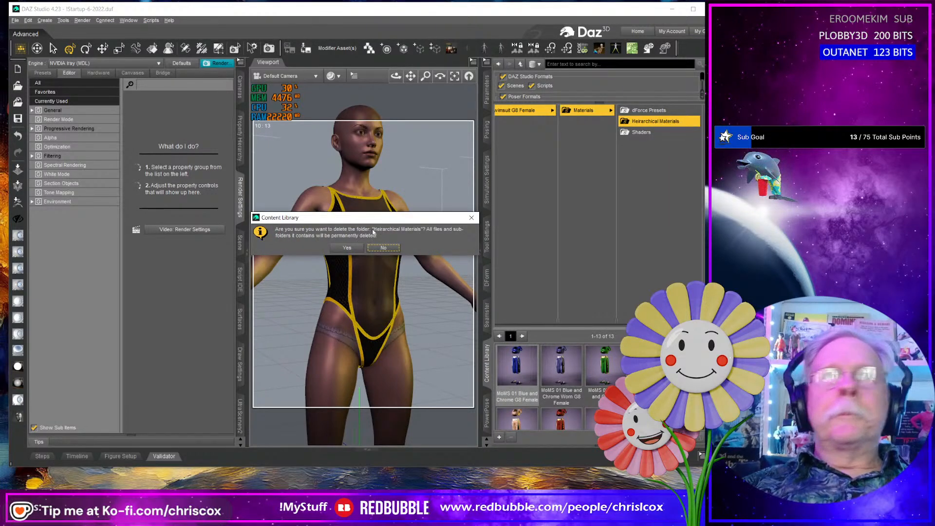
pyautogui.click(347, 248)
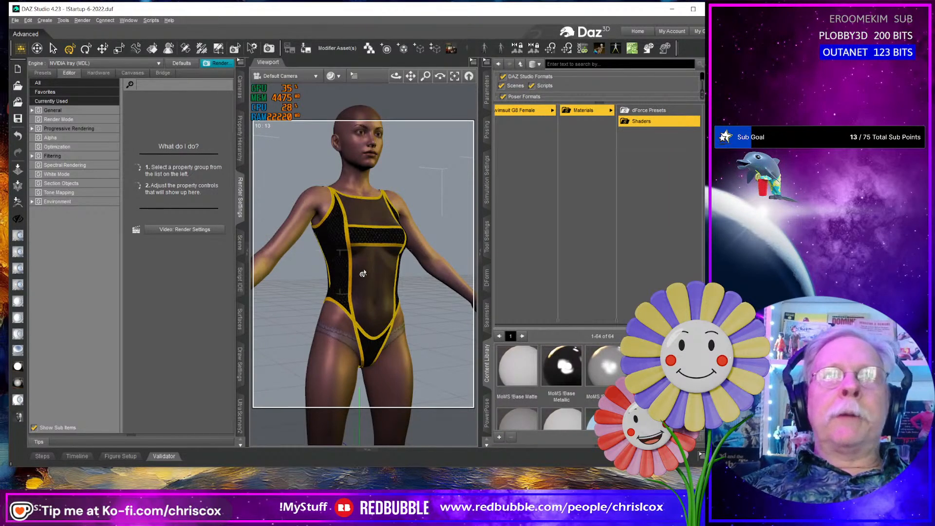
pyautogui.moveTo(362, 250)
pyautogui.mouseDown(button='middle')
pyautogui.moveTo(443, 261)
pyautogui.moveTo(366, 254)
pyautogui.mouseUp(button='middle')
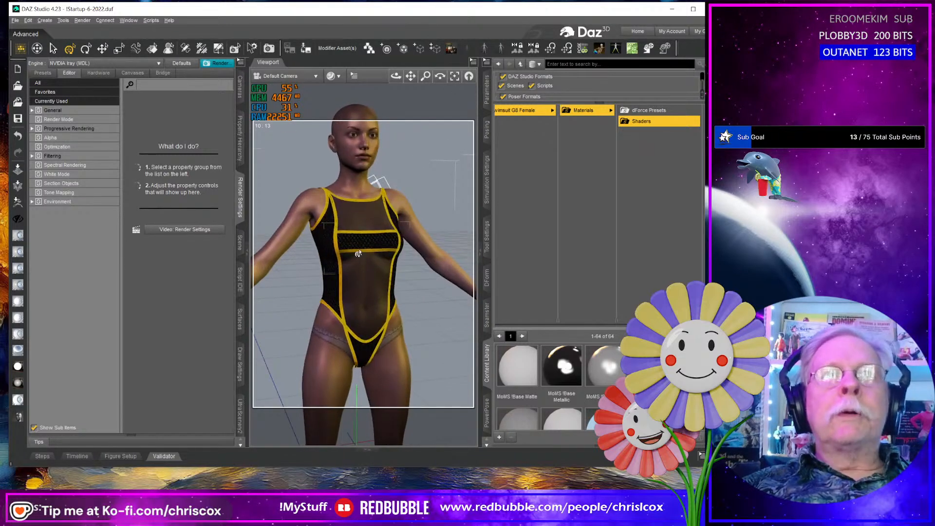
pyautogui.scroll(4, 358, 253)
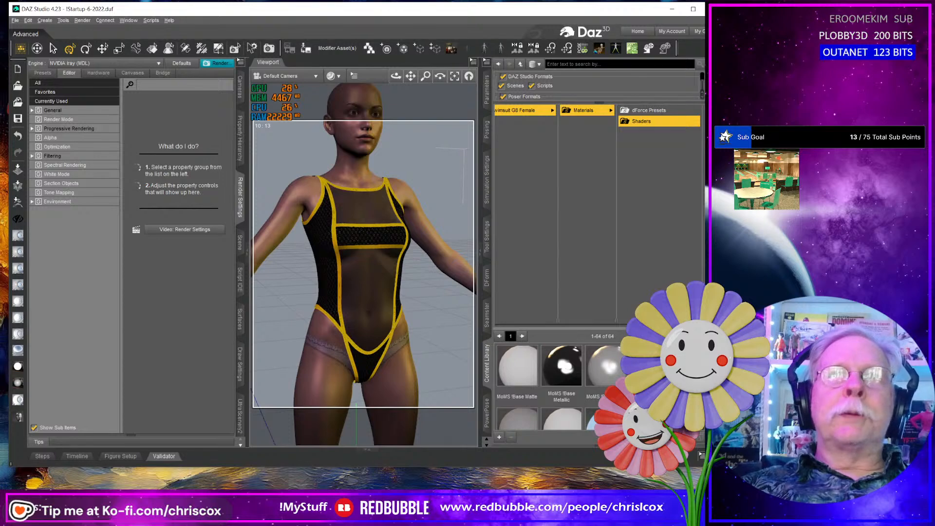
# - Browse to the Makeup project's CeCe NoEl Basics G8F content and open its Genesis 8 Female materials folder under CCox
pyautogui.moveTo(689, 325); pyautogui.dragTo(597, 331)
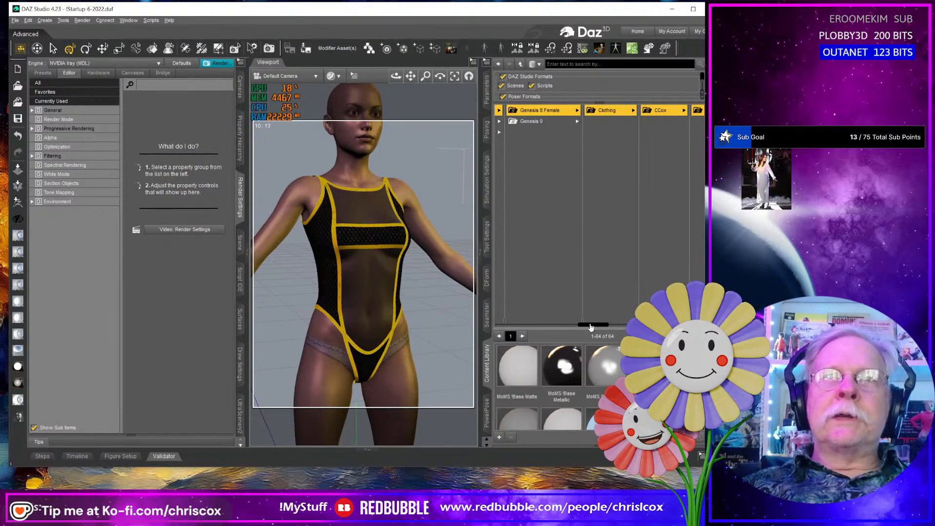
pyautogui.moveTo(591, 330); pyautogui.dragTo(535, 330)
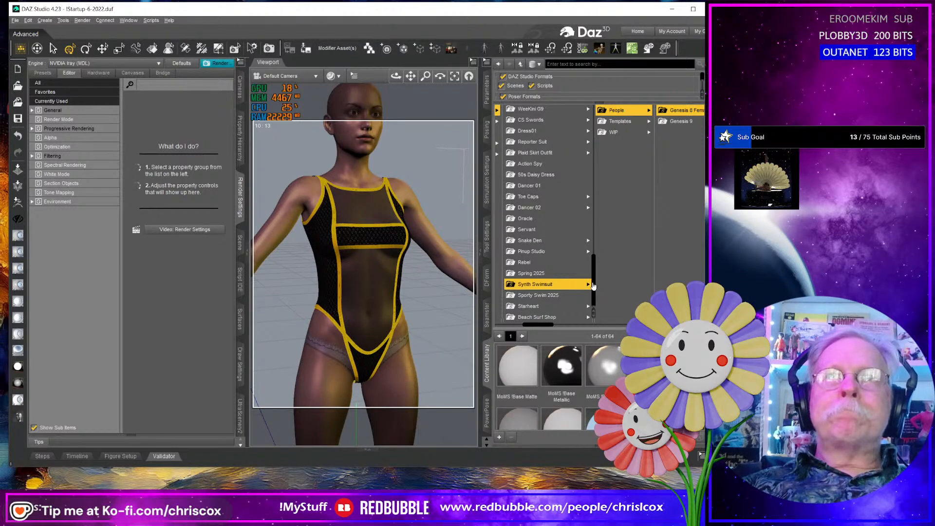
pyautogui.moveTo(596, 287); pyautogui.dragTo(592, 201)
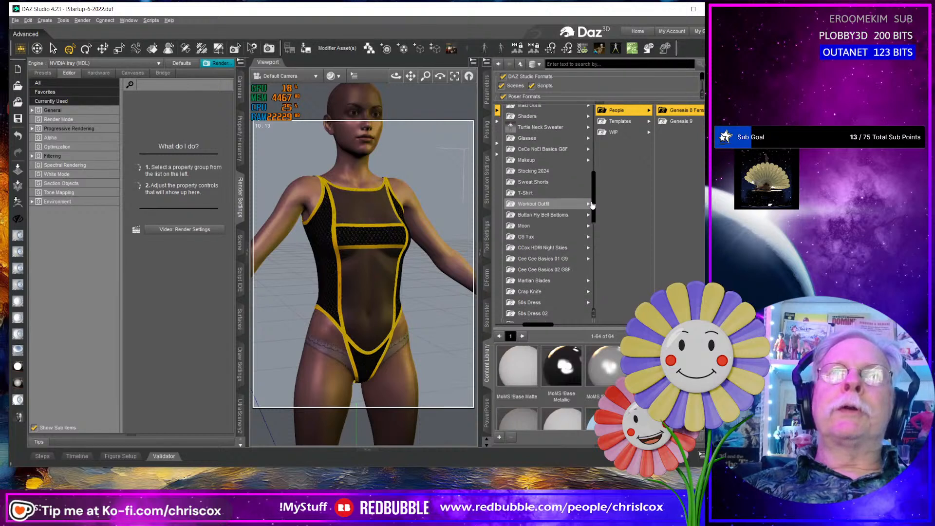
pyautogui.click(545, 163)
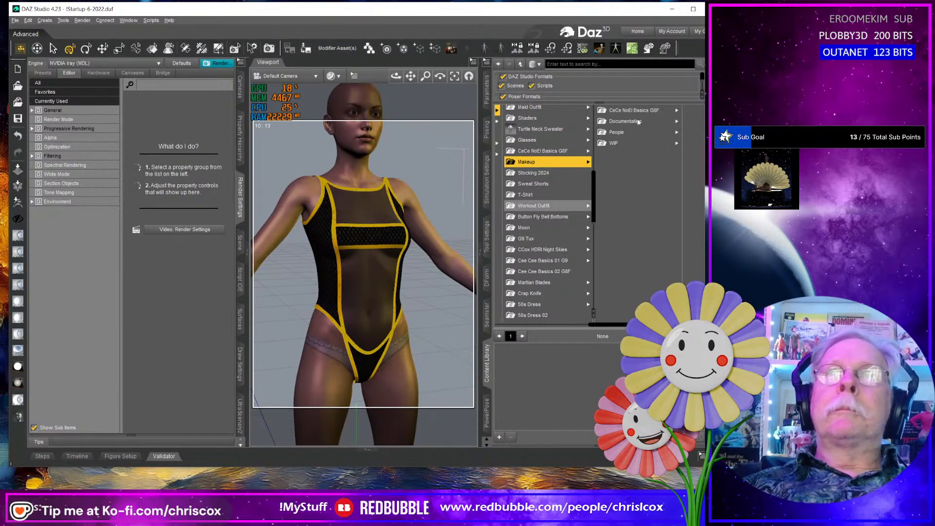
pyautogui.click(632, 111)
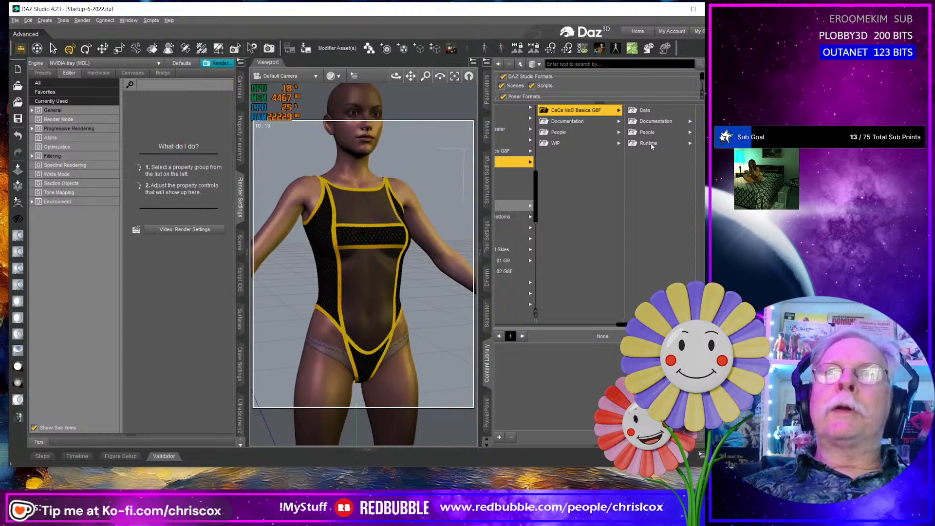
pyautogui.click(649, 132)
pyautogui.click(680, 110)
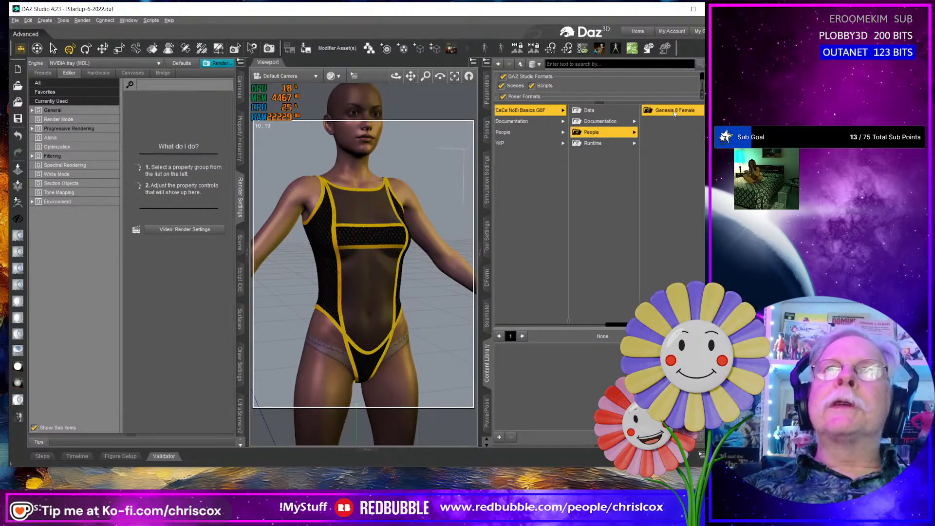
pyautogui.click(675, 110)
pyautogui.click(642, 111)
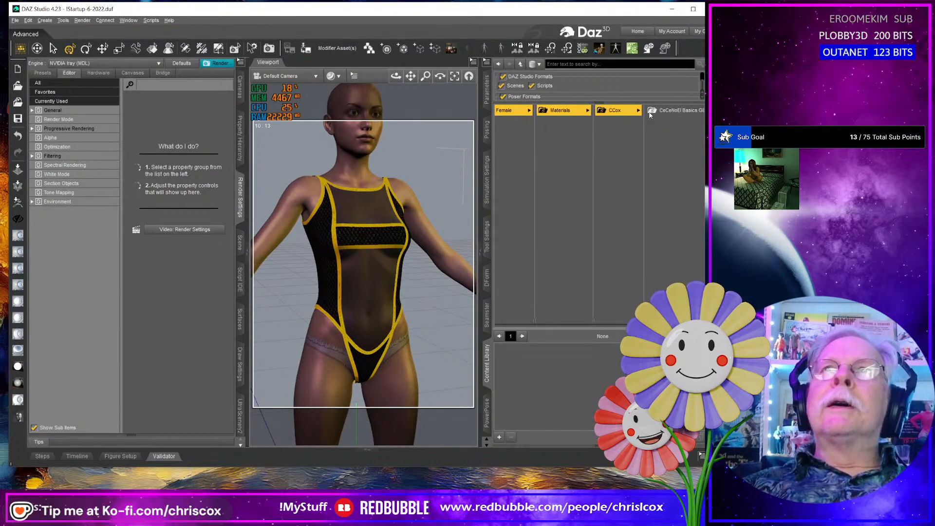
pyautogui.click(656, 111)
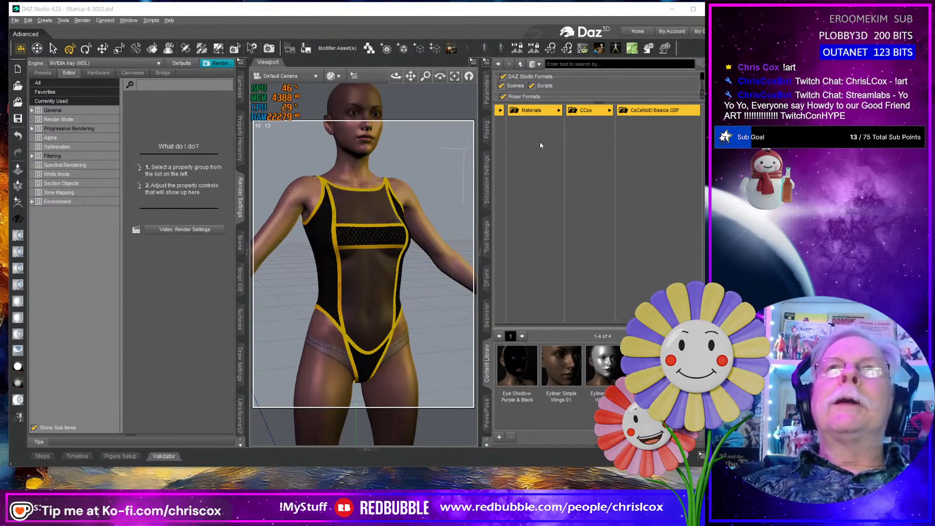
# - Frame the figure's face in a near-frontal close-up in the viewport
pyautogui.scroll(5, 357, 163)
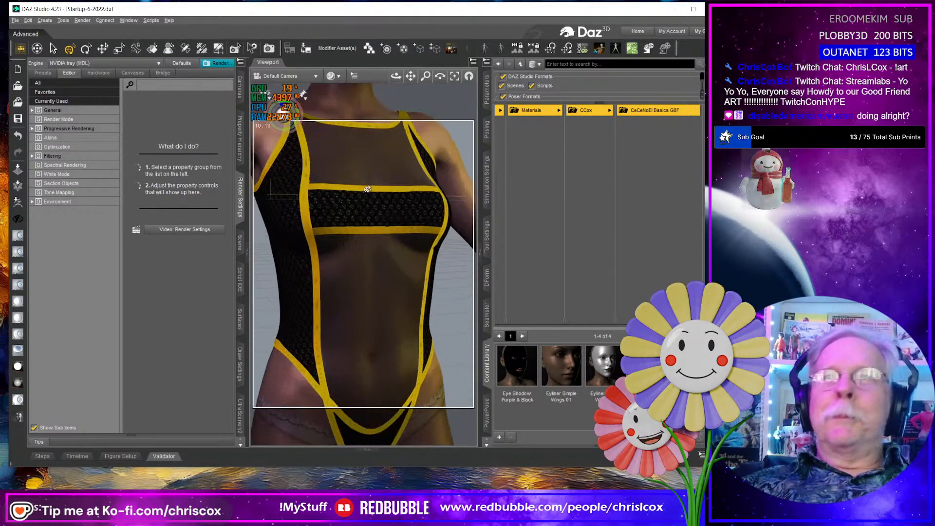
pyautogui.moveTo(376, 183); pyautogui.dragTo(375, 360, button='middle')
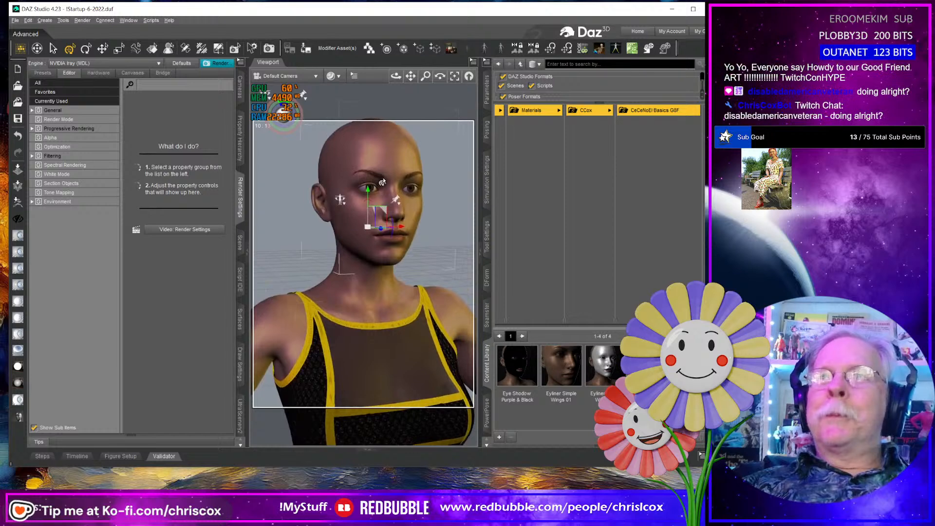
pyautogui.scroll(2, 383, 183)
pyautogui.moveTo(421, 191); pyautogui.dragTo(429, 240, button='middle')
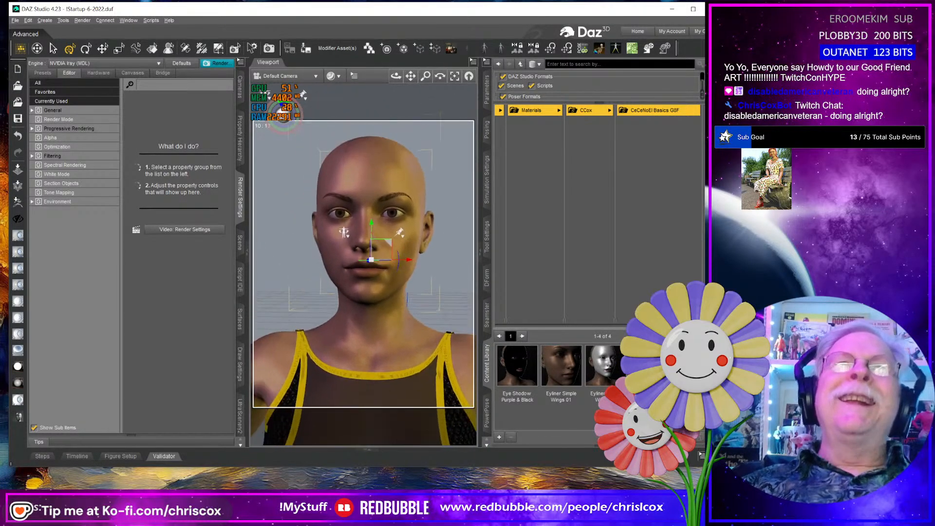
pyautogui.scroll(2, 412, 199)
pyautogui.scroll(2, 414, 199)
pyautogui.moveTo(413, 199)
pyautogui.mouseDown(button='middle')
pyautogui.moveTo(404, 198)
pyautogui.moveTo(432, 232)
pyautogui.moveTo(416, 204)
pyautogui.mouseUp(button='middle')
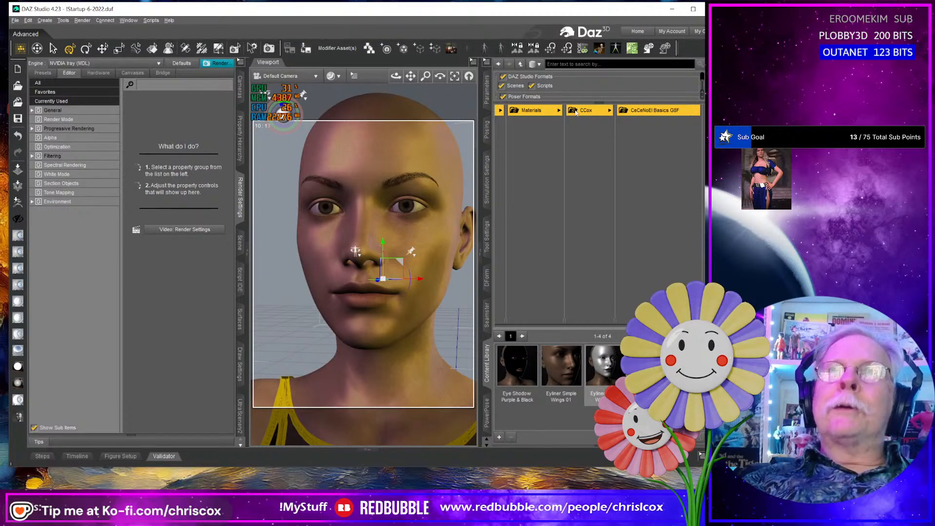
# - Reopen the CeCeNoEl Basics G8F materials folder under Genesis 8 Female and CCox, and enlarge the preset thumbnail area
pyautogui.moveTo(653, 325)
pyautogui.mouseDown()
pyautogui.moveTo(604, 326)
pyautogui.moveTo(650, 326)
pyautogui.mouseUp()
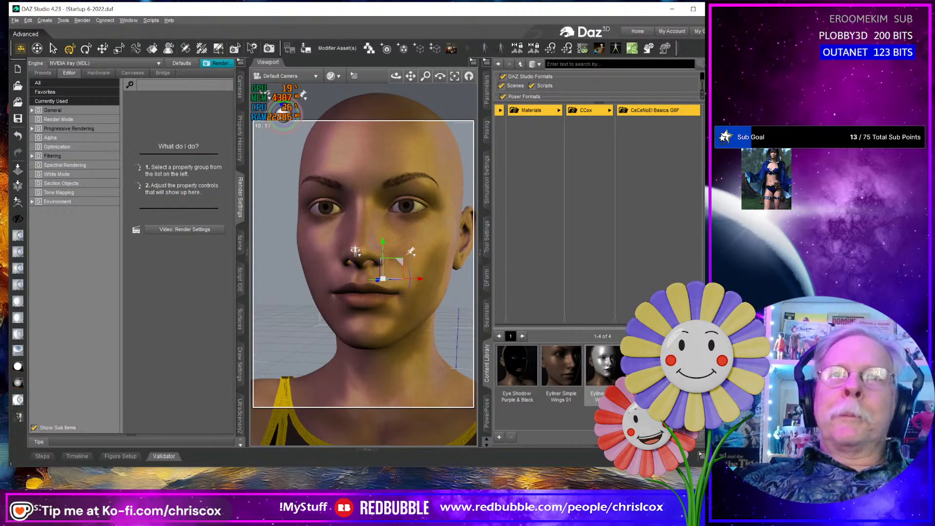
pyautogui.moveTo(650, 325); pyautogui.dragTo(594, 310)
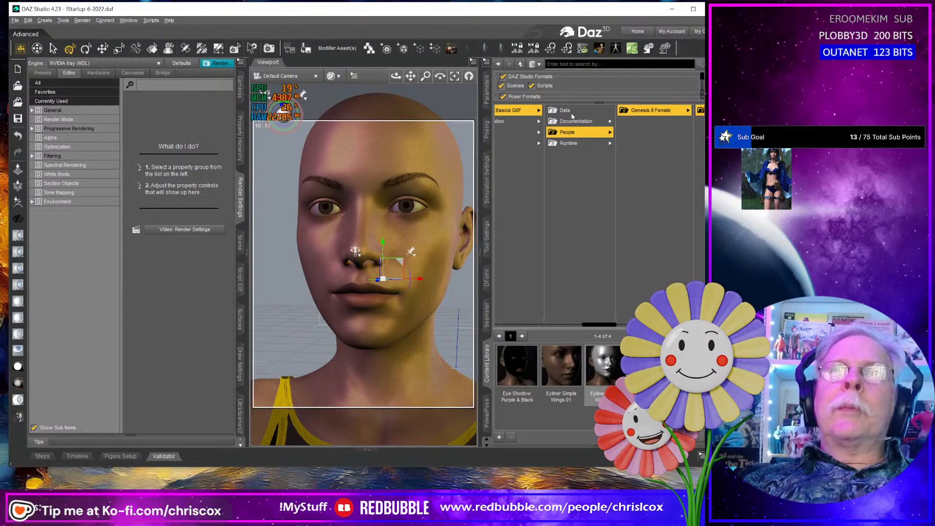
pyautogui.click(656, 113)
pyautogui.click(664, 112)
pyautogui.click(668, 113)
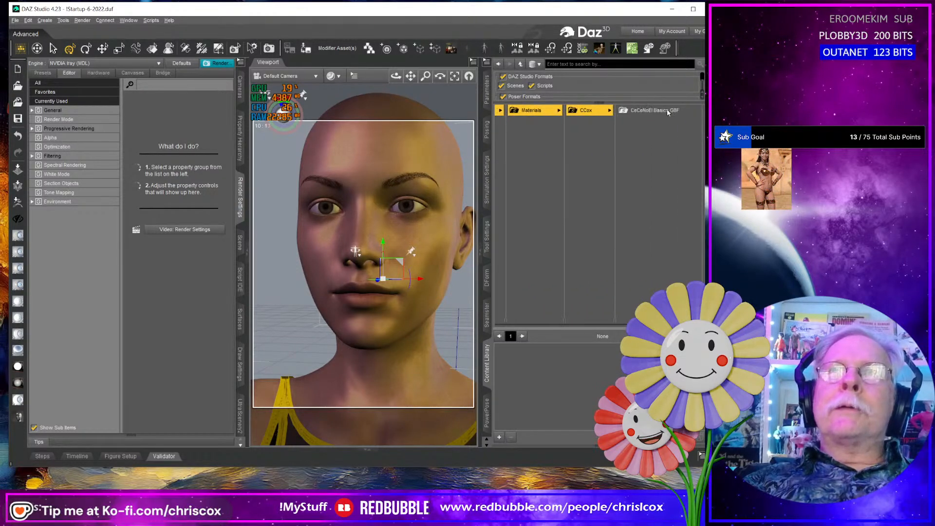
pyautogui.click(668, 111)
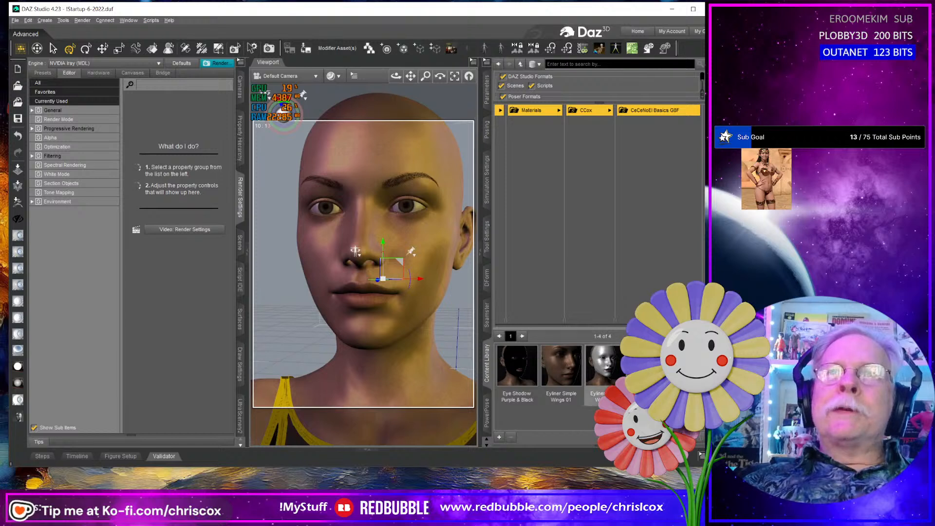
pyautogui.moveTo(589, 328); pyautogui.dragTo(592, 303)
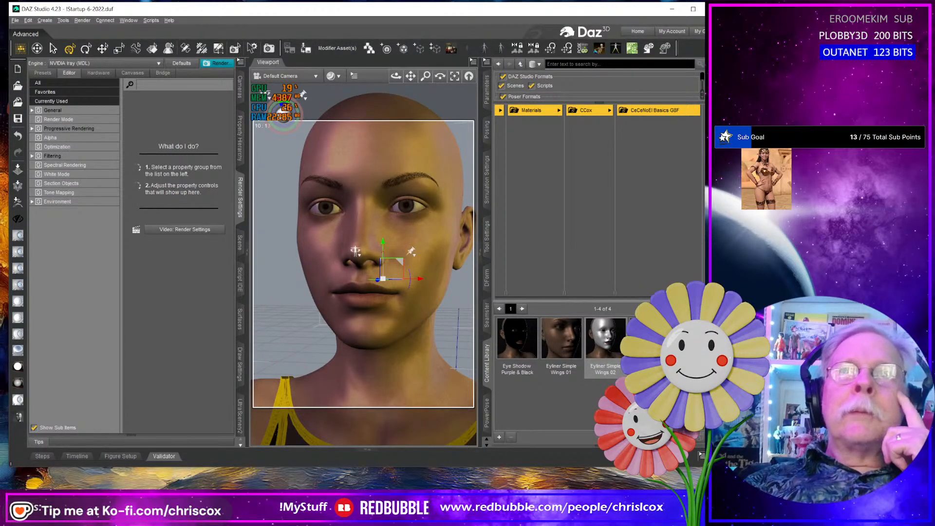
# - Browse the Makeup project's own People folder to Genesis 8 Female, Materials, CCox, Cee Cee Makeups 01 and open Eyeliners
pyautogui.moveTo(675, 299); pyautogui.dragTo(543, 301)
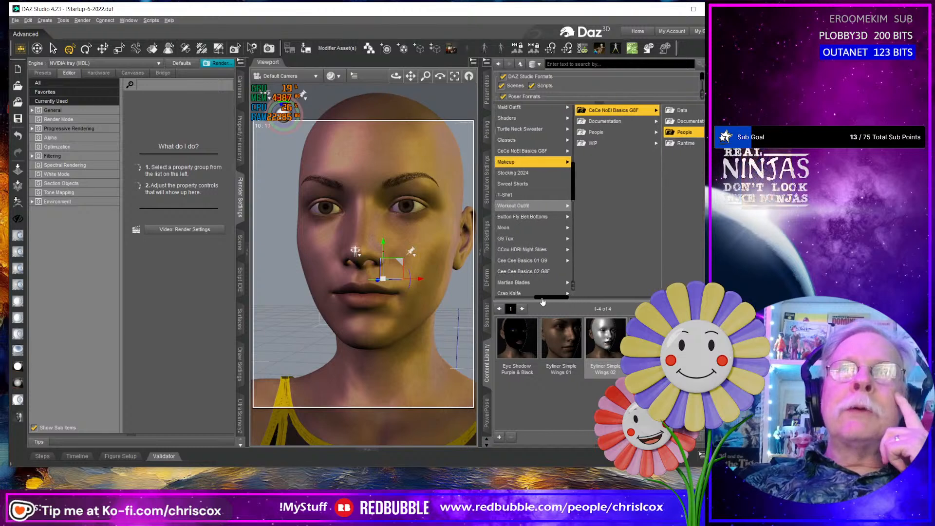
pyautogui.click(618, 132)
pyautogui.click(656, 112)
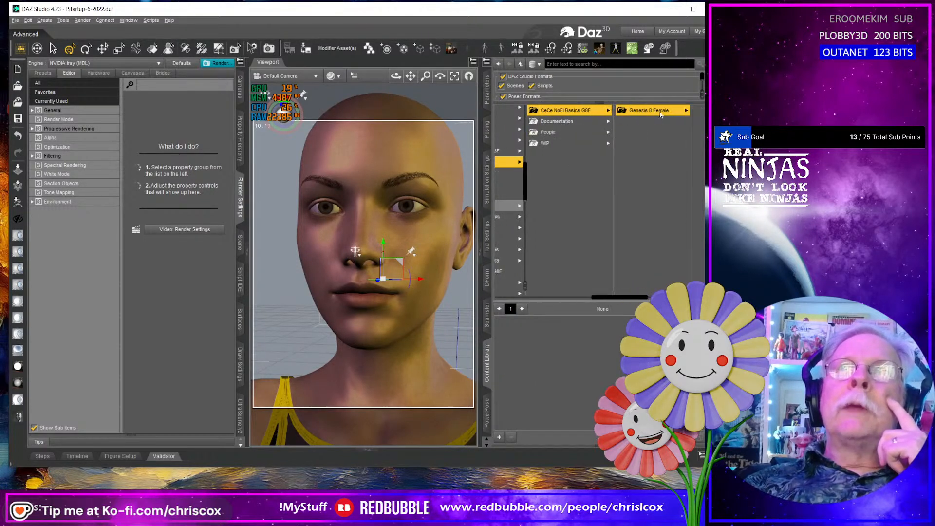
pyautogui.click(659, 111)
pyautogui.click(660, 112)
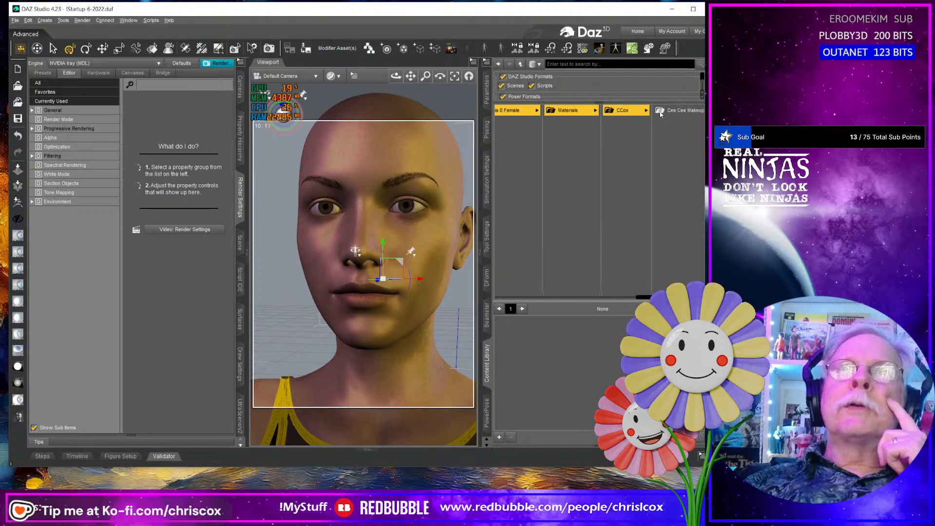
pyautogui.click(660, 111)
pyautogui.click(652, 112)
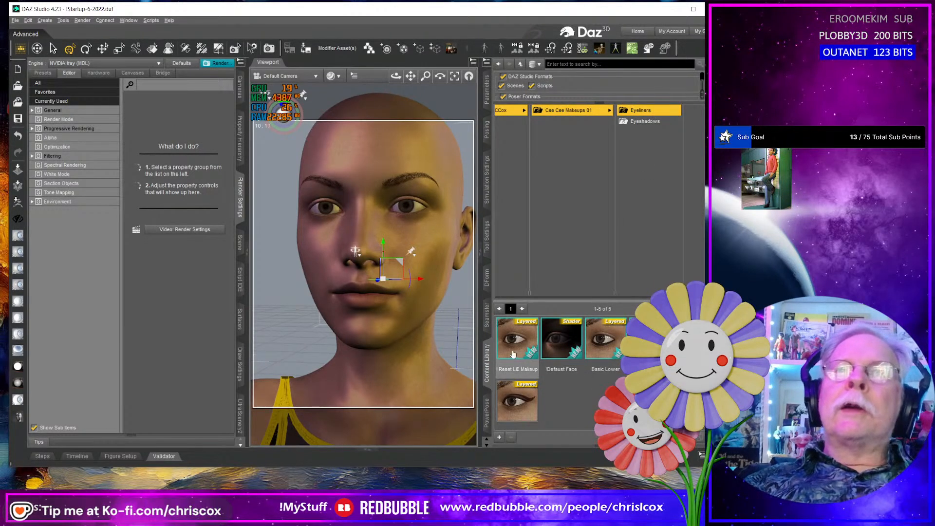
# - Examine the eyeliner presets, including the enlarged preview and file details of Basic Lower
pyautogui.moveTo(515, 348)
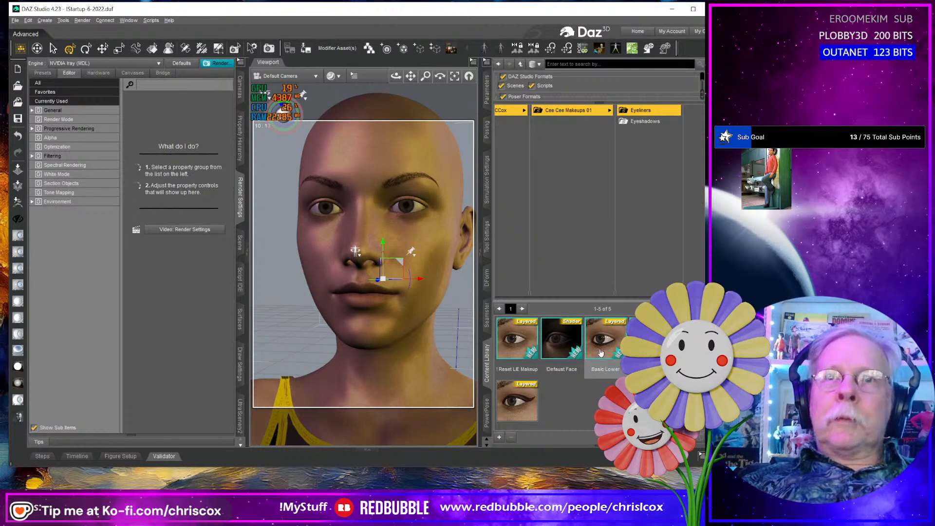
pyautogui.moveTo(601, 353)
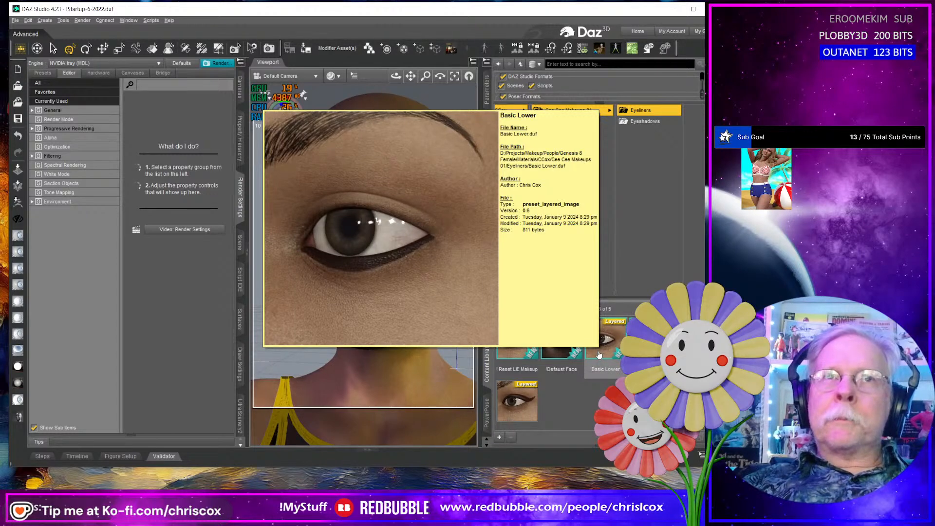
pyautogui.click(601, 352)
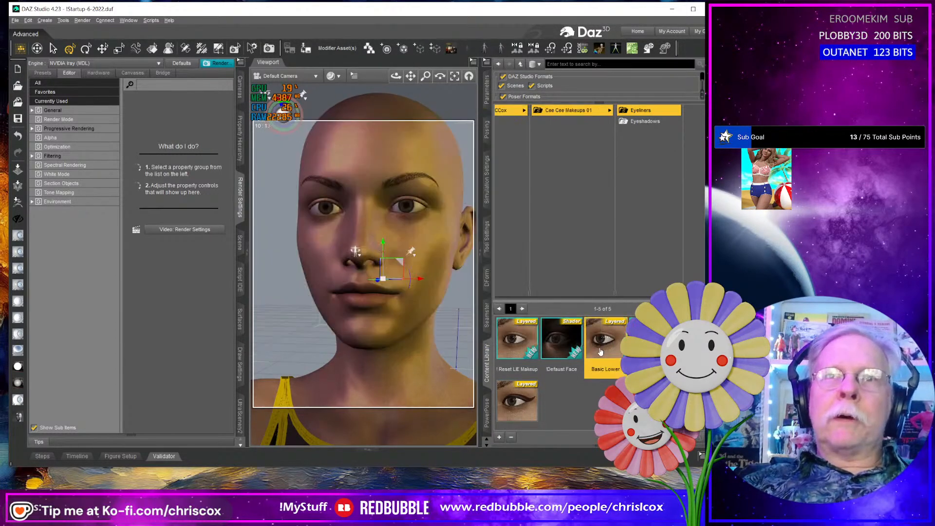
pyautogui.click(518, 400)
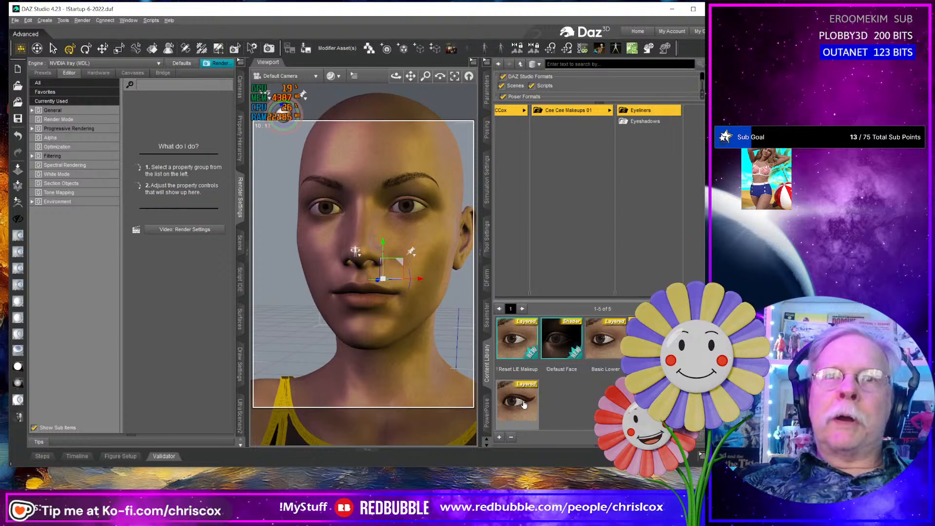
# - Apply the Peacock preset from the Eyeshadows folder to the figure and check the makeup from an angle
pyautogui.click(644, 121)
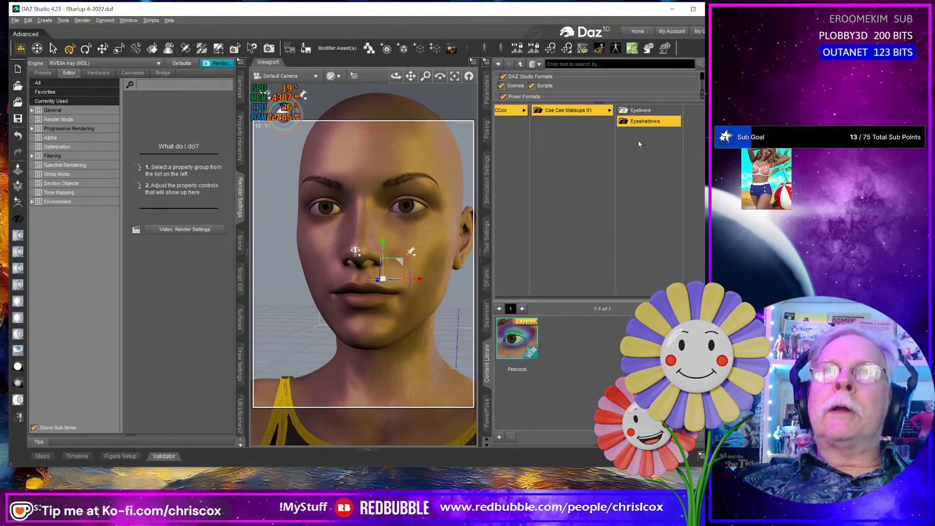
pyautogui.click(528, 343)
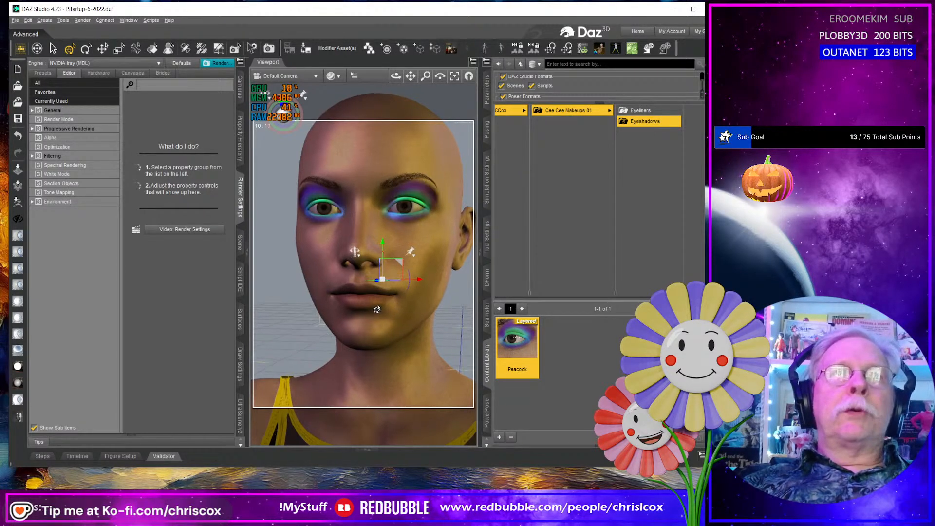
pyautogui.moveTo(377, 309)
pyautogui.mouseDown(button='middle')
pyautogui.moveTo(319, 310)
pyautogui.moveTo(363, 311)
pyautogui.mouseUp(button='middle')
pyautogui.moveTo(437, 301); pyautogui.dragTo(429, 304, button='middle')
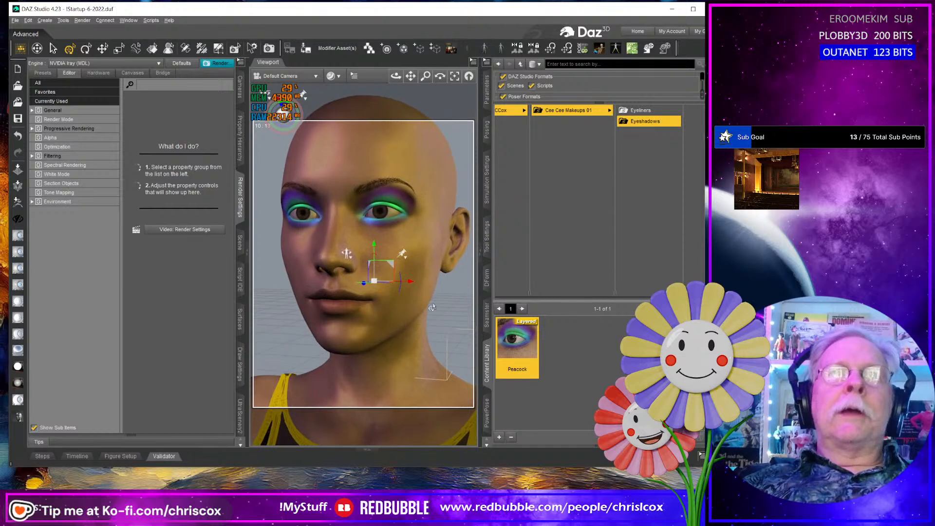
# - Clear the eyeshadow from the face with the Reset LIE Makeup preset in the Eyeliners folder
pyautogui.click(568, 110)
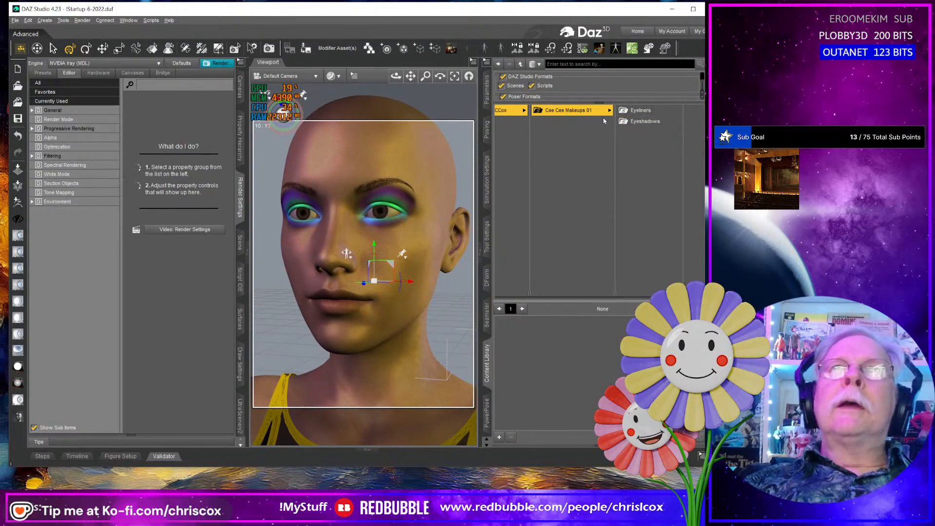
pyautogui.click(636, 111)
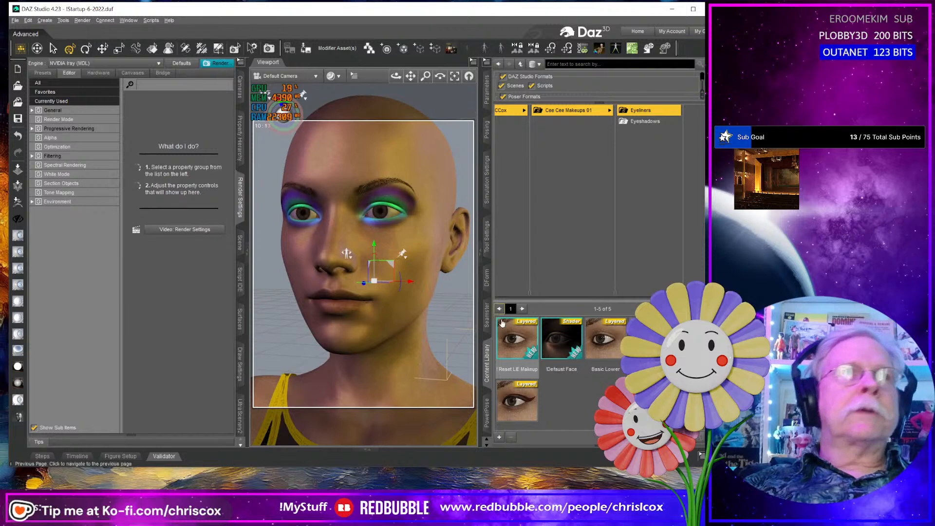
pyautogui.click(521, 346)
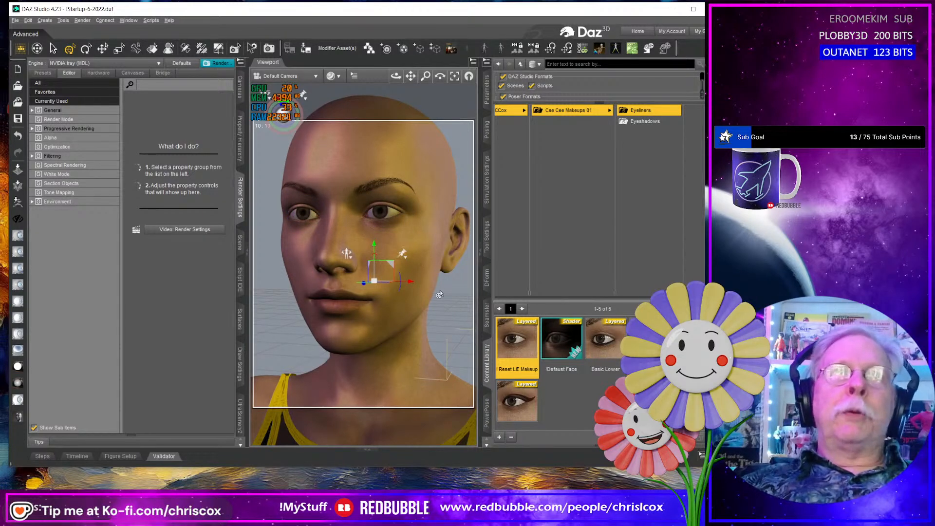
pyautogui.moveTo(440, 291); pyautogui.dragTo(421, 292, button='middle')
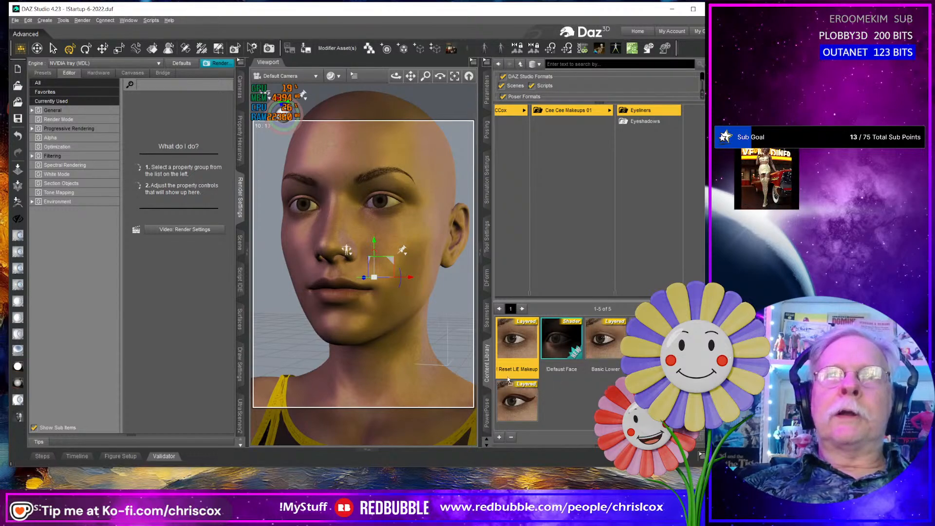
# - Close the floating Content Library pane, show it docked again, and extend the program window downward
pyautogui.moveTo(487, 363); pyautogui.dragTo(472, 331)
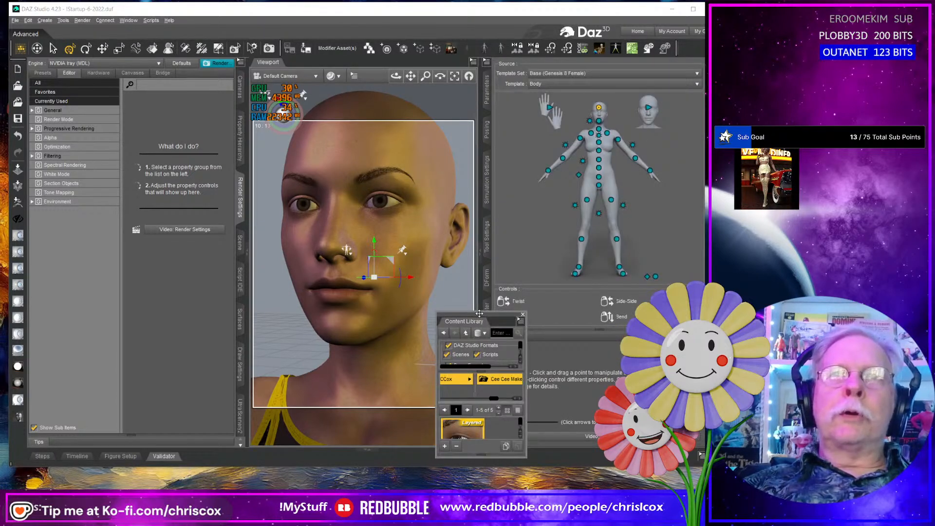
pyautogui.click(522, 315)
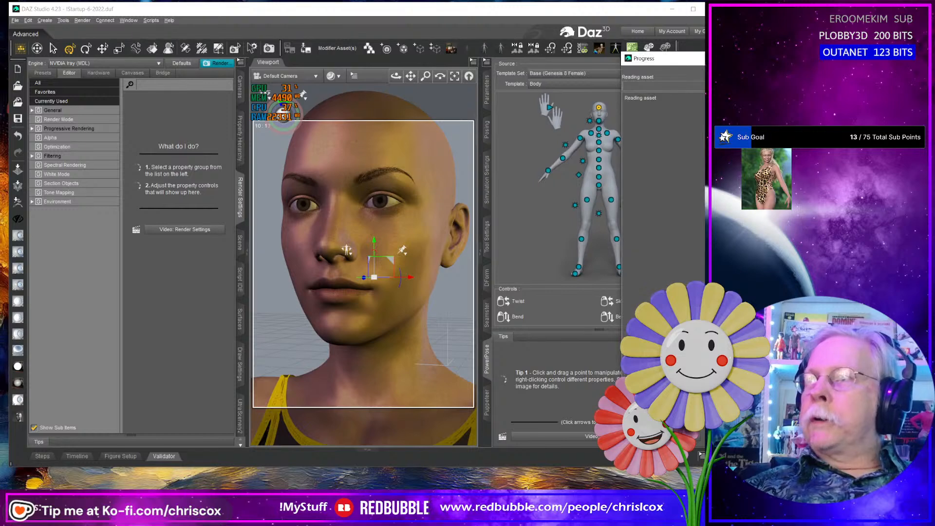
pyautogui.moveTo(396, 76)
pyautogui.mouseDown()
pyautogui.moveTo(368, 88)
pyautogui.moveTo(396, 78)
pyautogui.moveTo(383, 78)
pyautogui.mouseUp()
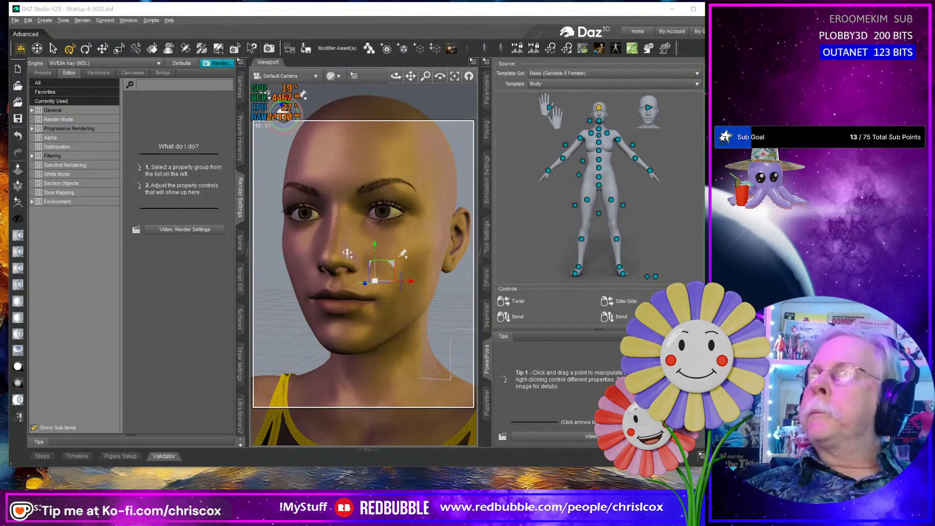
pyautogui.click(486, 429)
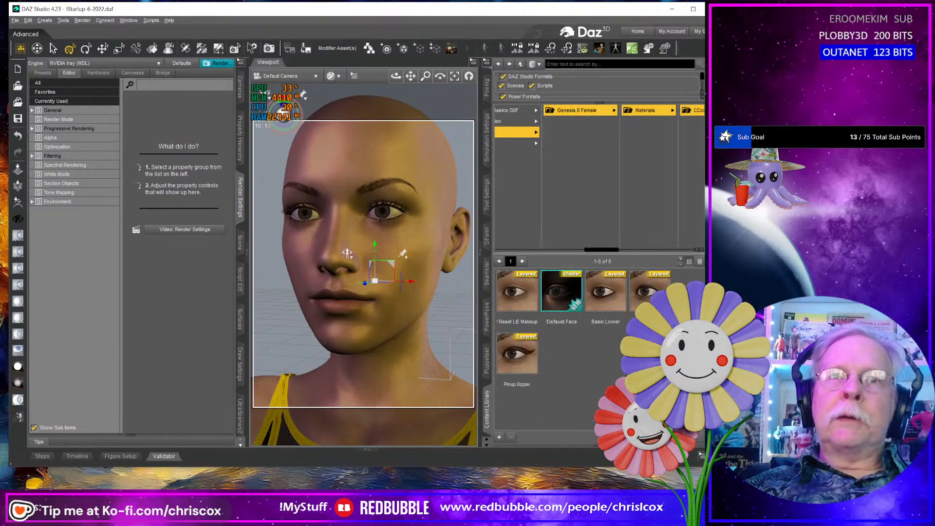
pyautogui.moveTo(678, 466); pyautogui.dragTo(678, 487)
# - Apply the Basic Lower eyeliner preset to the figure with the face framed close up
pyautogui.scroll(-4, 393, 352)
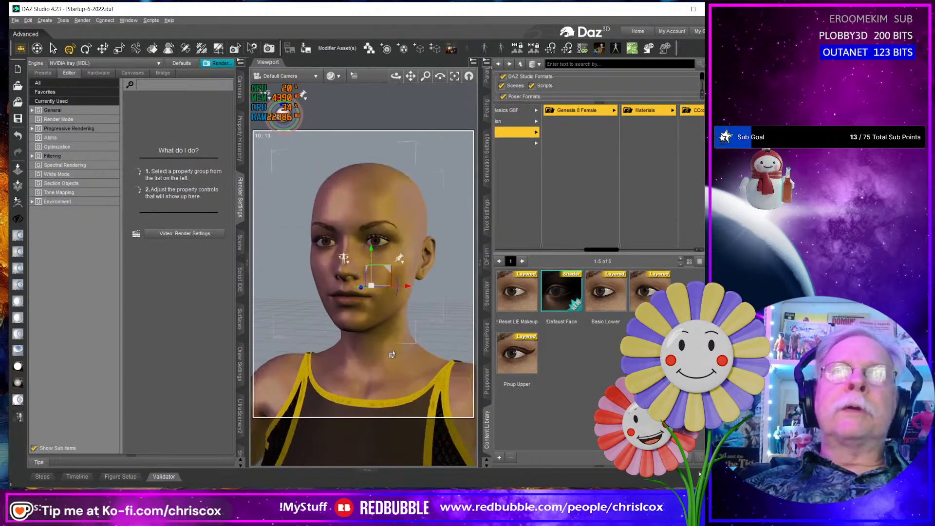
pyautogui.scroll(8, 392, 355)
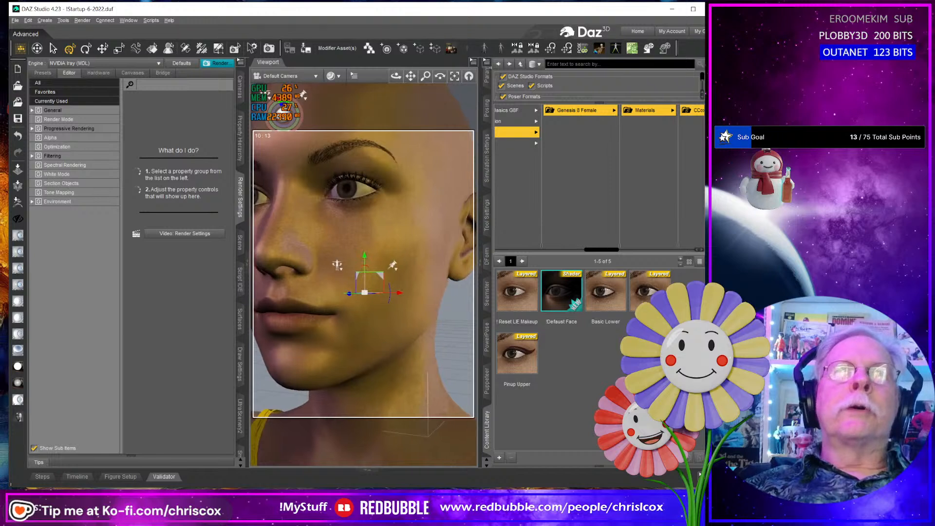
pyautogui.moveTo(392, 354); pyautogui.dragTo(428, 384, button='middle')
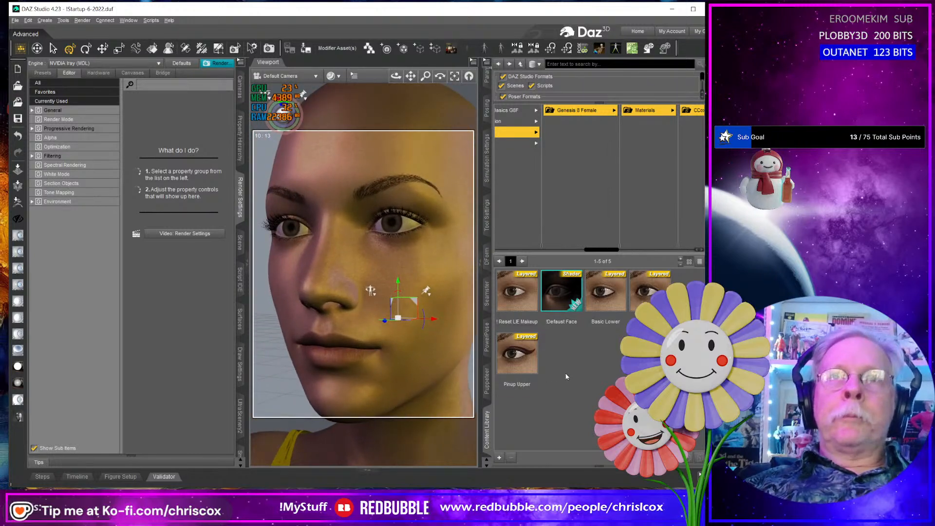
pyautogui.doubleClick(605, 292)
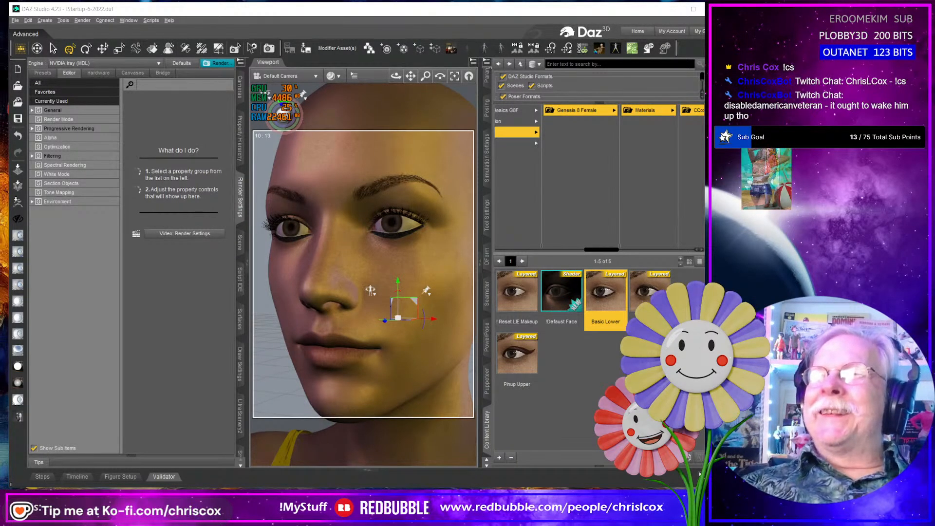
# - Add the eyeliner preset listed right after Basic Lower and inspect the eye in close-up
pyautogui.moveTo(349, 326); pyautogui.dragTo(338, 353, button='middle')
pyautogui.scroll(3, 360, 328)
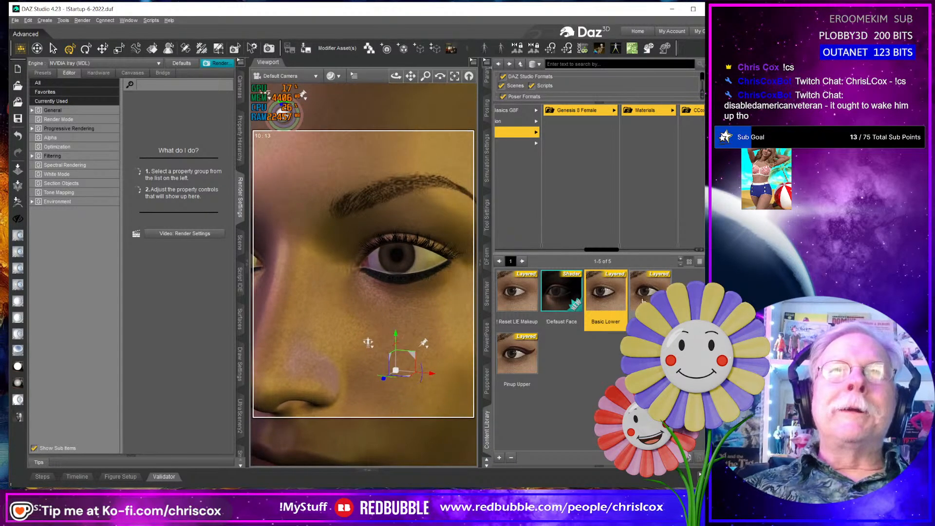
pyautogui.doubleClick(651, 297)
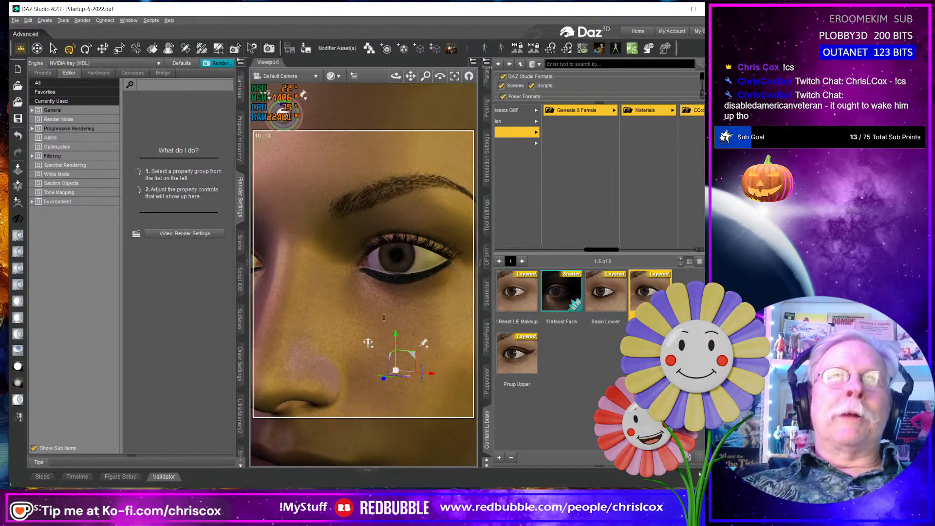
pyautogui.scroll(5, 385, 317)
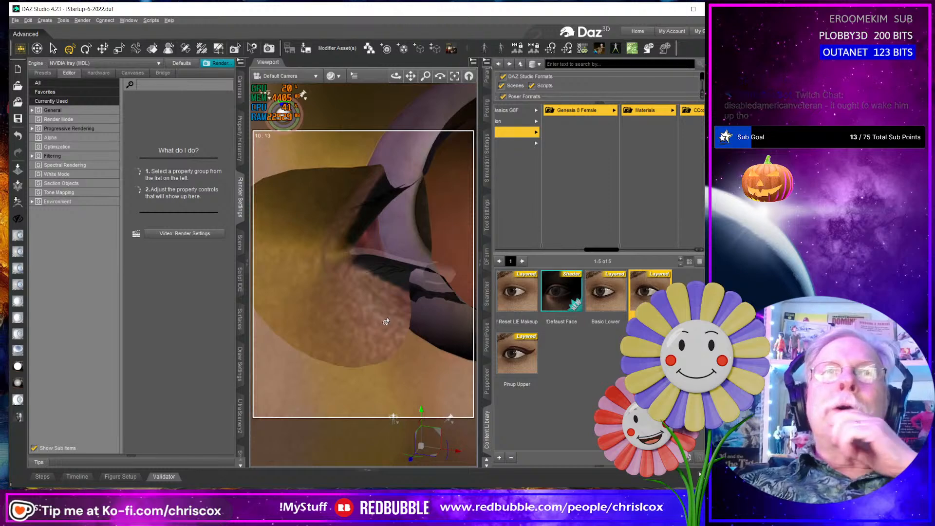
pyautogui.scroll(-5, 386, 321)
pyautogui.scroll(5, 386, 321)
pyautogui.scroll(1, 386, 321)
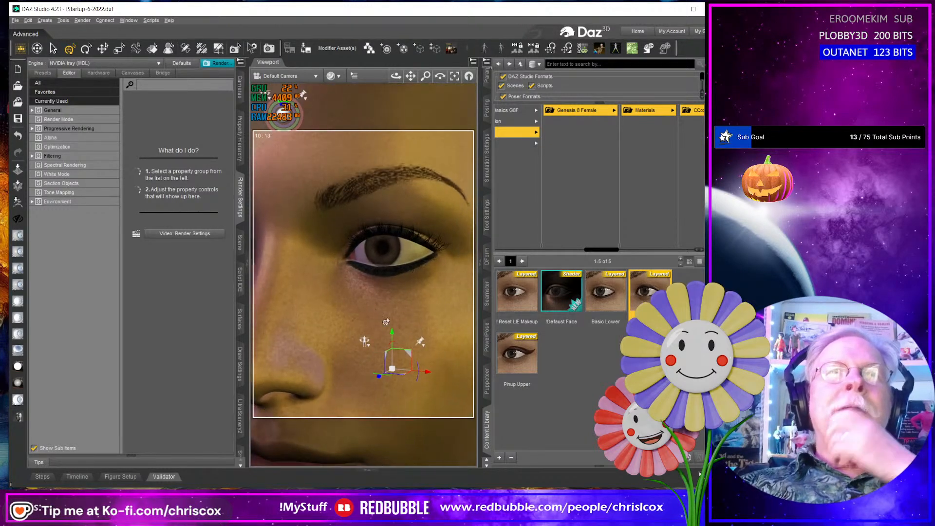
# - Clear the eyeliner with Reset LIE Makeup and move that preset and Default Face from Eyeliners up into the Cee Cee Makeups 01 folder
pyautogui.moveTo(534, 341)
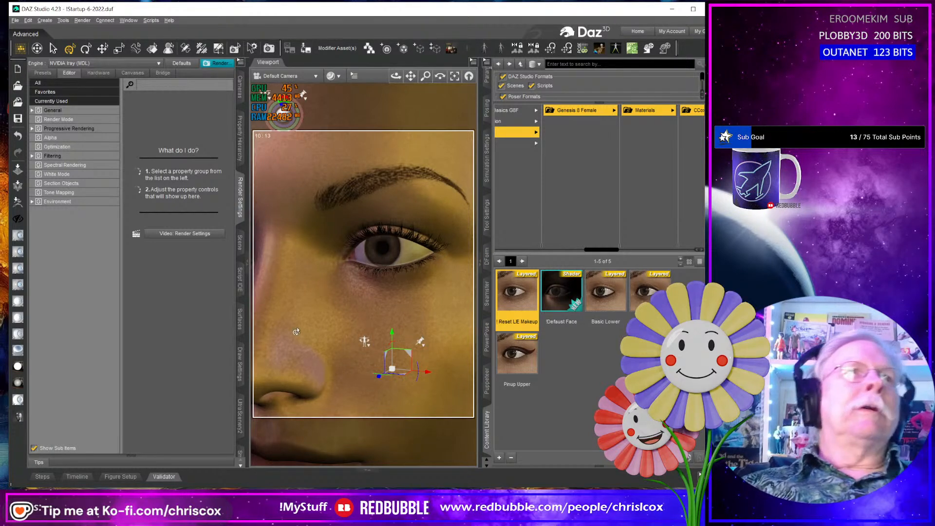
pyautogui.click(561, 289)
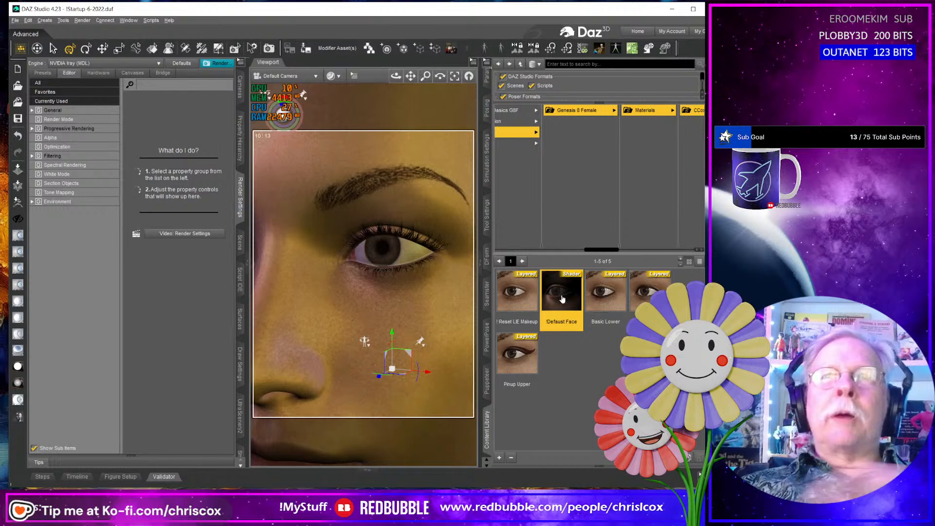
pyautogui.moveTo(563, 284)
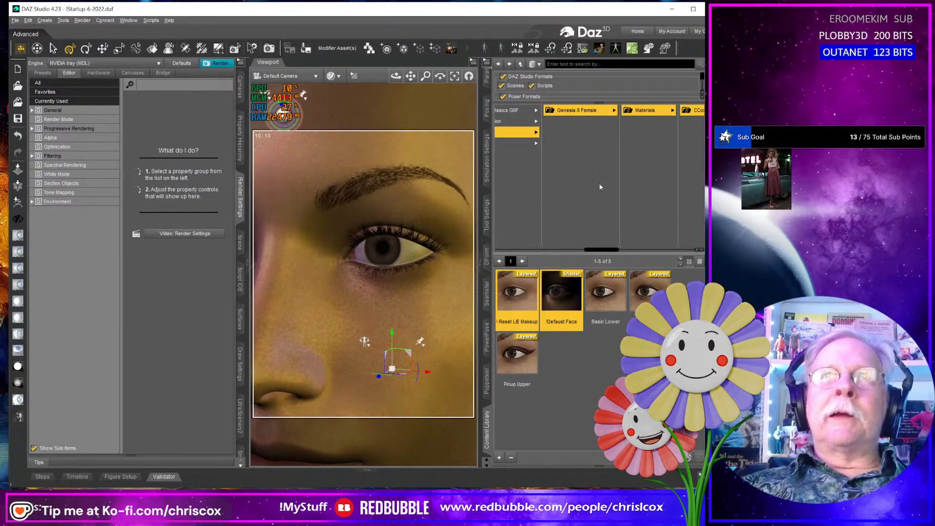
pyautogui.moveTo(601, 254); pyautogui.dragTo(699, 251)
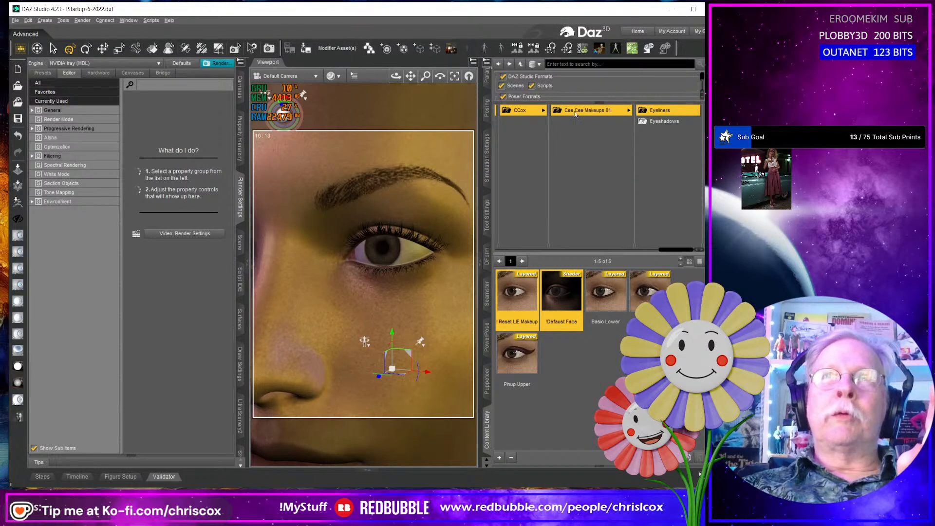
pyautogui.rightClick(511, 297)
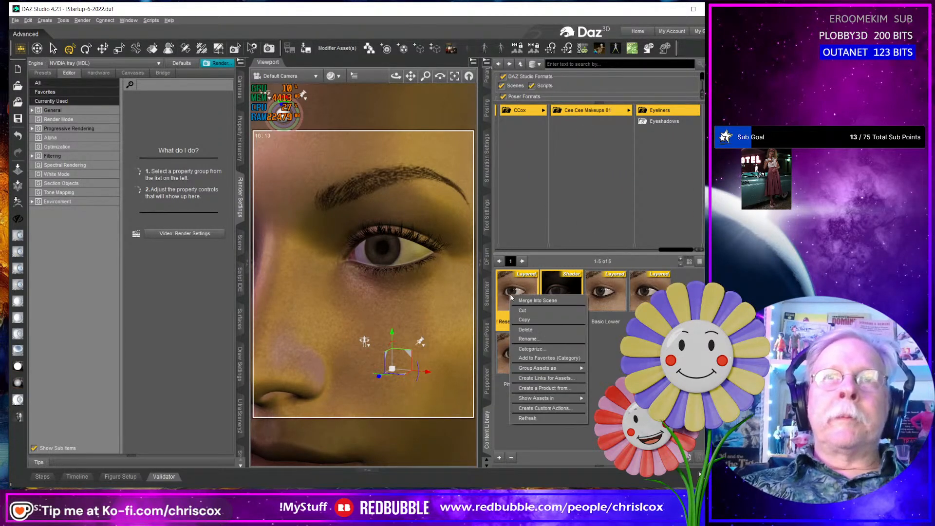
pyautogui.click(532, 315)
pyautogui.click(594, 111)
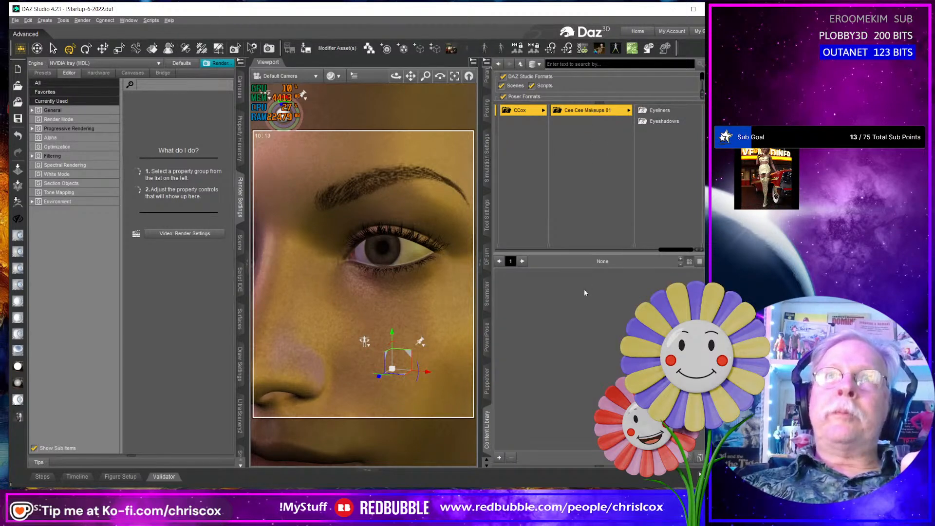
pyautogui.rightClick(563, 311)
pyautogui.click(578, 316)
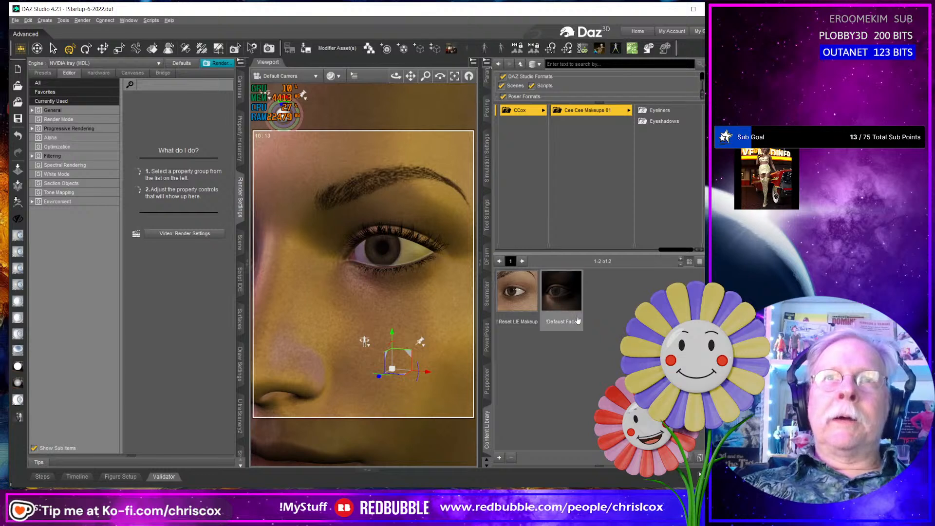
# - Apply the Pinup Upper preset from the Eyeliners folder to the figure and inspect the eye up close
pyautogui.click(515, 291)
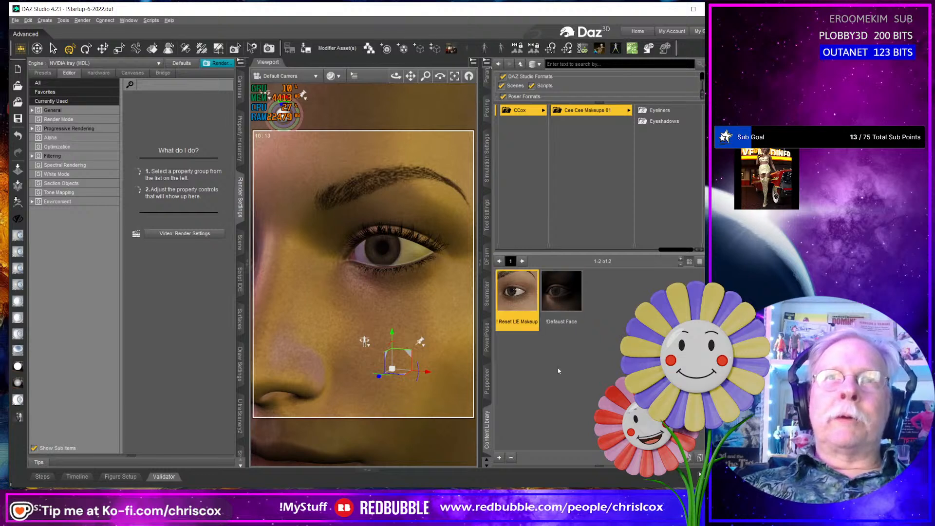
pyautogui.click(672, 111)
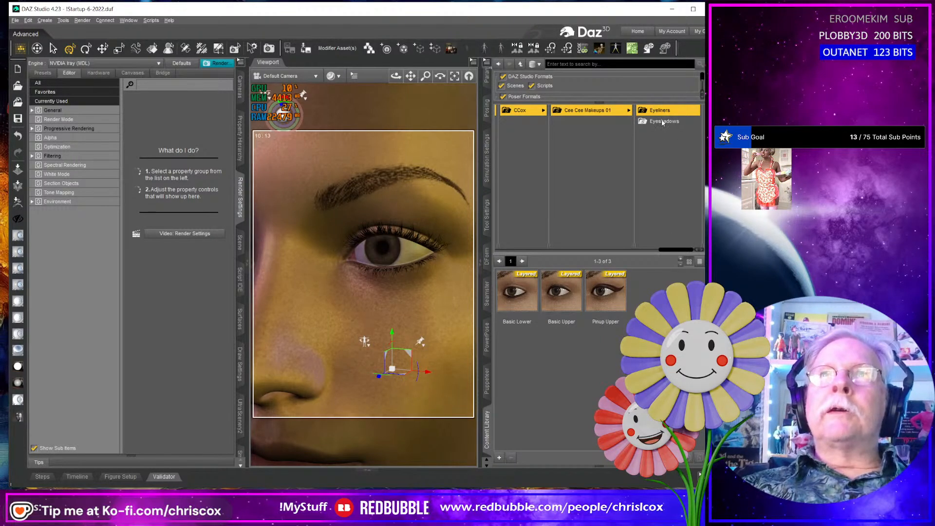
pyautogui.click(613, 300)
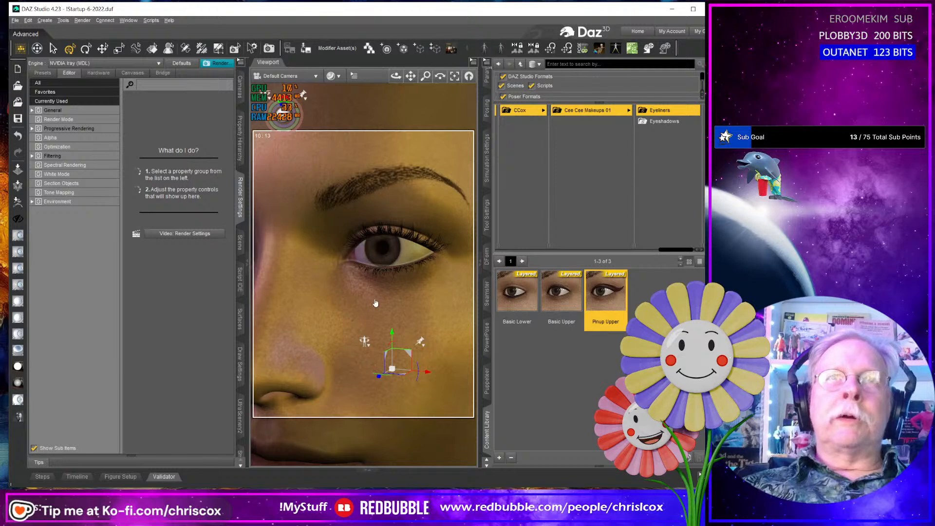
pyautogui.moveTo(379, 301); pyautogui.dragTo(379, 304, button='middle')
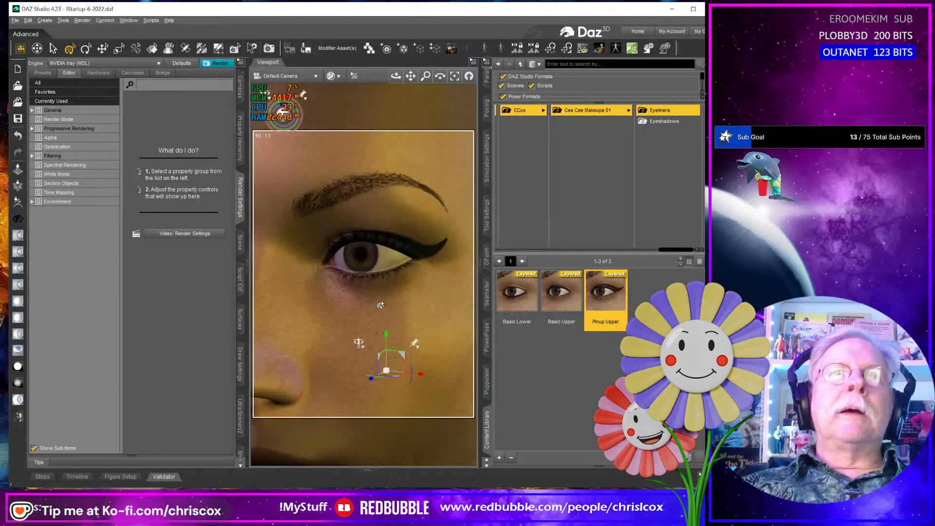
pyautogui.moveTo(381, 305); pyautogui.dragTo(376, 305, button='middle')
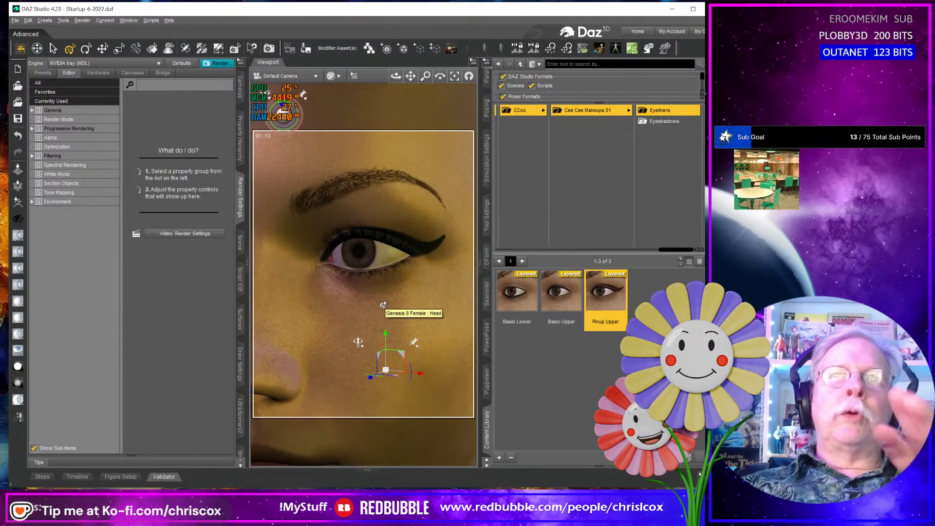
# - Select the figure's face surface and apply the Default Face shader preset from the Cee Cee Makeups 01 folder
pyautogui.moveTo(560, 316)
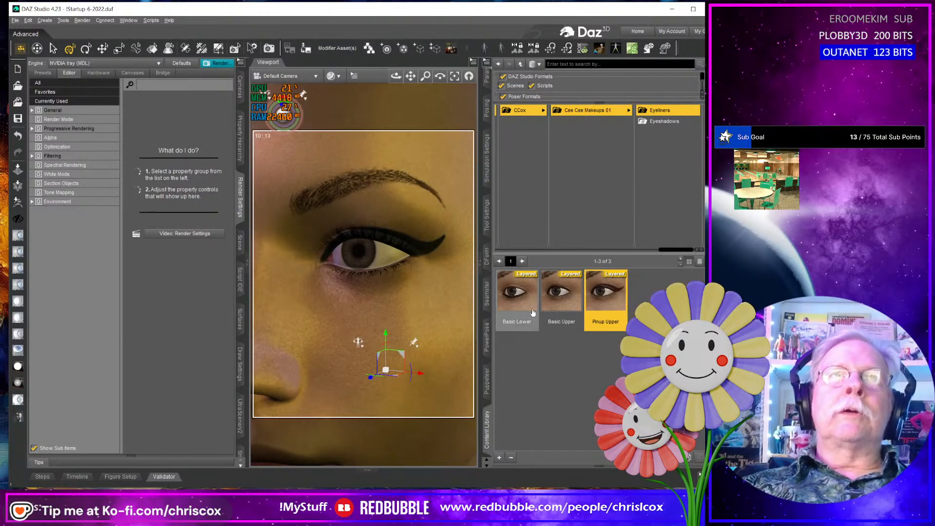
pyautogui.click(587, 134)
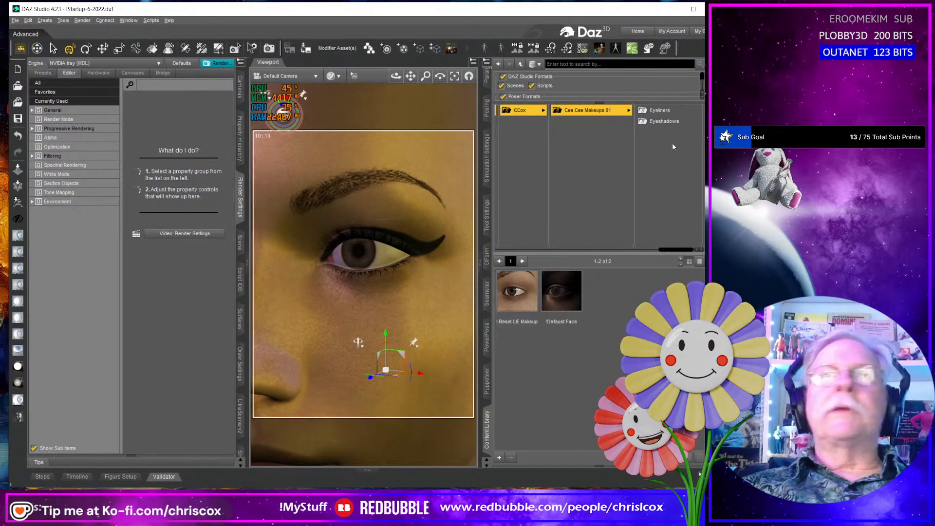
pyautogui.click(153, 48)
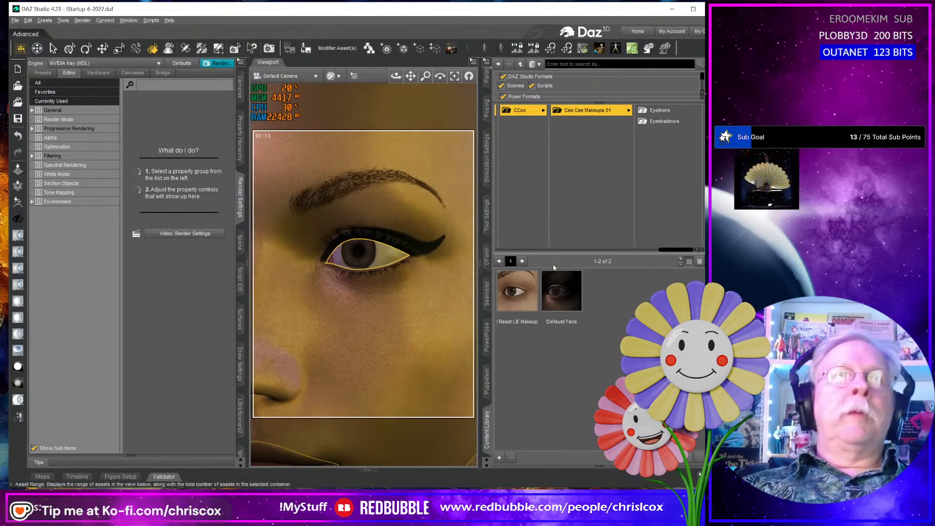
pyautogui.click(566, 293)
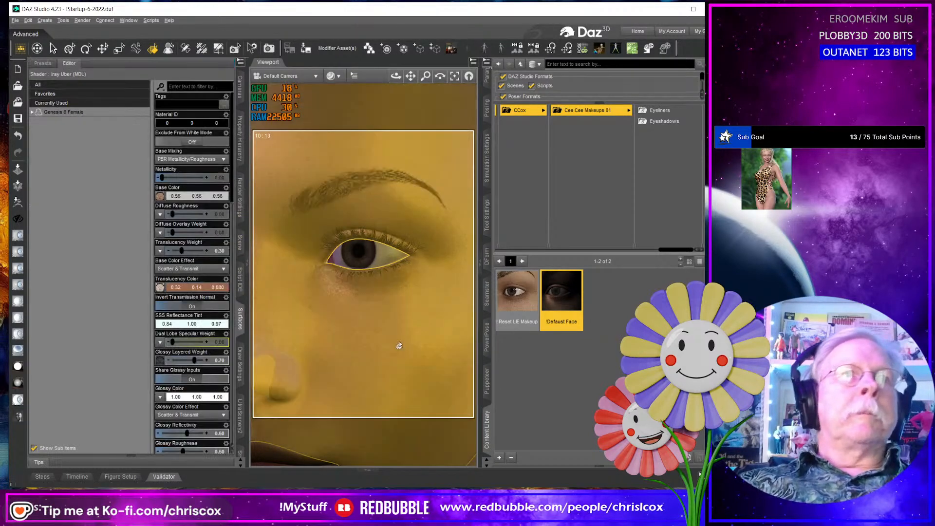
# - Check the images available for the face's Base Color and assign Synth Swimsuit_Displacement 01.jpg to it
pyautogui.moveTo(159, 201)
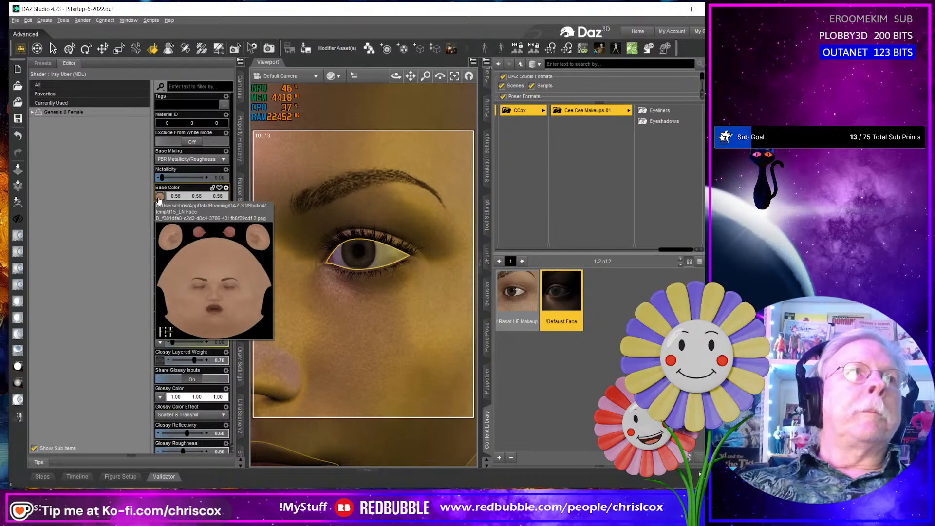
pyautogui.click(159, 197)
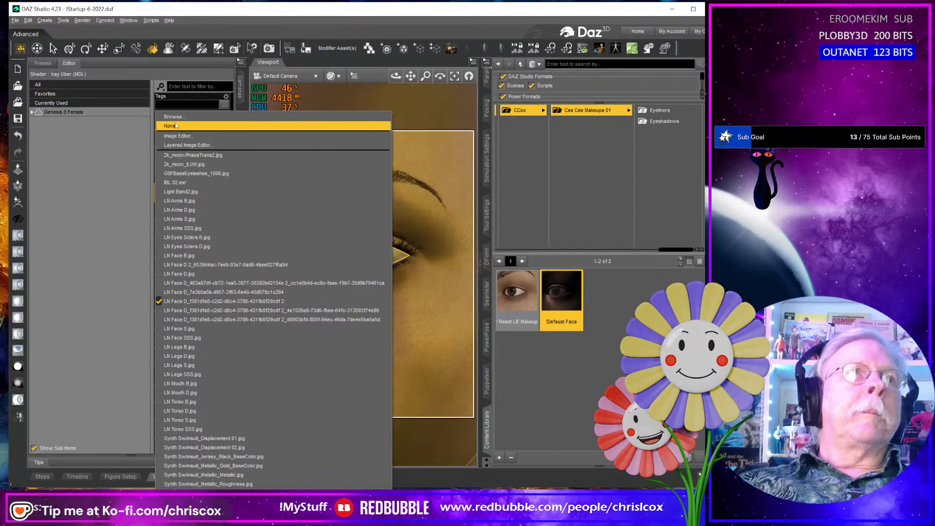
pyautogui.click(597, 392)
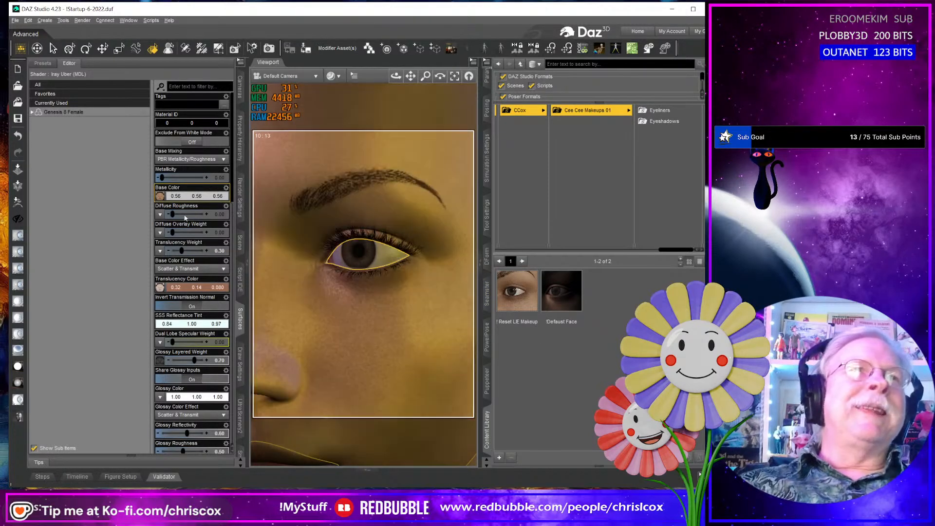
pyautogui.click(158, 196)
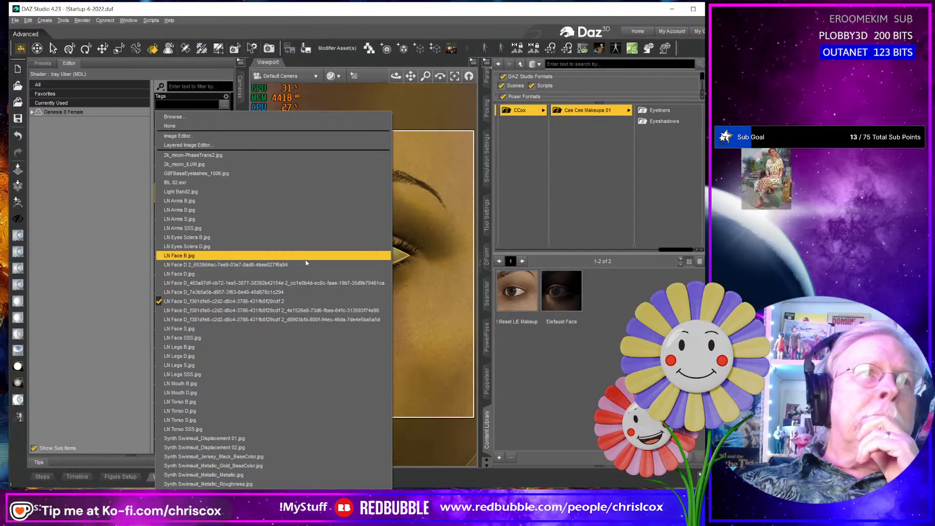
pyautogui.click(266, 439)
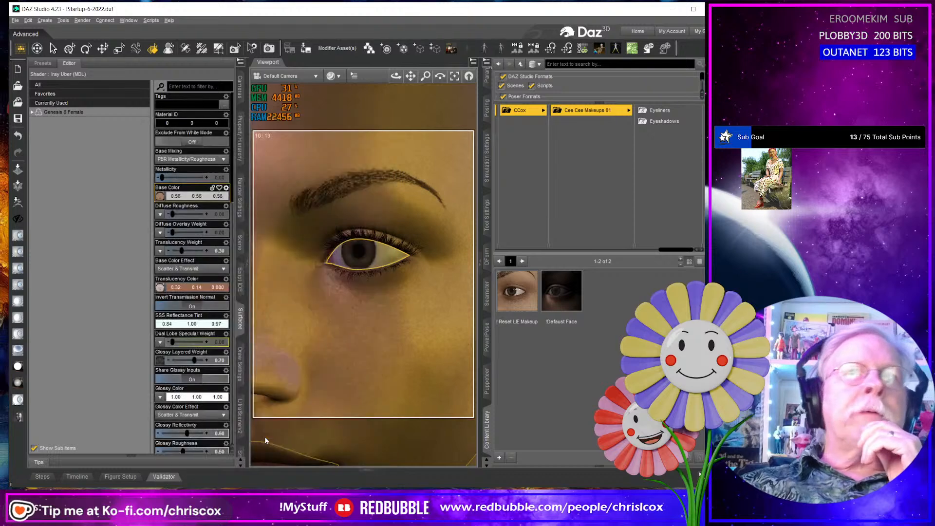
# - Browse for a Base Color image in the Projects folder under Makeup, Runtime, Textures, CCox, Cee Cee Makeup 01
pyautogui.click(160, 195)
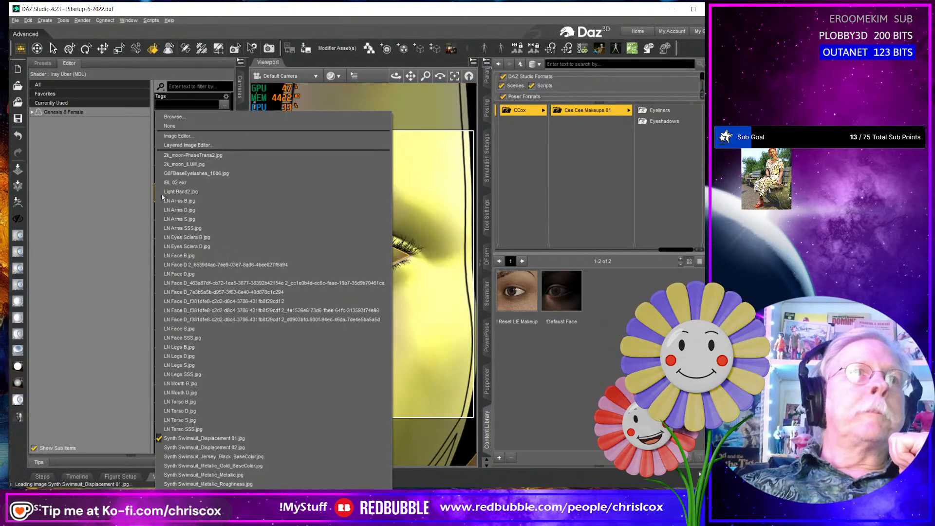
pyautogui.click(173, 117)
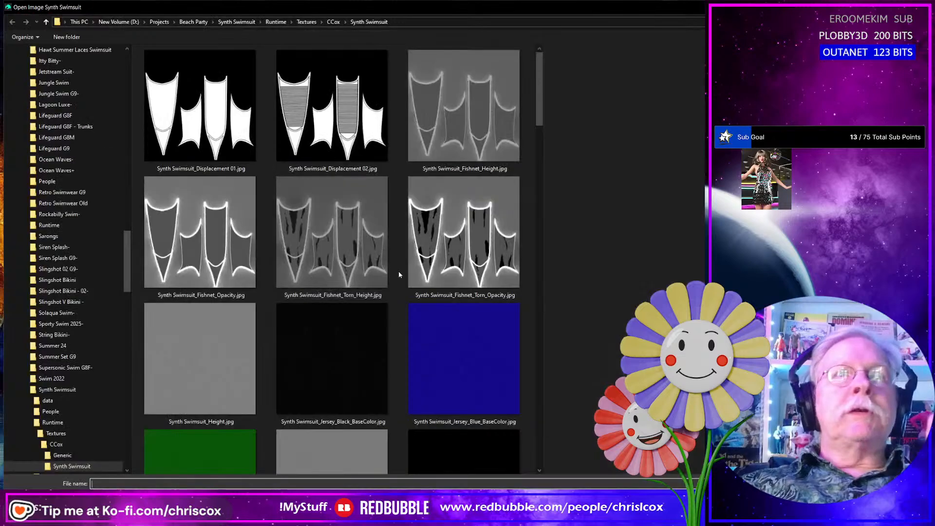
pyautogui.click(159, 22)
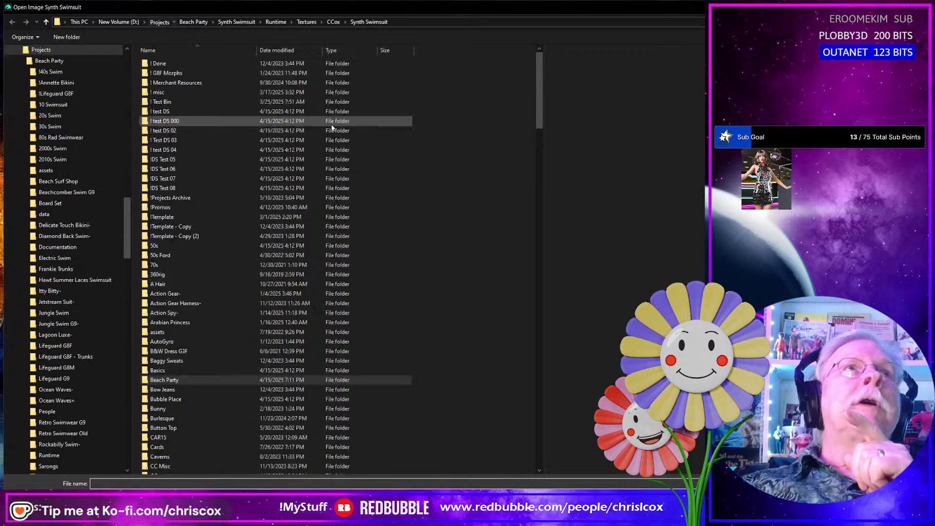
pyautogui.scroll(-15, 215, 270)
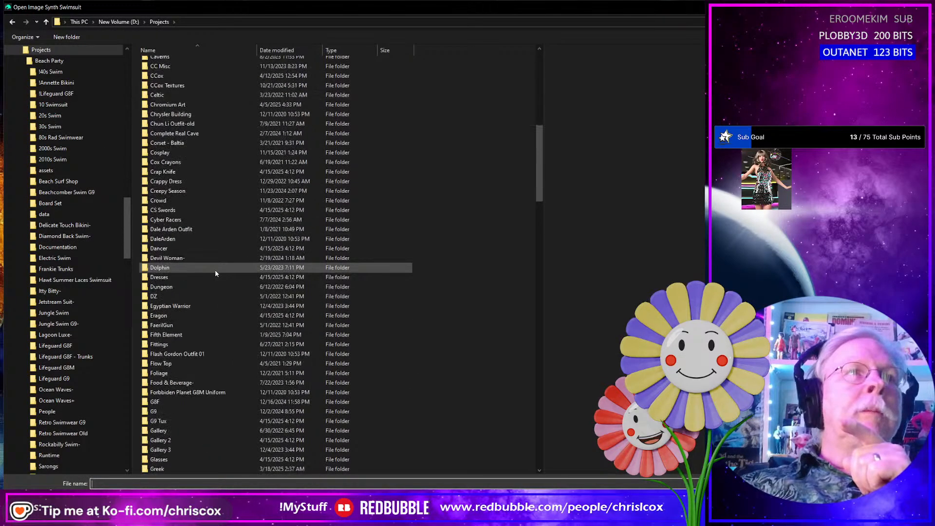
pyautogui.scroll(-3, 216, 270)
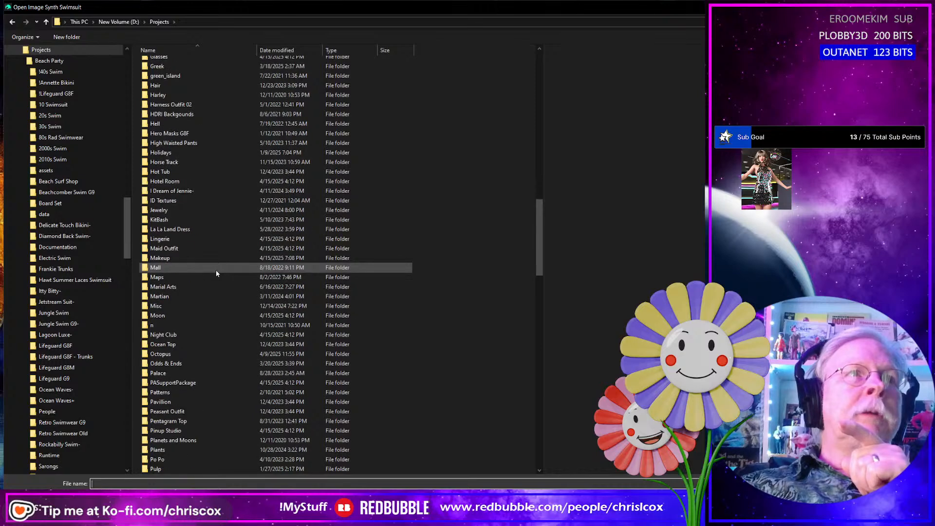
pyautogui.scroll(3, 216, 271)
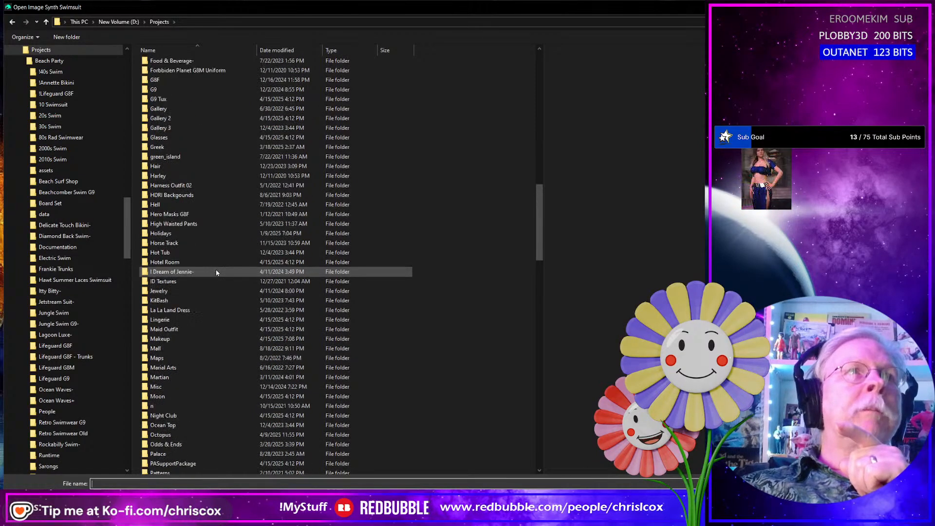
pyautogui.scroll(-3, 209, 273)
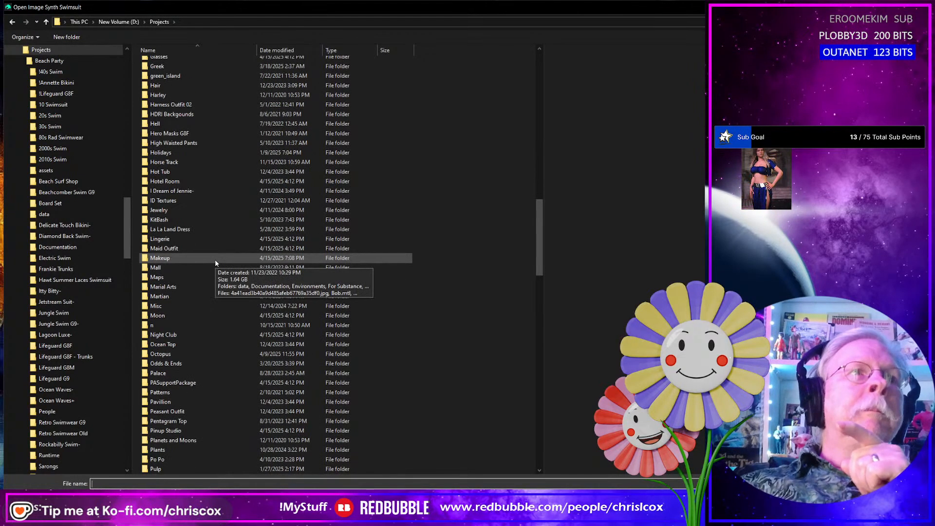
pyautogui.doubleClick(190, 258)
pyautogui.doubleClick(160, 101)
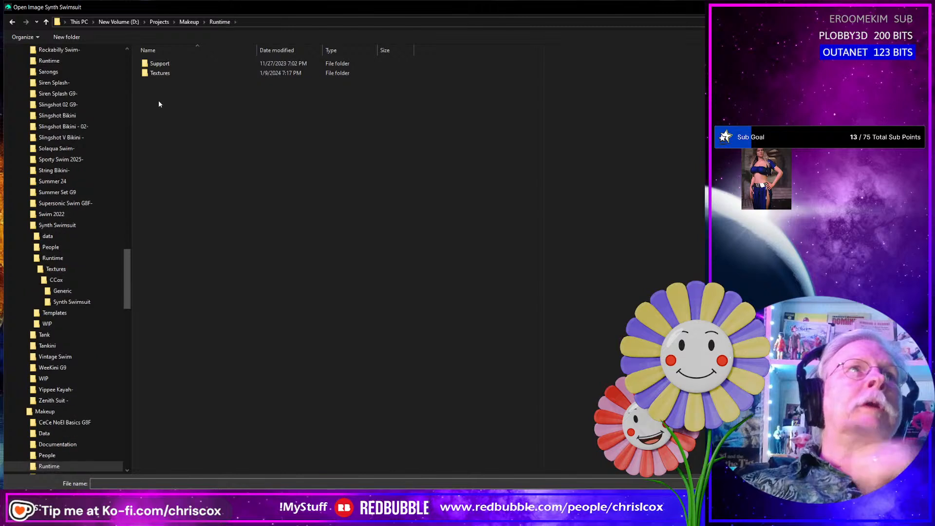
pyautogui.doubleClick(159, 74)
pyautogui.doubleClick(159, 66)
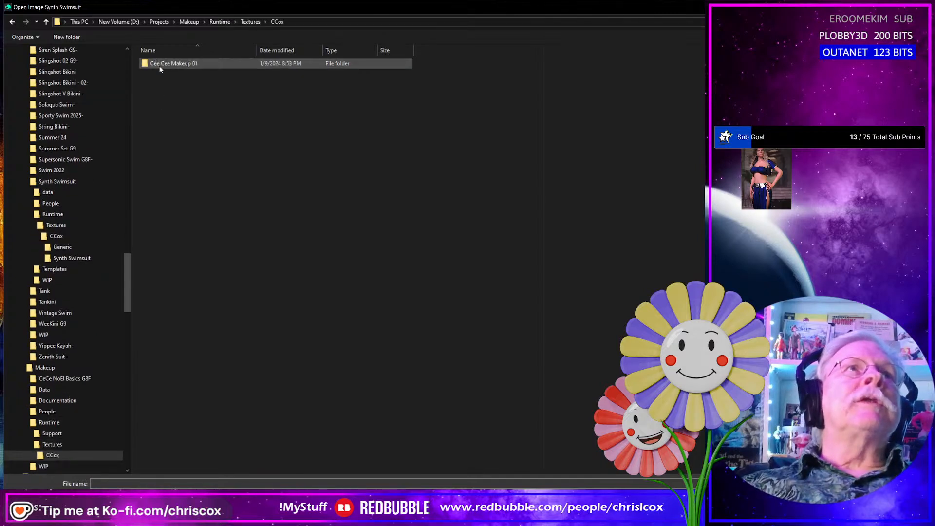
pyautogui.doubleClick(171, 65)
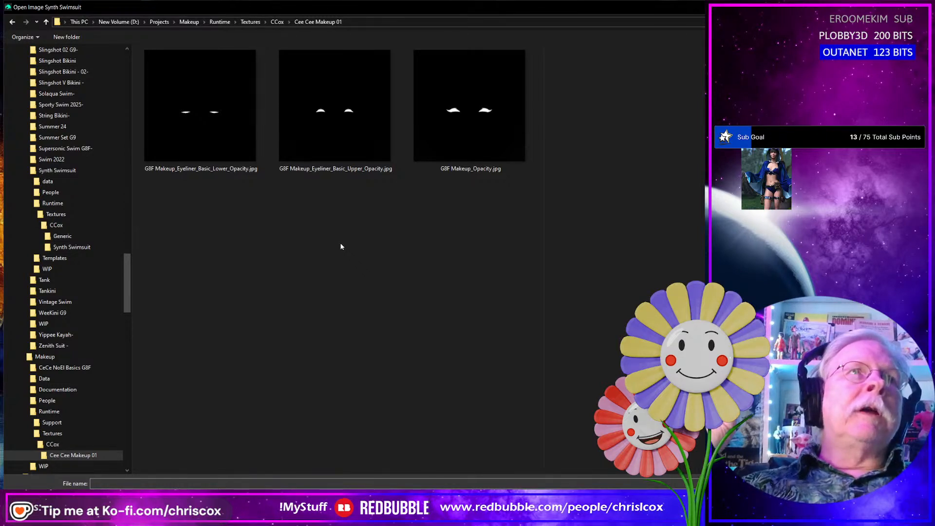
# - Preview the two basic eyeliner opacity maps and load G8F Makeup_Opacity.jpg as the face's Base Color image
pyautogui.click(183, 129)
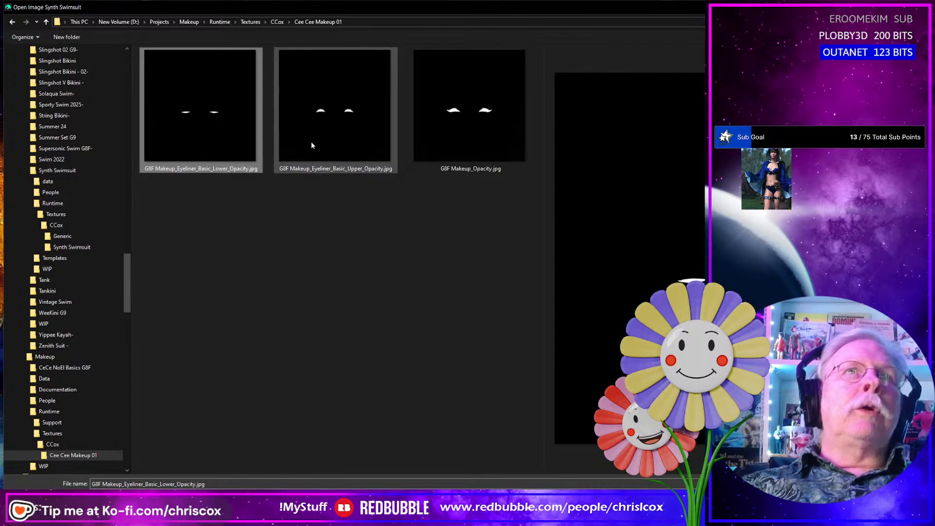
pyautogui.click(312, 146)
pyautogui.click(466, 143)
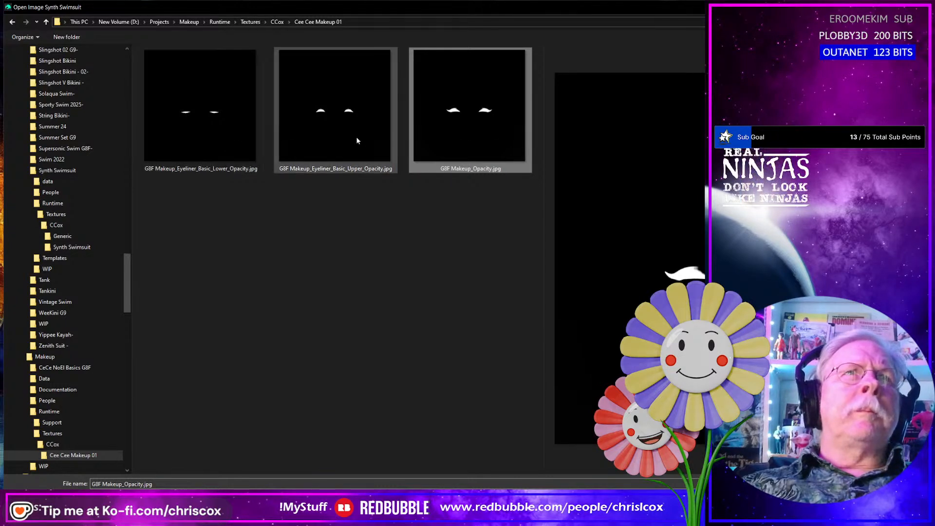
pyautogui.doubleClick(456, 132)
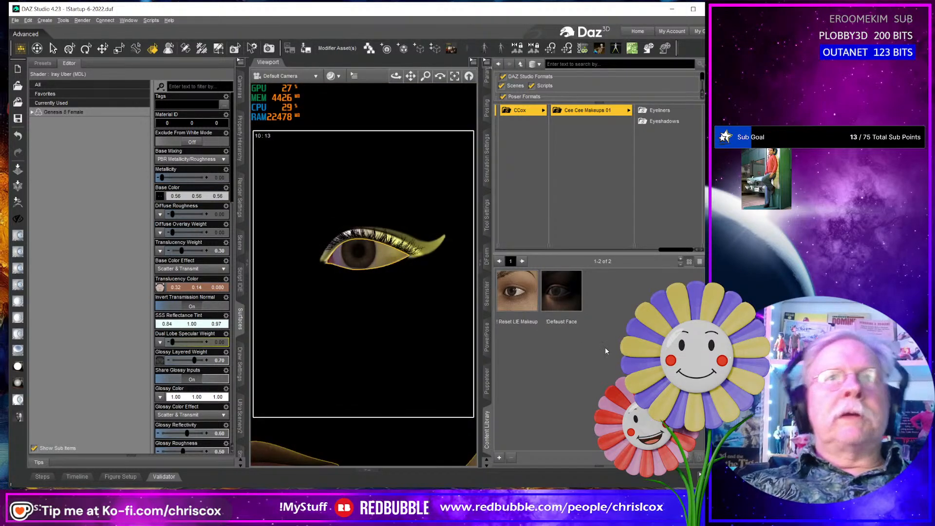
# - Check the images available for the face's Base Color and inspect the applied opacity map on the whole head
pyautogui.click(156, 197)
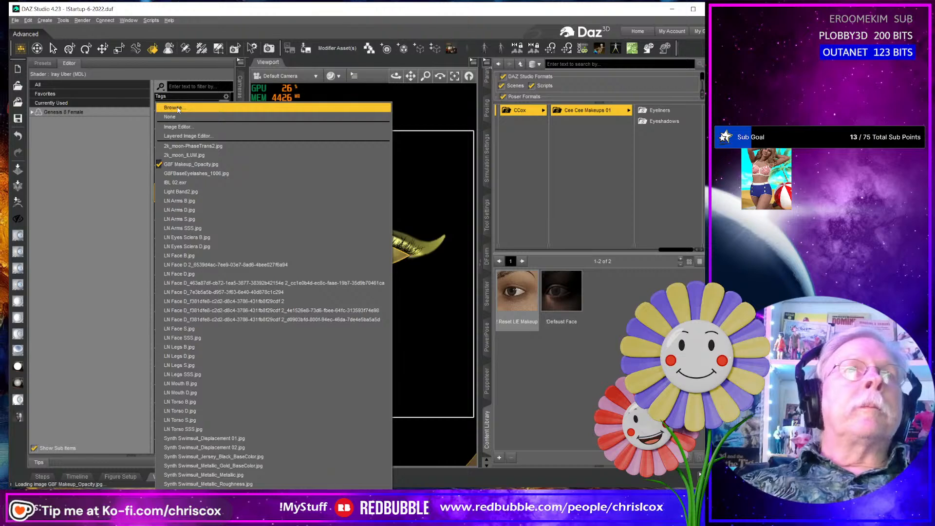
pyautogui.click(417, 324)
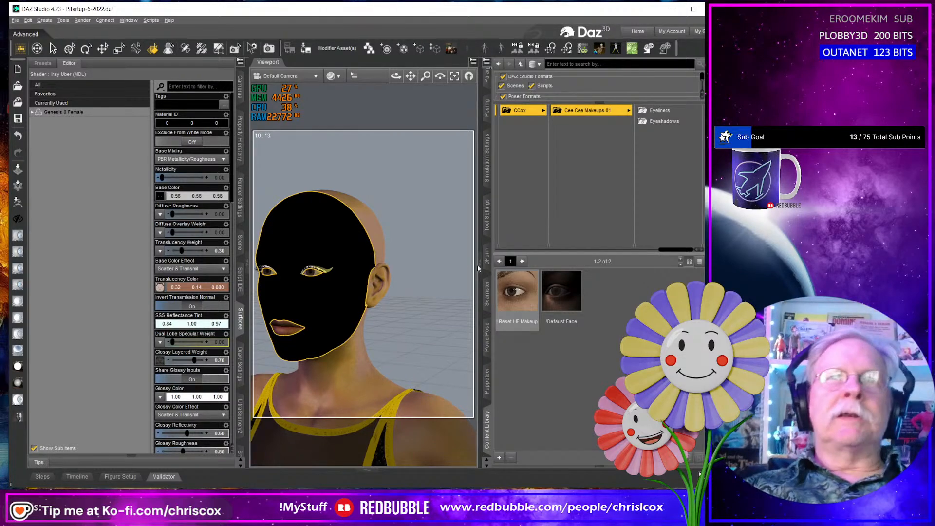
pyautogui.click(519, 296)
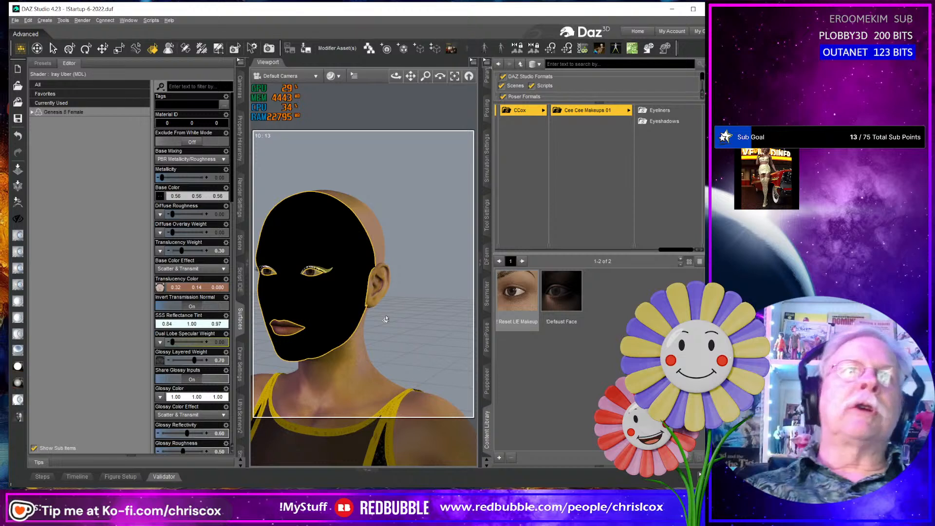
# - Duplicate the Genesis 8 Female figure and offset the copy beside the original with an X Translate of 14.59
pyautogui.keyDown('ctrl'); pyautogui.click(380, 289); pyautogui.keyUp('ctrl')
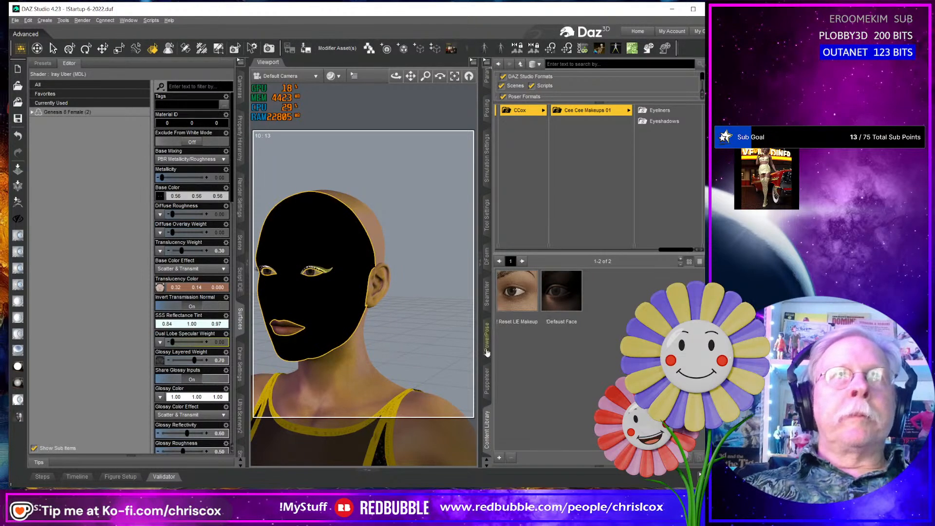
pyautogui.scroll(-3, 384, 343)
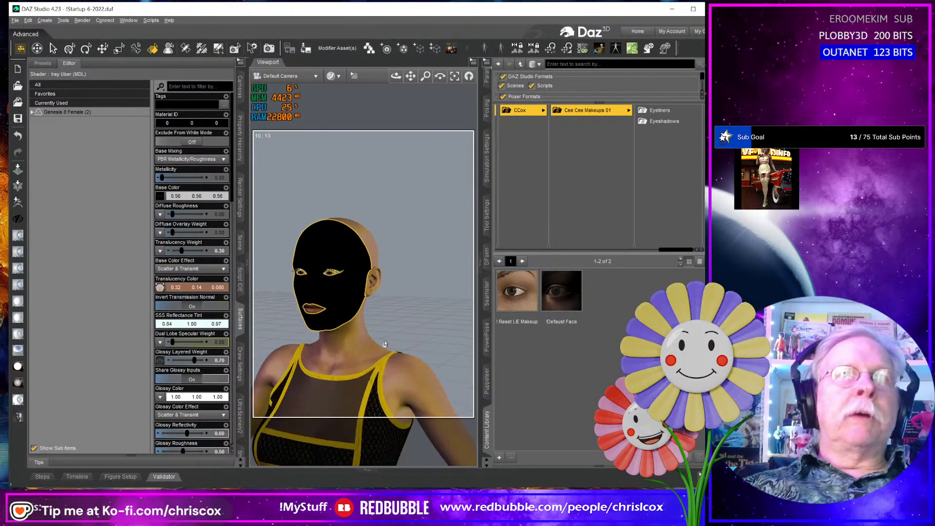
pyautogui.hotkey('alt', 'shift', 't')
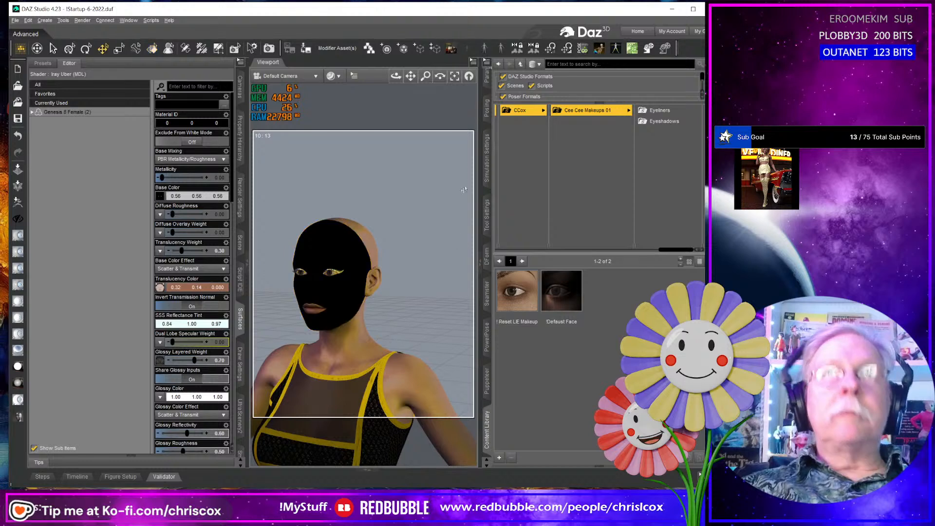
pyautogui.click(487, 78)
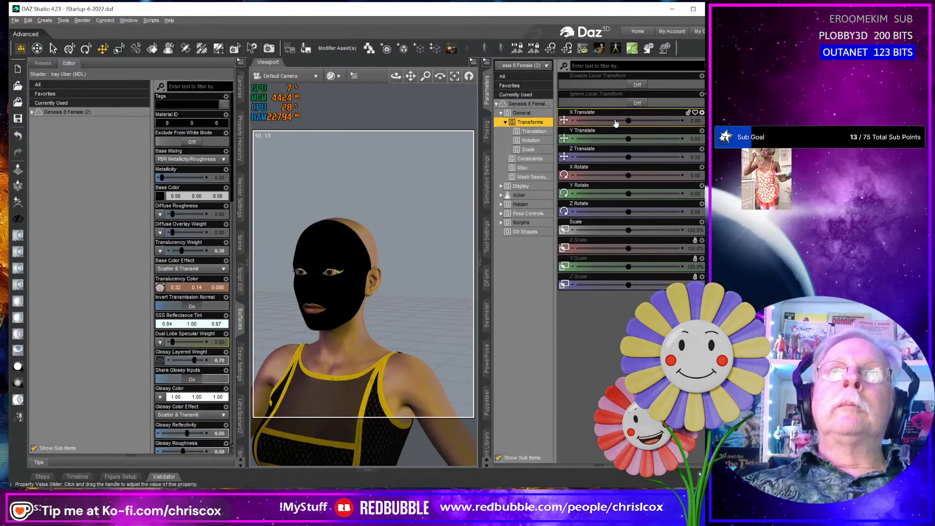
pyautogui.moveTo(627, 119); pyautogui.dragTo(606, 120)
pyautogui.scroll(4, 419, 305)
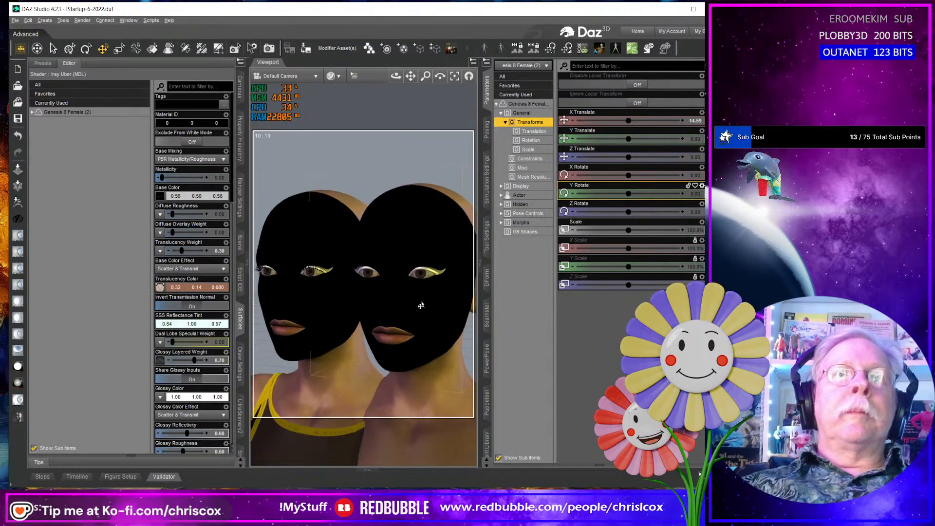
# - Select the duplicate figure's face surface and browse for a Base Color image in the Makeup project's WIP Substance folder
pyautogui.click(423, 302)
pyautogui.click(153, 48)
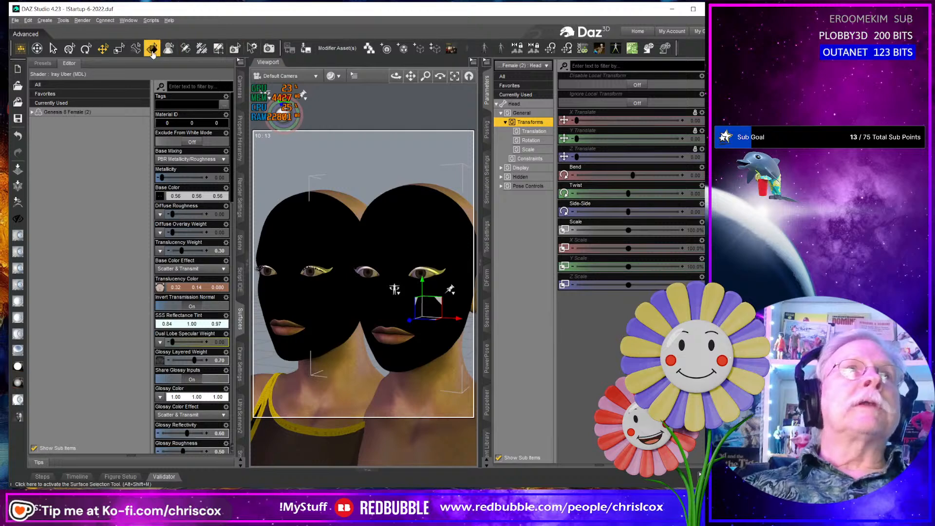
pyautogui.click(388, 214)
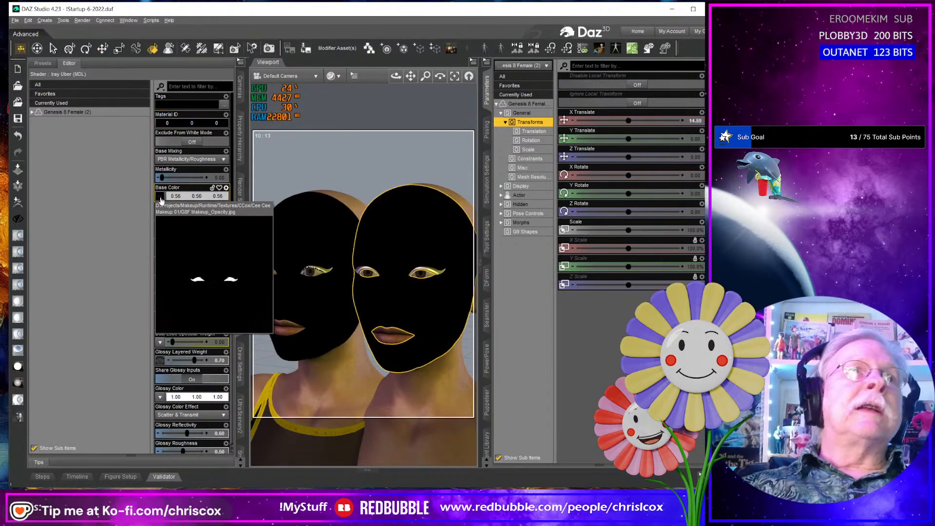
pyautogui.click(162, 174)
pyautogui.click(174, 117)
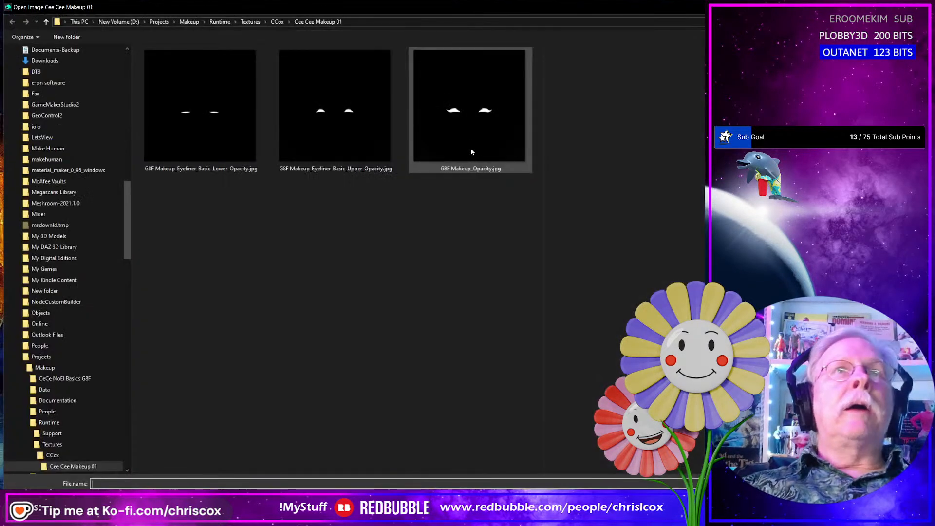
pyautogui.click(189, 22)
pyautogui.doubleClick(155, 111)
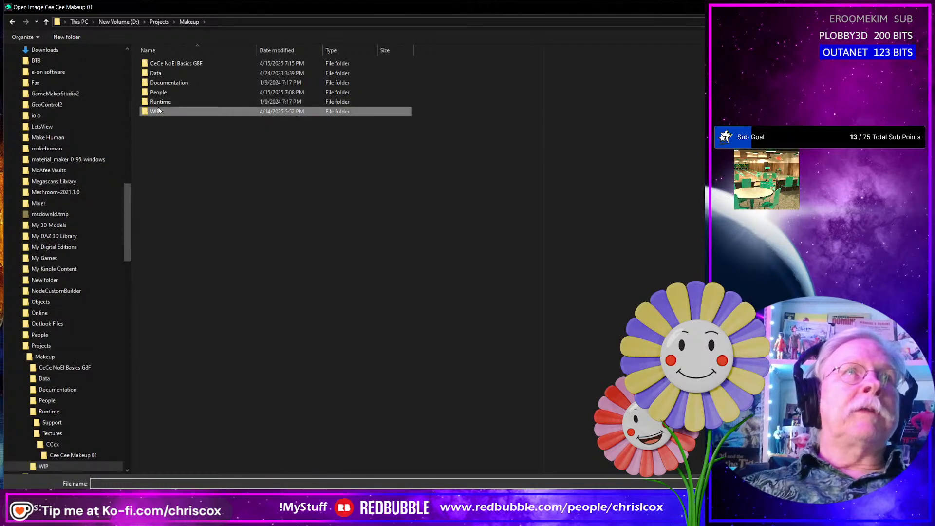
pyautogui.doubleClick(210, 119)
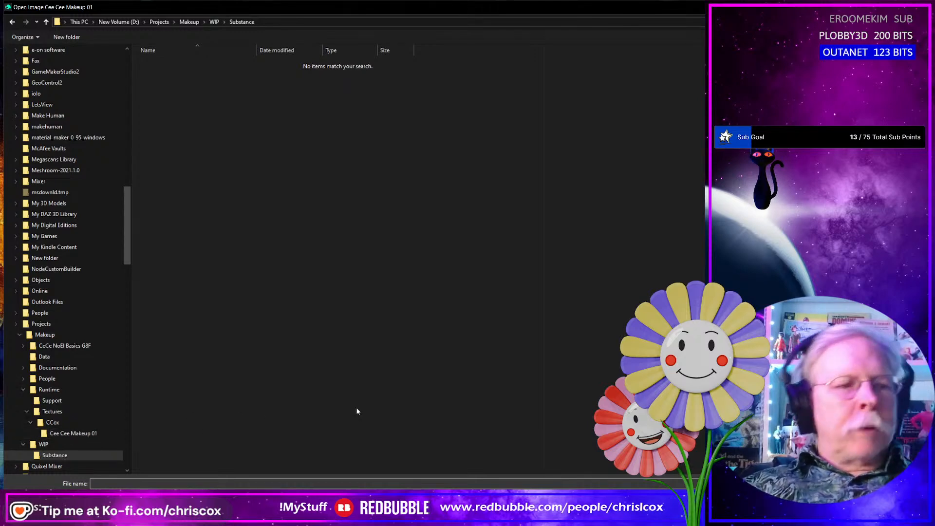
# - Open a File Explorer window, then switch to Adobe Substance 3D Painter with the G8F Makeup Apr 25 project and enlarge its window
pyautogui.press('super+e')
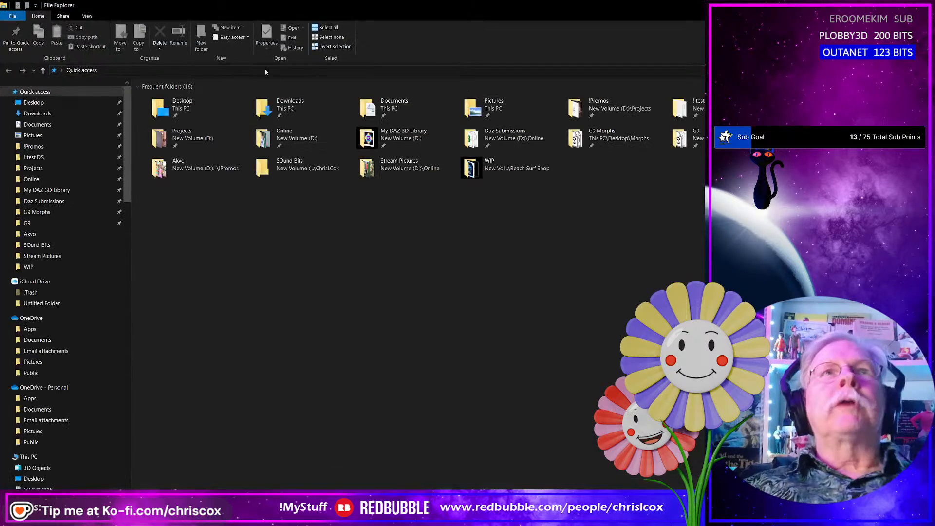
pyautogui.moveTo(266, 13); pyautogui.dragTo(925, 53)
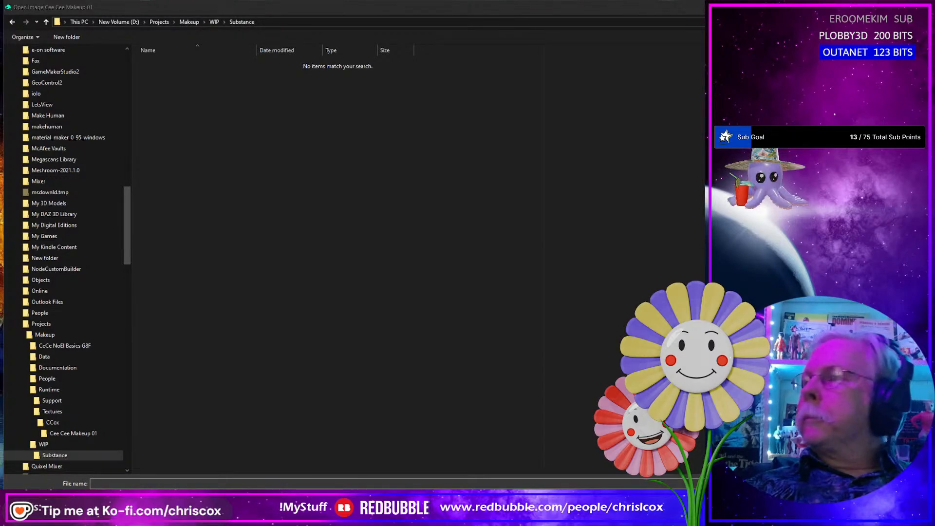
pyautogui.hotkey('alt', 'Tab')
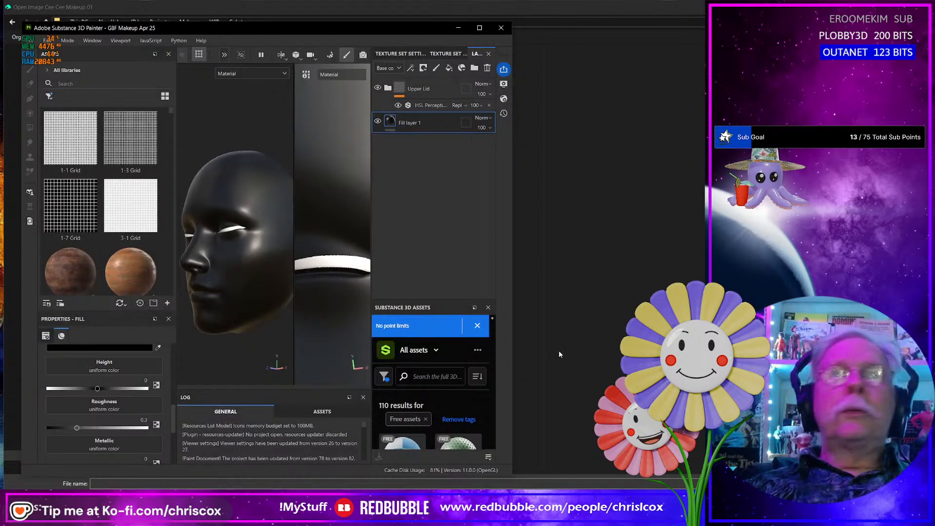
pyautogui.click(479, 28)
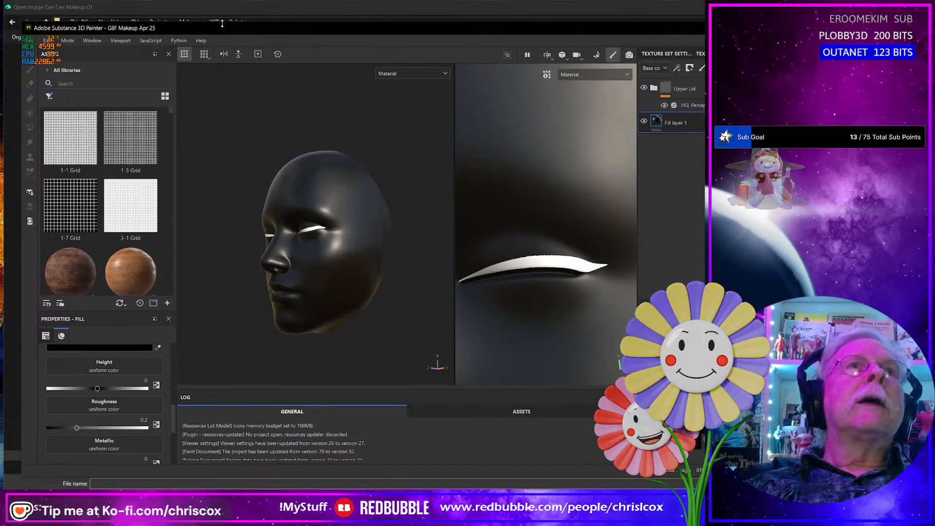
pyautogui.moveTo(223, 28); pyautogui.dragTo(217, 10)
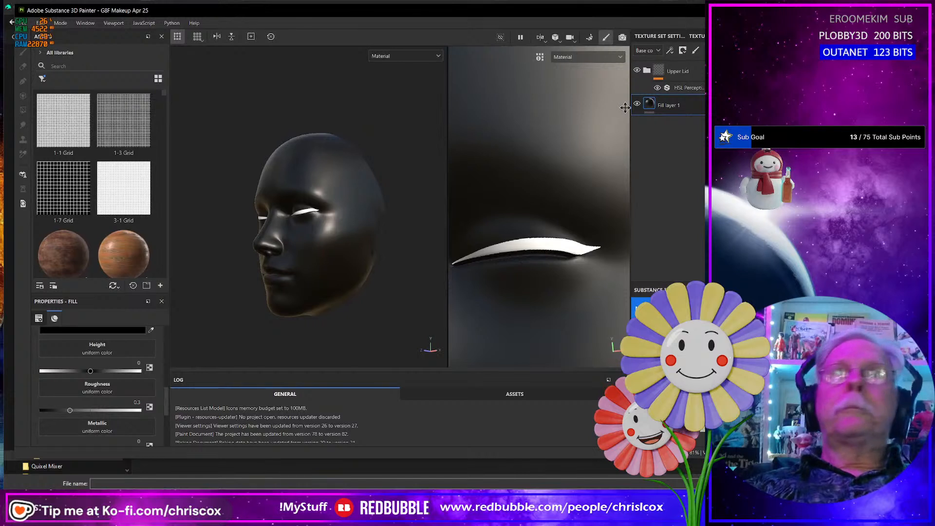
# - Compare the upper-lid eyeliner with and without its HSL filter and expand the Upper Lid folder to see its layers
pyautogui.click(658, 87)
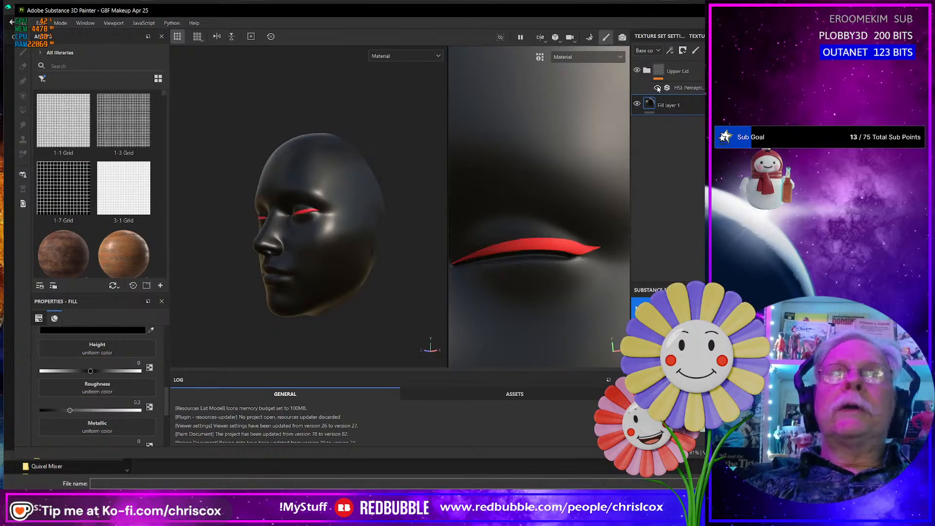
pyautogui.click(658, 88)
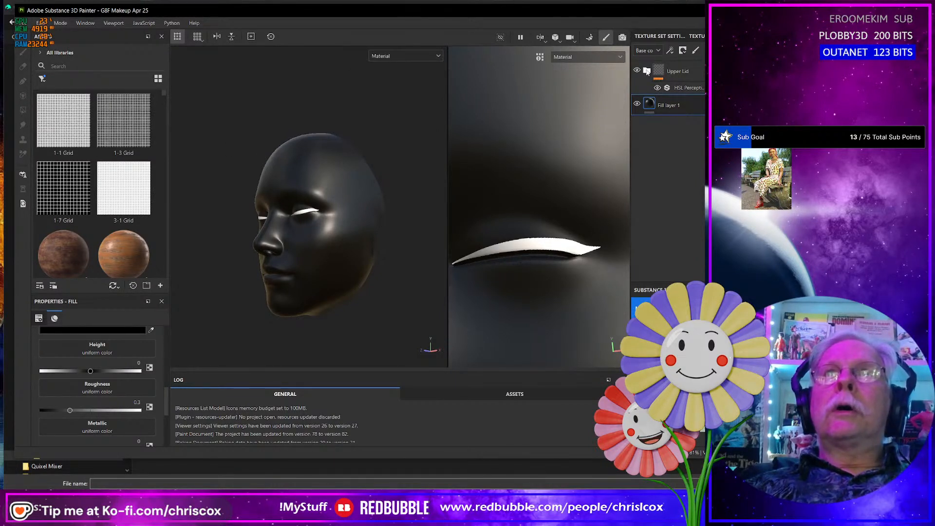
pyautogui.click(648, 71)
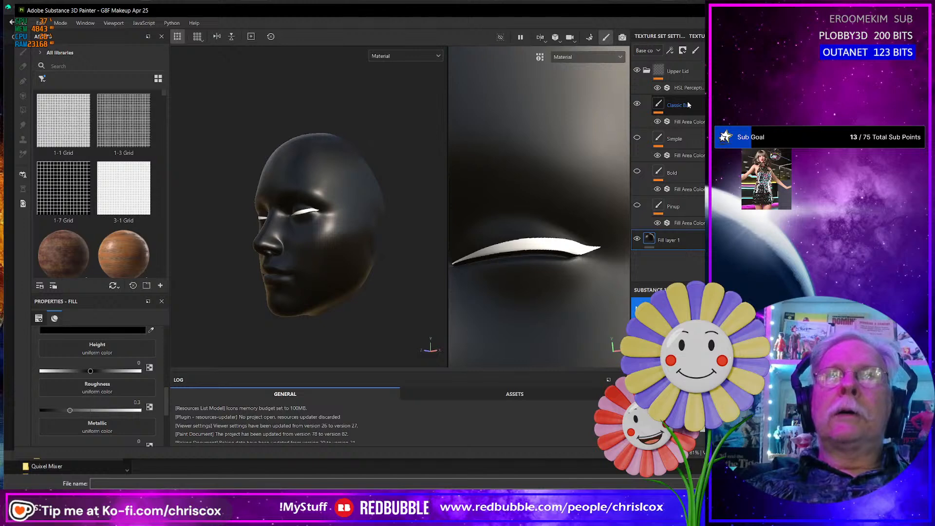
# - Export the eyeliner base color as a 4096, 8-bit JPEG with the CCox-Clothes_Base Color template and open the output directory
pyautogui.hotkey('ctrl', 'shift', 'e')
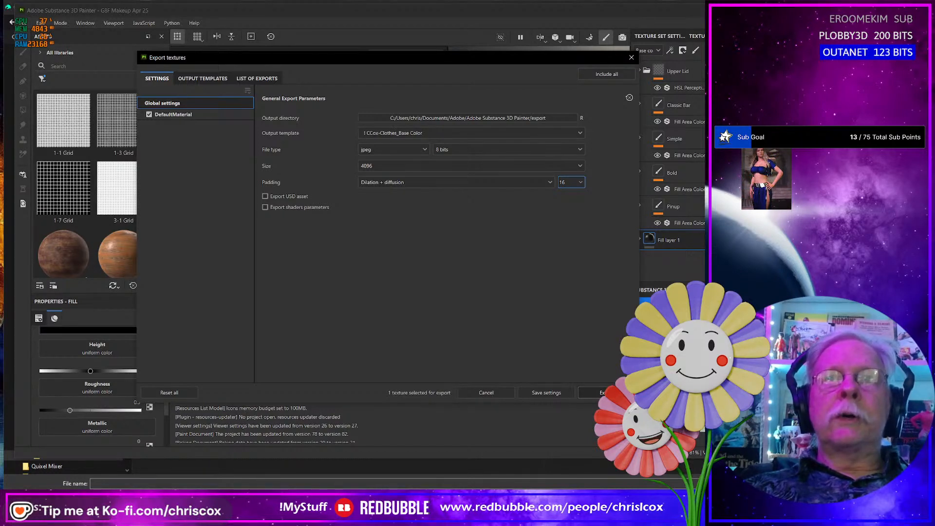
pyautogui.click(604, 393)
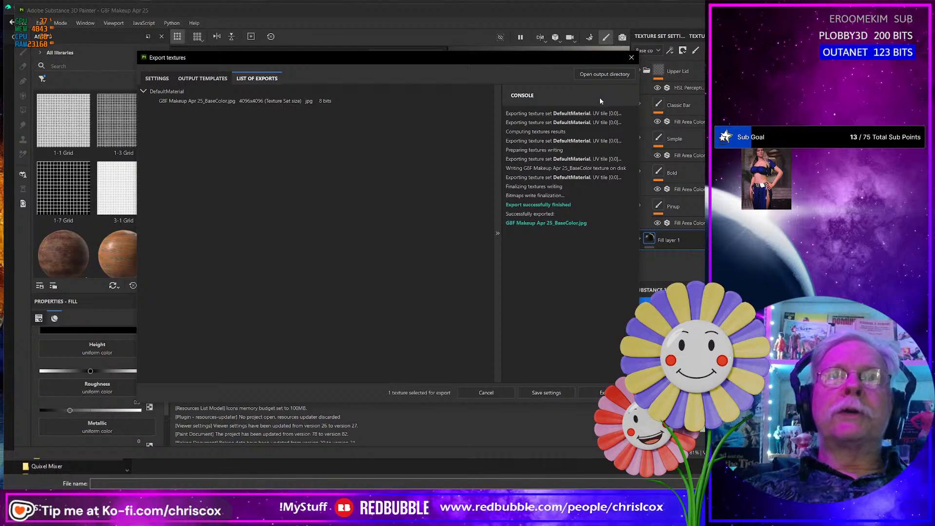
pyautogui.click(597, 76)
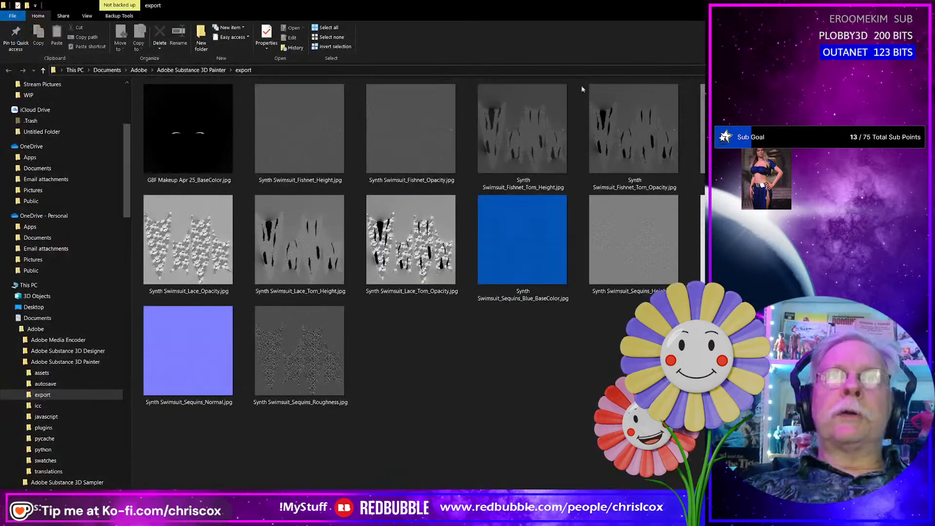
# - Copy G8F Makeup Apr 25_BaseColor.jpg from the export folder into the Cee Cee Makeup 01 textures folder
pyautogui.click(219, 171)
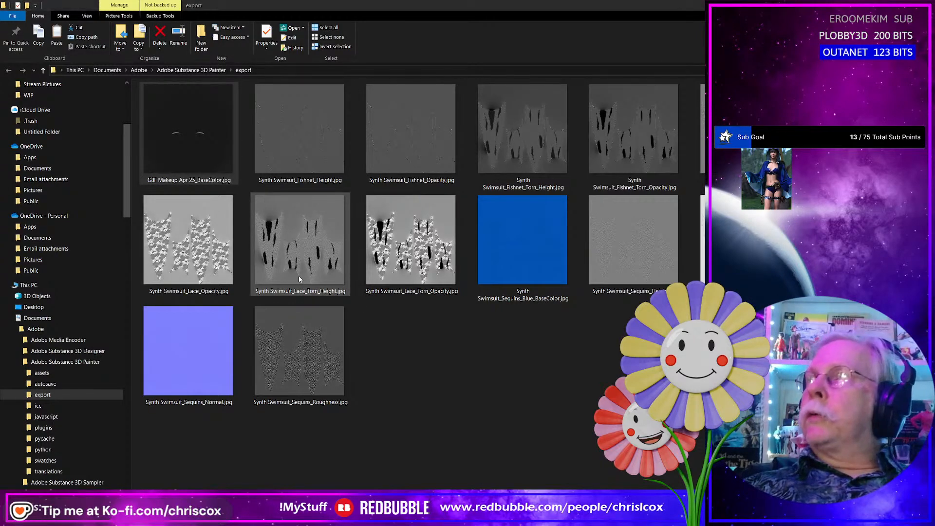
pyautogui.hotkey('alt', 'Tab')
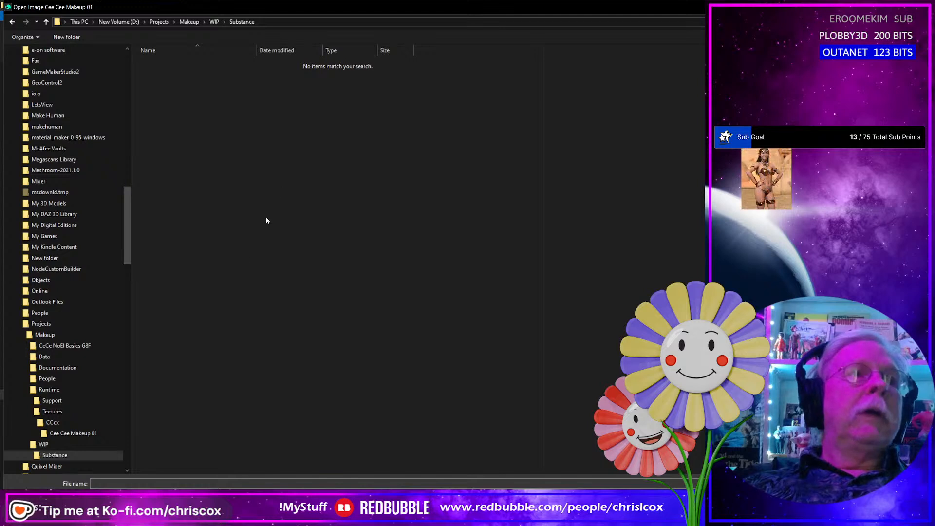
pyautogui.click(80, 433)
pyautogui.rightClick(254, 295)
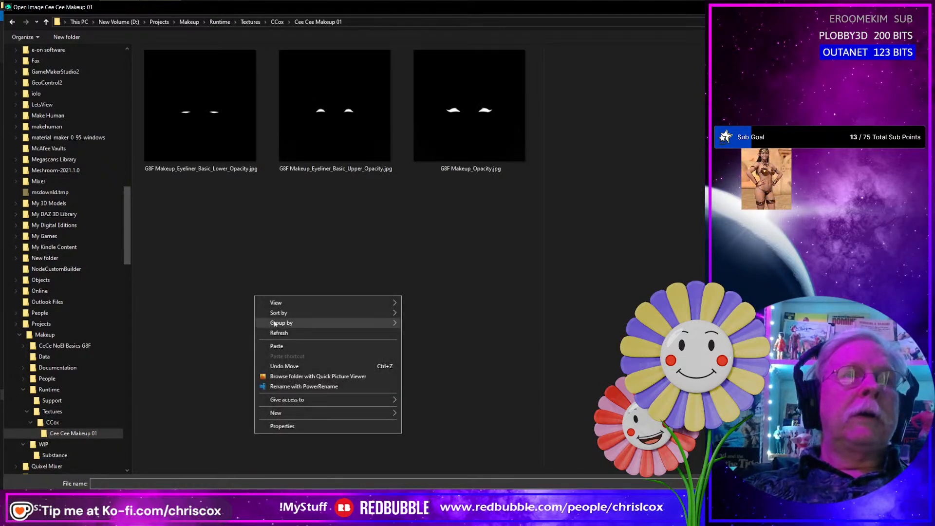
pyautogui.click(276, 347)
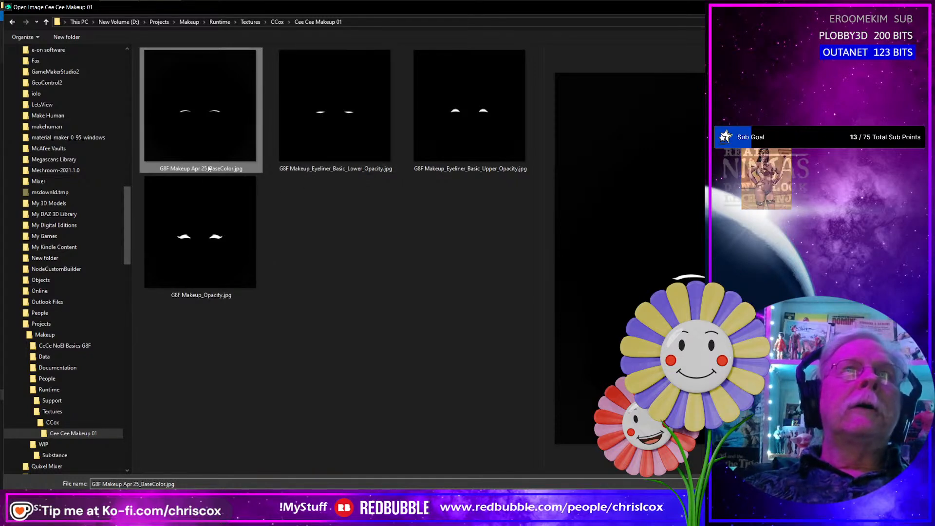
# - Rename G8F Makeup Apr 25_BaseColor.jpg as G8F Makeup_Eyeliner_Bar_Upper_Opacity.jpg, reusing the lower eyeliner map's name as the base
pyautogui.click(314, 172)
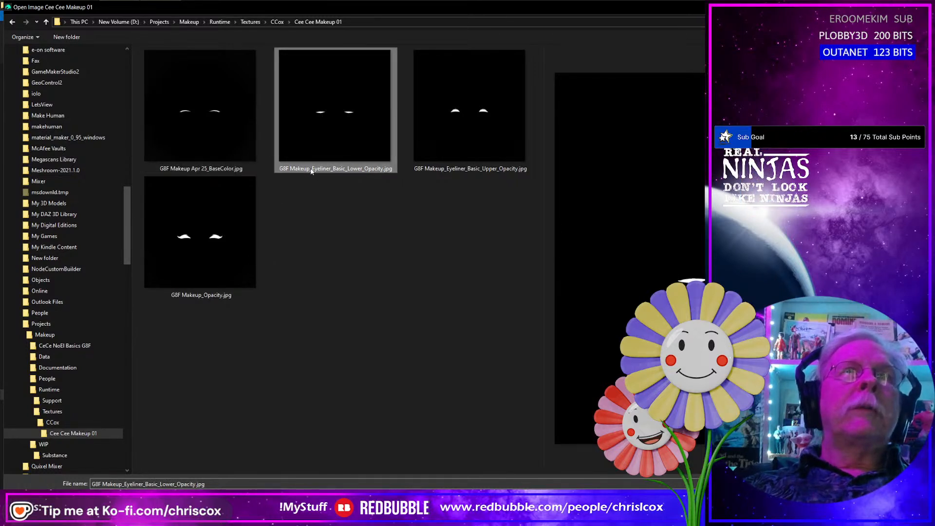
pyautogui.click(310, 170)
pyautogui.rightClick(311, 170)
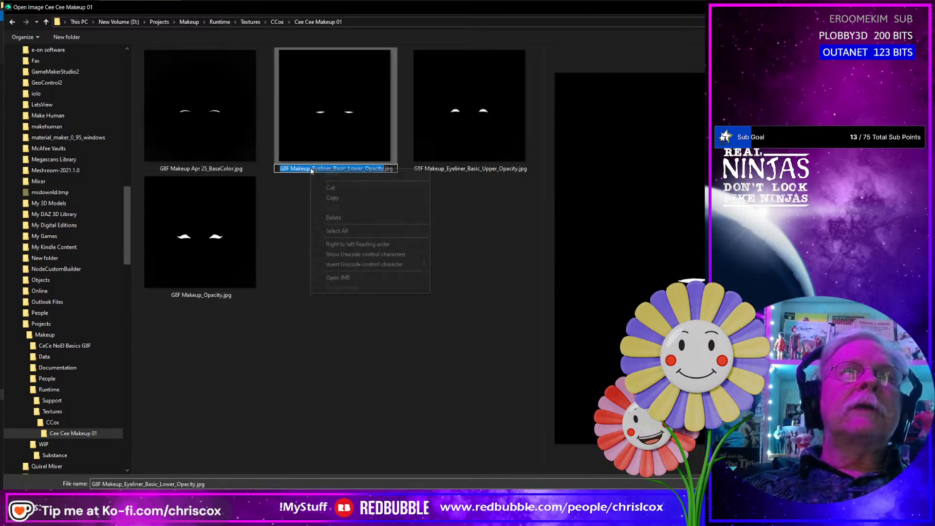
pyautogui.click(333, 197)
pyautogui.click(215, 169)
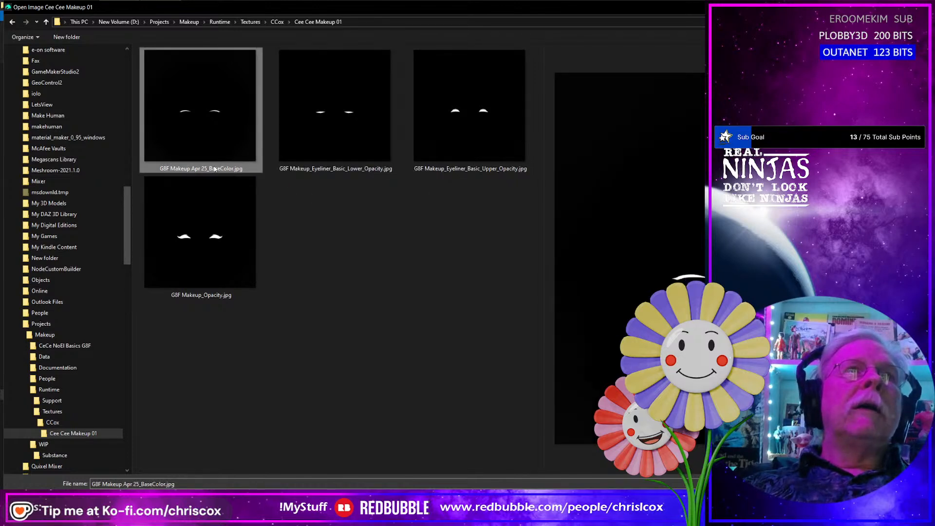
pyautogui.click(215, 169)
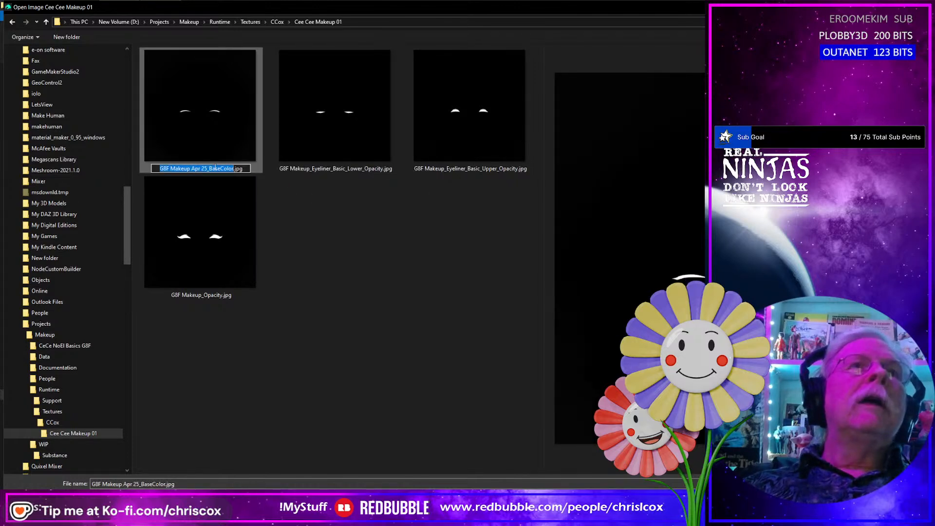
pyautogui.hotkey('ctrl', 'a')
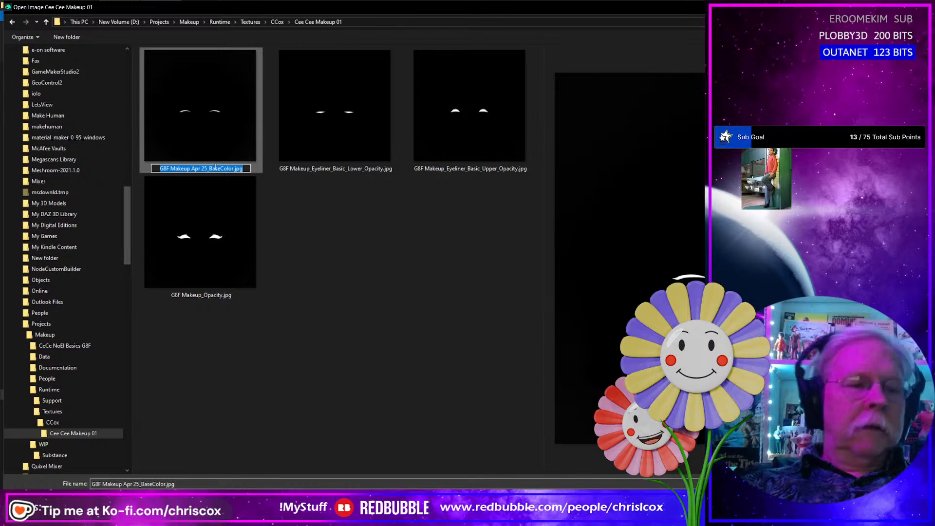
pyautogui.hotkey('ctrl', 'v')
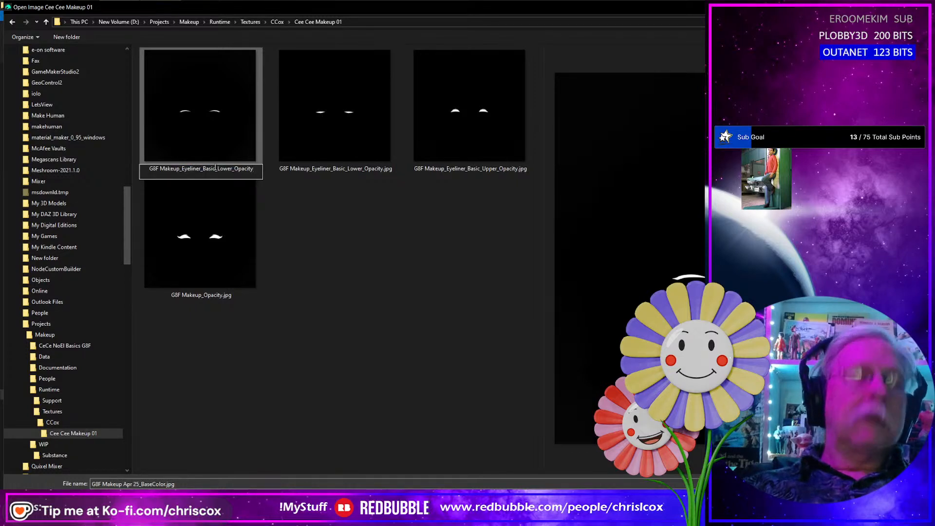
pyautogui.write('.jpg')
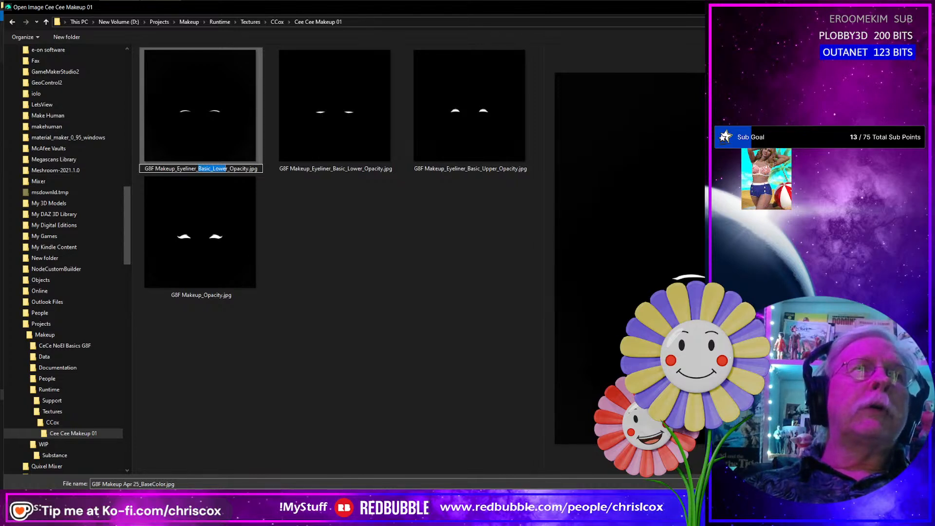
pyautogui.write('Bas')
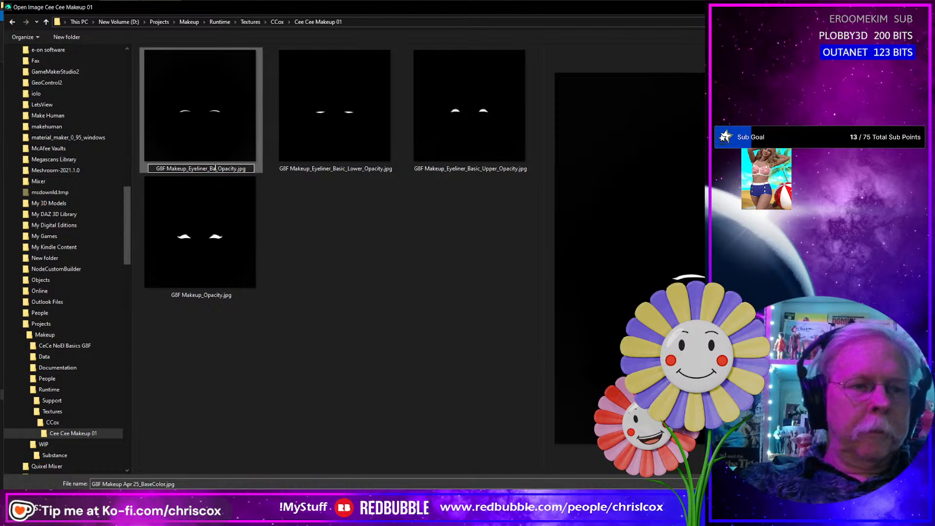
pyautogui.write('_Upper')
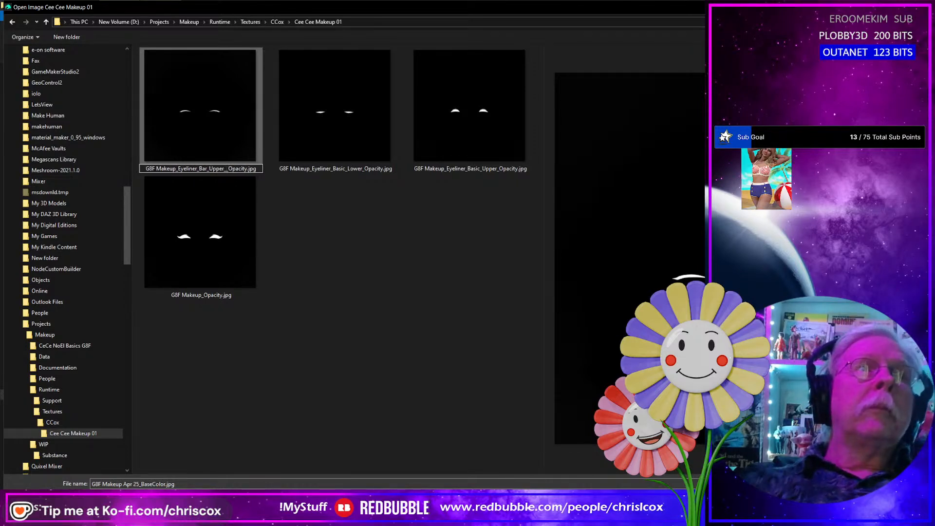
pyautogui.press('Return')
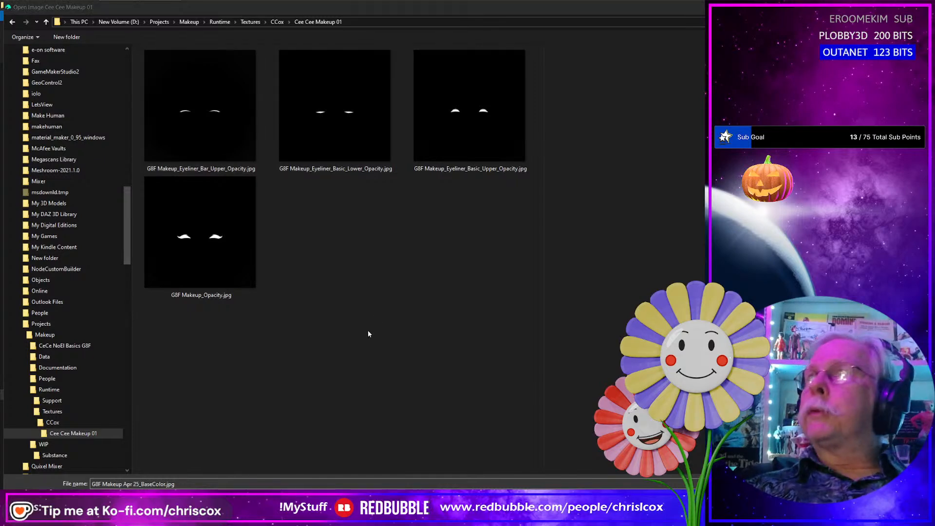
# - Switch to Adobe Substance 3D Painter, close the texture export dialog and compare the face with and without the Classic Bar eyeliner
pyautogui.hotkey('alt', 'Tab')
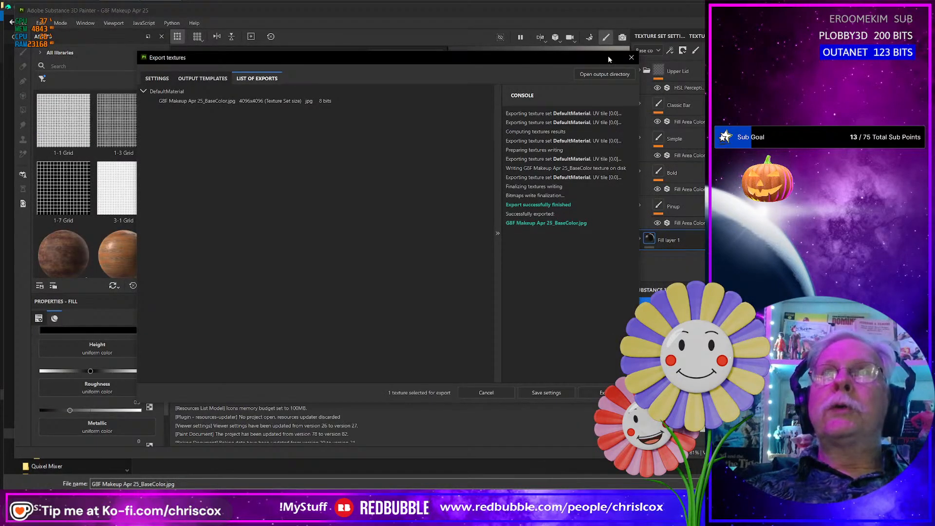
pyautogui.click(631, 57)
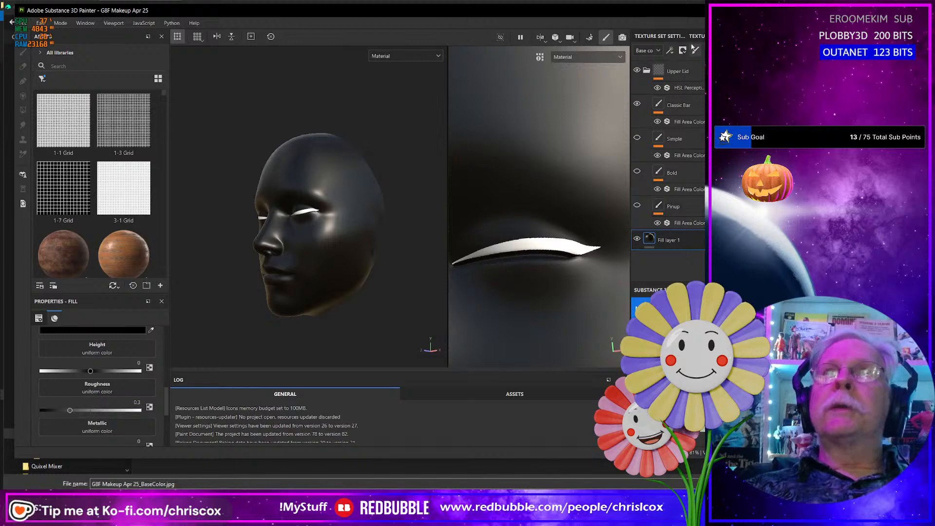
pyautogui.click(637, 104)
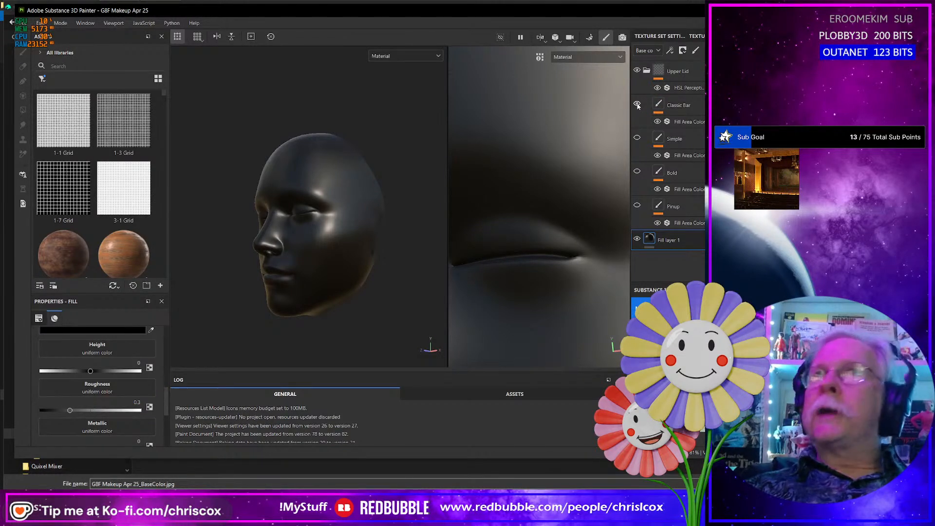
pyautogui.click(637, 105)
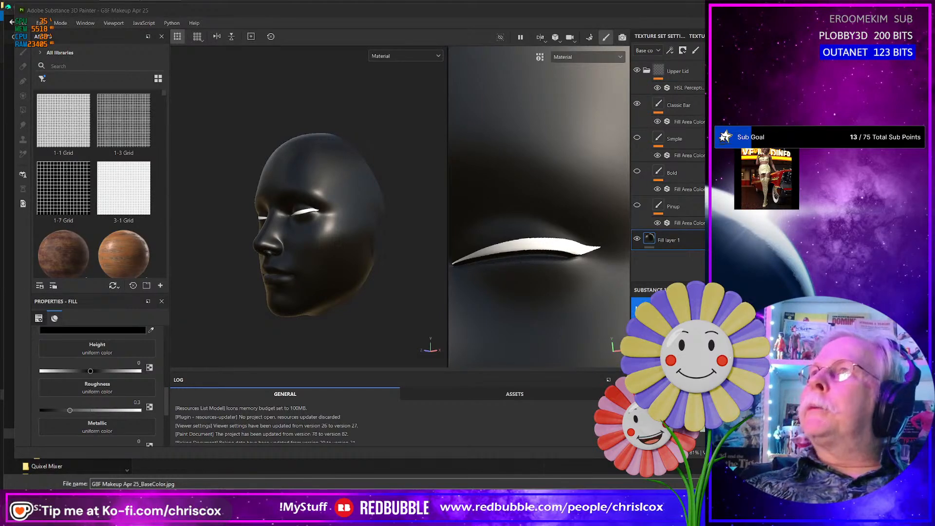
# - Consult the Eyeliner Styles For Beginners chart in the browser and show the Simple eyeliner layer instead of Classic Bar in Substance 3D Painter
pyautogui.moveTo(702, 161)
pyautogui.mouseDown()
pyautogui.moveTo(385, 151)
pyautogui.moveTo(110, 33)
pyautogui.moveTo(132, 18)
pyautogui.mouseUp()
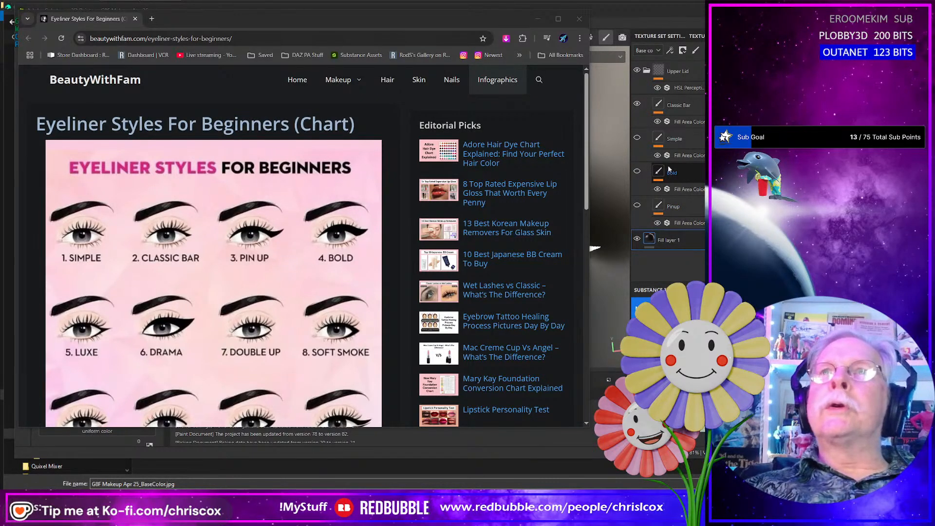
pyautogui.click(638, 105)
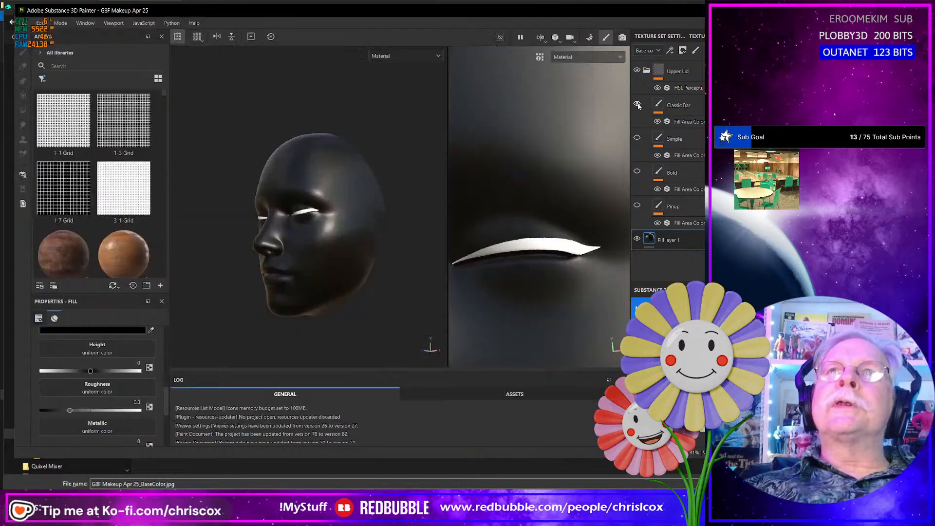
pyautogui.click(638, 105)
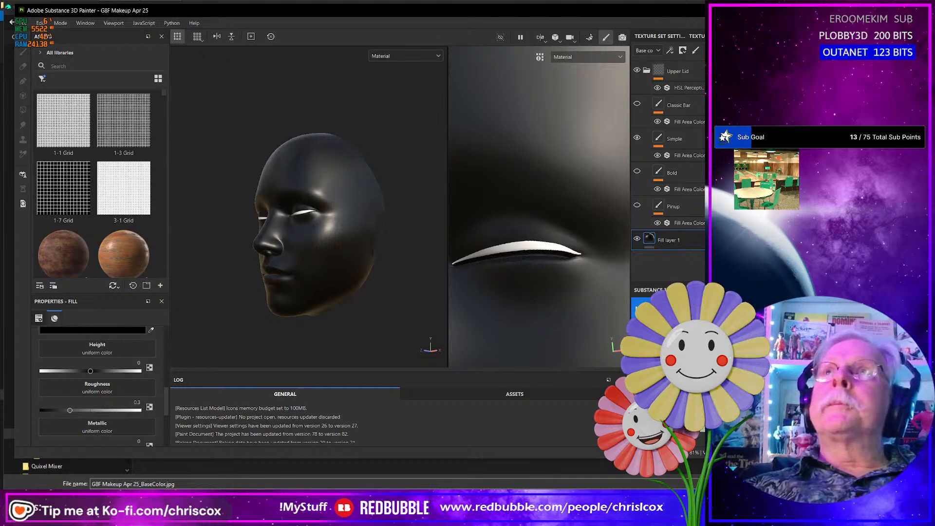
# - Switch to the DAZ Studio image dialog and load G8F Makeup_Eyeliner_Bar_Upper_Opacity.jpg
pyautogui.hotkey('alt', 'Tab')
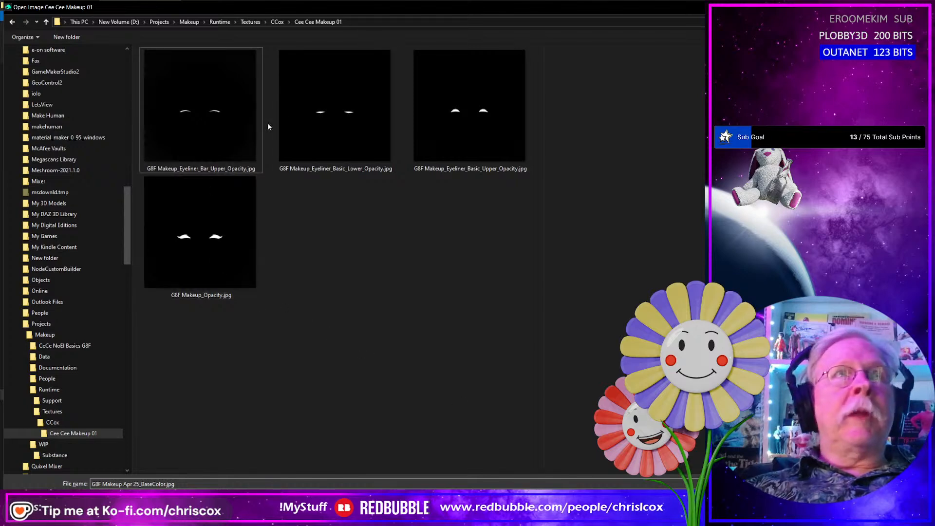
pyautogui.doubleClick(246, 119)
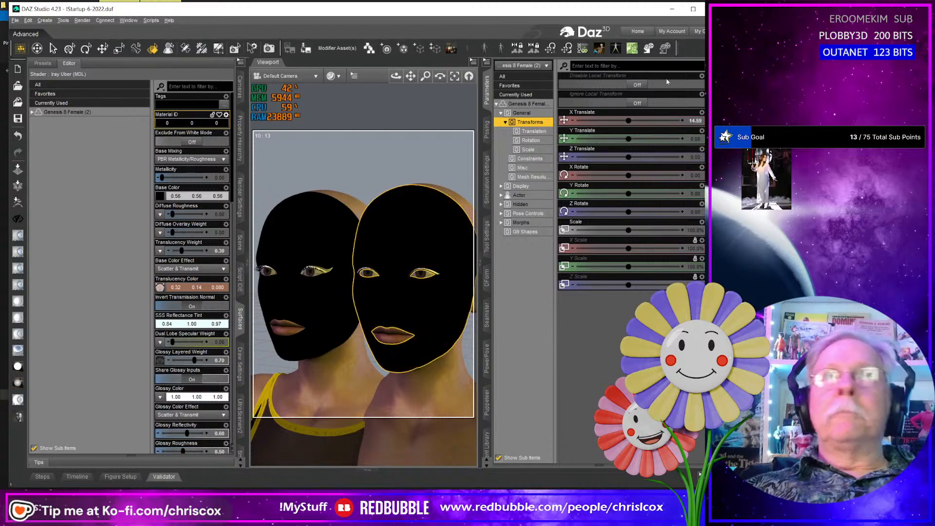
# - Bring up the Substance 3D Painter export folder in File Explorer and look through its Synth Swimsuit maps
pyautogui.click(673, 8)
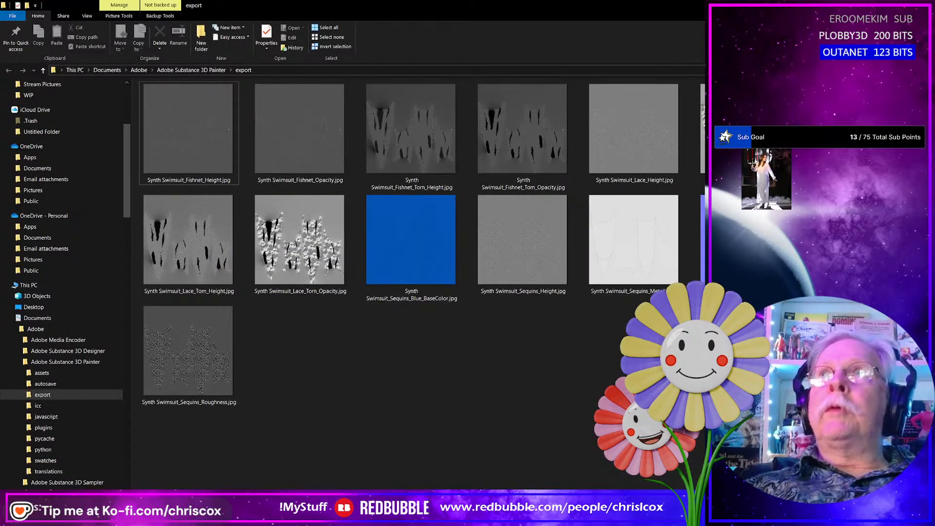
pyautogui.moveTo(725, 7); pyautogui.dragTo(631, 51)
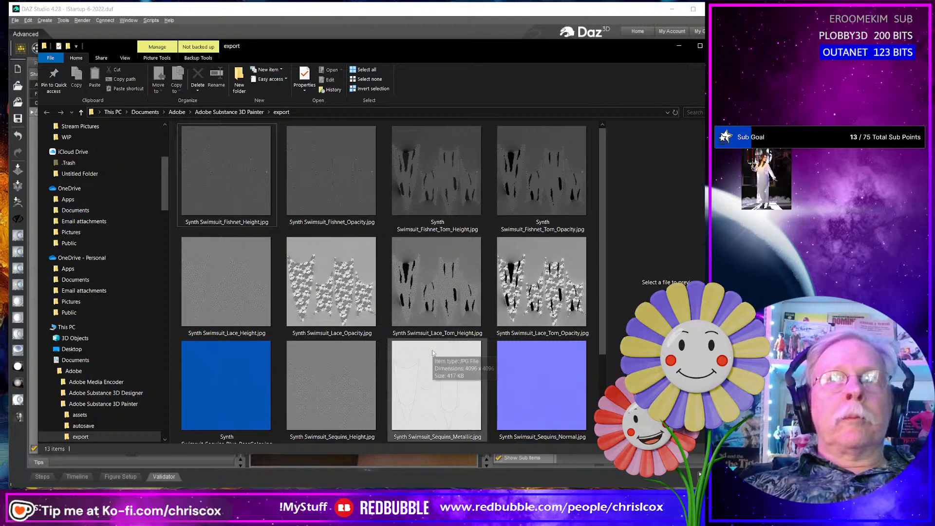
pyautogui.click(224, 177)
pyautogui.scroll(-2, 367, 306)
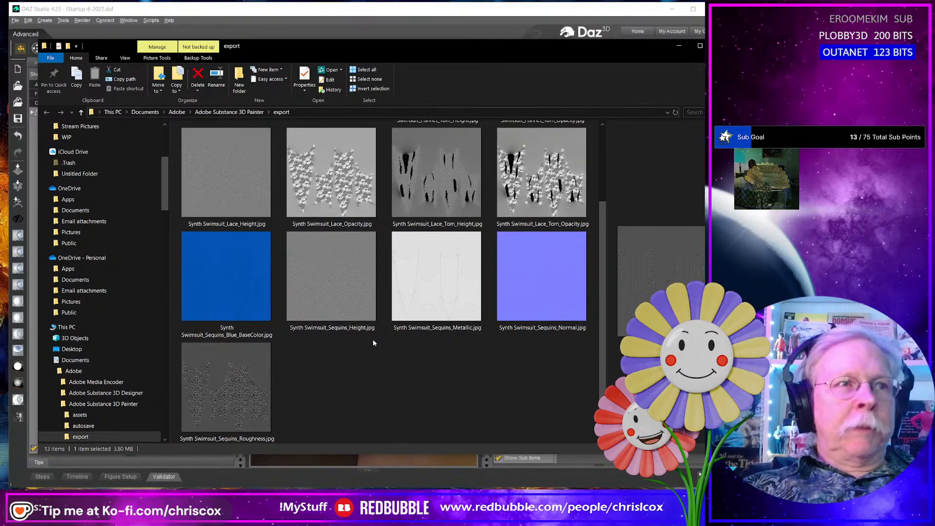
# - Open the Synth Swimsuit textures folder in a new File Explorer window, under Projects, Beach Party, Synth Swimsuit, Runtime, Textures, CCox
pyautogui.press('super+e')
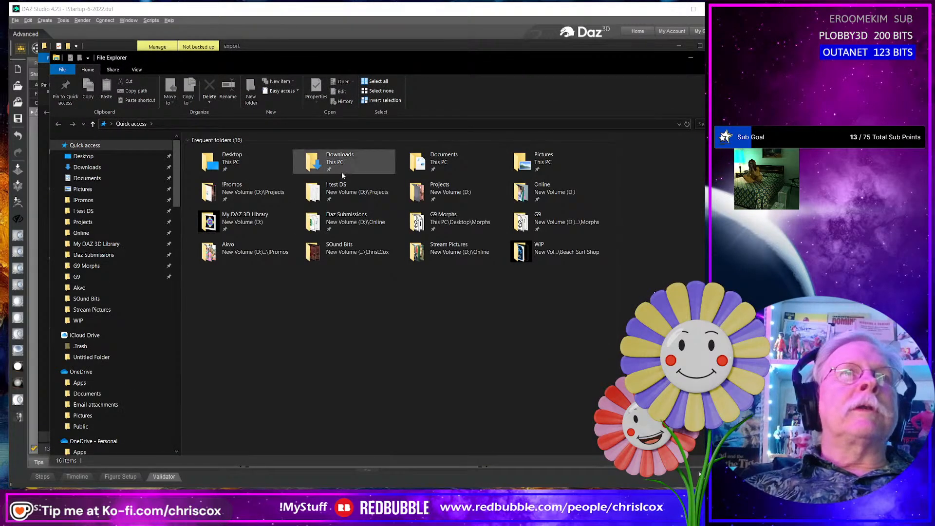
pyautogui.doubleClick(242, 193)
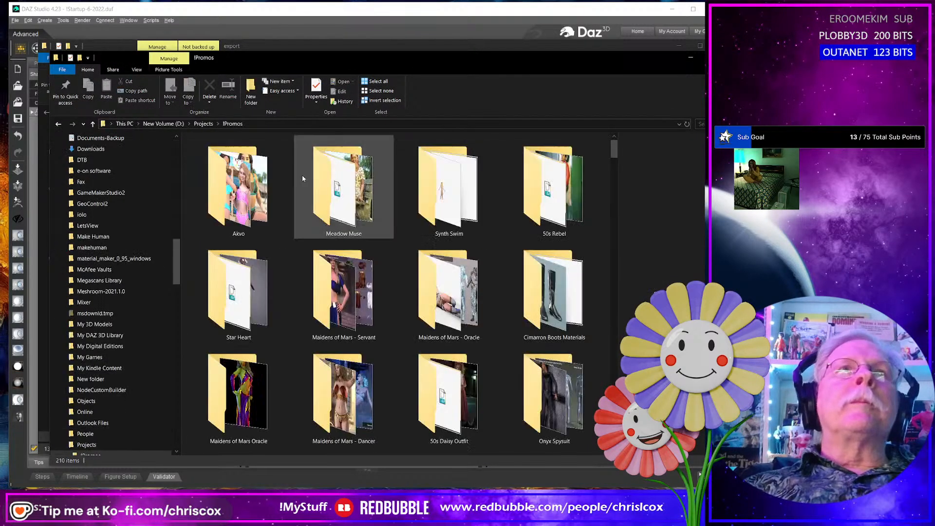
pyautogui.hotkey('alt', 'Up')
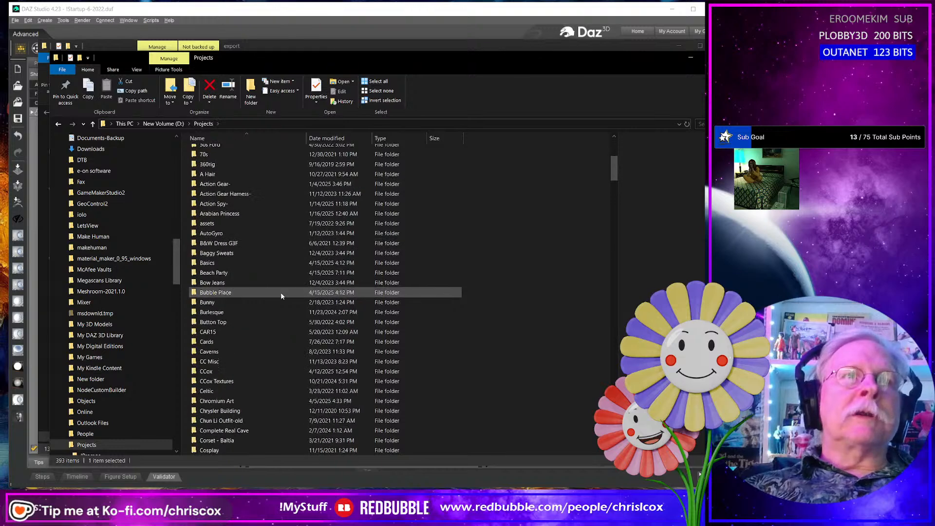
pyautogui.doubleClick(210, 272)
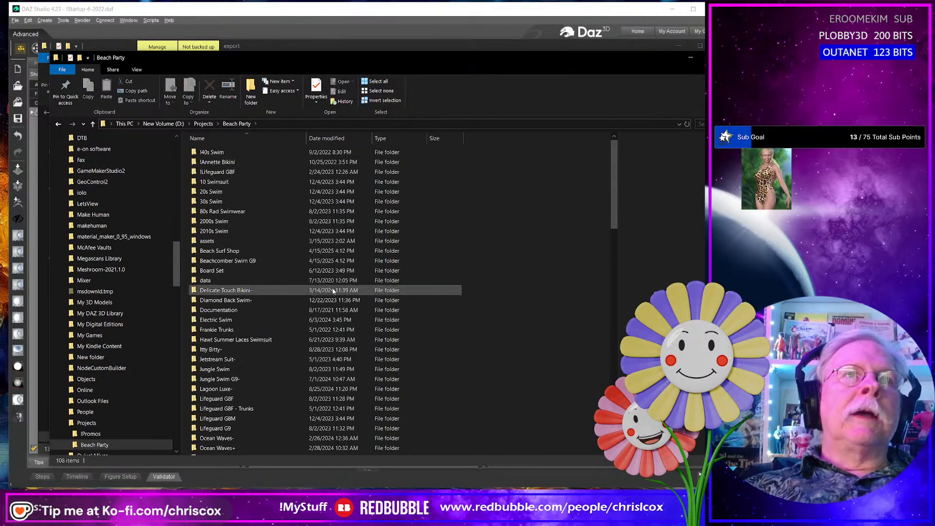
pyautogui.scroll(-20, 333, 295)
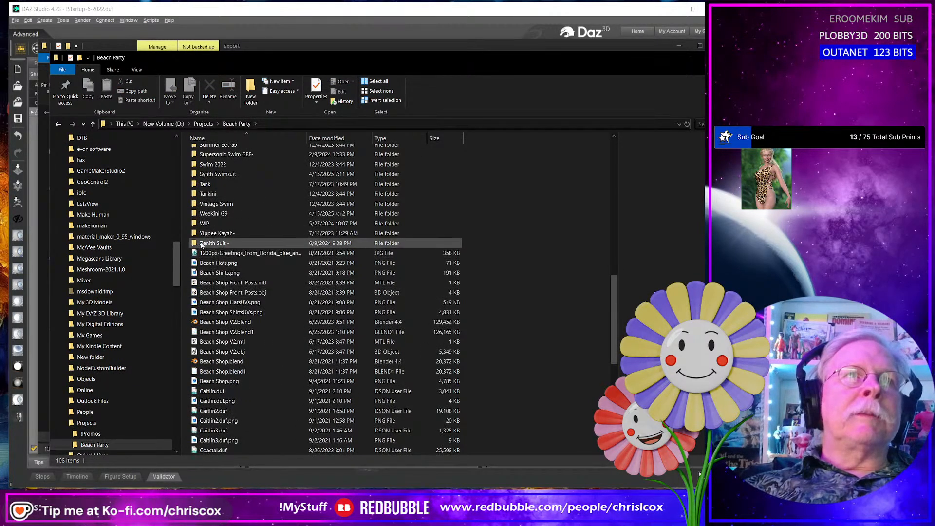
pyautogui.doubleClick(217, 174)
pyautogui.click(213, 173)
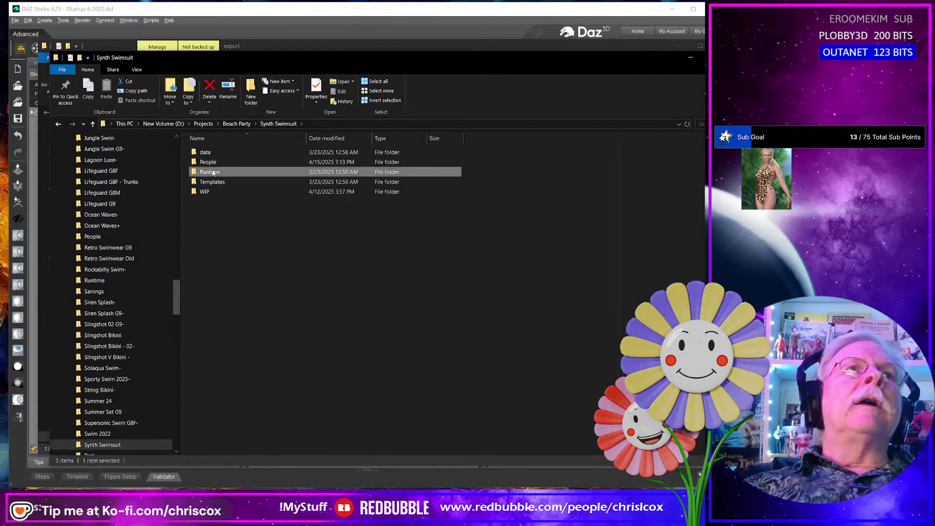
pyautogui.doubleClick(213, 173)
pyautogui.doubleClick(209, 153)
pyautogui.doubleClick(209, 153)
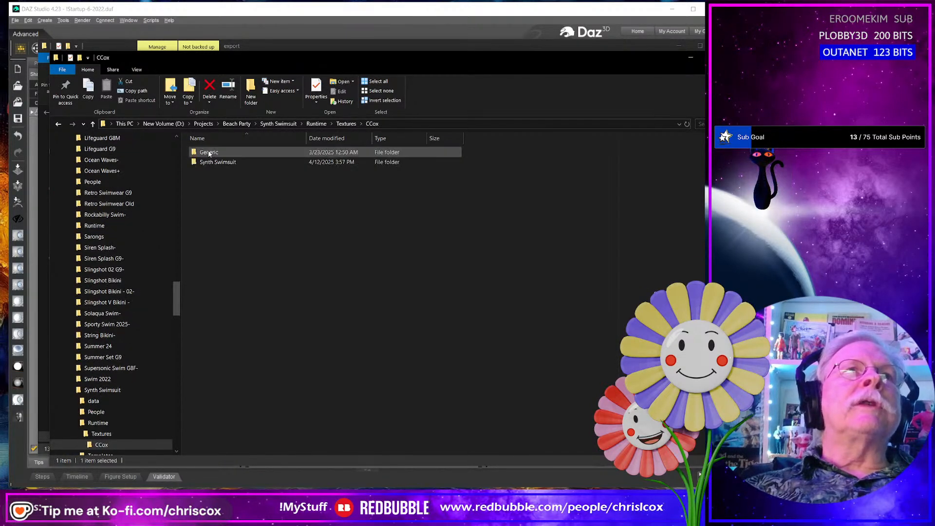
pyautogui.doubleClick(230, 163)
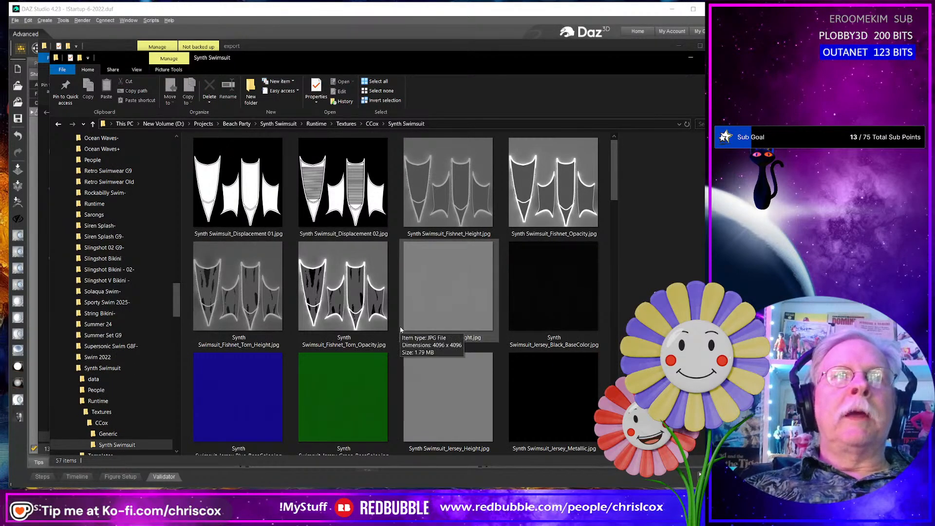
# - Move the Synth Swimsuit lace and sequins maps from the export folder into the Synth Swimsuit textures folder, replacing files with the same names
pyautogui.hotkey('alt', 'Tab')
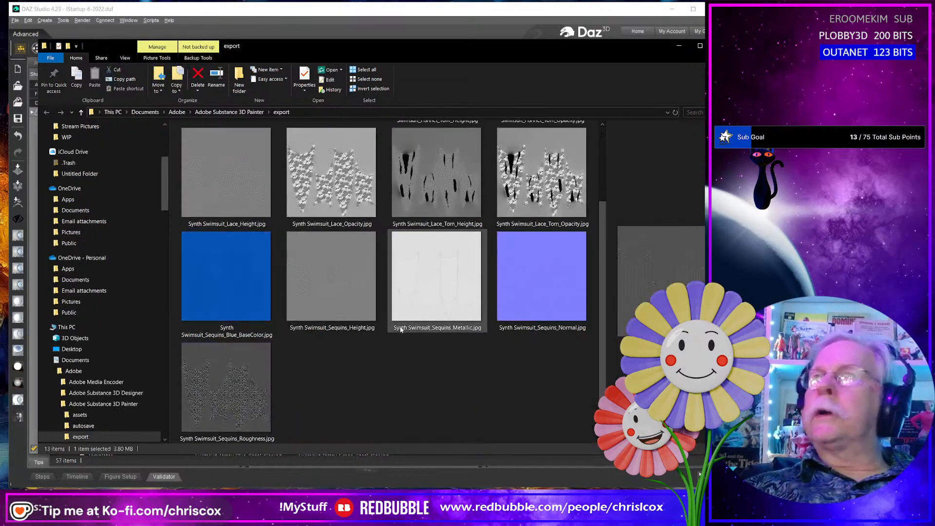
pyautogui.keyDown('shift'); pyautogui.click(251, 346); pyautogui.keyUp('shift')
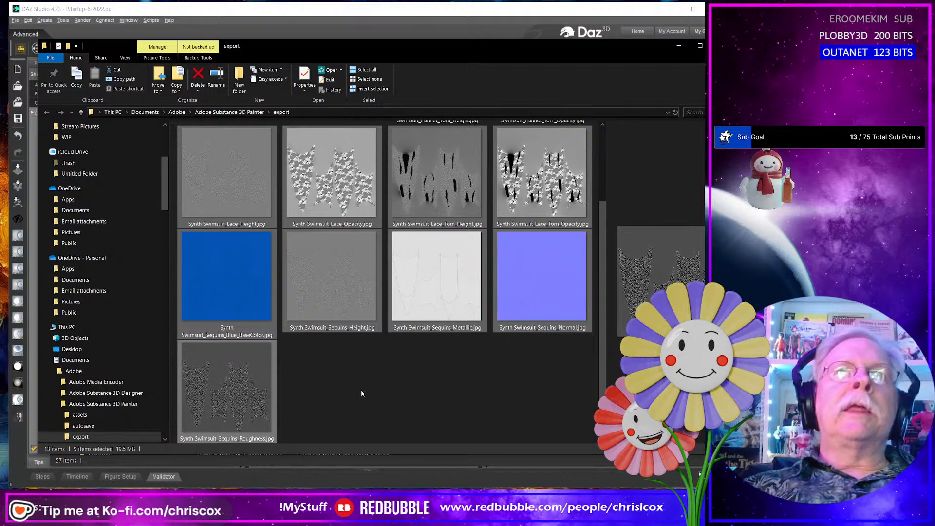
pyautogui.hotkey('ctrl', 'x')
pyautogui.hotkey('alt', 'Tab')
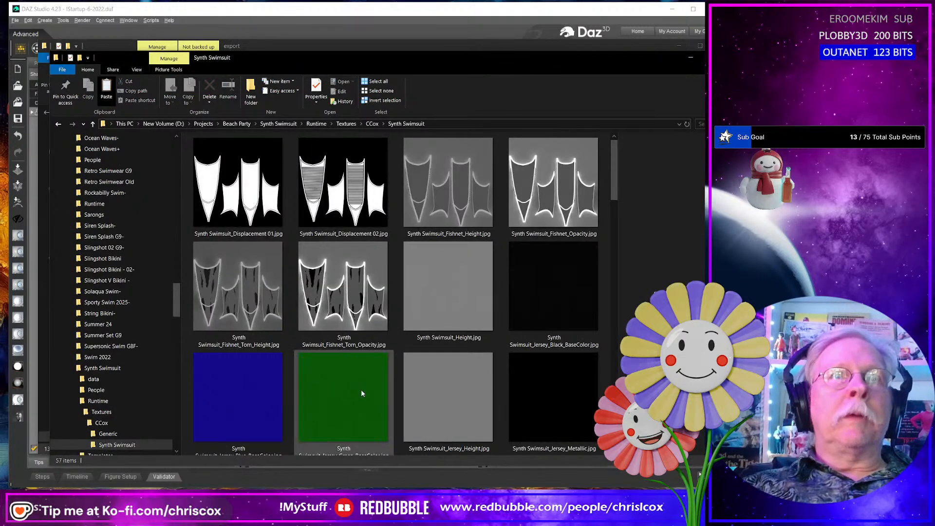
pyautogui.hotkey('ctrl', 'v')
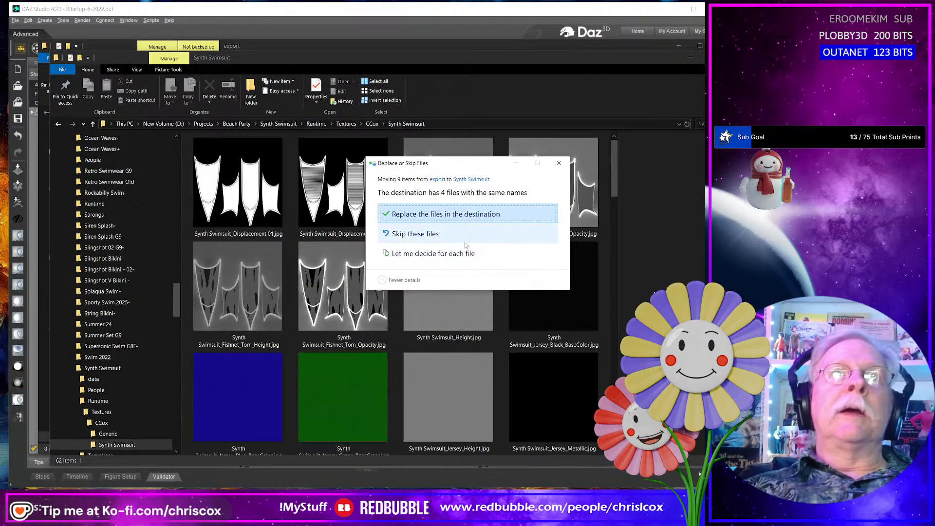
pyautogui.click(476, 215)
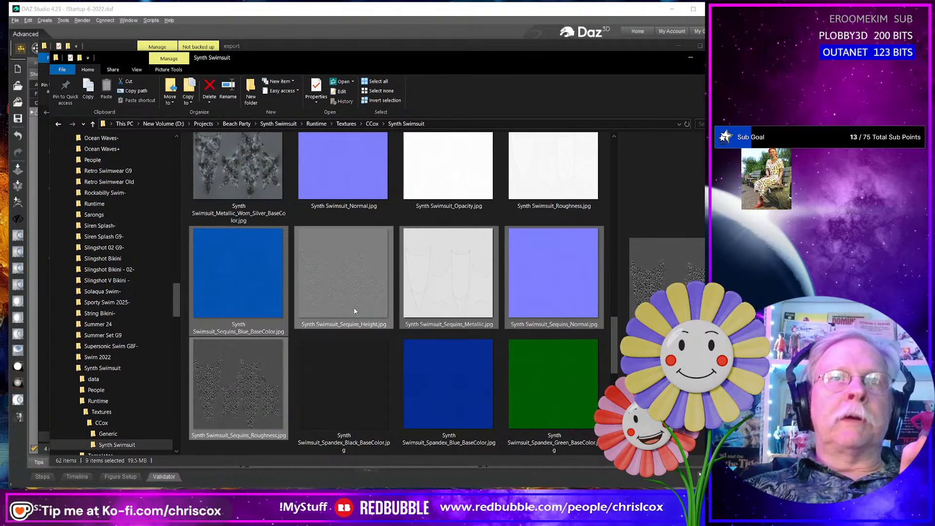
# - Move the four Synth Swimsuit fishnet maps from the export folder into the Synth Swimsuit textures folder, replacing files with the same names
pyautogui.click(690, 59)
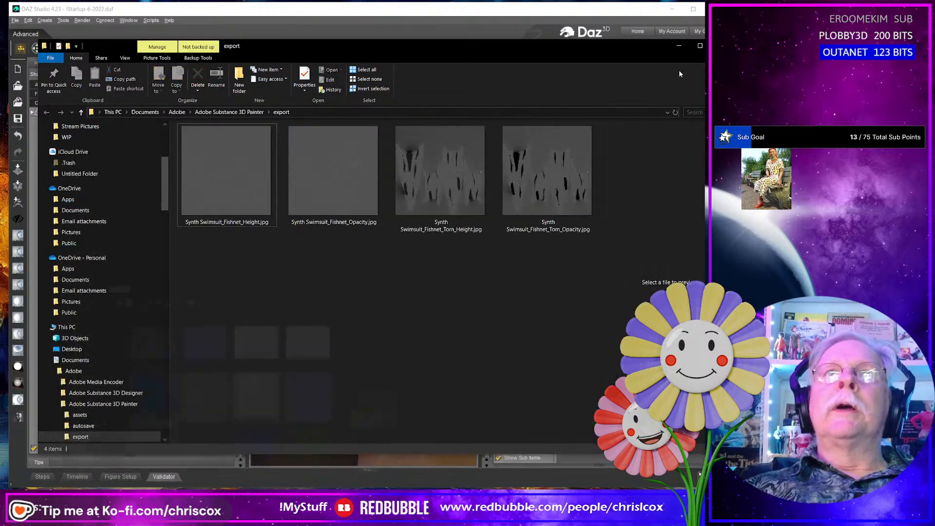
pyautogui.click(262, 200)
pyautogui.keyDown('shift'); pyautogui.click(563, 190); pyautogui.keyUp('shift')
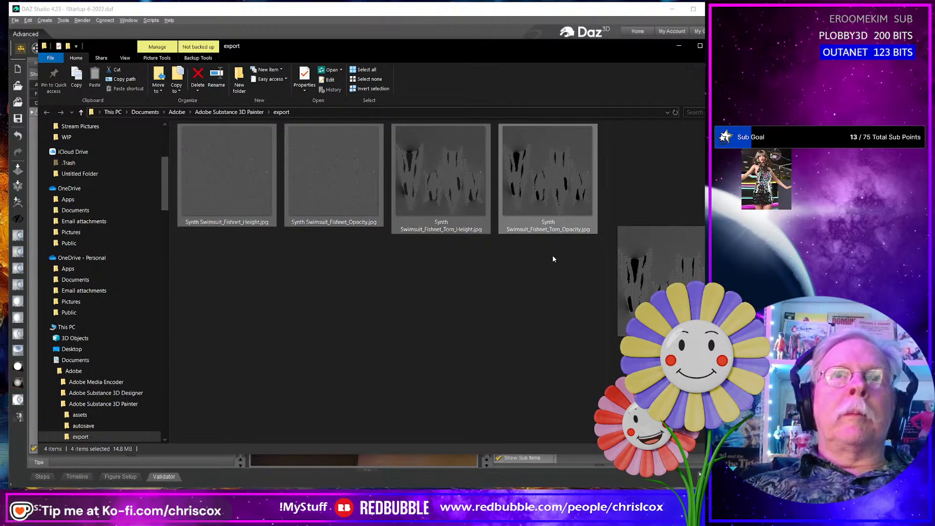
pyautogui.hotkey('ctrl', 'x')
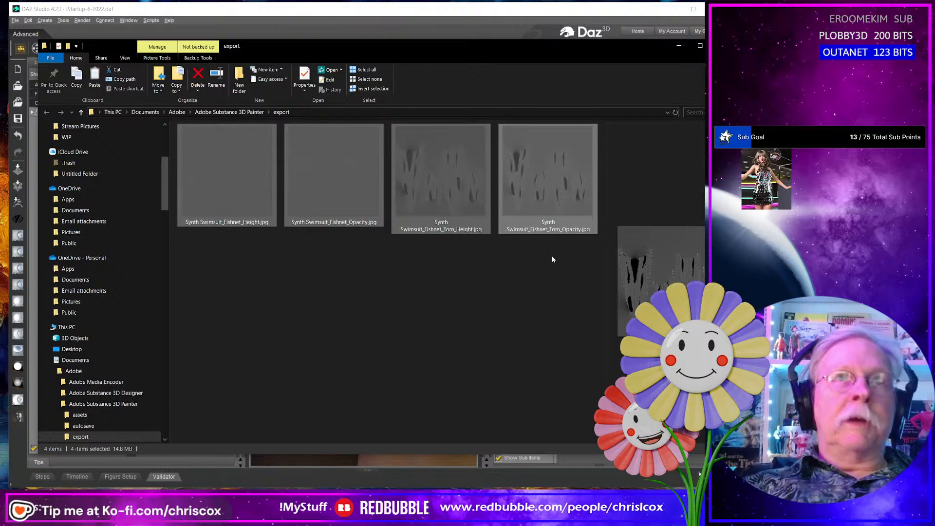
pyautogui.hotkey('alt', 'Tab')
pyautogui.hotkey('ctrl', 'v')
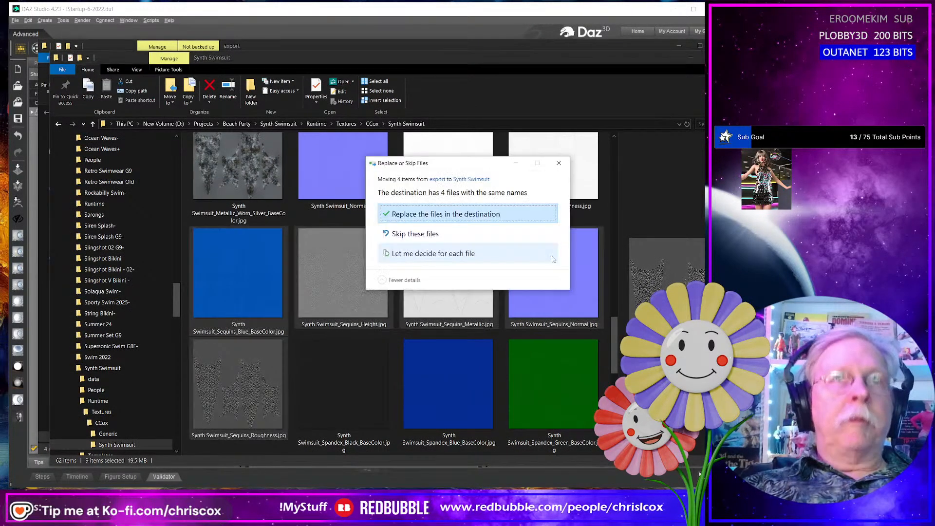
pyautogui.click(493, 218)
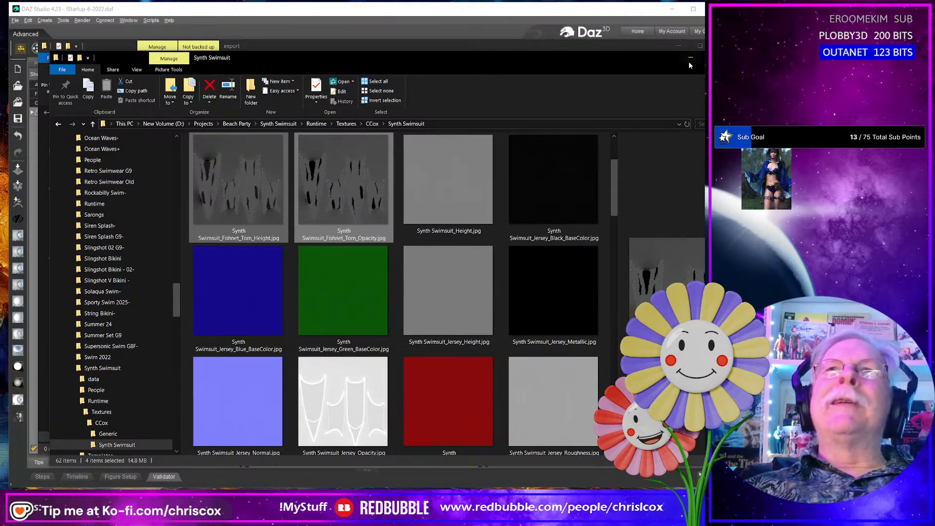
pyautogui.click(393, 314)
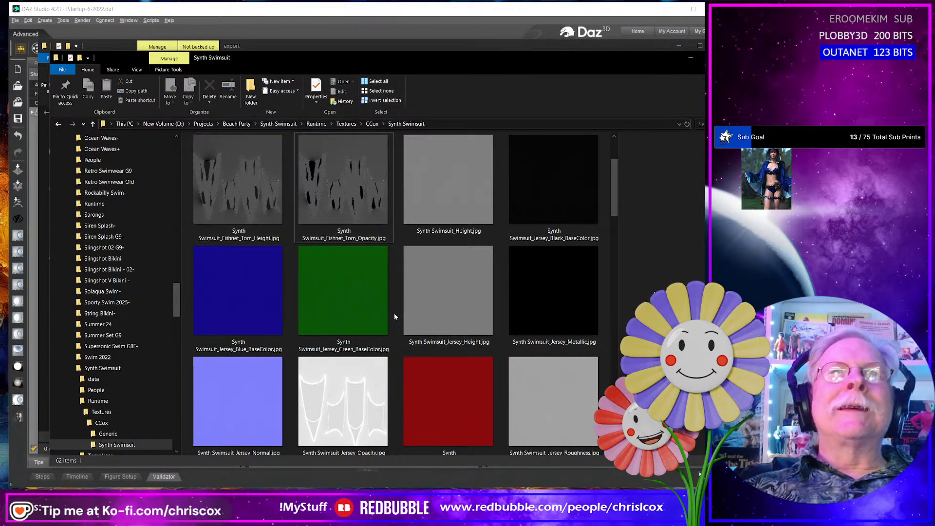
pyautogui.click(689, 59)
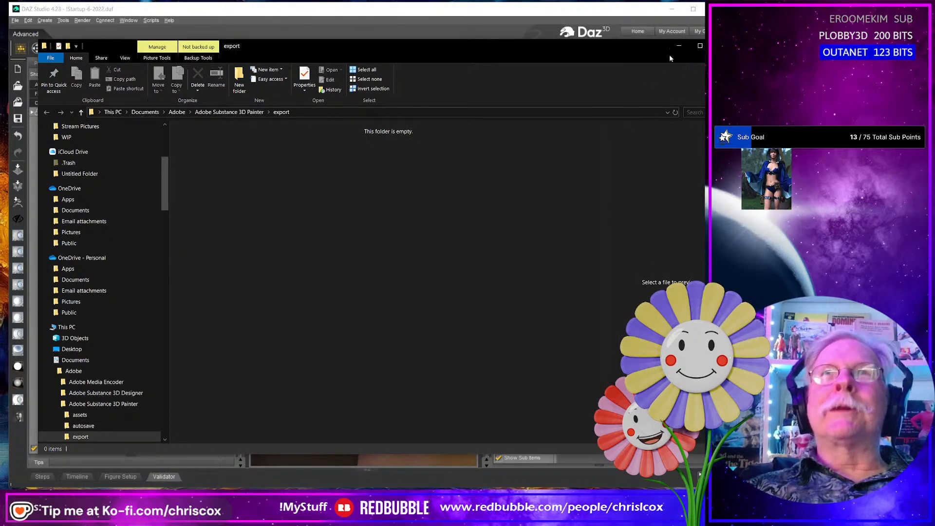
# - Put the export folder window away and examine the Genesis 8 Female faces and eyeliner in the DAZ Studio viewport
pyautogui.click(679, 47)
pyautogui.moveTo(425, 322); pyautogui.dragTo(403, 328, button='middle')
pyautogui.scroll(2, 427, 349)
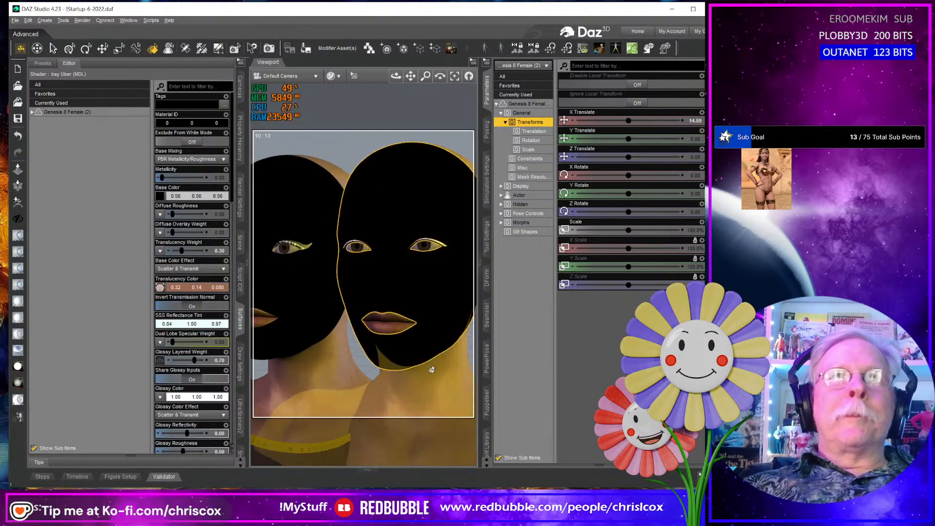
# - Switch to Substance 3D Painter, hide the Simple eyeliner layer and show the Pinup layer, comparing it with the DAZ Studio figure
pyautogui.hotkey('alt', 'Tab')
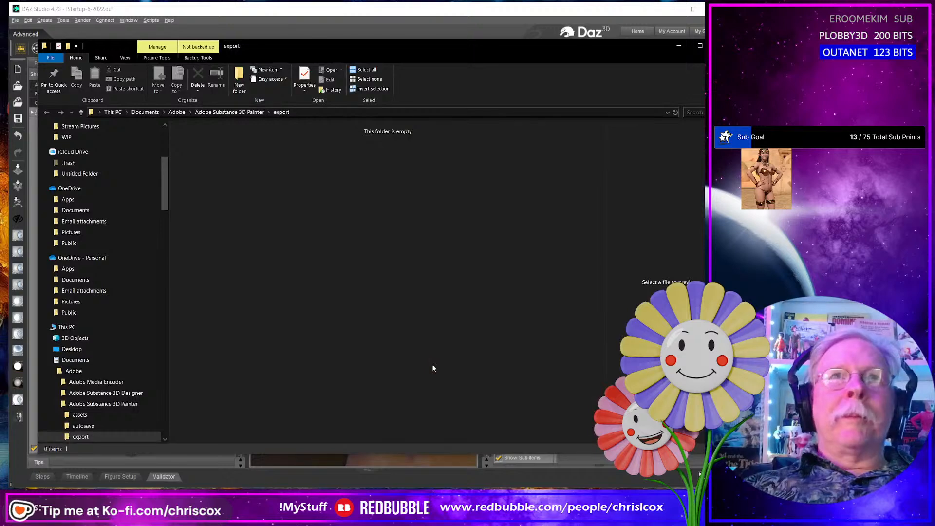
pyautogui.hotkey('alt', 'Tab')
pyautogui.hotkey('alt', 'Tab')
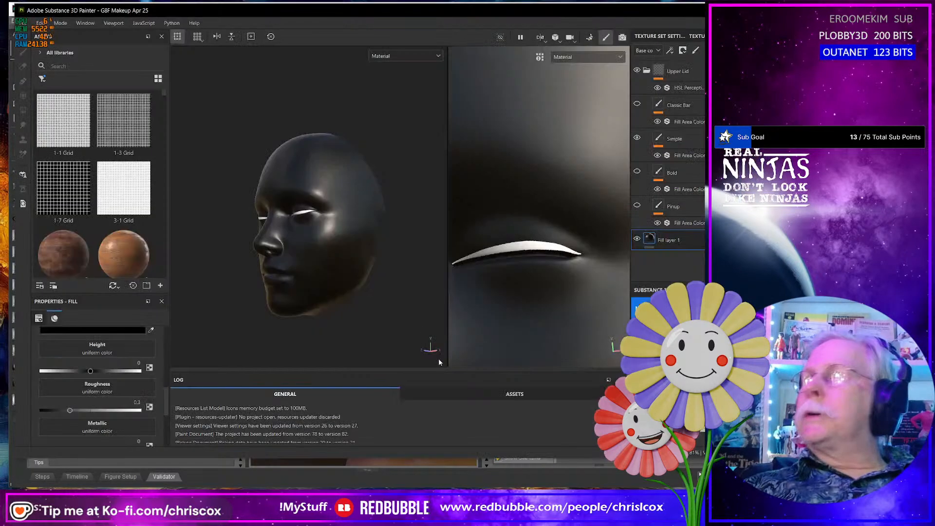
pyautogui.click(637, 138)
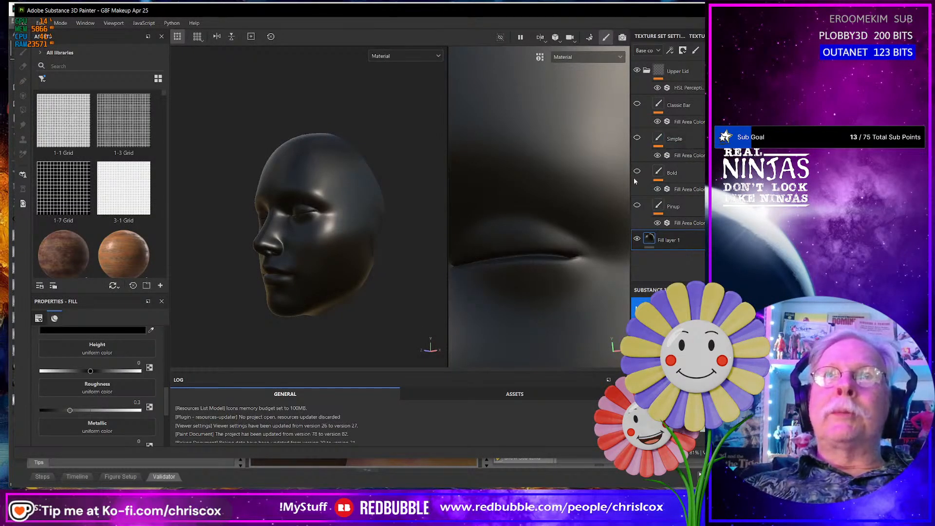
pyautogui.click(638, 206)
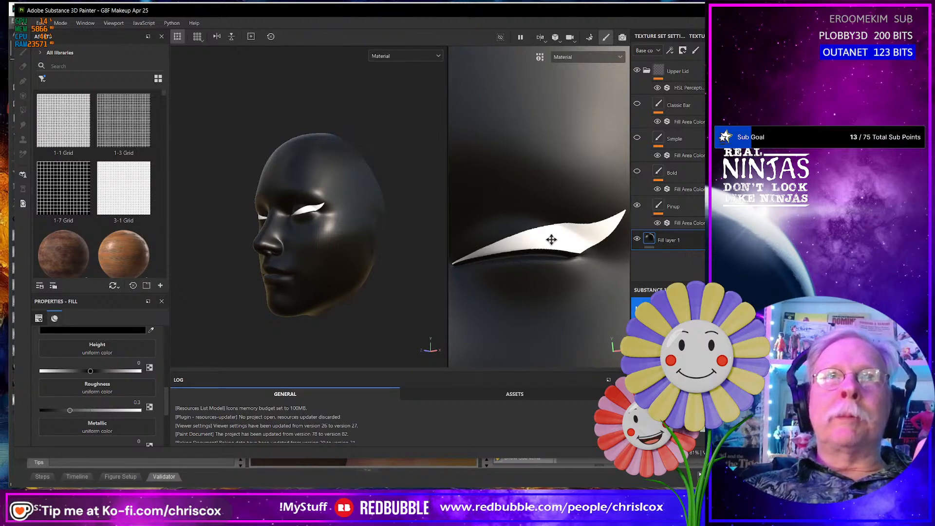
pyautogui.hotkey('alt', 'Tab')
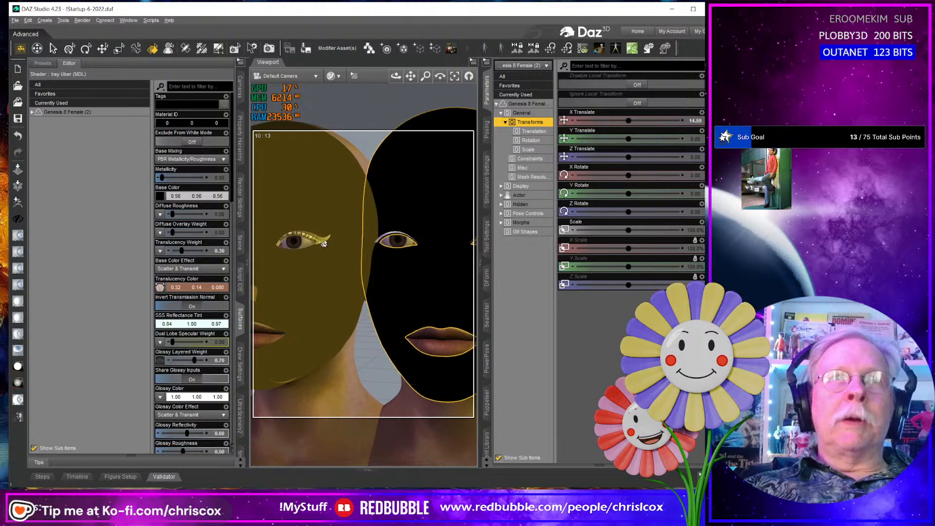
pyautogui.hotkey('alt', 'Tab')
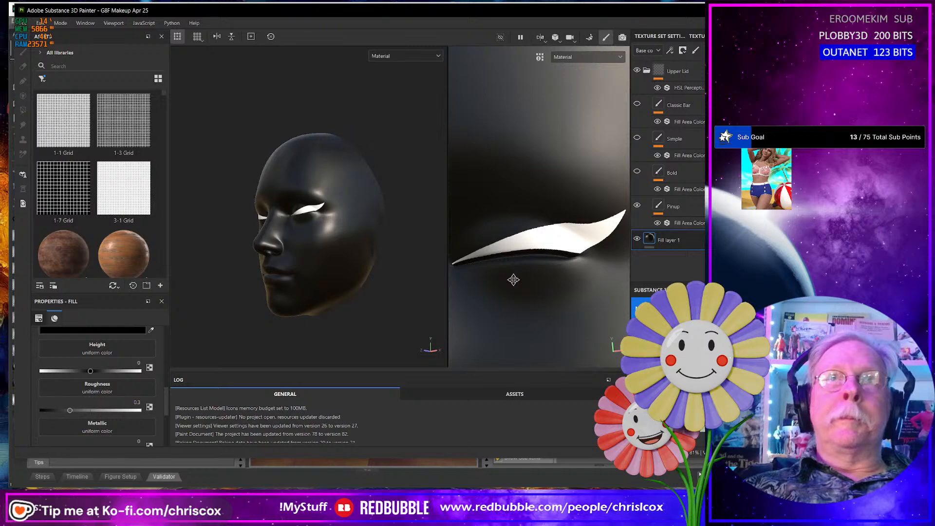
# - Export the Pinup eyeliner map as a 4096 8-bit JPEG with the CCox-Clothes_Base Color template and select it in the output directory
pyautogui.hotkey('ctrl', 'shift', 'e')
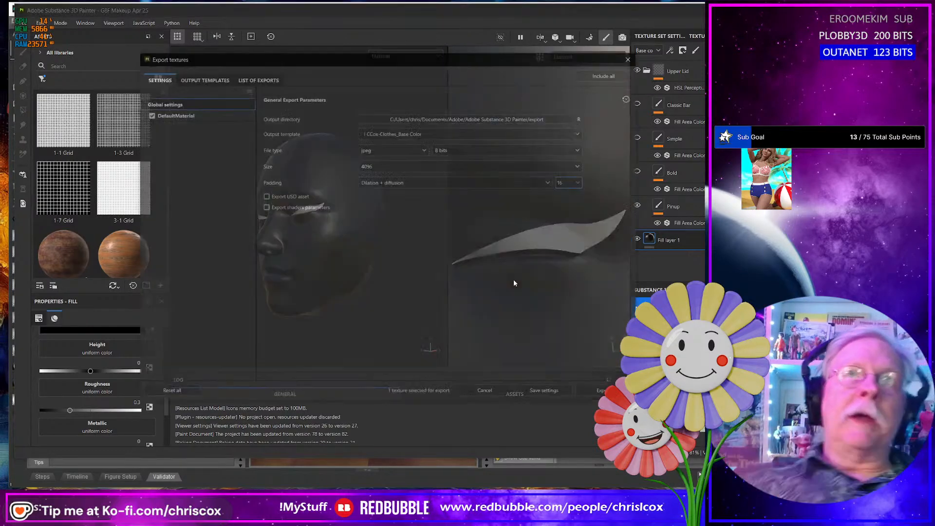
pyautogui.click(601, 393)
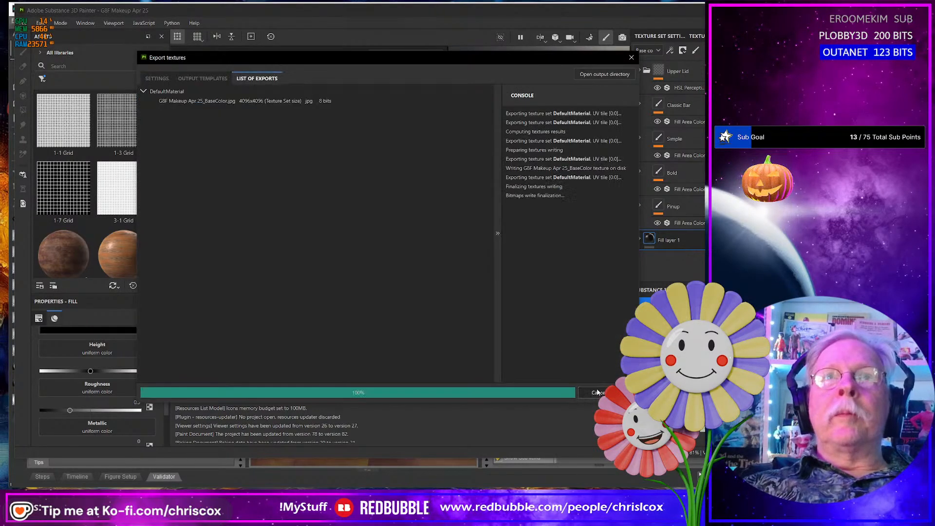
pyautogui.click(593, 76)
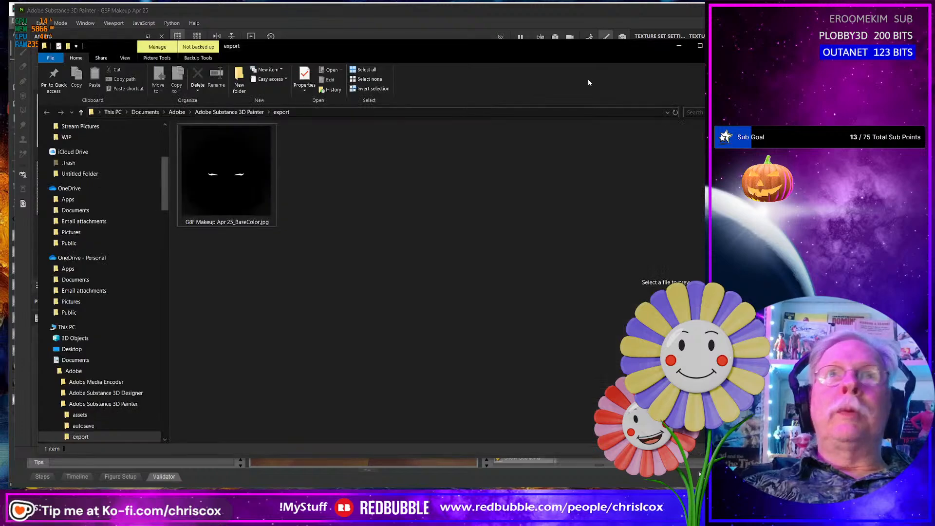
pyautogui.click(214, 226)
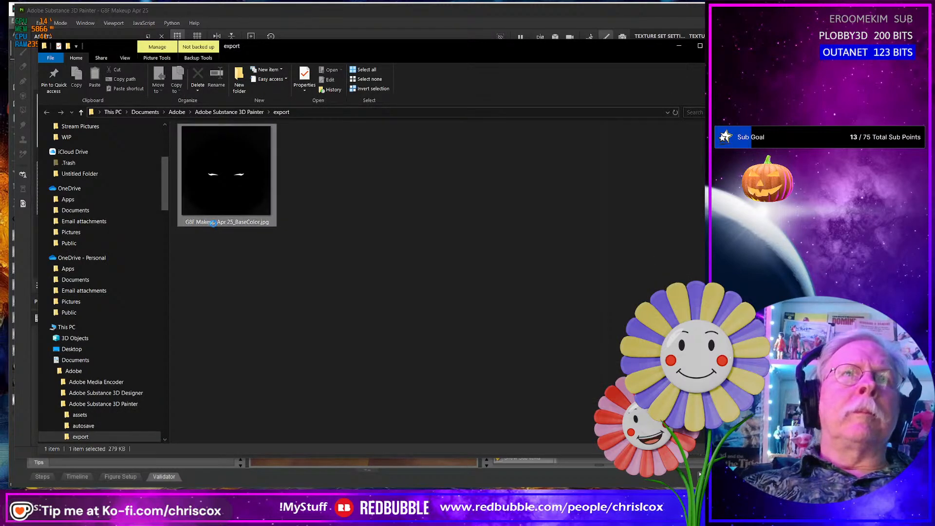
pyautogui.click(212, 225)
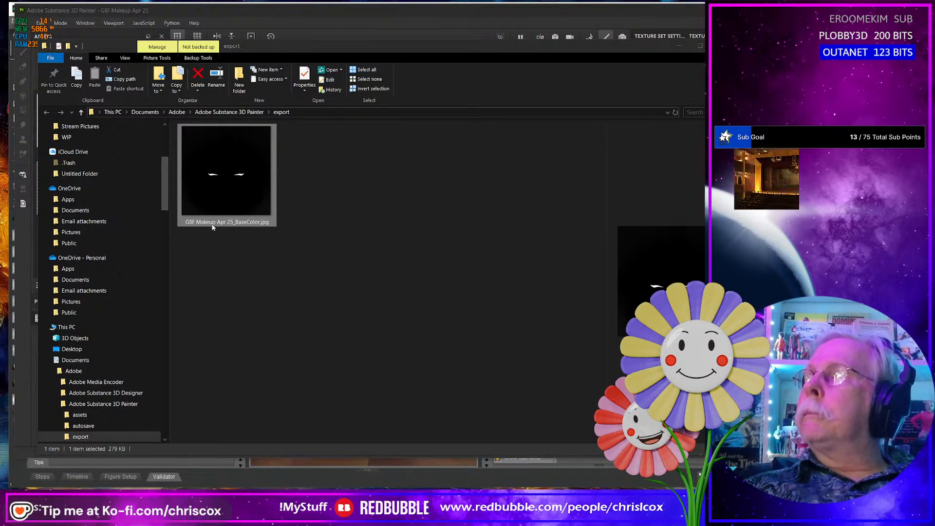
pyautogui.hotkey('alt', 'Tab')
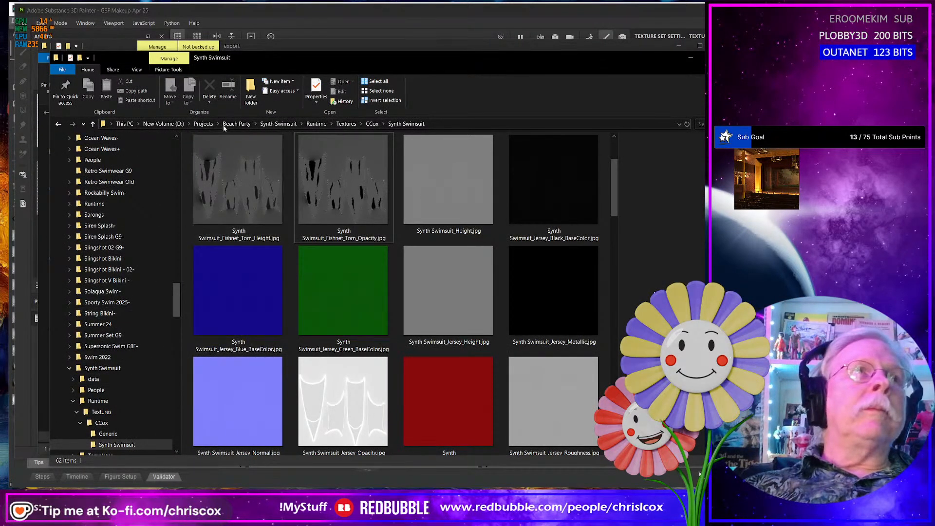
pyautogui.click(204, 123)
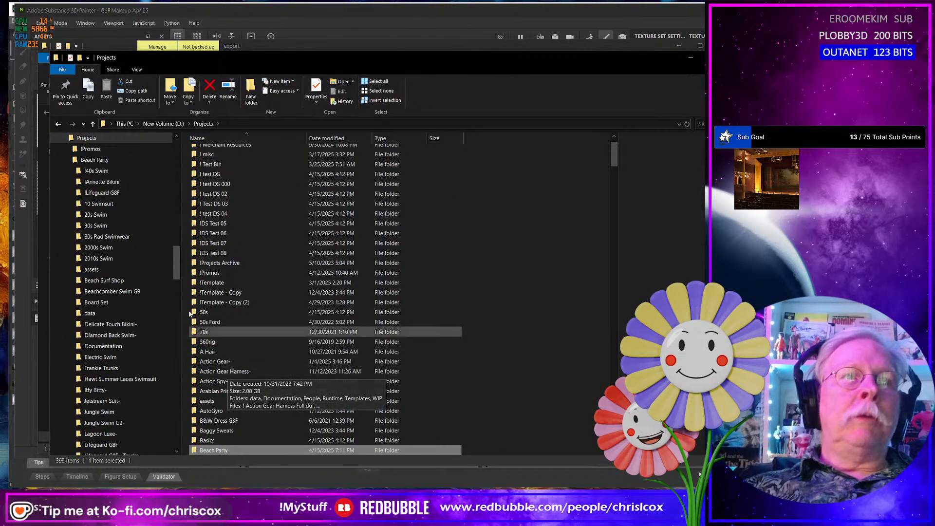
pyautogui.click(59, 125)
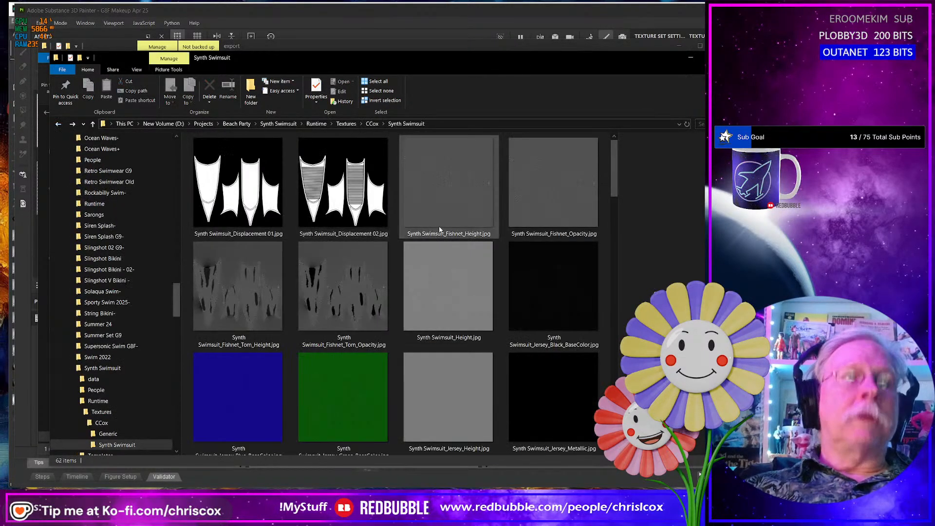
# - Open the Runtime folder of the Makeup project in a new File Explorer window, under Projects on drive D
pyautogui.press('super+e')
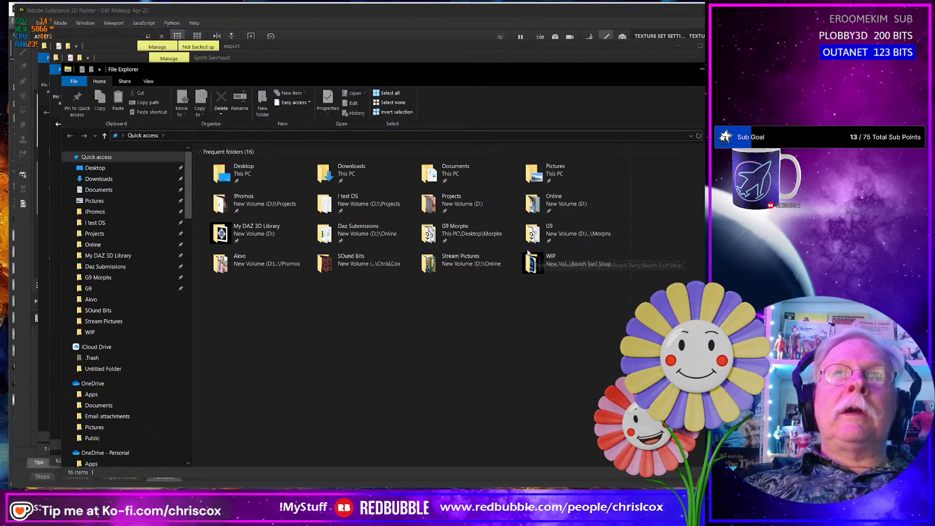
pyautogui.click(451, 202)
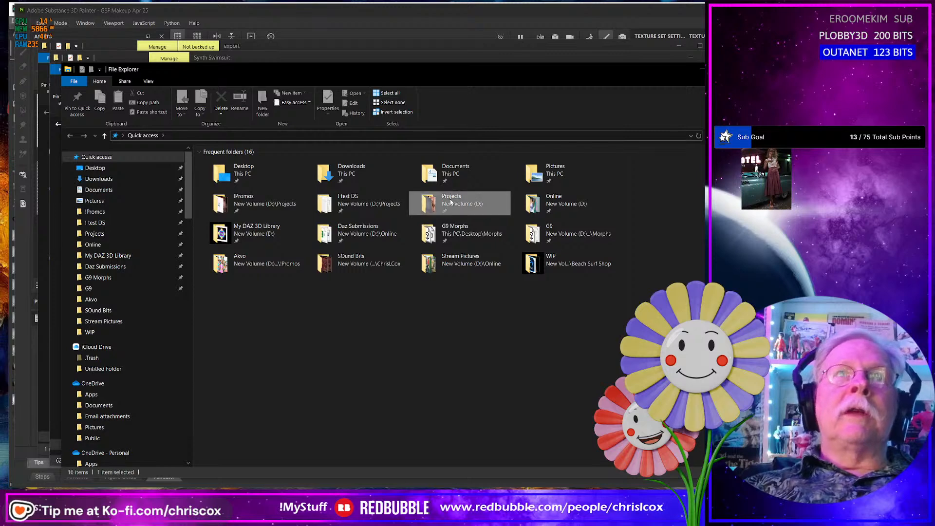
pyautogui.doubleClick(451, 202)
pyautogui.scroll(-20, 300, 335)
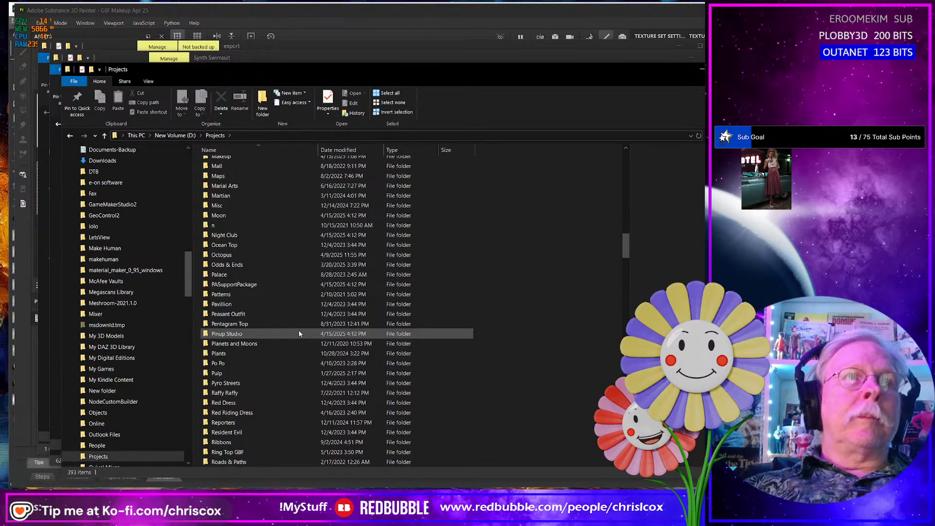
pyautogui.scroll(2, 299, 333)
pyautogui.click(239, 211)
pyautogui.doubleClick(239, 212)
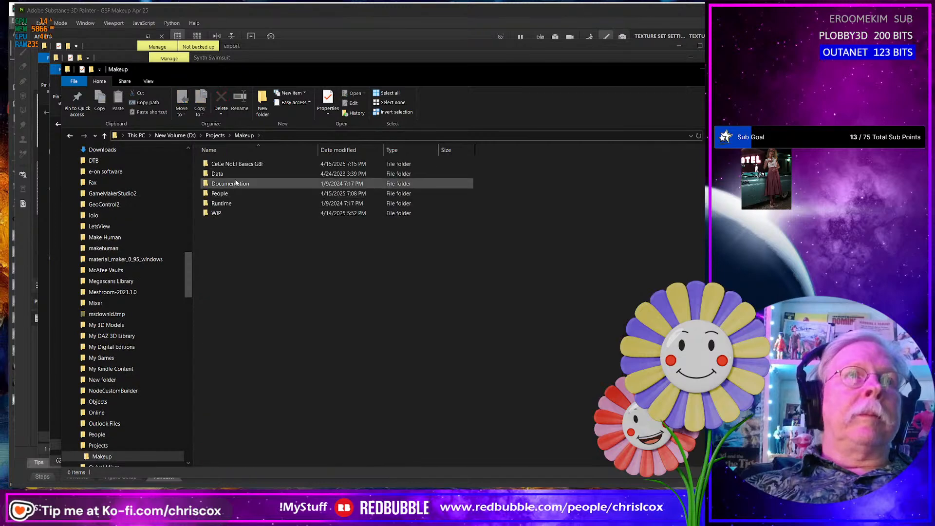
pyautogui.doubleClick(229, 204)
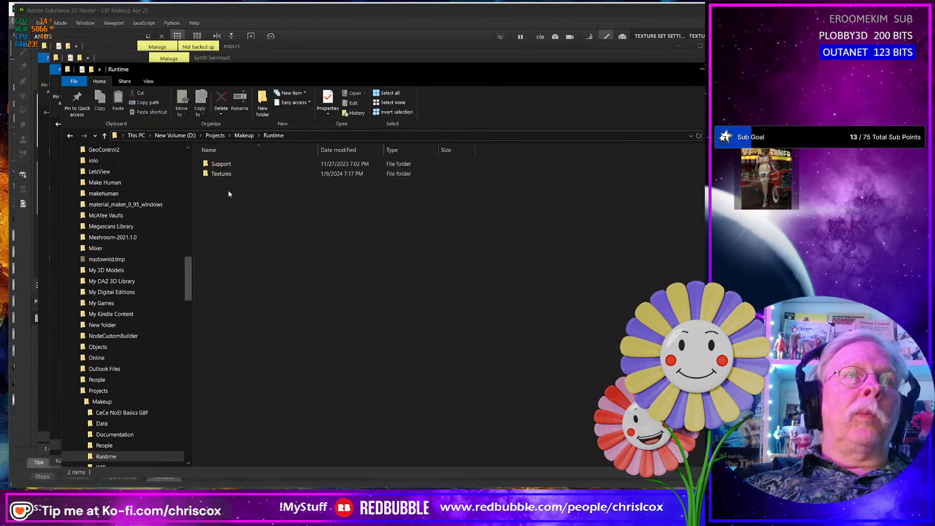
# - Delete the Support folder from the Makeup project's Runtime folder
pyautogui.click(225, 174)
pyautogui.doubleClick(221, 174)
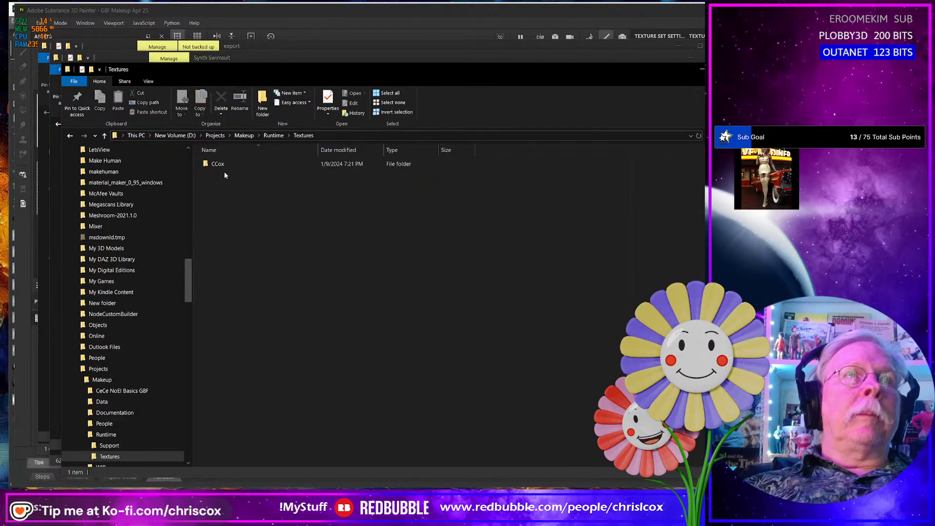
pyautogui.click(143, 444)
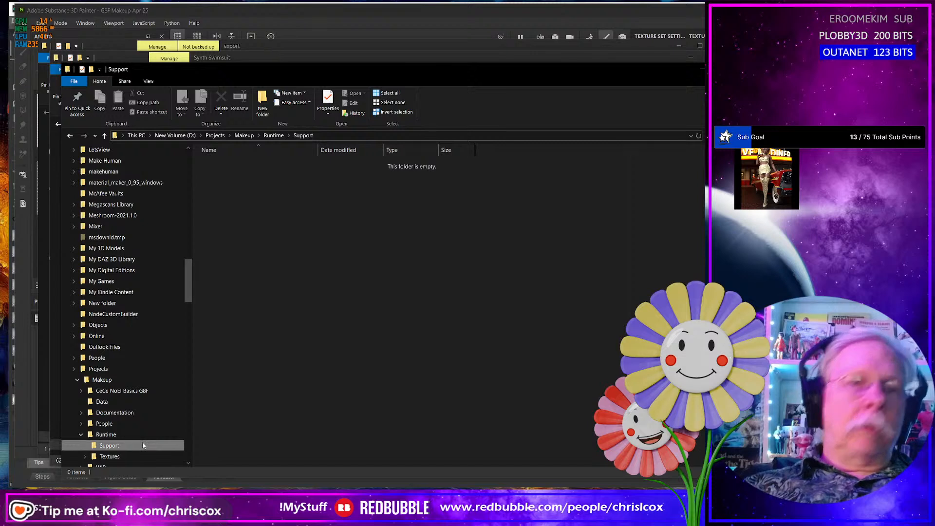
pyautogui.press('Delete')
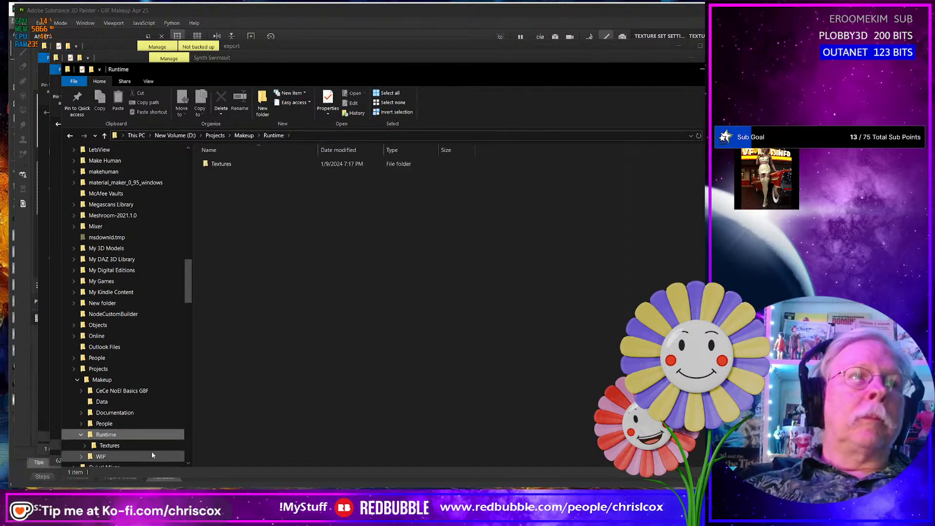
# - Open the Cee Cee Makeup 01 folder under Textures, CCox to view the existing eyeliner maps, and return to the export folder
pyautogui.click(150, 447)
pyautogui.doubleClick(224, 164)
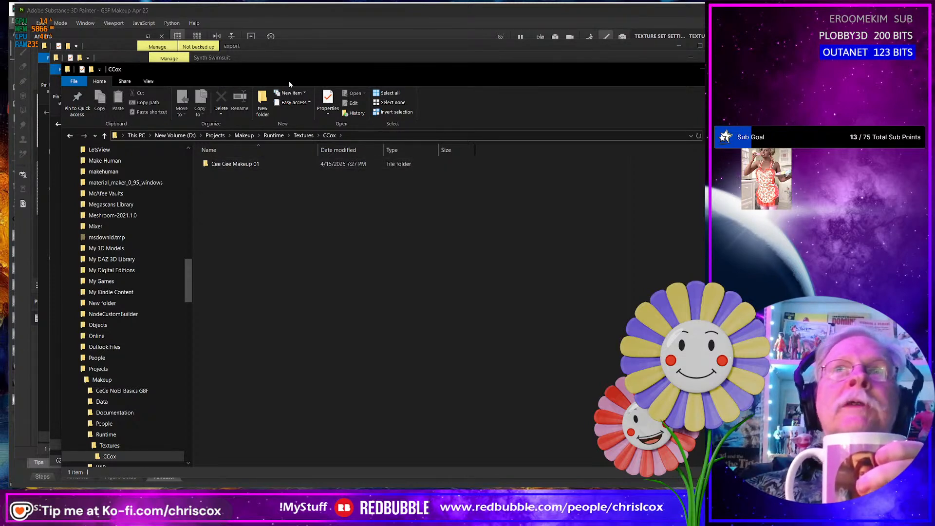
pyautogui.doubleClick(242, 164)
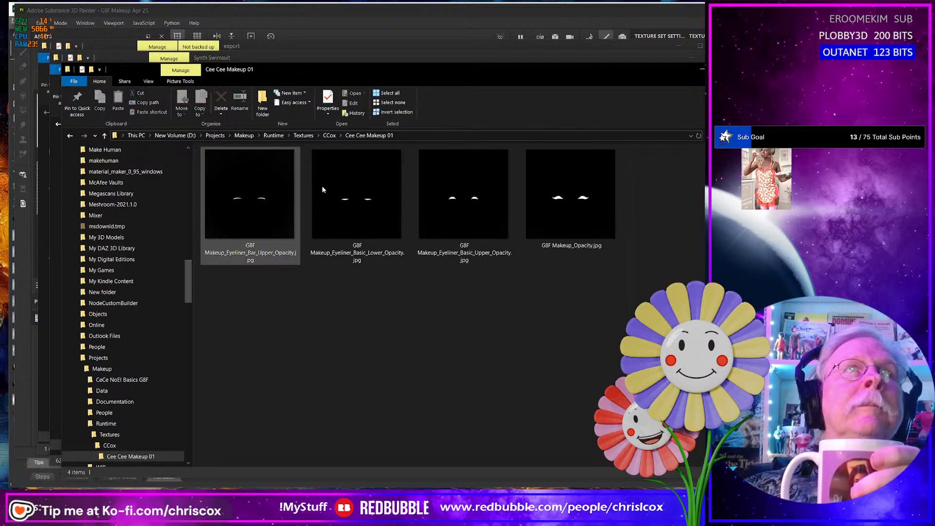
pyautogui.rightClick(331, 371)
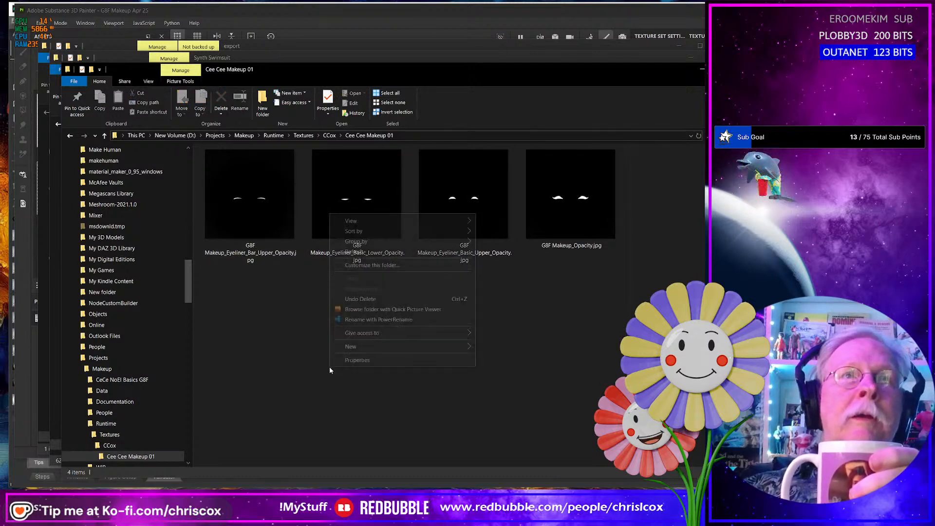
pyautogui.click(399, 398)
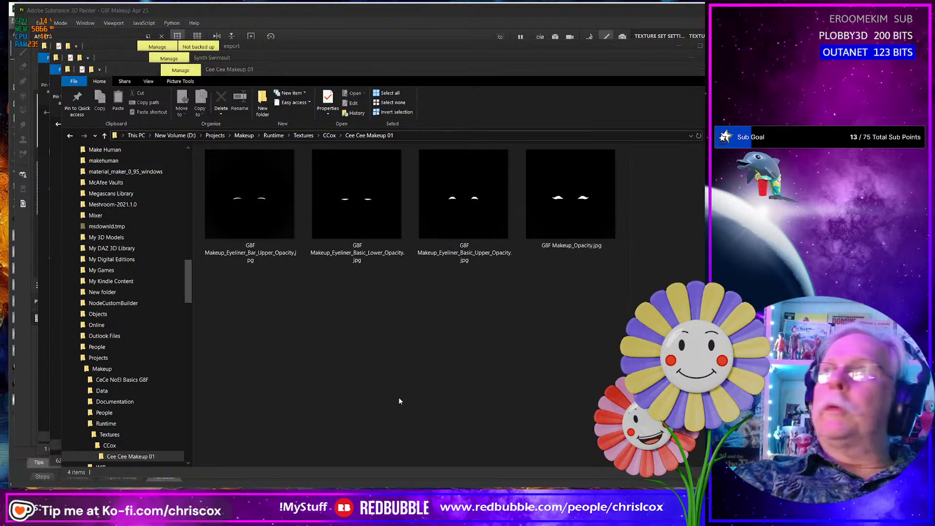
pyautogui.hotkey('alt', 'Tab')
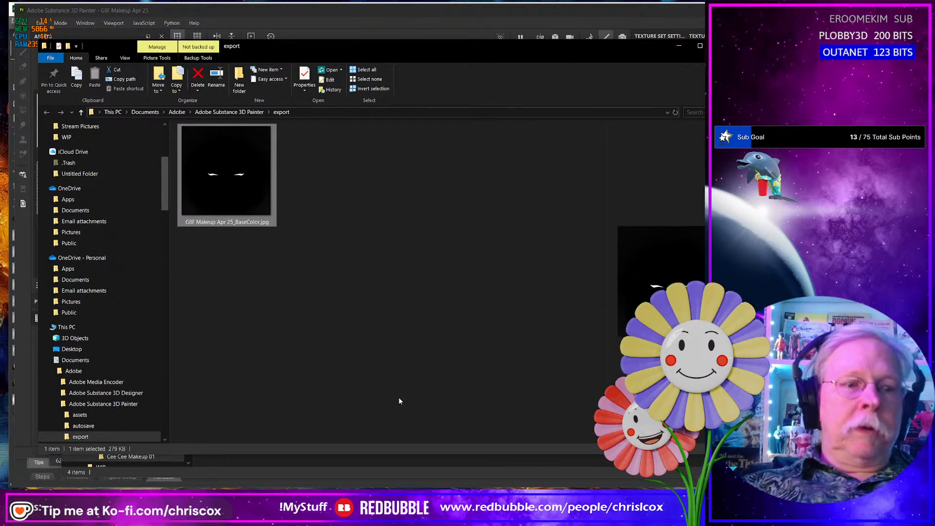
# - Move G8F Makeup Apr 25_BaseColor.jpg from the export folder into the Cee Cee Makeup 01 textures folder
pyautogui.hotkey('ctrl', 'x')
pyautogui.hotkey('alt', 'Tab')
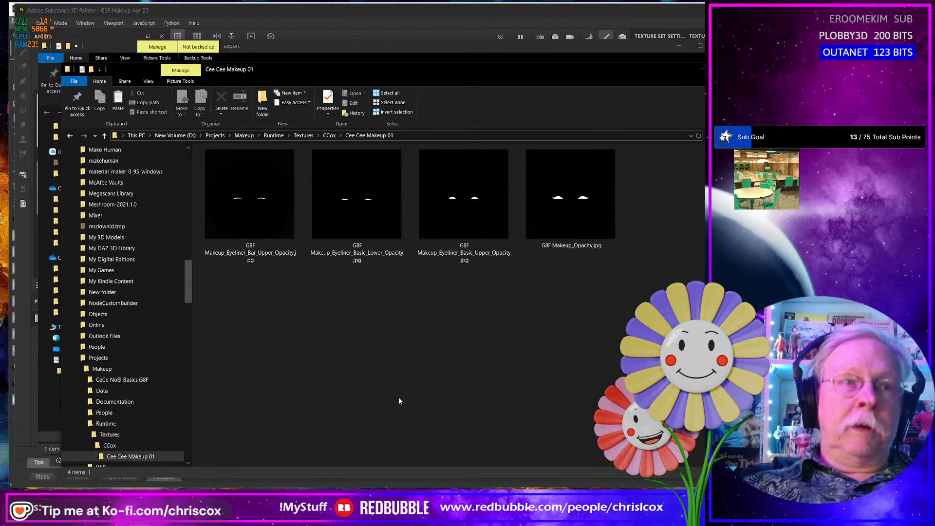
pyautogui.hotkey('ctrl', 'v')
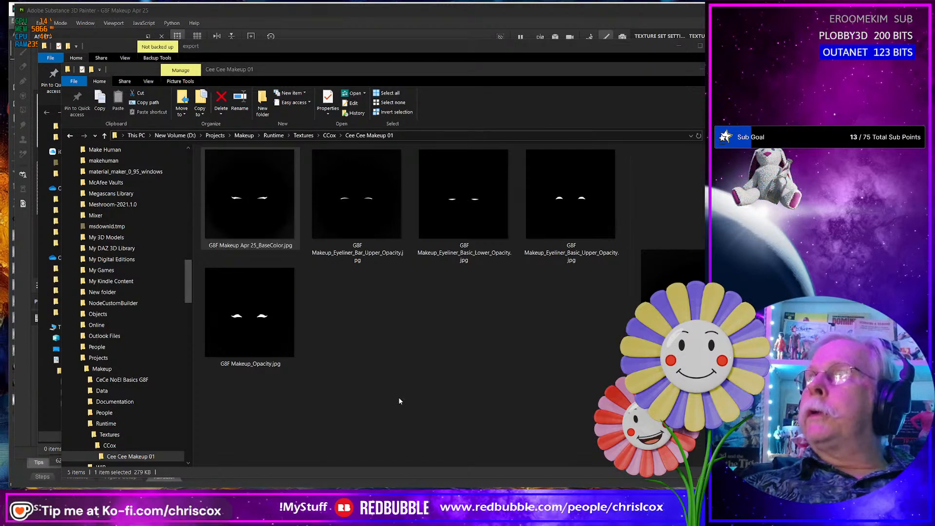
# - Switch to DAZ Studio, load G8F Makeup Apr 25_BaseColor.jpg as the Base Color map of Genesis 8 Female (2), and compare the eyeliner on both figures
pyautogui.hotkey('alt', 'Tab')
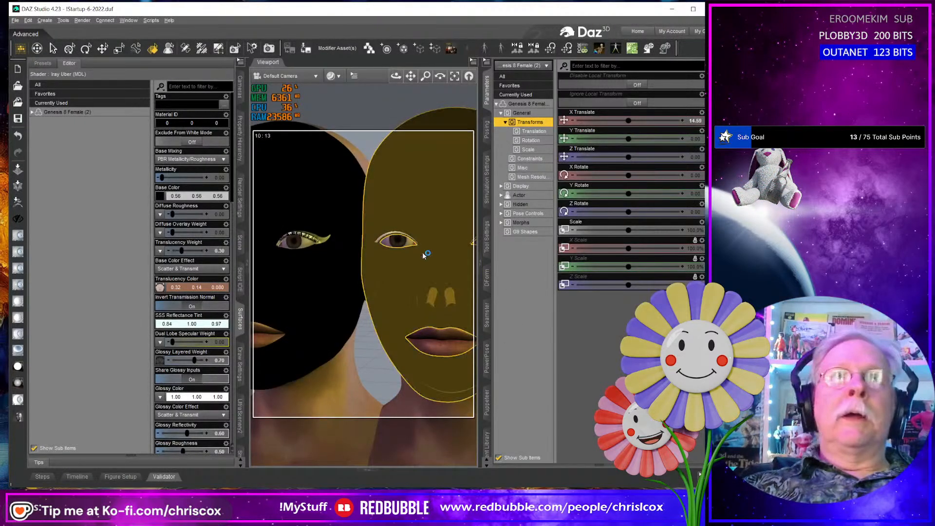
pyautogui.click(160, 198)
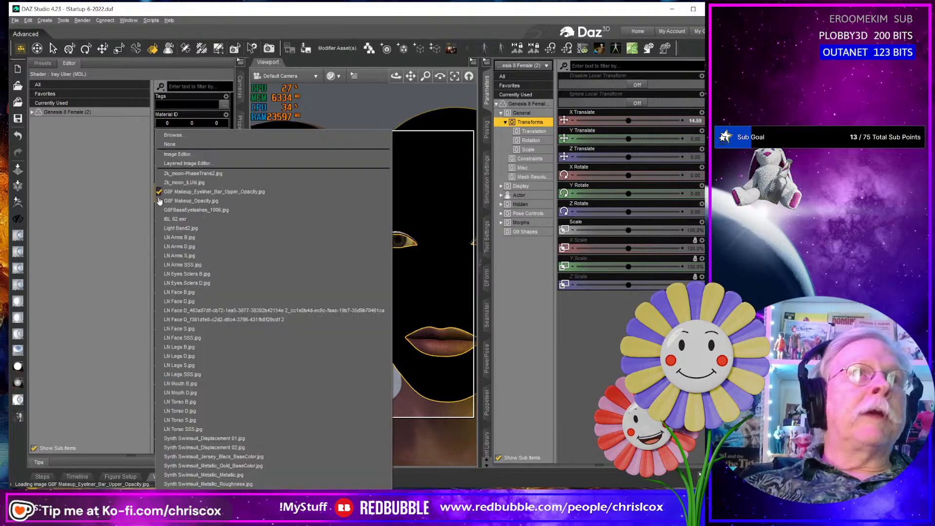
pyautogui.click(178, 138)
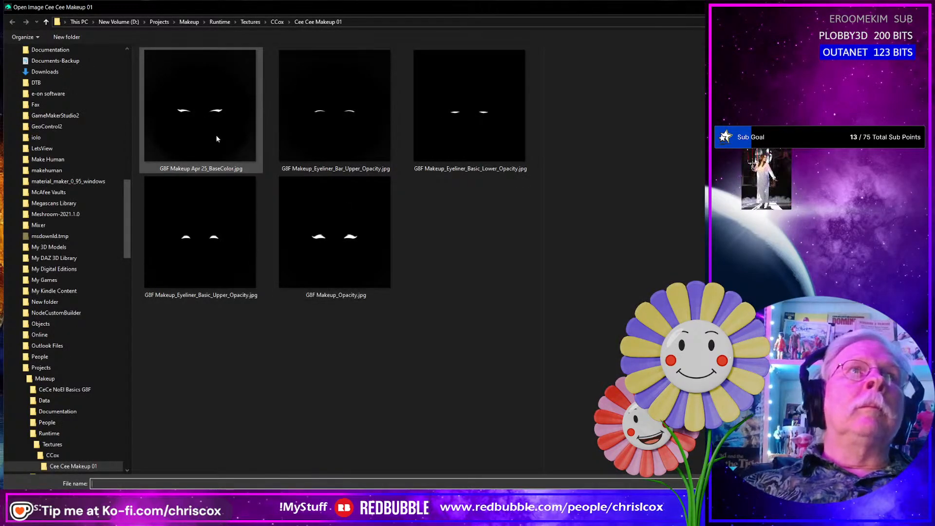
pyautogui.click(211, 121)
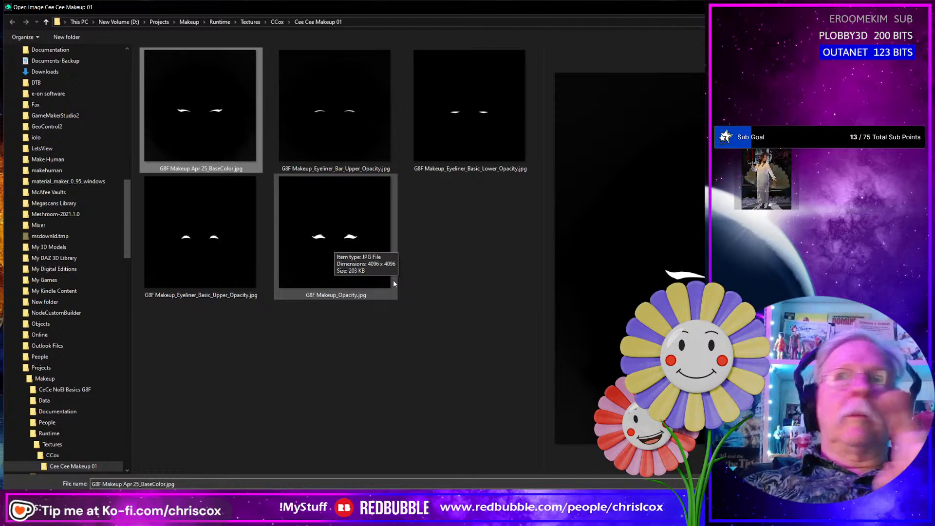
pyautogui.press('Escape')
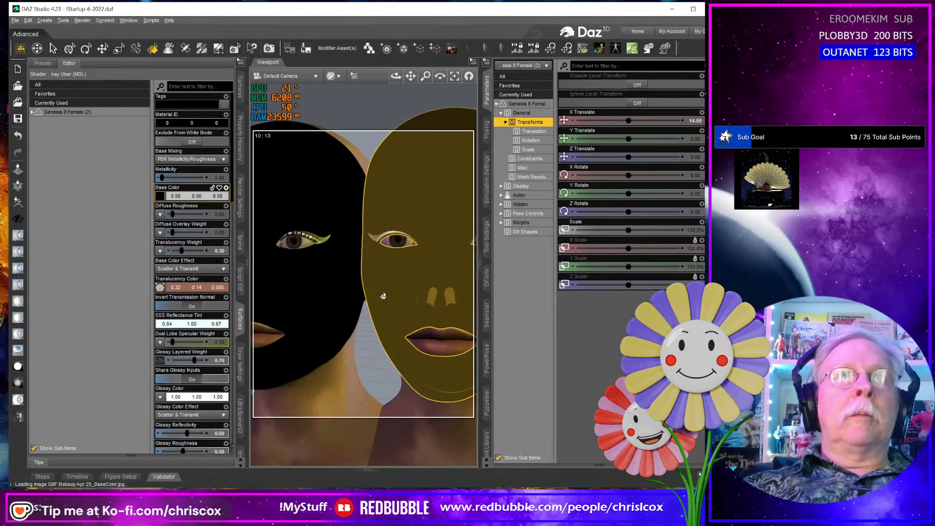
pyautogui.moveTo(383, 296); pyautogui.dragTo(407, 292, button='middle')
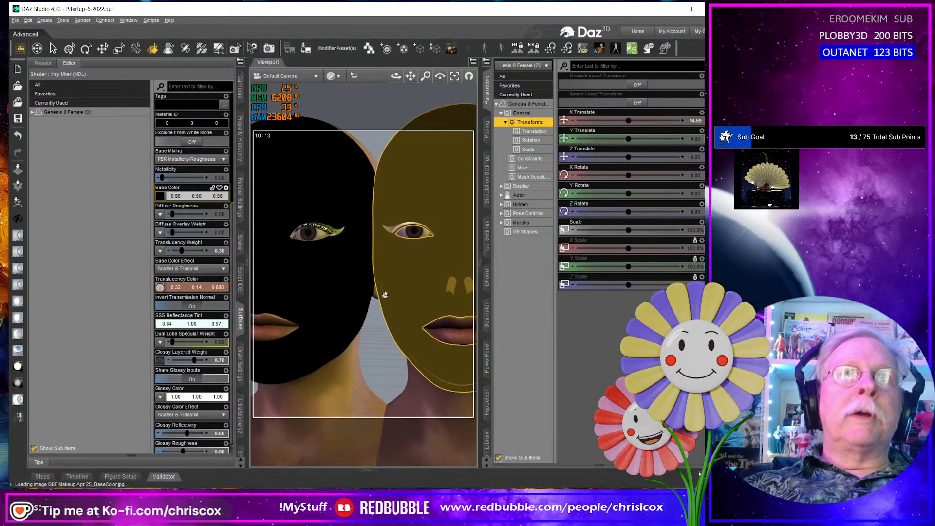
pyautogui.scroll(4, 386, 296)
pyautogui.scroll(-3, 356, 301)
pyautogui.scroll(1, 358, 300)
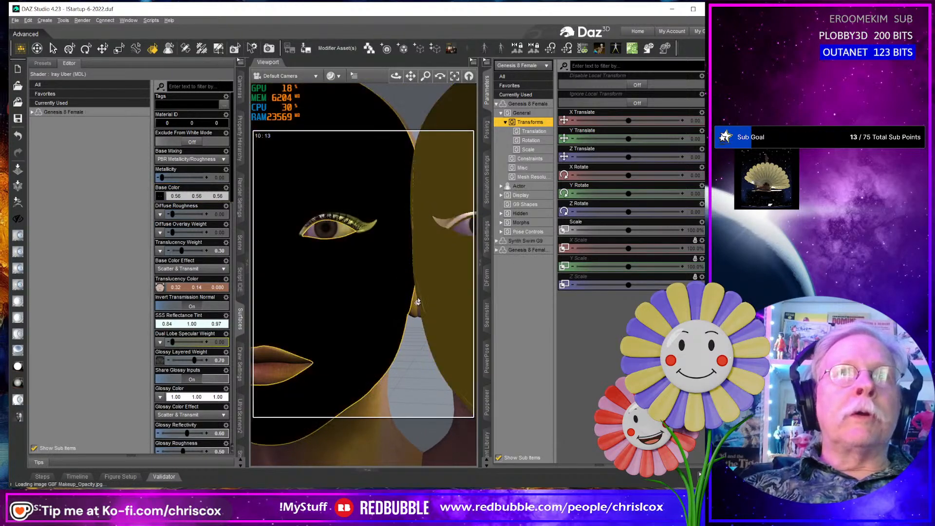
pyautogui.moveTo(441, 292); pyautogui.dragTo(408, 314, button='middle')
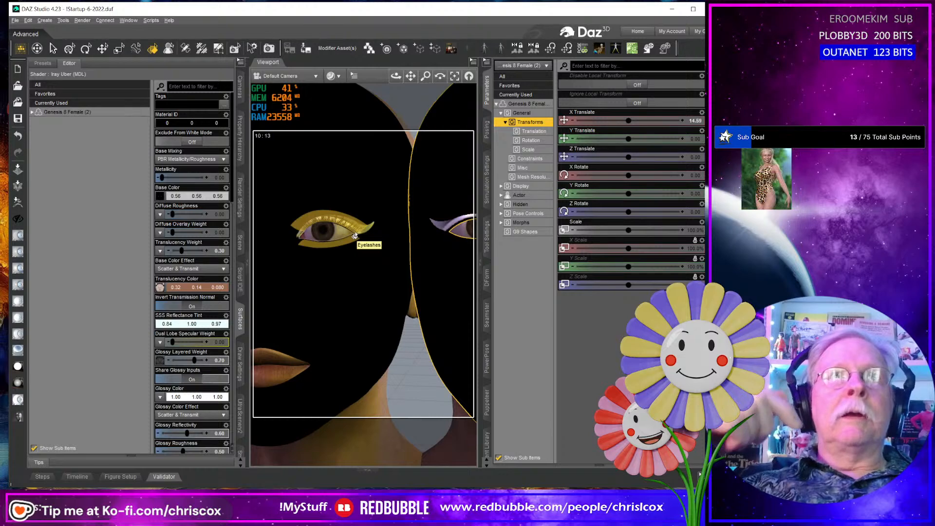
# - Return to the Cee Cee Makeup 01 folder and copy the name of the G8F Makeup_Eyeliner_Bar_Upper_Opacity file
pyautogui.hotkey('alt', 'Tab')
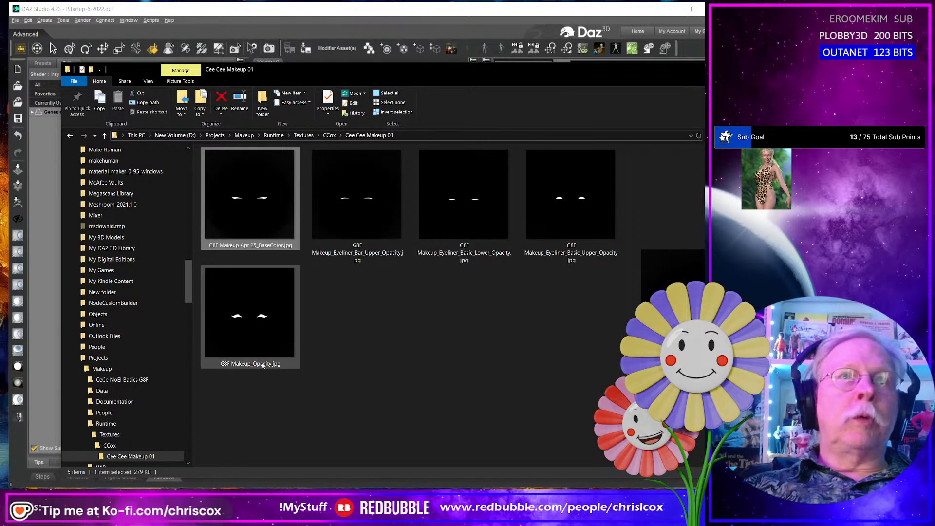
pyautogui.click(243, 367)
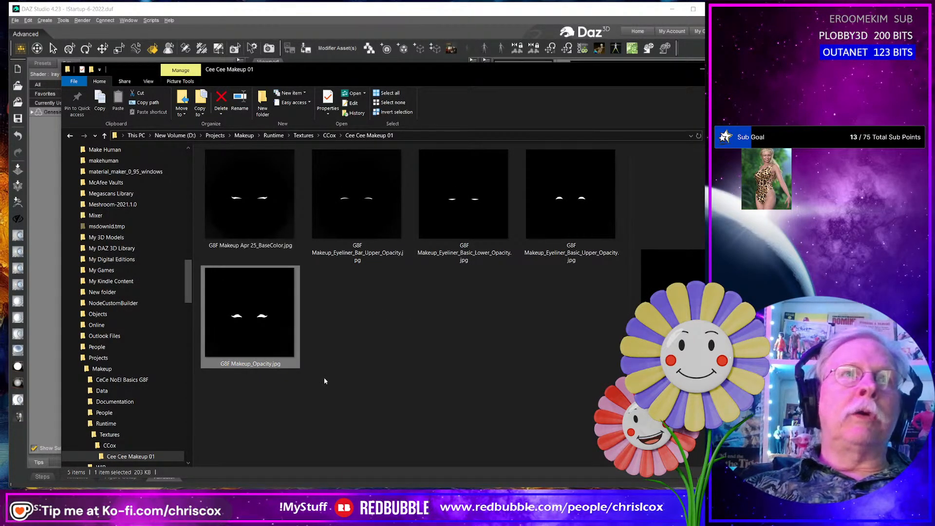
pyautogui.click(346, 255)
pyautogui.click(348, 254)
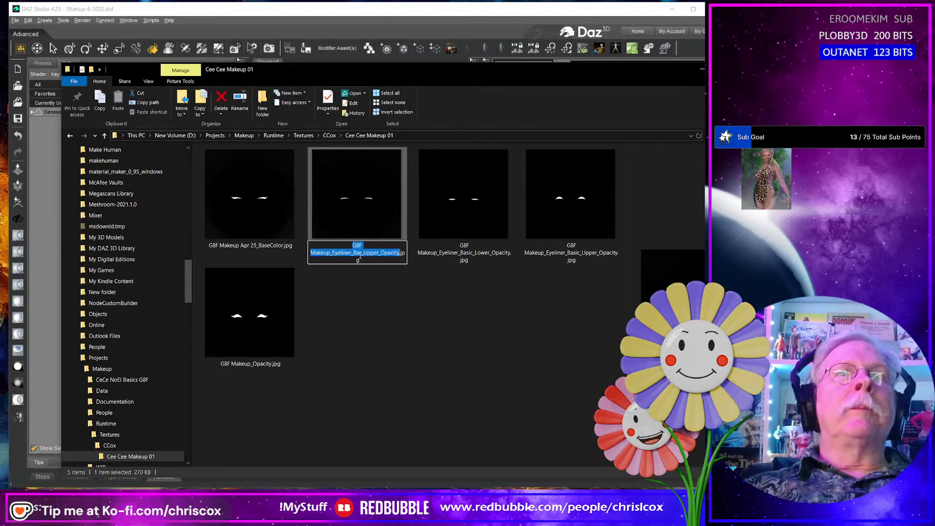
pyautogui.rightClick(360, 258)
pyautogui.click(383, 282)
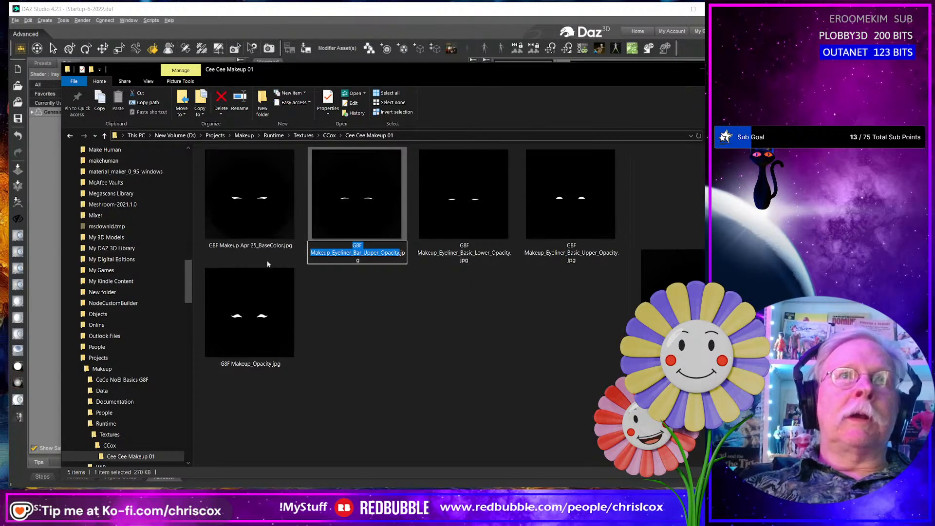
# - Rename G8F Makeup Apr 25_BaseColor.jpg as G8F Makeup_Eyeliner_Pinup_Upper_Opacity.jpg, reusing the copied name with Bar replaced by Pinup
pyautogui.click(246, 251)
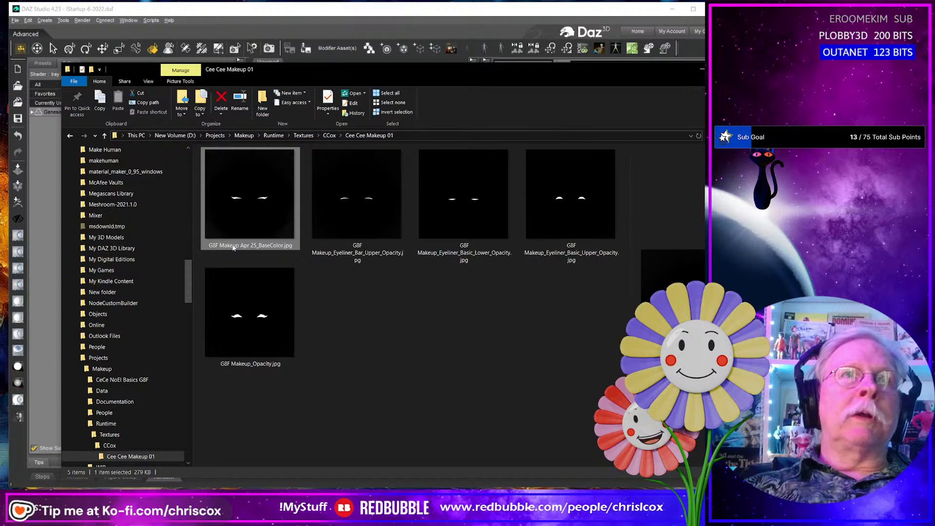
pyautogui.click(234, 247)
pyautogui.rightClick(234, 248)
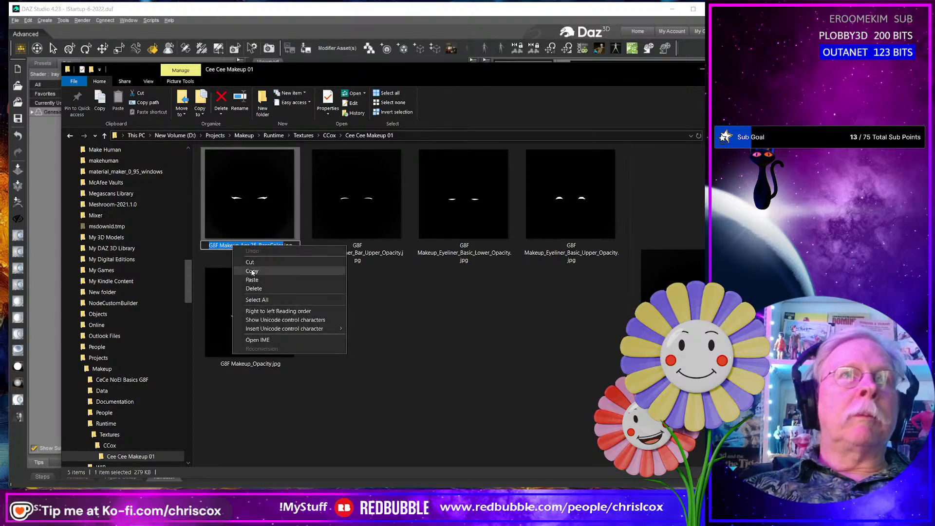
pyautogui.click(255, 285)
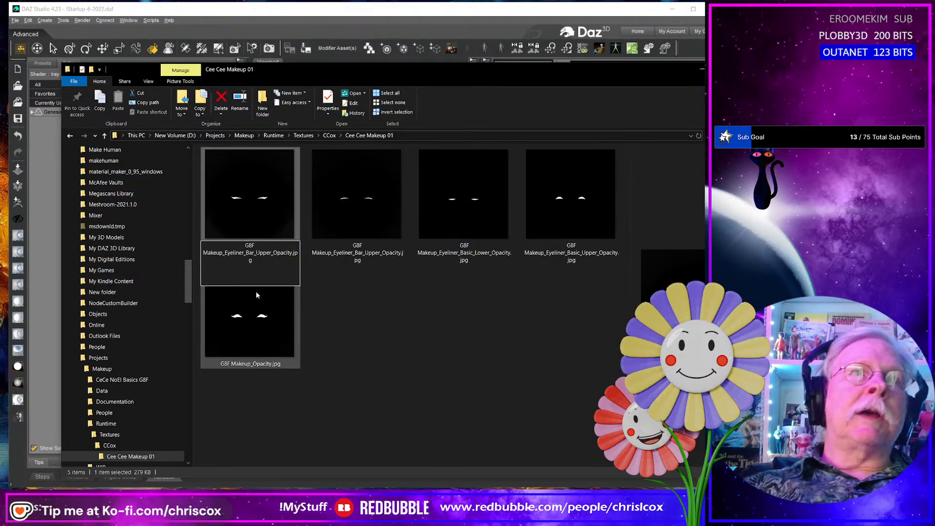
pyautogui.press('Left')
pyautogui.press('Left')
pyautogui.press('Left')
pyautogui.press('Left')
pyautogui.press('Left')
pyautogui.press('Left')
pyautogui.press('Left')
pyautogui.press('Left')
pyautogui.press('Left')
pyautogui.press('Left')
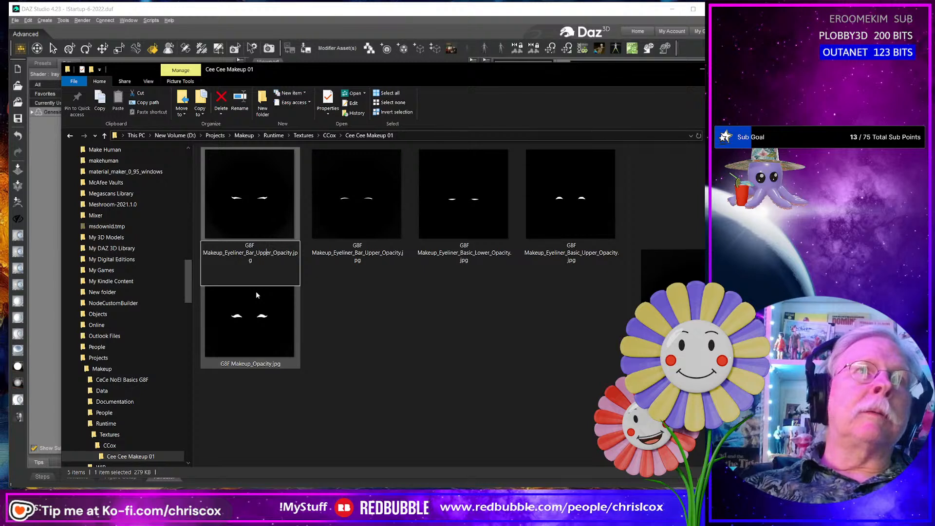
pyautogui.press('Left')
pyautogui.press('Left')
pyautogui.press('Left')
pyautogui.press('Left')
pyautogui.hotkey('shift', 'Left')
pyautogui.hotkey('shift', 'Left')
pyautogui.hotkey('shift', 'Left')
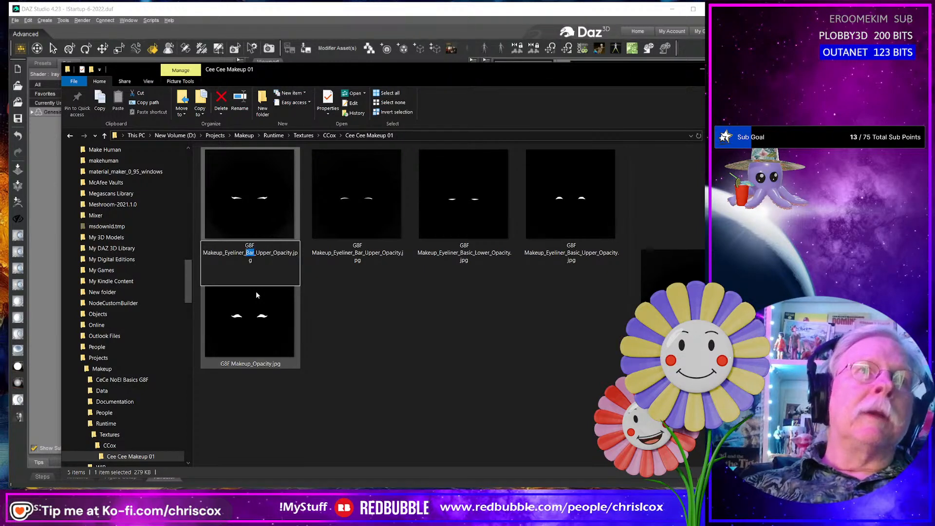
pyautogui.write('Pinup')
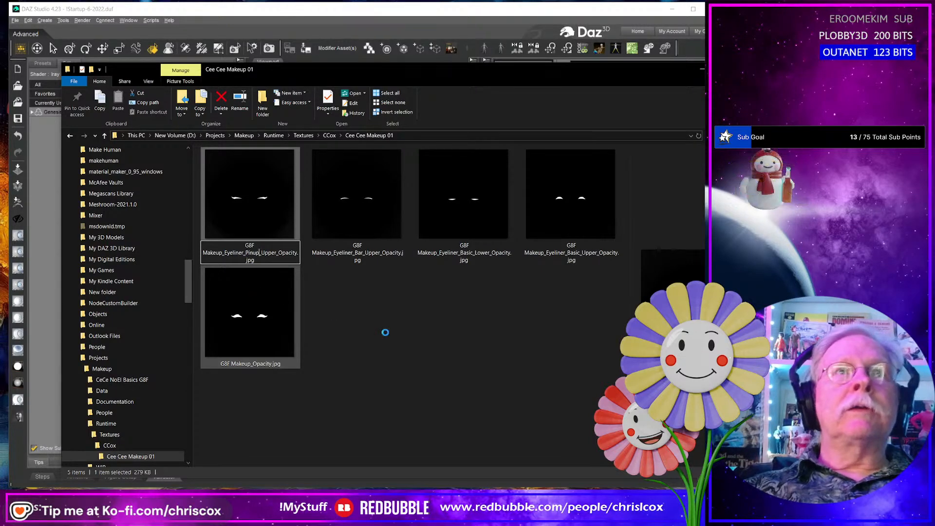
pyautogui.press('Return')
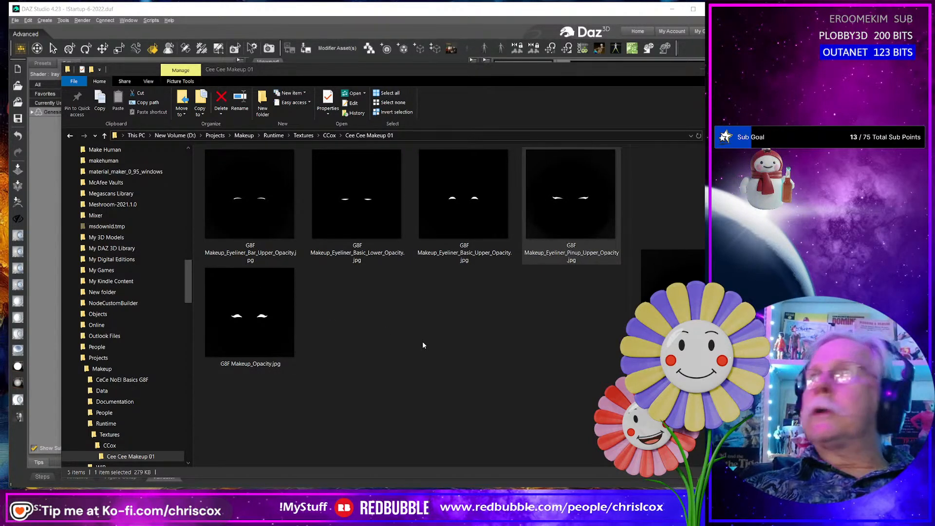
# - Switch to Substance Painter, close the texture export window, hide the Pinup layer and show the Bold layer
pyautogui.hotkey('alt', 'Tab')
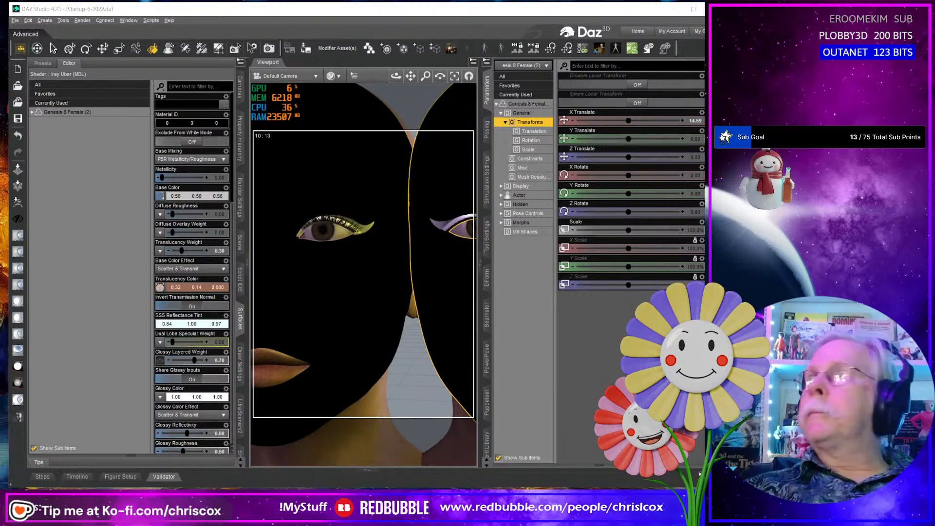
pyautogui.hotkey('alt', 'Tab')
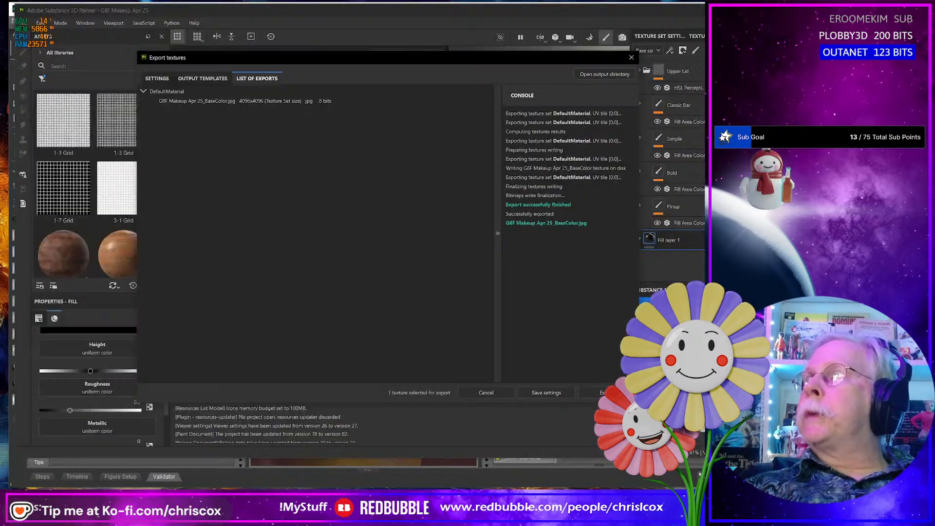
pyautogui.click(631, 59)
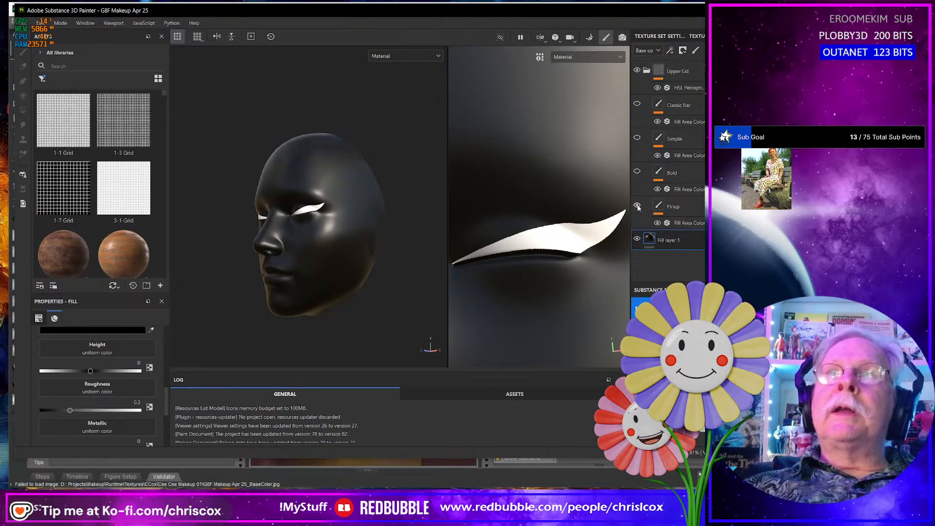
pyautogui.click(637, 206)
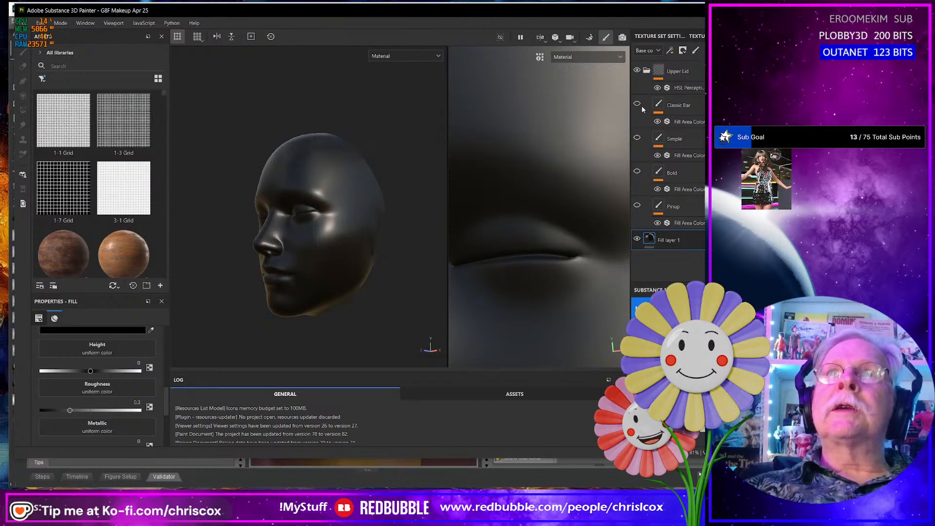
pyautogui.click(638, 172)
# - Export the Bold eyeliner map as a 4096 8-bit JPEG with the CCox-Clothes_Base Color template
pyautogui.hotkey('alt', 'Tab')
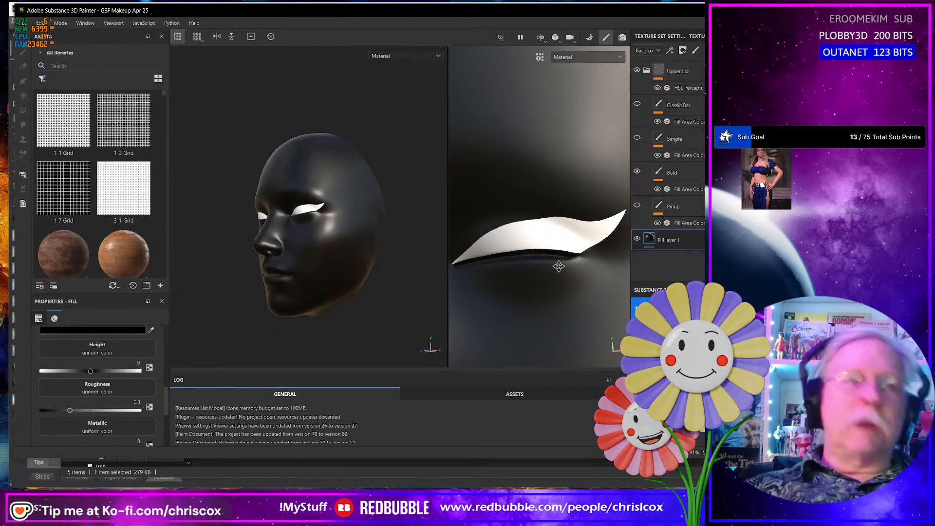
pyautogui.hotkey('ctrl', 'shift')
pyautogui.hotkey('ctrl', 'shift', 'e')
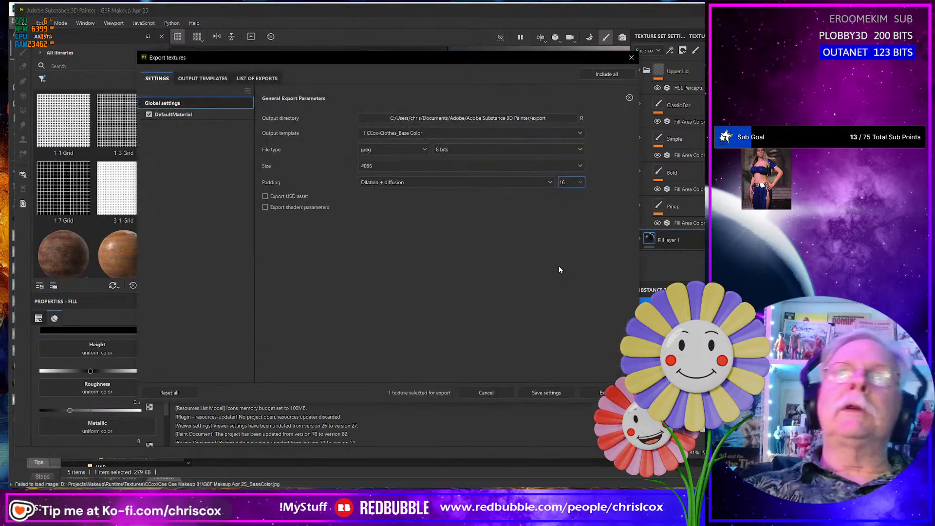
pyautogui.click(603, 393)
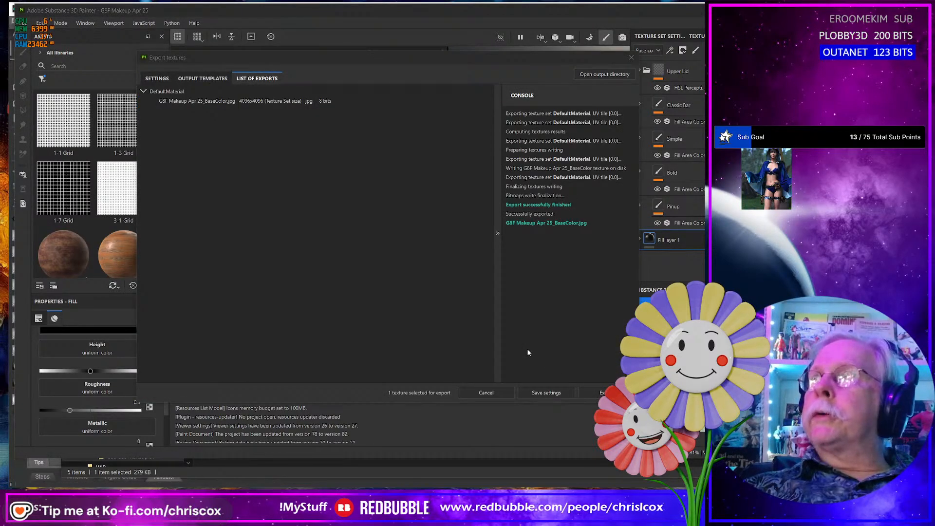
# - Rename the exported map in the export folder as G8F Makeup_Eyeliner_Bold_Upper_Opacity.jpg, and close the texture export window in Substance Painter
pyautogui.hotkey('alt', 'Tab')
pyautogui.click(226, 223)
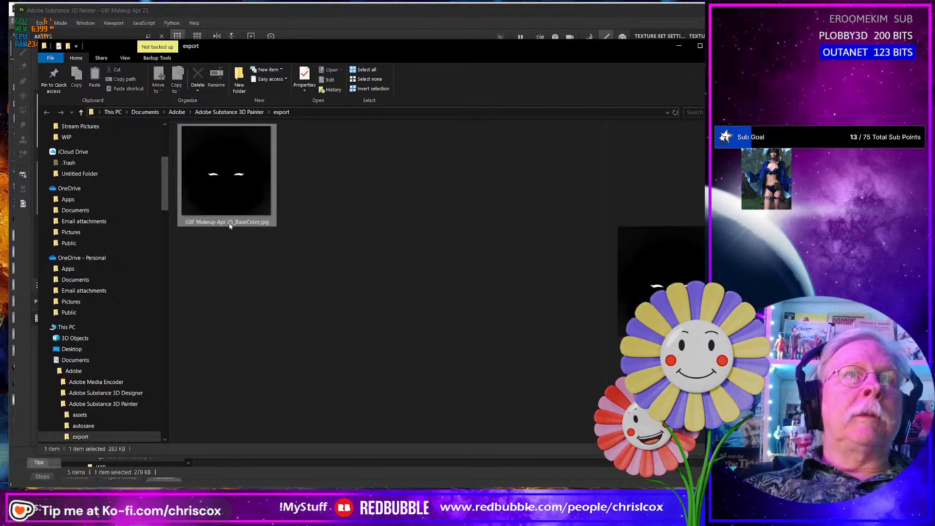
pyautogui.click(227, 222)
pyautogui.write('G8F Makeup_Eyeliner_Bar_Upper_Opacity')
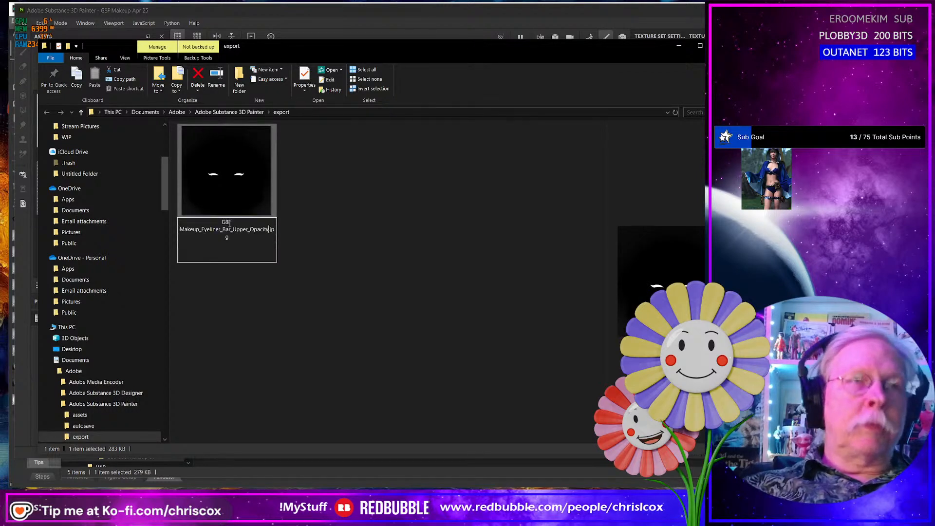
pyautogui.doubleClick(227, 229)
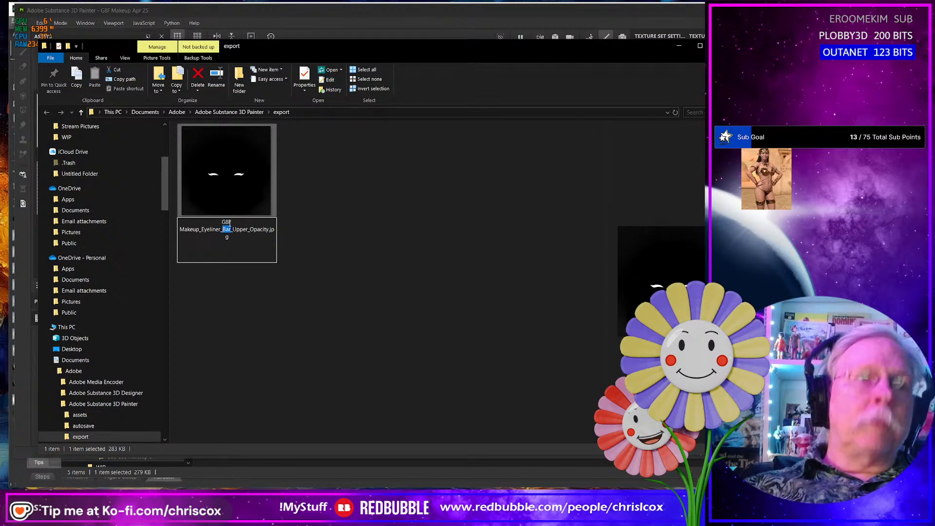
pyautogui.write('Bold')
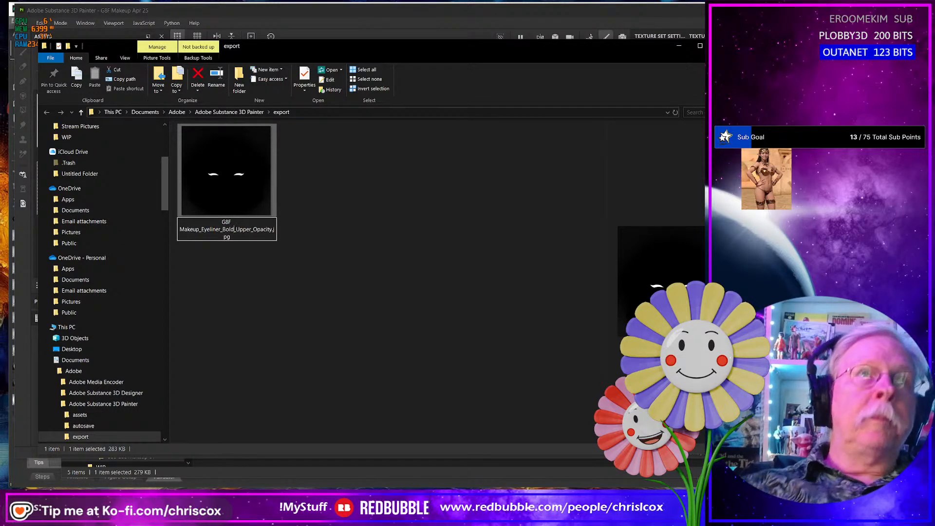
pyautogui.press('Return')
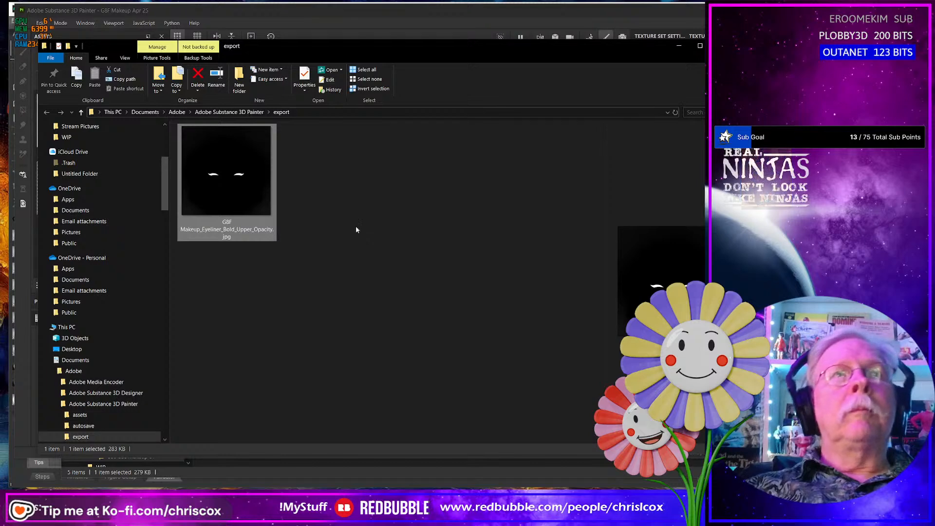
pyautogui.hotkey('alt', 'Tab')
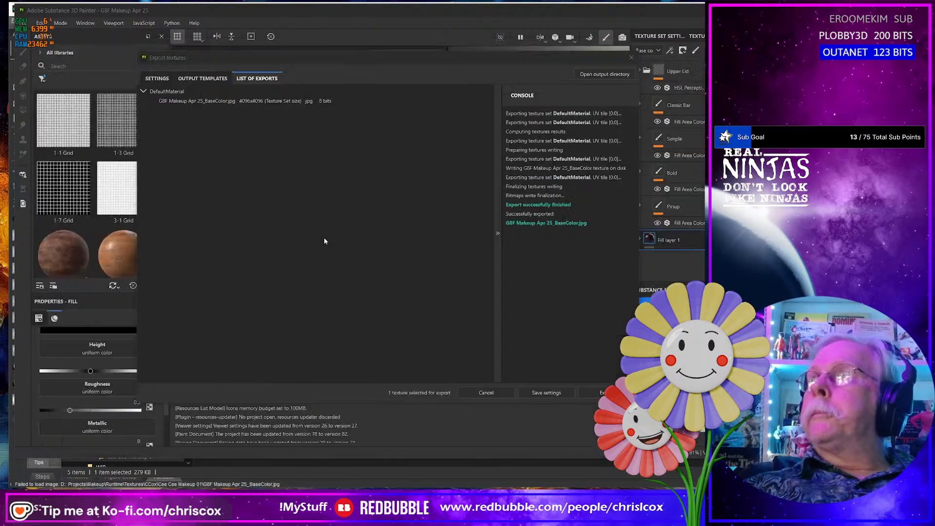
pyautogui.click(632, 58)
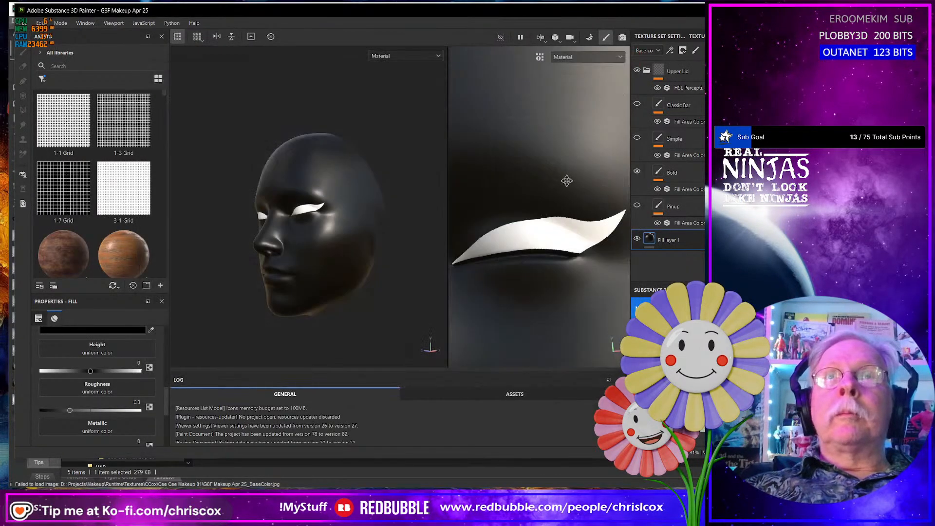
# - Hide the Bold layer, show the Simple layer and export its map as a 4096 8-bit JPEG with the CCox-Clothes_Base Color template
pyautogui.click(638, 172)
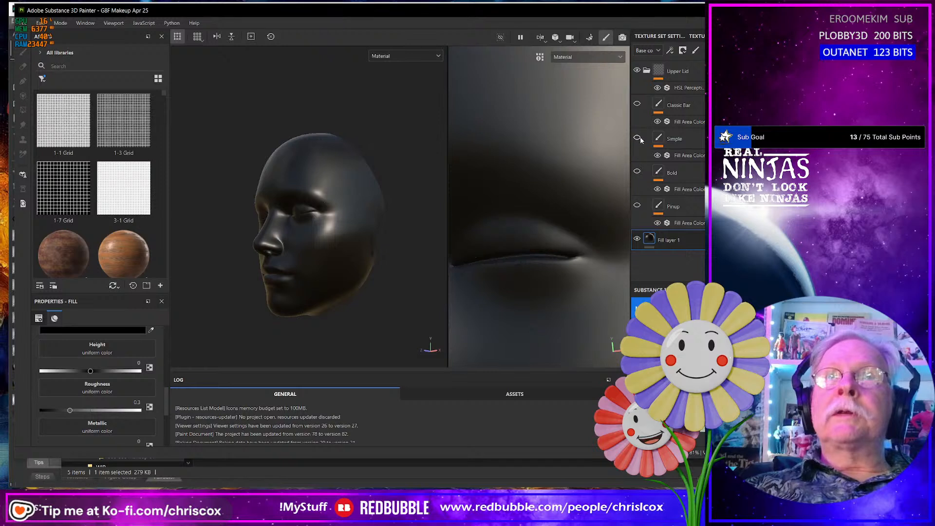
pyautogui.click(638, 138)
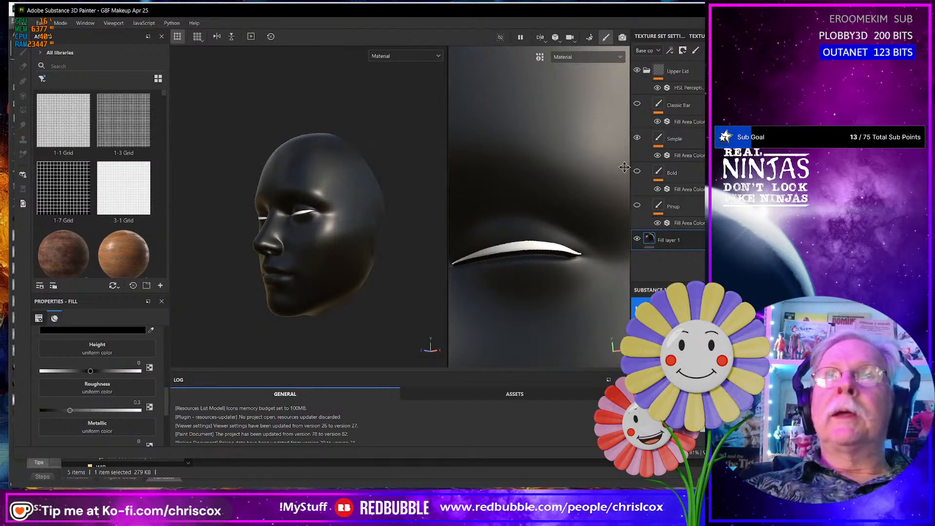
pyautogui.hotkey('ctrl', 'shift')
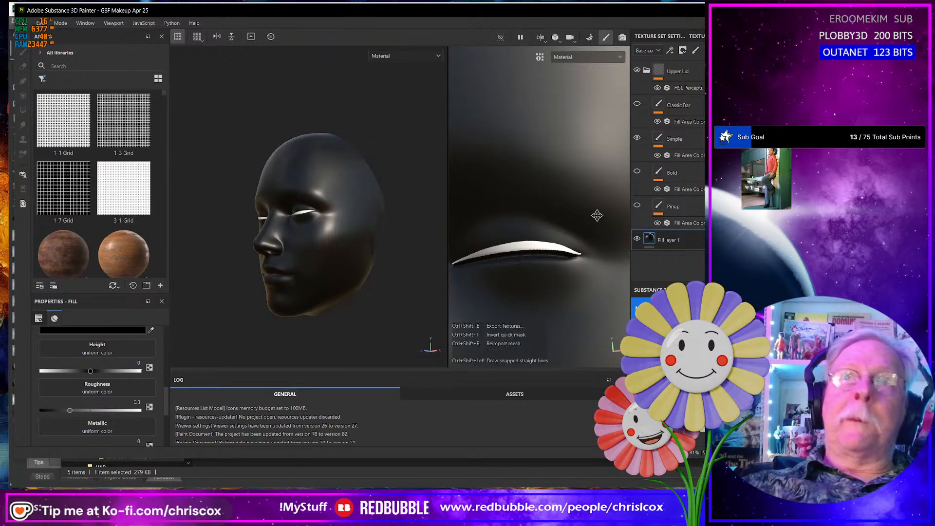
pyautogui.hotkey('ctrl', 'shift', 'e')
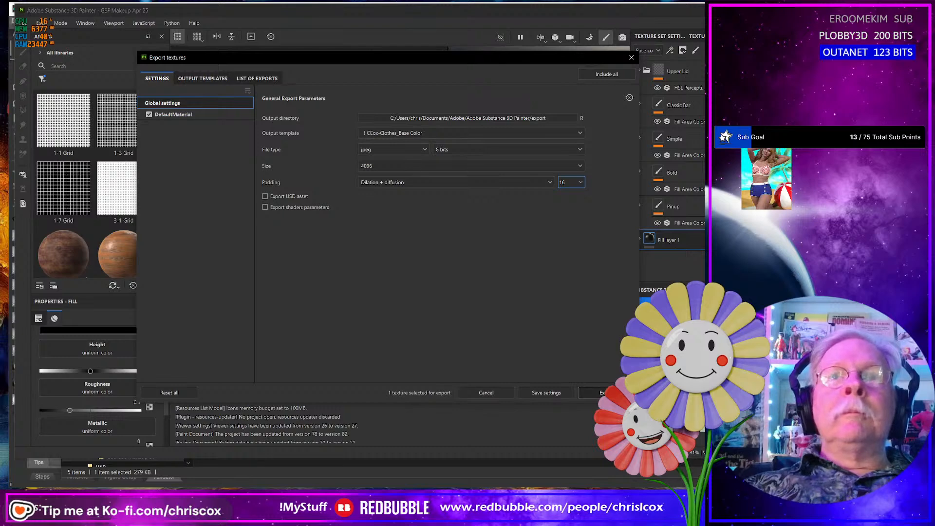
pyautogui.click(604, 393)
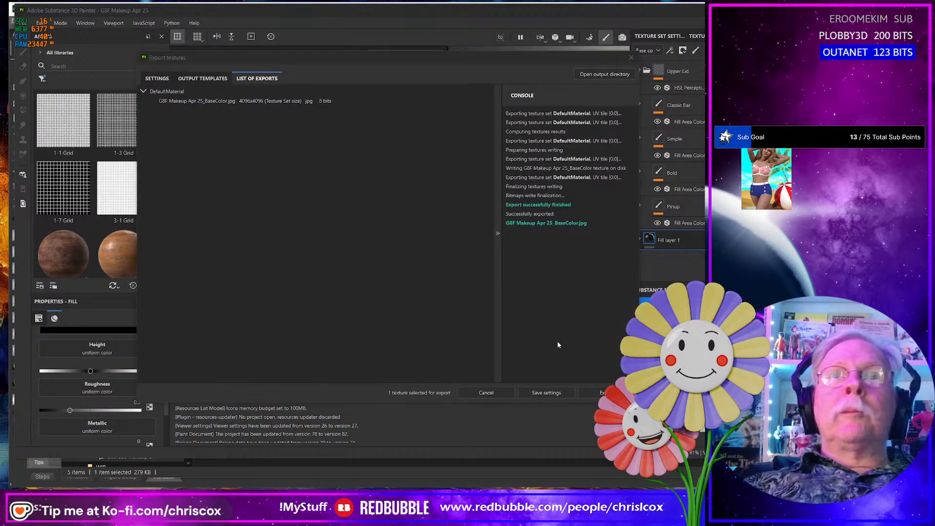
# - Rename the exported map in the export folder as G8F Makeup_Eyeliner_Simple_Upper_Opacity.jpg, reusing the copied name with Bar replaced by Simple
pyautogui.hotkey('alt', 'Tab')
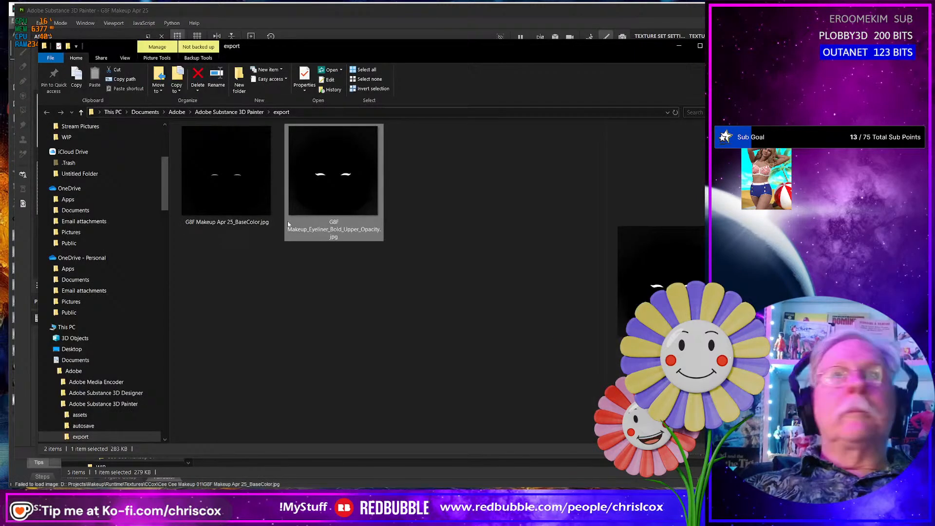
pyautogui.click(218, 223)
pyautogui.press('F2')
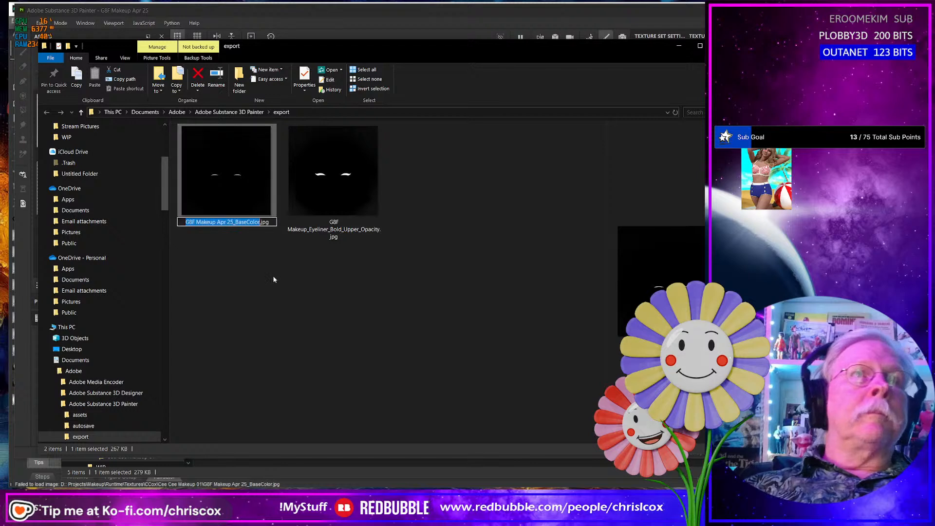
pyautogui.write('G8F Makeup_Eyeliner_Bar_Upper_Opacity')
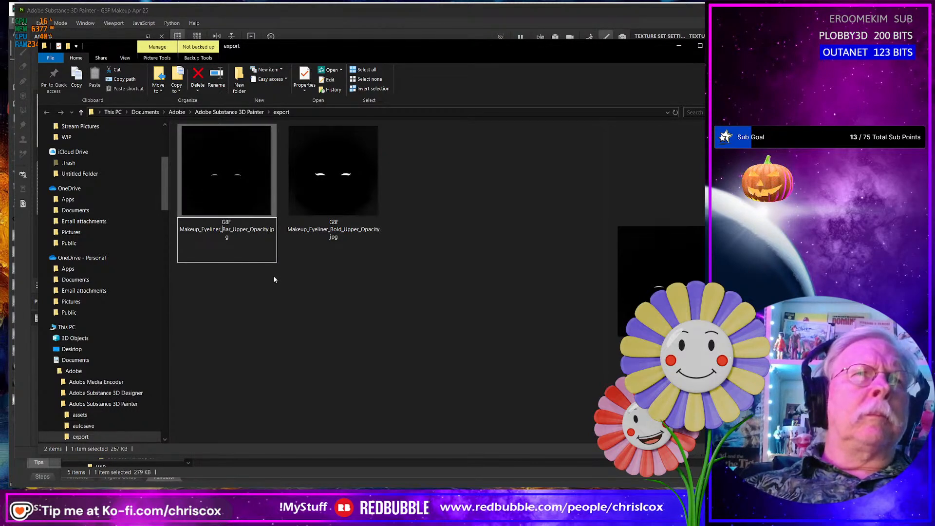
pyautogui.hotkey('shift', 'Left')
pyautogui.hotkey('shift', 'Left')
pyautogui.hotkey('shift', 'Left')
pyautogui.write('Simple')
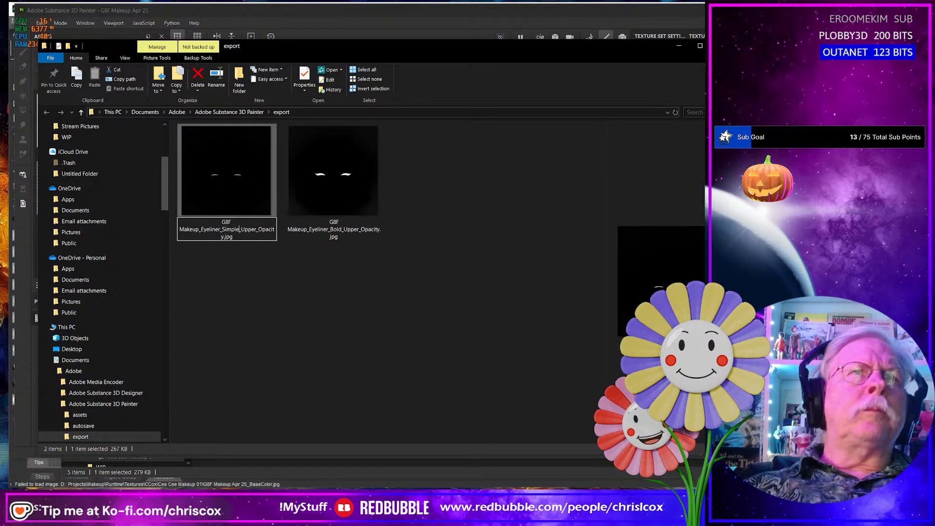
pyautogui.press('Return')
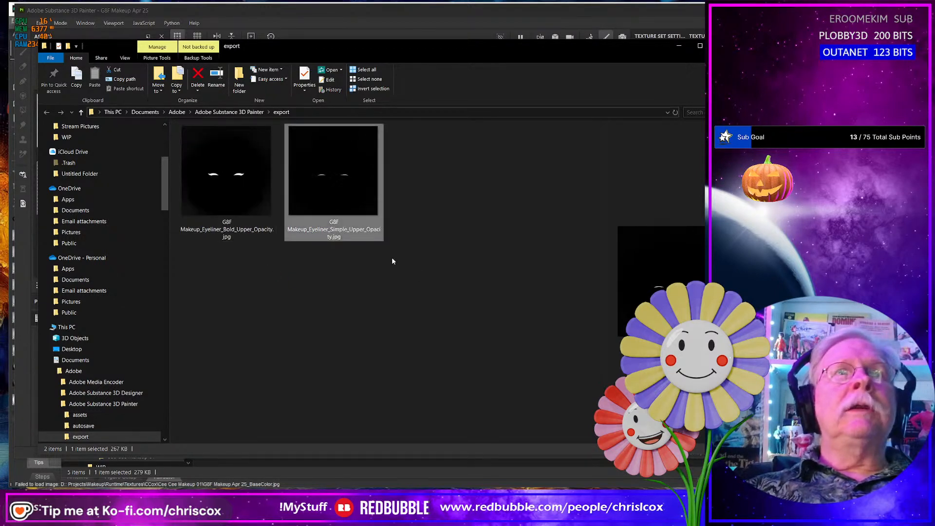
# - Move the Bold and Simple upper eyeliner opacity maps from the export folder to the Cee Cee Makeup 01 textures folder
pyautogui.click(229, 184)
pyautogui.keyDown('ctrl'); pyautogui.click(330, 185); pyautogui.keyUp('ctrl')
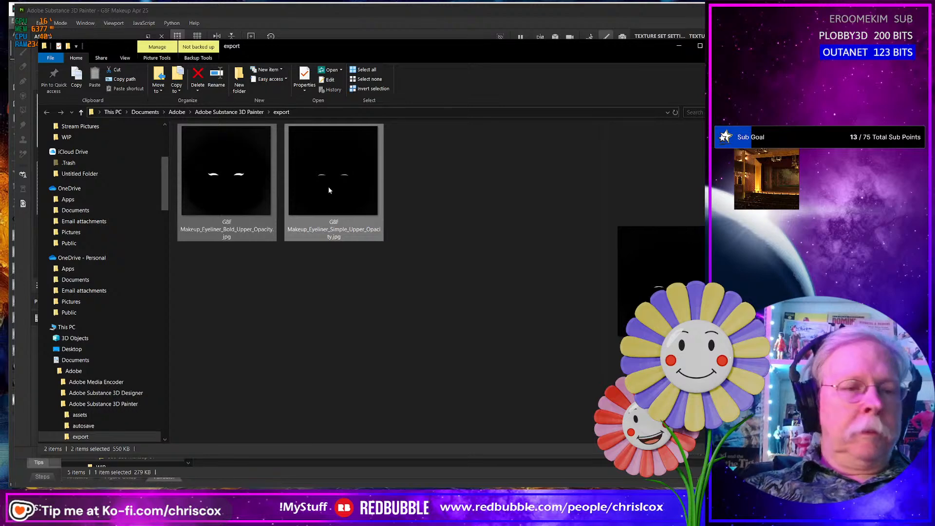
pyautogui.hotkey('ctrl', 'x')
pyautogui.hotkey('alt', 'Tab')
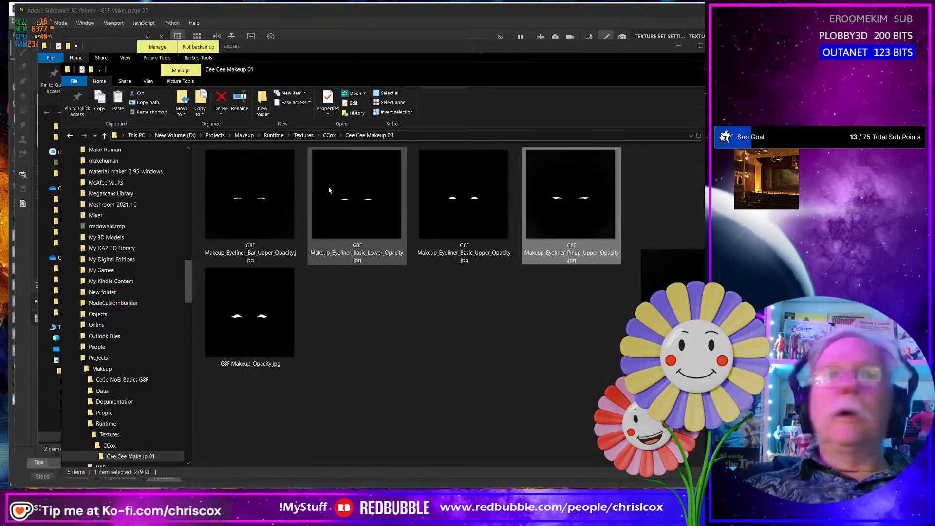
pyautogui.hotkey('ctrl', 'v')
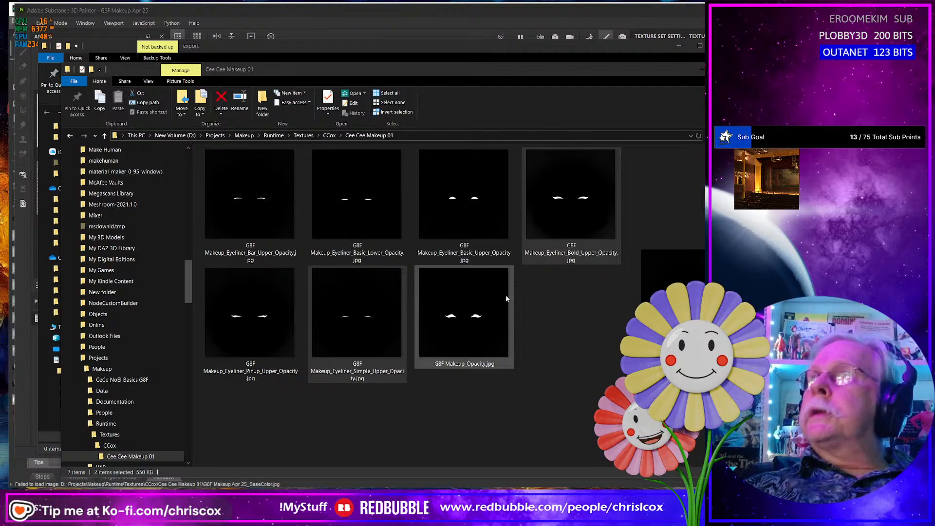
# - Switch to DAZ Studio and load G8F Makeup_Eyeliner_Bold_Upper_Opacity.jpg as the Base Color map of Genesis 8 Female (2)'s face to inspect the eyeliner
pyautogui.hotkey('alt', 'Tab')
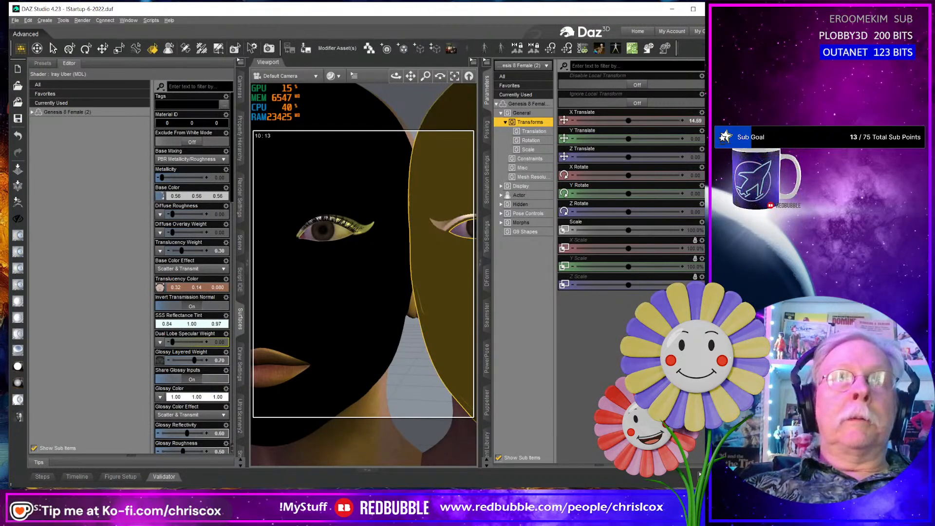
pyautogui.moveTo(453, 272); pyautogui.dragTo(353, 271, button='middle')
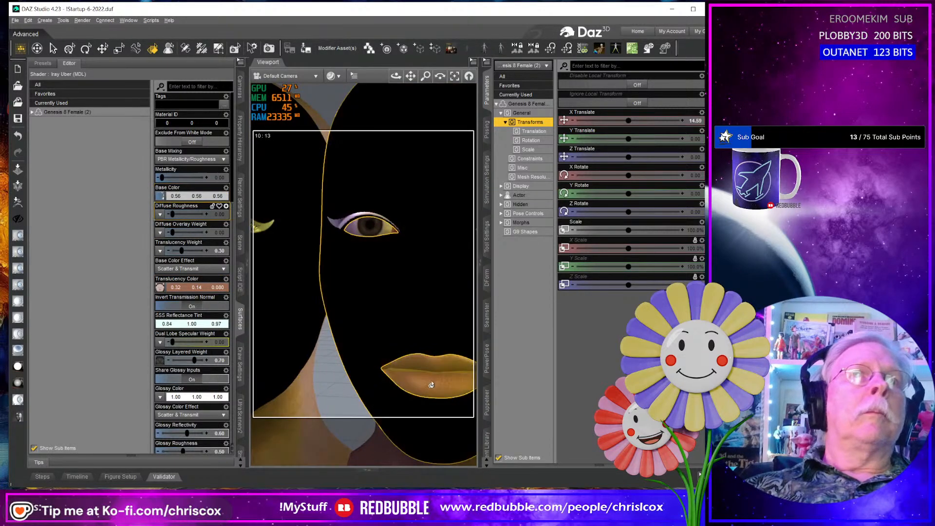
pyautogui.moveTo(160, 199)
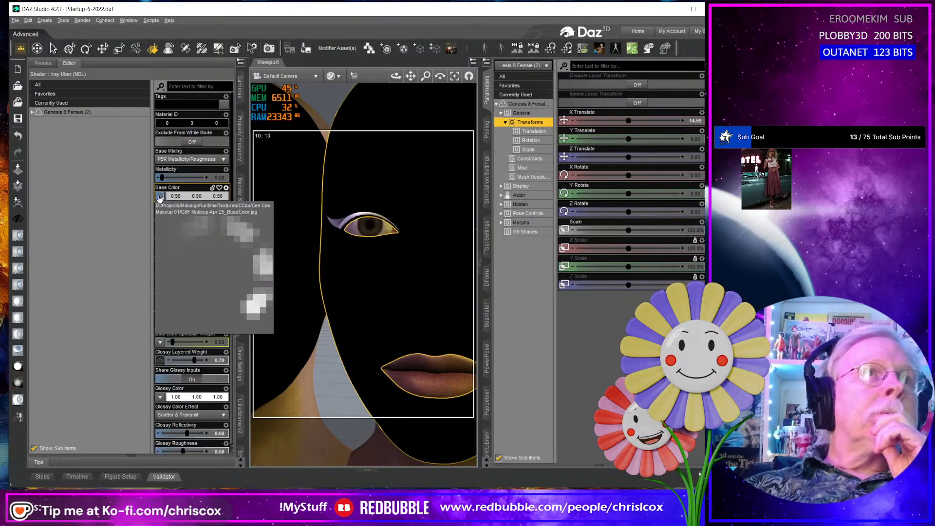
pyautogui.click(160, 197)
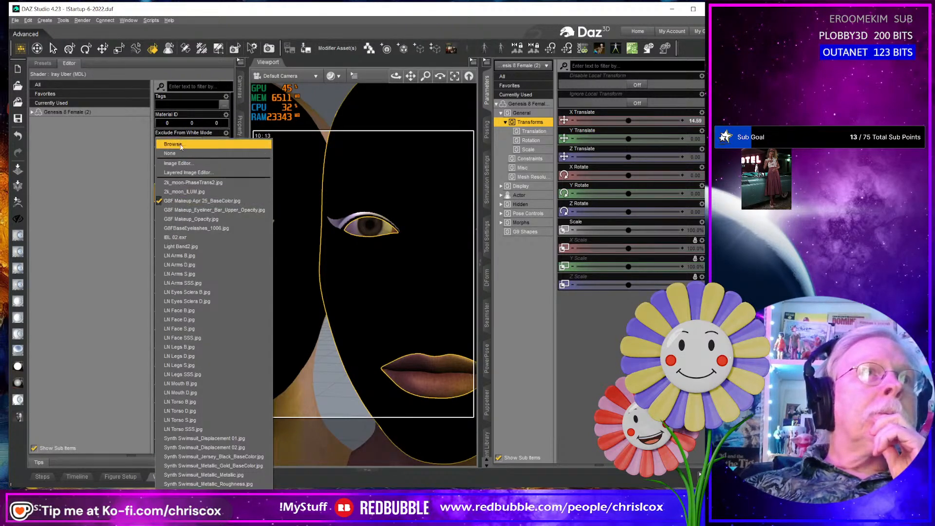
pyautogui.click(179, 145)
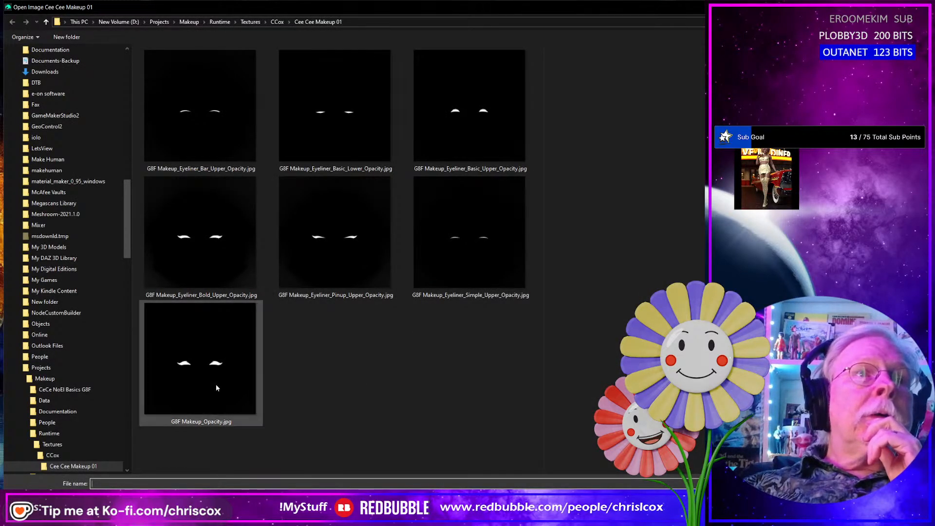
pyautogui.doubleClick(230, 232)
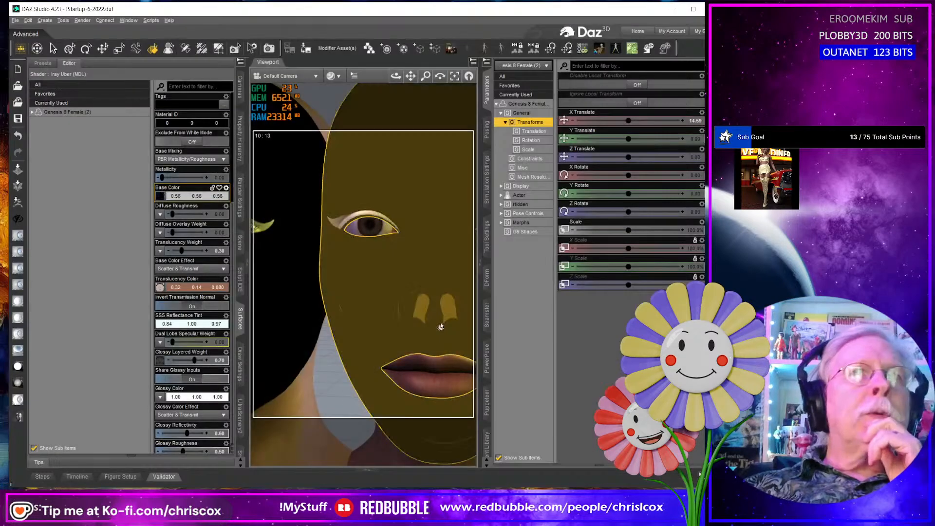
pyautogui.moveTo(331, 363); pyautogui.dragTo(377, 376, button='middle')
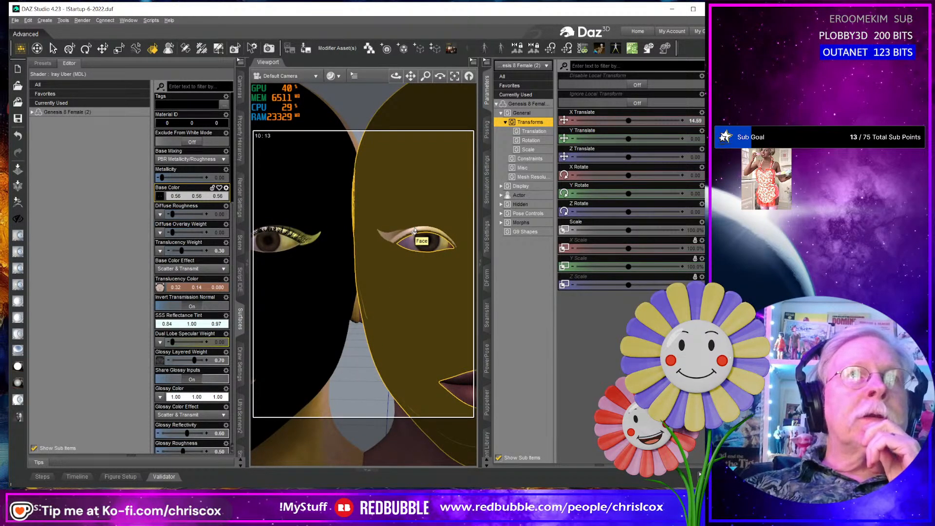
pyautogui.moveTo(416, 230); pyautogui.dragTo(408, 238, button='middle')
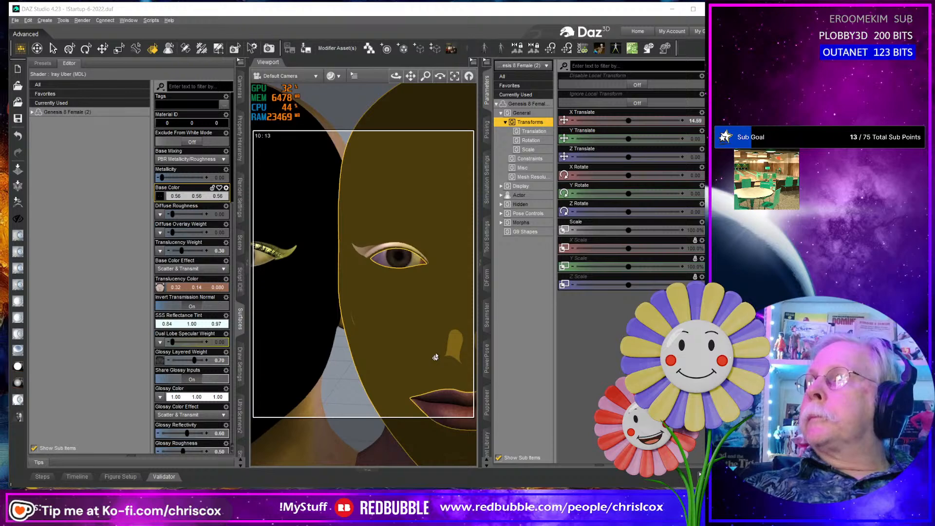
# - Switch to Substance Painter, close the texture export window, hide the Simple layer and show the Bold layer on the front-facing head
pyautogui.hotkey('alt', 'Tab')
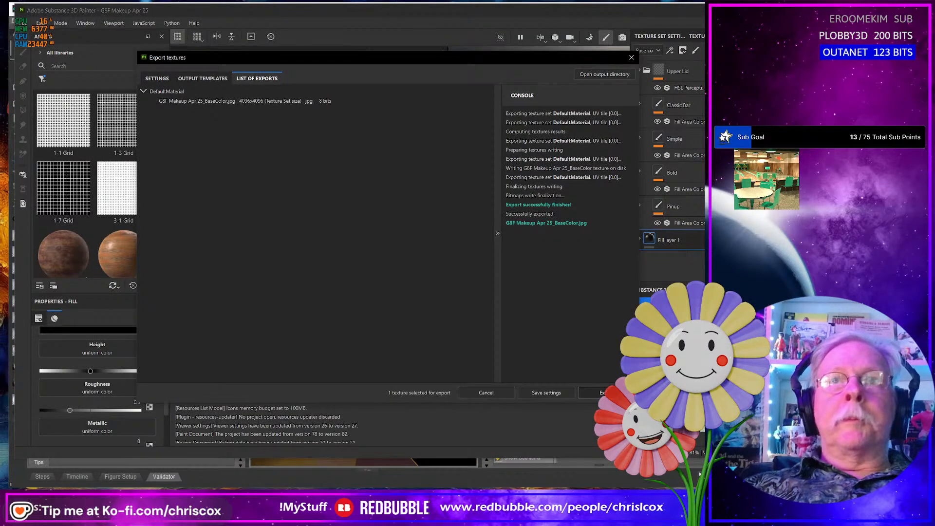
pyautogui.click(632, 58)
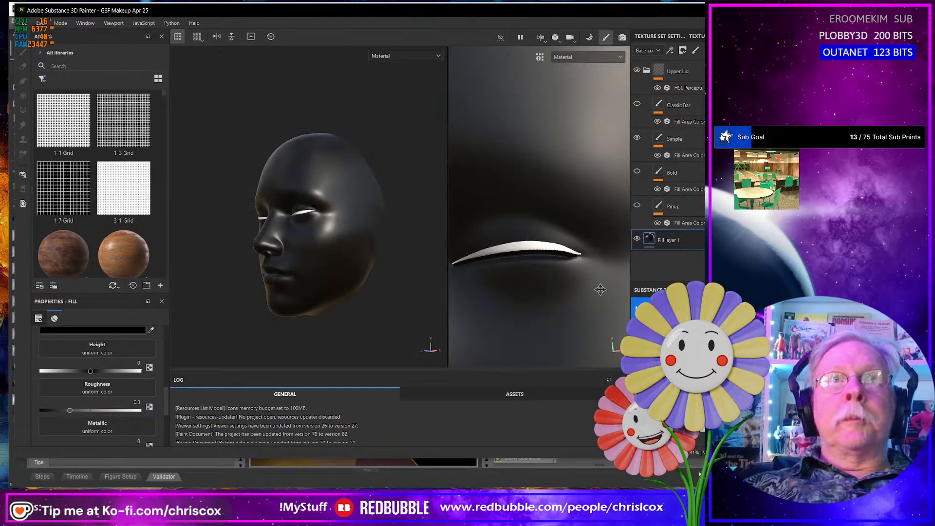
pyautogui.click(637, 140)
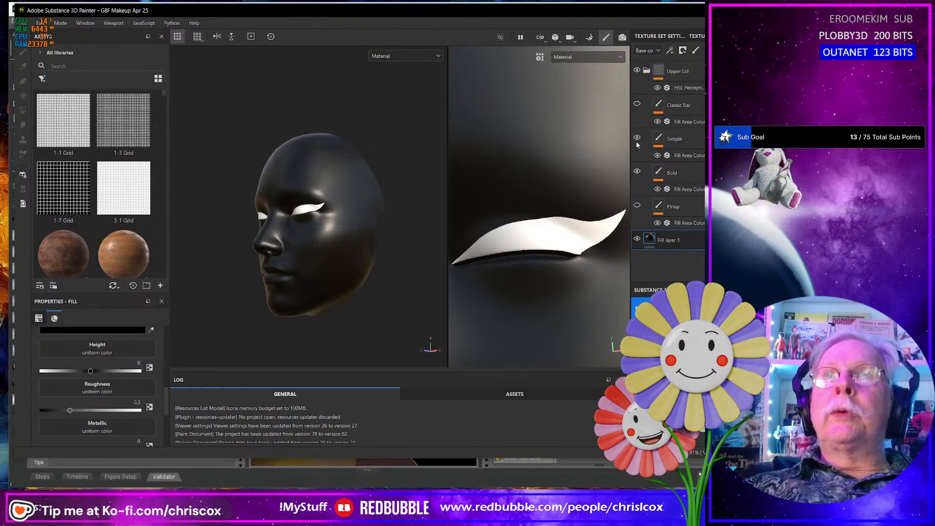
pyautogui.click(637, 139)
pyautogui.keyDown('alt'); pyautogui.moveTo(324, 272); pyautogui.dragTo(375, 274); pyautogui.keyUp('alt')
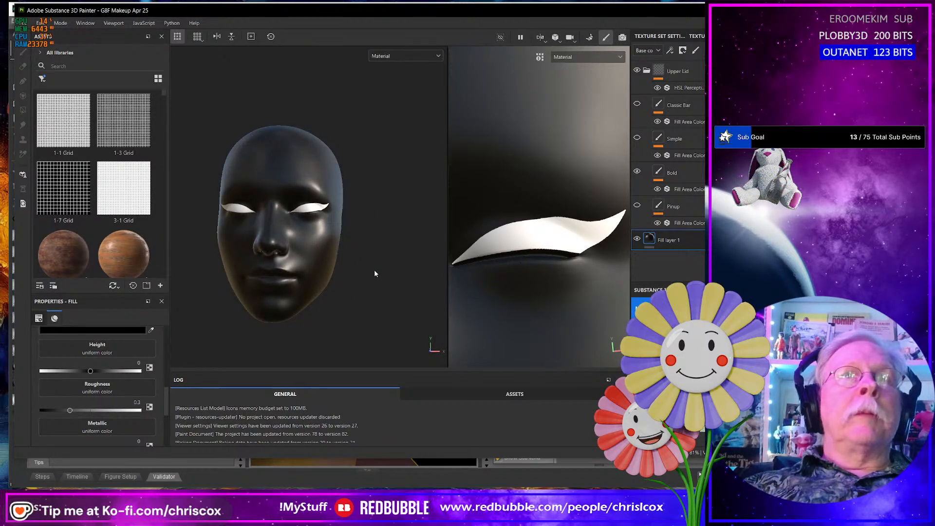
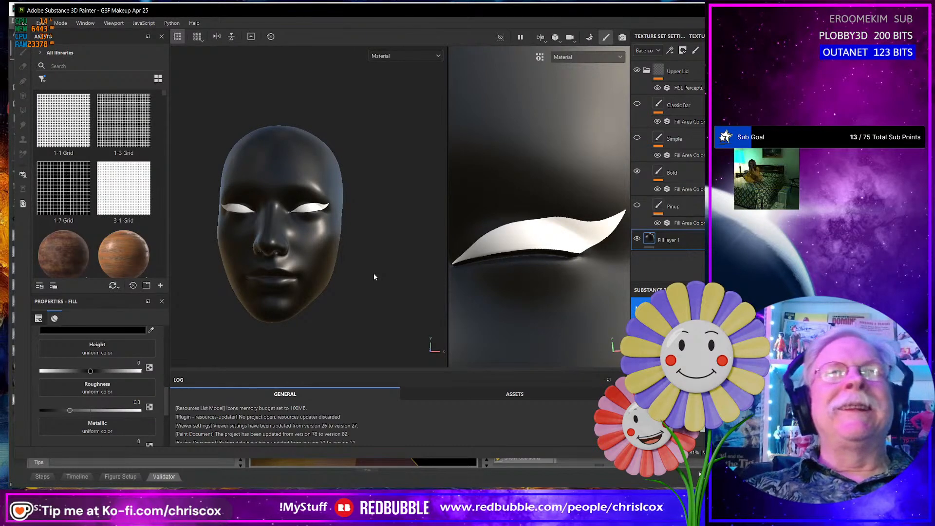
# - Compare the Bold eyeliner on the Substance Painter head with the eyeliner maps on the Genesis 8 faces in DAZ Studio
pyautogui.hotkey('alt', 'Tab')
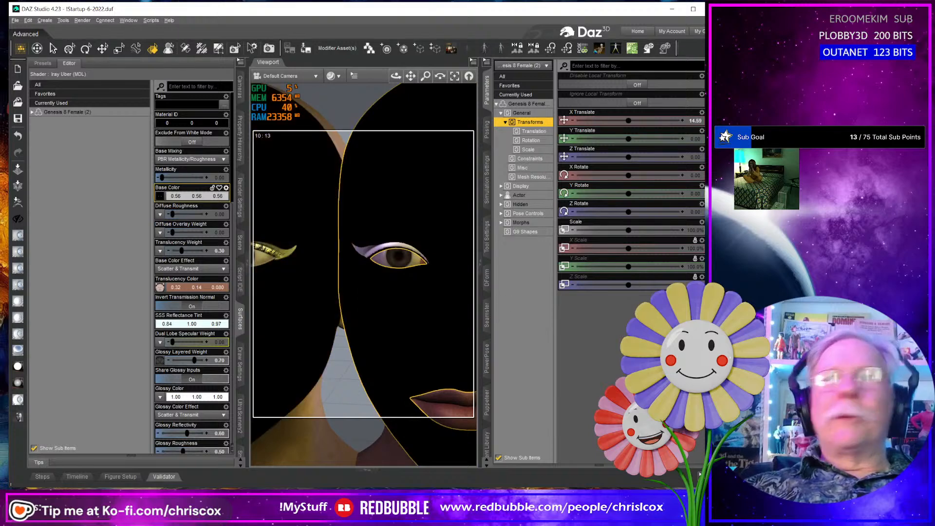
pyautogui.hotkey('alt', 'Tab')
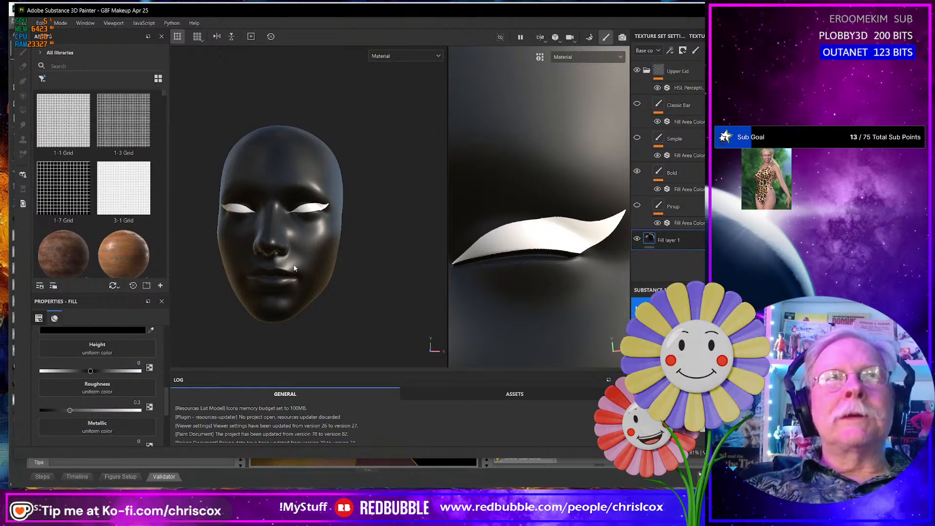
pyautogui.hotkey('alt', 'Tab')
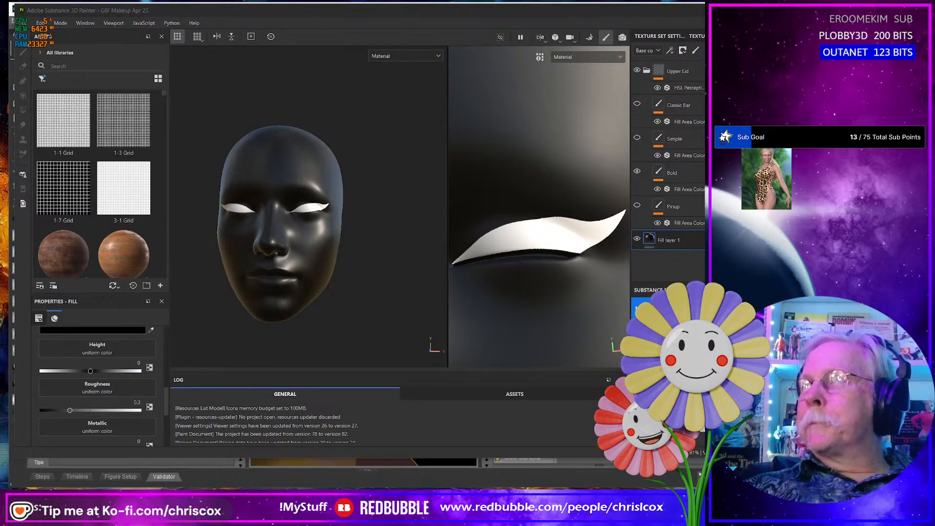
pyautogui.hotkey('alt', 'Tab')
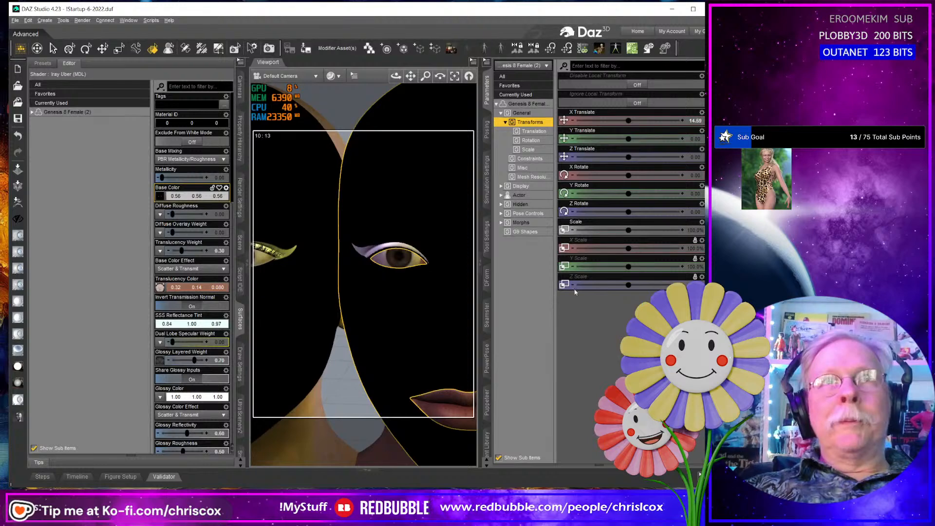
pyautogui.click(273, 297)
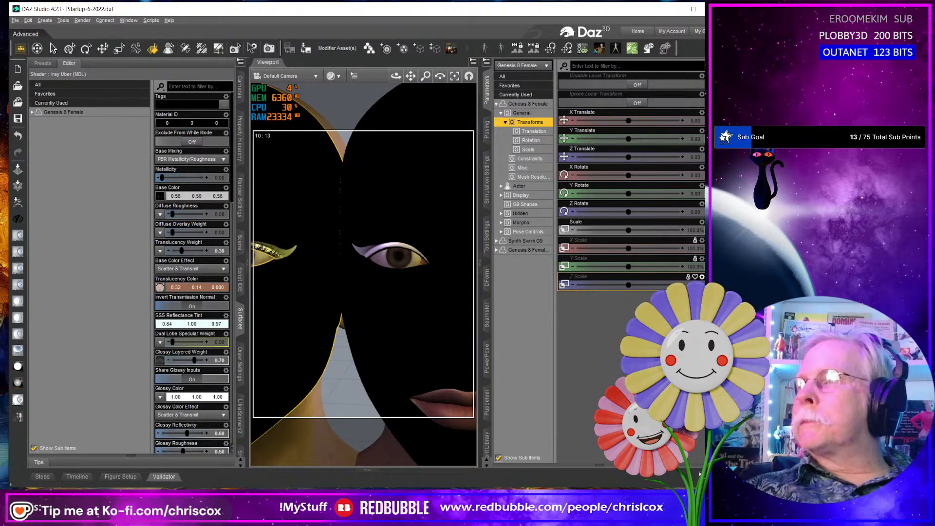
pyautogui.hotkey('alt', 'Tab')
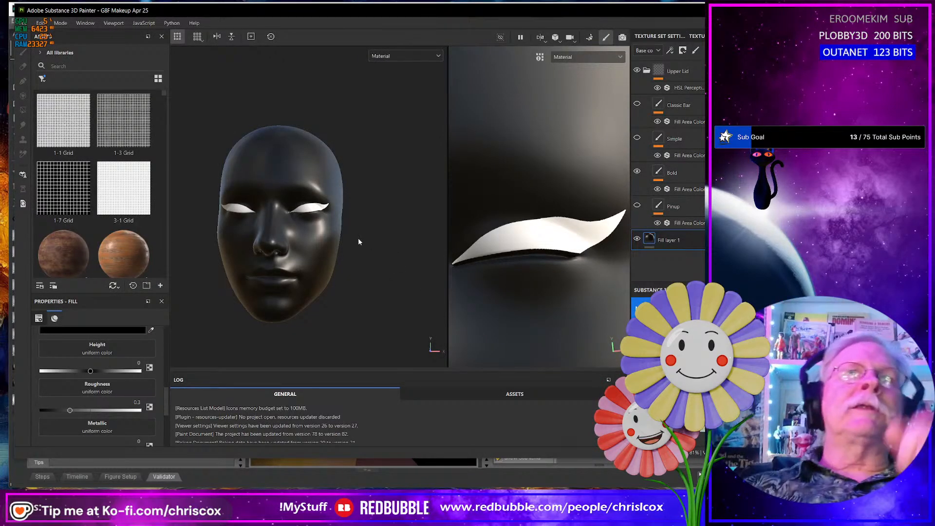
pyautogui.keyDown('alt'); pyautogui.moveTo(321, 218); pyautogui.dragTo(297, 229); pyautogui.keyUp('alt')
pyautogui.keyDown('alt'); pyautogui.moveTo(326, 238); pyautogui.dragTo(301, 262, button='middle'); pyautogui.keyUp('alt')
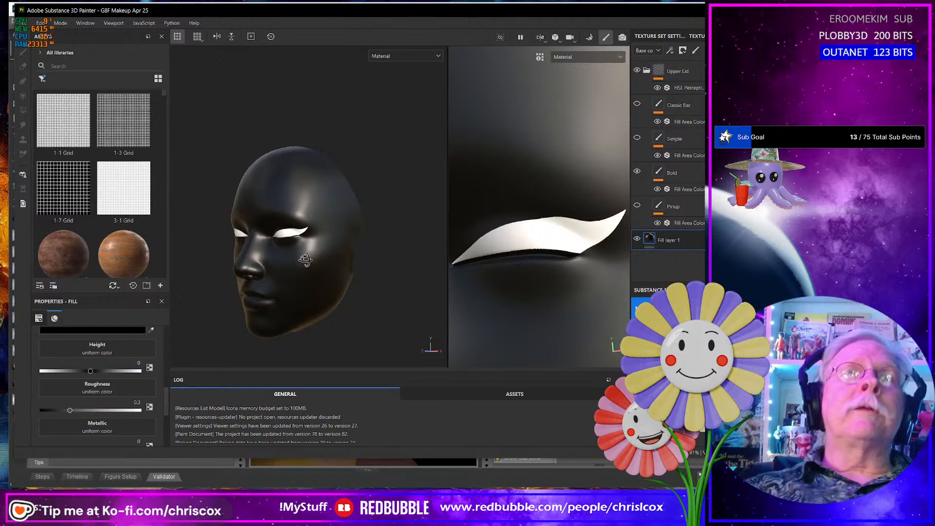
pyautogui.keyDown('alt'); pyautogui.moveTo(304, 260); pyautogui.dragTo(345, 264); pyautogui.keyUp('alt')
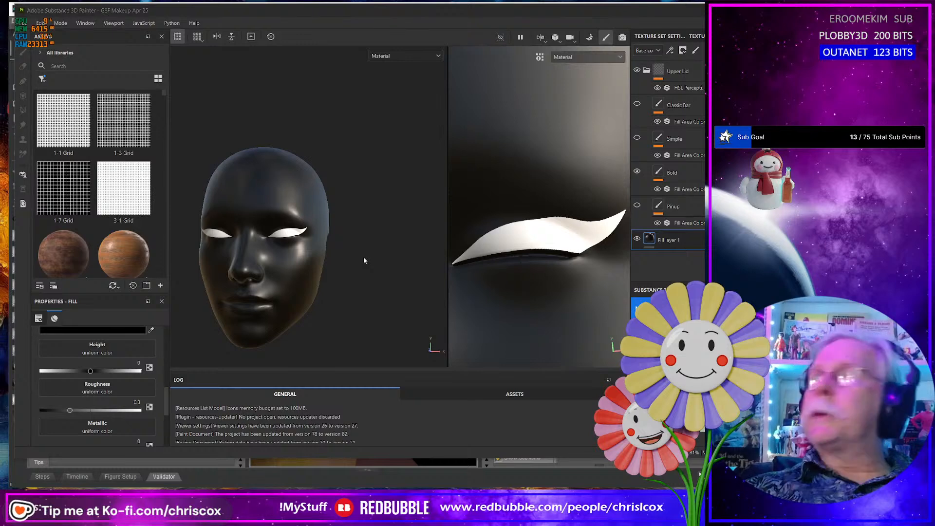
pyautogui.hotkey('alt', 'Tab')
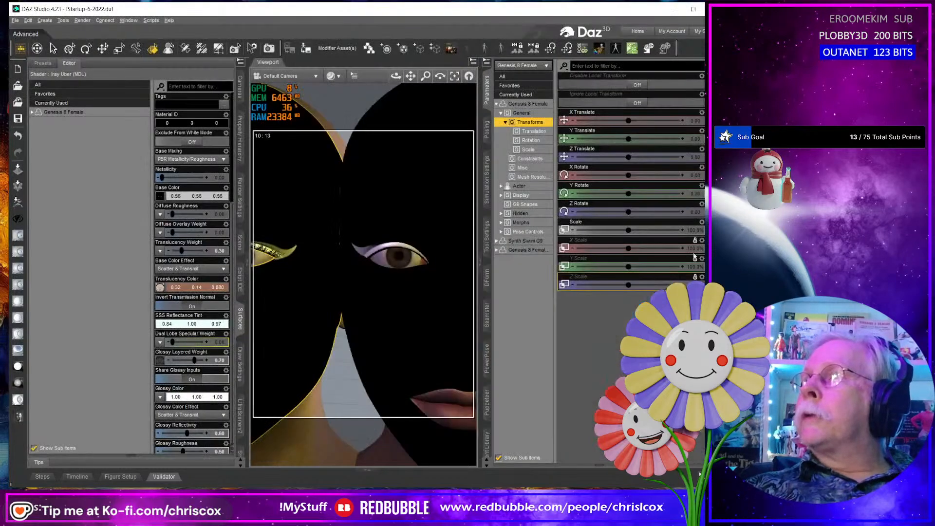
pyautogui.hotkey('alt', 'Tab')
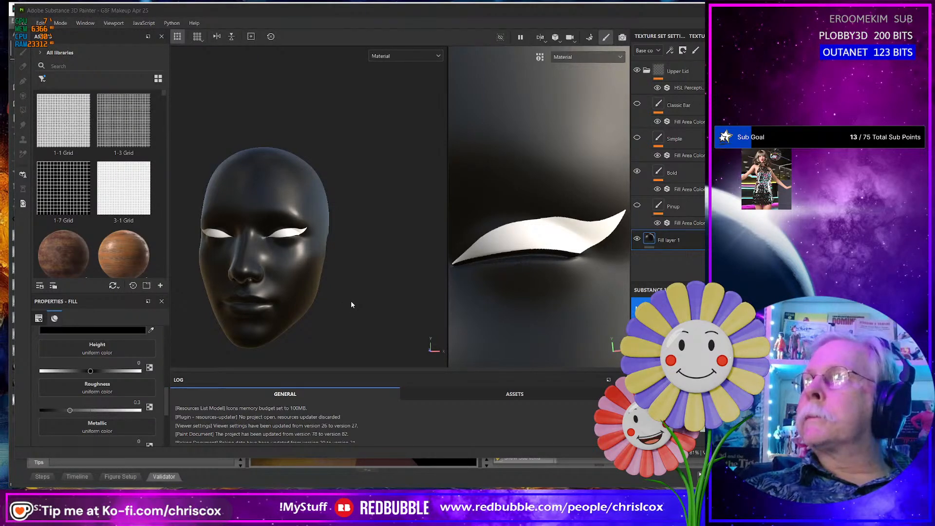
# - Switch to Blender, dismiss the splash screen and delete the default cube
pyautogui.hotkey('alt', 'Tab')
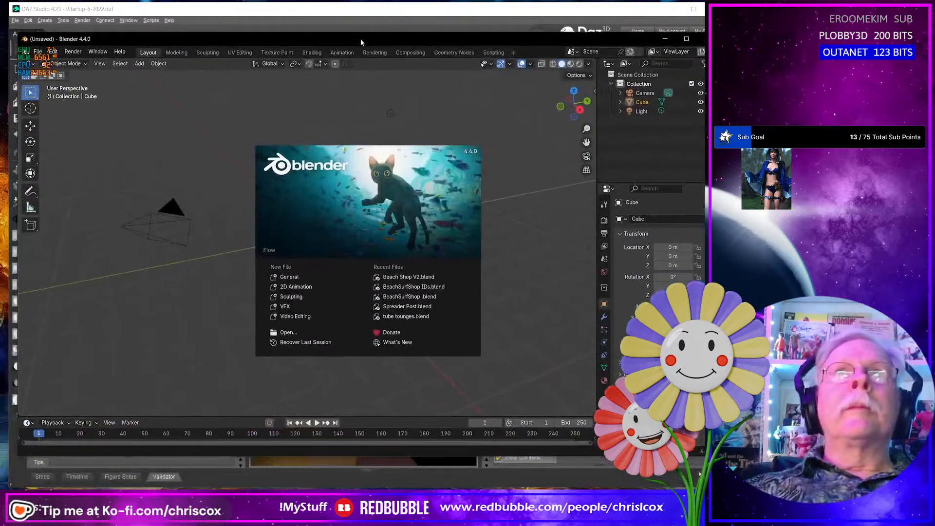
pyautogui.click(493, 266)
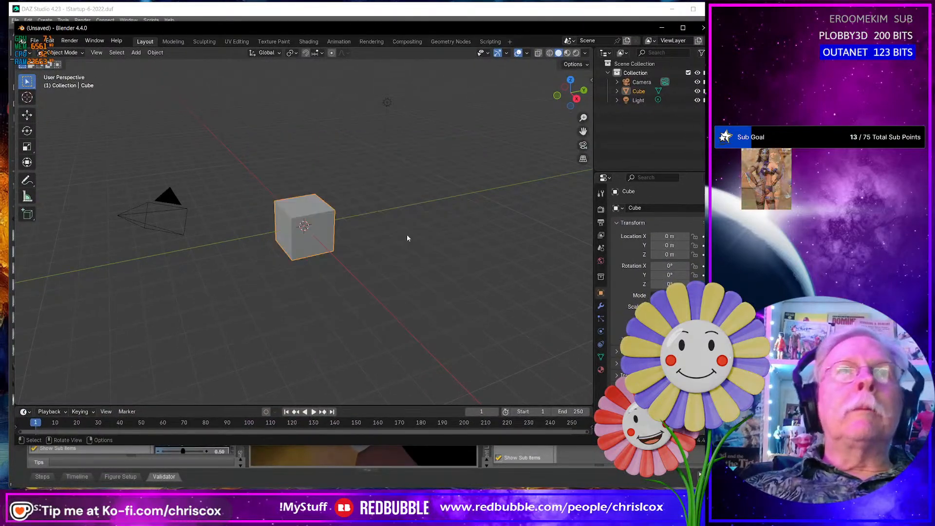
pyautogui.press('Delete')
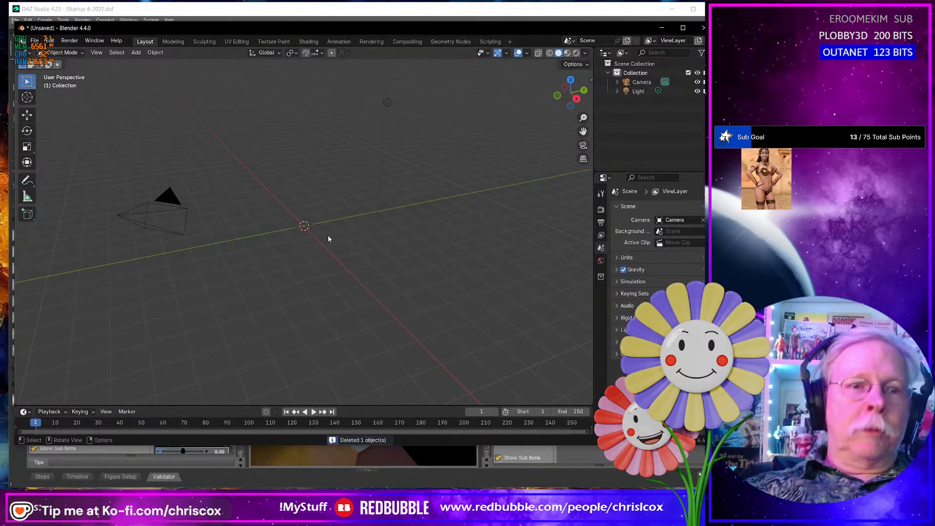
# - Import G8F Face.obj from D:\Projects\Makeup\WIP and frame the face mesh in a near-frontal view
pyautogui.hotkey('ctrl', 'shift', 'i')
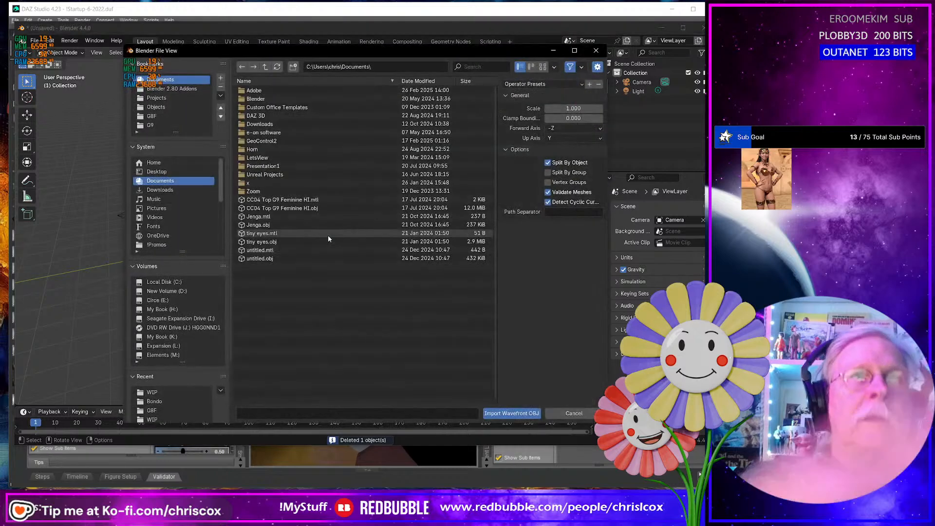
pyautogui.click(188, 392)
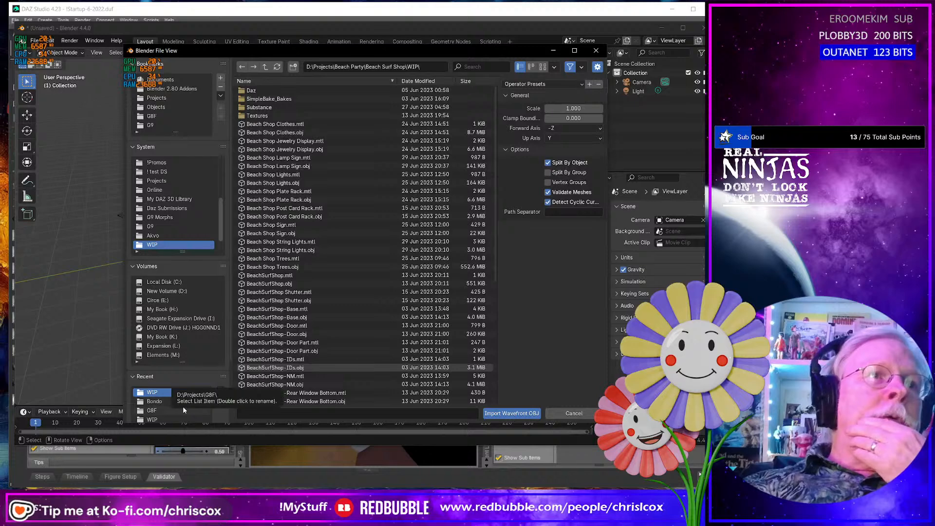
pyautogui.scroll(-1, 183, 407)
pyautogui.click(171, 400)
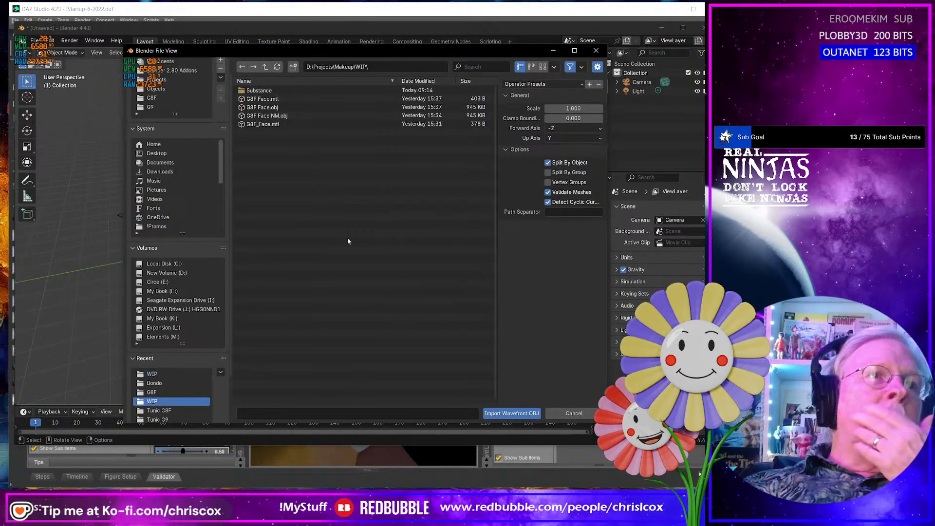
pyautogui.doubleClick(290, 109)
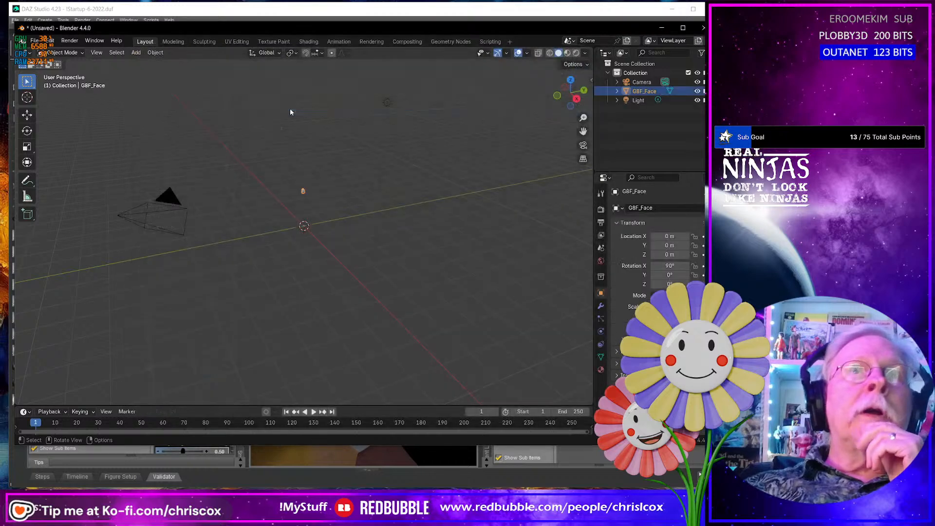
pyautogui.press('KP_Decimal')
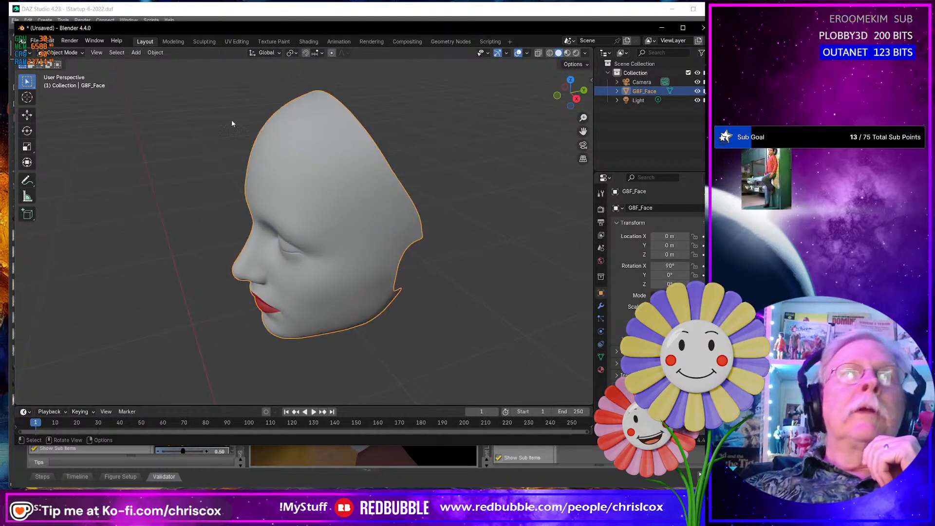
pyautogui.moveTo(232, 120); pyautogui.dragTo(278, 99, button='middle')
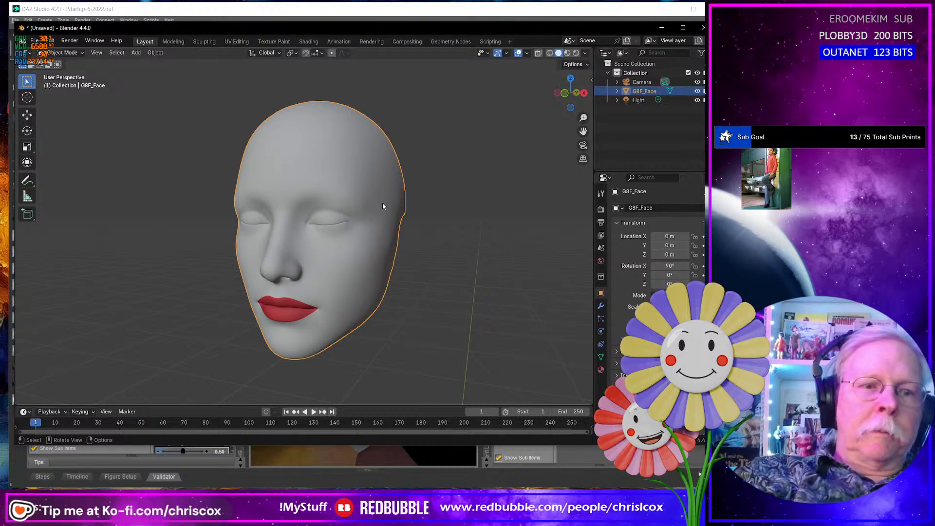
# - Import the full figure G8F.obj from D:\Projects\G8F alongside the face mesh
pyautogui.hotkey('ctrl', 'shift', 'i')
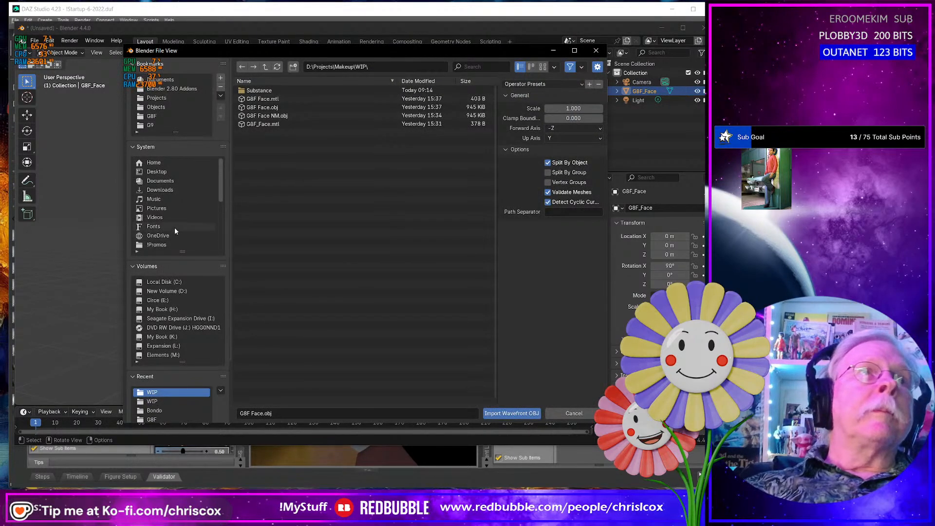
pyautogui.click(161, 116)
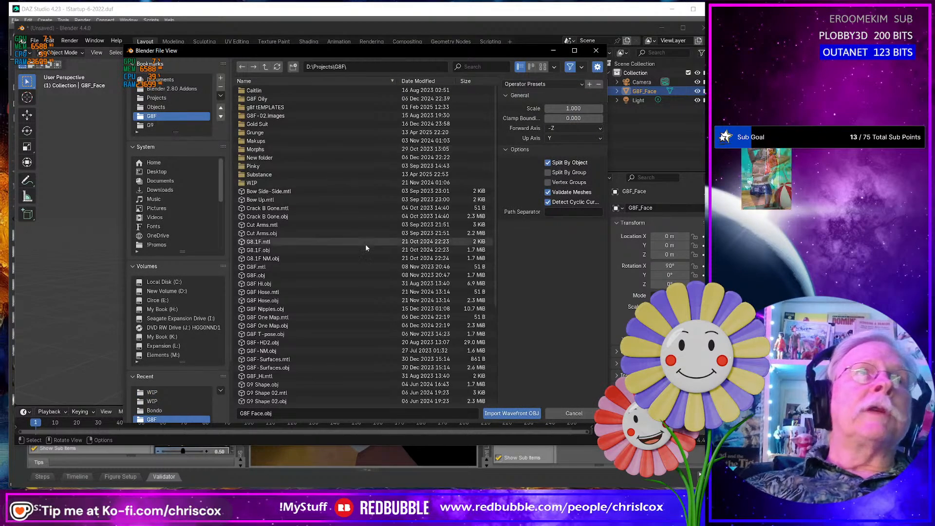
pyautogui.click(283, 275)
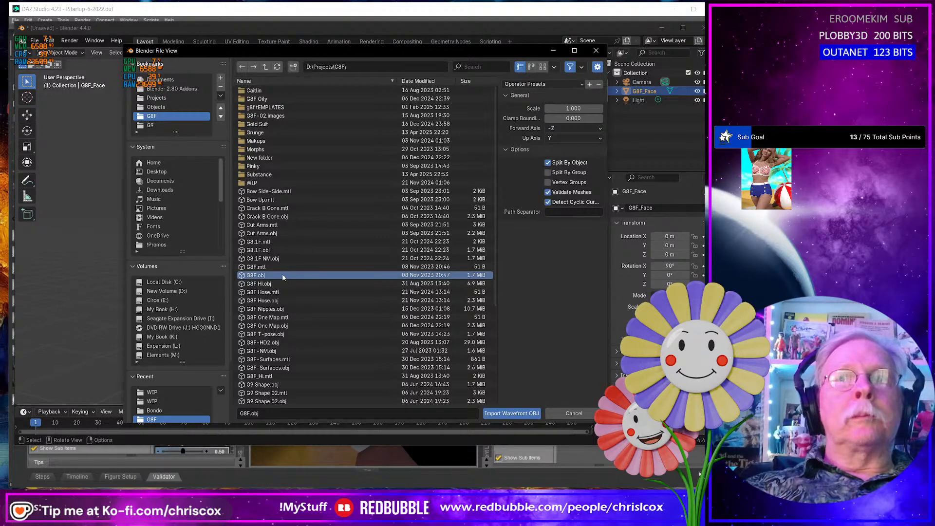
pyautogui.doubleClick(283, 276)
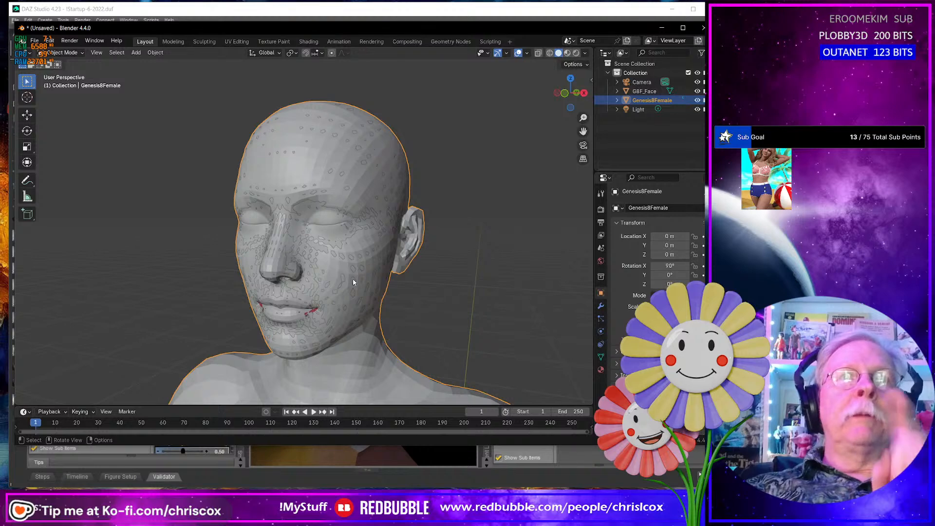
# - Check the Genesis8Female mesh for material slots in Edit Mode and delete the figure from the scene
pyautogui.press('Tab')
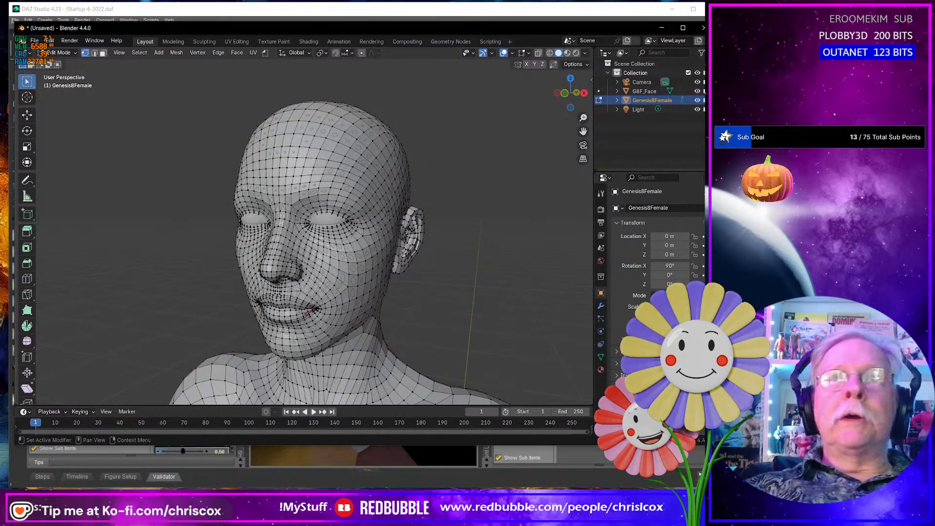
pyautogui.click(601, 370)
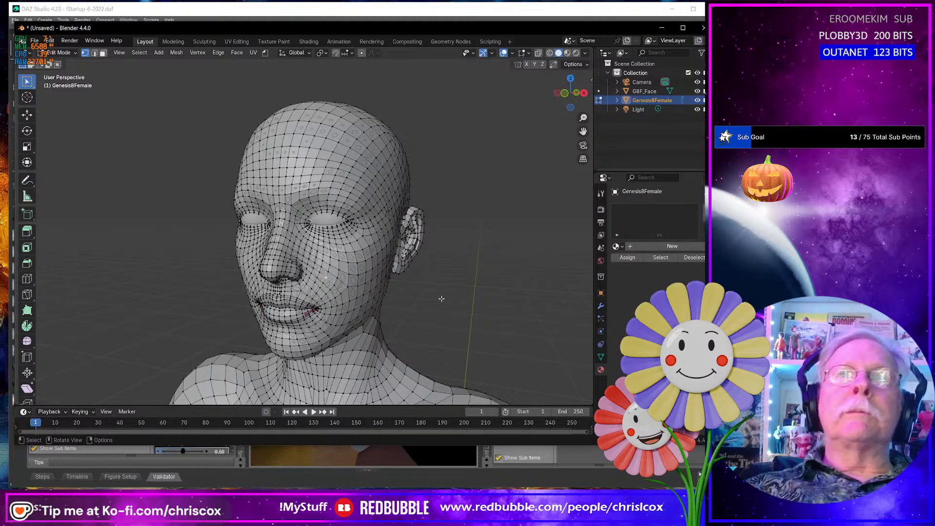
pyautogui.press('Tab')
pyautogui.hotkey('alt', 'Tab')
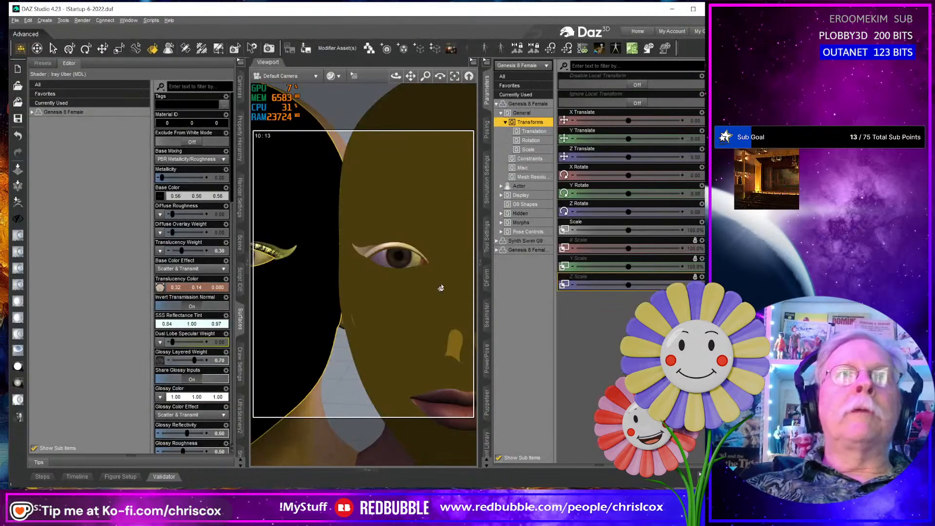
pyautogui.hotkey('alt', 'Tab')
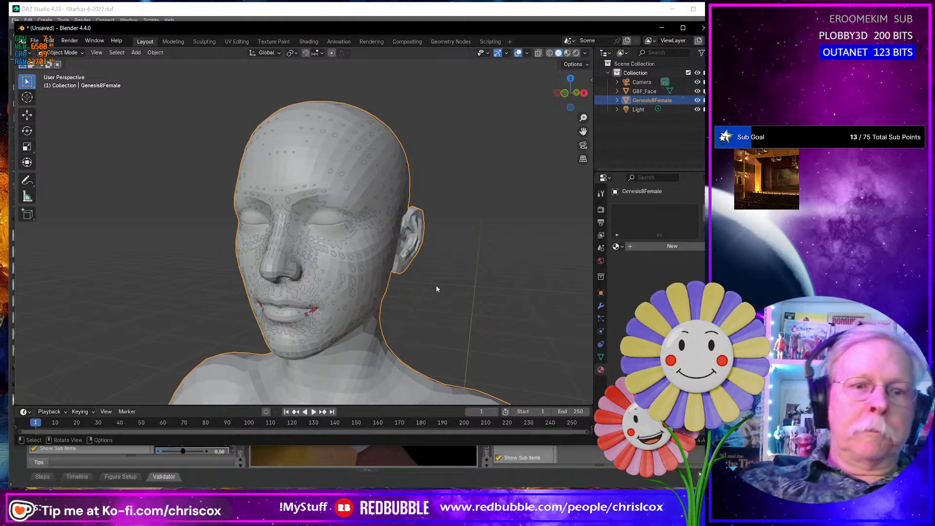
pyautogui.press('Delete')
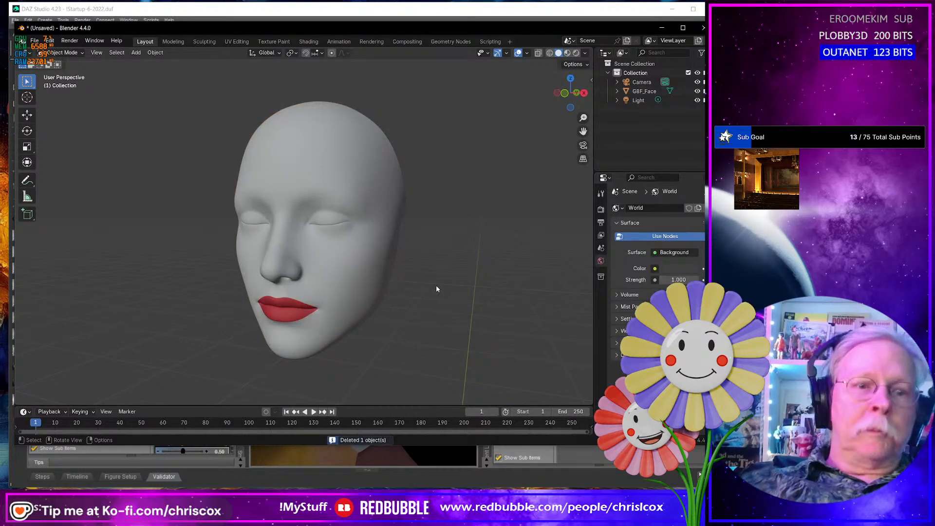
# - Import G8F-Surfaces.obj from D:\Projects\G8F as the full figure with material surfaces
pyautogui.hotkey('ctrl', 'i')
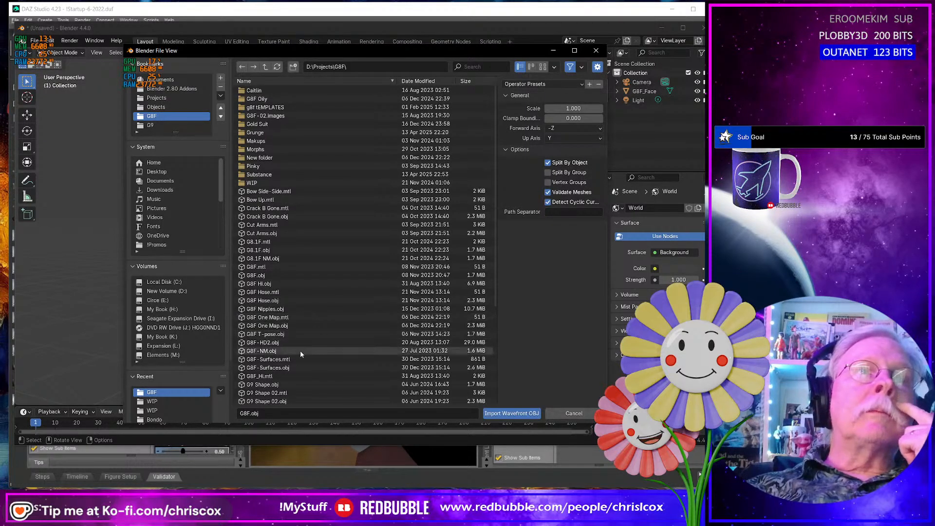
pyautogui.click(289, 368)
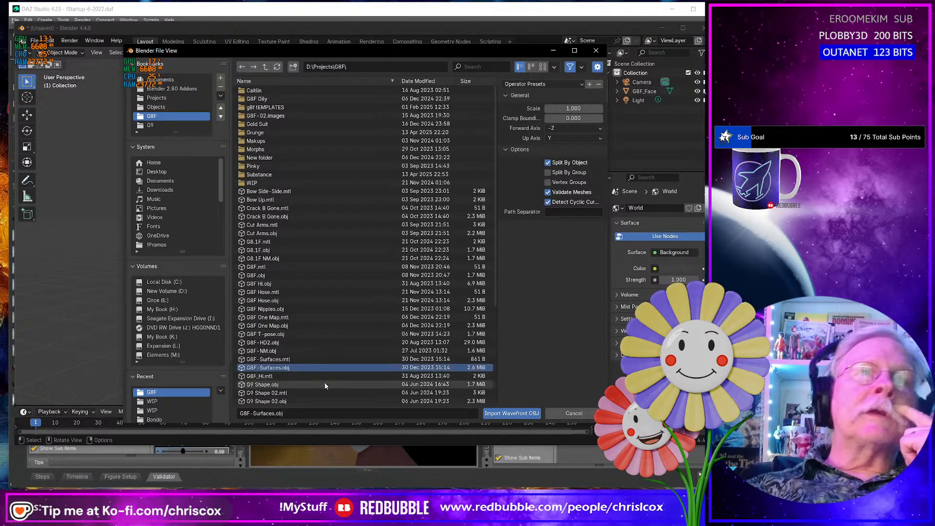
pyautogui.press('Return')
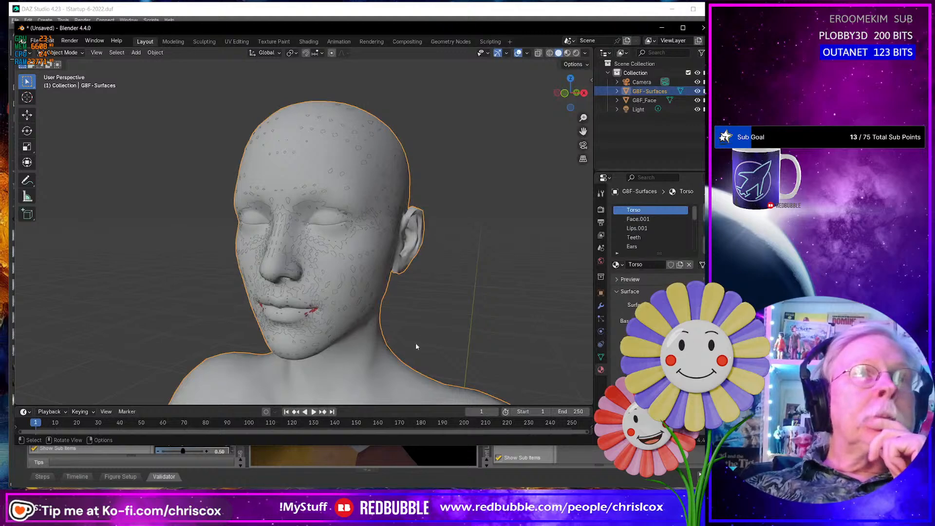
# - Delete all faces of the G8F-Surfaces figure except those assigned to the Face.001 and Lips.001 materials
pyautogui.press('Tab')
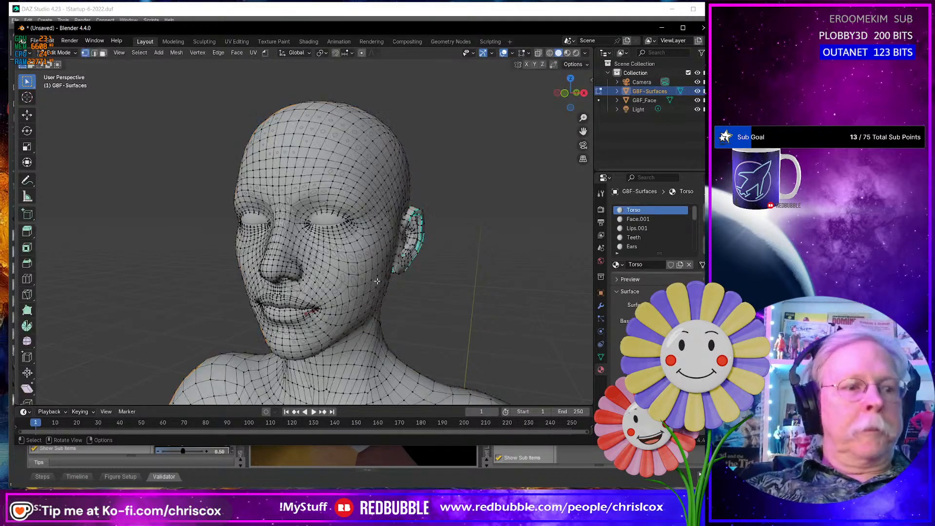
pyautogui.click(652, 220)
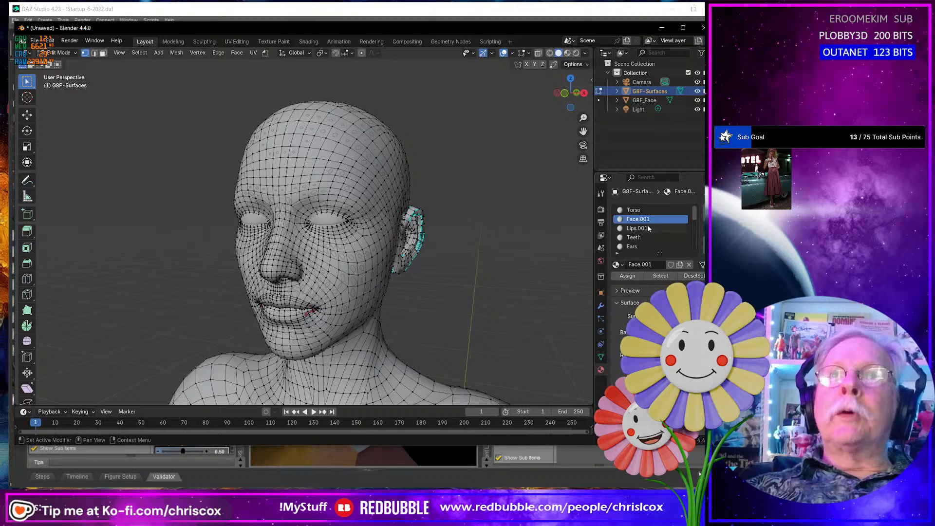
pyautogui.click(661, 277)
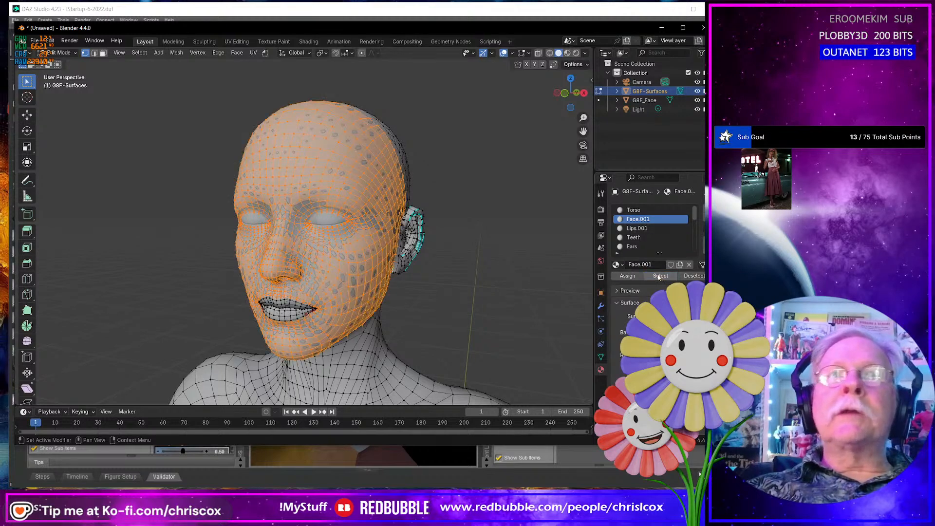
pyautogui.click(642, 229)
pyautogui.click(661, 276)
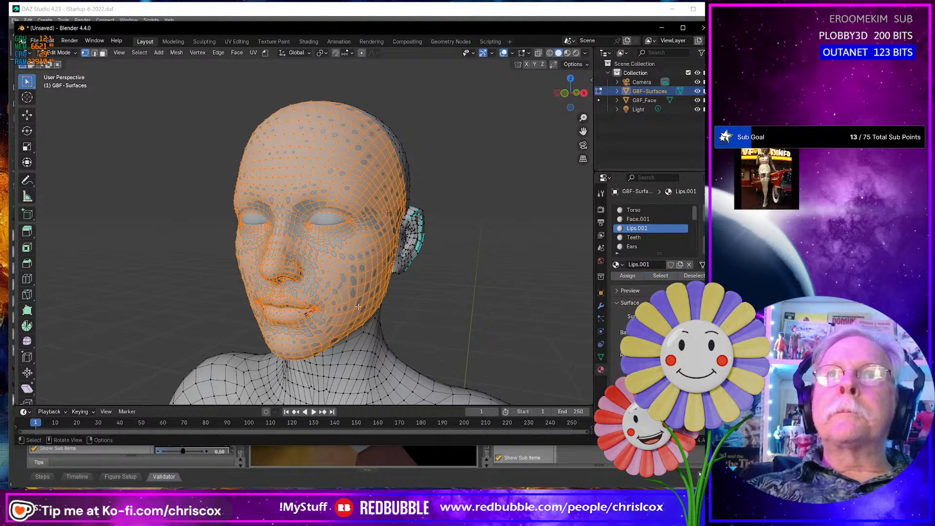
pyautogui.hotkey('ctrl', 'i')
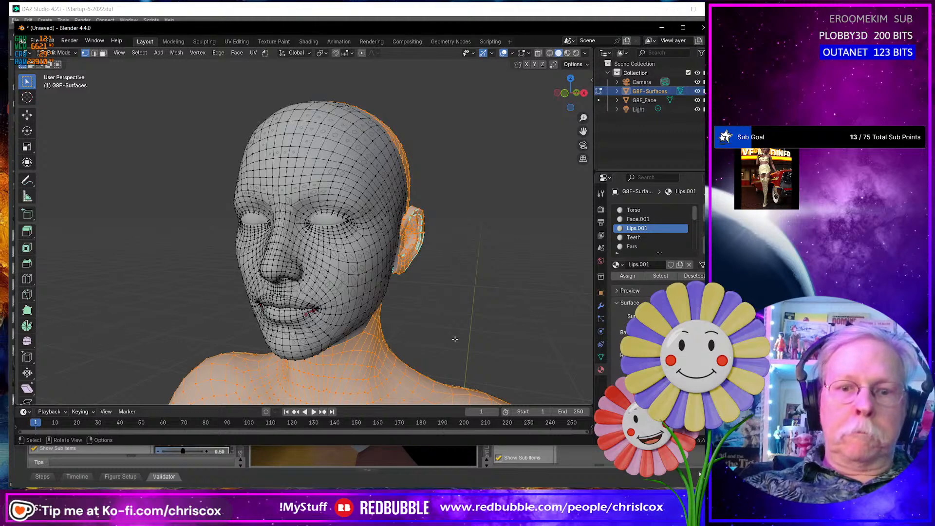
pyautogui.press('x')
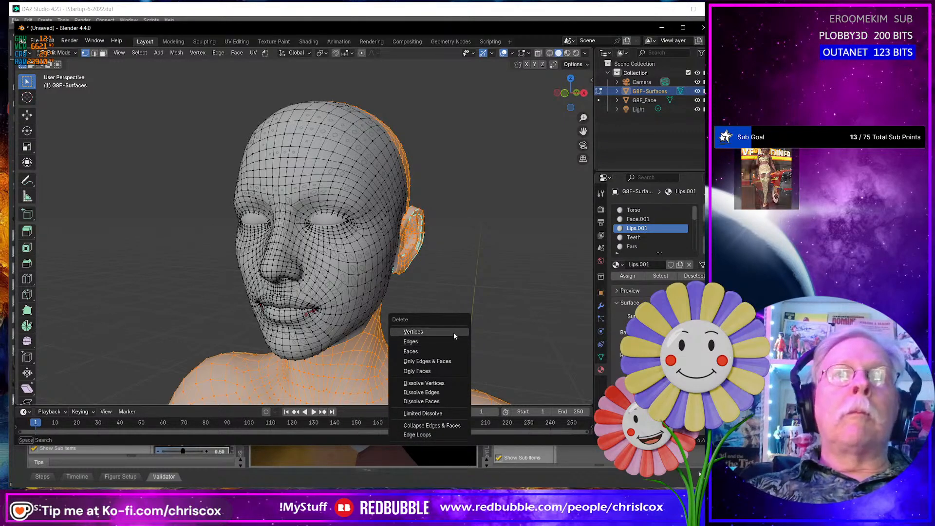
pyautogui.click(444, 352)
pyautogui.press('Tab')
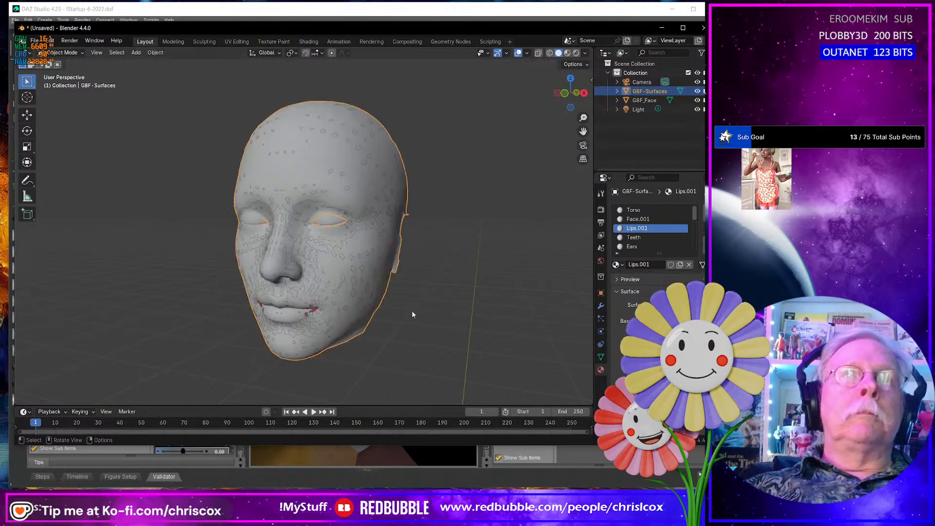
# - Replace the Face.001 material on G8F-Surfaces with the existing Face material
pyautogui.click(639, 219)
pyautogui.click(619, 264)
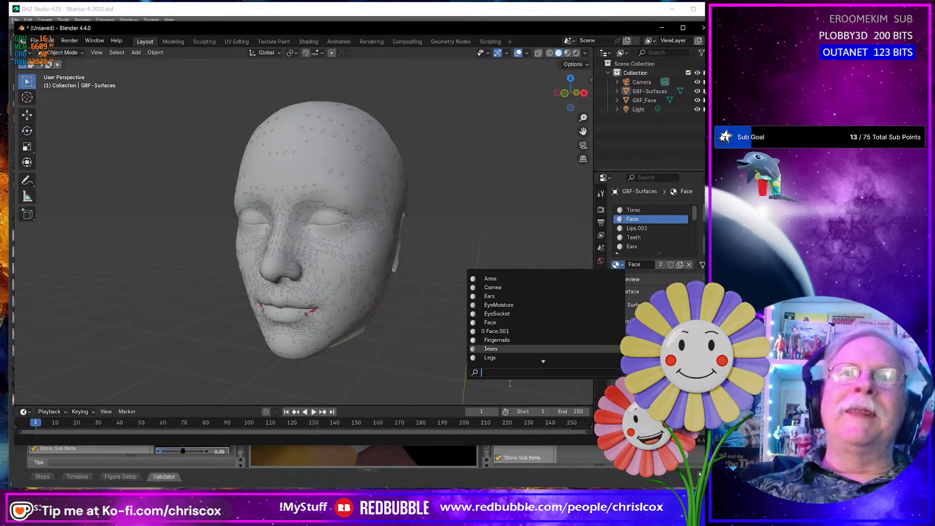
pyautogui.click(531, 323)
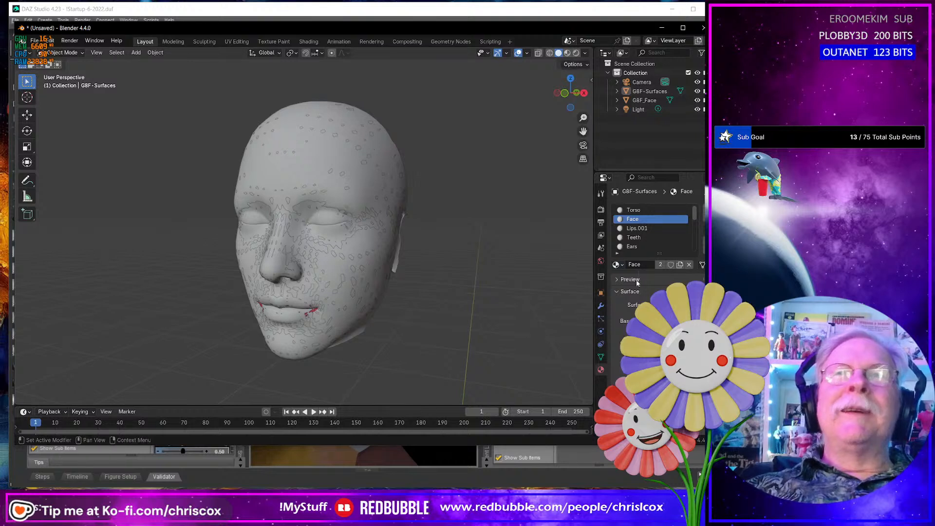
# - Replace the Lips.001 material on G8F-Surfaces with the existing red Lips material
pyautogui.click(643, 228)
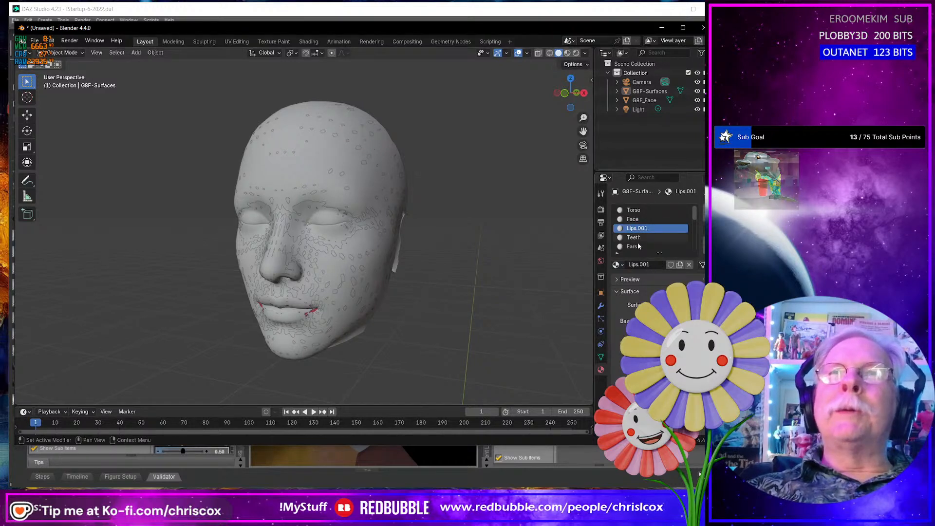
pyautogui.click(622, 265)
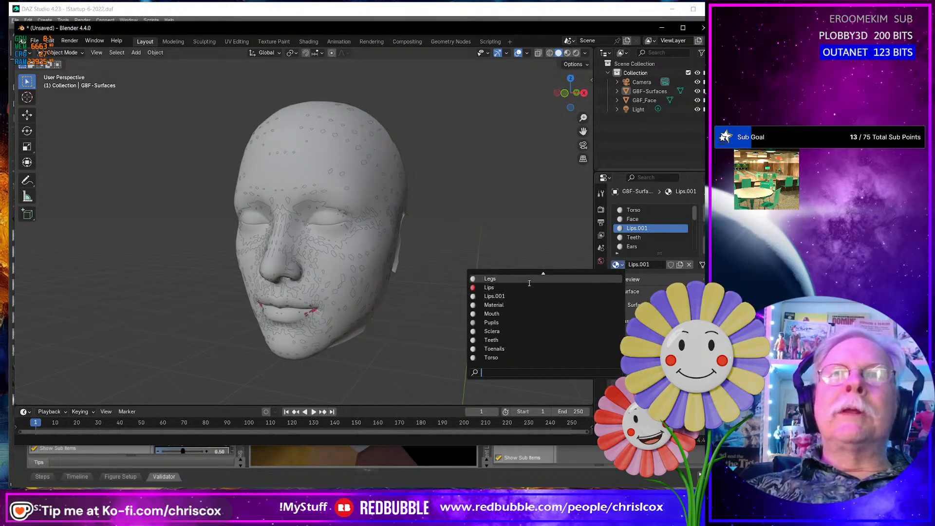
pyautogui.click(528, 286)
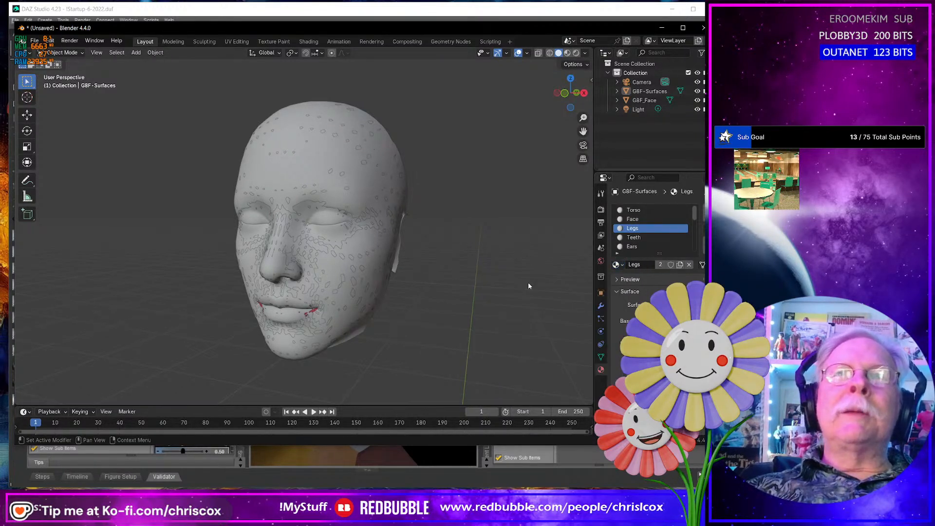
pyautogui.doubleClick(653, 265)
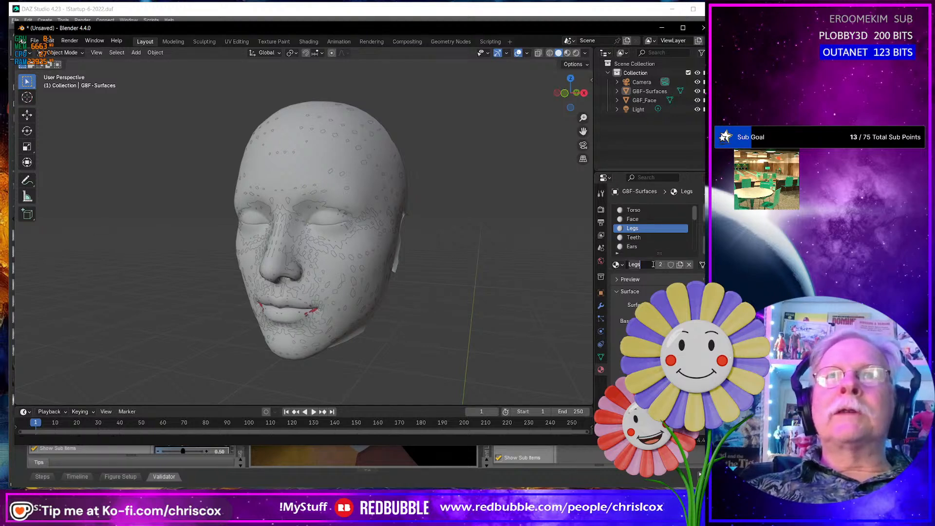
pyautogui.press('Escape')
pyautogui.click(617, 264)
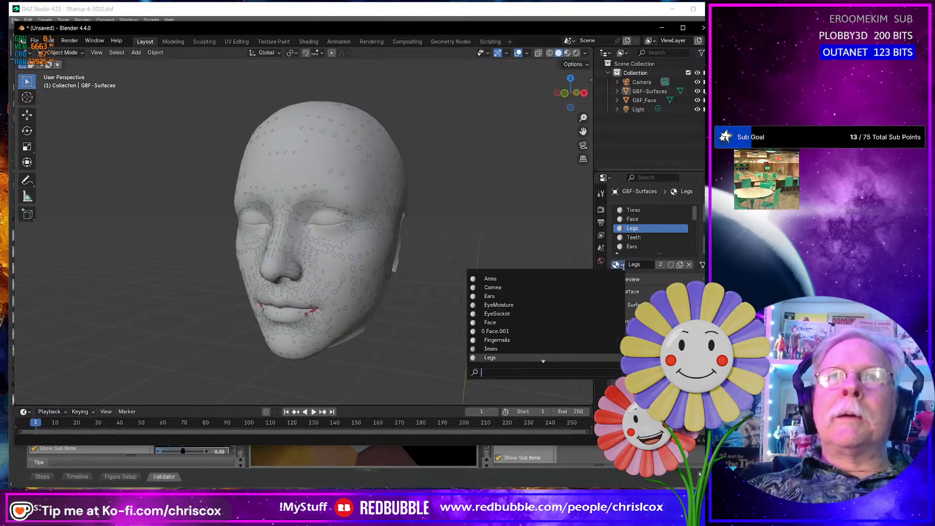
pyautogui.press('Down')
pyautogui.press('Down')
pyautogui.press('Down')
pyautogui.press('Down')
pyautogui.press('Down')
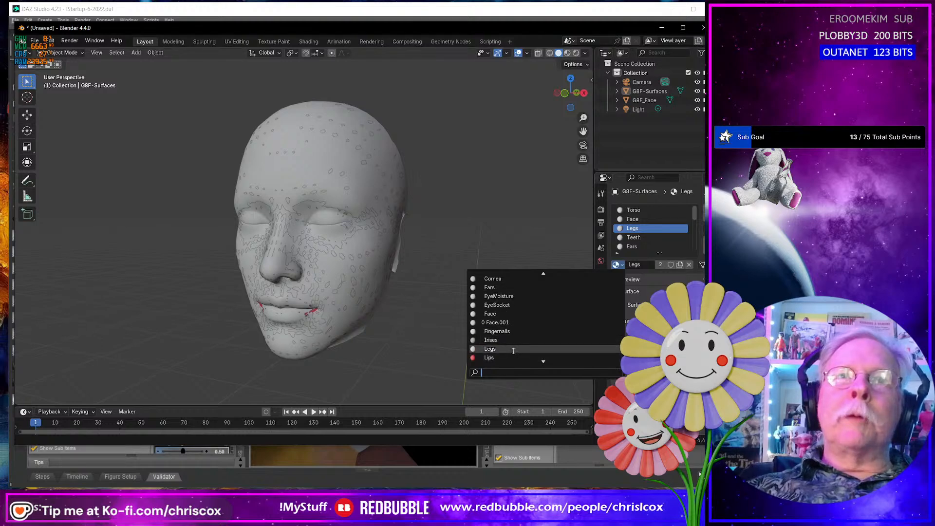
pyautogui.press('Return')
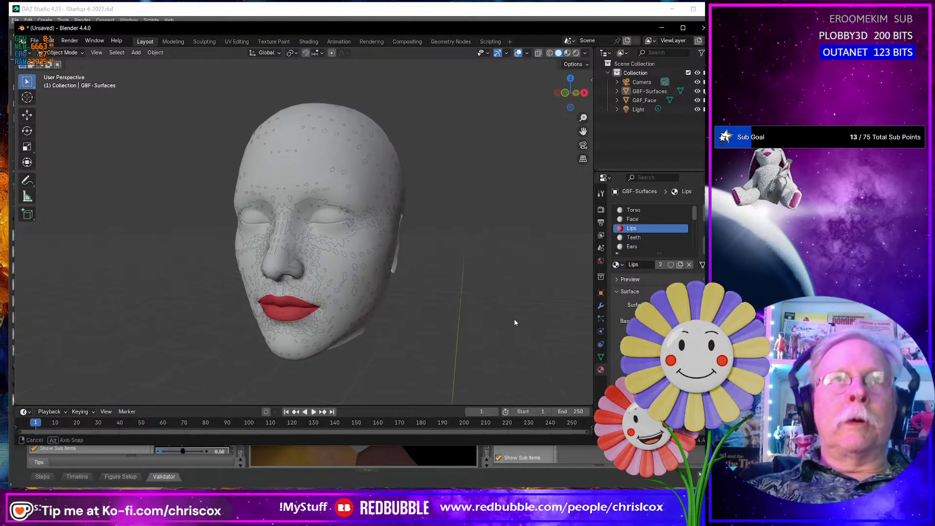
# - Move the entire G8F-Surfaces face geometry along the global X axis so it sits beside the G8F_Face mesh
pyautogui.press('Tab')
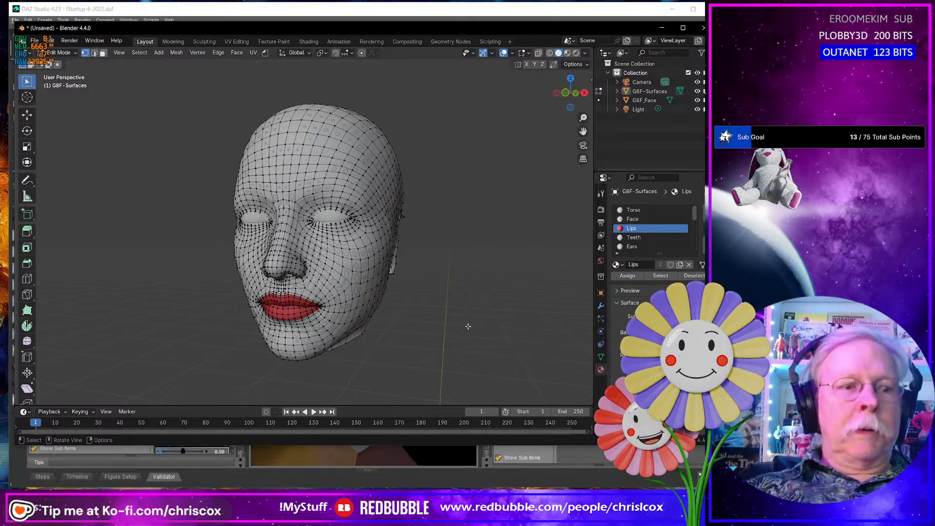
pyautogui.press('a')
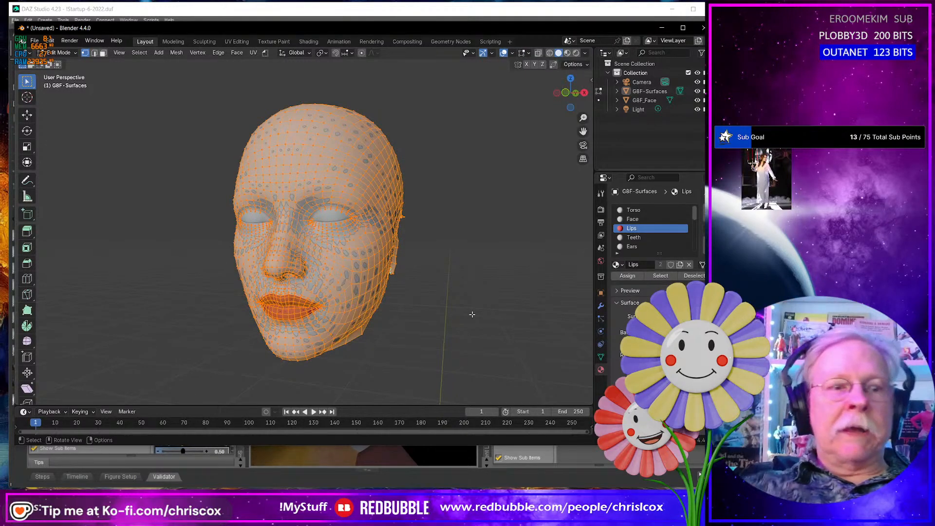
pyautogui.hotkey('shift', 'd')
pyautogui.press('x')
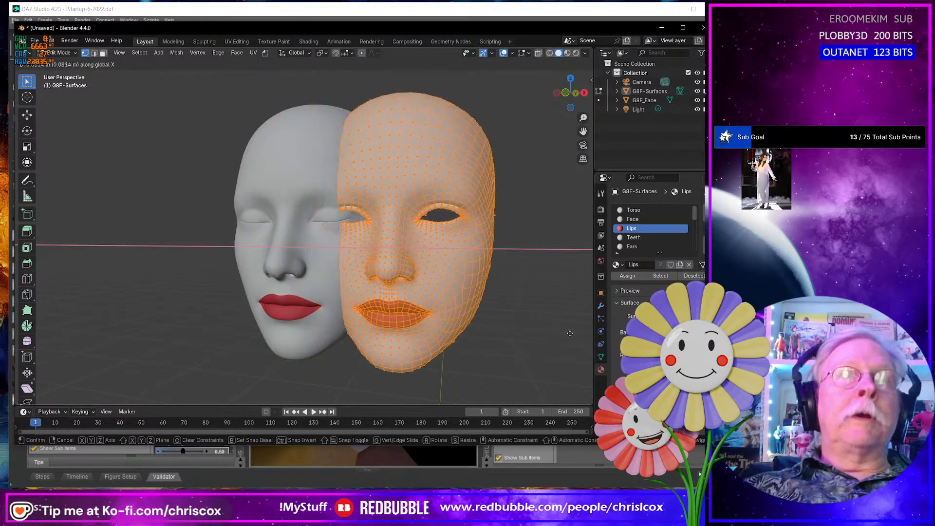
pyautogui.click(46, 345)
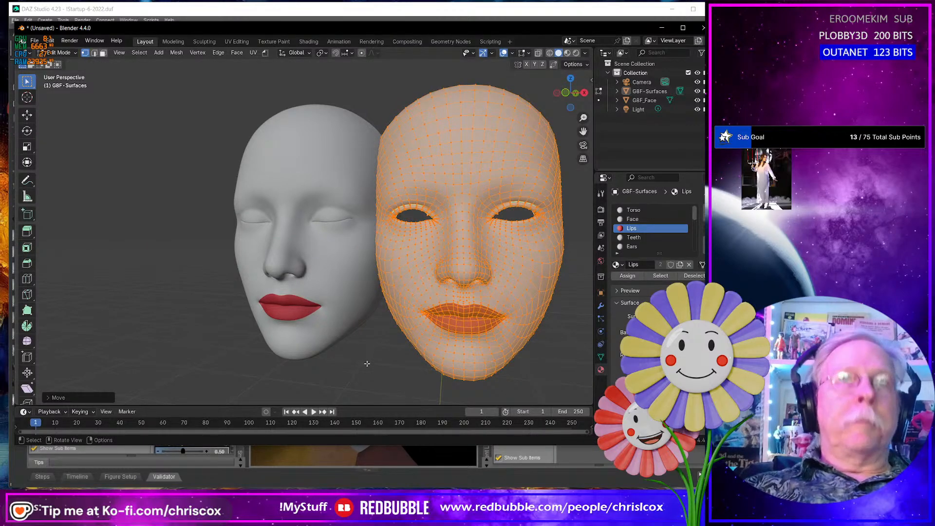
pyautogui.press('Tab')
# - Examine the full UV layout of the G8F_Face mesh in the UV Editing workspace
pyautogui.click(340, 316)
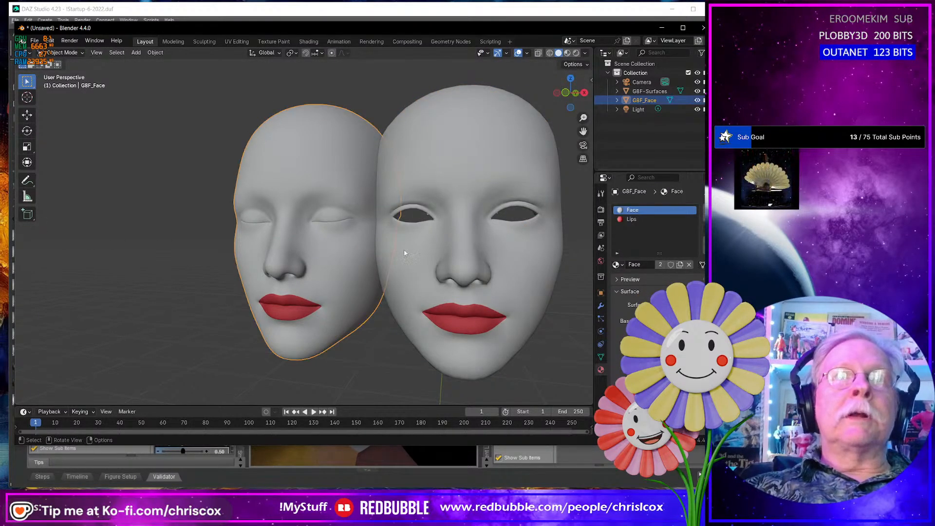
pyautogui.click(237, 41)
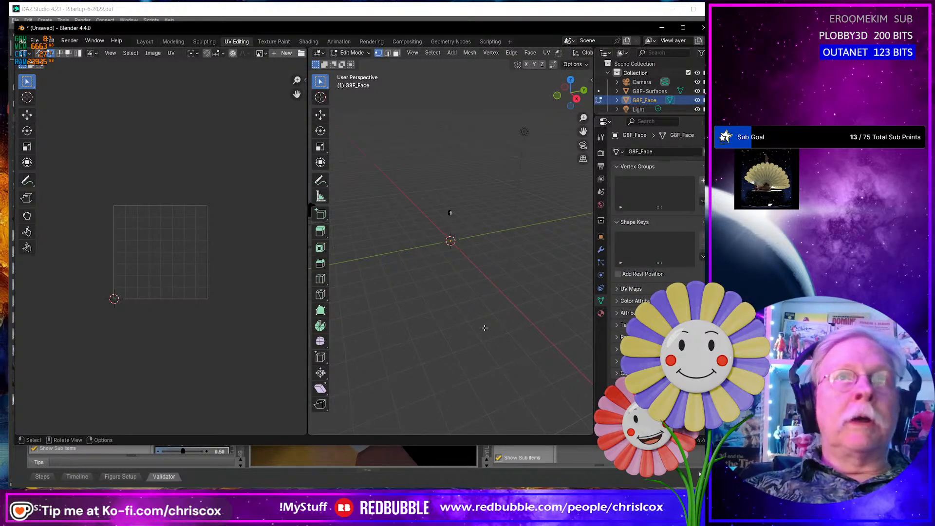
pyautogui.press('a')
pyautogui.scroll(5, 253, 305)
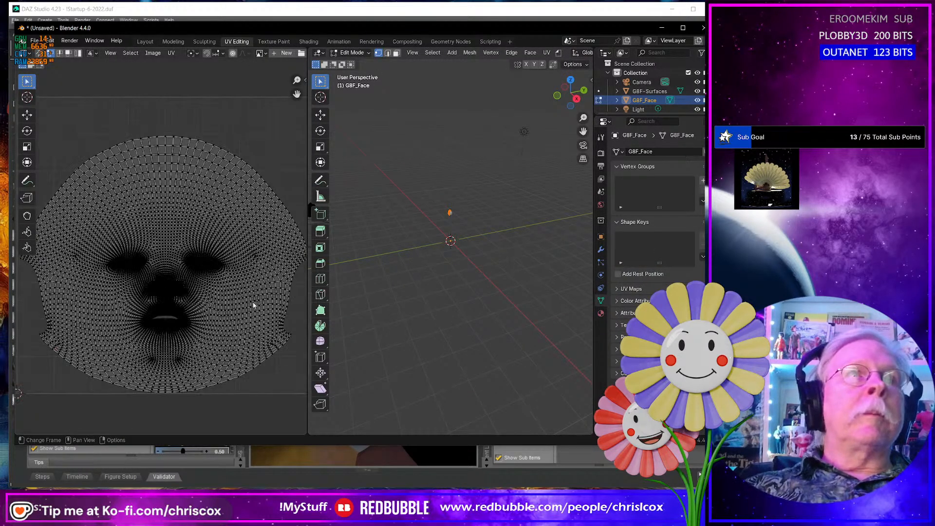
pyautogui.scroll(8, 489, 239)
# - Put G8F-Surfaces and G8F_Face into Edit Mode together and compare their UV layouts
pyautogui.keyDown('shift'); pyautogui.moveTo(488, 201); pyautogui.dragTo(485, 292, button='middle'); pyautogui.keyUp('shift')
pyautogui.press('Tab')
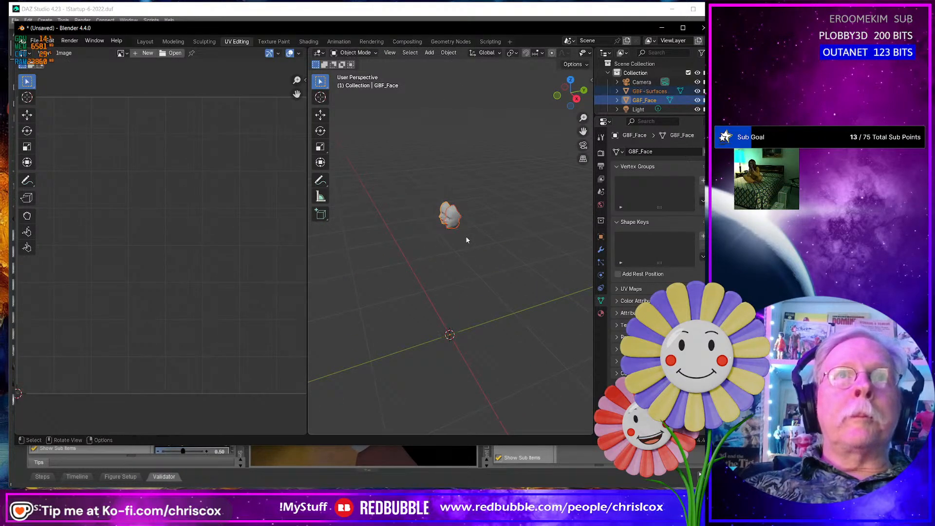
pyautogui.press('Tab')
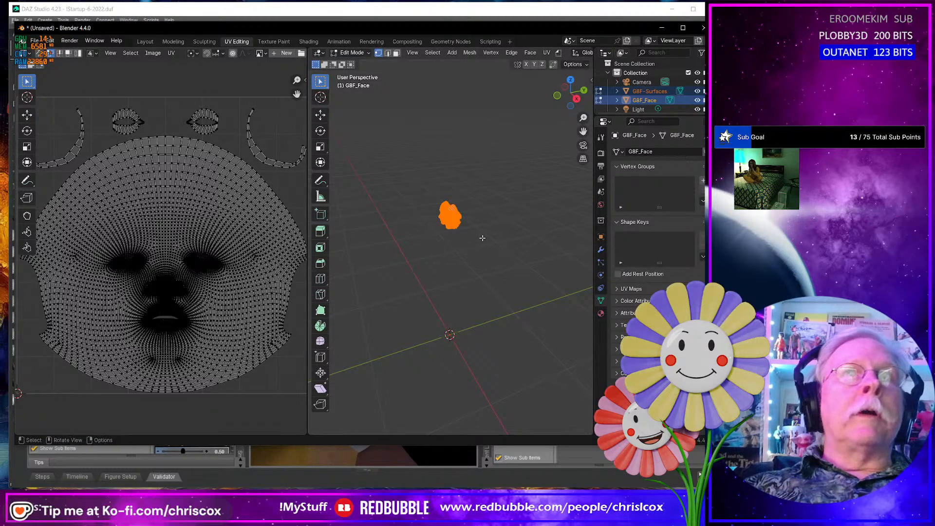
pyautogui.scroll(10, 459, 236)
pyautogui.moveTo(459, 236); pyautogui.dragTo(480, 224, button='middle')
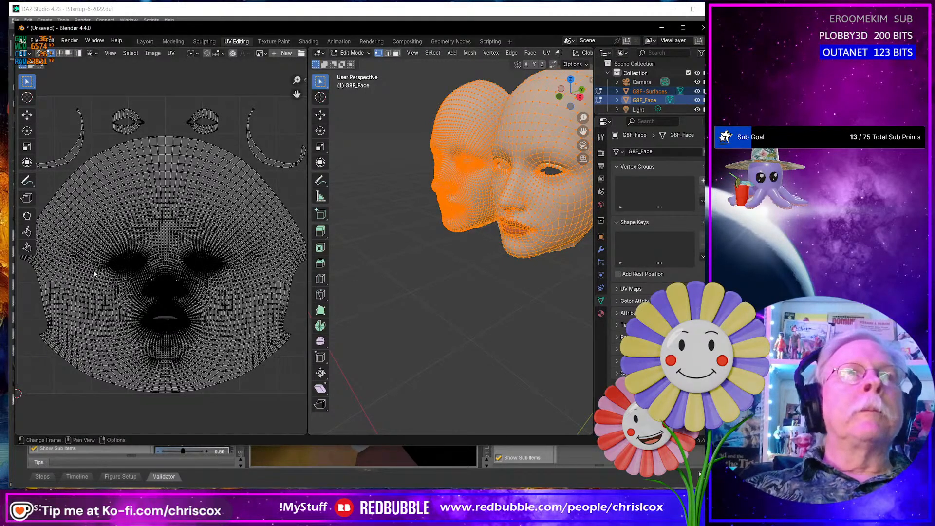
# - Export both face meshes as G8F Faces.obj to D:\Projects\Makeup\WIP using the Daz preset with Vertex Groups enabled
pyautogui.press('Tab')
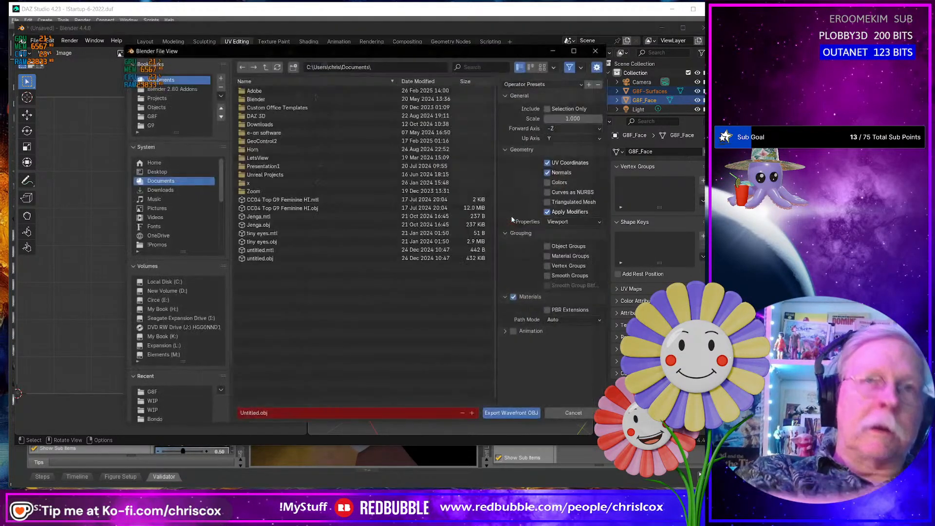
pyautogui.click(152, 402)
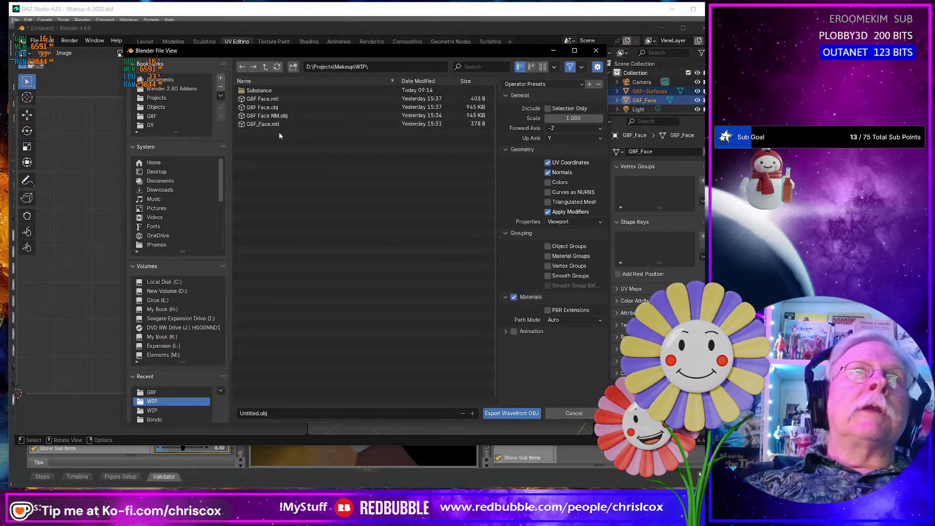
pyautogui.click(262, 107)
pyautogui.click(274, 415)
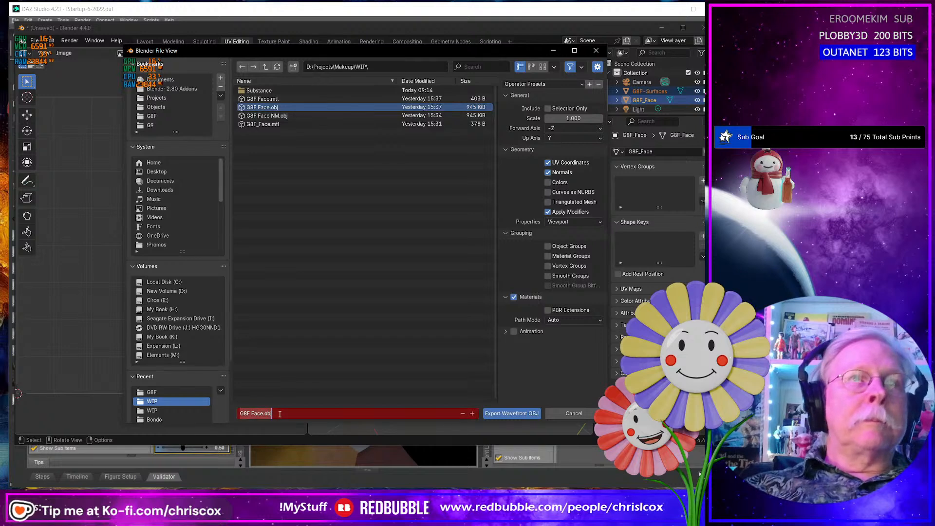
pyautogui.click(280, 414)
pyautogui.press('Left')
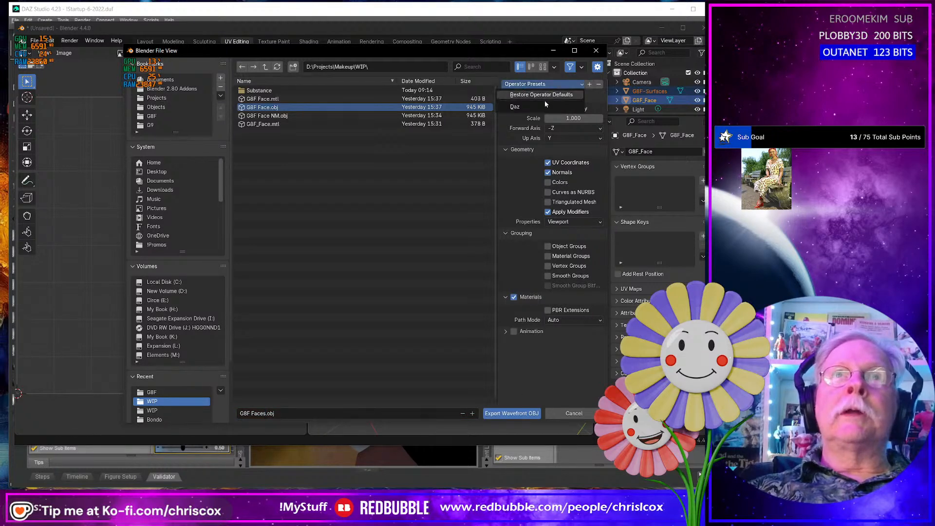
pyautogui.click(547, 108)
pyautogui.click(548, 266)
pyautogui.click(512, 413)
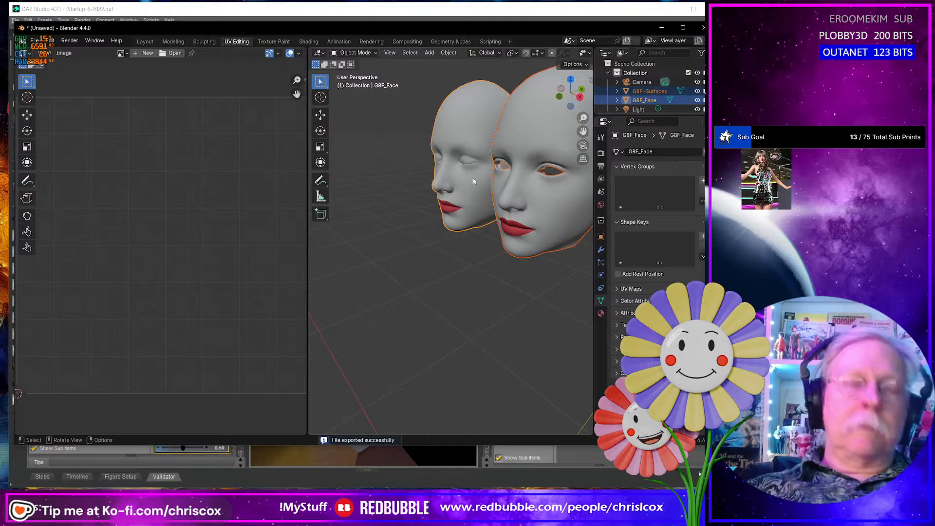
# - Export both face meshes without materials as G8F Faces NM.obj to D:\Projects\Makeup\WIP
pyautogui.hotkey('ctrl', 'shift', 'e')
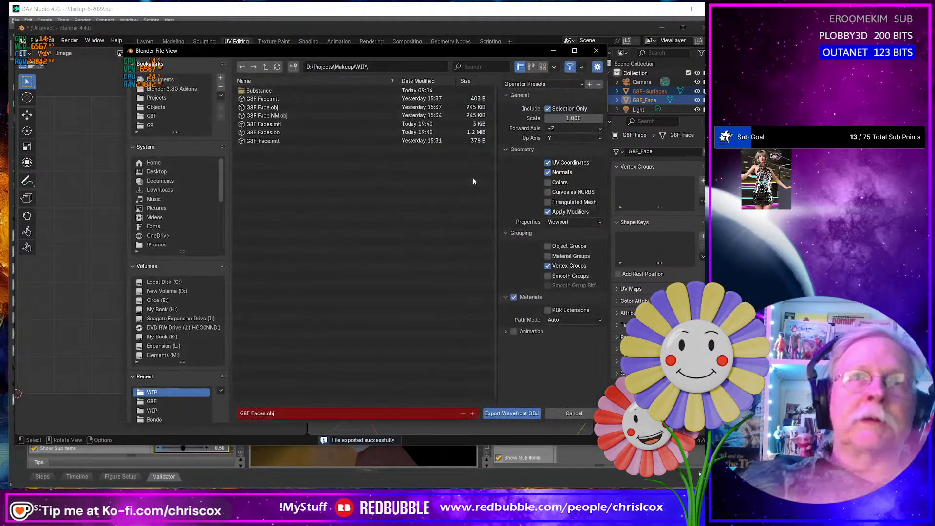
pyautogui.click(514, 298)
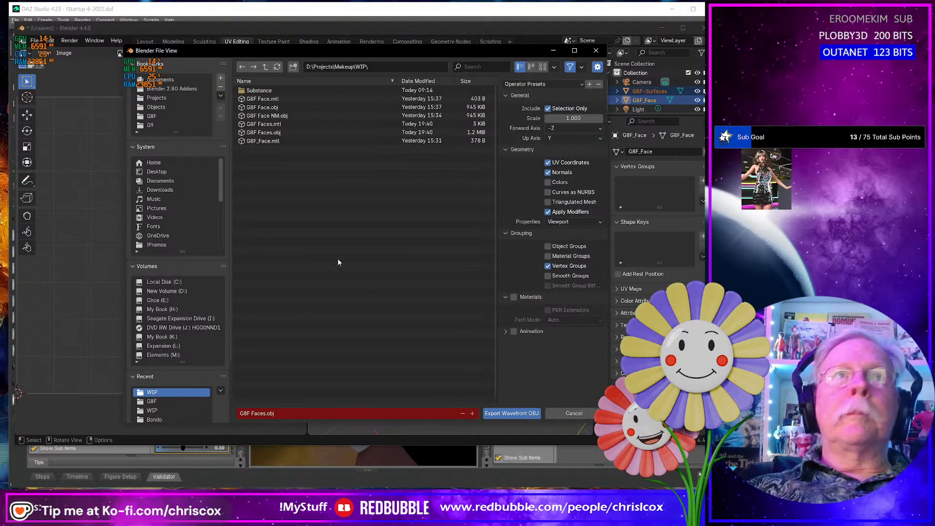
pyautogui.click(267, 116)
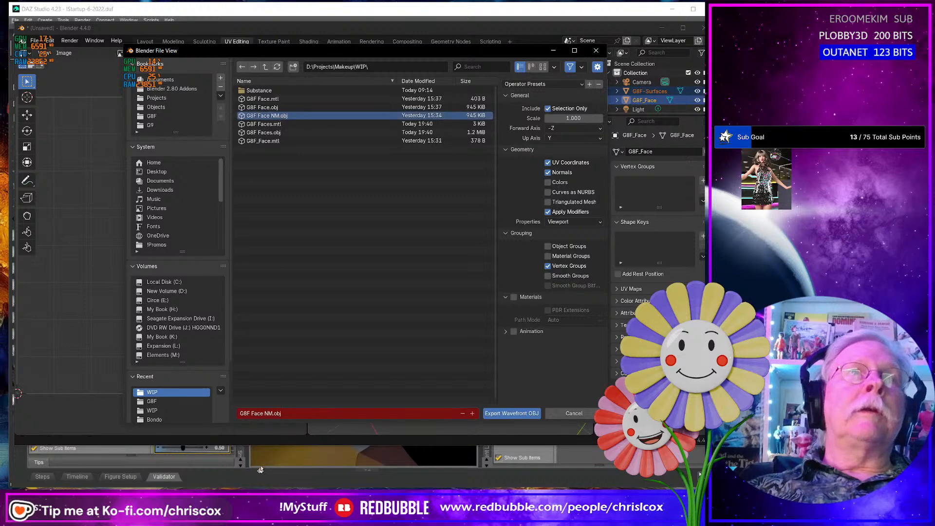
pyautogui.click(262, 413)
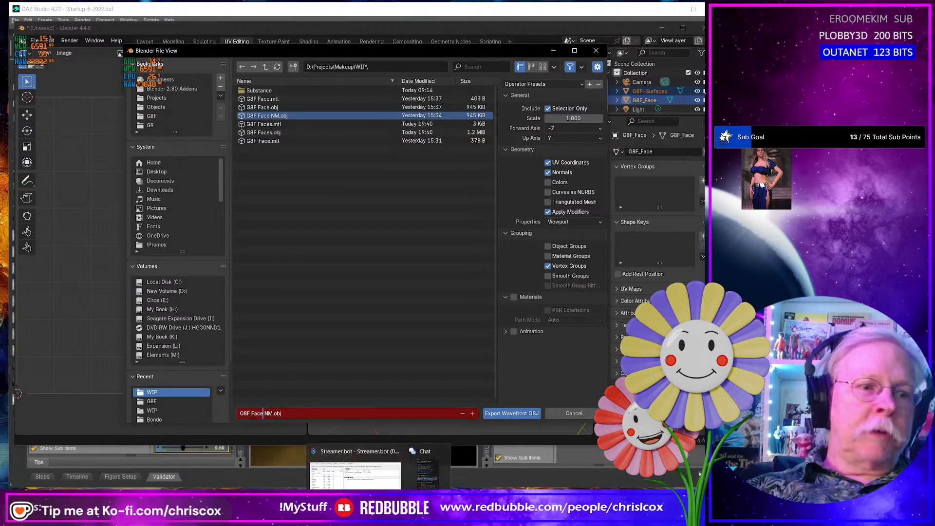
pyautogui.write('s')
pyautogui.click(515, 414)
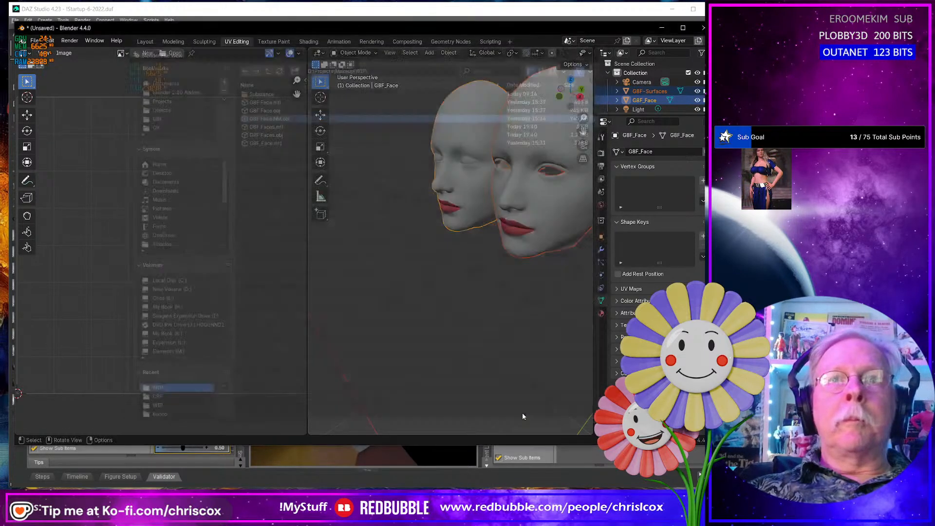
pyautogui.click(522, 413)
# - Move the G8F-Surfaces mesh along the global X axis well clear of the G8F_Face mesh, and select both faces
pyautogui.moveTo(369, 329); pyautogui.dragTo(480, 248, button='middle')
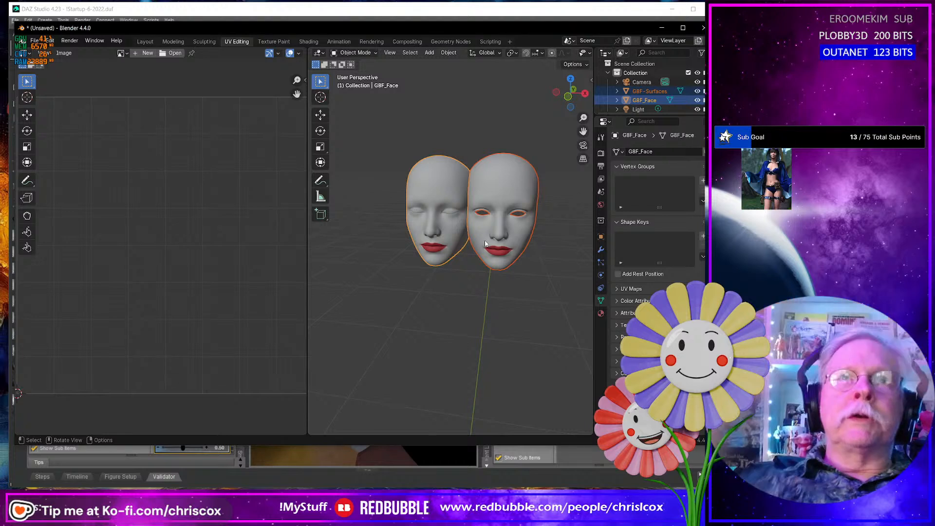
pyautogui.click(522, 239)
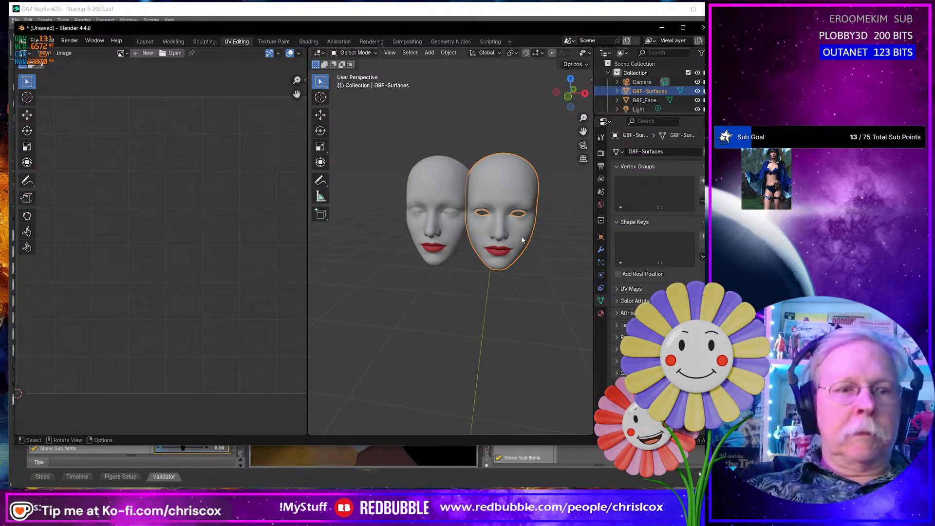
pyautogui.press('g')
pyautogui.press('x')
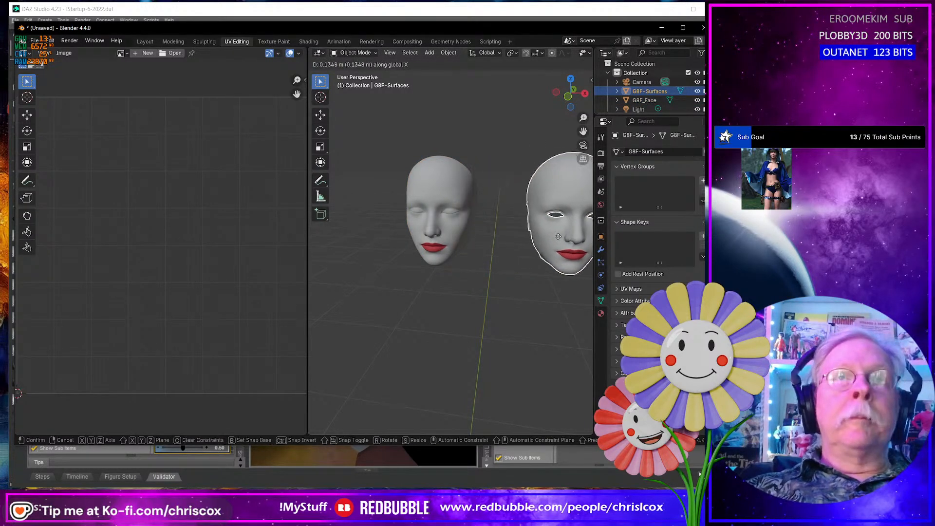
pyautogui.click(360, 232)
pyautogui.keyDown('shift'); pyautogui.click(444, 210); pyautogui.keyUp('shift')
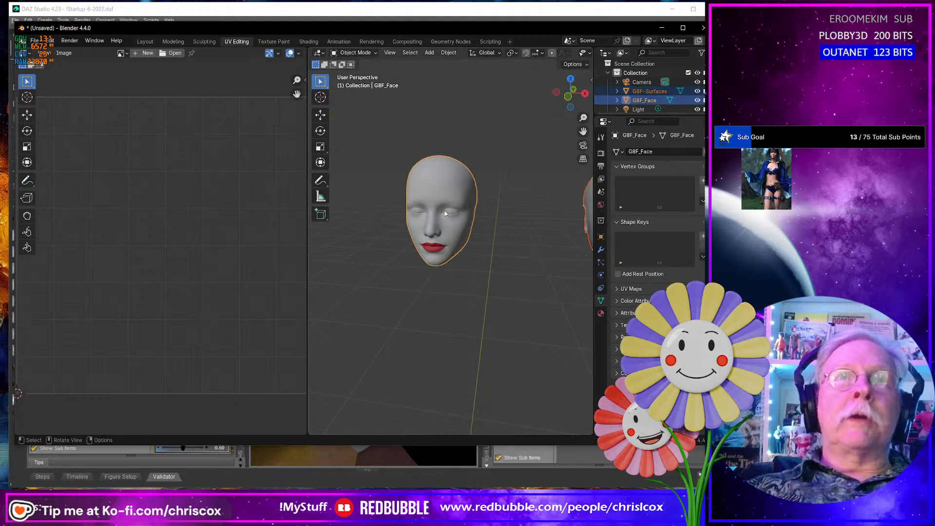
# - Re-export both repositioned faces over G8F Faces NM.obj without materials and over G8F Faces.obj with Materials enabled
pyautogui.hotkey('ctrl', 'shift', 'e')
pyautogui.press('Return')
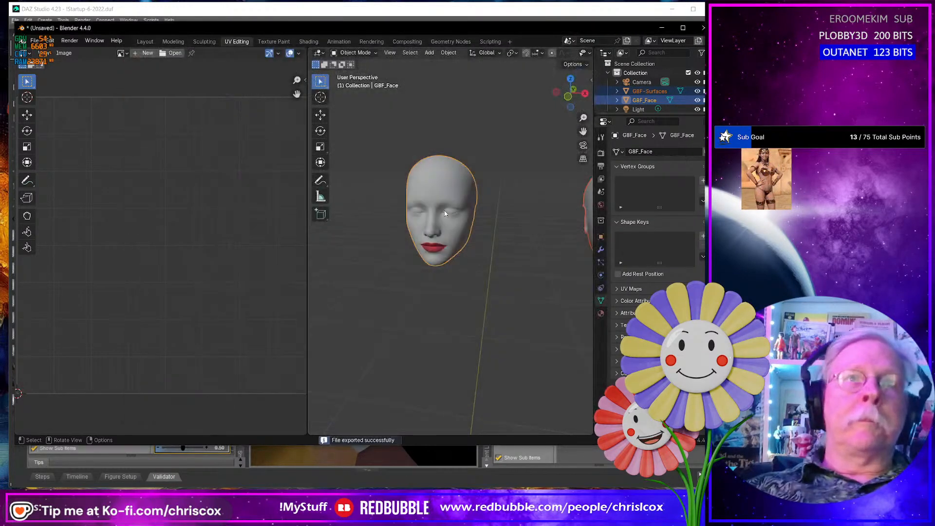
pyautogui.hotkey('ctrl', 'shift', 'e')
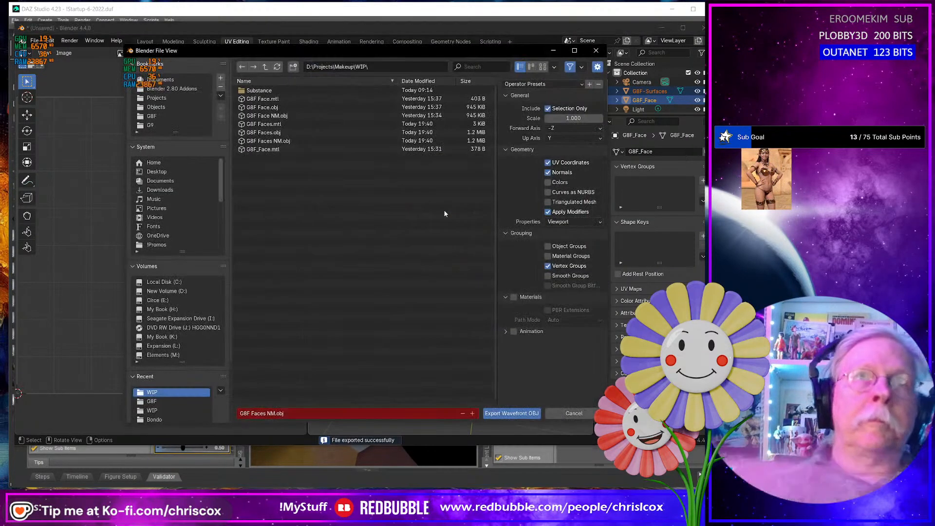
pyautogui.click(512, 298)
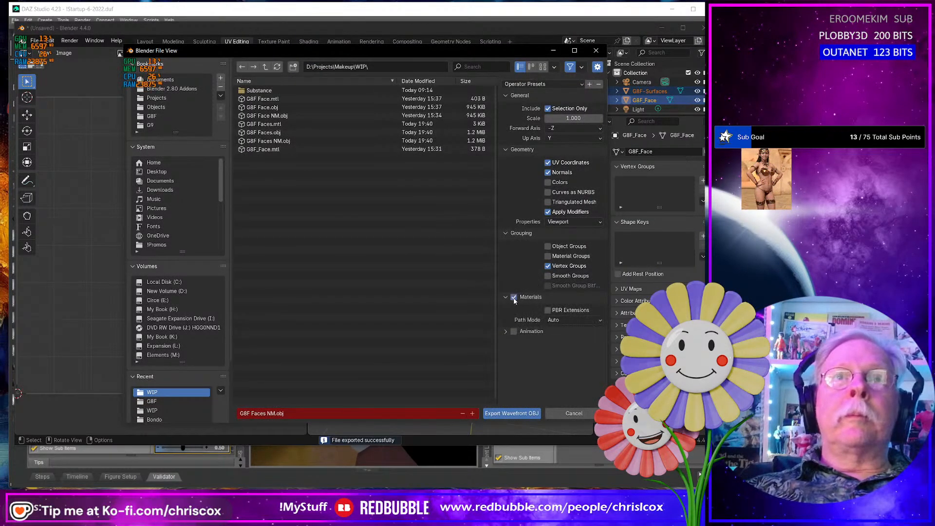
pyautogui.doubleClick(278, 135)
# - Switch to Substance 3D Painter and replace the makeup project's mesh with G8F Faces NM.obj from the WIP folder, preserving stroke positions
pyautogui.hotkey('alt', 'Tab')
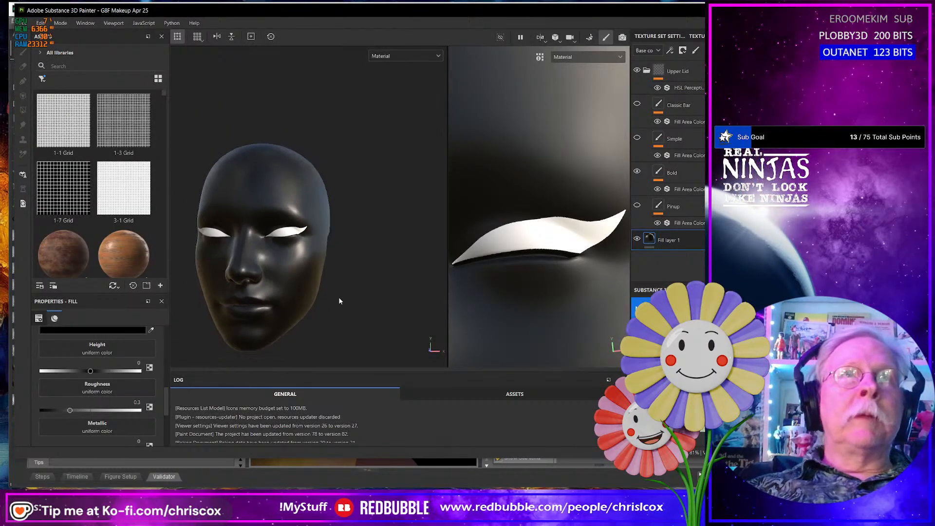
pyautogui.scroll(-2, 340, 298)
pyautogui.moveTo(337, 294)
pyautogui.keyDown('alt'); pyautogui.mouseDown()
pyautogui.moveTo(363, 294)
pyautogui.moveTo(346, 293)
pyautogui.mouseUp(); pyautogui.keyUp('alt')
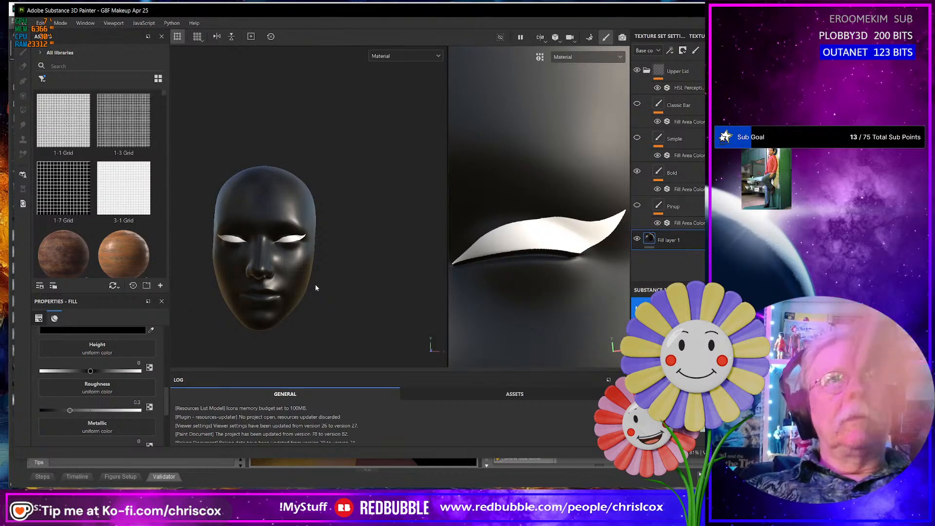
pyautogui.moveTo(315, 287)
pyautogui.keyDown('alt'); pyautogui.mouseDown()
pyautogui.moveTo(292, 283)
pyautogui.moveTo(315, 281)
pyautogui.mouseUp(); pyautogui.keyUp('alt')
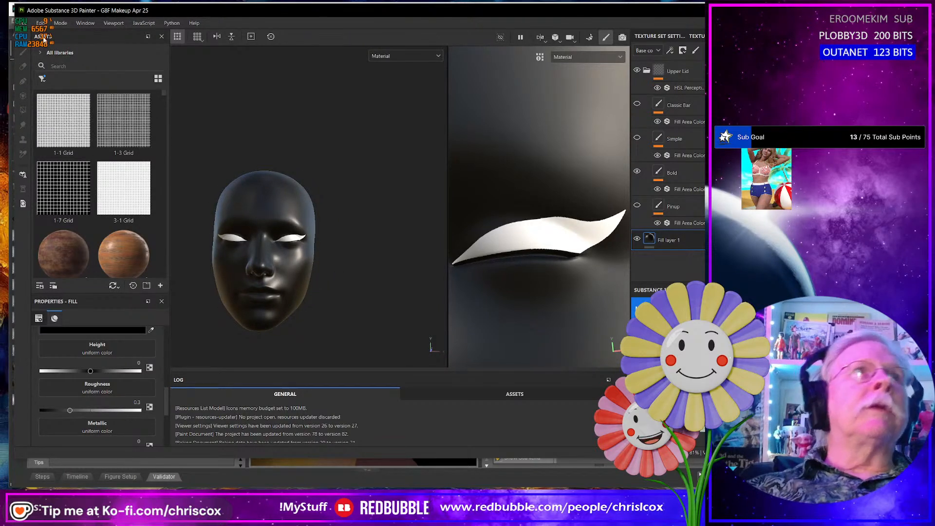
pyautogui.click(61, 23)
pyautogui.moveTo(44, 22)
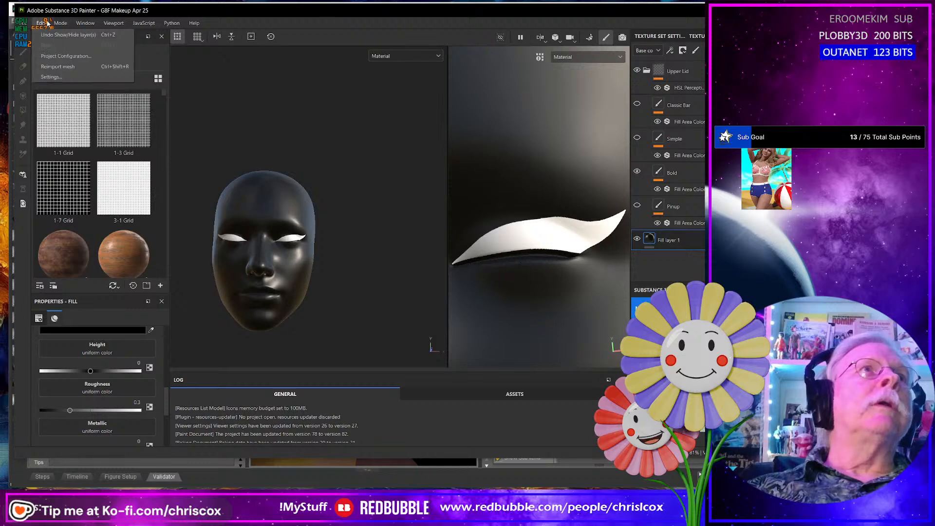
pyautogui.click(66, 56)
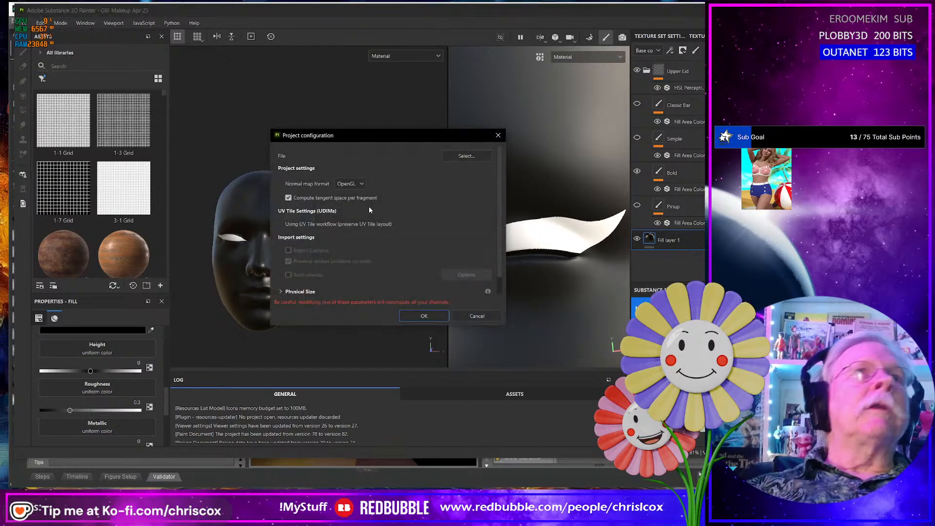
pyautogui.click(467, 156)
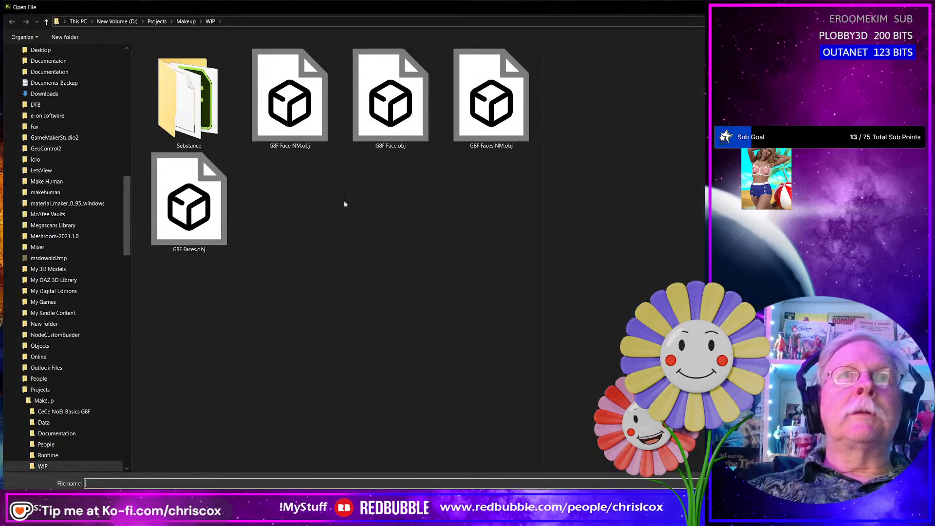
pyautogui.click(487, 127)
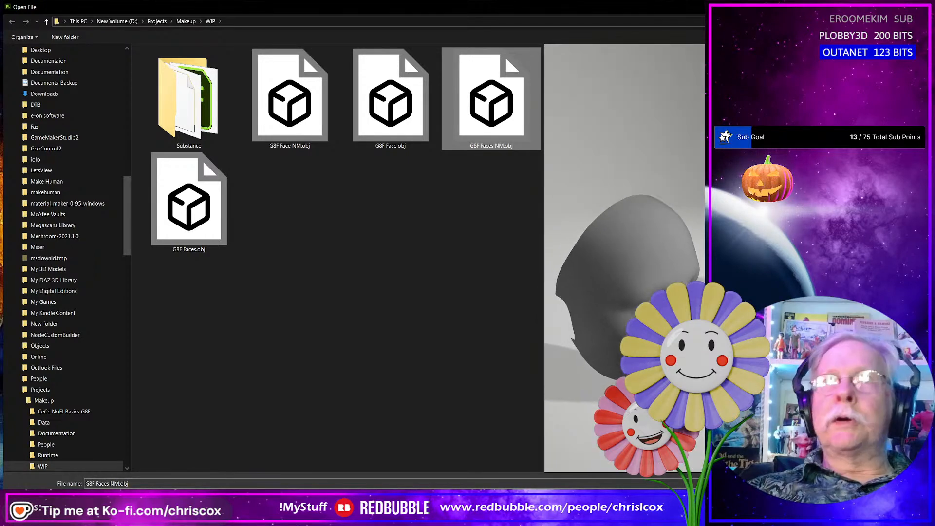
pyautogui.click(851, 500)
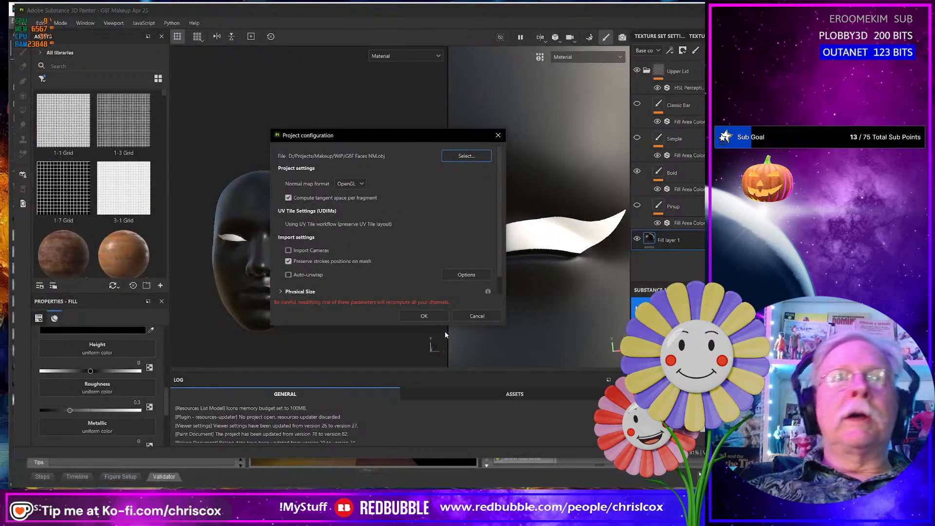
pyautogui.click(424, 316)
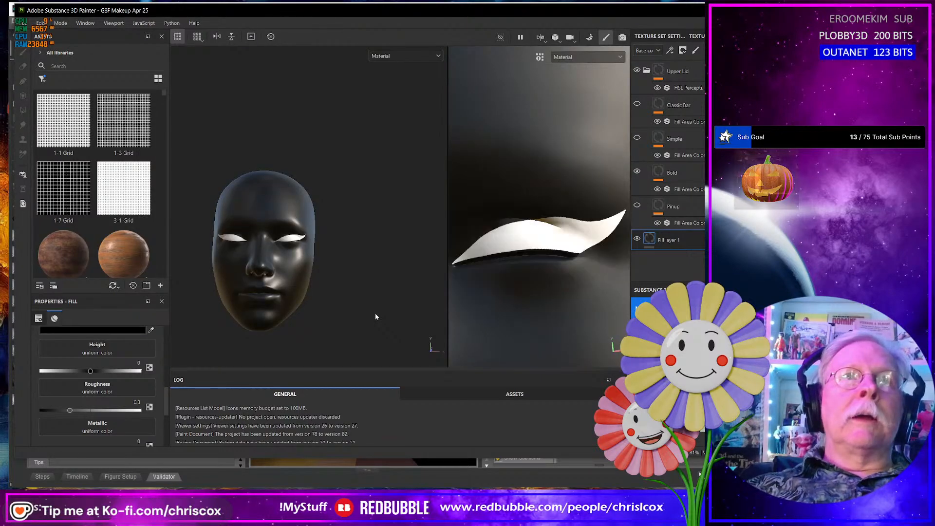
# - Examine the upper-lid eyeliner on both face meshes from several angles and distances
pyautogui.keyDown('alt'); pyautogui.moveTo(397, 307); pyautogui.dragTo(209, 304, button='middle'); pyautogui.keyUp('alt')
pyautogui.keyDown('alt'); pyautogui.moveTo(244, 293); pyautogui.dragTo(204, 296); pyautogui.keyUp('alt')
pyautogui.scroll(2, 265, 271)
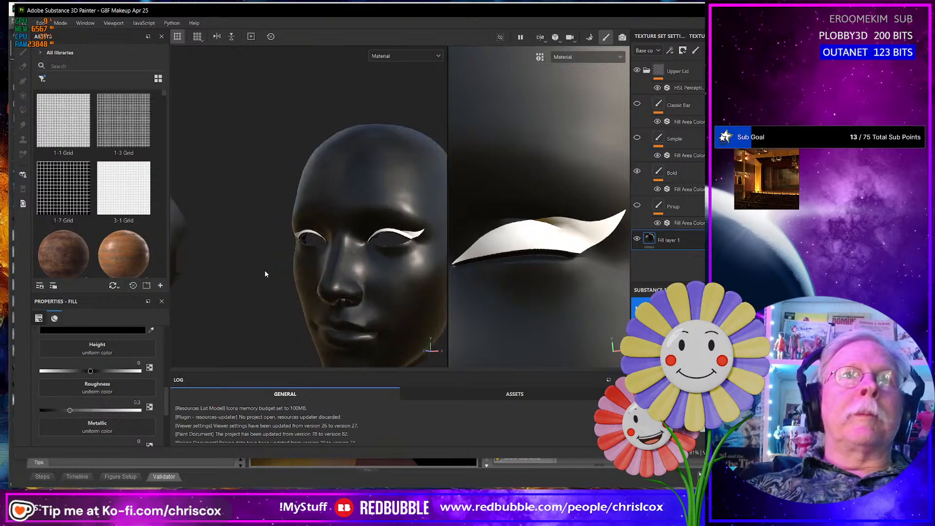
pyautogui.keyDown('alt'); pyautogui.moveTo(319, 274); pyautogui.dragTo(280, 284, button='middle'); pyautogui.keyUp('alt')
pyautogui.keyDown('alt'); pyautogui.moveTo(339, 279); pyautogui.dragTo(291, 269); pyautogui.keyUp('alt')
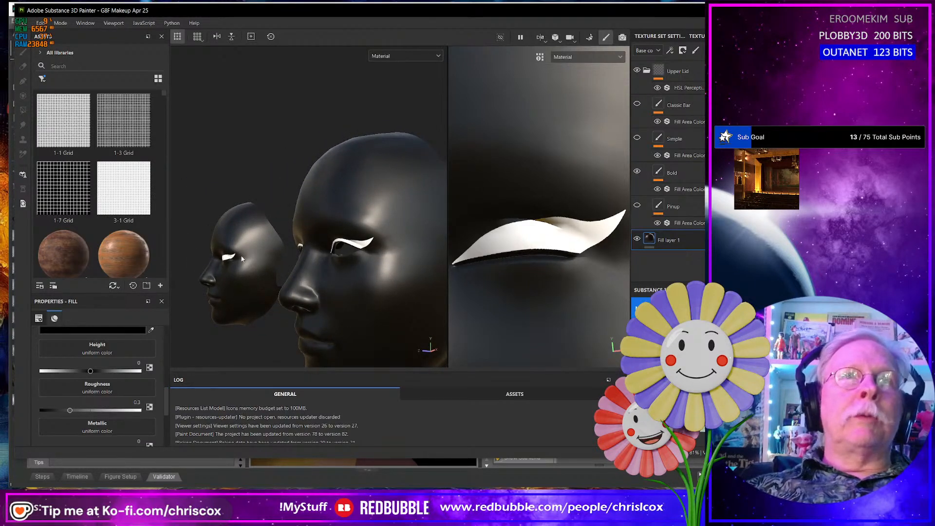
pyautogui.keyDown('alt'); pyautogui.moveTo(370, 257); pyautogui.dragTo(436, 254); pyautogui.keyUp('alt')
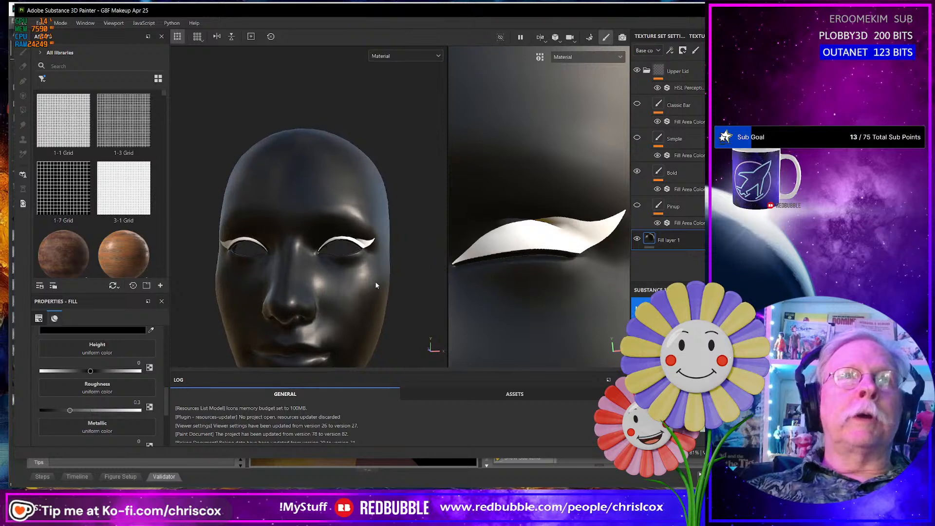
pyautogui.scroll(2, 374, 283)
pyautogui.scroll(-5, 374, 284)
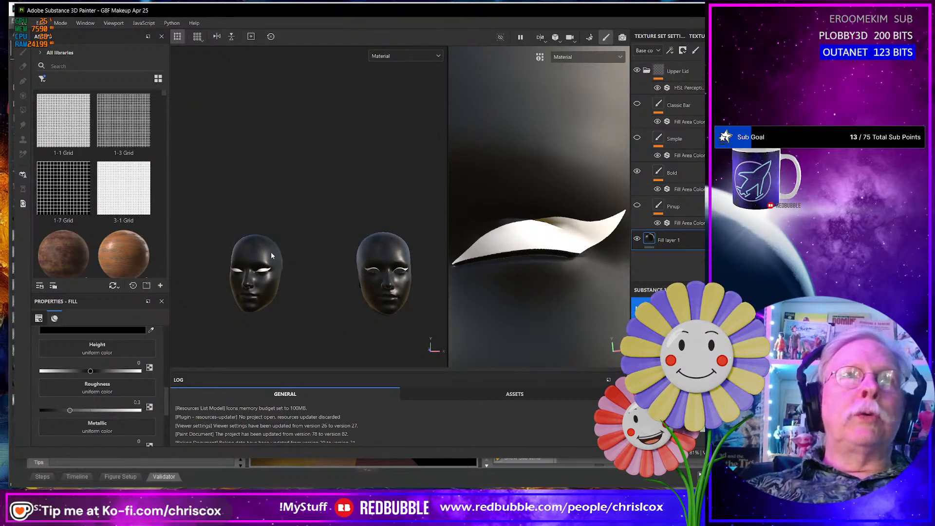
pyautogui.keyDown('alt'); pyautogui.moveTo(271, 255); pyautogui.dragTo(284, 258); pyautogui.keyUp('alt')
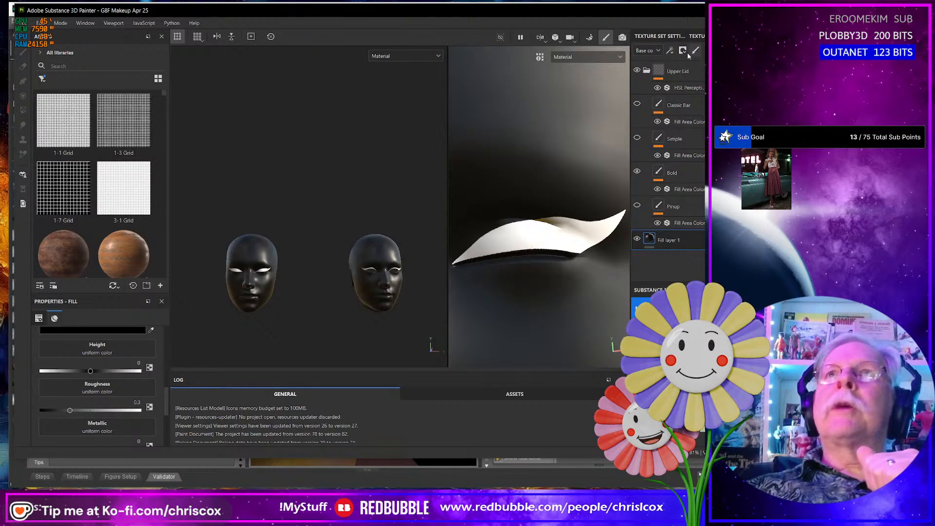
# - Collapse the Upper Lid folder and add an empty paint layer above Fill layer 1
pyautogui.click(646, 72)
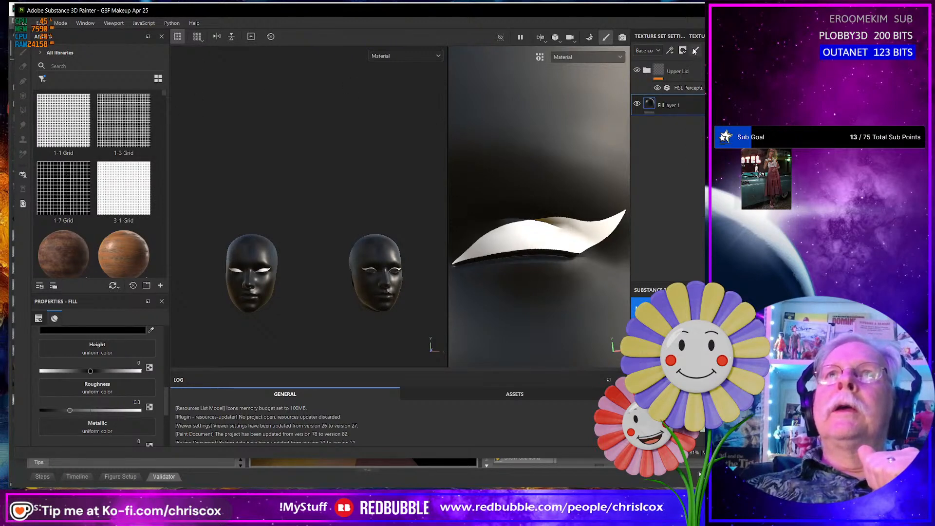
pyautogui.click(696, 51)
pyautogui.scroll(5, 274, 271)
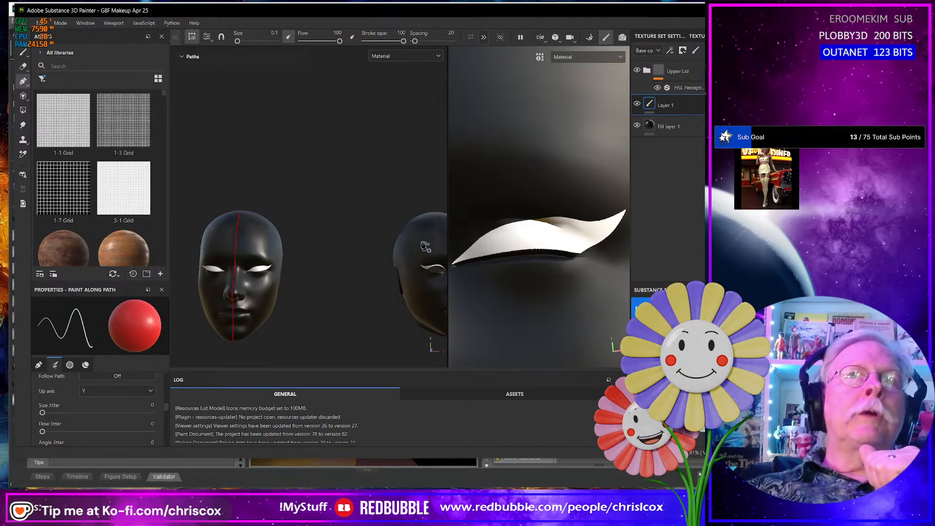
pyautogui.keyDown('alt'); pyautogui.moveTo(425, 247); pyautogui.dragTo(247, 261); pyautogui.keyUp('alt')
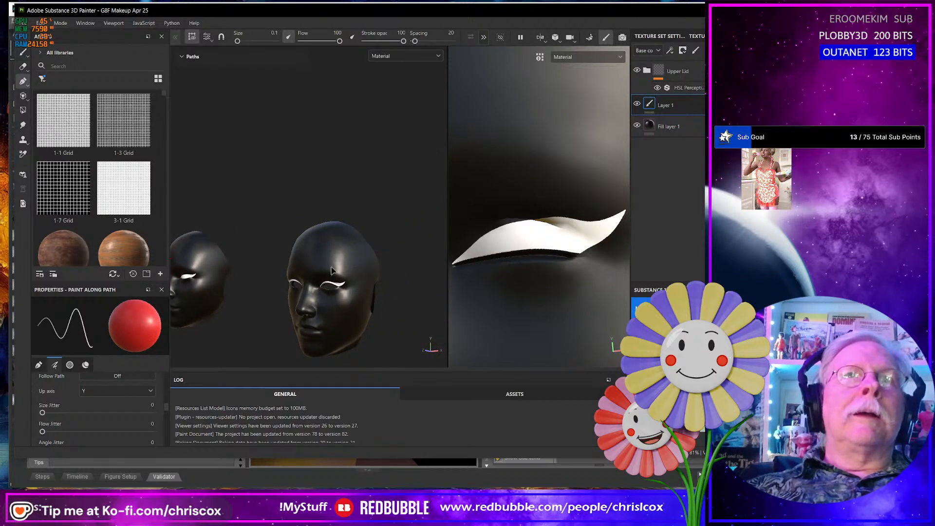
pyautogui.keyDown('alt'); pyautogui.moveTo(289, 294); pyautogui.dragTo(280, 260); pyautogui.keyUp('alt')
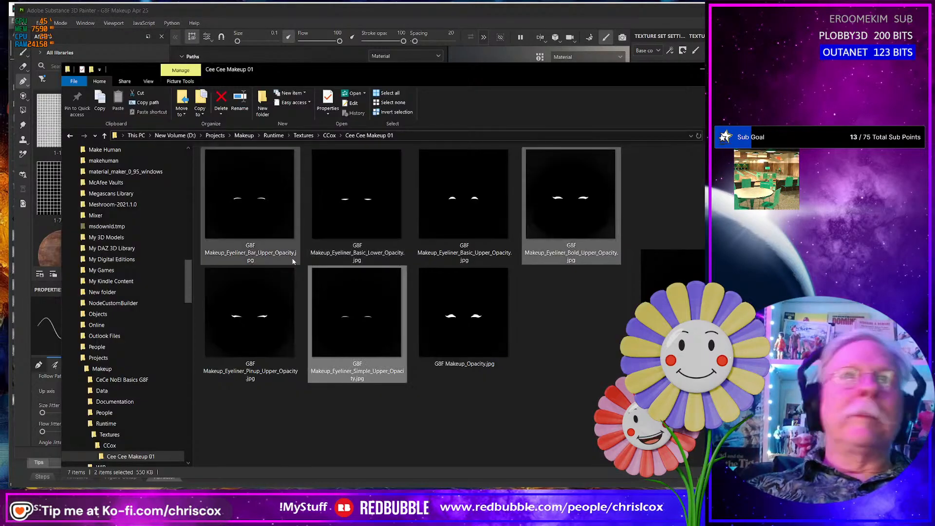
pyautogui.click(248, 247)
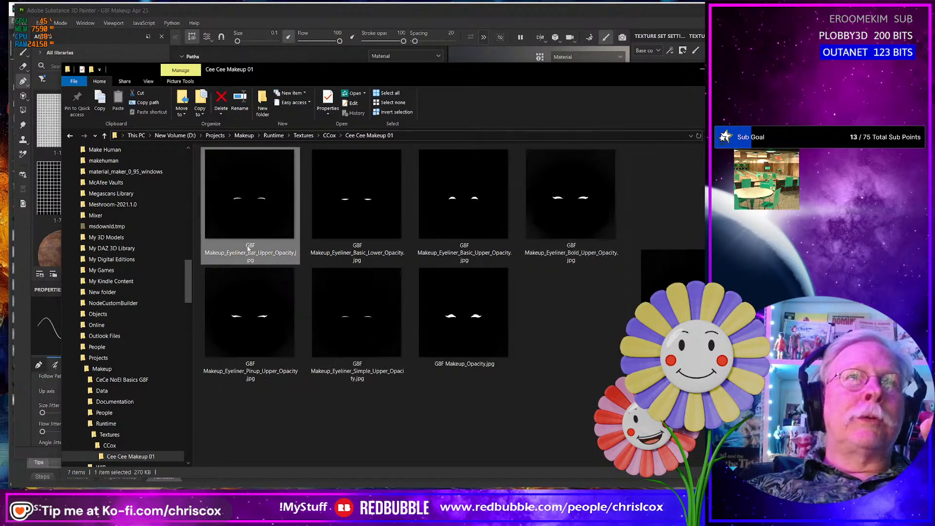
pyautogui.click(248, 247)
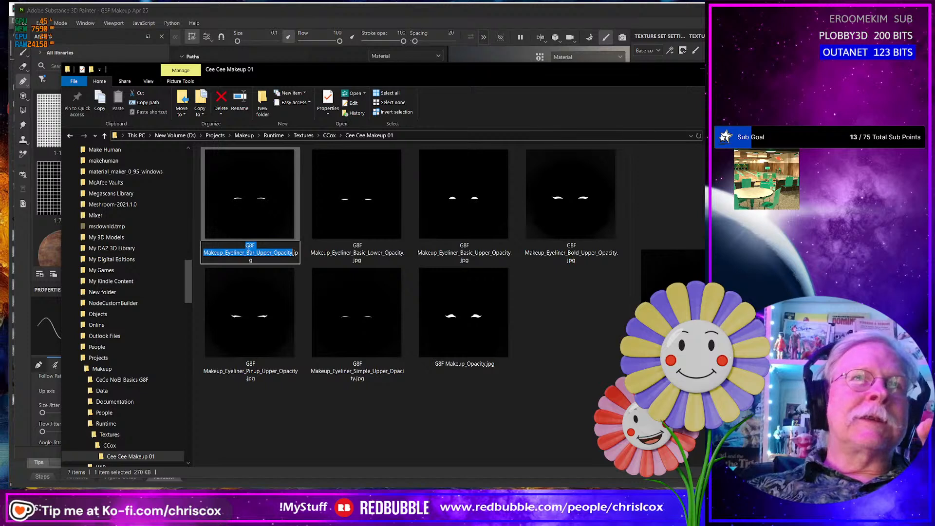
pyautogui.click(247, 246)
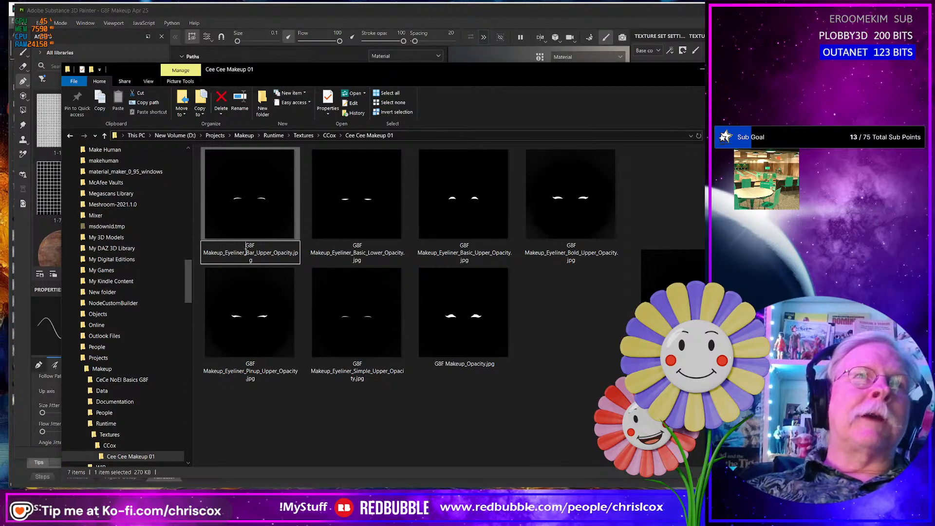
pyautogui.moveTo(246, 247); pyautogui.dragTo(246, 253)
pyautogui.hotkey('ctrl', 'c')
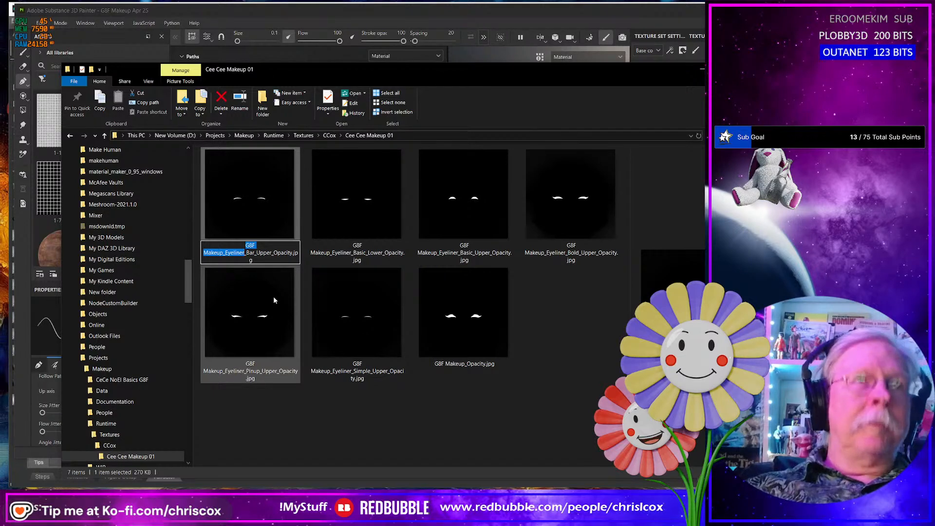
pyautogui.press('Escape')
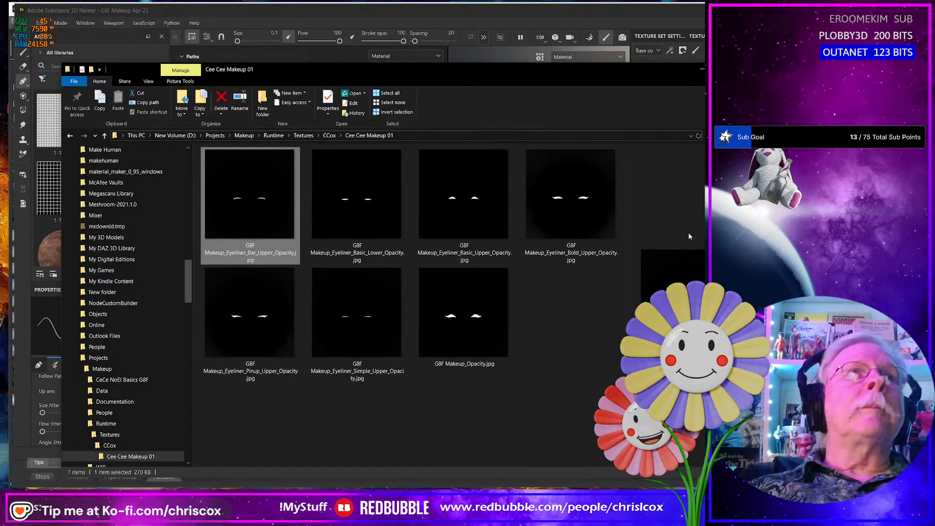
# - Switch to Substance 3D Painter and save the project in the Substance folder under the new name G8F Makeup_Eyeliner
pyautogui.click(435, 22)
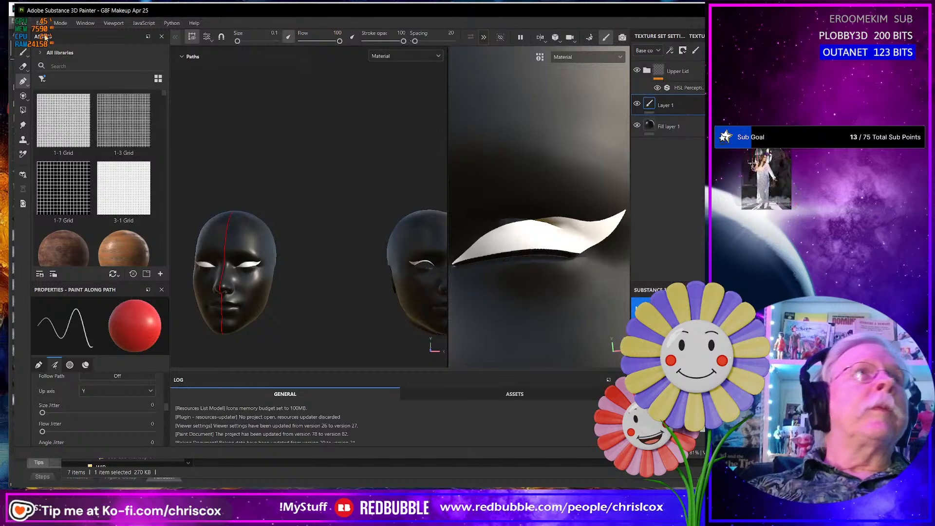
pyautogui.click(26, 24)
pyautogui.click(49, 111)
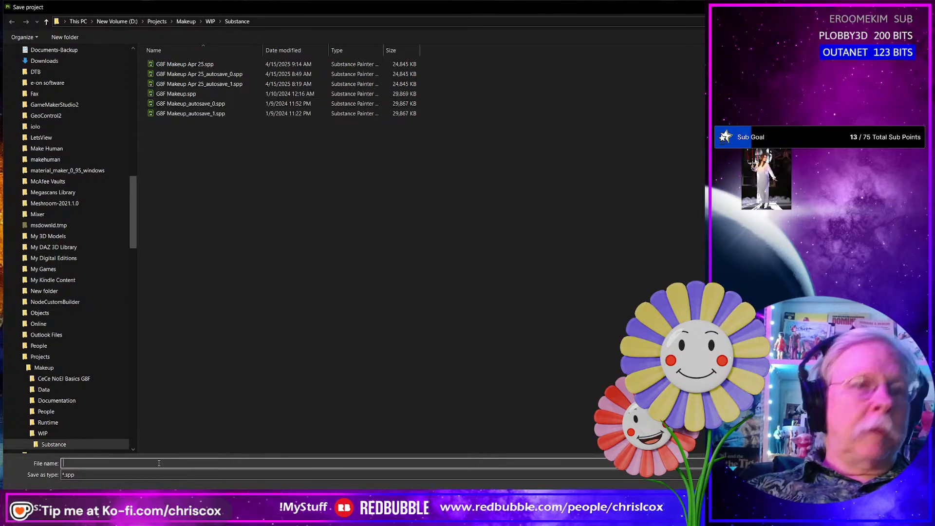
pyautogui.hotkey('ctrl', 'v')
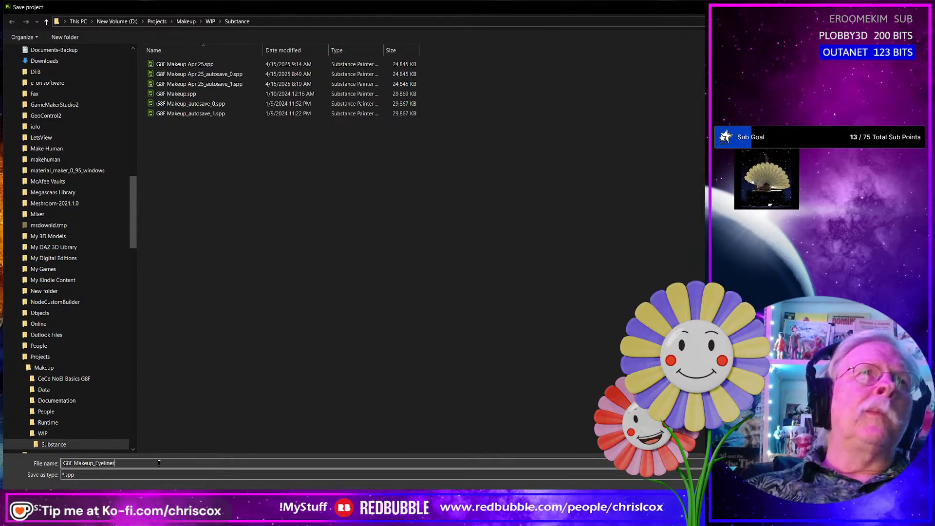
pyautogui.press('Return')
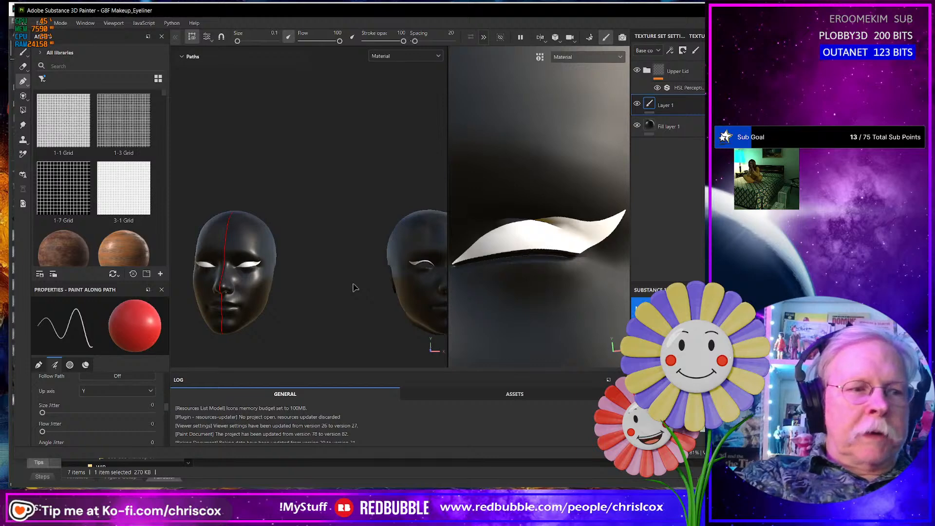
# - Export the project's base color textures as 4096 8-bit JPEGs with 16-pixel padding and open the output folder
pyautogui.hotkey('ctrl', 'shift', 'e')
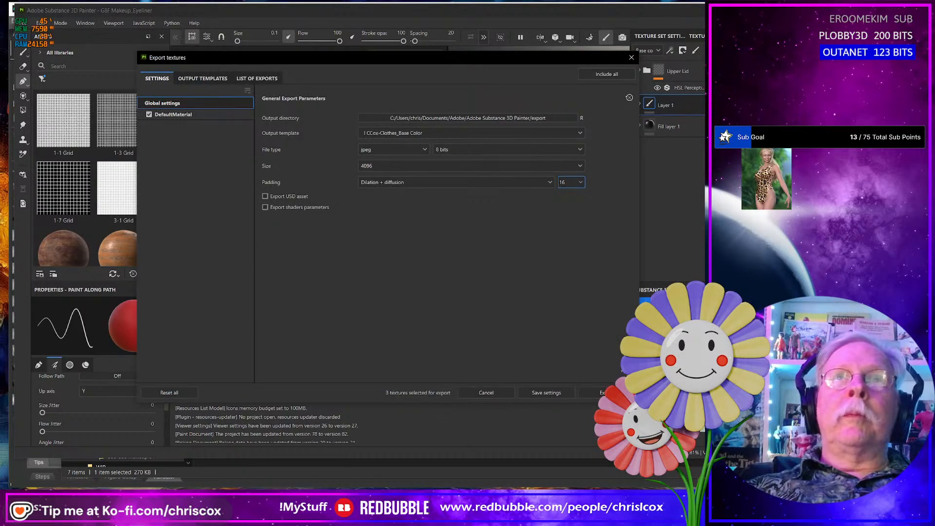
pyautogui.click(600, 393)
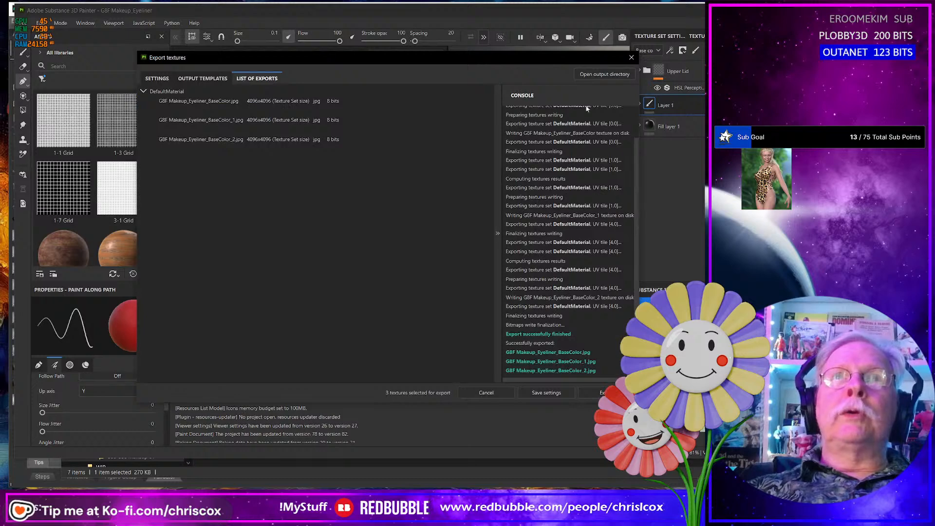
pyautogui.click(593, 75)
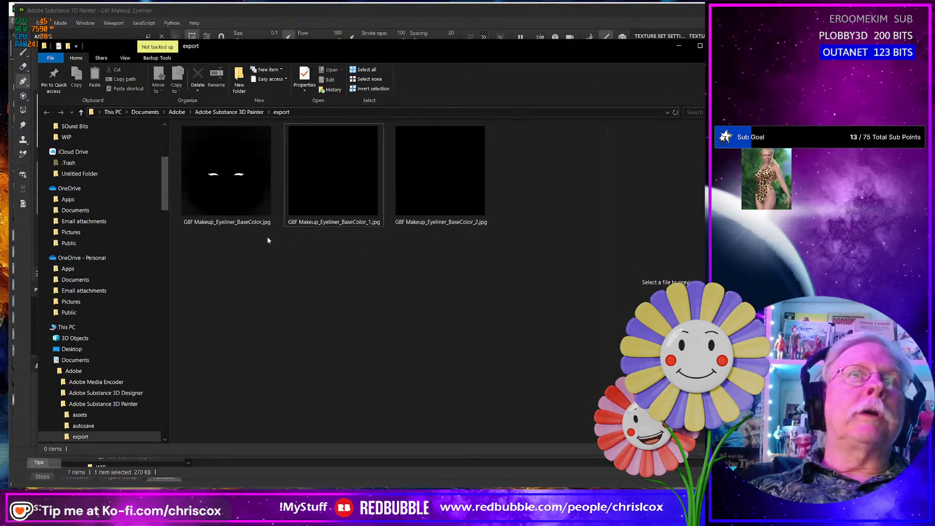
# - Check the three exported eyeliner base color images, delete them all, and close the texture export window in Substance 3D Painter
pyautogui.click(349, 225)
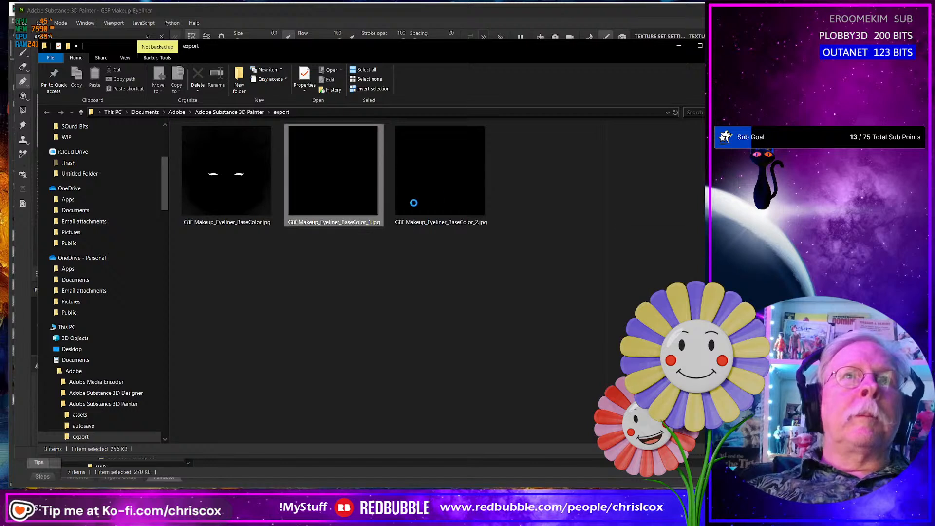
pyautogui.click(453, 191)
pyautogui.click(249, 190)
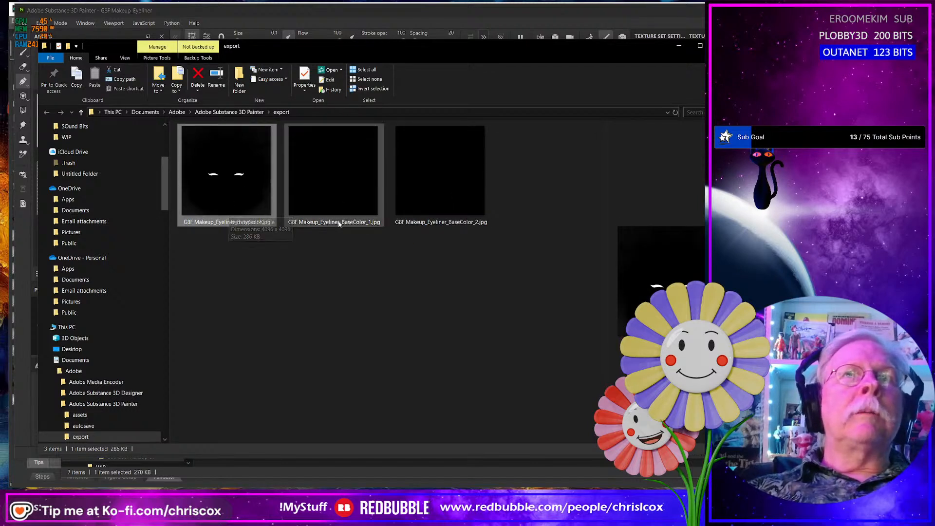
pyautogui.moveTo(339, 223)
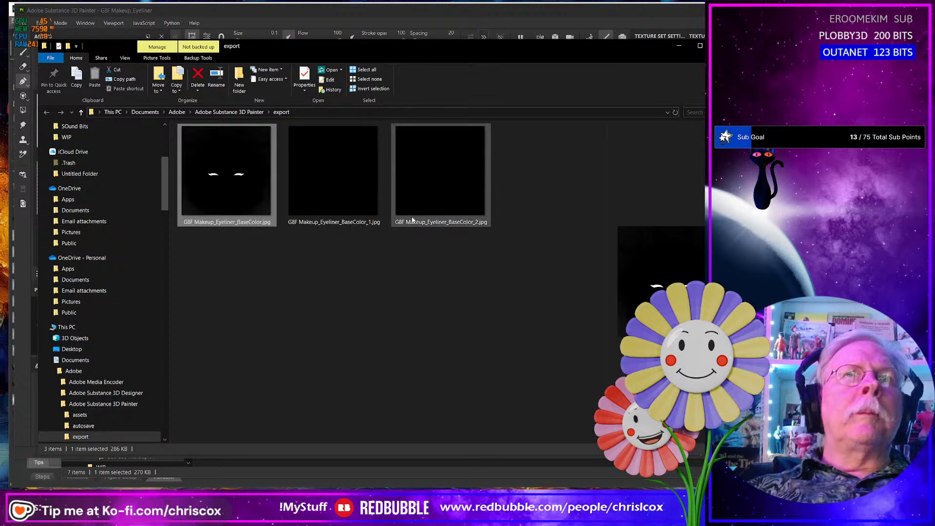
pyautogui.moveTo(412, 220)
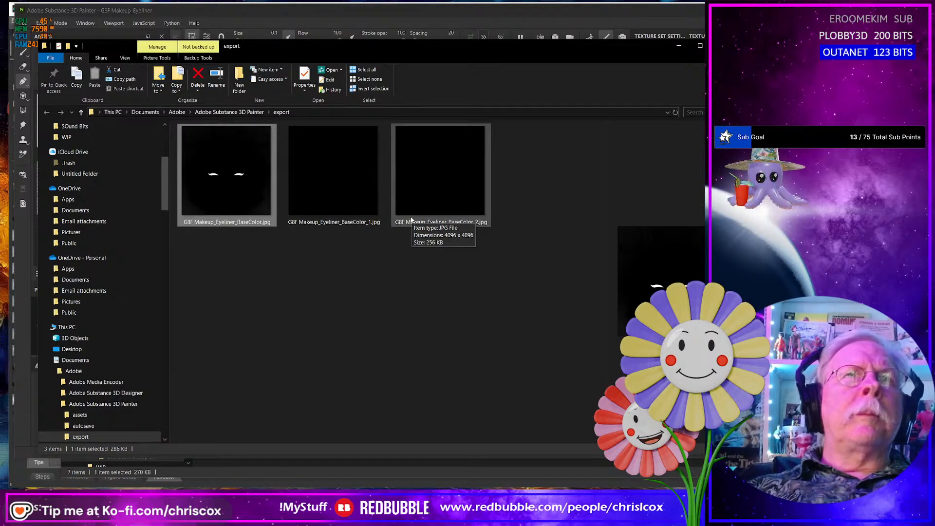
pyautogui.keyDown('shift'); pyautogui.click(441, 211); pyautogui.keyUp('shift')
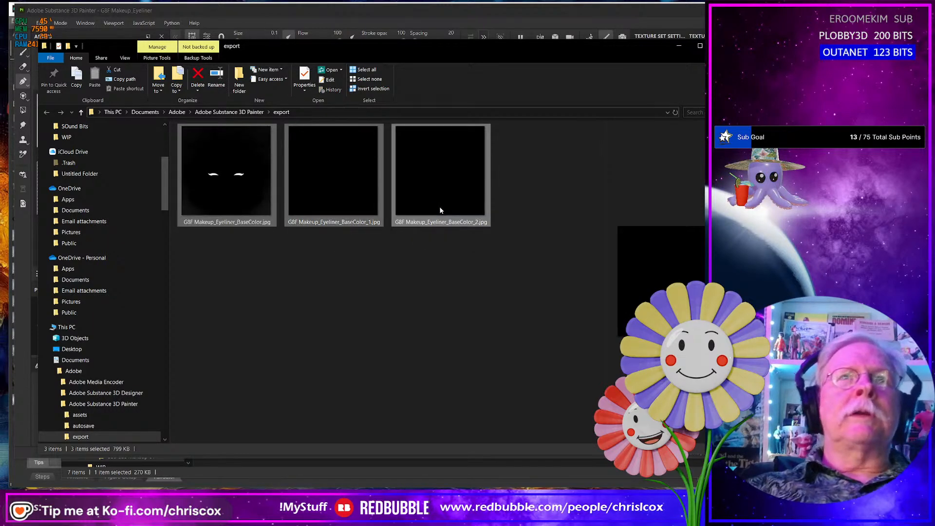
pyautogui.press('Delete')
pyautogui.hotkey('alt', 'Tab')
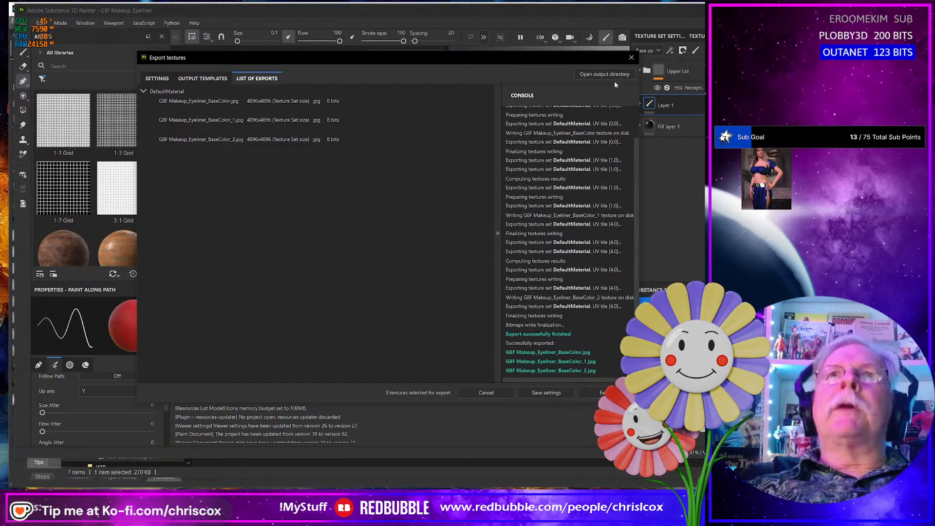
pyautogui.click(631, 59)
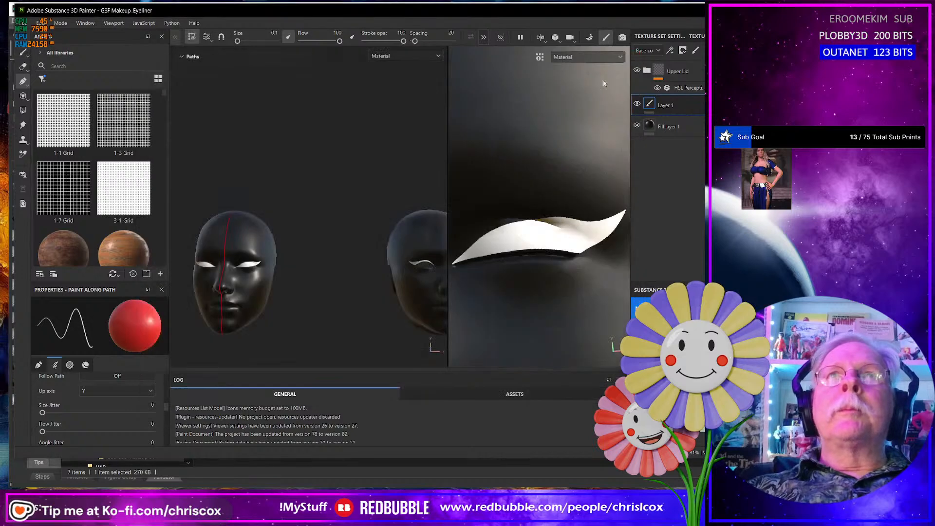
# - Switch the project to mesh map baking mode and look over both face meshes
pyautogui.click(59, 24)
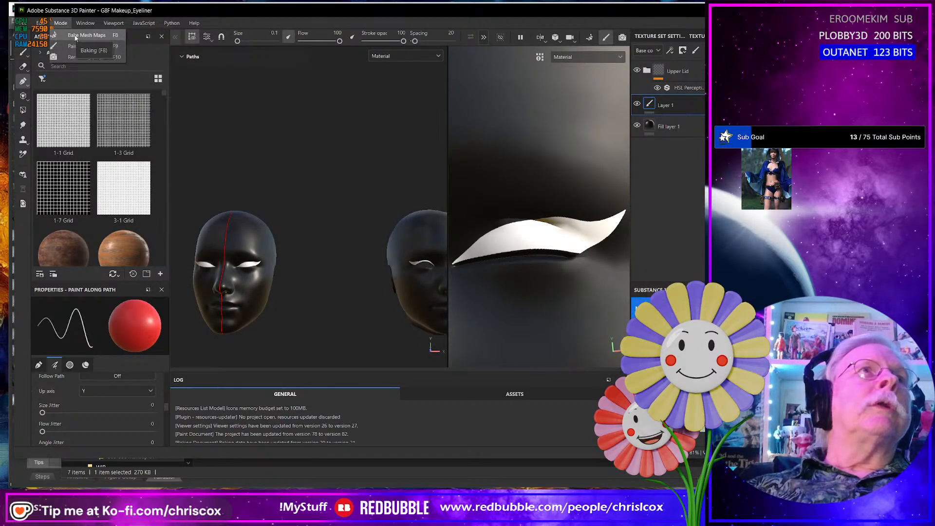
pyautogui.click(76, 36)
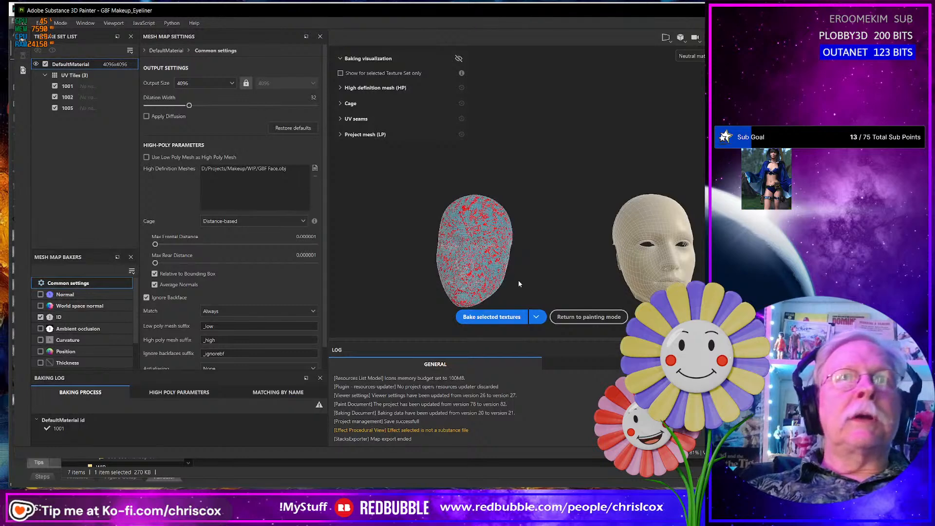
pyautogui.keyDown('alt'); pyautogui.moveTo(518, 280); pyautogui.dragTo(502, 271); pyautogui.keyUp('alt')
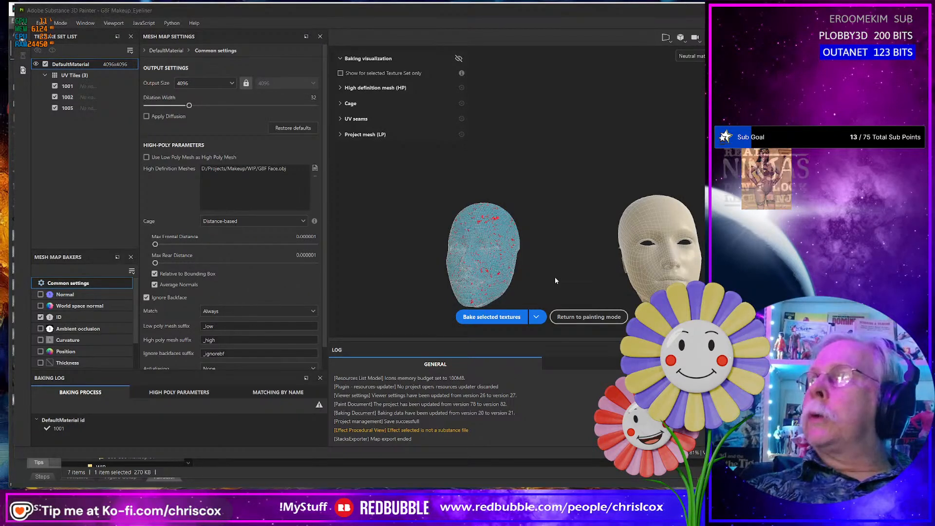
# - Switch to Blender, enter Edit Mode on both face meshes, and turn on UV sync selection with all UV tiles in view
pyautogui.hotkey('alt', 'Tab')
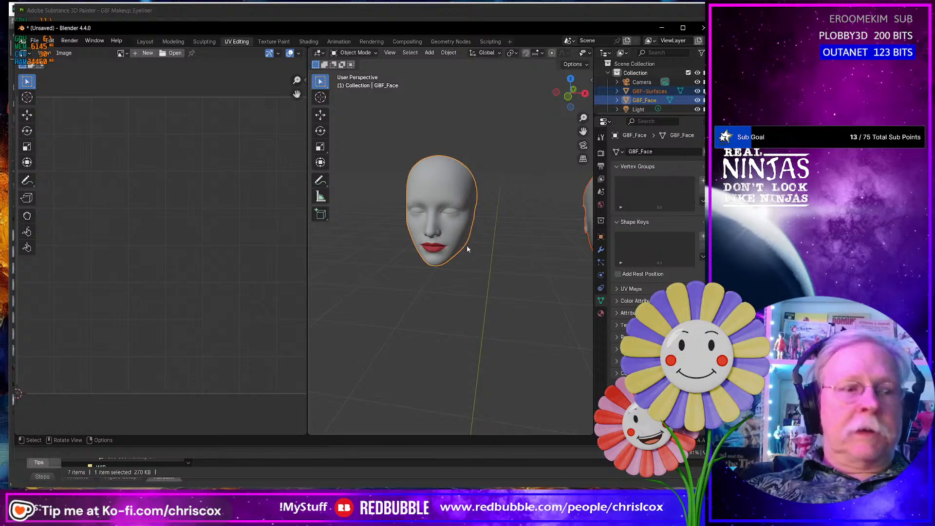
pyautogui.press('Tab')
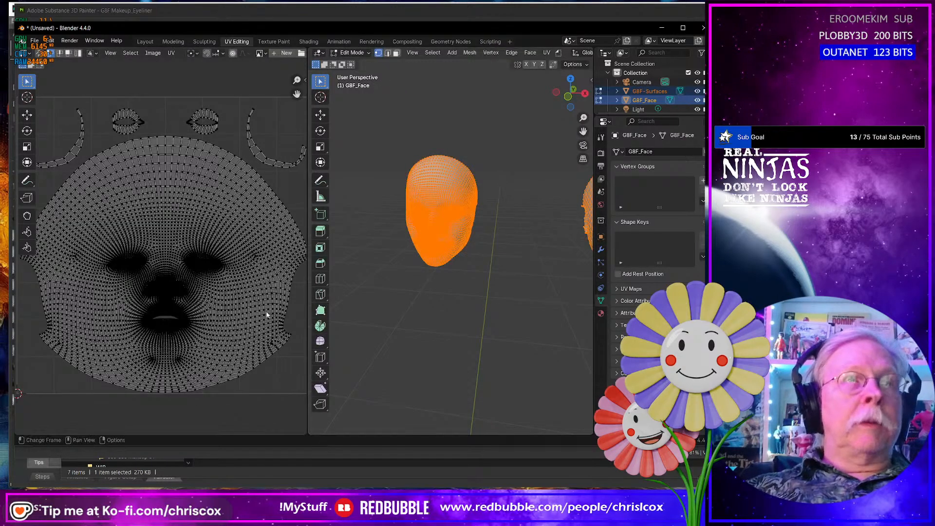
pyautogui.scroll(2, 264, 309)
pyautogui.scroll(-8, 264, 309)
pyautogui.moveTo(268, 308); pyautogui.dragTo(134, 309, button='middle')
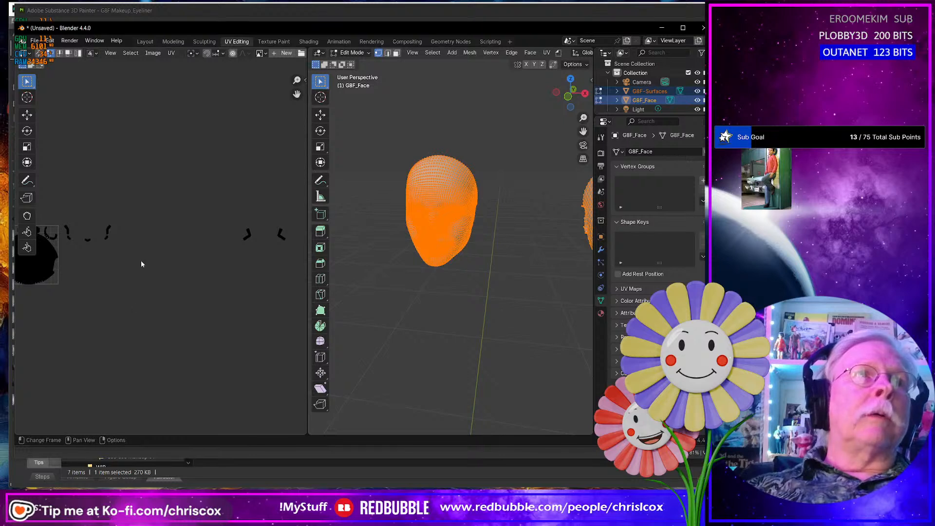
pyautogui.moveTo(63, 216); pyautogui.dragTo(297, 267)
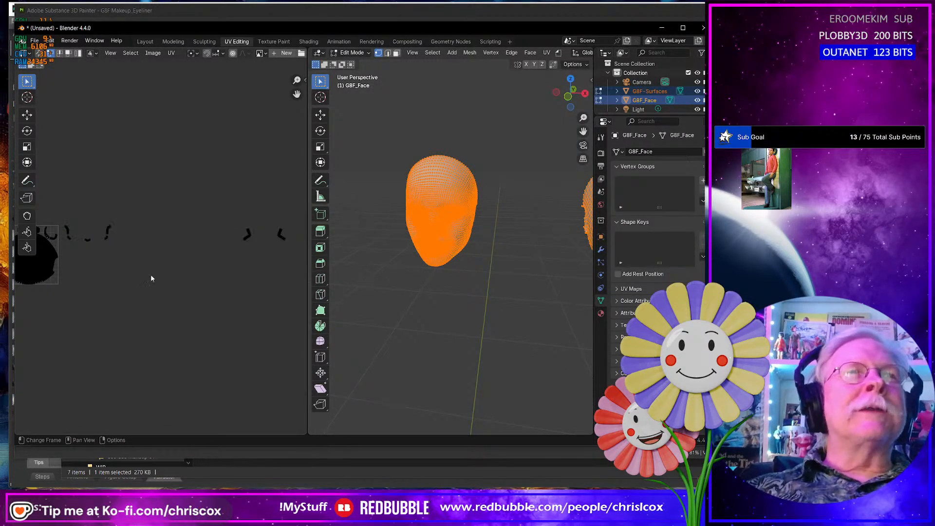
pyautogui.click(39, 53)
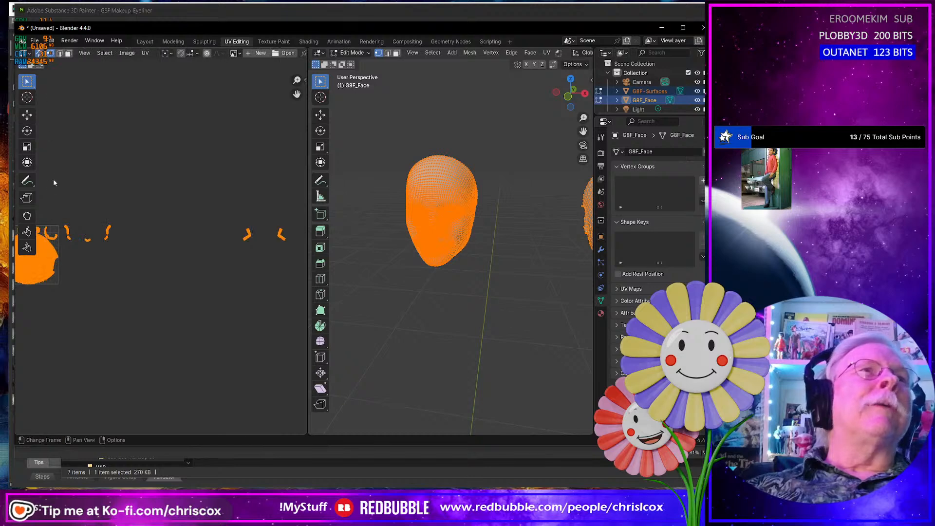
# - Select the UV islands lying outside the first tile, delete their faces, and select the remaining UVs to check the layout
pyautogui.moveTo(62, 215); pyautogui.dragTo(294, 262)
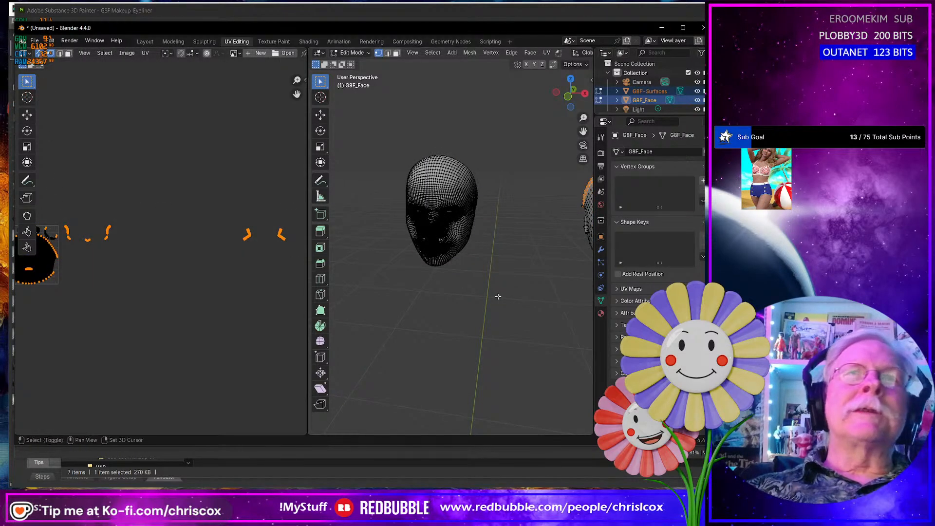
pyautogui.moveTo(495, 296)
pyautogui.mouseDown(button='middle')
pyautogui.moveTo(357, 296)
pyautogui.moveTo(463, 296)
pyautogui.moveTo(480, 286)
pyautogui.mouseUp(button='middle')
pyautogui.press('x')
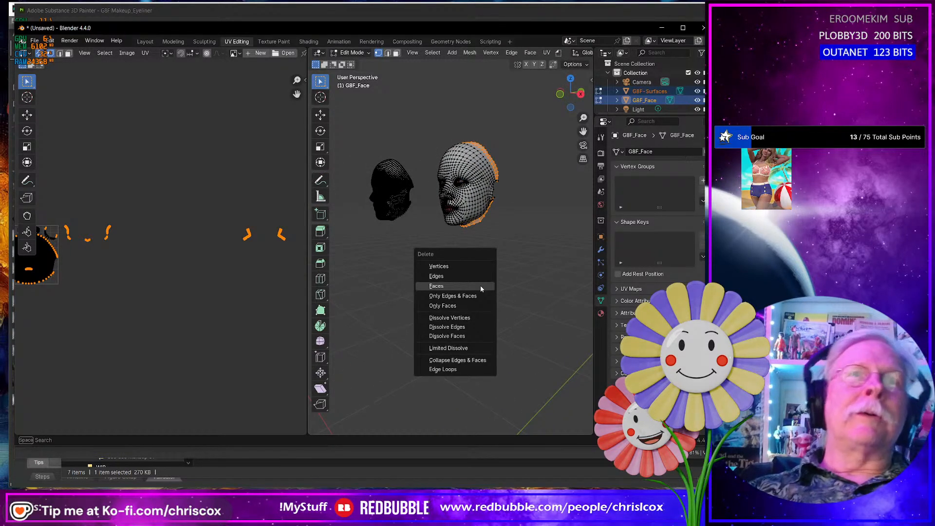
pyautogui.click(481, 286)
pyautogui.moveTo(199, 319); pyautogui.dragTo(332, 308, button='middle')
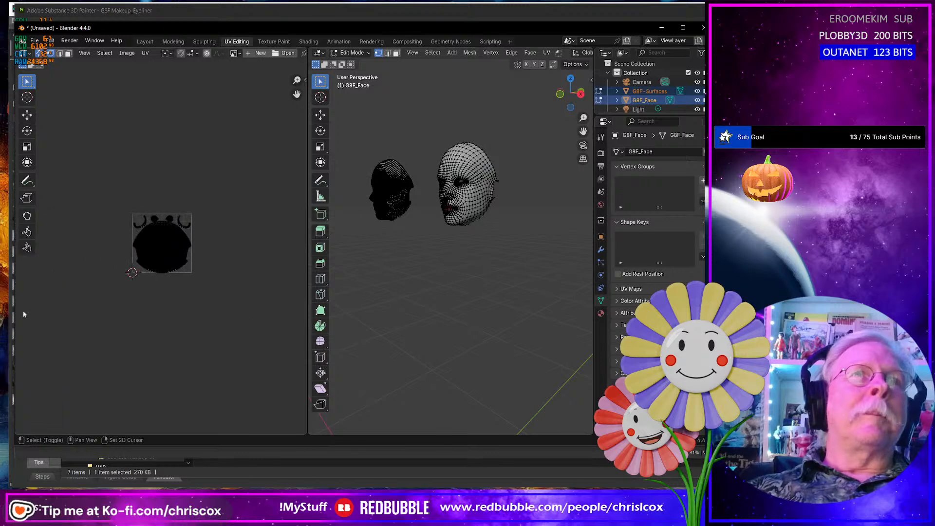
pyautogui.moveTo(217, 303); pyautogui.dragTo(91, 198)
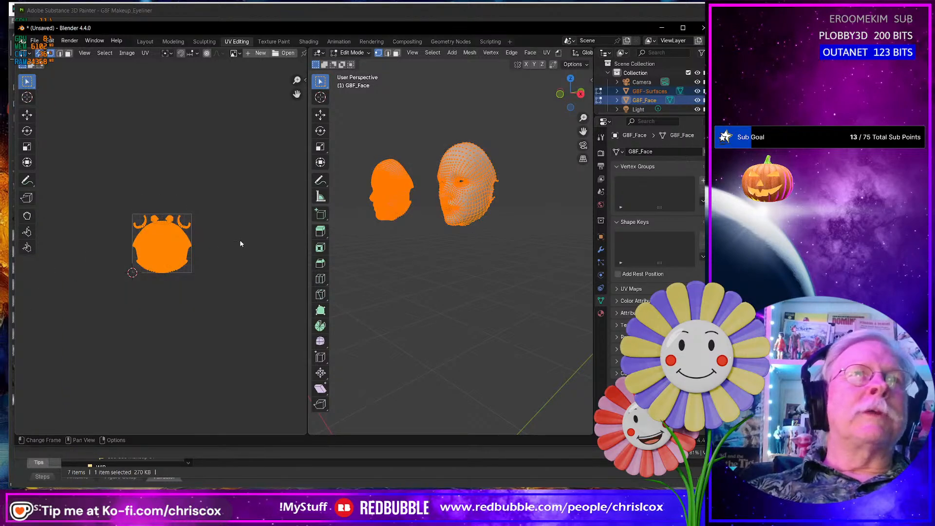
# - Return to the Layout workspace and re-export both selected faces over G8F Faces.obj with materials included
pyautogui.click(144, 42)
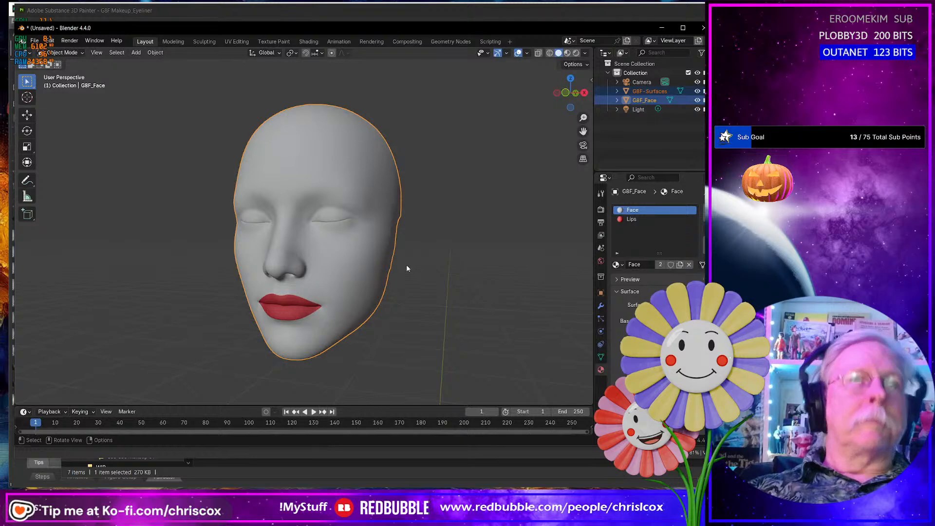
pyautogui.scroll(2, 407, 265)
pyautogui.scroll(-8, 406, 266)
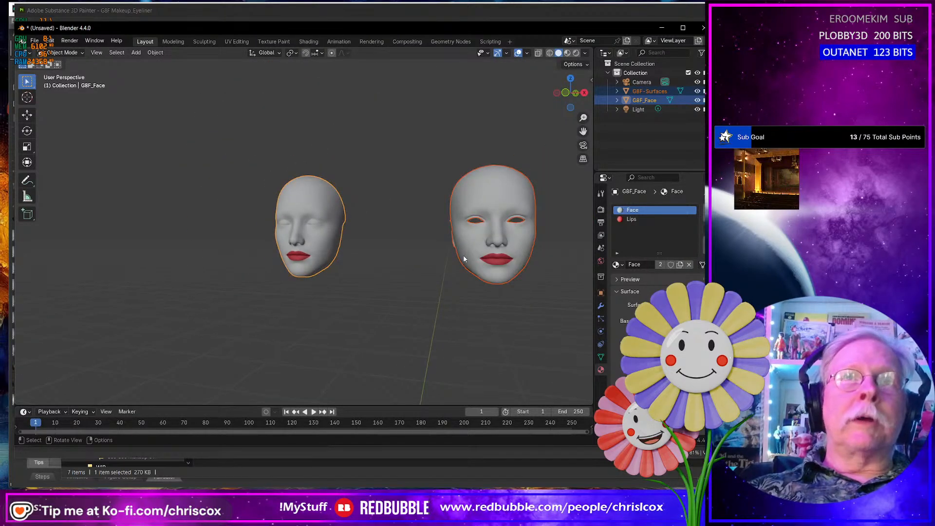
pyautogui.scroll(2, 465, 254)
pyautogui.hotkey('ctrl', 'shift', 'e')
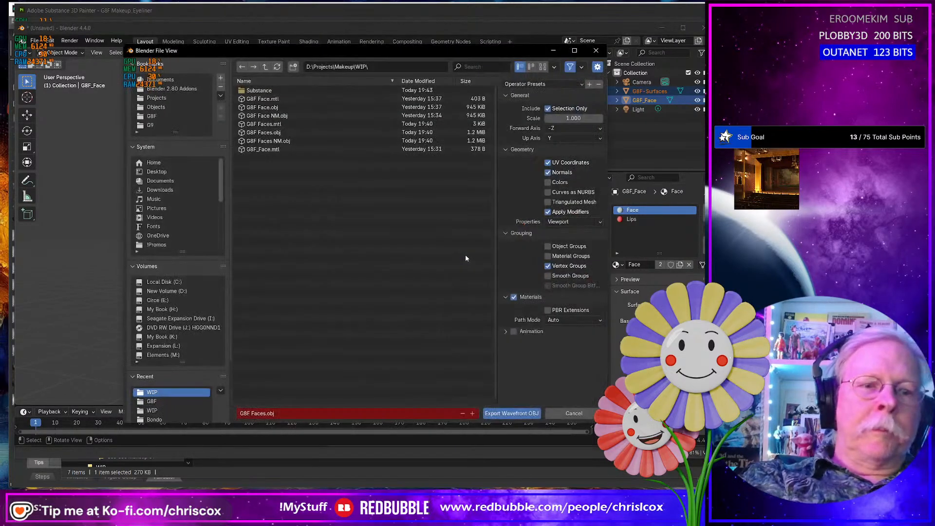
pyautogui.press('Return')
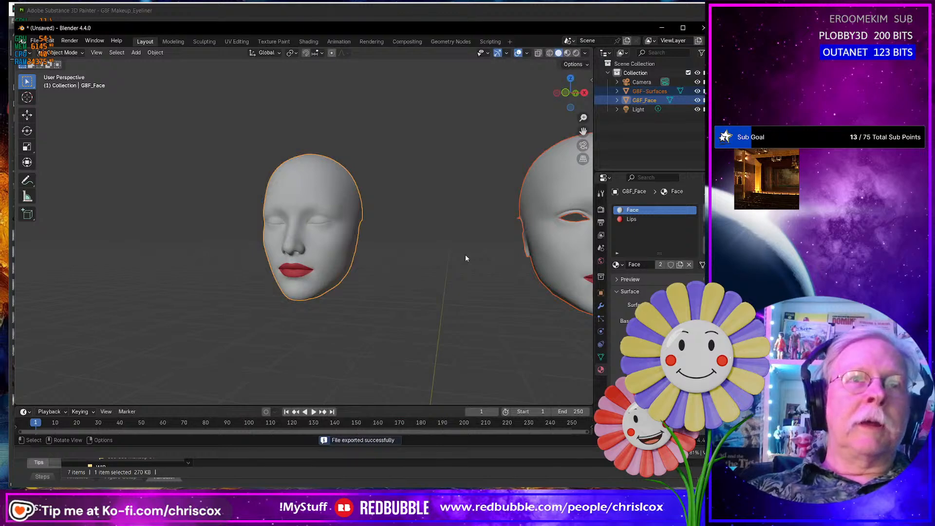
# - Export both selected faces again without materials, overwriting G8F Faces NM.obj
pyautogui.hotkey('ctrl', 'shift', 'e')
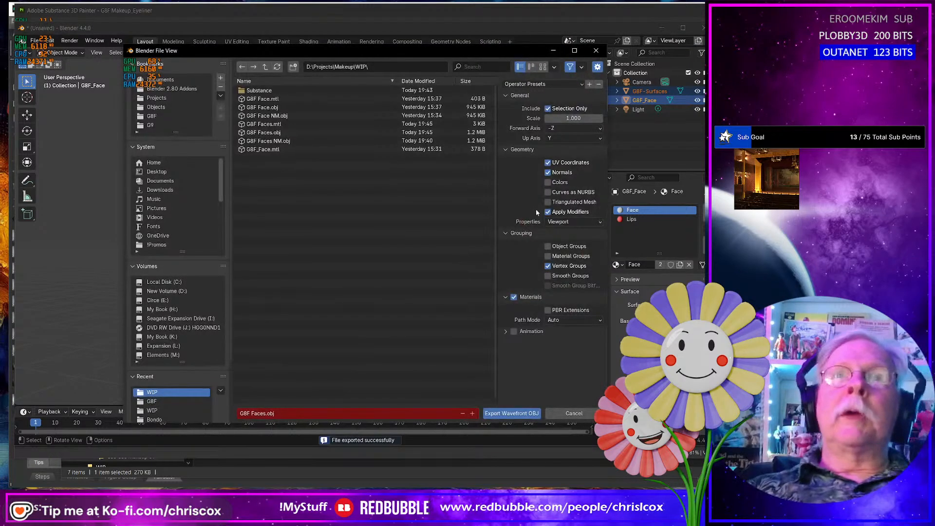
pyautogui.click(515, 297)
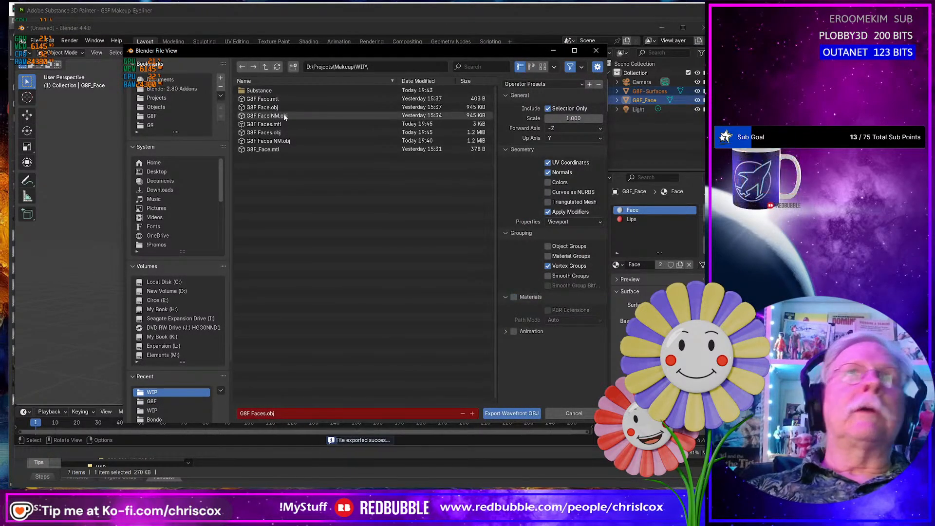
pyautogui.doubleClick(272, 141)
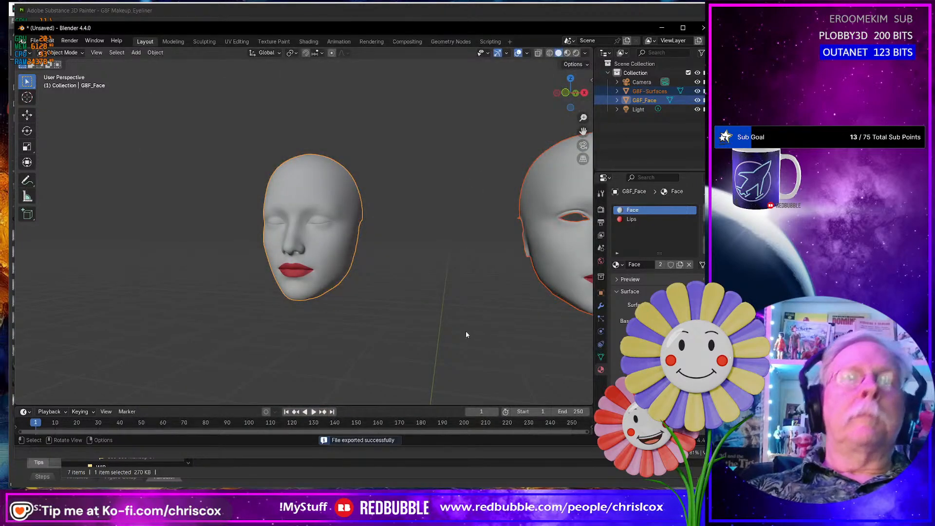
# - Switch to Substance 3D Painter and replace the project mesh with G8F Faces NM.obj in the project configuration
pyautogui.hotkey('alt', 'Tab')
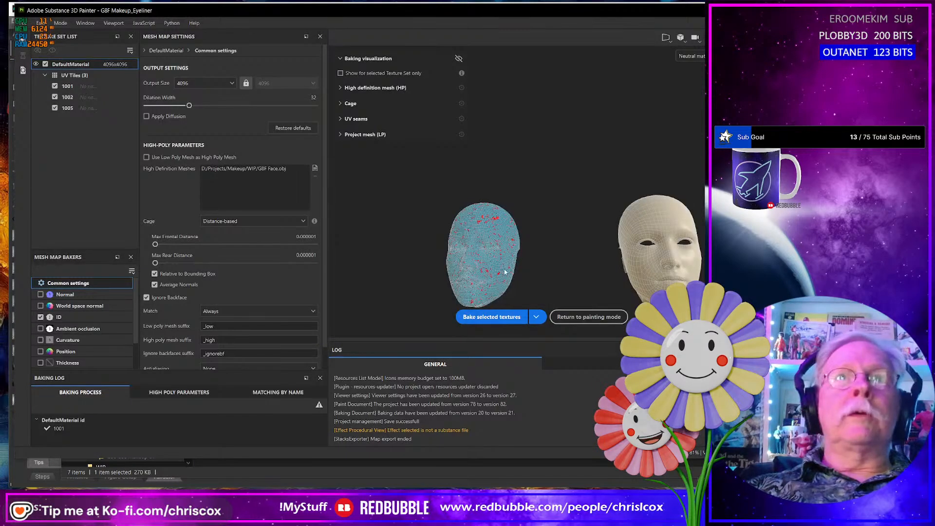
pyautogui.click(43, 23)
pyautogui.click(65, 56)
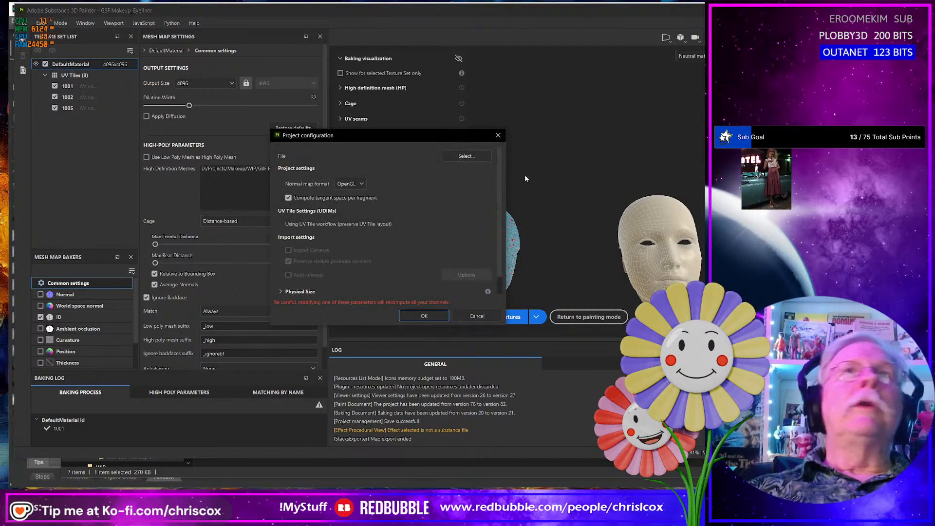
pyautogui.click(466, 156)
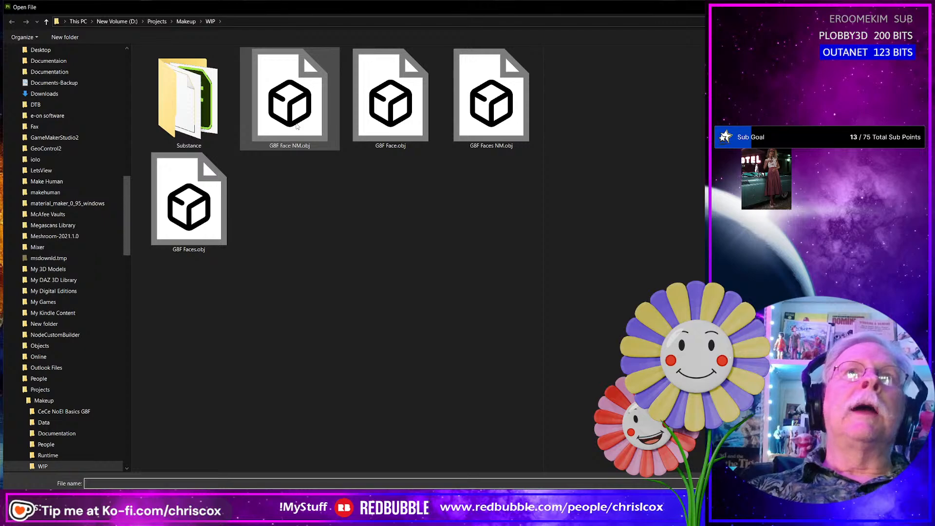
pyautogui.doubleClick(487, 128)
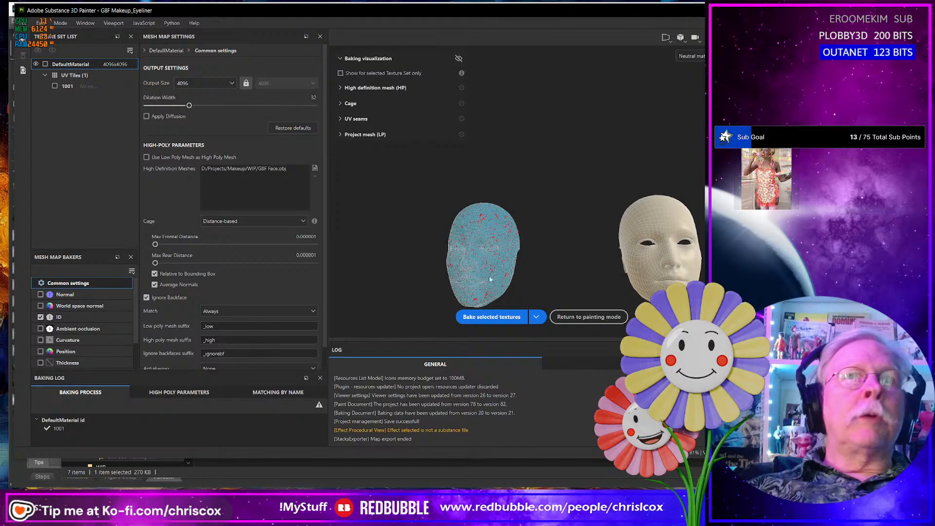
# - Remove the G8F Face.obj high definition mesh from the baking settings and load G8F Faces.obj instead
pyautogui.click(314, 176)
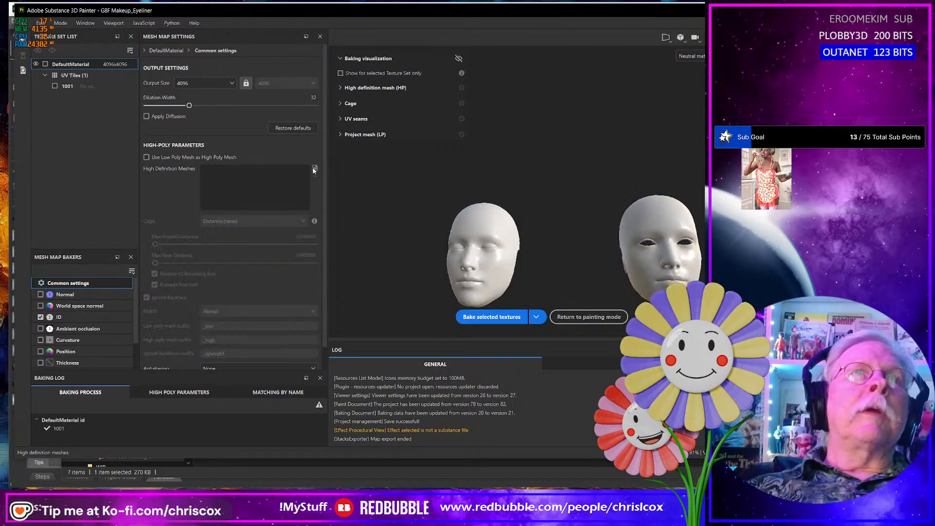
pyautogui.click(315, 169)
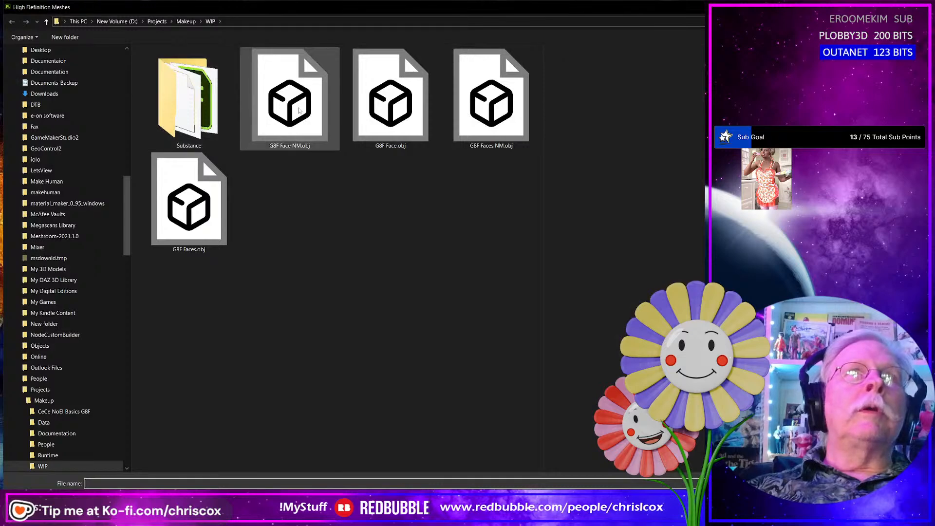
pyautogui.click(199, 222)
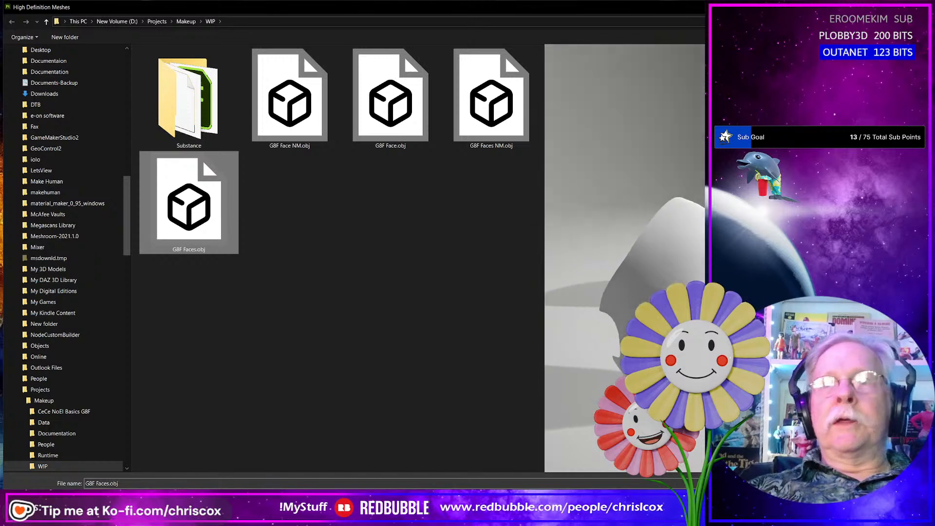
pyautogui.press('Return')
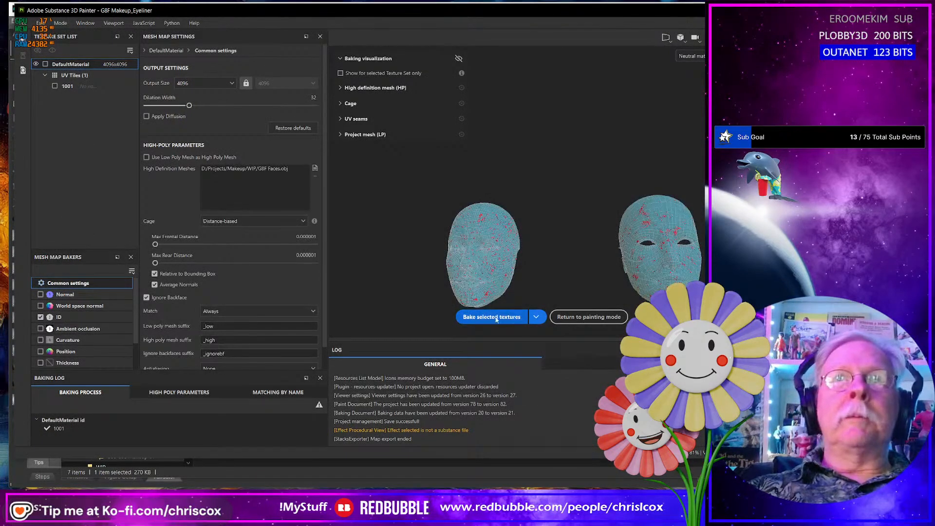
# - Bake the ID map from the new high definition mesh and display the Normal mesh map in the viewport
pyautogui.click(482, 317)
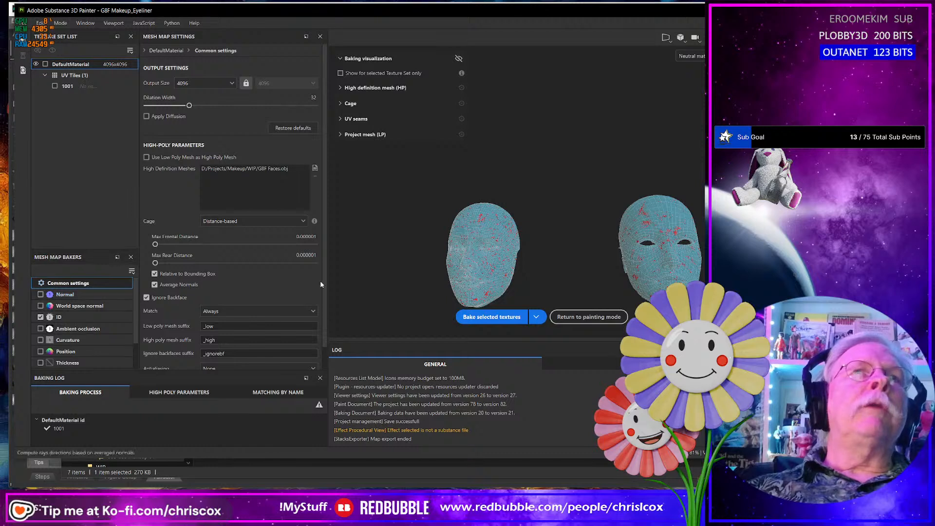
pyautogui.click(700, 58)
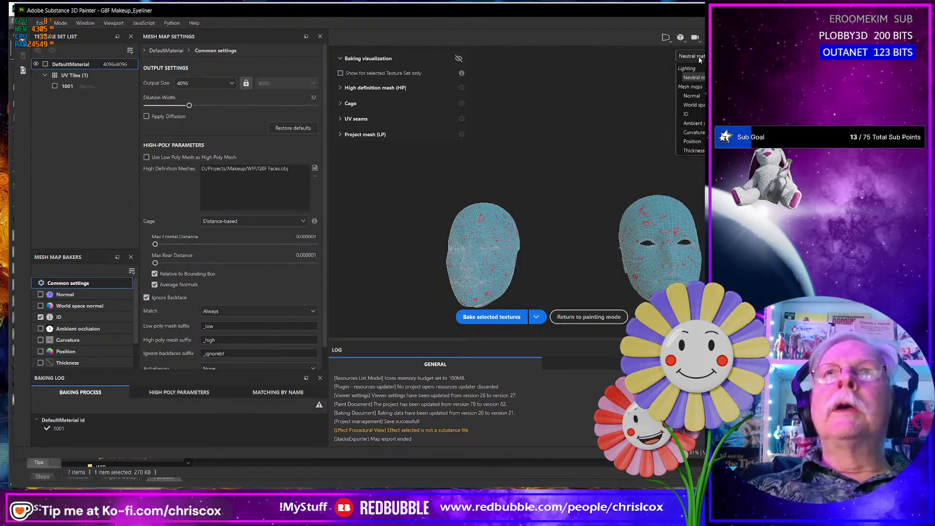
pyautogui.click(697, 96)
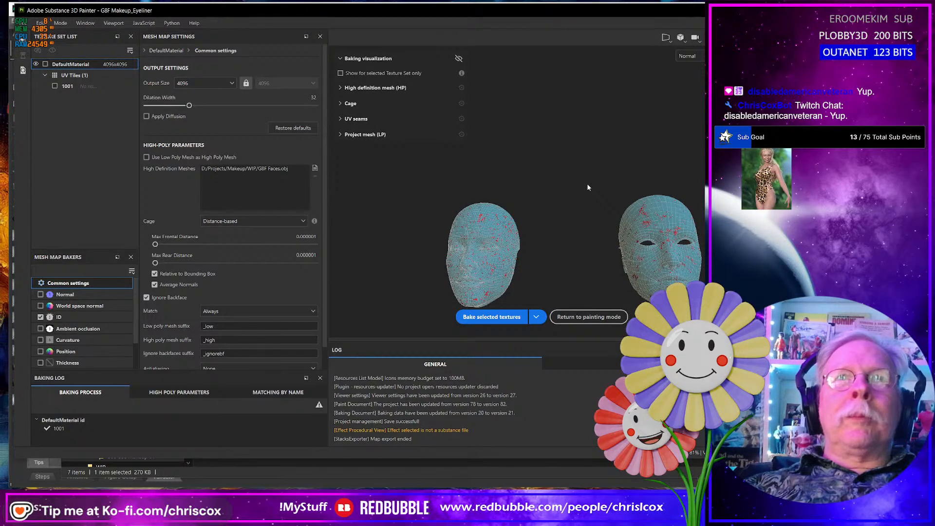
# - Deselect the ID baker, restore the high-poly parameters to their defaults, and set the bake output size to 2048
pyautogui.click(40, 318)
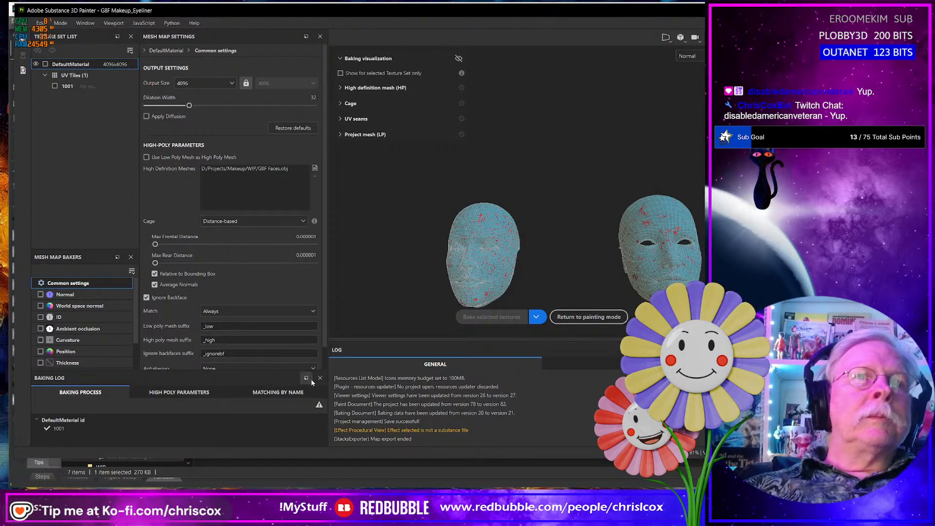
pyautogui.scroll(-2, 262, 315)
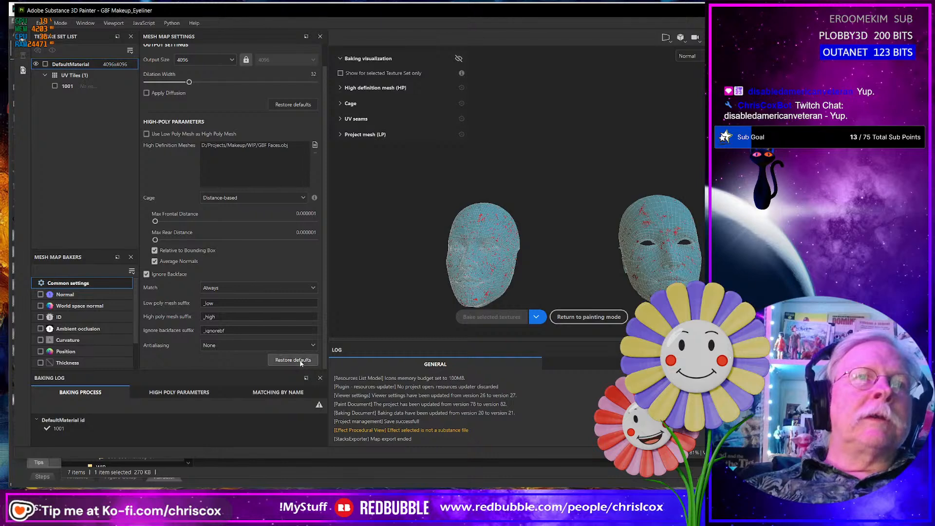
pyautogui.click(298, 361)
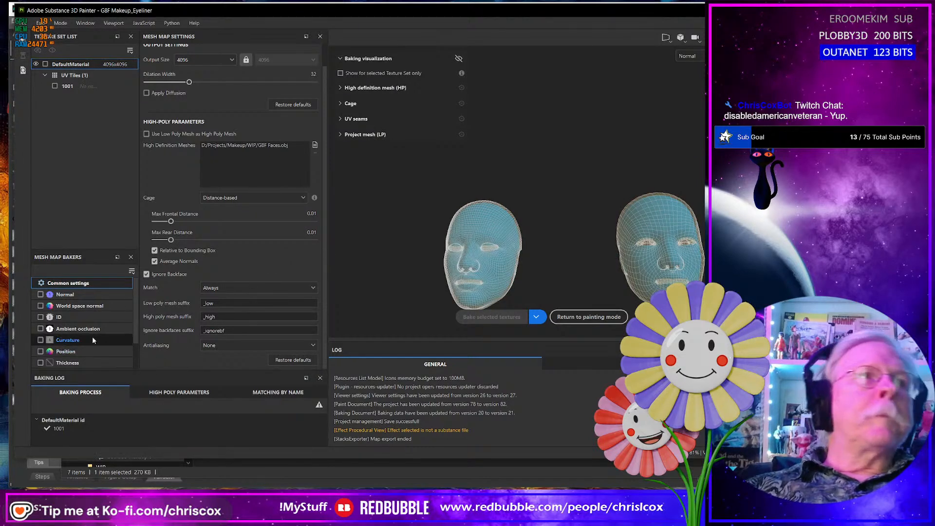
pyautogui.click(213, 60)
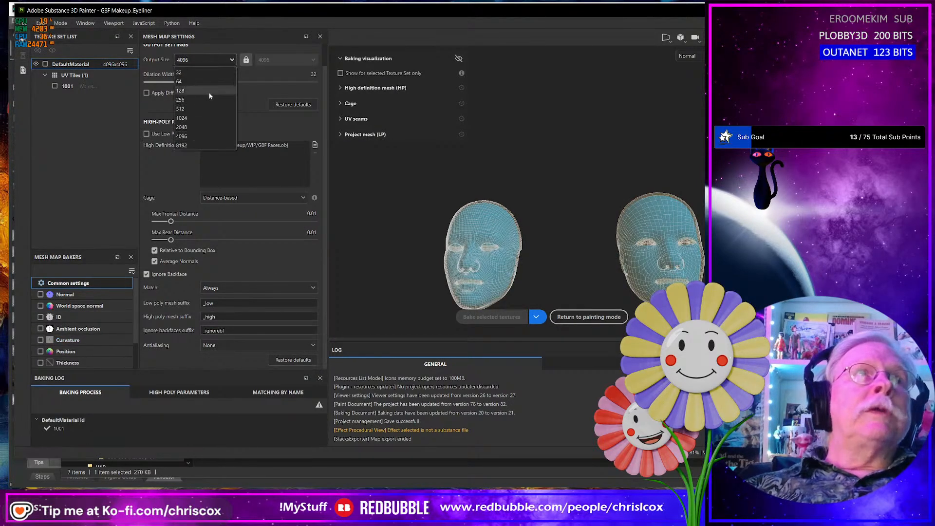
pyautogui.click(202, 127)
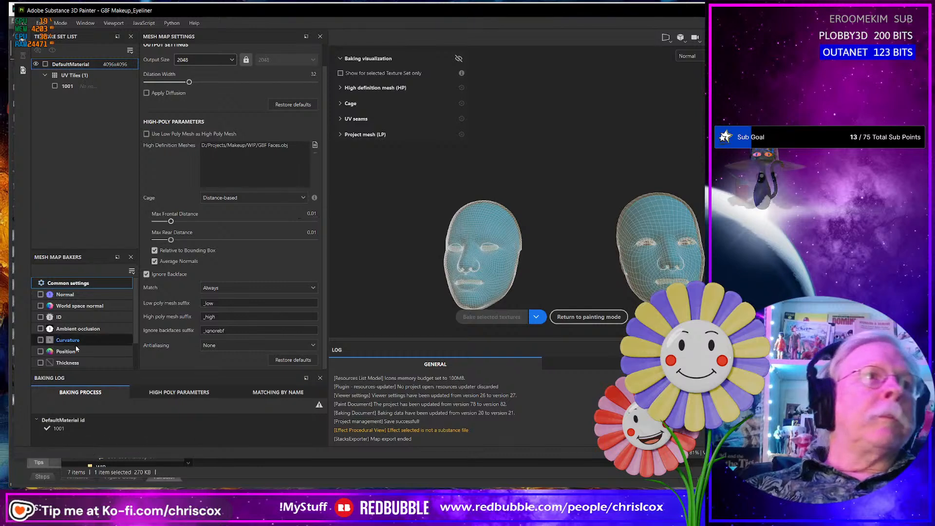
# - Enable the Normal, World space normal, Ambient occlusion, Curvature and Position bakers and bake these mesh maps
pyautogui.click(41, 352)
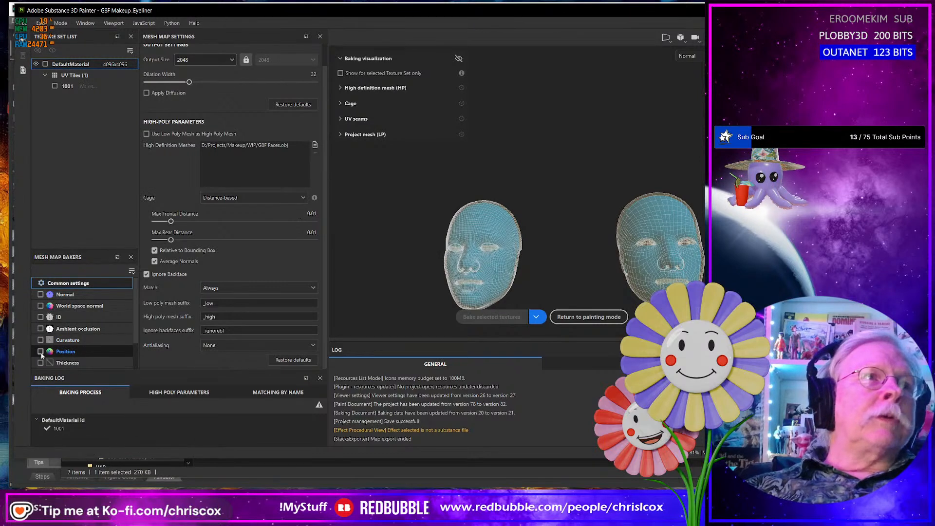
pyautogui.click(41, 329)
pyautogui.click(41, 306)
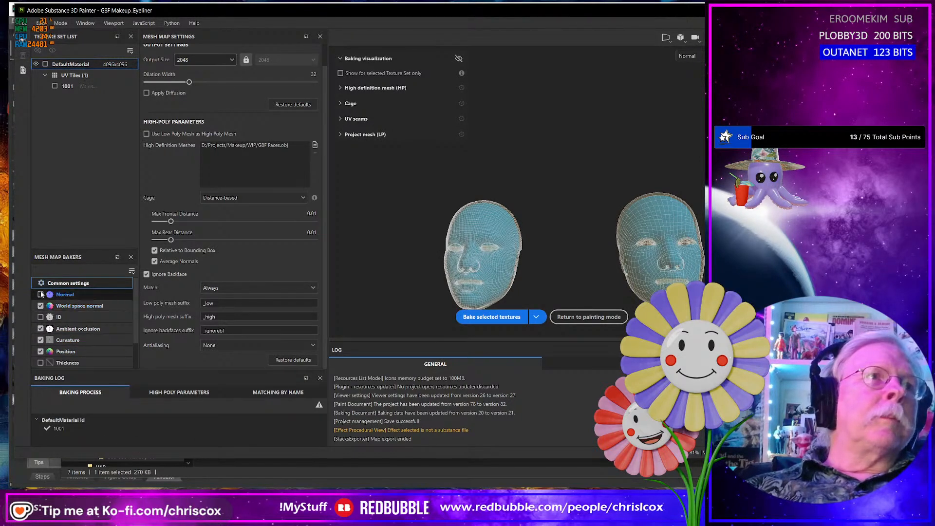
pyautogui.click(40, 295)
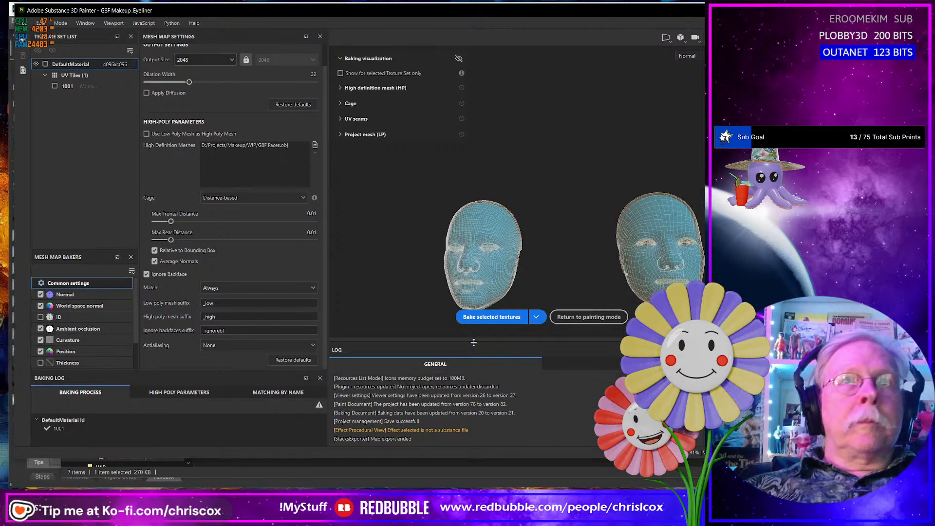
pyautogui.click(490, 317)
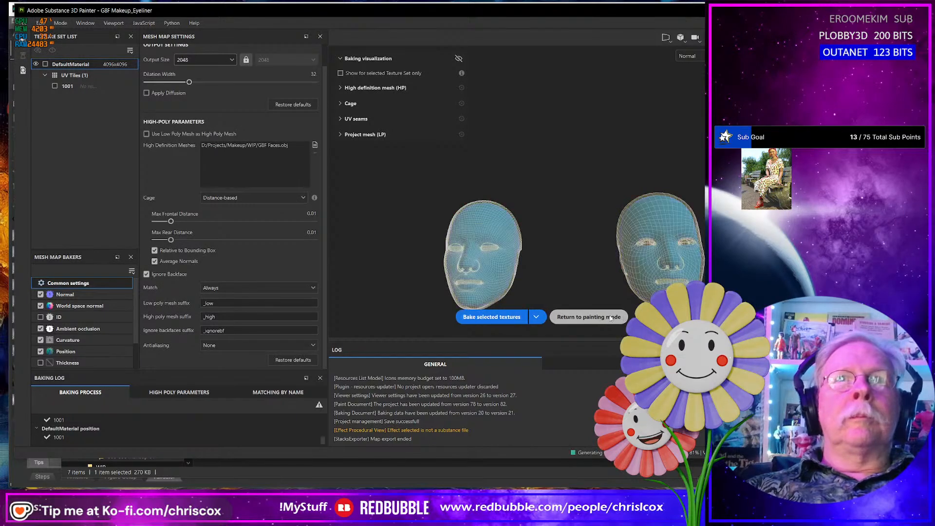
# - Return to painting mode and check the face's UV layout in the 2D view
pyautogui.click(62, 24)
pyautogui.click(71, 47)
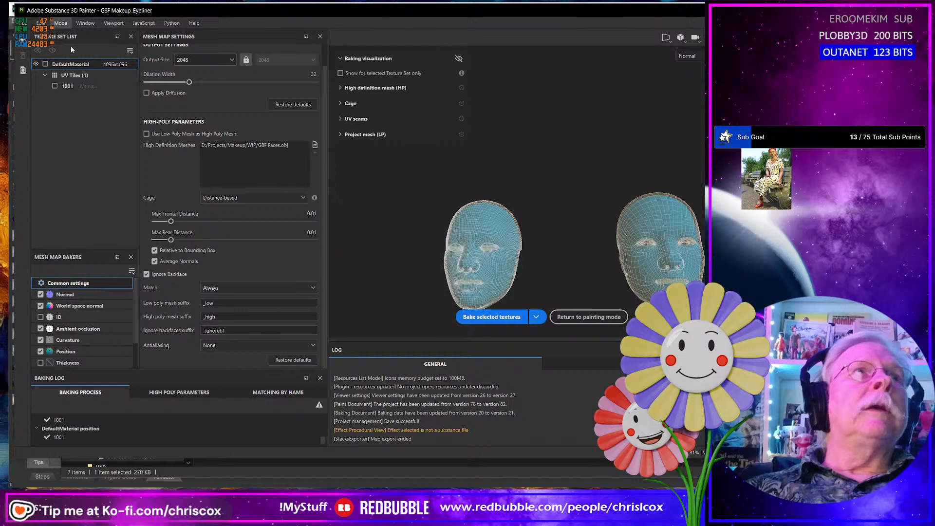
pyautogui.scroll(2, 553, 275)
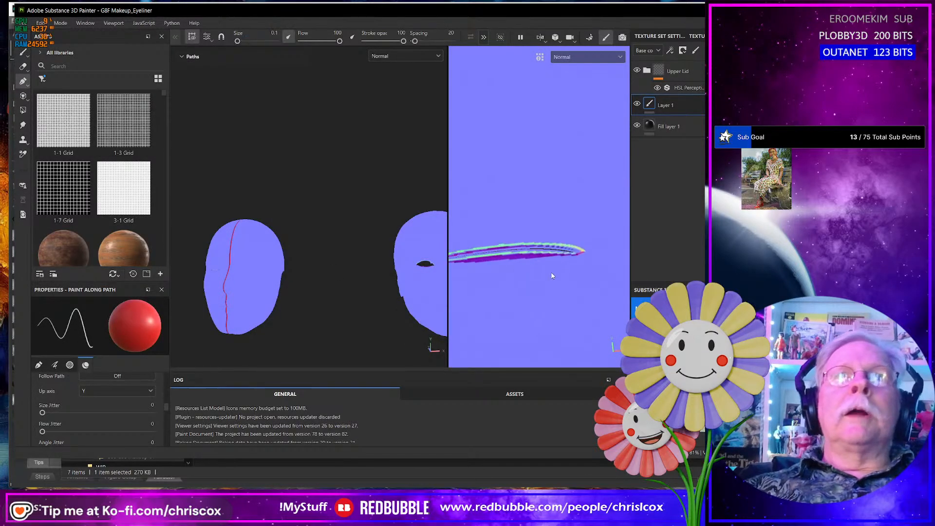
pyautogui.scroll(-10, 553, 275)
pyautogui.scroll(-7, 552, 276)
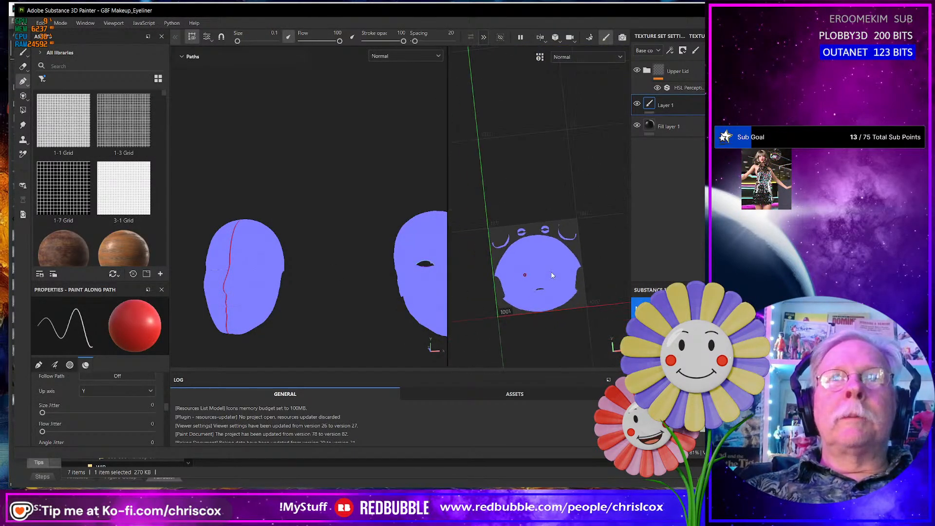
pyautogui.scroll(7, 552, 276)
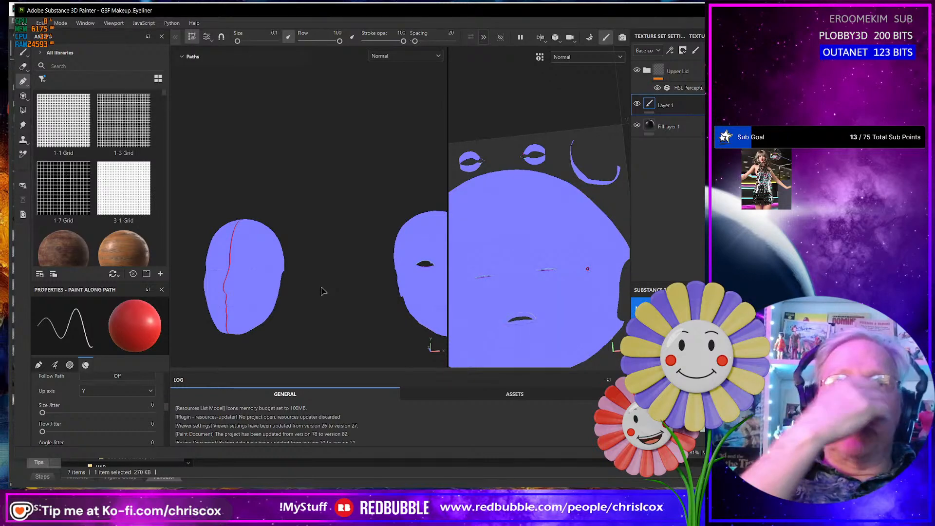
# - Show the Material view and examine the eyeliner shape on both eyes of the face without eye openings and the one with them
pyautogui.click(576, 58)
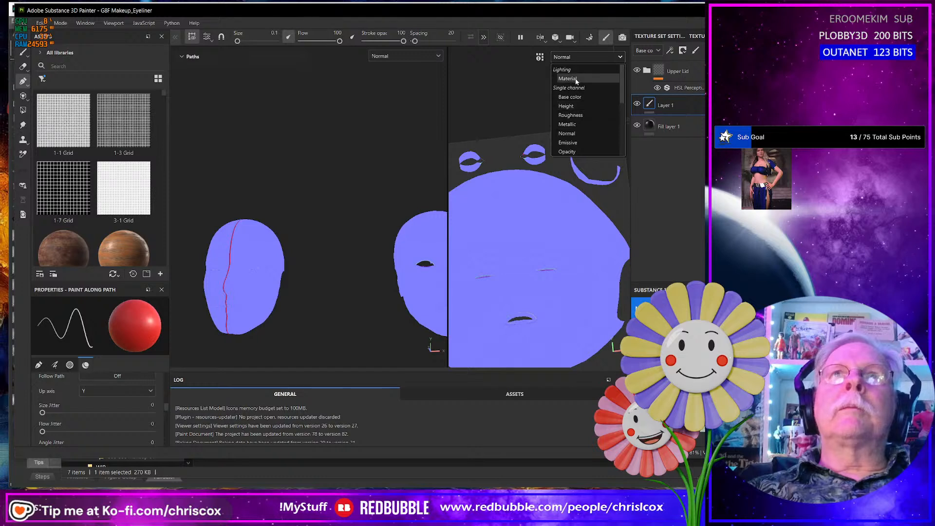
pyautogui.click(576, 81)
pyautogui.scroll(5, 282, 296)
pyautogui.moveTo(297, 288)
pyautogui.keyDown('alt'); pyautogui.mouseDown(button='middle')
pyautogui.moveTo(365, 296)
pyautogui.moveTo(341, 280)
pyautogui.mouseUp(button='middle'); pyautogui.keyUp('alt')
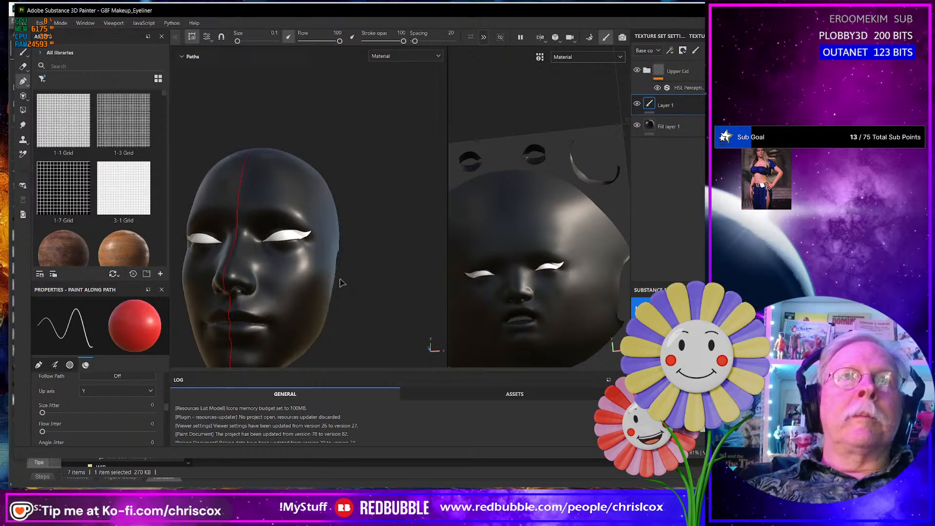
pyautogui.keyDown('alt'); pyautogui.moveTo(341, 279); pyautogui.dragTo(340, 291); pyautogui.keyUp('alt')
pyautogui.scroll(3, 341, 293)
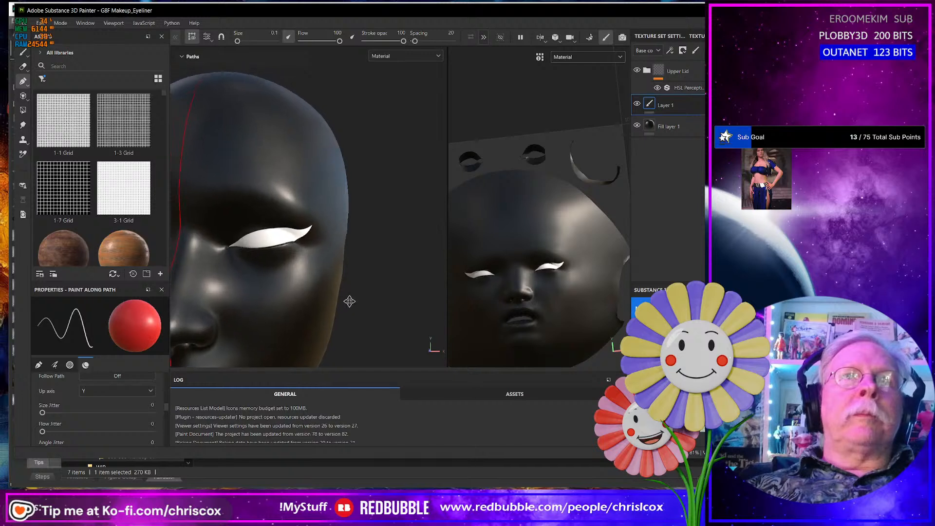
pyautogui.scroll(2, 341, 292)
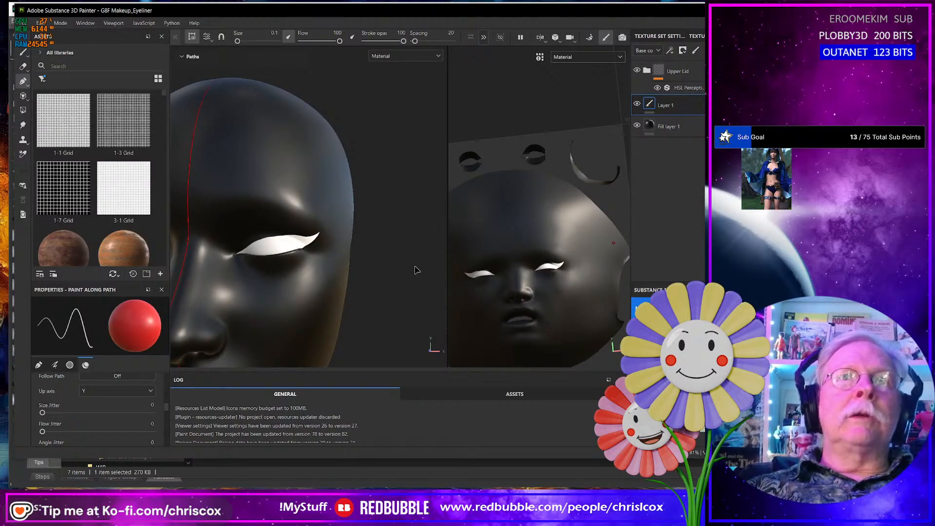
pyautogui.keyDown('alt'); pyautogui.moveTo(415, 270); pyautogui.dragTo(242, 280); pyautogui.keyUp('alt')
pyautogui.keyDown('alt'); pyautogui.moveTo(341, 274); pyautogui.dragTo(311, 247); pyautogui.keyUp('alt')
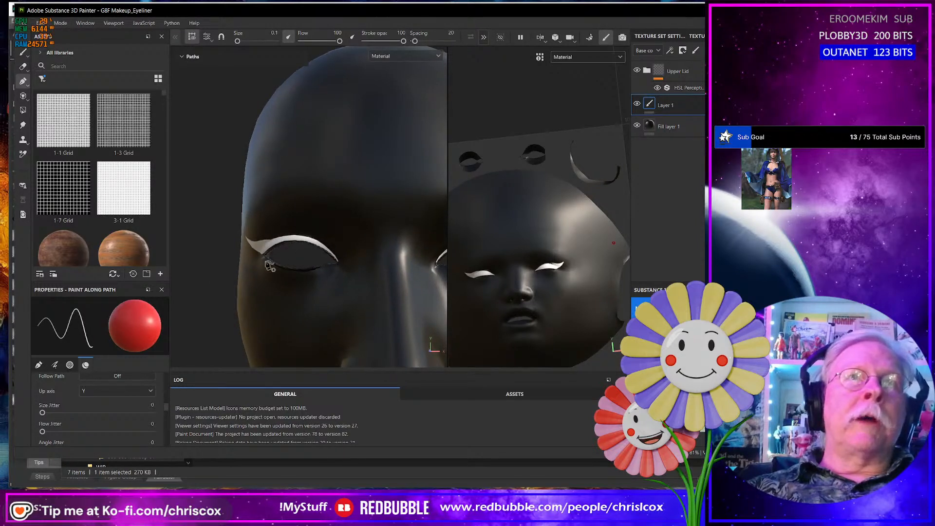
pyautogui.keyDown('alt'); pyautogui.moveTo(270, 266); pyautogui.dragTo(359, 271); pyautogui.keyUp('alt')
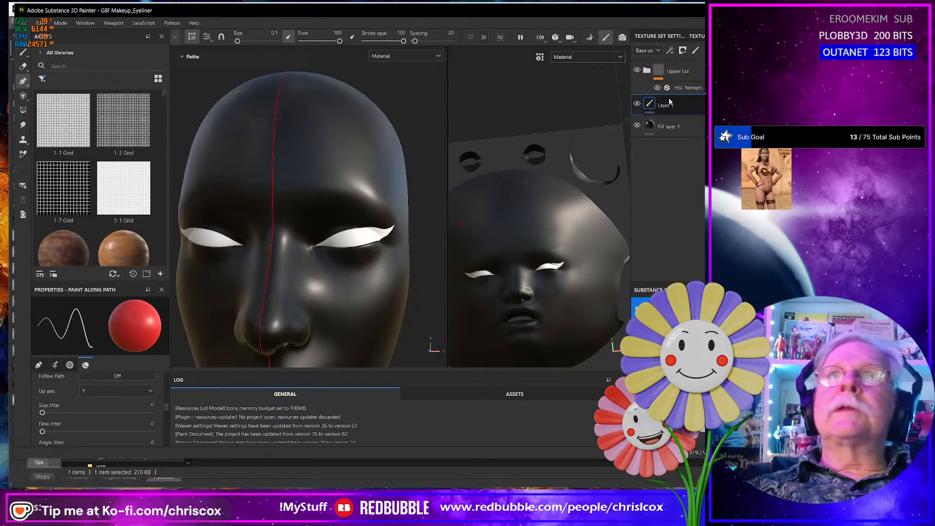
# - Expand the Upper Lid group, select Path 1 on the Bold layer, and raise the two points along its upper edge
pyautogui.click(648, 71)
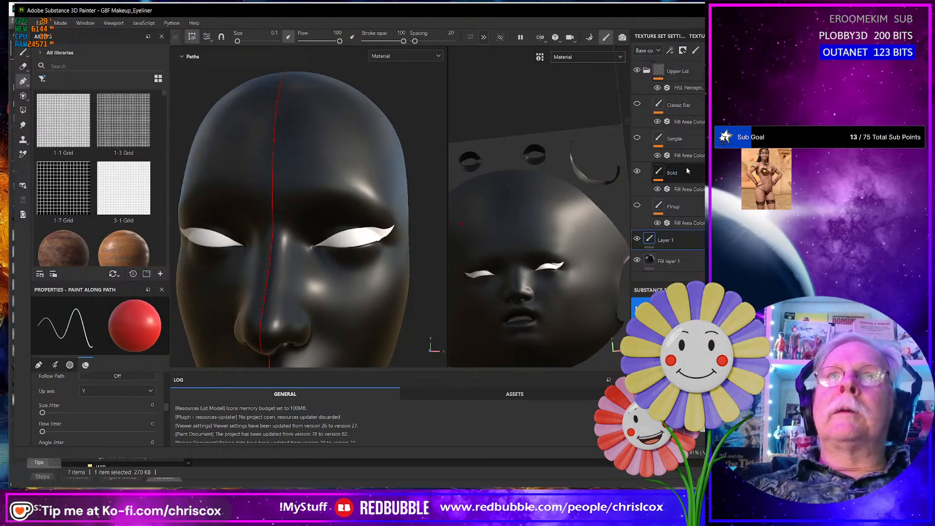
pyautogui.click(663, 173)
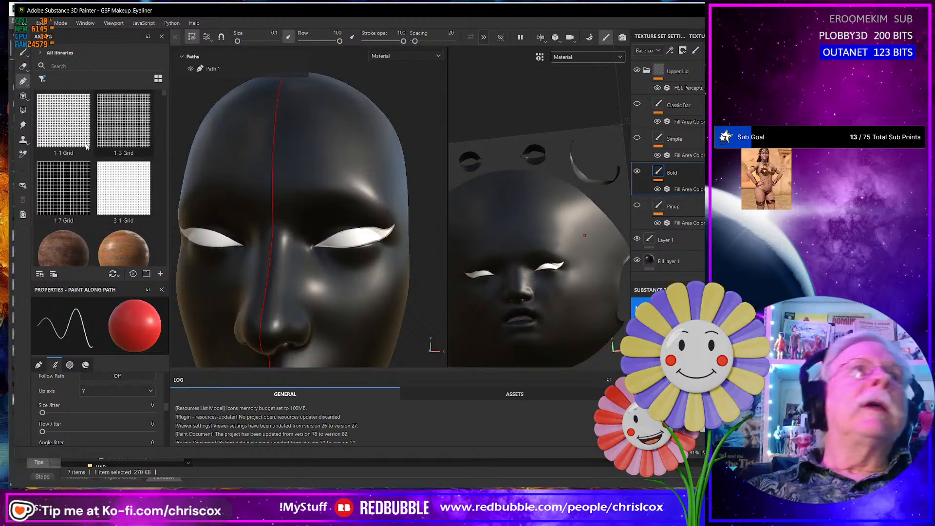
pyautogui.click(207, 69)
pyautogui.scroll(5, 361, 254)
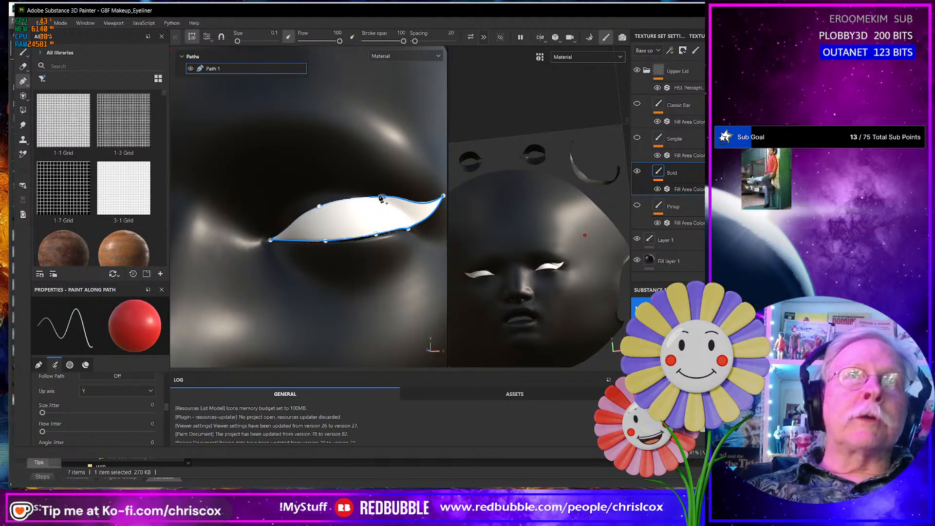
pyautogui.moveTo(320, 208); pyautogui.dragTo(306, 193)
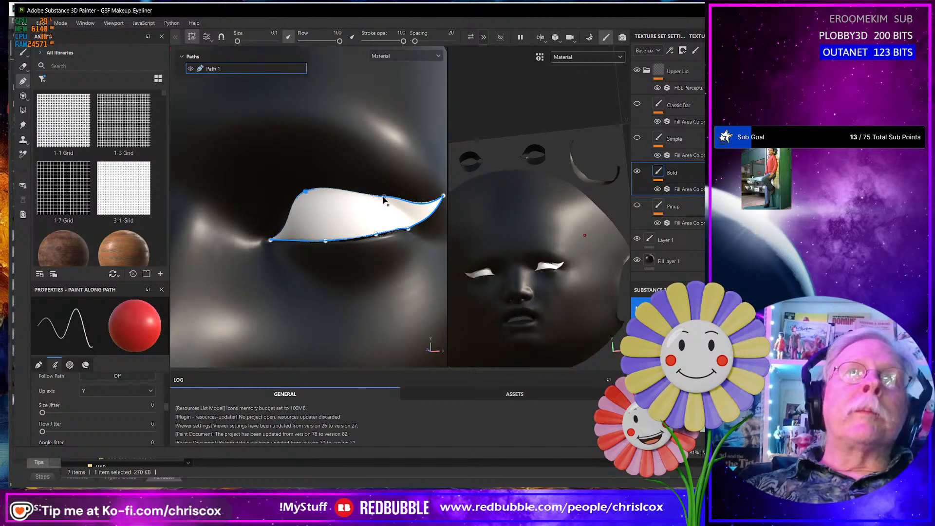
pyautogui.moveTo(383, 199); pyautogui.dragTo(366, 178)
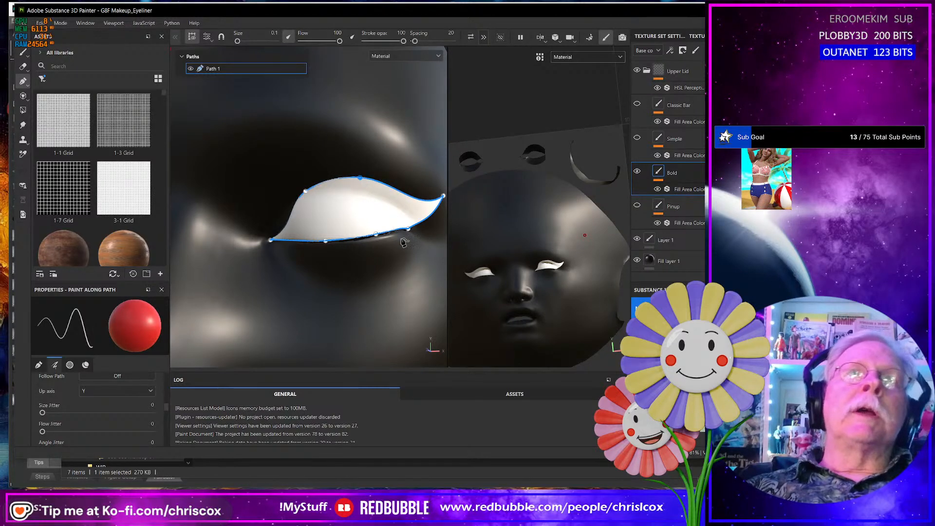
# - Examine the Bold eyeliner shape on the face with eye openings
pyautogui.scroll(-5, 403, 243)
pyautogui.scroll(4, 326, 263)
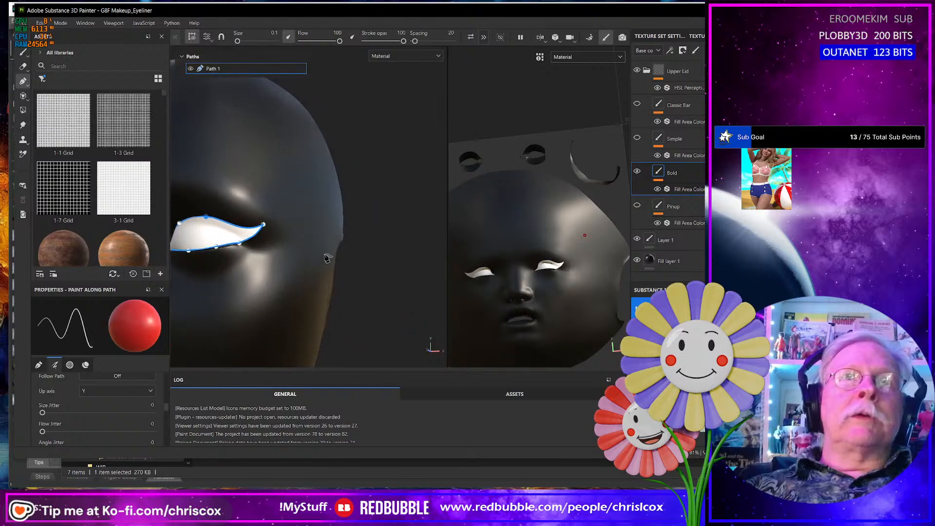
pyautogui.scroll(5, 336, 259)
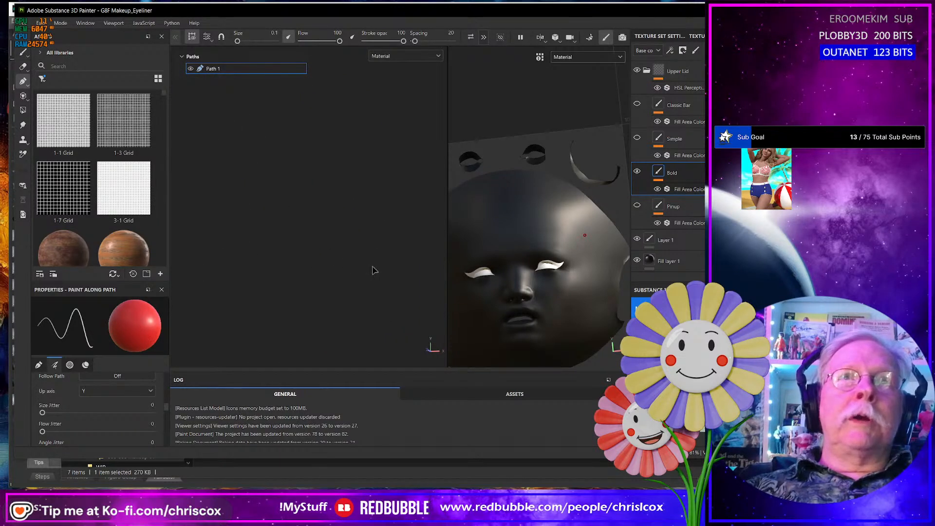
pyautogui.scroll(-5, 374, 269)
pyautogui.keyDown('alt'); pyautogui.moveTo(390, 270); pyautogui.dragTo(326, 268, button='middle'); pyautogui.keyUp('alt')
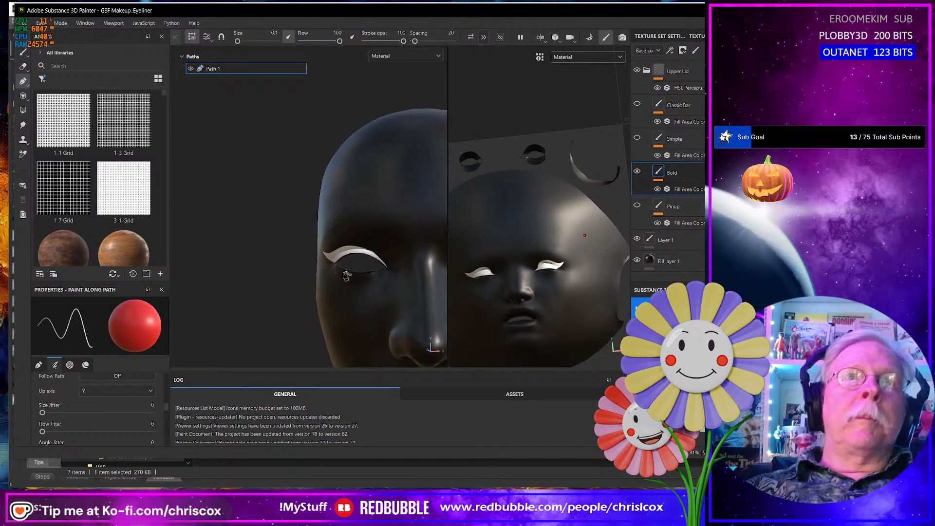
pyautogui.scroll(2, 348, 277)
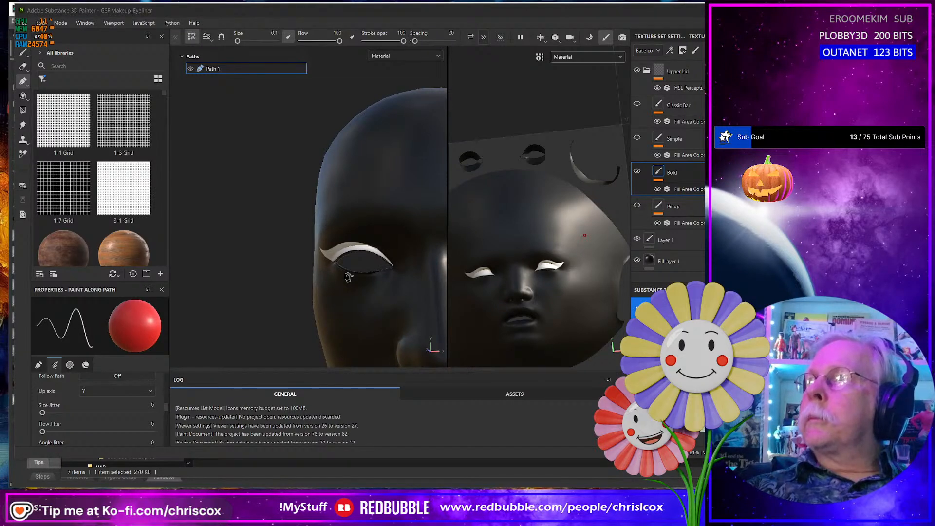
# - Switch to the browser's Eyeliner Styles For Beginners chart and compare its Bold style with the painted eyeliner
pyautogui.hotkey('alt', 'Tab')
pyautogui.scroll(-2, 338, 310)
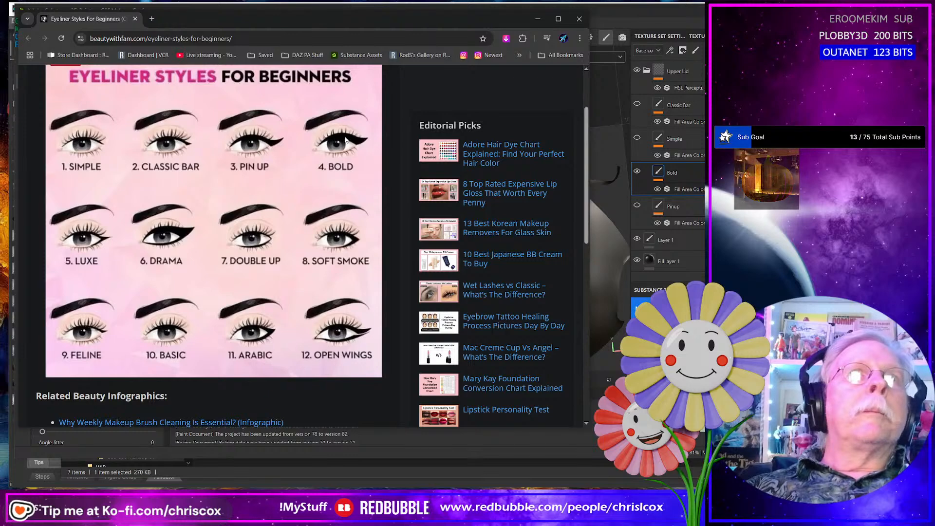
pyautogui.scroll(2, 322, 151)
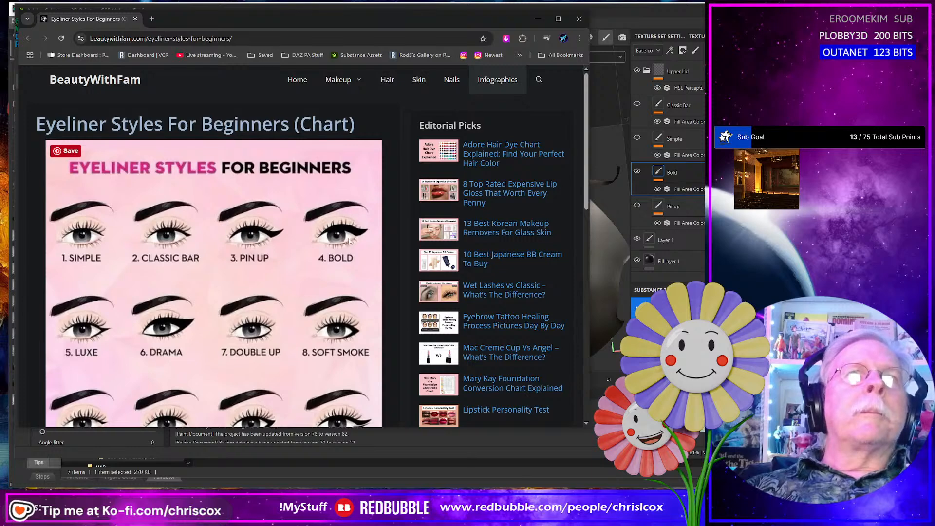
pyautogui.hotkey('alt', 'Tab')
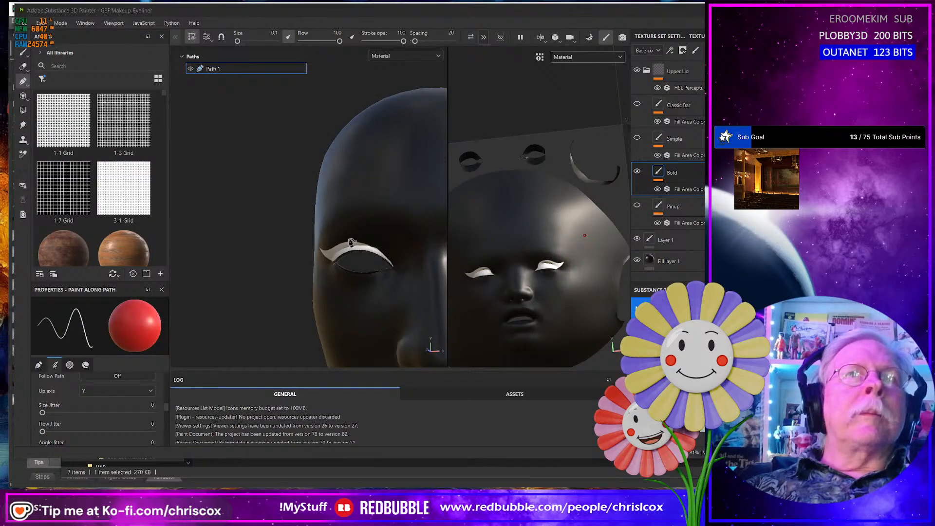
pyautogui.hotkey('alt', 'Tab')
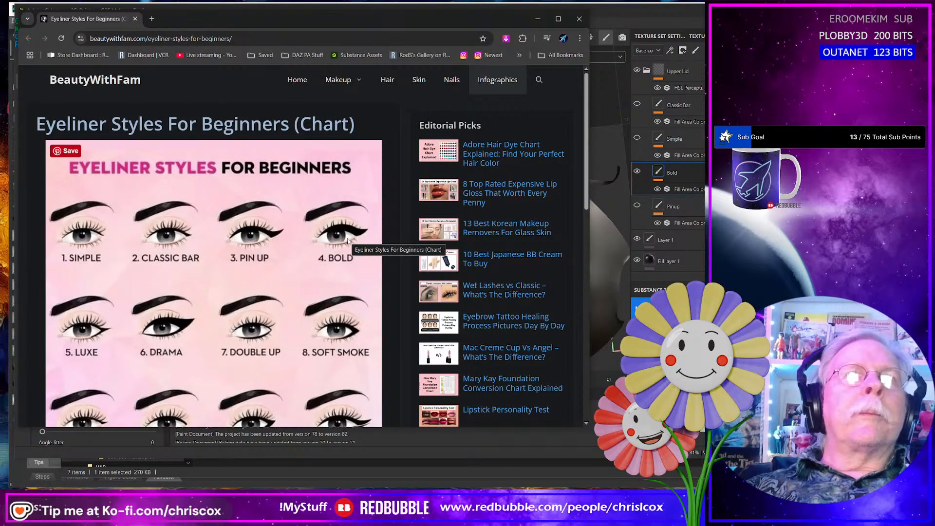
pyautogui.hotkey('alt', 'Tab')
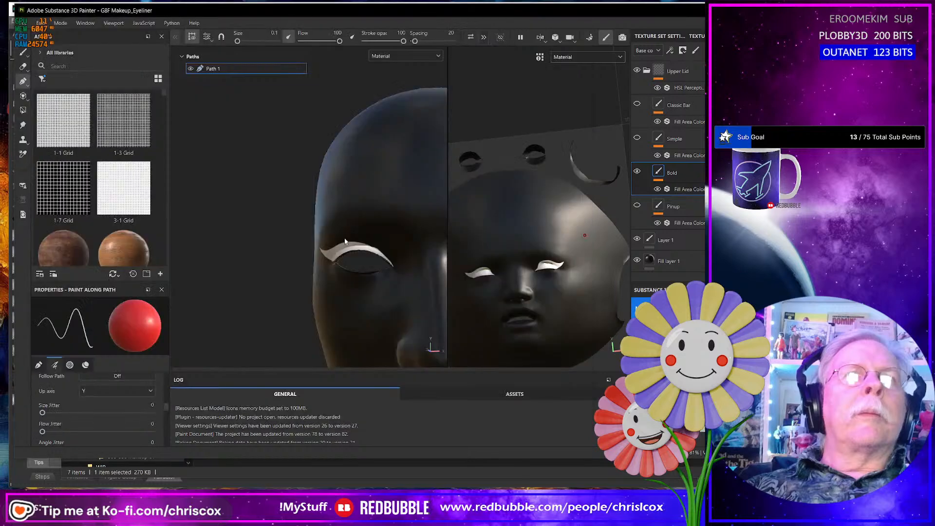
pyautogui.hotkey('alt', 'Tab')
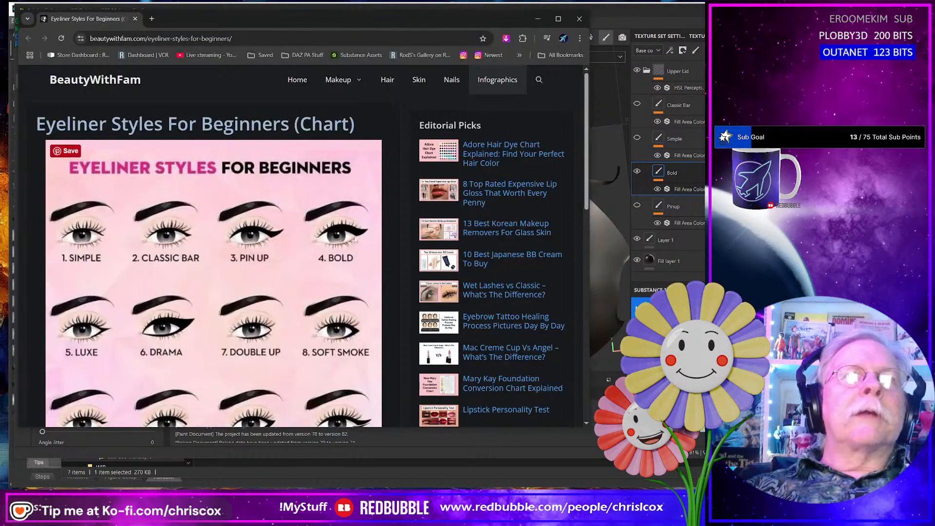
pyautogui.hotkey('alt', 'Tab')
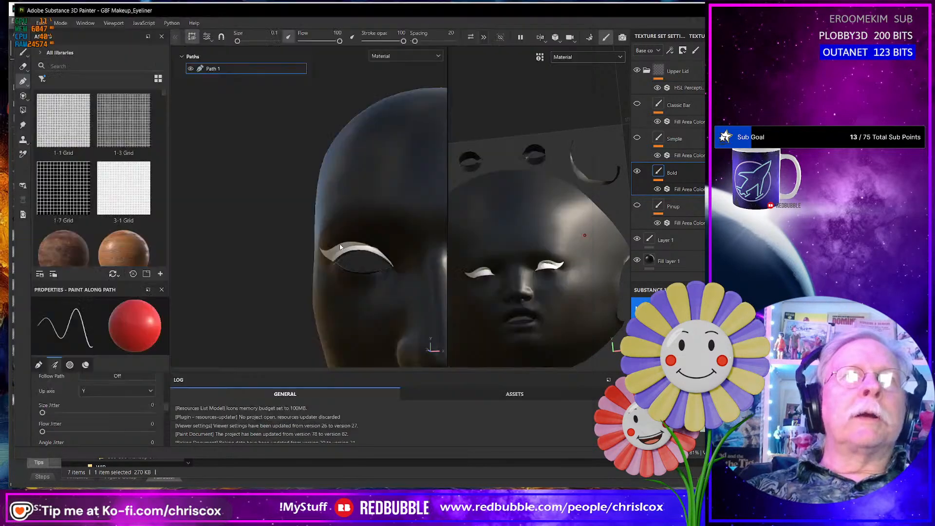
# - Raise the peak point on the upper edge of the Bold layer's Path 1 slightly on the face without eye openings
pyautogui.moveTo(358, 273)
pyautogui.keyDown('alt'); pyautogui.mouseDown()
pyautogui.moveTo(341, 275)
pyautogui.moveTo(404, 278)
pyautogui.moveTo(367, 278)
pyautogui.moveTo(387, 243)
pyautogui.moveTo(356, 252)
pyautogui.moveTo(369, 270)
pyautogui.moveTo(317, 272)
pyautogui.moveTo(265, 258)
pyautogui.moveTo(383, 261)
pyautogui.moveTo(378, 267)
pyautogui.mouseUp(); pyautogui.keyUp('alt')
pyautogui.scroll(2, 367, 271)
pyautogui.scroll(-3, 364, 271)
pyautogui.keyDown('alt'); pyautogui.moveTo(351, 265); pyautogui.dragTo(335, 267); pyautogui.keyUp('alt')
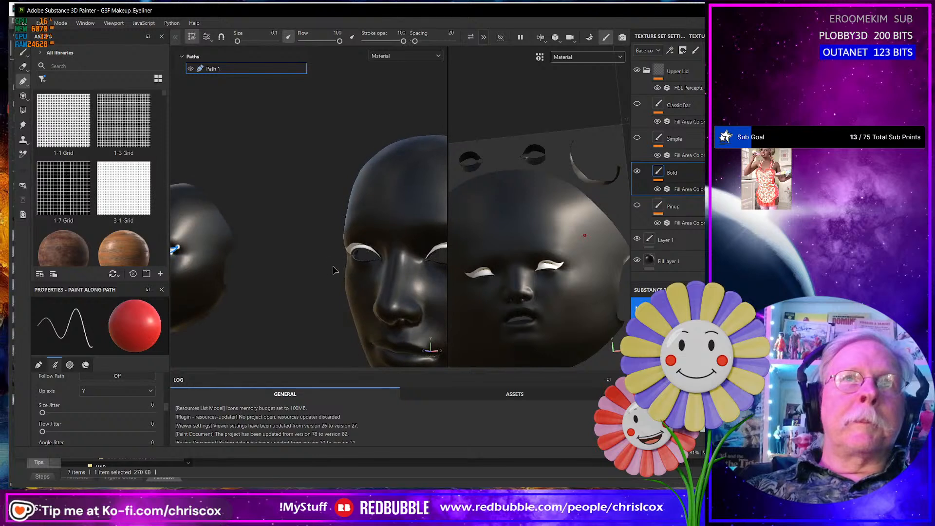
pyautogui.keyDown('alt'); pyautogui.moveTo(299, 276); pyautogui.dragTo(385, 267, button='middle'); pyautogui.keyUp('alt')
pyautogui.scroll(6, 243, 269)
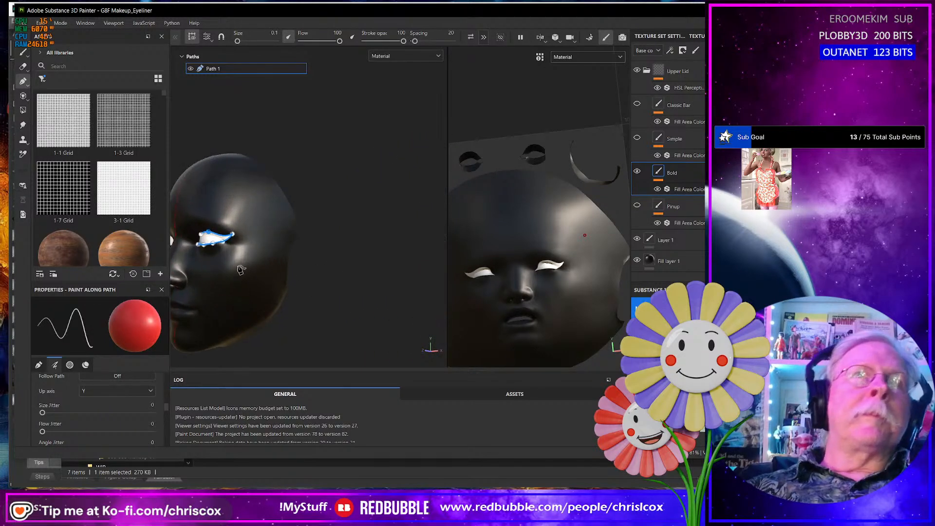
pyautogui.keyDown('alt'); pyautogui.moveTo(239, 267); pyautogui.dragTo(369, 309, button='middle'); pyautogui.keyUp('alt')
pyautogui.keyDown('alt'); pyautogui.moveTo(369, 309); pyautogui.dragTo(303, 225); pyautogui.keyUp('alt')
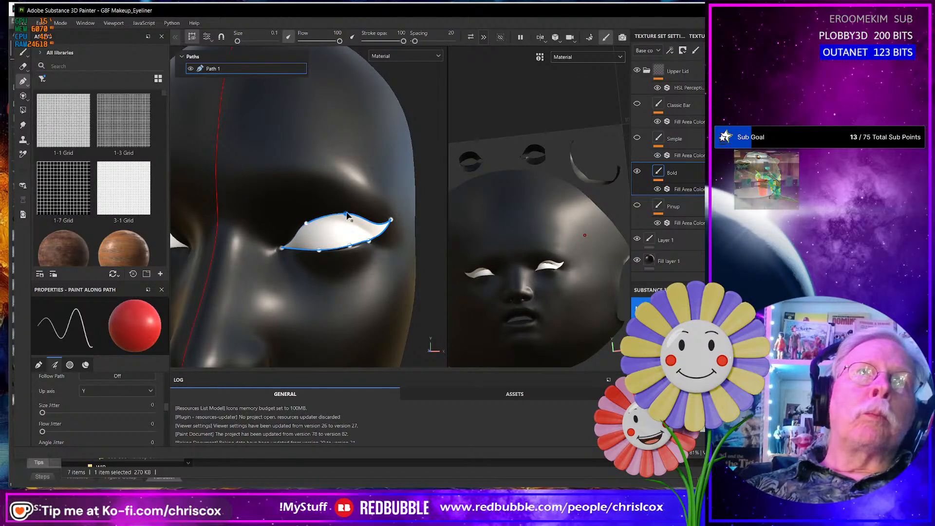
pyautogui.moveTo(347, 214); pyautogui.dragTo(346, 212)
# - Check the raised Bold eyeliner edge around the eye of the face with eye openings
pyautogui.scroll(-4, 370, 268)
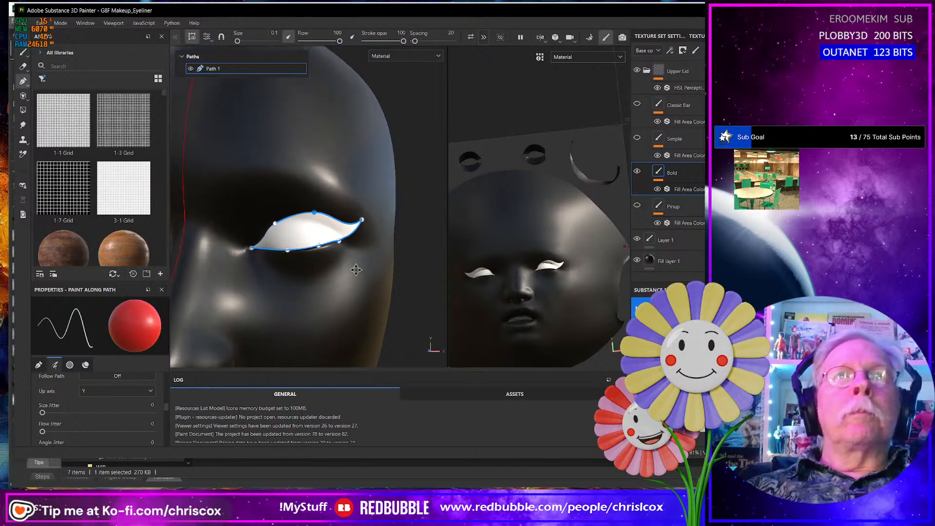
pyautogui.scroll(-3, 391, 256)
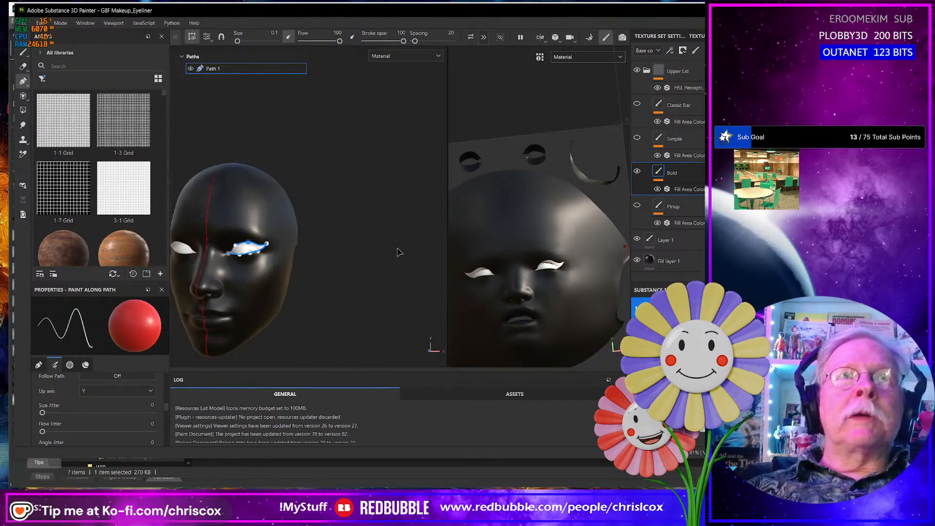
pyautogui.keyDown('alt'); pyautogui.moveTo(399, 253); pyautogui.dragTo(216, 250, button='middle'); pyautogui.keyUp('alt')
pyautogui.scroll(5, 360, 271)
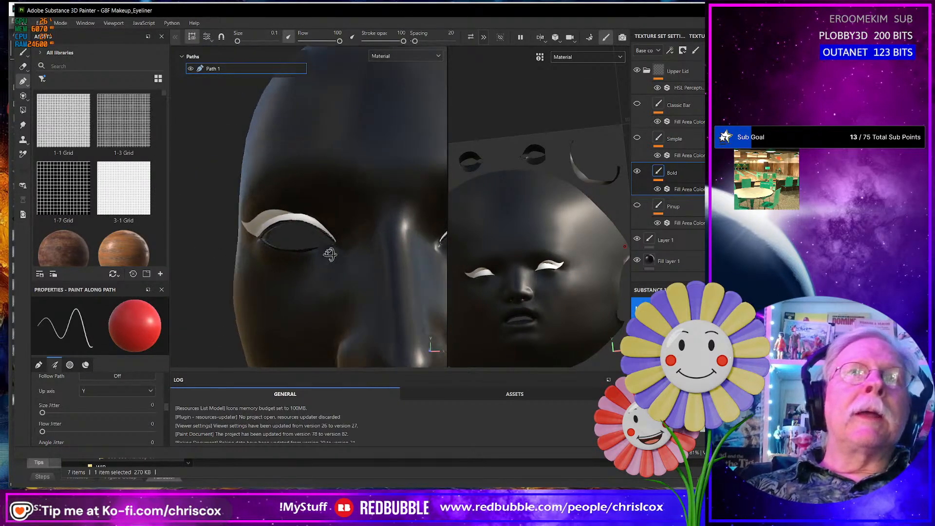
pyautogui.keyDown('alt'); pyautogui.moveTo(349, 244); pyautogui.dragTo(350, 264); pyautogui.keyUp('alt')
pyautogui.scroll(-5, 353, 260)
# - Add a point to Path 1's upper edge near the inner eye corner and shift the neighbouring upper point outward
pyautogui.keyDown('alt'); pyautogui.moveTo(275, 271); pyautogui.dragTo(445, 268, button='middle'); pyautogui.keyUp('alt')
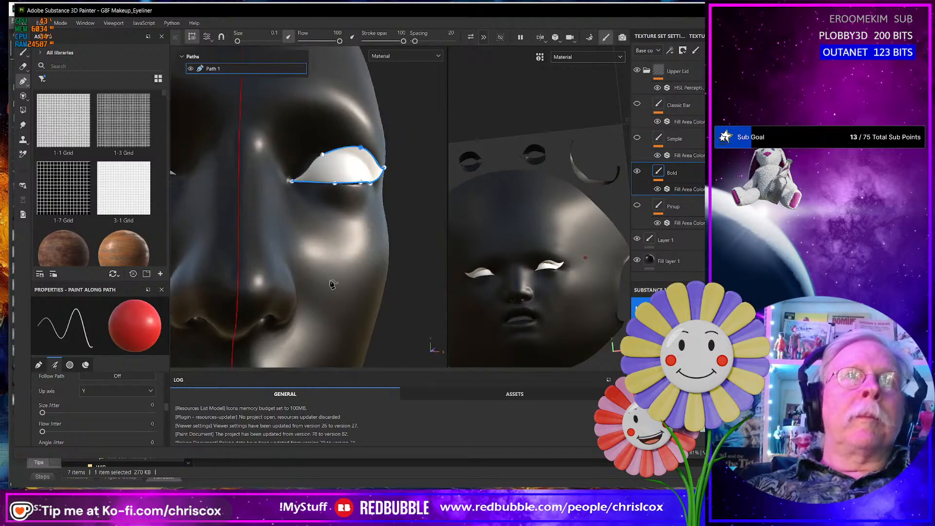
pyautogui.keyDown('alt'); pyautogui.moveTo(342, 276); pyautogui.dragTo(342, 281, button='middle'); pyautogui.keyUp('alt')
pyautogui.keyDown('alt'); pyautogui.moveTo(354, 278); pyautogui.dragTo(359, 251); pyautogui.keyUp('alt')
pyautogui.scroll(-3, 358, 250)
pyautogui.scroll(8, 356, 248)
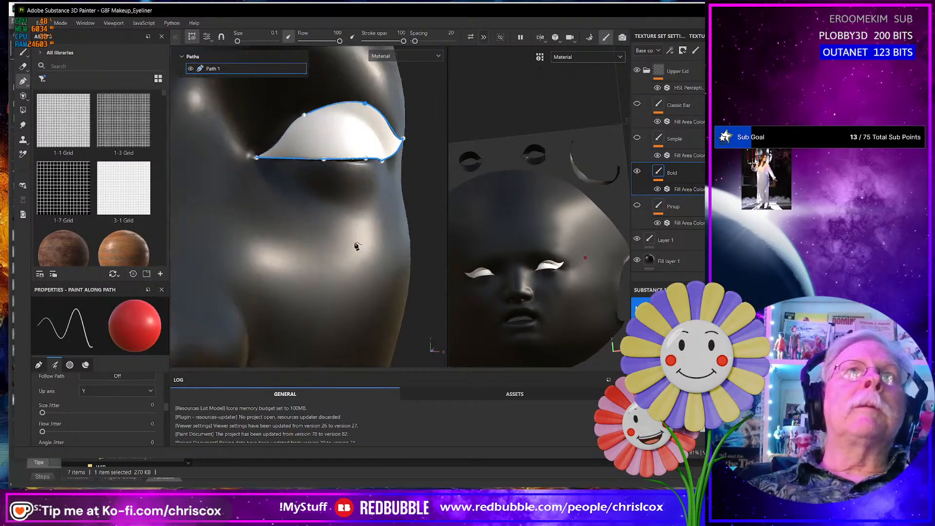
pyautogui.keyDown('alt'); pyautogui.moveTo(357, 202); pyautogui.dragTo(332, 227, button='middle'); pyautogui.keyUp('alt')
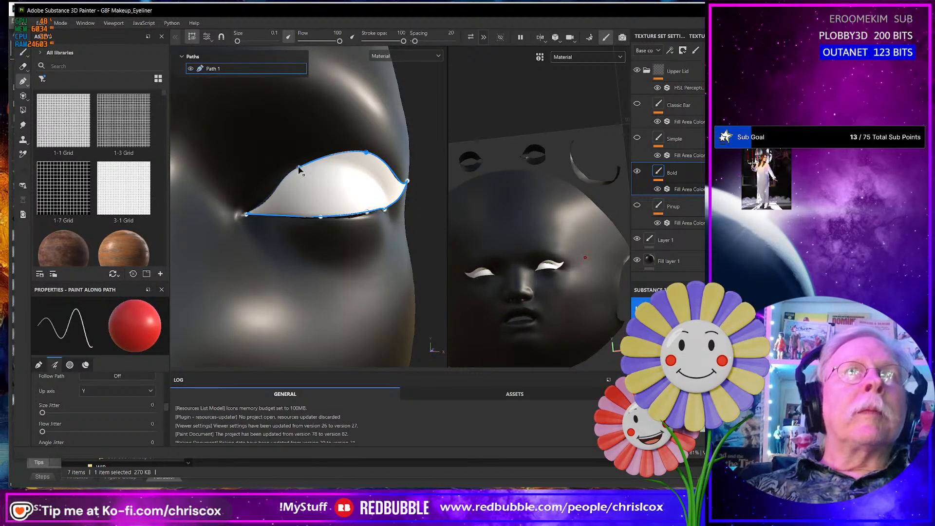
pyautogui.moveTo(299, 168); pyautogui.dragTo(294, 167)
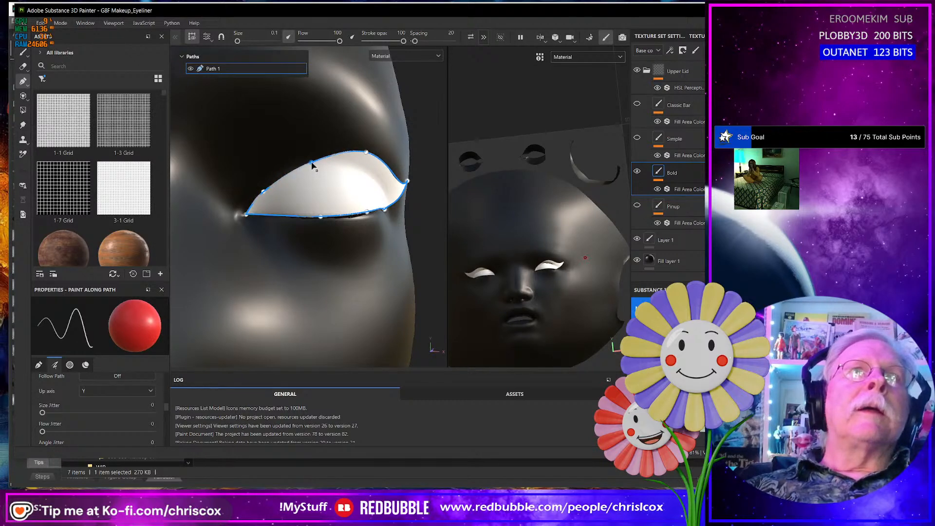
# - Examine the reshaped inner part of the Bold eyeliner from several angles on both eyes of the face with eye openings
pyautogui.scroll(-7, 388, 251)
pyautogui.keyDown('alt'); pyautogui.moveTo(389, 251); pyautogui.dragTo(261, 250, button='middle'); pyautogui.keyUp('alt')
pyautogui.keyDown('alt'); pyautogui.moveTo(382, 258); pyautogui.dragTo(221, 262); pyautogui.keyUp('alt')
pyautogui.keyDown('alt'); pyautogui.moveTo(338, 260); pyautogui.dragTo(260, 268, button='middle'); pyautogui.keyUp('alt')
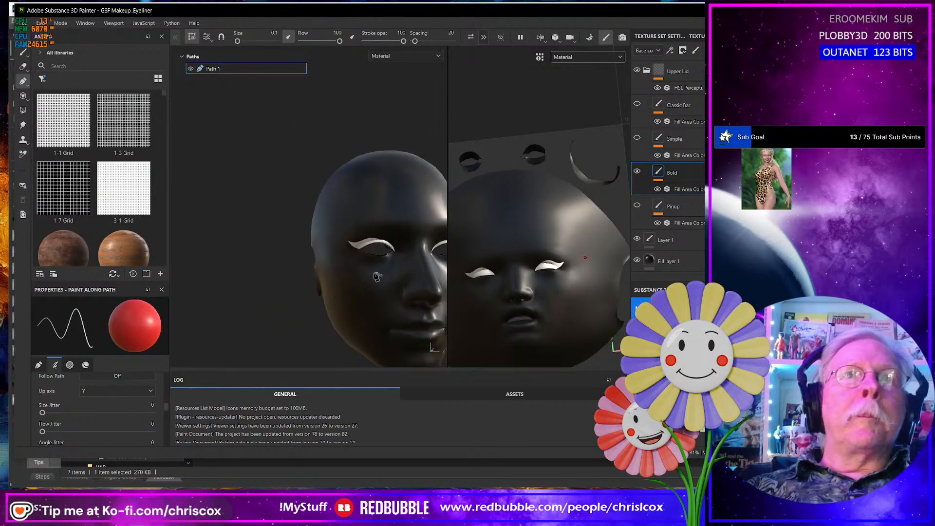
pyautogui.scroll(3, 376, 275)
pyautogui.keyDown('alt'); pyautogui.moveTo(378, 277); pyautogui.dragTo(330, 263); pyautogui.keyUp('alt')
pyautogui.scroll(2, 328, 292)
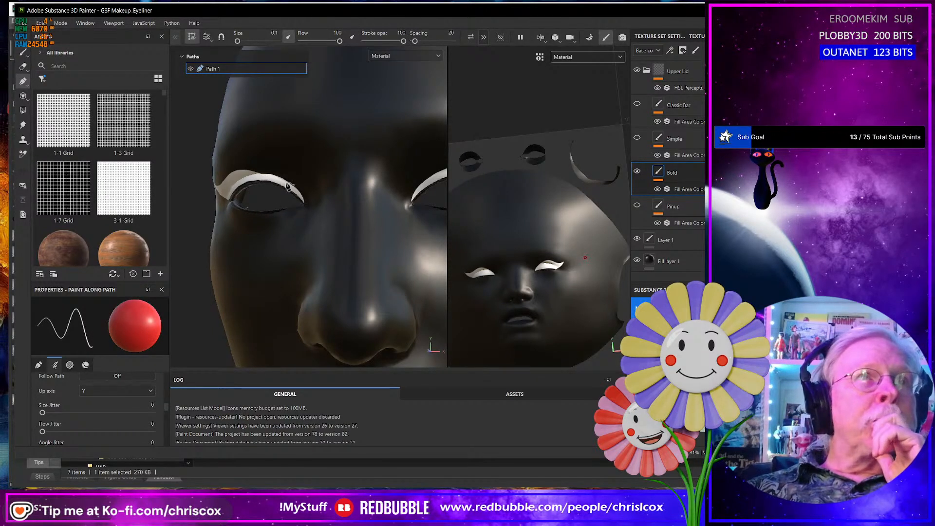
pyautogui.scroll(-3, 275, 225)
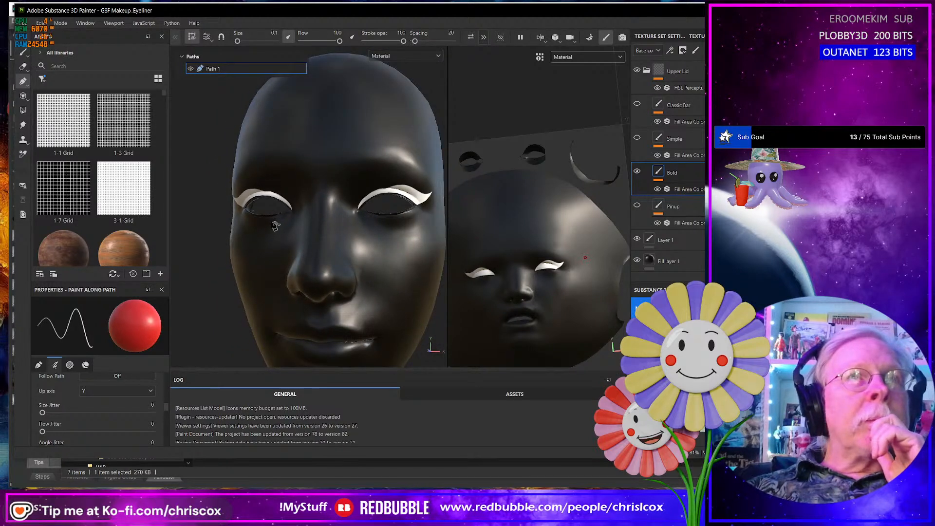
pyautogui.keyDown('alt'); pyautogui.moveTo(274, 225); pyautogui.dragTo(329, 218); pyautogui.keyUp('alt')
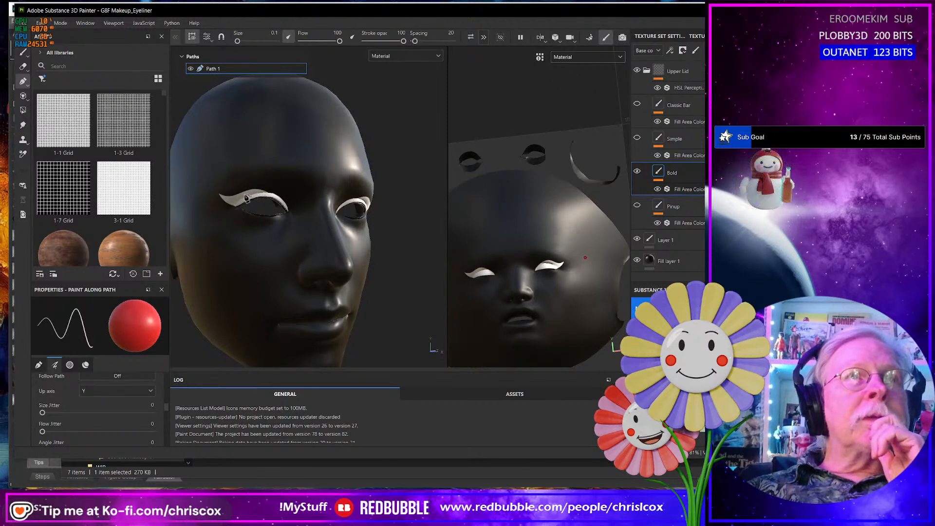
# - Refine Path 1's upper edge by shifting its peak point and inner upper point outward and shortening the wing tip's tangent handle
pyautogui.moveTo(248, 266)
pyautogui.keyDown('alt'); pyautogui.mouseDown(button='middle')
pyautogui.moveTo(282, 253)
pyautogui.moveTo(445, 239)
pyautogui.moveTo(338, 259)
pyautogui.moveTo(429, 253)
pyautogui.moveTo(357, 263)
pyautogui.mouseUp(button='middle'); pyautogui.keyUp('alt')
pyautogui.scroll(-3, 356, 265)
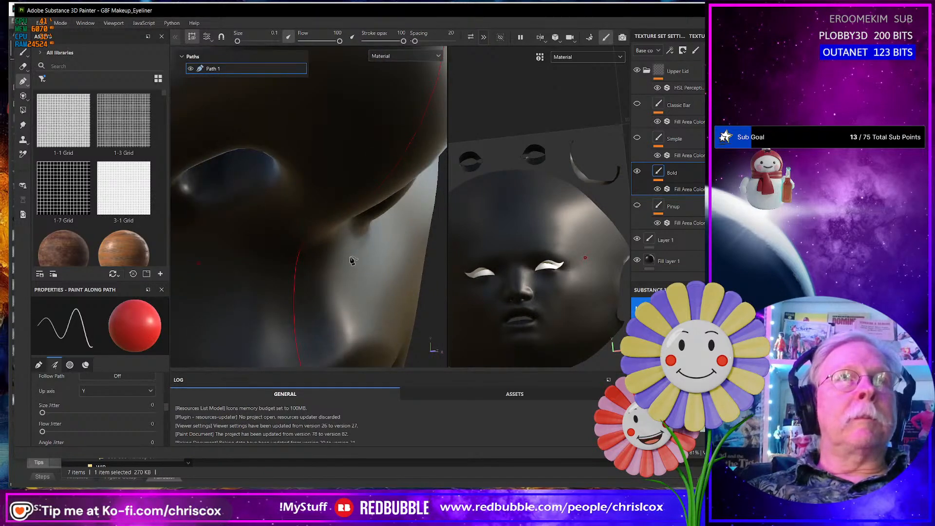
pyautogui.keyDown('alt'); pyautogui.moveTo(353, 261); pyautogui.dragTo(267, 265); pyautogui.keyUp('alt')
pyautogui.keyDown('alt'); pyautogui.moveTo(332, 236); pyautogui.dragTo(207, 315, button='middle'); pyautogui.keyUp('alt')
pyautogui.moveTo(314, 214)
pyautogui.keyDown('alt'); pyautogui.mouseDown(button='middle')
pyautogui.moveTo(227, 290)
pyautogui.moveTo(205, 336)
pyautogui.mouseUp(button='middle'); pyautogui.keyUp('alt')
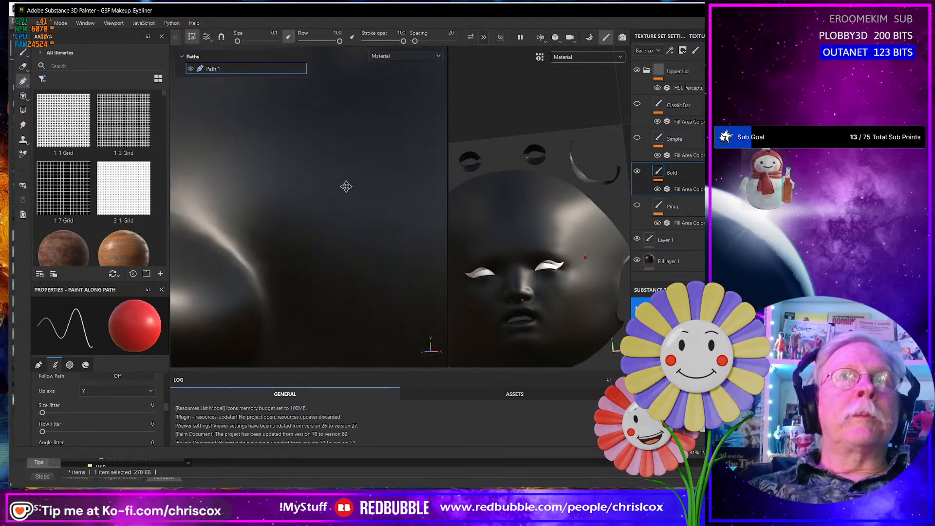
pyautogui.keyDown('alt'); pyautogui.moveTo(347, 187); pyautogui.dragTo(259, 276, button='middle'); pyautogui.keyUp('alt')
pyautogui.scroll(-3, 326, 246)
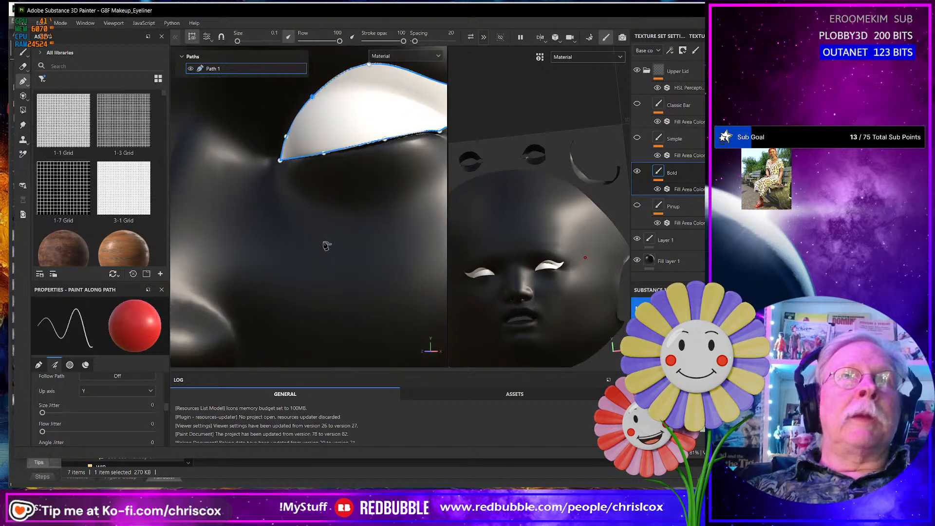
pyautogui.keyDown('alt'); pyautogui.moveTo(326, 246); pyautogui.dragTo(265, 300, button='middle'); pyautogui.keyUp('alt')
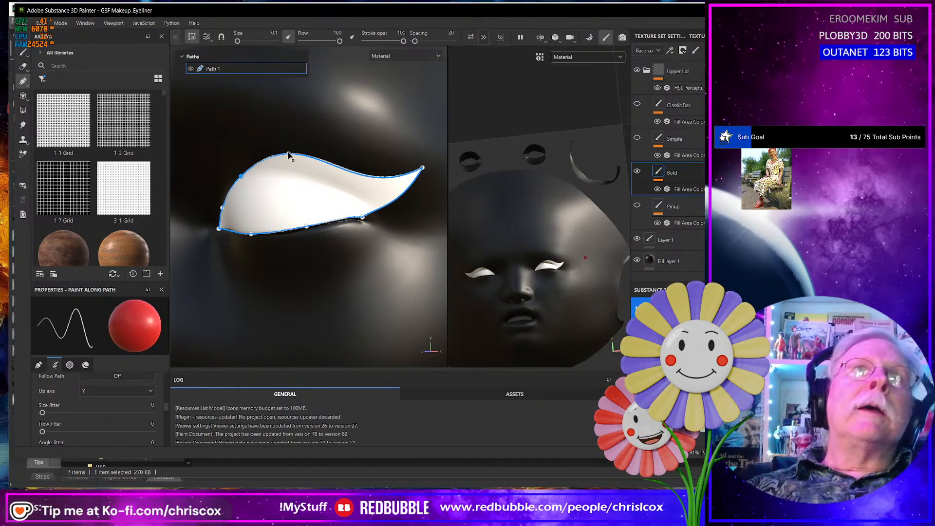
pyautogui.moveTo(297, 158); pyautogui.dragTo(305, 160)
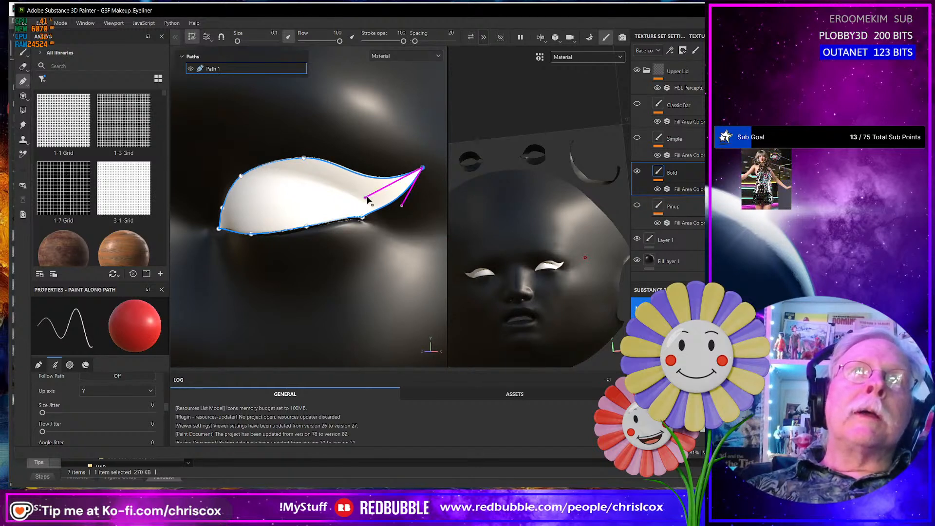
pyautogui.moveTo(370, 199); pyautogui.dragTo(380, 205)
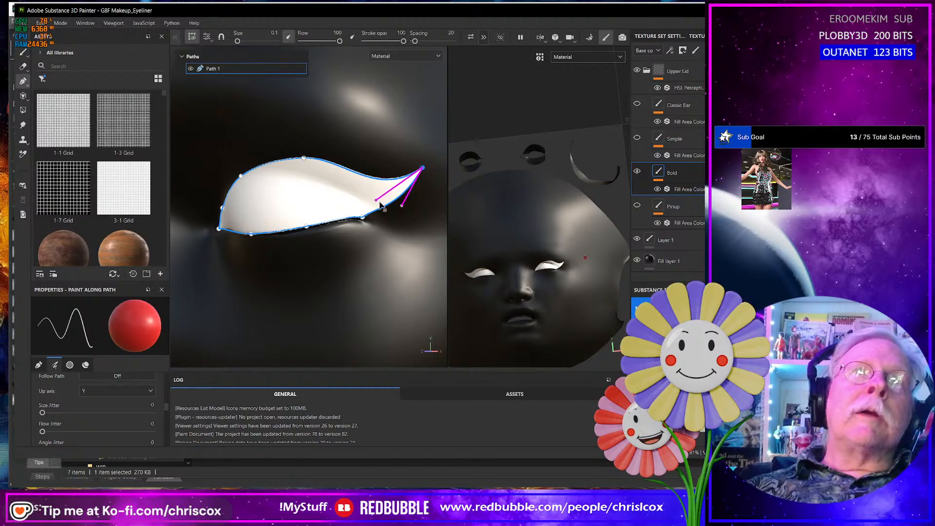
pyautogui.click(246, 177)
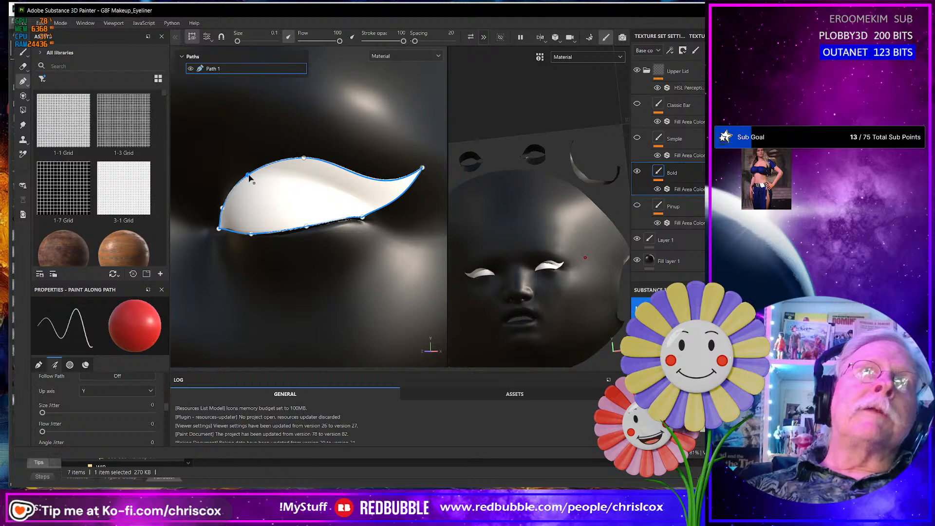
# - Examine the refined Bold eyeliner on both face models, viewing the wings and upper lid edges of both eyes from several angles
pyautogui.scroll(2, 376, 259)
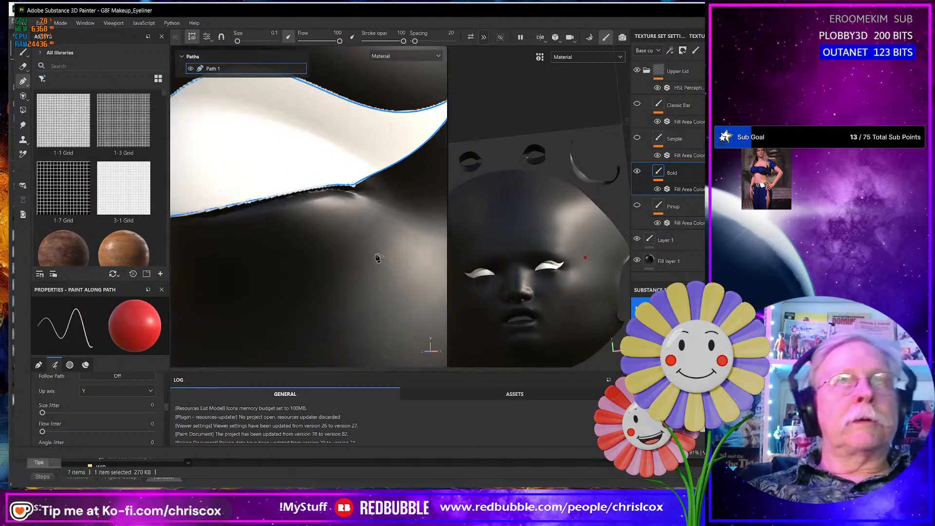
pyautogui.scroll(-4, 380, 257)
pyautogui.keyDown('alt'); pyautogui.moveTo(396, 259); pyautogui.dragTo(215, 254, button='middle'); pyautogui.keyUp('alt')
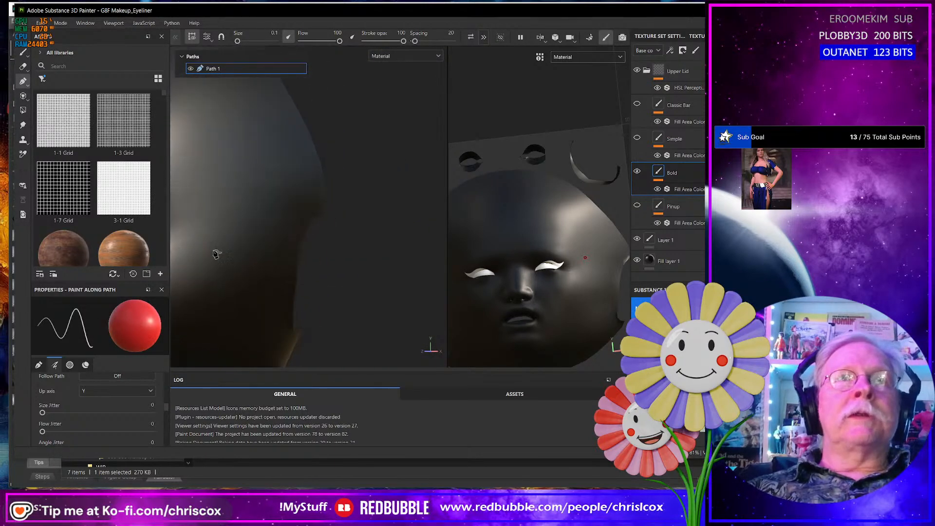
pyautogui.scroll(2, 390, 258)
pyautogui.scroll(-1, 389, 256)
pyautogui.scroll(-4, 389, 256)
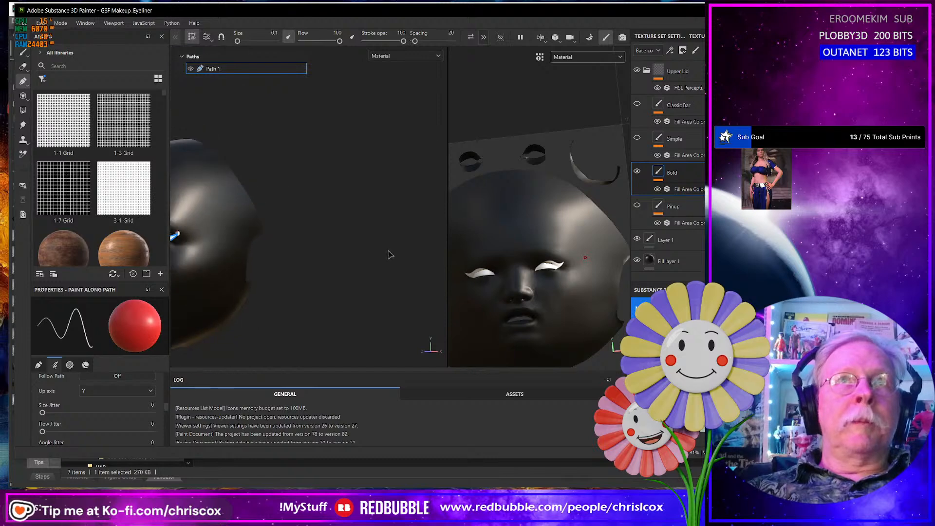
pyautogui.keyDown('alt'); pyautogui.moveTo(389, 256); pyautogui.dragTo(336, 287); pyautogui.keyUp('alt')
pyautogui.scroll(2, 293, 280)
pyautogui.scroll(-3, 293, 279)
pyautogui.scroll(-3, 293, 279)
pyautogui.keyDown('alt'); pyautogui.moveTo(251, 317); pyautogui.dragTo(367, 265, button='middle'); pyautogui.keyUp('alt')
pyautogui.keyDown('alt'); pyautogui.moveTo(367, 265); pyautogui.dragTo(269, 276); pyautogui.keyUp('alt')
pyautogui.scroll(-2, 332, 286)
pyautogui.scroll(-2, 331, 285)
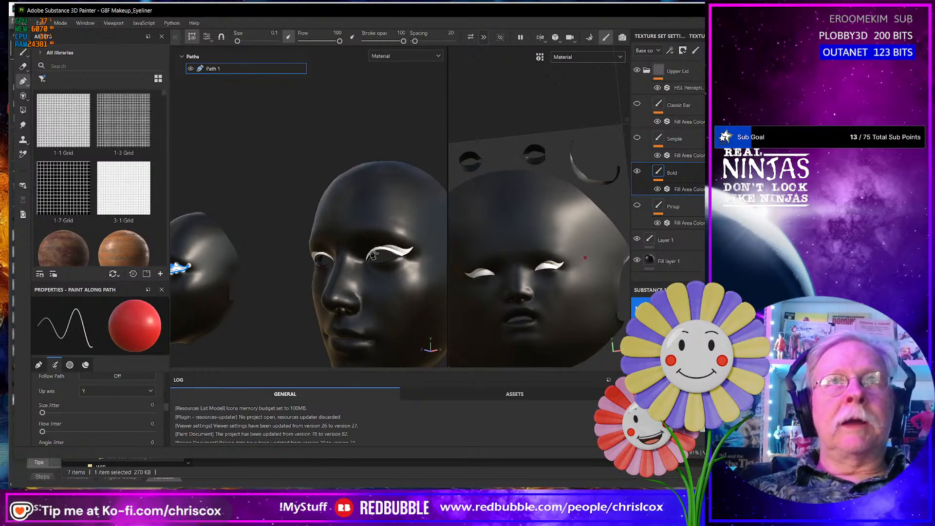
pyautogui.keyDown('alt'); pyautogui.moveTo(255, 293); pyautogui.dragTo(335, 286, button='middle'); pyautogui.keyUp('alt')
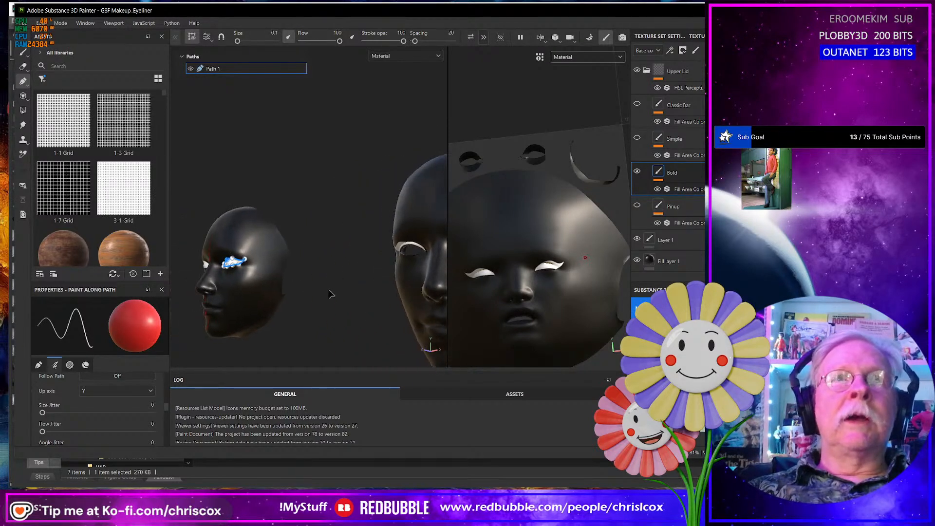
pyautogui.keyDown('alt'); pyautogui.moveTo(330, 293); pyautogui.dragTo(375, 292); pyautogui.keyUp('alt')
pyautogui.keyDown('alt'); pyautogui.moveTo(364, 288); pyautogui.dragTo(450, 280, button='middle'); pyautogui.keyUp('alt')
pyautogui.keyDown('alt'); pyautogui.moveTo(323, 276); pyautogui.dragTo(398, 274, button='middle'); pyautogui.keyUp('alt')
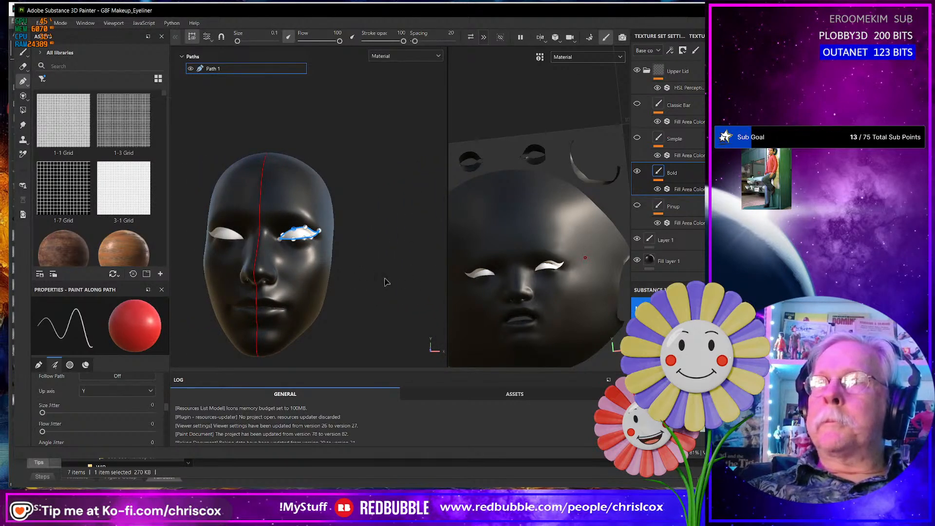
pyautogui.keyDown('alt'); pyautogui.moveTo(396, 280); pyautogui.dragTo(290, 267, button='middle'); pyautogui.keyUp('alt')
pyautogui.scroll(5, 407, 259)
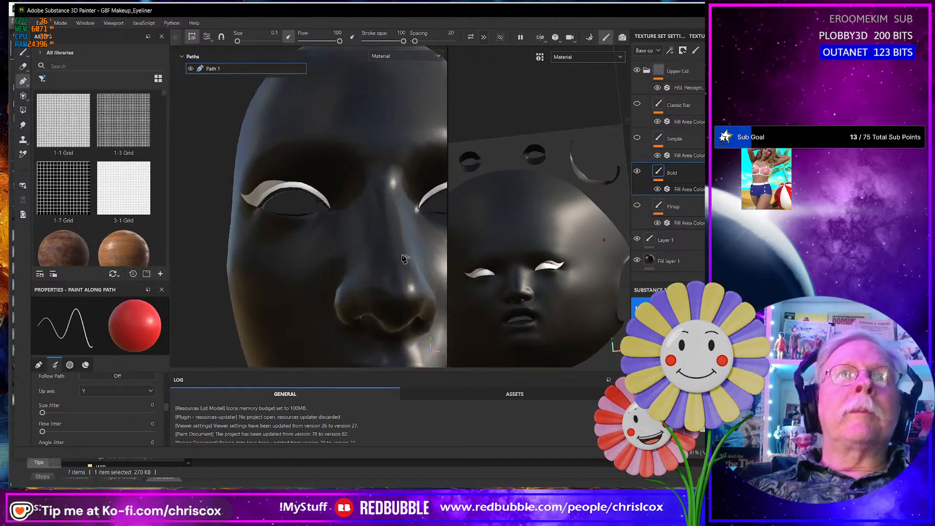
pyautogui.keyDown('alt'); pyautogui.moveTo(404, 259); pyautogui.dragTo(235, 292); pyautogui.keyUp('alt')
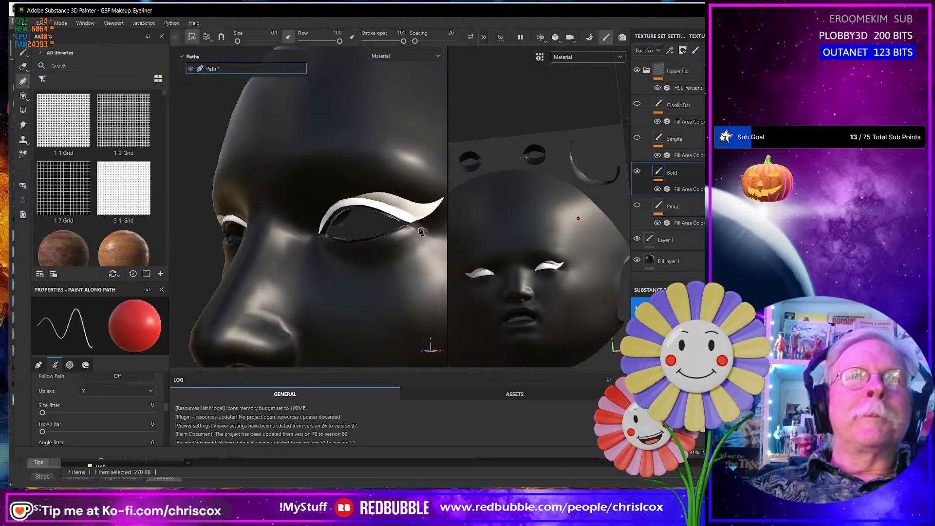
# - Export the DefaultMaterial base color texture as an 8-bit JPEG at 4096 with 16-pixel dilation and diffusion padding
pyautogui.hotkey('ctrl', 'shift')
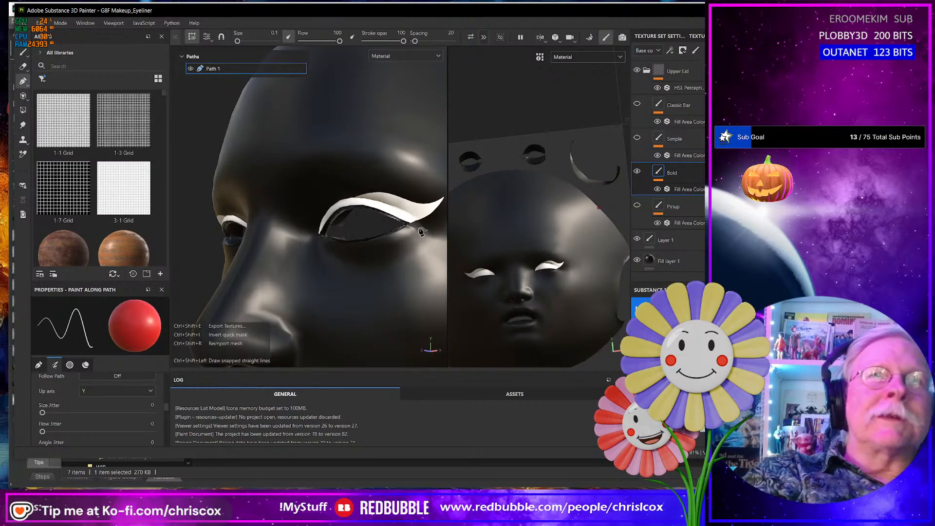
pyautogui.hotkey('ctrl', 'shift', 'e')
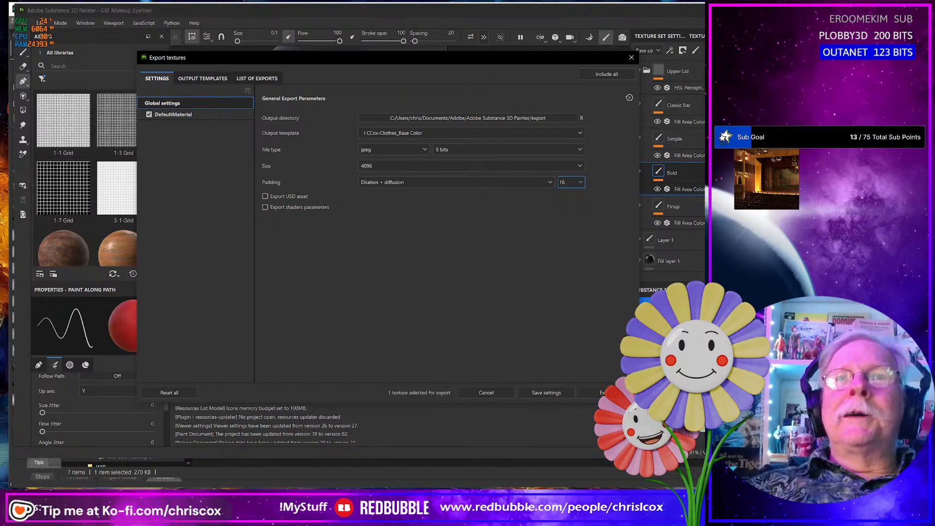
pyautogui.click(602, 392)
# - Switch to the export folder in File Explorer and rename the exported image G8F Makeup_Eyeliner_Bold_Upper_BaseColor.jpg
pyautogui.hotkey('alt', 'Tab')
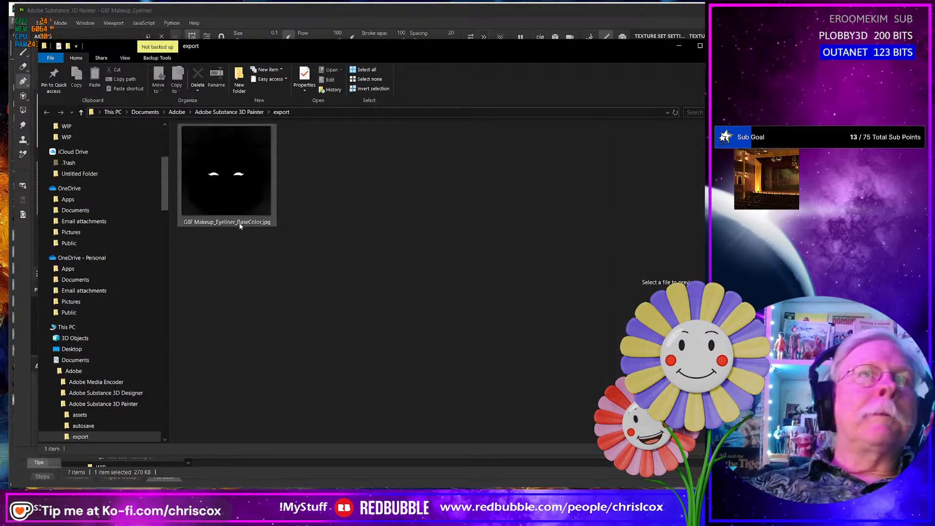
pyautogui.click(237, 224)
pyautogui.press('F2')
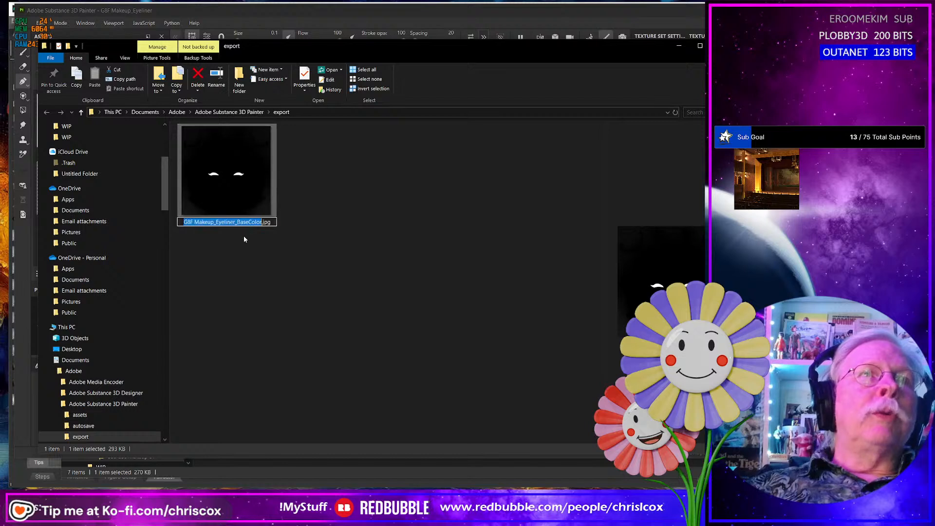
pyautogui.click(238, 223)
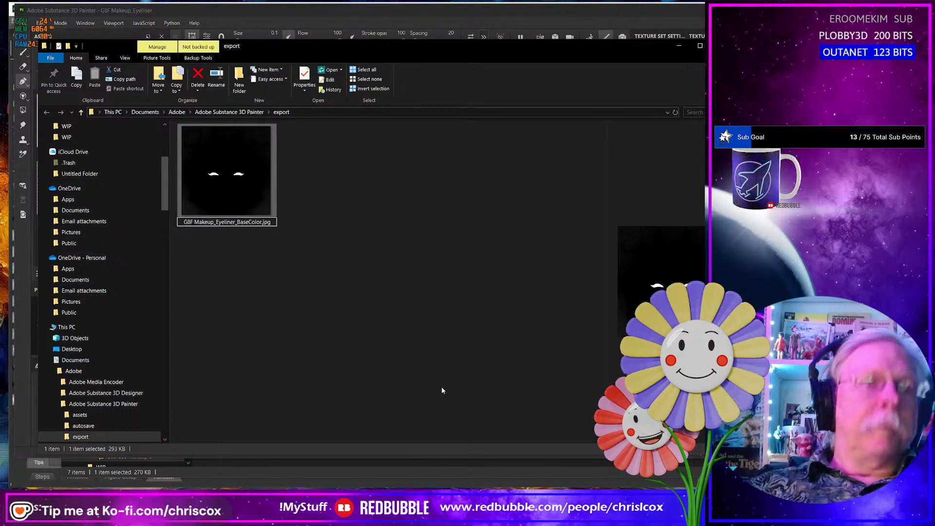
pyautogui.write('Bold_')
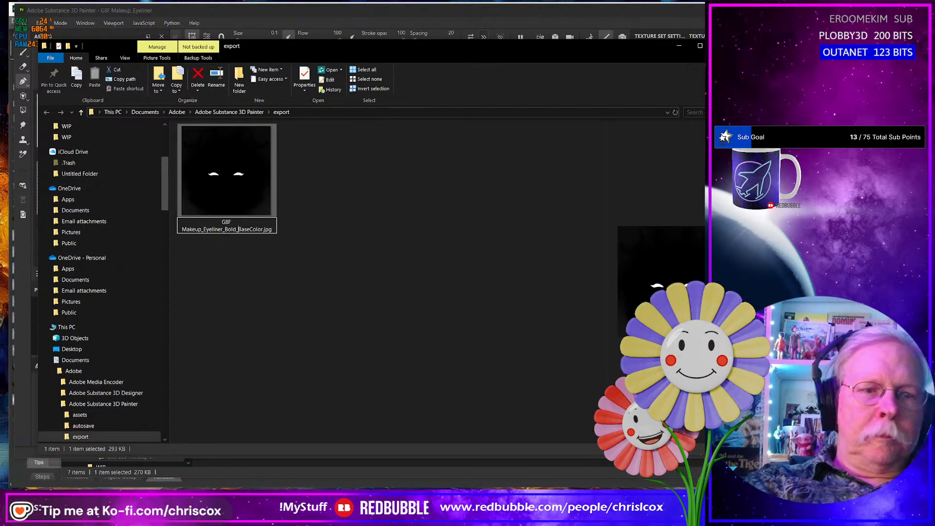
pyautogui.write('Upper_')
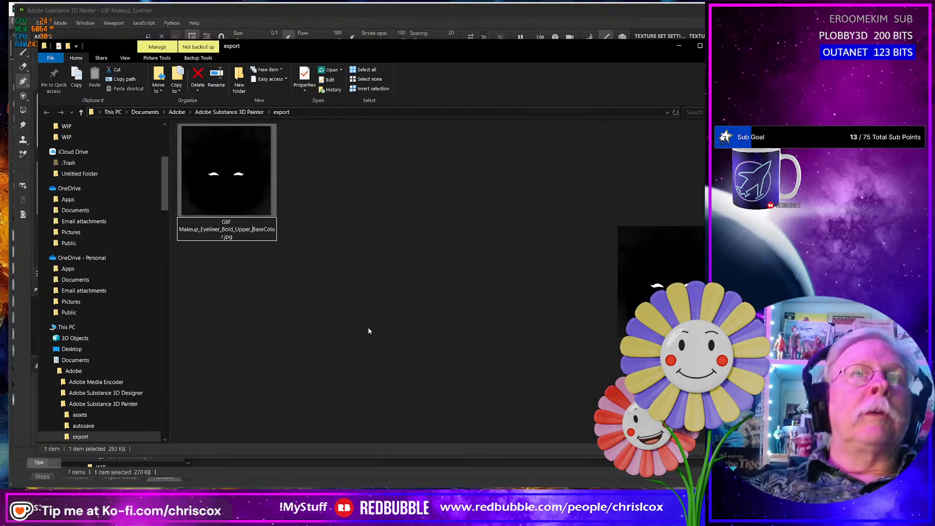
pyautogui.click(356, 324)
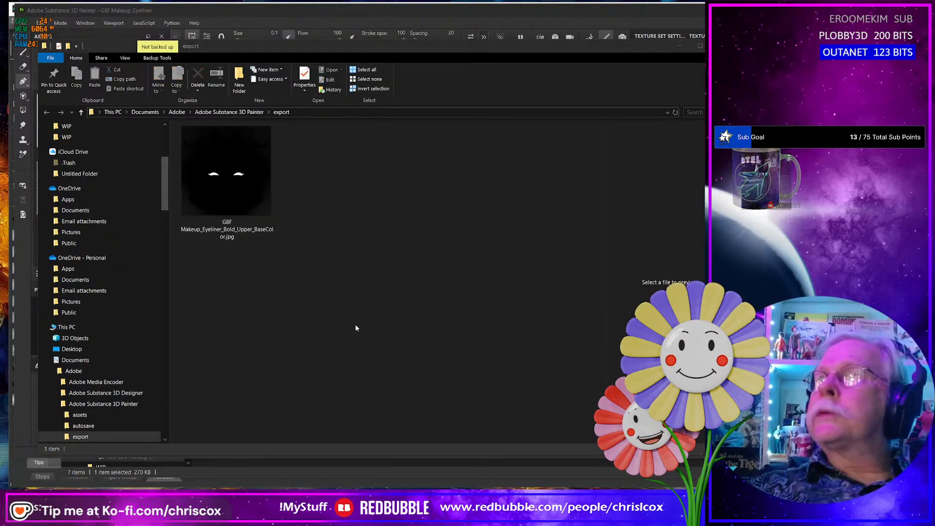
# - Switch to the browser and study the Eyeliner Styles For Beginners chart to choose the next eyeliner style
pyautogui.hotkey('alt', 'Tab')
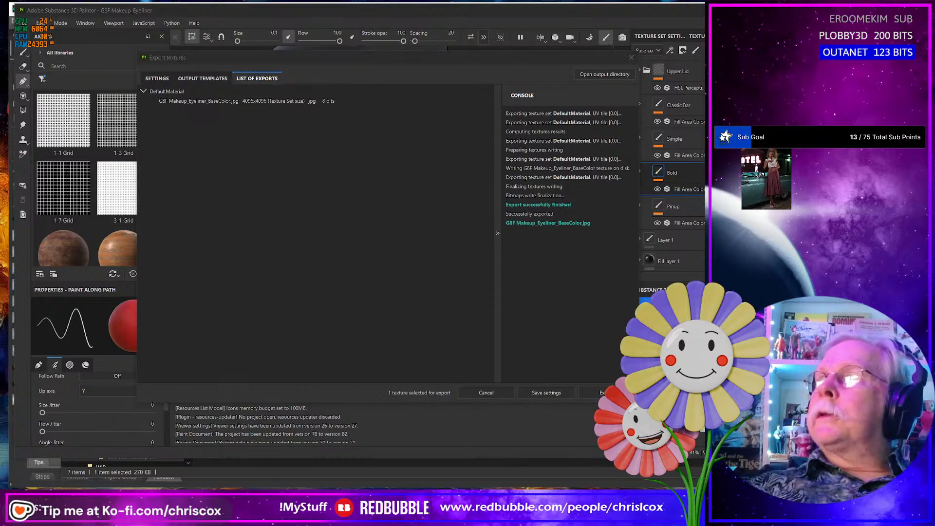
pyautogui.hotkey('alt', 'Tab')
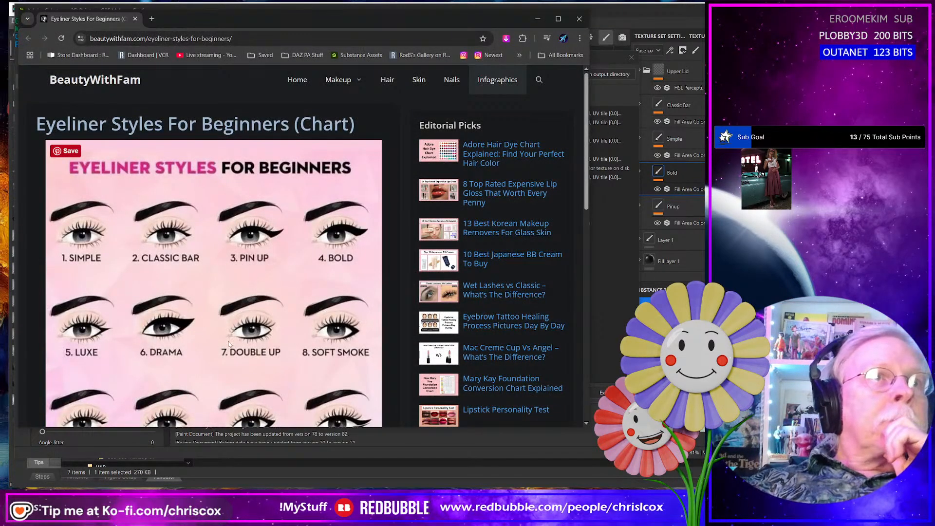
pyautogui.scroll(-3, 170, 340)
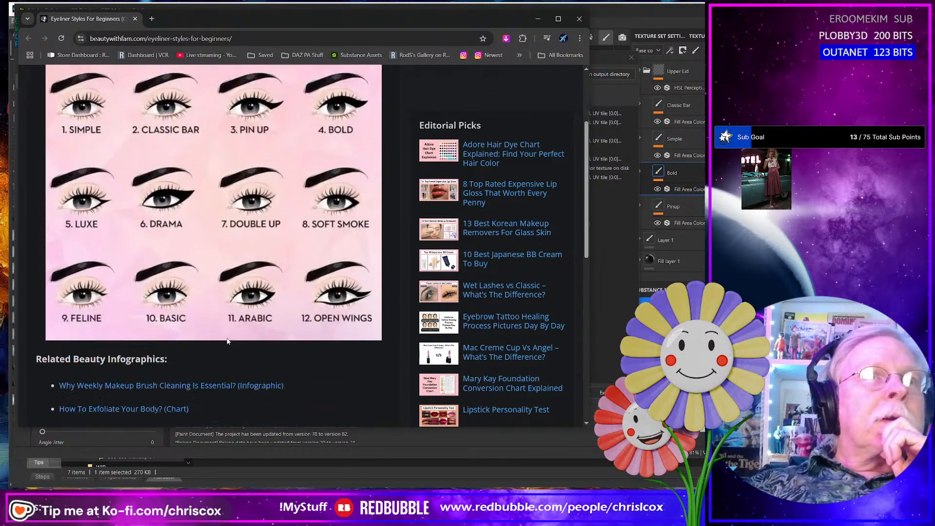
pyautogui.scroll(1, 282, 342)
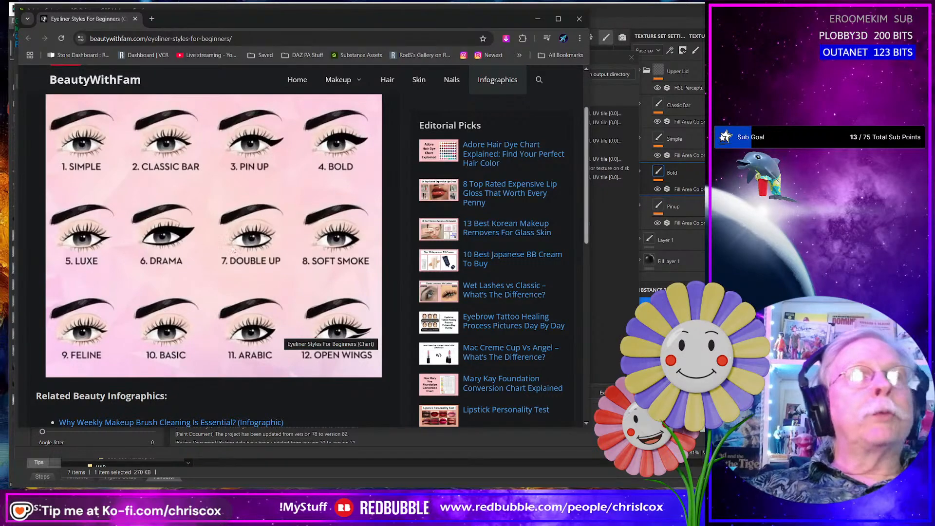
pyautogui.hotkey('alt', 'Tab')
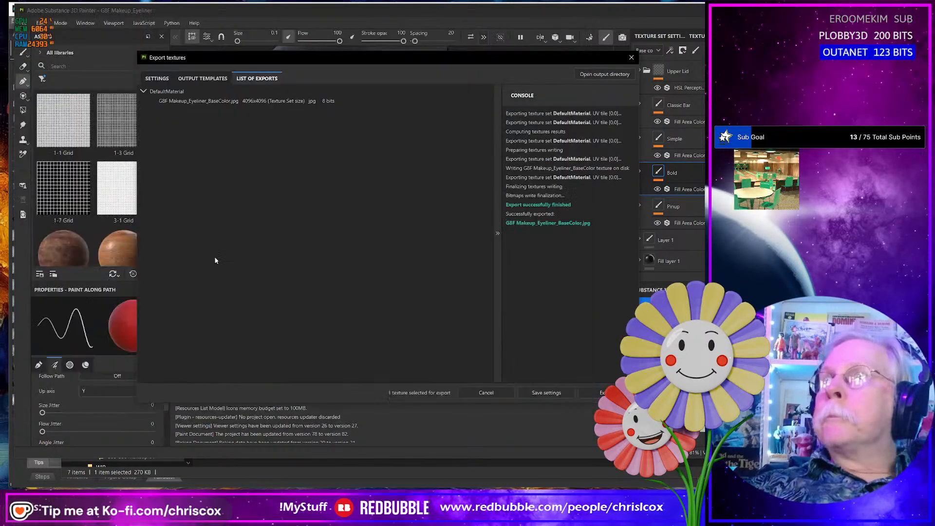
pyautogui.hotkey('alt', 'Tab')
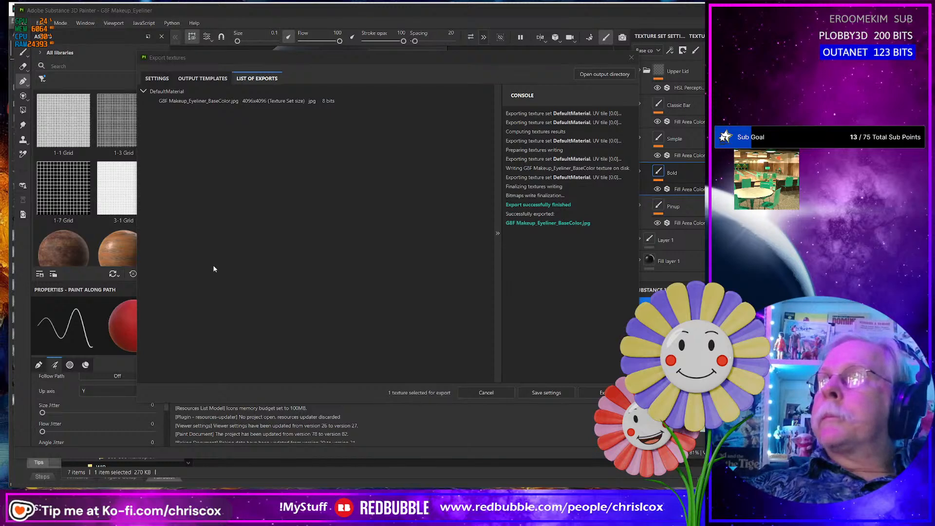
pyautogui.hotkey('alt', 'Tab')
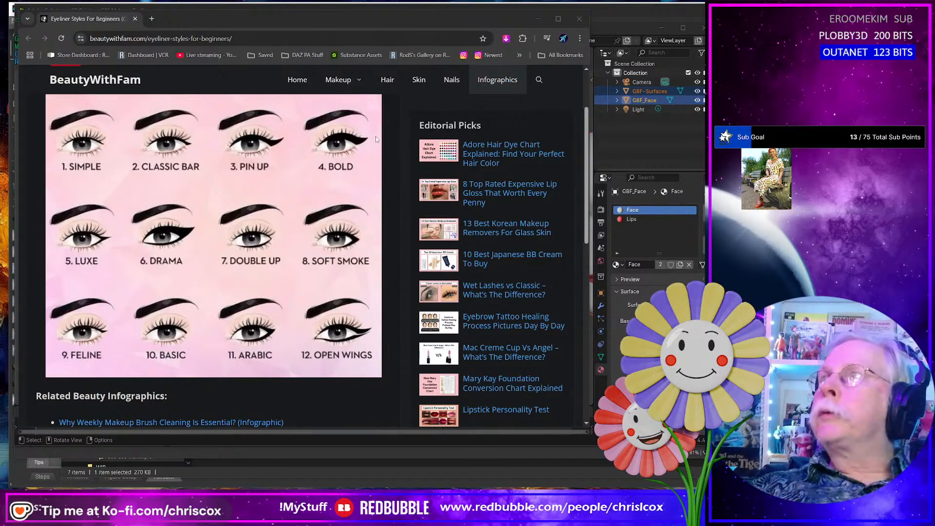
# - Return to Substance 3D Painter, close the texture export dialog and check the Bold eyeliner on the whole face with eye openings
pyautogui.hotkey('alt', 'Tab')
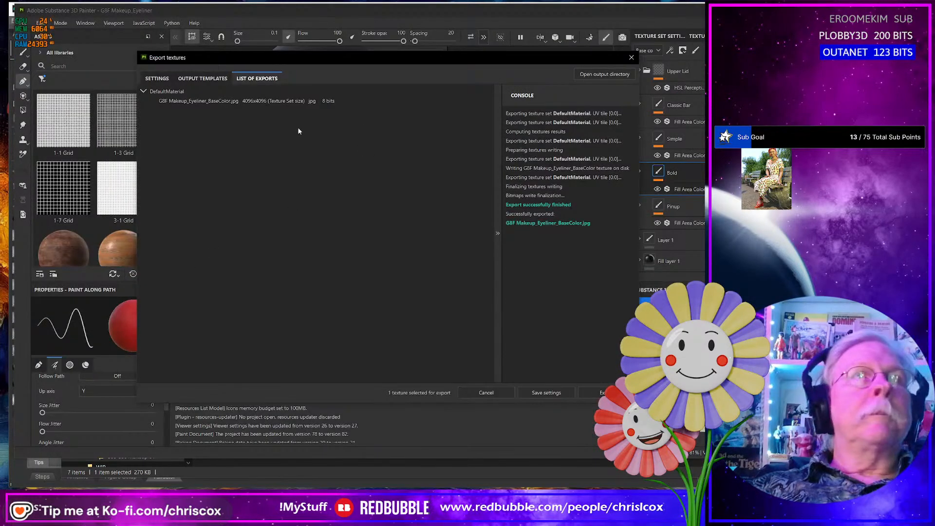
pyautogui.click(631, 57)
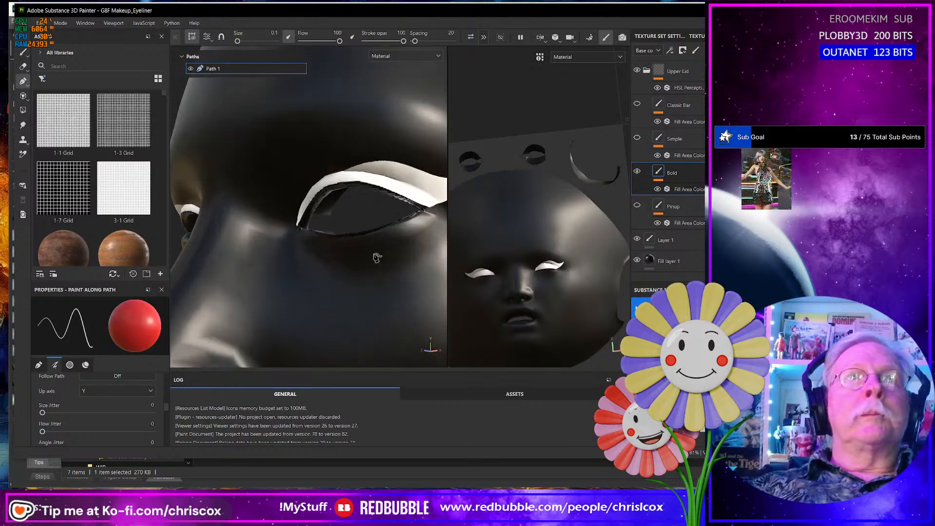
pyautogui.scroll(-5, 377, 258)
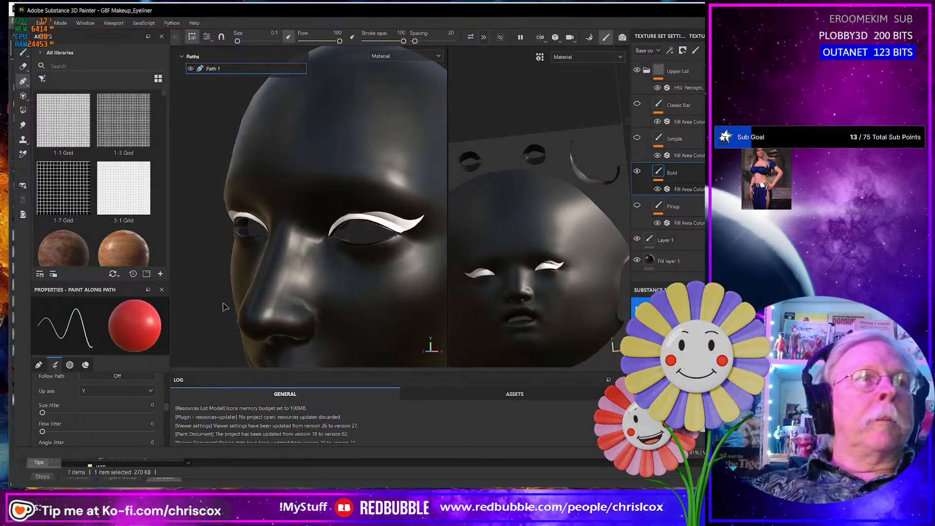
pyautogui.scroll(-3, 229, 301)
pyautogui.keyDown('alt'); pyautogui.moveTo(237, 294); pyautogui.dragTo(254, 265); pyautogui.keyUp('alt')
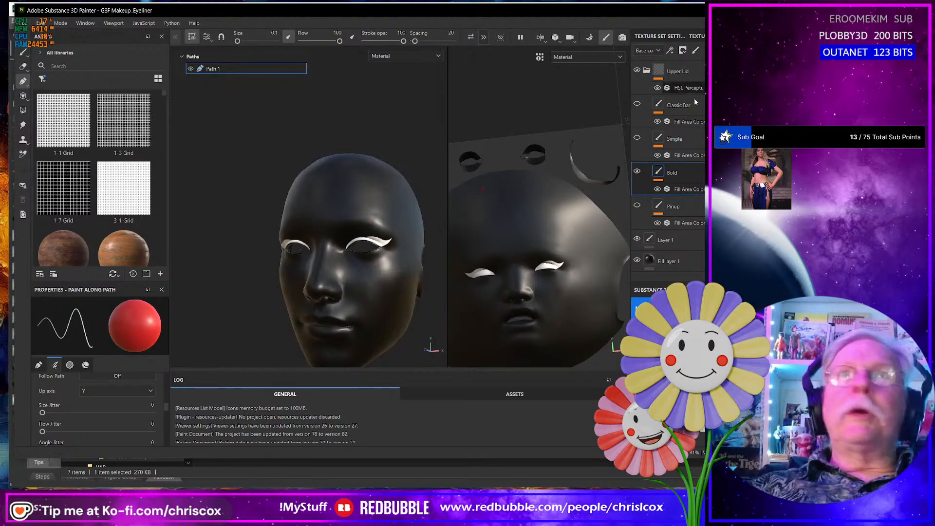
# - Check the eyeliner chart in the browser again and duplicate the Bold layer in Substance 3D Painter
pyautogui.rightClick(691, 171)
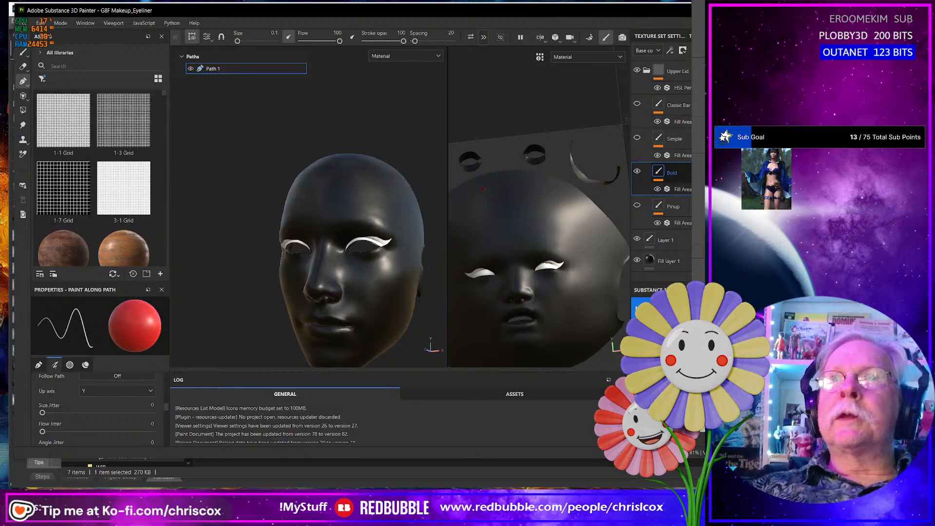
pyautogui.hotkey('alt', 'Tab')
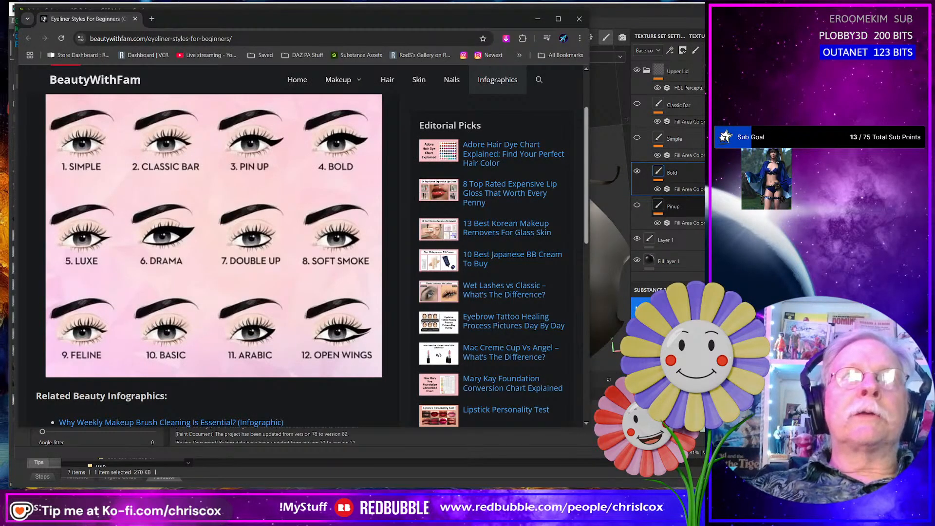
pyautogui.hotkey('alt', 'Tab')
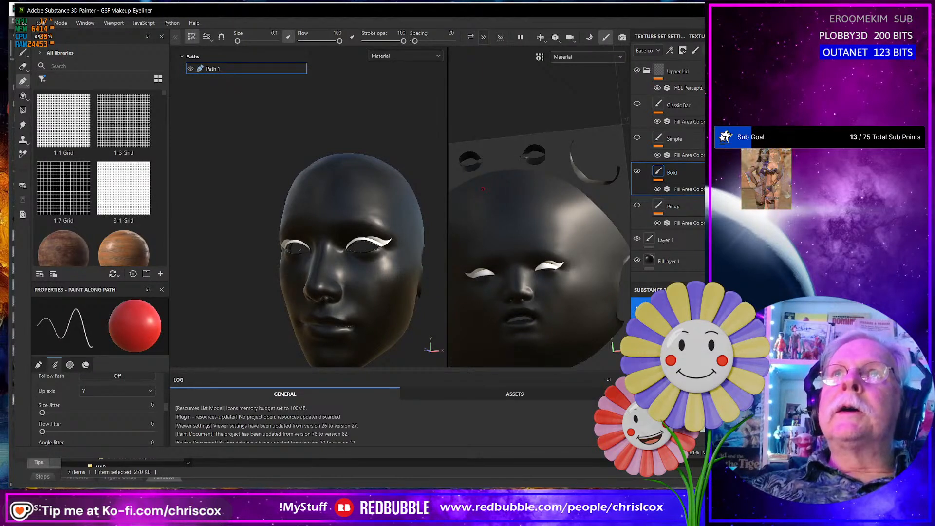
pyautogui.rightClick(689, 170)
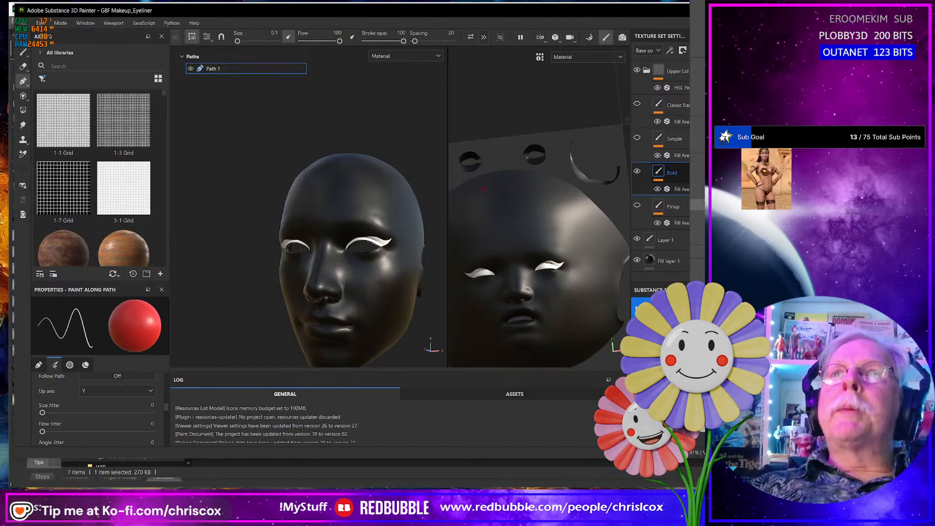
pyautogui.click(701, 205)
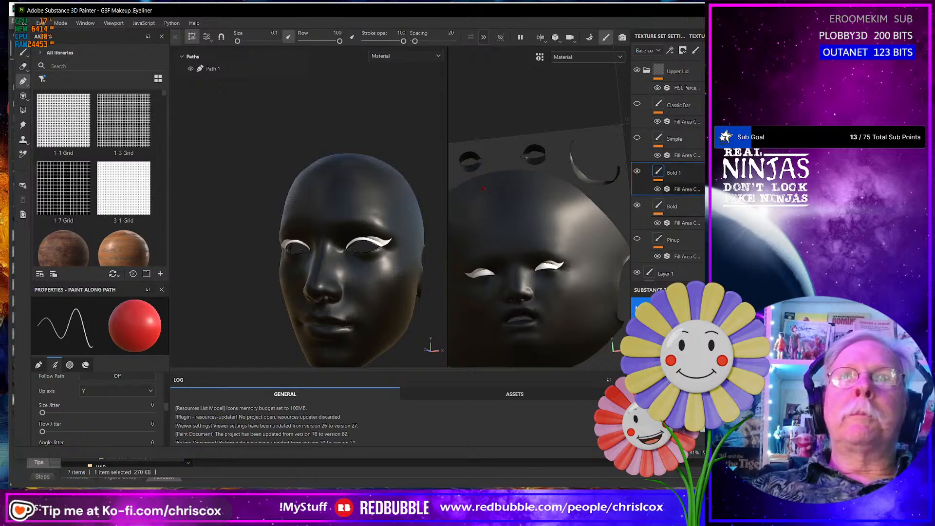
# - Rename the duplicated Bold layer as Drama
pyautogui.doubleClick(674, 173)
pyautogui.write('D')
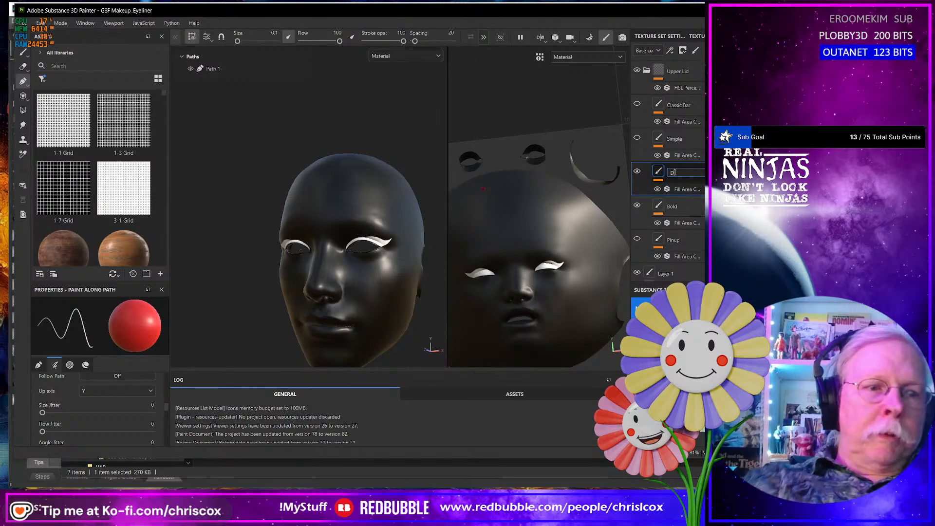
pyautogui.write('ia')
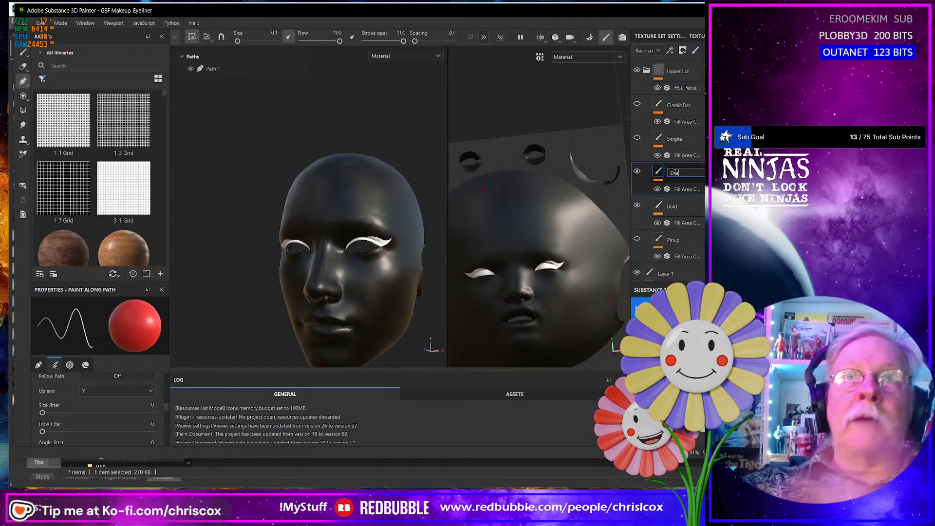
pyautogui.write('n')
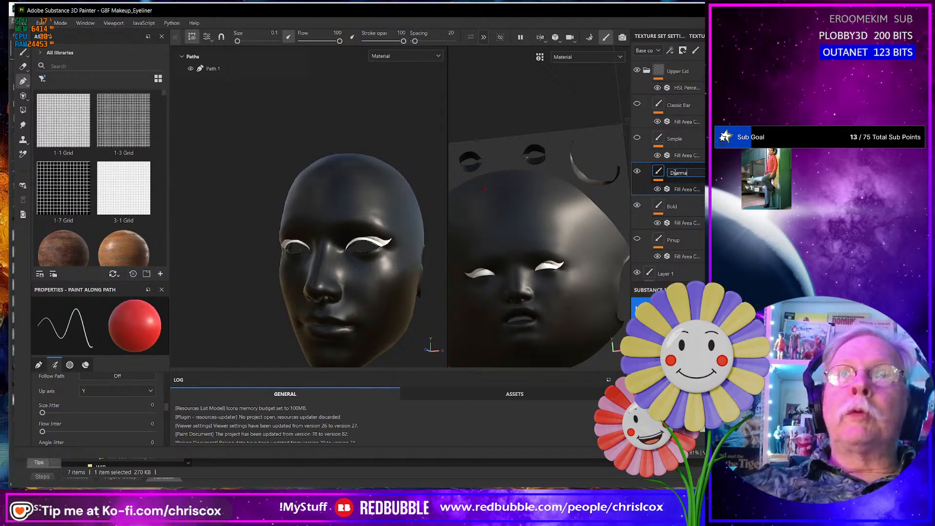
pyautogui.press('Return')
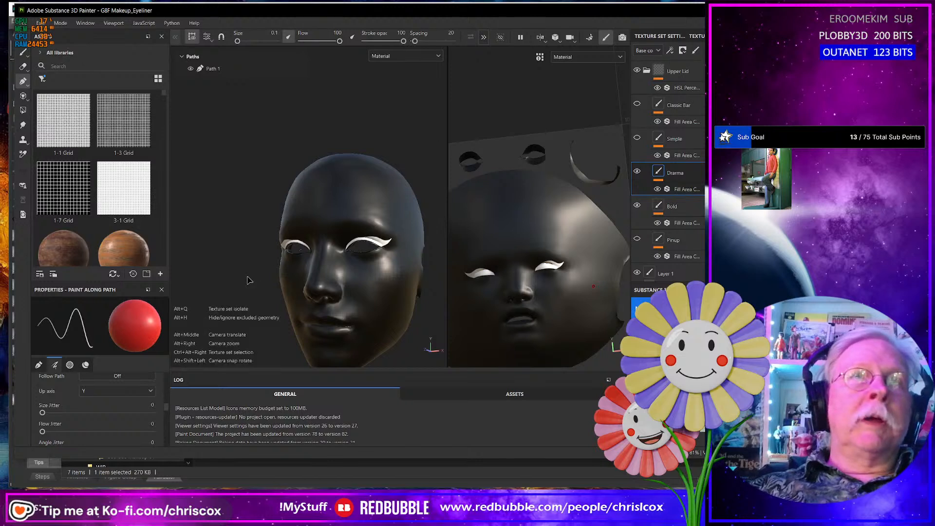
# - Move the wing tip point of Path 1 slightly outward and down, and adjust its tangents to sharpen the wing
pyautogui.keyDown('alt'); pyautogui.moveTo(248, 280); pyautogui.dragTo(411, 292); pyautogui.keyUp('alt')
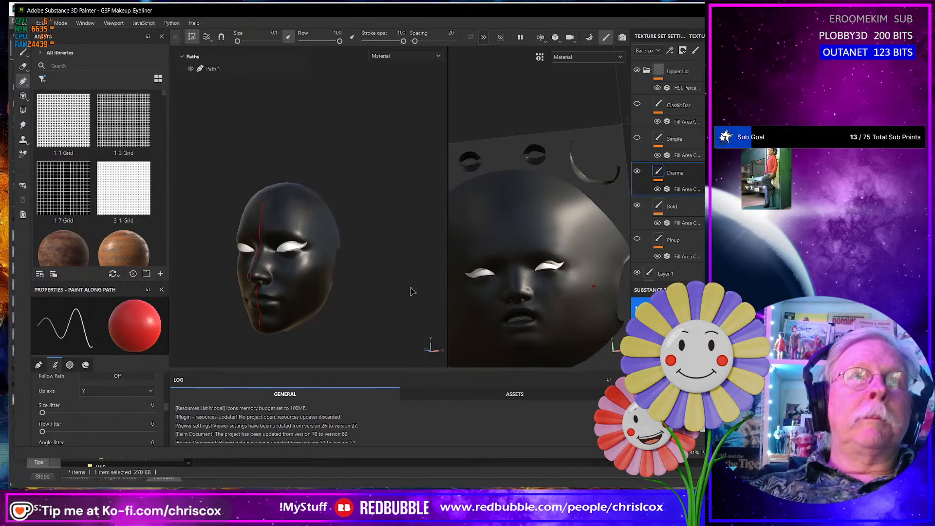
pyautogui.click(208, 72)
pyautogui.scroll(4, 324, 269)
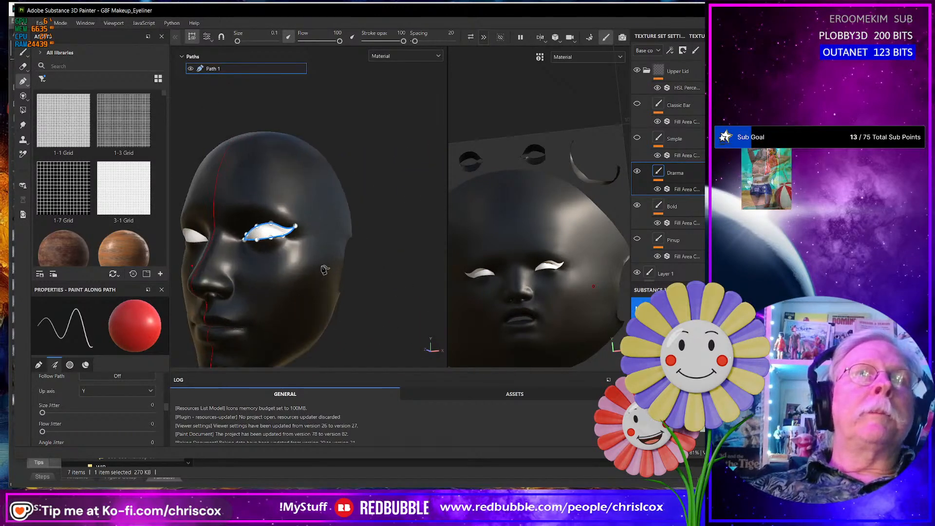
pyautogui.scroll(3, 319, 266)
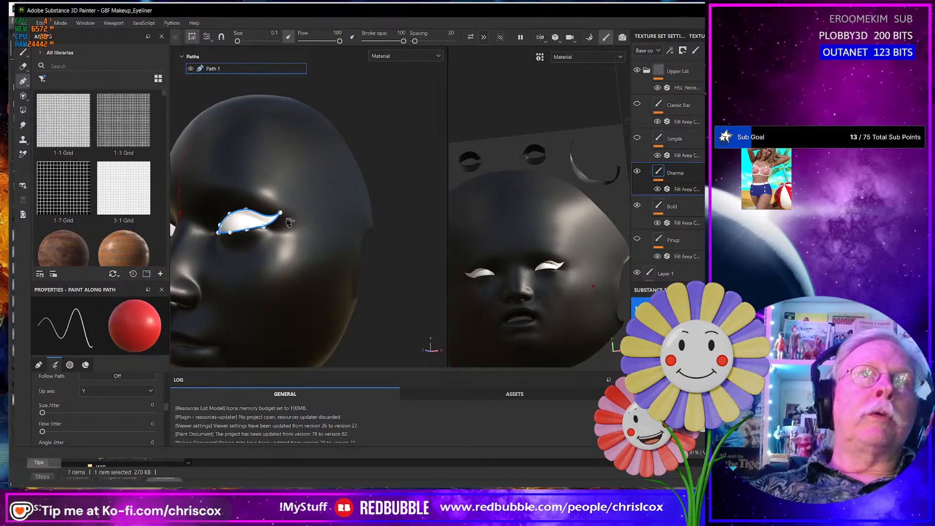
pyautogui.scroll(6, 292, 214)
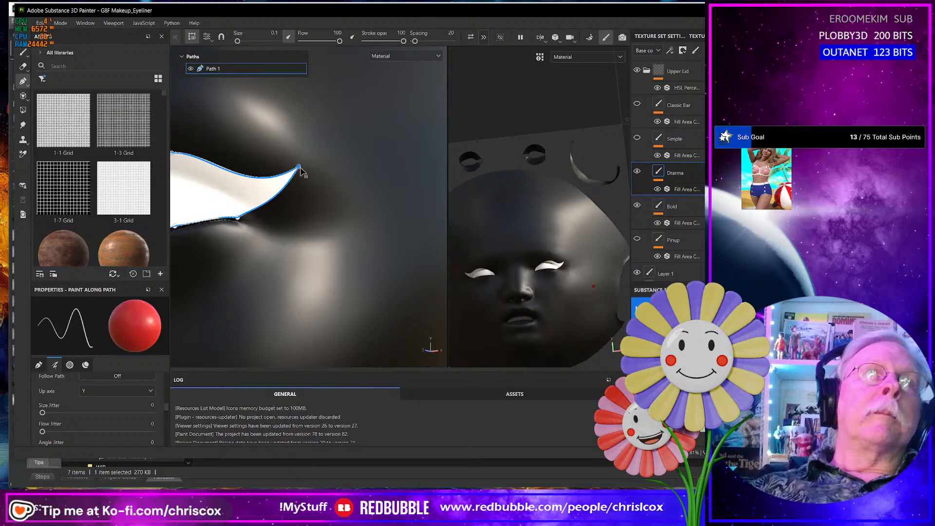
pyautogui.click(301, 170)
pyautogui.moveTo(303, 174); pyautogui.dragTo(308, 181)
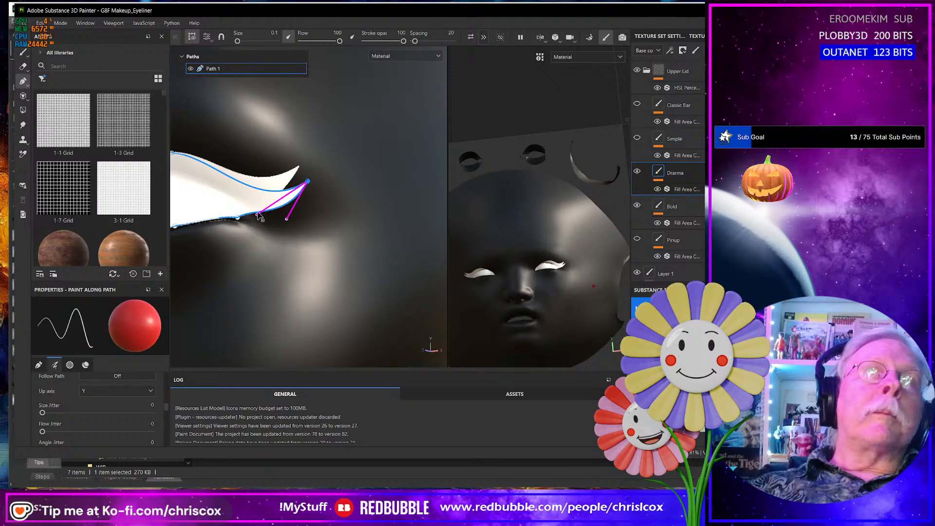
pyautogui.moveTo(259, 215)
pyautogui.mouseDown()
pyautogui.moveTo(249, 196)
pyautogui.moveTo(279, 215)
pyautogui.moveTo(268, 210)
pyautogui.mouseUp()
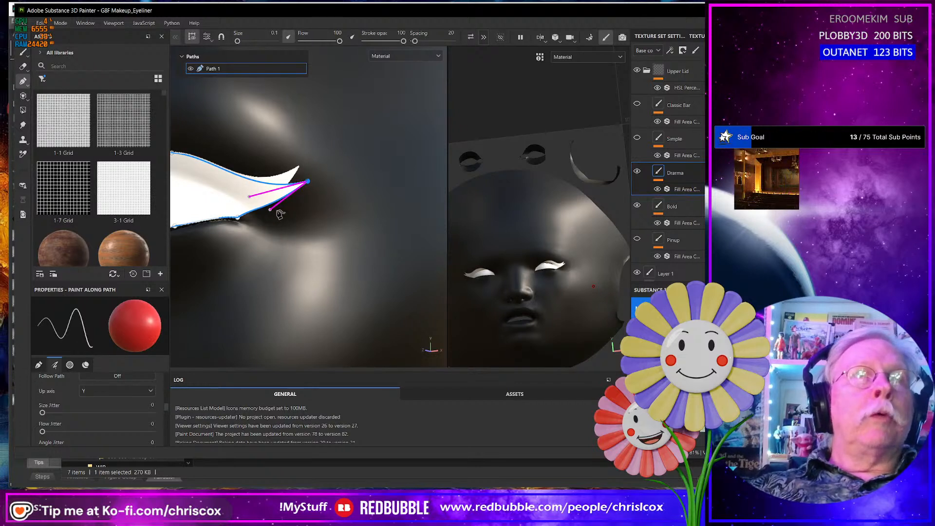
# - Lower the points along the path's upper edge toward the lash line to make the Drama eyeliner thinner
pyautogui.moveTo(211, 257); pyautogui.dragTo(339, 222, button='middle')
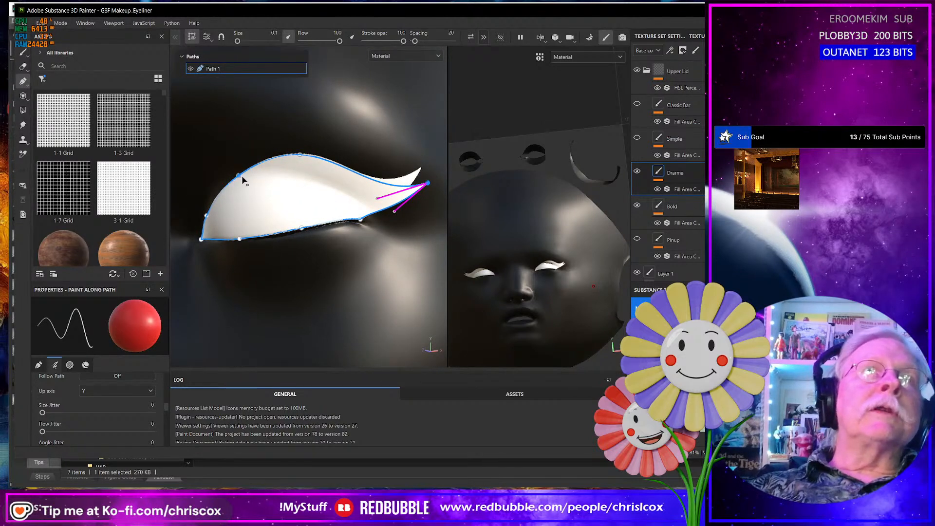
pyautogui.moveTo(242, 177); pyautogui.dragTo(248, 180)
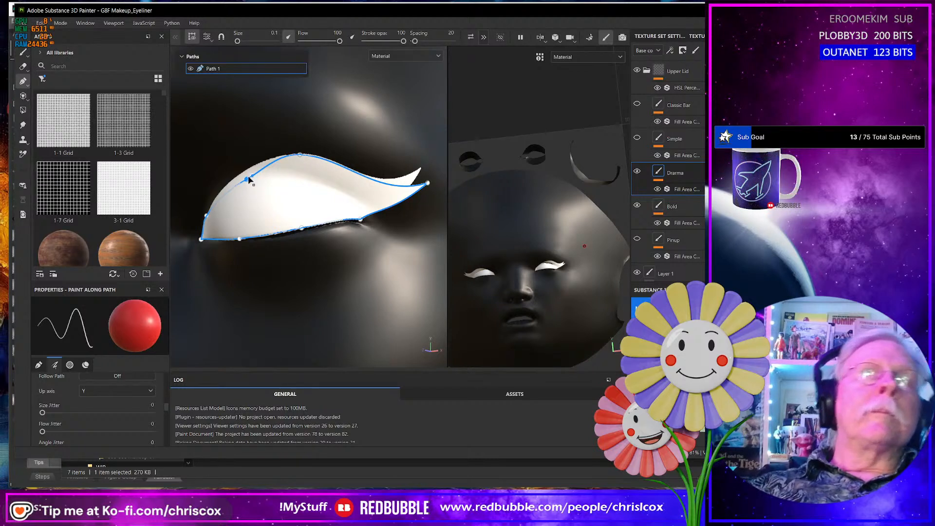
pyautogui.moveTo(247, 181); pyautogui.dragTo(262, 201)
pyautogui.moveTo(301, 159); pyautogui.dragTo(319, 204)
pyautogui.moveTo(262, 204); pyautogui.dragTo(267, 209)
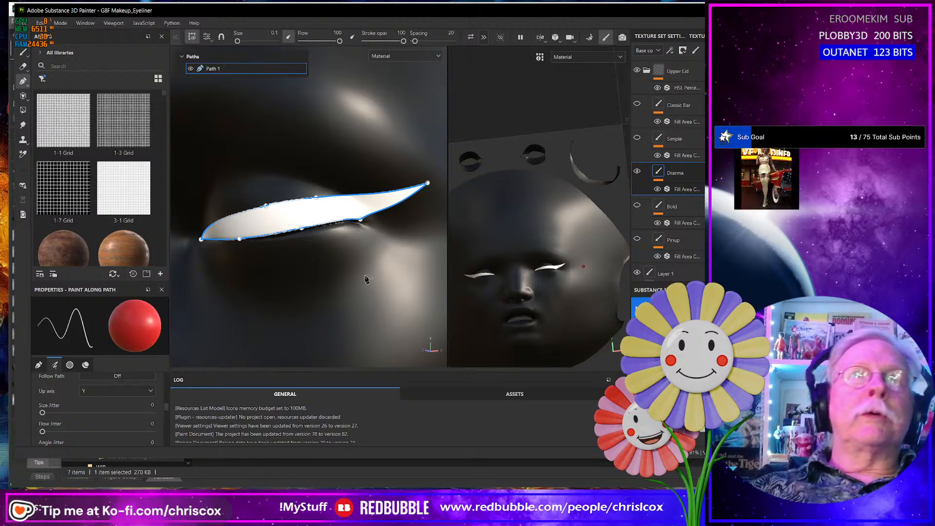
# - Examine the thinned Drama eyeliner's thickness and wing on both eyes, close up and on the whole face
pyautogui.keyDown('alt'); pyautogui.moveTo(387, 271); pyautogui.dragTo(391, 274); pyautogui.keyUp('alt')
pyautogui.scroll(-12, 391, 274)
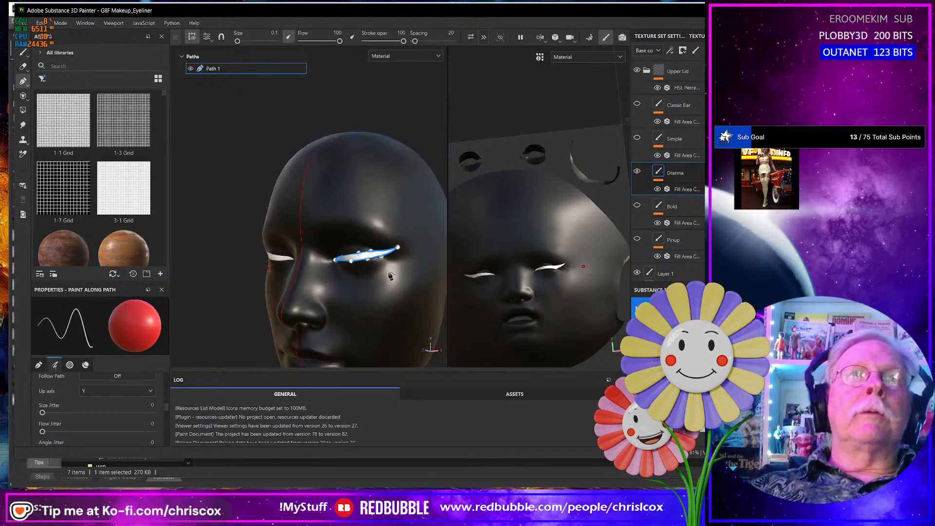
pyautogui.keyDown('alt'); pyautogui.moveTo(391, 274); pyautogui.dragTo(296, 264, button='middle'); pyautogui.keyUp('alt')
pyautogui.keyDown('alt'); pyautogui.moveTo(369, 257); pyautogui.dragTo(244, 276, button='middle'); pyautogui.keyUp('alt')
pyautogui.scroll(8, 263, 276)
pyautogui.keyDown('alt'); pyautogui.moveTo(312, 275); pyautogui.dragTo(302, 277, button='middle'); pyautogui.keyUp('alt')
pyautogui.moveTo(303, 278)
pyautogui.keyDown('alt'); pyautogui.mouseDown()
pyautogui.moveTo(323, 194)
pyautogui.moveTo(355, 203)
pyautogui.moveTo(334, 217)
pyautogui.moveTo(318, 275)
pyautogui.moveTo(341, 290)
pyautogui.moveTo(319, 291)
pyautogui.mouseUp(); pyautogui.keyUp('alt')
pyautogui.scroll(1, 315, 286)
pyautogui.scroll(-4, 319, 284)
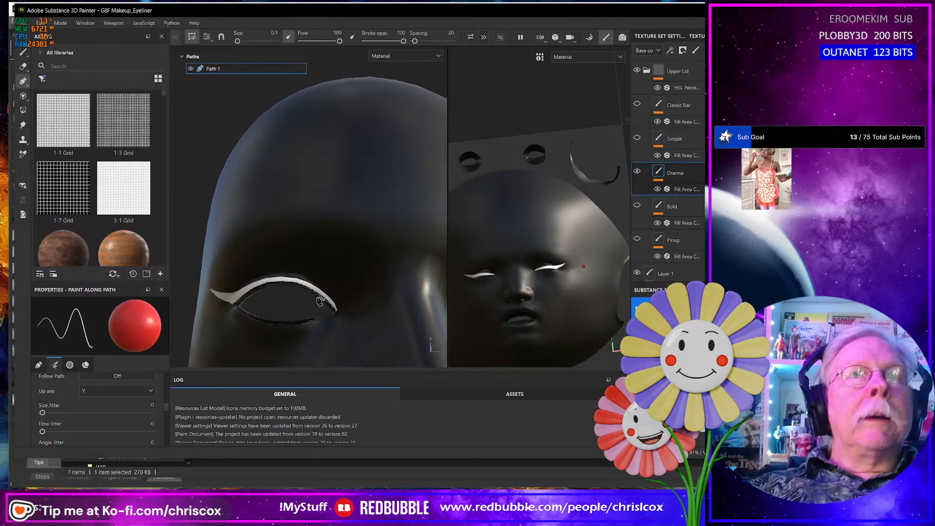
pyautogui.scroll(2, 317, 290)
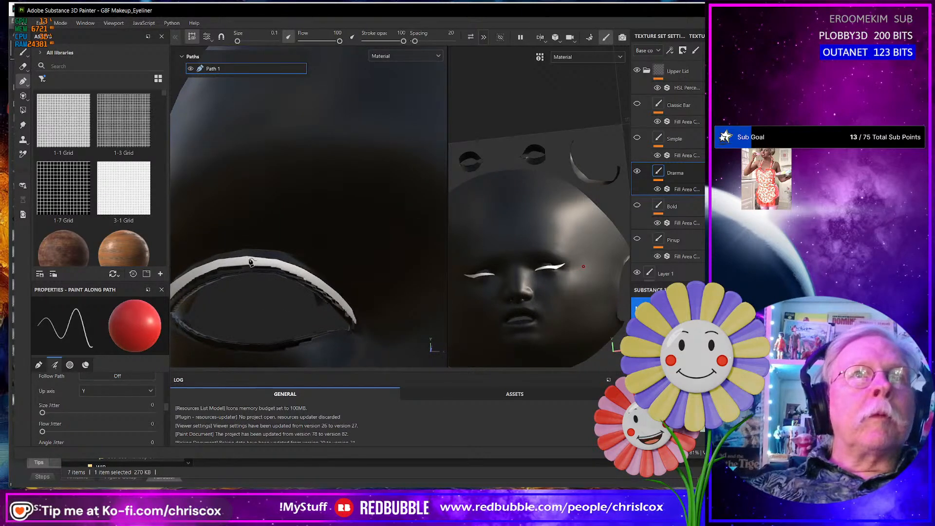
pyautogui.scroll(1, 251, 258)
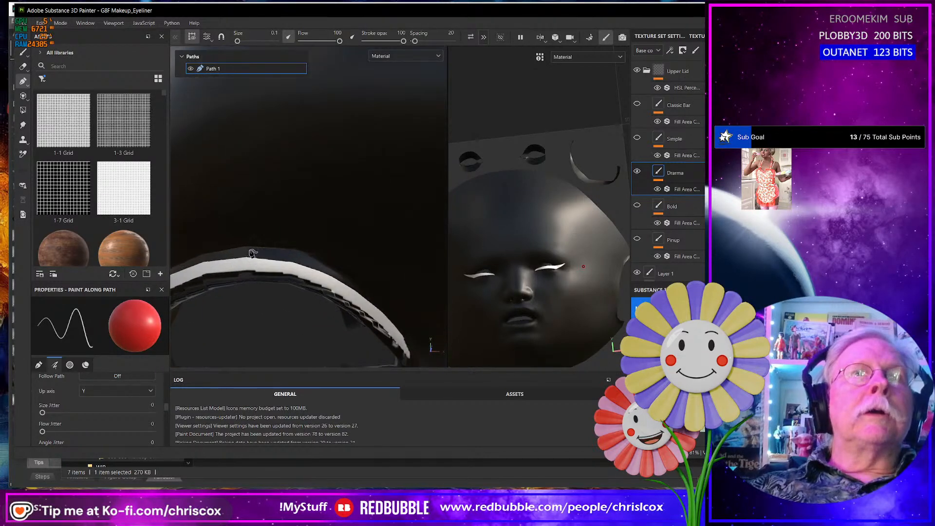
pyautogui.scroll(-4, 253, 253)
pyautogui.keyDown('alt'); pyautogui.moveTo(244, 284); pyautogui.dragTo(335, 263, button='middle'); pyautogui.keyUp('alt')
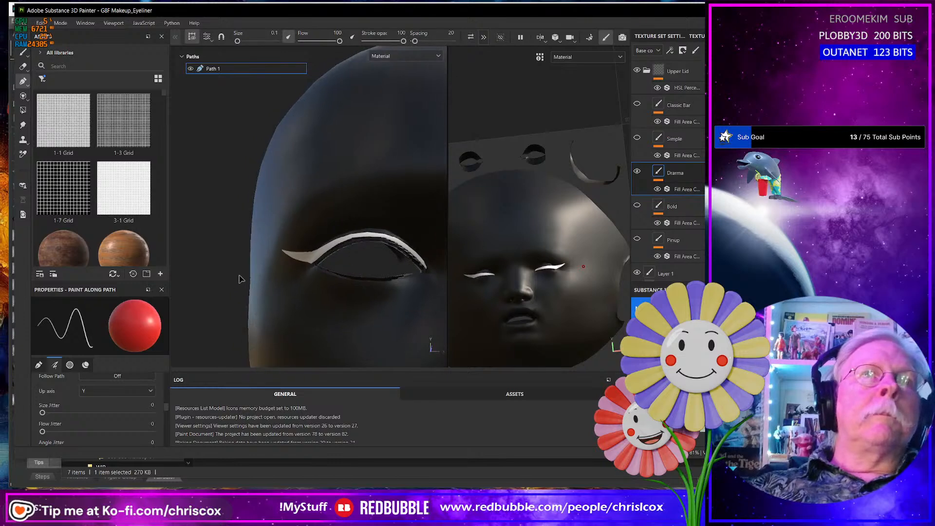
pyautogui.scroll(2, 249, 255)
pyautogui.scroll(-5, 253, 254)
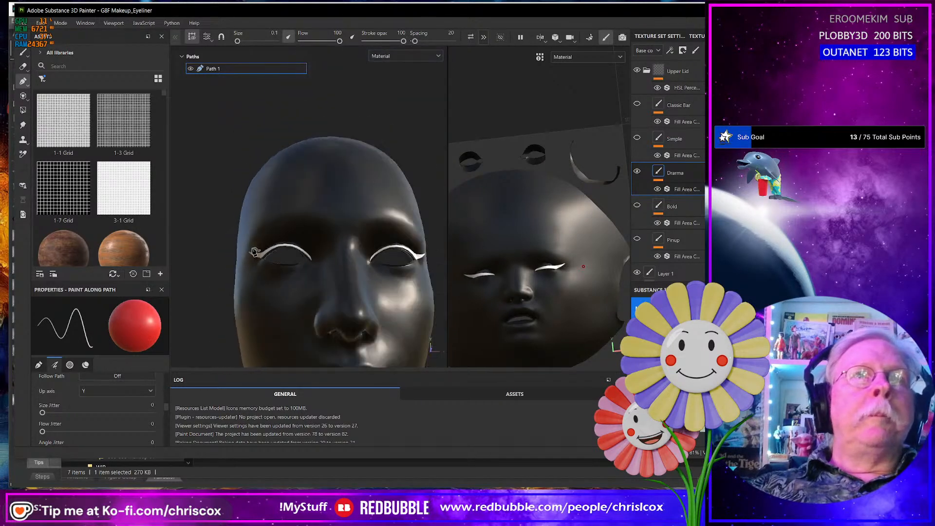
pyautogui.keyDown('alt'); pyautogui.moveTo(231, 268); pyautogui.dragTo(204, 258, button='middle'); pyautogui.keyUp('alt')
pyautogui.keyDown('alt'); pyautogui.moveTo(279, 269); pyautogui.dragTo(341, 280, button='middle'); pyautogui.keyUp('alt')
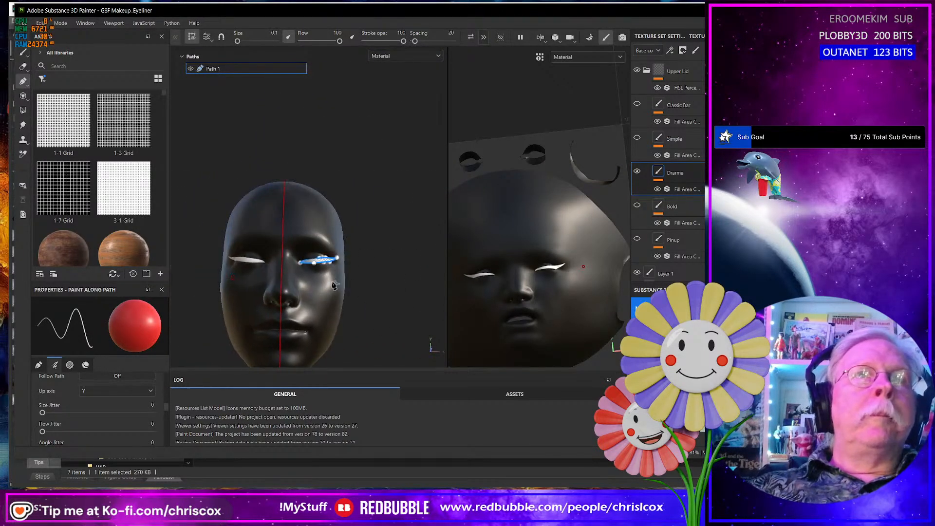
# - Shift the upper-edge points of the eyeliner path toward the inner eye corner to even out the curve
pyautogui.scroll(5, 304, 205)
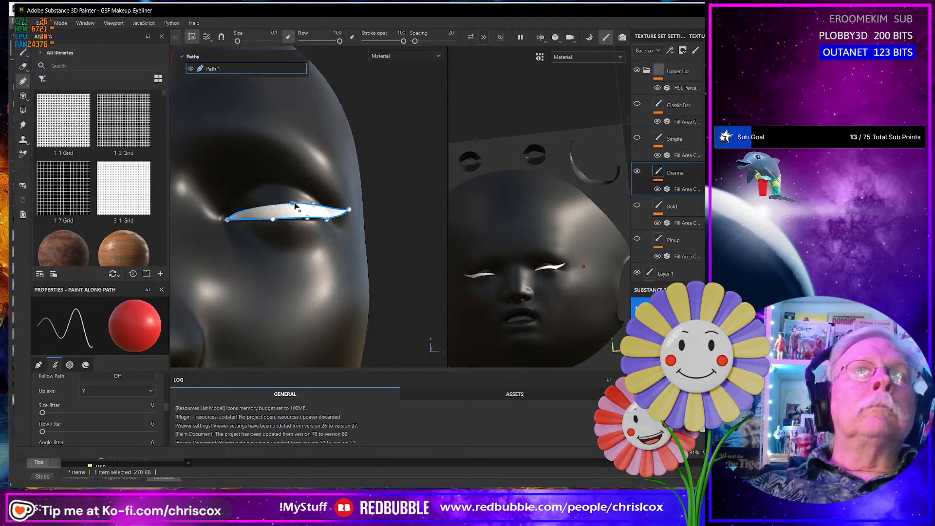
pyautogui.moveTo(284, 205); pyautogui.dragTo(271, 207)
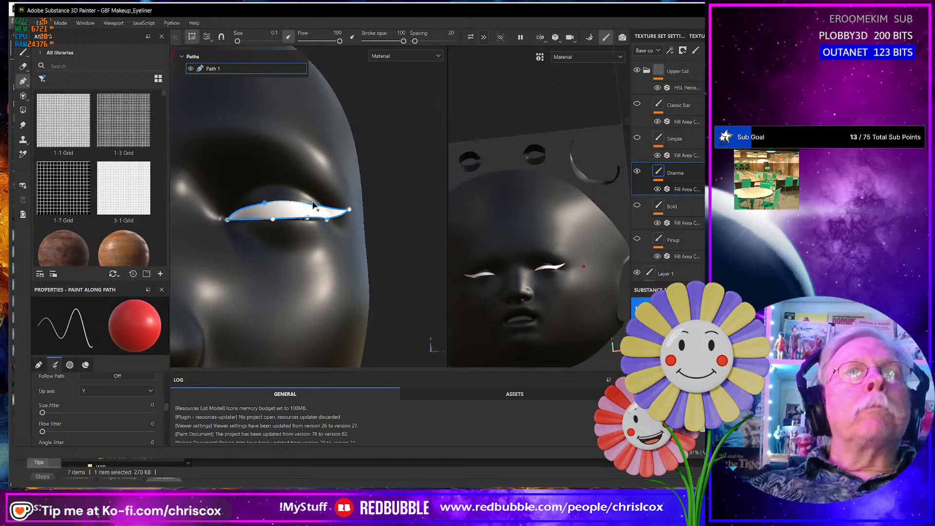
pyautogui.moveTo(313, 201); pyautogui.dragTo(283, 229)
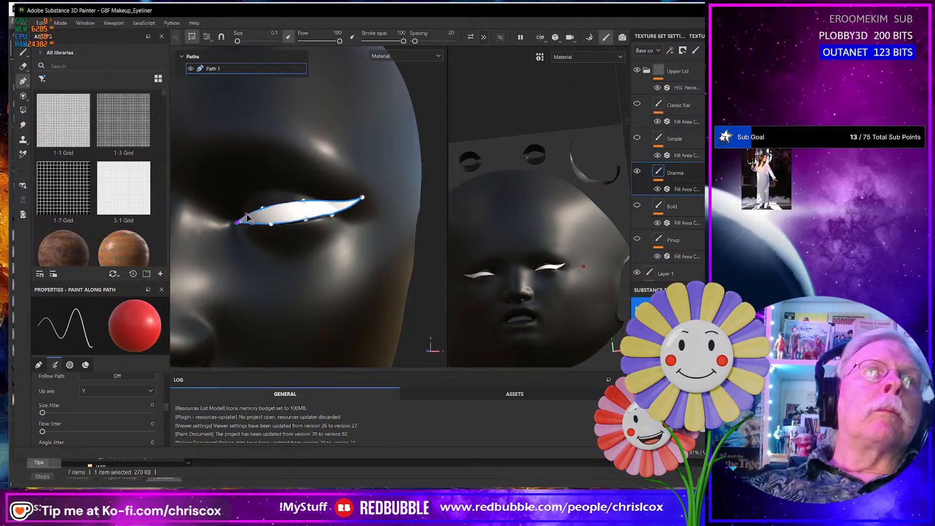
# - Inspect the reshaped Drama eyeliner around the eye openings and on the whole face from several angles
pyautogui.scroll(3, 343, 259)
pyautogui.scroll(-9, 352, 256)
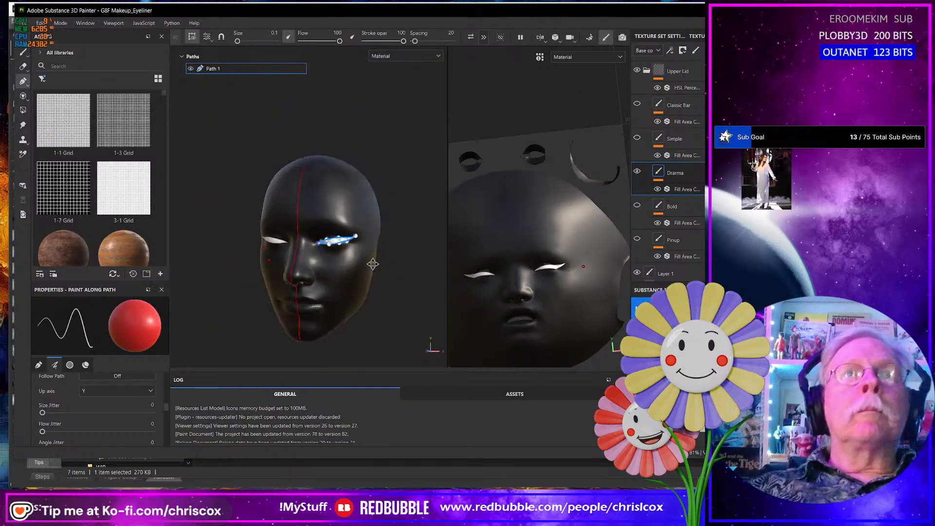
pyautogui.keyDown('alt'); pyautogui.moveTo(372, 261); pyautogui.dragTo(263, 278); pyautogui.keyUp('alt')
pyautogui.scroll(5, 331, 274)
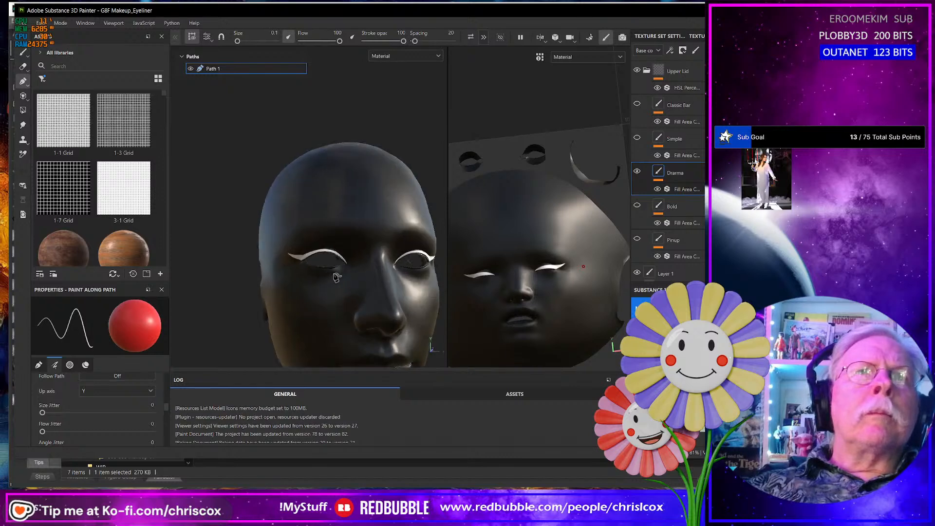
pyautogui.scroll(3, 336, 277)
pyautogui.keyDown('alt'); pyautogui.moveTo(337, 276); pyautogui.dragTo(297, 284); pyautogui.keyUp('alt')
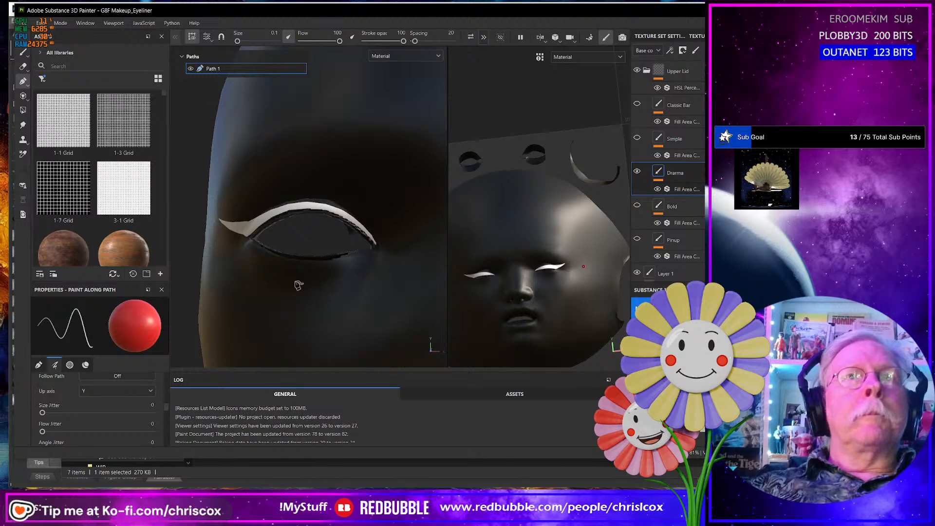
pyautogui.scroll(-3, 298, 285)
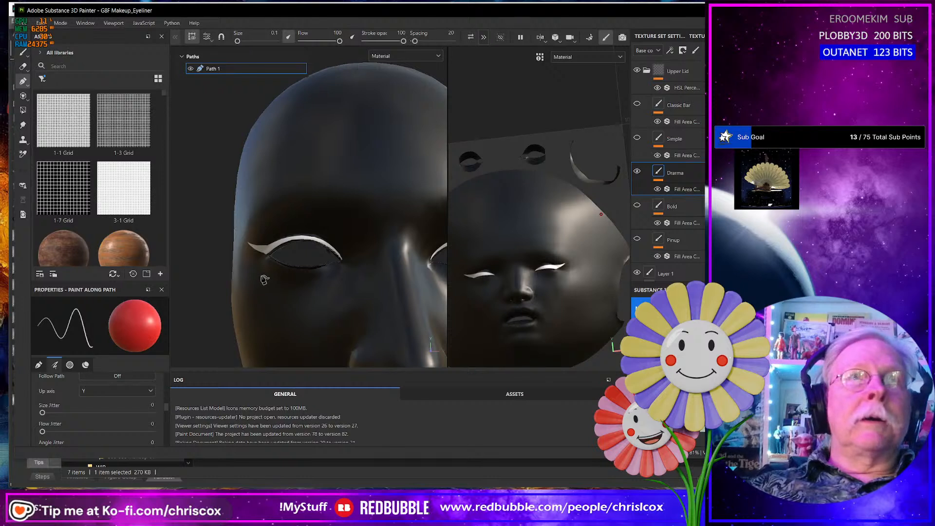
pyautogui.scroll(3, 265, 277)
pyautogui.keyDown('alt'); pyautogui.moveTo(264, 277); pyautogui.dragTo(393, 260); pyautogui.keyUp('alt')
pyautogui.scroll(-3, 267, 273)
pyautogui.keyDown('alt'); pyautogui.moveTo(284, 269); pyautogui.dragTo(371, 263); pyautogui.keyUp('alt')
pyautogui.keyDown('alt'); pyautogui.moveTo(319, 273); pyautogui.dragTo(387, 280, button='middle'); pyautogui.keyUp('alt')
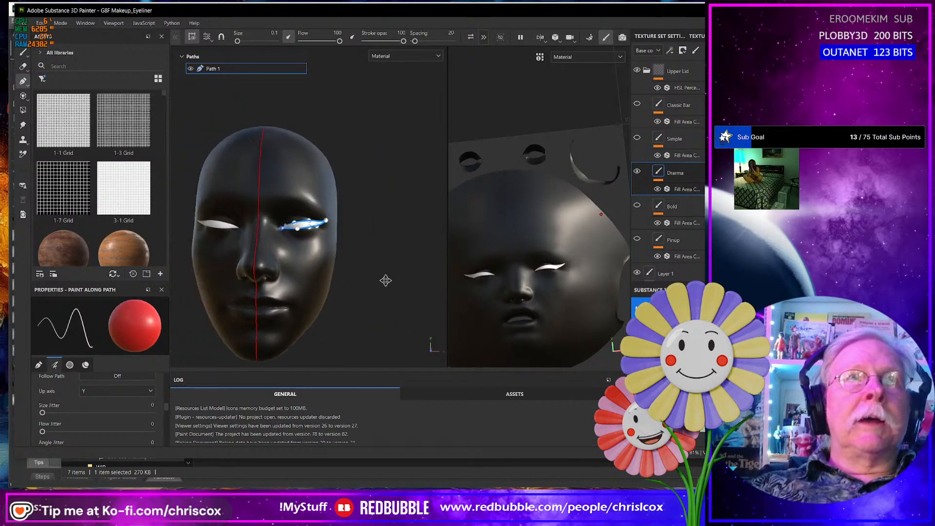
pyautogui.keyDown('alt'); pyautogui.moveTo(323, 269); pyautogui.dragTo(334, 269); pyautogui.keyUp('alt')
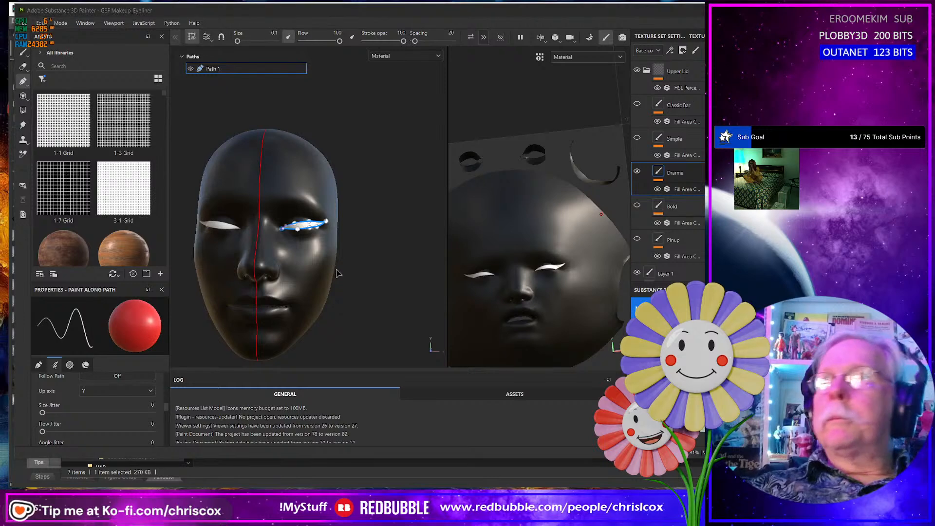
pyautogui.hotkey('alt', 'Tab')
pyautogui.hotkey('alt', 'Tab')
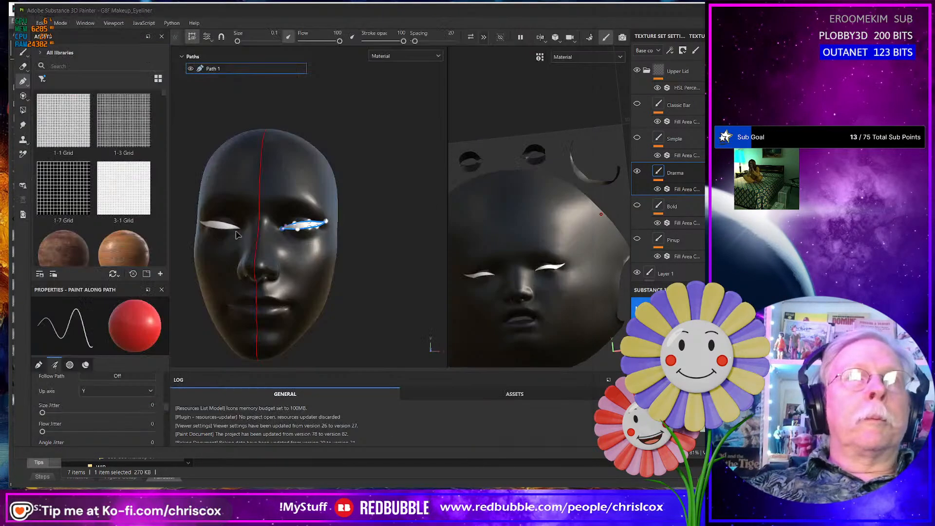
# - Show the mesh wireframe in the display settings and inspect the eyeliner's edge against the mesh around the eye opening
pyautogui.scroll(3, 267, 237)
pyautogui.scroll(5, 267, 236)
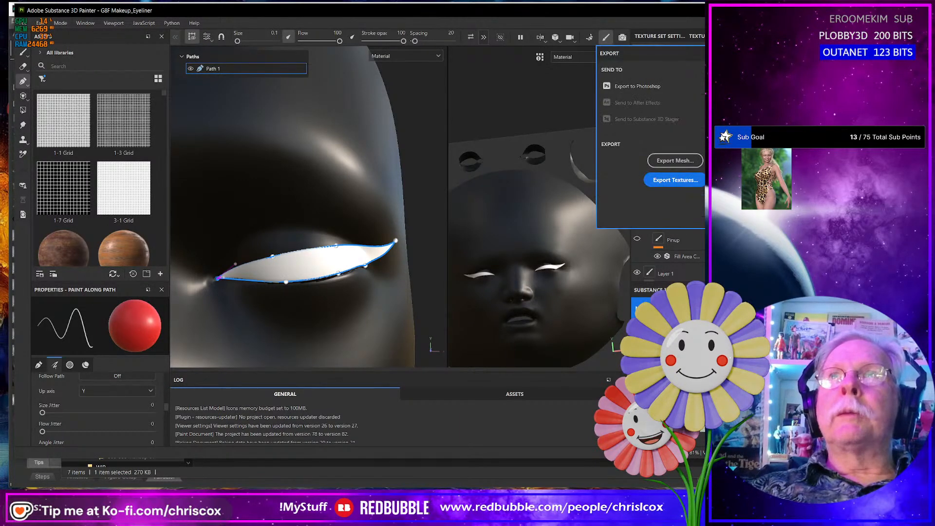
pyautogui.click(761, 68)
pyautogui.scroll(-8, 697, 254)
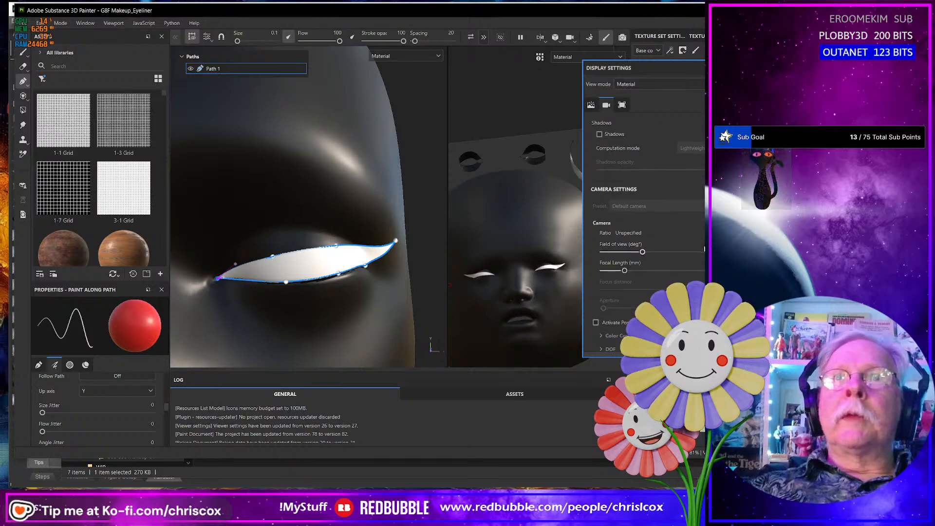
pyautogui.scroll(-6, 697, 254)
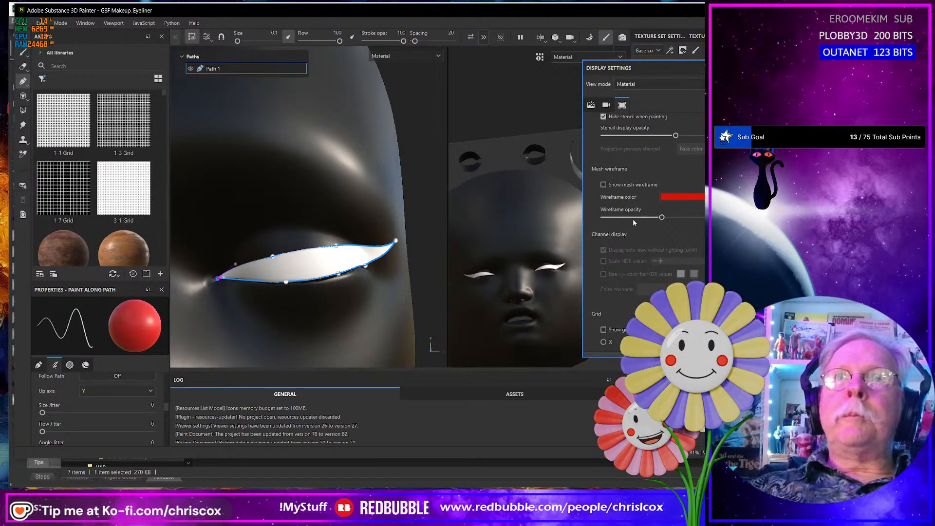
pyautogui.click(604, 185)
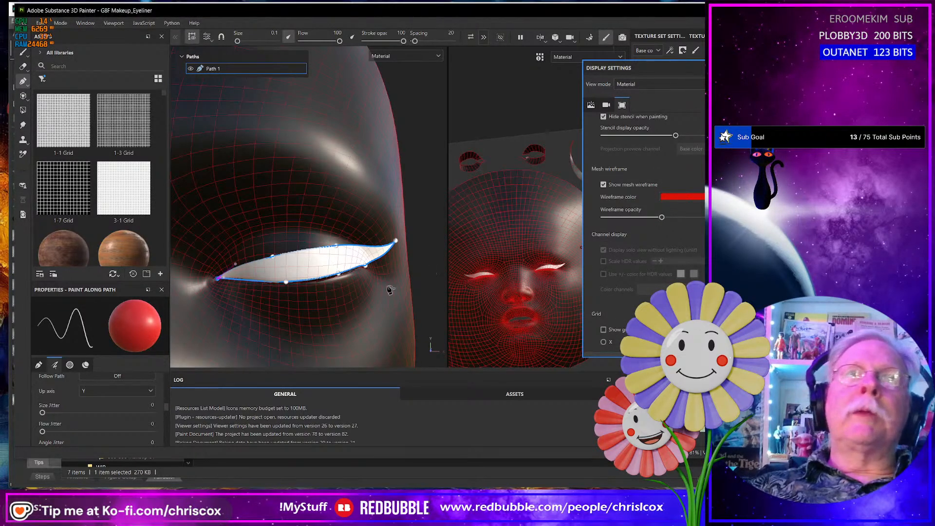
pyautogui.keyDown('alt'); pyautogui.moveTo(390, 290); pyautogui.dragTo(312, 272); pyautogui.keyUp('alt')
pyautogui.scroll(-6, 354, 294)
pyautogui.keyDown('alt'); pyautogui.moveTo(370, 262); pyautogui.dragTo(301, 254); pyautogui.keyUp('alt')
pyautogui.scroll(5, 341, 257)
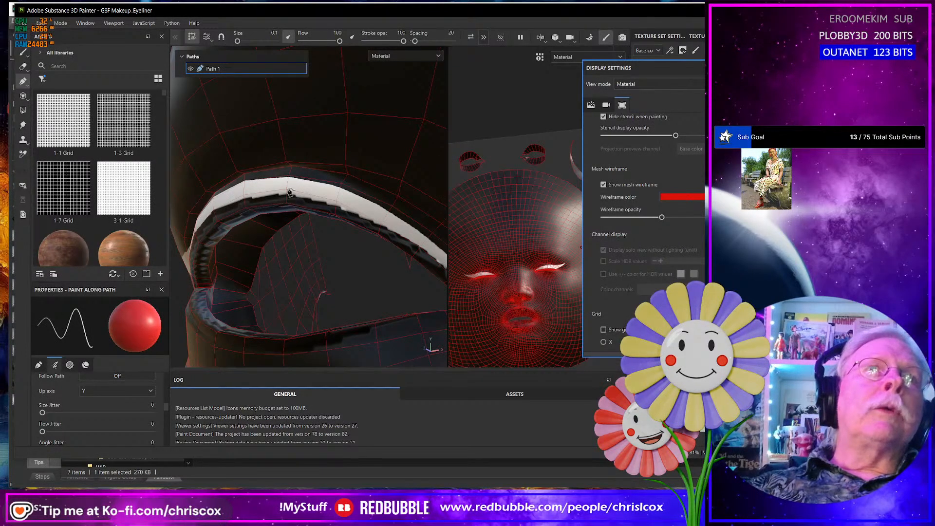
# - Raise the upper-edge points of the eyeliner path above the eye opening and shift them toward the inner eye corner
pyautogui.scroll(-8, 300, 240)
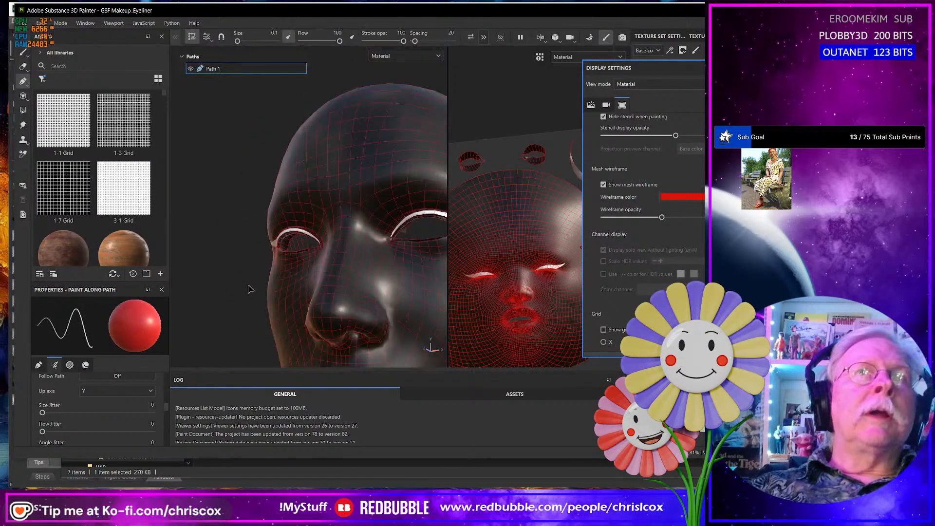
pyautogui.scroll(-5, 247, 289)
pyautogui.keyDown('alt'); pyautogui.moveTo(366, 260); pyautogui.dragTo(364, 295, button='middle'); pyautogui.keyUp('alt')
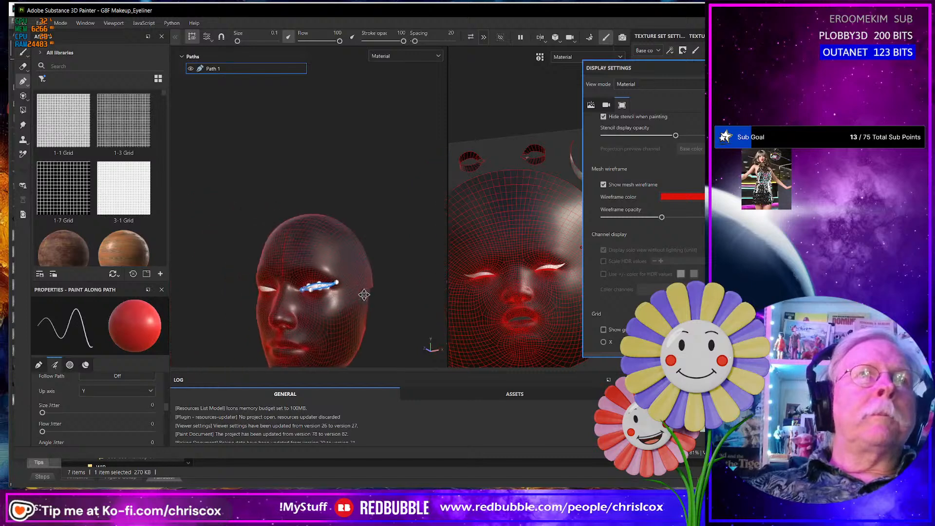
pyautogui.scroll(10, 364, 295)
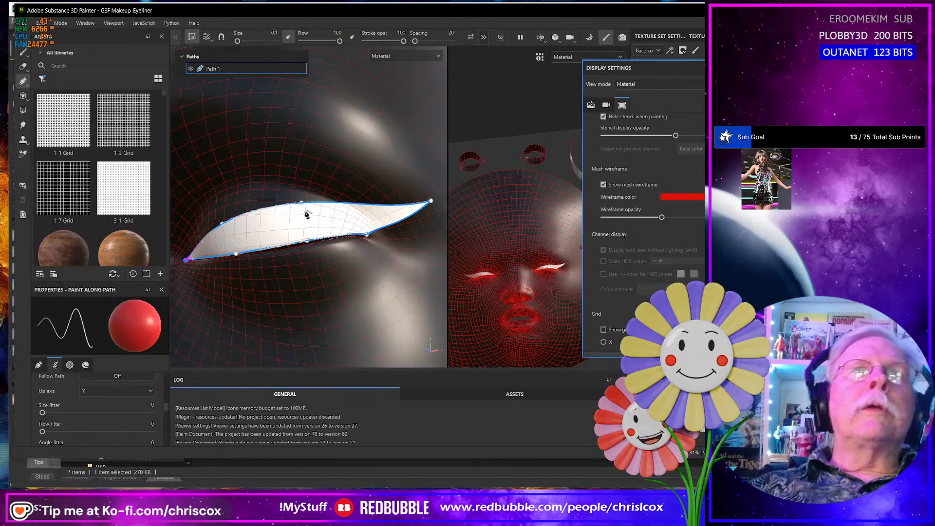
pyautogui.keyDown('alt'); pyautogui.moveTo(332, 232); pyautogui.dragTo(364, 243); pyautogui.keyUp('alt')
pyautogui.keyDown('alt'); pyautogui.moveTo(296, 272); pyautogui.dragTo(372, 285, button='middle'); pyautogui.keyUp('alt')
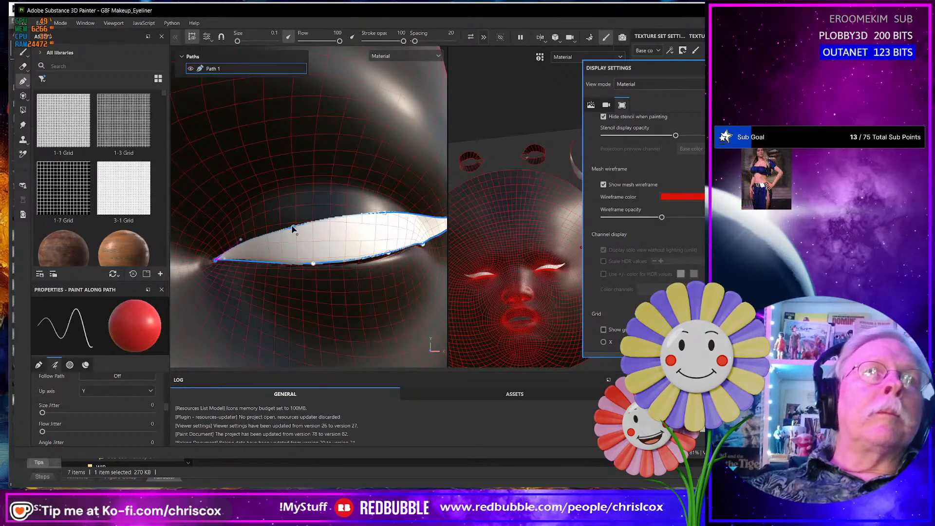
pyautogui.moveTo(291, 225); pyautogui.dragTo(287, 215)
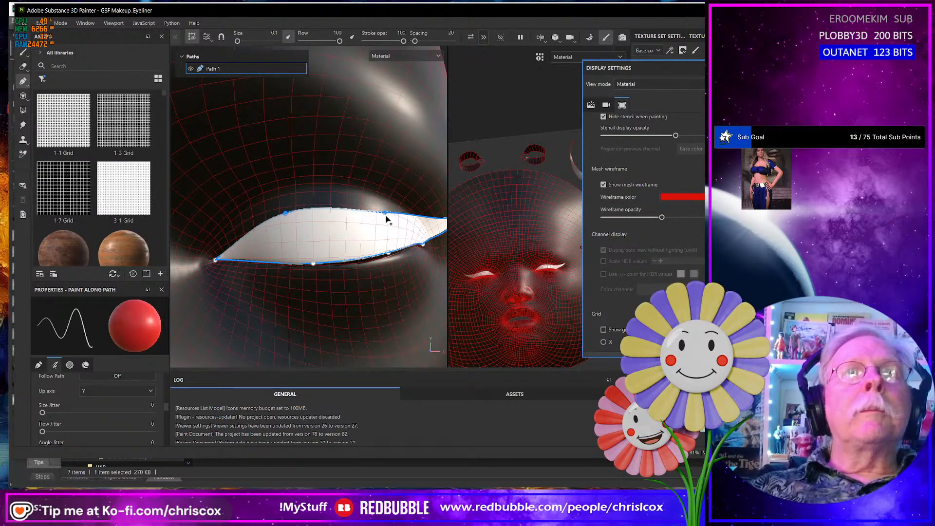
pyautogui.moveTo(386, 219); pyautogui.dragTo(384, 214)
pyautogui.moveTo(286, 214); pyautogui.dragTo(270, 216)
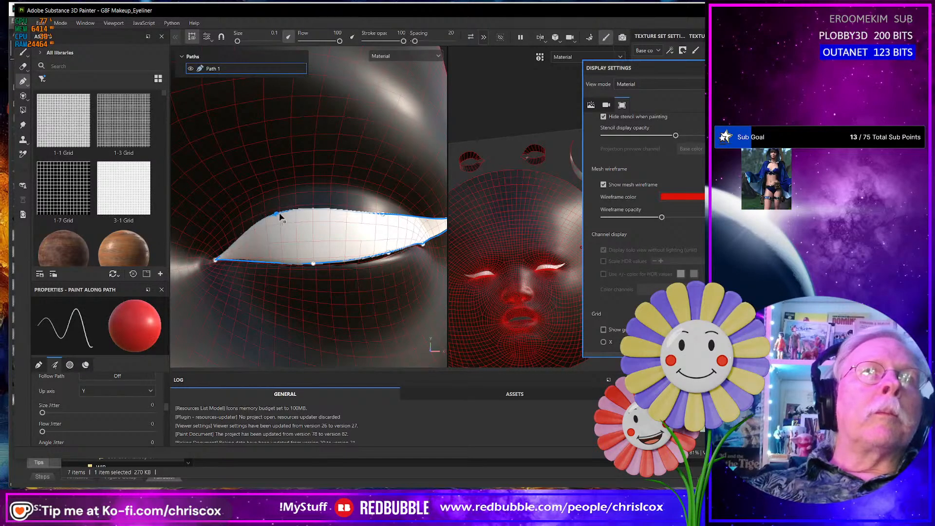
pyautogui.moveTo(379, 215); pyautogui.dragTo(368, 212)
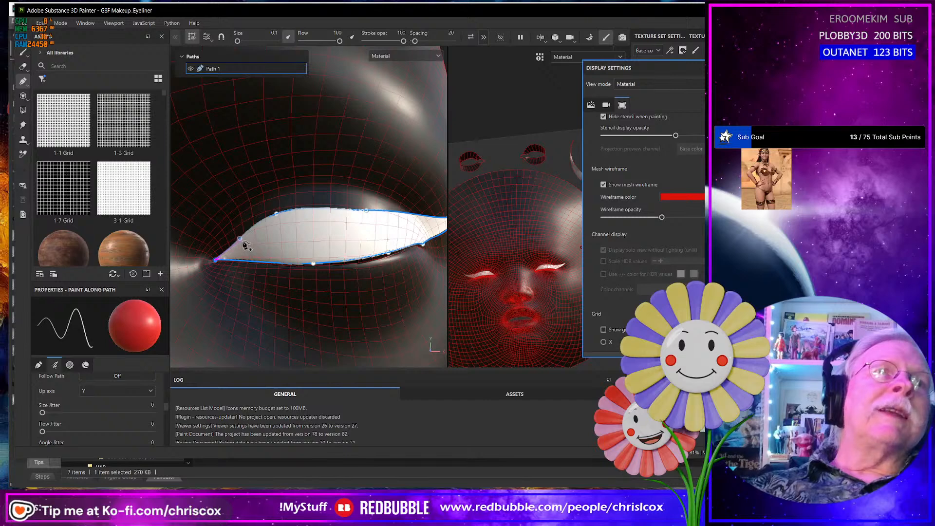
# - Refine the eyeliner path's curve between the inner corner point and the first upper-edge point
pyautogui.scroll(3, 245, 246)
pyautogui.scroll(1, 243, 245)
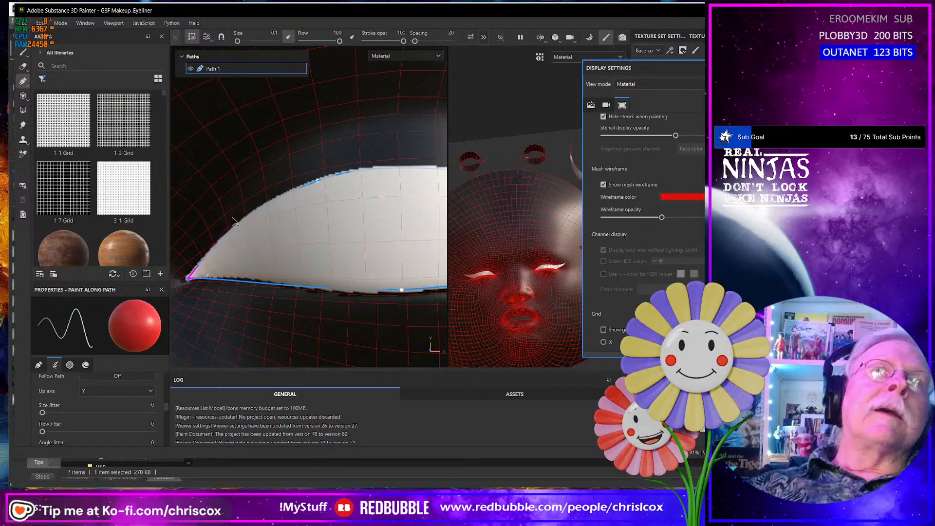
pyautogui.scroll(-3, 317, 256)
pyautogui.keyDown('alt'); pyautogui.moveTo(324, 261); pyautogui.dragTo(249, 267, button='middle'); pyautogui.keyUp('alt')
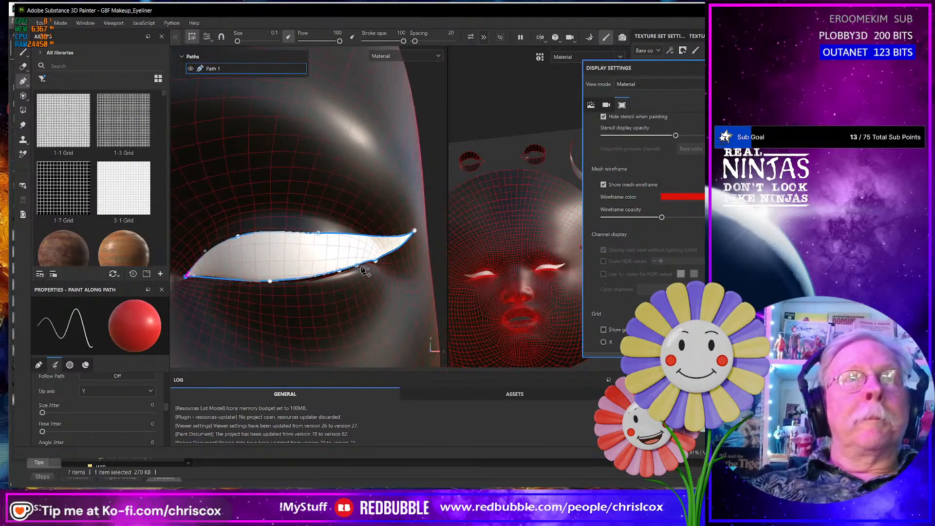
pyautogui.keyDown('alt'); pyautogui.moveTo(367, 270); pyautogui.dragTo(341, 265); pyautogui.keyUp('alt')
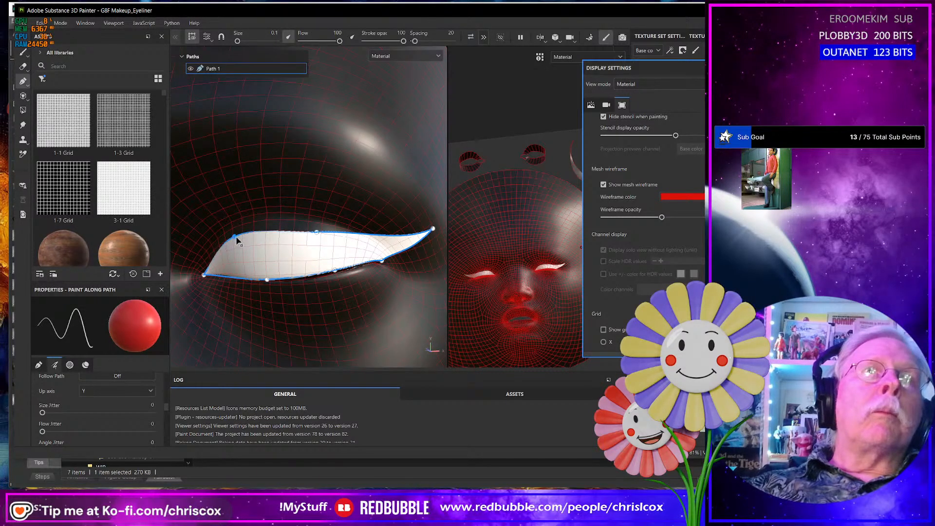
# - Inspect the eyeliner on both eyes from several angles and compare it with style 6, Drama, on the reference chart in the browser
pyautogui.scroll(-6, 384, 307)
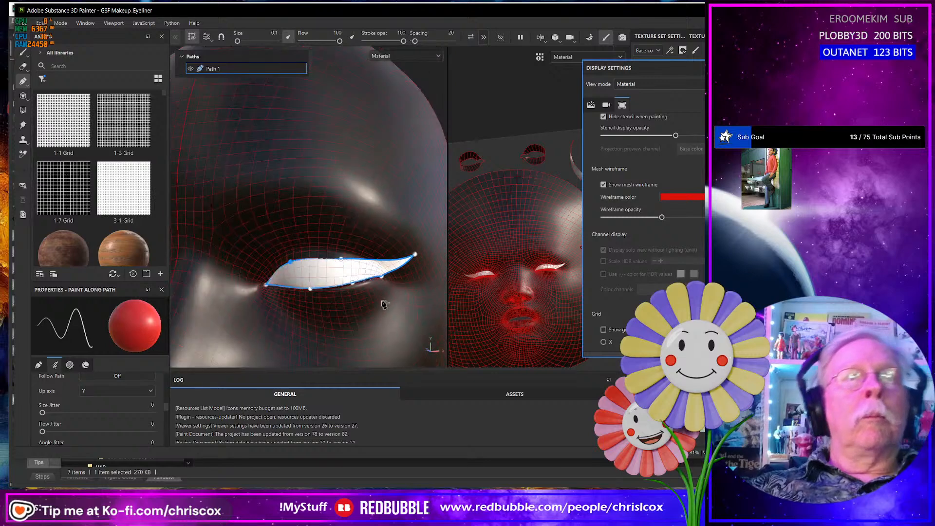
pyautogui.keyDown('alt'); pyautogui.moveTo(384, 303); pyautogui.dragTo(259, 289, button='middle'); pyautogui.keyUp('alt')
pyautogui.keyDown('alt'); pyautogui.moveTo(380, 286); pyautogui.dragTo(235, 299, button='middle'); pyautogui.keyUp('alt')
pyautogui.moveTo(330, 298)
pyautogui.keyDown('alt'); pyautogui.mouseDown(button='middle')
pyautogui.moveTo(351, 299)
pyautogui.moveTo(333, 312)
pyautogui.mouseUp(button='middle'); pyautogui.keyUp('alt')
pyautogui.scroll(-4, 361, 301)
pyautogui.keyDown('alt'); pyautogui.moveTo(362, 313); pyautogui.dragTo(329, 349); pyautogui.keyUp('alt')
pyautogui.scroll(-3, 400, 336)
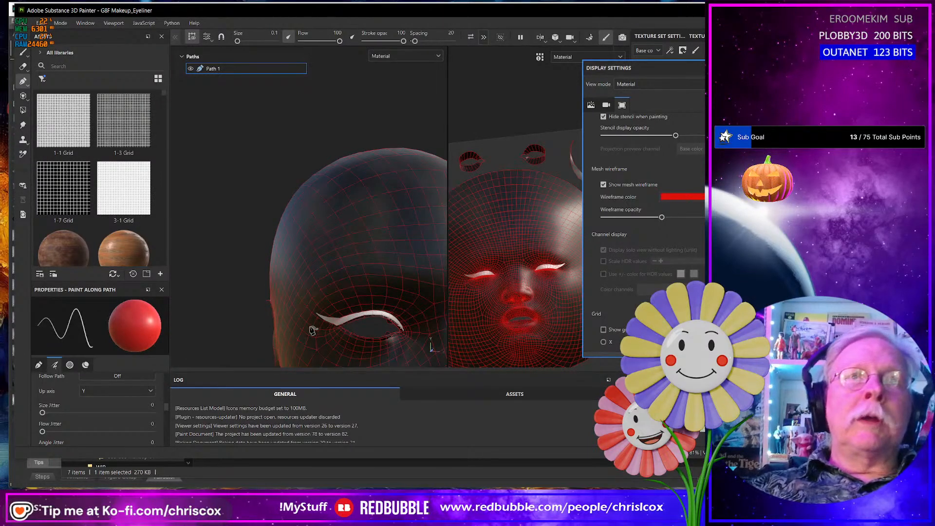
pyautogui.hotkey('alt', 'Tab')
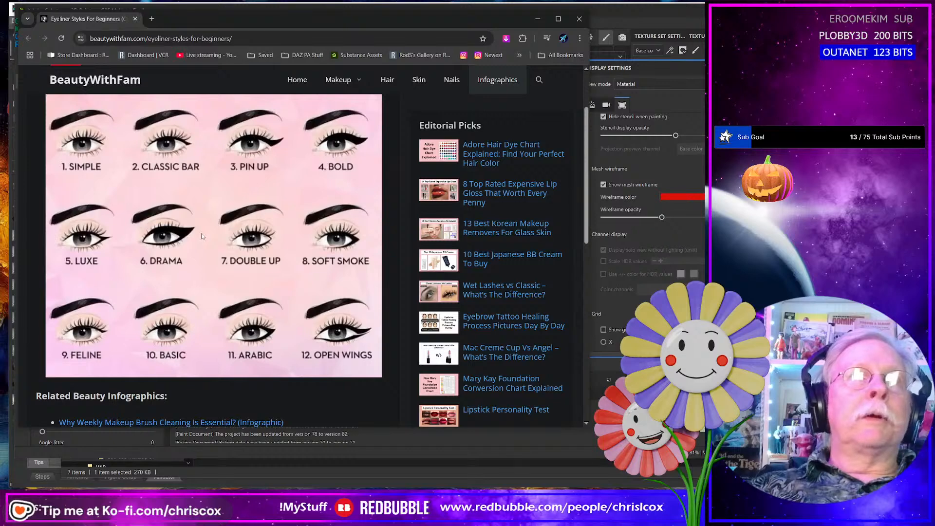
pyautogui.hotkey('alt', 'Tab')
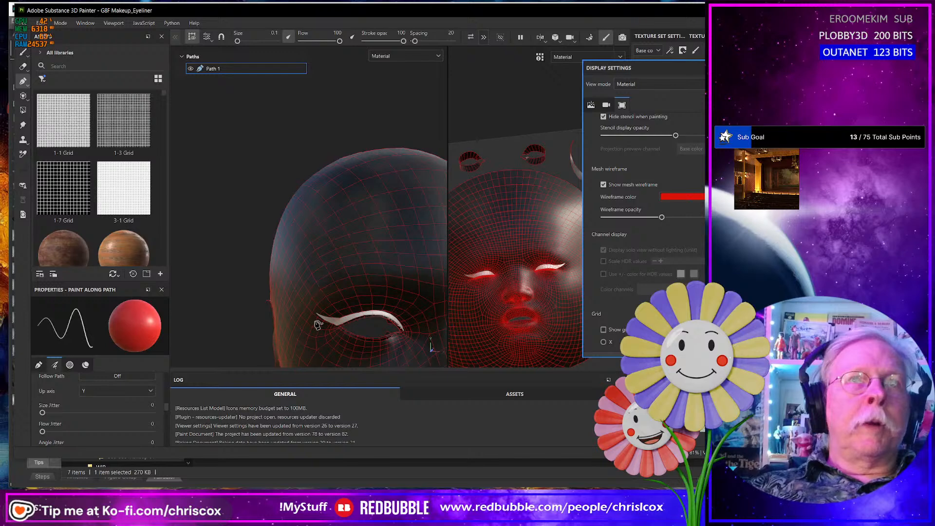
# - Move the wing tip point of the eyeliner path slightly down and outward
pyautogui.keyDown('alt'); pyautogui.moveTo(317, 291); pyautogui.dragTo(509, 310); pyautogui.keyUp('alt')
pyautogui.moveTo(510, 310); pyautogui.dragTo(485, 310, button='middle')
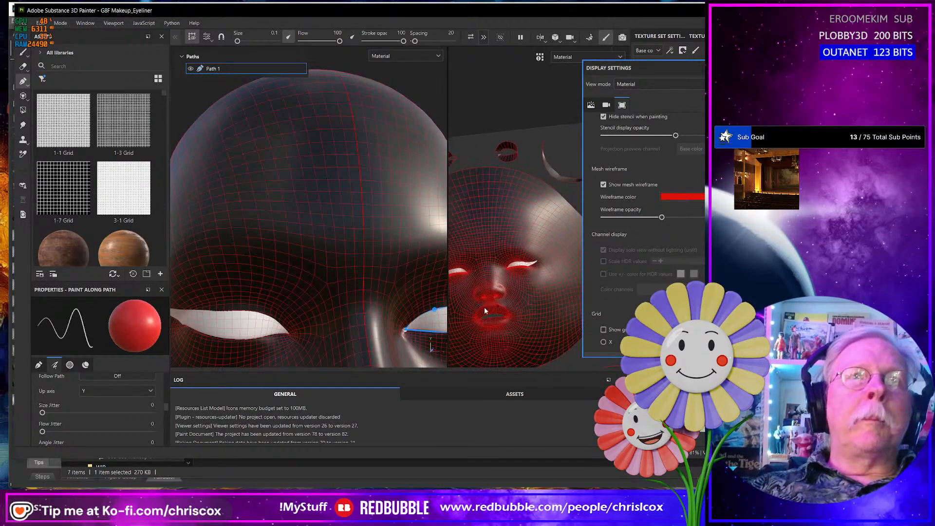
pyautogui.moveTo(393, 313); pyautogui.dragTo(330, 307, button='middle')
pyautogui.keyDown('alt'); pyautogui.moveTo(318, 297); pyautogui.dragTo(340, 323); pyautogui.keyUp('alt')
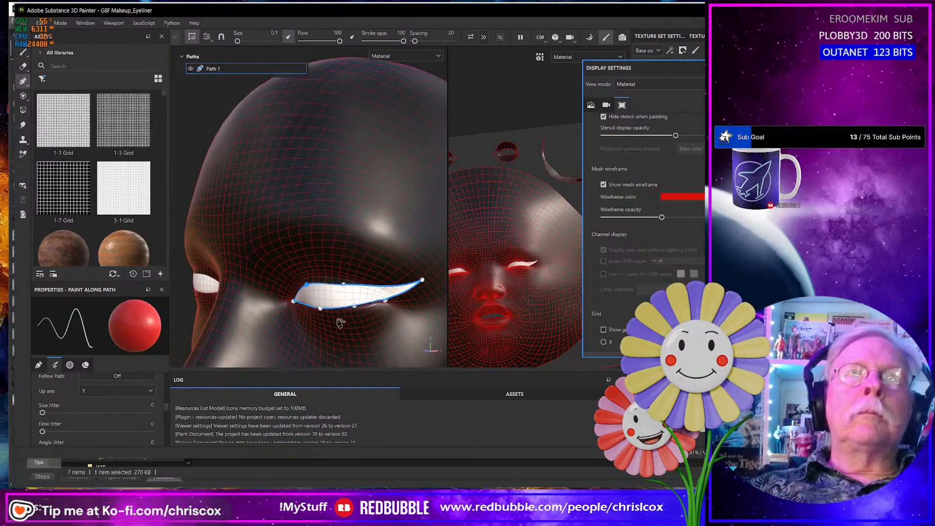
pyautogui.click(427, 288)
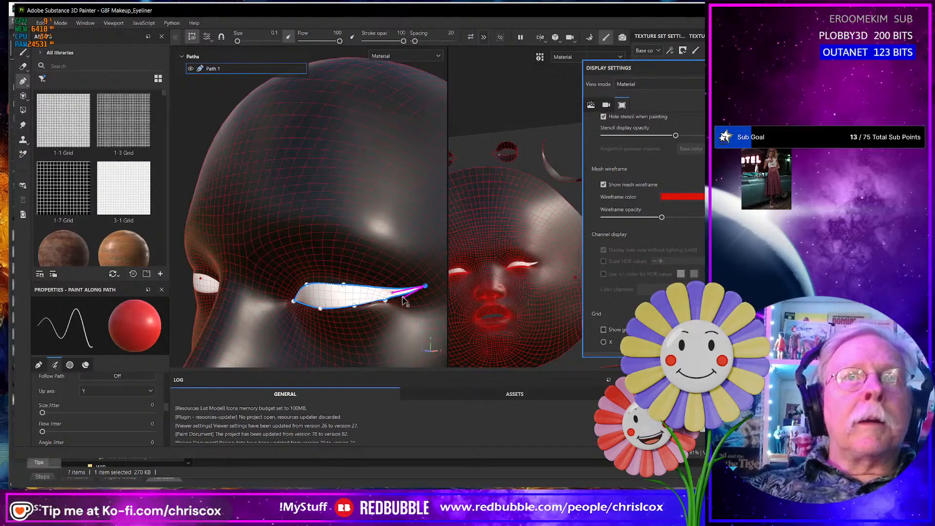
# - Inspect the lowered wing from the side and front of the face and check it against the Drama style on the reference chart
pyautogui.keyDown('alt'); pyautogui.moveTo(414, 302); pyautogui.dragTo(329, 279); pyautogui.keyUp('alt')
pyautogui.scroll(-5, 403, 290)
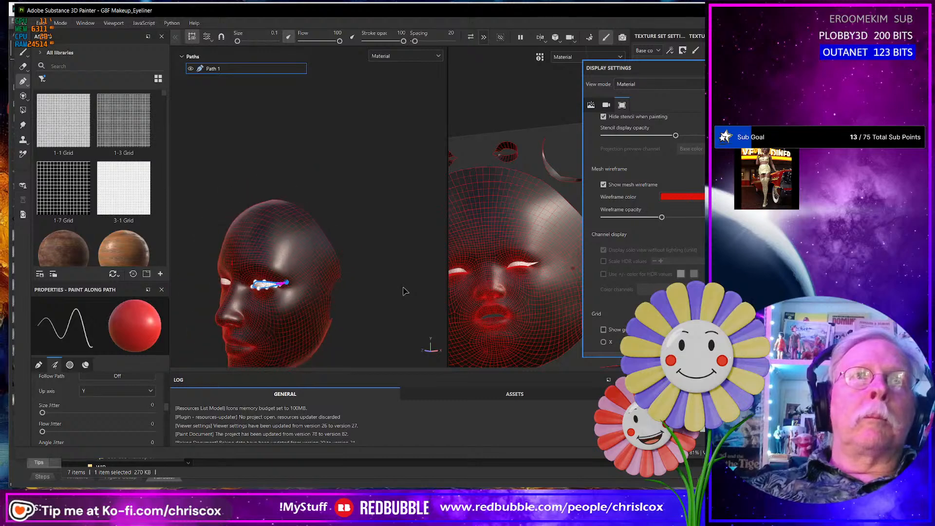
pyautogui.keyDown('alt'); pyautogui.moveTo(405, 290); pyautogui.dragTo(231, 254, button='middle'); pyautogui.keyUp('alt')
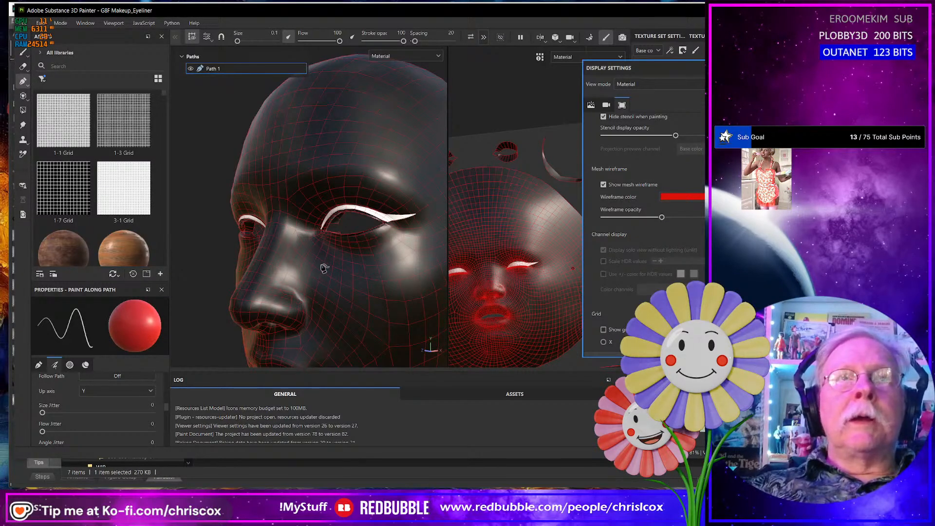
pyautogui.hotkey('alt', 'Tab')
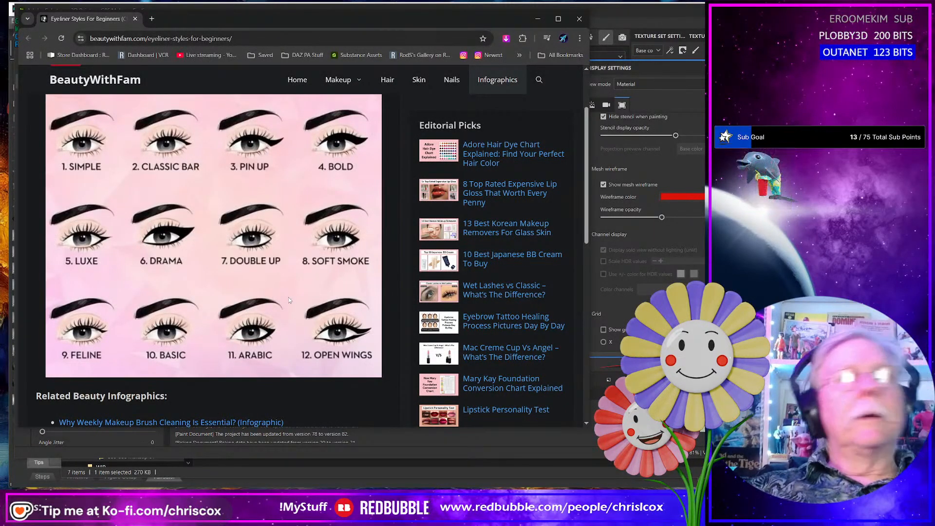
pyautogui.hotkey('alt', 'Tab')
pyautogui.keyDown('alt'); pyautogui.moveTo(268, 299); pyautogui.dragTo(327, 298); pyautogui.keyUp('alt')
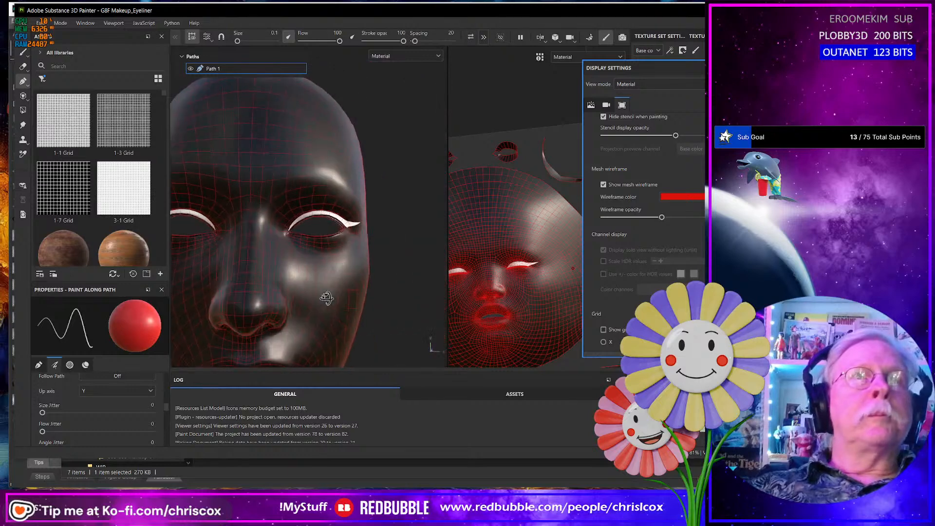
pyautogui.keyDown('alt'); pyautogui.moveTo(264, 294); pyautogui.dragTo(365, 295); pyautogui.keyUp('alt')
pyautogui.scroll(-5, 336, 291)
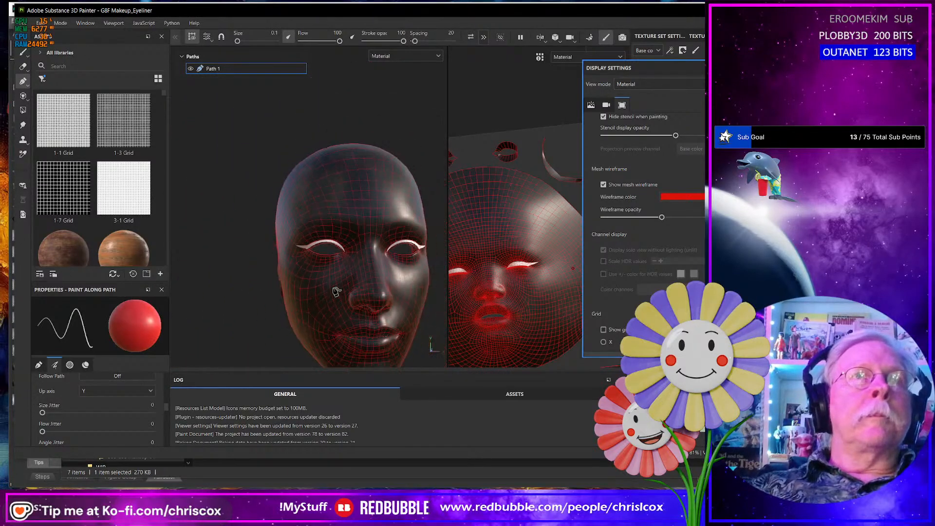
# - Adjust the tangent of the lower-edge path point at the base of the wing to smooth the wing's underside
pyautogui.keyDown('alt'); pyautogui.moveTo(288, 298); pyautogui.dragTo(303, 277); pyautogui.keyUp('alt')
pyautogui.scroll(8, 258, 281)
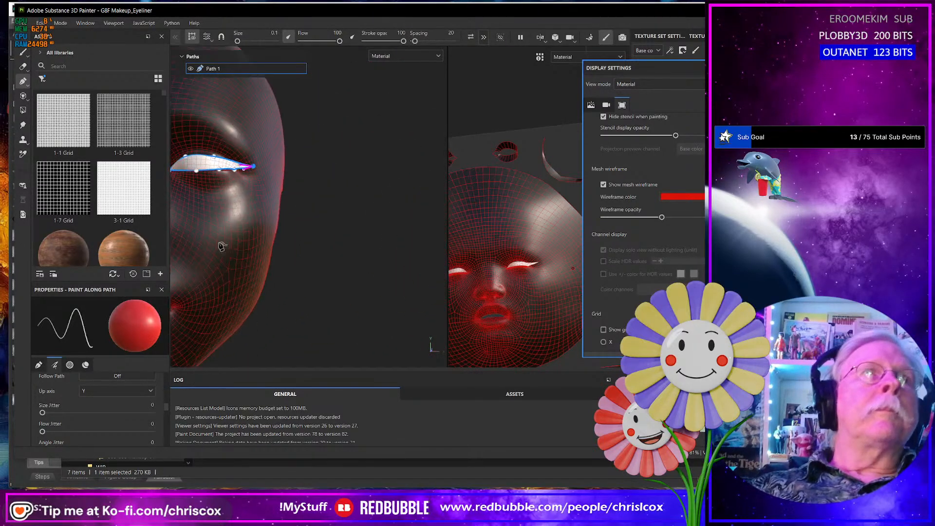
pyautogui.keyDown('alt'); pyautogui.moveTo(239, 181); pyautogui.dragTo(336, 319, button='middle'); pyautogui.keyUp('alt')
pyautogui.keyDown('alt'); pyautogui.moveTo(337, 306); pyautogui.dragTo(305, 311); pyautogui.keyUp('alt')
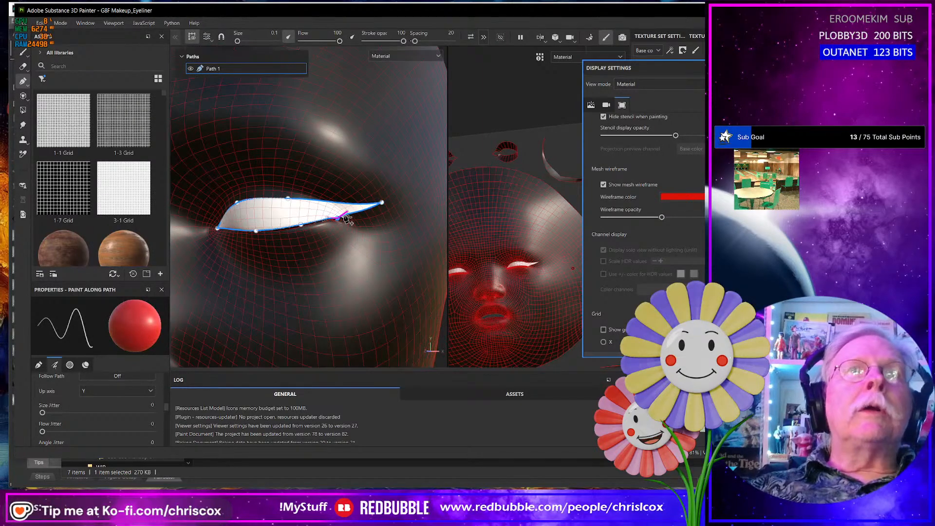
pyautogui.keyDown('alt'); pyautogui.moveTo(347, 231); pyautogui.dragTo(350, 239); pyautogui.keyUp('alt')
pyautogui.scroll(5, 350, 240)
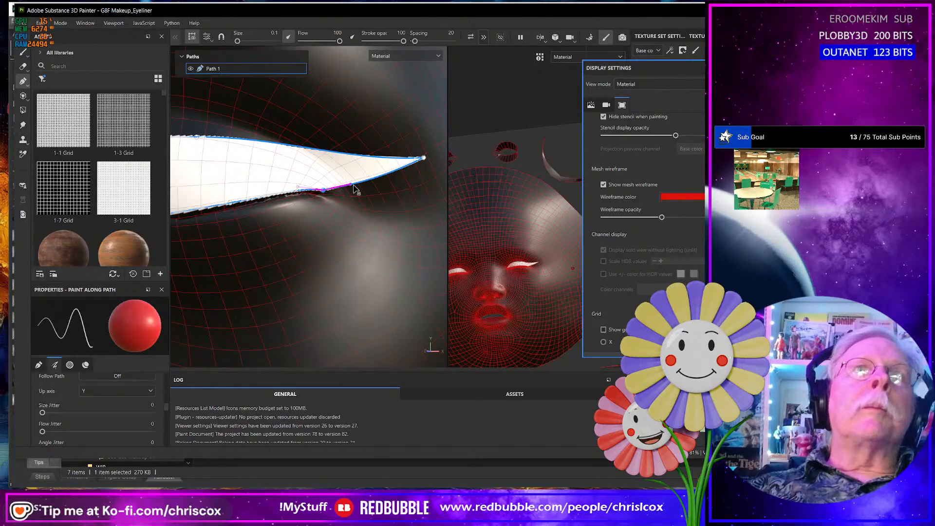
pyautogui.scroll(-5, 336, 224)
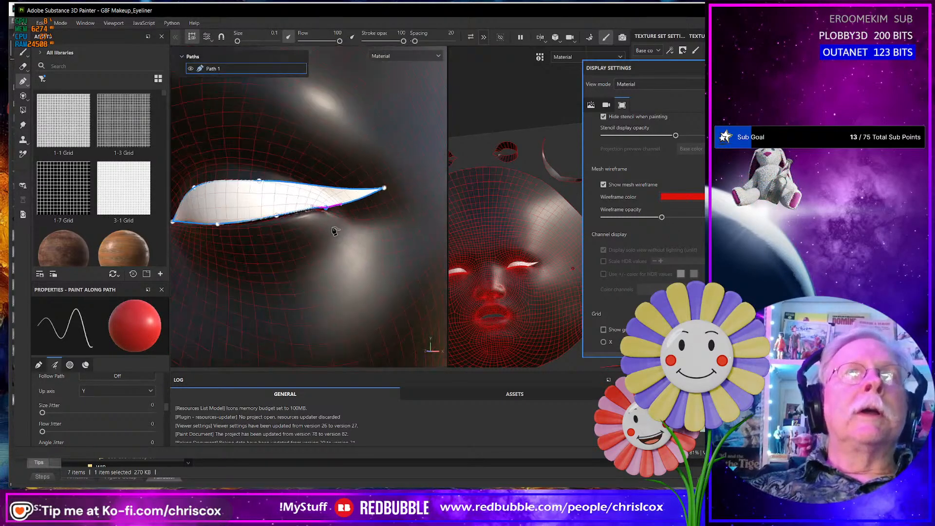
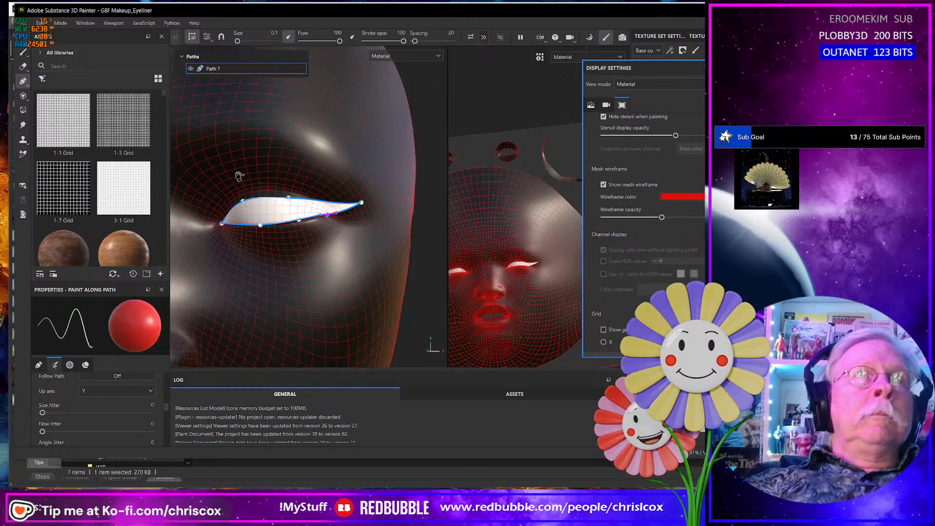
# - Finish Path 1 and start a second eyeliner path from the inner eye corner, curving below the lower lid to the wing tip
pyautogui.press('Escape')
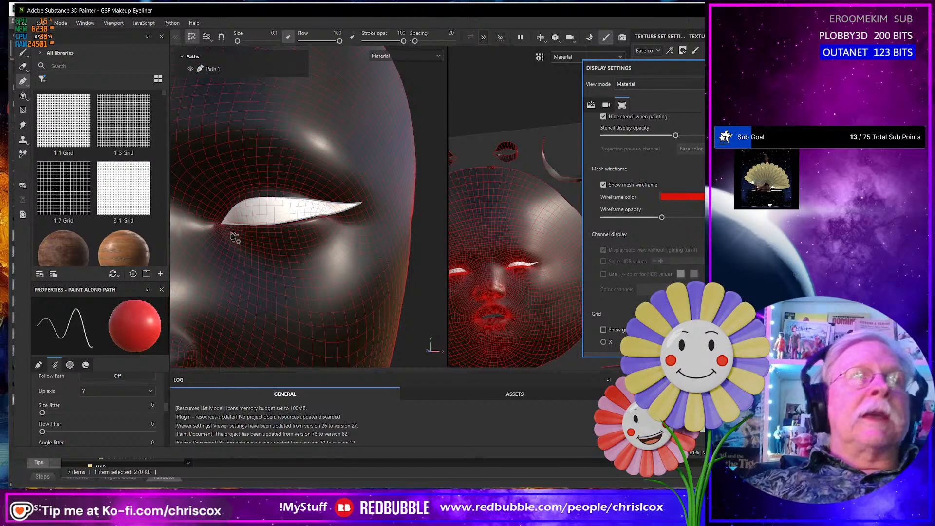
pyautogui.scroll(3, 235, 237)
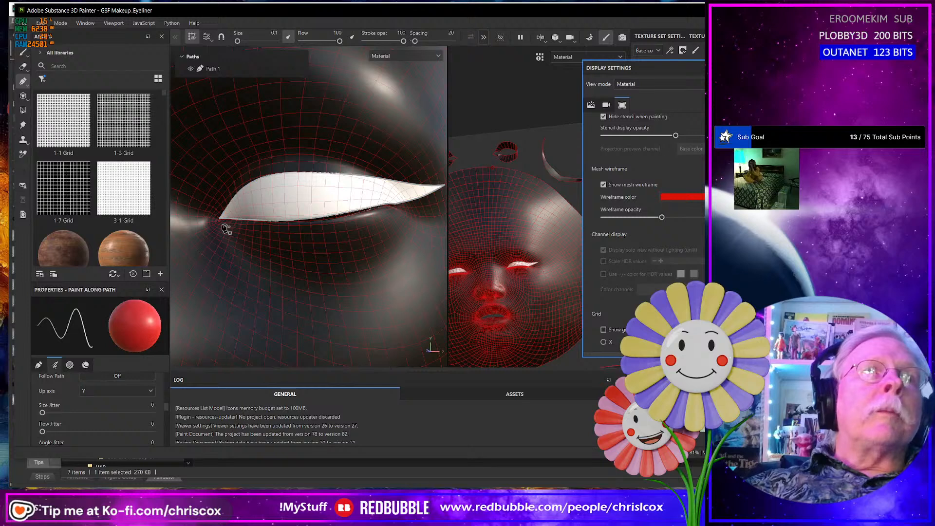
pyautogui.click(222, 225)
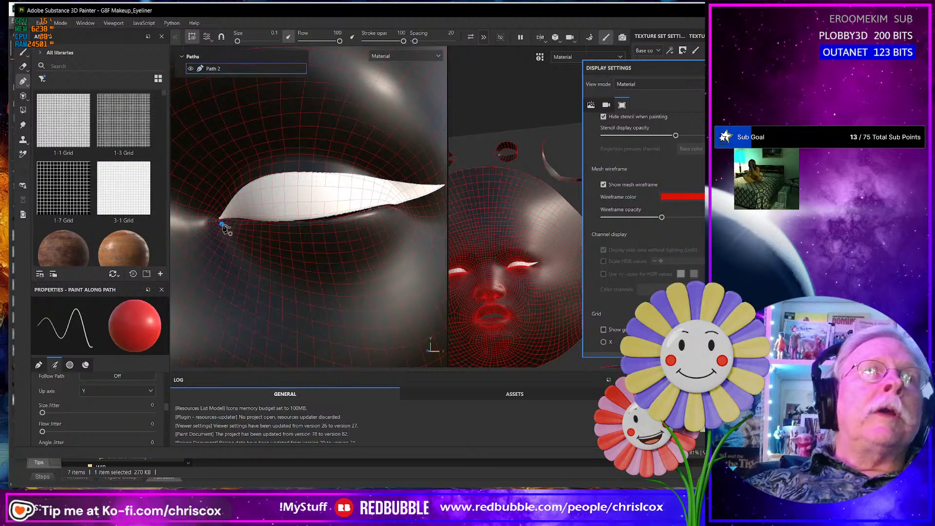
pyautogui.click(298, 235)
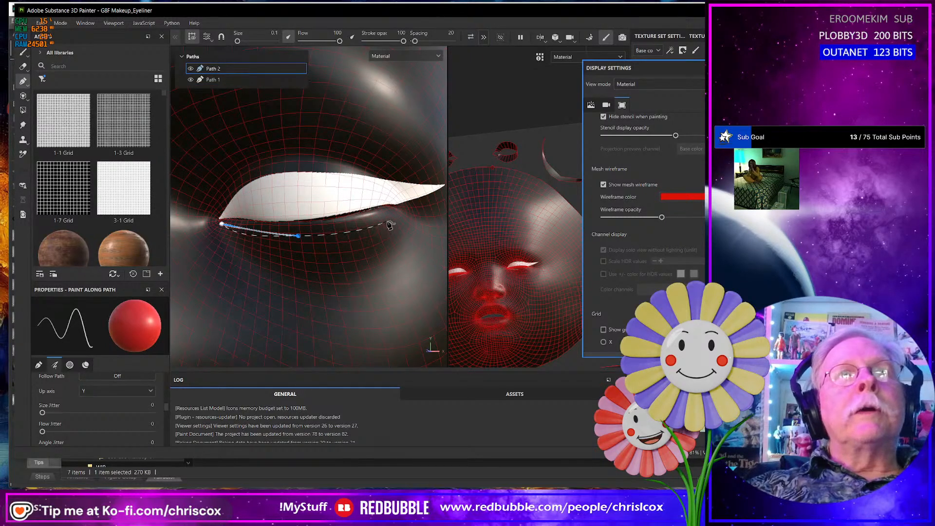
pyautogui.click(388, 222)
pyautogui.keyDown('alt'); pyautogui.moveTo(390, 223); pyautogui.dragTo(281, 258, button='middle'); pyautogui.keyUp('alt')
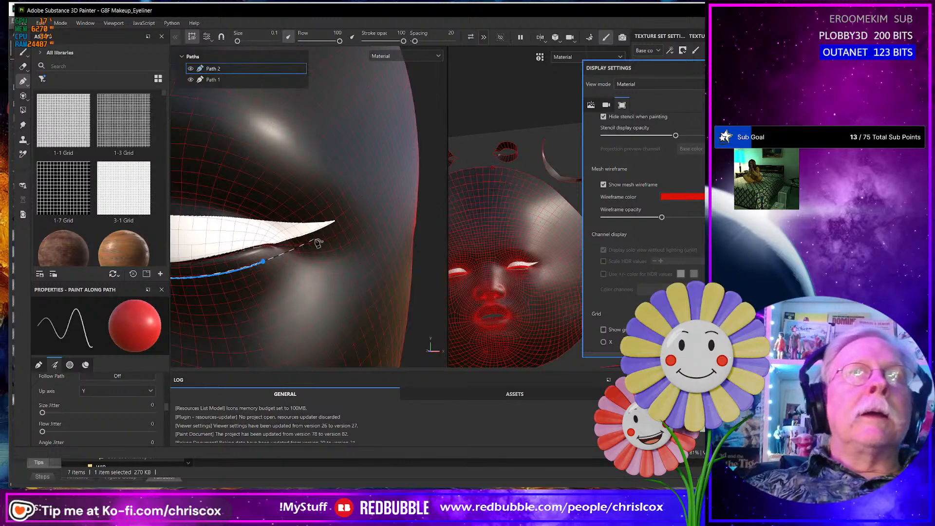
pyautogui.click(334, 222)
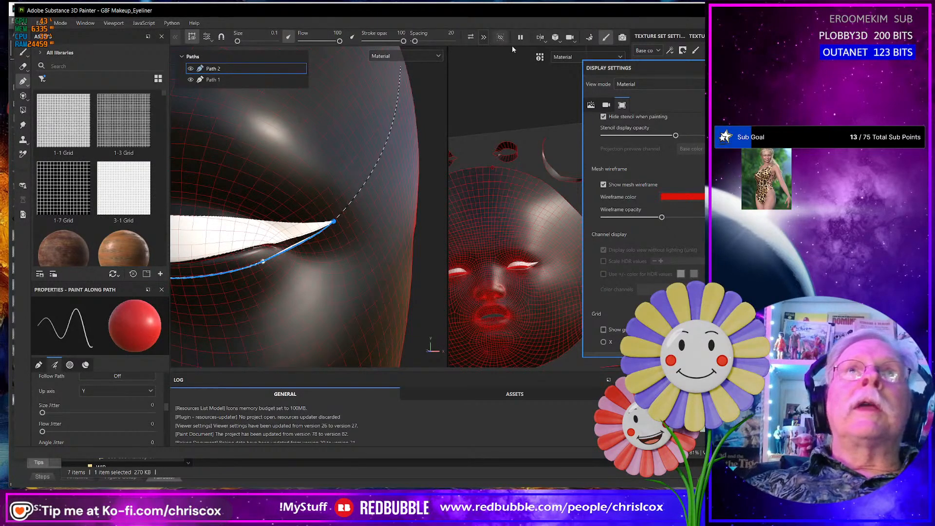
# - Make the wing tip a sharp corner and trace the path back along the lower lid edge, closing it at the inner eye corner
pyautogui.click(485, 38)
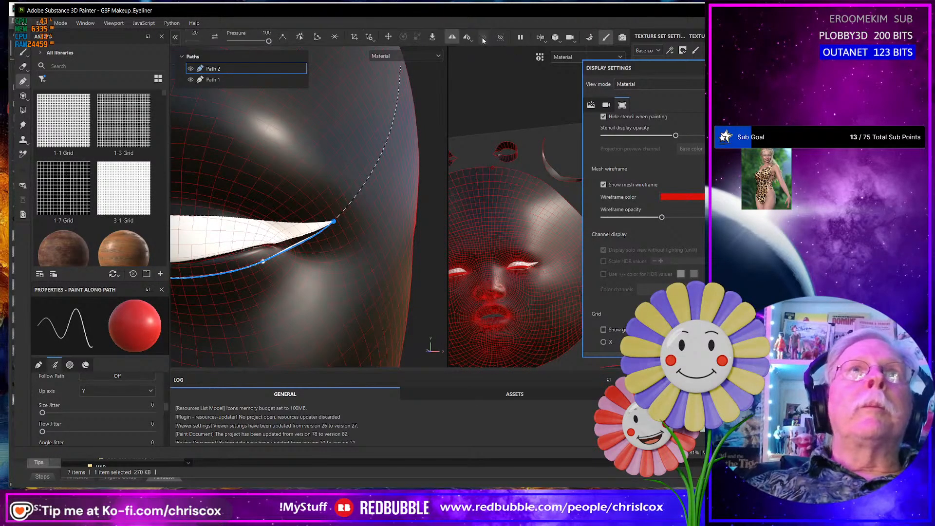
pyautogui.click(283, 41)
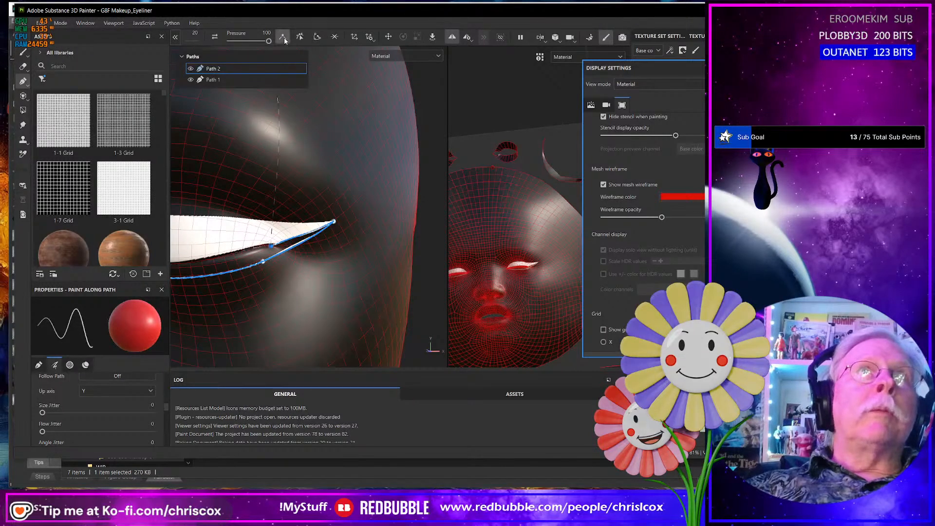
pyautogui.keyDown('alt'); pyautogui.moveTo(237, 258); pyautogui.dragTo(334, 261, button='middle'); pyautogui.keyUp('alt')
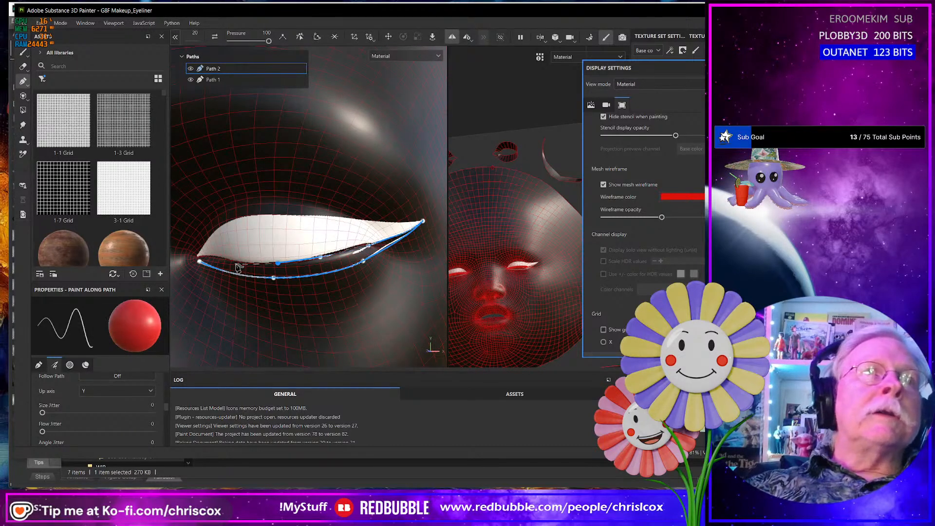
pyautogui.click(201, 263)
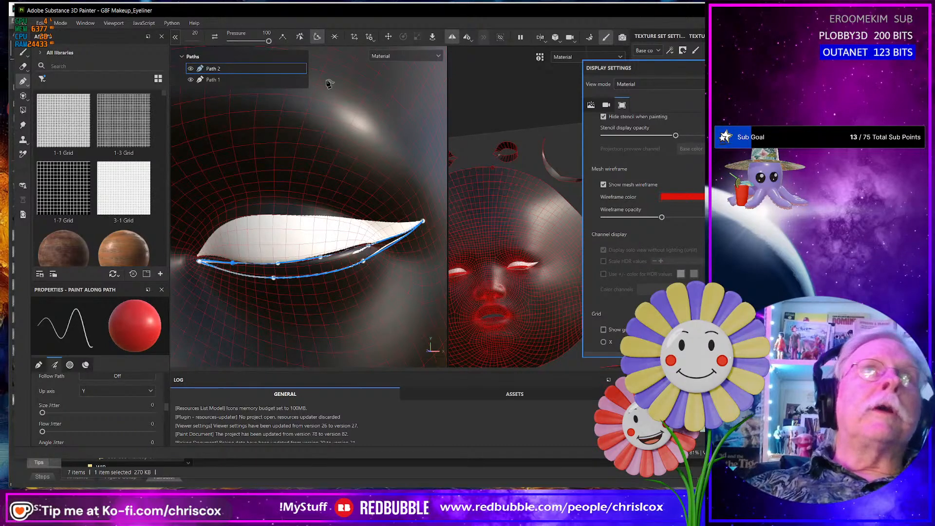
# - Make the second path's inner corner point sharp and move it onto the inner corner of the upper liner
pyautogui.keyDown('alt'); pyautogui.moveTo(218, 316); pyautogui.dragTo(300, 317); pyautogui.keyUp('alt')
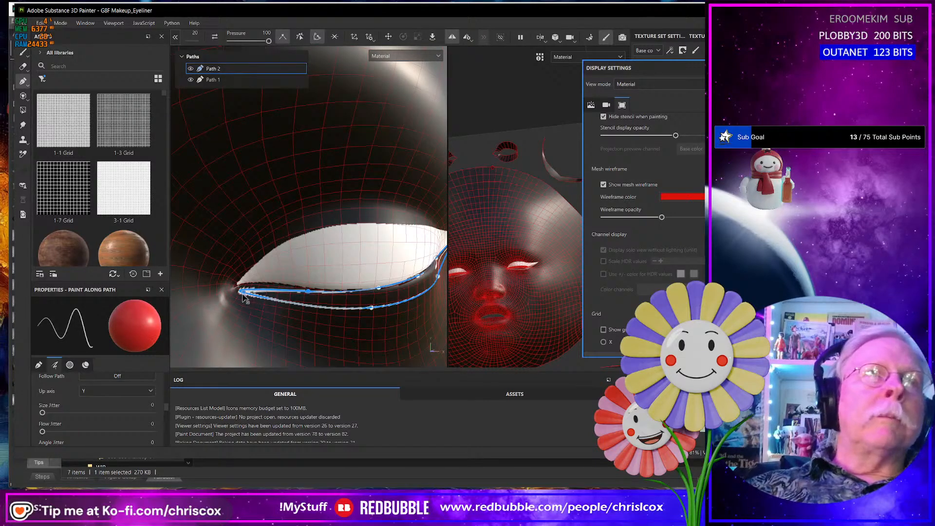
pyautogui.moveTo(241, 292); pyautogui.dragTo(235, 297)
pyautogui.click(284, 38)
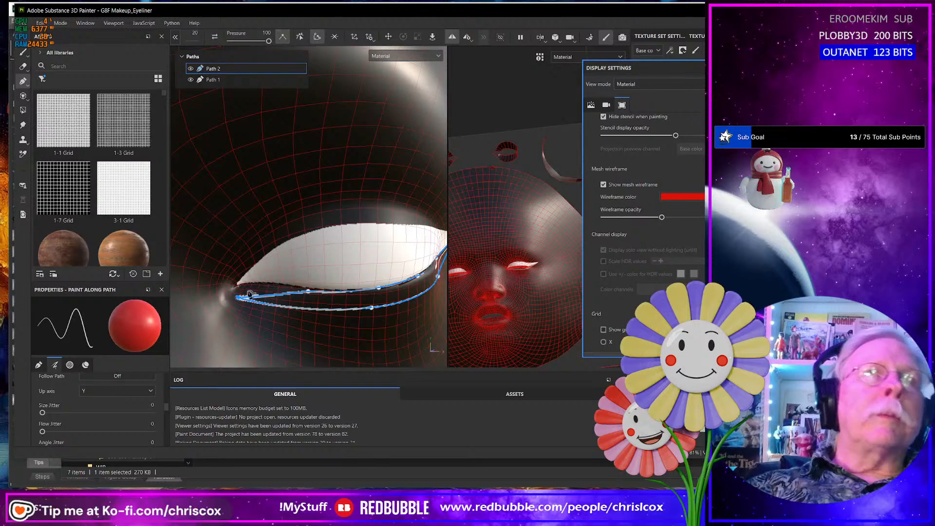
pyautogui.moveTo(239, 295); pyautogui.dragTo(236, 290)
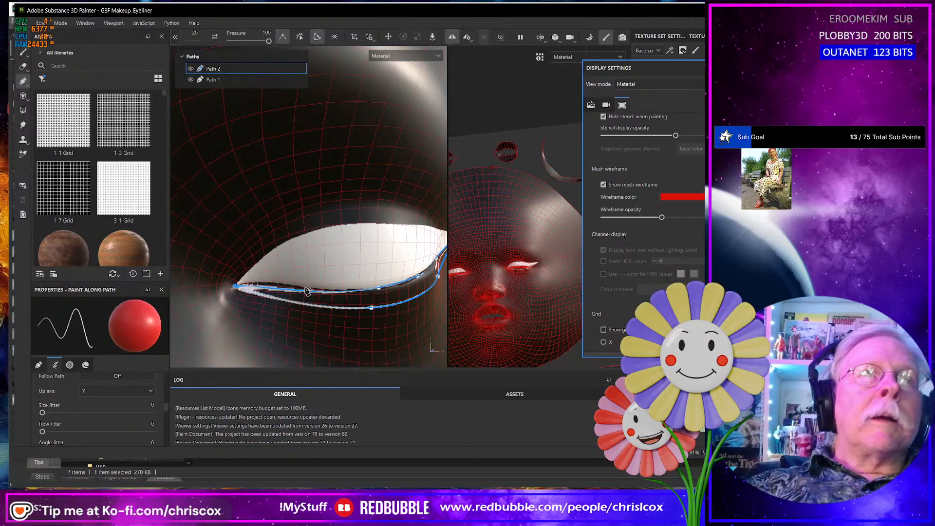
# - Refine both edges of the lower liner path, adding a point on its lower edge near the inner corner
pyautogui.moveTo(304, 292)
pyautogui.mouseDown()
pyautogui.moveTo(283, 288)
pyautogui.moveTo(308, 304)
pyautogui.mouseUp()
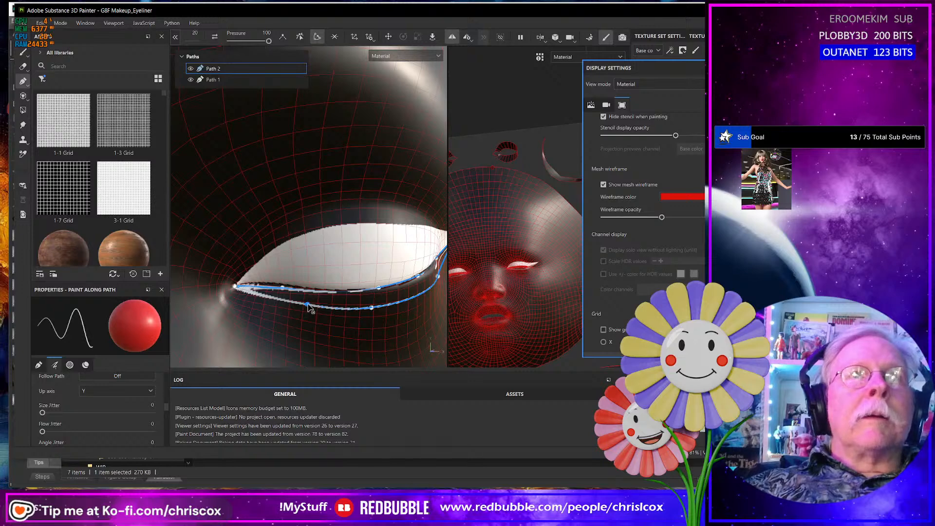
pyautogui.keyDown('alt'); pyautogui.moveTo(344, 315); pyautogui.dragTo(282, 319, button='middle'); pyautogui.keyUp('alt')
pyautogui.keyDown('alt'); pyautogui.moveTo(312, 320); pyautogui.dragTo(263, 319); pyautogui.keyUp('alt')
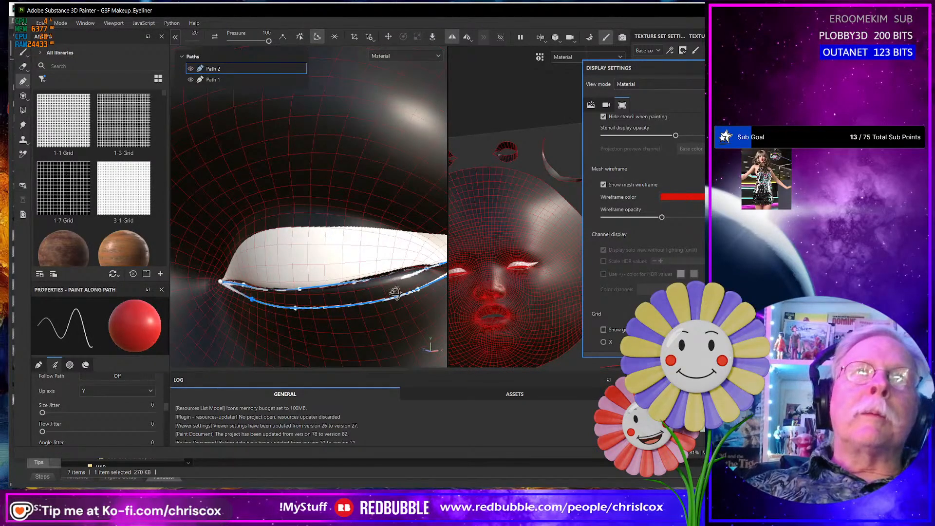
pyautogui.keyDown('alt'); pyautogui.moveTo(394, 292); pyautogui.dragTo(396, 290); pyautogui.keyUp('alt')
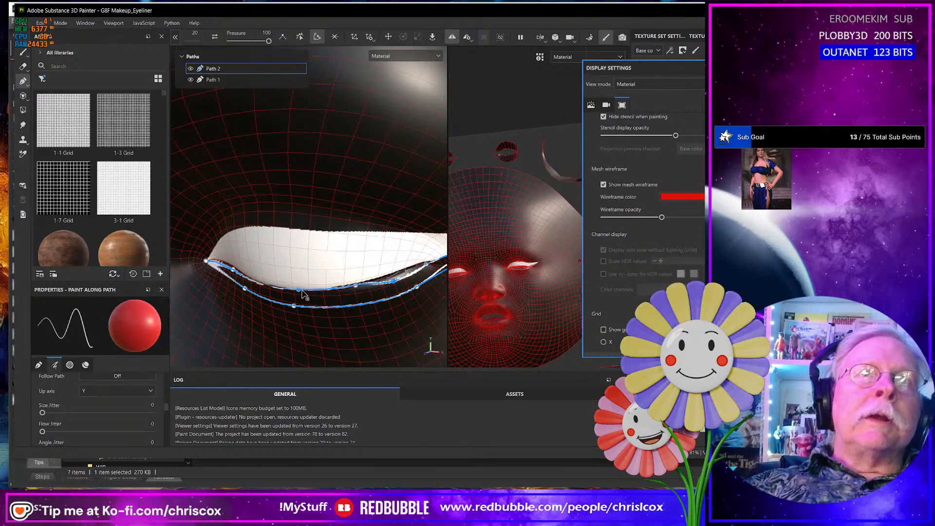
pyautogui.moveTo(301, 295)
pyautogui.mouseDown()
pyautogui.moveTo(357, 292)
pyautogui.moveTo(361, 272)
pyautogui.moveTo(375, 297)
pyautogui.mouseUp()
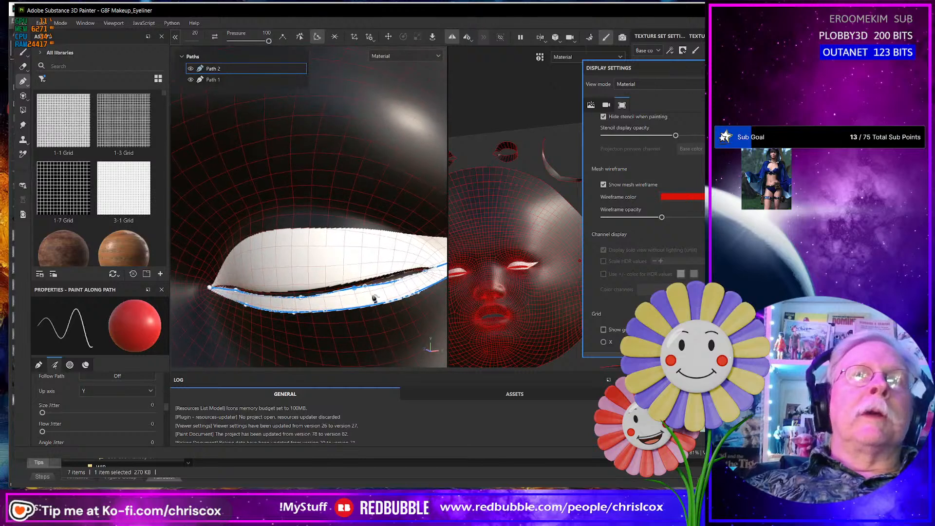
# - Examine the filled lower liner from the inner corner to the wing for gaps against the upper liner
pyautogui.keyDown('alt'); pyautogui.moveTo(383, 305); pyautogui.dragTo(299, 309, button='middle'); pyautogui.keyUp('alt')
pyautogui.keyDown('alt'); pyautogui.moveTo(299, 310); pyautogui.dragTo(291, 311); pyautogui.keyUp('alt')
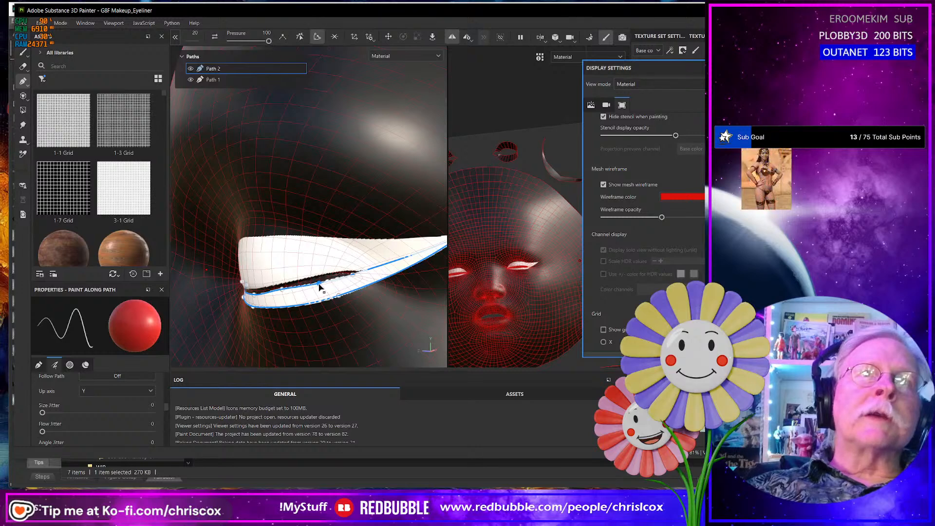
pyautogui.keyDown('alt'); pyautogui.moveTo(324, 299); pyautogui.dragTo(338, 320); pyautogui.keyUp('alt')
pyautogui.keyDown('alt'); pyautogui.moveTo(282, 329); pyautogui.dragTo(343, 310); pyautogui.keyUp('alt')
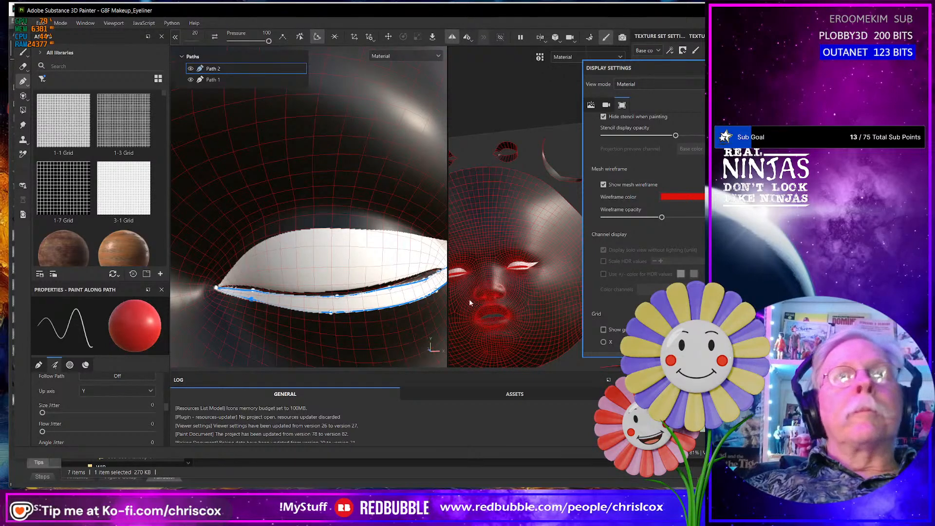
pyautogui.keyDown('alt'); pyautogui.moveTo(426, 304); pyautogui.dragTo(269, 316, button='middle'); pyautogui.keyUp('alt')
pyautogui.keyDown('alt'); pyautogui.moveTo(310, 317); pyautogui.dragTo(279, 325); pyautogui.keyUp('alt')
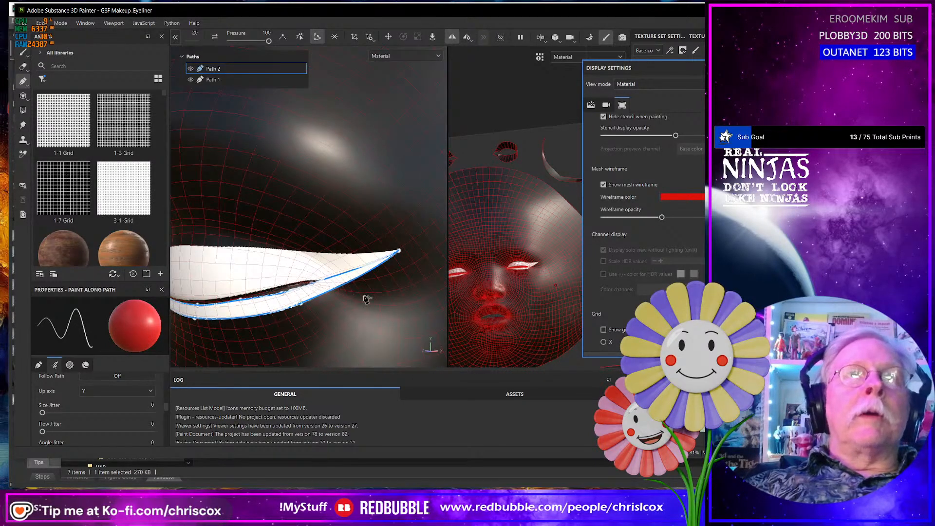
# - Inspect the mirrored eyeliner around the other eye from several angles, including the wing and both lid edges
pyautogui.scroll(-5, 369, 297)
pyautogui.moveTo(374, 292)
pyautogui.keyDown('alt'); pyautogui.mouseDown(button='middle')
pyautogui.moveTo(261, 284)
pyautogui.moveTo(358, 291)
pyautogui.mouseUp(button='middle'); pyautogui.keyUp('alt')
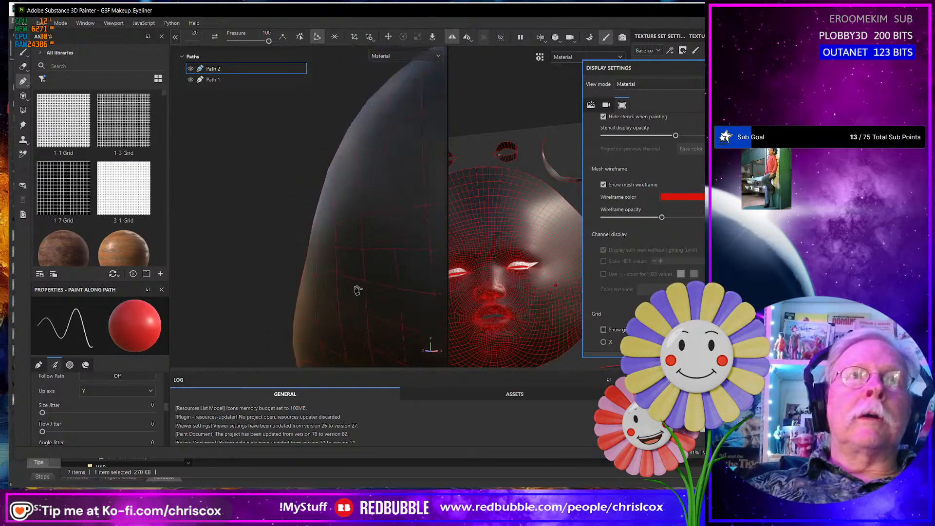
pyautogui.keyDown('alt'); pyautogui.moveTo(358, 291); pyautogui.dragTo(374, 287); pyautogui.keyUp('alt')
pyautogui.keyDown('alt'); pyautogui.moveTo(366, 308); pyautogui.dragTo(375, 255, button='middle'); pyautogui.keyUp('alt')
pyautogui.scroll(3, 372, 282)
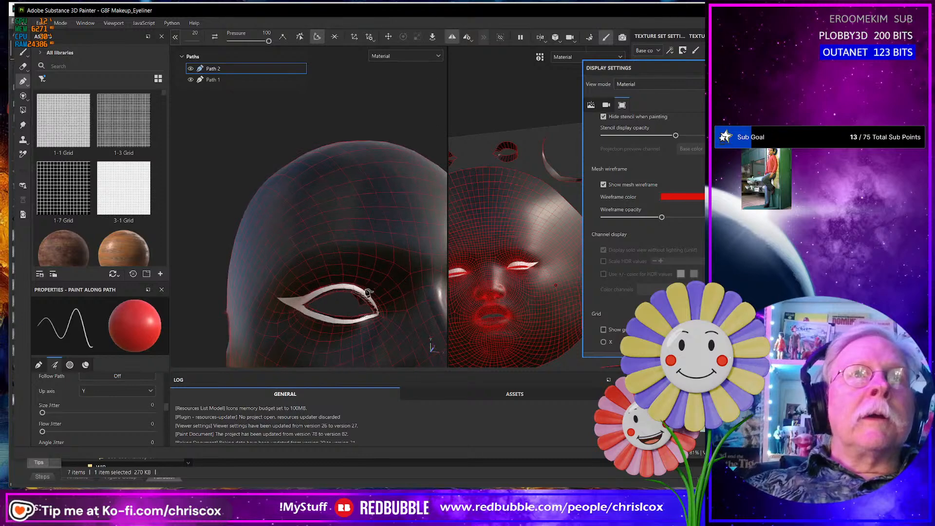
pyautogui.scroll(3, 369, 293)
pyautogui.moveTo(346, 343)
pyautogui.keyDown('alt'); pyautogui.mouseDown()
pyautogui.moveTo(335, 336)
pyautogui.moveTo(331, 344)
pyautogui.mouseUp(); pyautogui.keyUp('alt')
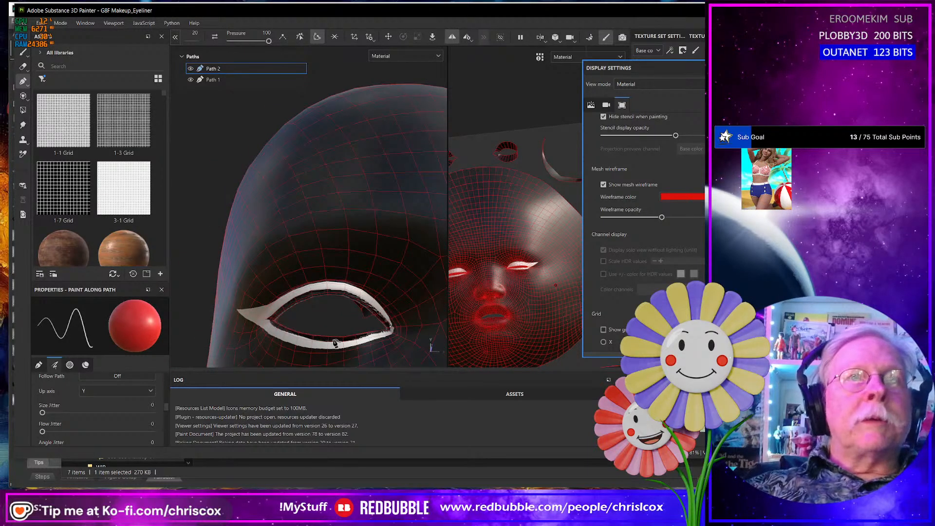
pyautogui.moveTo(331, 345)
pyautogui.keyDown('alt'); pyautogui.mouseDown()
pyautogui.moveTo(367, 346)
pyautogui.moveTo(343, 359)
pyautogui.moveTo(360, 360)
pyautogui.moveTo(318, 356)
pyautogui.mouseUp(); pyautogui.keyUp('alt')
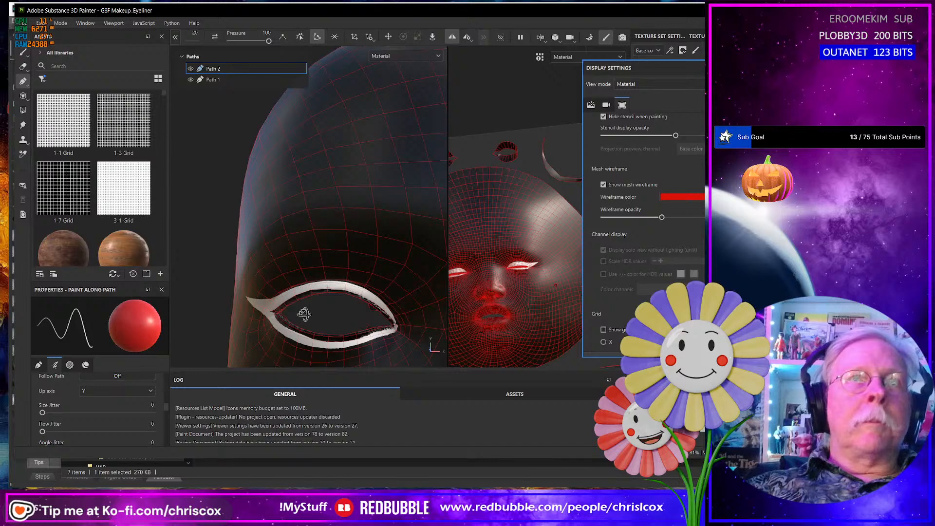
pyautogui.keyDown('alt'); pyautogui.moveTo(307, 315); pyautogui.dragTo(333, 306); pyautogui.keyUp('alt')
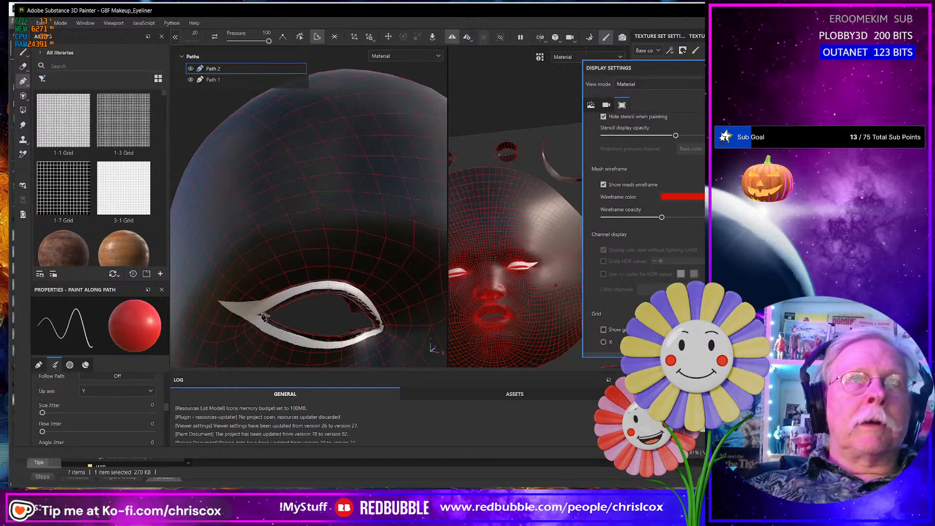
pyautogui.keyDown('alt'); pyautogui.moveTo(256, 317); pyautogui.dragTo(278, 264); pyautogui.keyUp('alt')
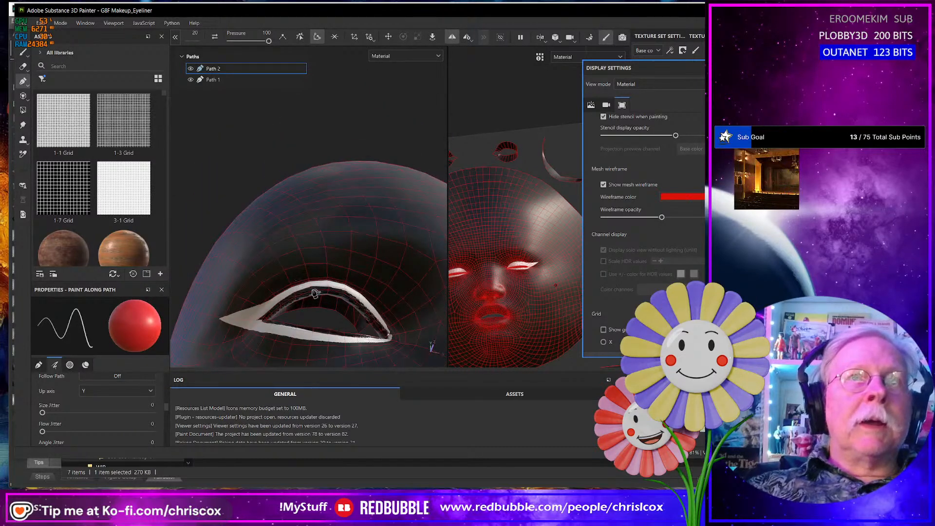
pyautogui.keyDown('alt'); pyautogui.moveTo(275, 312); pyautogui.dragTo(266, 364); pyautogui.keyUp('alt')
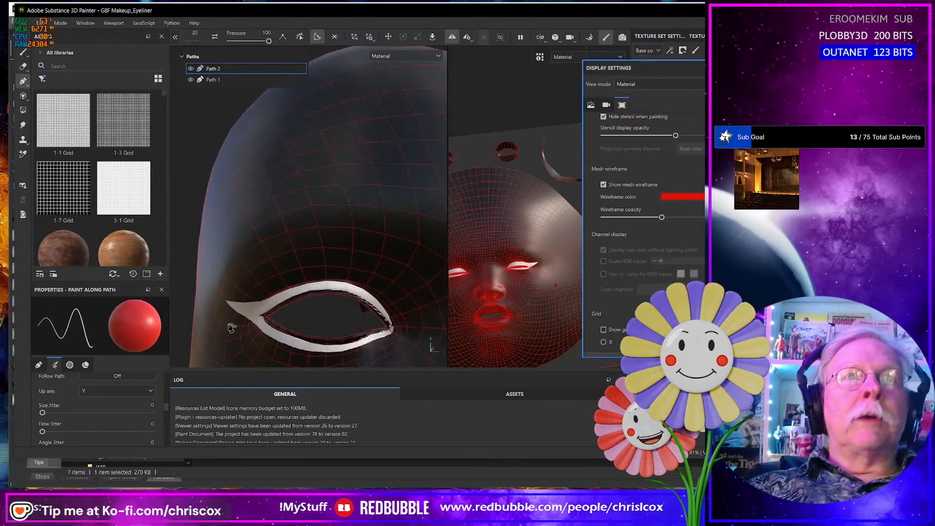
pyautogui.keyDown('alt'); pyautogui.moveTo(232, 327); pyautogui.dragTo(446, 307, button='middle'); pyautogui.keyUp('alt')
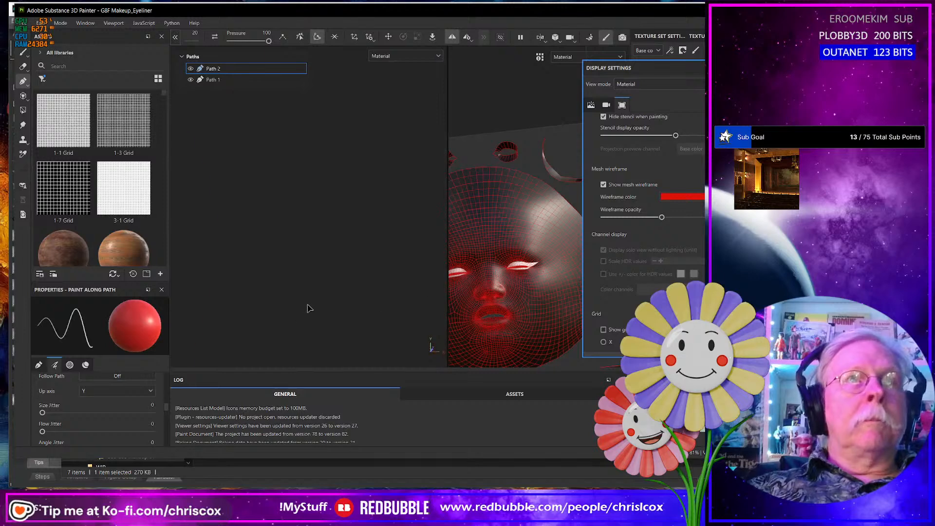
# - Return to the edited eye and nudge the middle point on the lower liner's upper edge toward the upper liner
pyautogui.press('f')
pyautogui.scroll(8, 291, 308)
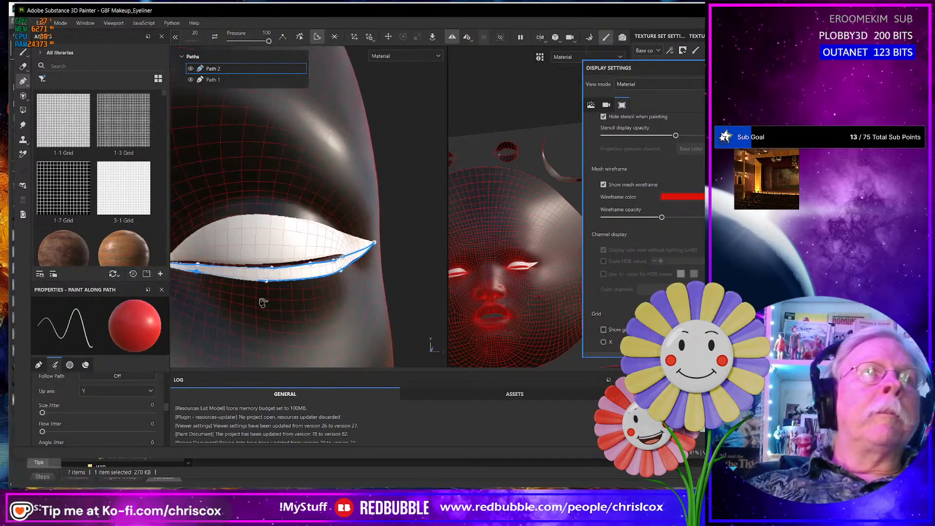
pyautogui.keyDown('alt'); pyautogui.moveTo(251, 304); pyautogui.dragTo(331, 326, button='middle'); pyautogui.keyUp('alt')
pyautogui.scroll(8, 308, 306)
pyautogui.keyDown('alt'); pyautogui.moveTo(331, 326); pyautogui.dragTo(339, 301); pyautogui.keyUp('alt')
pyautogui.scroll(5, 343, 308)
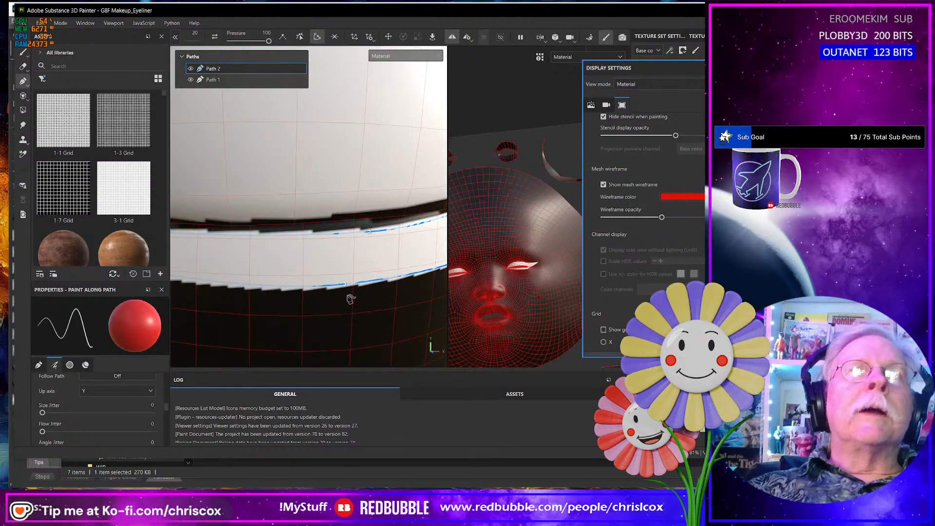
pyautogui.keyDown('alt'); pyautogui.moveTo(363, 284); pyautogui.dragTo(358, 317, button='middle'); pyautogui.keyUp('alt')
pyautogui.moveTo(357, 296)
pyautogui.keyDown('alt'); pyautogui.mouseDown()
pyautogui.moveTo(368, 278)
pyautogui.moveTo(353, 259)
pyautogui.mouseUp(); pyautogui.keyUp('alt')
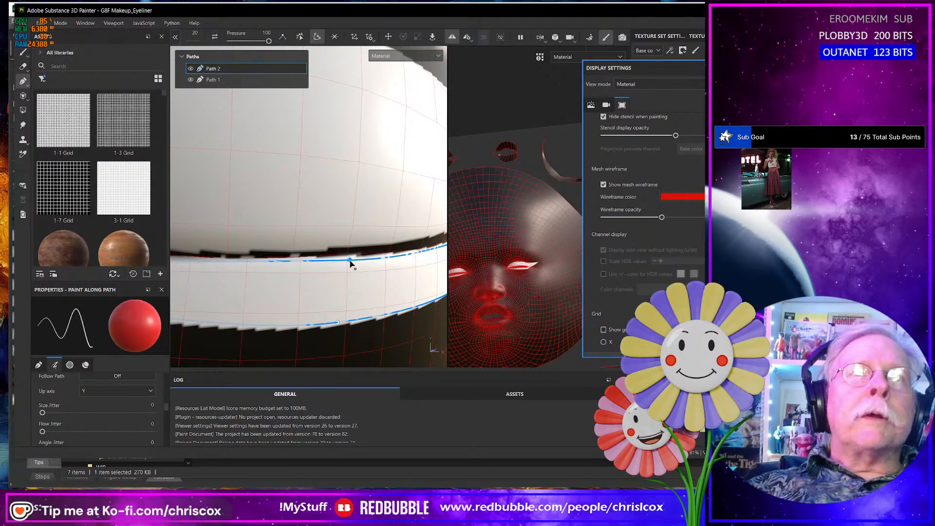
pyautogui.moveTo(350, 263); pyautogui.dragTo(349, 262)
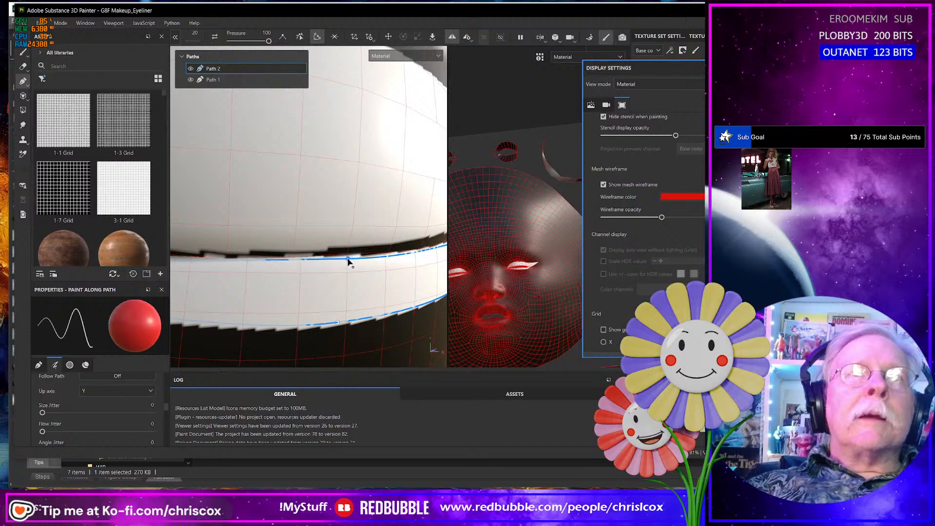
# - Raise the point near the inner corner on the lower liner's upper edge to close the gap with the upper liner
pyautogui.keyDown('alt'); pyautogui.moveTo(297, 296); pyautogui.dragTo(404, 308, button='middle'); pyautogui.keyUp('alt')
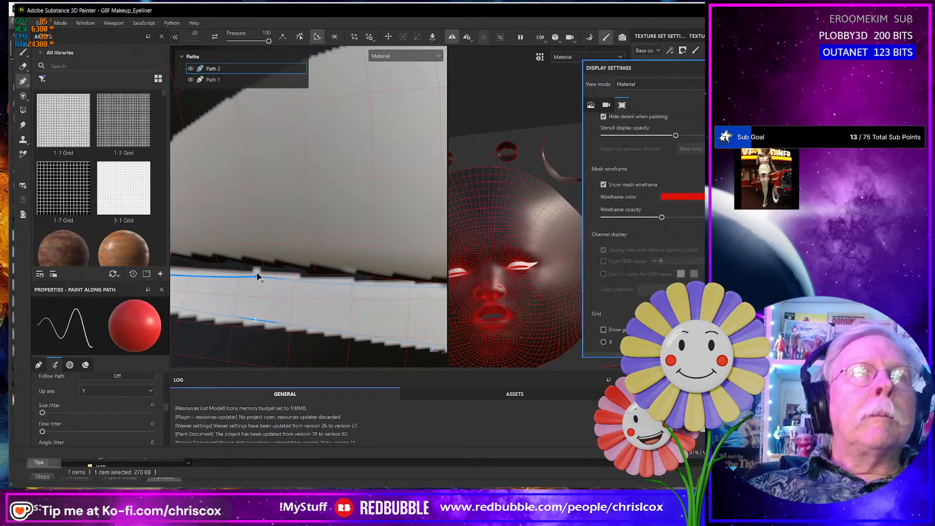
pyautogui.moveTo(258, 276); pyautogui.dragTo(255, 271)
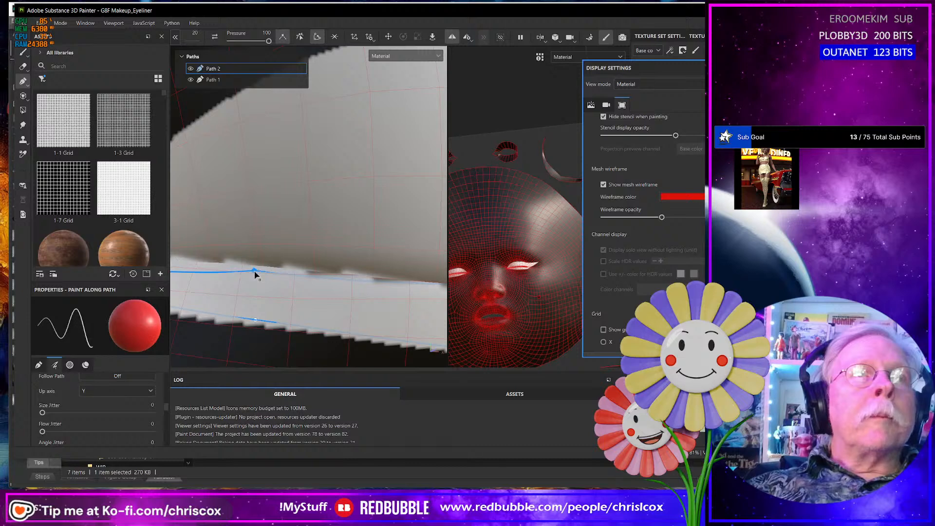
pyautogui.moveTo(256, 286)
pyautogui.keyDown('alt'); pyautogui.mouseDown()
pyautogui.moveTo(349, 292)
pyautogui.moveTo(325, 300)
pyautogui.moveTo(307, 271)
pyautogui.mouseUp(); pyautogui.keyUp('alt')
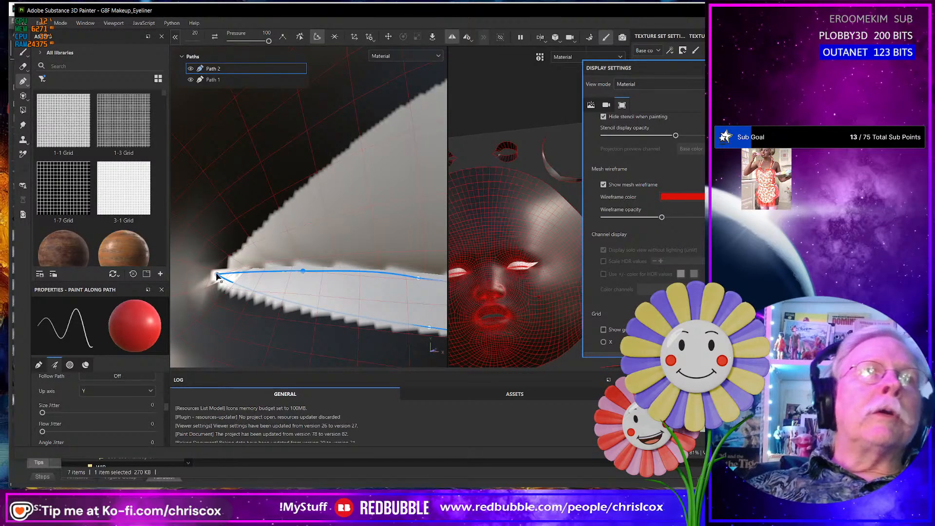
# - Nudge the lower liner's inner-corner point toward the upper liner, and raise the upper-edge points near the wing to close the gap
pyautogui.moveTo(218, 276)
pyautogui.mouseDown()
pyautogui.moveTo(229, 289)
pyautogui.moveTo(230, 270)
pyautogui.mouseUp()
pyautogui.keyDown('alt'); pyautogui.moveTo(303, 306); pyautogui.dragTo(164, 291, button='middle'); pyautogui.keyUp('alt')
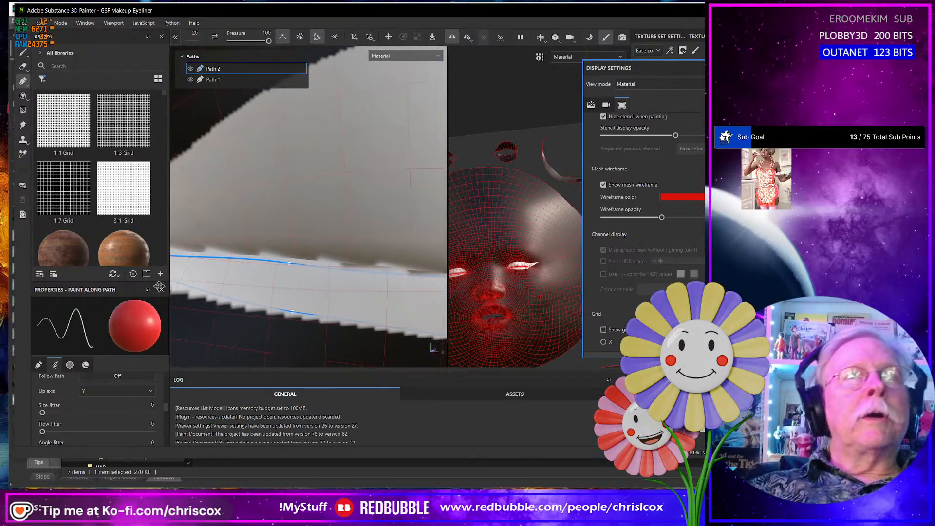
pyautogui.scroll(-4, 395, 298)
pyautogui.keyDown('alt'); pyautogui.moveTo(400, 293); pyautogui.dragTo(357, 286); pyautogui.keyUp('alt')
pyautogui.keyDown('alt'); pyautogui.moveTo(297, 291); pyautogui.dragTo(381, 291); pyautogui.keyUp('alt')
pyautogui.keyDown('alt'); pyautogui.moveTo(381, 291); pyautogui.dragTo(275, 305, button='middle'); pyautogui.keyUp('alt')
pyautogui.keyDown('alt'); pyautogui.moveTo(335, 281); pyautogui.dragTo(341, 272); pyautogui.keyUp('alt')
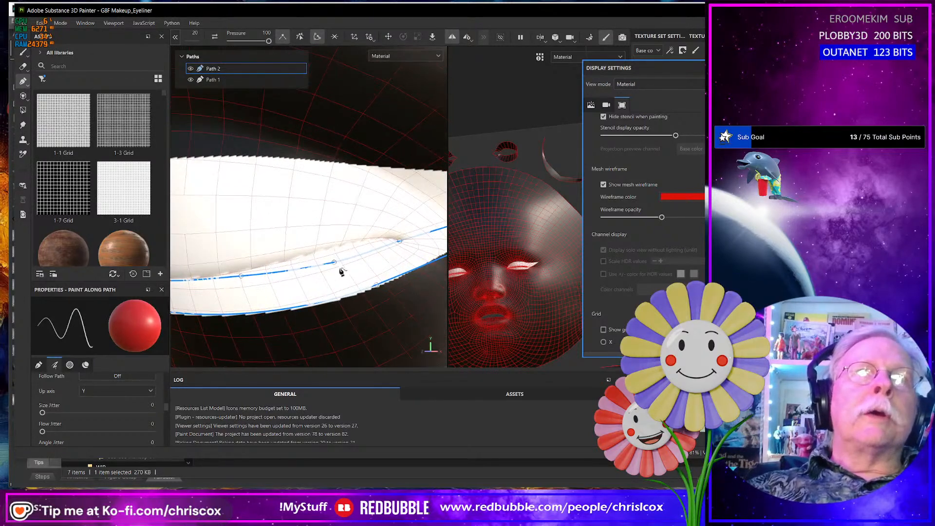
pyautogui.click(333, 255)
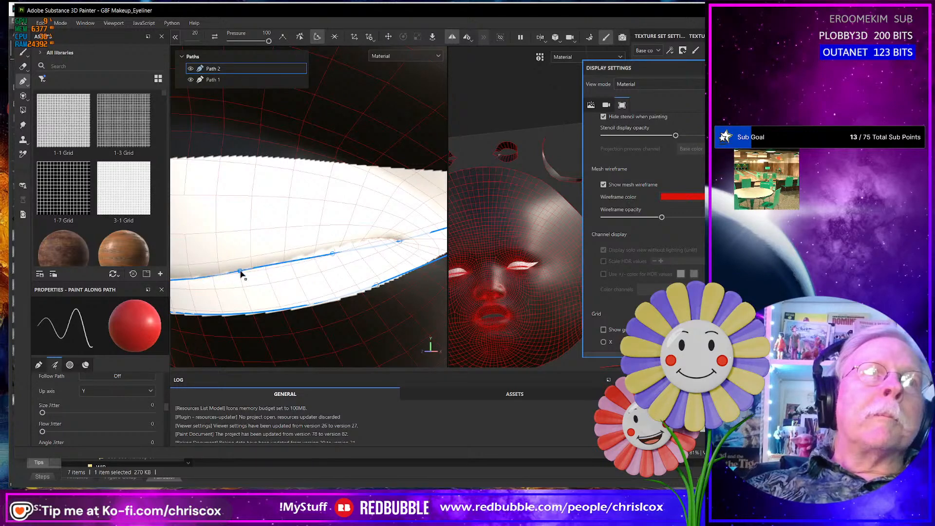
# - Examine the wing tip and the eyeliner on both eyes from several angles, including the whole face from the front
pyautogui.moveTo(344, 272)
pyautogui.keyDown('alt'); pyautogui.mouseDown()
pyautogui.moveTo(277, 298)
pyautogui.moveTo(308, 287)
pyautogui.moveTo(309, 268)
pyautogui.moveTo(319, 268)
pyautogui.moveTo(296, 307)
pyautogui.moveTo(292, 293)
pyautogui.mouseUp(); pyautogui.keyUp('alt')
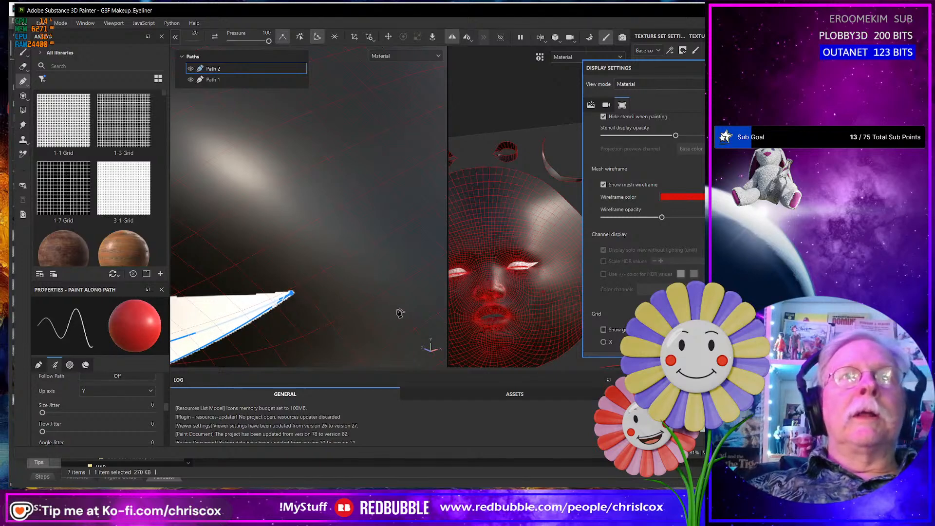
pyautogui.scroll(-8, 401, 313)
pyautogui.keyDown('alt'); pyautogui.moveTo(405, 309); pyautogui.dragTo(296, 301, button='middle'); pyautogui.keyUp('alt')
pyautogui.keyDown('alt'); pyautogui.moveTo(409, 281); pyautogui.dragTo(311, 285, button='middle'); pyautogui.keyUp('alt')
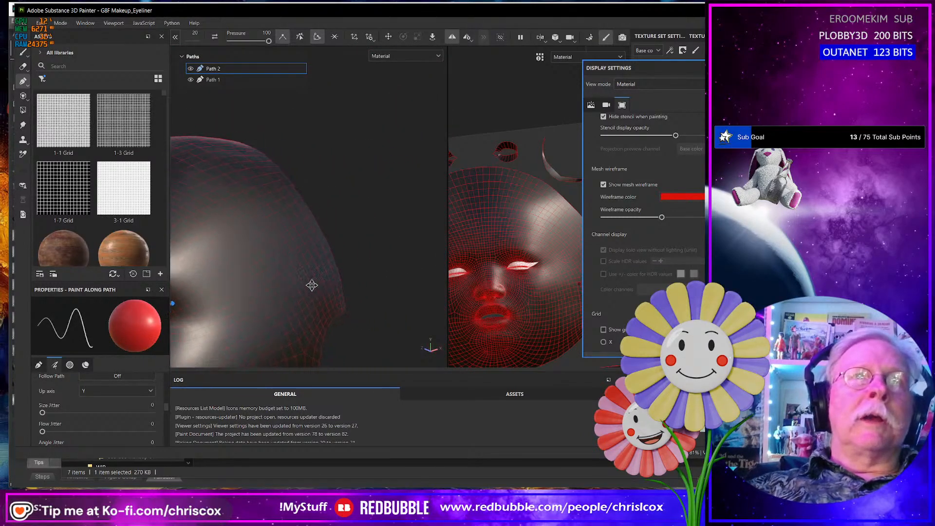
pyautogui.keyDown('alt'); pyautogui.moveTo(312, 285); pyautogui.dragTo(395, 306); pyautogui.keyUp('alt')
pyautogui.scroll(-3, 359, 308)
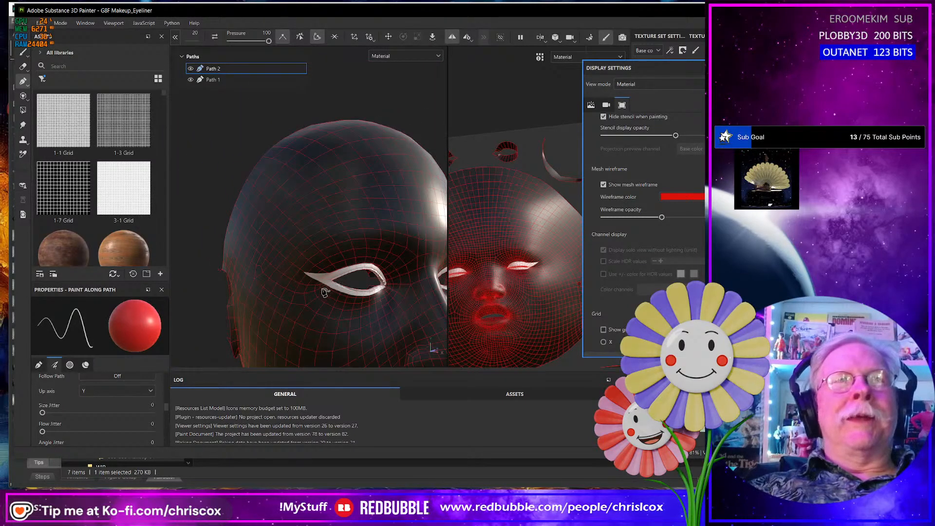
pyautogui.keyDown('alt'); pyautogui.moveTo(334, 294); pyautogui.dragTo(323, 302); pyautogui.keyUp('alt')
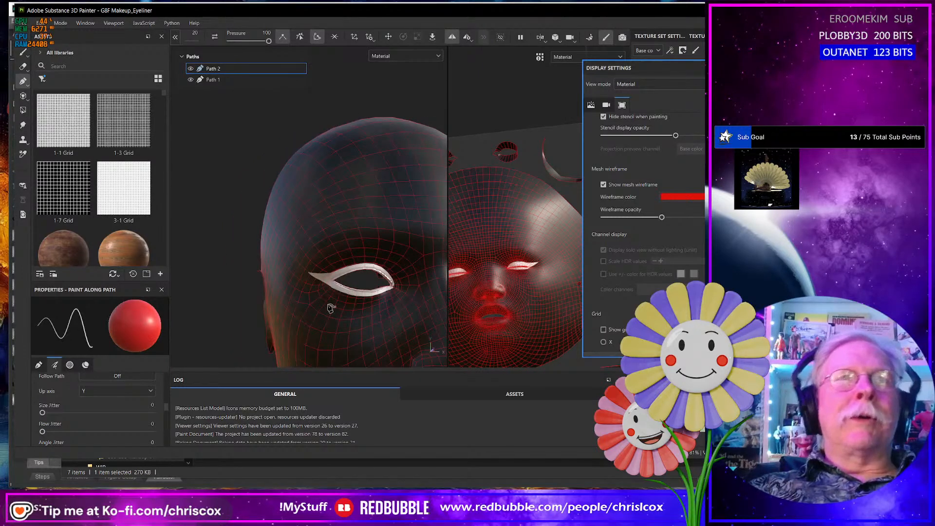
pyautogui.scroll(-5, 220, 292)
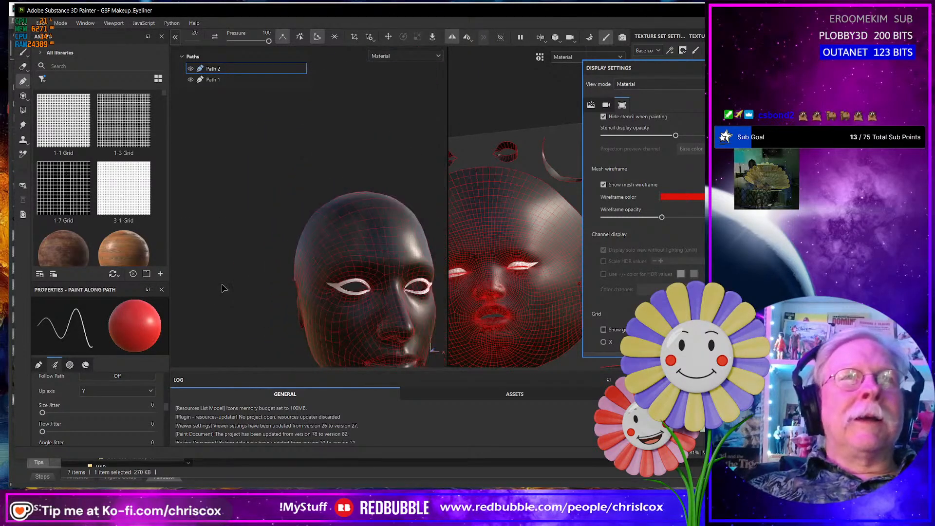
pyautogui.keyDown('alt'); pyautogui.moveTo(252, 280); pyautogui.dragTo(366, 285, button='middle'); pyautogui.keyUp('alt')
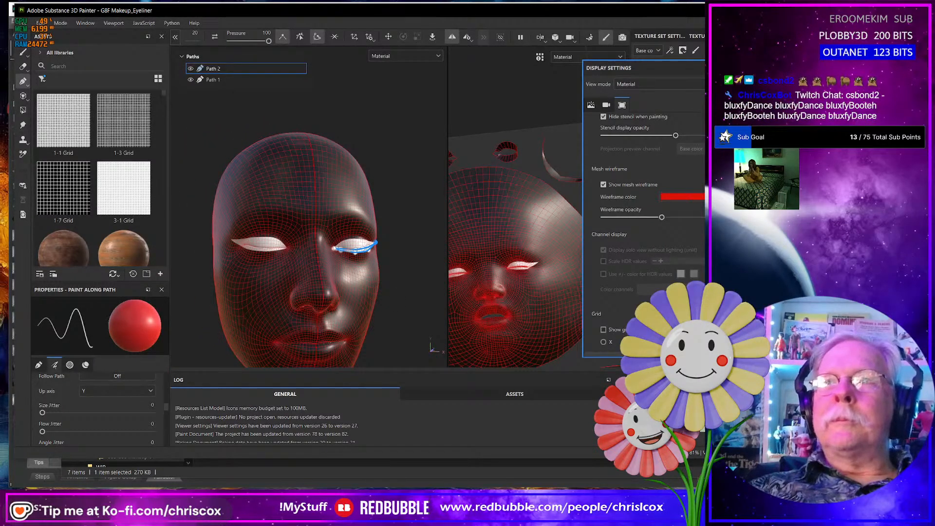
# - Narrow the application window so that the layer stack comes into view
pyautogui.moveTo(770, 264); pyautogui.dragTo(714, 263)
pyautogui.moveTo(761, 341); pyautogui.dragTo(691, 341)
pyautogui.click(699, 341)
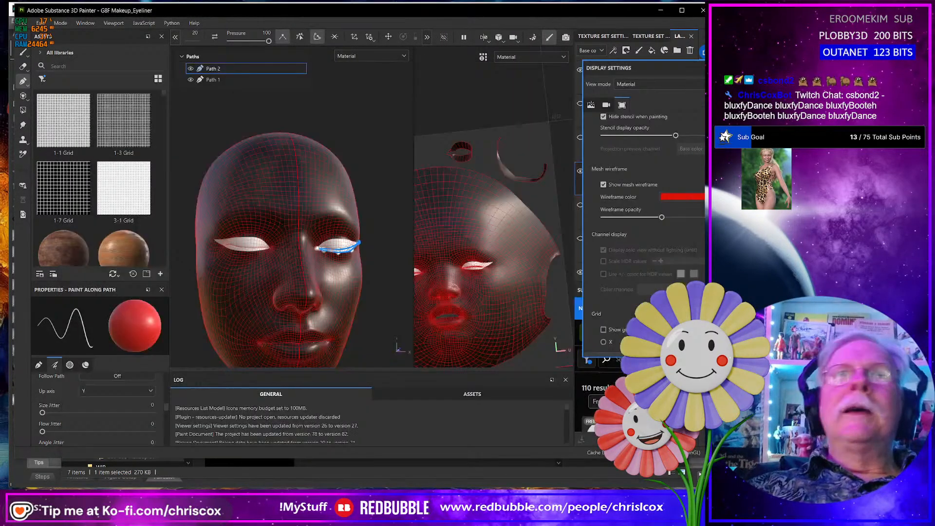
# - Inspect the combined upper and lower eyeliner on the edited eye and its mirrored copy, close up and at full-face distance
pyautogui.keyDown('alt'); pyautogui.moveTo(383, 303); pyautogui.dragTo(299, 249); pyautogui.keyUp('alt')
pyautogui.scroll(5, 366, 304)
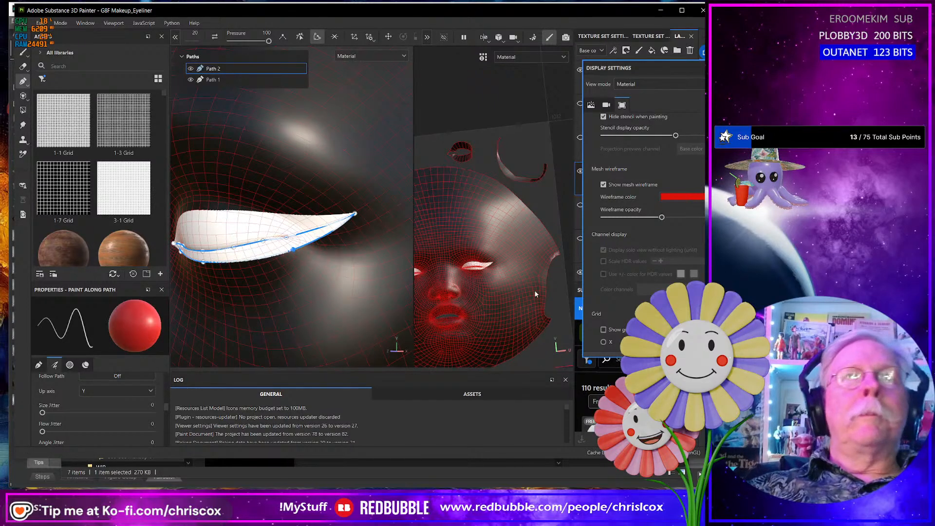
pyautogui.scroll(3, 367, 287)
pyautogui.scroll(-5, 368, 285)
pyautogui.scroll(-2, 367, 283)
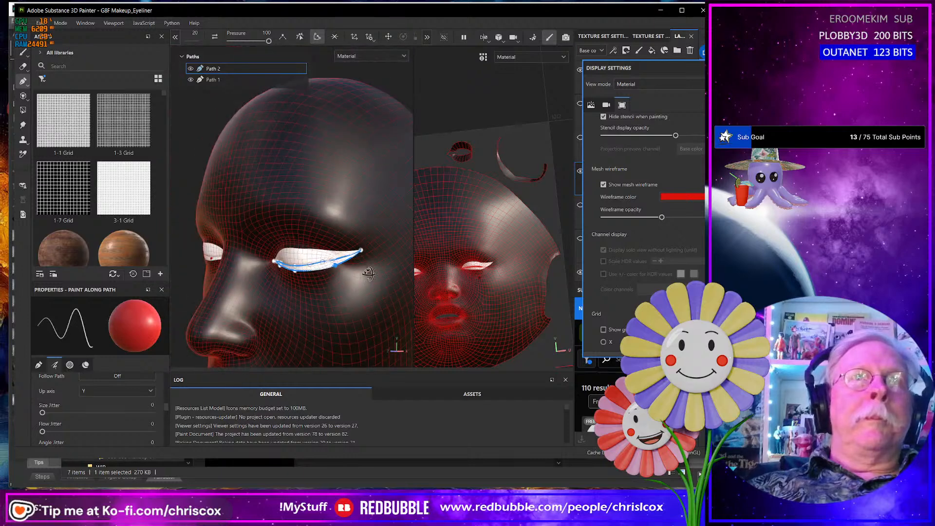
pyautogui.scroll(1, 369, 274)
pyautogui.keyDown('alt'); pyautogui.moveTo(382, 265); pyautogui.dragTo(230, 268); pyautogui.keyUp('alt')
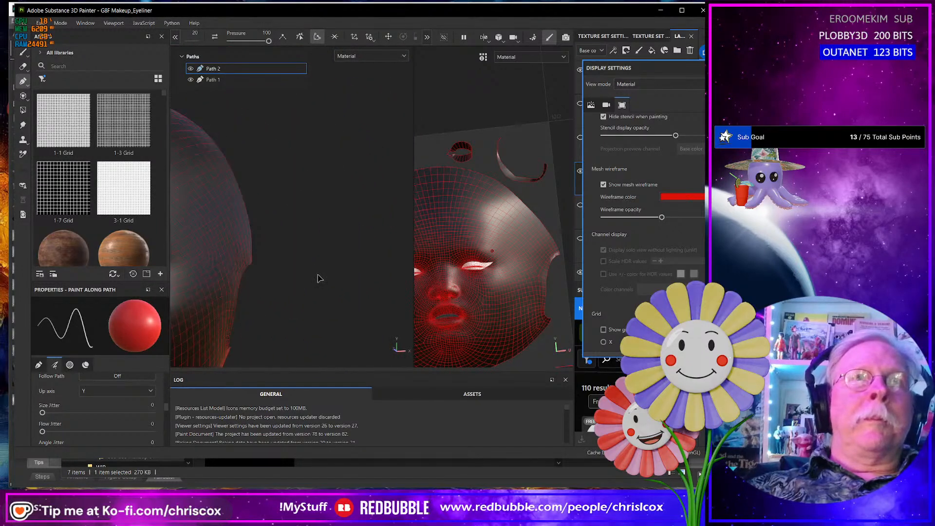
pyautogui.scroll(2, 320, 278)
pyautogui.scroll(-5, 328, 276)
pyautogui.keyDown('alt'); pyautogui.moveTo(329, 276); pyautogui.dragTo(299, 271, button='middle'); pyautogui.keyUp('alt')
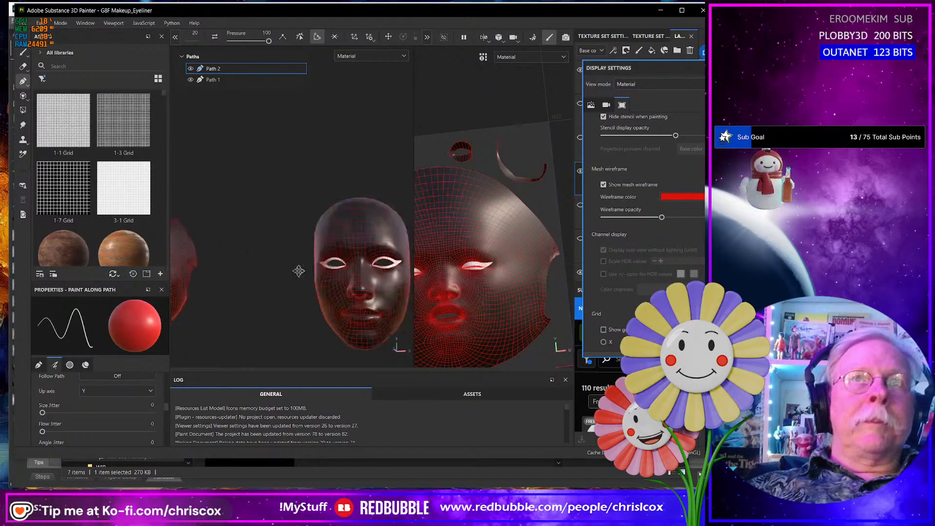
pyautogui.scroll(5, 299, 271)
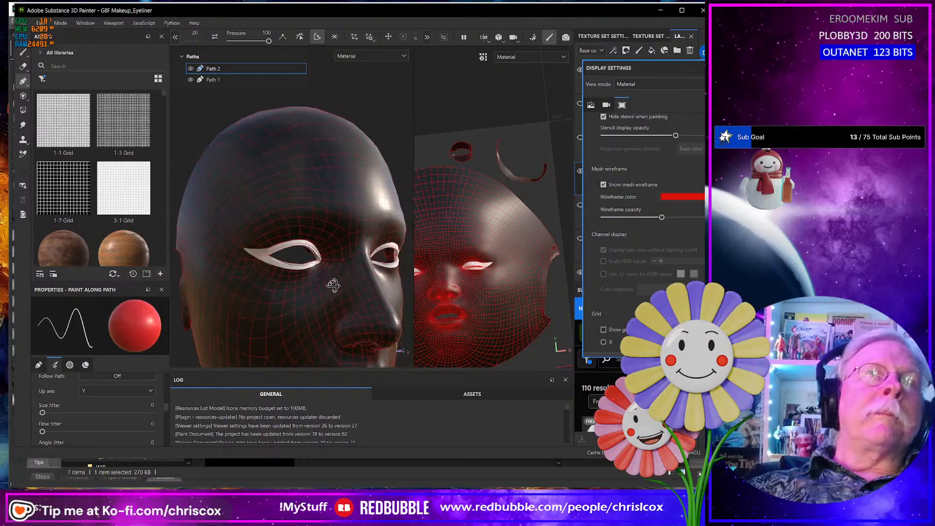
pyautogui.keyDown('alt'); pyautogui.moveTo(333, 285); pyautogui.dragTo(274, 278); pyautogui.keyUp('alt')
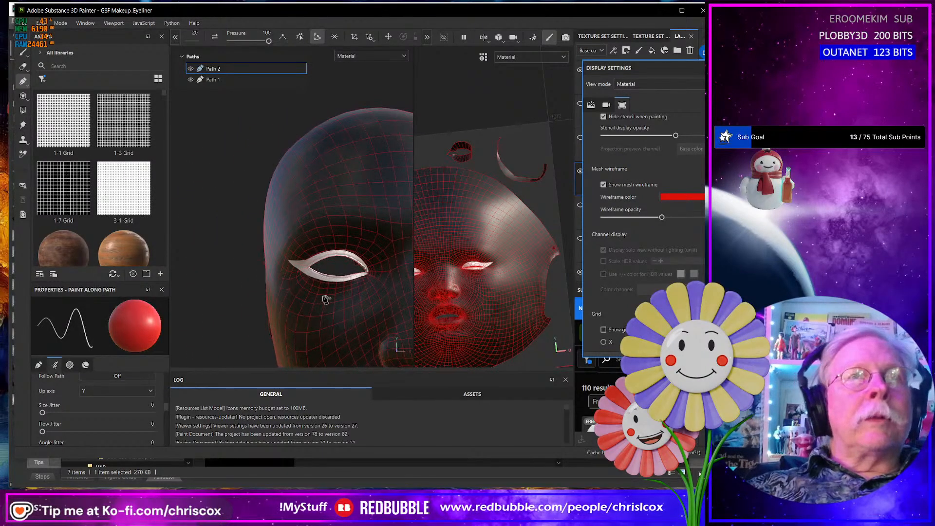
pyautogui.scroll(1, 327, 299)
pyautogui.scroll(-5, 328, 297)
pyautogui.keyDown('alt'); pyautogui.moveTo(345, 285); pyautogui.dragTo(316, 284); pyautogui.keyUp('alt')
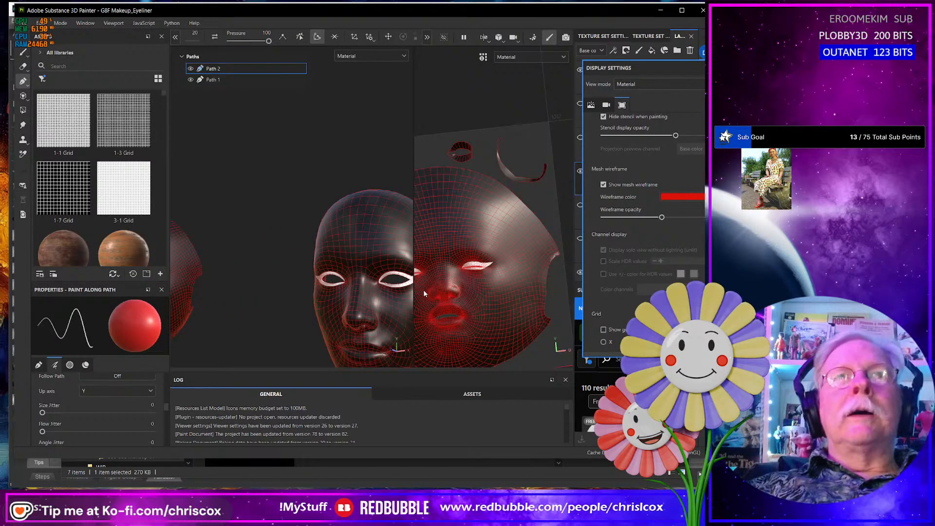
# - Hide Path 2, the lower liner, to expose the upper liner's lower edge along the edited eye
pyautogui.click(191, 69)
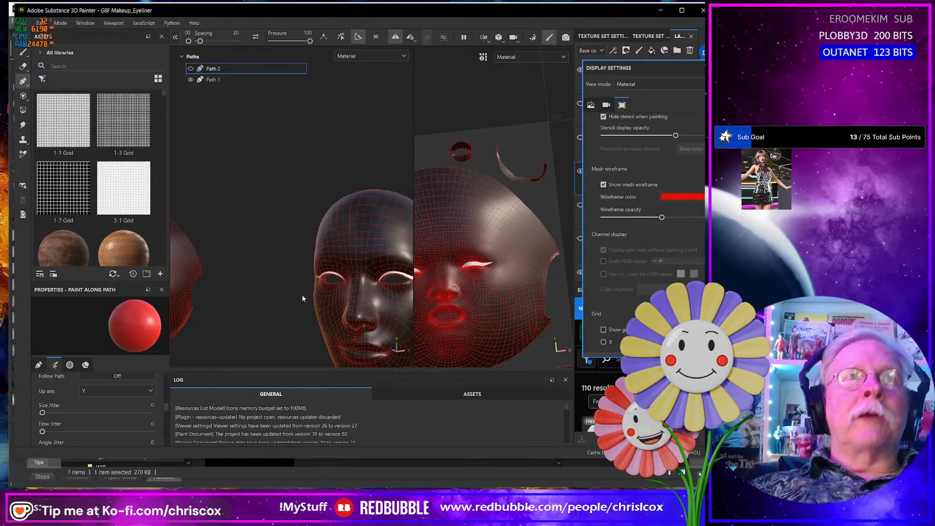
pyautogui.keyDown('alt'); pyautogui.moveTo(318, 289); pyautogui.dragTo(389, 279, button='middle'); pyautogui.keyUp('alt')
pyautogui.keyDown('alt'); pyautogui.moveTo(232, 287); pyautogui.dragTo(302, 288, button='middle'); pyautogui.keyUp('alt')
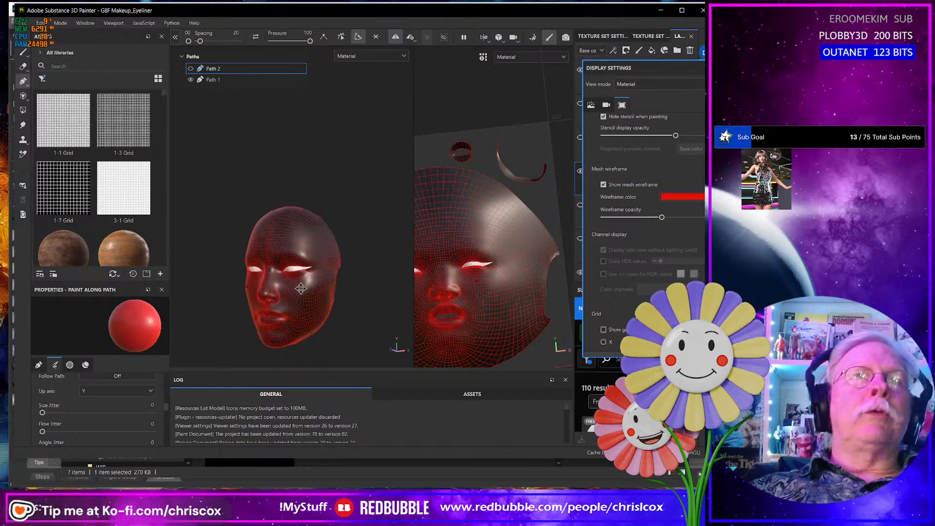
pyautogui.scroll(6, 283, 291)
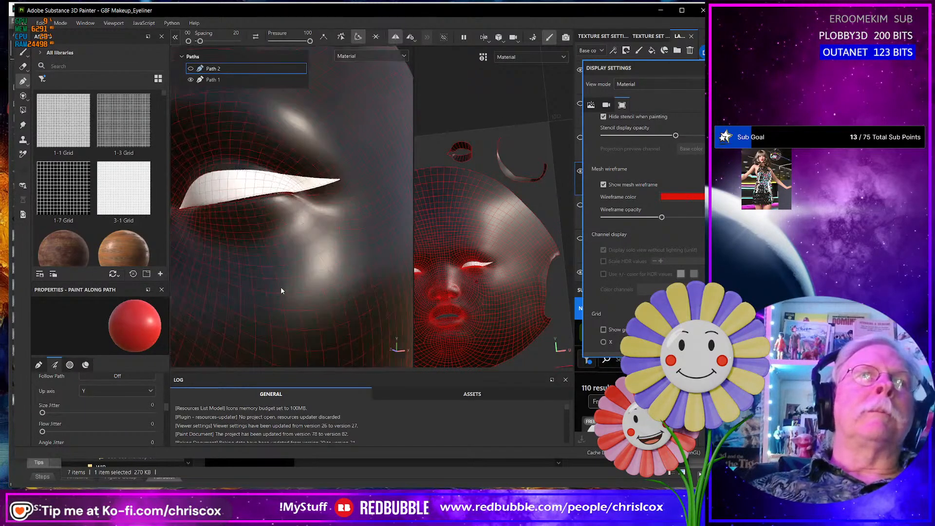
pyautogui.scroll(2, 279, 259)
pyautogui.keyDown('alt'); pyautogui.moveTo(279, 259); pyautogui.dragTo(294, 240); pyautogui.keyUp('alt')
pyautogui.keyDown('alt'); pyautogui.moveTo(252, 214); pyautogui.dragTo(364, 284, button='middle'); pyautogui.keyUp('alt')
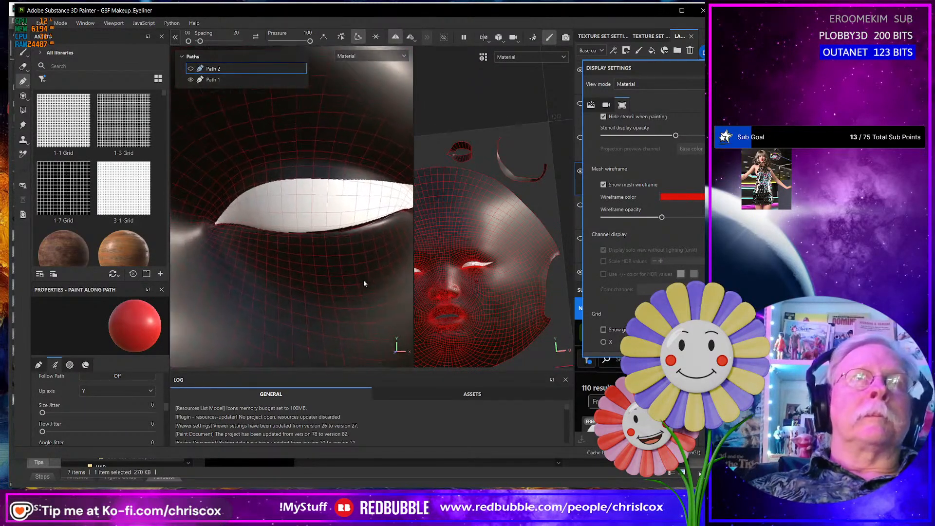
# - Select Path 1, adjust the middle point on the upper liner's lower edge, and move its inner-corner point out to the eye's corner
pyautogui.click(241, 80)
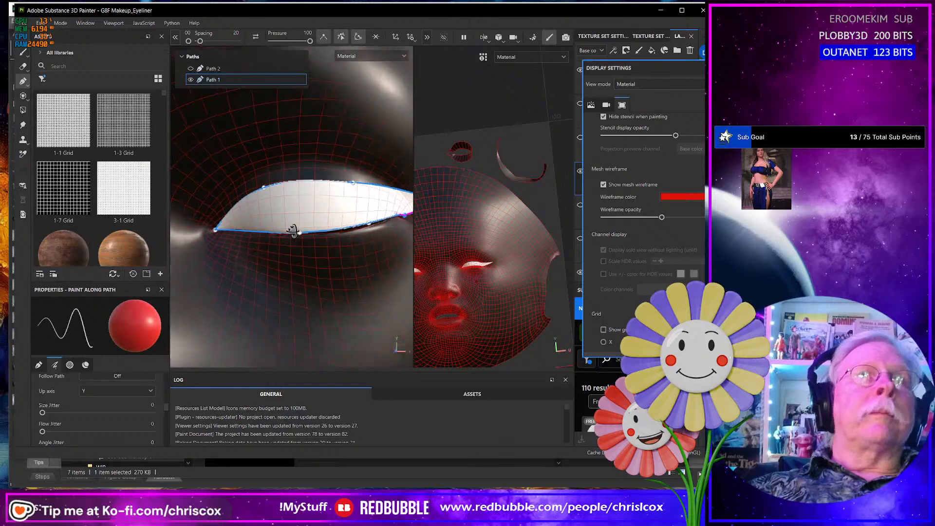
pyautogui.scroll(6, 293, 230)
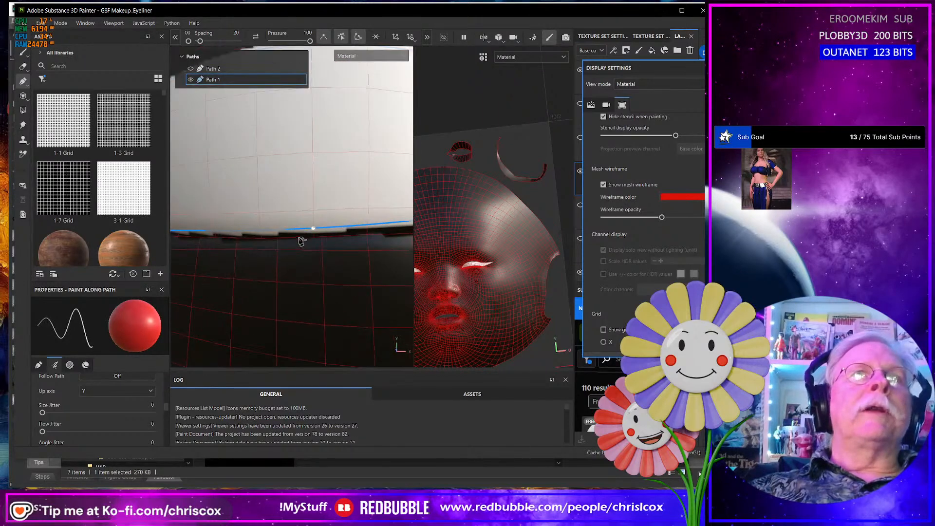
pyautogui.moveTo(301, 241)
pyautogui.keyDown('alt'); pyautogui.mouseDown()
pyautogui.moveTo(298, 195)
pyautogui.moveTo(316, 233)
pyautogui.mouseUp(); pyautogui.keyUp('alt')
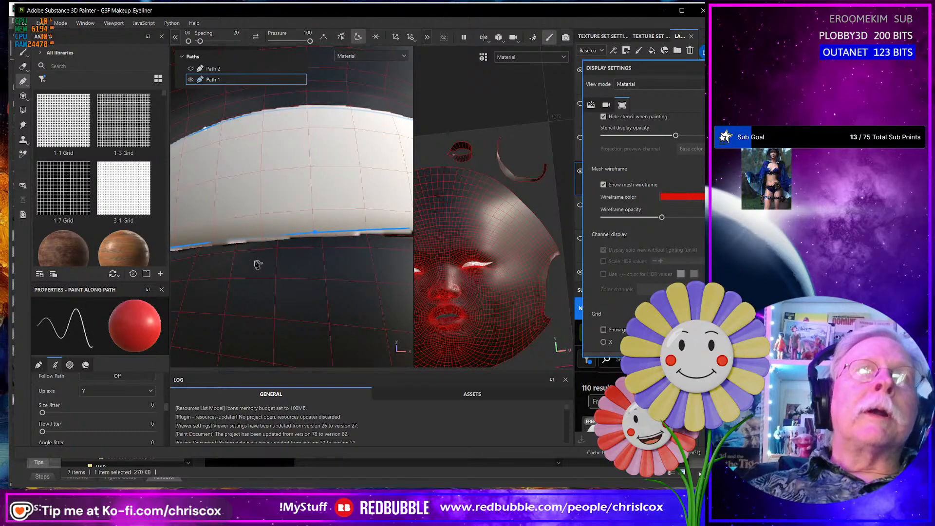
pyautogui.keyDown('alt'); pyautogui.moveTo(255, 265); pyautogui.dragTo(341, 298); pyautogui.keyUp('alt')
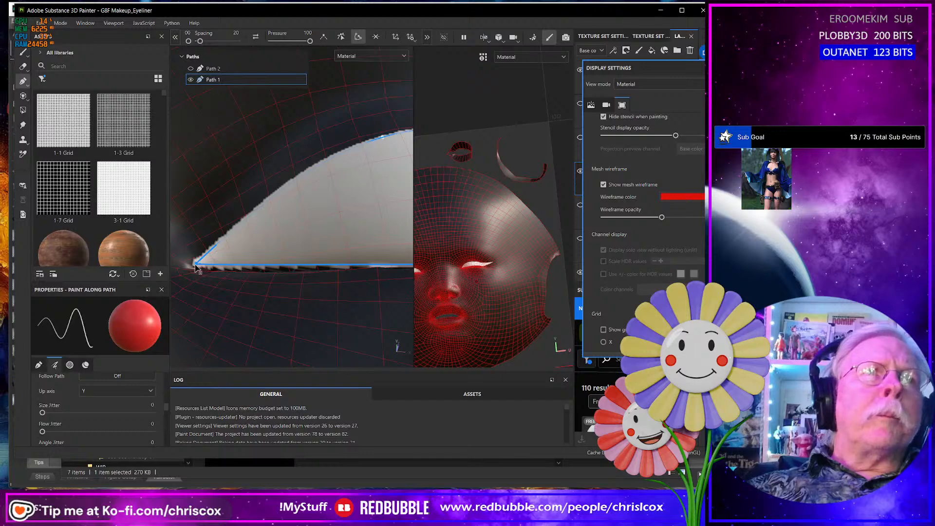
pyautogui.moveTo(190, 267); pyautogui.dragTo(190, 268)
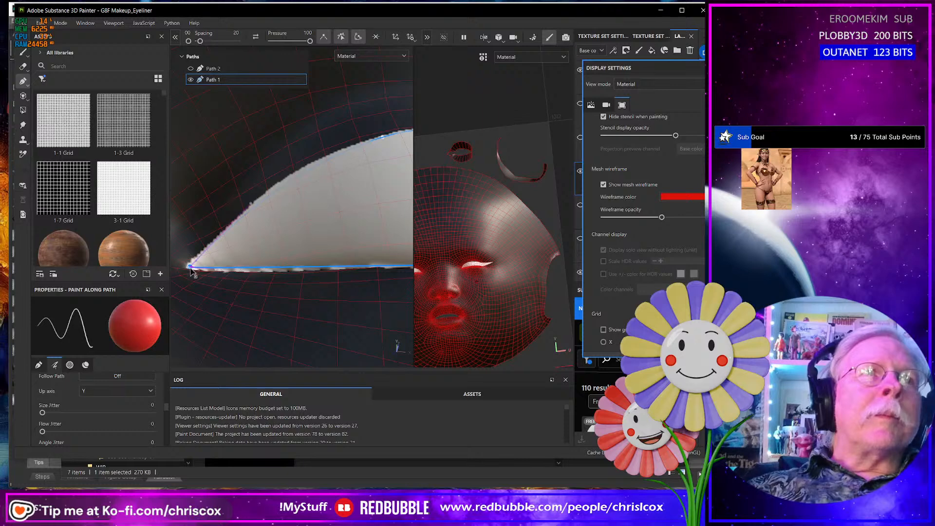
# - Adjust the outer points on the upper liner's lower edge, toward the wing, to fit the eyelid edge and close the dark gap
pyautogui.keyDown('alt'); pyautogui.moveTo(320, 272); pyautogui.dragTo(206, 266, button='middle'); pyautogui.keyUp('alt')
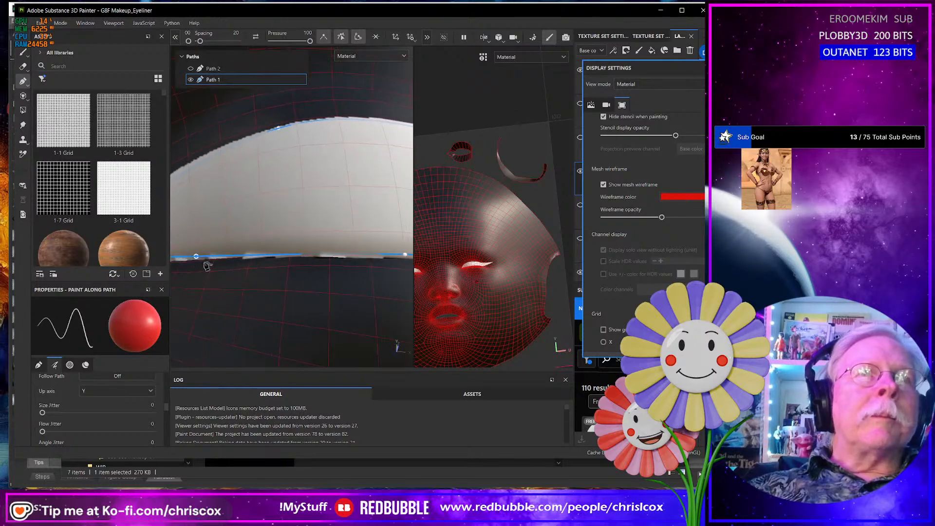
pyautogui.moveTo(303, 287)
pyautogui.keyDown('alt'); pyautogui.mouseDown(button='middle')
pyautogui.moveTo(173, 271)
pyautogui.moveTo(186, 286)
pyautogui.mouseUp(button='middle'); pyautogui.keyUp('alt')
pyautogui.keyDown('alt'); pyautogui.moveTo(276, 291); pyautogui.dragTo(251, 293); pyautogui.keyUp('alt')
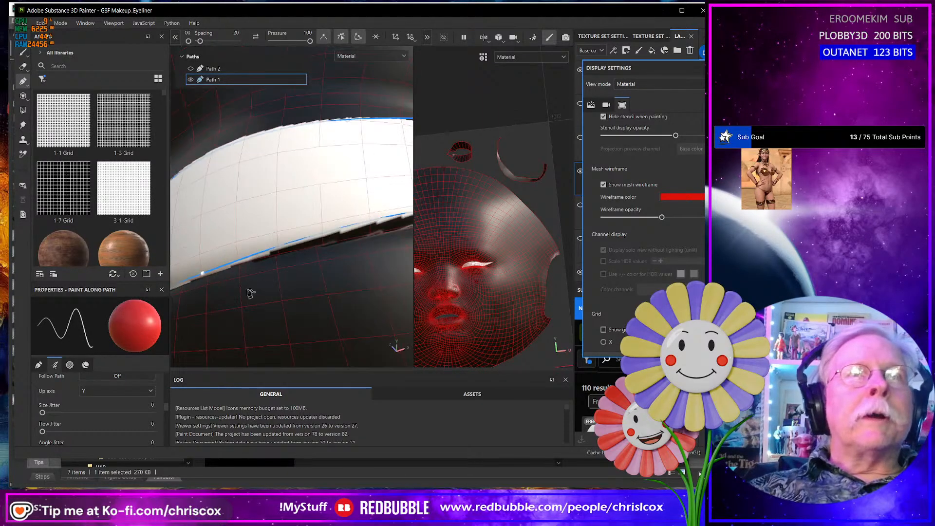
pyautogui.keyDown('alt'); pyautogui.moveTo(317, 287); pyautogui.dragTo(213, 305, button='middle'); pyautogui.keyUp('alt')
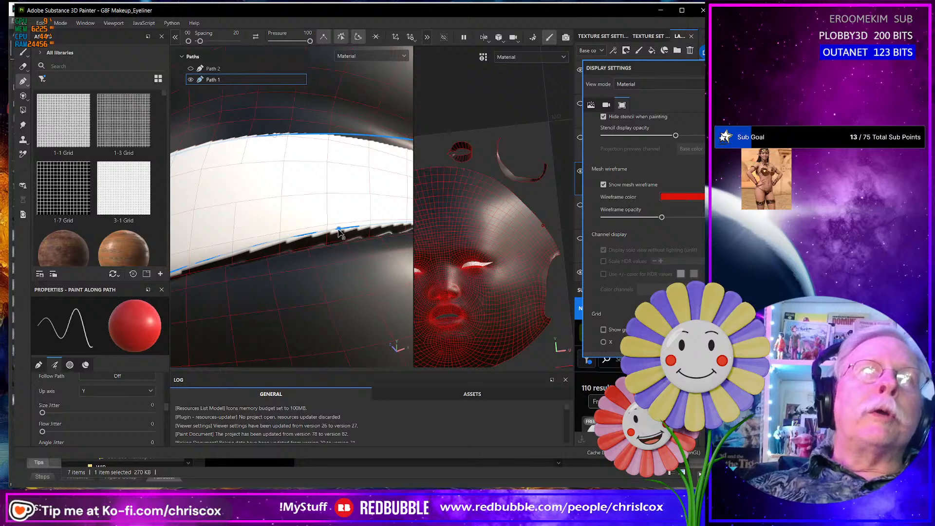
pyautogui.moveTo(339, 235); pyautogui.dragTo(321, 284)
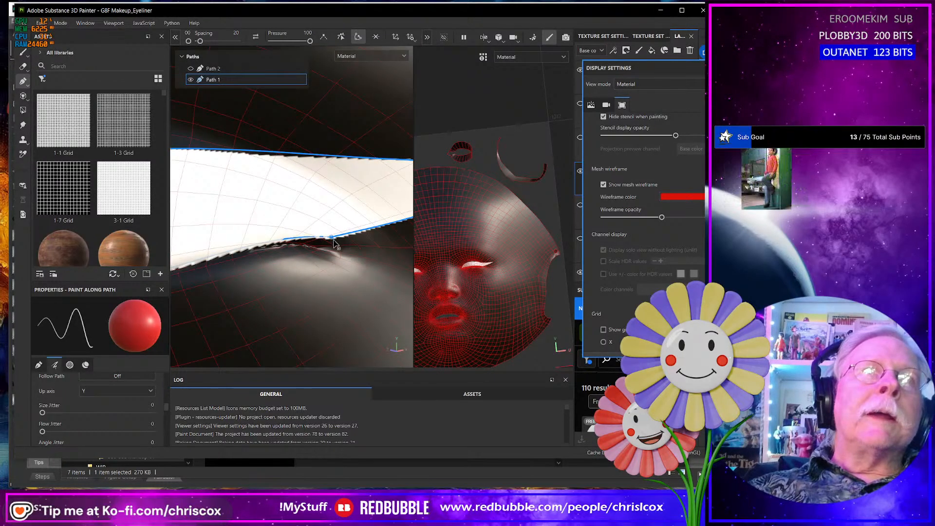
pyautogui.moveTo(332, 238); pyautogui.dragTo(351, 299)
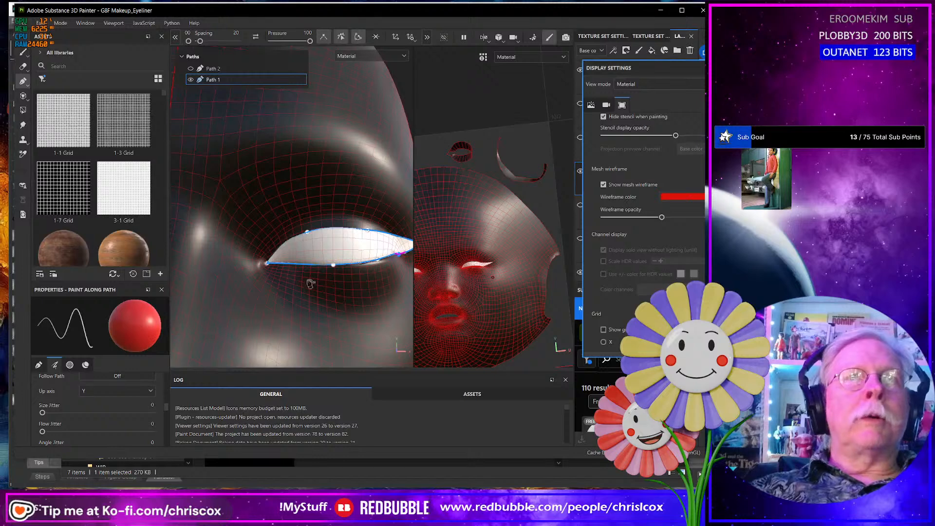
# - Show and select Path 2 to compare how both liners meet at the inner corner, and hide it again
pyautogui.click(191, 69)
pyautogui.scroll(8, 291, 273)
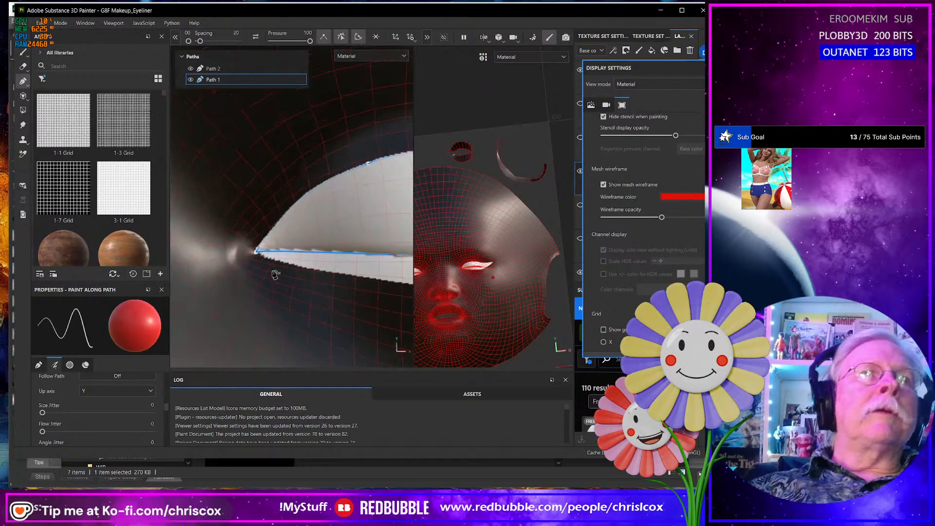
pyautogui.click(223, 69)
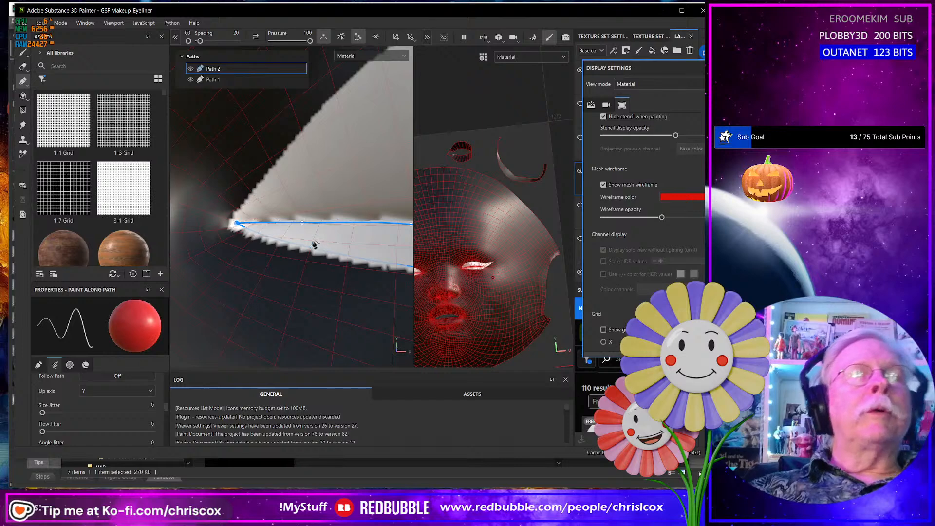
pyautogui.scroll(3, 314, 244)
pyautogui.scroll(-5, 321, 239)
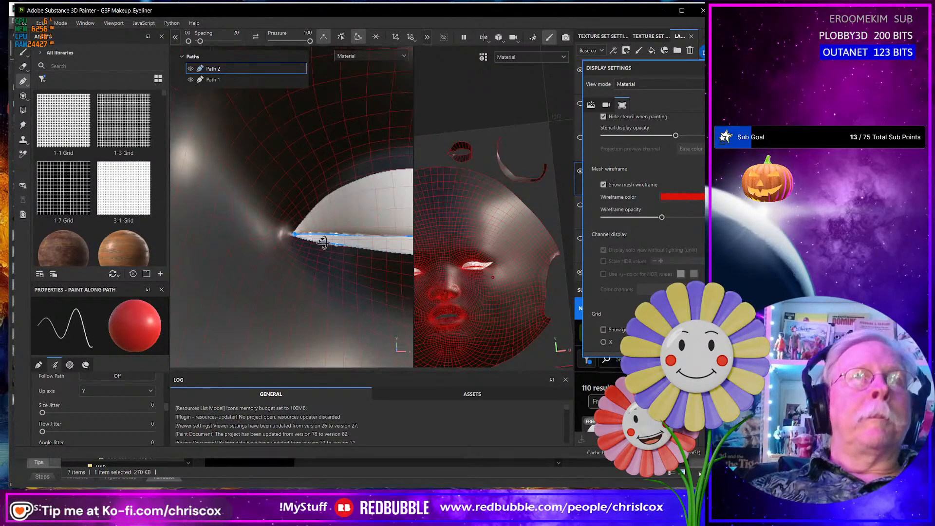
pyautogui.click(195, 71)
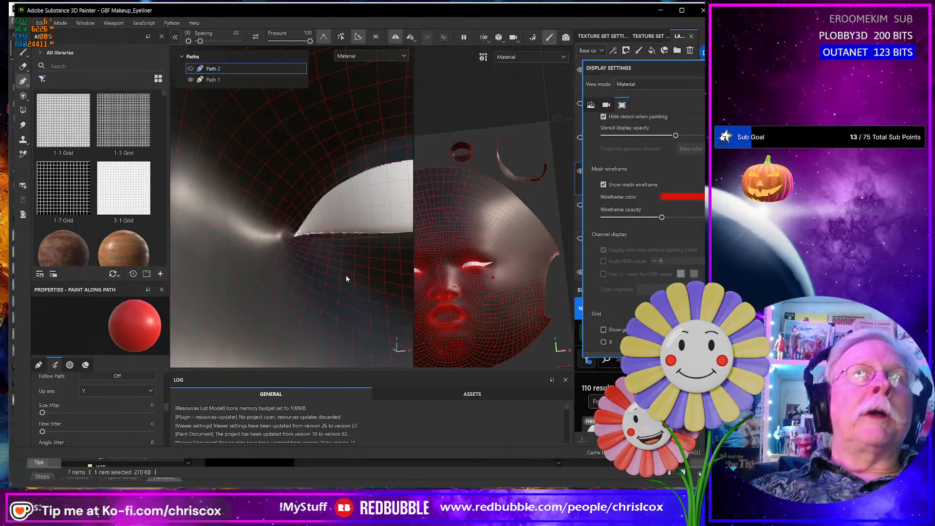
# - Export the upper liner as a base color texture in 4096 JPEG format at 8 bits
pyautogui.scroll(-5, 346, 276)
pyautogui.keyDown('alt'); pyautogui.moveTo(353, 273); pyautogui.dragTo(297, 260); pyautogui.keyUp('alt')
pyautogui.hotkey('ctrl', 'shift')
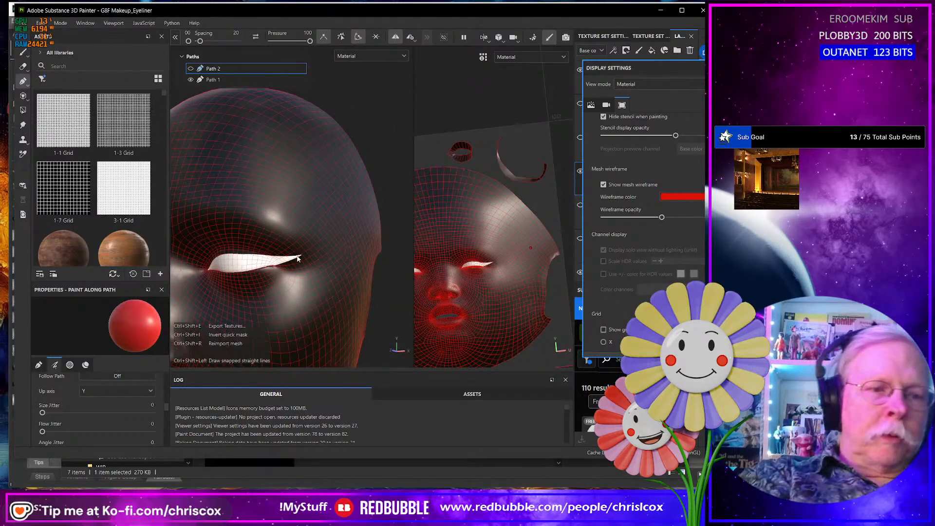
pyautogui.hotkey('ctrl', 'shift', 'e')
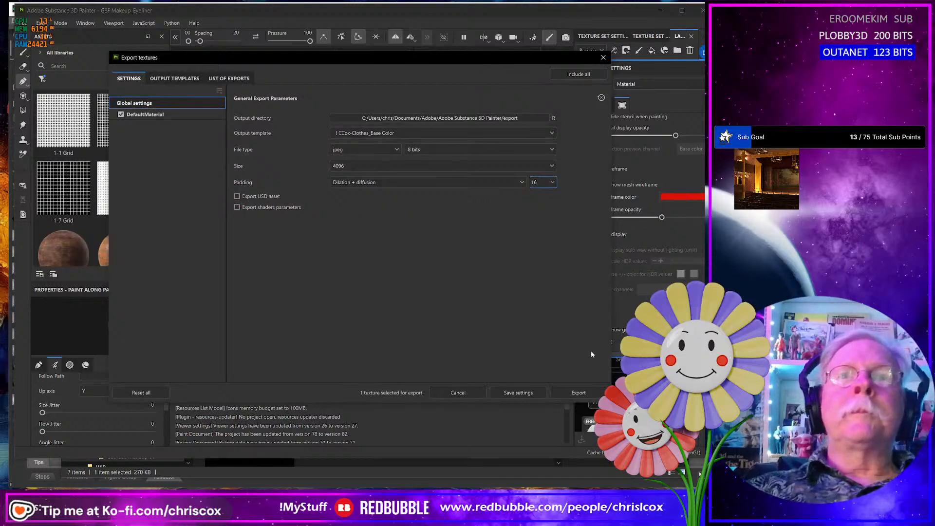
pyautogui.click(578, 393)
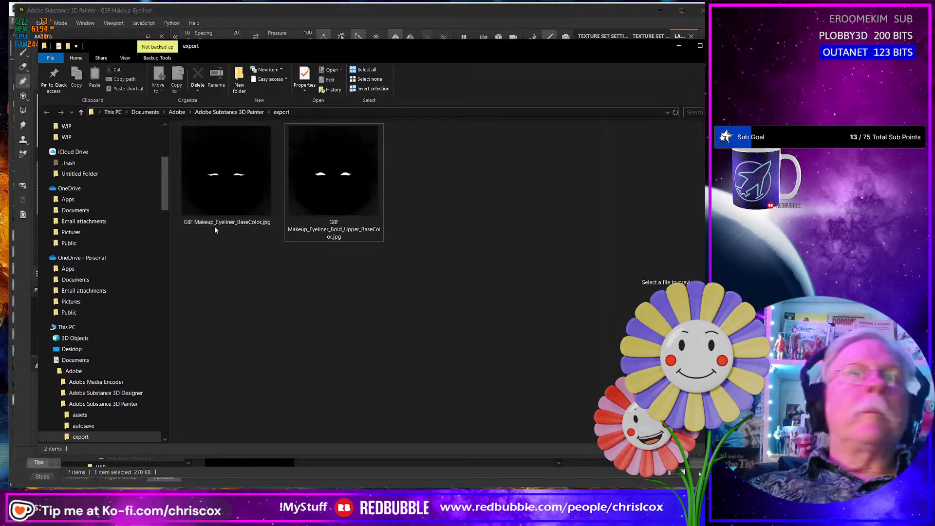
# - In the export folder, rename the new eyeliner texture by inserting Drama_Upper_ before BaseColor
pyautogui.click(239, 222)
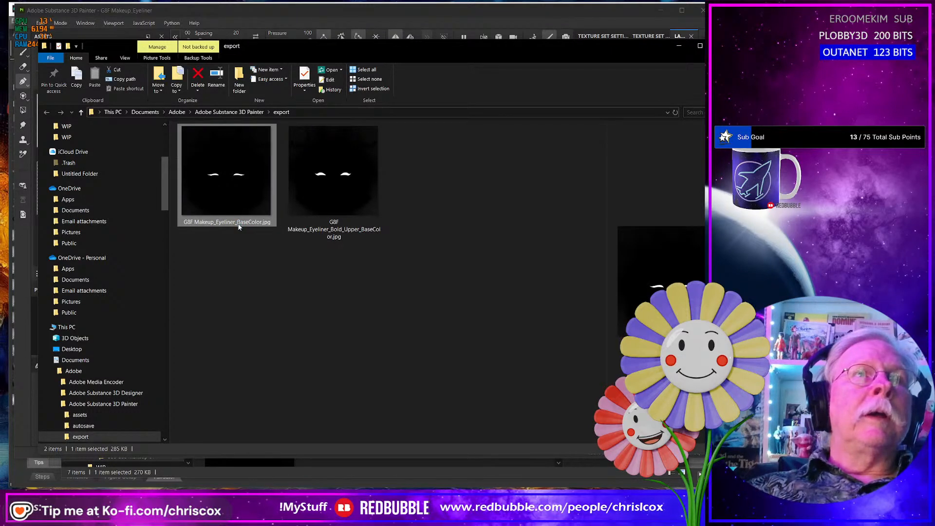
pyautogui.click(238, 223)
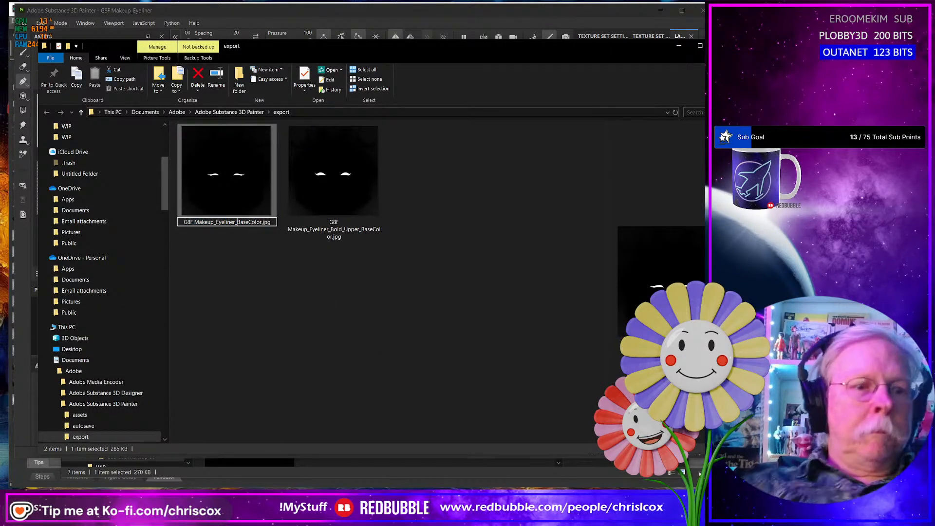
pyautogui.write('Drama')
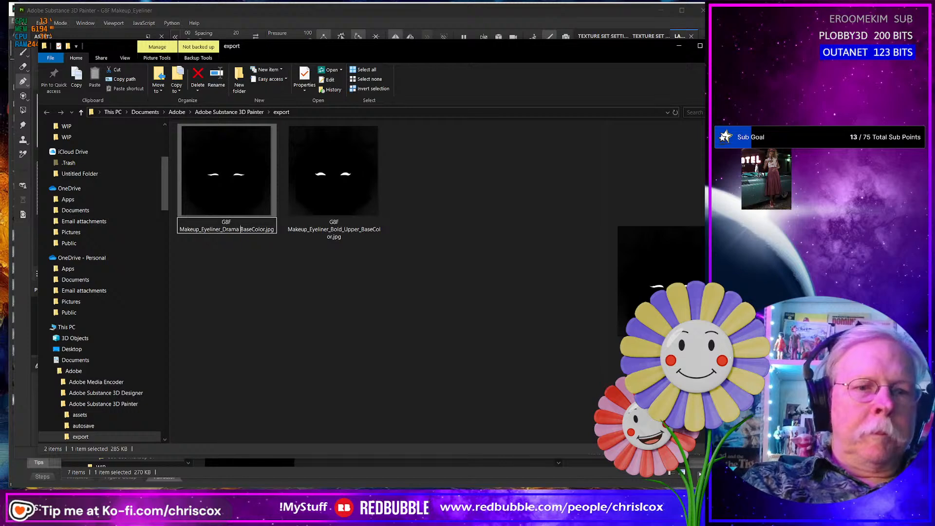
pyautogui.write('_Upper')
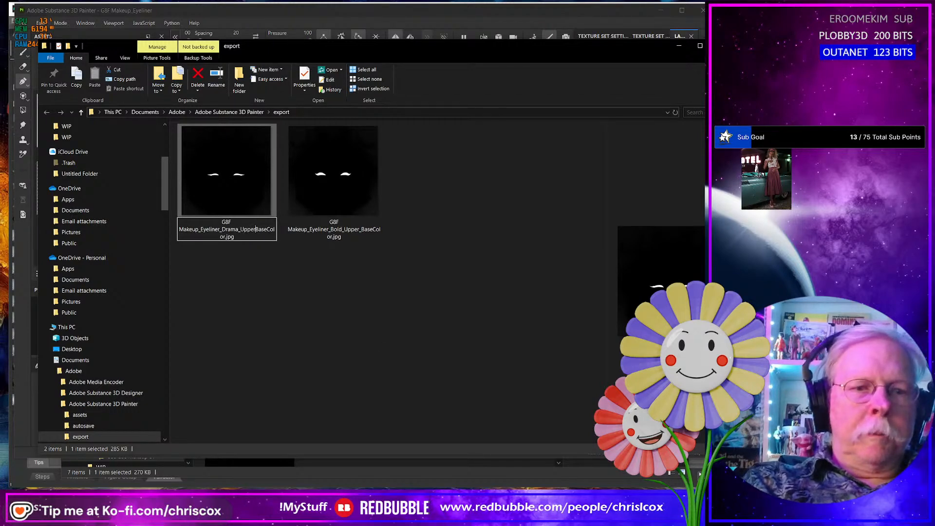
pyautogui.write('_')
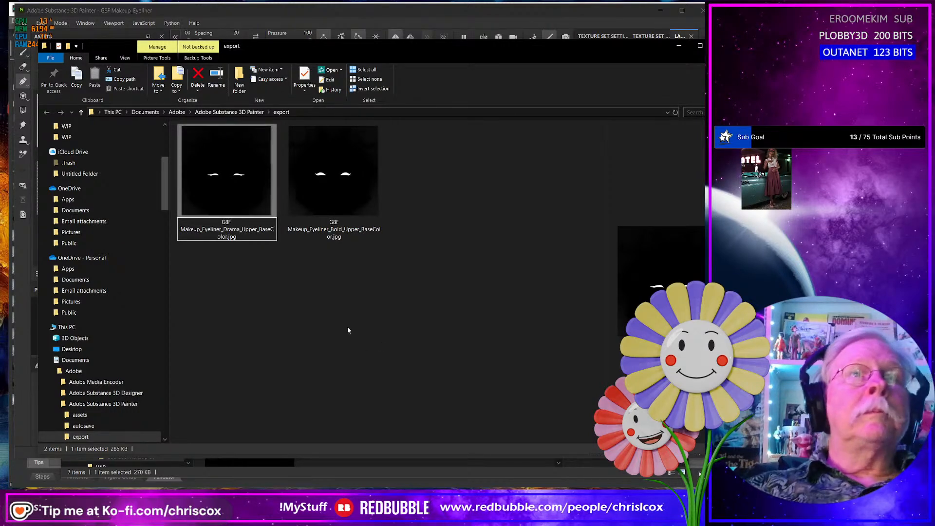
# - Switch back to Substance 3D Painter, close the export window, and hide Path 1 and show Path 2 to isolate the lower liner
pyautogui.hotkey('alt', 'Tab')
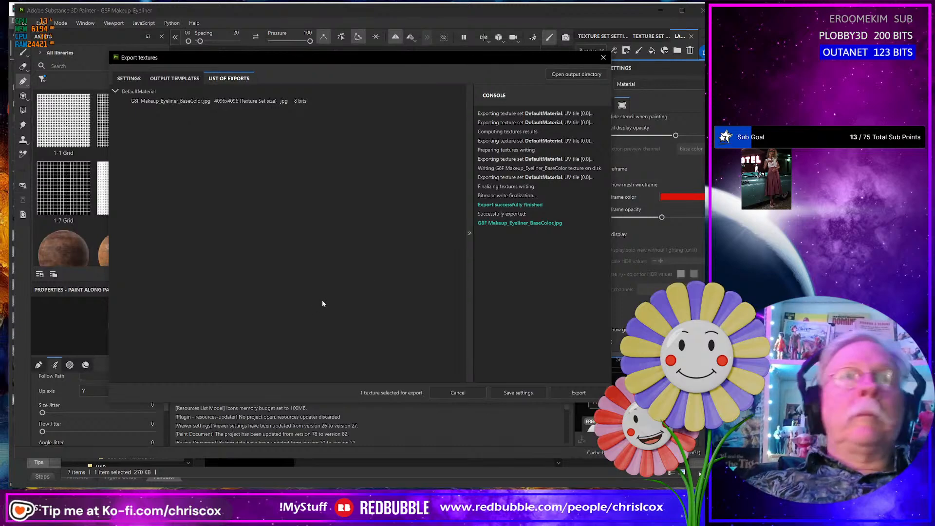
pyautogui.click(603, 57)
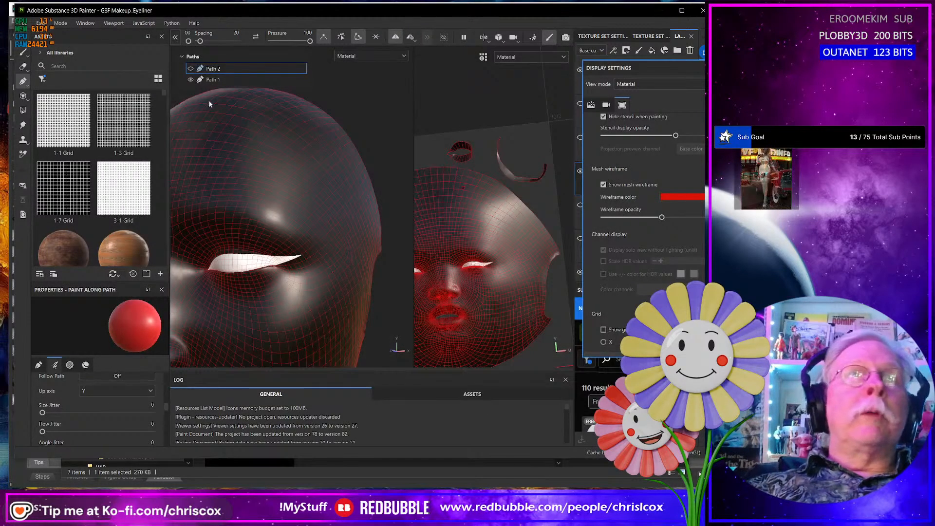
pyautogui.click(192, 80)
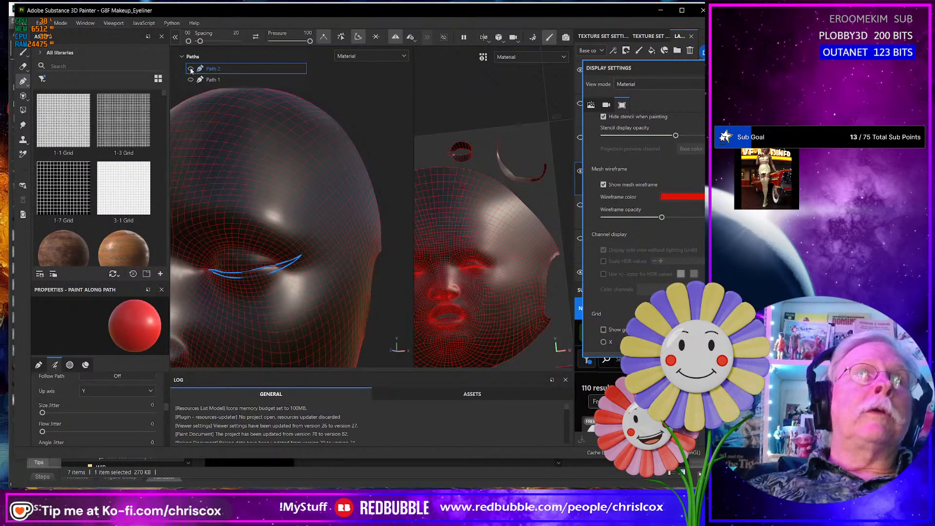
pyautogui.click(191, 67)
pyautogui.keyDown('alt'); pyautogui.moveTo(282, 276); pyautogui.dragTo(294, 276); pyautogui.keyUp('alt')
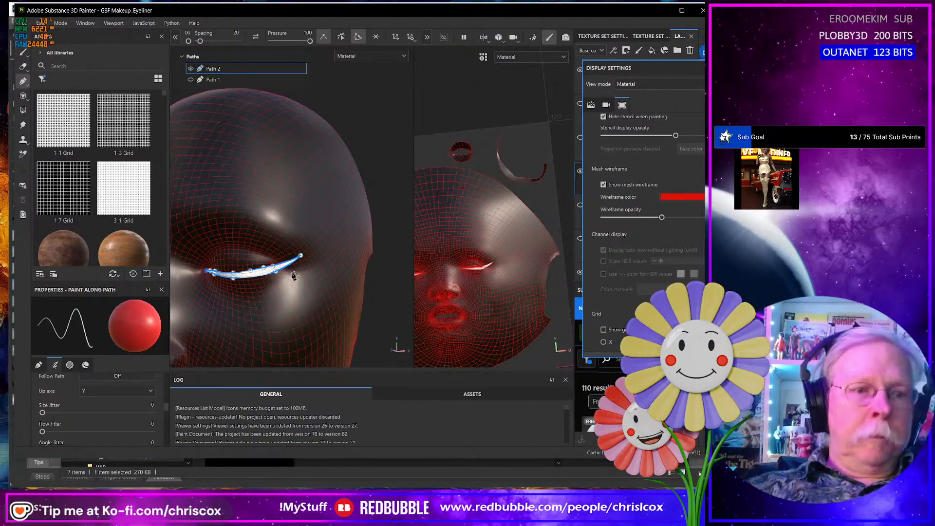
# - Export the lower liner as a base color texture in 4096 JPEG format
pyautogui.hotkey('ctrl', 'shift')
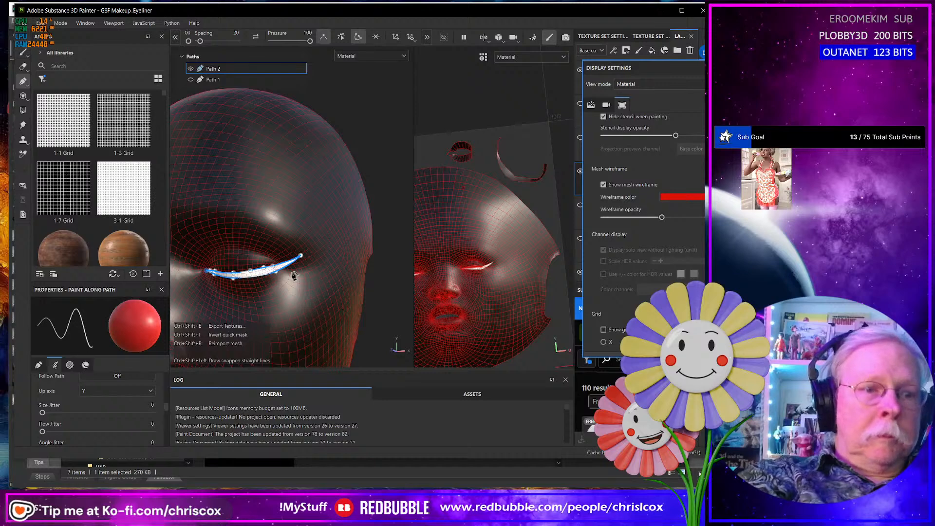
pyautogui.hotkey('ctrl', 'shift', 'e')
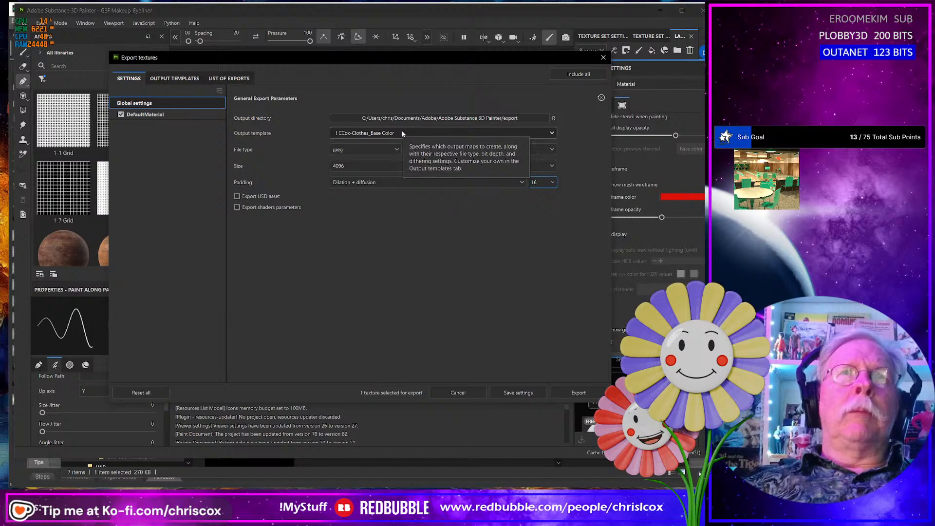
pyautogui.click(580, 392)
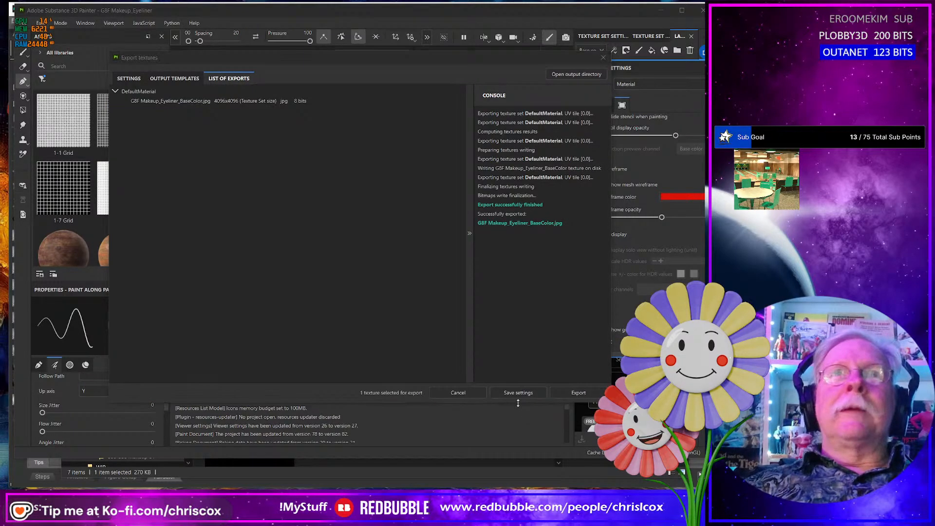
# - Switch to the export folder and rename the new eyeliner texture by inserting Drama_Lower_ before BaseColor
pyautogui.hotkey('alt', 'Tab')
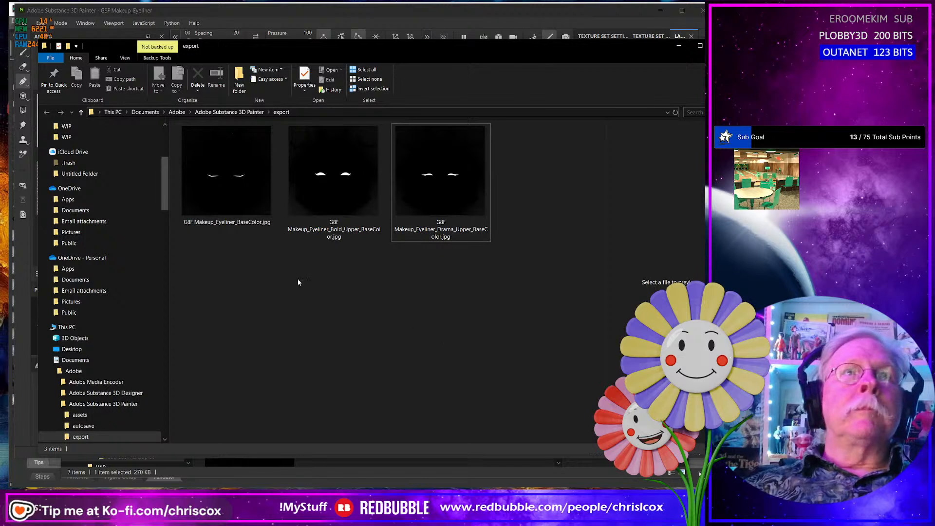
pyautogui.click(240, 223)
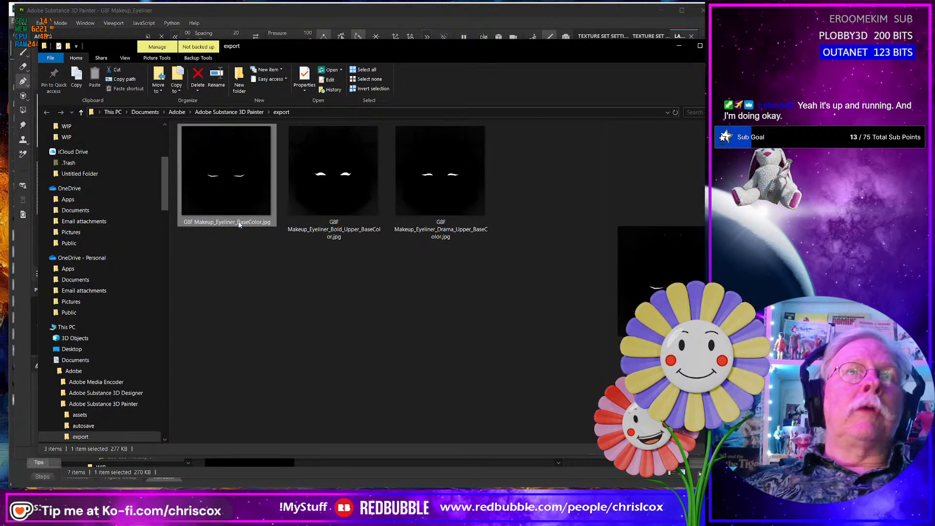
pyautogui.click(240, 223)
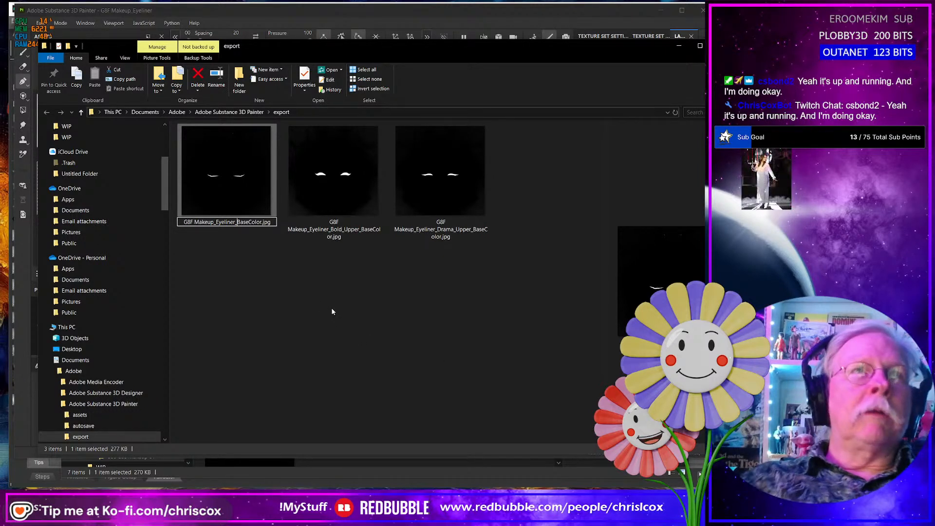
pyautogui.write('Drama')
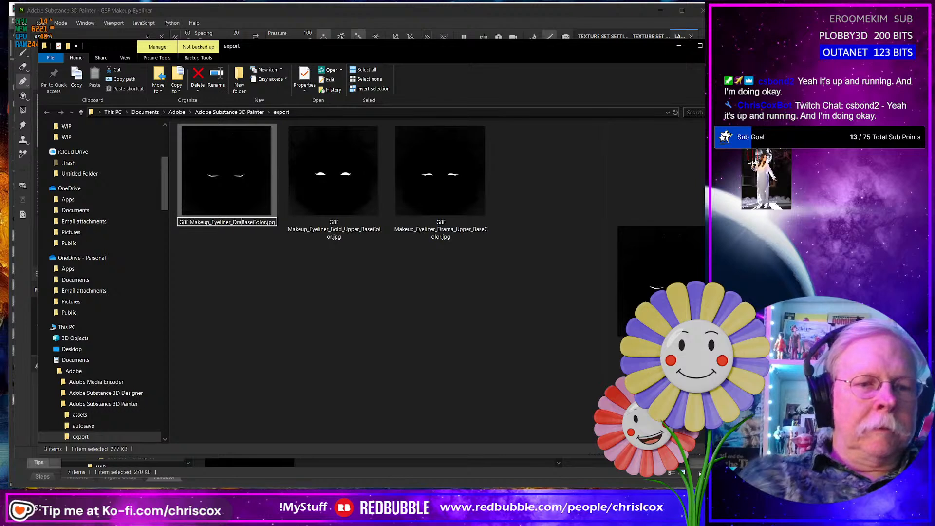
pyautogui.write('_lower')
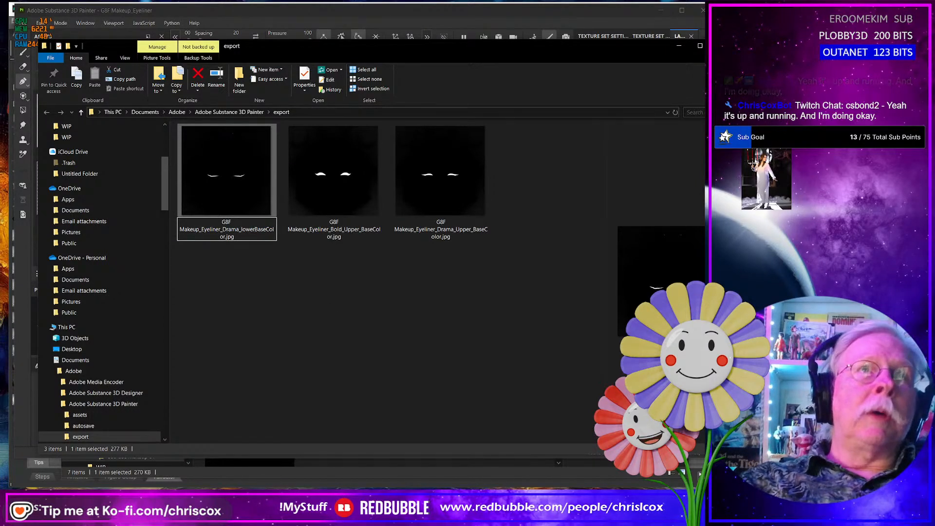
pyautogui.write('_')
pyautogui.press('Left')
pyautogui.press('Left')
pyautogui.press('Left')
pyautogui.press('Left')
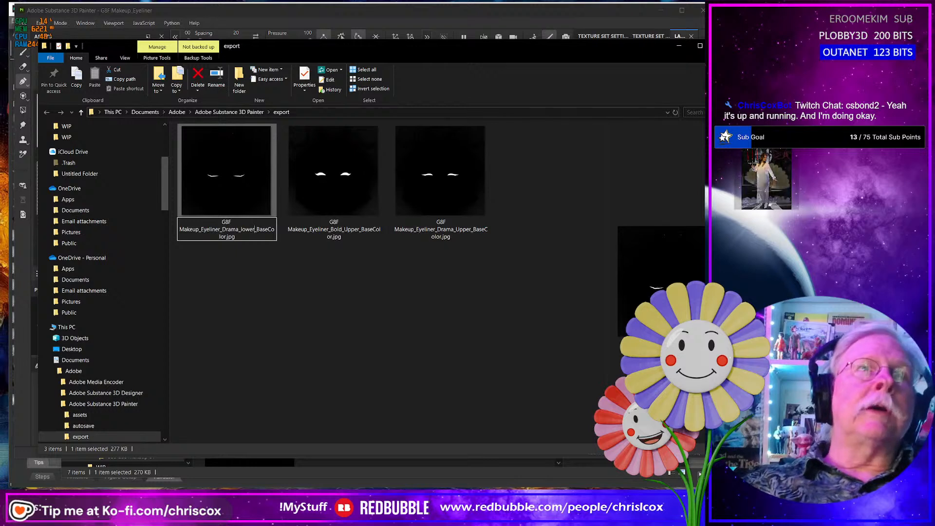
pyautogui.press('Left')
pyautogui.press('Left')
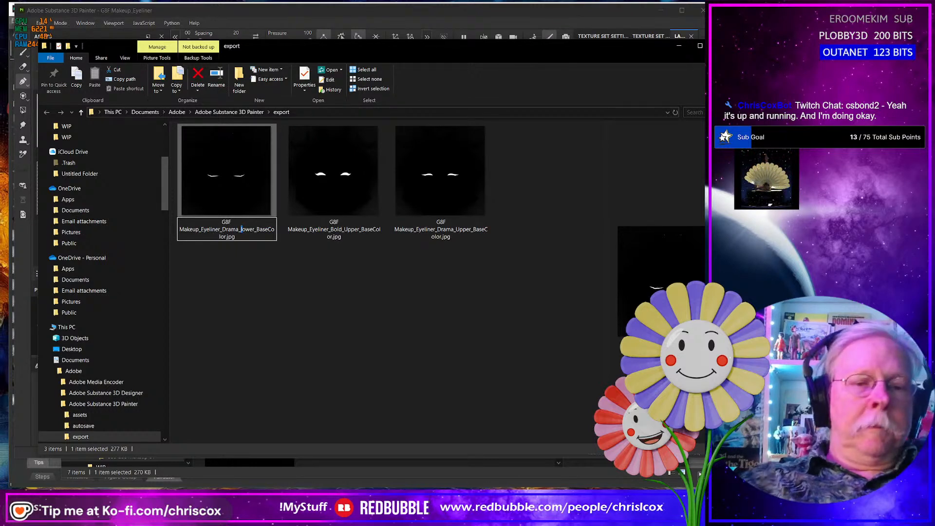
pyautogui.press('Delete')
pyautogui.write('L')
pyautogui.press('Return')
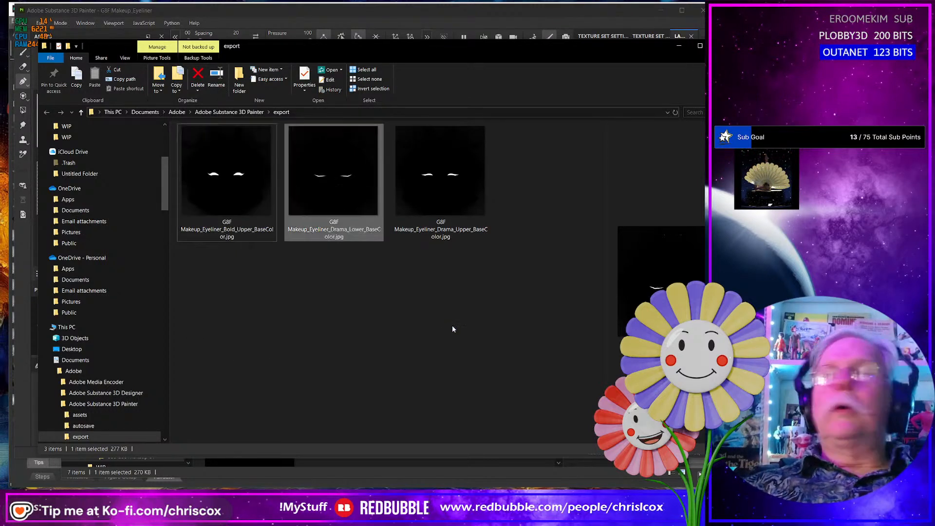
# - Check the eyeliner chart in the browser, then return to Substance 3D Painter, close the export window and save the project
pyautogui.hotkey('alt', 'Tab')
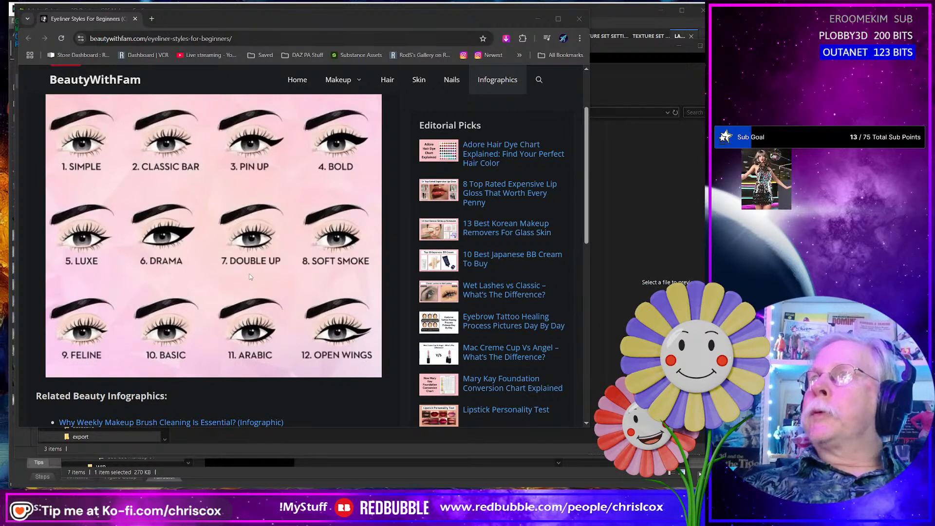
pyautogui.hotkey('alt', 'Tab')
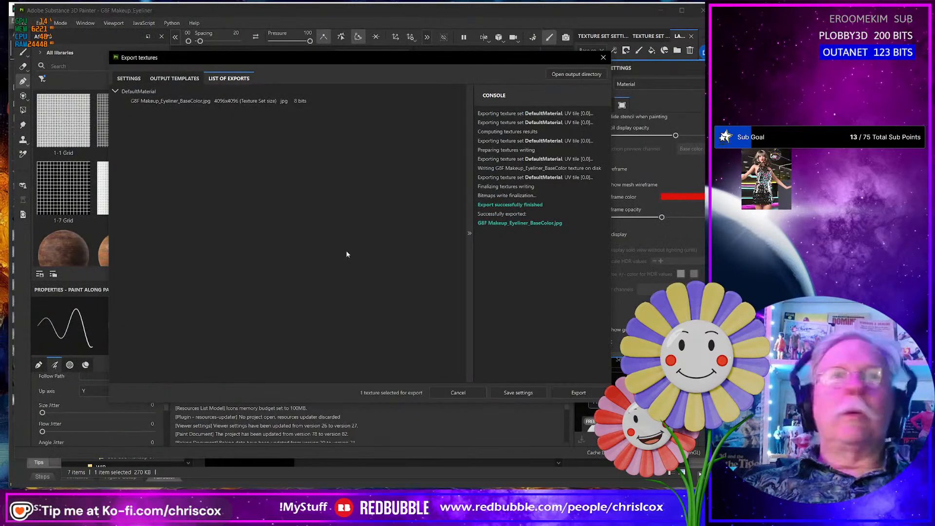
pyautogui.click(603, 57)
pyautogui.hotkey('ctrl', 's')
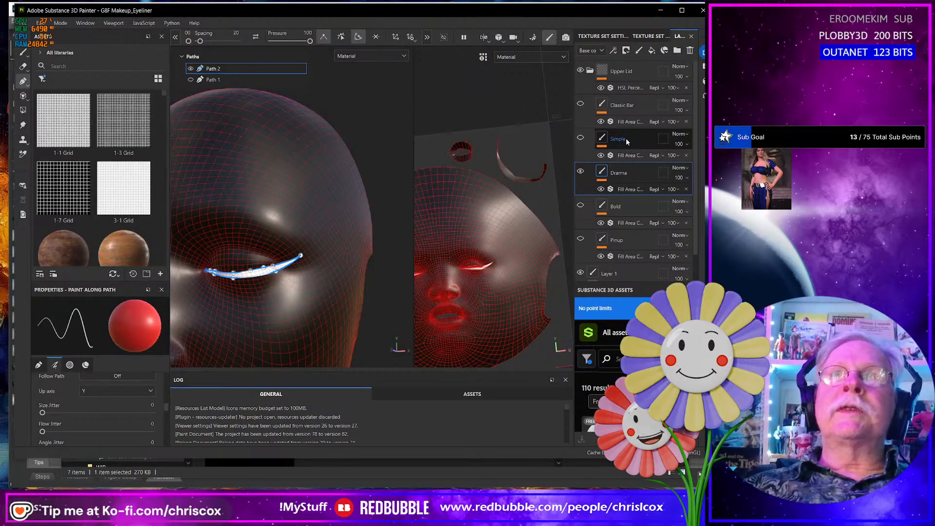
# - Hide the Drama layer, and show and select the Simple layer
pyautogui.click(585, 170)
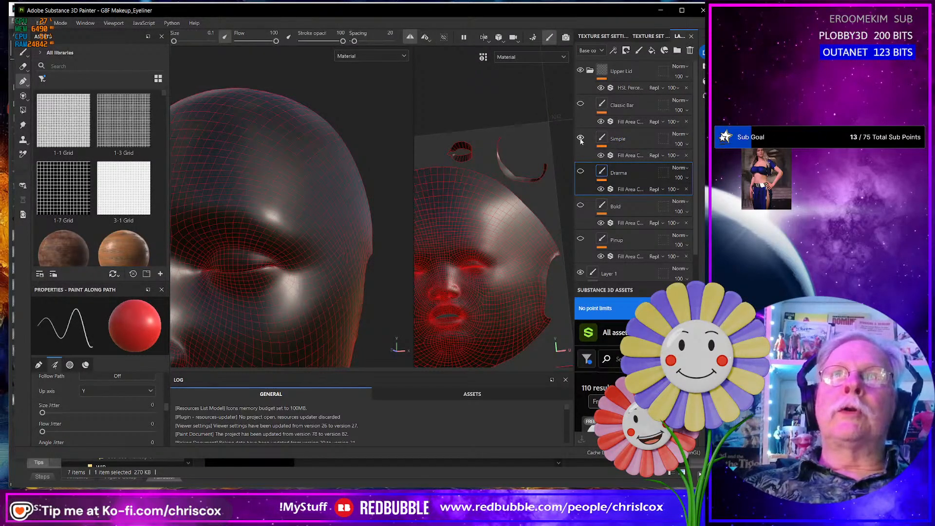
pyautogui.click(581, 138)
pyautogui.click(630, 139)
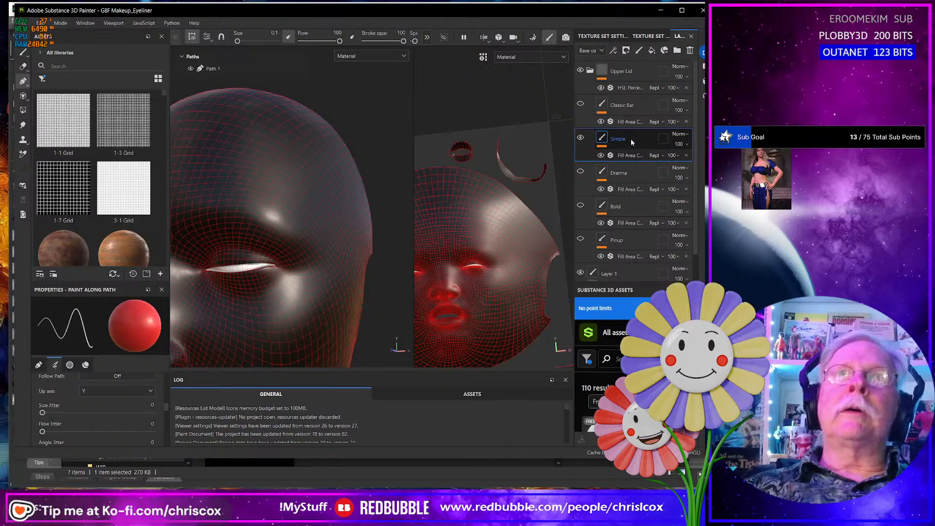
# - Duplicate the Simple layer and name the copy Luxe
pyautogui.rightClick(630, 139)
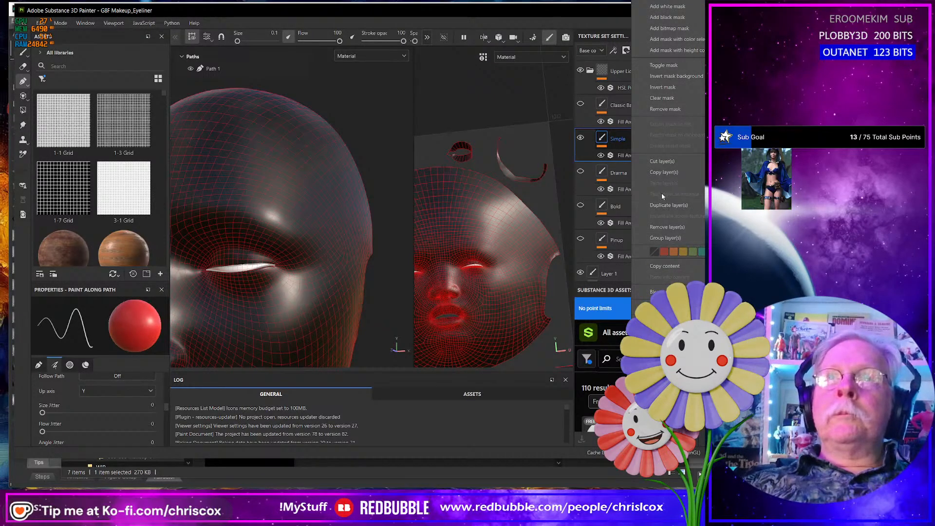
pyautogui.click(662, 206)
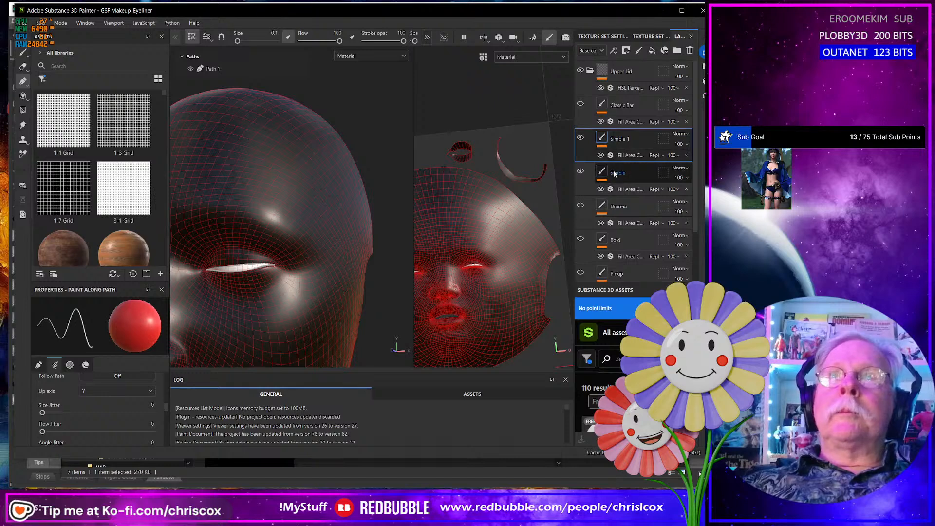
pyautogui.doubleClick(619, 141)
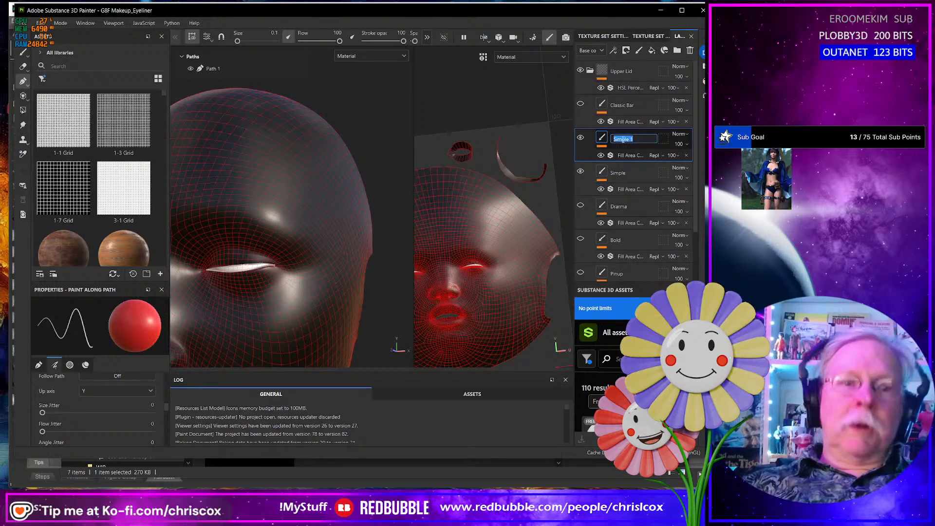
pyautogui.write('Luxe')
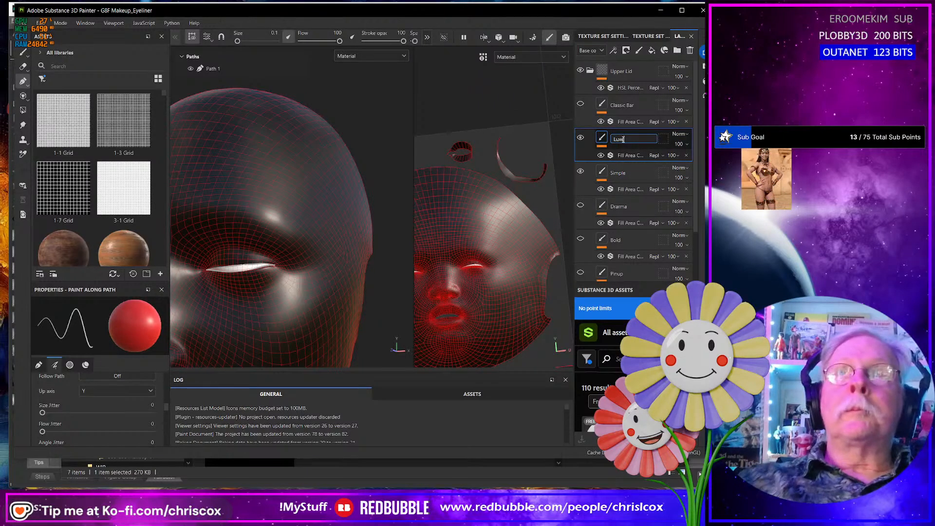
# - Switch between the browser's eyeliner chart and Substance 3D Painter to compare the Luxe style with the liner on the model
pyautogui.hotkey('alt', 'Tab')
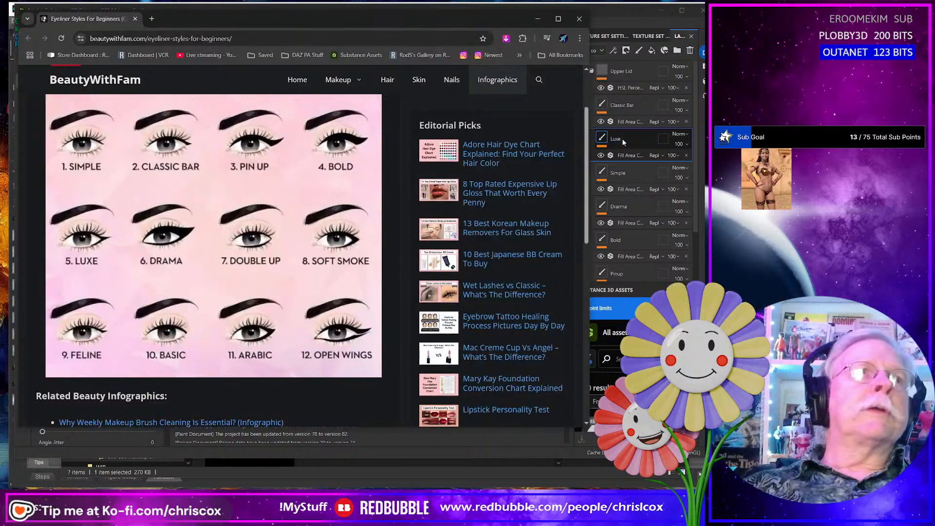
pyautogui.hotkey('alt', 'Tab')
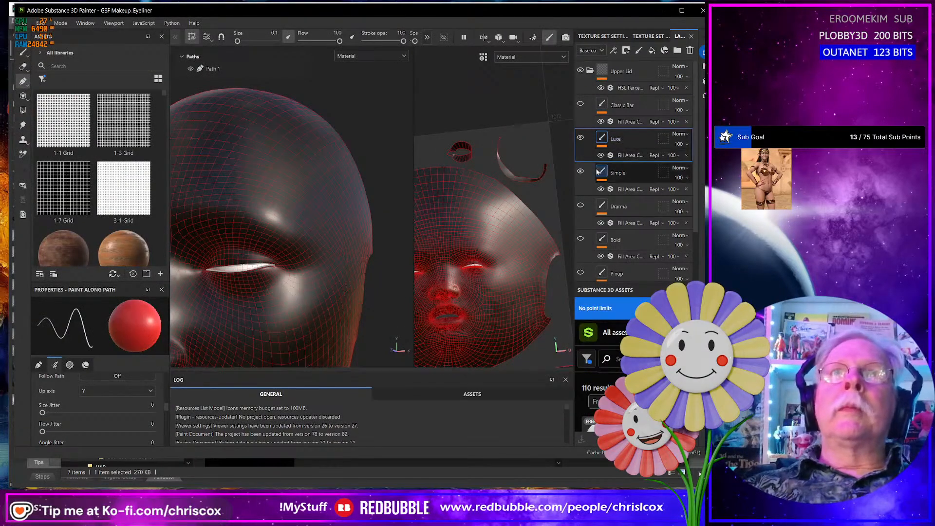
pyautogui.hotkey('alt', 'Tab')
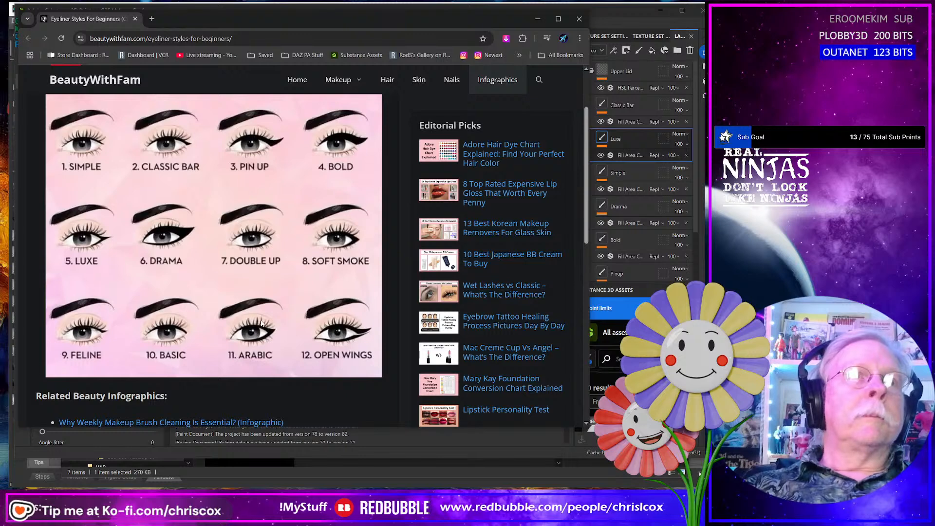
# - Return to Substance 3D Painter and extend Path 1 of the Luxe layer beyond the eye's outer corner into a pointed wing
pyautogui.hotkey('alt', 'Tab')
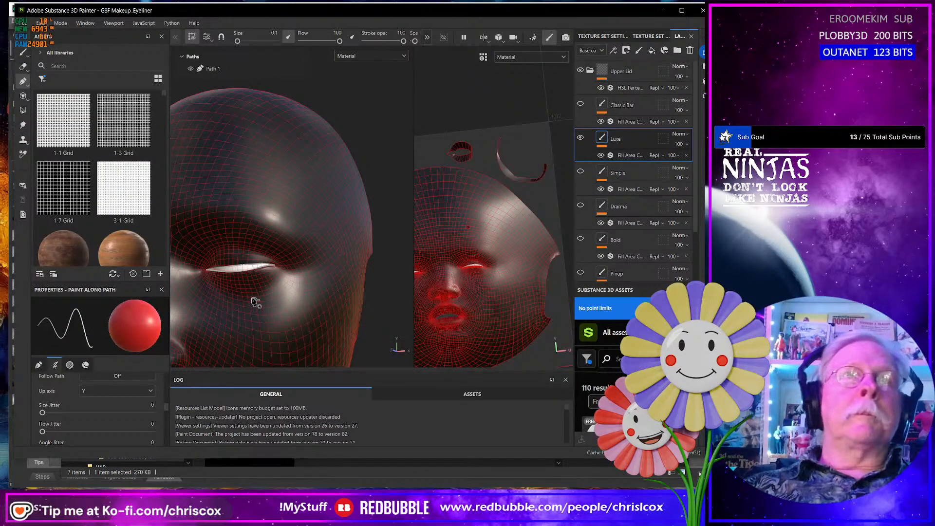
pyautogui.keyDown('alt'); pyautogui.moveTo(256, 302); pyautogui.dragTo(242, 282); pyautogui.keyUp('alt')
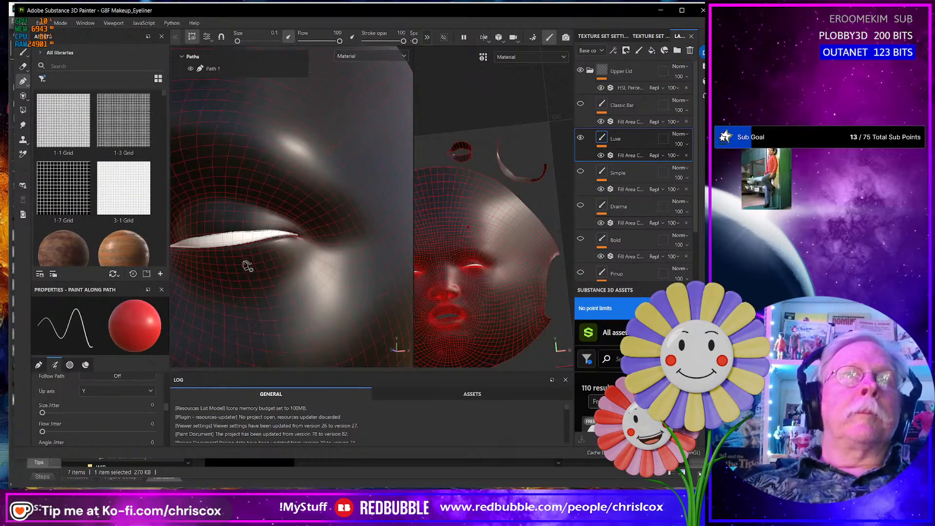
pyautogui.click(229, 235)
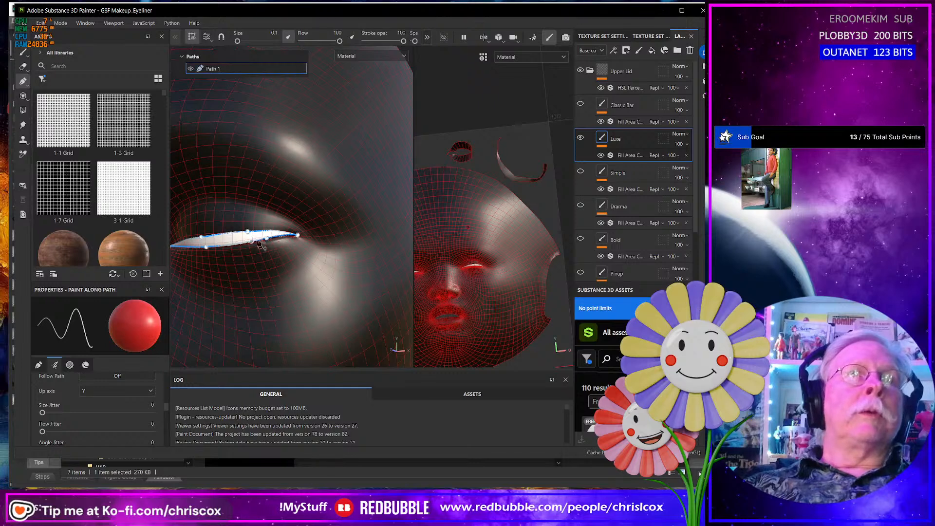
pyautogui.scroll(2, 308, 250)
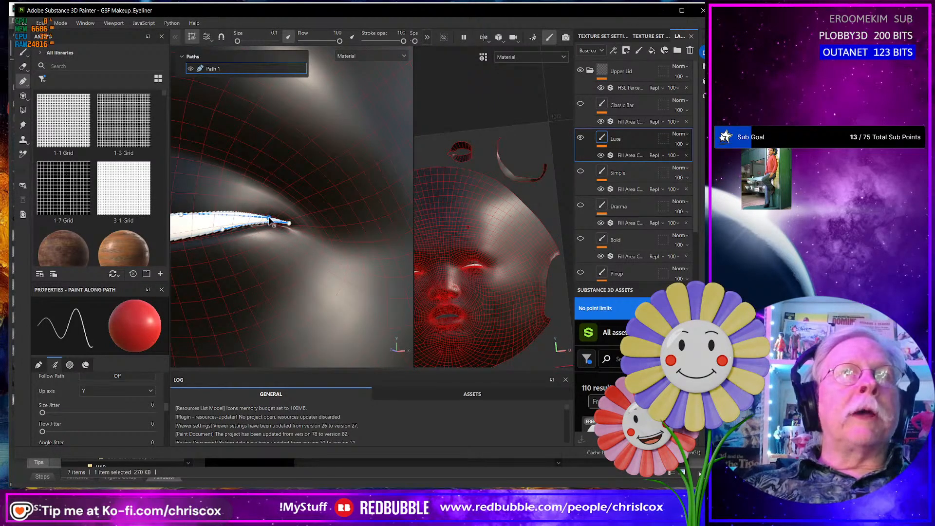
pyautogui.moveTo(310, 206); pyautogui.dragTo(333, 212)
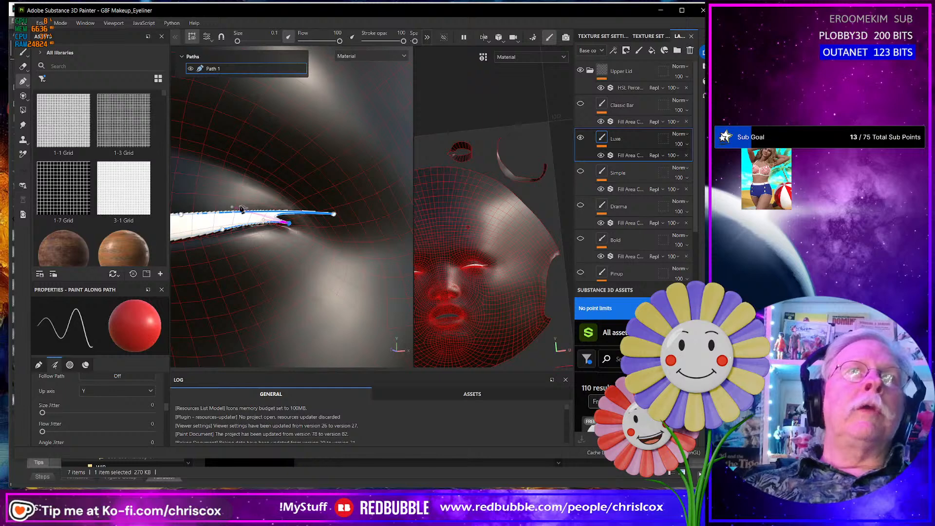
pyautogui.moveTo(290, 211); pyautogui.dragTo(289, 211)
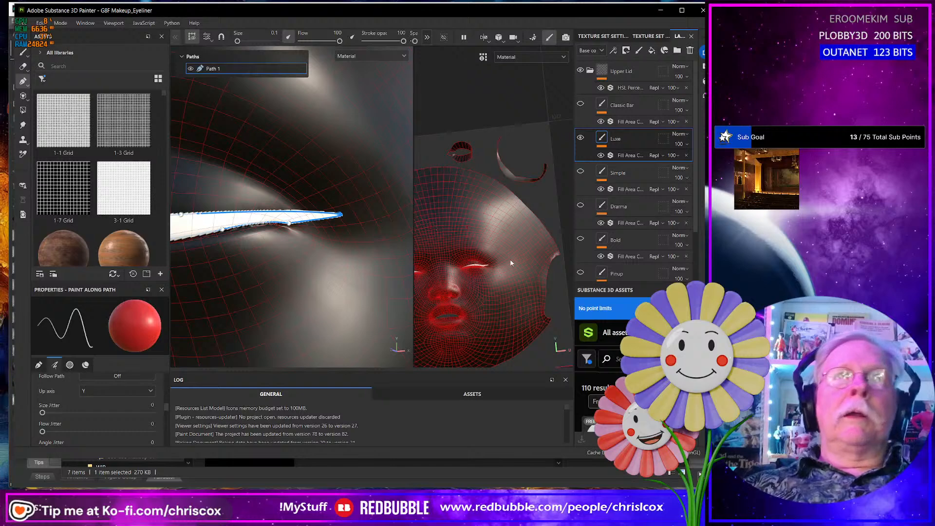
# - Inspect the Luxe liner on both eyes from the front and sides, checking its wing shape and lid coverage
pyautogui.scroll(-8, 378, 262)
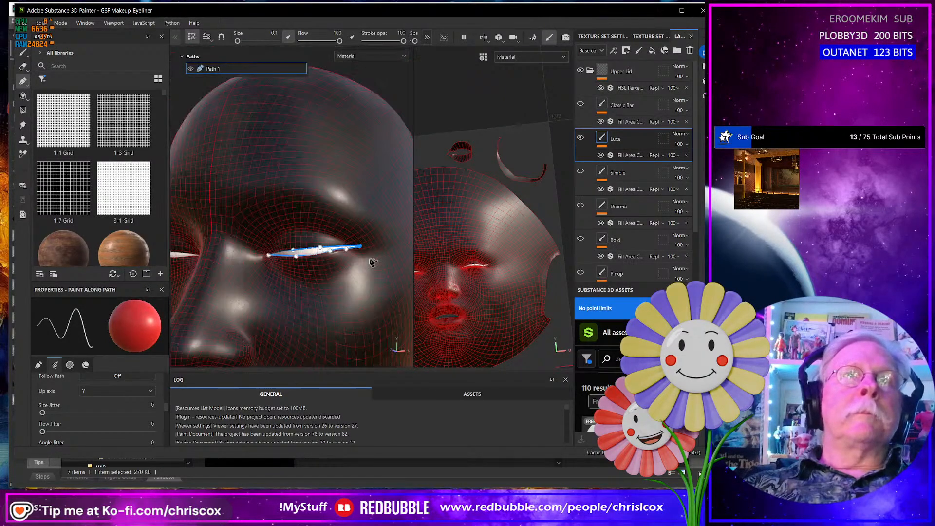
pyautogui.keyDown('alt'); pyautogui.moveTo(381, 263); pyautogui.dragTo(211, 256, button='middle'); pyautogui.keyUp('alt')
pyautogui.scroll(-6, 283, 268)
pyautogui.keyDown('alt'); pyautogui.moveTo(319, 276); pyautogui.dragTo(200, 260, button='middle'); pyautogui.keyUp('alt')
pyautogui.scroll(5, 254, 262)
pyautogui.scroll(-4, 255, 268)
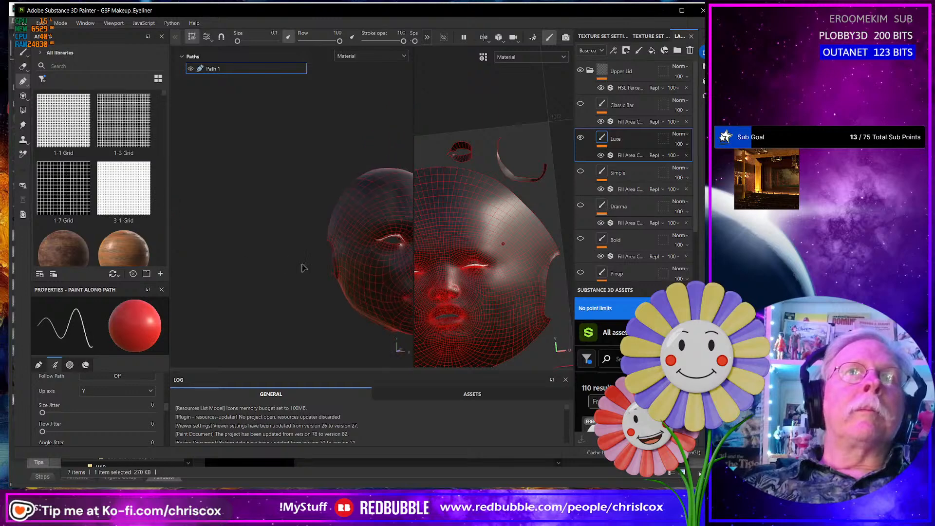
pyautogui.keyDown('alt'); pyautogui.moveTo(336, 266); pyautogui.dragTo(237, 284, button='middle'); pyautogui.keyUp('alt')
pyautogui.scroll(8, 280, 284)
pyautogui.scroll(3, 281, 285)
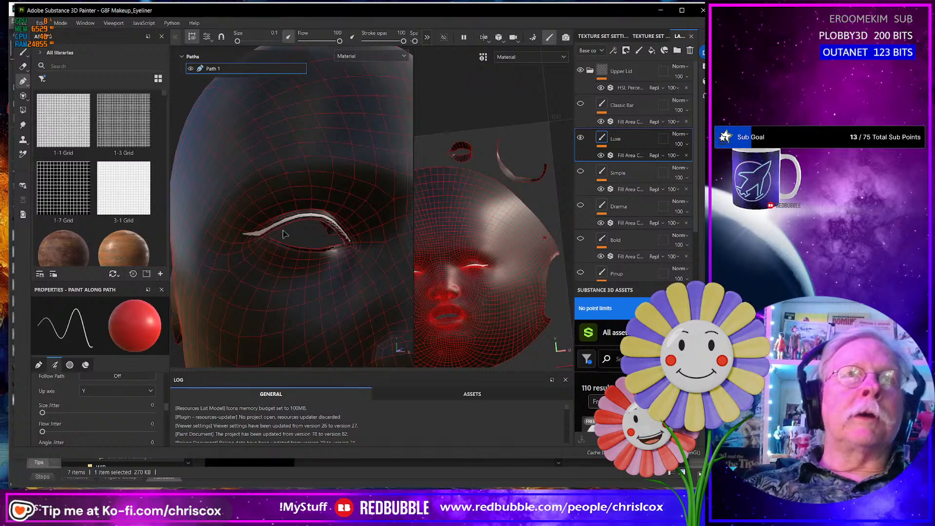
pyautogui.moveTo(284, 234)
pyautogui.keyDown('alt'); pyautogui.mouseDown()
pyautogui.moveTo(271, 247)
pyautogui.moveTo(313, 221)
pyautogui.moveTo(294, 222)
pyautogui.mouseUp(); pyautogui.keyUp('alt')
pyautogui.scroll(3, 306, 234)
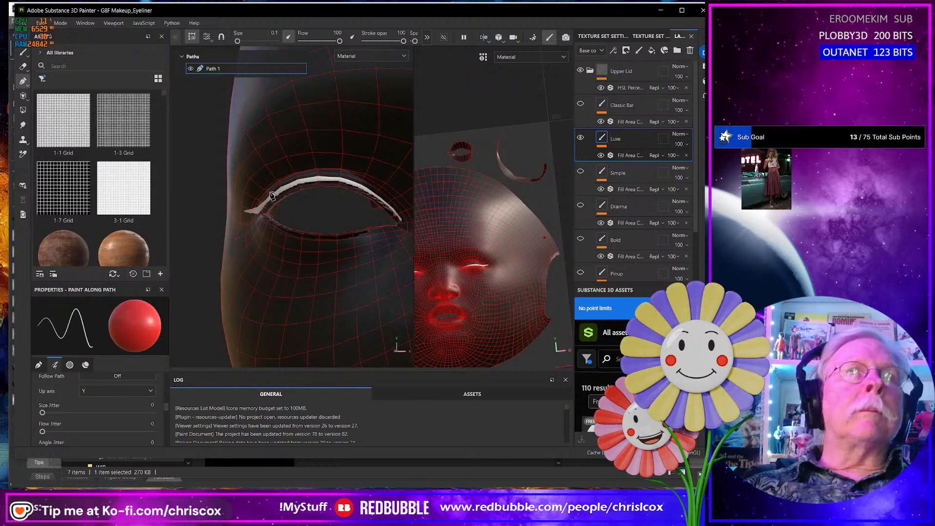
pyautogui.keyDown('alt'); pyautogui.moveTo(272, 194); pyautogui.dragTo(298, 190); pyautogui.keyUp('alt')
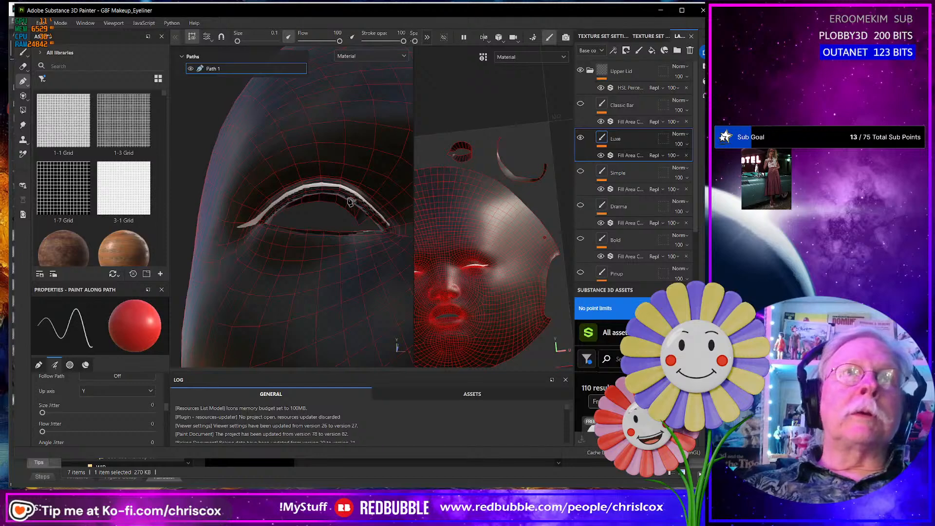
pyautogui.keyDown('alt'); pyautogui.moveTo(199, 240); pyautogui.dragTo(184, 282); pyautogui.keyUp('alt')
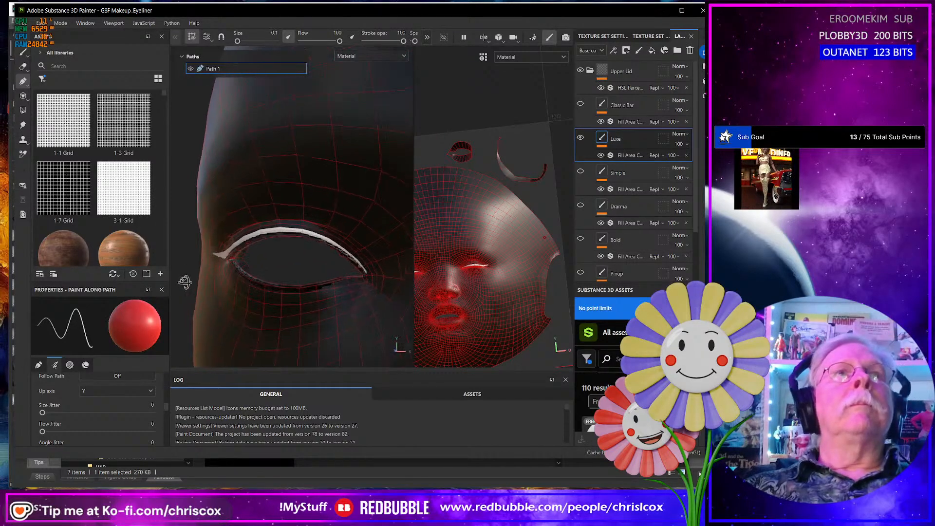
pyautogui.scroll(2, 275, 291)
pyautogui.scroll(-7, 276, 292)
pyautogui.keyDown('alt'); pyautogui.moveTo(242, 290); pyautogui.dragTo(371, 277); pyautogui.keyUp('alt')
pyautogui.scroll(-5, 247, 291)
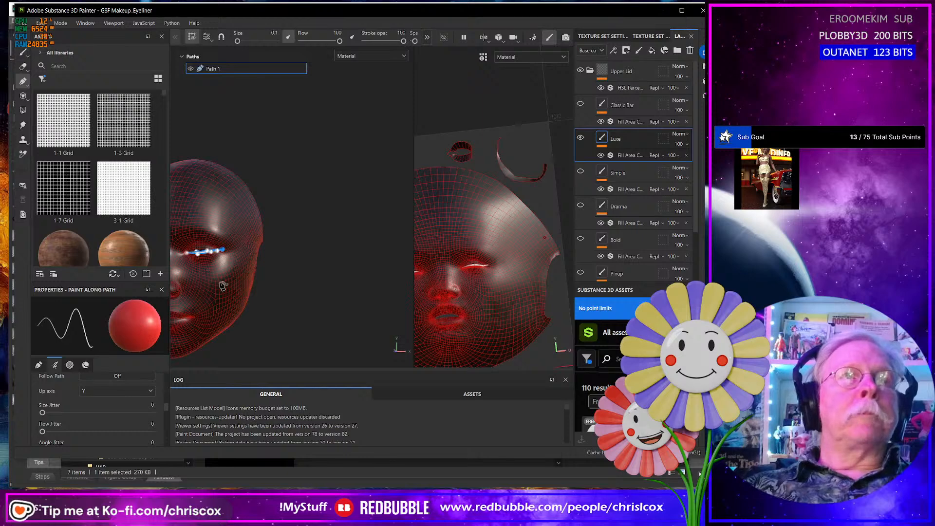
# - Adjust the lower edge of Path 1 from the eye's inner corner to mid-lid so that it follows the lid rim
pyautogui.scroll(6, 224, 287)
pyautogui.keyDown('alt'); pyautogui.moveTo(208, 239); pyautogui.dragTo(320, 233); pyautogui.keyUp('alt')
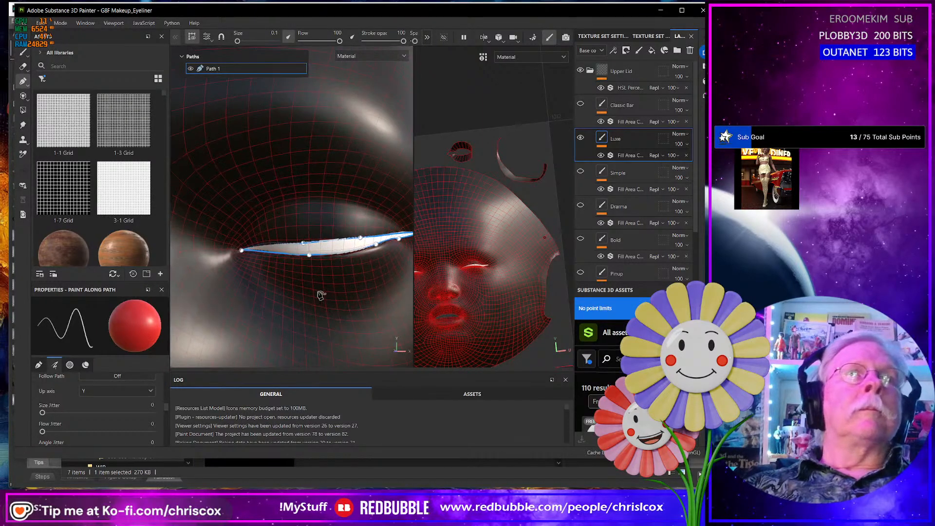
pyautogui.scroll(5, 312, 238)
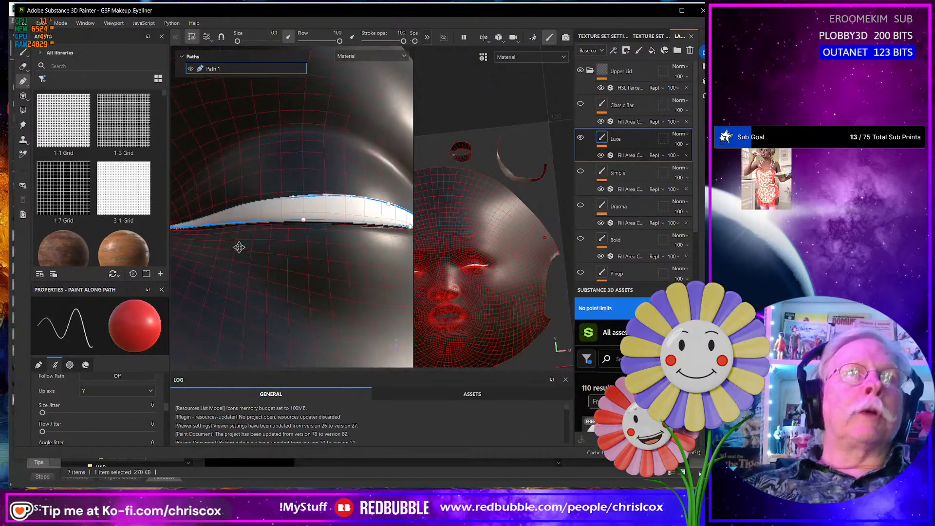
pyautogui.keyDown('alt'); pyautogui.moveTo(238, 248); pyautogui.dragTo(334, 286, button='middle'); pyautogui.keyUp('alt')
pyautogui.scroll(5, 311, 287)
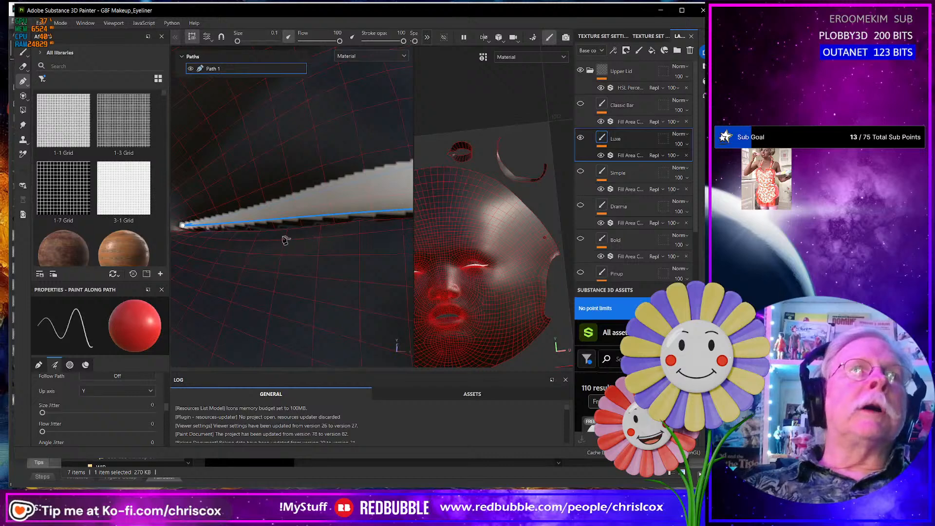
pyautogui.keyDown('alt'); pyautogui.moveTo(286, 241); pyautogui.dragTo(293, 228); pyautogui.keyUp('alt')
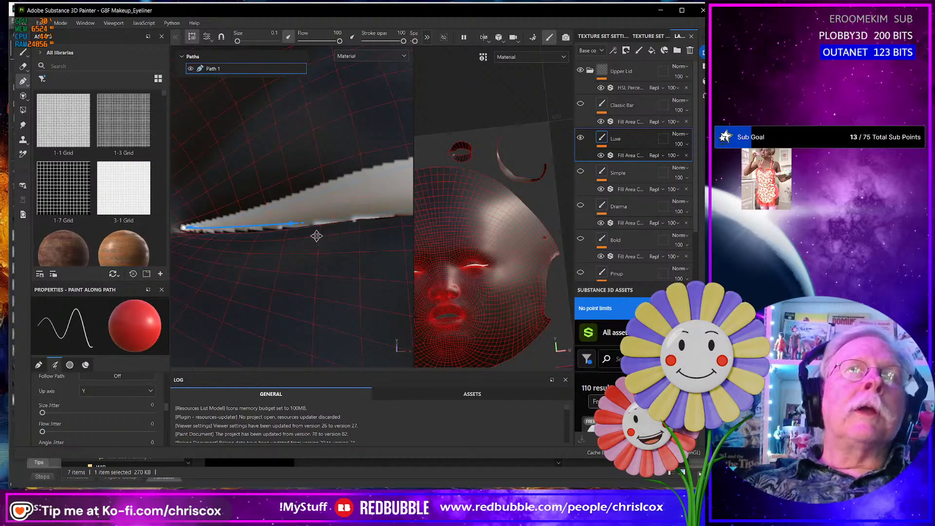
pyautogui.keyDown('alt'); pyautogui.moveTo(316, 236); pyautogui.dragTo(169, 240, button='middle'); pyautogui.keyUp('alt')
pyautogui.keyDown('alt'); pyautogui.moveTo(219, 252); pyautogui.dragTo(318, 234); pyautogui.keyUp('alt')
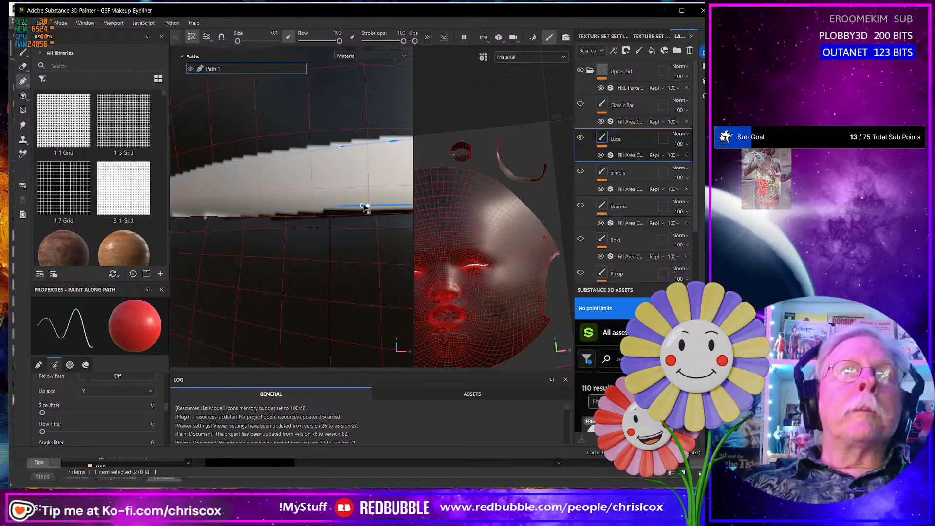
pyautogui.moveTo(369, 210); pyautogui.dragTo(369, 211)
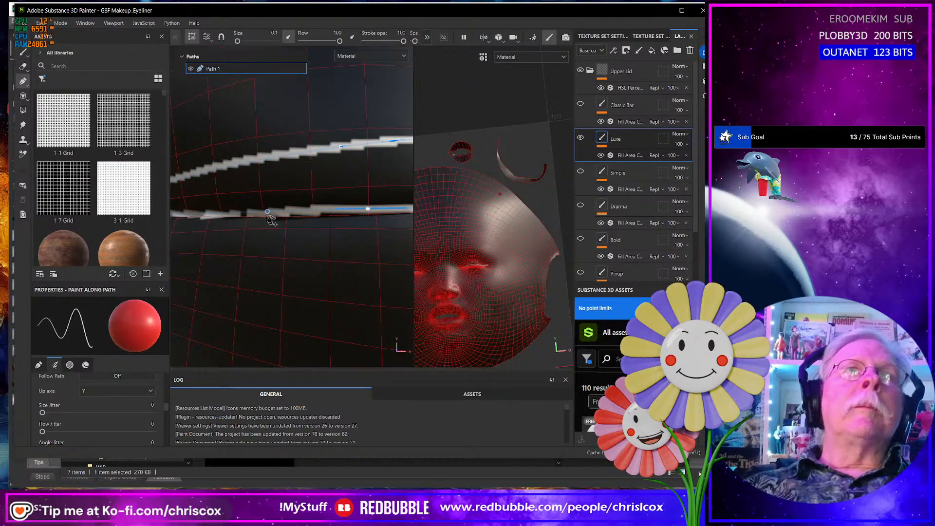
# - Reposition the lower-edge points of Path 1 from mid-lid toward the outer corner to follow the lid rim
pyautogui.keyDown('alt'); pyautogui.moveTo(391, 245); pyautogui.dragTo(266, 247, button='middle'); pyautogui.keyUp('alt')
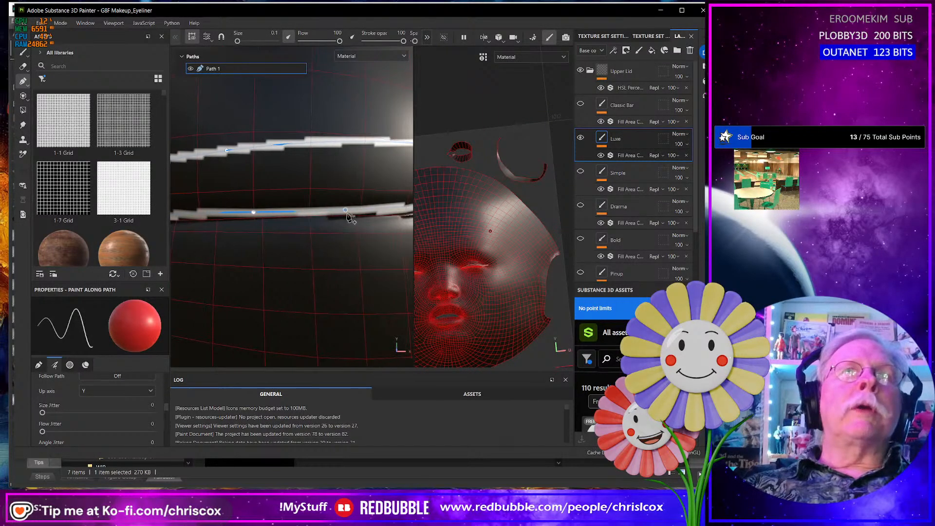
pyautogui.keyDown('alt'); pyautogui.moveTo(350, 216); pyautogui.dragTo(267, 224); pyautogui.keyUp('alt')
pyautogui.click(289, 216)
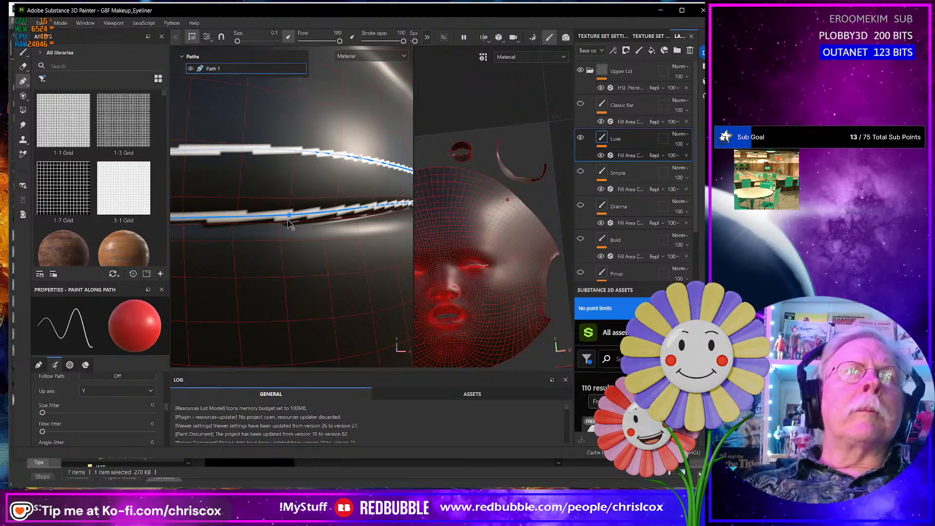
pyautogui.moveTo(289, 215)
pyautogui.mouseDown()
pyautogui.moveTo(304, 228)
pyautogui.moveTo(247, 236)
pyautogui.moveTo(290, 243)
pyautogui.moveTo(314, 218)
pyautogui.mouseUp()
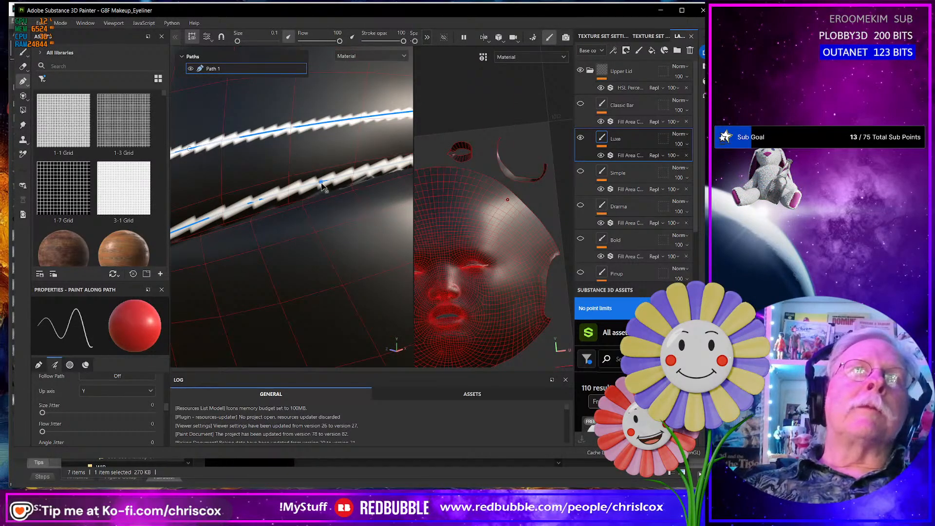
pyautogui.moveTo(321, 183); pyautogui.dragTo(324, 187)
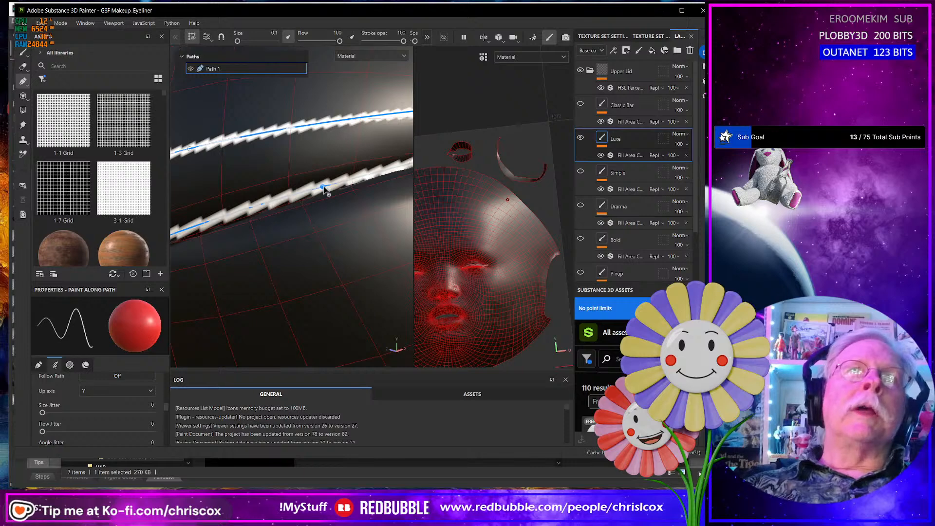
# - Try reshaping the upper and lower path points beside the wing at the outer corner, and undo those changes
pyautogui.scroll(1, 336, 218)
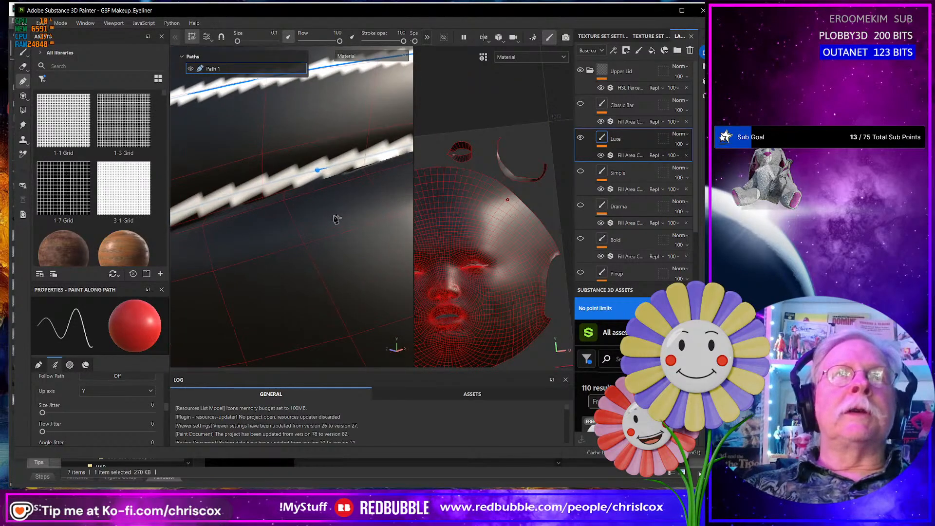
pyautogui.scroll(-2, 337, 220)
pyautogui.moveTo(338, 220)
pyautogui.keyDown('alt'); pyautogui.mouseDown()
pyautogui.moveTo(293, 226)
pyautogui.moveTo(281, 250)
pyautogui.mouseUp(); pyautogui.keyUp('alt')
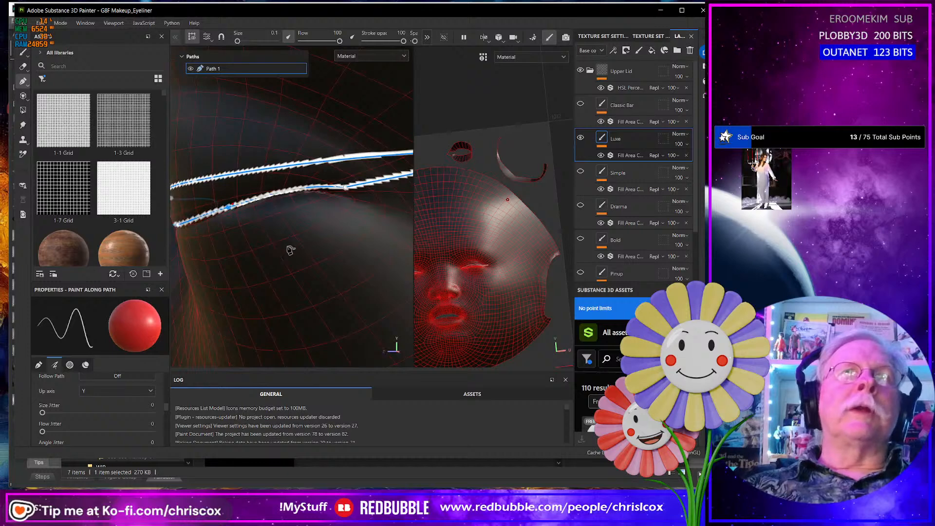
pyautogui.keyDown('alt'); pyautogui.moveTo(303, 237); pyautogui.dragTo(225, 302, button='middle'); pyautogui.keyUp('alt')
pyautogui.keyDown('alt'); pyautogui.moveTo(258, 303); pyautogui.dragTo(296, 272); pyautogui.keyUp('alt')
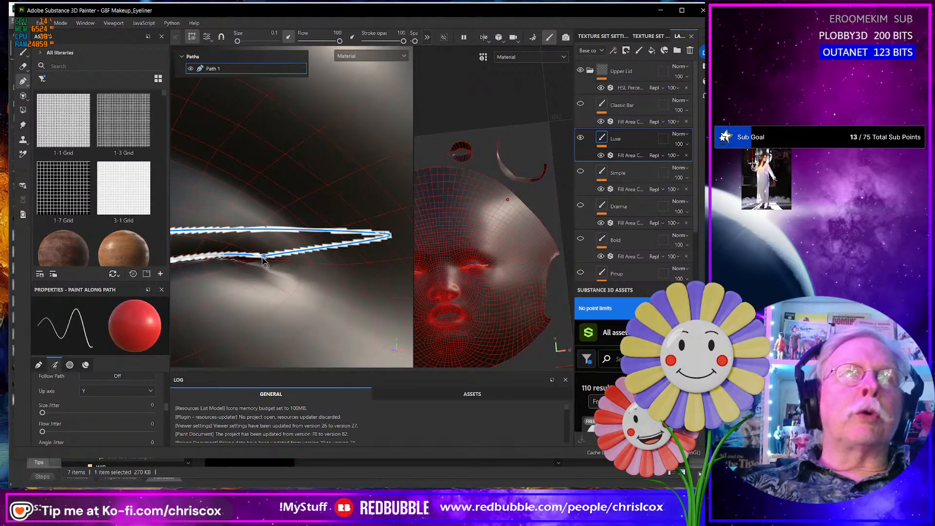
pyautogui.moveTo(264, 256); pyautogui.dragTo(264, 257)
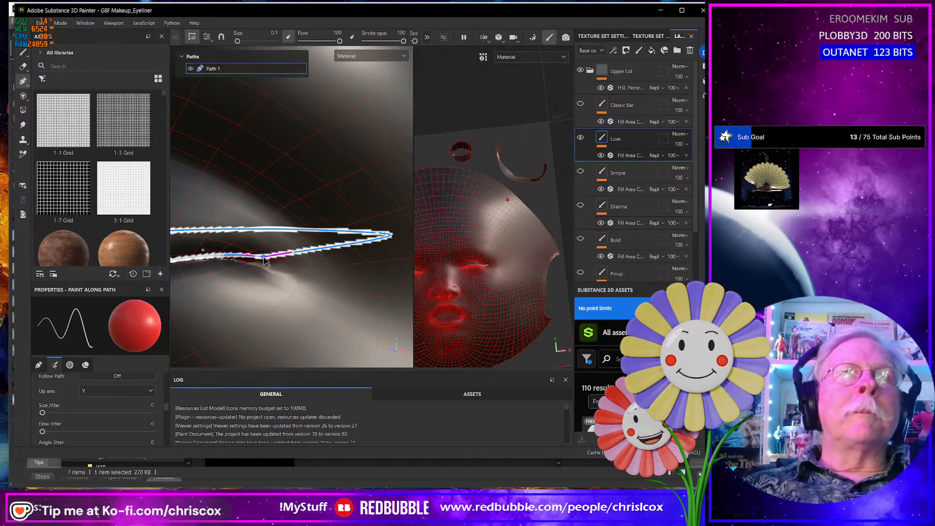
pyautogui.click(271, 230)
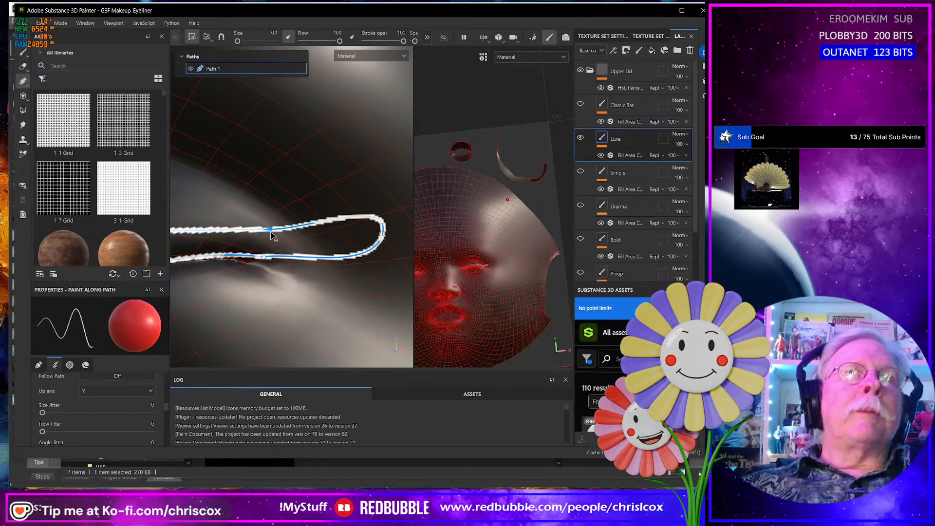
pyautogui.moveTo(271, 233); pyautogui.dragTo(272, 237)
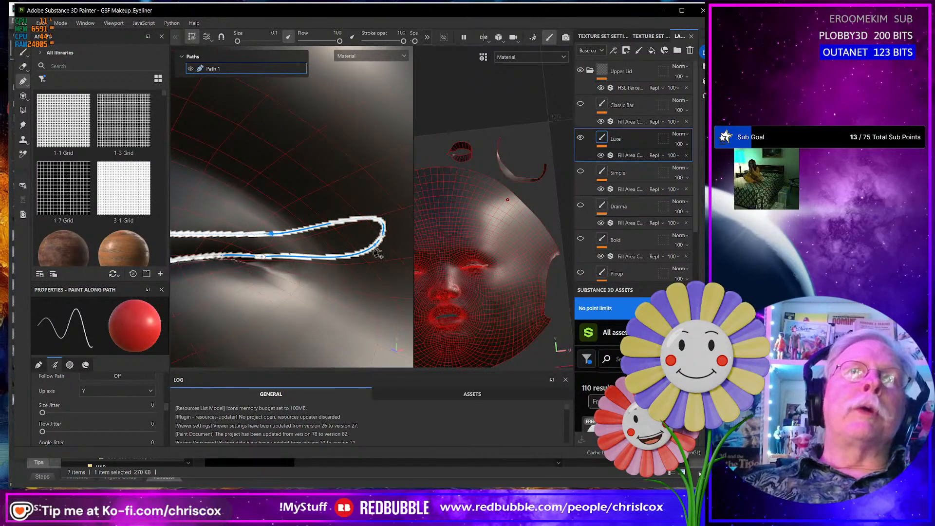
pyautogui.keyDown('alt'); pyautogui.moveTo(379, 251); pyautogui.dragTo(386, 274); pyautogui.keyUp('alt')
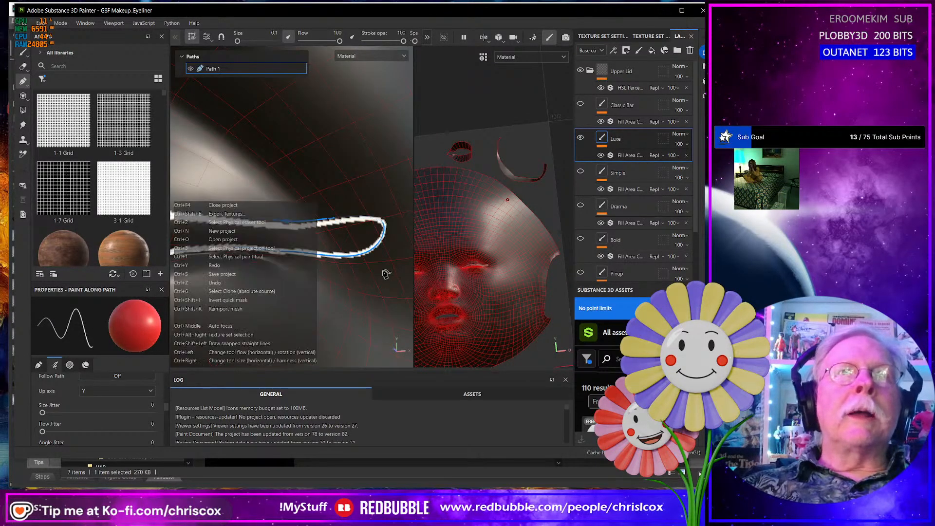
pyautogui.hotkey('ctrl', 'z')
pyautogui.hotkey('ctrl', 'z')
pyautogui.hotkey('ctrl', 'z')
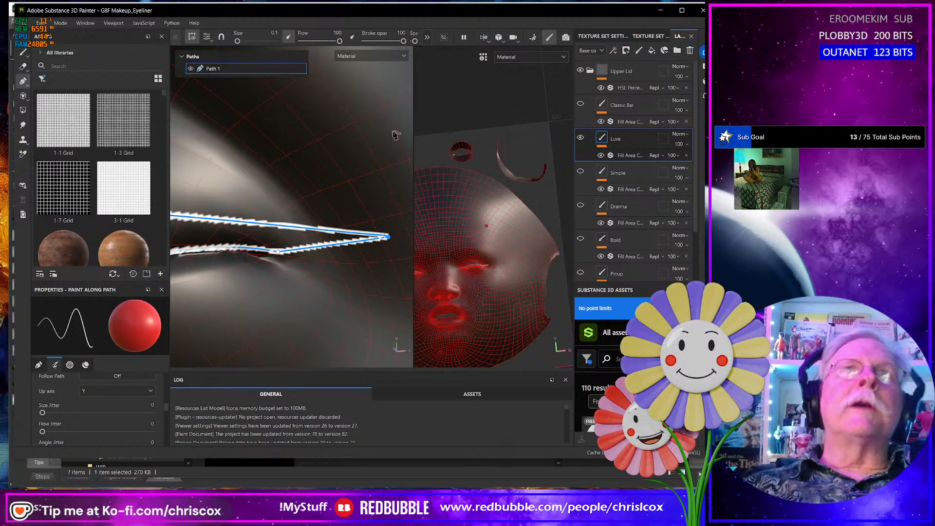
# - Show the remaining path tool options and nudge a lower-edge point of Path 1 along the lid rim, viewed from the side
pyautogui.click(427, 38)
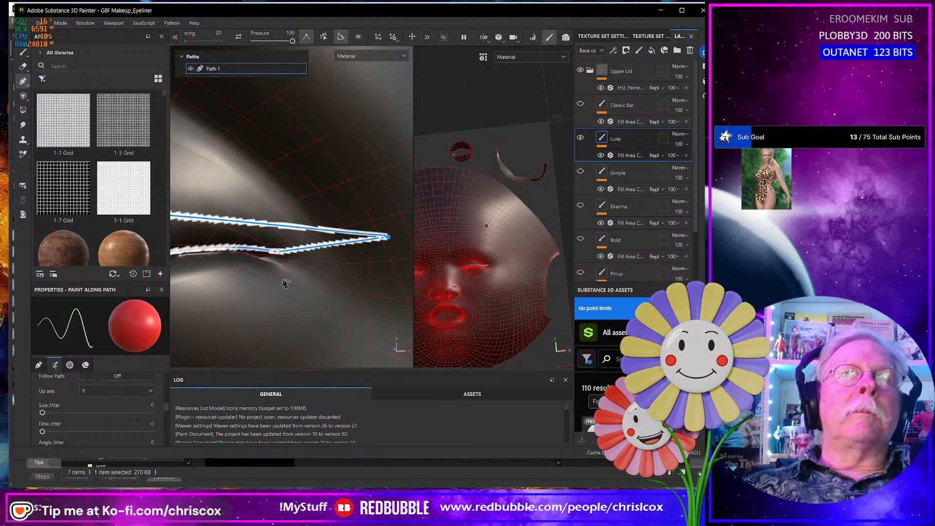
pyautogui.moveTo(244, 295)
pyautogui.keyDown('alt'); pyautogui.mouseDown(button='middle')
pyautogui.moveTo(298, 282)
pyautogui.moveTo(348, 287)
pyautogui.mouseUp(button='middle'); pyautogui.keyUp('alt')
pyautogui.keyDown('alt'); pyautogui.moveTo(200, 302); pyautogui.dragTo(292, 288, button='middle'); pyautogui.keyUp('alt')
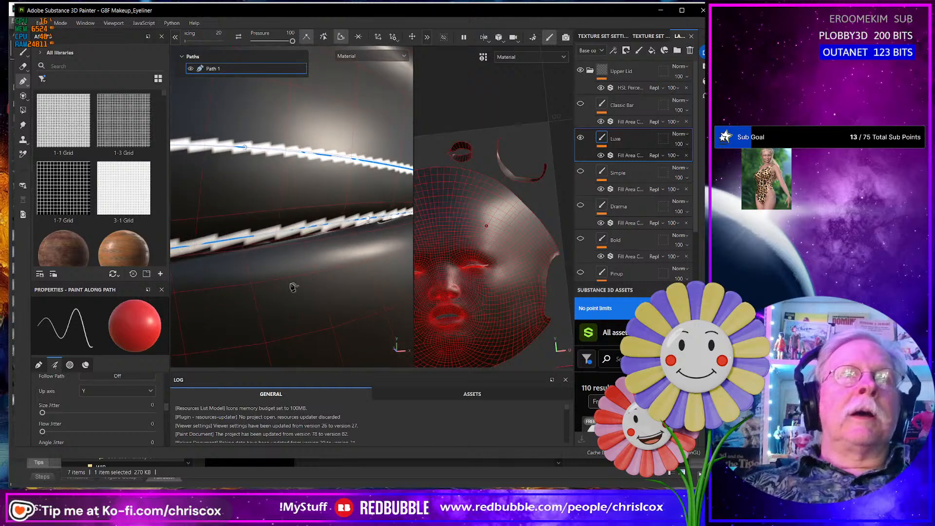
pyautogui.keyDown('alt'); pyautogui.moveTo(293, 288); pyautogui.dragTo(263, 285); pyautogui.keyUp('alt')
pyautogui.keyDown('alt'); pyautogui.moveTo(272, 289); pyautogui.dragTo(282, 286, button='middle'); pyautogui.keyUp('alt')
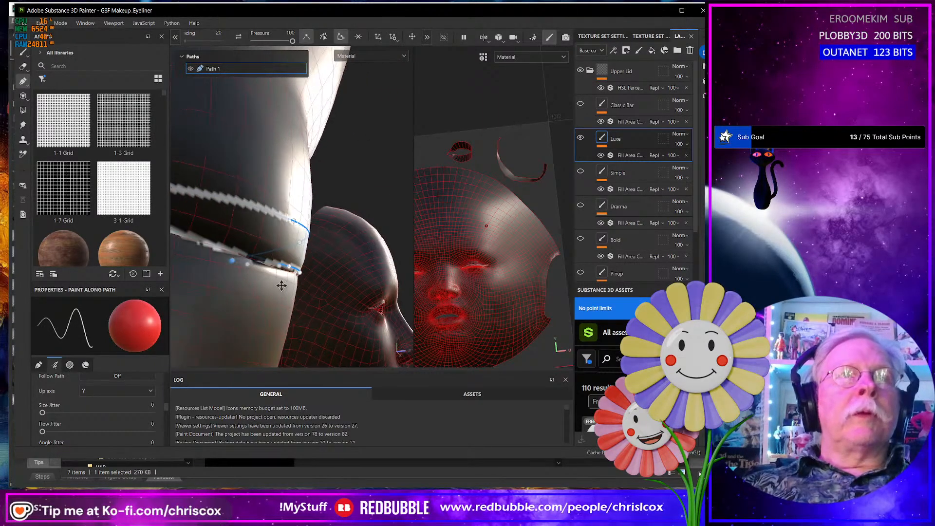
pyautogui.scroll(2, 276, 294)
pyautogui.keyDown('alt'); pyautogui.moveTo(245, 252); pyautogui.dragTo(249, 272); pyautogui.keyUp('alt')
pyautogui.moveTo(241, 238); pyautogui.dragTo(240, 239)
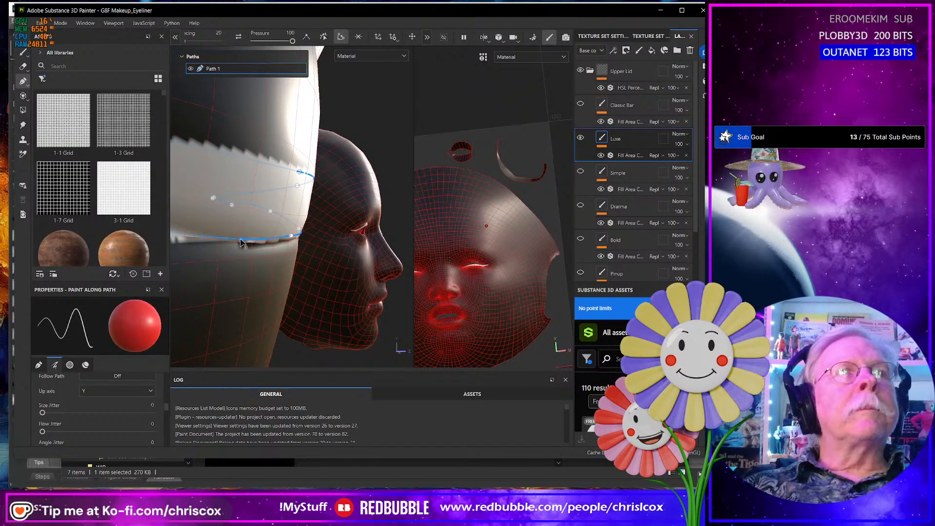
# - Lower a mid-lid point on the lower edge of Path 1 onto the lid rim
pyautogui.scroll(5, 240, 244)
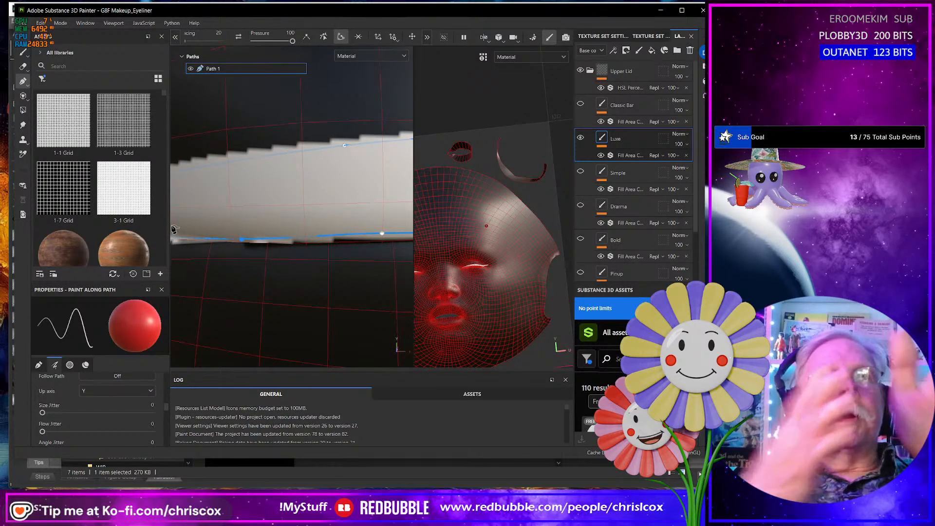
pyautogui.keyDown('alt'); pyautogui.moveTo(175, 229); pyautogui.dragTo(340, 257); pyautogui.keyUp('alt')
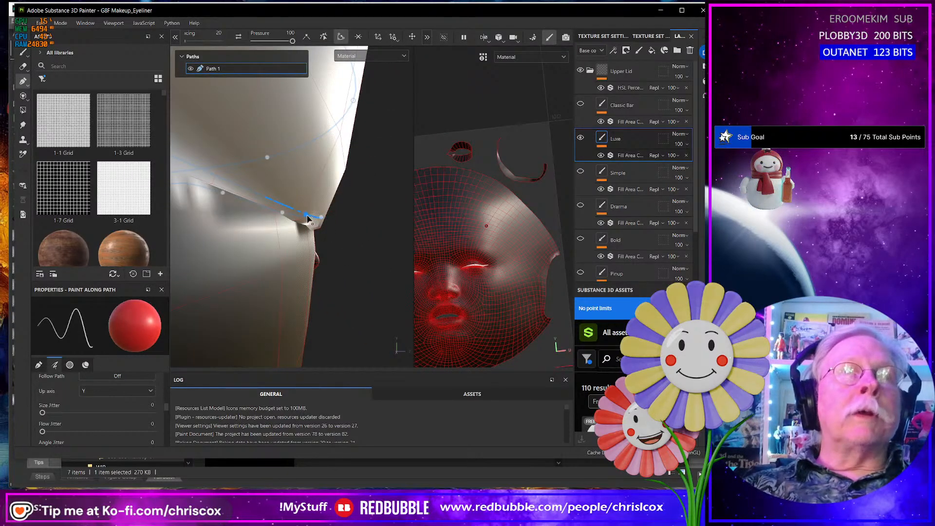
pyautogui.moveTo(303, 219); pyautogui.dragTo(208, 237)
pyautogui.keyDown('alt'); pyautogui.moveTo(369, 269); pyautogui.dragTo(249, 267, button='middle'); pyautogui.keyUp('alt')
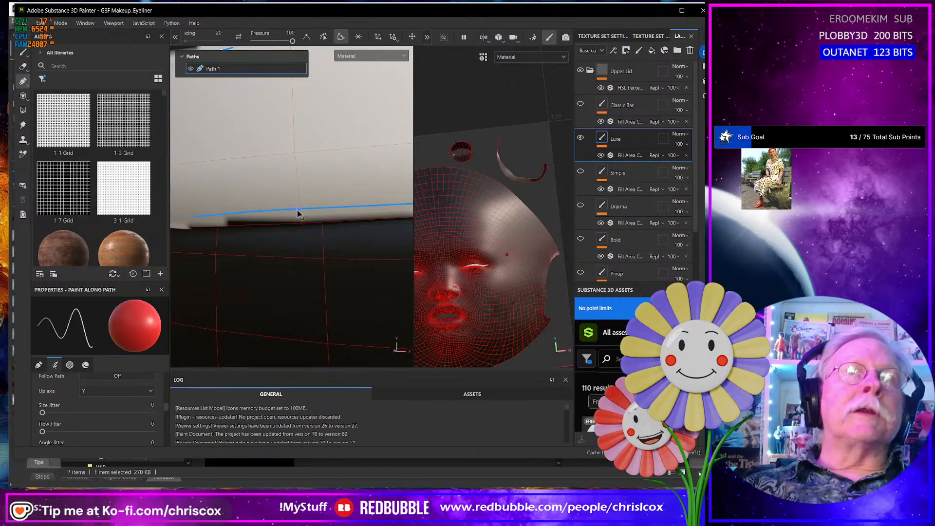
pyautogui.moveTo(300, 216); pyautogui.dragTo(304, 221)
pyautogui.scroll(-8, 301, 222)
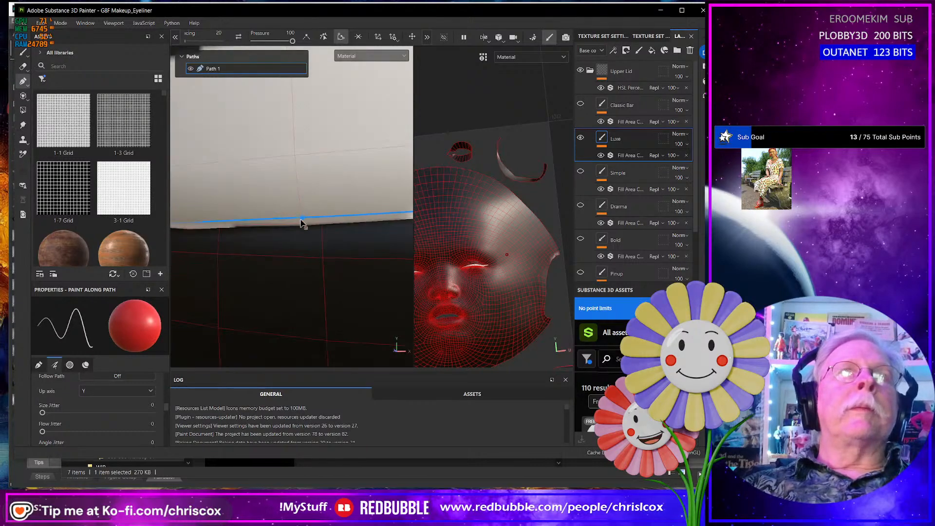
# - Examine the Luxe liner along the closed lid and up close on the open-eyed head
pyautogui.keyDown('alt'); pyautogui.moveTo(302, 223); pyautogui.dragTo(121, 256); pyautogui.keyUp('alt')
pyautogui.scroll(-3, 121, 256)
pyautogui.keyDown('alt'); pyautogui.moveTo(255, 248); pyautogui.dragTo(219, 253); pyautogui.keyUp('alt')
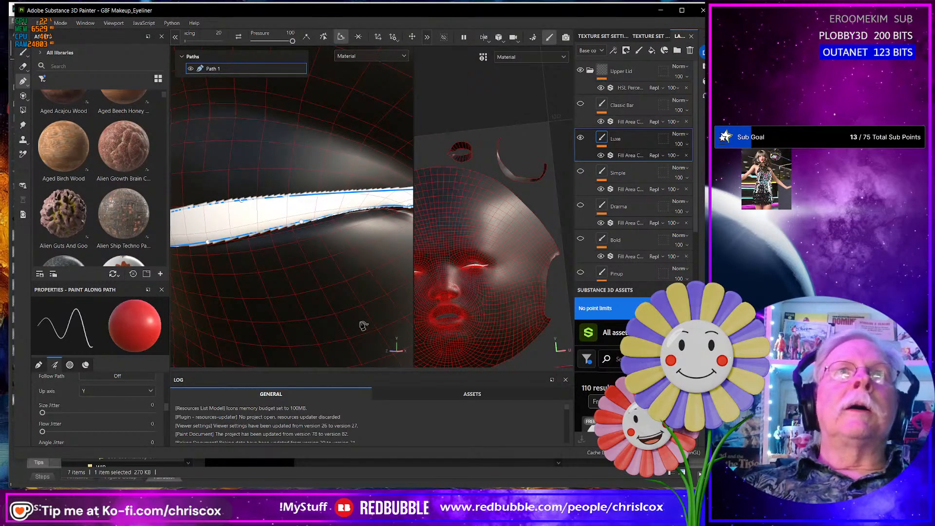
pyautogui.scroll(-5, 364, 322)
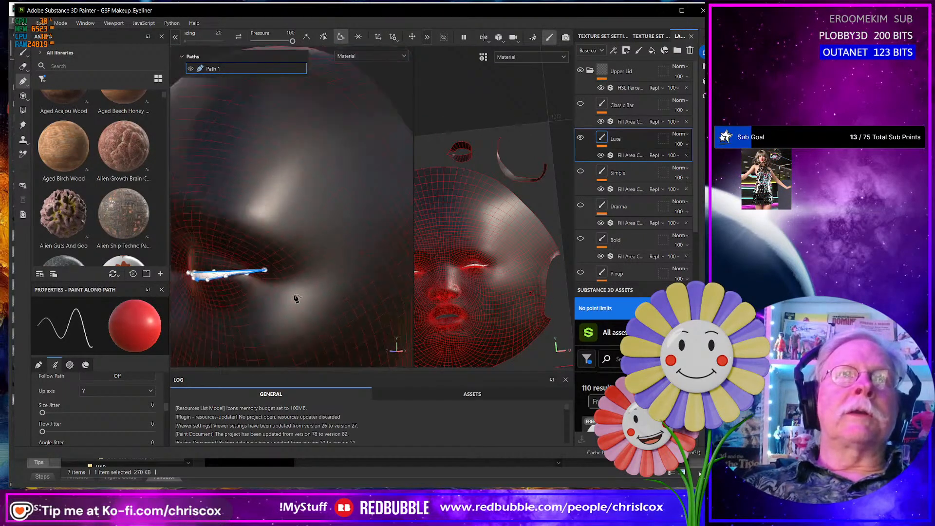
pyautogui.scroll(-2, 297, 299)
pyautogui.keyDown('alt'); pyautogui.moveTo(298, 301); pyautogui.dragTo(204, 292, button='middle'); pyautogui.keyUp('alt')
pyautogui.keyDown('alt'); pyautogui.moveTo(320, 288); pyautogui.dragTo(202, 278, button='middle'); pyautogui.keyUp('alt')
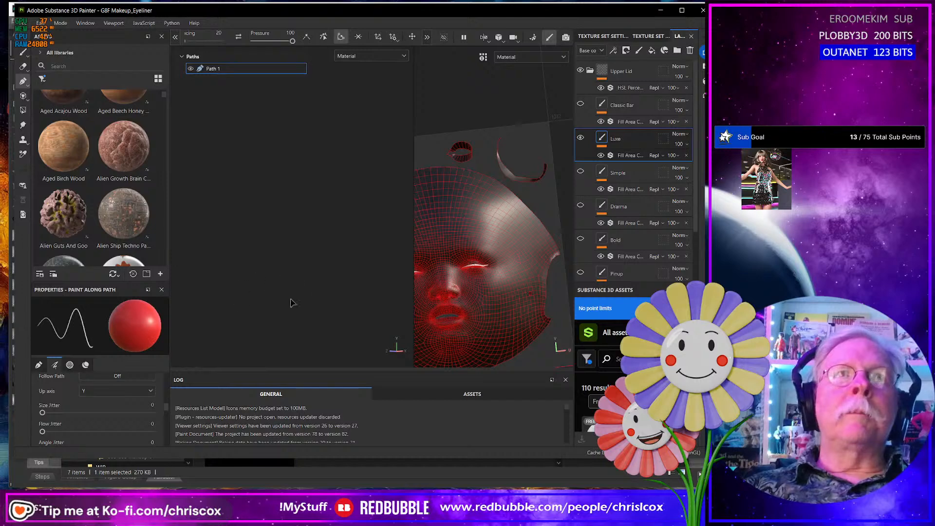
pyautogui.scroll(-2, 325, 304)
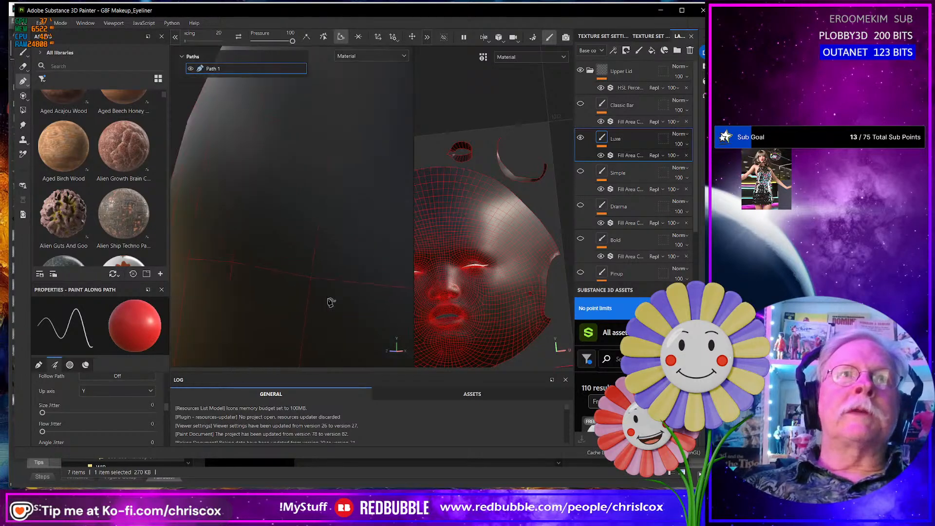
pyautogui.scroll(-4, 332, 302)
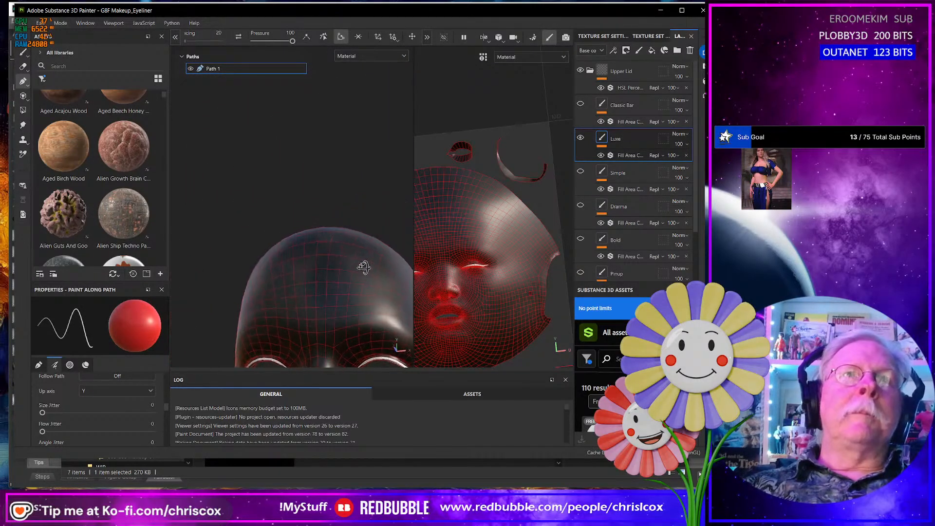
pyautogui.keyDown('alt'); pyautogui.moveTo(364, 267); pyautogui.dragTo(361, 244, button='middle'); pyautogui.keyUp('alt')
pyautogui.scroll(5, 331, 273)
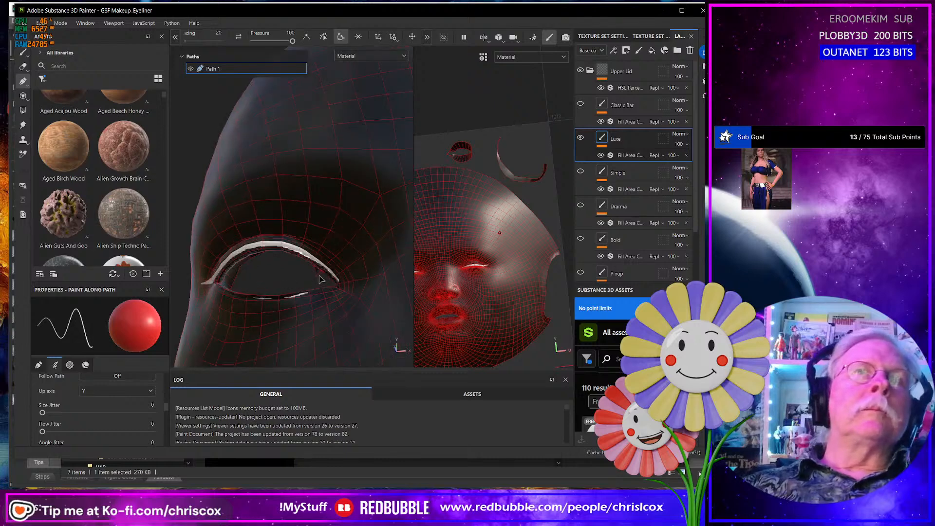
pyautogui.scroll(2, 319, 279)
pyautogui.moveTo(310, 286)
pyautogui.keyDown('alt'); pyautogui.mouseDown()
pyautogui.moveTo(308, 305)
pyautogui.moveTo(289, 277)
pyautogui.moveTo(317, 280)
pyautogui.mouseUp(); pyautogui.keyUp('alt')
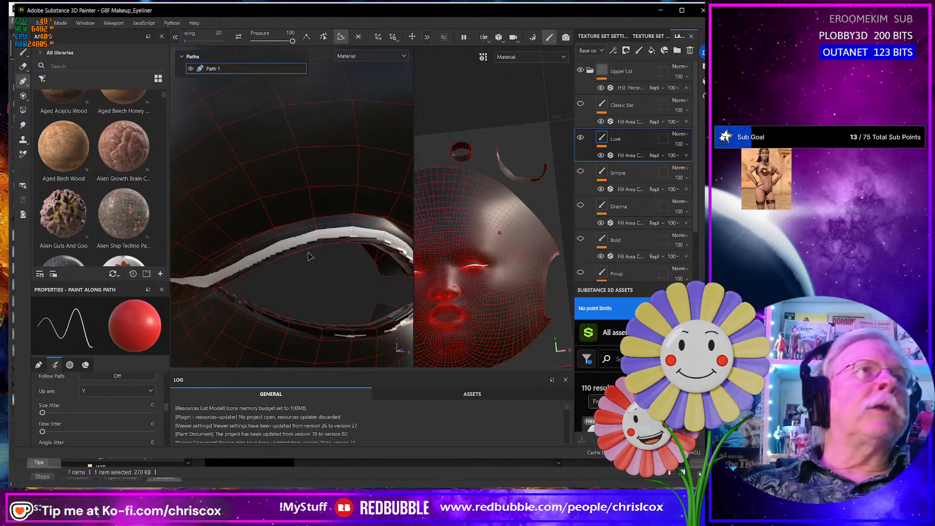
# - Raise the upper-edge points of Path 1 toward the outer corner on the closed-eye head to thicken the liner
pyautogui.scroll(-5, 310, 256)
pyautogui.moveTo(312, 257); pyautogui.dragTo(397, 265, button='middle')
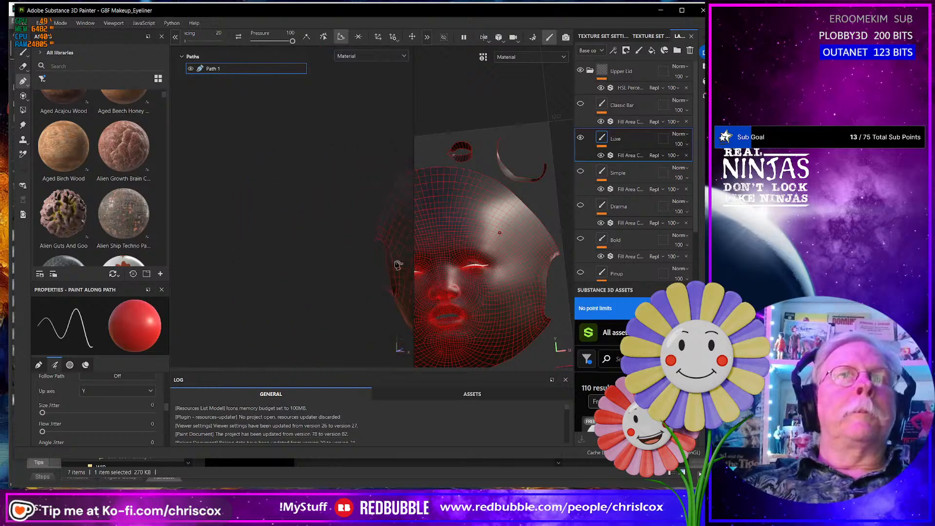
pyautogui.keyDown('alt'); pyautogui.moveTo(325, 265); pyautogui.dragTo(353, 268, button='middle'); pyautogui.keyUp('alt')
pyautogui.keyDown('alt'); pyautogui.moveTo(288, 270); pyautogui.dragTo(338, 280, button='middle'); pyautogui.keyUp('alt')
pyautogui.keyDown('alt'); pyautogui.moveTo(338, 279); pyautogui.dragTo(317, 251); pyautogui.keyUp('alt')
pyautogui.scroll(6, 317, 249)
pyautogui.keyDown('alt'); pyautogui.moveTo(321, 169); pyautogui.dragTo(247, 352, button='middle'); pyautogui.keyUp('alt')
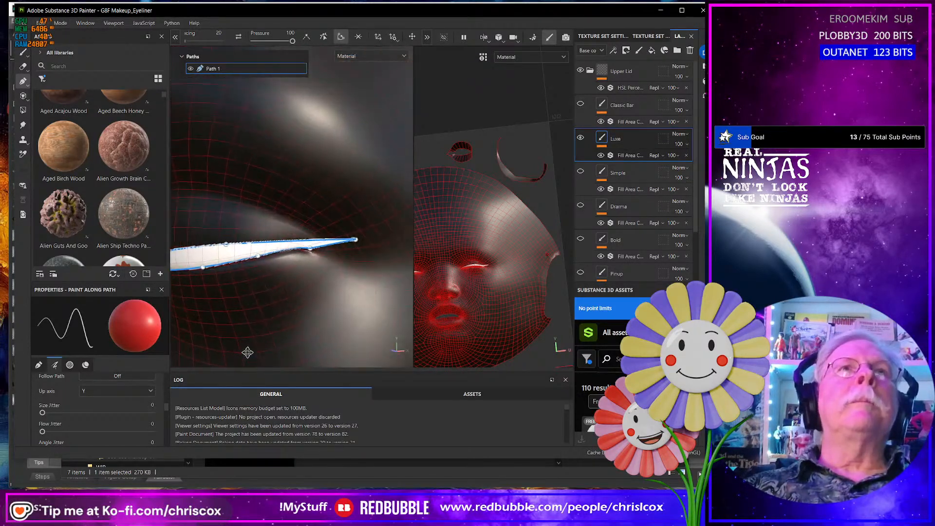
pyautogui.keyDown('alt'); pyautogui.moveTo(271, 349); pyautogui.dragTo(257, 355); pyautogui.keyUp('alt')
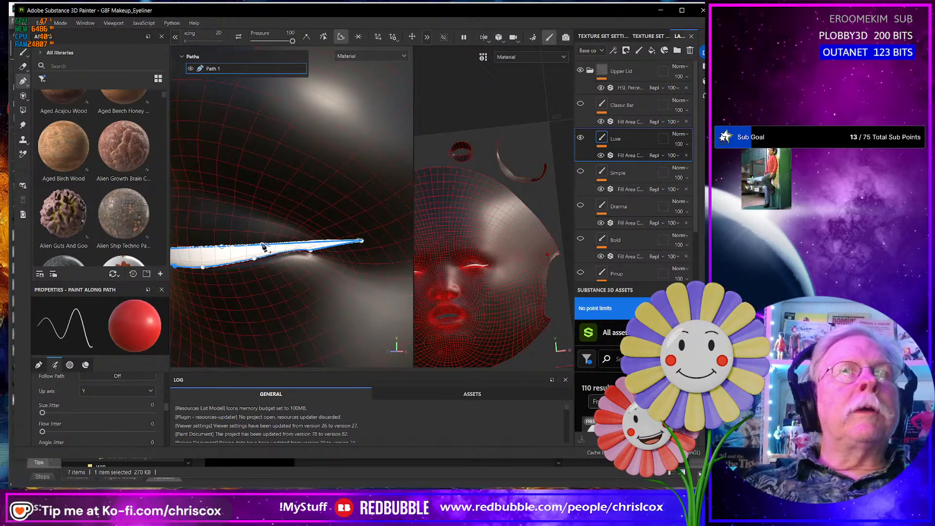
pyautogui.moveTo(262, 247); pyautogui.dragTo(219, 244)
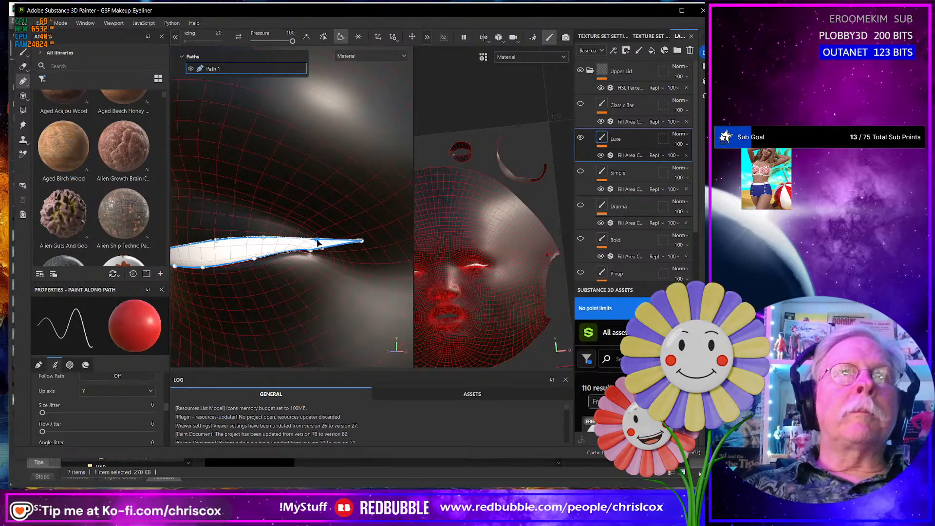
# - Inspect the thickened liner on the open-eyed head, from the wing to the inner corner
pyautogui.scroll(-6, 316, 277)
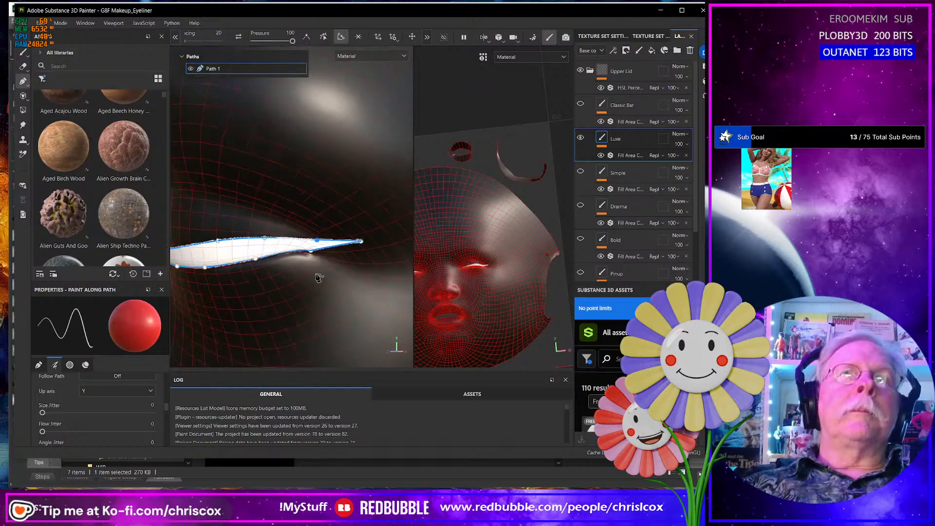
pyautogui.scroll(-5, 358, 266)
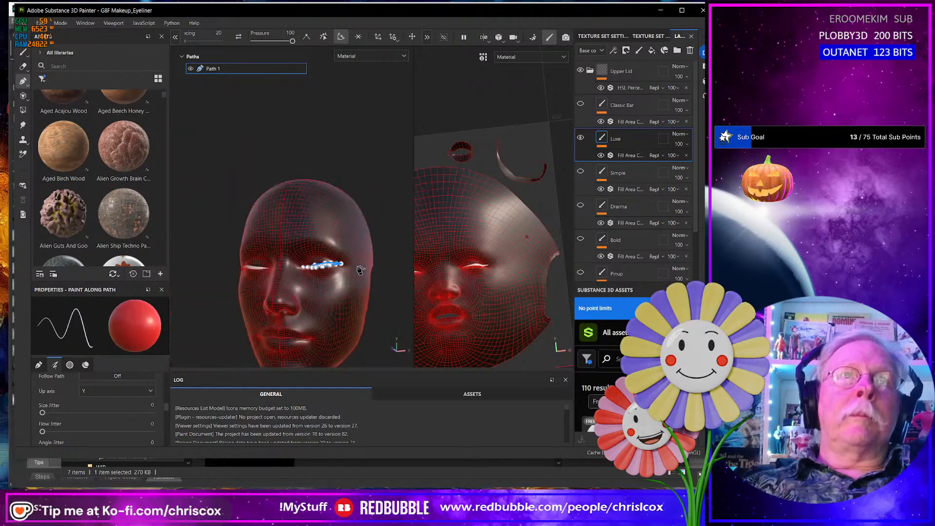
pyautogui.keyDown('alt'); pyautogui.moveTo(292, 287); pyautogui.dragTo(279, 296, button='middle'); pyautogui.keyUp('alt')
pyautogui.keyDown('alt'); pyautogui.moveTo(278, 296); pyautogui.dragTo(324, 305); pyautogui.keyUp('alt')
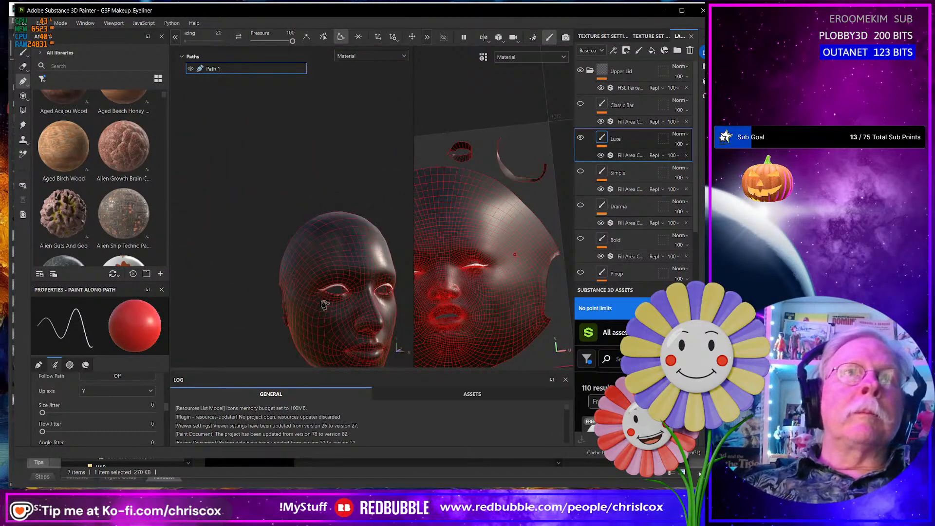
pyautogui.scroll(6, 325, 307)
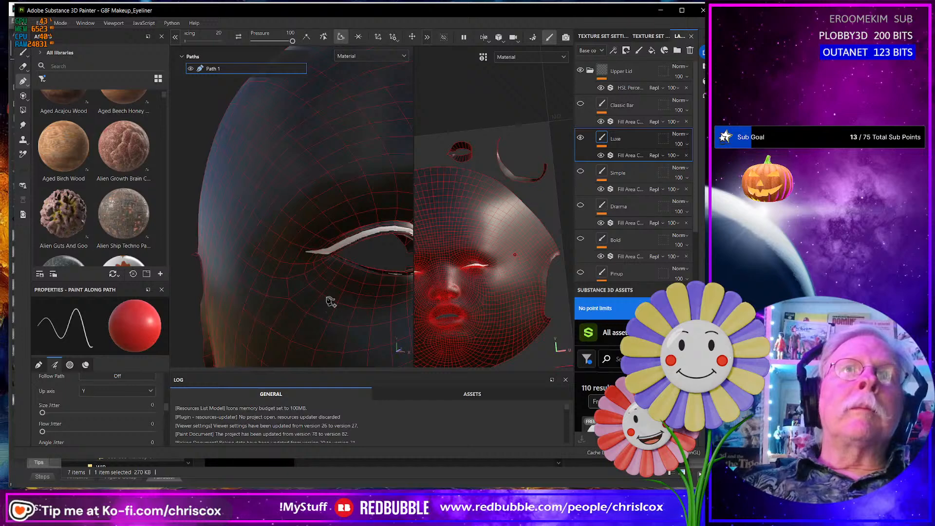
pyautogui.scroll(-3, 326, 305)
pyautogui.scroll(-3, 331, 299)
pyautogui.keyDown('alt'); pyautogui.moveTo(336, 301); pyautogui.dragTo(318, 290); pyautogui.keyUp('alt')
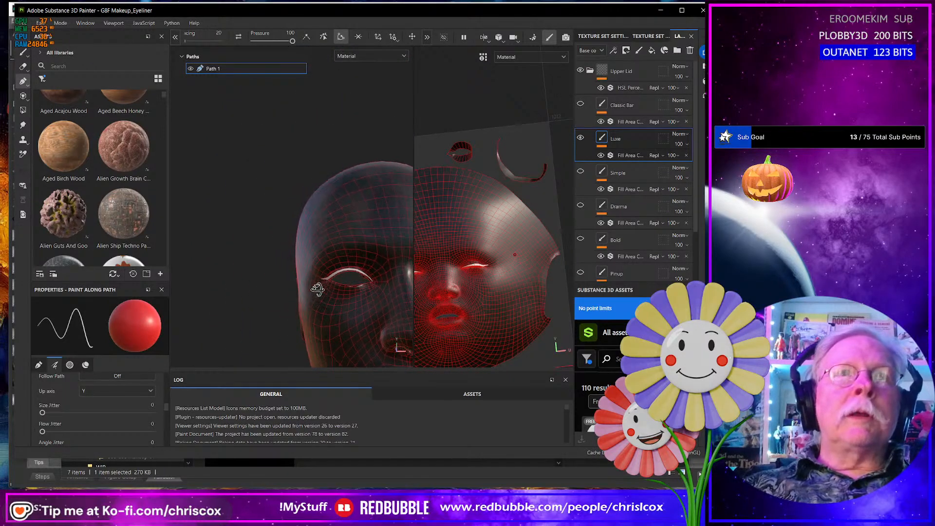
pyautogui.scroll(5, 351, 301)
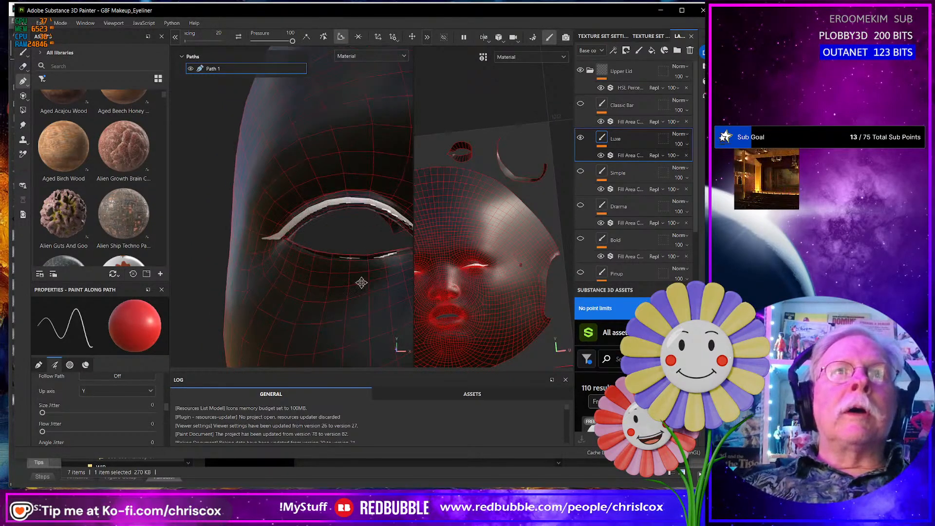
pyautogui.keyDown('alt'); pyautogui.moveTo(357, 296); pyautogui.dragTo(328, 314); pyautogui.keyUp('alt')
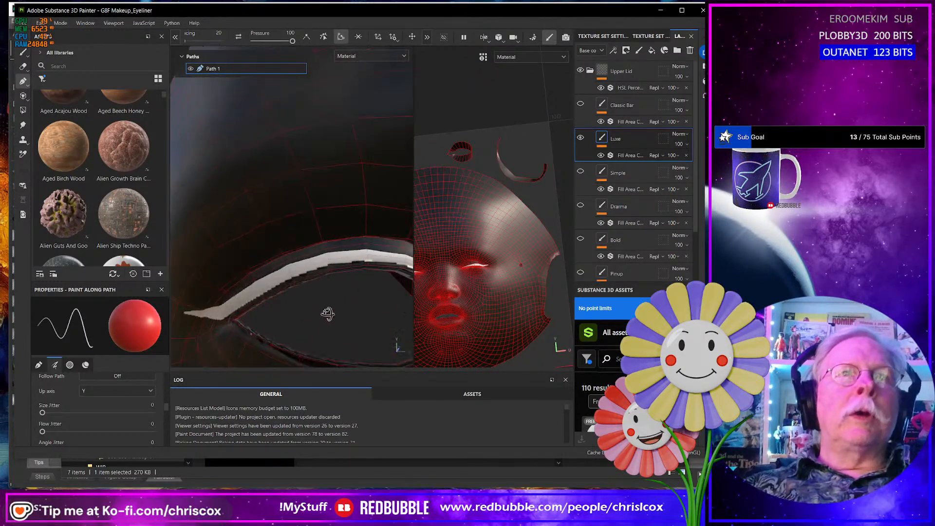
pyautogui.keyDown('alt'); pyautogui.moveTo(328, 315); pyautogui.dragTo(282, 269, button='middle'); pyautogui.keyUp('alt')
pyautogui.keyDown('alt'); pyautogui.moveTo(282, 270); pyautogui.dragTo(271, 226); pyautogui.keyUp('alt')
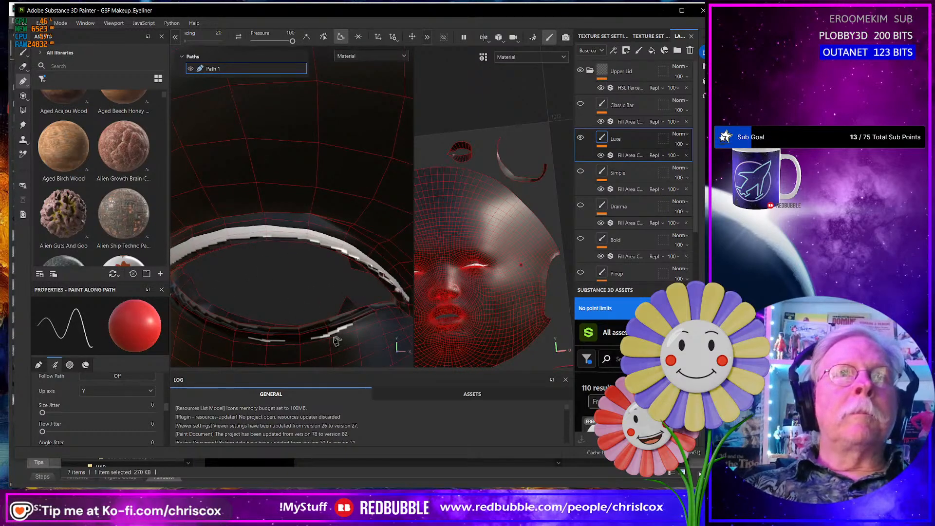
# - Check the lower lid of the open-eyed head, and view the liner on both whole heads
pyautogui.scroll(3, 336, 340)
pyautogui.scroll(-6, 336, 340)
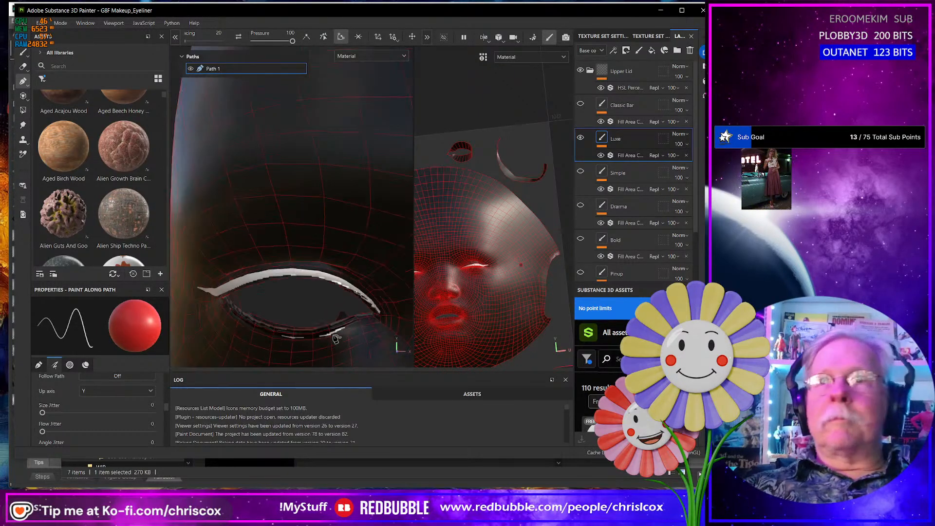
pyautogui.scroll(-2, 336, 340)
pyautogui.scroll(-4, 299, 327)
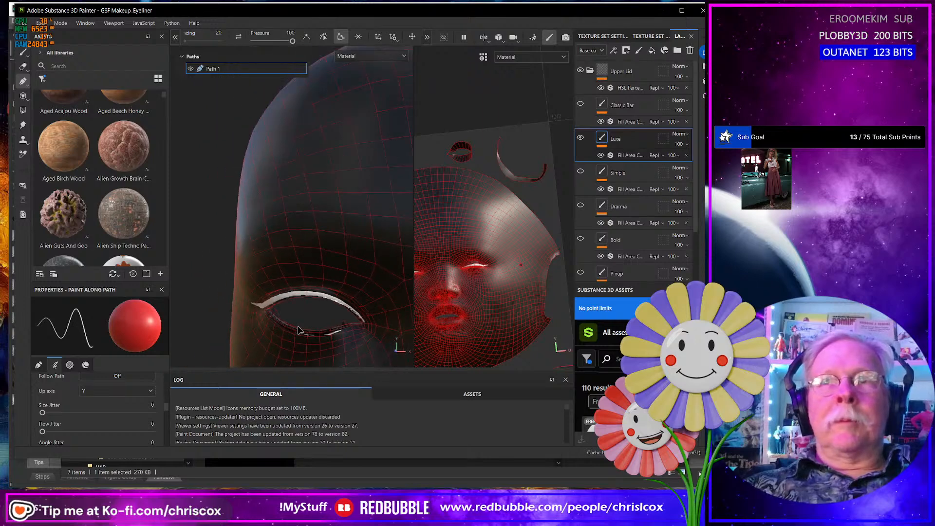
pyautogui.keyDown('alt'); pyautogui.moveTo(299, 329); pyautogui.dragTo(347, 302, button='middle'); pyautogui.keyUp('alt')
pyautogui.keyDown('alt'); pyautogui.moveTo(335, 316); pyautogui.dragTo(361, 307); pyautogui.keyUp('alt')
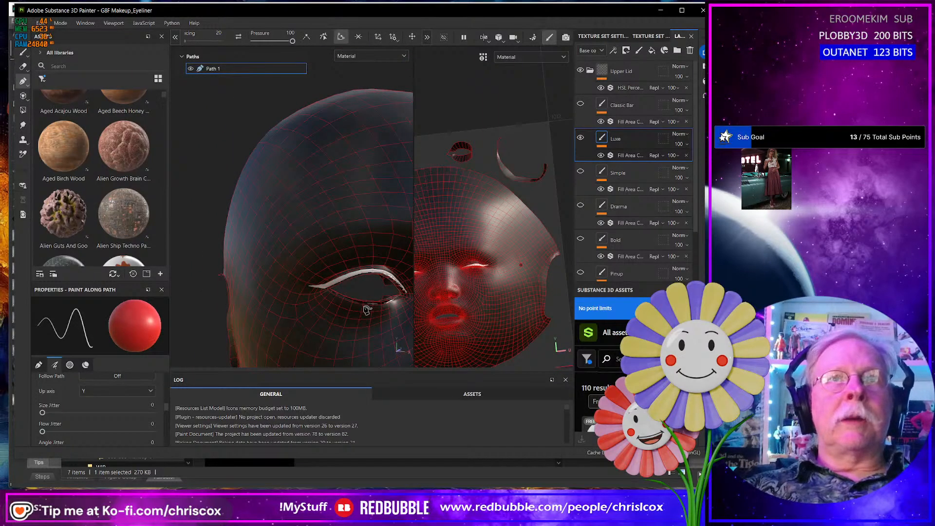
pyautogui.keyDown('alt'); pyautogui.moveTo(352, 312); pyautogui.dragTo(261, 305); pyautogui.keyUp('alt')
pyautogui.scroll(-8, 289, 309)
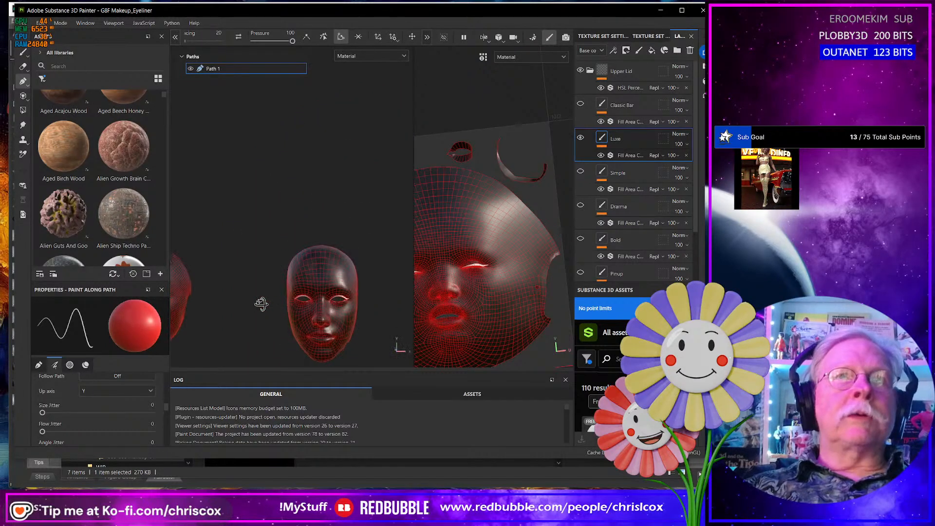
pyautogui.keyDown('alt'); pyautogui.moveTo(261, 305); pyautogui.dragTo(382, 284, button='middle'); pyautogui.keyUp('alt')
pyautogui.keyDown('alt'); pyautogui.moveTo(311, 307); pyautogui.dragTo(334, 298); pyautogui.keyUp('alt')
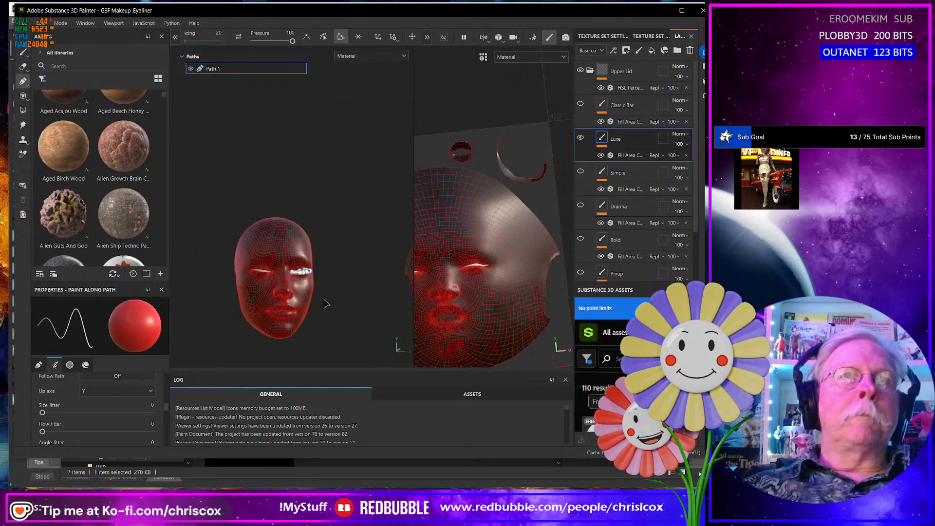
# - Compare the closed-eye head's liner with the Luxe style in the browser's eyeliner chart, and return to Substance 3D Painter
pyautogui.scroll(-4, 325, 298)
pyautogui.scroll(10, 324, 297)
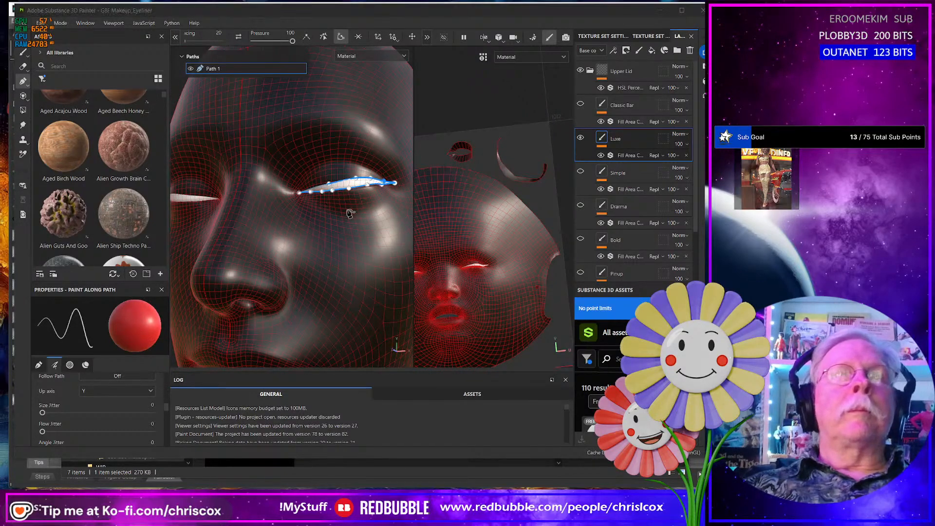
pyautogui.hotkey('alt', 'Tab')
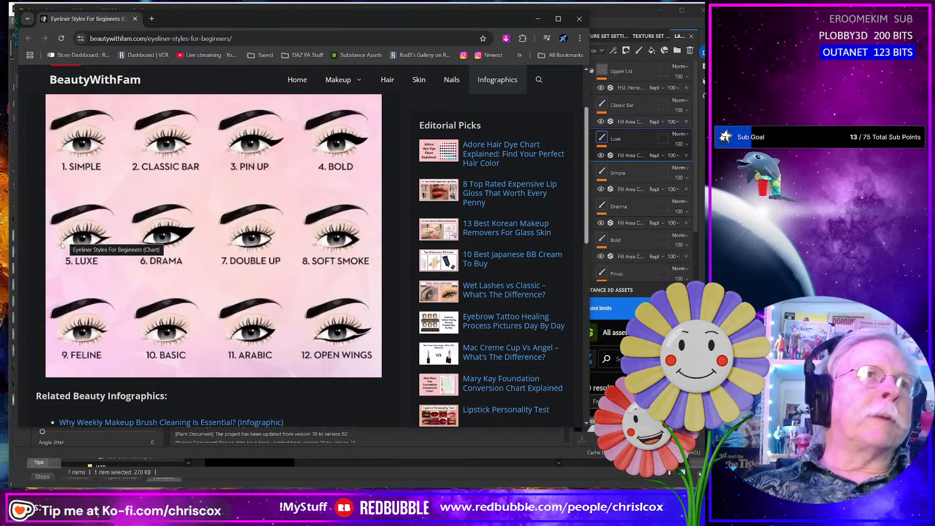
pyautogui.hotkey('alt', 'Tab')
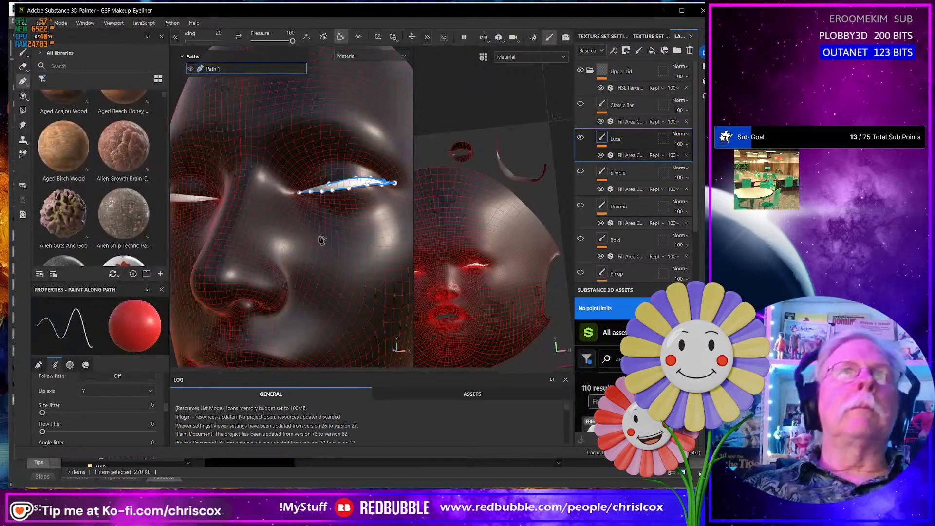
# - Toggle the visibility of Path 1 off and on, and deselect the path to inspect the liner without its points
pyautogui.keyDown('alt'); pyautogui.moveTo(322, 240); pyautogui.dragTo(248, 261); pyautogui.keyUp('alt')
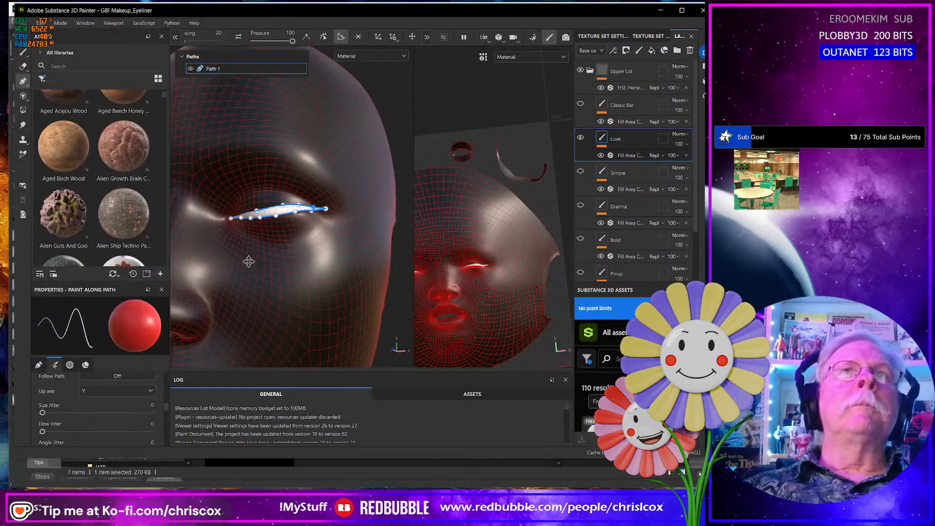
pyautogui.click(191, 69)
pyautogui.click(191, 69)
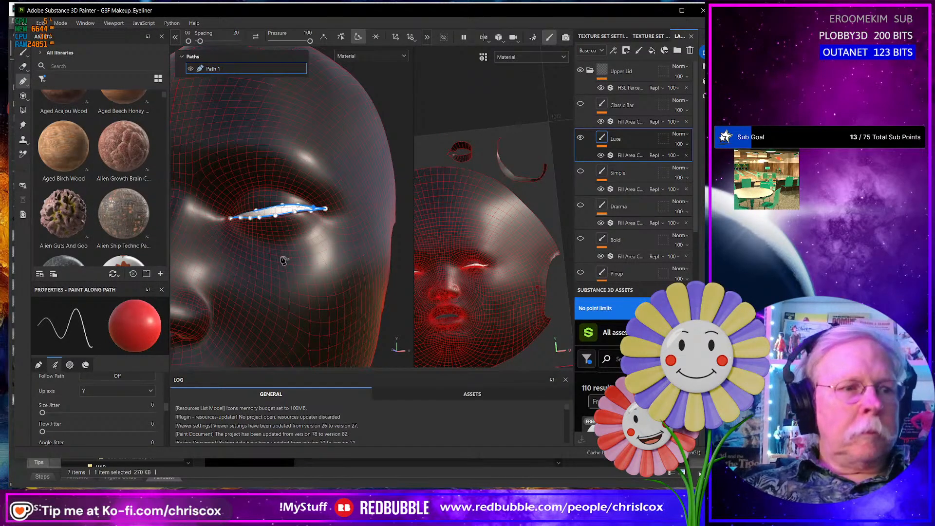
pyautogui.press('Escape')
pyautogui.scroll(5, 281, 257)
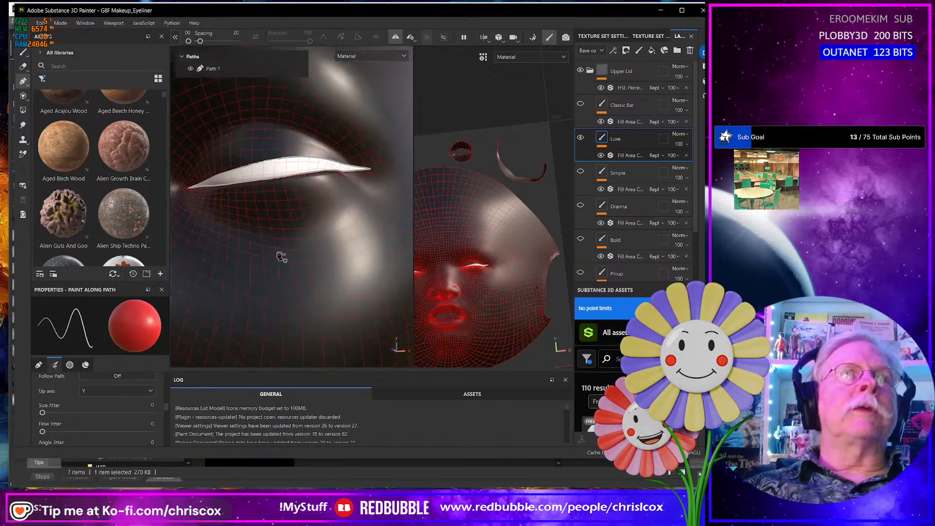
pyautogui.keyDown('alt'); pyautogui.moveTo(273, 237); pyautogui.dragTo(280, 247); pyautogui.keyUp('alt')
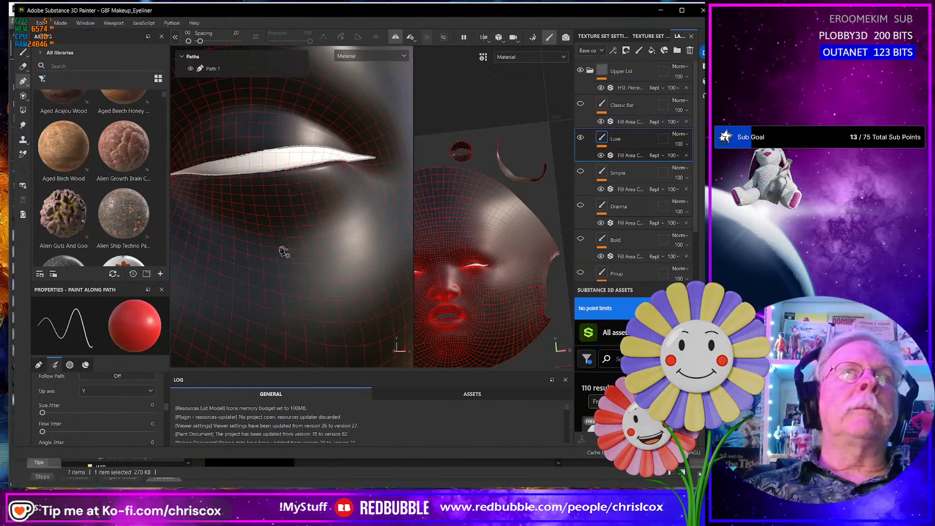
# - Draw a closed path for the Luxe lower-lid liner beneath the closed eye's upper liner, out to the wing tip and back
pyautogui.click(233, 178)
pyautogui.moveTo(251, 196)
pyautogui.keyDown('alt'); pyautogui.mouseDown()
pyautogui.moveTo(271, 186)
pyautogui.moveTo(250, 202)
pyautogui.mouseUp(); pyautogui.keyUp('alt')
pyautogui.click(278, 184)
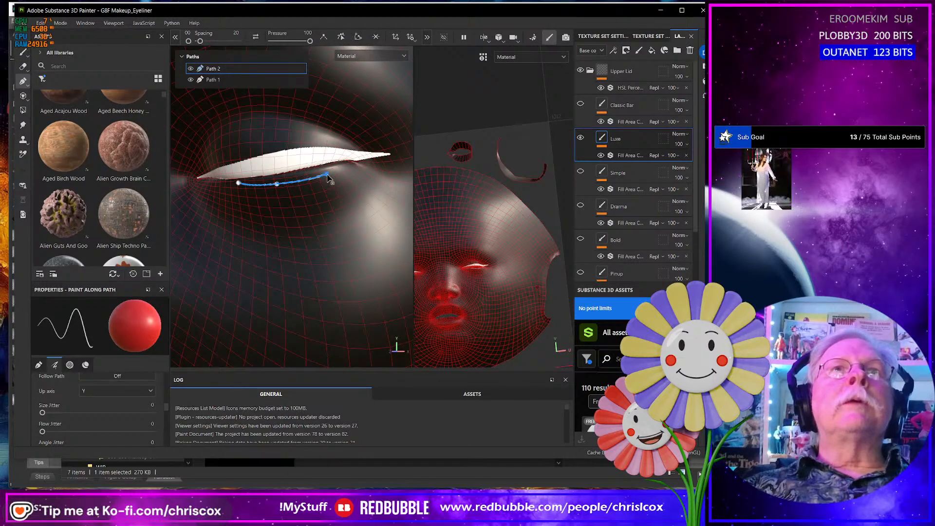
pyautogui.keyDown('alt'); pyautogui.moveTo(330, 179); pyautogui.dragTo(297, 207); pyautogui.keyUp('alt')
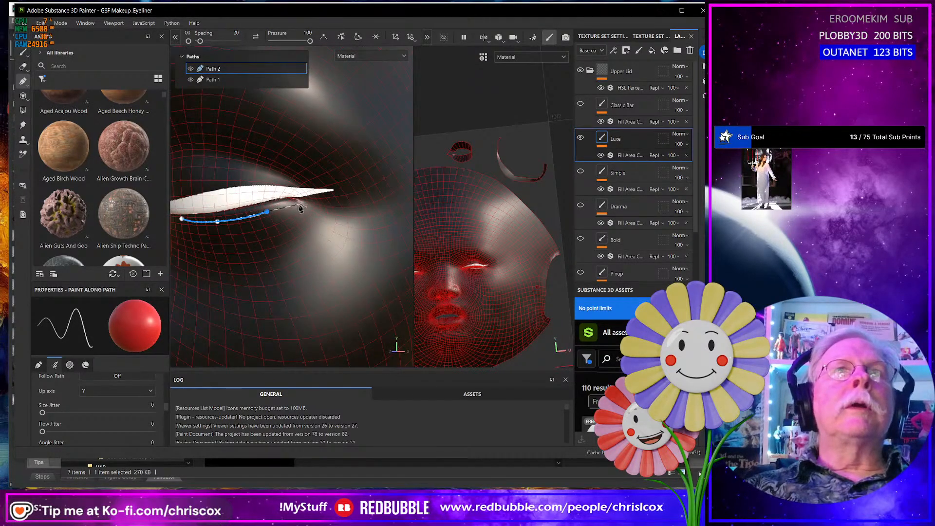
pyautogui.click(300, 206)
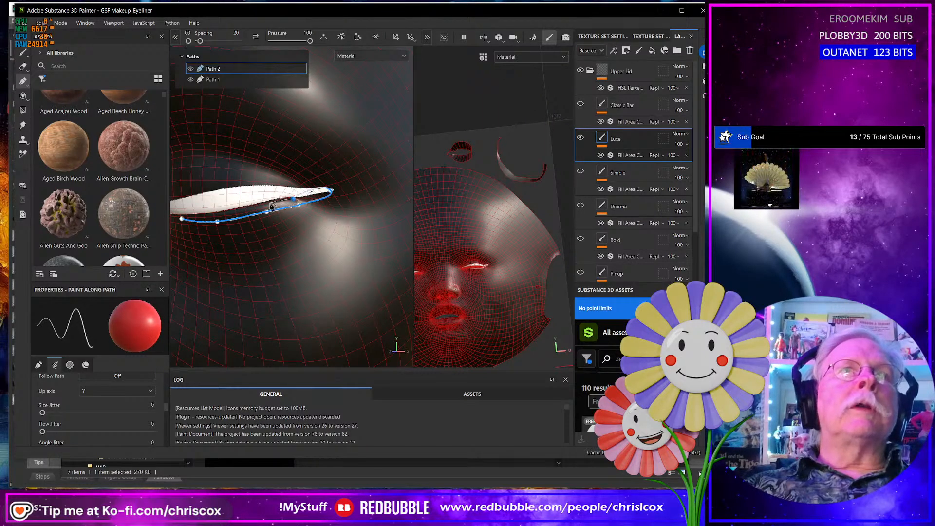
pyautogui.click(261, 205)
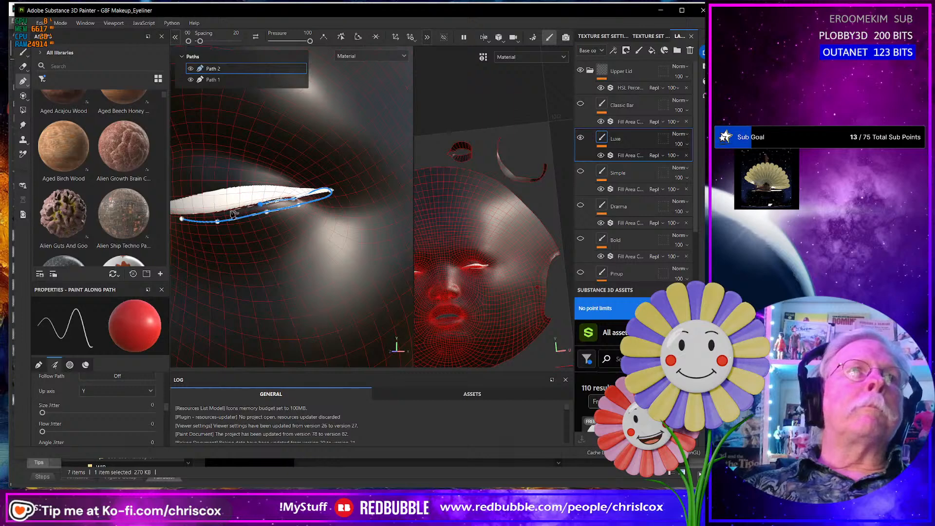
pyautogui.click(230, 211)
pyautogui.click(185, 220)
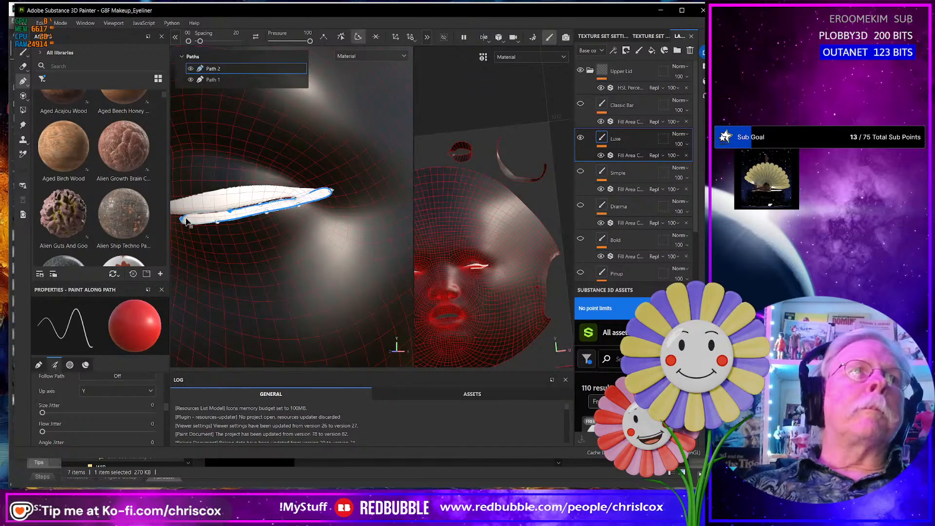
# - Convert the end points of the lower-lid path to sharp corners, including the one toward the inner eye
pyautogui.scroll(-1, 268, 237)
pyautogui.scroll(2, 270, 238)
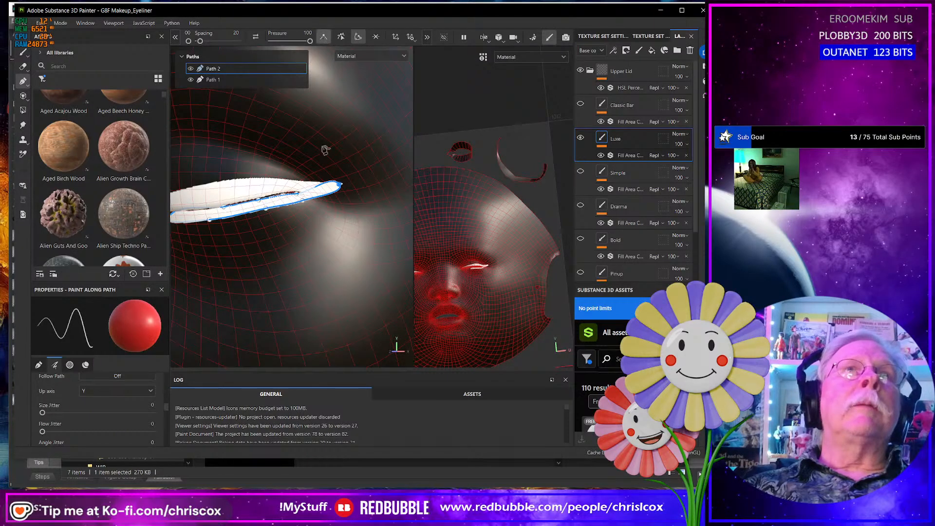
pyautogui.keyDown('alt'); pyautogui.moveTo(267, 225); pyautogui.dragTo(361, 216, button='middle'); pyautogui.keyUp('alt')
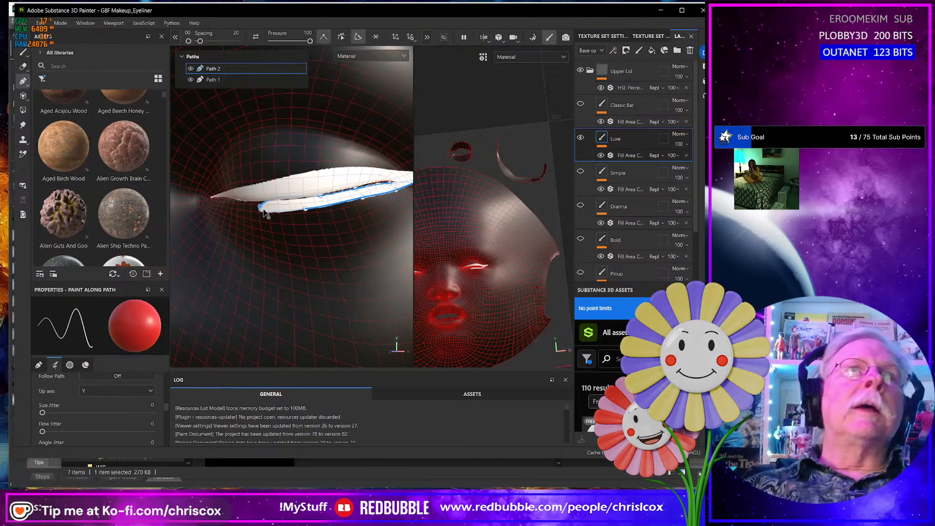
pyautogui.click(327, 41)
pyautogui.scroll(5, 294, 211)
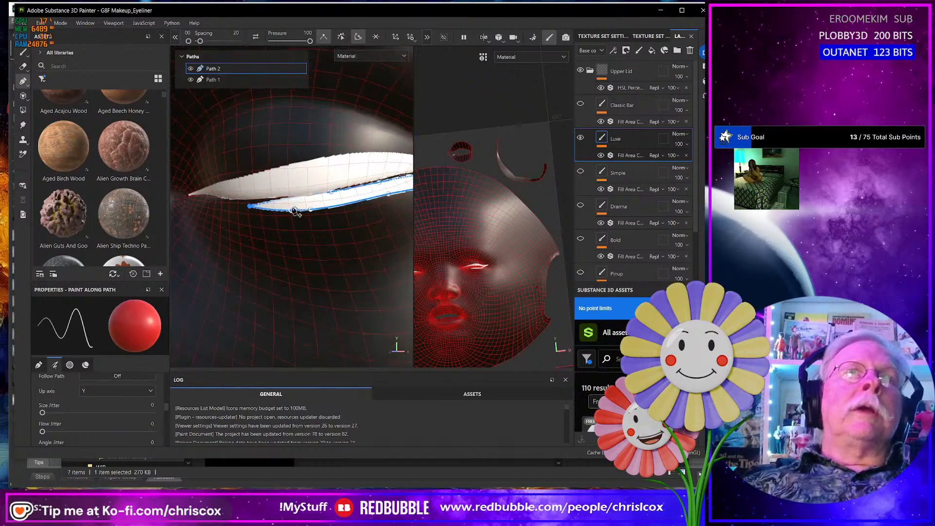
# - Raise the upper-edge points of the lower-lid path against the upper liner, from mid-eye to the outer corner, closing the gap between them
pyautogui.keyDown('alt'); pyautogui.moveTo(295, 211); pyautogui.dragTo(246, 211); pyautogui.keyUp('alt')
pyautogui.click(298, 231)
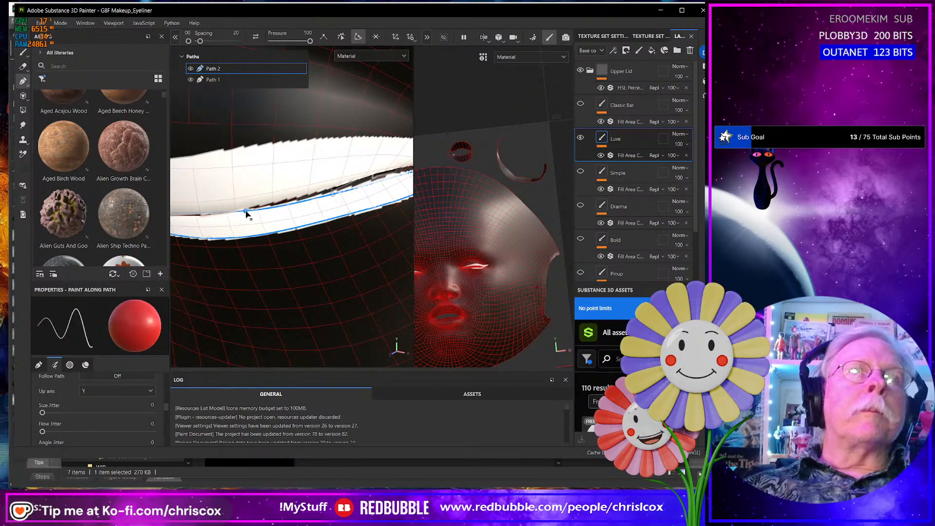
pyautogui.moveTo(332, 196); pyautogui.dragTo(331, 192)
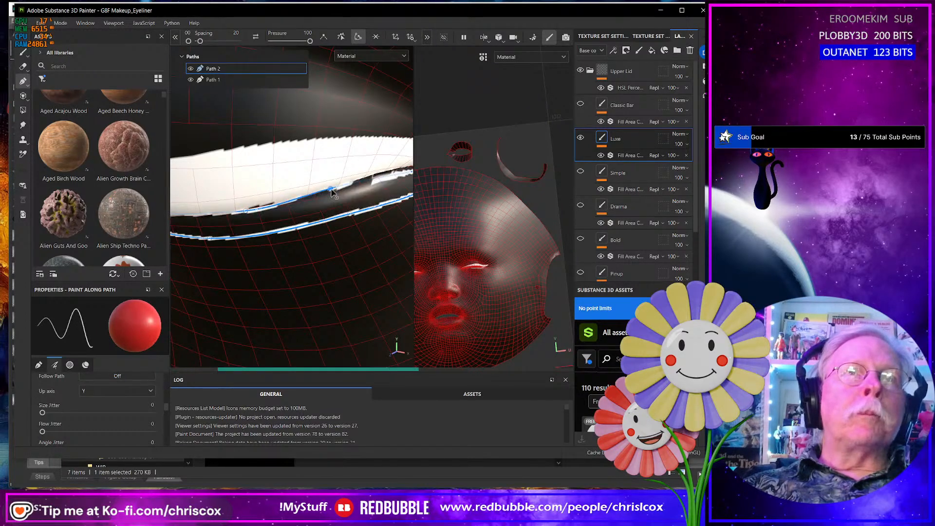
pyautogui.keyDown('alt'); pyautogui.moveTo(332, 198); pyautogui.dragTo(290, 231); pyautogui.keyUp('alt')
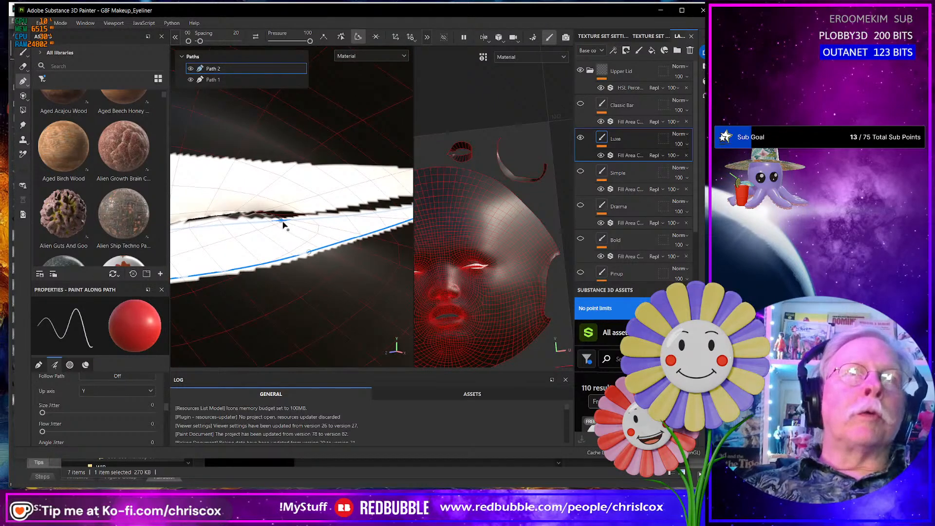
pyautogui.click(281, 217)
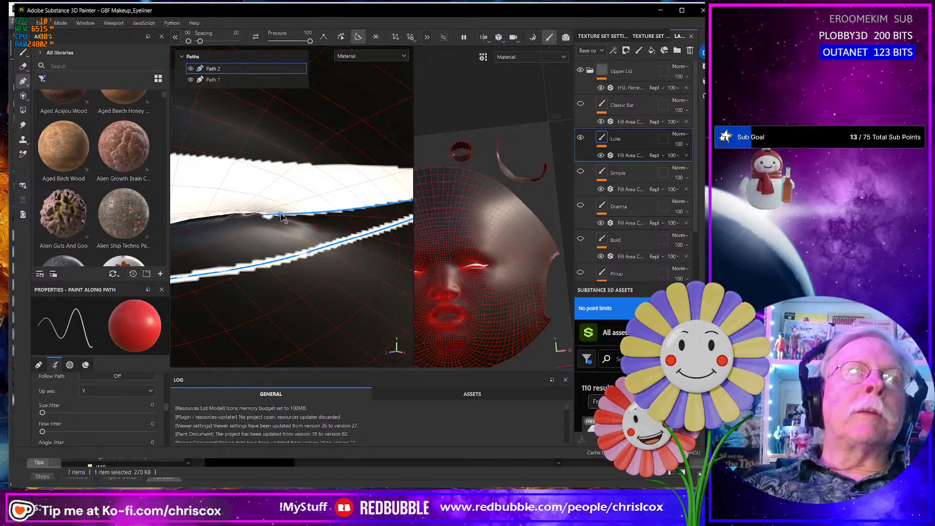
pyautogui.moveTo(282, 215); pyautogui.dragTo(242, 222)
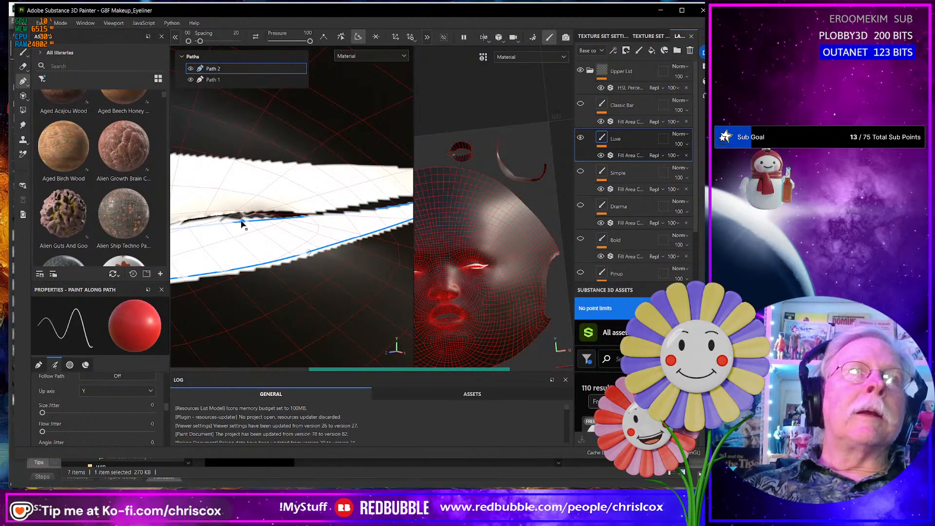
pyautogui.click(374, 208)
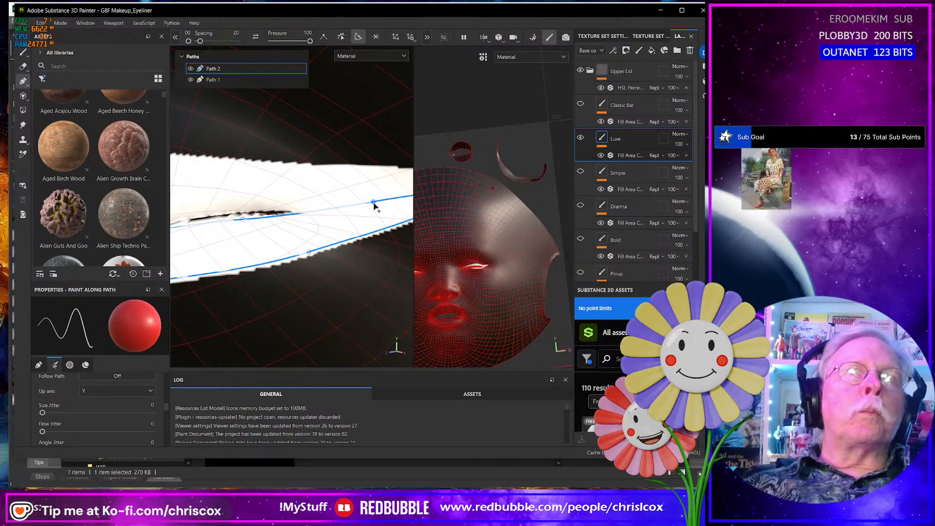
pyautogui.scroll(1, 352, 235)
pyautogui.scroll(-3, 351, 235)
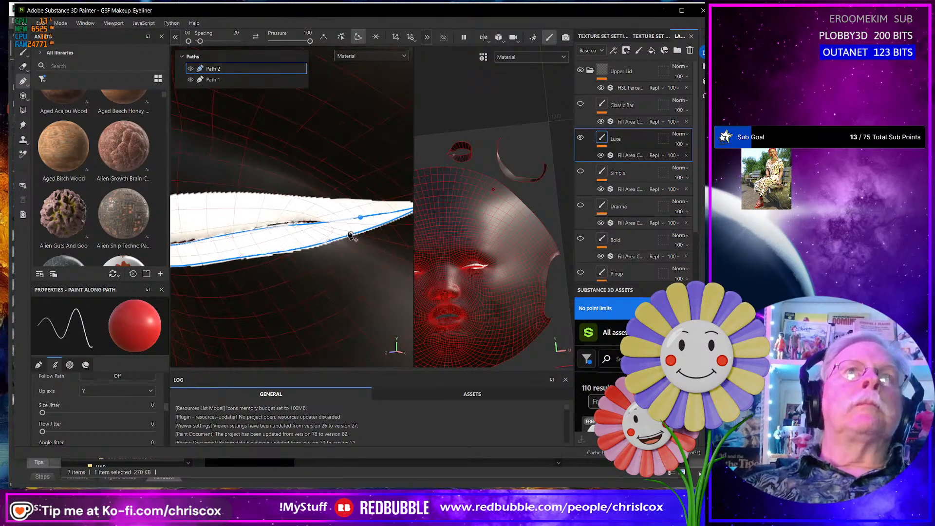
# - Inspect the lower-lid liner around the eye of the open-eyed head
pyautogui.keyDown('alt'); pyautogui.moveTo(349, 258); pyautogui.dragTo(272, 306); pyautogui.keyUp('alt')
pyautogui.scroll(-2, 365, 259)
pyautogui.scroll(-3, 366, 259)
pyautogui.scroll(-3, 320, 267)
pyautogui.scroll(6, 349, 257)
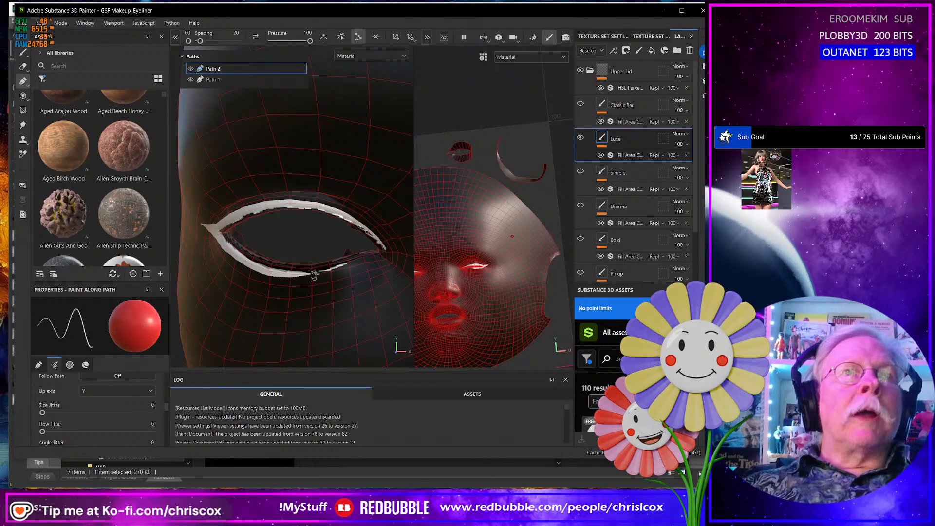
pyautogui.keyDown('alt'); pyautogui.moveTo(312, 276); pyautogui.dragTo(300, 279); pyautogui.keyUp('alt')
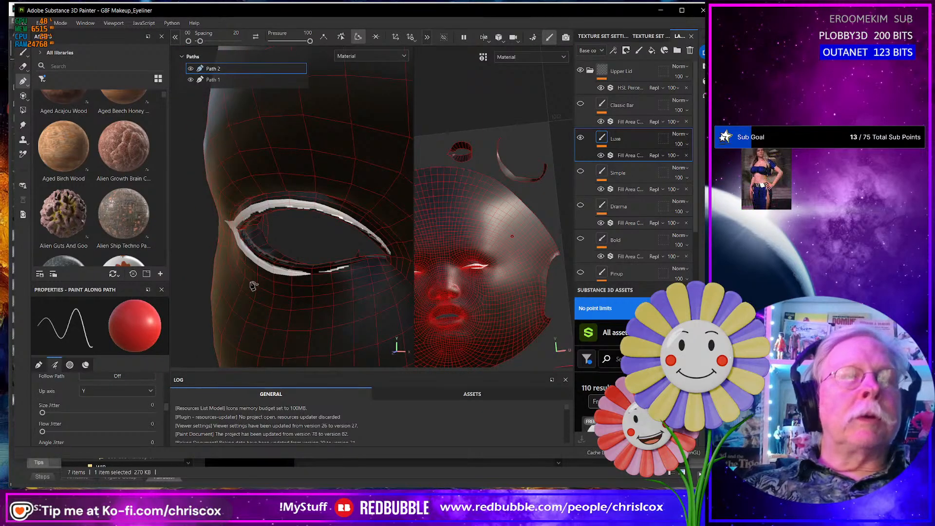
# - Hide Path 1 and check the lower-lid liner alone on the open-eyed head
pyautogui.scroll(-5, 260, 277)
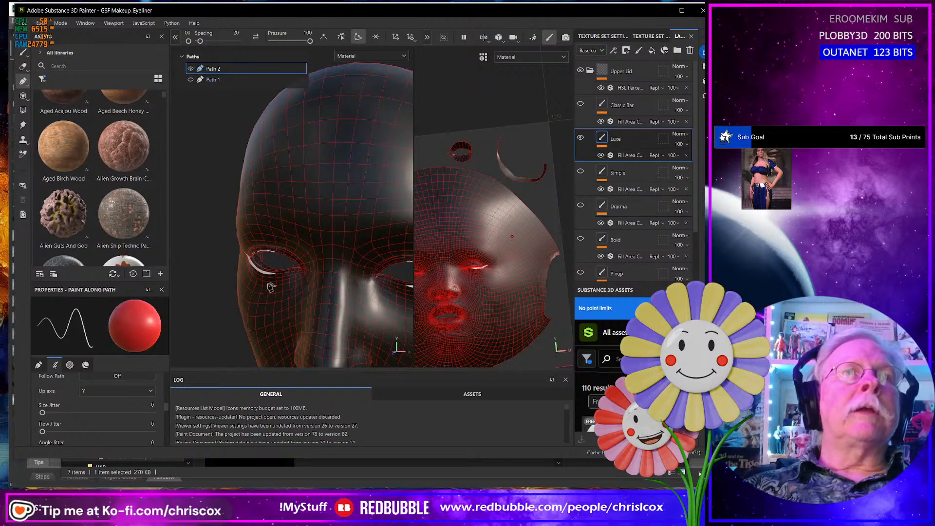
pyautogui.keyDown('alt'); pyautogui.moveTo(246, 298); pyautogui.dragTo(379, 250); pyautogui.keyUp('alt')
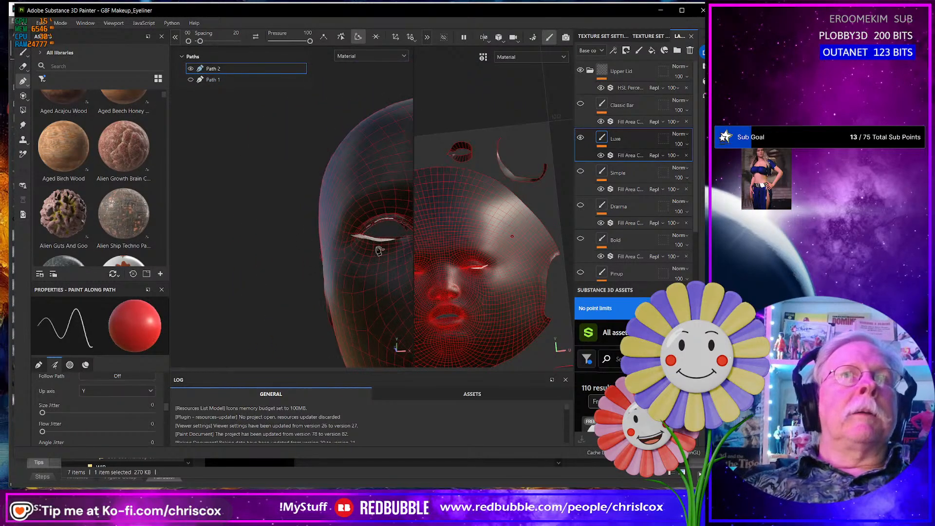
pyautogui.scroll(-3, 280, 272)
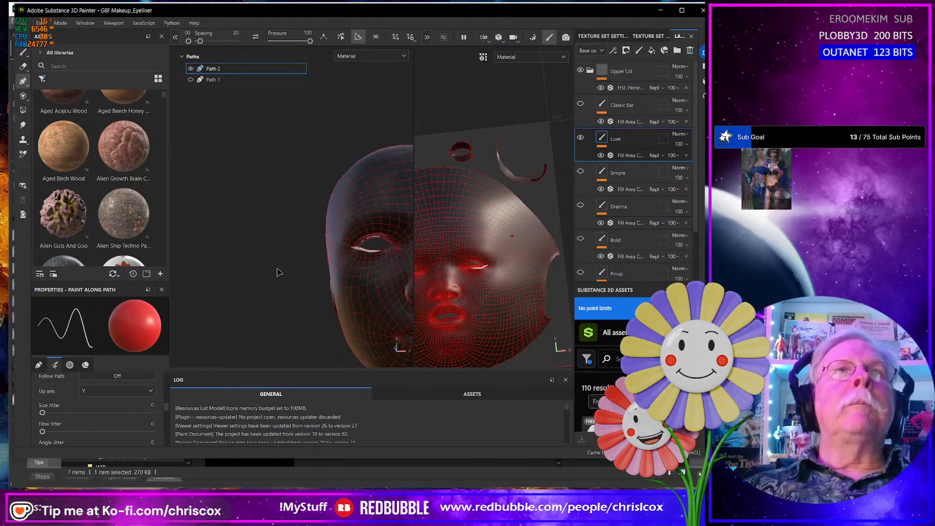
pyautogui.scroll(-4, 276, 273)
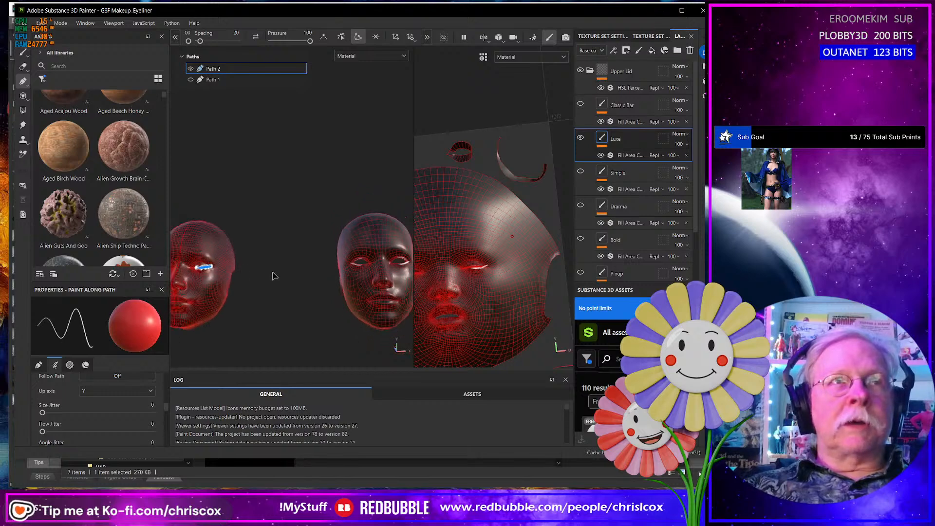
# - Reposition an upper-edge point at the middle of the closed-eye head's lower-lid path to follow the lid line
pyautogui.keyDown('alt'); pyautogui.moveTo(274, 275); pyautogui.dragTo(340, 280, button='middle'); pyautogui.keyUp('alt')
pyautogui.scroll(8, 304, 273)
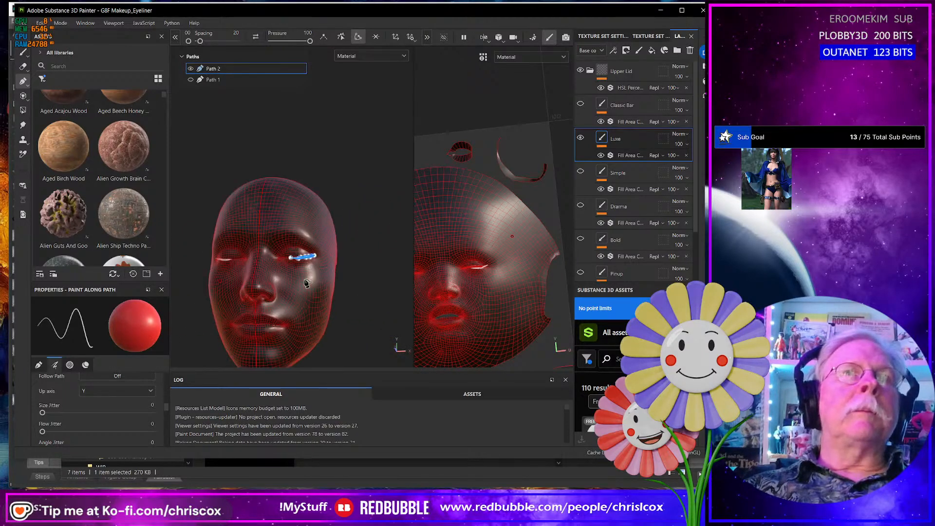
pyautogui.scroll(4, 299, 242)
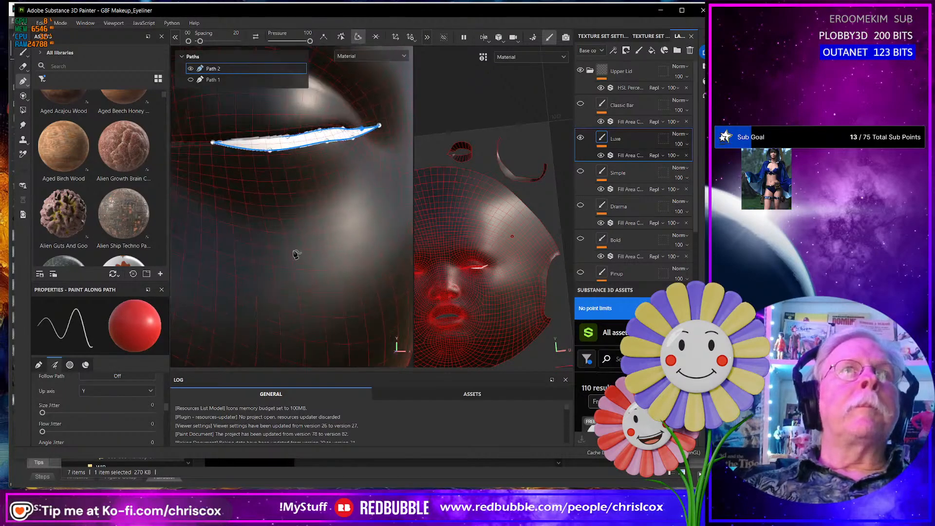
pyautogui.moveTo(301, 184)
pyautogui.keyDown('alt'); pyautogui.mouseDown()
pyautogui.moveTo(303, 261)
pyautogui.moveTo(299, 221)
pyautogui.moveTo(295, 233)
pyautogui.moveTo(264, 221)
pyautogui.moveTo(282, 198)
pyautogui.moveTo(316, 194)
pyautogui.moveTo(276, 238)
pyautogui.mouseUp(); pyautogui.keyUp('alt')
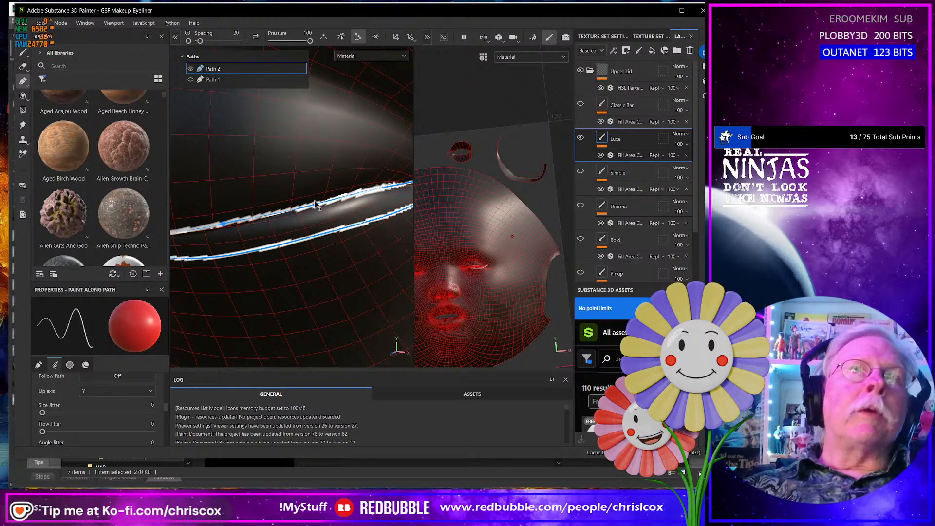
pyautogui.click(315, 201)
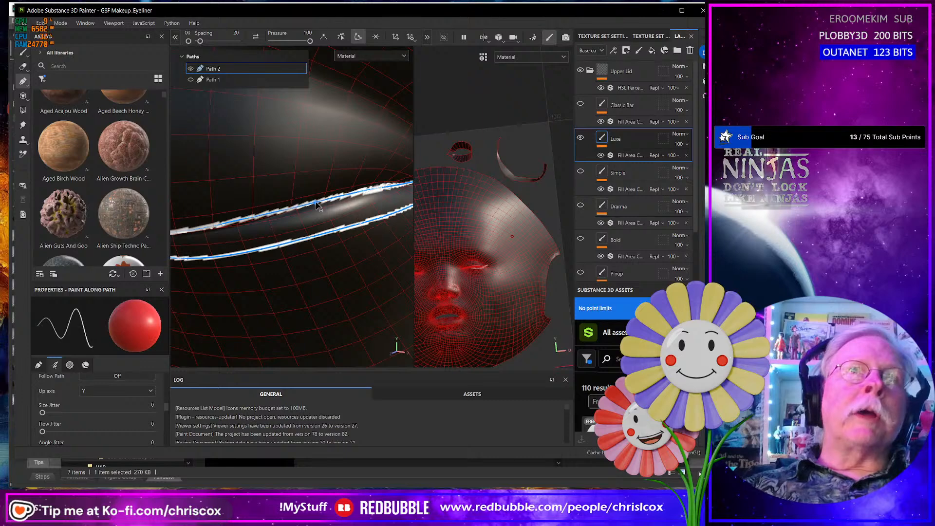
# - Adjust the two upper-edge points near the outer corner so the lower-lid path follows the lid line smoothly
pyautogui.keyDown('alt'); pyautogui.moveTo(348, 216); pyautogui.dragTo(232, 266, button='middle'); pyautogui.keyUp('alt')
pyautogui.keyDown('alt'); pyautogui.moveTo(280, 264); pyautogui.dragTo(249, 259); pyautogui.keyUp('alt')
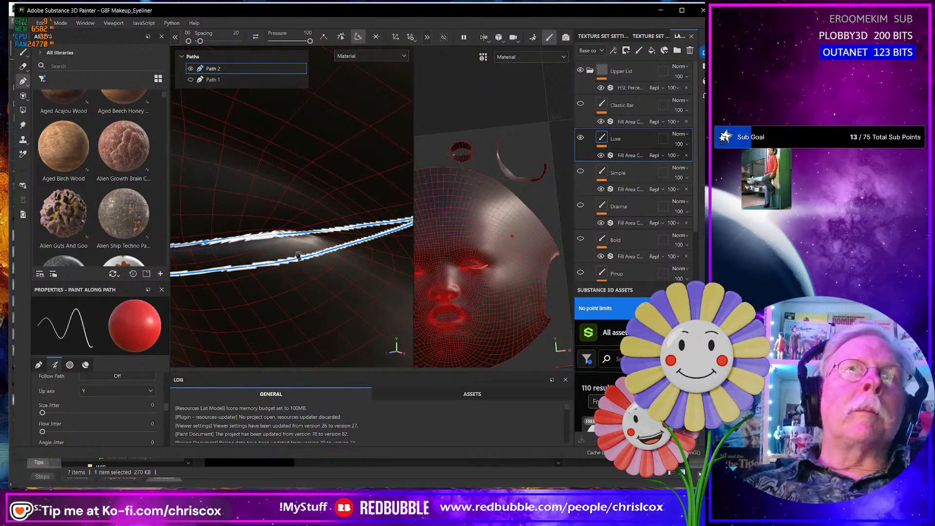
pyautogui.scroll(3, 332, 241)
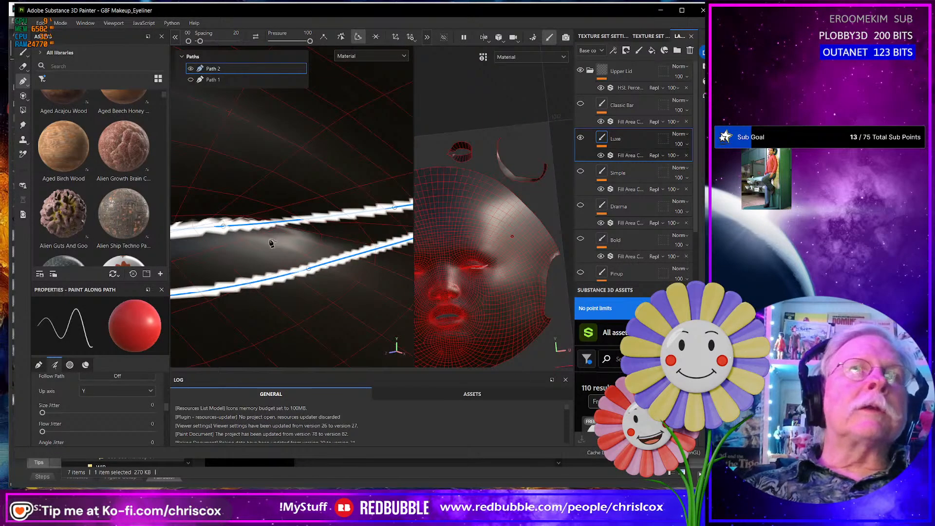
pyautogui.moveTo(228, 227); pyautogui.dragTo(231, 225)
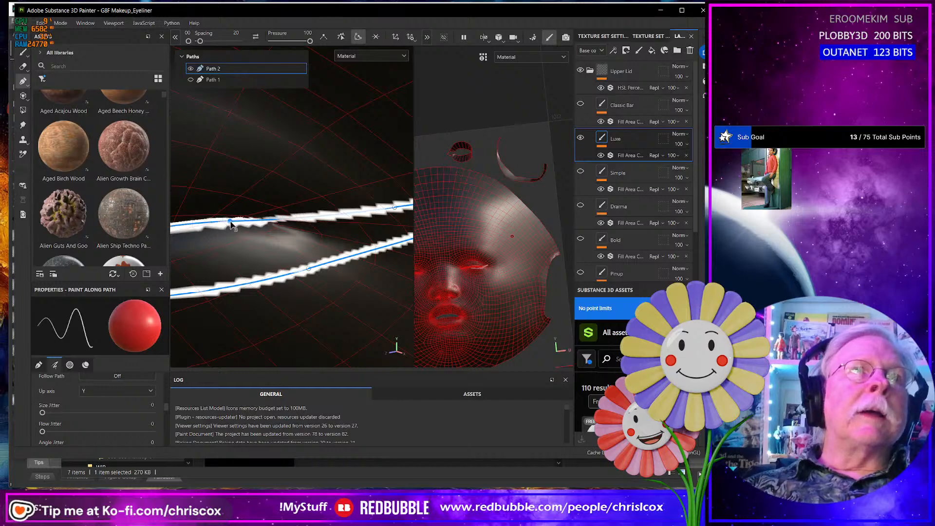
pyautogui.click(330, 216)
pyautogui.moveTo(330, 216); pyautogui.dragTo(337, 217)
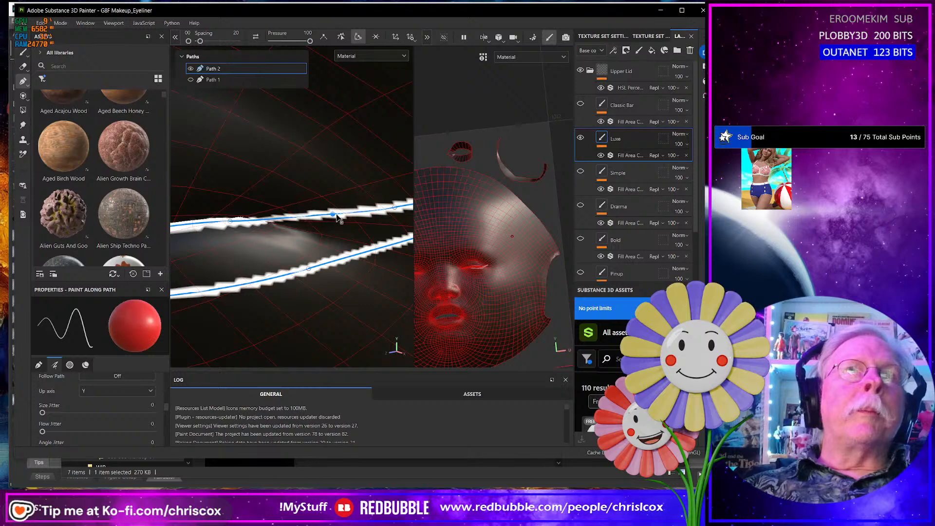
# - Check the lower-lid path's edges along the eye and raise the upper-edge point on its inner half to the lid line
pyautogui.keyDown('alt'); pyautogui.moveTo(346, 254); pyautogui.dragTo(305, 255); pyautogui.keyUp('alt')
pyautogui.keyDown('alt'); pyautogui.moveTo(305, 255); pyautogui.dragTo(378, 254, button='middle'); pyautogui.keyUp('alt')
pyautogui.keyDown('alt'); pyautogui.moveTo(261, 247); pyautogui.dragTo(288, 261); pyautogui.keyUp('alt')
pyautogui.keyDown('alt'); pyautogui.moveTo(288, 261); pyautogui.dragTo(248, 271, button='middle'); pyautogui.keyUp('alt')
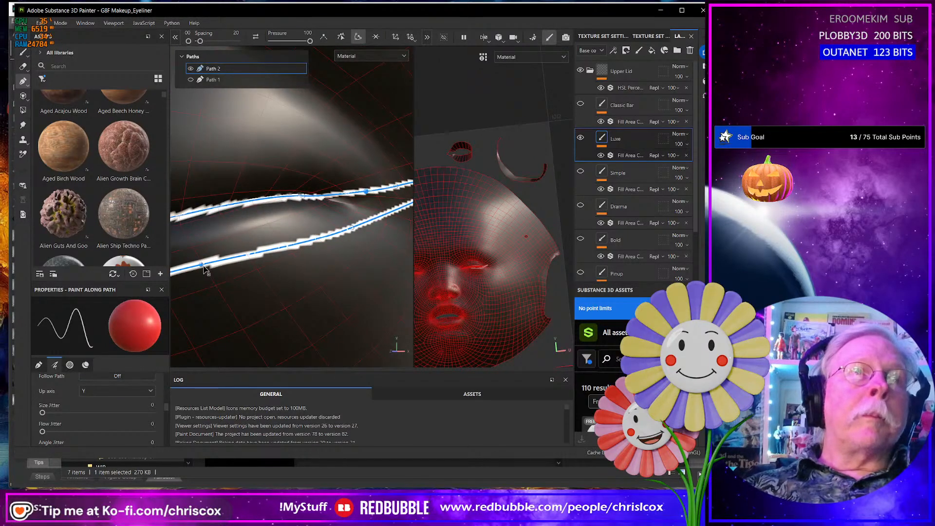
pyautogui.moveTo(205, 269); pyautogui.dragTo(193, 269)
pyautogui.keyDown('alt'); pyautogui.moveTo(192, 268); pyautogui.dragTo(344, 250, button='middle'); pyautogui.keyUp('alt')
pyautogui.keyDown('alt'); pyautogui.moveTo(344, 250); pyautogui.dragTo(334, 260); pyautogui.keyUp('alt')
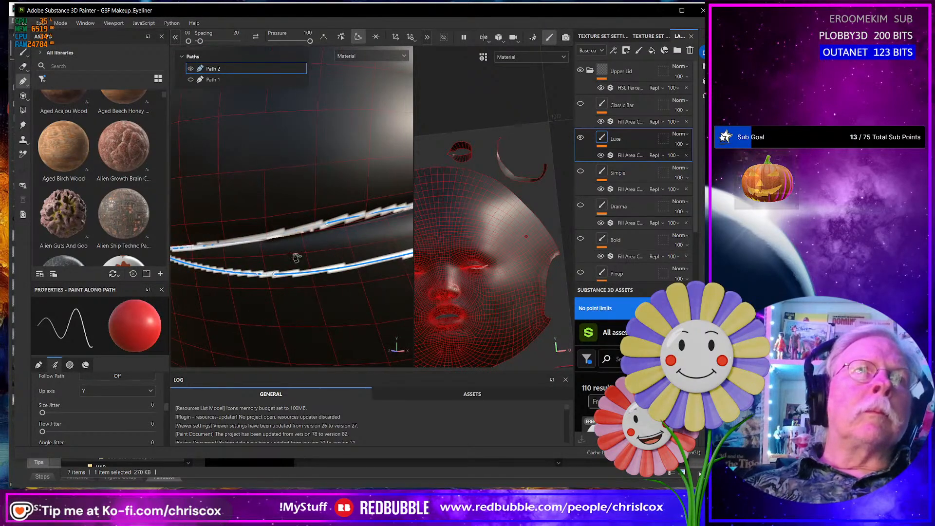
pyautogui.moveTo(266, 238)
pyautogui.mouseDown()
pyautogui.moveTo(262, 255)
pyautogui.moveTo(302, 274)
pyautogui.mouseUp()
pyautogui.keyDown('alt'); pyautogui.moveTo(302, 273); pyautogui.dragTo(334, 277, button='right'); pyautogui.keyUp('alt')
pyautogui.keyDown('alt'); pyautogui.moveTo(334, 278); pyautogui.dragTo(317, 283, button='middle'); pyautogui.keyUp('alt')
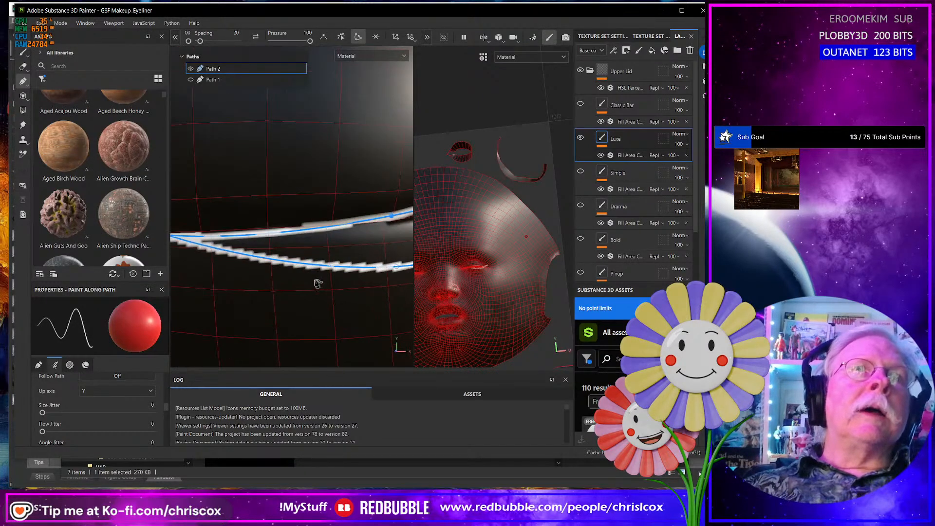
# - Raise the upper-edge point nearest the inner tip of the lower-lid path slightly
pyautogui.keyDown('alt'); pyautogui.moveTo(317, 284); pyautogui.dragTo(320, 251, button='right'); pyautogui.keyUp('alt')
pyautogui.click(253, 218)
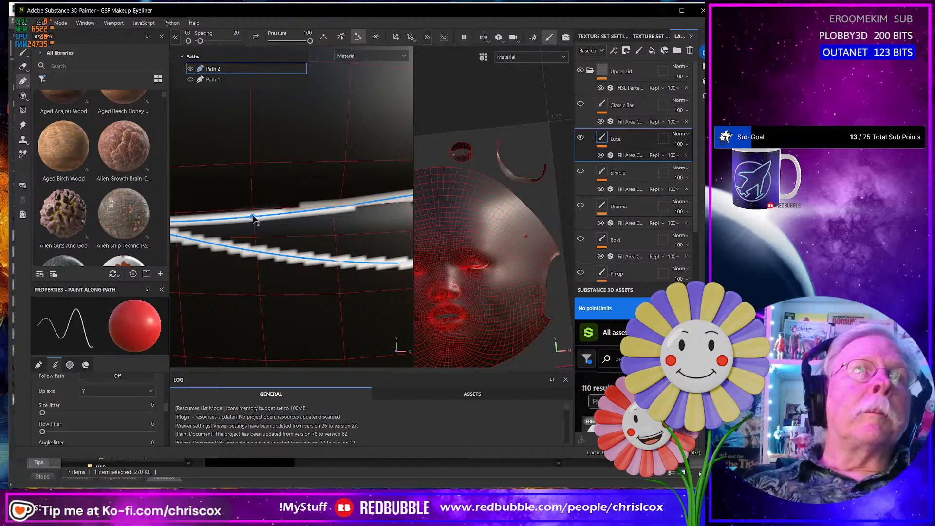
pyautogui.moveTo(253, 215); pyautogui.dragTo(253, 212)
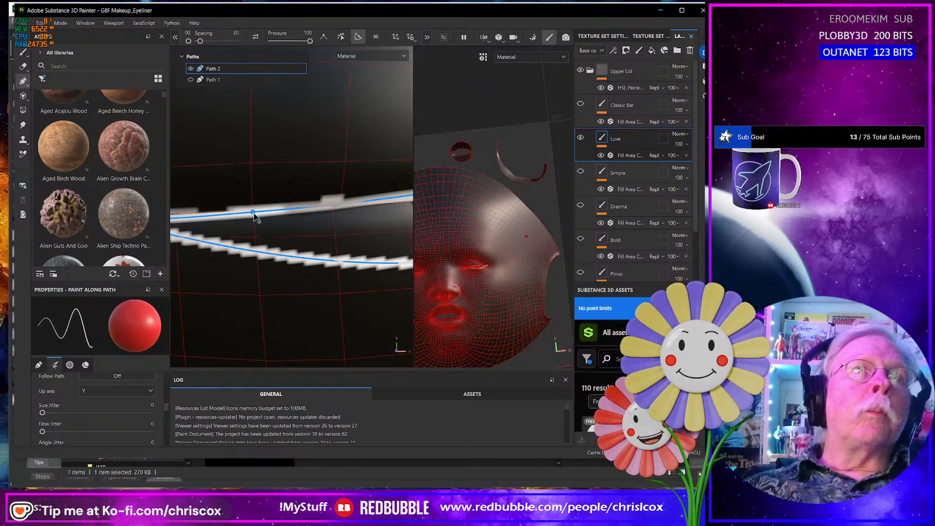
pyautogui.keyDown('alt'); pyautogui.moveTo(243, 270); pyautogui.dragTo(285, 268); pyautogui.keyUp('alt')
pyautogui.moveTo(235, 277)
pyautogui.keyDown('alt'); pyautogui.mouseDown(button='middle')
pyautogui.moveTo(276, 278)
pyautogui.moveTo(358, 307)
pyautogui.mouseUp(button='middle'); pyautogui.keyUp('alt')
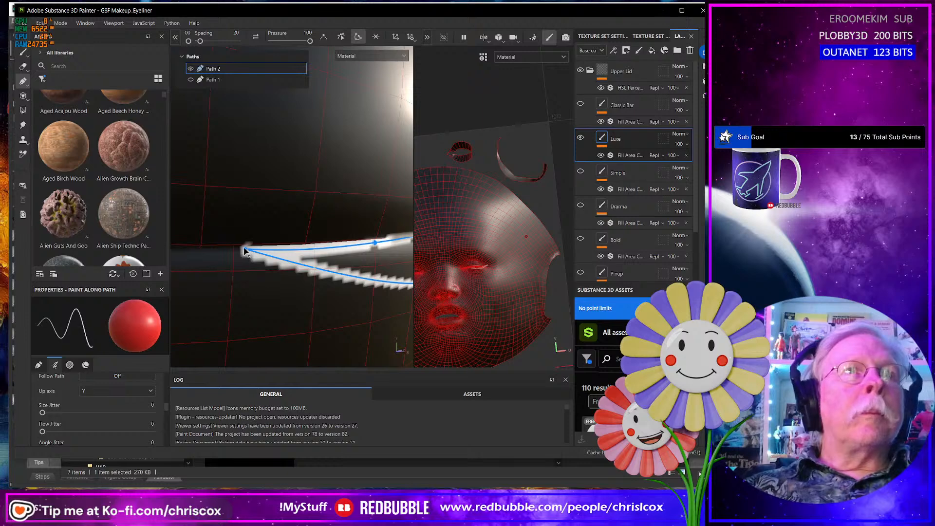
# - Move the lower-lid path's end point onto the eye corner and raise the neighbouring upper-edge point slightly to the lid line
pyautogui.moveTo(245, 251); pyautogui.dragTo(241, 248)
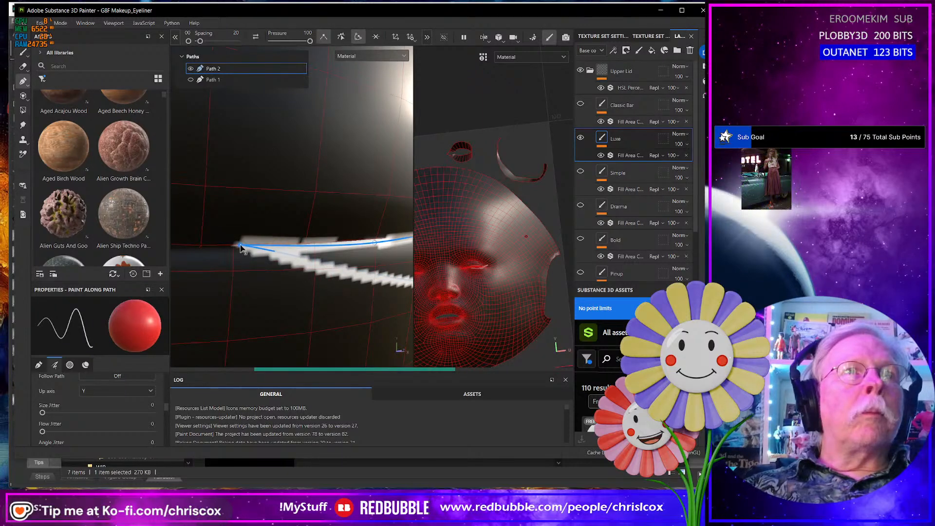
pyautogui.moveTo(295, 265)
pyautogui.keyDown('alt'); pyautogui.mouseDown()
pyautogui.moveTo(234, 221)
pyautogui.moveTo(260, 251)
pyautogui.mouseUp(); pyautogui.keyUp('alt')
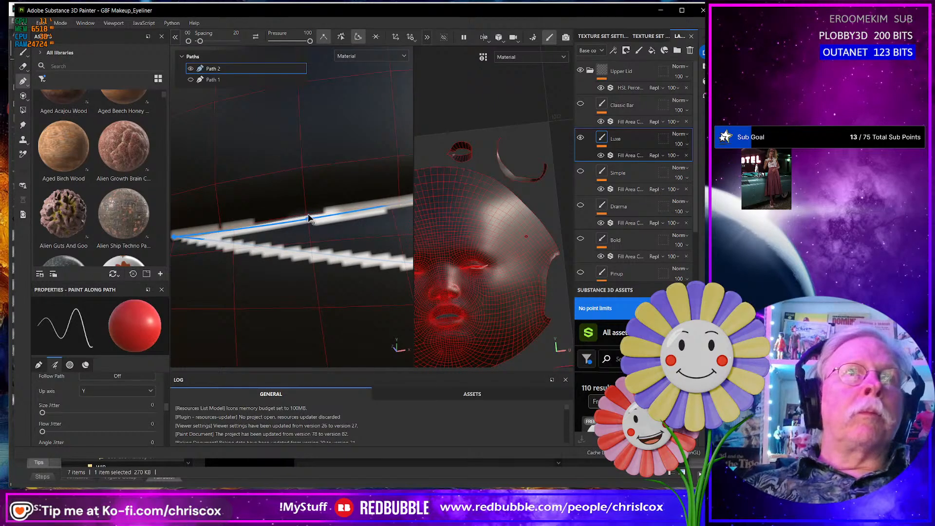
pyautogui.moveTo(308, 217); pyautogui.dragTo(309, 215)
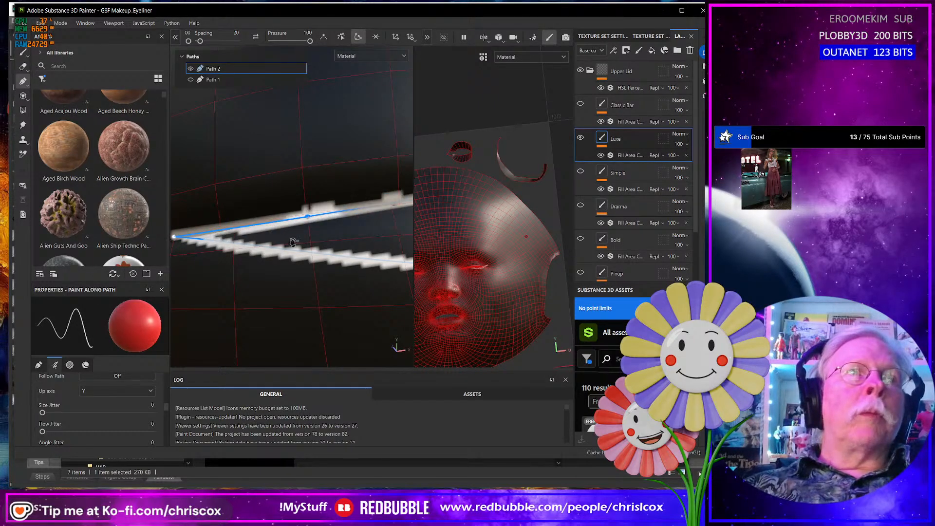
# - Set the path brush's alignment to UV
pyautogui.scroll(-3, 88, 401)
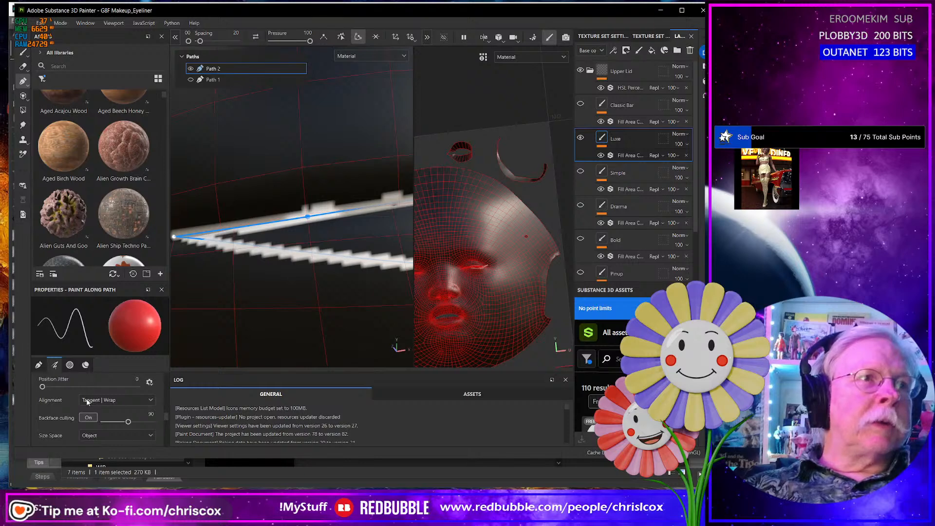
pyautogui.scroll(-1, 88, 401)
pyautogui.scroll(2, 89, 408)
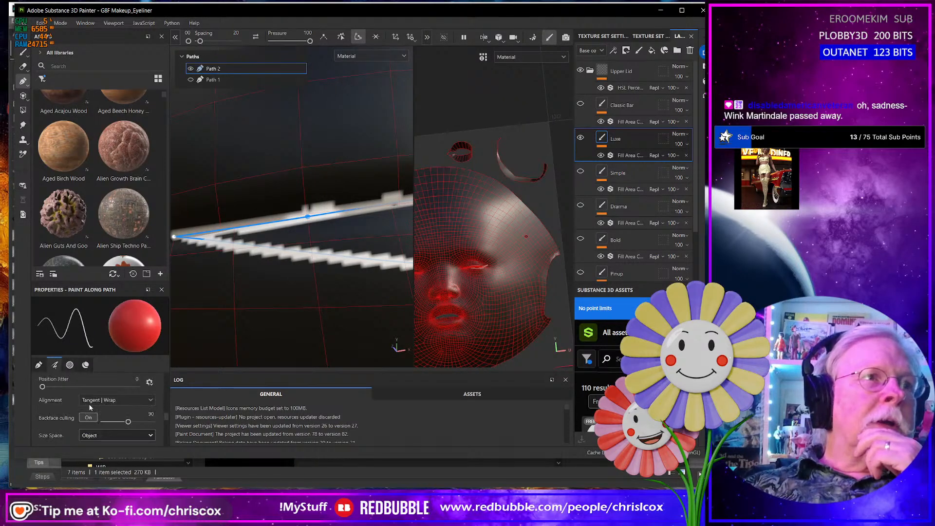
pyautogui.click(100, 401)
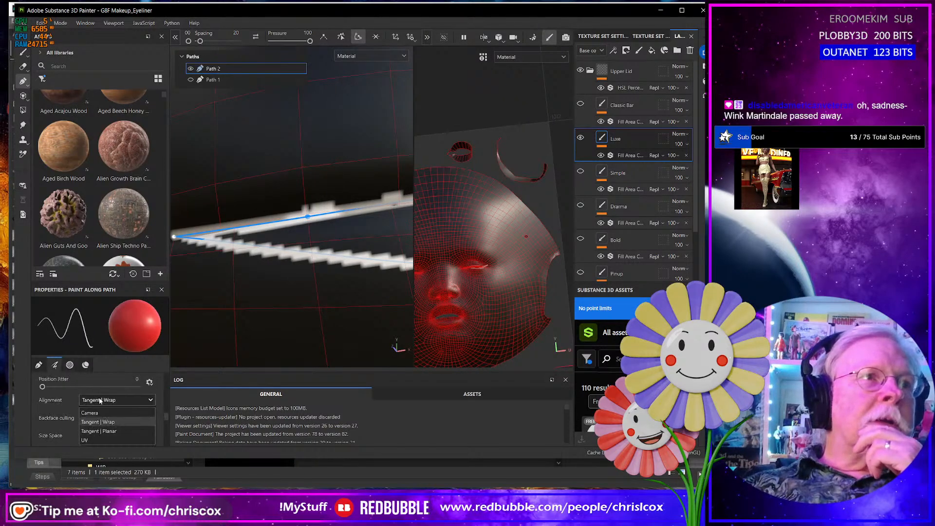
pyautogui.click(90, 440)
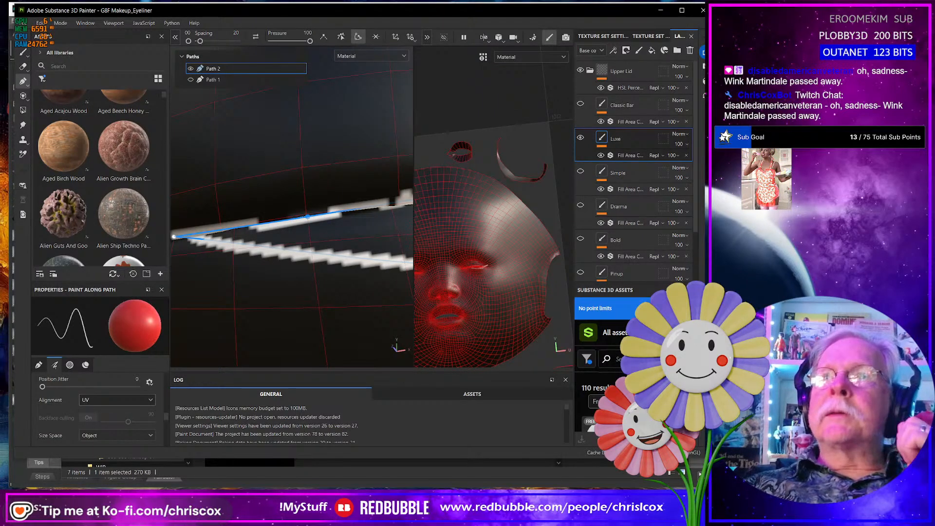
pyautogui.hotkey('alt', 'Tab')
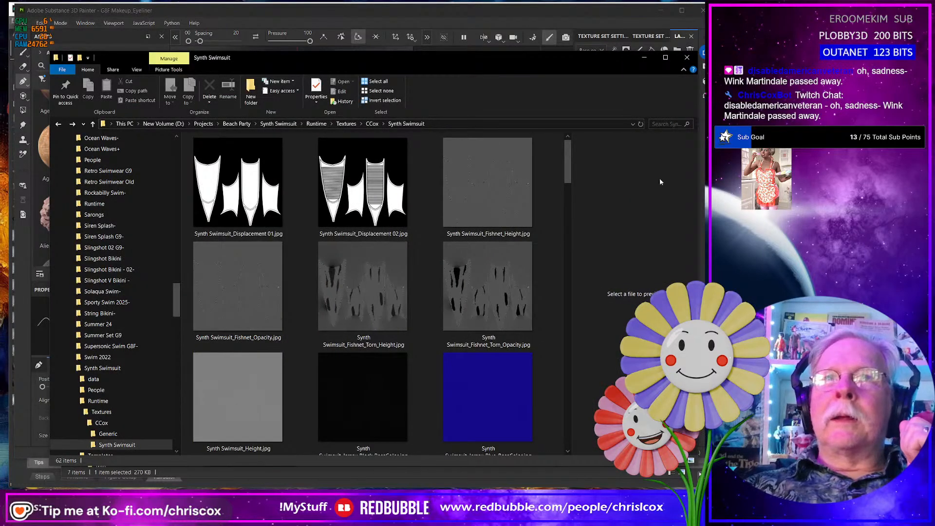
pyautogui.click(645, 59)
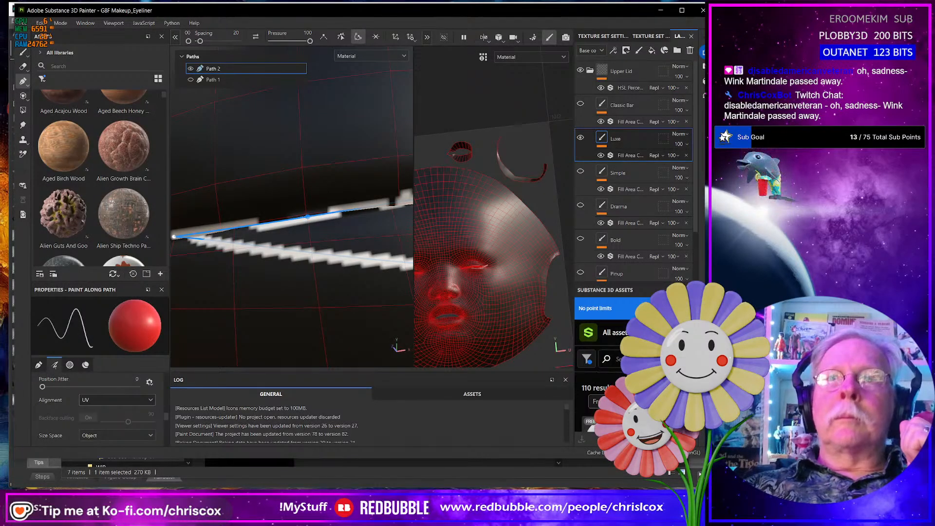
pyautogui.hotkey('alt', 'Tab')
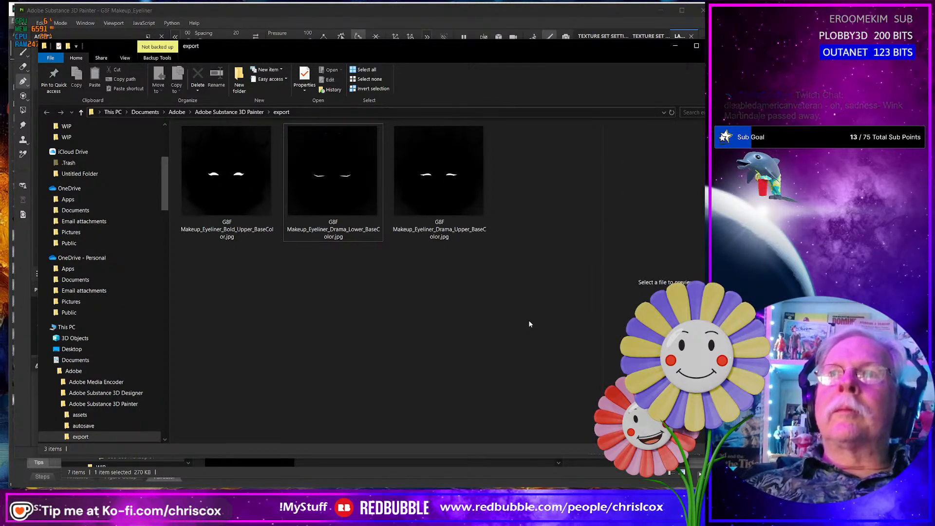
pyautogui.hotkey('alt', 'Tab')
# - Adjust the upper-edge points of the lower-lid path before and at the bend so the stroke follows the lid line smoothly
pyautogui.keyDown('alt'); pyautogui.moveTo(315, 299); pyautogui.dragTo(379, 324); pyautogui.keyUp('alt')
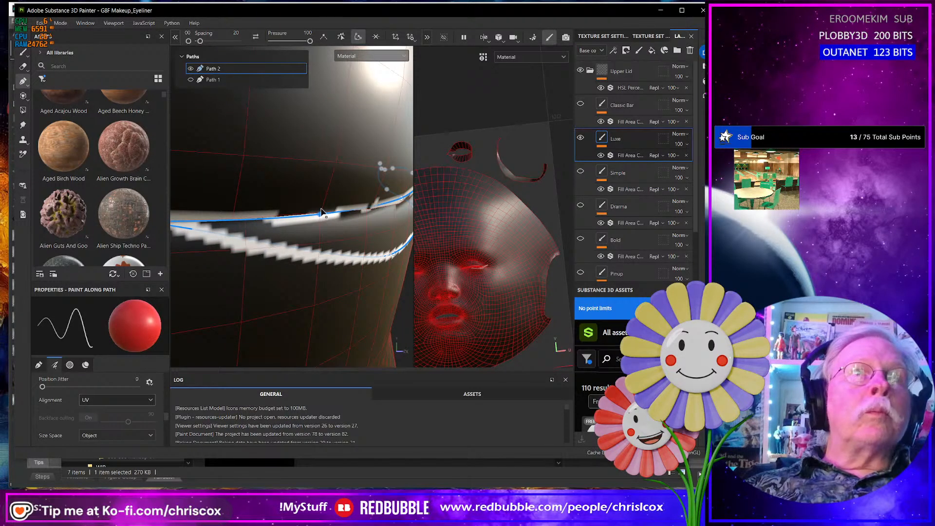
pyautogui.moveTo(320, 213); pyautogui.dragTo(321, 210)
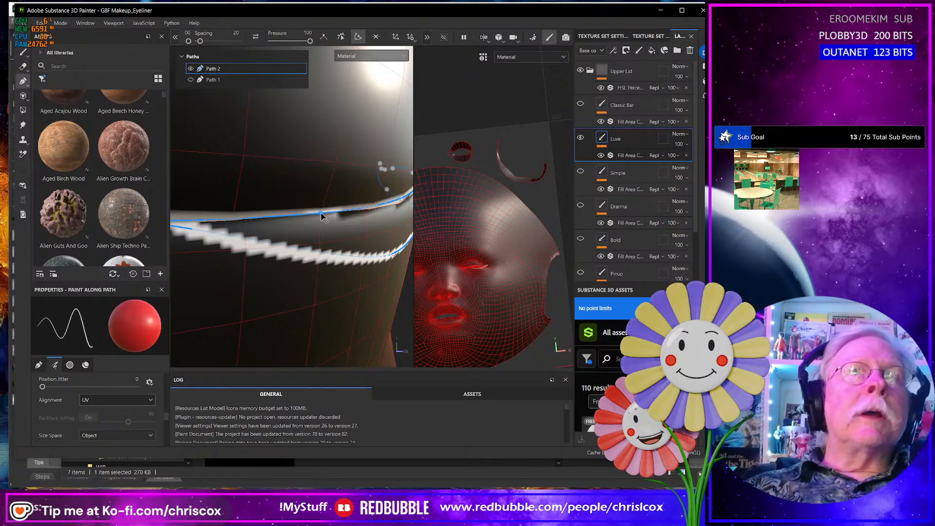
pyautogui.moveTo(392, 239)
pyautogui.keyDown('alt'); pyautogui.mouseDown()
pyautogui.moveTo(375, 267)
pyautogui.moveTo(361, 259)
pyautogui.moveTo(358, 271)
pyautogui.mouseUp(); pyautogui.keyUp('alt')
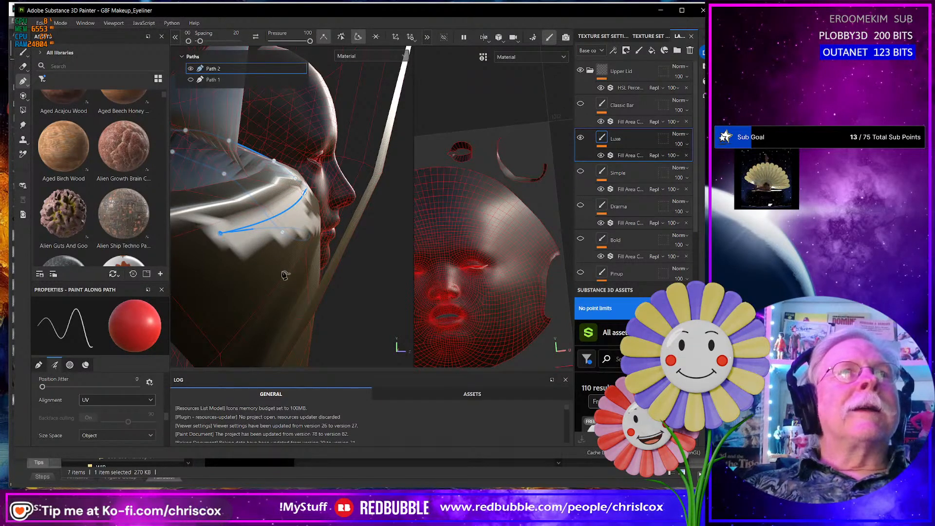
pyautogui.keyDown('alt'); pyautogui.moveTo(285, 275); pyautogui.dragTo(273, 245); pyautogui.keyUp('alt')
pyautogui.keyDown('alt'); pyautogui.moveTo(346, 288); pyautogui.dragTo(277, 259); pyautogui.keyUp('alt')
pyautogui.moveTo(383, 248)
pyautogui.keyDown('alt'); pyautogui.mouseDown()
pyautogui.moveTo(402, 254)
pyautogui.moveTo(393, 256)
pyautogui.mouseUp(); pyautogui.keyUp('alt')
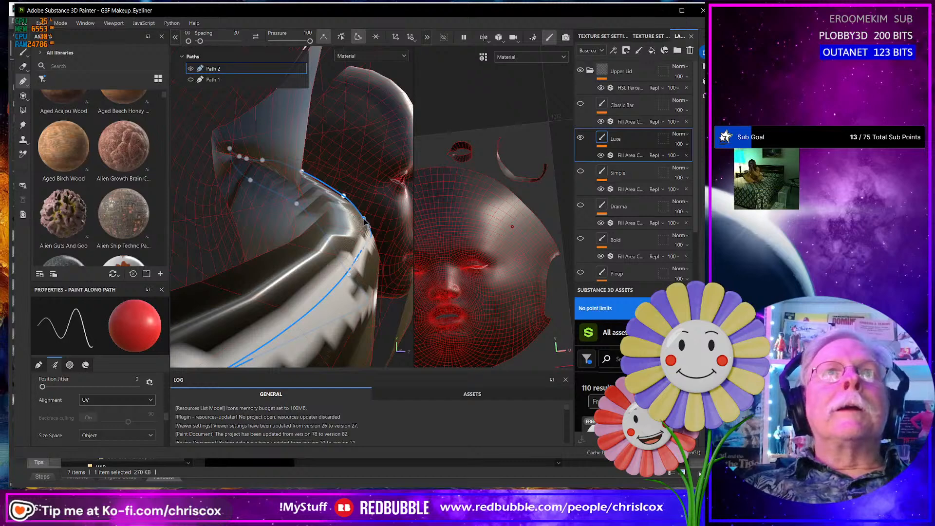
pyautogui.moveTo(361, 220); pyautogui.dragTo(356, 218)
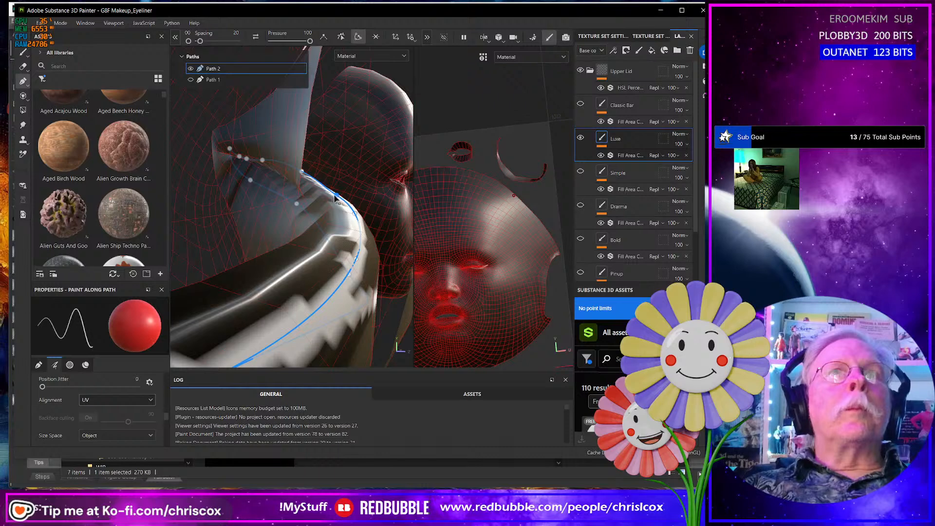
# - Examine from several angles how the lower-lid path wraps around the edge of the lid
pyautogui.keyDown('alt'); pyautogui.moveTo(366, 197); pyautogui.dragTo(360, 209); pyautogui.keyUp('alt')
pyautogui.scroll(3, 361, 209)
pyautogui.keyDown('alt'); pyautogui.moveTo(353, 186); pyautogui.dragTo(379, 465, button='middle'); pyautogui.keyUp('alt')
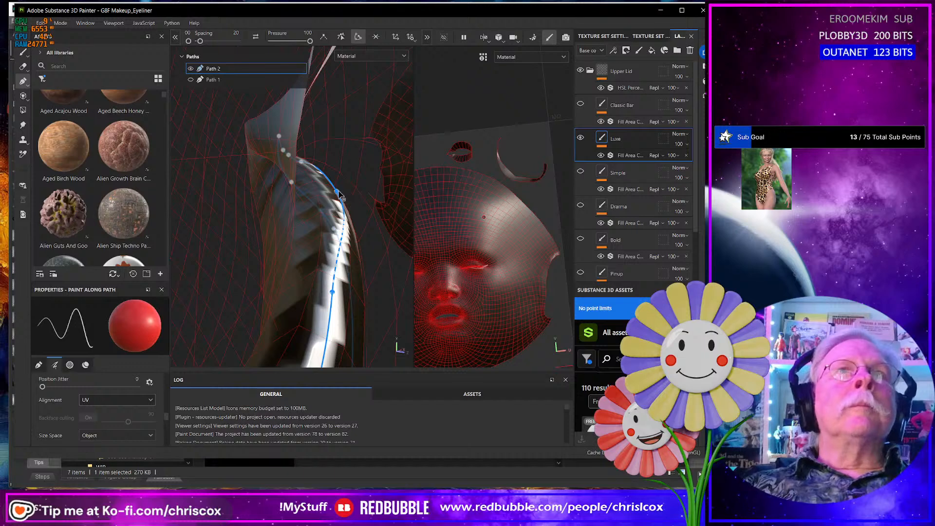
pyautogui.moveTo(336, 190); pyautogui.dragTo(254, 183)
pyautogui.moveTo(329, 181)
pyautogui.keyDown('alt'); pyautogui.mouseDown()
pyautogui.moveTo(333, 213)
pyautogui.moveTo(379, 225)
pyautogui.mouseUp(); pyautogui.keyUp('alt')
pyautogui.moveTo(344, 191)
pyautogui.keyDown('alt'); pyautogui.mouseDown()
pyautogui.moveTo(422, 296)
pyautogui.moveTo(392, 276)
pyautogui.moveTo(408, 247)
pyautogui.moveTo(400, 220)
pyautogui.moveTo(383, 258)
pyautogui.mouseUp(); pyautogui.keyUp('alt')
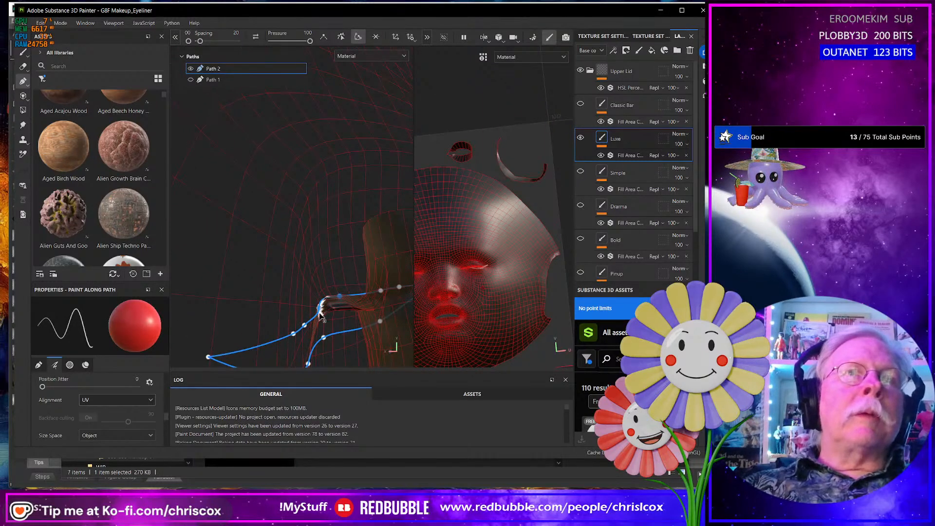
pyautogui.scroll(-3, 319, 316)
pyautogui.scroll(7, 320, 317)
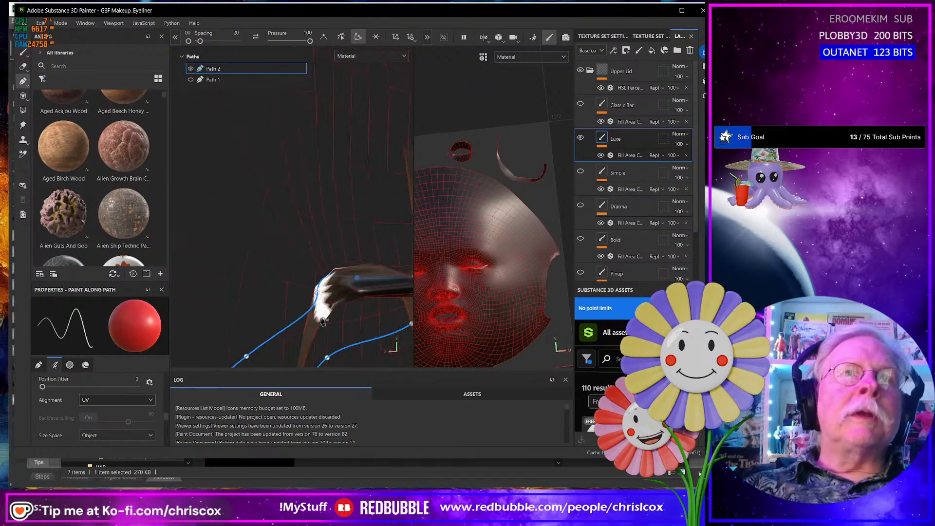
pyautogui.moveTo(320, 315)
pyautogui.keyDown('alt'); pyautogui.mouseDown()
pyautogui.moveTo(343, 292)
pyautogui.moveTo(307, 333)
pyautogui.moveTo(373, 207)
pyautogui.moveTo(407, 229)
pyautogui.moveTo(328, 247)
pyautogui.moveTo(348, 267)
pyautogui.moveTo(310, 279)
pyautogui.moveTo(399, 237)
pyautogui.moveTo(424, 193)
pyautogui.mouseUp(); pyautogui.keyUp('alt')
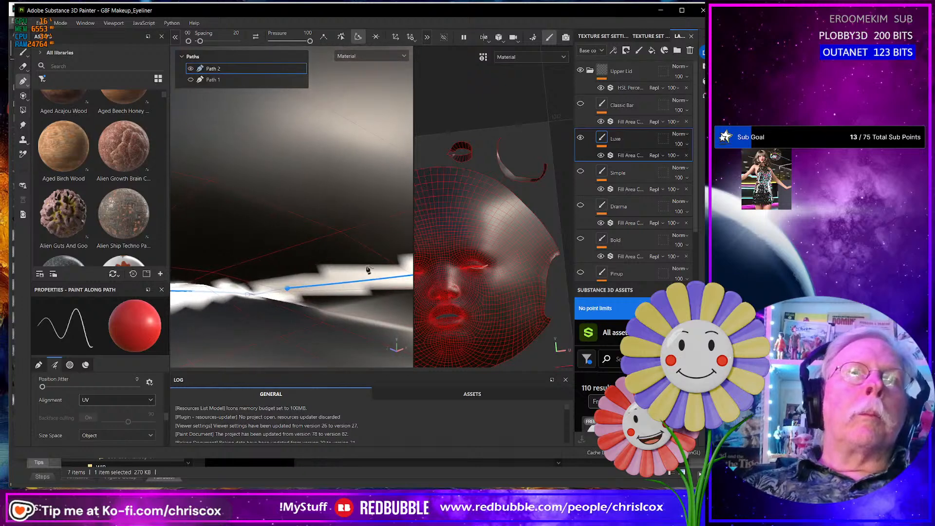
# - Reposition the upper-edge point at the dip in the lower-lid path, raising it level with its neighbours along the lid line
pyautogui.keyDown('alt'); pyautogui.moveTo(369, 269); pyautogui.dragTo(329, 270, button='middle'); pyautogui.keyUp('alt')
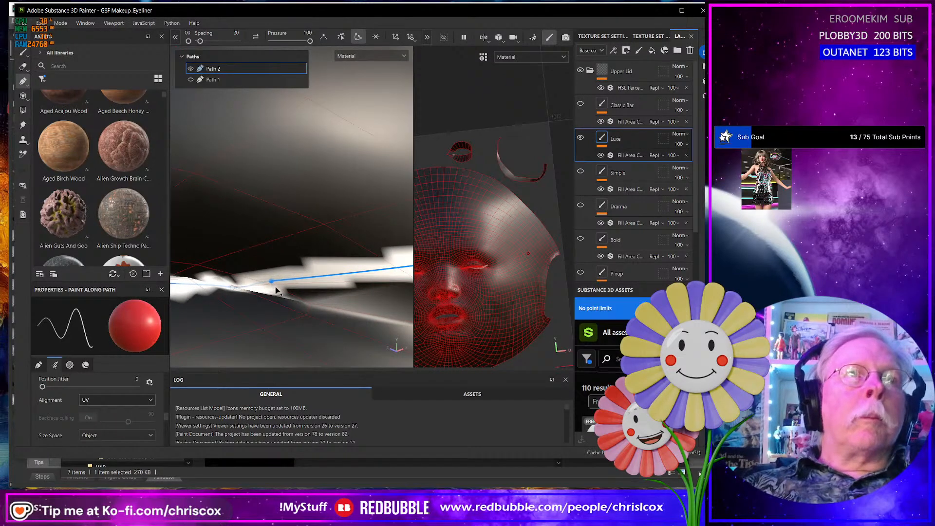
pyautogui.moveTo(272, 282)
pyautogui.mouseDown()
pyautogui.moveTo(287, 296)
pyautogui.moveTo(299, 291)
pyautogui.mouseUp()
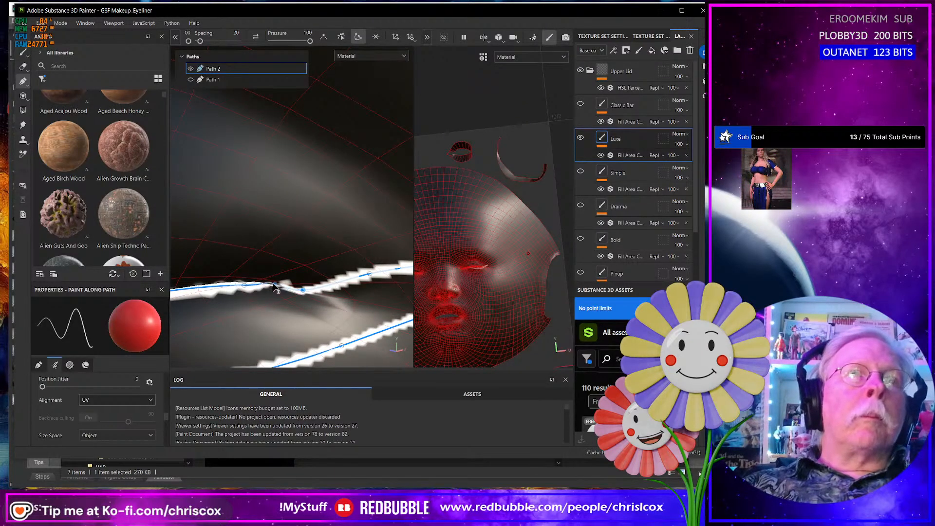
pyautogui.moveTo(275, 286)
pyautogui.mouseDown()
pyautogui.moveTo(271, 295)
pyautogui.moveTo(224, 300)
pyautogui.moveTo(363, 285)
pyautogui.moveTo(258, 300)
pyautogui.mouseUp()
pyautogui.moveTo(259, 299)
pyautogui.keyDown('alt'); pyautogui.mouseDown()
pyautogui.moveTo(240, 302)
pyautogui.moveTo(296, 295)
pyautogui.moveTo(278, 281)
pyautogui.moveTo(313, 313)
pyautogui.moveTo(386, 313)
pyautogui.moveTo(365, 273)
pyautogui.moveTo(363, 181)
pyautogui.moveTo(375, 224)
pyautogui.moveTo(360, 228)
pyautogui.moveTo(344, 188)
pyautogui.moveTo(326, 265)
pyautogui.moveTo(345, 291)
pyautogui.mouseUp(); pyautogui.keyUp('alt')
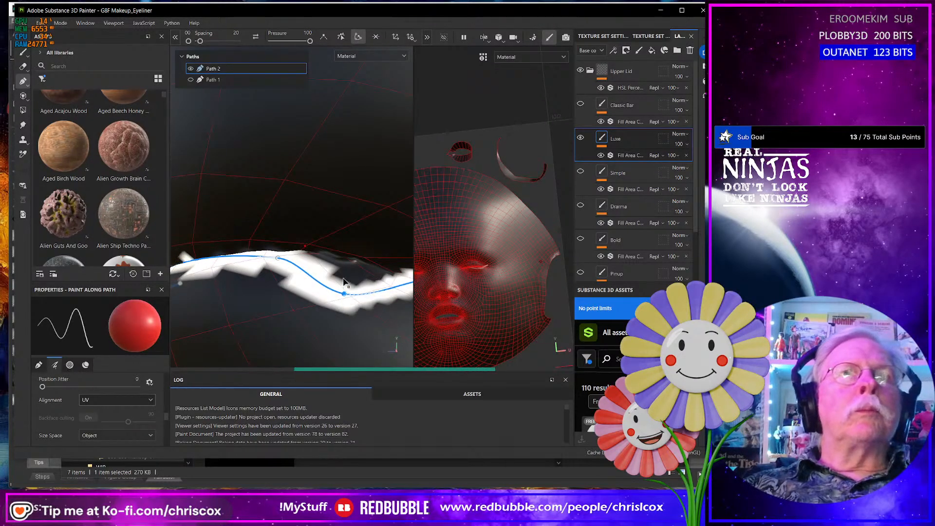
pyautogui.moveTo(345, 293); pyautogui.dragTo(345, 270)
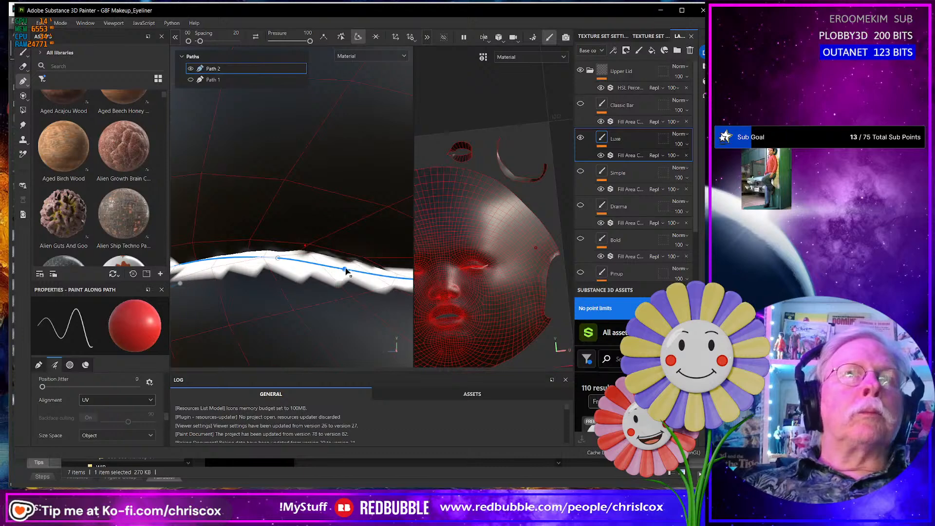
# - Check the lower-lid path along the whole eye, from the inner corner to the outer corner
pyautogui.scroll(-8, 345, 272)
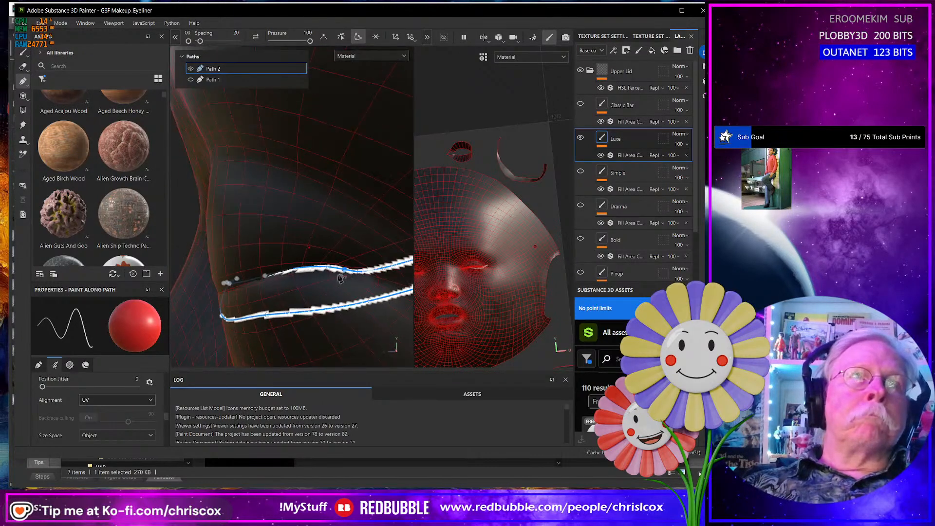
pyautogui.moveTo(340, 279)
pyautogui.keyDown('alt'); pyautogui.mouseDown()
pyautogui.moveTo(306, 323)
pyautogui.moveTo(340, 275)
pyautogui.moveTo(352, 284)
pyautogui.moveTo(277, 269)
pyautogui.moveTo(405, 273)
pyautogui.moveTo(257, 268)
pyautogui.mouseUp(); pyautogui.keyUp('alt')
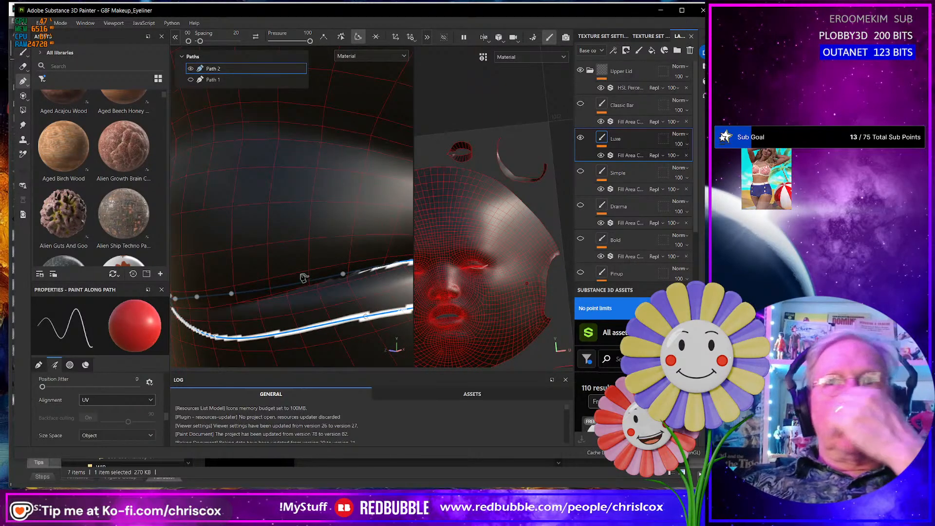
pyautogui.scroll(2, 297, 230)
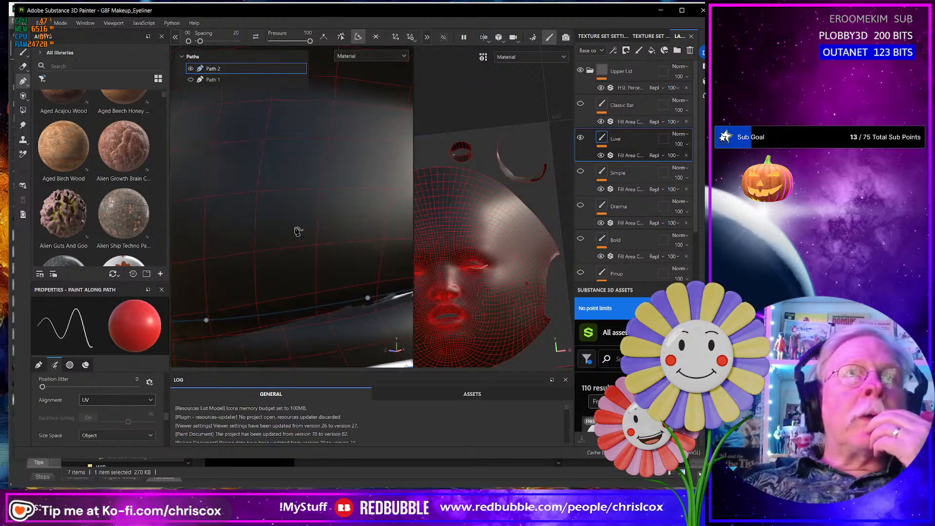
pyautogui.scroll(-5, 300, 230)
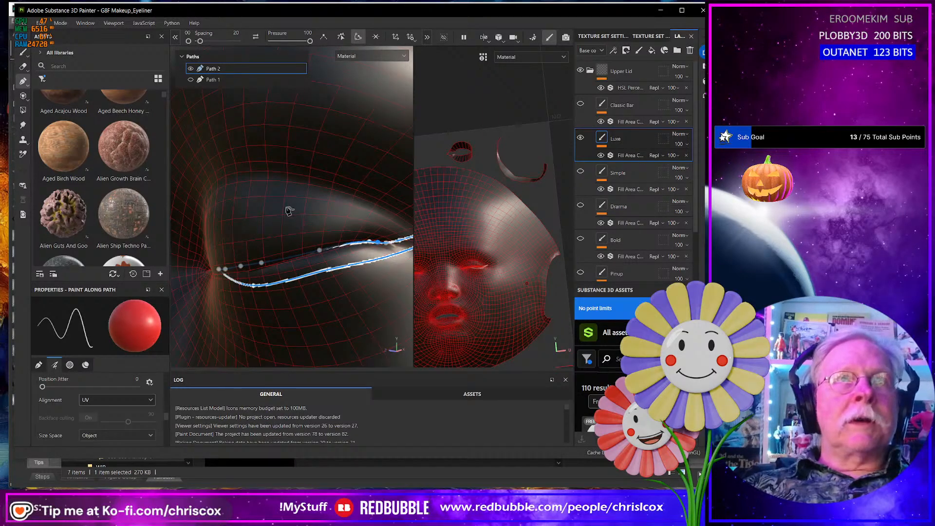
pyautogui.keyDown('alt'); pyautogui.moveTo(296, 246); pyautogui.dragTo(302, 247); pyautogui.keyUp('alt')
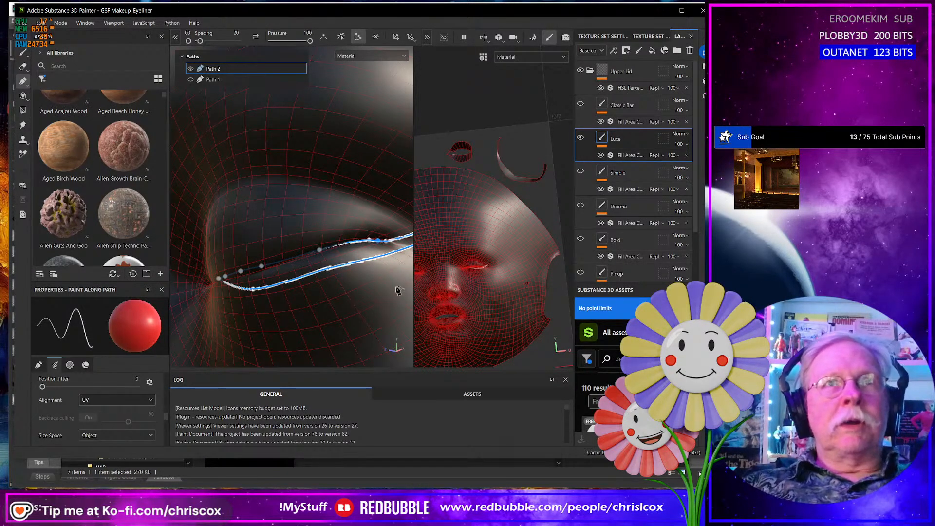
pyautogui.scroll(-10, 351, 298)
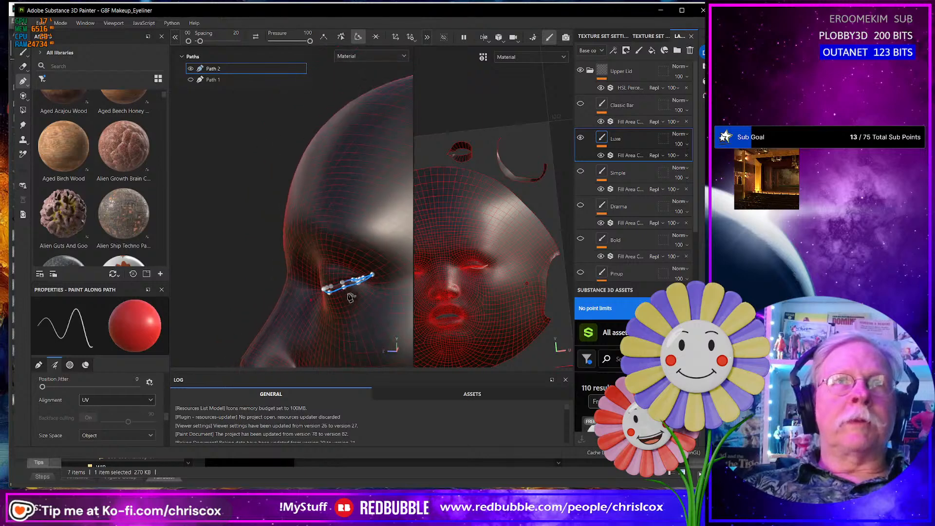
pyautogui.keyDown('alt'); pyautogui.moveTo(351, 297); pyautogui.dragTo(383, 309); pyautogui.keyUp('alt')
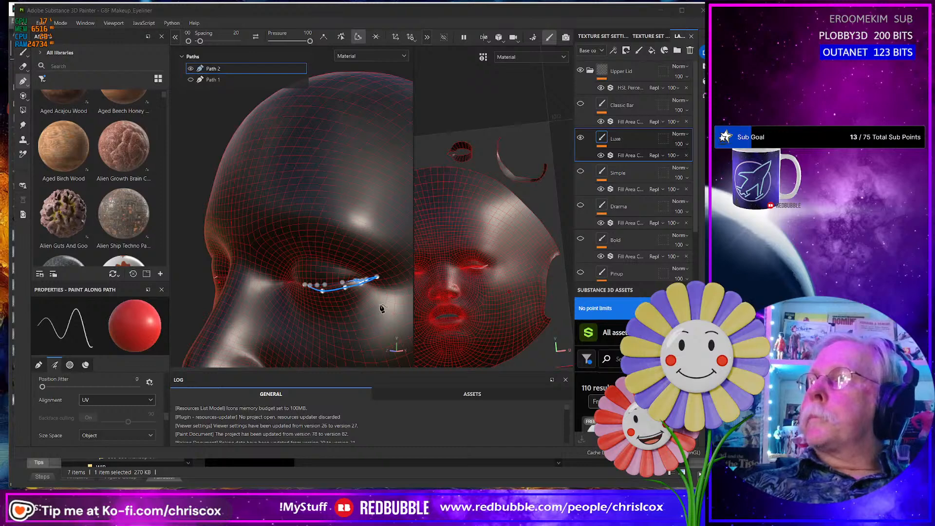
# - Switch to DAZ Studio and apply the Default Face preset from Cee Cee Makeups 01 to the Genesis 8 figure
pyautogui.hotkey('alt', 'Tab')
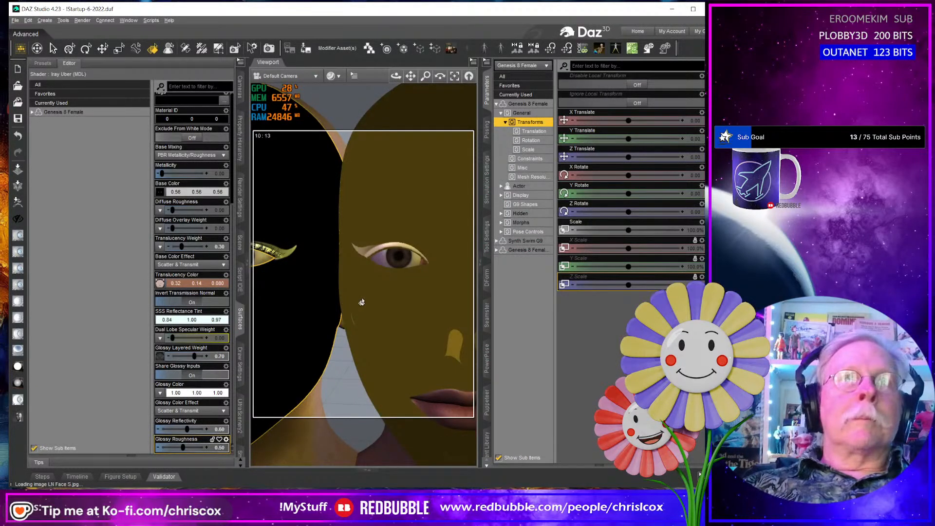
pyautogui.moveTo(361, 302)
pyautogui.mouseDown(button='middle')
pyautogui.moveTo(433, 299)
pyautogui.moveTo(377, 290)
pyautogui.moveTo(344, 299)
pyautogui.mouseUp(button='middle')
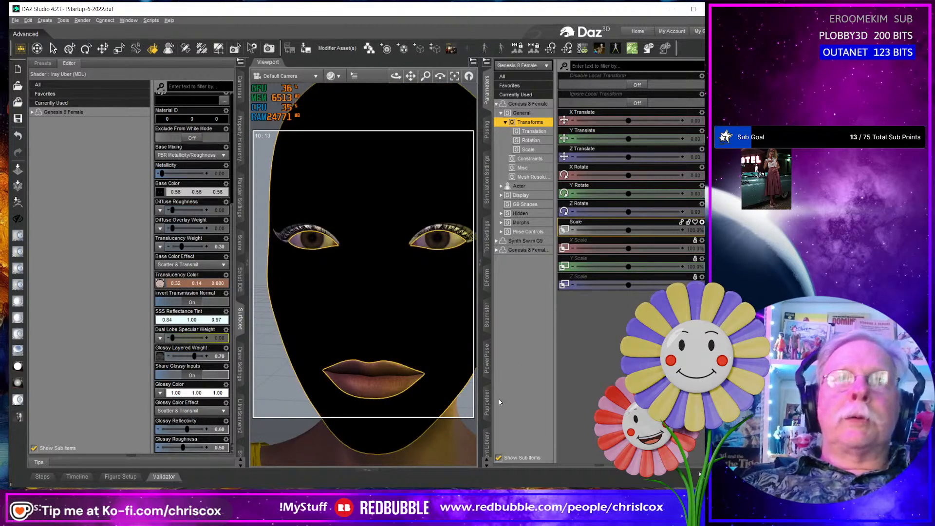
pyautogui.click(487, 446)
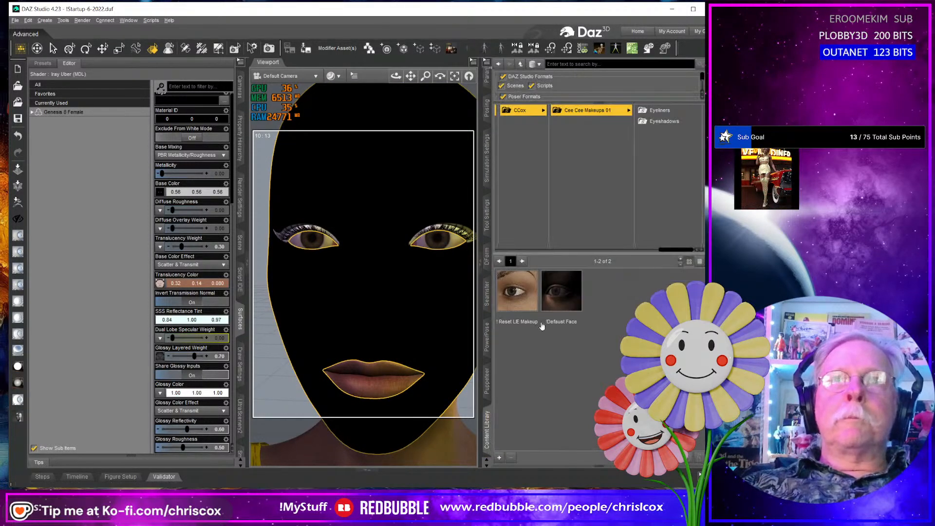
pyautogui.doubleClick(567, 293)
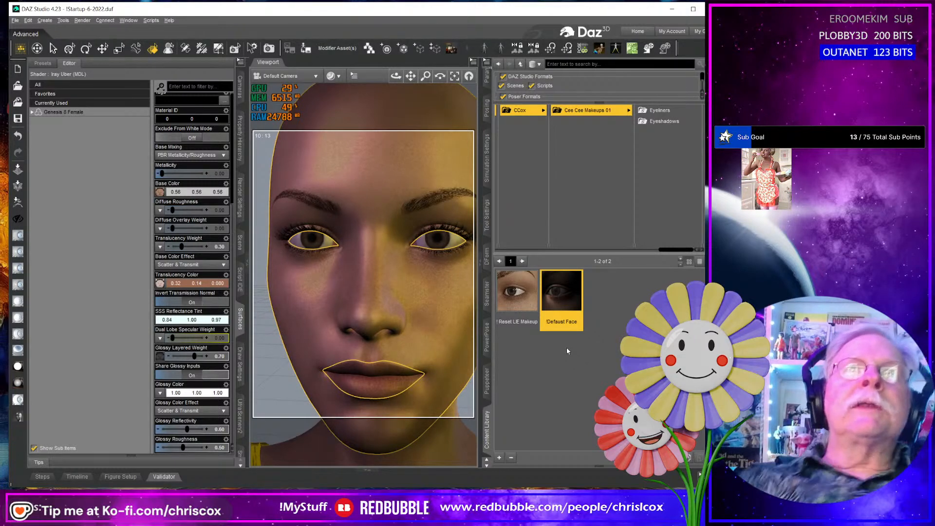
pyautogui.scroll(-5, 443, 253)
pyautogui.scroll(10, 445, 253)
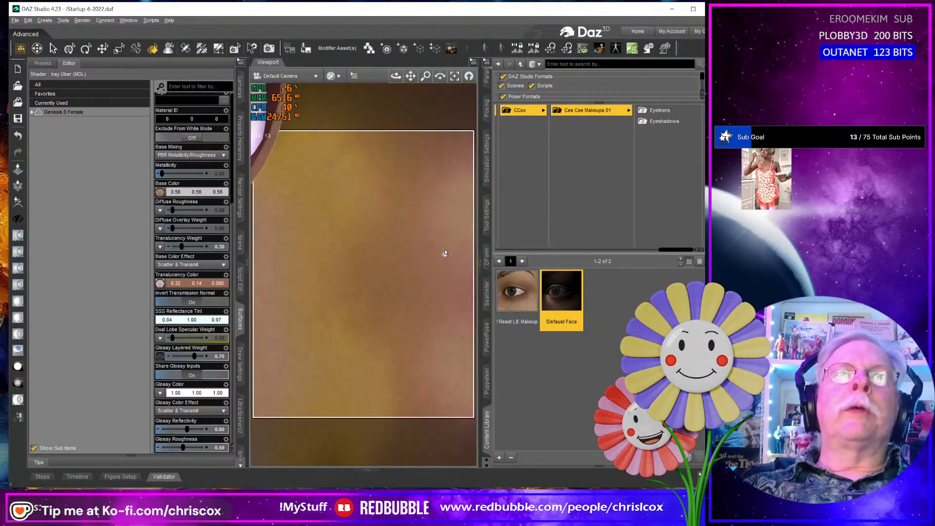
# - Frame the Genesis 8 Female's eye in close-up and bring up the figure's parameters
pyautogui.scroll(-5, 445, 253)
pyautogui.moveTo(445, 254); pyautogui.dragTo(414, 302, button='middle')
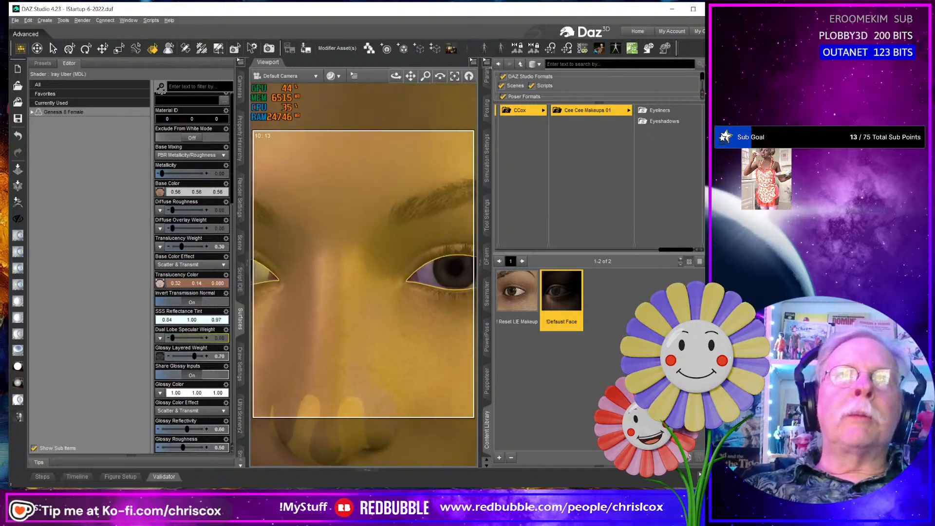
pyautogui.moveTo(473, 233); pyautogui.dragTo(388, 210, button='middle')
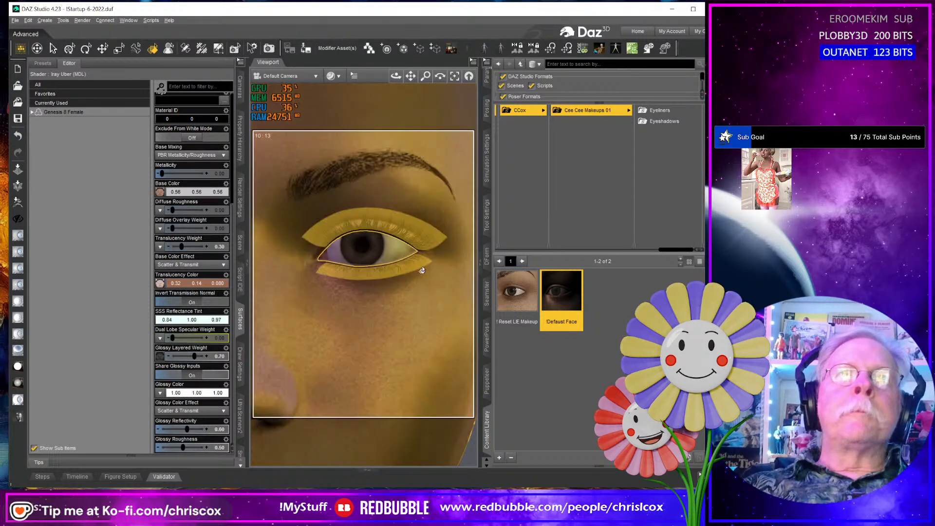
pyautogui.scroll(-4, 421, 271)
pyautogui.scroll(4, 421, 271)
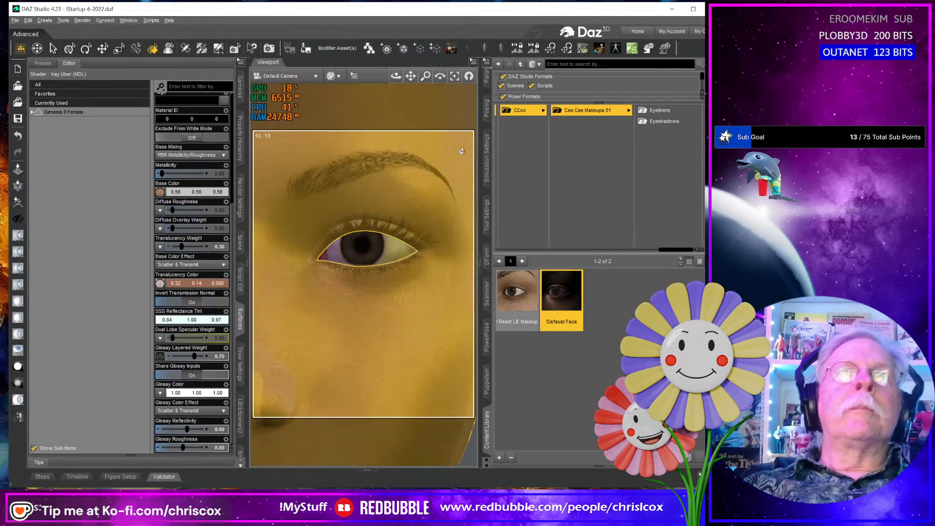
pyautogui.click(487, 78)
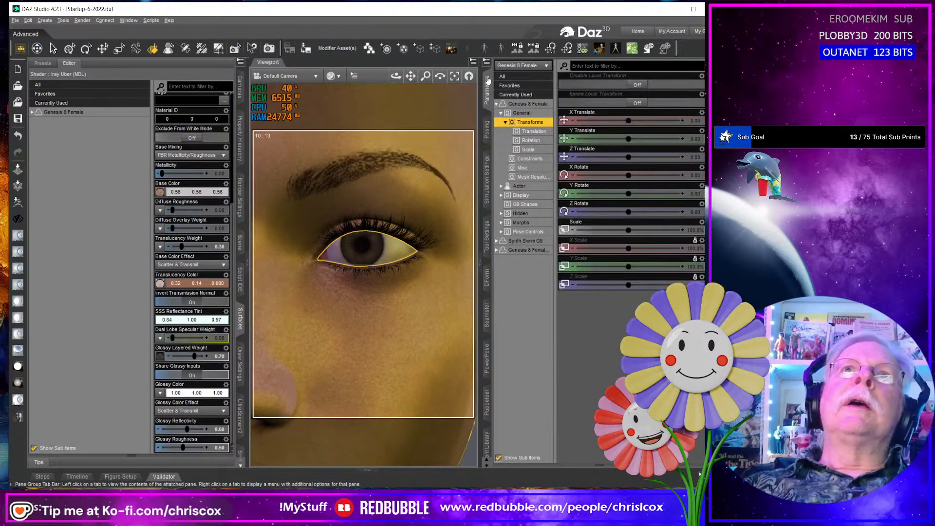
pyautogui.click(488, 80)
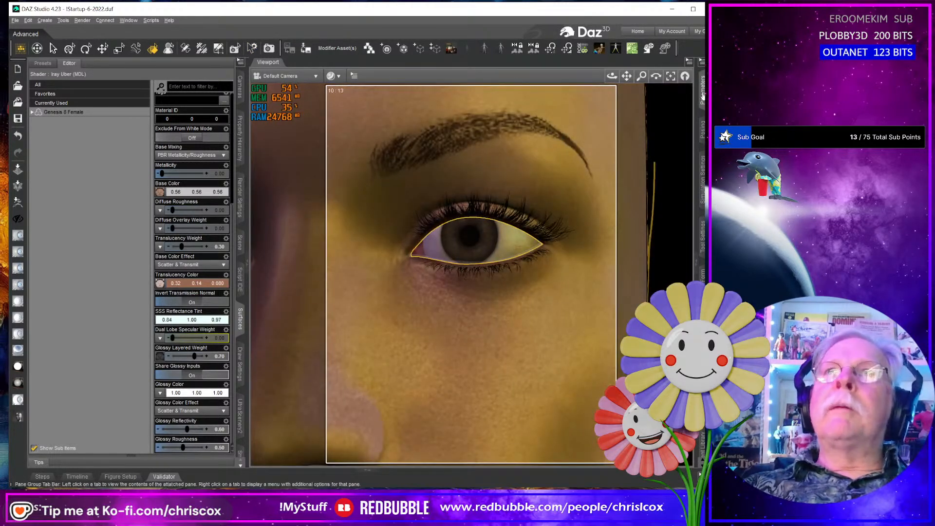
pyautogui.click(703, 95)
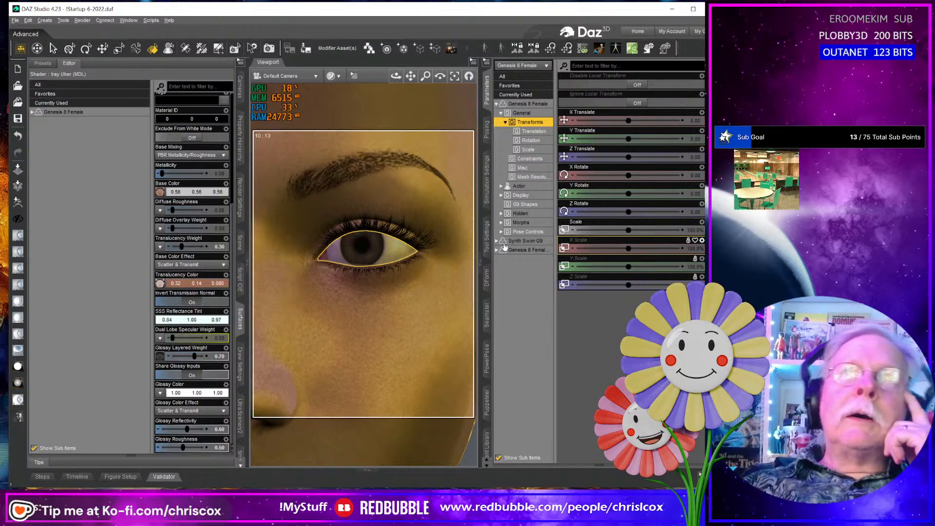
# - Display the eye pose controls for the head of the Genesis 8 Female figure
pyautogui.click(503, 187)
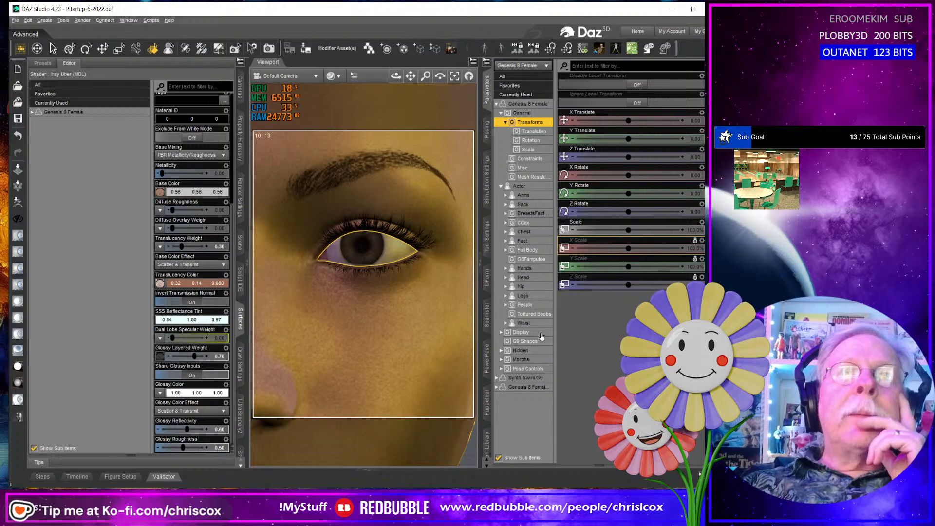
pyautogui.click(519, 370)
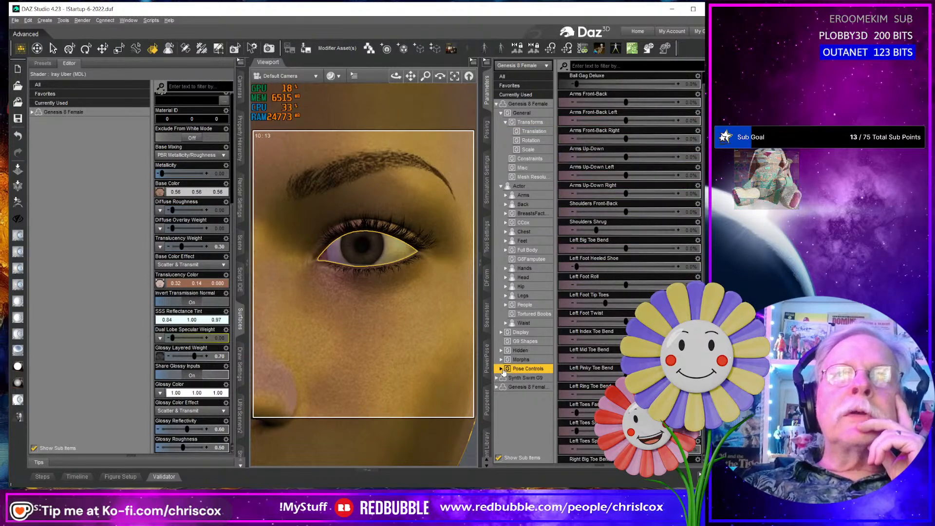
pyautogui.click(501, 369)
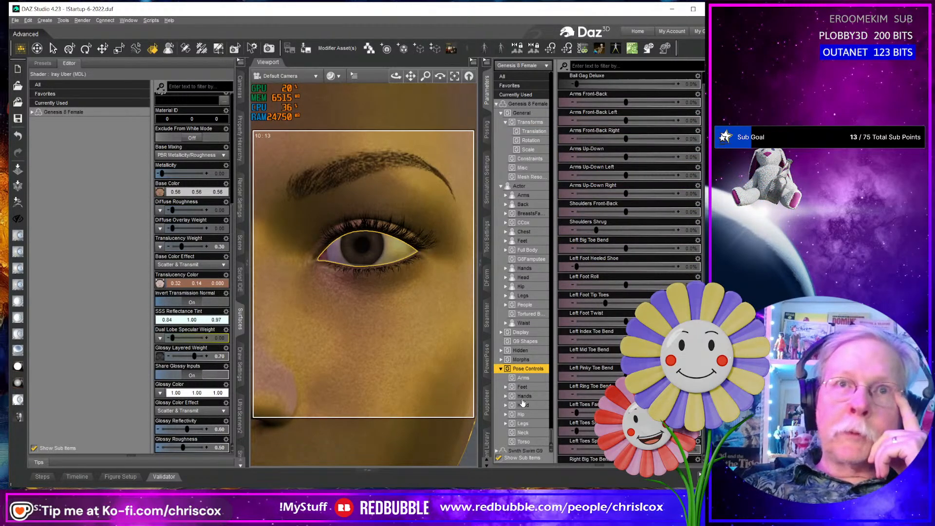
pyautogui.click(506, 397)
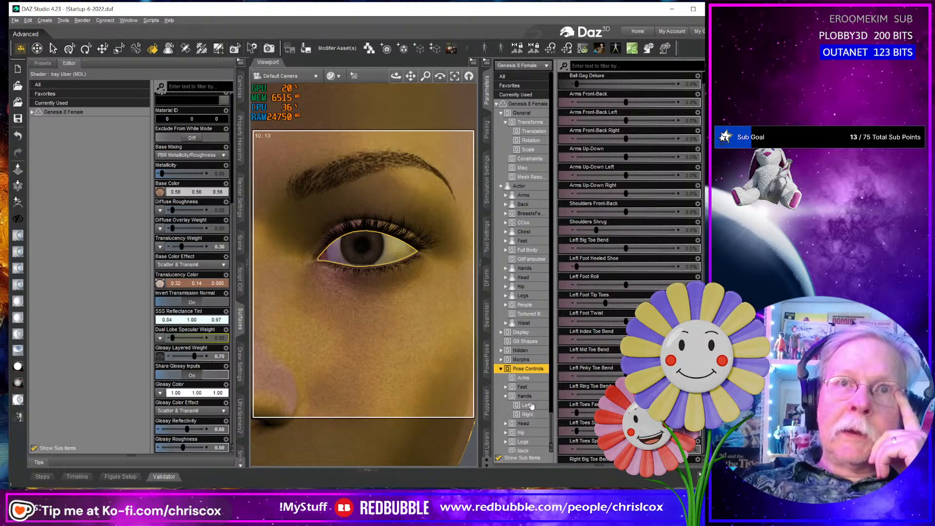
pyautogui.click(506, 424)
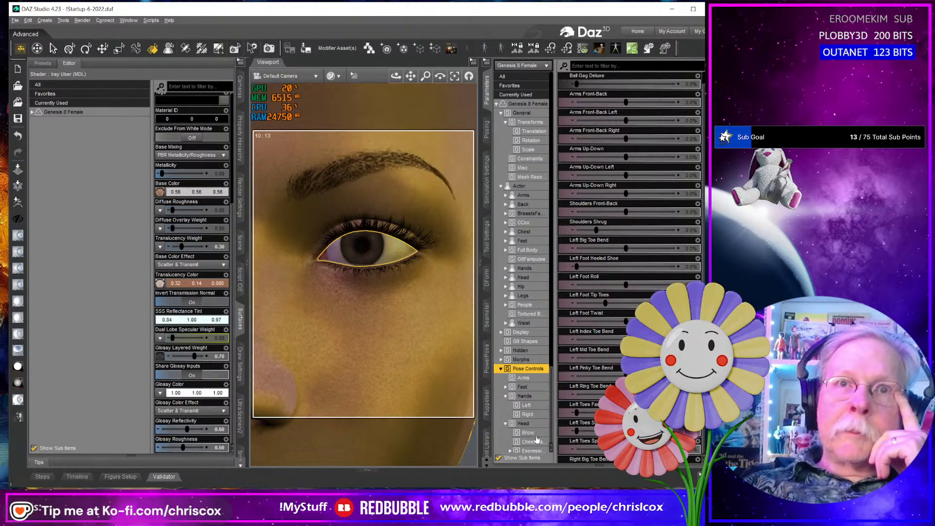
pyautogui.scroll(-3, 538, 440)
pyautogui.click(535, 410)
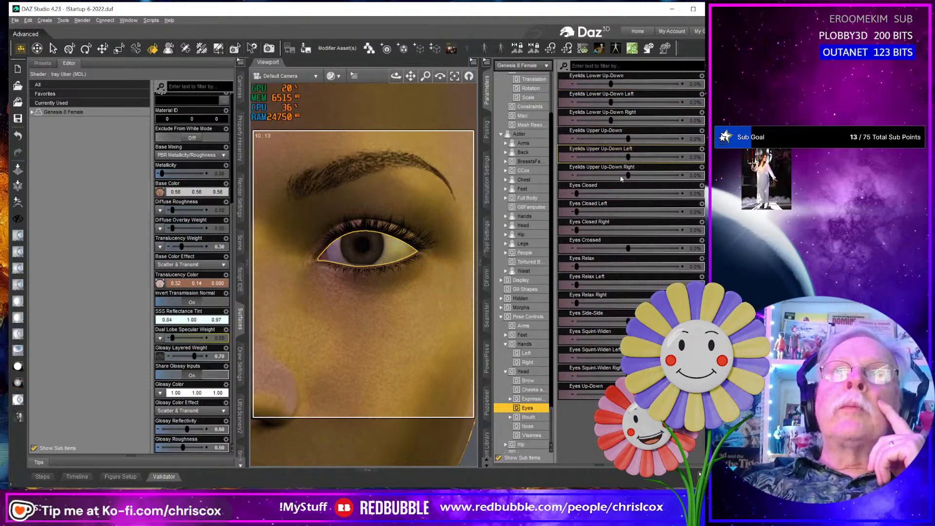
# - Set the Eyes Closed pose to about 82.4% and inspect the lowered lids, up close and across the whole face
pyautogui.moveTo(576, 193); pyautogui.dragTo(645, 211)
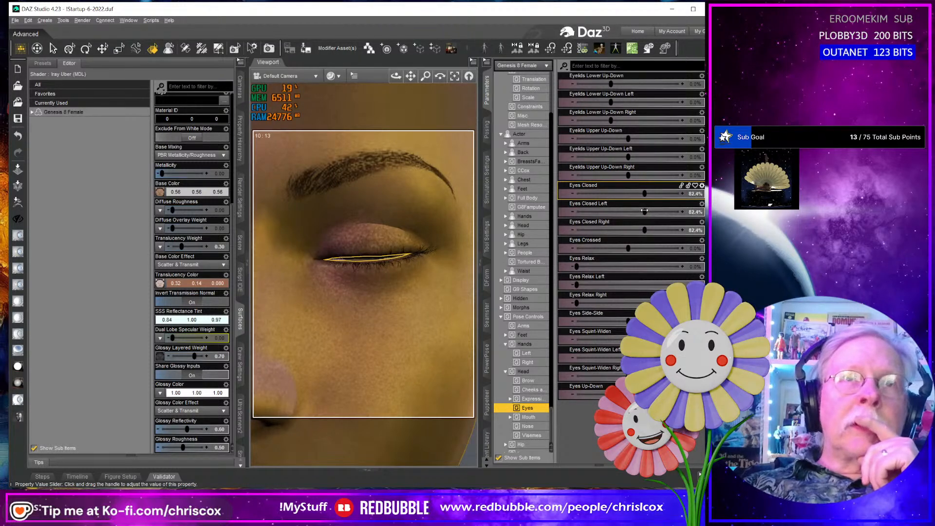
pyautogui.moveTo(443, 286); pyautogui.dragTo(432, 269, button='middle')
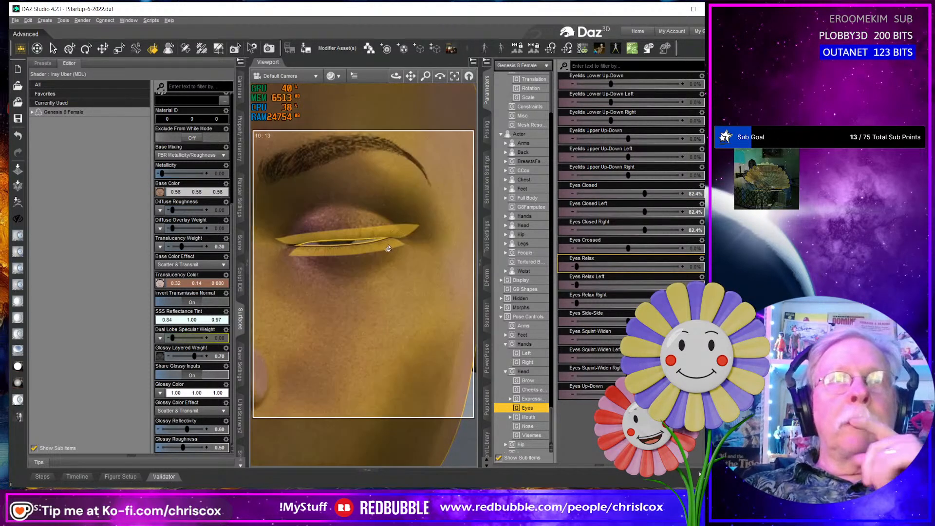
pyautogui.scroll(-5, 388, 249)
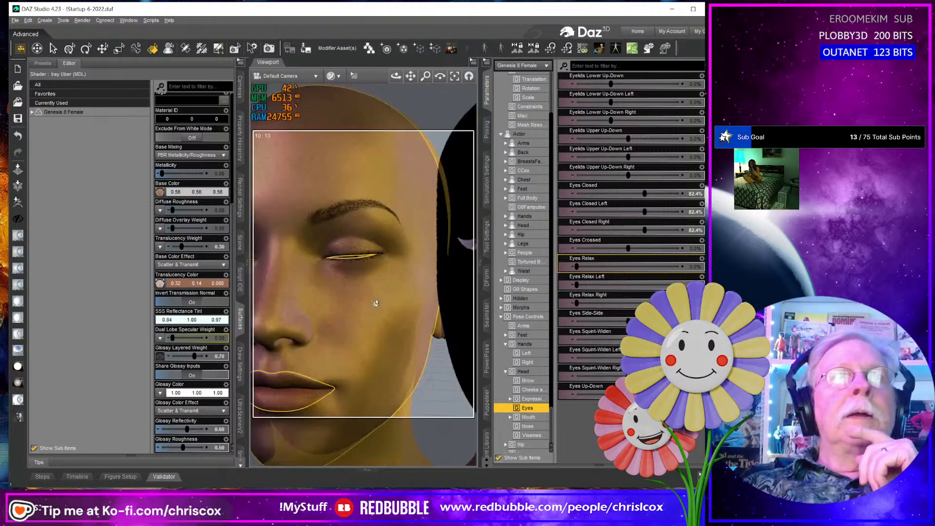
pyautogui.scroll(-4, 376, 303)
pyautogui.click(368, 295)
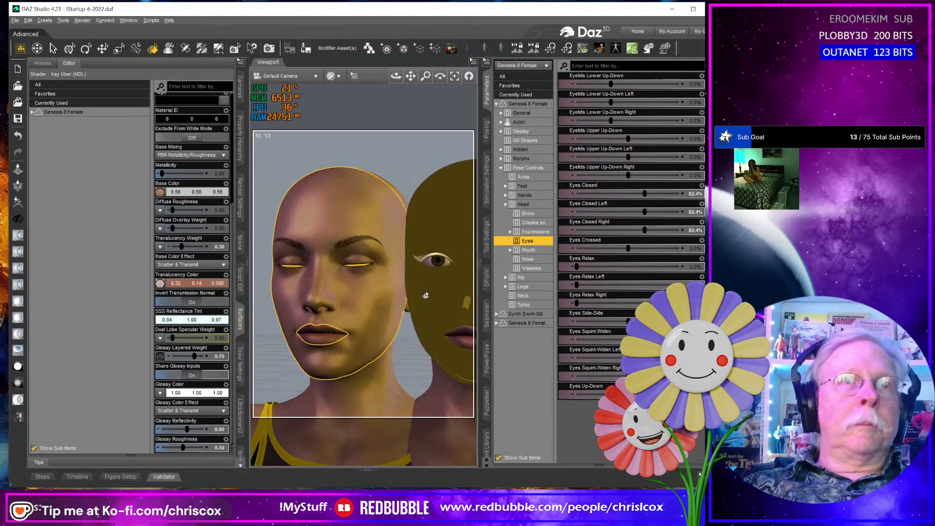
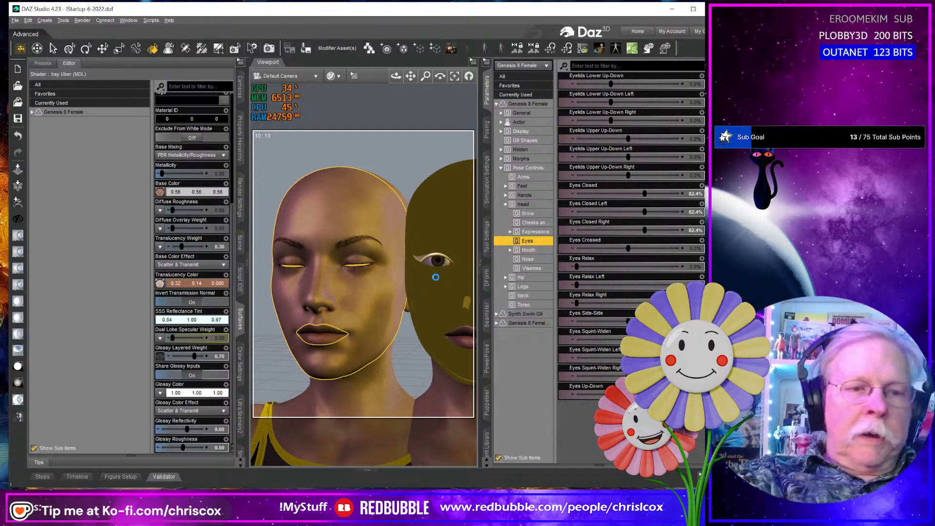
# - Start exporting the selected Genesis 8 Female figure as a Wavefront Object, with Projects\Makeup\WIP as the destination folder
pyautogui.hotkey('ctrl', 'e')
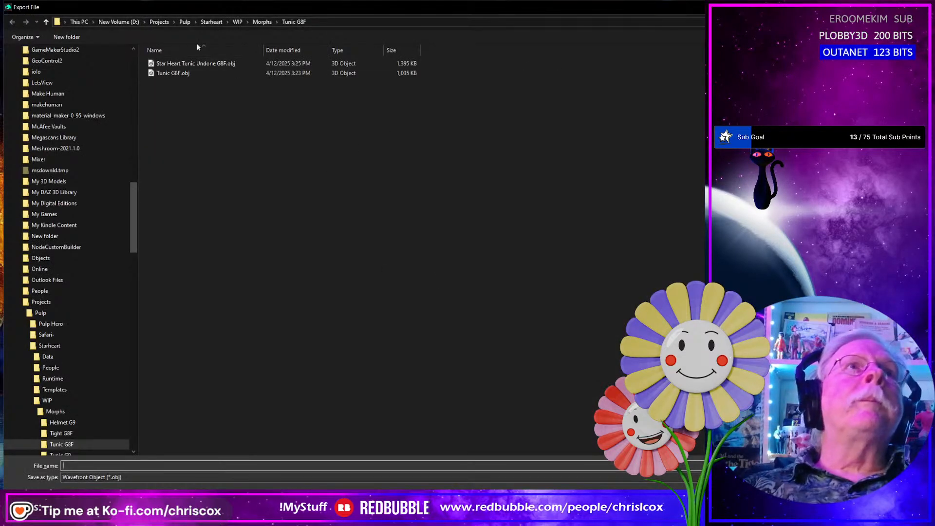
pyautogui.click(174, 23)
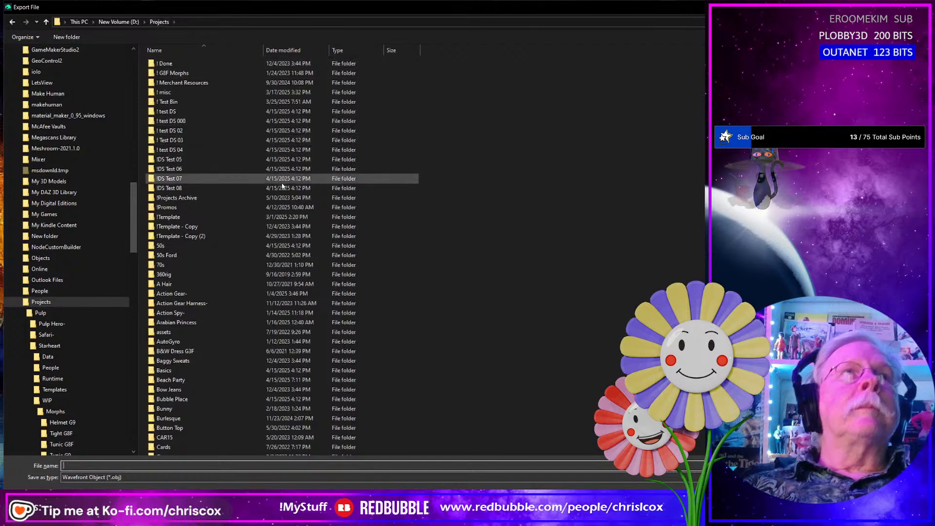
pyautogui.scroll(-5, 246, 214)
pyautogui.scroll(-12, 267, 215)
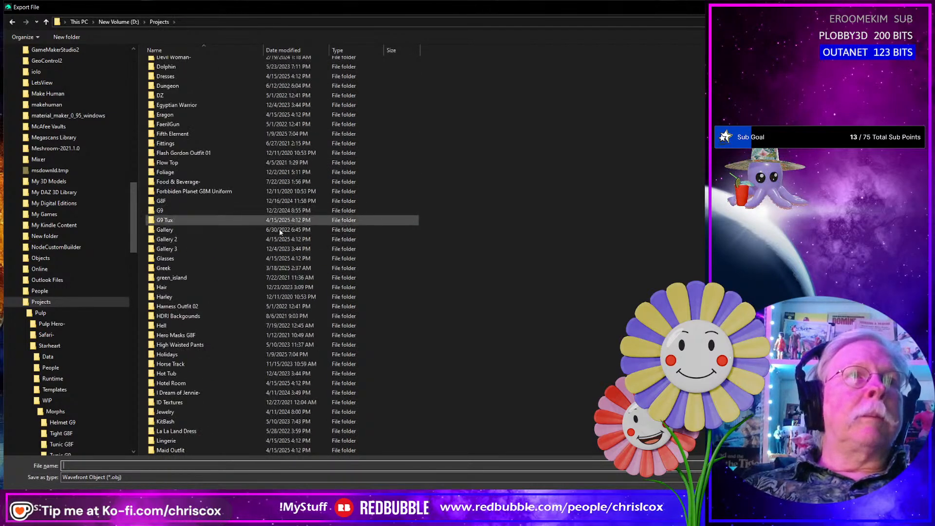
pyautogui.doubleClick(183, 290)
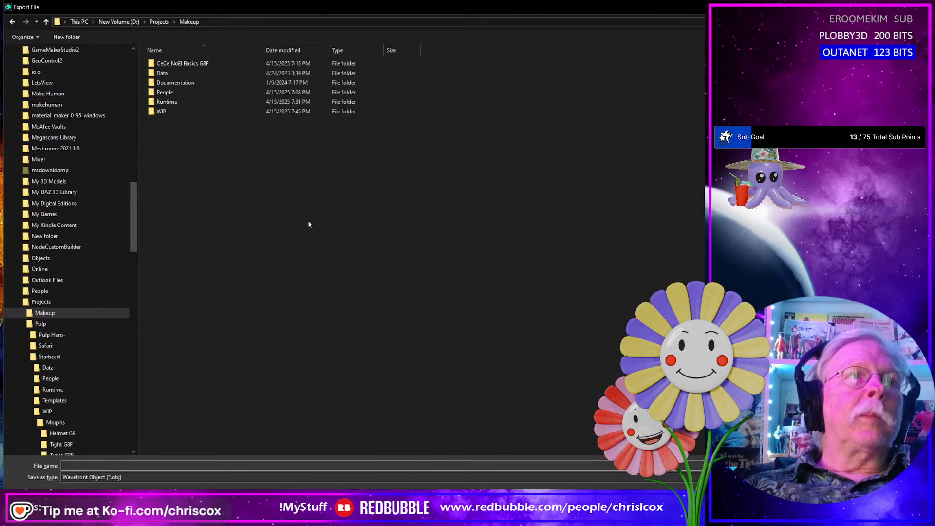
pyautogui.doubleClick(175, 112)
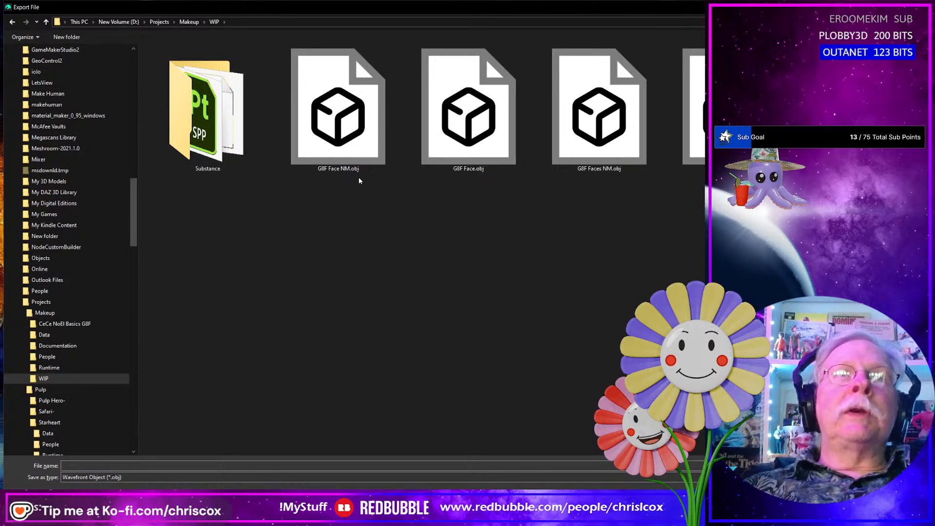
# - Name the export G8F Face2.obj, based on the existing G8F Face.obj name, and accept the current OBJ export options
pyautogui.click(345, 169)
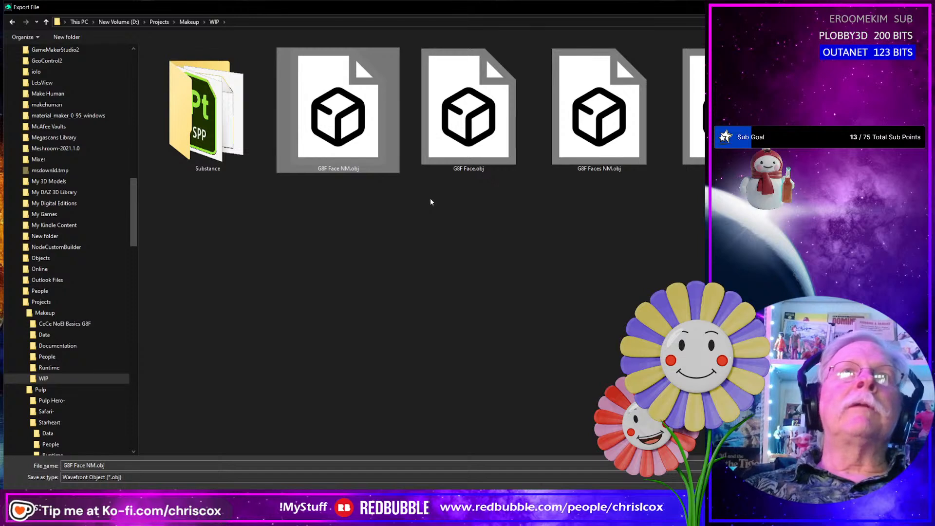
pyautogui.click(488, 160)
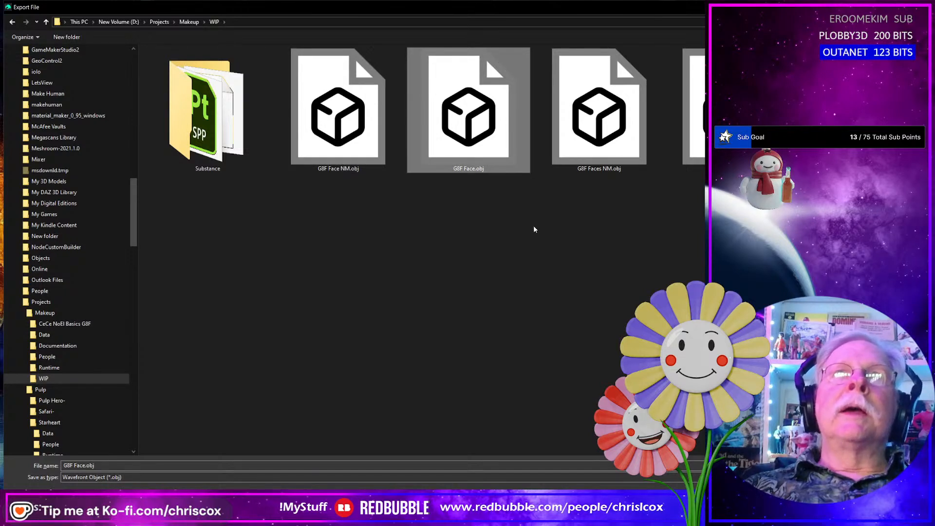
pyautogui.click(139, 466)
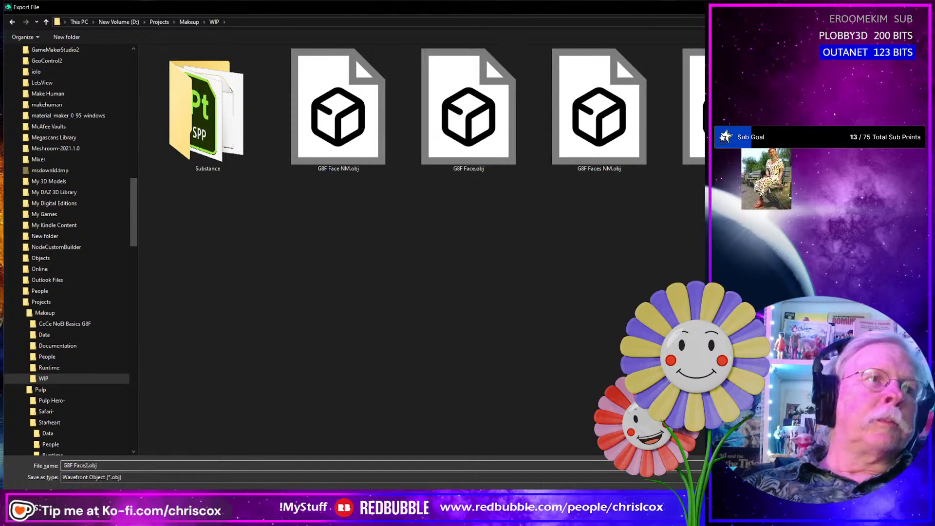
pyautogui.press('Return')
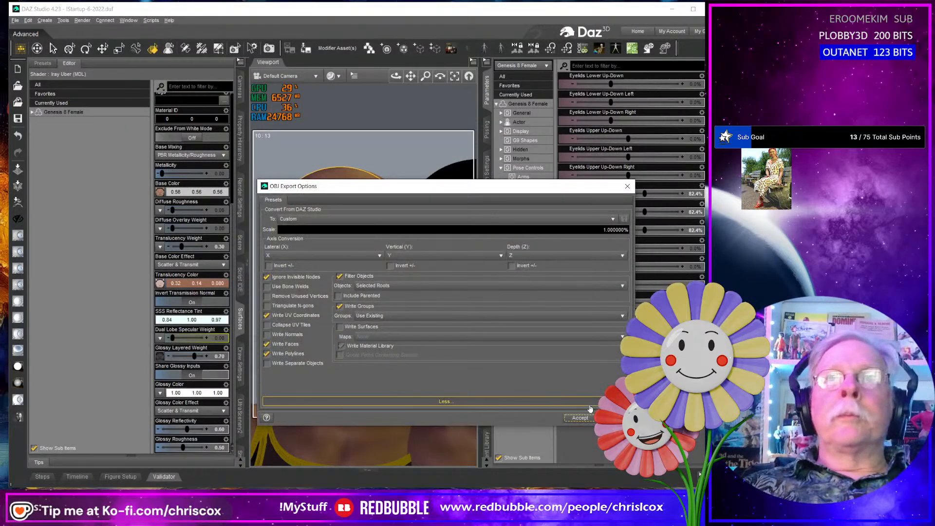
pyautogui.click(580, 418)
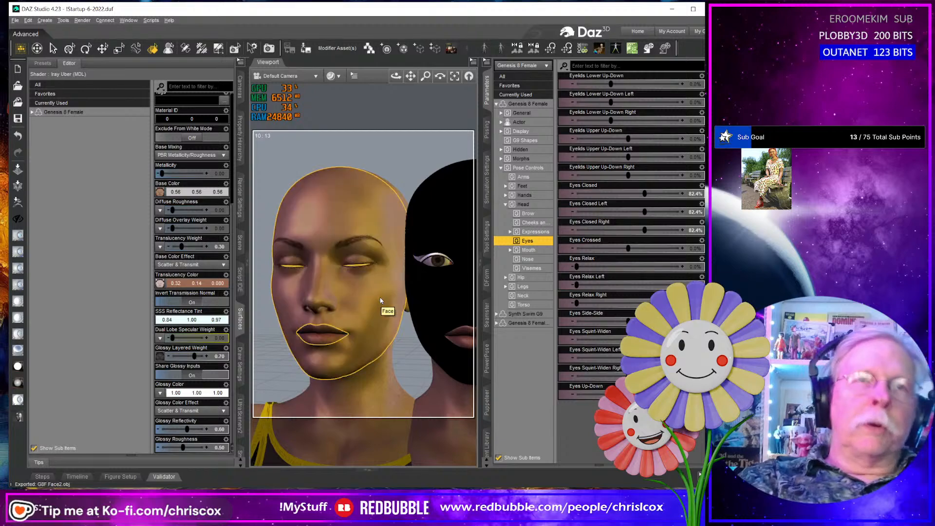
# - Export the figure again over G8F Face2.obj with Write Surfaces enabled, replacing the existing file
pyautogui.hotkey('ctrl', 'e')
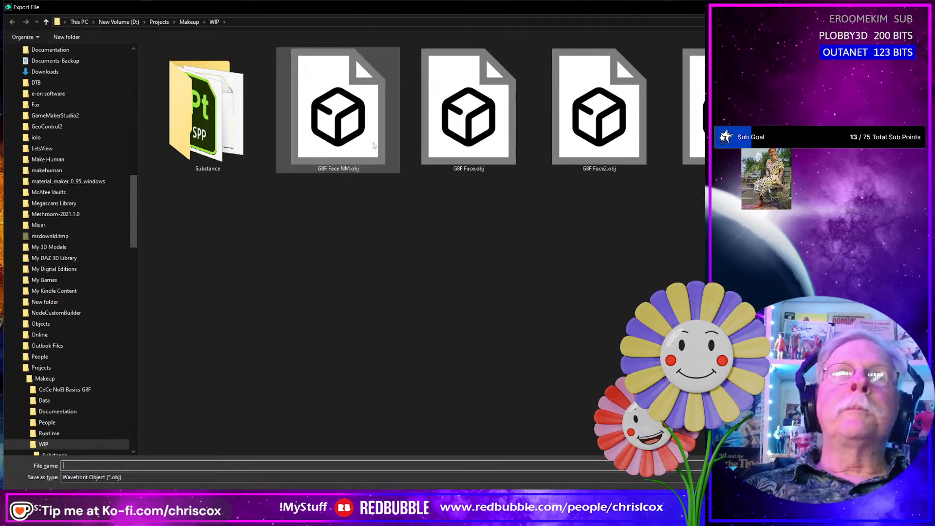
pyautogui.doubleClick(587, 148)
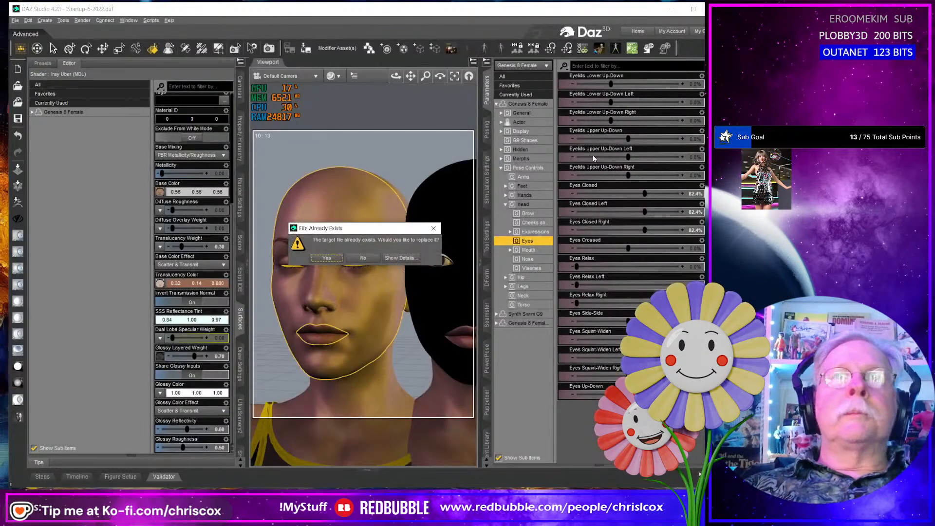
pyautogui.click(328, 258)
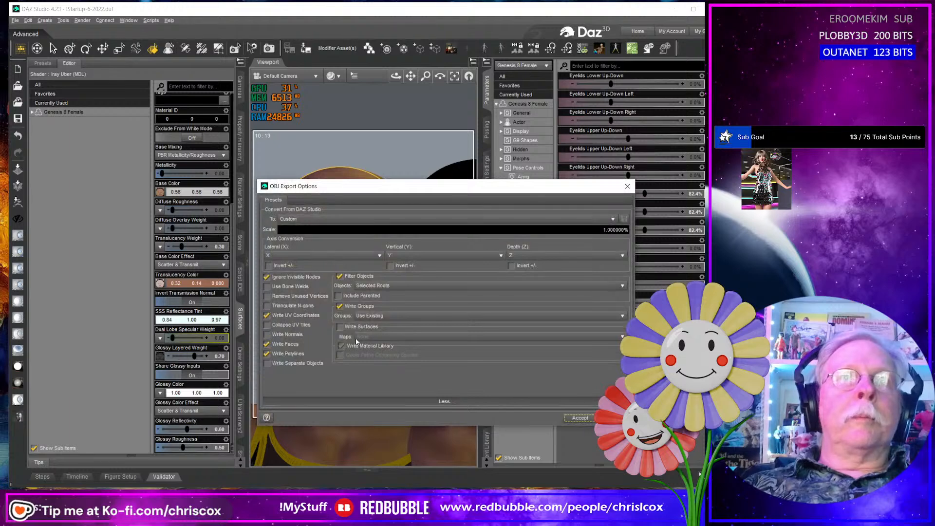
pyautogui.click(343, 327)
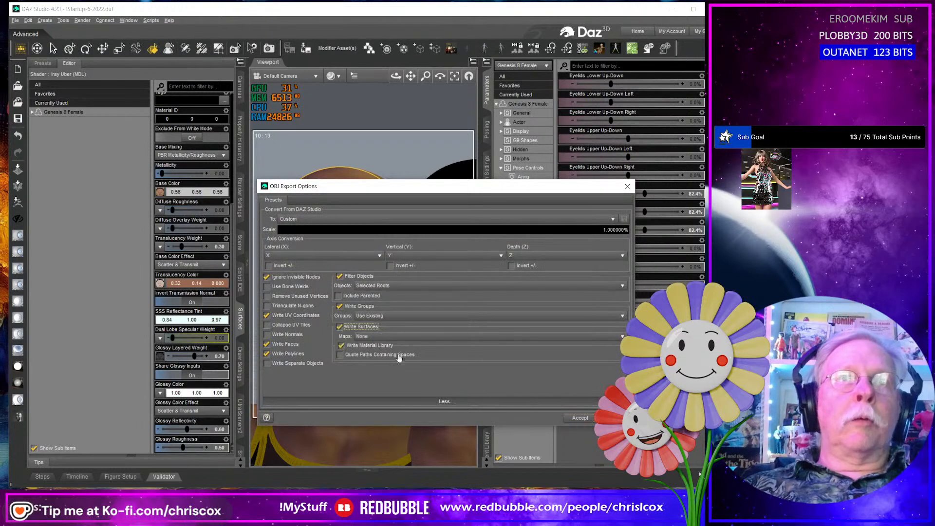
pyautogui.click(580, 418)
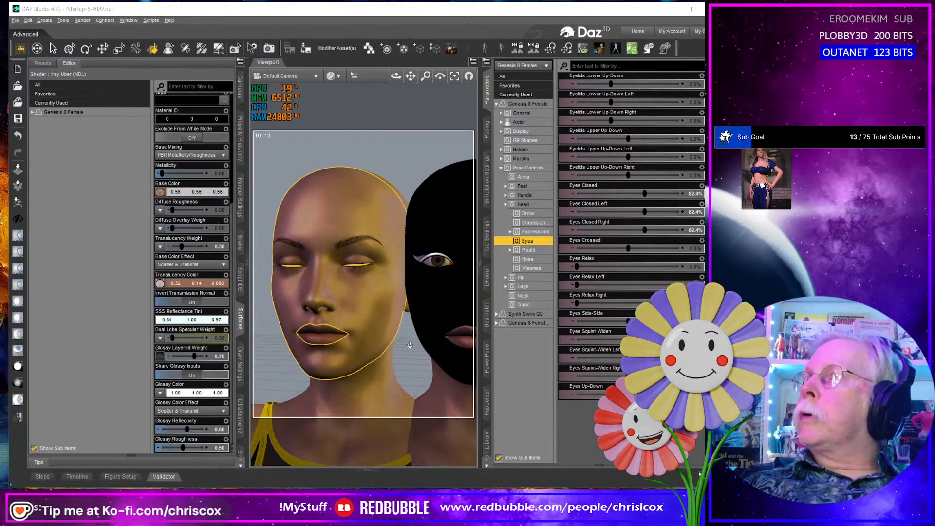
# - Switch to Blender and import G8F Face2.obj from the D:\Projects\Makeup\WIP folder
pyautogui.hotkey('alt', 'Tab')
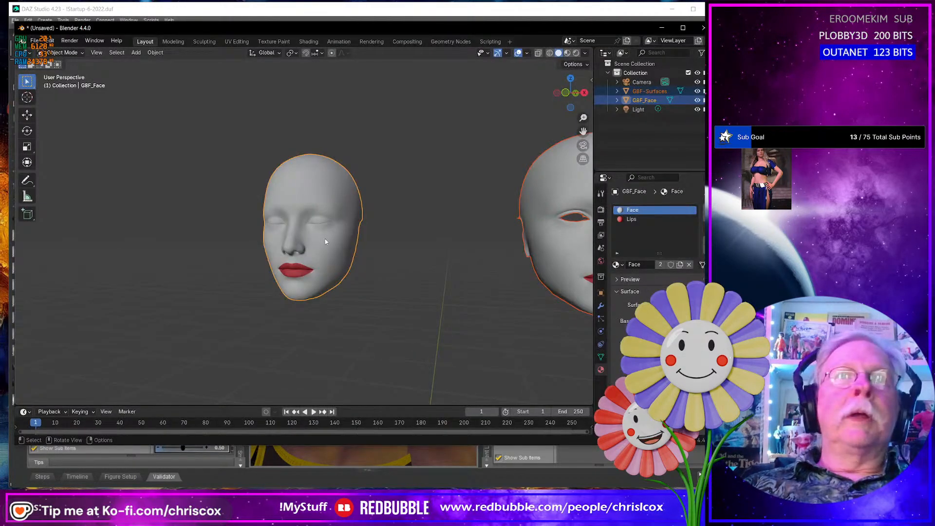
pyautogui.click(390, 303)
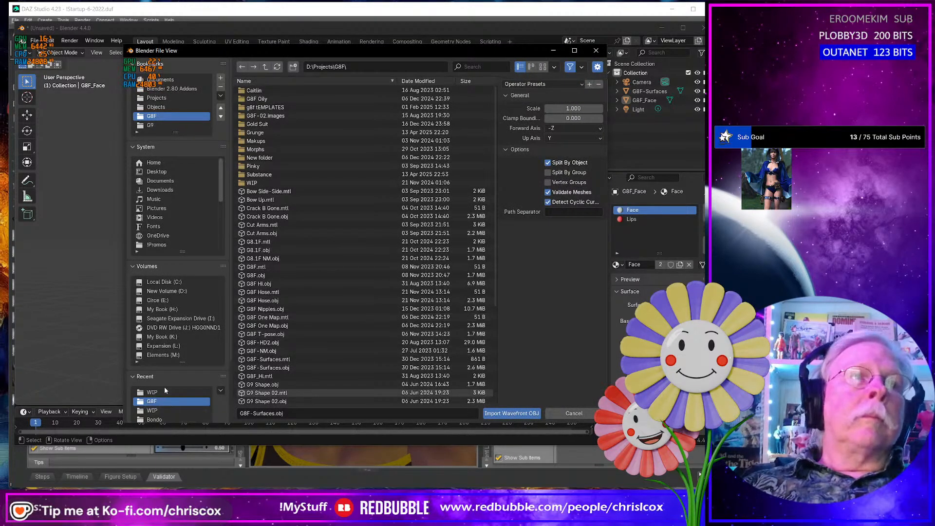
pyautogui.click(166, 391)
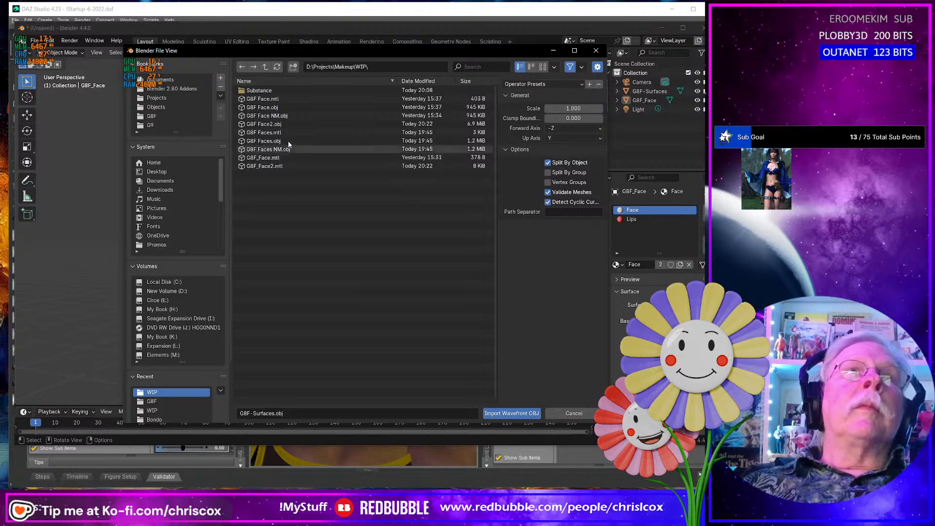
pyautogui.doubleClick(273, 124)
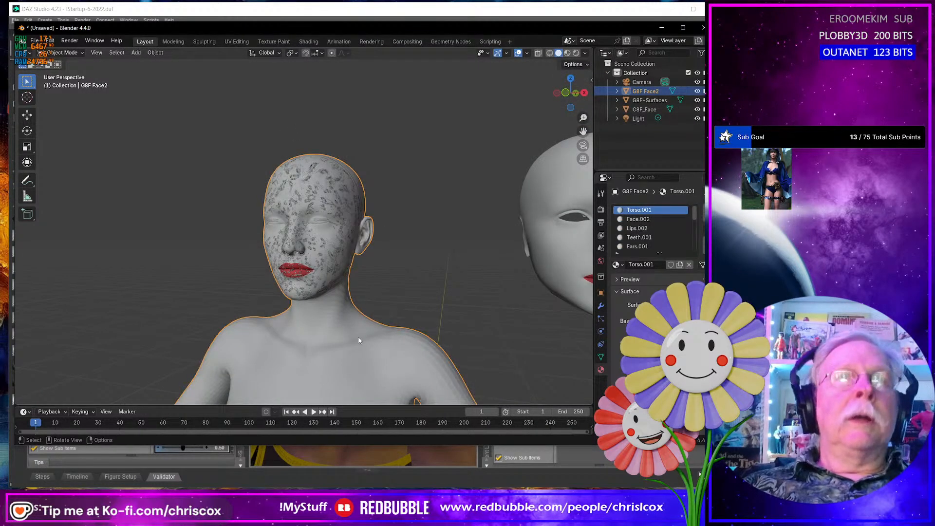
# - Enter Edit Mode on G8F Face2, select the geometry of the Lips.002 and Face.002 materials, and invert the selection
pyautogui.press('Tab')
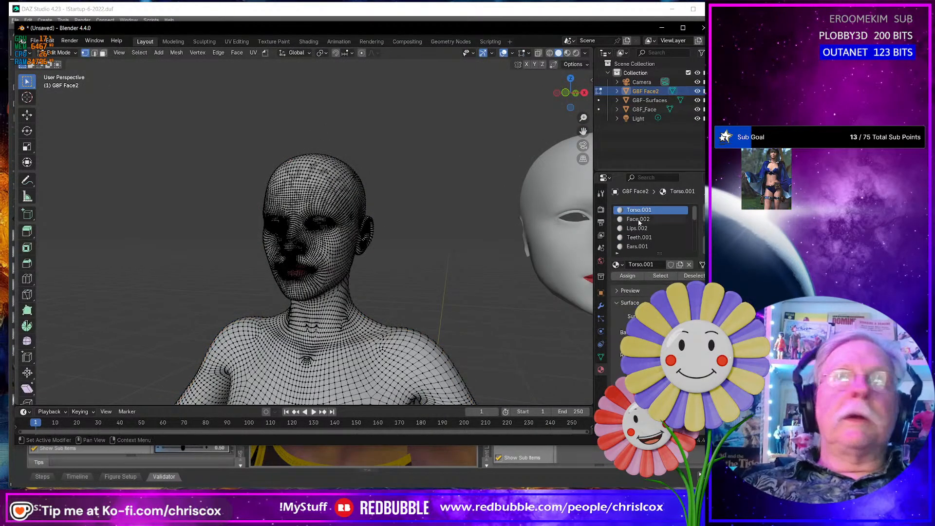
pyautogui.click(641, 228)
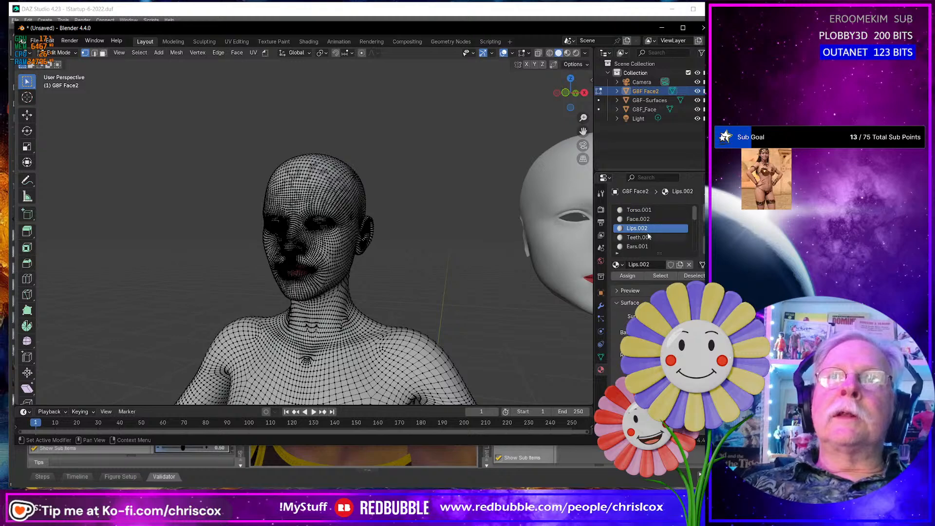
pyautogui.click(661, 276)
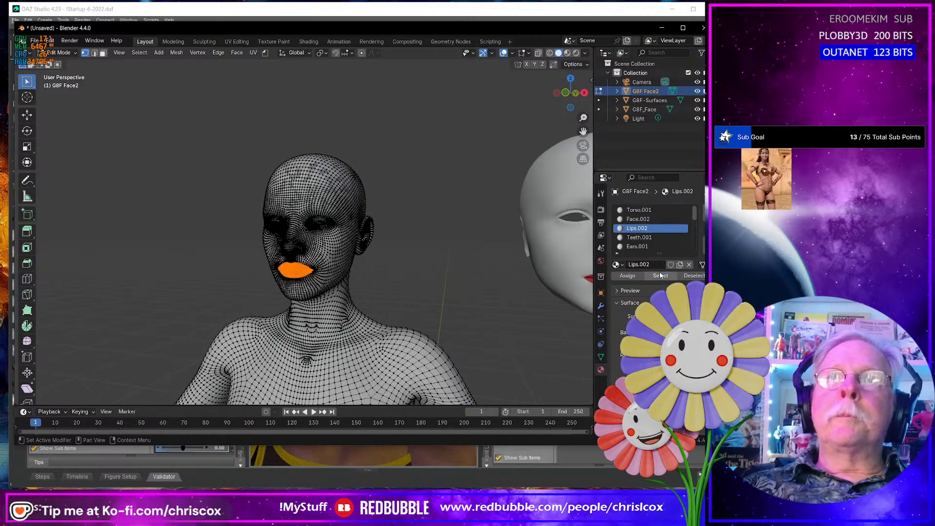
pyautogui.click(642, 220)
pyautogui.click(669, 278)
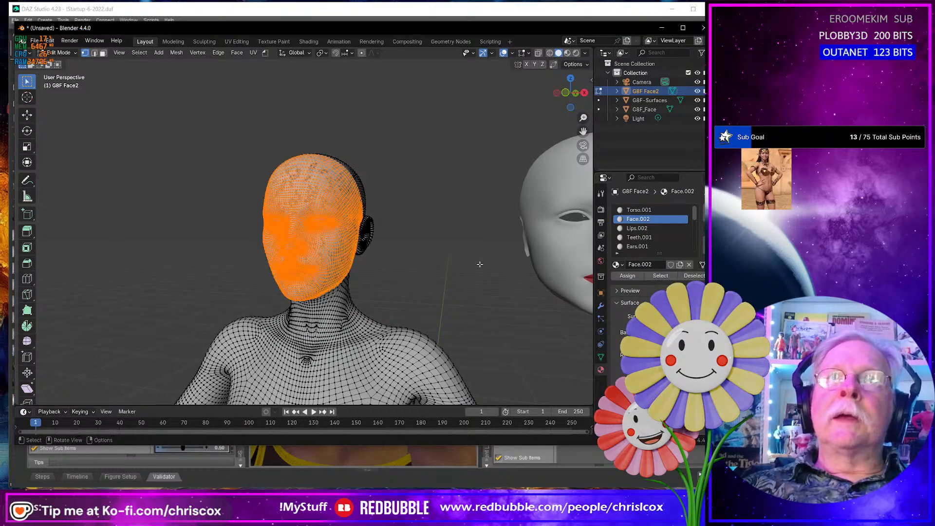
pyautogui.hotkey('ctrl', 'i')
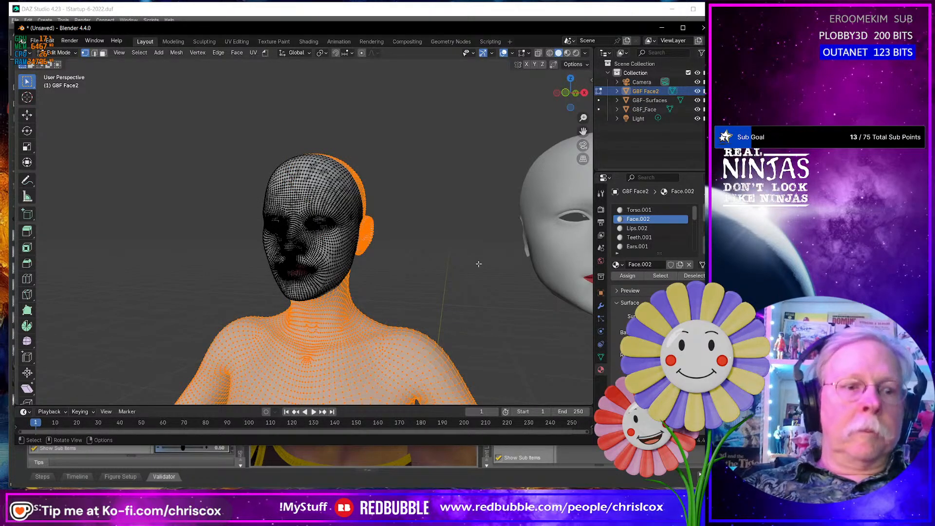
# - Change to face selection, clear the selection, and select the faces that use the Lips.002 and Face.002 materials
pyautogui.press('3')
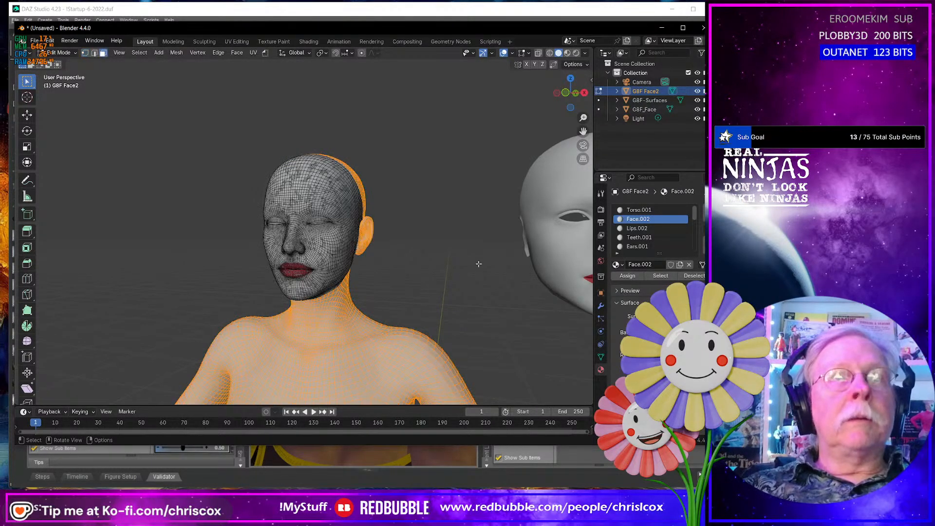
pyautogui.click(484, 244)
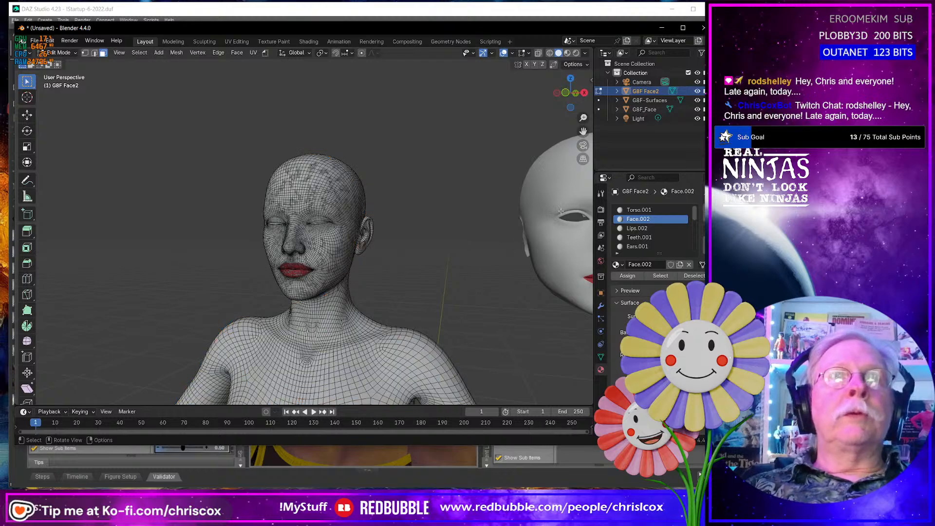
pyautogui.click(640, 229)
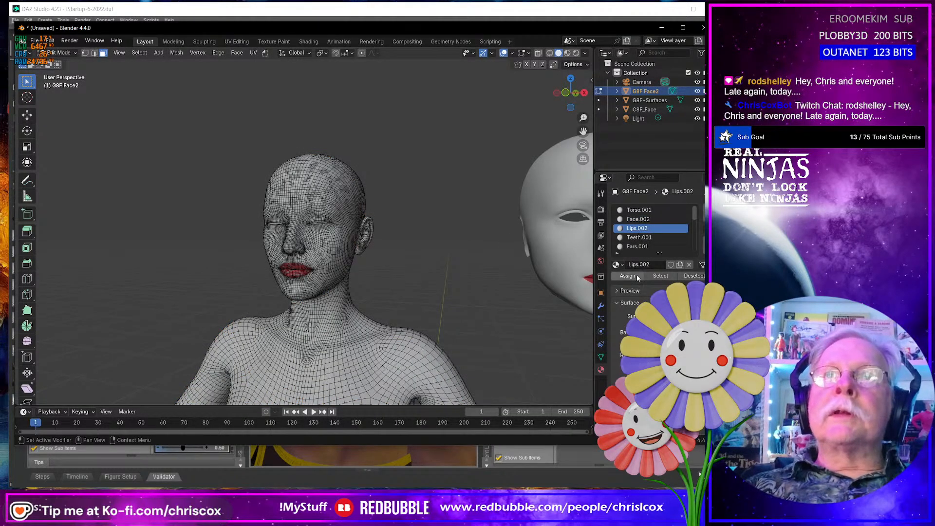
pyautogui.click(661, 276)
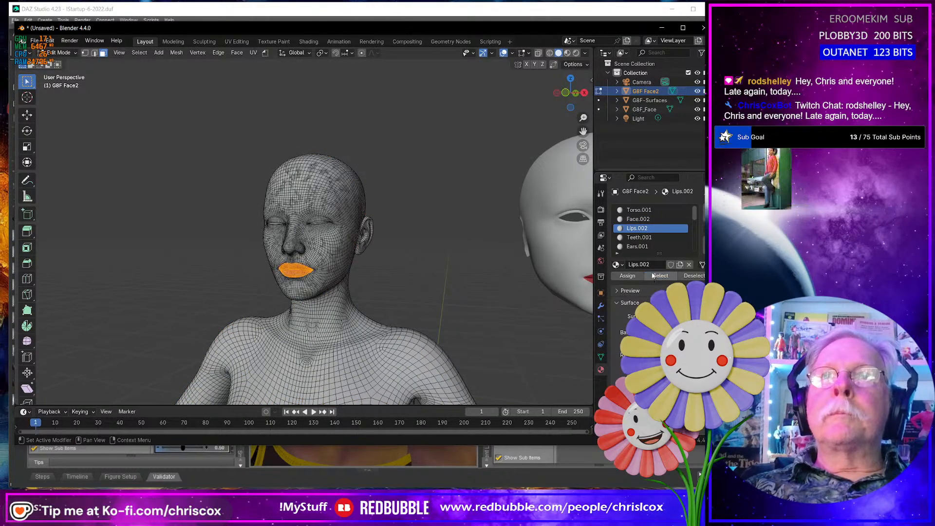
pyautogui.click(639, 219)
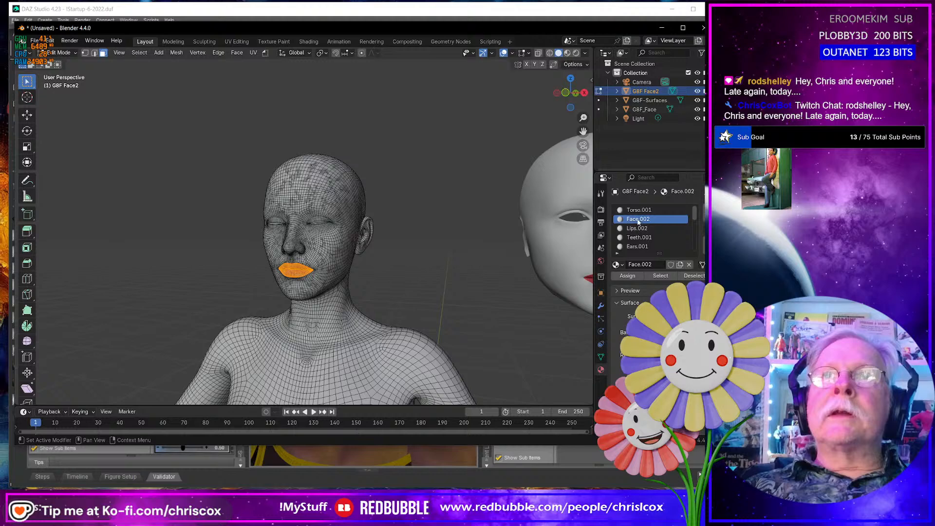
pyautogui.click(661, 275)
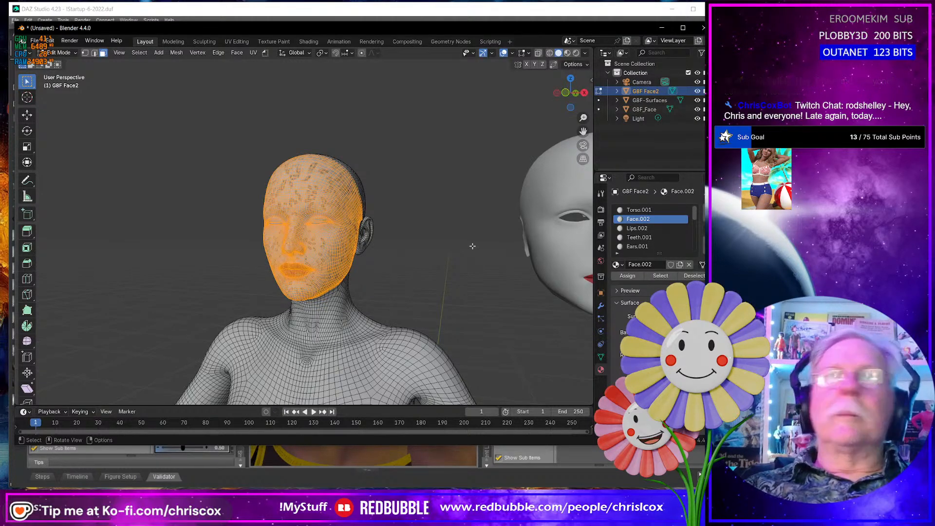
# - Invert the selection and delete all faces of G8F Face2 outside the face and lips
pyautogui.hotkey('ctrl', 'r')
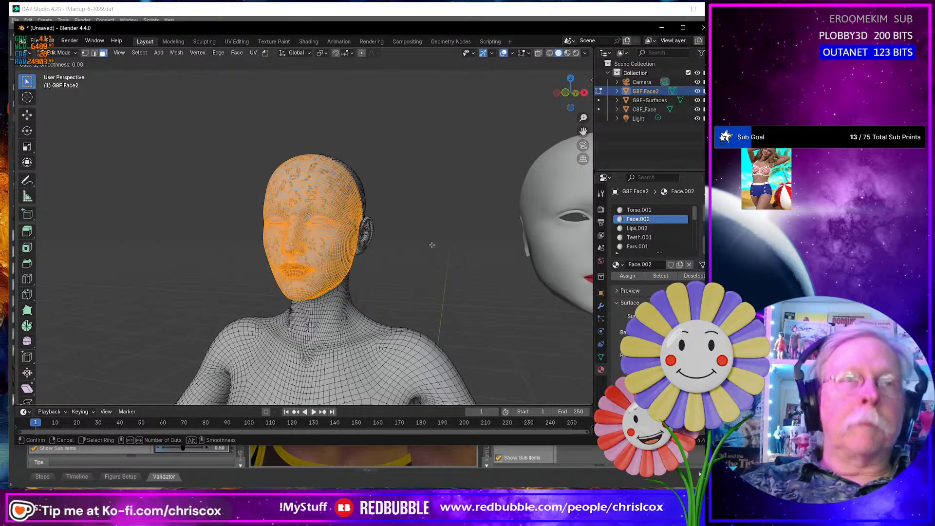
pyautogui.press('Escape')
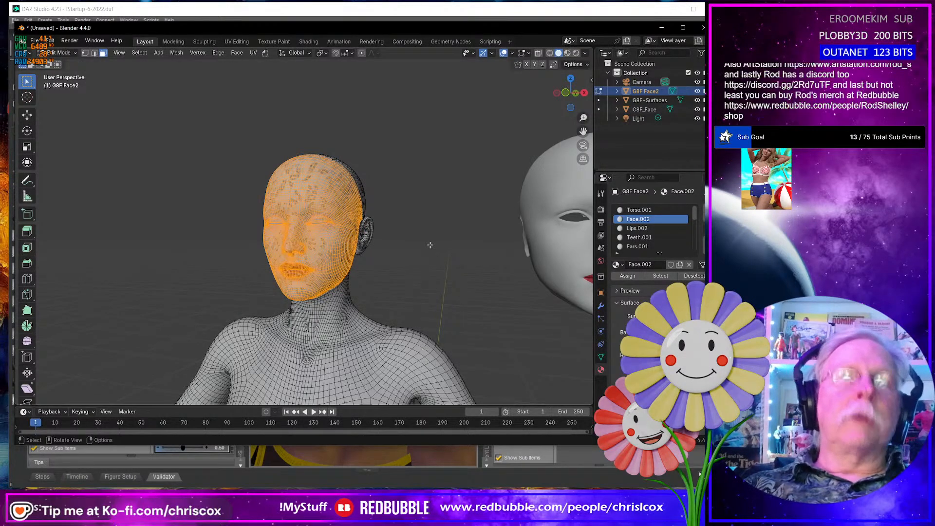
pyautogui.hotkey('ctrl', 'i')
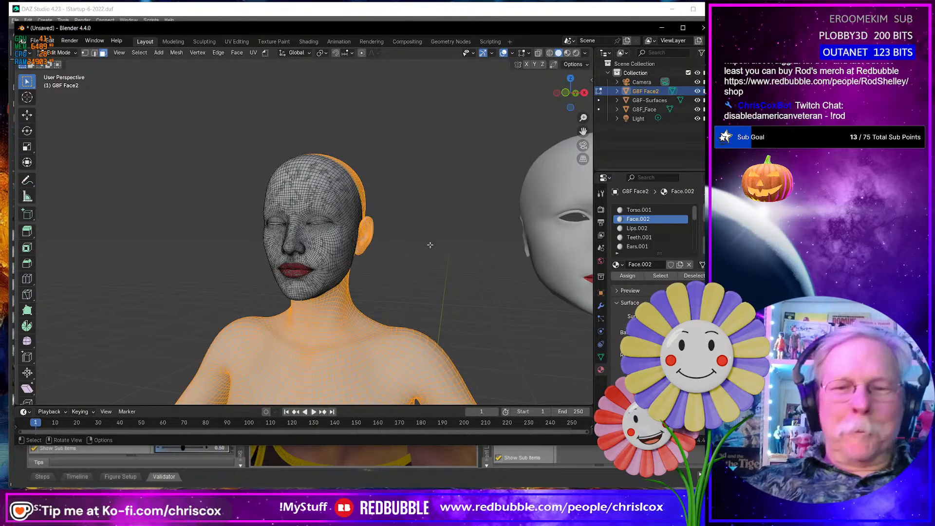
pyautogui.press('x')
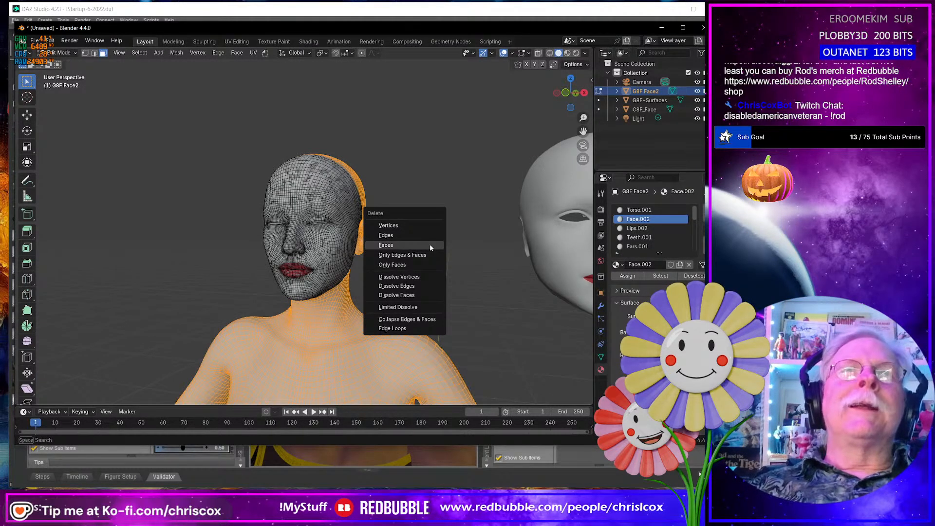
pyautogui.click(430, 245)
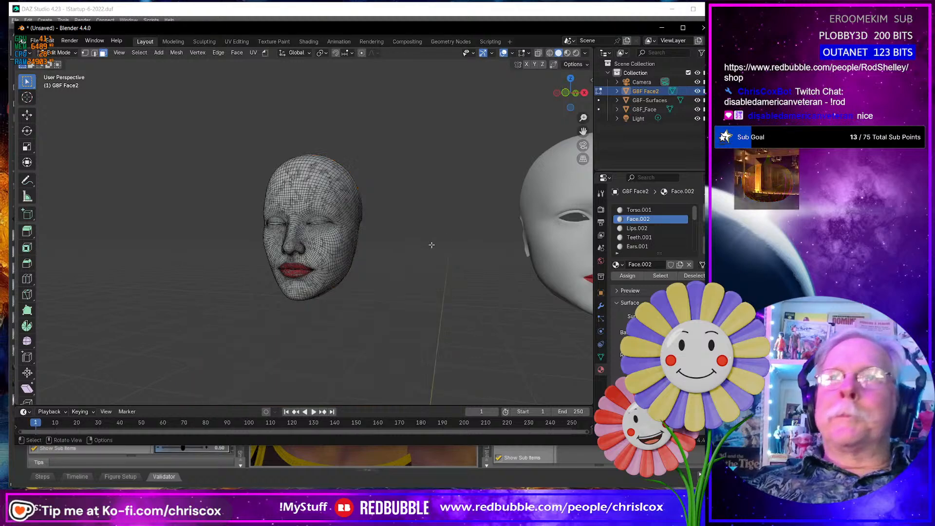
# - Return to Object Mode and select G8F-Surfaces and G8F Face2 together
pyautogui.moveTo(404, 271); pyautogui.dragTo(406, 268, button='middle')
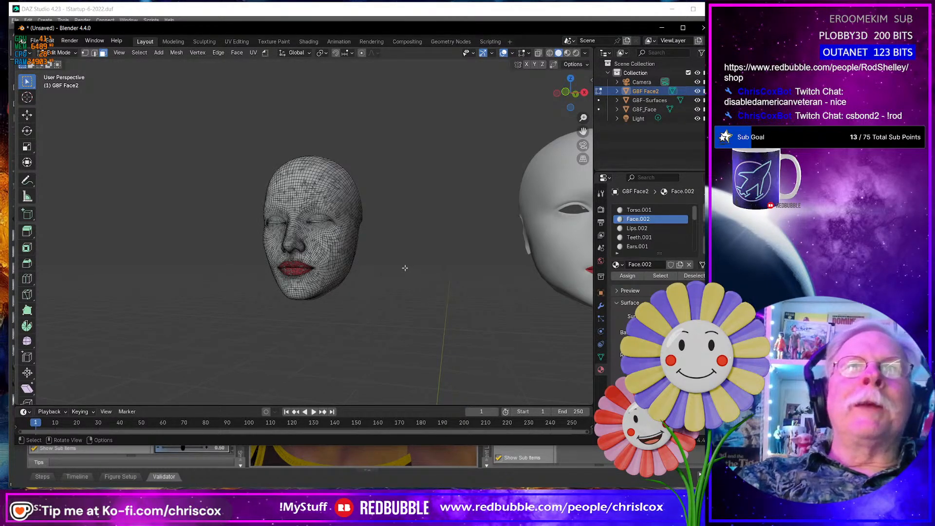
pyautogui.press('Tab')
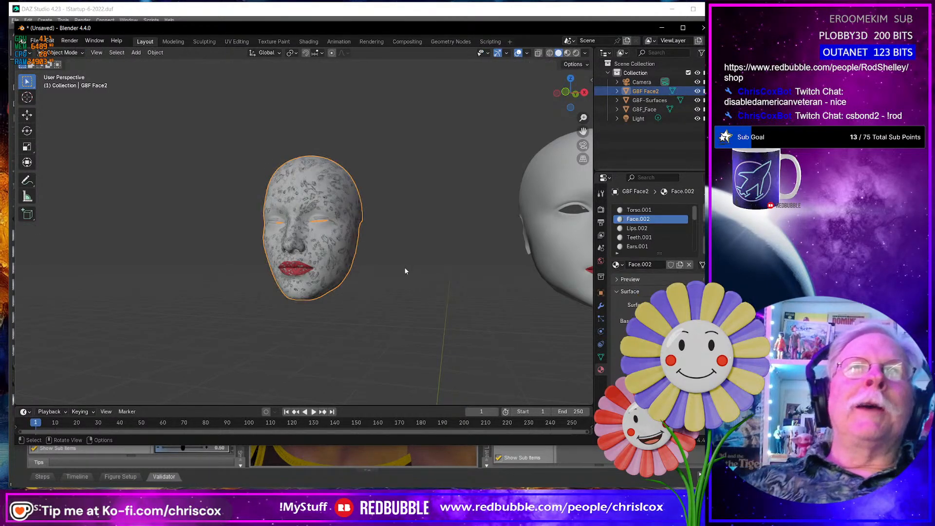
pyautogui.click(542, 188)
pyautogui.keyDown('shift'); pyautogui.click(328, 197); pyautogui.keyUp('shift')
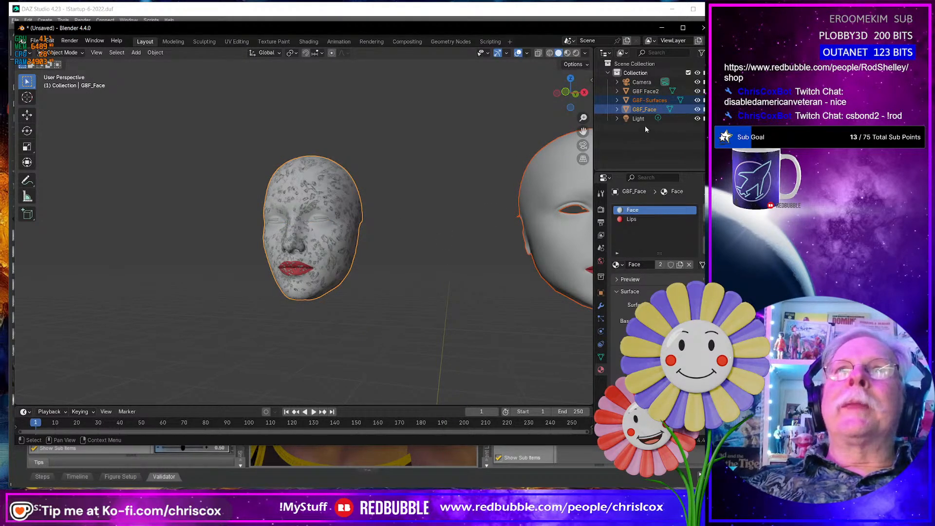
pyautogui.click(646, 92)
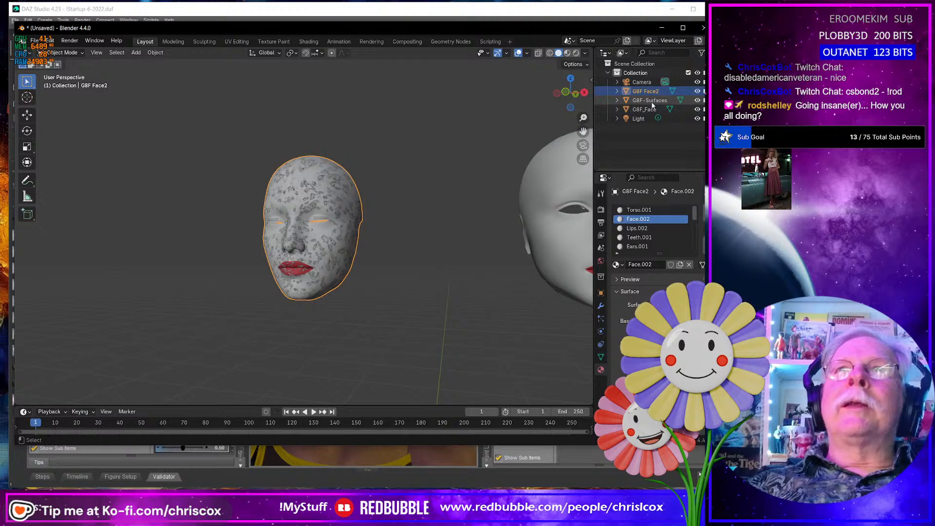
pyautogui.keyDown('ctrl'); pyautogui.click(651, 107); pyautogui.keyUp('ctrl')
pyautogui.click(650, 101)
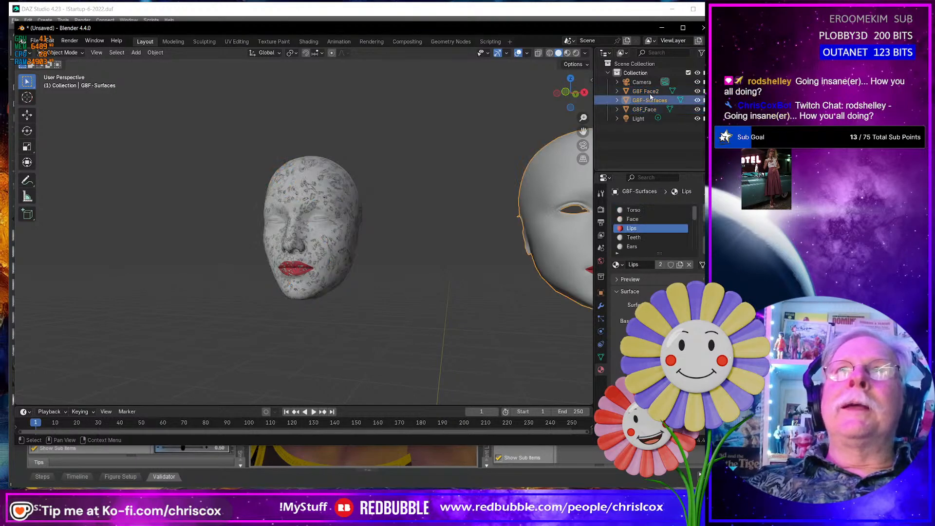
pyautogui.keyDown('ctrl'); pyautogui.click(648, 92); pyautogui.keyUp('ctrl')
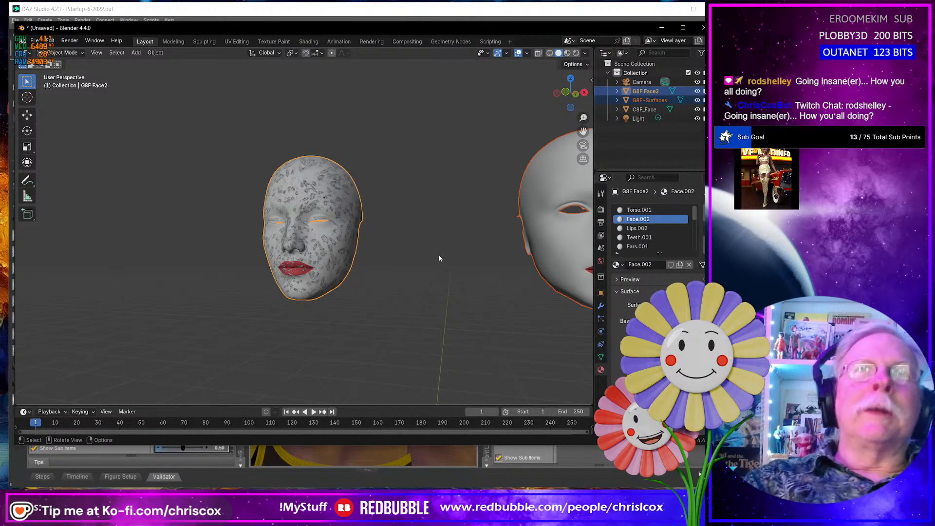
# - Export the two selected meshes to the WIP folder as G8F Faces NM.obj without materials and as G8F Faces2.obj with materials
pyautogui.hotkey('ctrl', 'shift', 'e')
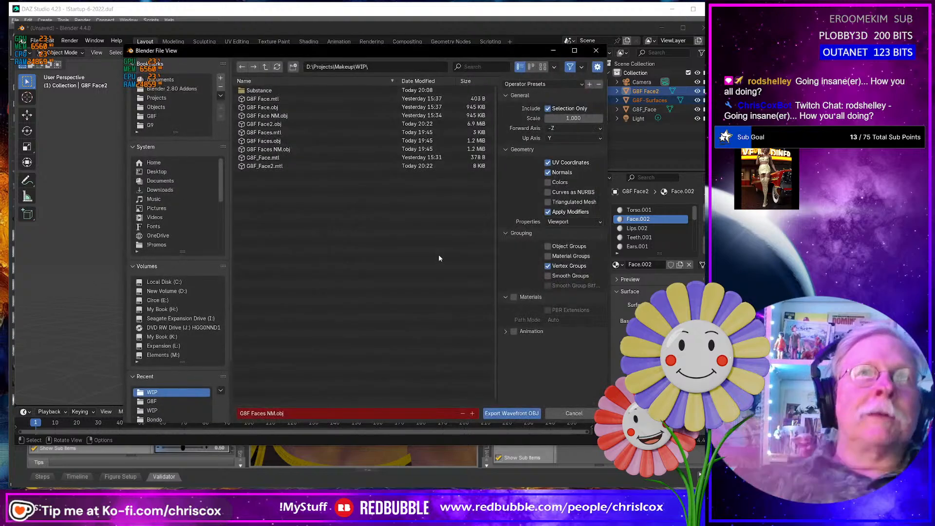
pyautogui.click(523, 414)
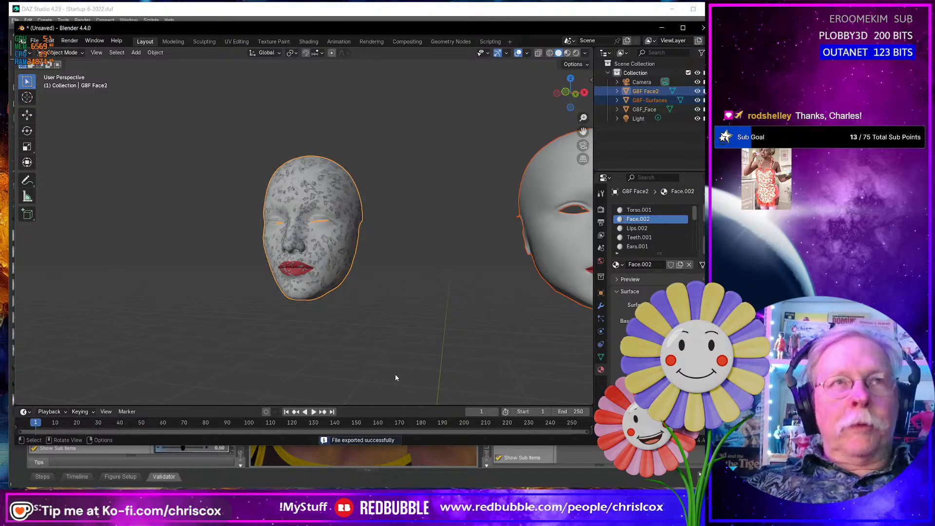
pyautogui.hotkey('ctrl', 'shift', 'e')
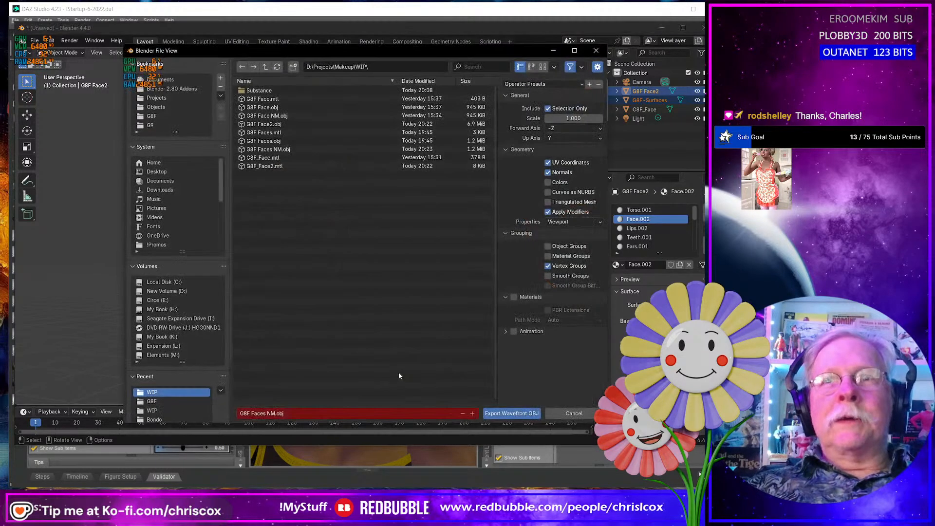
pyautogui.click(287, 124)
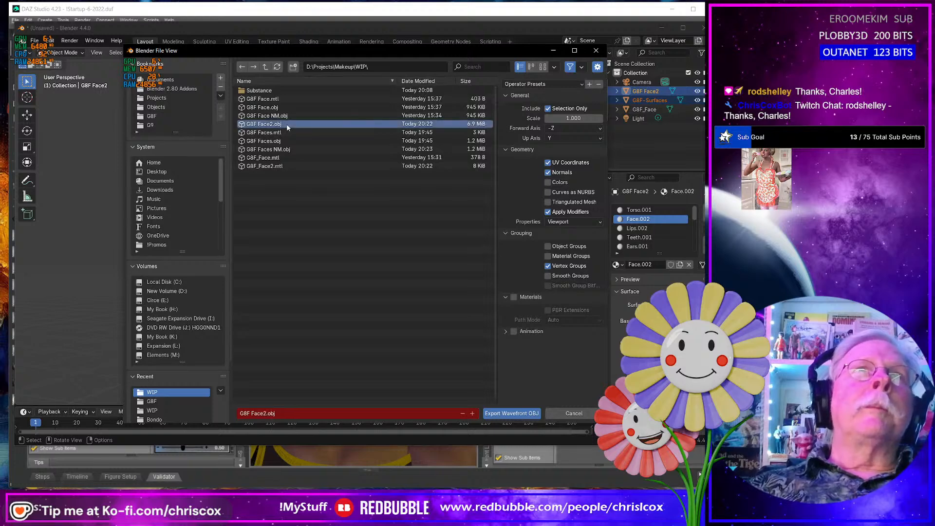
pyautogui.click(263, 414)
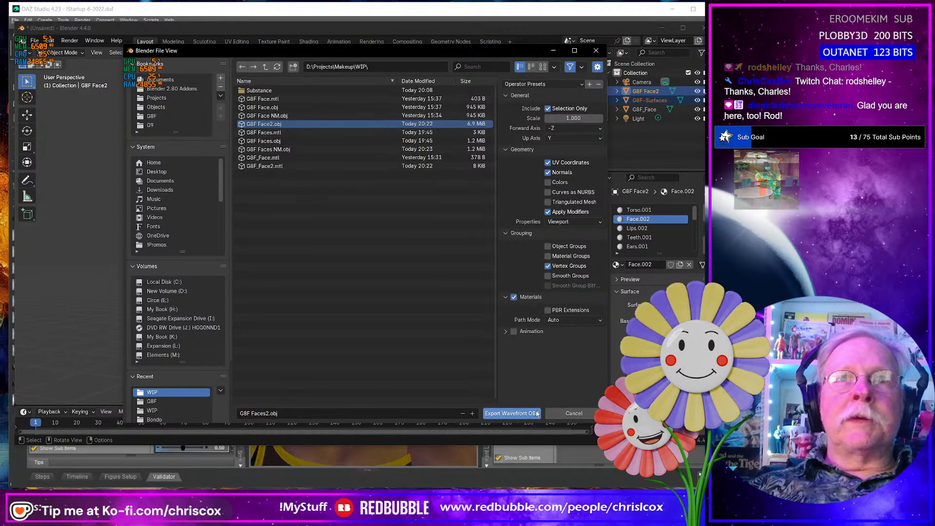
pyautogui.click(512, 413)
# - On G8F Face2, replace the Face.002 material with Face and the Lips.002 material with Lips
pyautogui.click(326, 257)
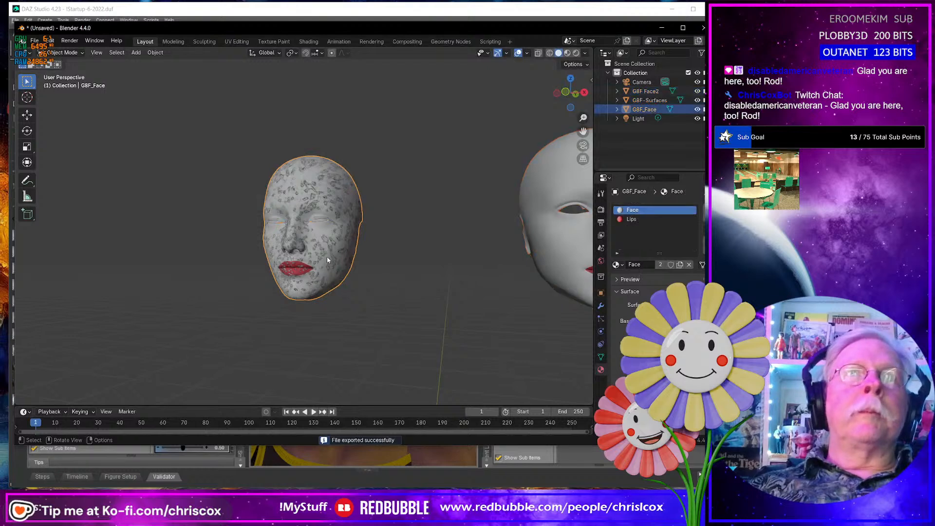
pyautogui.click(343, 209)
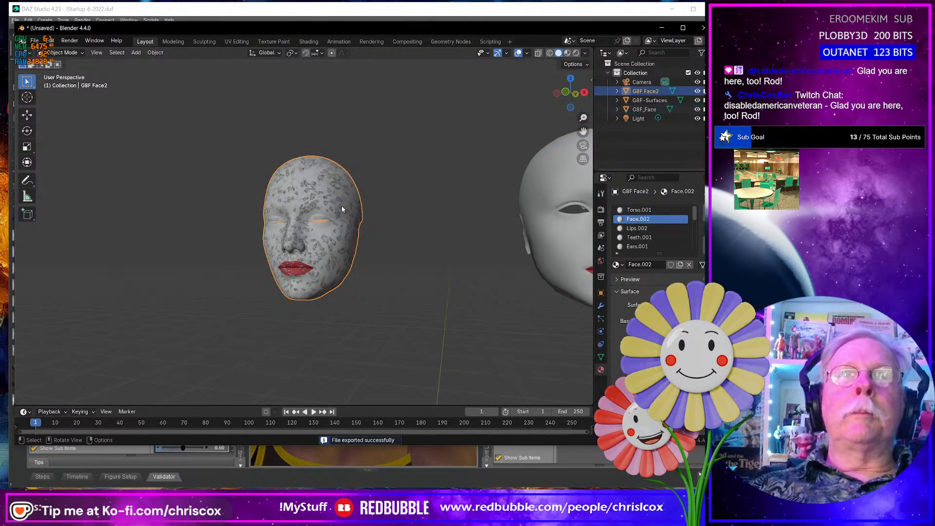
pyautogui.click(624, 265)
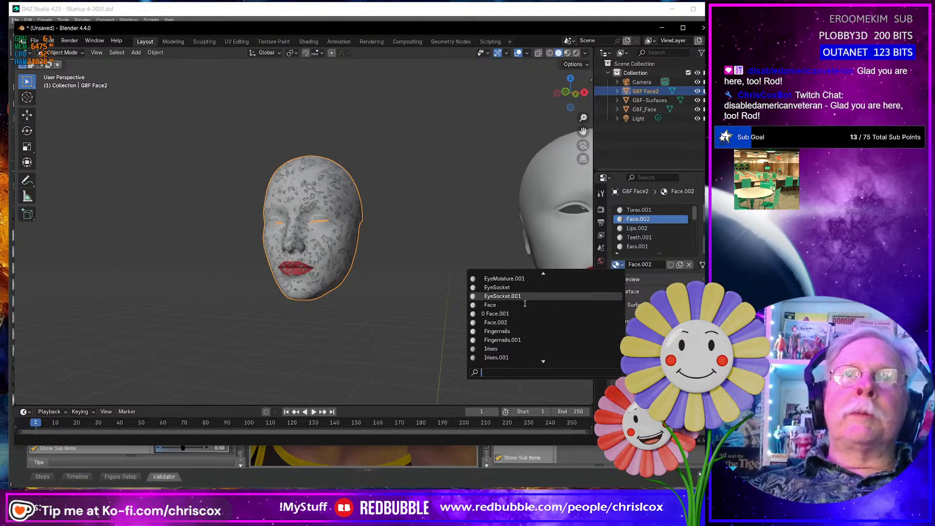
pyautogui.click(525, 305)
pyautogui.click(637, 229)
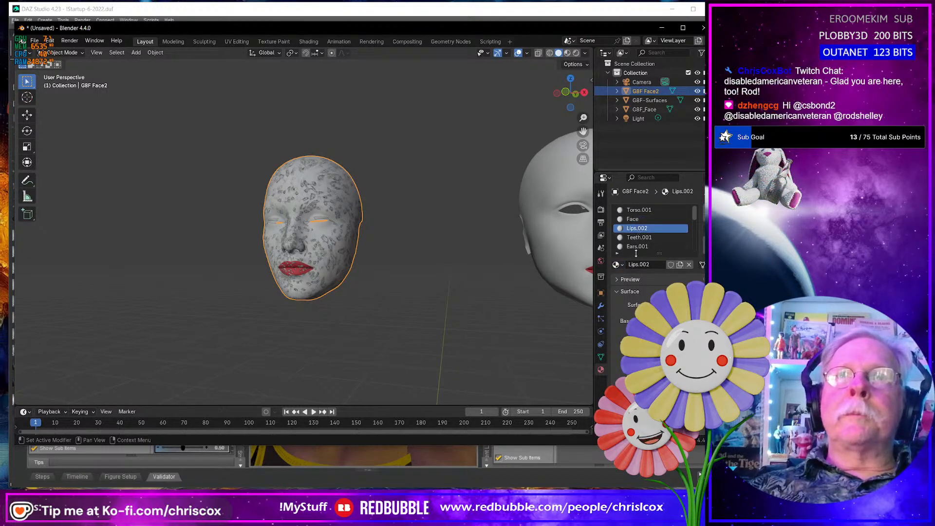
pyautogui.click(621, 266)
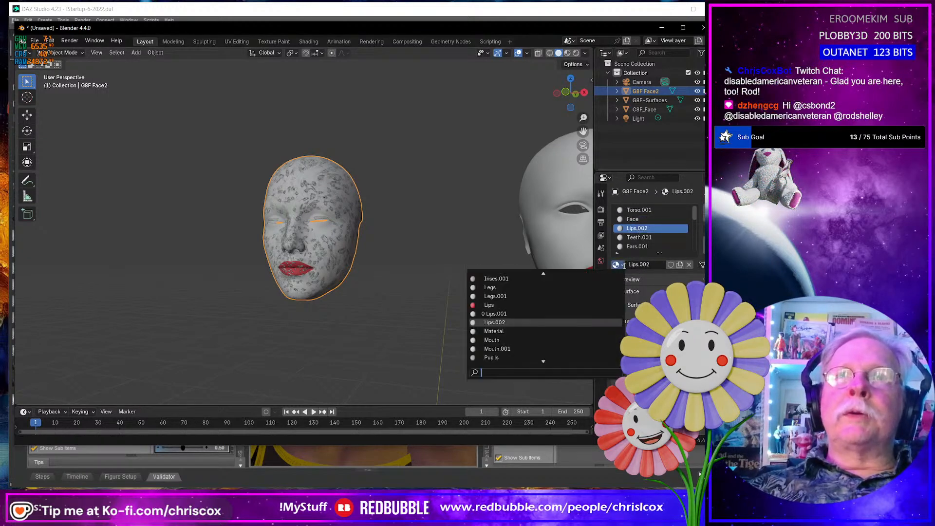
pyautogui.click(505, 307)
# - Add G8F-Surfaces to the selection and export both meshes with materials over G8F Faces2.obj
pyautogui.keyDown('shift'); pyautogui.click(548, 253); pyautogui.keyUp('shift')
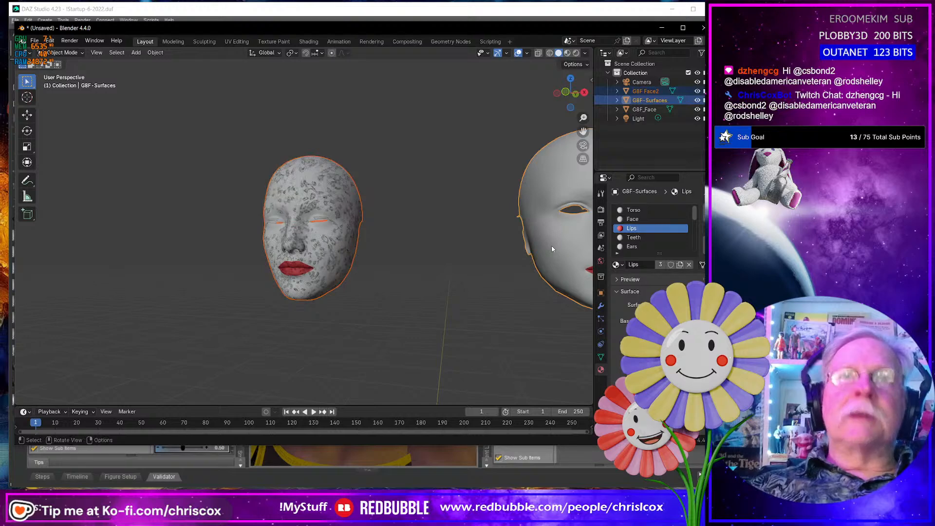
pyautogui.hotkey('ctrl', 'shift', 'e')
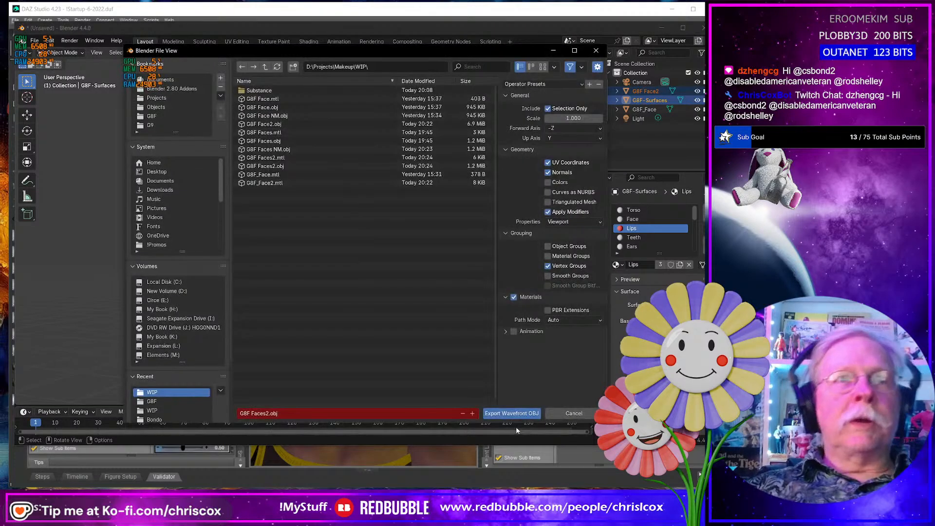
pyautogui.click(513, 414)
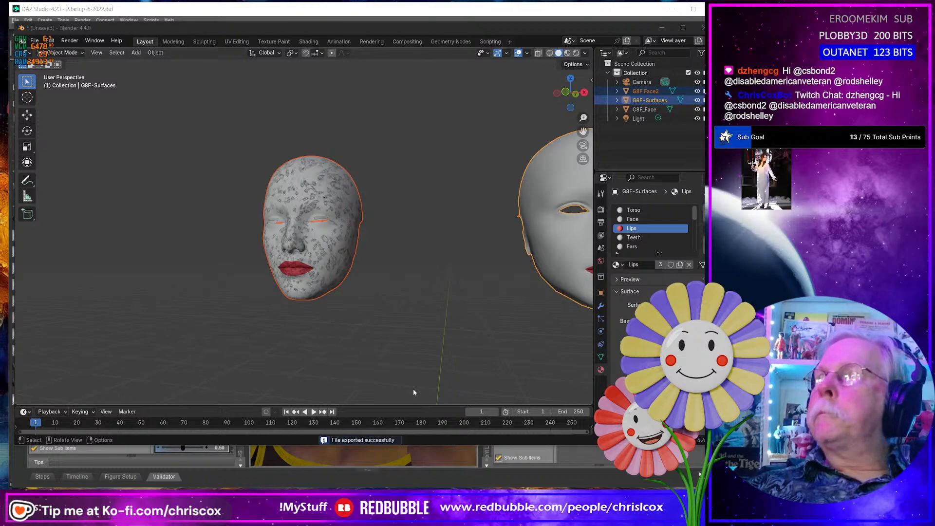
# - Switch to Substance 3D Painter and set the project configuration's mesh file to G8F Faces NM.obj from the WIP folder
pyautogui.hotkey('alt', 'Tab')
pyautogui.scroll(3, 350, 278)
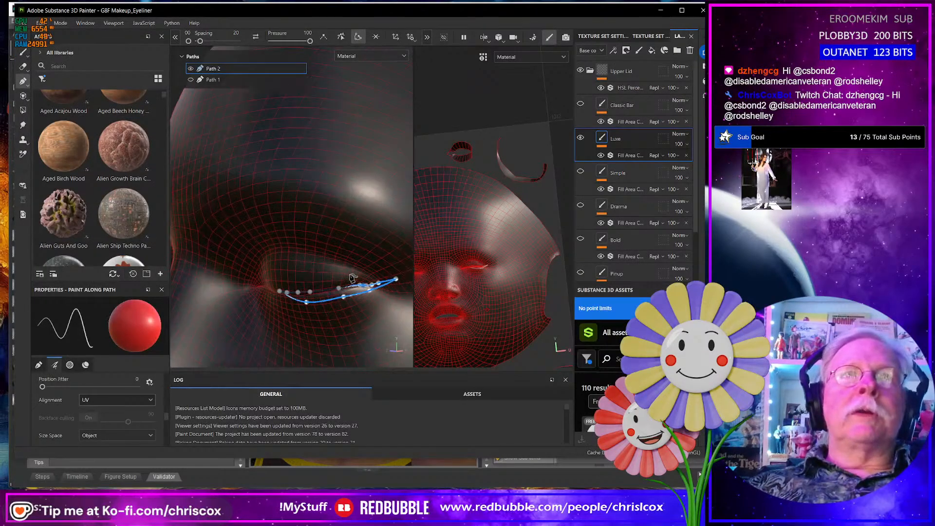
pyautogui.scroll(-8, 350, 277)
pyautogui.keyDown('alt'); pyautogui.moveTo(350, 277); pyautogui.dragTo(382, 273); pyautogui.keyUp('alt')
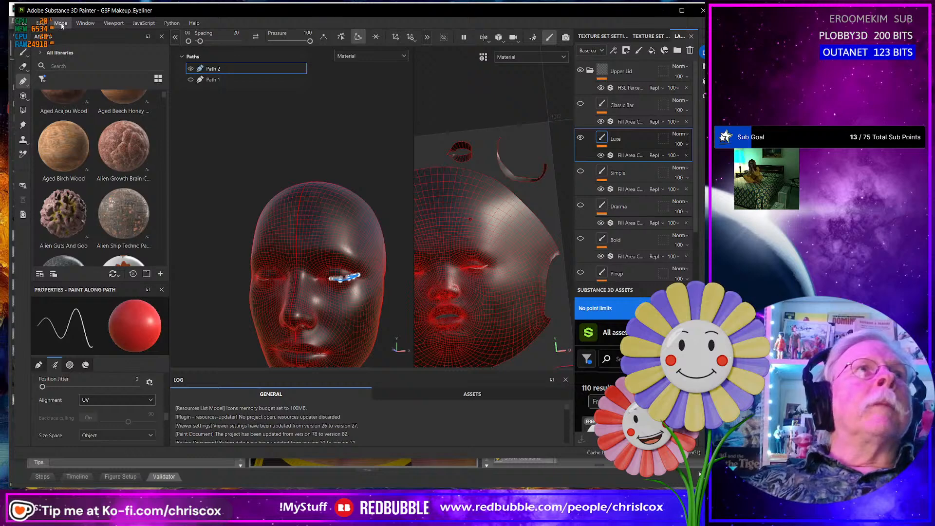
pyautogui.click(45, 25)
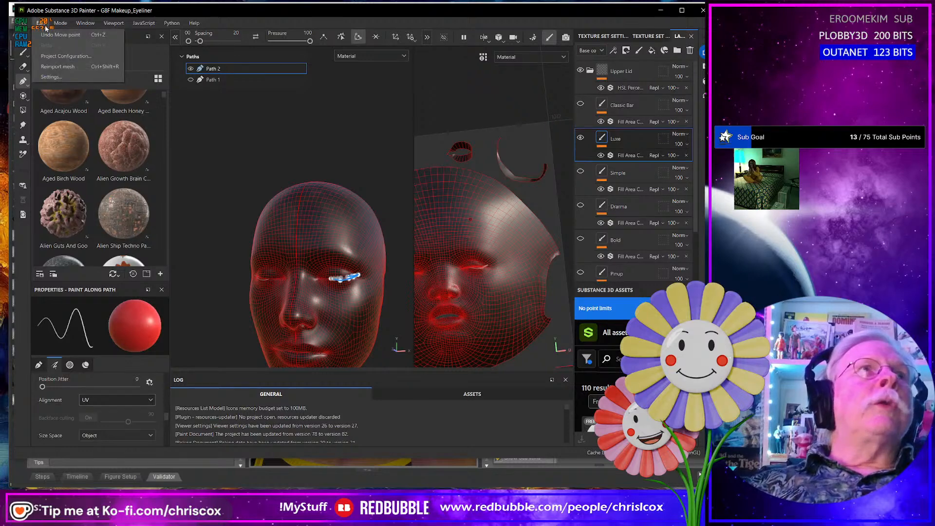
pyautogui.click(65, 56)
pyautogui.click(439, 156)
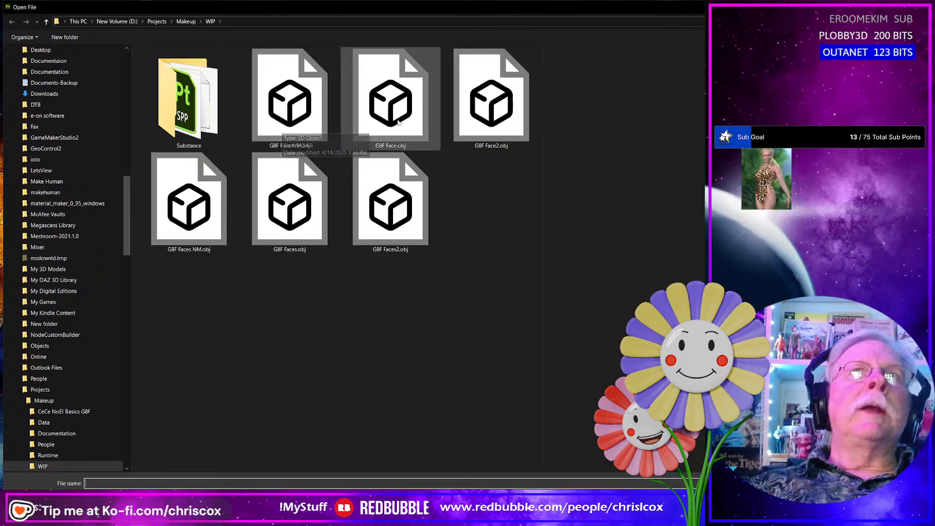
pyautogui.click(189, 230)
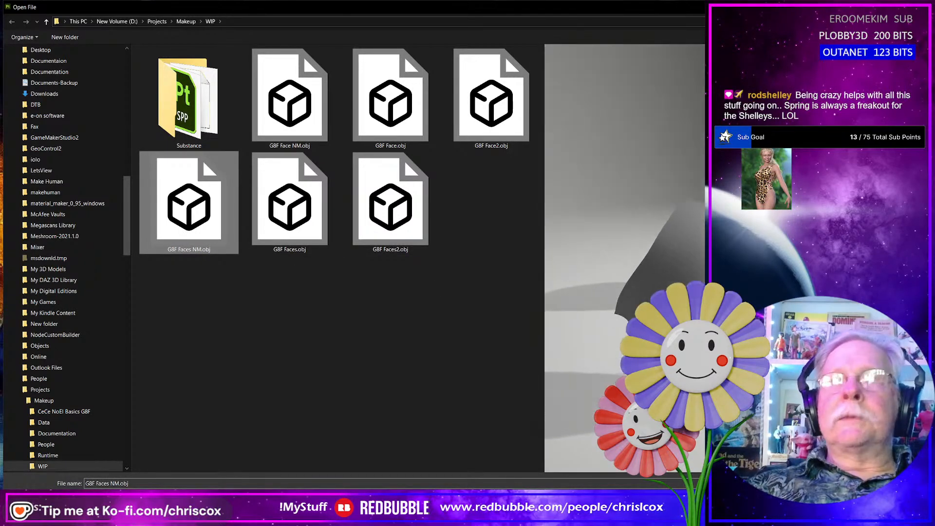
pyautogui.press('Return')
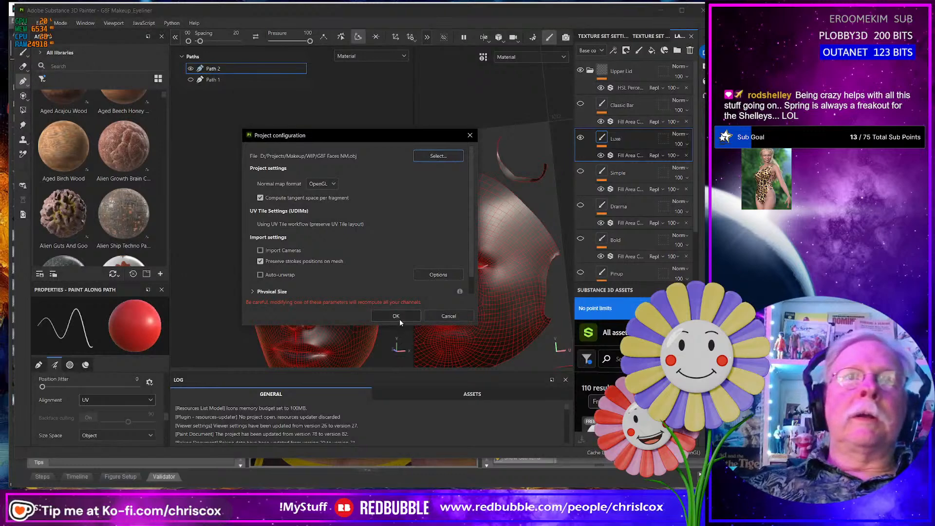
pyautogui.click(398, 317)
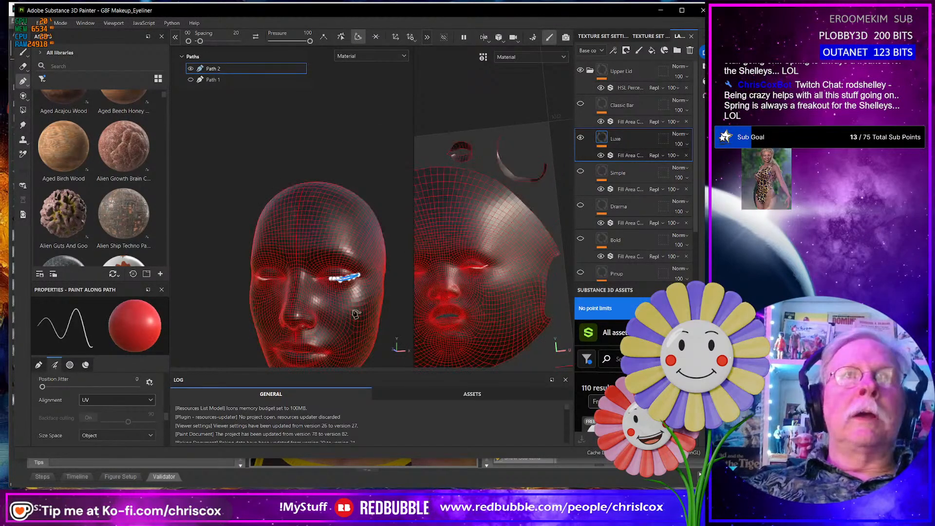
pyautogui.scroll(5, 355, 314)
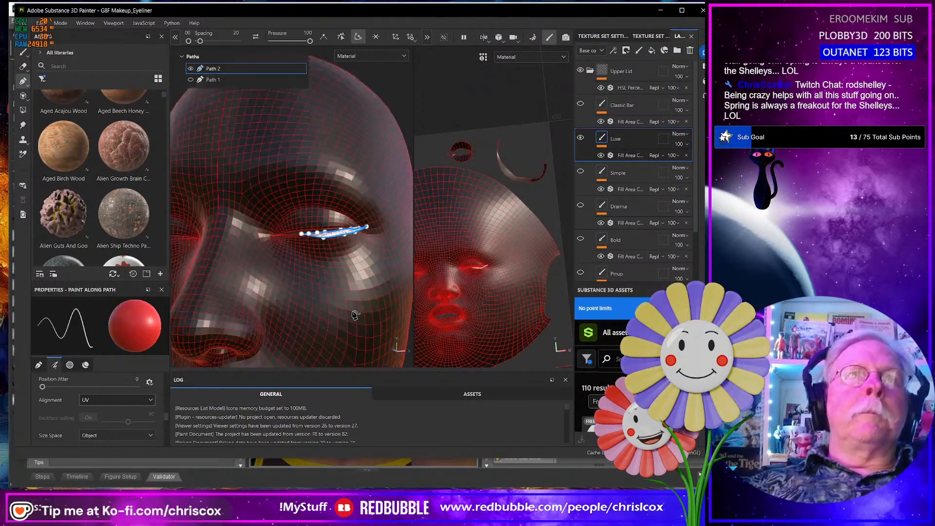
pyautogui.scroll(2, 339, 311)
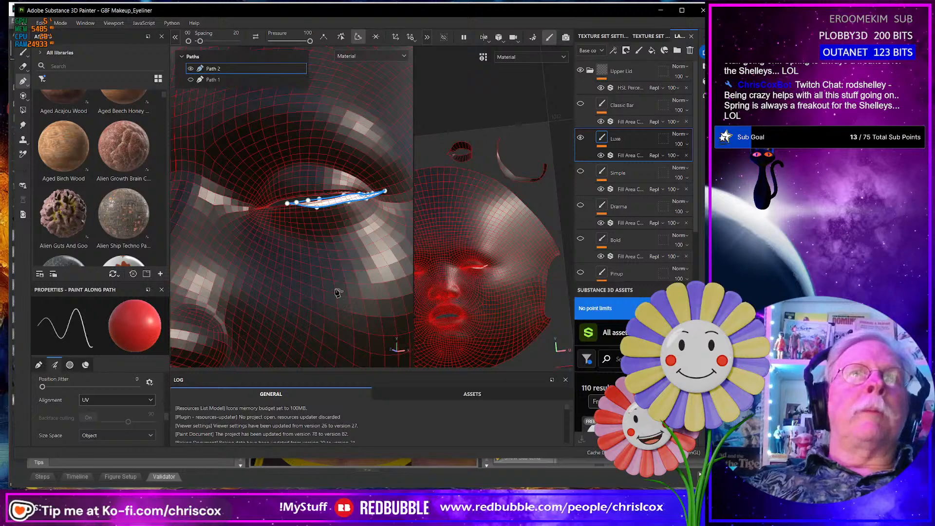
pyautogui.scroll(-2, 338, 289)
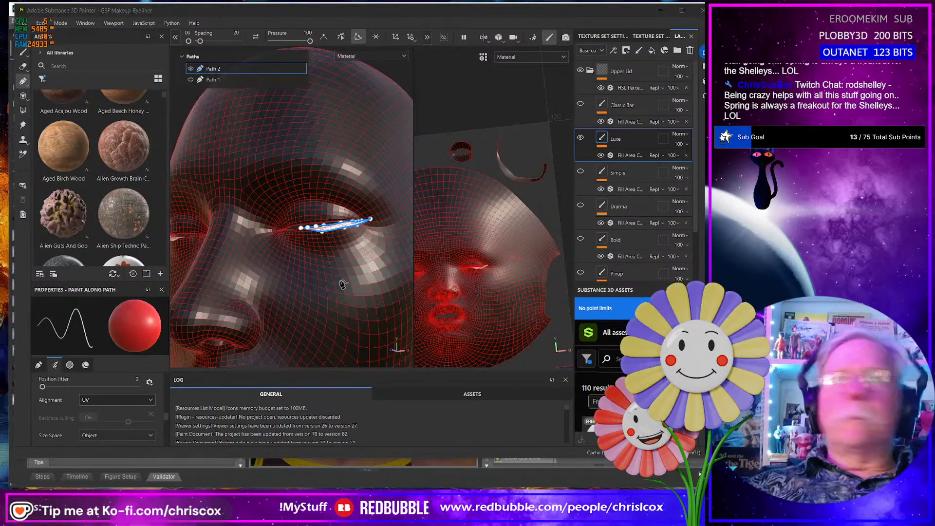
# - Switch back to Blender, shade both selected meshes smooth, and export them over G8F Faces2.obj
pyautogui.hotkey('alt', 'Tab')
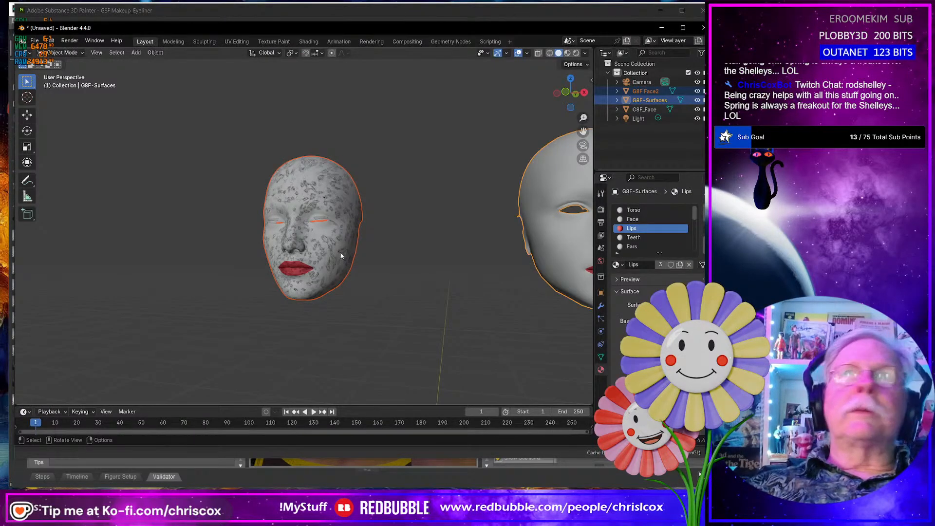
pyautogui.rightClick(541, 177)
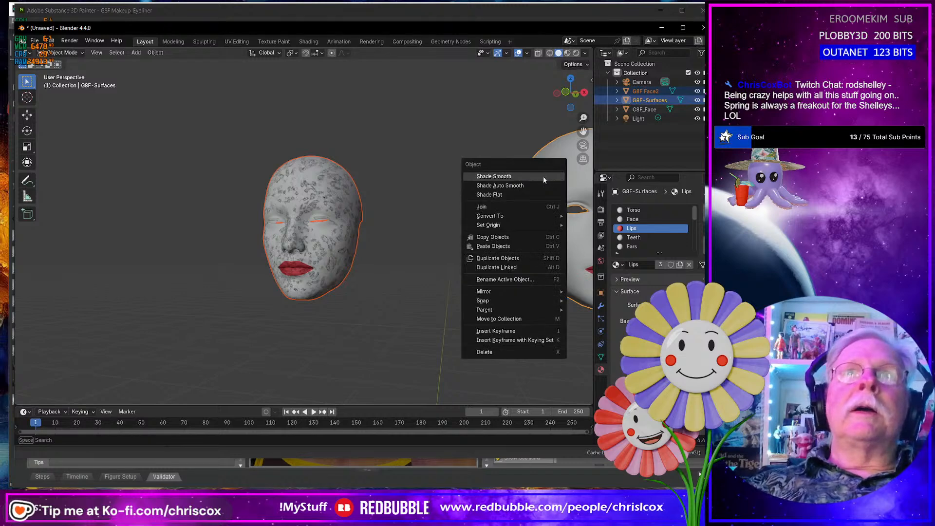
pyautogui.click(540, 177)
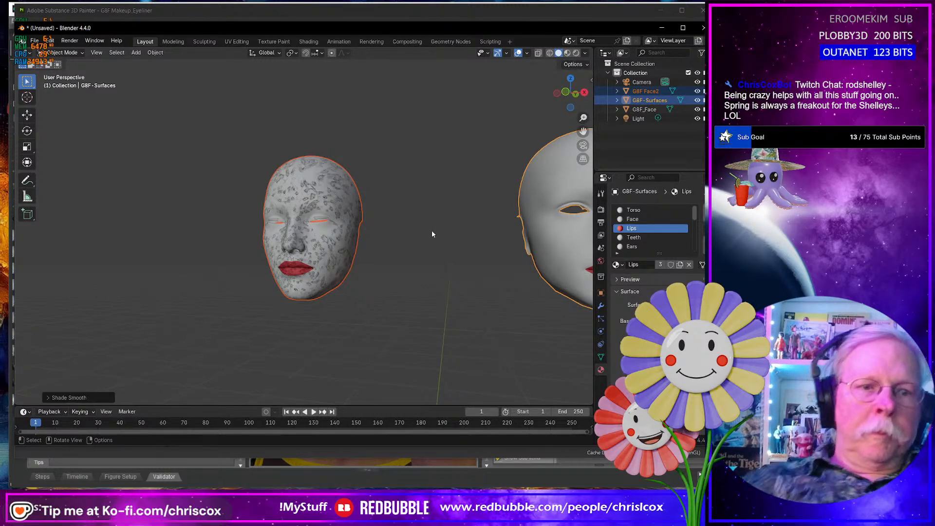
pyautogui.hotkey('ctrl', 'shift', 'e')
pyautogui.press('Return')
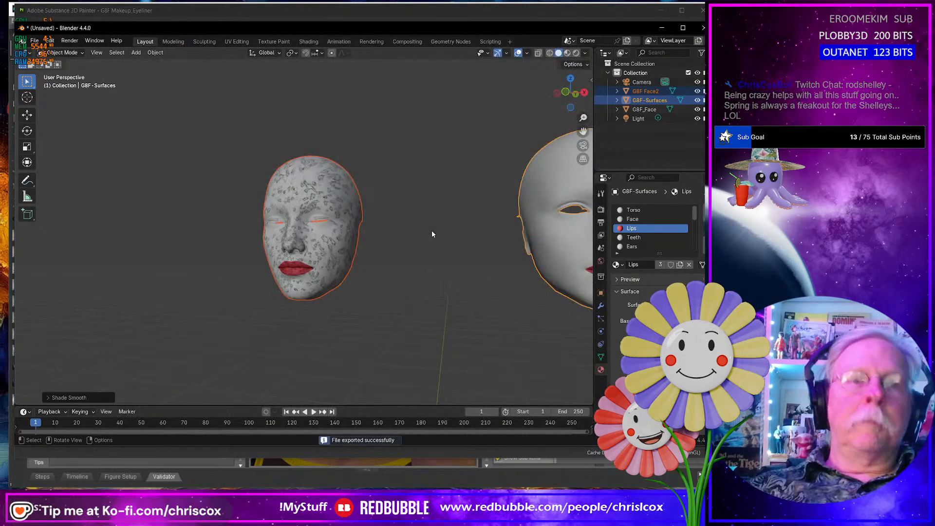
# - Export the selected face meshes without materials as G8F Faces2 NM.obj in the WIP folder
pyautogui.hotkey('ctrl', 'shift', 'e')
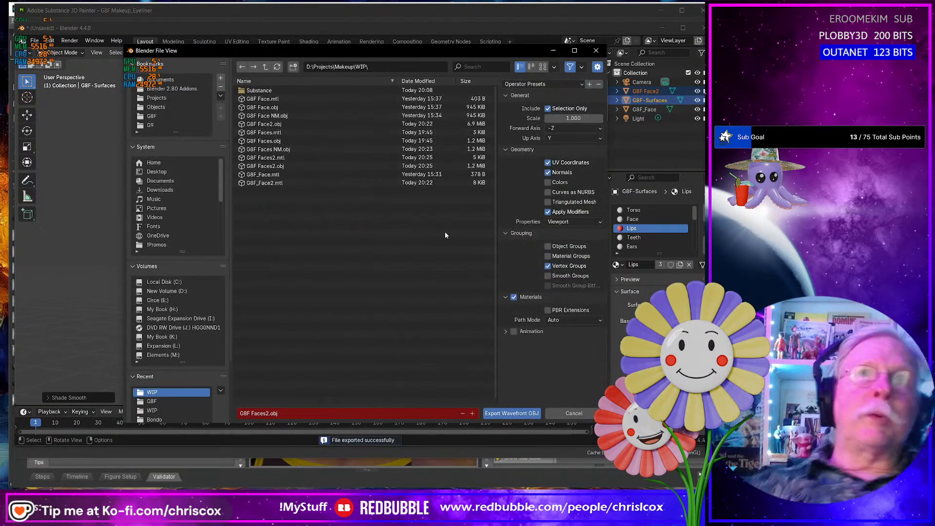
pyautogui.click(514, 297)
pyautogui.click(309, 413)
pyautogui.click(306, 413)
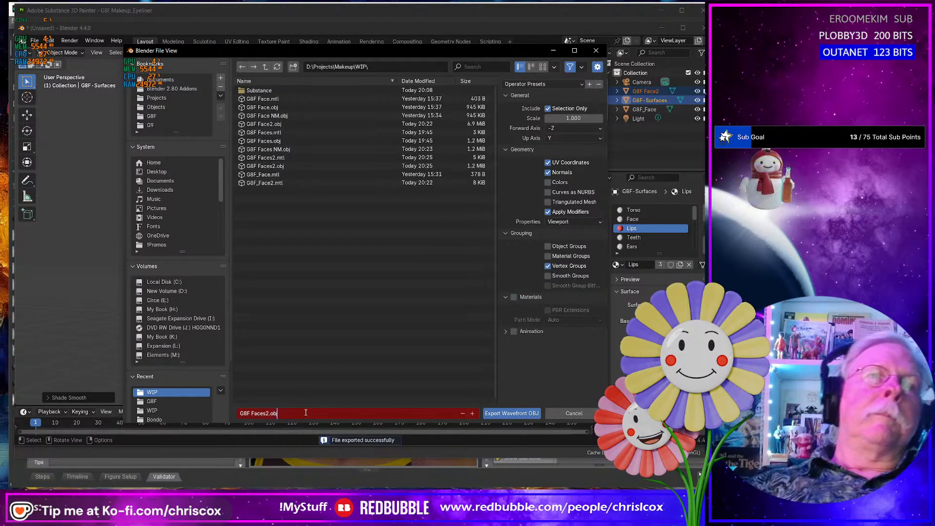
pyautogui.press('Left')
pyautogui.press('Left')
pyautogui.press('Left')
pyautogui.press('Left')
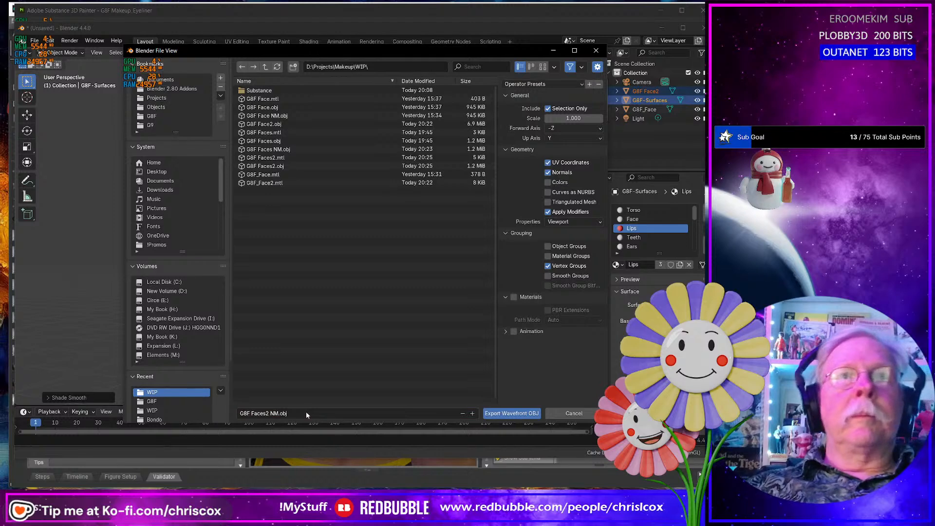
pyautogui.click(512, 413)
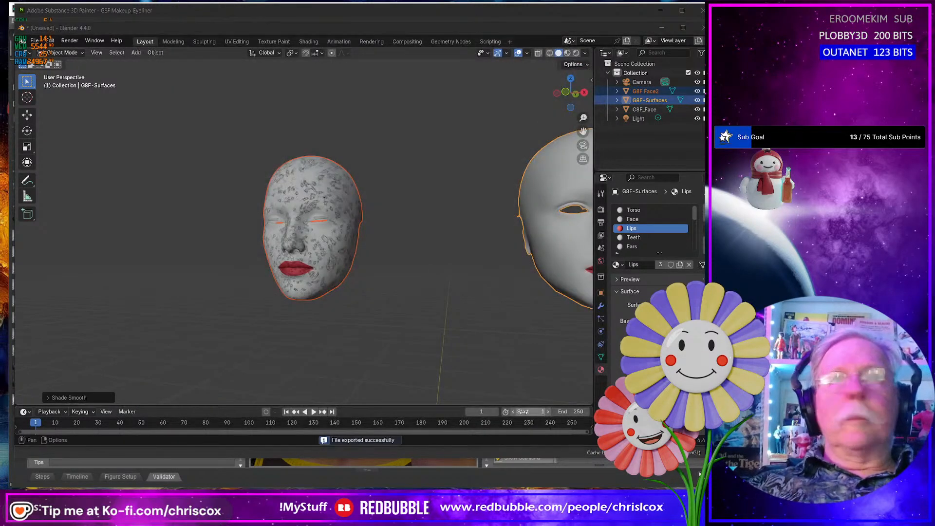
# - Switch to Substance 3D Painter and set the project configuration's mesh file to G8F Faces2 NM.obj
pyautogui.hotkey('alt', 'Tab')
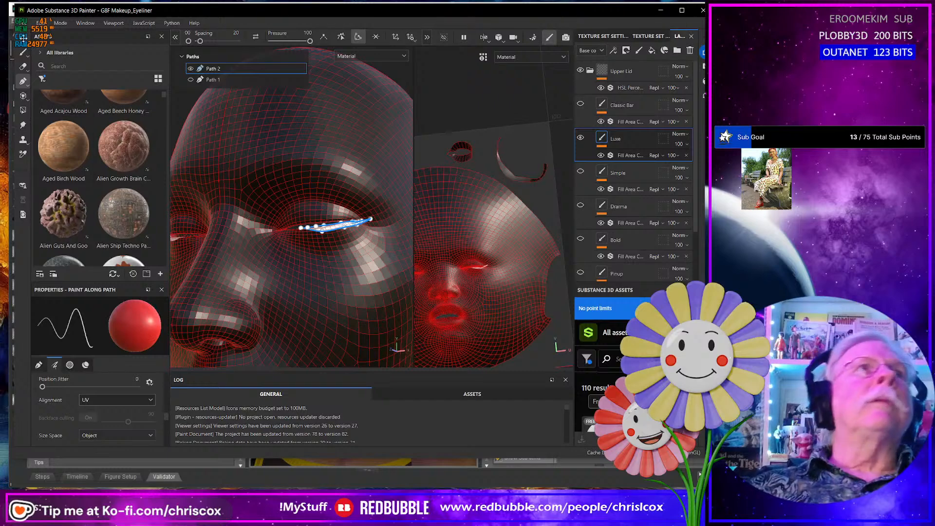
pyautogui.click(60, 23)
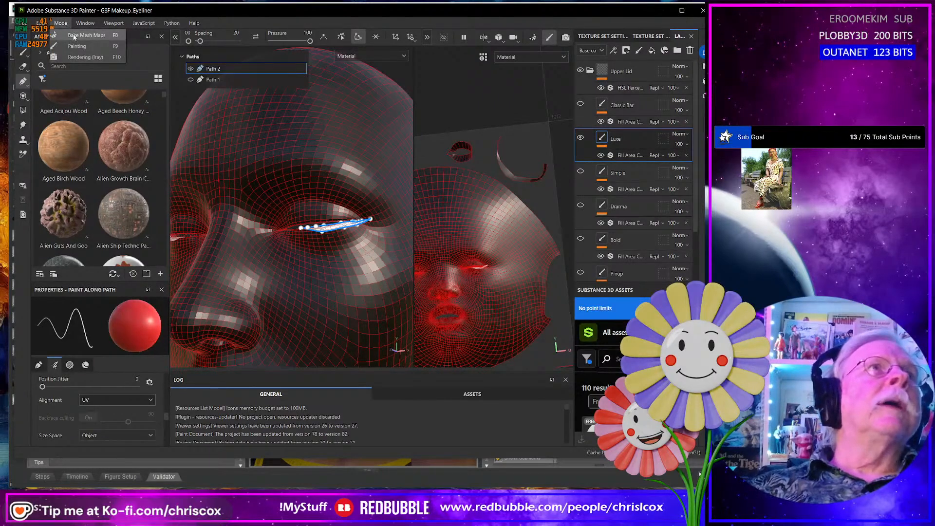
pyautogui.moveTo(42, 23)
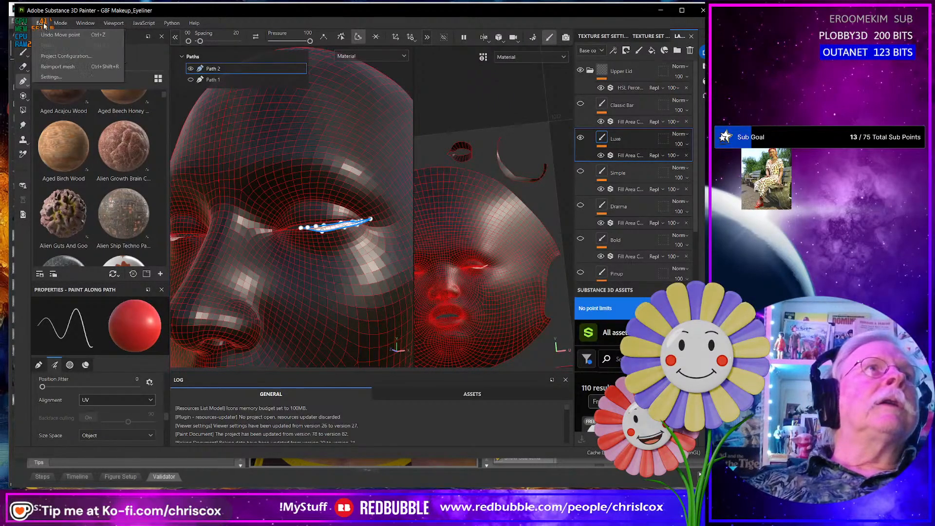
pyautogui.click(61, 57)
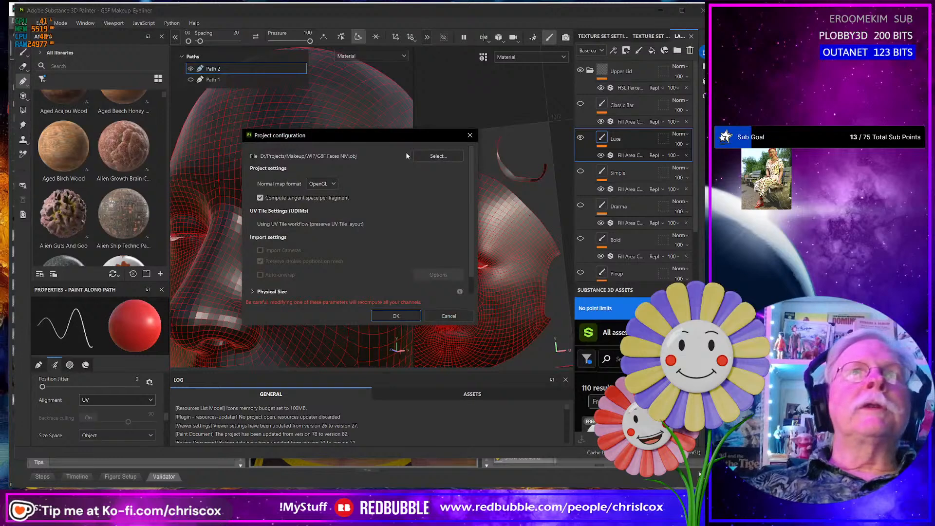
pyautogui.click(437, 156)
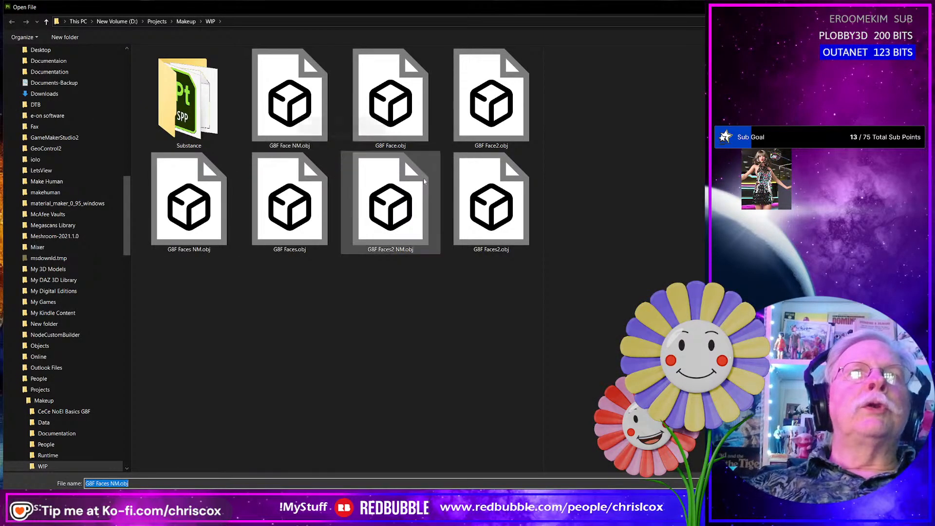
pyautogui.doubleClick(391, 200)
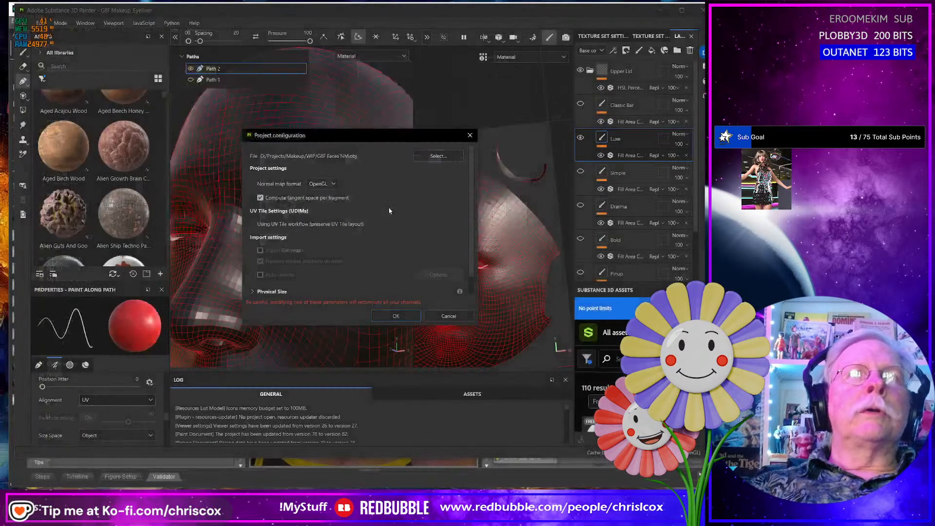
pyautogui.click(406, 316)
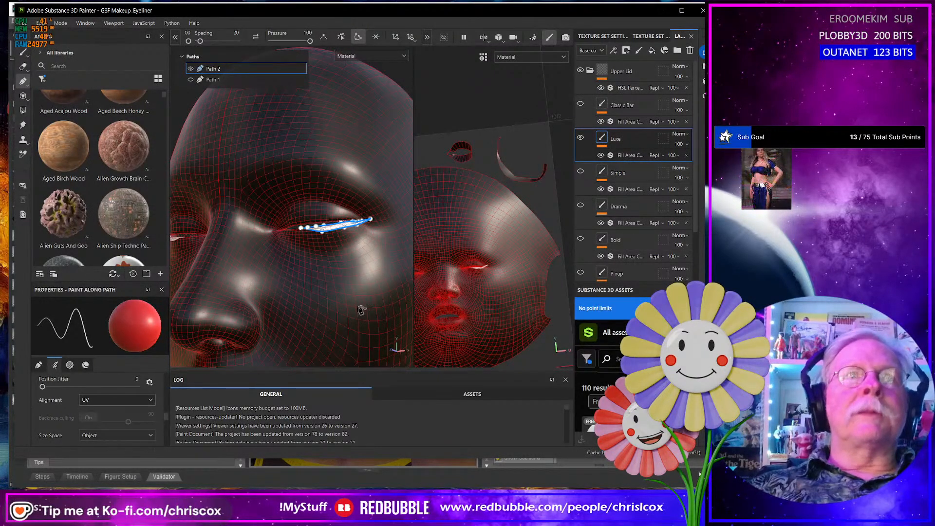
# - Examine the Luxe eyeliner path and the closed eyelid on the reloaded mesh in the 3D and UV views
pyautogui.scroll(4, 359, 307)
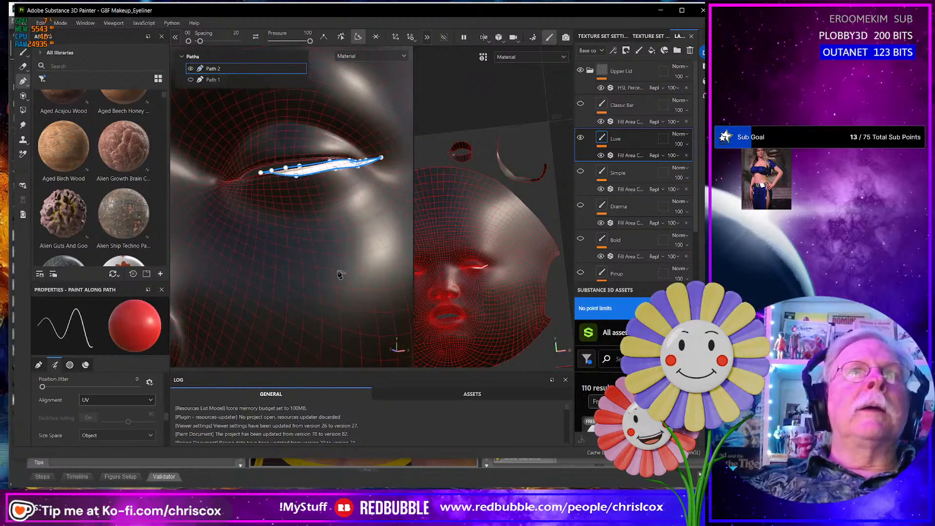
pyautogui.keyDown('alt'); pyautogui.moveTo(337, 268); pyautogui.dragTo(326, 265); pyautogui.keyUp('alt')
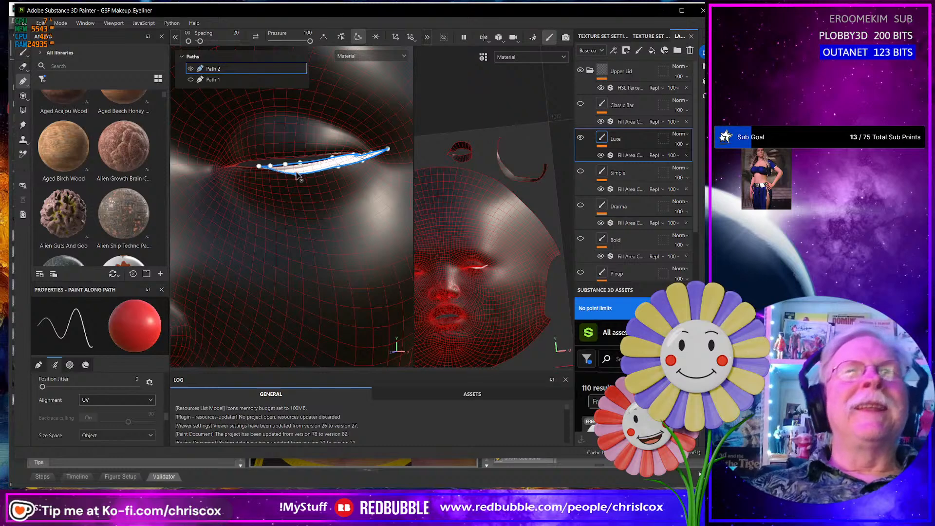
pyautogui.keyDown('alt'); pyautogui.moveTo(297, 175); pyautogui.dragTo(271, 177); pyautogui.keyUp('alt')
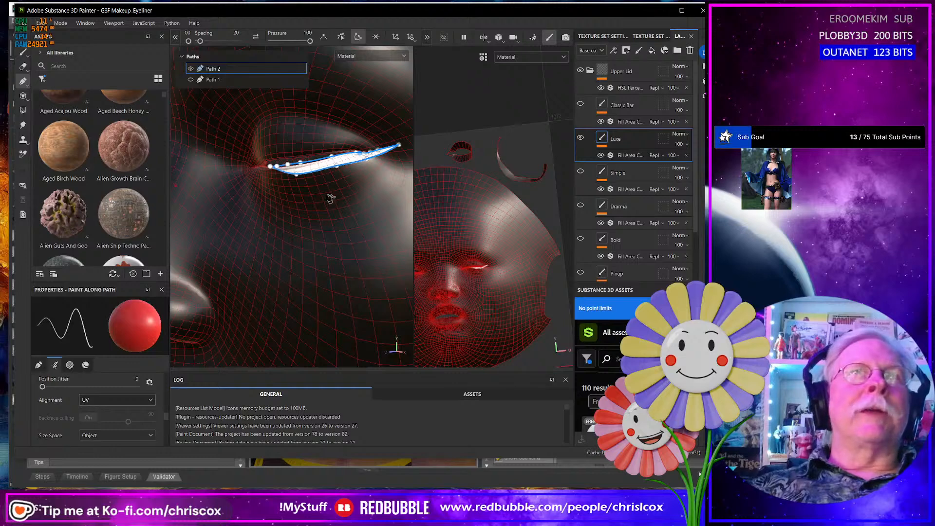
pyautogui.keyDown('alt'); pyautogui.moveTo(330, 199); pyautogui.dragTo(362, 225); pyautogui.keyUp('alt')
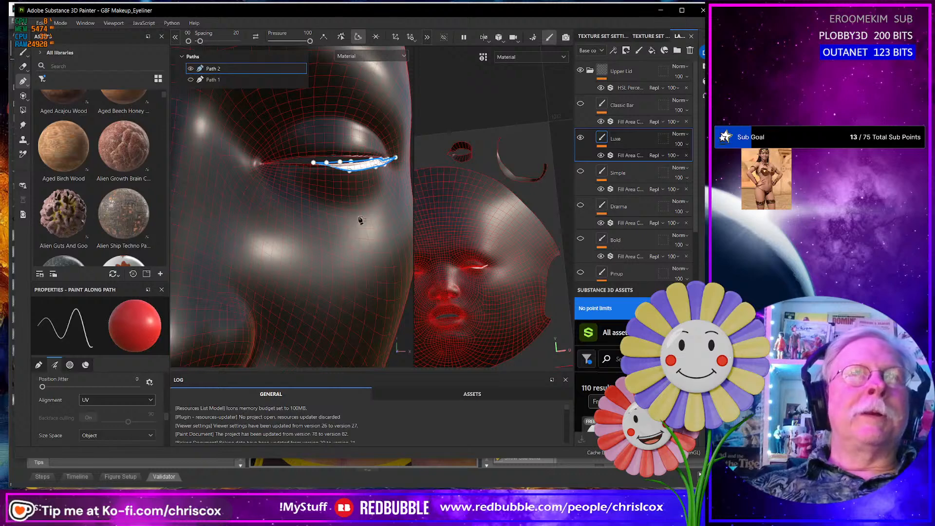
pyautogui.scroll(5, 482, 270)
pyautogui.scroll(3, 485, 268)
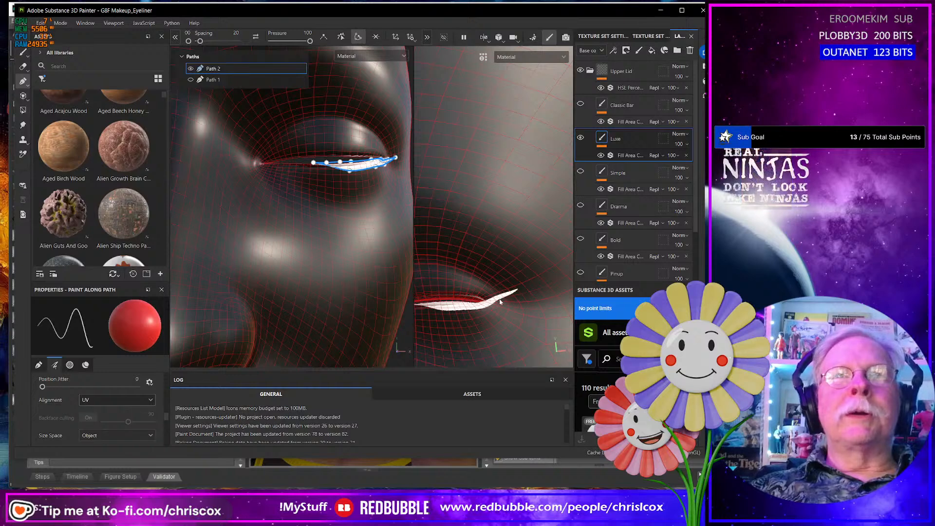
pyautogui.keyDown('alt'); pyautogui.moveTo(482, 304); pyautogui.dragTo(516, 302, button='middle'); pyautogui.keyUp('alt')
pyautogui.scroll(3, 346, 283)
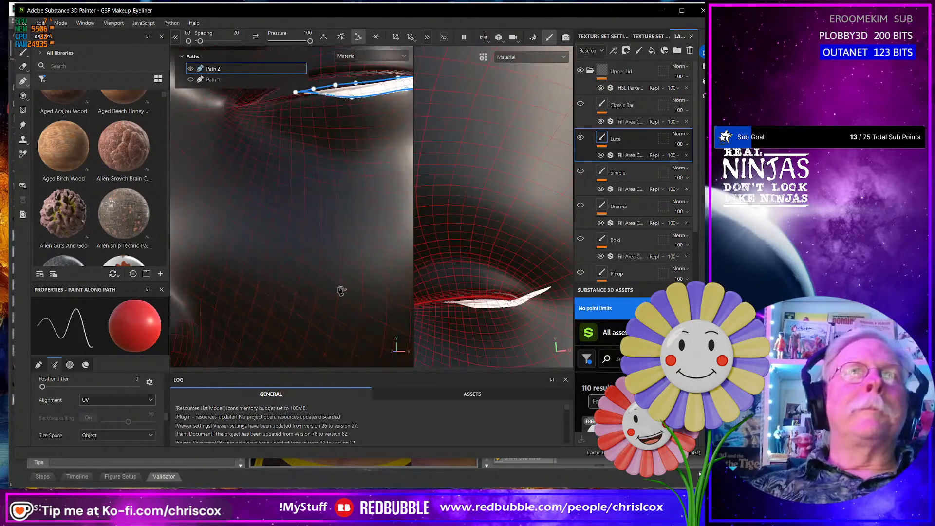
pyautogui.scroll(-7, 342, 290)
pyautogui.keyDown('alt'); pyautogui.moveTo(346, 286); pyautogui.dragTo(343, 268); pyautogui.keyUp('alt')
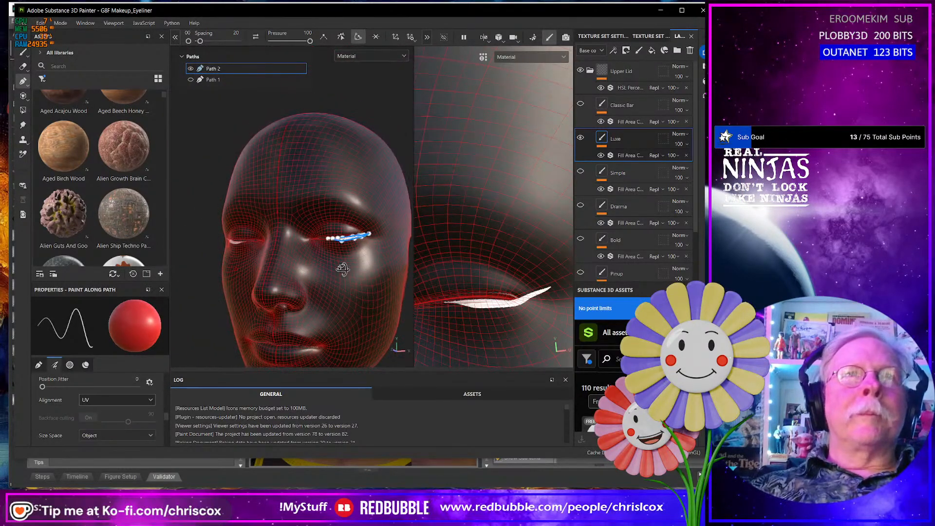
pyautogui.scroll(8, 346, 274)
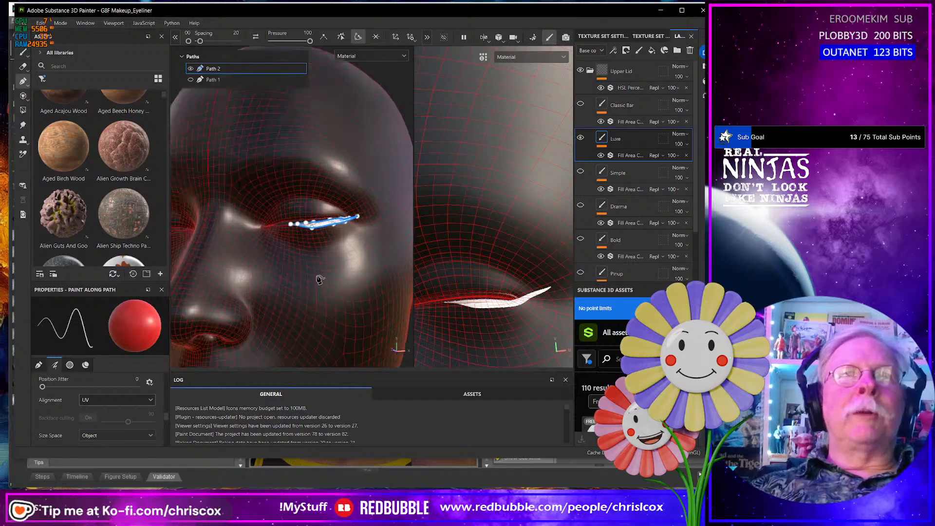
pyautogui.scroll(-8, 322, 270)
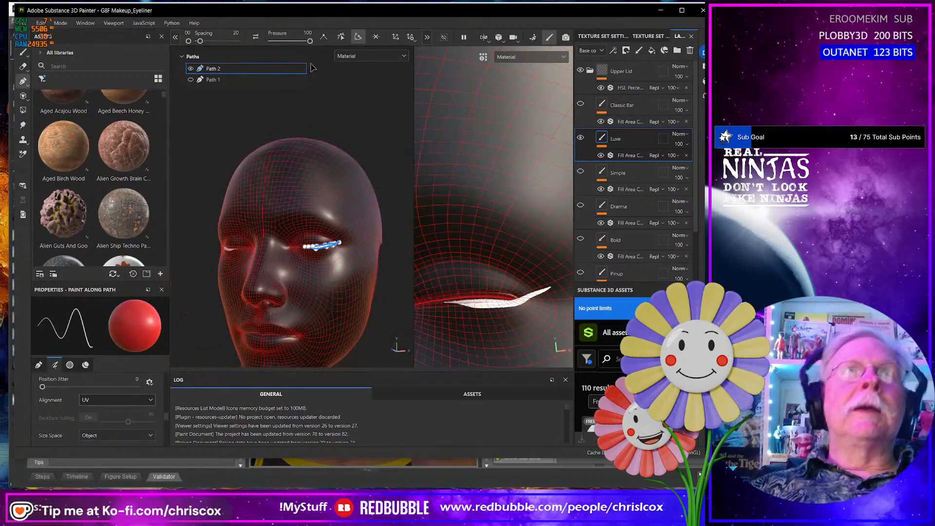
# - Display the ID map on the face to check the material regions, and return to the Material display
pyautogui.click(350, 56)
pyautogui.scroll(-3, 373, 122)
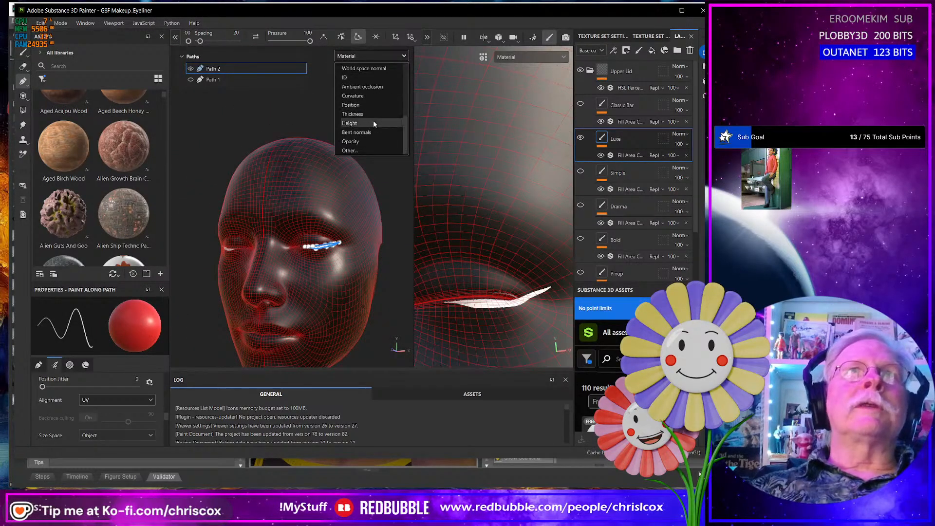
pyautogui.click(353, 80)
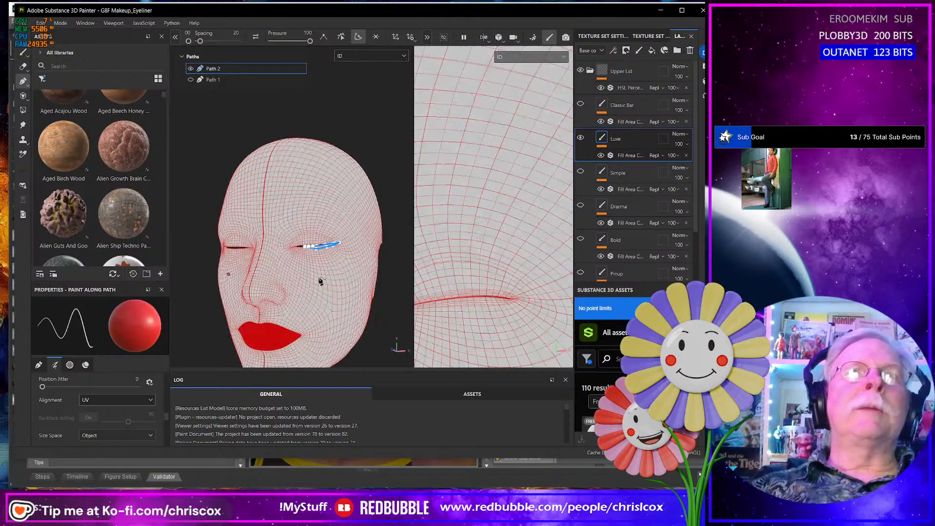
pyautogui.moveTo(335, 298)
pyautogui.keyDown('alt'); pyautogui.mouseDown()
pyautogui.moveTo(363, 281)
pyautogui.moveTo(365, 229)
pyautogui.moveTo(332, 285)
pyautogui.mouseUp(); pyautogui.keyUp('alt')
pyautogui.click(352, 57)
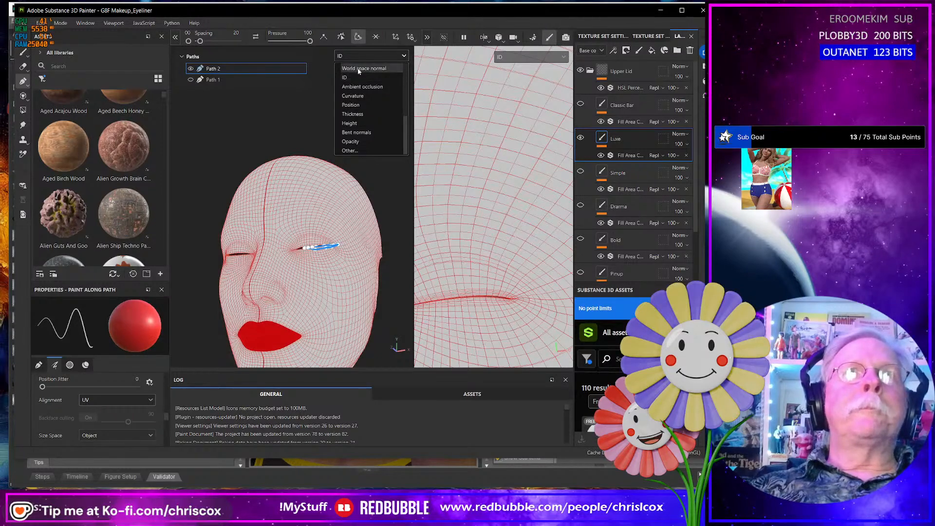
pyautogui.scroll(3, 358, 71)
pyautogui.click(357, 71)
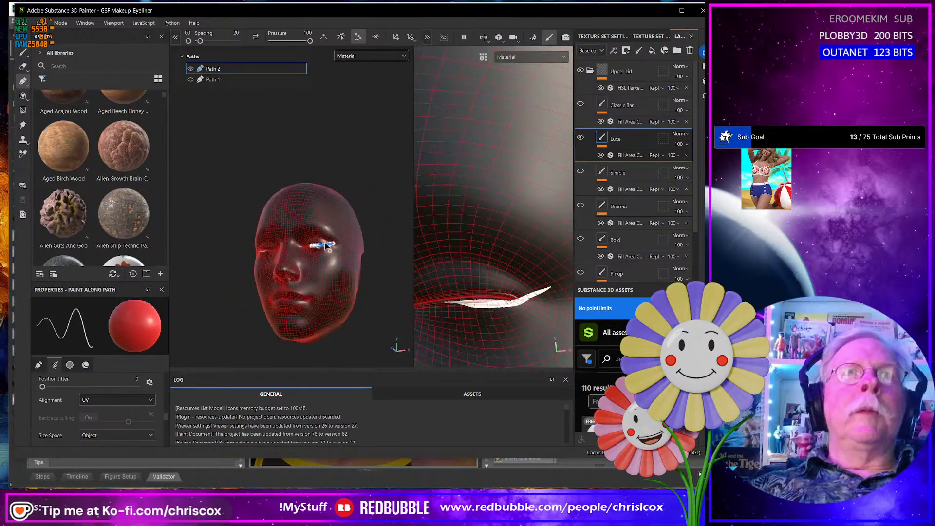
# - Delete surplus points along the upper edge of Path 2 on the Luxe eyeliner
pyautogui.scroll(10, 325, 247)
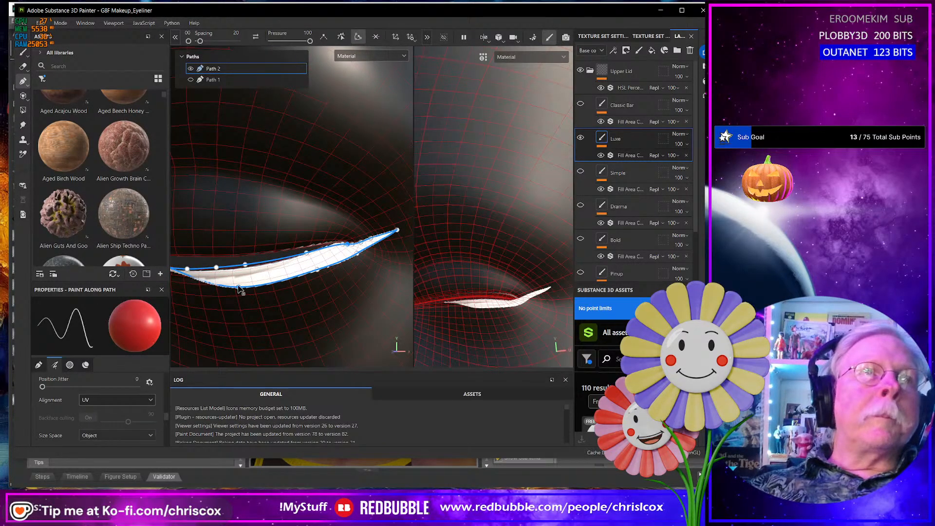
pyautogui.moveTo(239, 286); pyautogui.dragTo(271, 275)
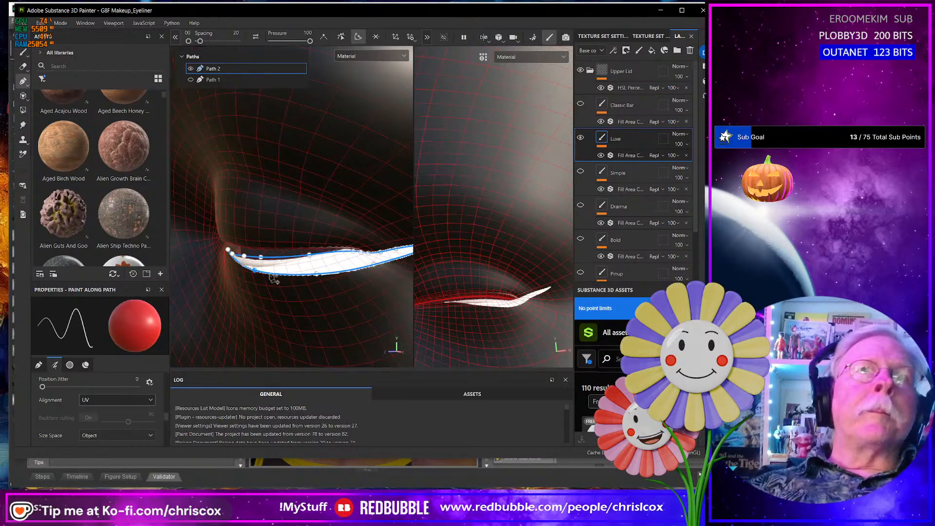
pyautogui.press('Delete')
pyautogui.click(369, 255)
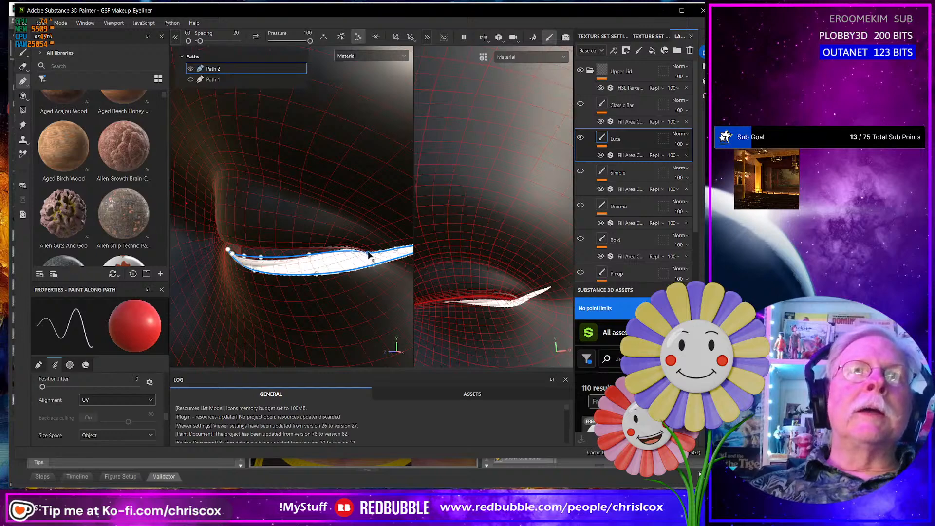
pyautogui.press('Delete')
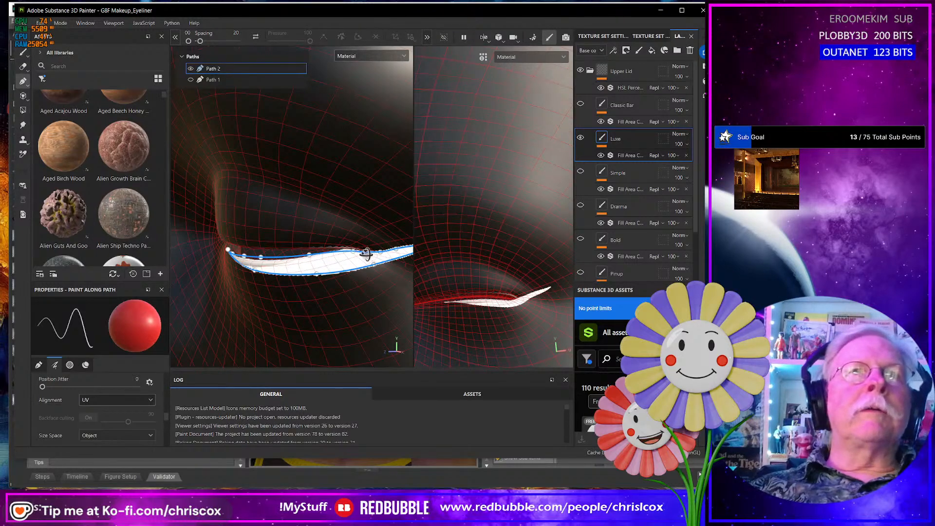
pyautogui.keyDown('alt'); pyautogui.moveTo(366, 254); pyautogui.dragTo(433, 262); pyautogui.keyUp('alt')
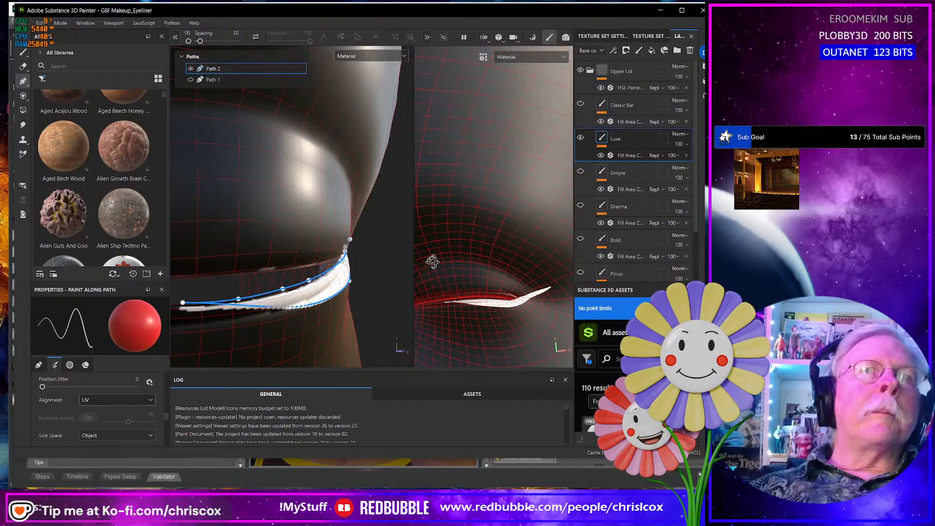
pyautogui.click(310, 282)
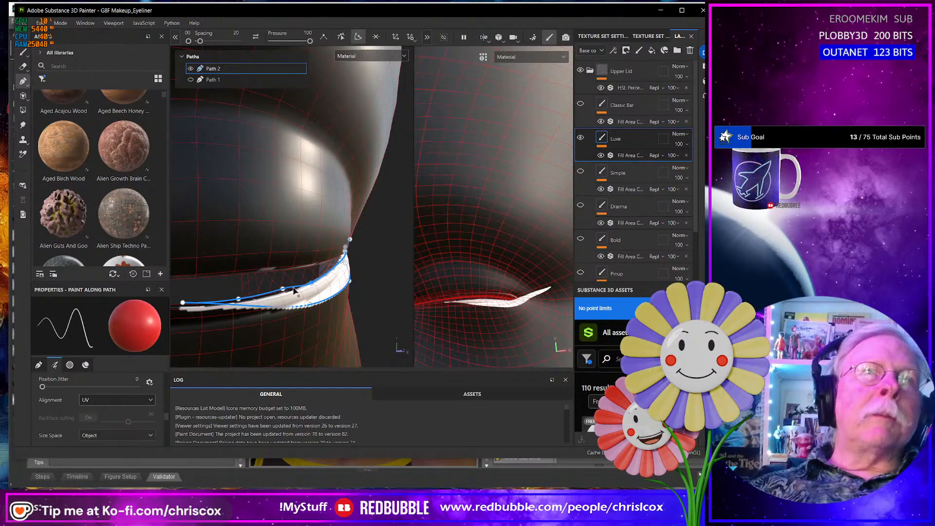
pyautogui.press('Delete')
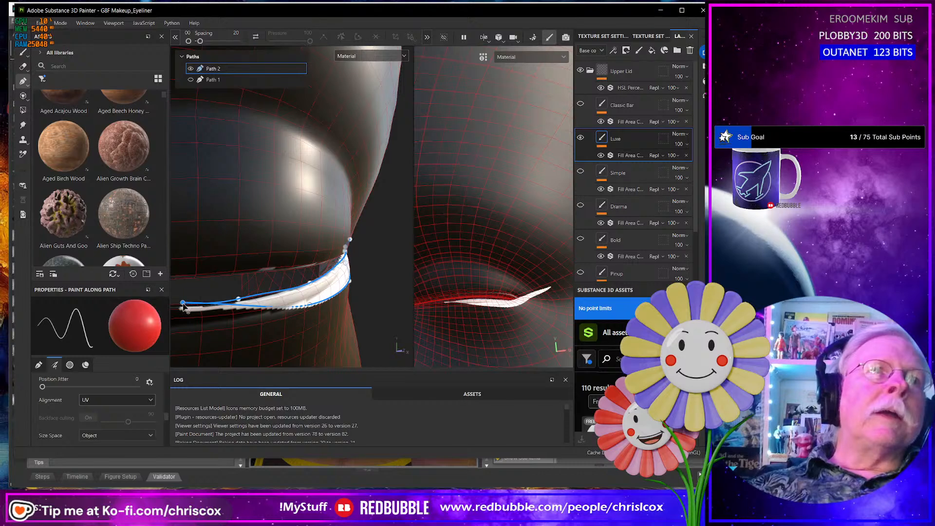
# - Reposition the points at the inner end of Path 2 to narrow the eyeliner's tip along the closed lid's edge
pyautogui.moveTo(183, 308); pyautogui.dragTo(182, 308)
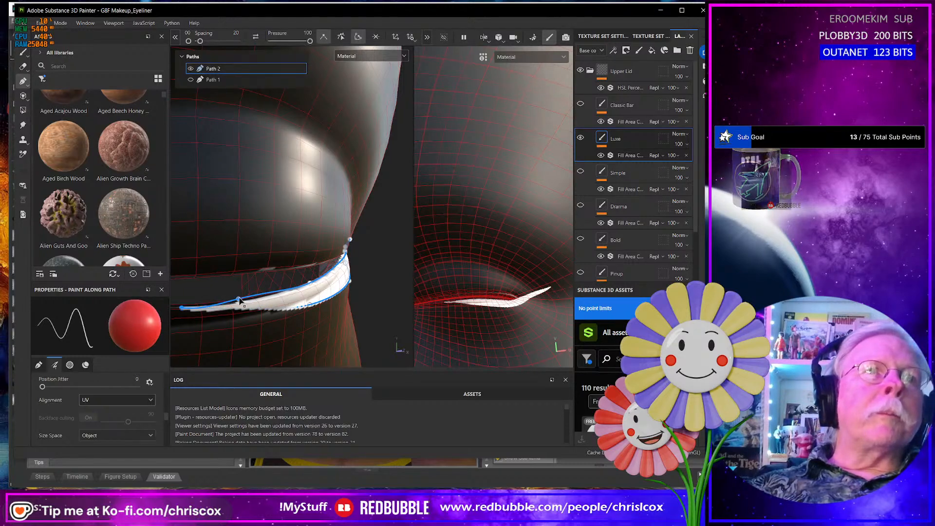
pyautogui.moveTo(238, 297); pyautogui.dragTo(242, 302)
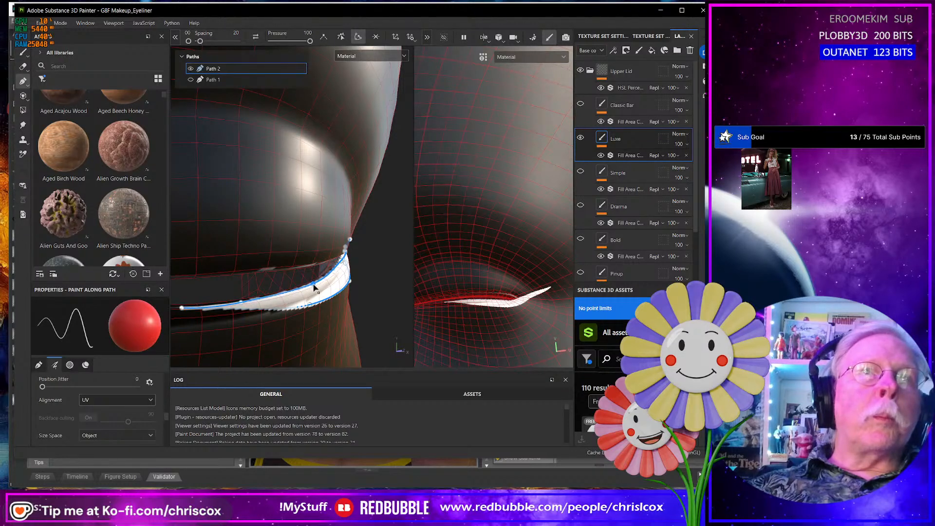
pyautogui.keyDown('alt'); pyautogui.moveTo(315, 287); pyautogui.dragTo(247, 276); pyautogui.keyUp('alt')
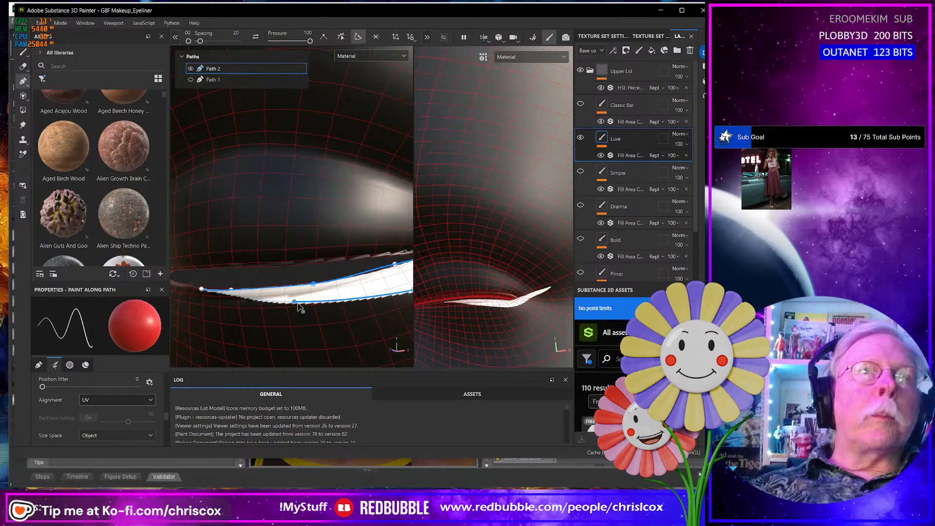
pyautogui.moveTo(243, 297); pyautogui.dragTo(241, 299)
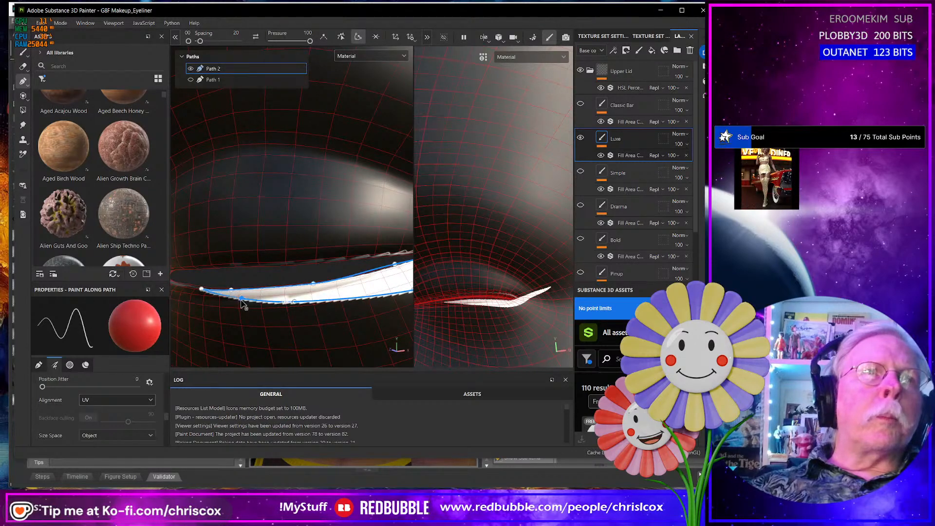
# - Reposition the upper-edge points of Path 2 on the Luxe eyeliner to follow the closed lid's edge toward the outer corner
pyautogui.keyDown('alt'); pyautogui.moveTo(316, 303); pyautogui.dragTo(361, 311); pyautogui.keyUp('alt')
pyautogui.scroll(3, 236, 296)
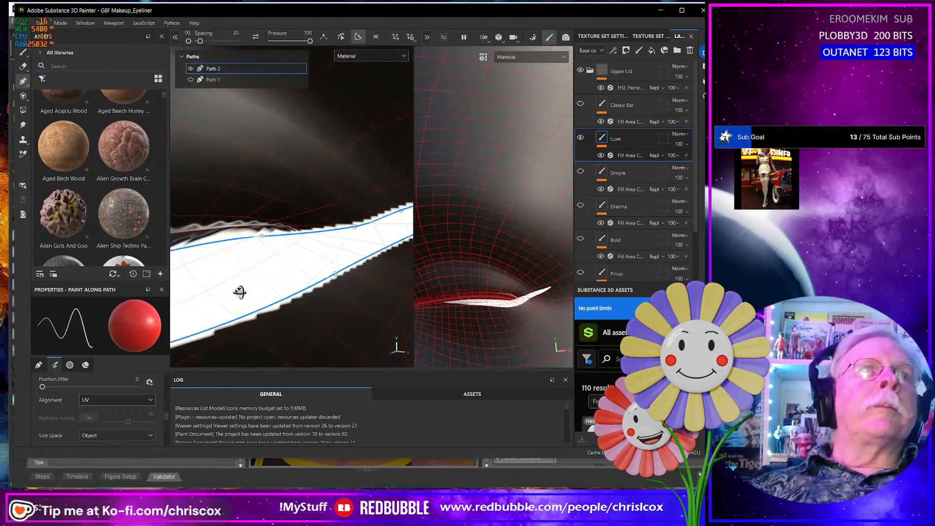
pyautogui.moveTo(258, 247)
pyautogui.keyDown('alt'); pyautogui.mouseDown()
pyautogui.moveTo(244, 267)
pyautogui.moveTo(351, 261)
pyautogui.moveTo(222, 273)
pyautogui.mouseUp(); pyautogui.keyUp('alt')
pyautogui.moveTo(343, 235); pyautogui.dragTo(405, 219)
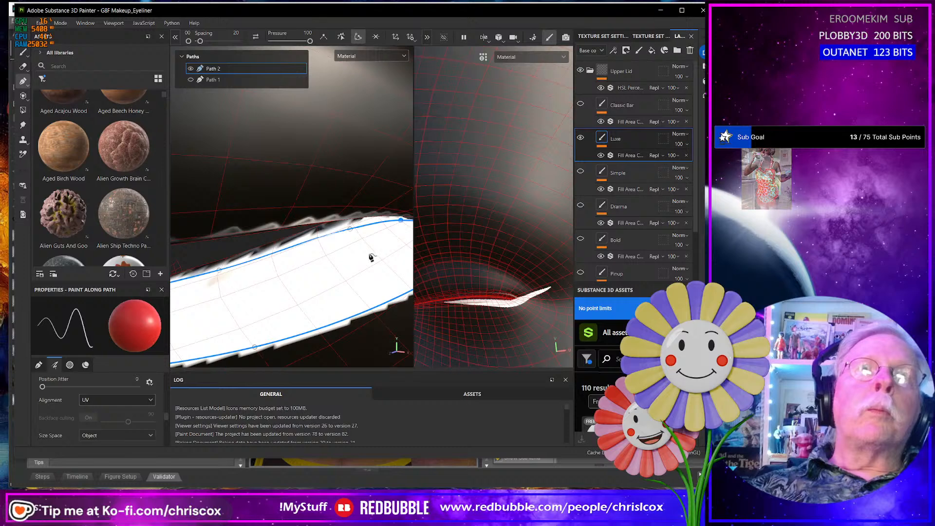
# - Examine the lower-lid eyeliner on both the closed-eye and open-eye faces from several angles
pyautogui.moveTo(372, 257)
pyautogui.keyDown('alt'); pyautogui.mouseDown()
pyautogui.moveTo(378, 222)
pyautogui.moveTo(342, 227)
pyautogui.mouseUp(); pyautogui.keyUp('alt')
pyautogui.moveTo(341, 276)
pyautogui.keyDown('alt'); pyautogui.mouseDown()
pyautogui.moveTo(268, 281)
pyautogui.moveTo(340, 273)
pyautogui.mouseUp(); pyautogui.keyUp('alt')
pyautogui.scroll(1, 334, 277)
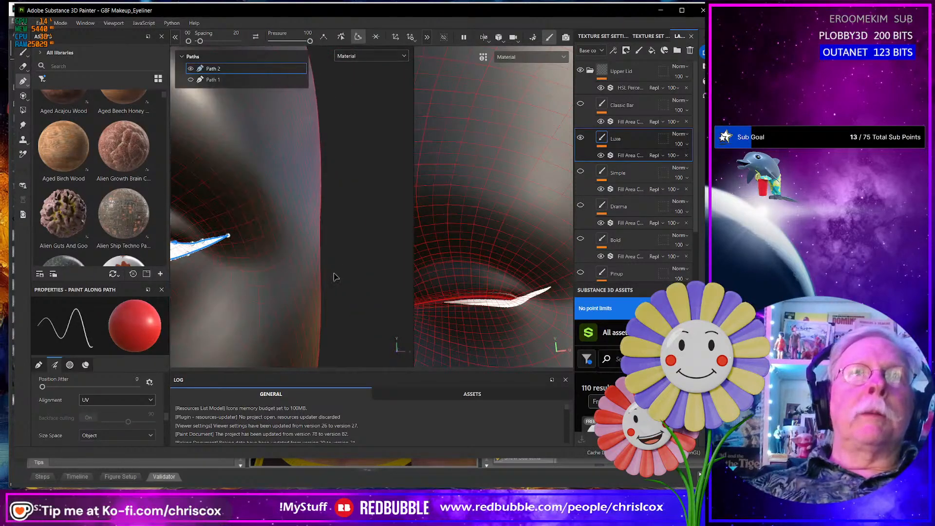
pyautogui.scroll(-3, 337, 278)
pyautogui.keyDown('alt'); pyautogui.moveTo(339, 278); pyautogui.dragTo(211, 265, button='middle'); pyautogui.keyUp('alt')
pyautogui.scroll(4, 308, 290)
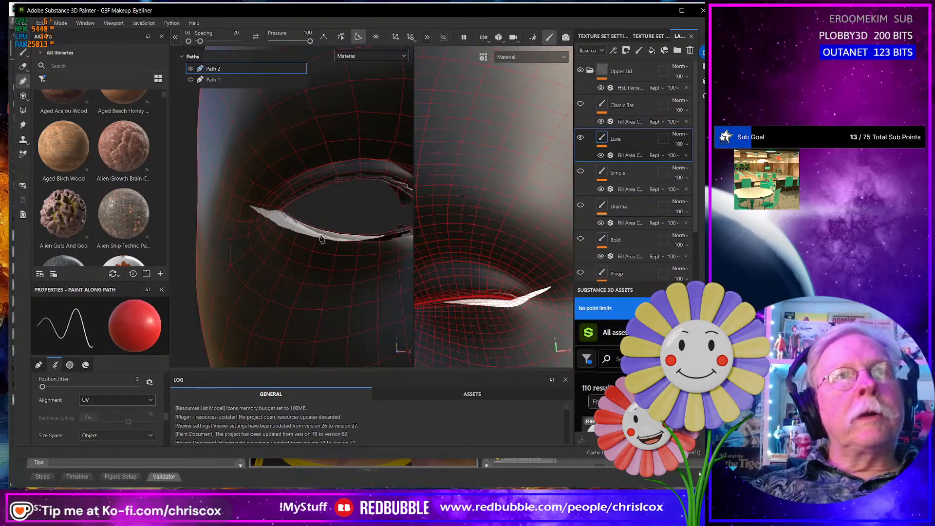
pyautogui.keyDown('alt'); pyautogui.moveTo(346, 247); pyautogui.dragTo(321, 263); pyautogui.keyUp('alt')
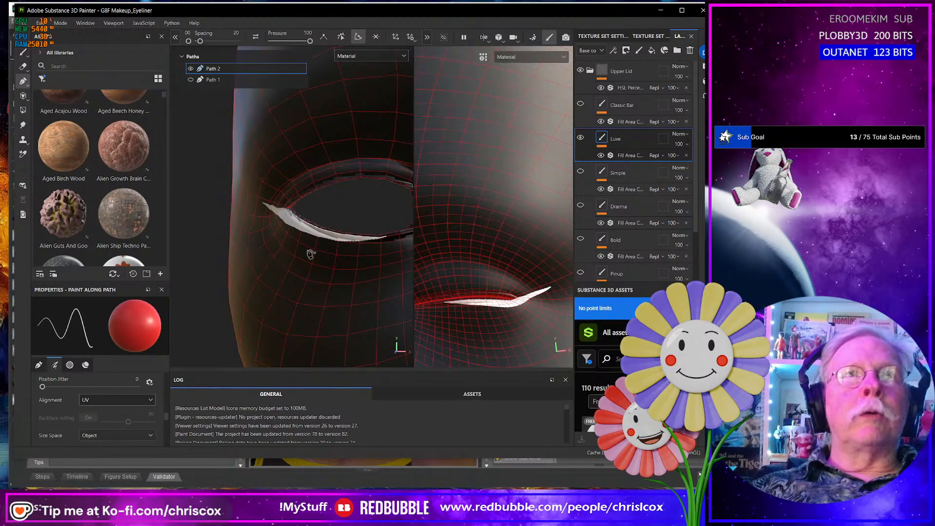
pyautogui.keyDown('alt'); pyautogui.moveTo(271, 287); pyautogui.dragTo(359, 242); pyautogui.keyUp('alt')
pyautogui.press('f')
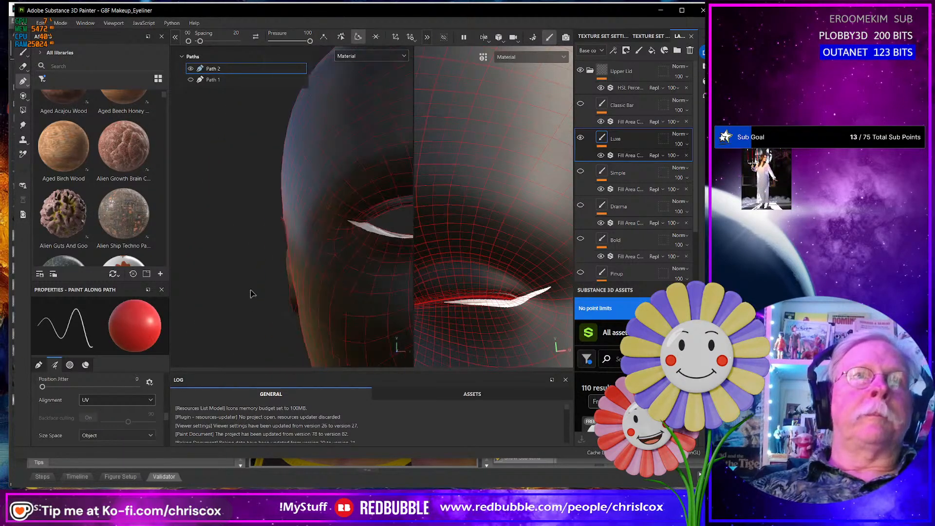
pyautogui.keyDown('alt'); pyautogui.moveTo(219, 287); pyautogui.dragTo(346, 279, button='right'); pyautogui.keyUp('alt')
pyautogui.keyDown('alt'); pyautogui.moveTo(250, 288); pyautogui.dragTo(411, 267, button='middle'); pyautogui.keyUp('alt')
pyautogui.press('f')
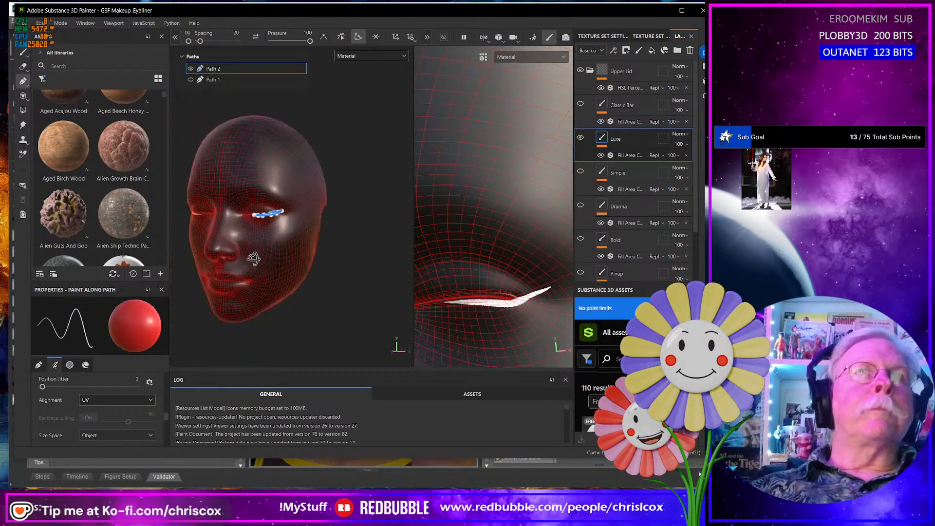
# - Delete surplus points on Path 2 near the eyeliner's outer wing
pyautogui.scroll(8, 274, 228)
pyautogui.keyDown('alt'); pyautogui.moveTo(309, 213); pyautogui.dragTo(353, 128, button='right'); pyautogui.keyUp('alt')
pyautogui.keyDown('alt'); pyautogui.moveTo(353, 127); pyautogui.dragTo(287, 360, button='middle'); pyautogui.keyUp('alt')
pyautogui.keyDown('alt'); pyautogui.moveTo(289, 360); pyautogui.dragTo(278, 340); pyautogui.keyUp('alt')
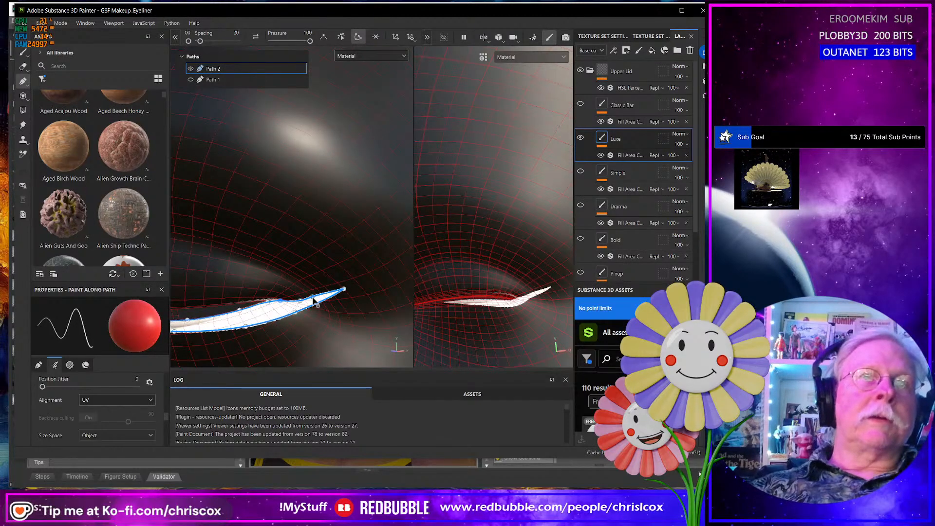
pyautogui.press('Delete')
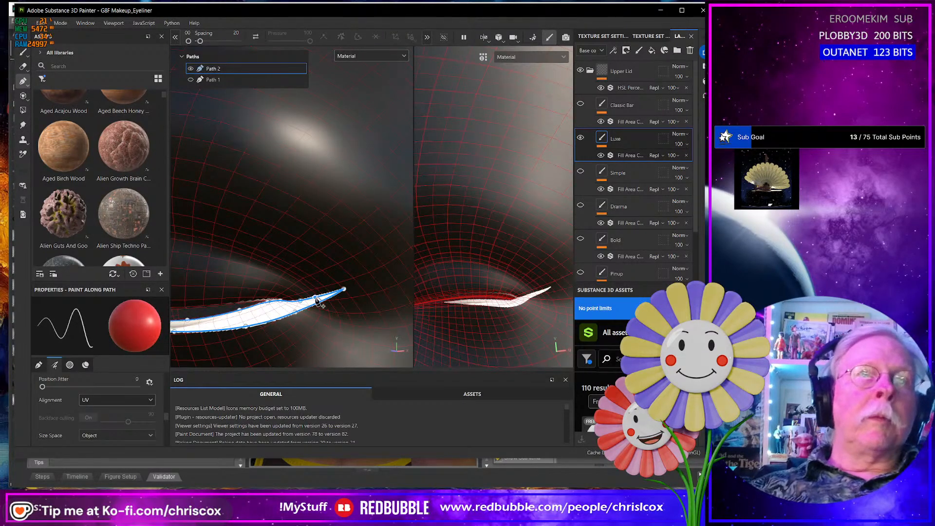
pyautogui.click(302, 305)
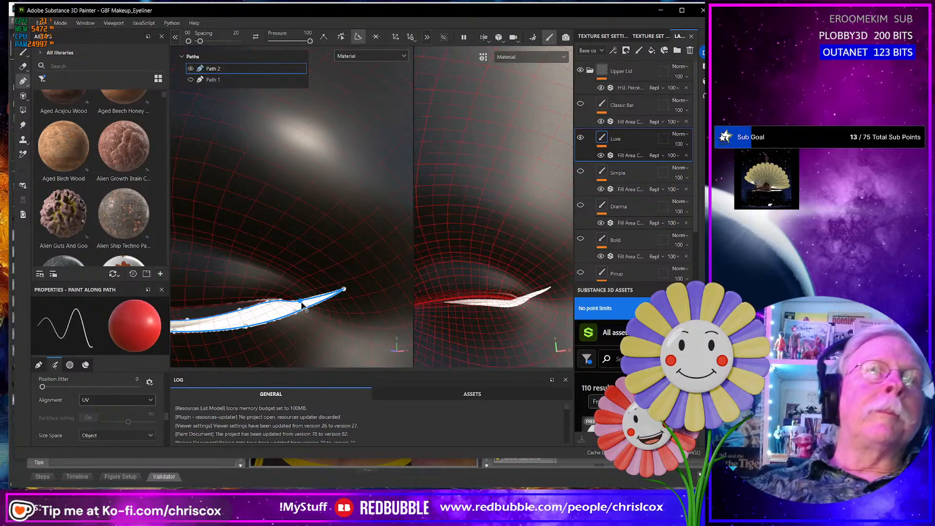
pyautogui.press('Delete')
# - Shift the lower-edge points of Path 2 slightly upward to smooth the eyeliner's curve into the outer wing
pyautogui.keyDown('alt'); pyautogui.moveTo(302, 303); pyautogui.dragTo(293, 281); pyautogui.keyUp('alt')
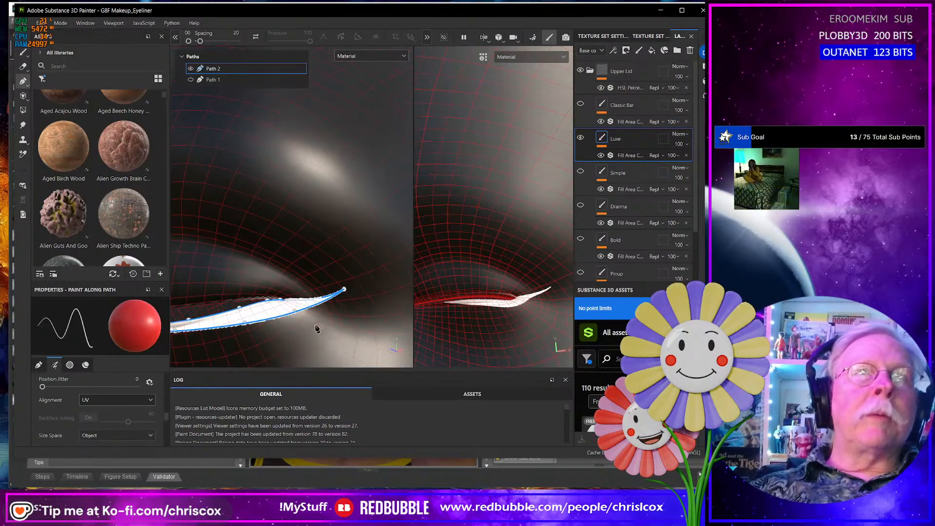
pyautogui.scroll(4, 317, 322)
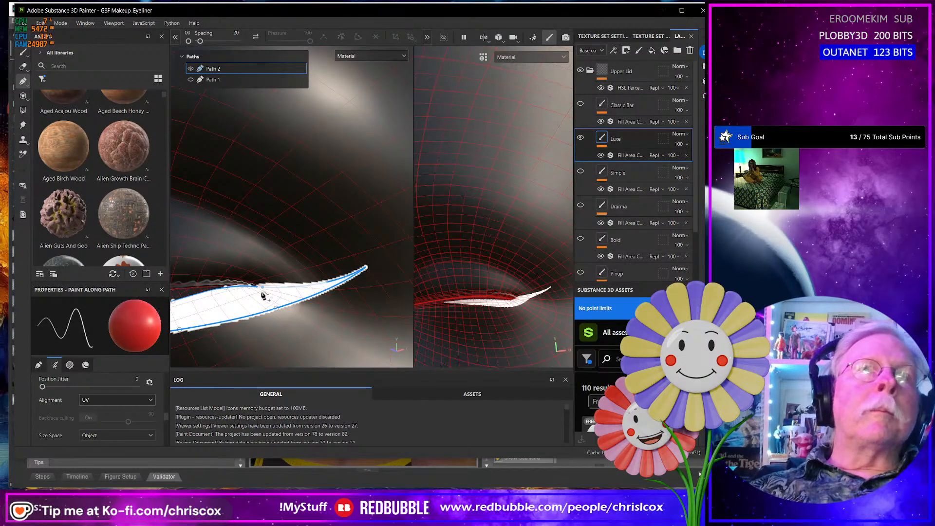
pyautogui.keyDown('alt'); pyautogui.moveTo(234, 294); pyautogui.dragTo(289, 294); pyautogui.keyUp('alt')
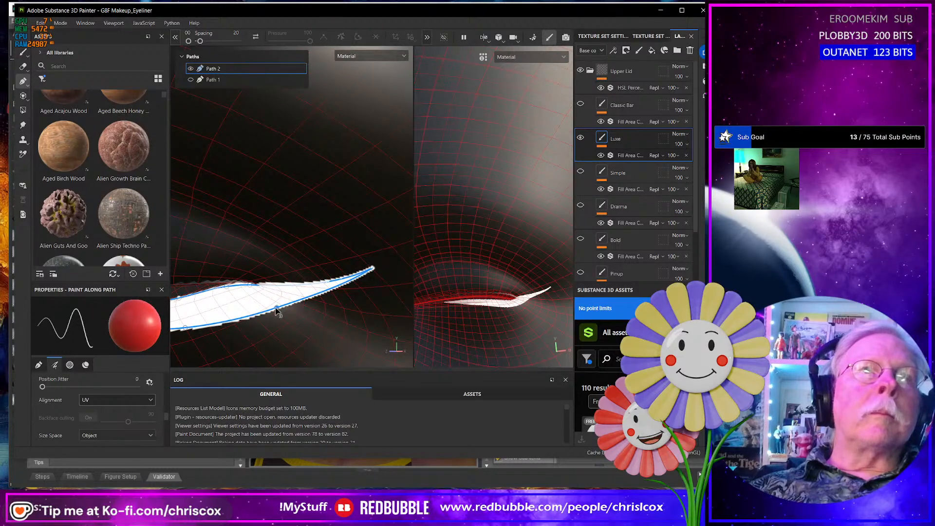
pyautogui.moveTo(276, 305); pyautogui.dragTo(275, 301)
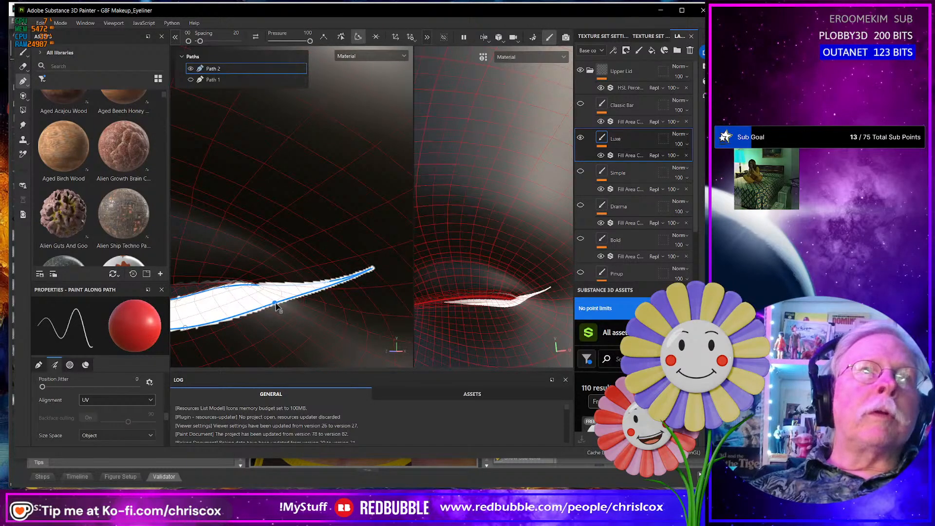
pyautogui.moveTo(185, 327); pyautogui.dragTo(185, 324)
pyautogui.moveTo(283, 304)
pyautogui.keyDown('alt'); pyautogui.mouseDown()
pyautogui.moveTo(305, 272)
pyautogui.moveTo(336, 292)
pyautogui.moveTo(360, 288)
pyautogui.moveTo(388, 302)
pyautogui.moveTo(319, 276)
pyautogui.moveTo(317, 243)
pyautogui.moveTo(292, 236)
pyautogui.moveTo(252, 184)
pyautogui.moveTo(273, 195)
pyautogui.moveTo(283, 185)
pyautogui.moveTo(253, 180)
pyautogui.moveTo(250, 198)
pyautogui.moveTo(305, 198)
pyautogui.moveTo(305, 156)
pyautogui.moveTo(343, 217)
pyautogui.mouseUp(); pyautogui.keyUp('alt')
# - Show Path 1 and reshape it on the upper lid, deleting a surplus lower-edge point and aligning the others with the lash line
pyautogui.click(215, 81)
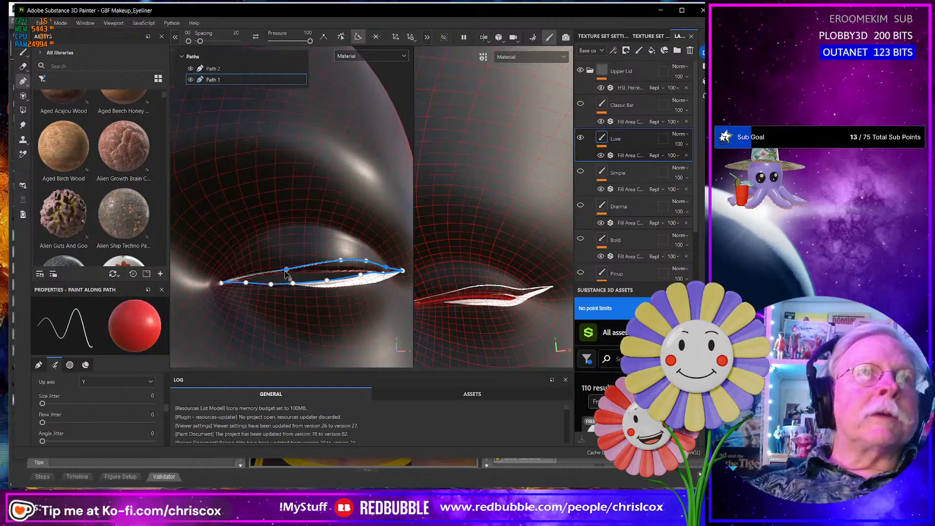
pyautogui.moveTo(284, 263); pyautogui.dragTo(289, 285)
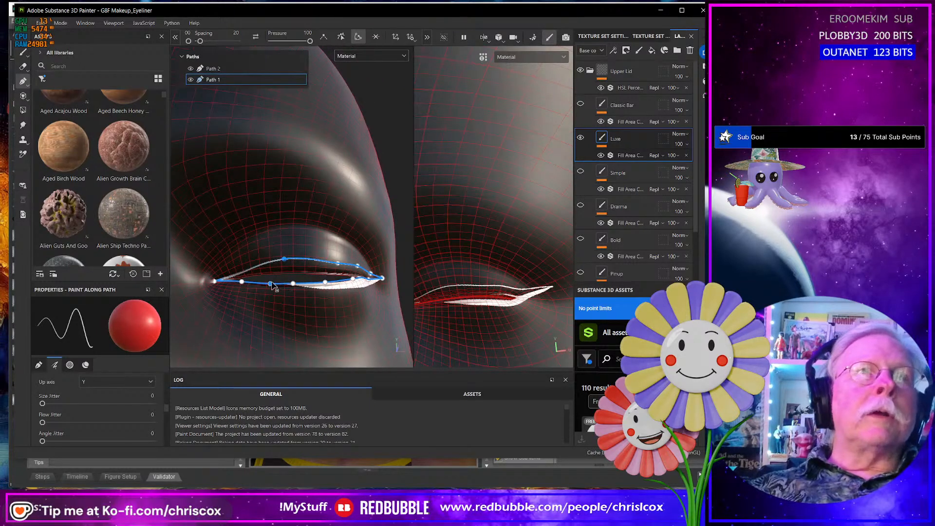
pyautogui.press('Delete')
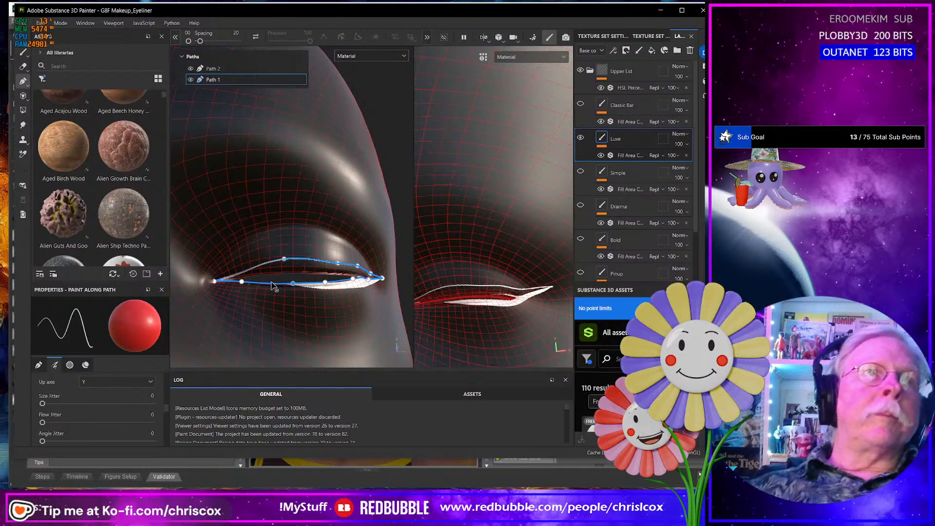
pyautogui.click(242, 282)
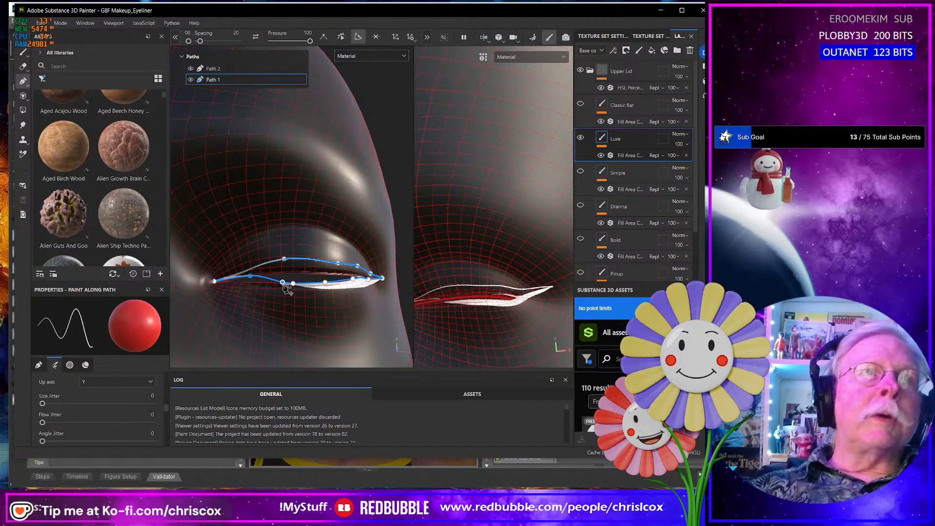
pyautogui.moveTo(295, 277); pyautogui.dragTo(326, 273)
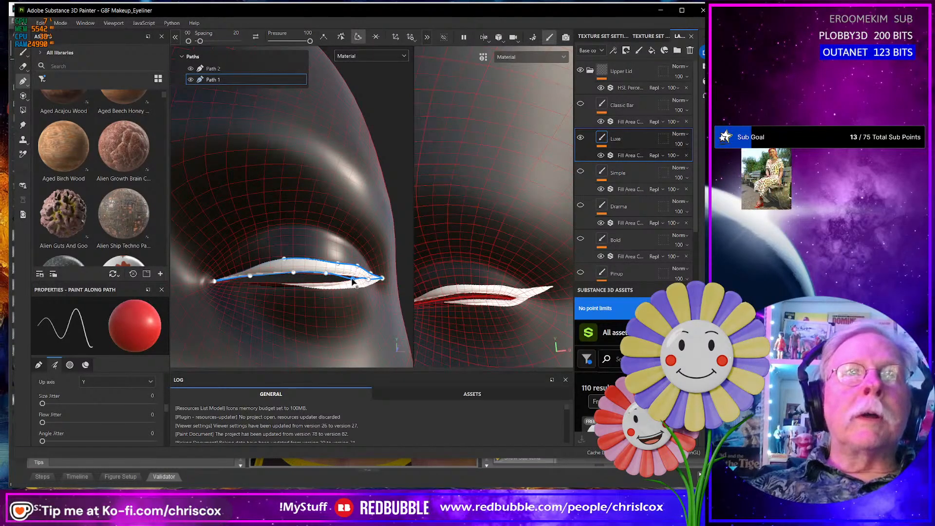
# - Thin out the points along Path 1's upper edge and reposition the one near the inner corner for a smoother curve
pyautogui.keyDown('alt'); pyautogui.moveTo(353, 282); pyautogui.dragTo(354, 249); pyautogui.keyUp('alt')
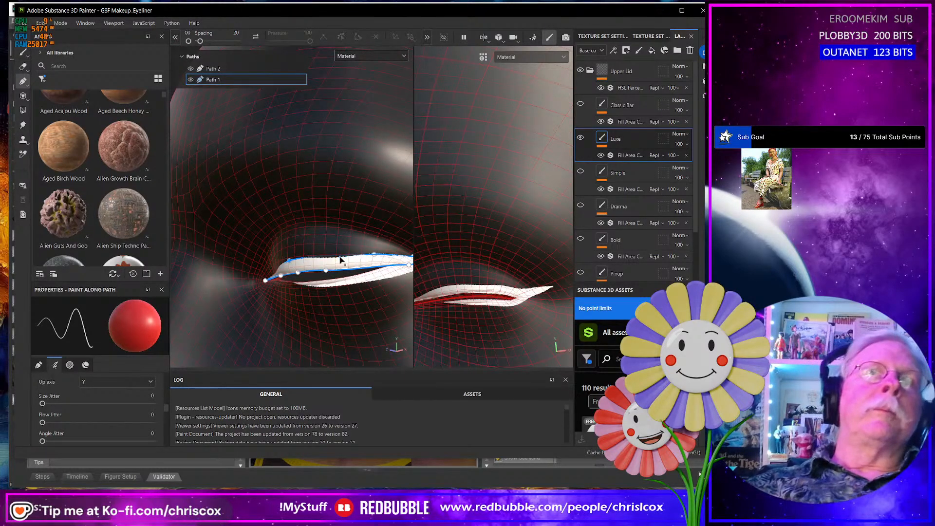
pyautogui.keyDown('alt'); pyautogui.moveTo(341, 261); pyautogui.dragTo(289, 259); pyautogui.keyUp('alt')
pyautogui.scroll(5, 267, 274)
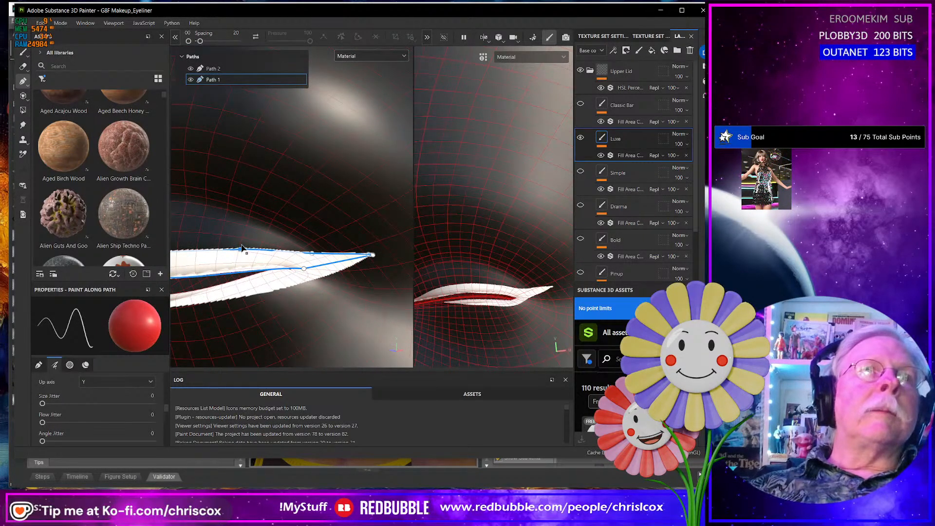
pyautogui.moveTo(242, 247); pyautogui.dragTo(353, 252)
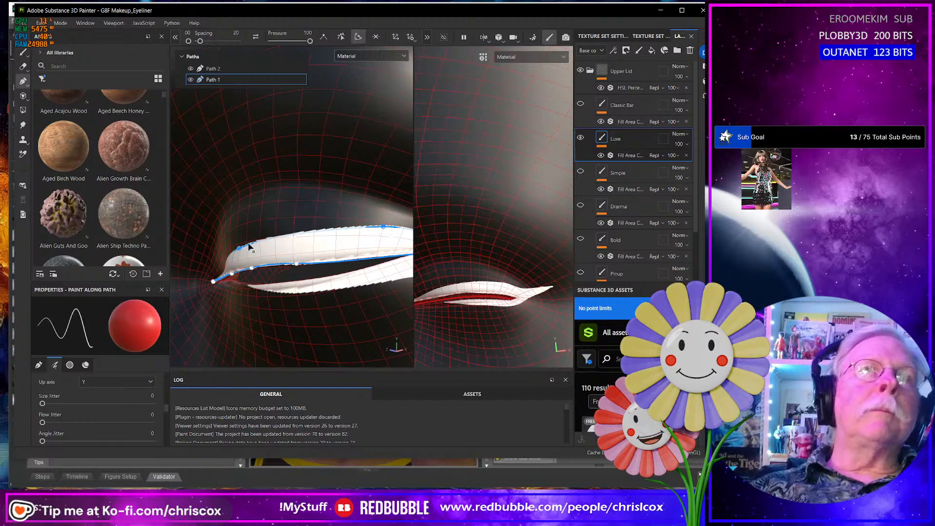
pyautogui.moveTo(241, 248); pyautogui.dragTo(260, 241)
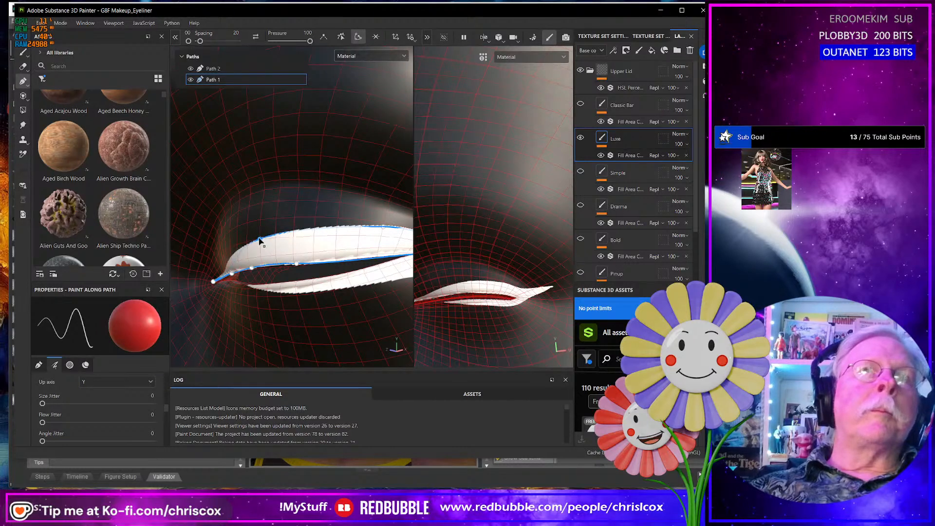
# - Examine the combined upper and lower Luxe eyeliner on the open-eye and closed-eye faces
pyautogui.scroll(-10, 299, 271)
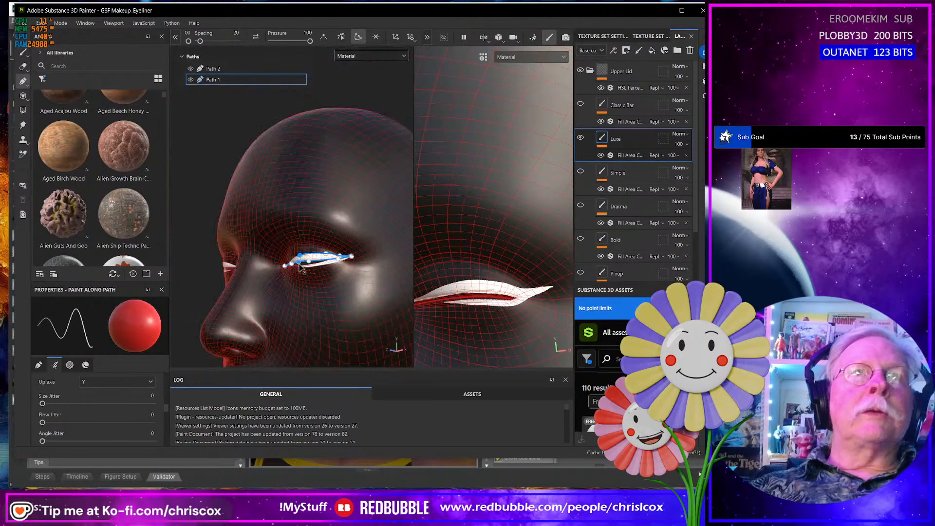
pyautogui.keyDown('alt'); pyautogui.moveTo(349, 278); pyautogui.dragTo(385, 267); pyautogui.keyUp('alt')
pyautogui.keyDown('alt'); pyautogui.moveTo(385, 268); pyautogui.dragTo(286, 276, button='middle'); pyautogui.keyUp('alt')
pyautogui.scroll(10, 287, 277)
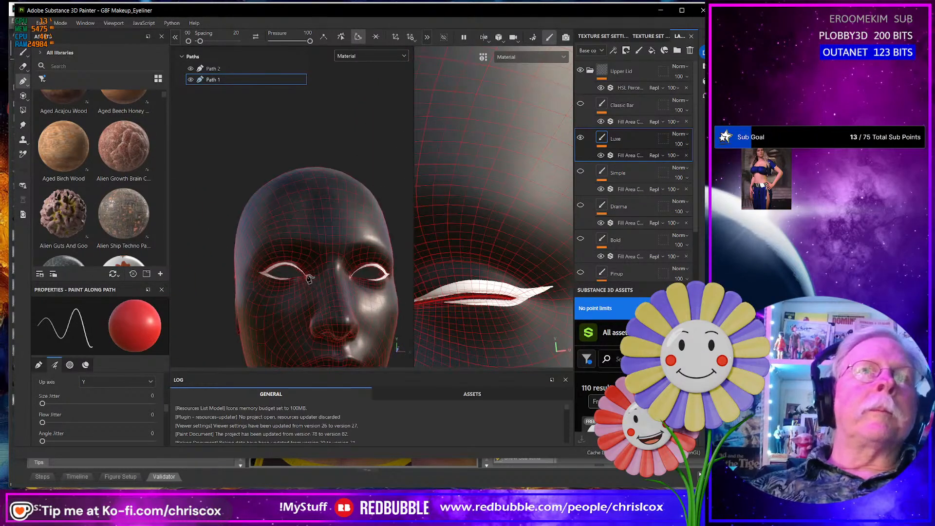
pyautogui.keyDown('alt'); pyautogui.moveTo(299, 307); pyautogui.dragTo(292, 285); pyautogui.keyUp('alt')
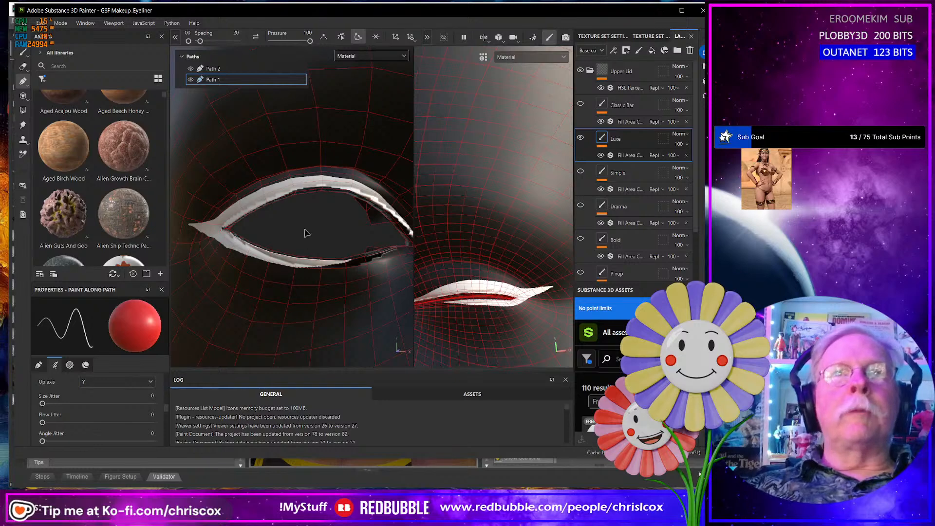
pyautogui.keyDown('alt'); pyautogui.moveTo(293, 285); pyautogui.dragTo(324, 285); pyautogui.keyUp('alt')
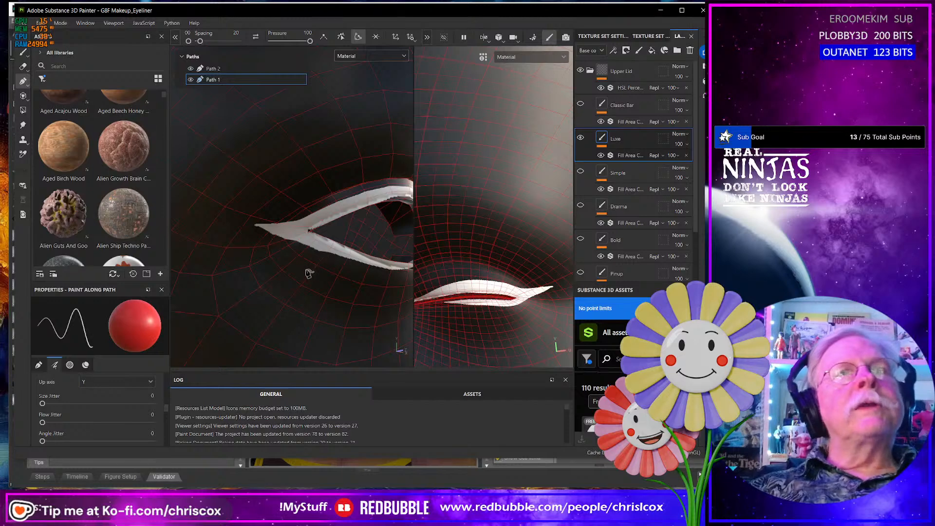
pyautogui.scroll(-10, 314, 267)
pyautogui.keyDown('alt'); pyautogui.moveTo(260, 281); pyautogui.dragTo(313, 284); pyautogui.keyUp('alt')
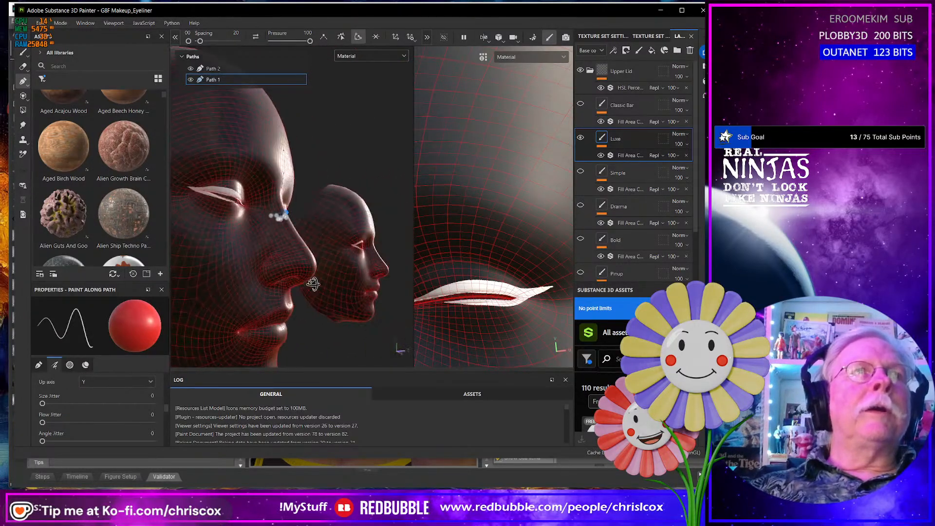
pyautogui.scroll(5, 244, 231)
pyautogui.keyDown('alt'); pyautogui.moveTo(209, 203); pyautogui.dragTo(238, 285); pyautogui.keyUp('alt')
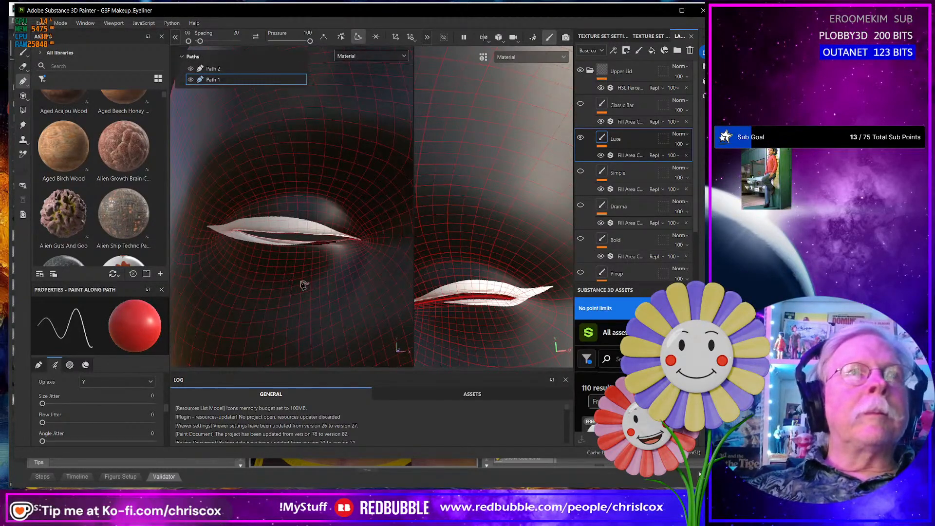
pyautogui.moveTo(303, 285)
pyautogui.keyDown('alt'); pyautogui.mouseDown()
pyautogui.moveTo(213, 274)
pyautogui.moveTo(303, 278)
pyautogui.mouseUp(); pyautogui.keyUp('alt')
# - Hide Path 2 and export the upper Luxe eyeliner's base color texture as an 8-bit jpeg at size 4096
pyautogui.press('shift')
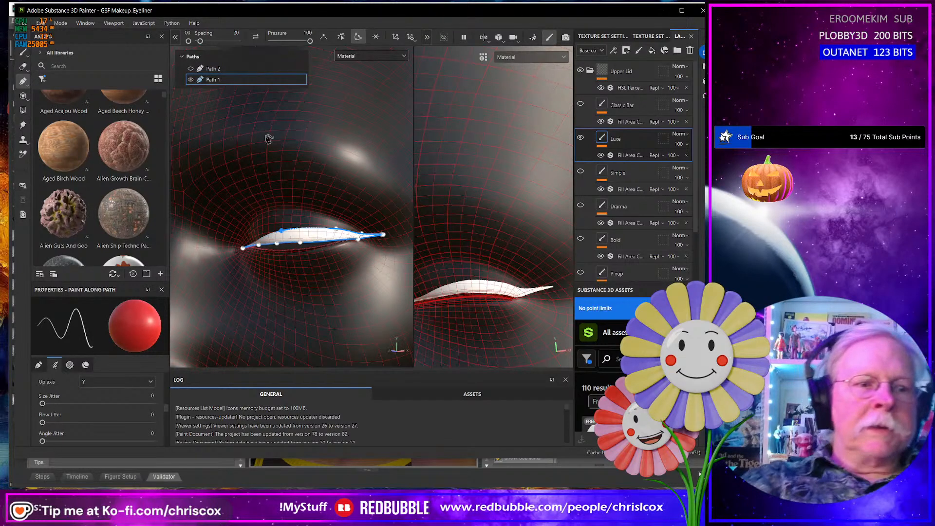
pyautogui.hotkey('ctrl', 'shift', 'e')
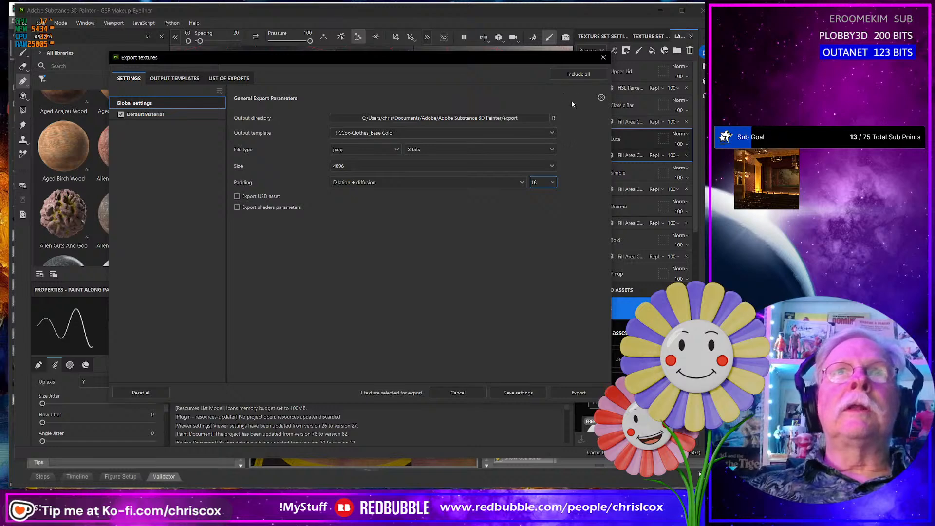
pyautogui.click(574, 392)
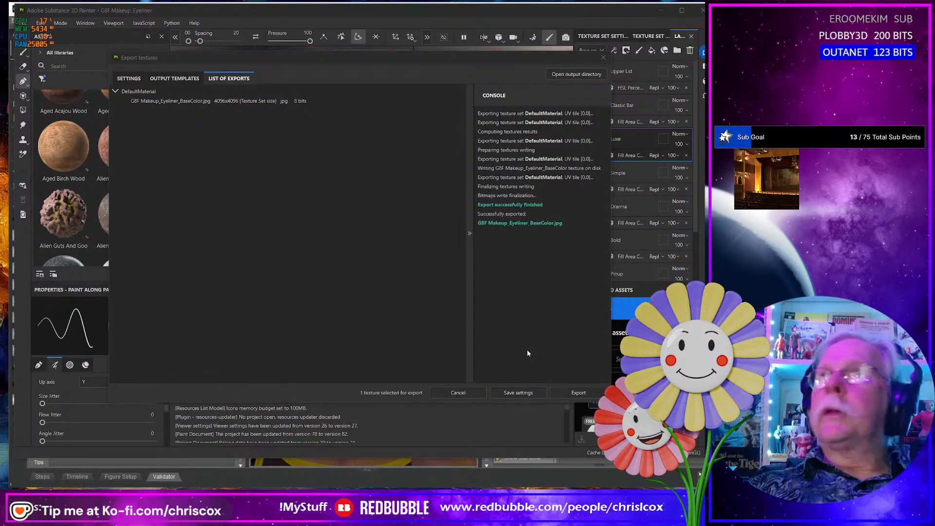
# - In File Explorer, rename the newly exported base color texture as G8F Makeup_Eyeliner_Luxe_Upper_BaseColor.jpg
pyautogui.hotkey('alt', 'Tab')
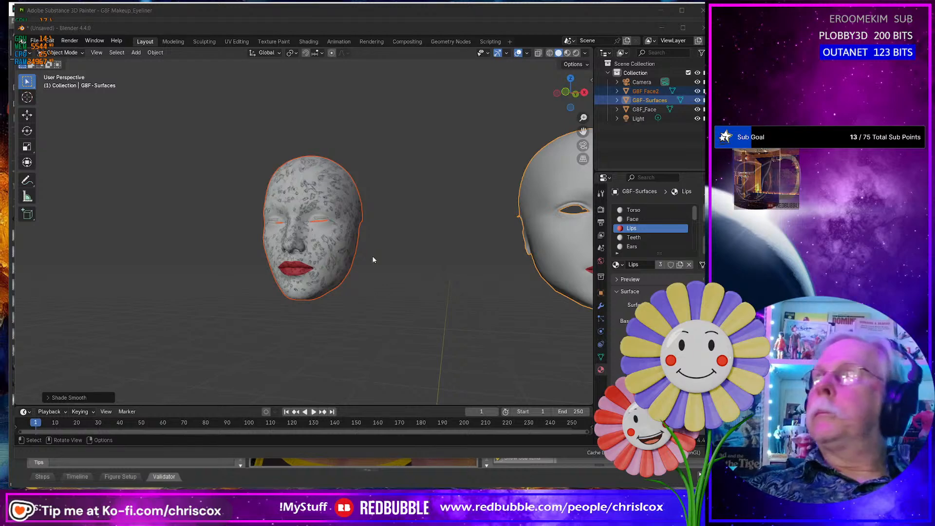
pyautogui.hotkey('alt', 'Tab')
pyautogui.click(234, 225)
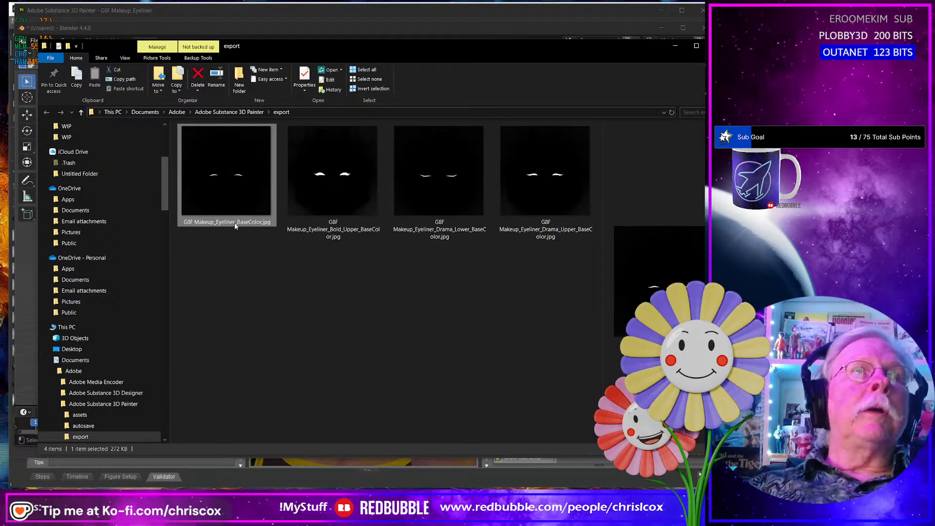
pyautogui.click(237, 225)
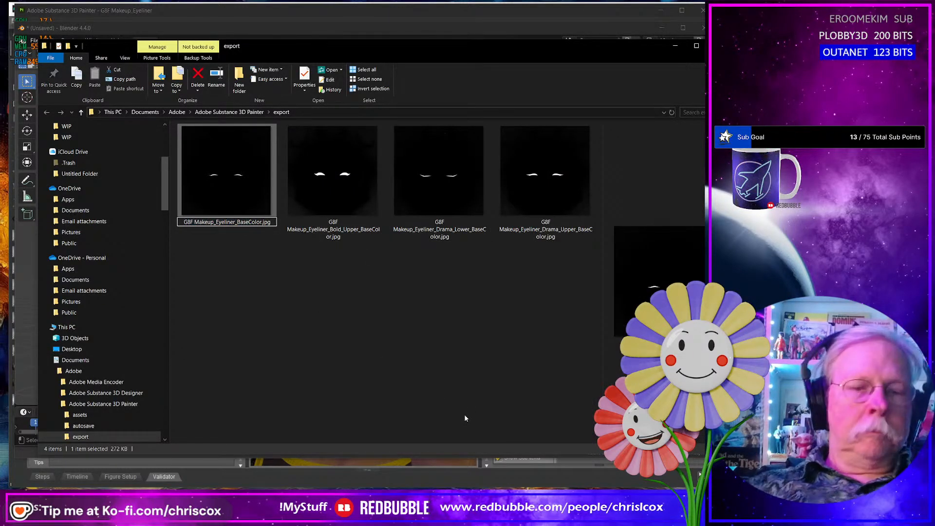
pyautogui.write('Lu')
pyautogui.write('xe_U')
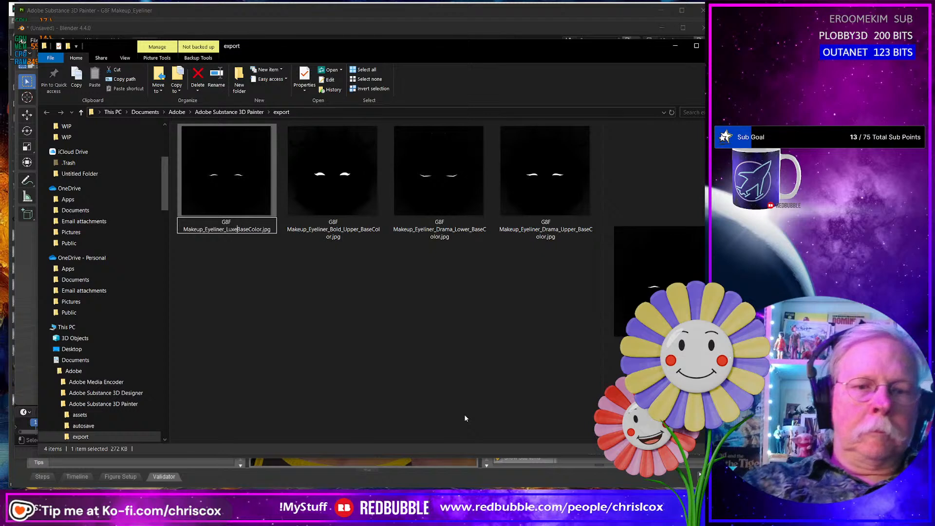
pyautogui.write('pper_')
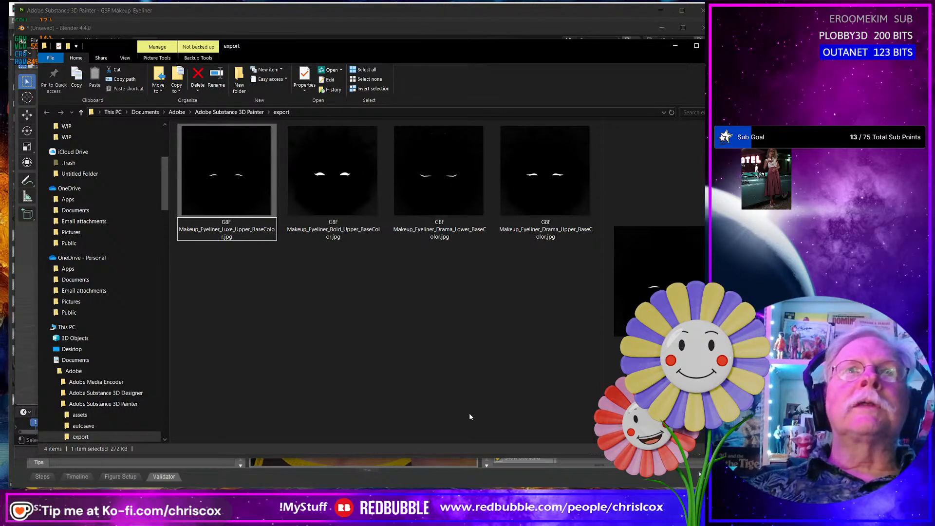
pyautogui.press('Return')
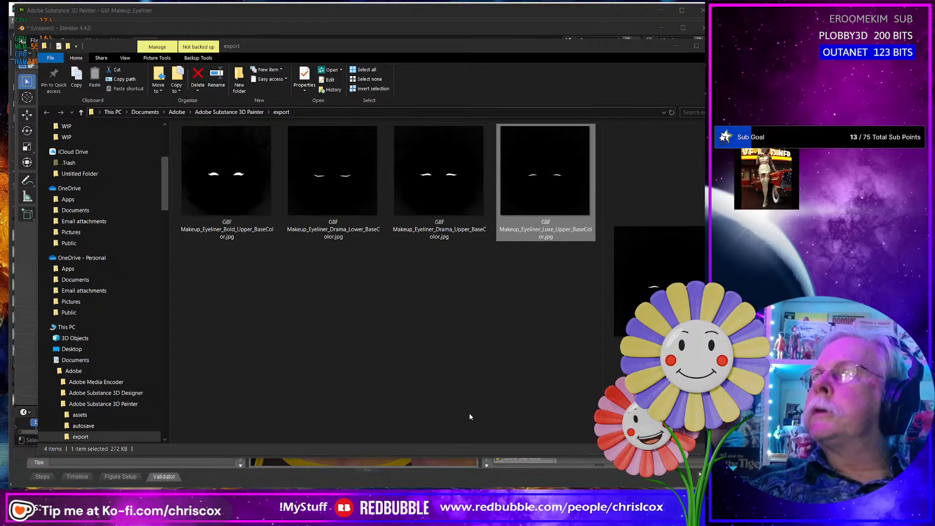
# - Back in Substance 3D Painter, show Path 2, hide Path 1 and export the lower Luxe eyeliner's base color texture as an 8-bit jpeg at size 4096
pyautogui.hotkey('alt', 'Tab')
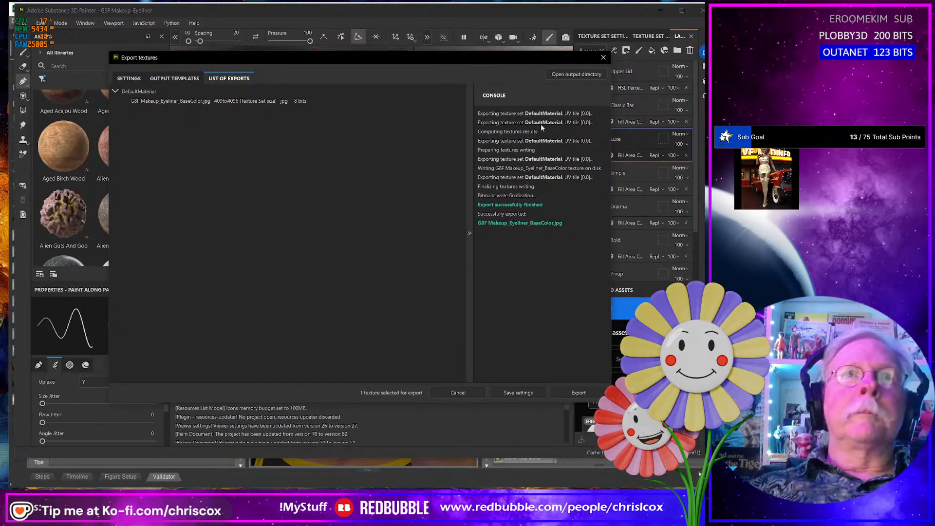
pyautogui.click(603, 58)
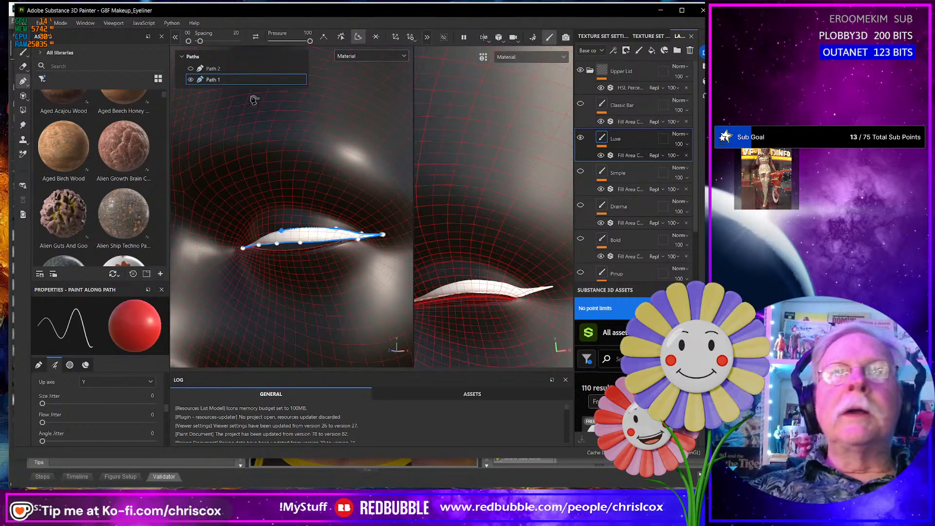
pyautogui.click(191, 68)
pyautogui.click(191, 79)
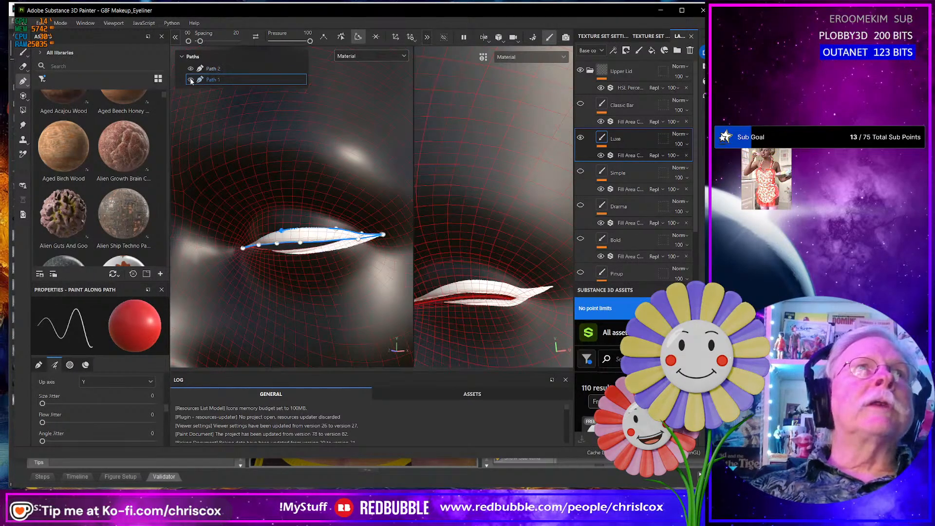
pyautogui.moveTo(343, 260)
pyautogui.keyDown('alt'); pyautogui.mouseDown()
pyautogui.moveTo(268, 288)
pyautogui.moveTo(335, 287)
pyautogui.moveTo(353, 277)
pyautogui.mouseUp(); pyautogui.keyUp('alt')
pyautogui.scroll(2, 353, 276)
pyautogui.scroll(-1, 353, 276)
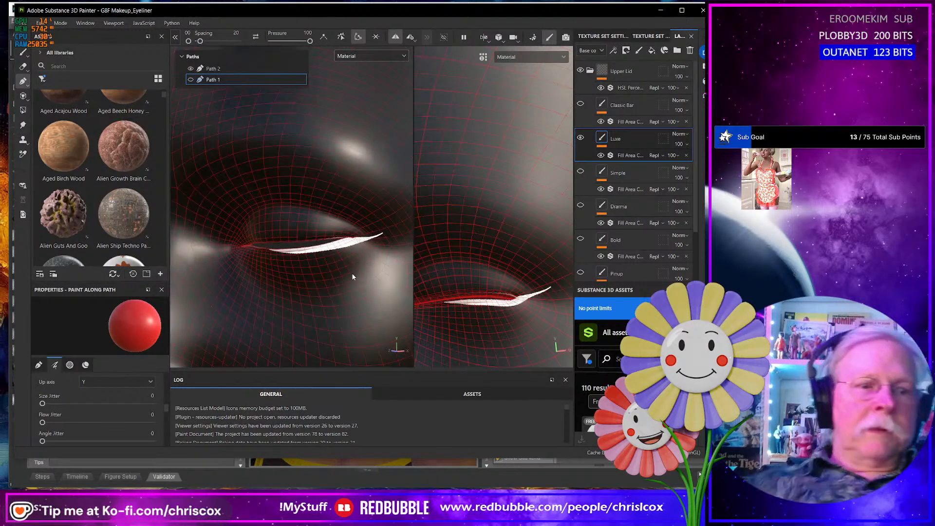
pyautogui.hotkey('ctrl', 'shift')
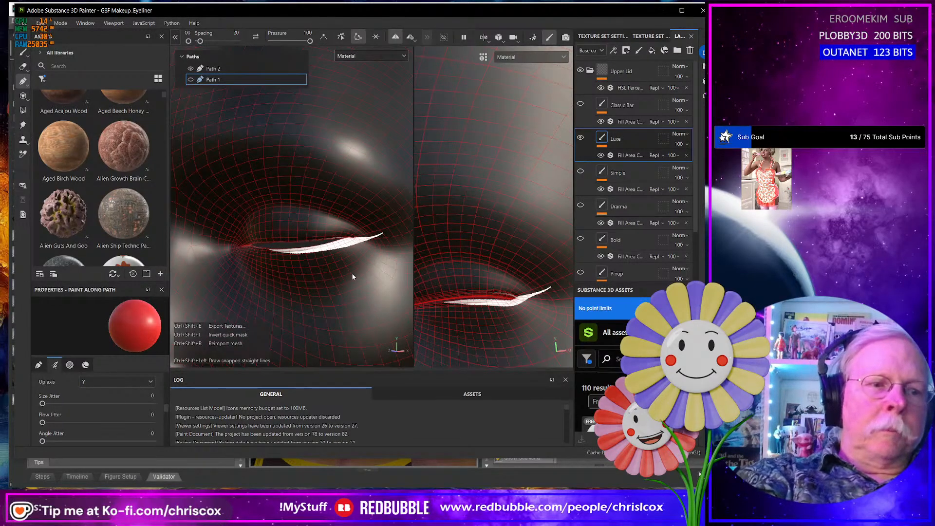
pyautogui.hotkey('ctrl', 'shift', 'e')
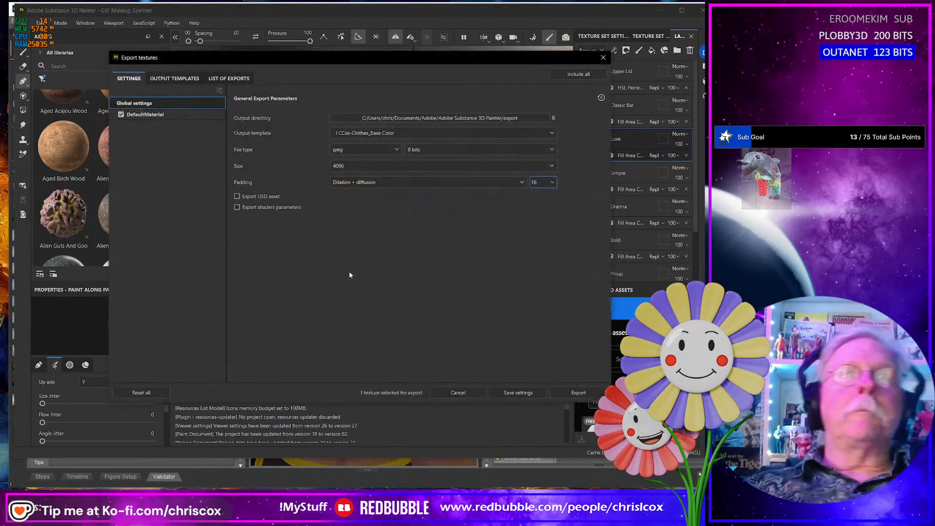
pyautogui.click(580, 392)
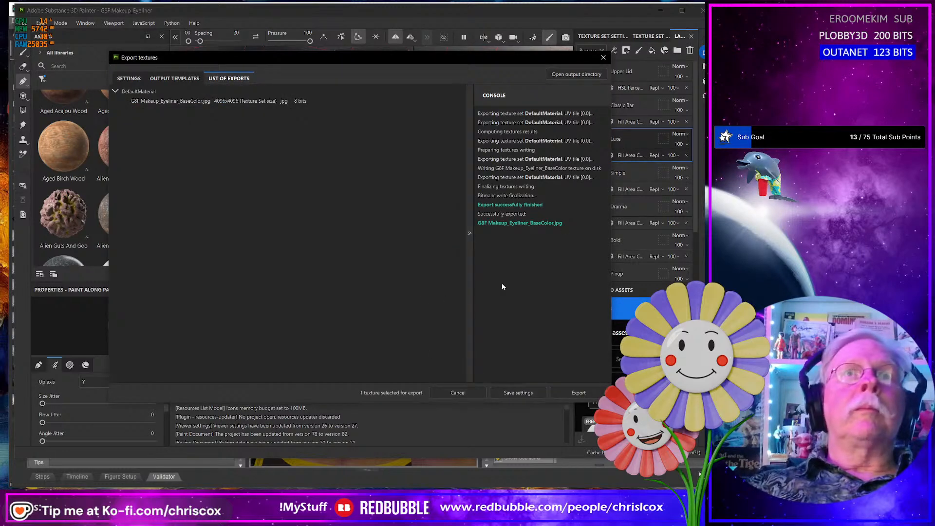
# - In File Explorer, rename the new base color export as G8F Makeup_Eyeliner_Luxe_Lower_BaseColor.jpg
pyautogui.hotkey('alt', 'Tab')
pyautogui.click(234, 224)
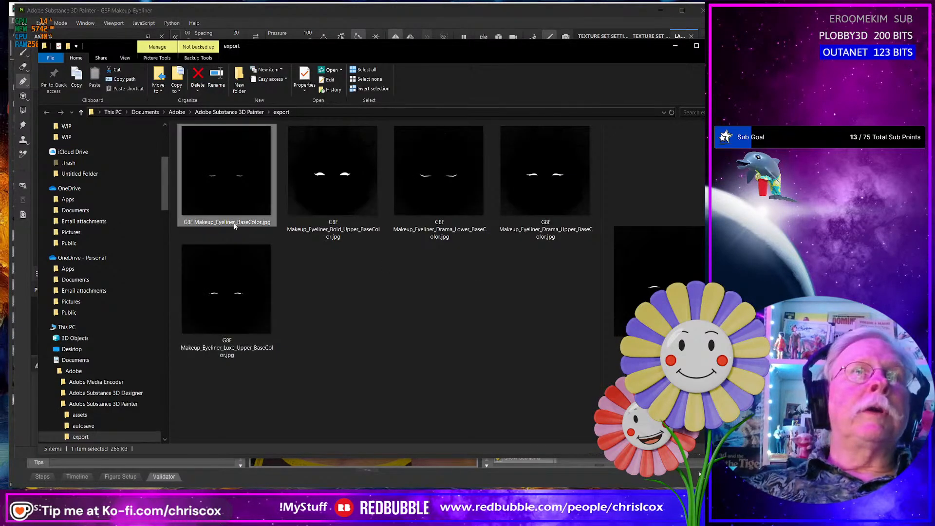
pyautogui.click(238, 224)
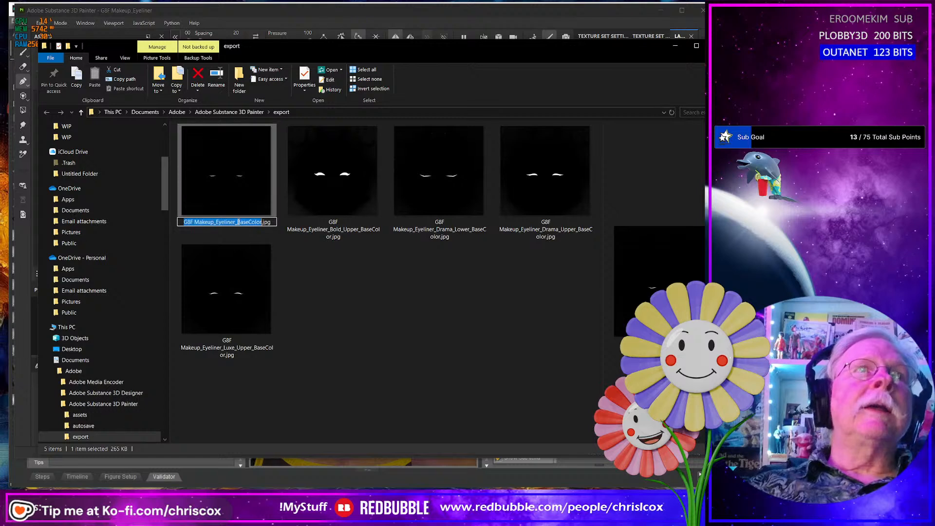
pyautogui.click(238, 222)
pyautogui.write('Lu')
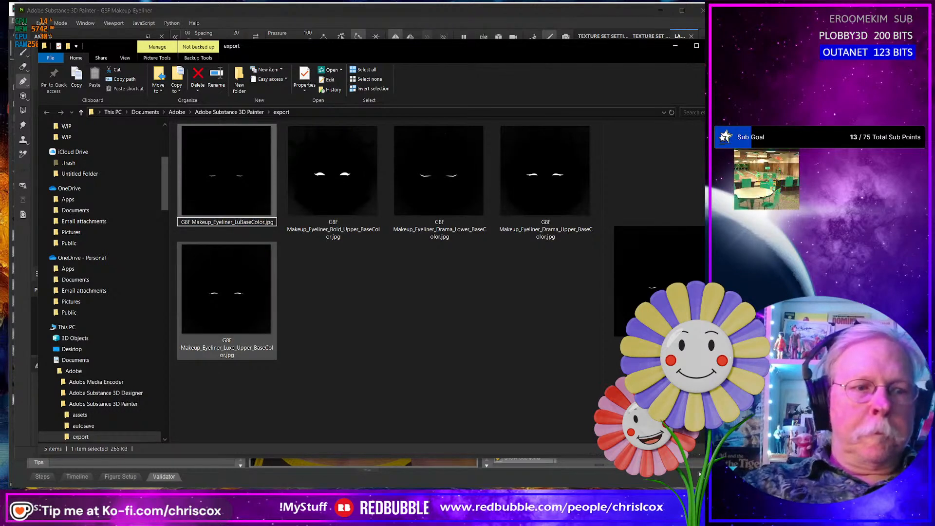
pyautogui.write('xe_Lowe')
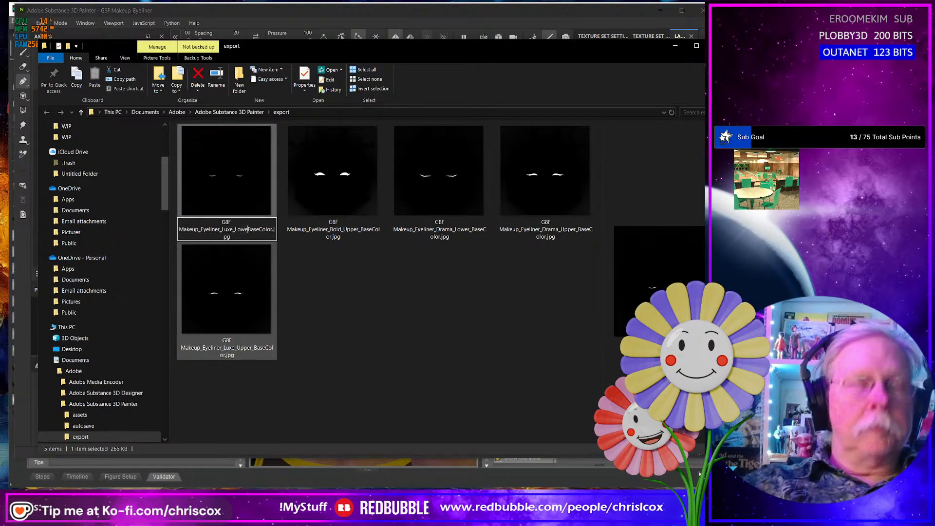
pyautogui.write('r_')
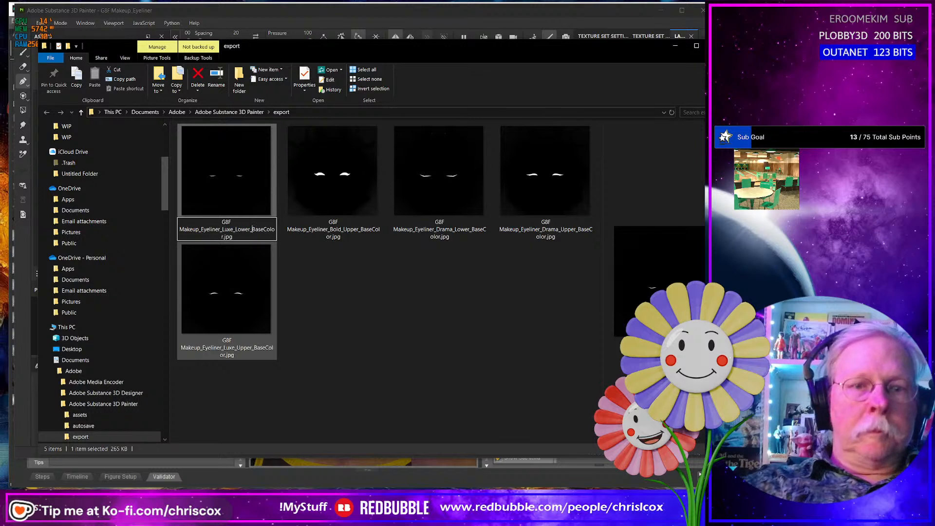
pyautogui.press('Return')
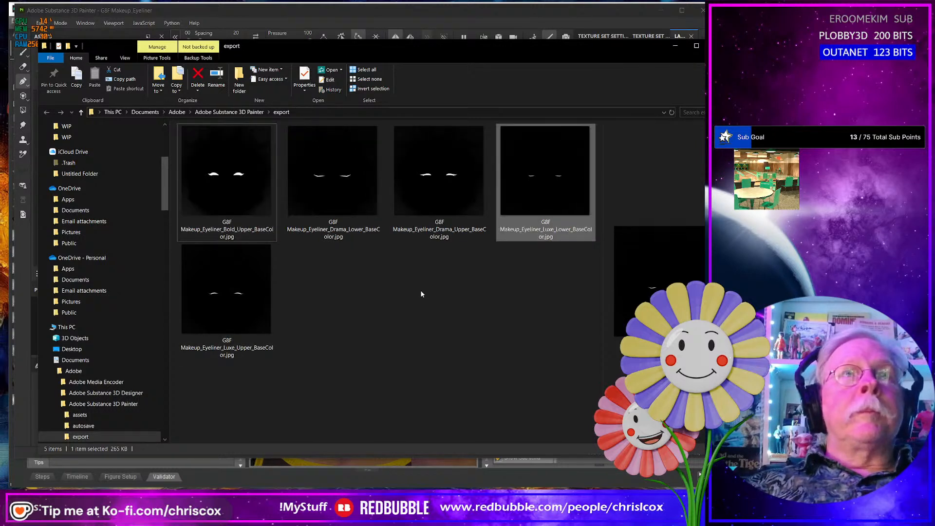
pyautogui.click(421, 291)
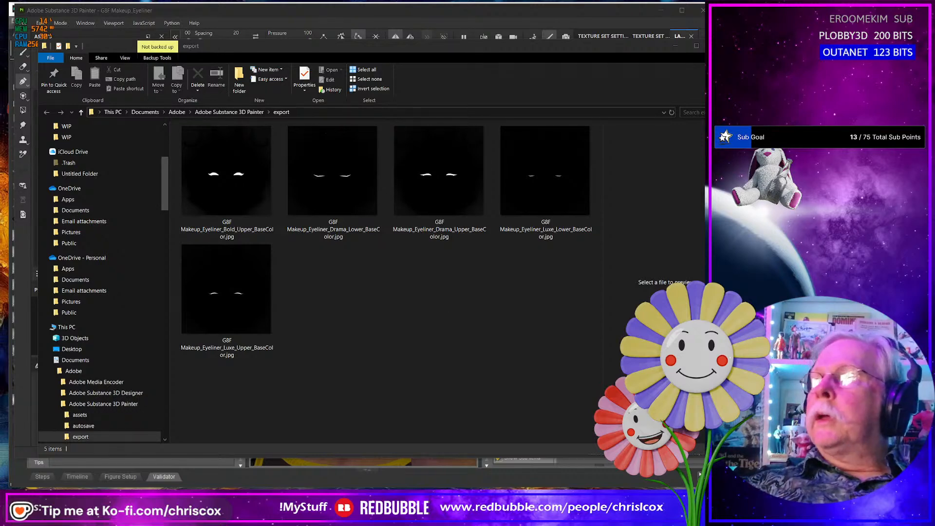
# - Consult the eyeliner styles chart in the browser and close the finished texture export in Substance 3D Painter
pyautogui.hotkey('alt', 'Tab')
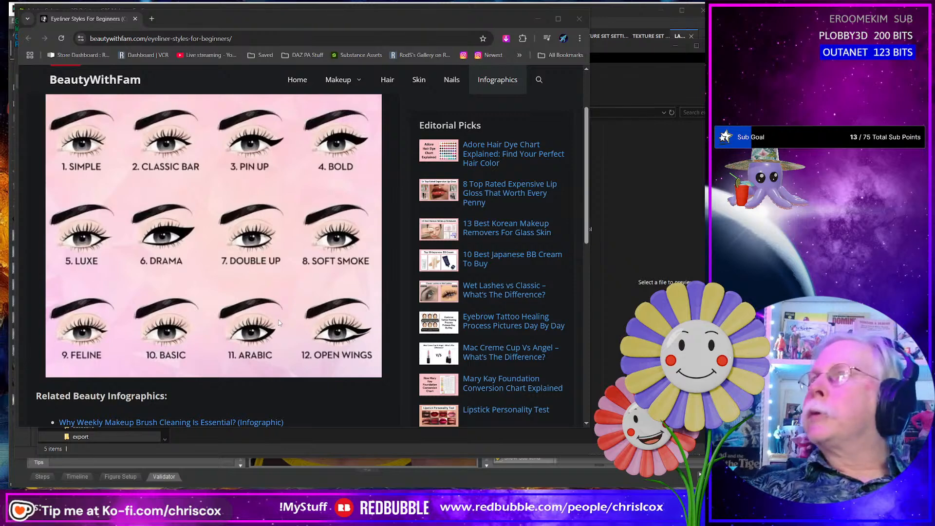
pyautogui.hotkey('alt', 'Tab')
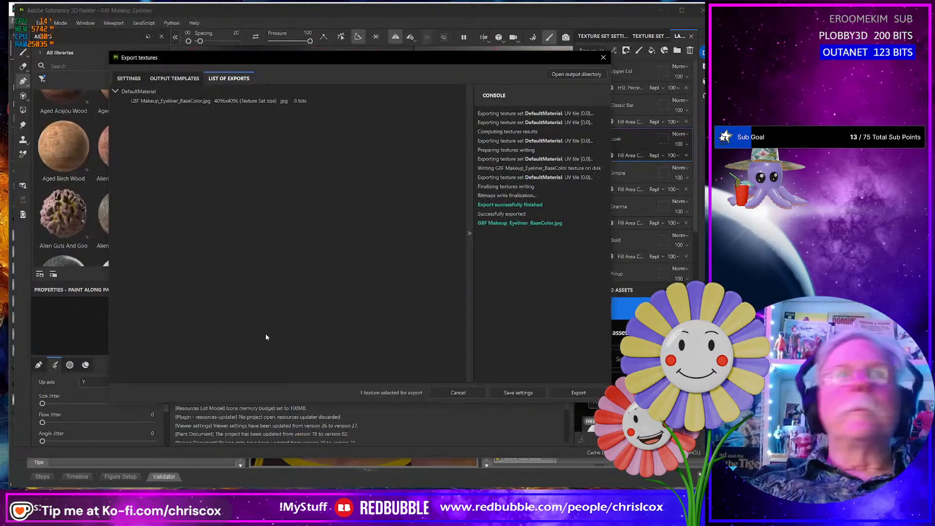
pyautogui.click(604, 58)
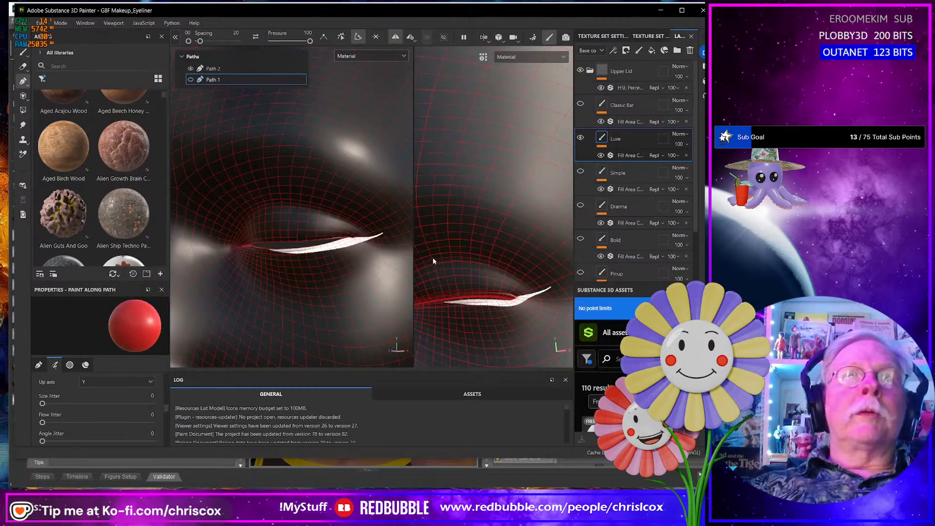
# - Check Path 2 against the eyeliner chart and move its lower-edge points downward to thicken the lower Luxe line toward the outer corner
pyautogui.click(222, 69)
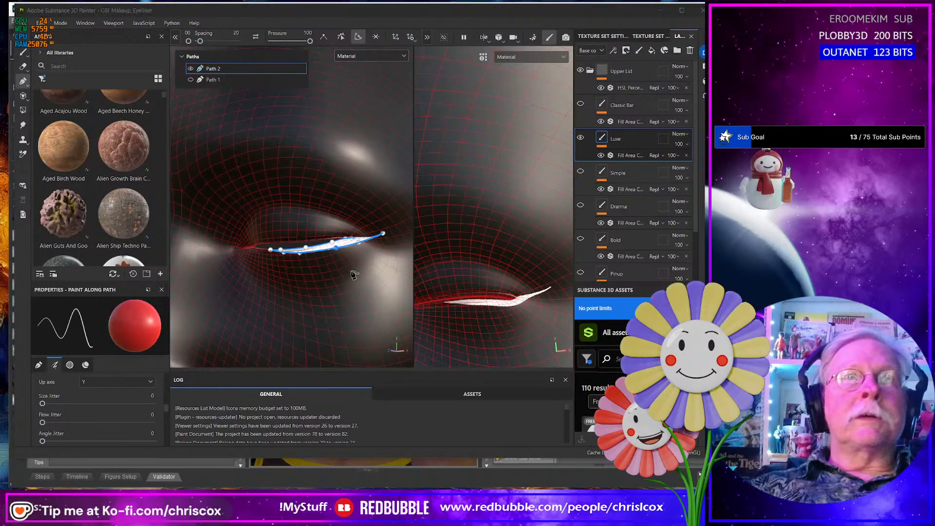
pyautogui.hotkey('alt', 'Tab')
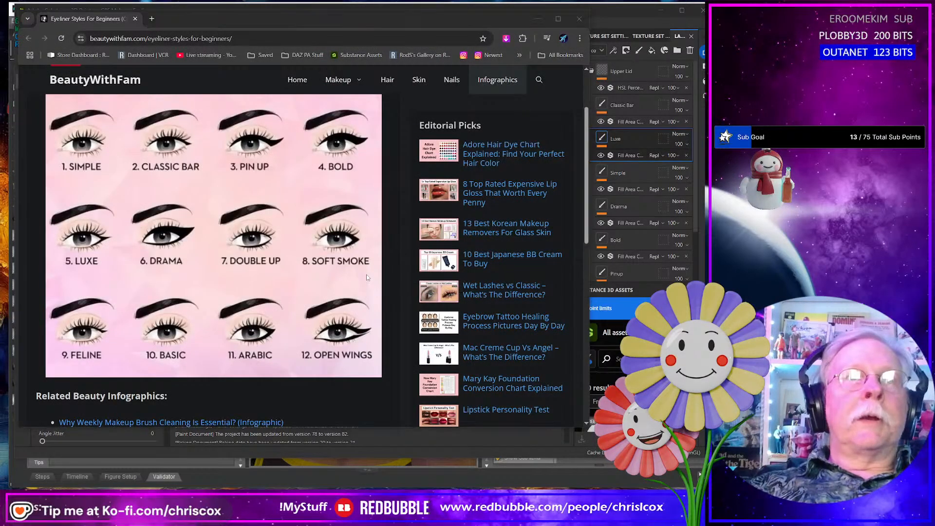
pyautogui.hotkey('alt', 'Tab')
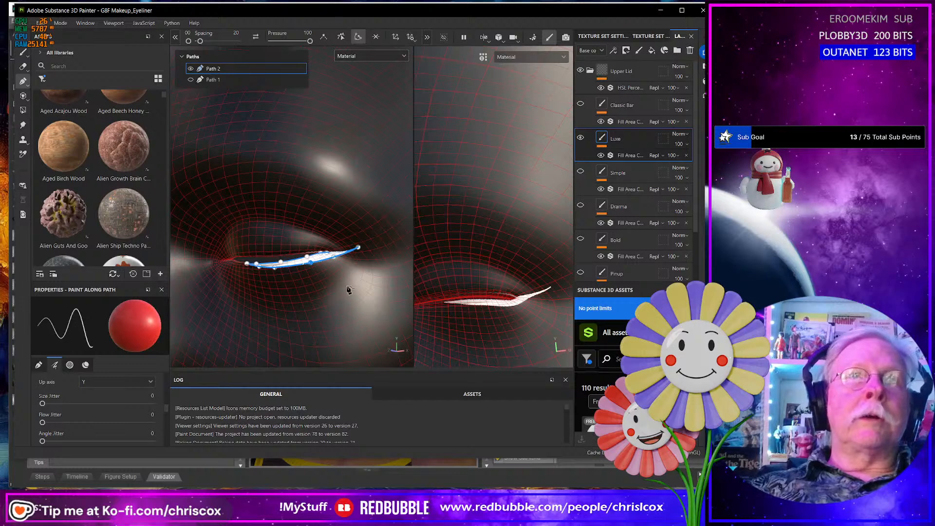
pyautogui.scroll(-1, 349, 291)
pyautogui.scroll(4, 349, 291)
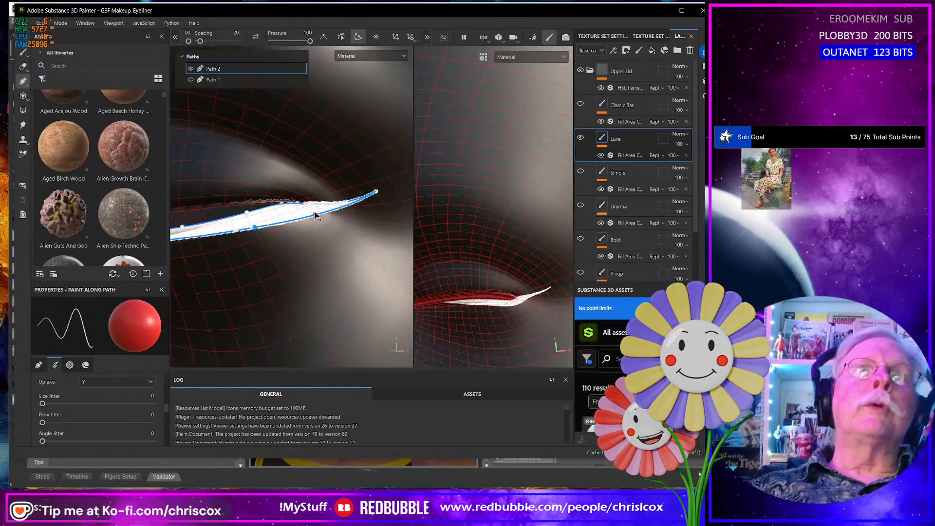
pyautogui.moveTo(318, 220); pyautogui.dragTo(321, 227)
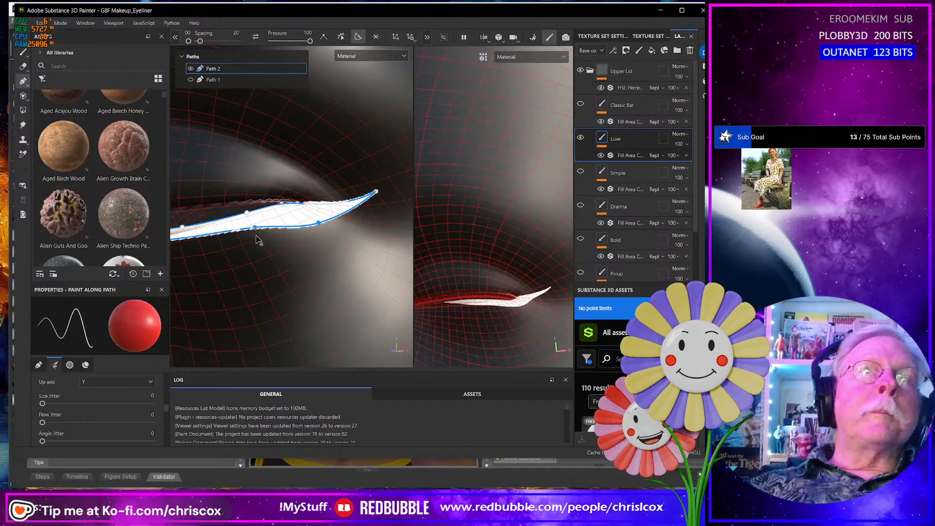
pyautogui.moveTo(255, 227)
pyautogui.mouseDown()
pyautogui.moveTo(248, 260)
pyautogui.moveTo(284, 255)
pyautogui.mouseUp()
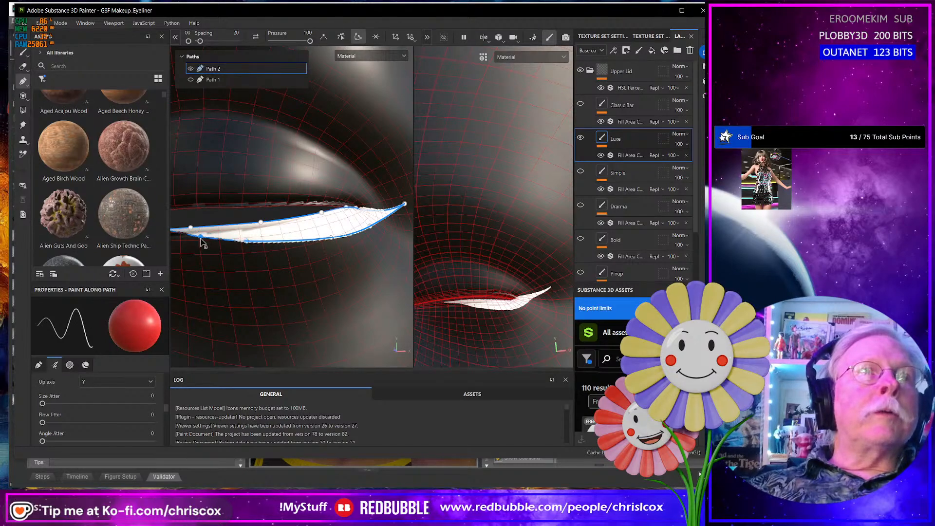
pyautogui.moveTo(201, 238); pyautogui.dragTo(200, 239)
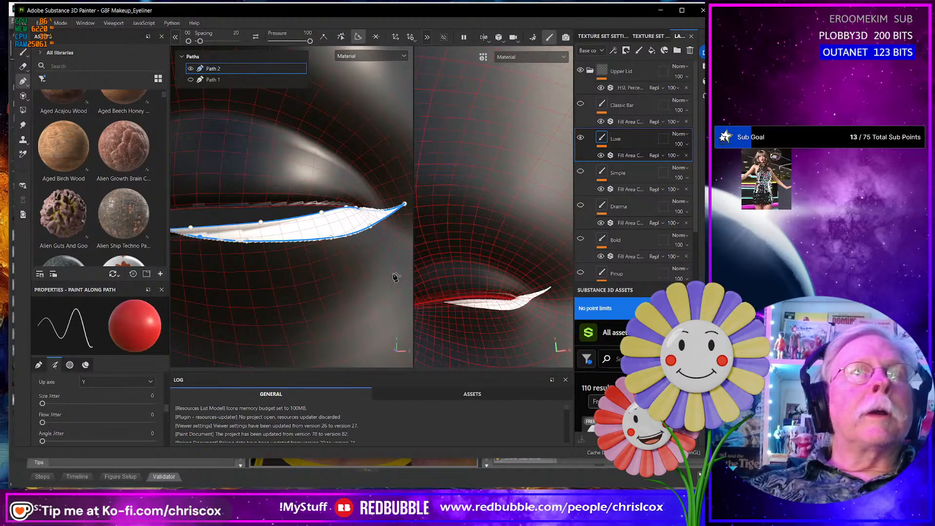
# - Examine the reshaped lower Luxe eyeliner along the lower lid of the open-eye face
pyautogui.scroll(-10, 389, 278)
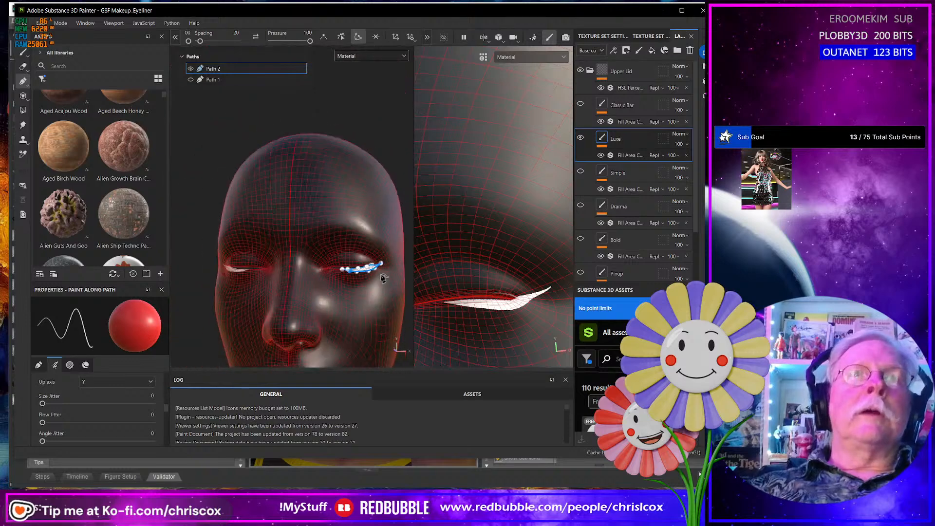
pyautogui.keyDown('alt'); pyautogui.moveTo(383, 278); pyautogui.dragTo(326, 273); pyautogui.keyUp('alt')
pyautogui.press('f')
pyautogui.scroll(8, 321, 271)
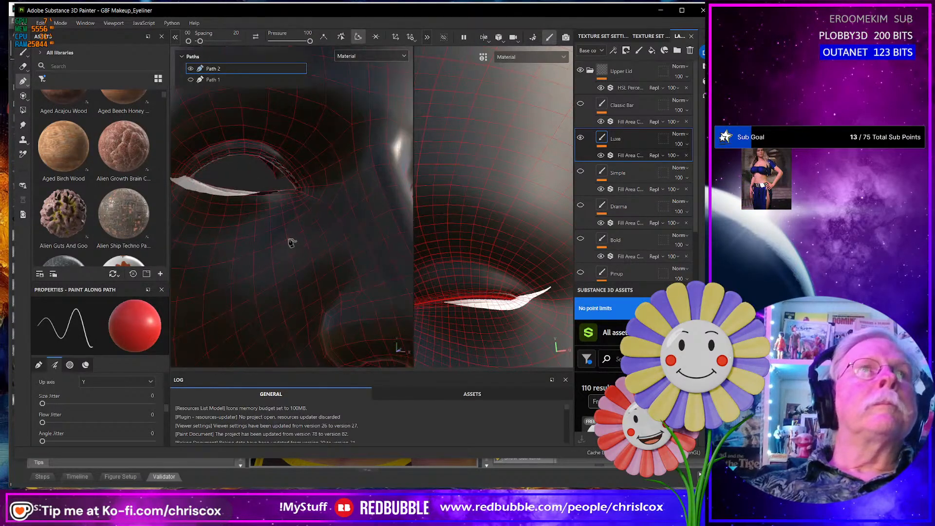
pyautogui.keyDown('alt'); pyautogui.moveTo(292, 242); pyautogui.dragTo(276, 180); pyautogui.keyUp('alt')
pyautogui.scroll(4, 282, 249)
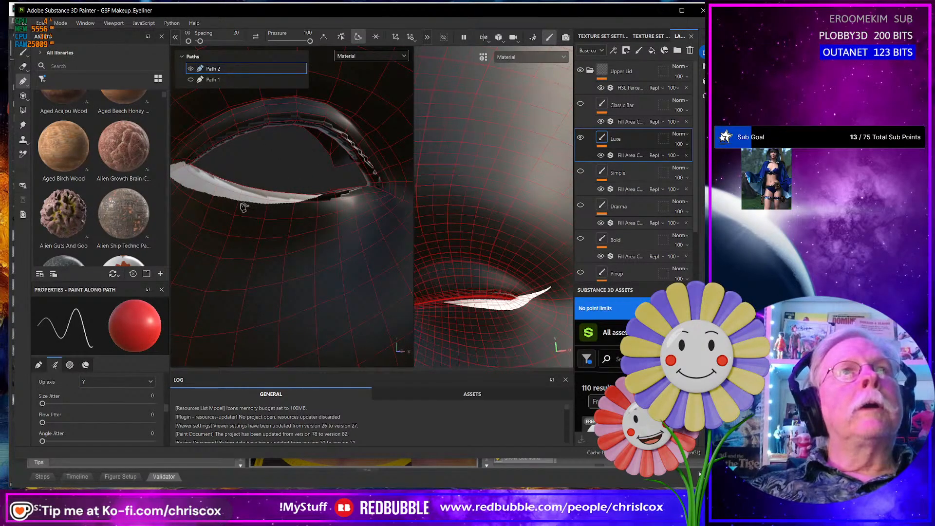
pyautogui.keyDown('alt'); pyautogui.moveTo(316, 201); pyautogui.dragTo(311, 209); pyautogui.keyUp('alt')
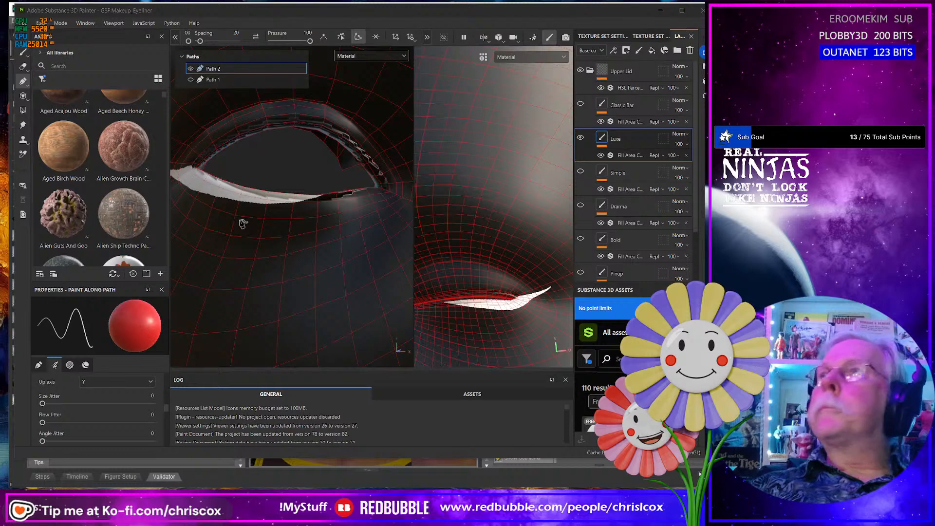
pyautogui.hotkey('alt', 'Tab')
pyautogui.hotkey('alt', 'Tab')
pyautogui.scroll(-6, 243, 224)
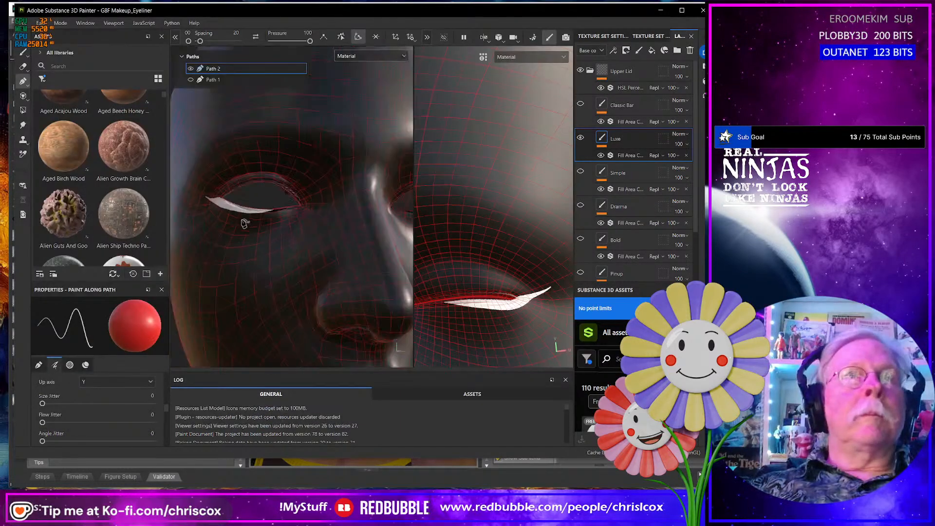
# - Move the two lower-edge points of Path 2 nearest its inner end slightly upward to thin the lower Luxe line there
pyautogui.keyDown('alt'); pyautogui.moveTo(257, 239); pyautogui.dragTo(265, 240, button='middle'); pyautogui.keyUp('alt')
pyautogui.keyDown('alt'); pyautogui.moveTo(266, 240); pyautogui.dragTo(405, 270); pyautogui.keyUp('alt')
pyautogui.keyDown('alt'); pyautogui.moveTo(245, 266); pyautogui.dragTo(334, 265, button='middle'); pyautogui.keyUp('alt')
pyautogui.scroll(6, 271, 183)
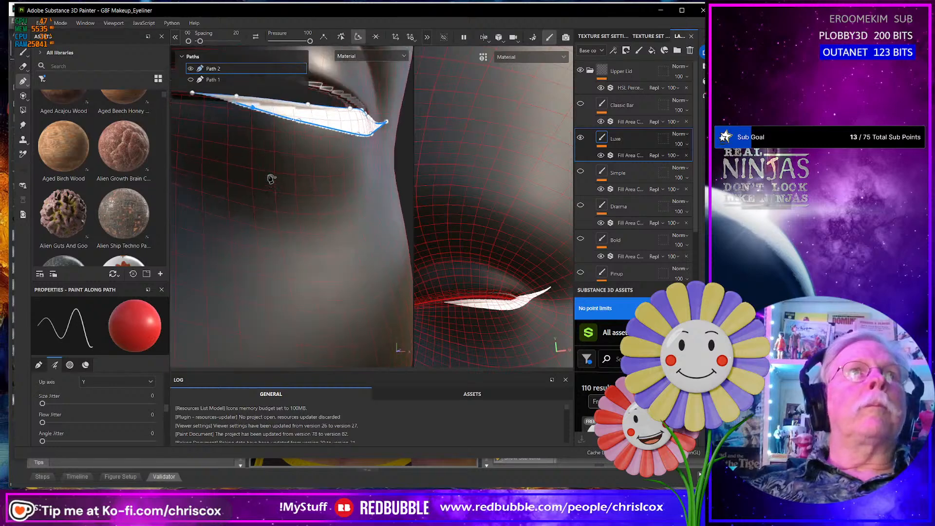
pyautogui.keyDown('alt'); pyautogui.moveTo(245, 163); pyautogui.dragTo(261, 259, button='middle'); pyautogui.keyUp('alt')
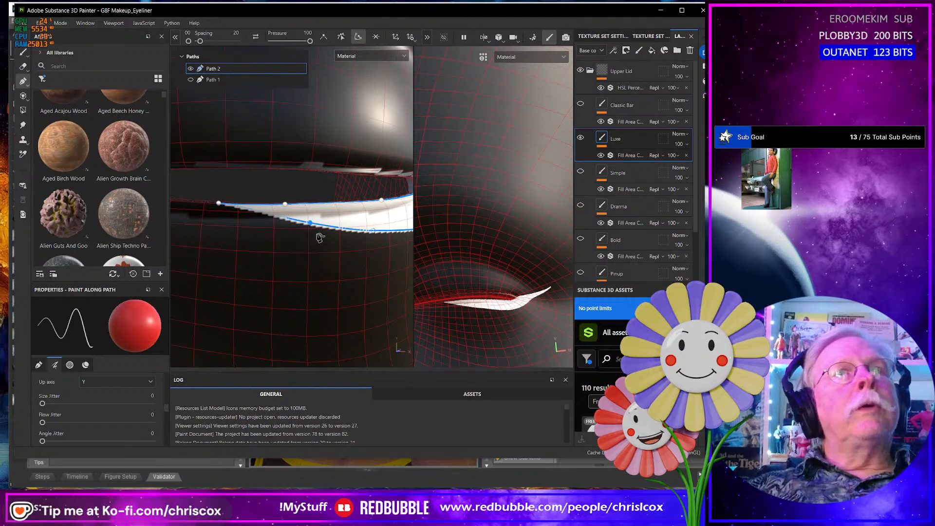
pyautogui.moveTo(311, 226); pyautogui.dragTo(314, 222)
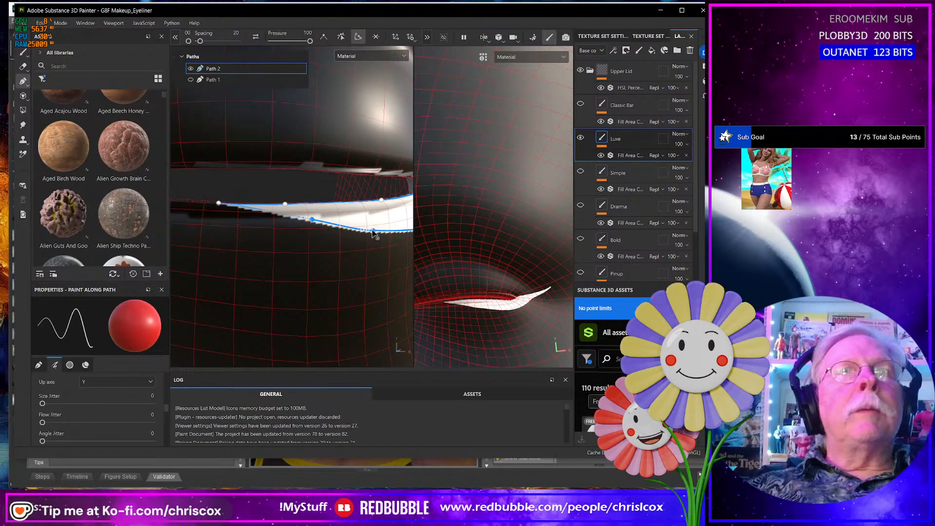
pyautogui.moveTo(374, 232); pyautogui.dragTo(376, 228)
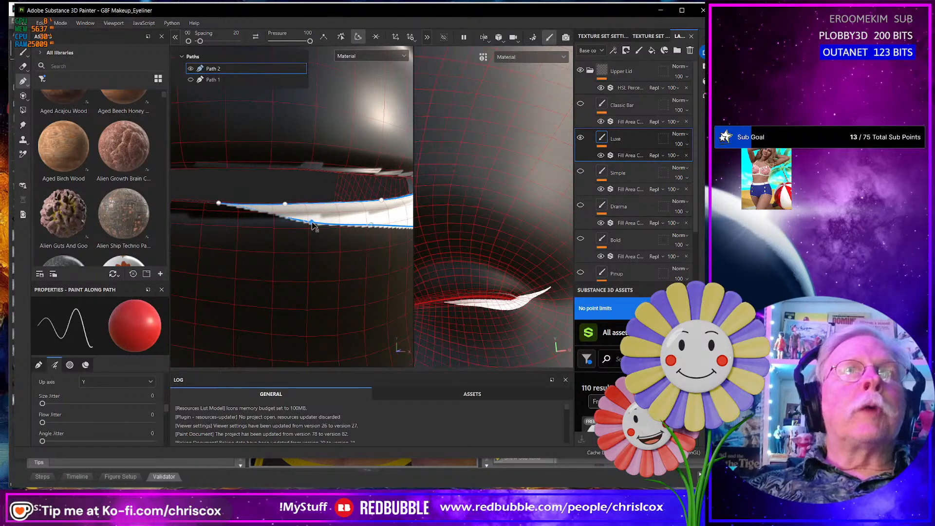
# - Fine-tune the same two lower-edge points of Path 2 to smooth the taper toward its inner tip
pyautogui.keyDown('alt'); pyautogui.moveTo(271, 254); pyautogui.dragTo(317, 266); pyautogui.keyUp('alt')
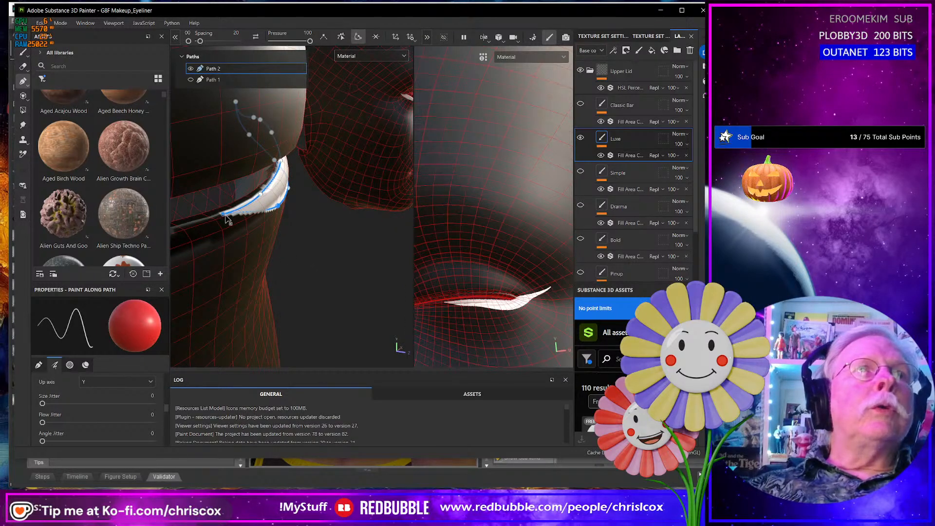
pyautogui.keyDown('alt'); pyautogui.moveTo(226, 219); pyautogui.dragTo(309, 246); pyautogui.keyUp('alt')
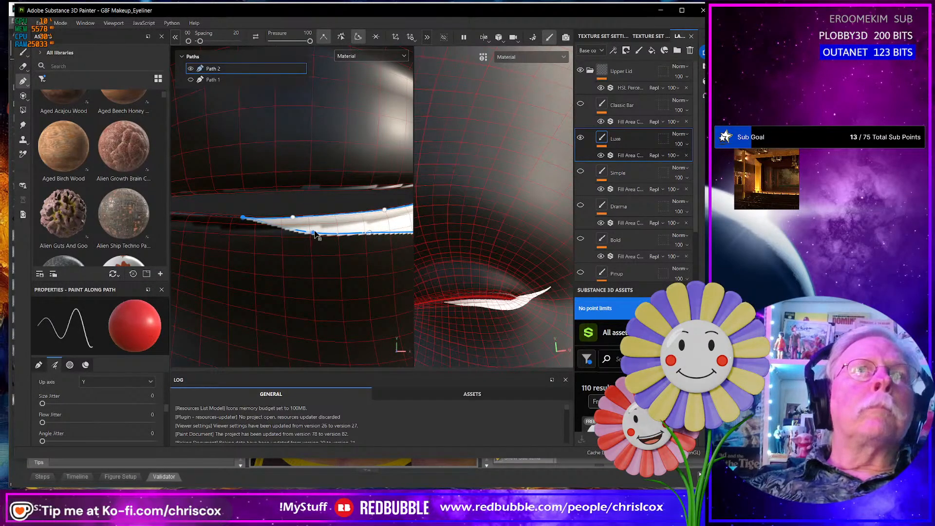
pyautogui.click(312, 231)
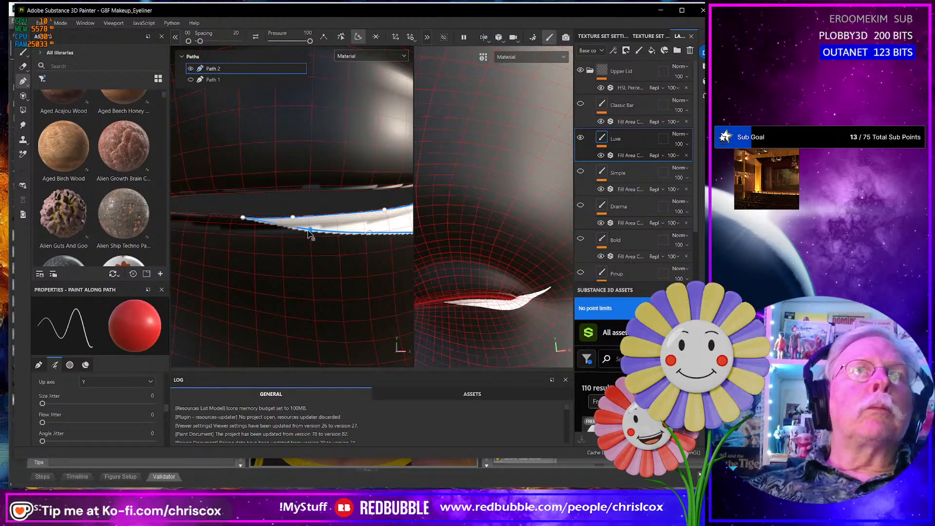
pyautogui.moveTo(308, 231); pyautogui.dragTo(308, 231)
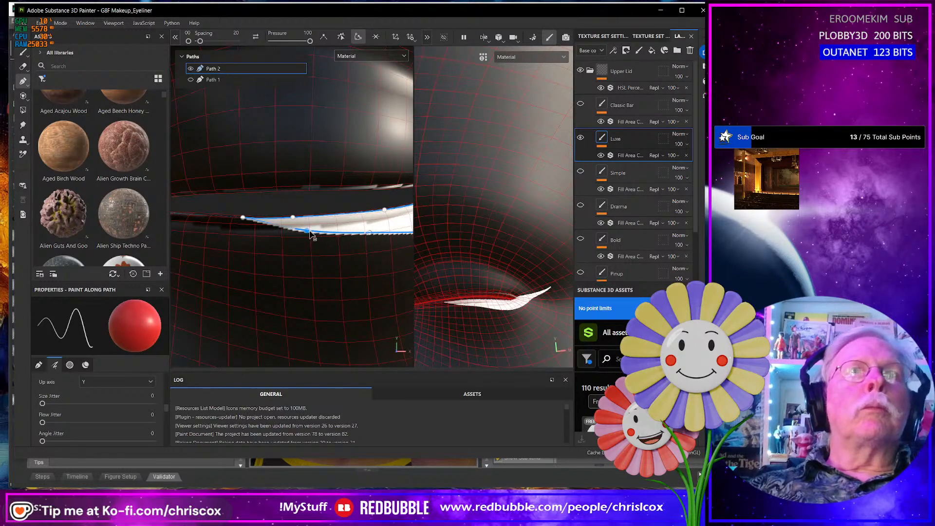
pyautogui.click(373, 236)
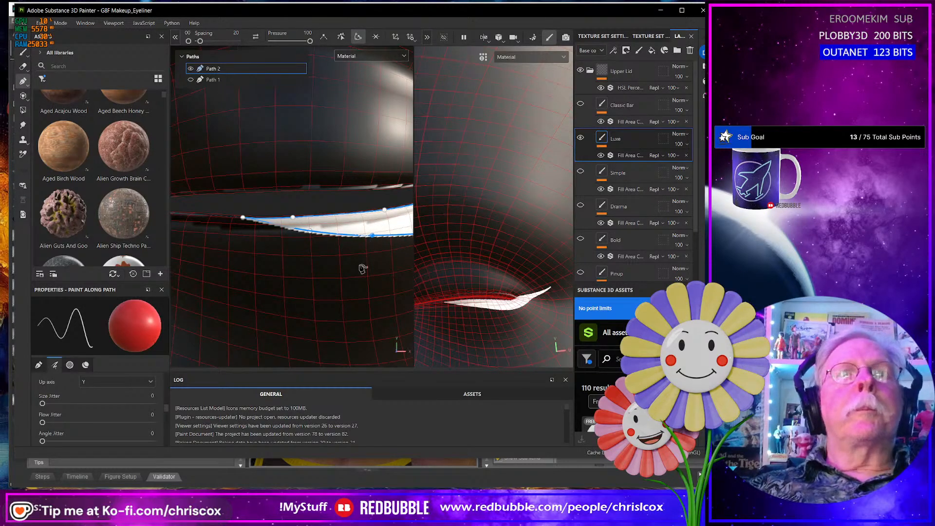
# - Examine the lower Luxe line on both eyes of the open-eye face, from full-head distance and close up
pyautogui.scroll(-10, 363, 269)
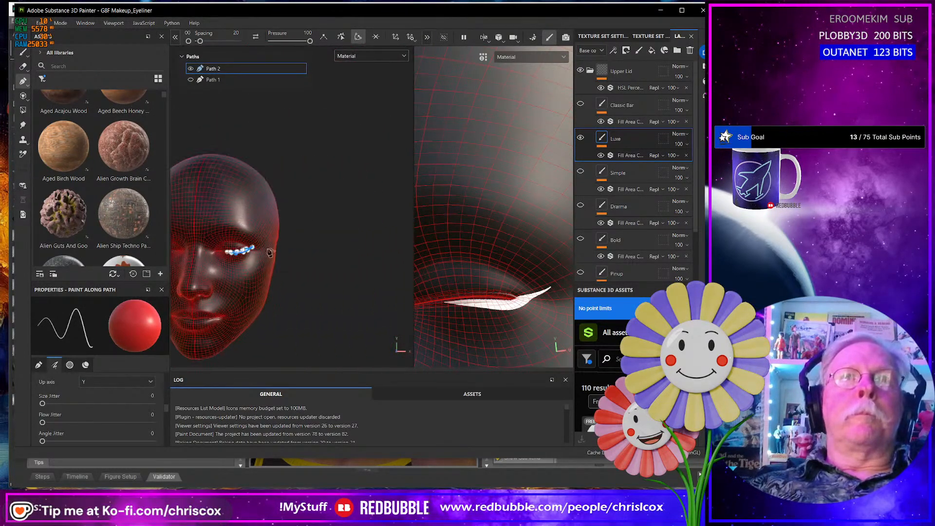
pyautogui.keyDown('alt'); pyautogui.moveTo(269, 253); pyautogui.dragTo(214, 265); pyautogui.keyUp('alt')
pyautogui.keyDown('alt'); pyautogui.moveTo(303, 260); pyautogui.dragTo(284, 255); pyautogui.keyUp('alt')
pyautogui.scroll(8, 338, 276)
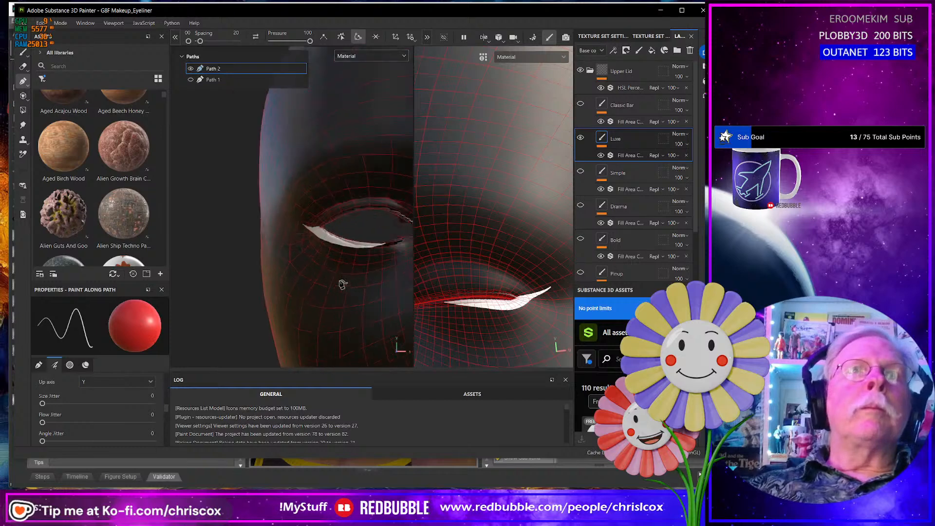
pyautogui.keyDown('alt'); pyautogui.moveTo(343, 284); pyautogui.dragTo(331, 257); pyautogui.keyUp('alt')
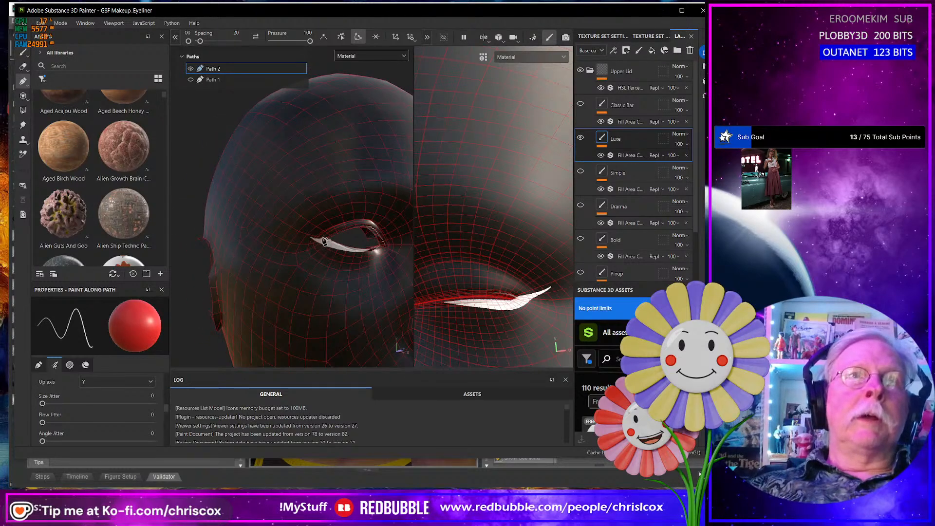
pyautogui.scroll(-5, 312, 274)
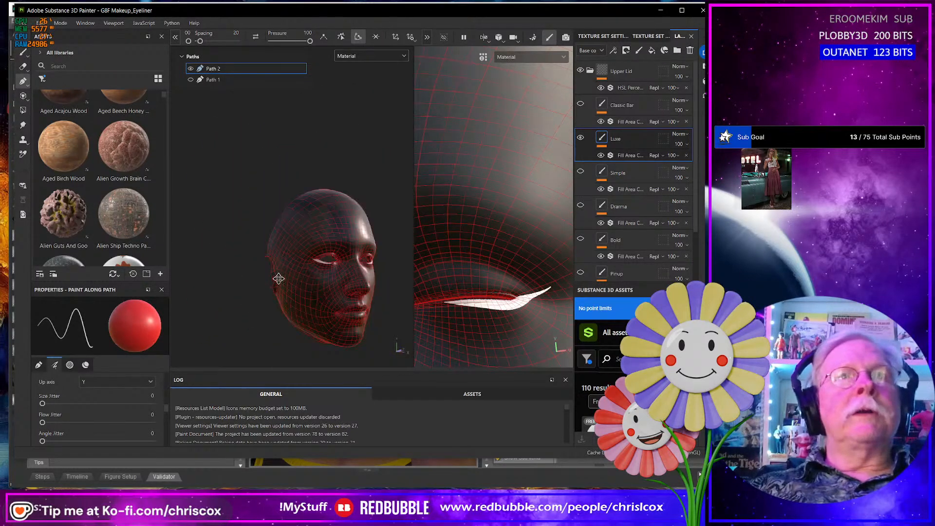
pyautogui.scroll(3, 277, 278)
pyautogui.keyDown('alt'); pyautogui.moveTo(278, 278); pyautogui.dragTo(304, 288, button='middle'); pyautogui.keyUp('alt')
pyautogui.keyDown('alt'); pyautogui.moveTo(305, 287); pyautogui.dragTo(255, 292); pyautogui.keyUp('alt')
pyautogui.keyDown('alt'); pyautogui.moveTo(358, 283); pyautogui.dragTo(284, 280); pyautogui.keyUp('alt')
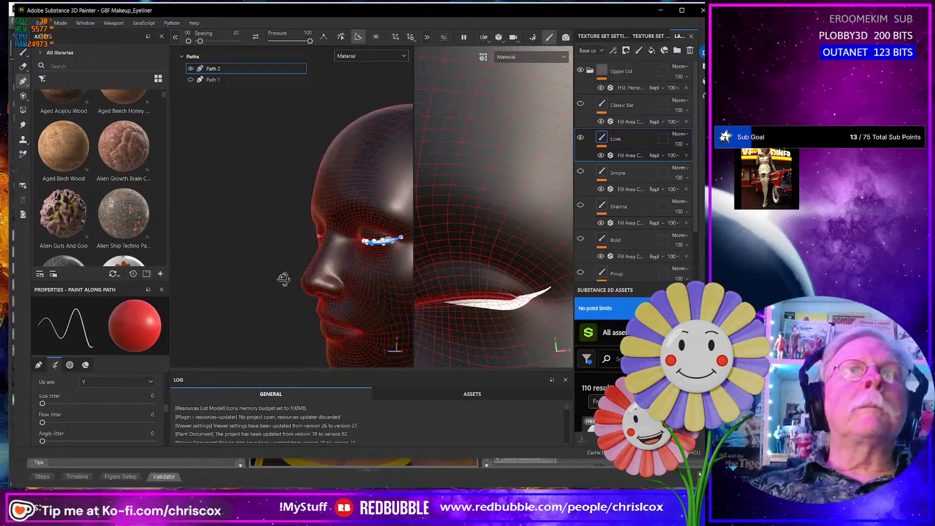
pyautogui.keyDown('alt'); pyautogui.moveTo(339, 271); pyautogui.dragTo(217, 321, button='middle'); pyautogui.keyUp('alt')
pyautogui.scroll(9, 257, 308)
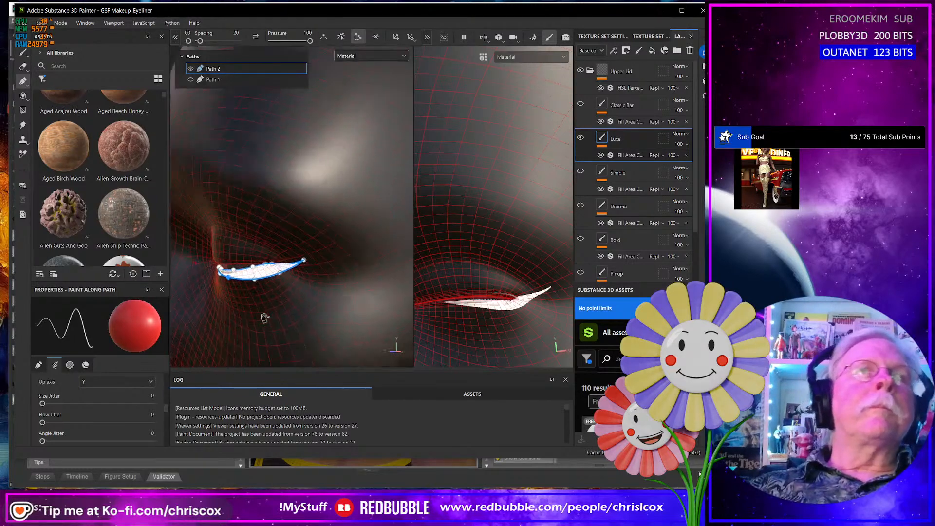
# - Try smoothing Path 2's upper-edge point near the outer corner and placing an extra point before the wing tip, then delete the extra point
pyautogui.keyDown('alt'); pyautogui.moveTo(302, 253); pyautogui.dragTo(287, 301, button='middle'); pyautogui.keyUp('alt')
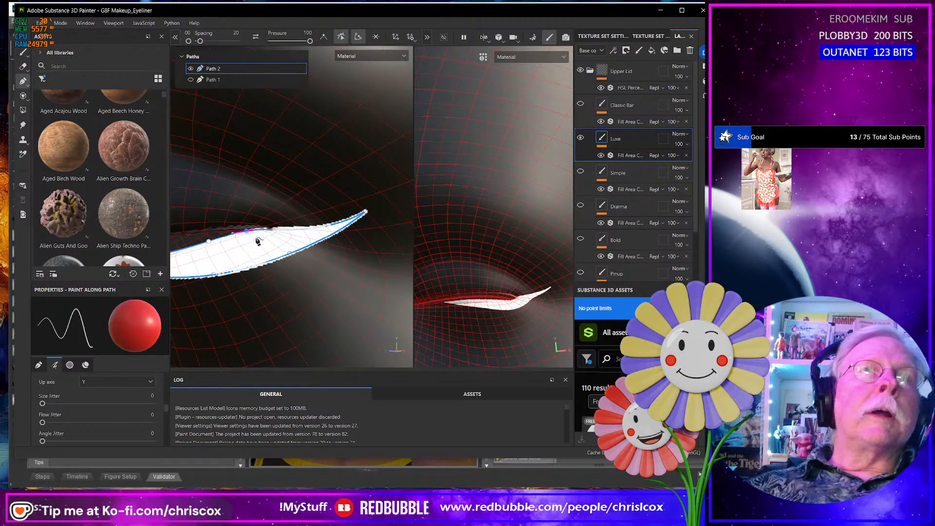
pyautogui.scroll(8, 258, 241)
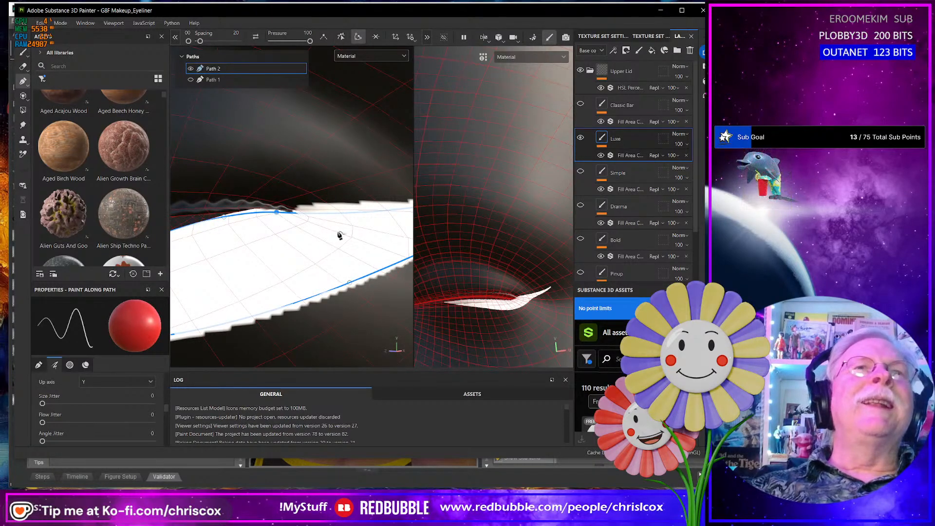
pyautogui.click(343, 37)
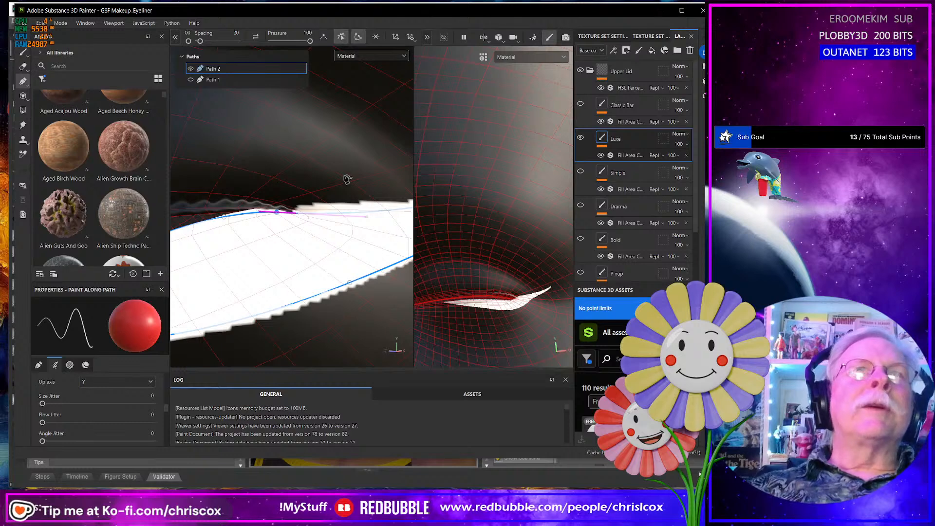
pyautogui.keyDown('alt'); pyautogui.moveTo(365, 221); pyautogui.dragTo(269, 222, button='middle'); pyautogui.keyUp('alt')
pyautogui.moveTo(272, 213); pyautogui.dragTo(272, 217)
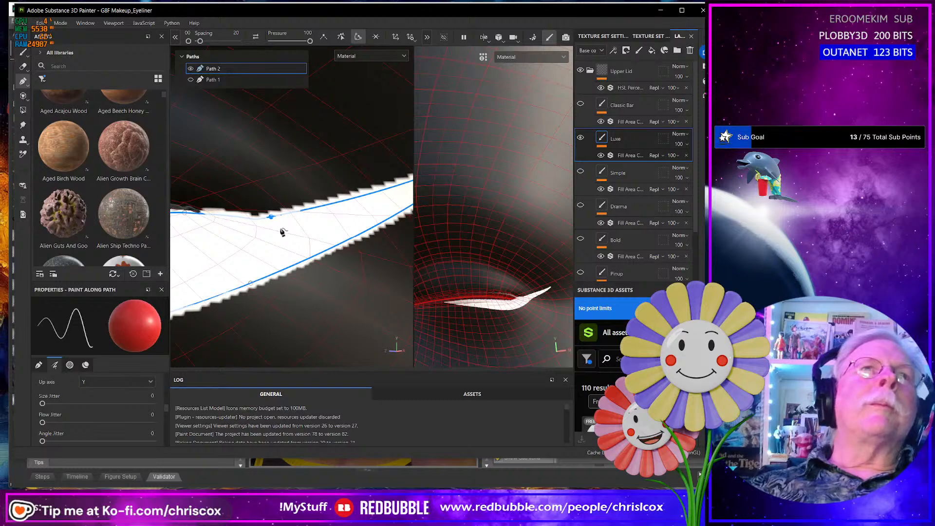
pyautogui.press('Delete')
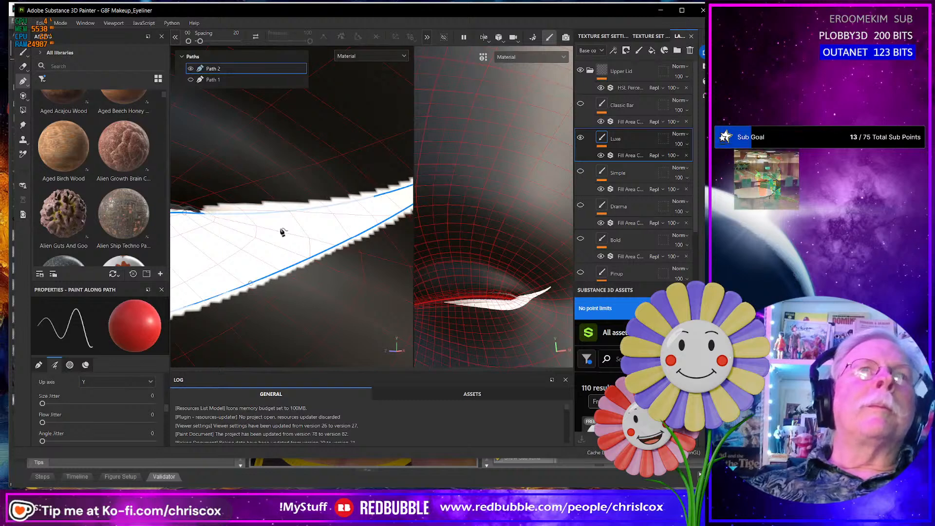
# - Try to curve Path 2's upper edge into the wing by adjusting the tangent handle of the smoothed point
pyautogui.click(187, 216)
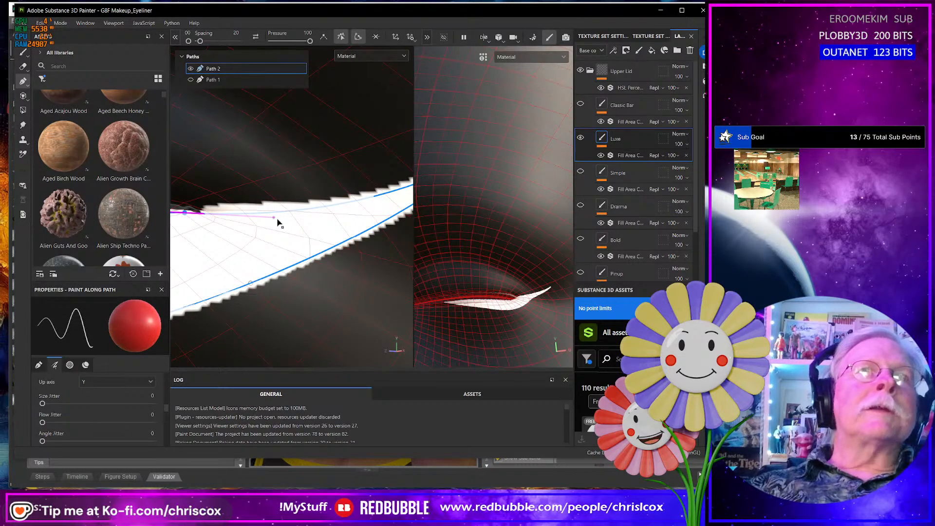
pyautogui.moveTo(279, 214); pyautogui.dragTo(289, 200)
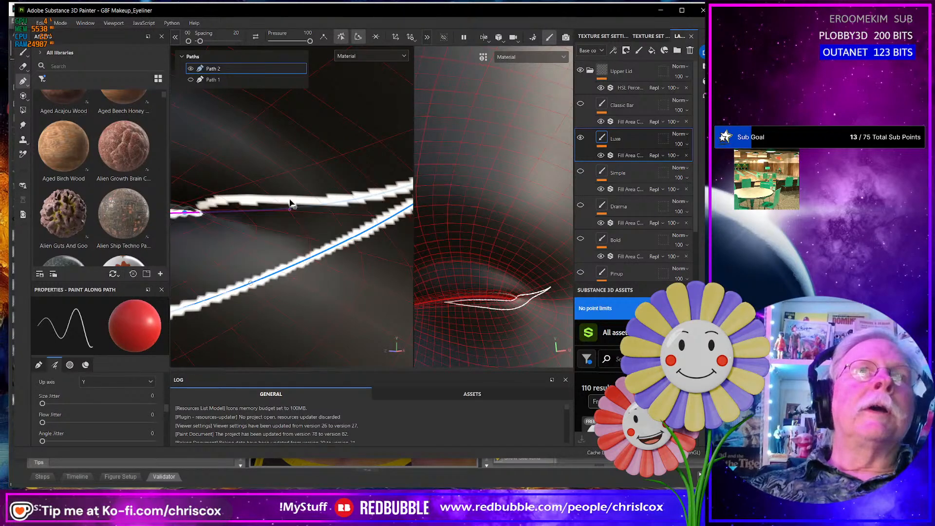
pyautogui.keyDown('alt'); pyautogui.moveTo(310, 218); pyautogui.dragTo(203, 235, button='middle'); pyautogui.keyUp('alt')
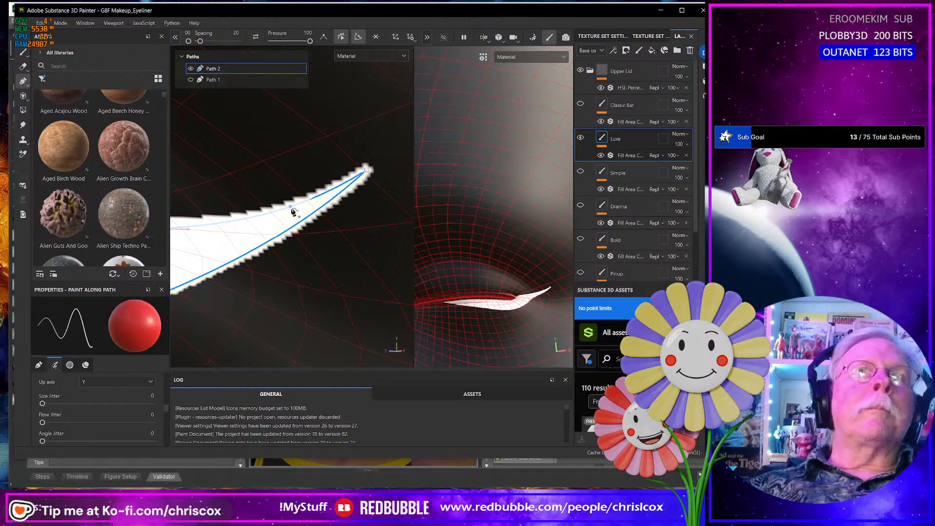
pyautogui.scroll(-2, 298, 211)
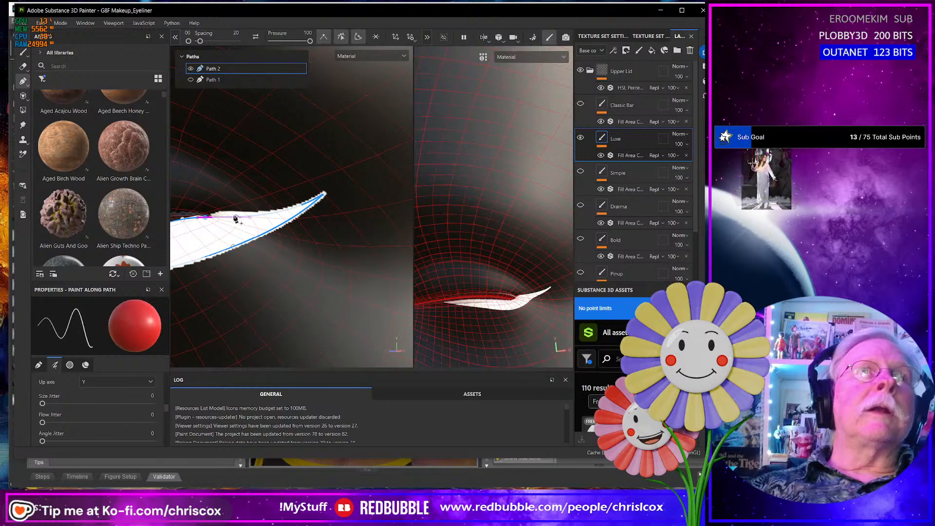
# - Convert Path 2's upper-edge point near the outer corner to a corner point so the edge runs straight to the wing tip
pyautogui.press('ctrl')
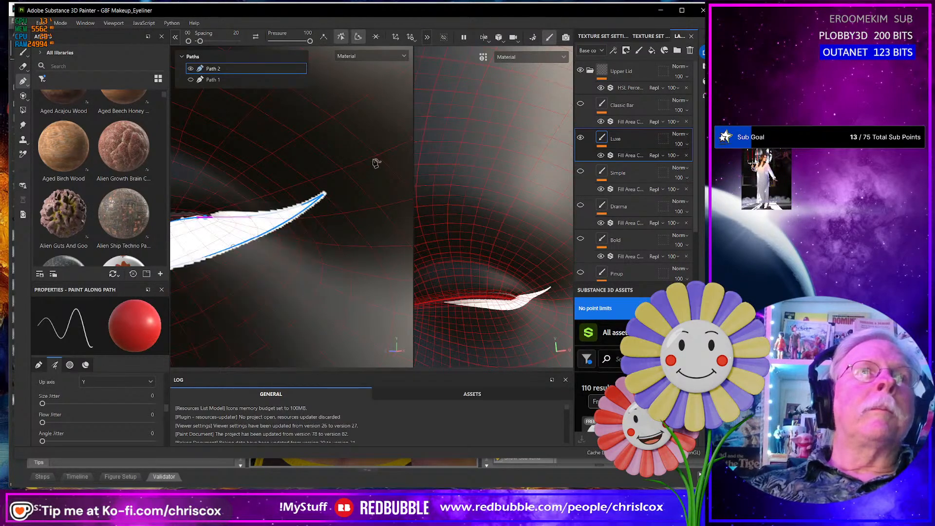
pyautogui.press('ctrl')
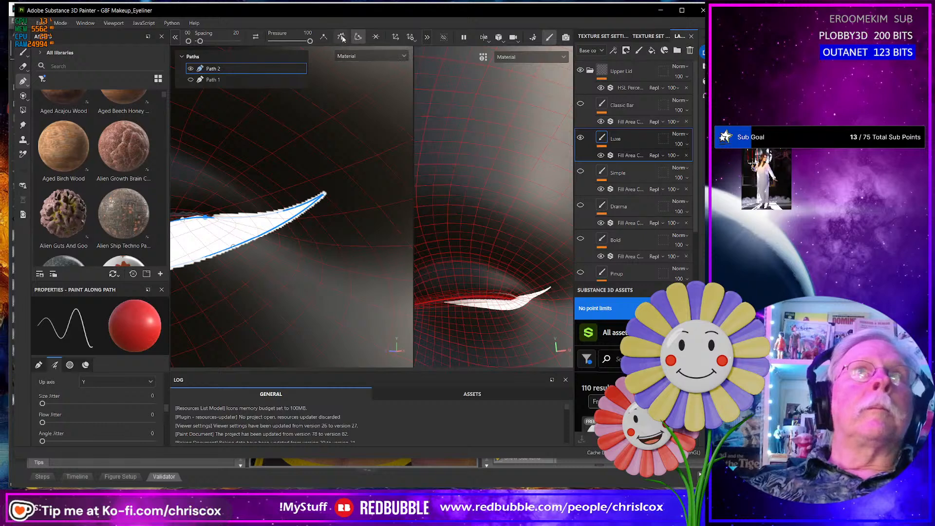
pyautogui.click(323, 38)
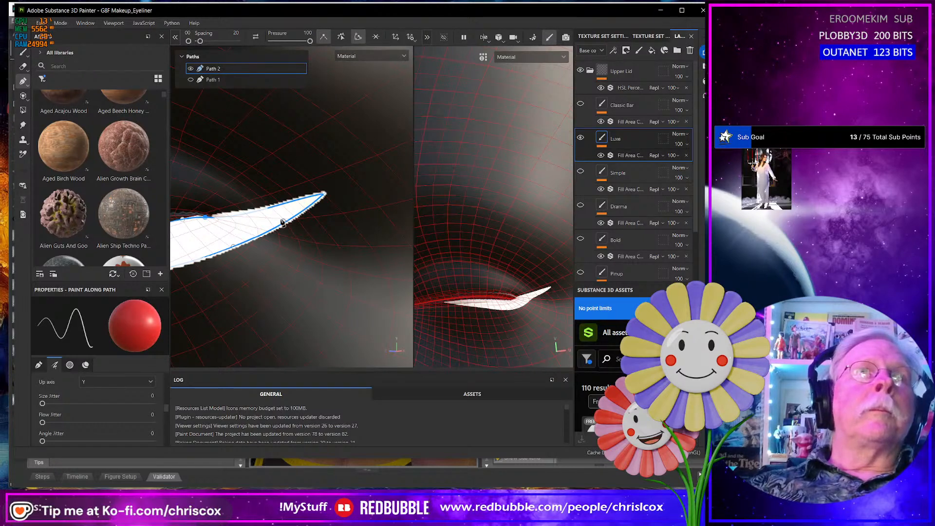
pyautogui.moveTo(281, 221)
pyautogui.keyDown('alt'); pyautogui.mouseDown()
pyautogui.moveTo(304, 203)
pyautogui.moveTo(278, 211)
pyautogui.mouseUp(); pyautogui.keyUp('alt')
pyautogui.scroll(-3, 263, 230)
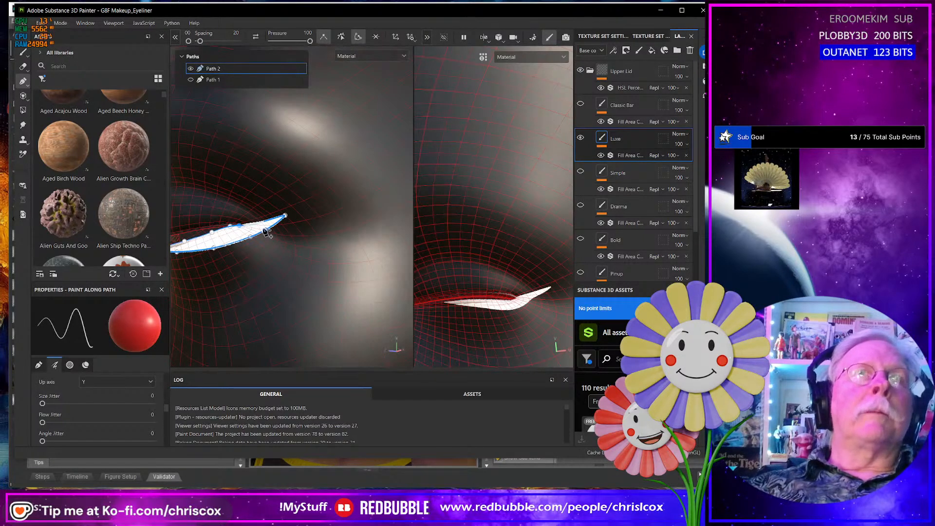
pyautogui.scroll(-5, 266, 233)
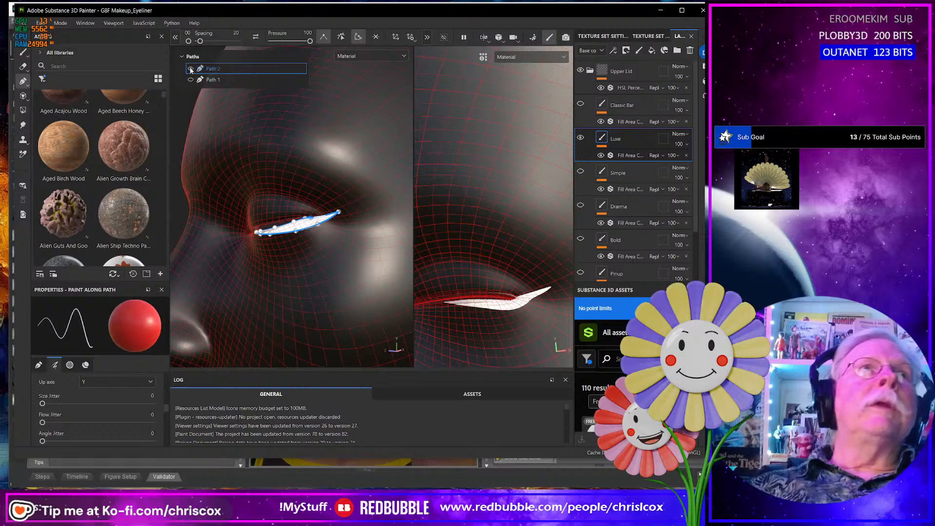
# - Hide Path 2 and show Path 1 to display only the upper Luxe eyeliner
pyautogui.click(191, 69)
pyautogui.click(191, 79)
pyautogui.moveTo(258, 193)
pyautogui.keyDown('alt'); pyautogui.mouseDown()
pyautogui.moveTo(302, 206)
pyautogui.moveTo(311, 225)
pyautogui.mouseUp(); pyautogui.keyUp('alt')
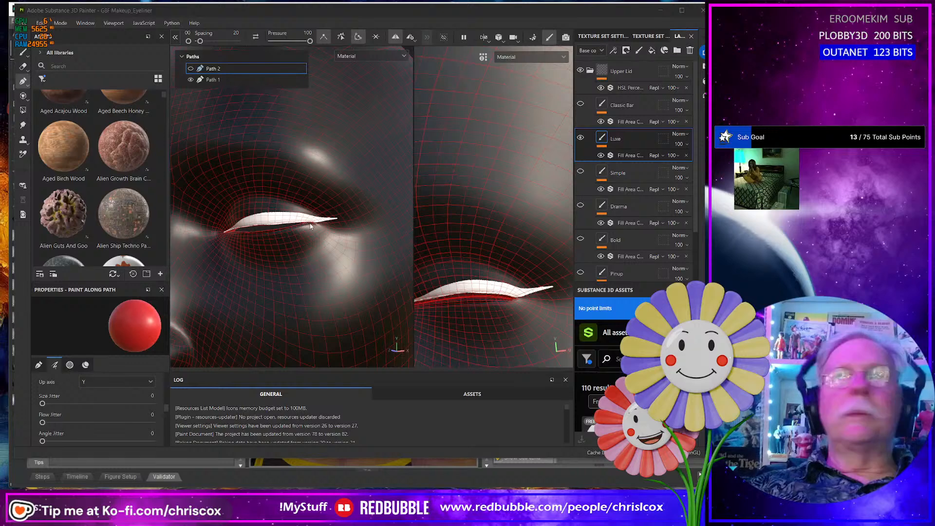
# - Examine the upper Luxe line along the open-eye lid and around the outer corner from several angles
pyautogui.hotkey('alt', 'Tab')
pyautogui.hotkey('alt', 'Tab')
pyautogui.scroll(-6, 332, 234)
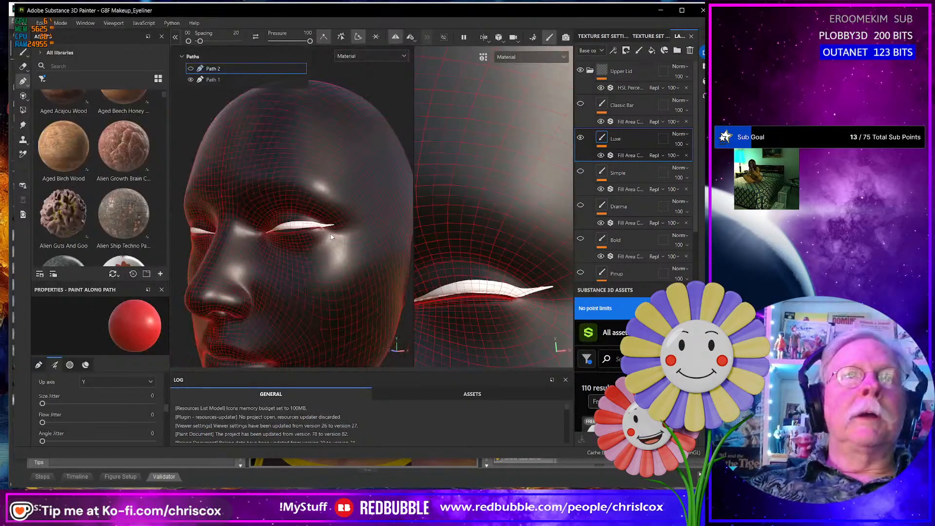
pyautogui.scroll(5, 350, 243)
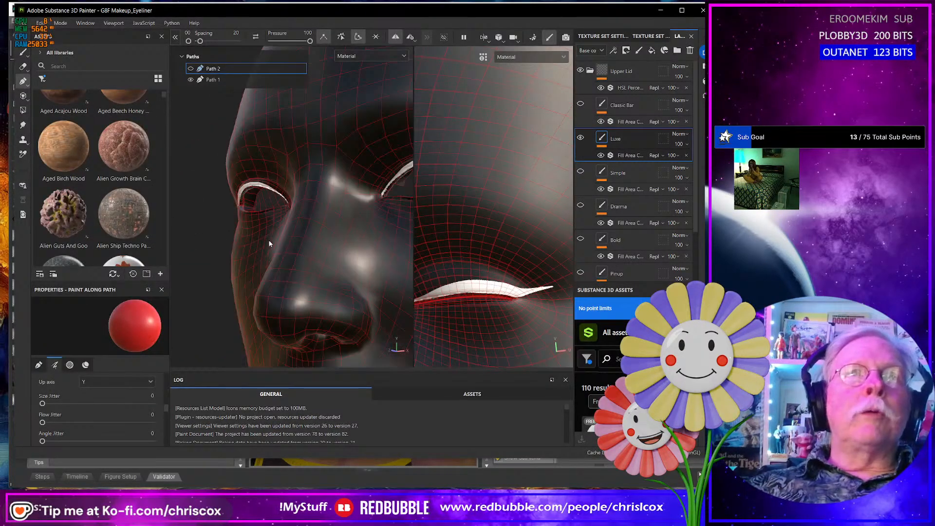
pyautogui.keyDown('alt'); pyautogui.moveTo(270, 243); pyautogui.dragTo(337, 258); pyautogui.keyUp('alt')
pyautogui.scroll(5, 266, 233)
pyautogui.keyDown('alt'); pyautogui.moveTo(245, 227); pyautogui.dragTo(346, 276, button='middle'); pyautogui.keyUp('alt')
pyautogui.scroll(5, 268, 212)
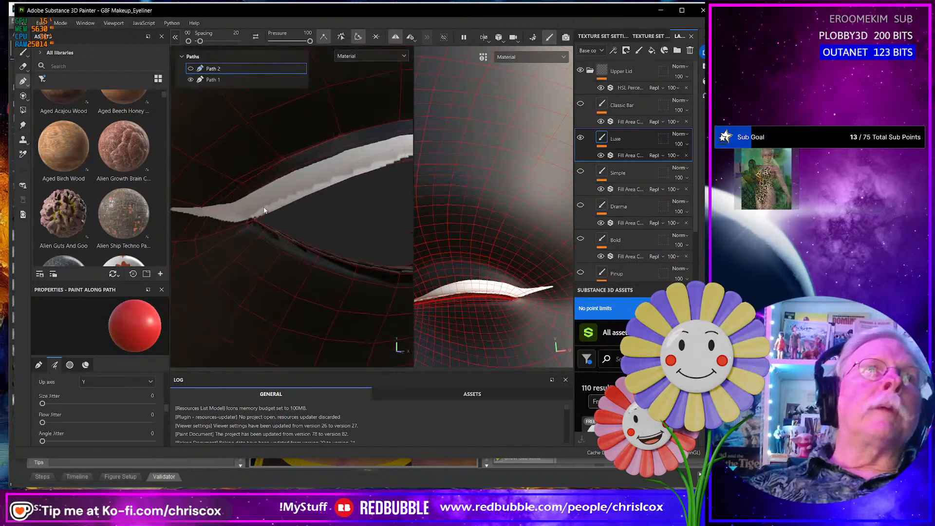
pyautogui.keyDown('alt'); pyautogui.moveTo(247, 176); pyautogui.dragTo(275, 154); pyautogui.keyUp('alt')
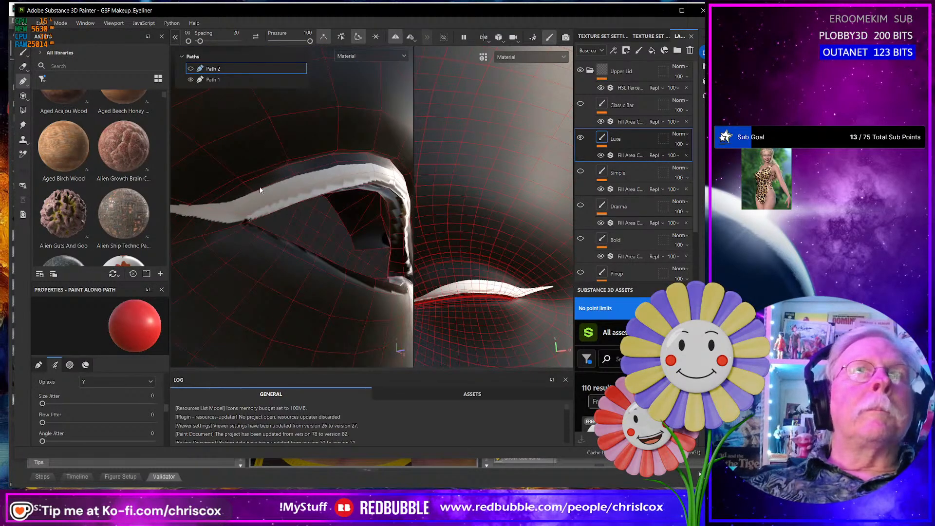
pyautogui.moveTo(255, 195)
pyautogui.keyDown('alt'); pyautogui.mouseDown()
pyautogui.moveTo(237, 189)
pyautogui.moveTo(247, 203)
pyautogui.moveTo(234, 186)
pyautogui.moveTo(233, 195)
pyautogui.moveTo(253, 193)
pyautogui.mouseUp(); pyautogui.keyUp('alt')
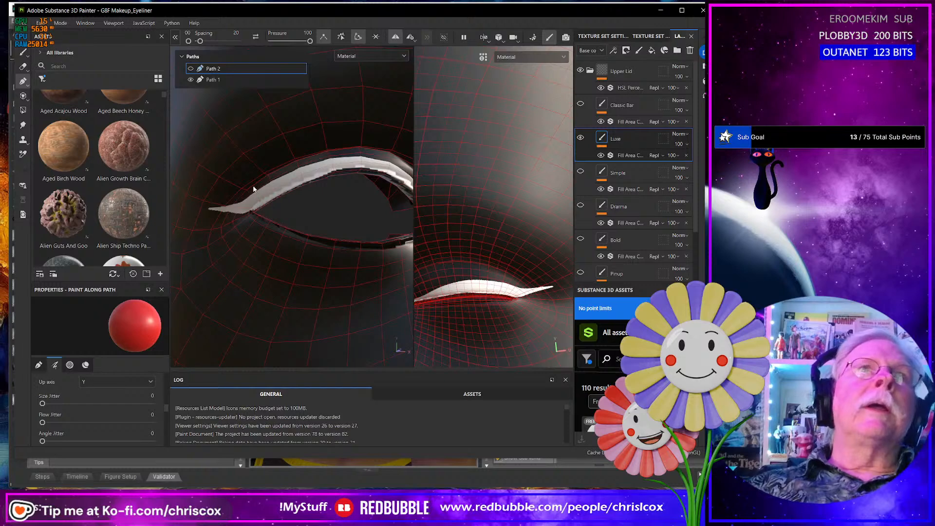
# - Raise the two main upper-edge points of Path 1 to thicken the upper Luxe line on the closed lid
pyautogui.keyDown('alt'); pyautogui.moveTo(357, 162); pyautogui.dragTo(305, 176); pyautogui.keyUp('alt')
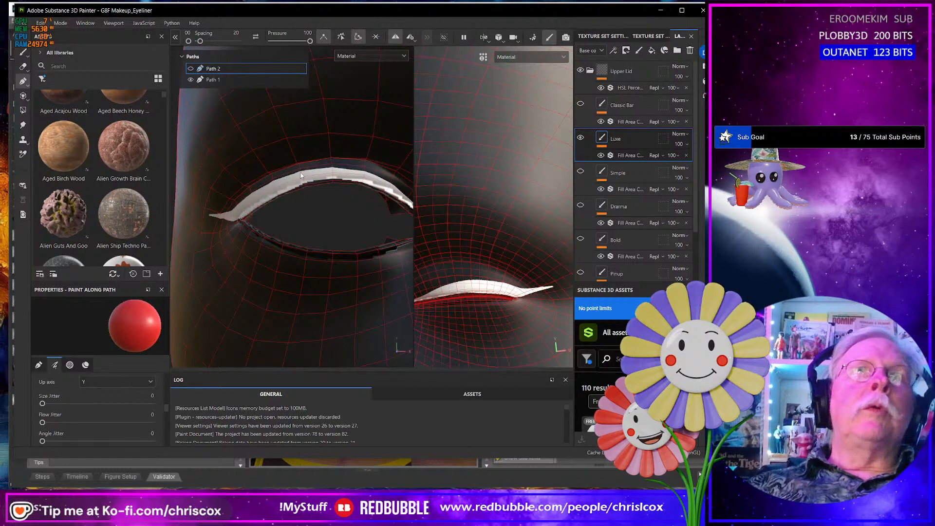
pyautogui.press('f')
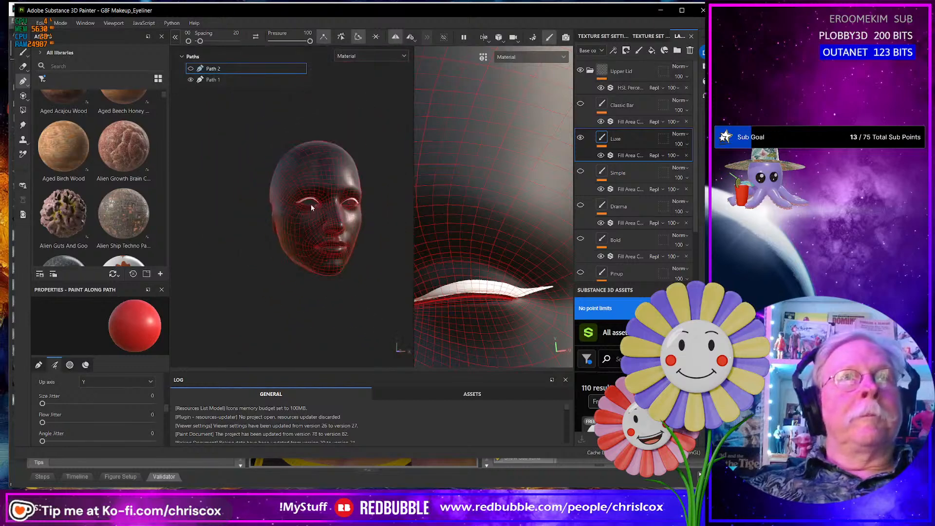
pyautogui.scroll(10, 311, 206)
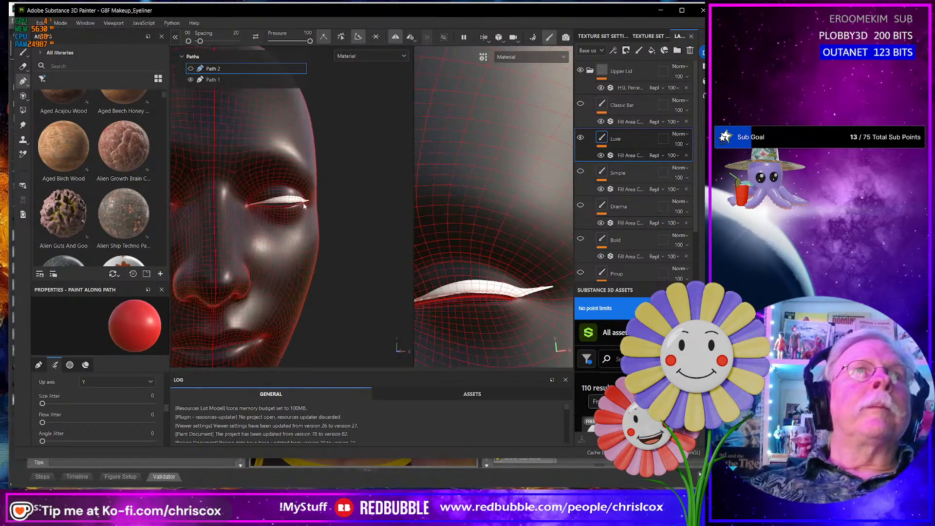
pyautogui.scroll(4, 304, 206)
pyautogui.keyDown('alt'); pyautogui.moveTo(304, 206); pyautogui.dragTo(281, 207); pyautogui.keyUp('alt')
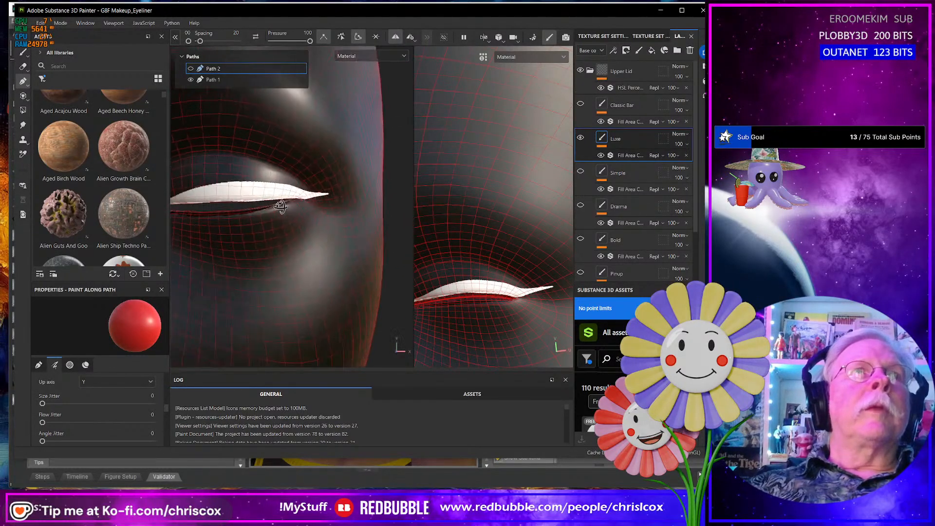
pyautogui.click(213, 80)
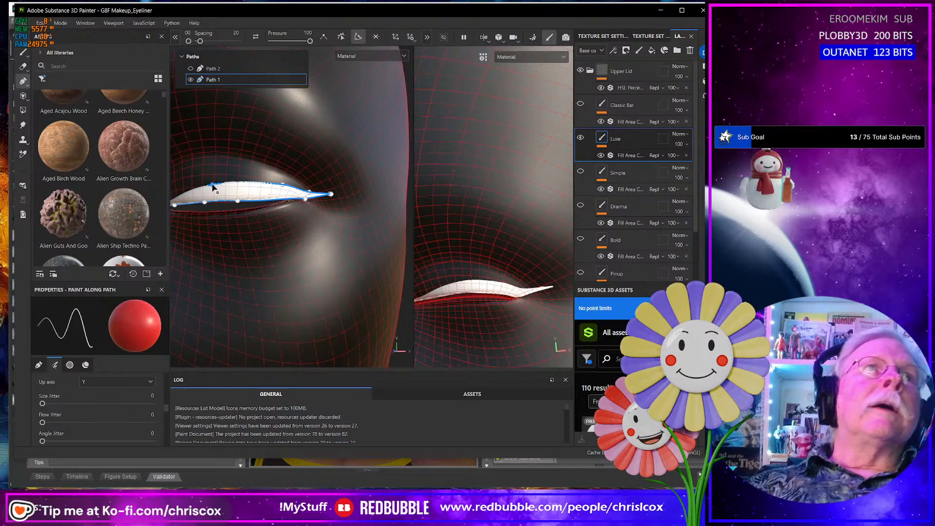
pyautogui.moveTo(212, 185); pyautogui.dragTo(215, 179)
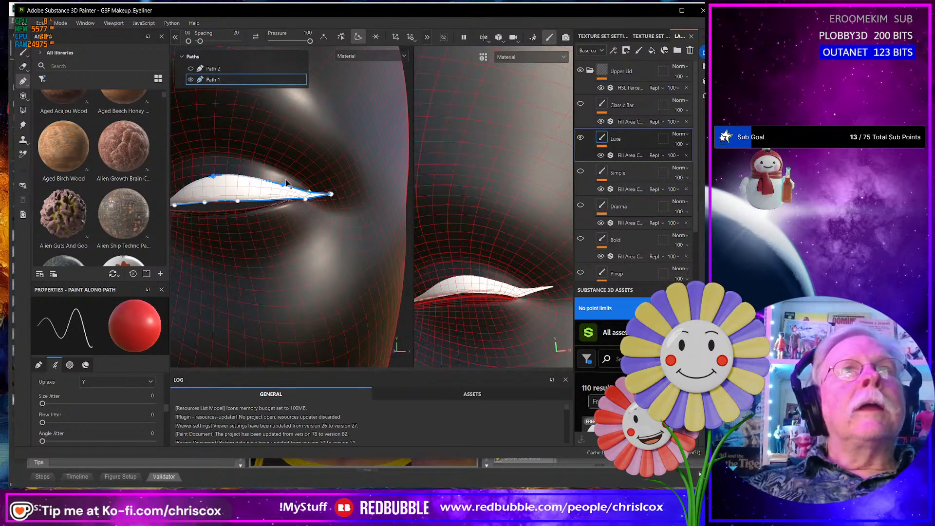
pyautogui.moveTo(287, 183); pyautogui.dragTo(289, 181)
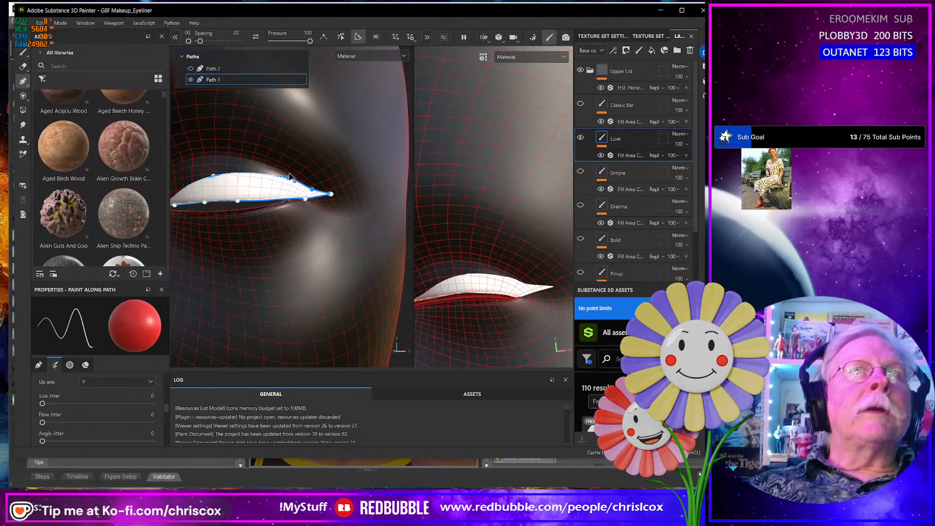
pyautogui.moveTo(288, 175); pyautogui.dragTo(282, 175)
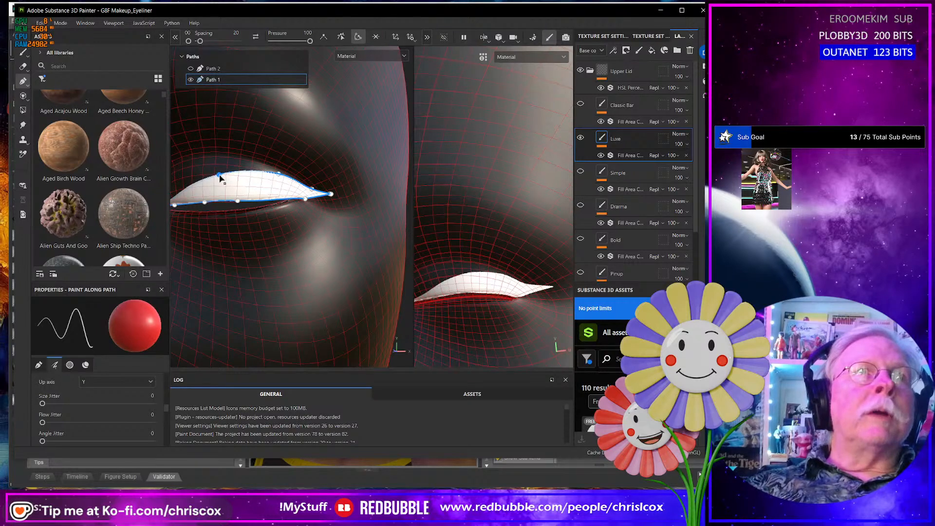
# - Show Path 2 again so both the upper and lower Luxe lines are displayed
pyautogui.scroll(3, 322, 267)
pyautogui.scroll(-11, 322, 264)
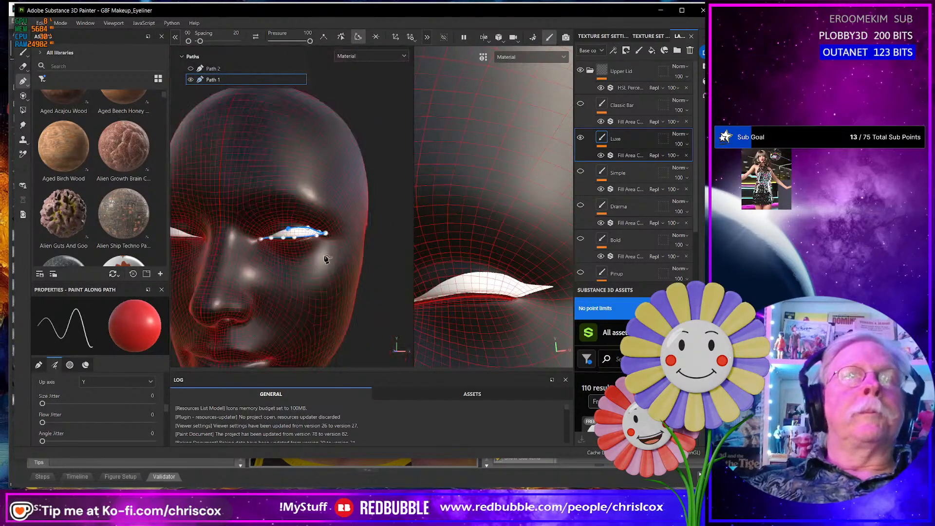
pyautogui.keyDown('alt'); pyautogui.moveTo(343, 262); pyautogui.dragTo(263, 266); pyautogui.keyUp('alt')
pyautogui.scroll(6, 320, 267)
pyautogui.scroll(-6, 328, 265)
pyautogui.scroll(-4, 314, 266)
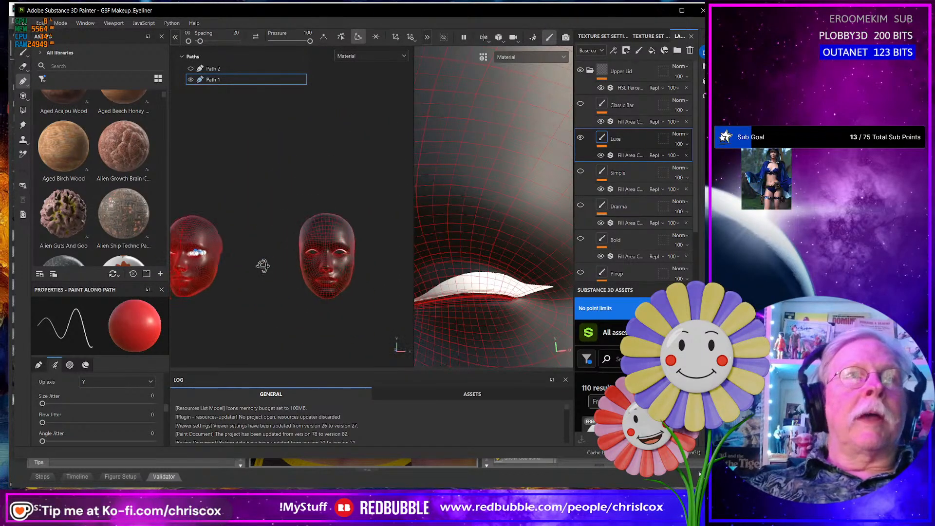
pyautogui.keyDown('alt'); pyautogui.moveTo(229, 263); pyautogui.dragTo(293, 263, button='middle'); pyautogui.keyUp('alt')
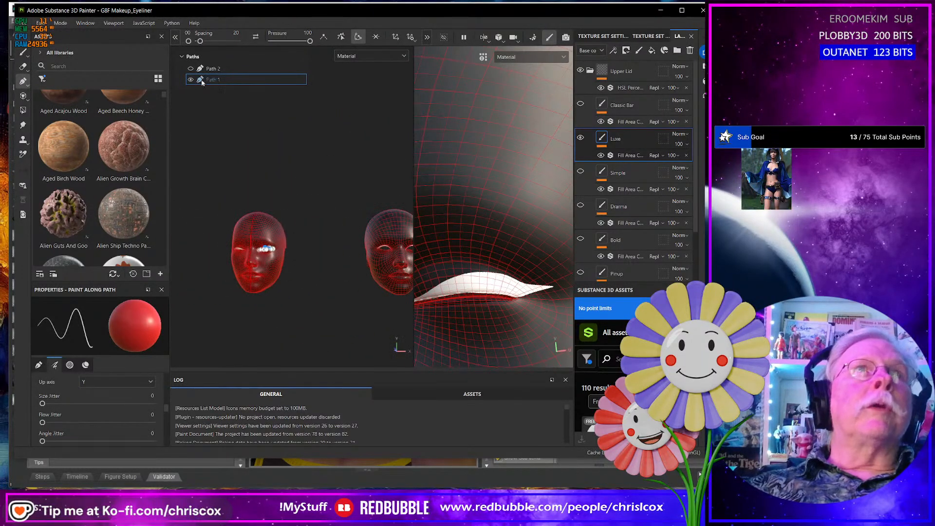
pyautogui.click(190, 69)
# - Examine the upper and lower Luxe lines together on the closed-eye and open-eye faces
pyautogui.scroll(-2, 334, 264)
pyautogui.scroll(6, 333, 264)
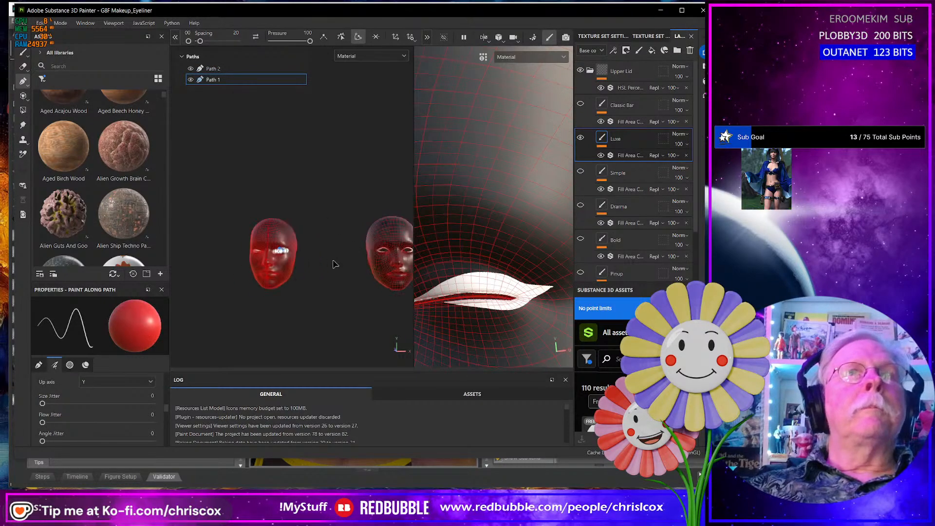
pyautogui.keyDown('alt'); pyautogui.moveTo(261, 269); pyautogui.dragTo(388, 269, button='middle'); pyautogui.keyUp('alt')
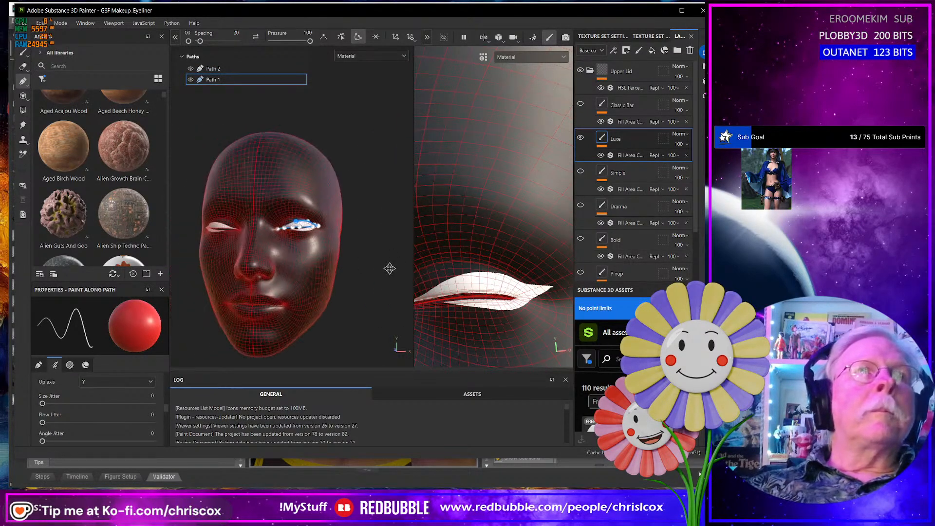
pyautogui.scroll(-2, 332, 260)
pyautogui.scroll(3, 333, 261)
pyautogui.scroll(4, 335, 259)
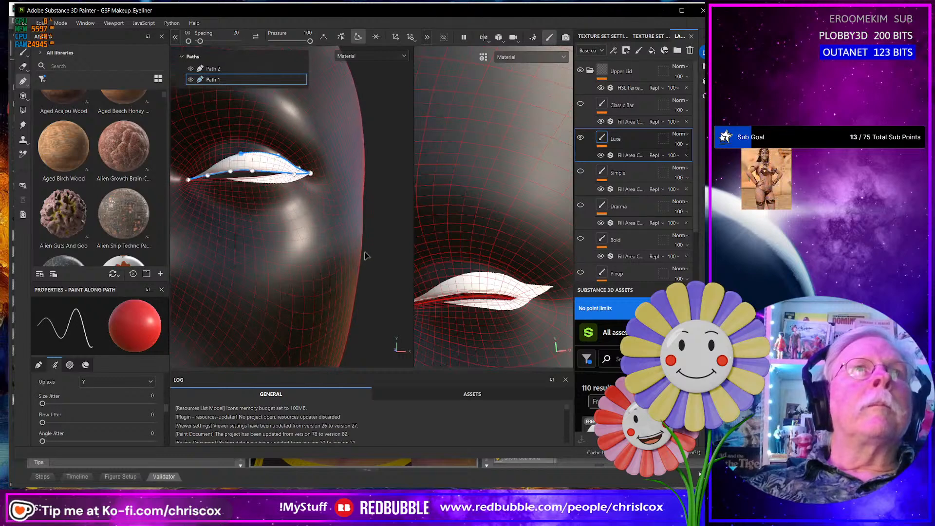
pyautogui.scroll(-6, 365, 255)
pyautogui.keyDown('alt'); pyautogui.moveTo(376, 257); pyautogui.dragTo(247, 259, button='middle'); pyautogui.keyUp('alt')
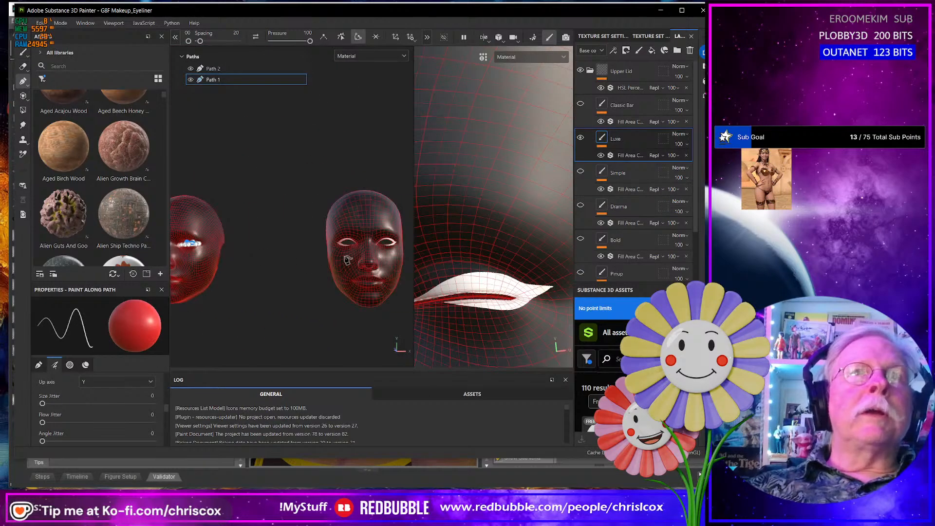
pyautogui.scroll(8, 347, 260)
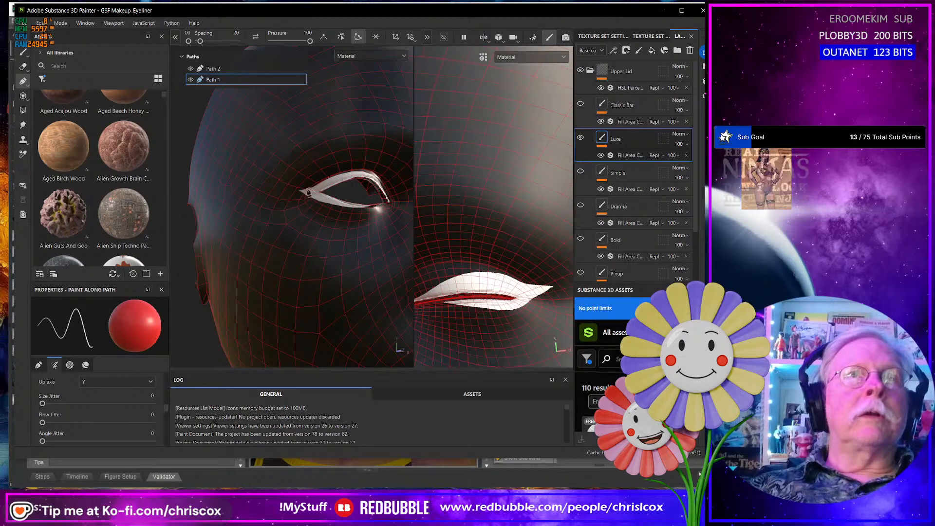
pyautogui.moveTo(309, 195)
pyautogui.keyDown('alt'); pyautogui.mouseDown()
pyautogui.moveTo(250, 203)
pyautogui.moveTo(313, 211)
pyautogui.mouseUp(); pyautogui.keyUp('alt')
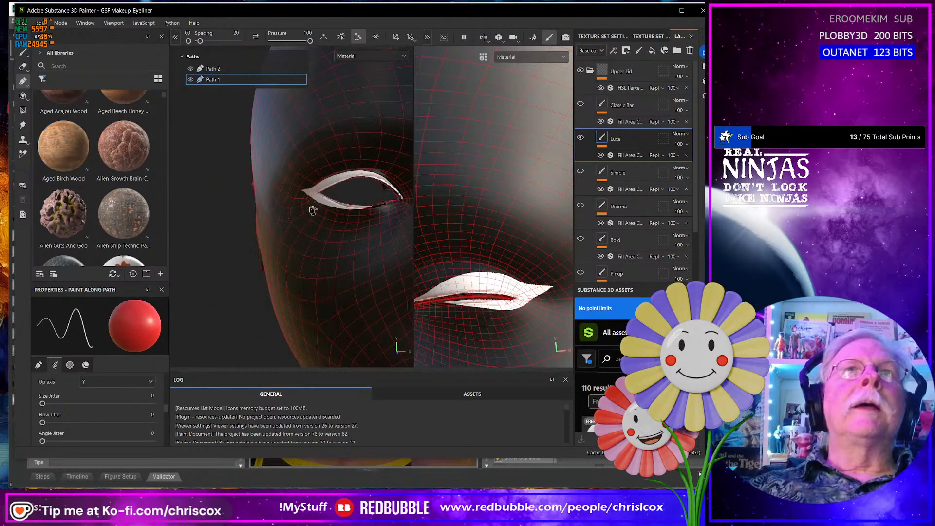
# - Duplicate Path 1 and hide the original, leaving the copy visible for editing
pyautogui.rightClick(233, 83)
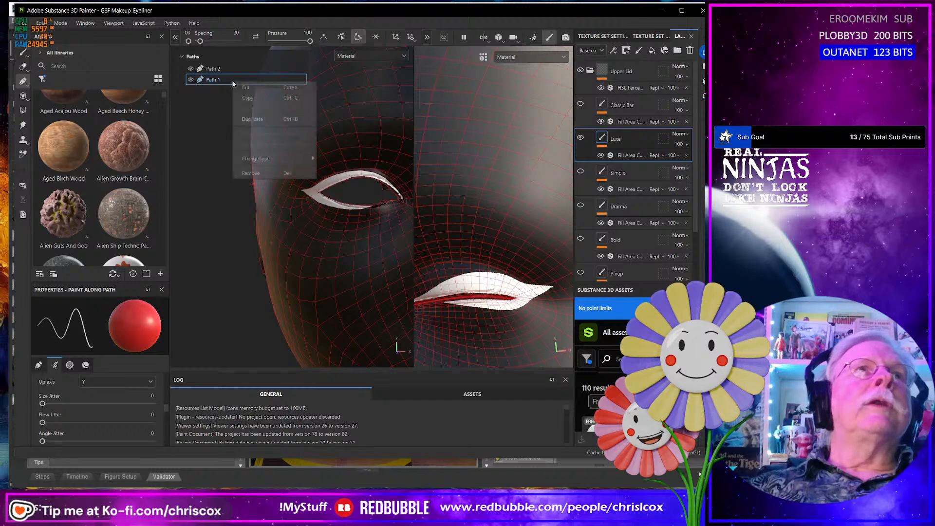
pyautogui.click(261, 118)
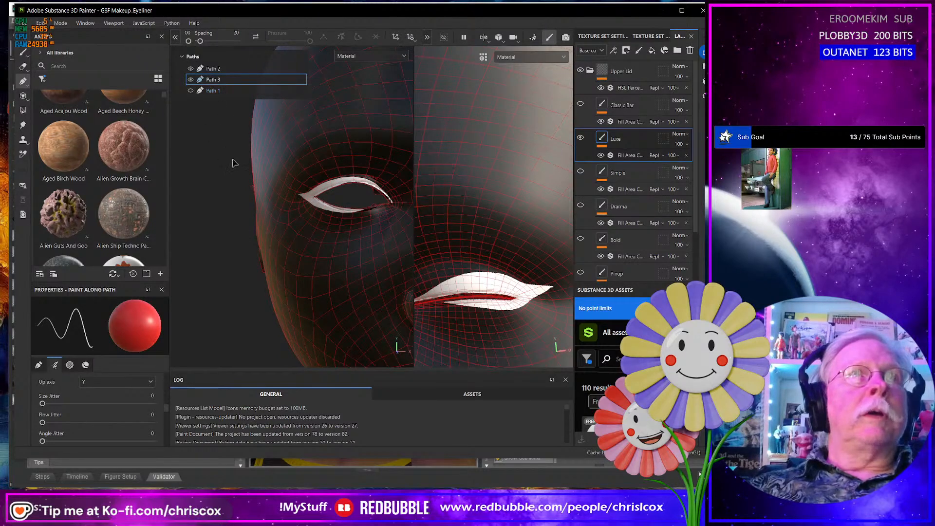
# - Delete Path 3's upper-edge point nearest the wing tip and shift the neighbouring upper point slightly toward the outer corner
pyautogui.keyDown('alt'); pyautogui.moveTo(230, 197); pyautogui.dragTo(315, 199, button='middle'); pyautogui.keyUp('alt')
pyautogui.scroll(-10, 212, 215)
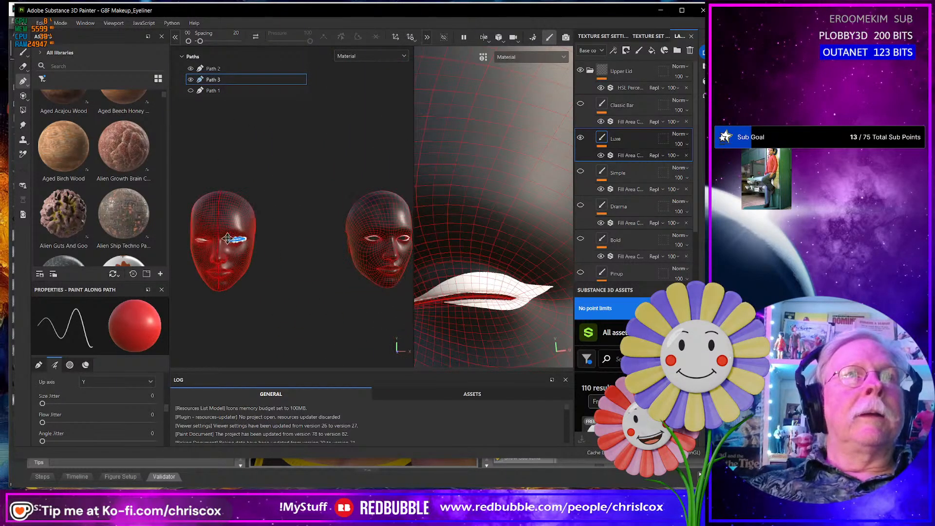
pyautogui.scroll(15, 227, 238)
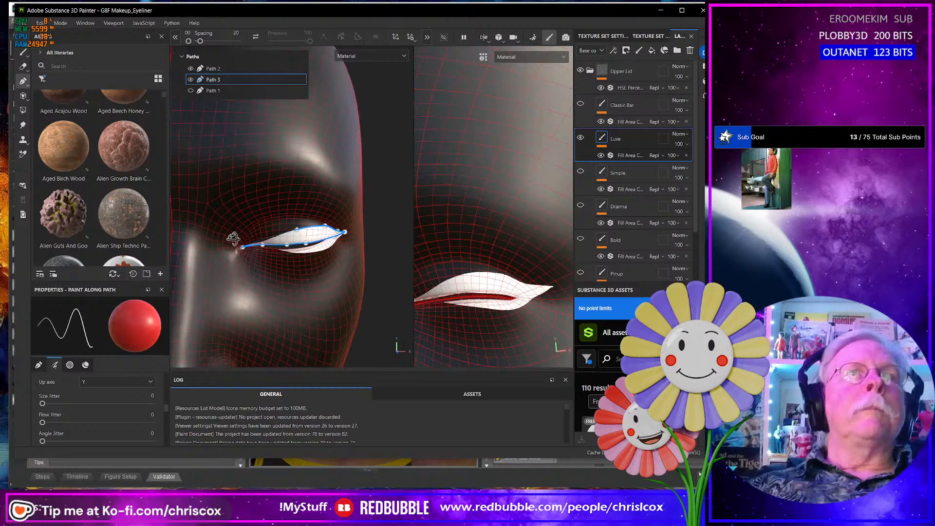
pyautogui.keyDown('alt'); pyautogui.moveTo(310, 250); pyautogui.dragTo(258, 246); pyautogui.keyUp('alt')
pyautogui.scroll(6, 363, 256)
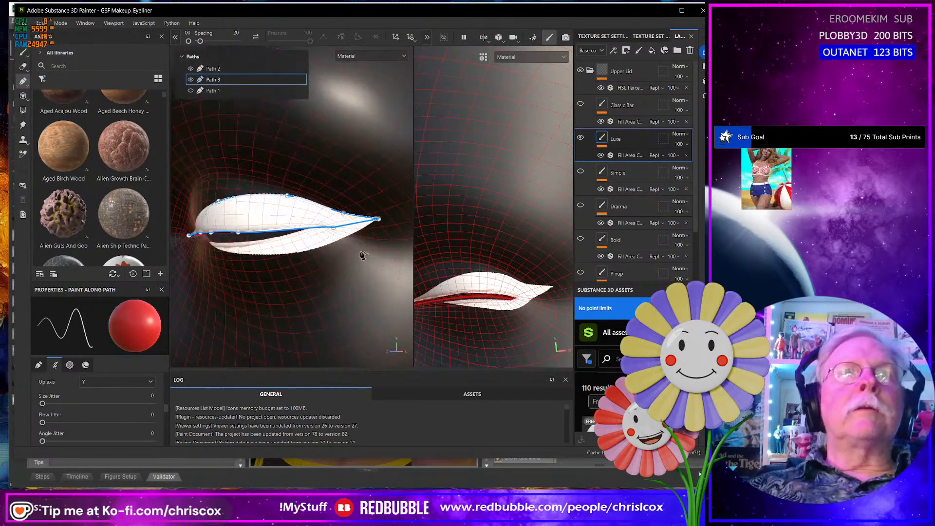
pyautogui.scroll(3, 362, 255)
pyautogui.click(336, 198)
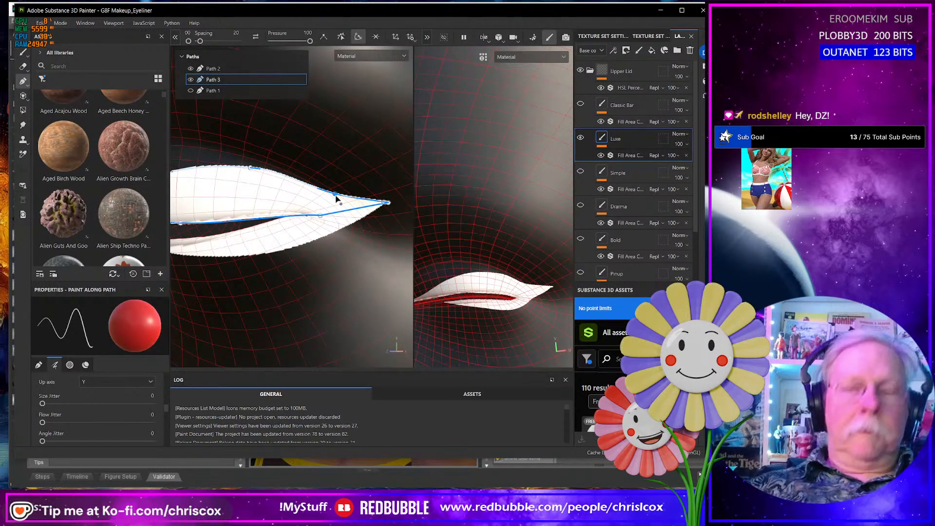
pyautogui.click(336, 198)
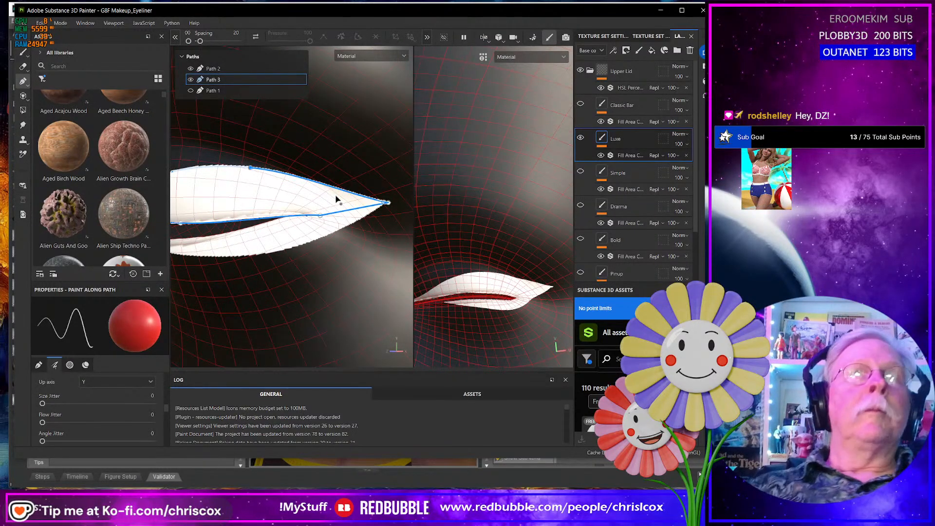
pyautogui.click(257, 168)
pyautogui.moveTo(261, 168); pyautogui.dragTo(263, 168)
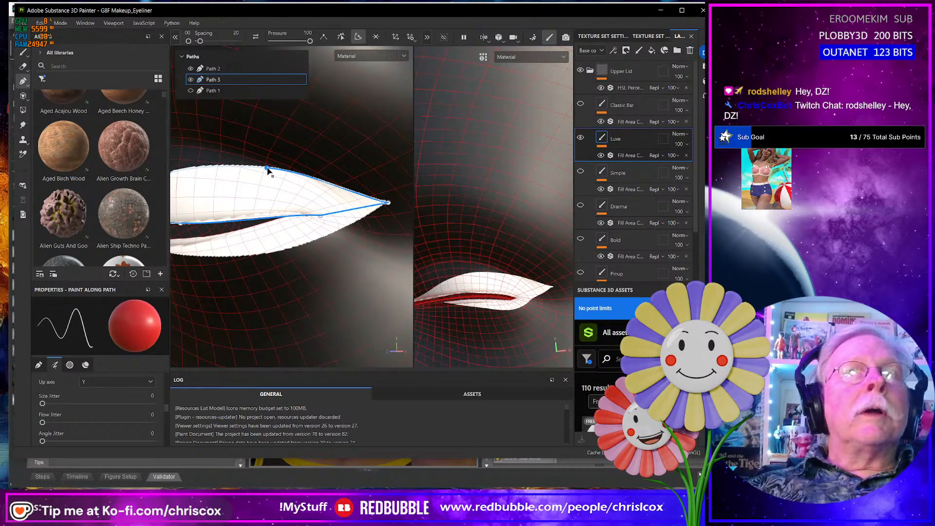
# - Examine the simplified upper line and its outer corner on the open-eye face
pyautogui.scroll(-5, 328, 215)
pyautogui.scroll(-7, 327, 214)
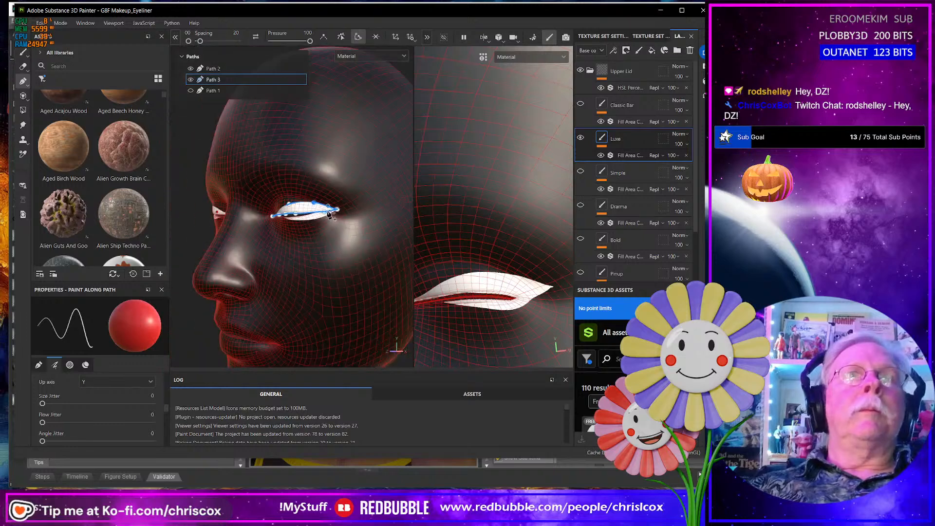
pyautogui.keyDown('alt'); pyautogui.moveTo(328, 214); pyautogui.dragTo(365, 218); pyautogui.keyUp('alt')
pyautogui.keyDown('alt'); pyautogui.moveTo(366, 217); pyautogui.dragTo(222, 224, button='middle'); pyautogui.keyUp('alt')
pyautogui.keyDown('alt'); pyautogui.moveTo(223, 224); pyautogui.dragTo(190, 240); pyautogui.keyUp('alt')
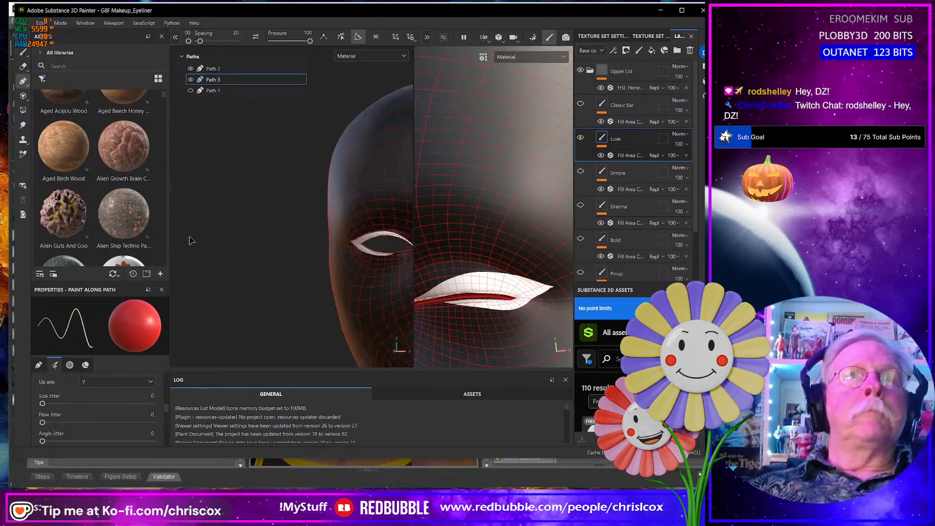
pyautogui.keyDown('alt'); pyautogui.moveTo(296, 238); pyautogui.dragTo(271, 225, button='middle'); pyautogui.keyUp('alt')
pyautogui.scroll(-5, 344, 246)
pyautogui.keyDown('alt'); pyautogui.moveTo(341, 248); pyautogui.dragTo(295, 233); pyautogui.keyUp('alt')
pyautogui.scroll(8, 336, 248)
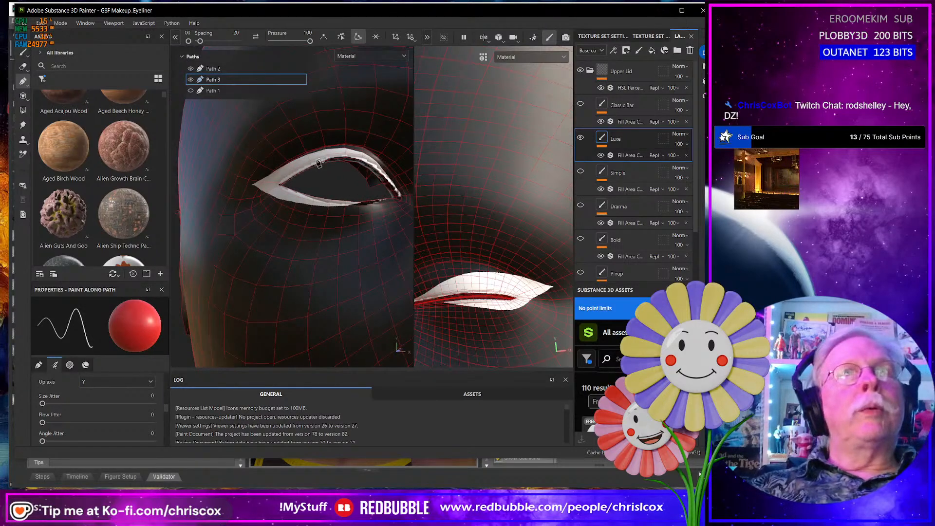
# - Examine the combined Luxe lines on the closed-eye face from the front and the side
pyautogui.scroll(-10, 279, 204)
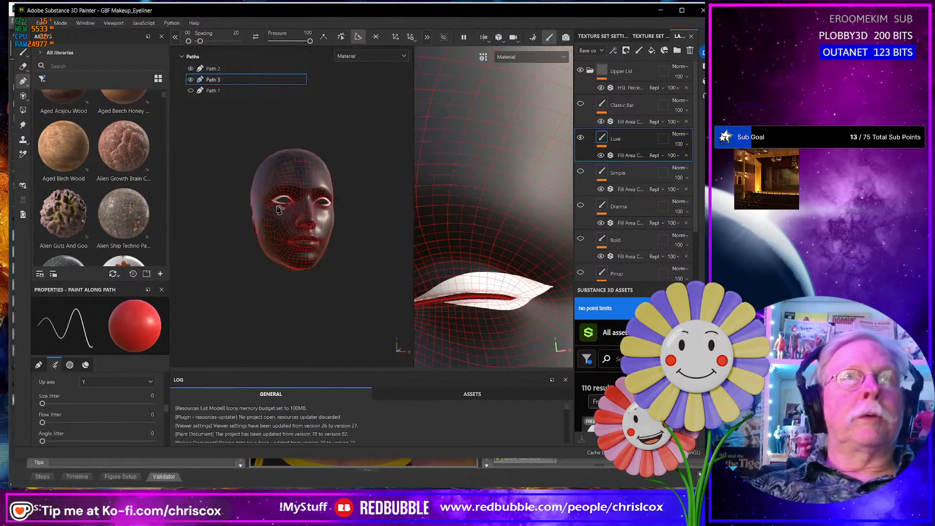
pyautogui.keyDown('alt'); pyautogui.moveTo(278, 207); pyautogui.dragTo(242, 228); pyautogui.keyUp('alt')
pyautogui.keyDown('alt'); pyautogui.moveTo(407, 234); pyautogui.dragTo(327, 253, button='middle'); pyautogui.keyUp('alt')
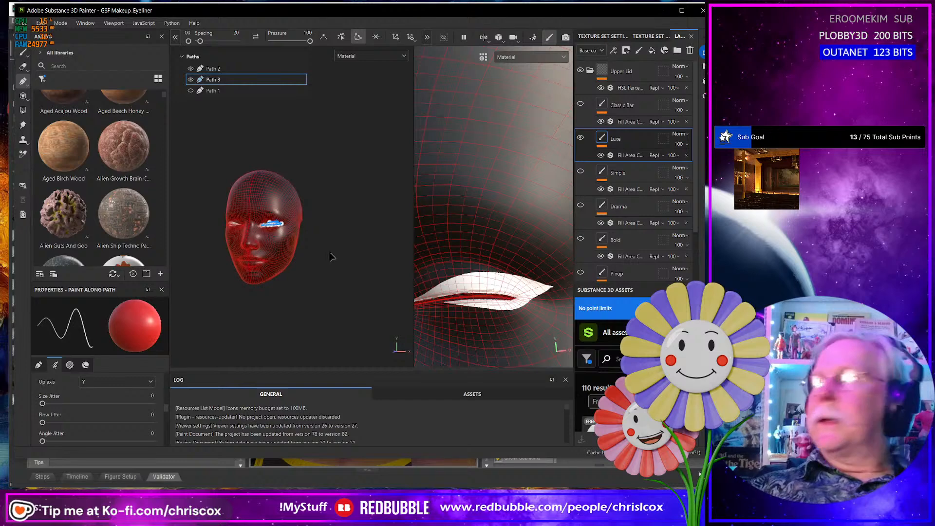
pyautogui.scroll(3, 328, 256)
pyautogui.keyDown('alt'); pyautogui.moveTo(238, 259); pyautogui.dragTo(348, 275, button='middle'); pyautogui.keyUp('alt')
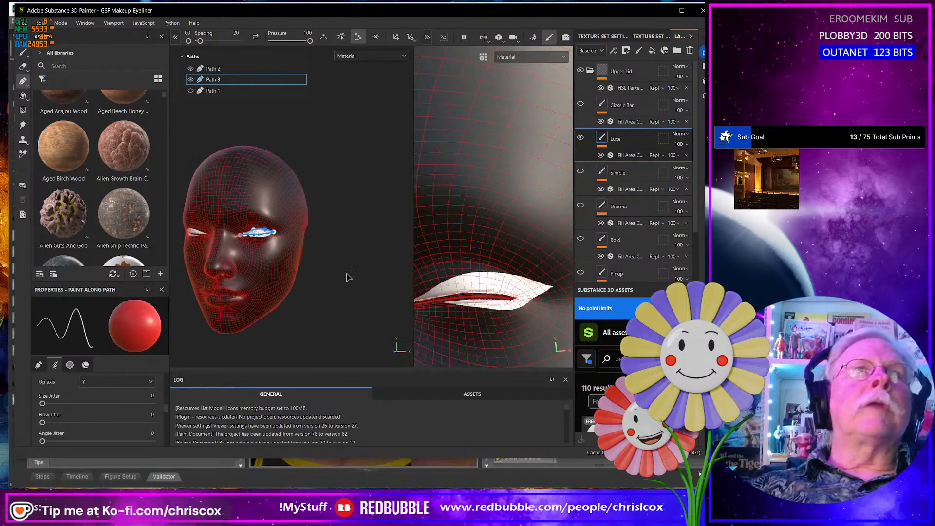
pyautogui.scroll(3, 348, 276)
pyautogui.keyDown('alt'); pyautogui.moveTo(260, 276); pyautogui.dragTo(361, 283, button='middle'); pyautogui.keyUp('alt')
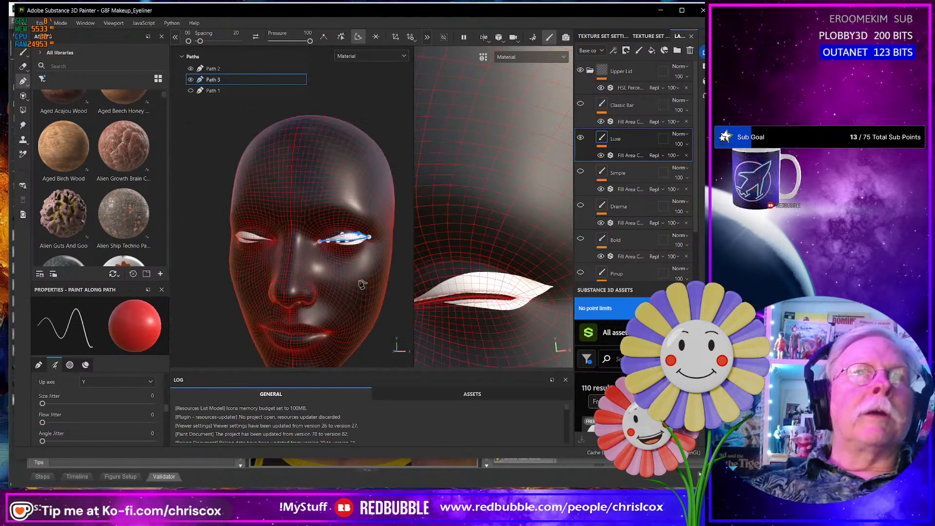
pyautogui.scroll(6, 358, 283)
pyautogui.keyDown('alt'); pyautogui.moveTo(357, 281); pyautogui.dragTo(333, 265); pyautogui.keyUp('alt')
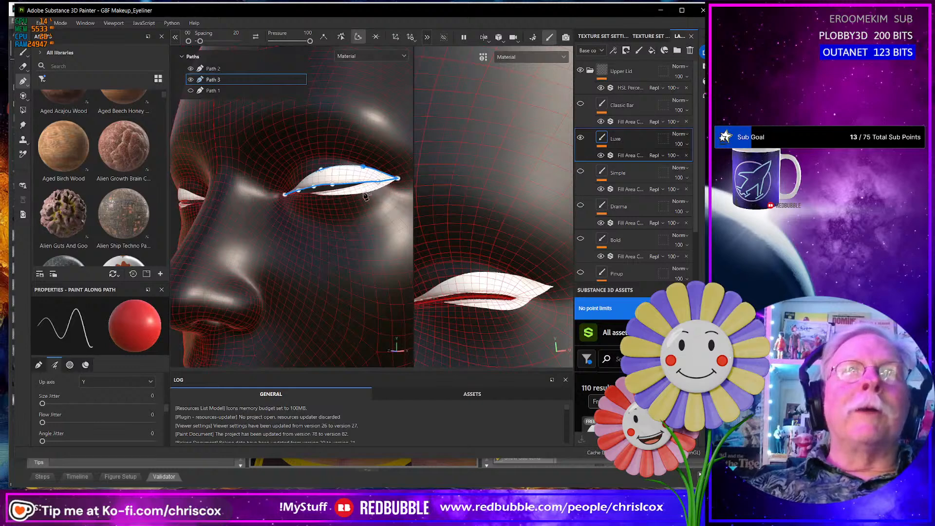
# - Shift the middle point on Path 3's upper edge slightly toward the inner corner of the eye
pyautogui.scroll(-4, 365, 197)
pyautogui.scroll(7, 365, 197)
pyautogui.keyDown('alt'); pyautogui.moveTo(368, 200); pyautogui.dragTo(299, 256, button='middle'); pyautogui.keyUp('alt')
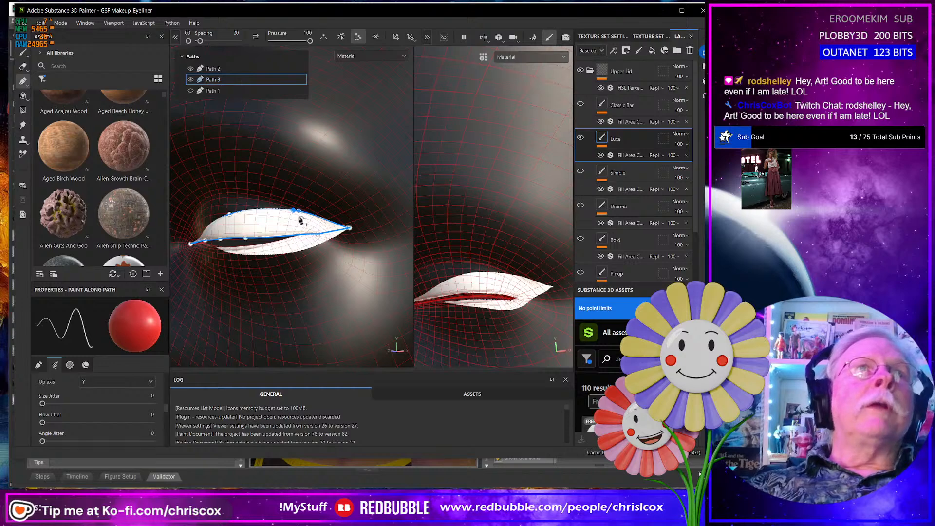
pyautogui.moveTo(294, 207); pyautogui.dragTo(280, 234)
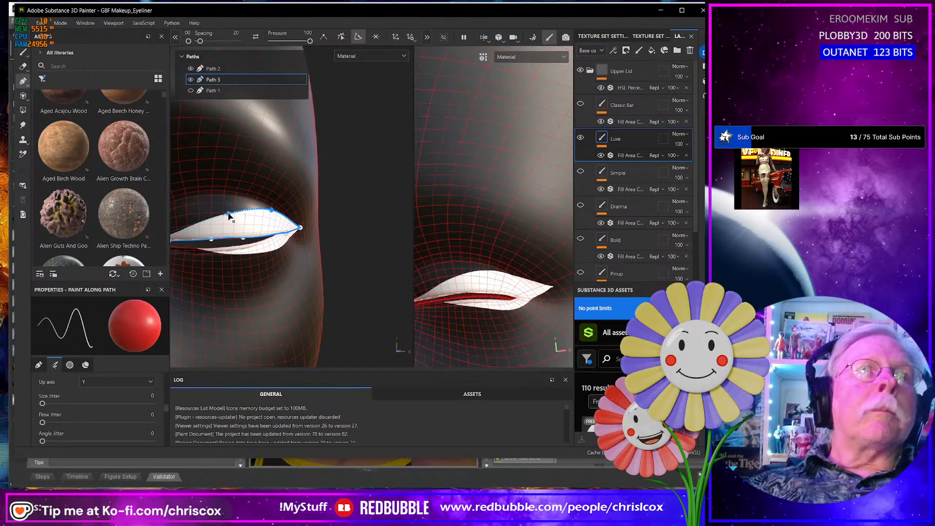
pyautogui.moveTo(224, 214); pyautogui.dragTo(222, 213)
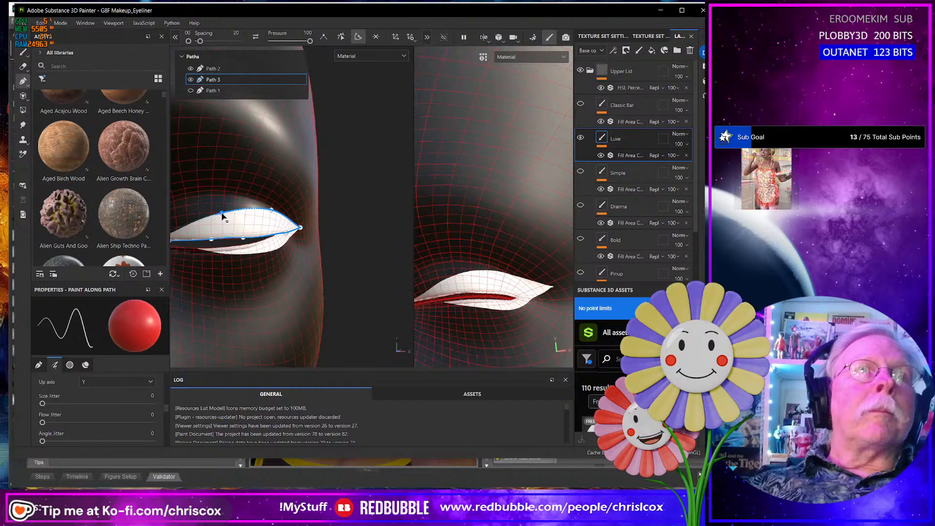
# - Examine the adjusted upper and lower eyeliner on the open-eye and closed-eye faces, up close and at full-head distance
pyautogui.scroll(-8, 326, 282)
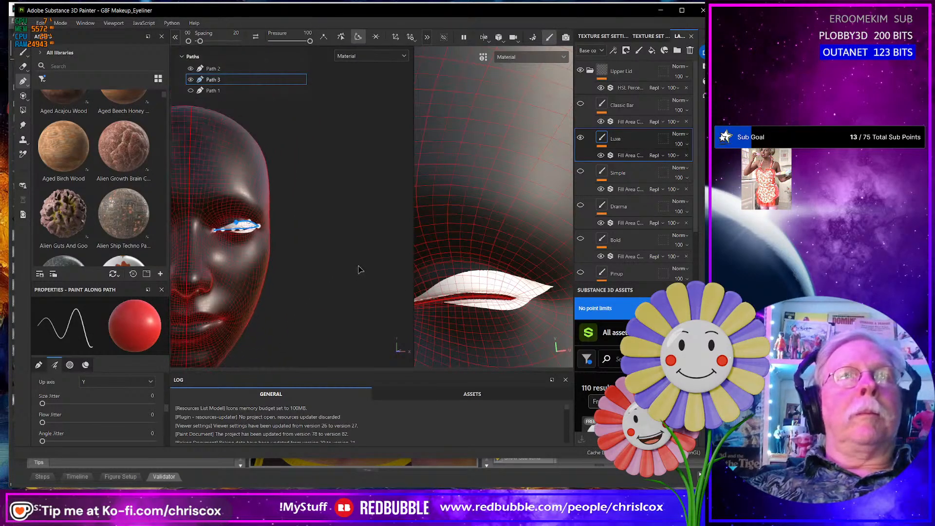
pyautogui.scroll(10, 342, 272)
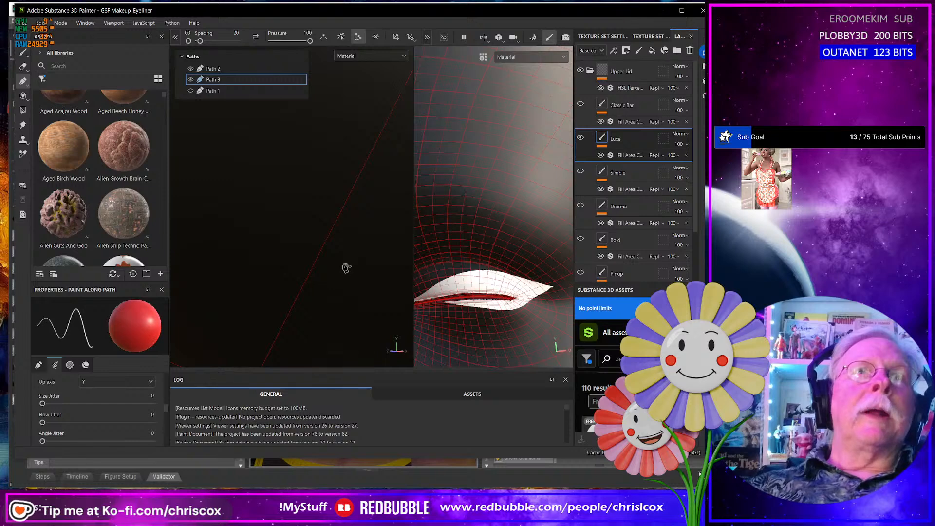
pyautogui.scroll(-4, 332, 270)
pyautogui.scroll(-6, 333, 271)
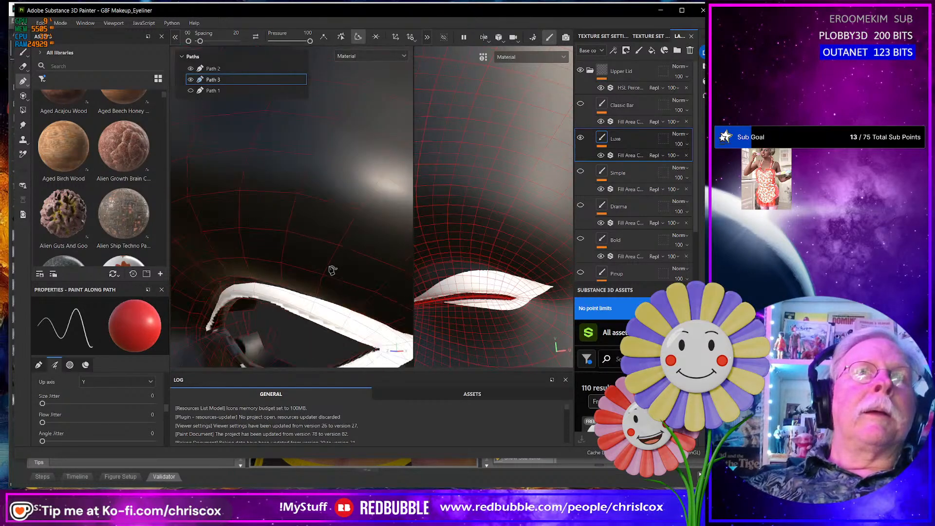
pyautogui.keyDown('alt'); pyautogui.moveTo(337, 241); pyautogui.dragTo(371, 262); pyautogui.keyUp('alt')
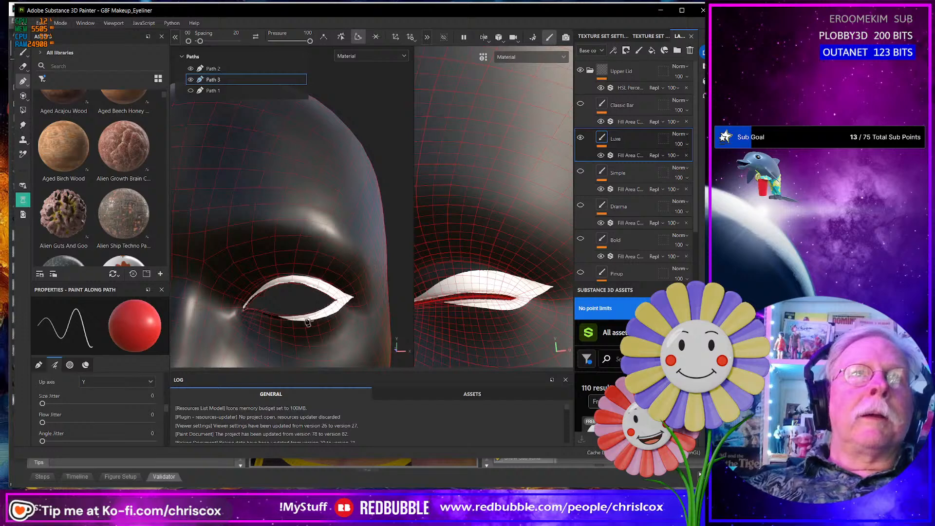
pyautogui.scroll(-6, 336, 314)
pyautogui.keyDown('alt'); pyautogui.moveTo(261, 310); pyautogui.dragTo(249, 192); pyautogui.keyUp('alt')
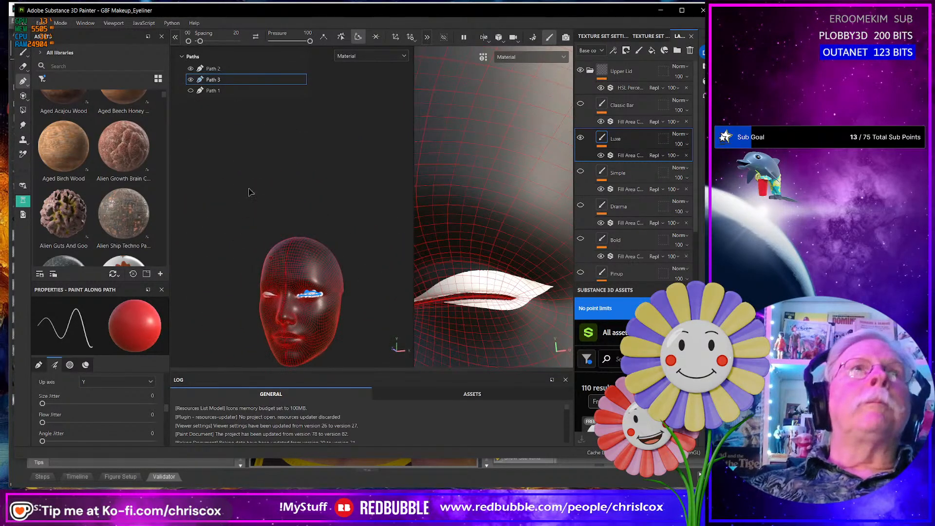
# - Hide Path 3, check the style names on the browser's eyeliner chart, and export the lower line as a 4096 JPEG base color texture
pyautogui.click(191, 79)
pyautogui.keyDown('alt'); pyautogui.moveTo(357, 254); pyautogui.dragTo(347, 258); pyautogui.keyUp('alt')
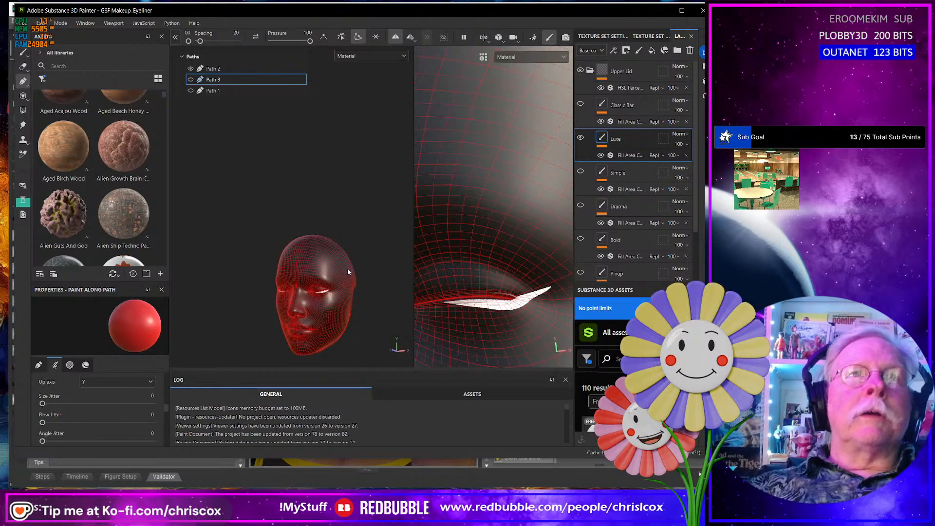
pyautogui.scroll(3, 348, 271)
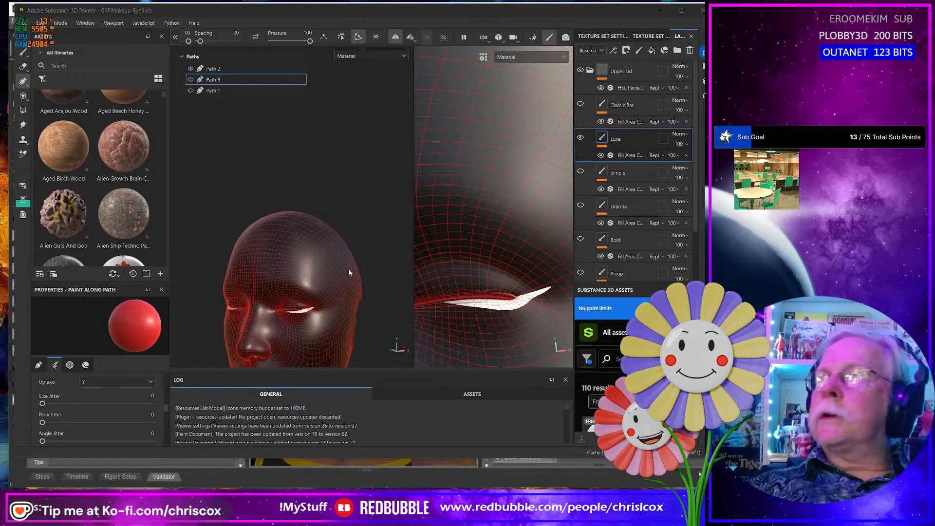
pyautogui.hotkey('alt', 'Tab')
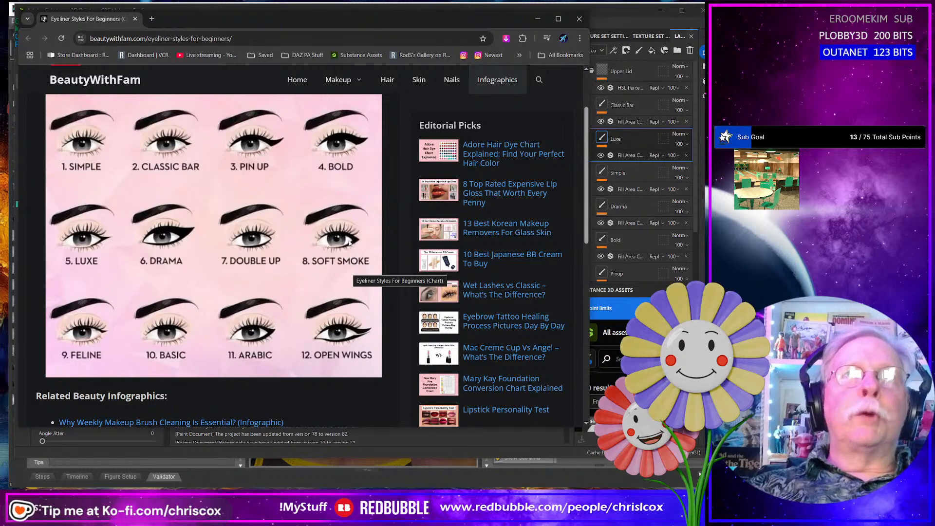
pyautogui.hotkey('alt', 'Tab')
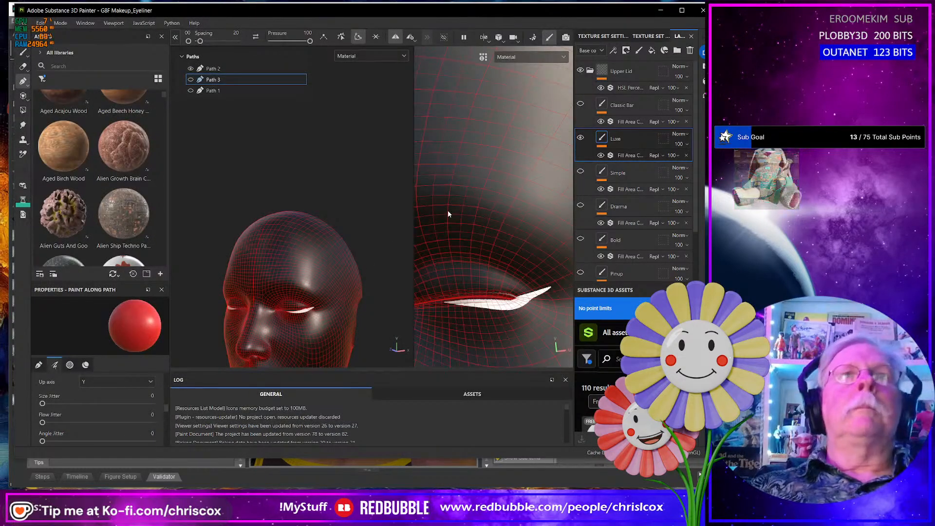
pyautogui.hotkey('ctrl', 'shift', 'e')
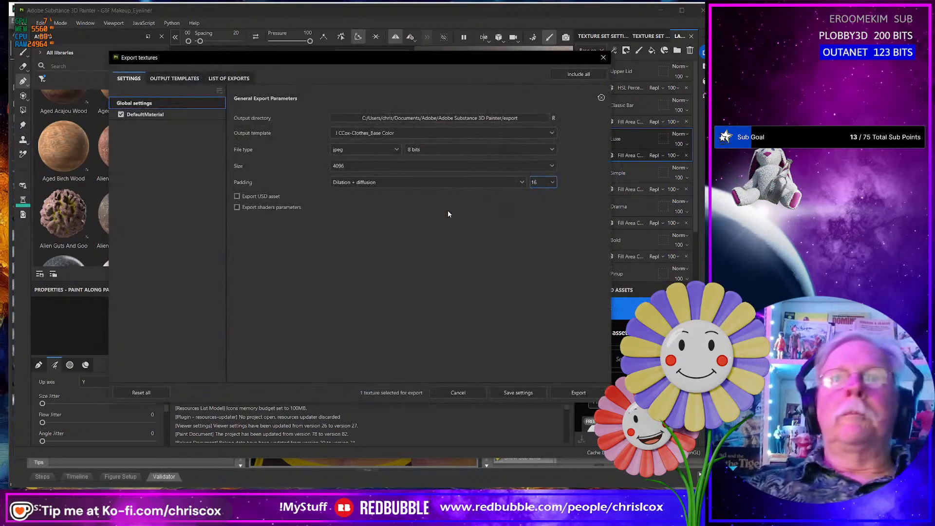
pyautogui.click(578, 393)
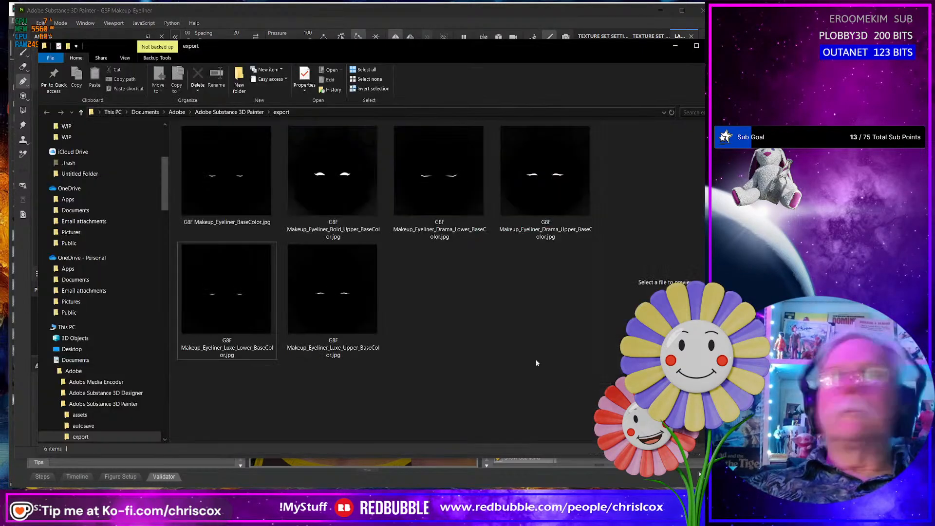
# - Rename the exported G8F Makeup_Eyeliner_BaseColor.jpg as G8F Makeup_Eyeliner_Soft_Smoke_Lower_BaseColor.jpg and close the export window
pyautogui.click(238, 223)
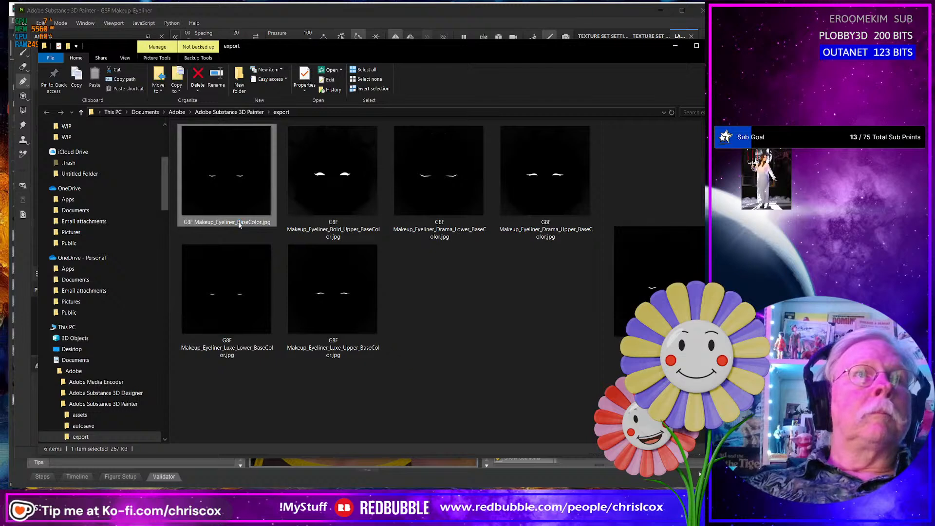
pyautogui.click(238, 223)
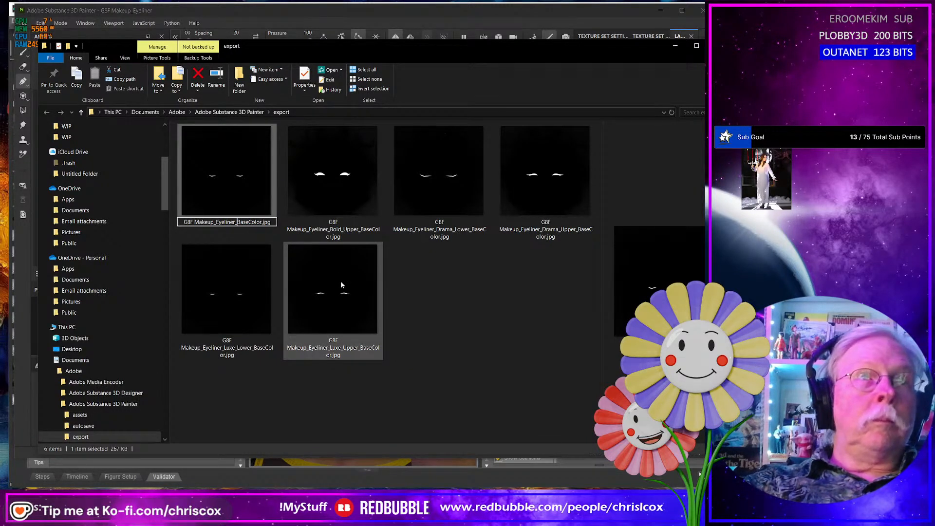
pyautogui.write('Sof')
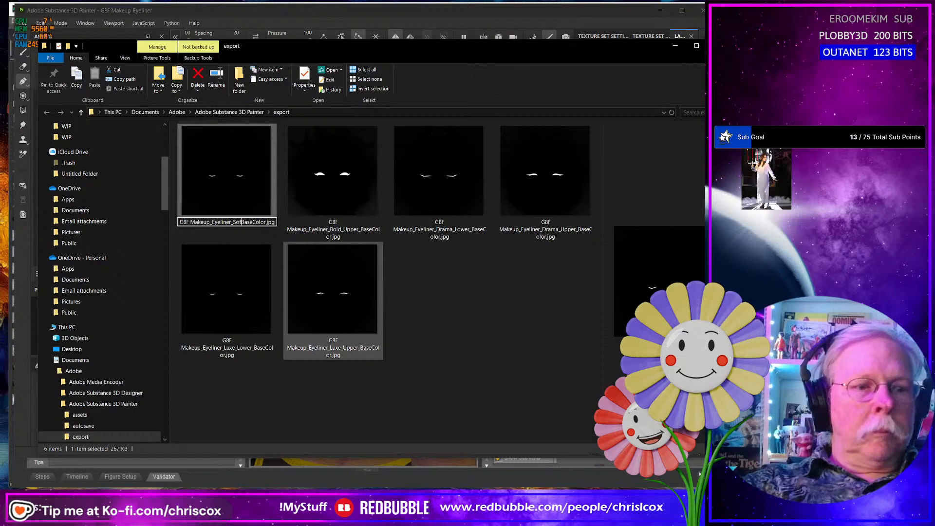
pyautogui.write('t_Sm')
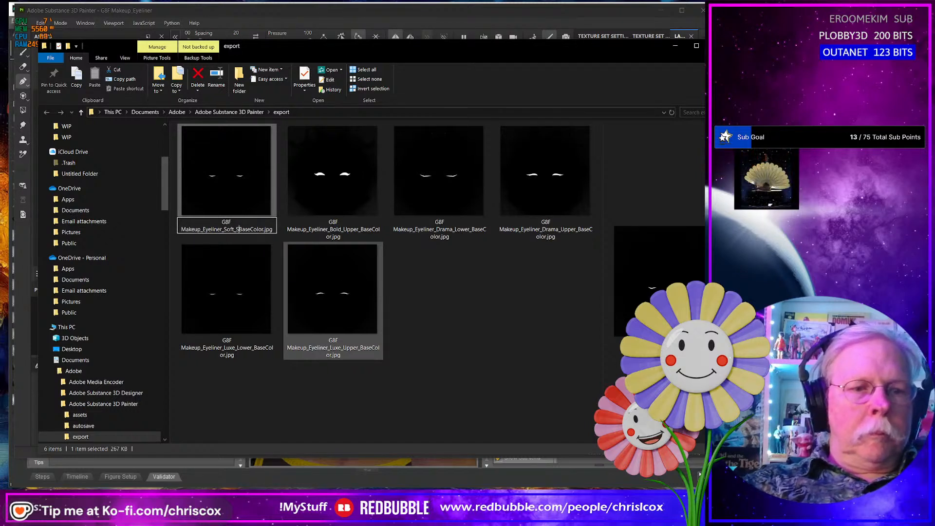
pyautogui.write('oke_')
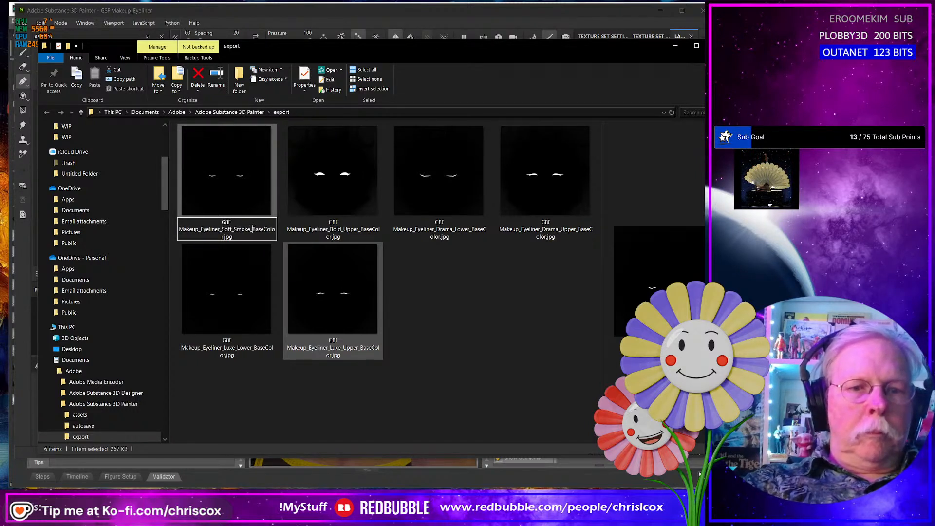
pyautogui.write('Lower_')
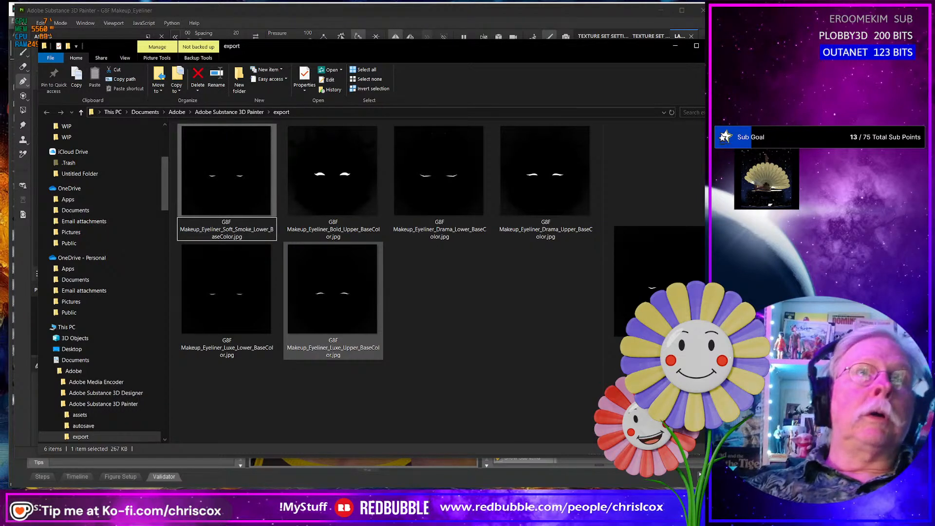
pyautogui.press('Return')
pyautogui.hotkey('alt', 'Tab')
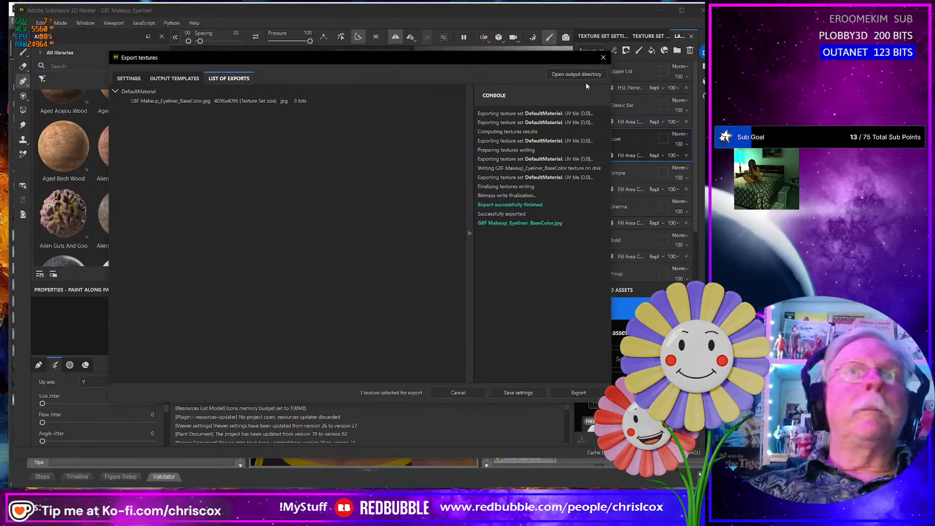
pyautogui.click(603, 58)
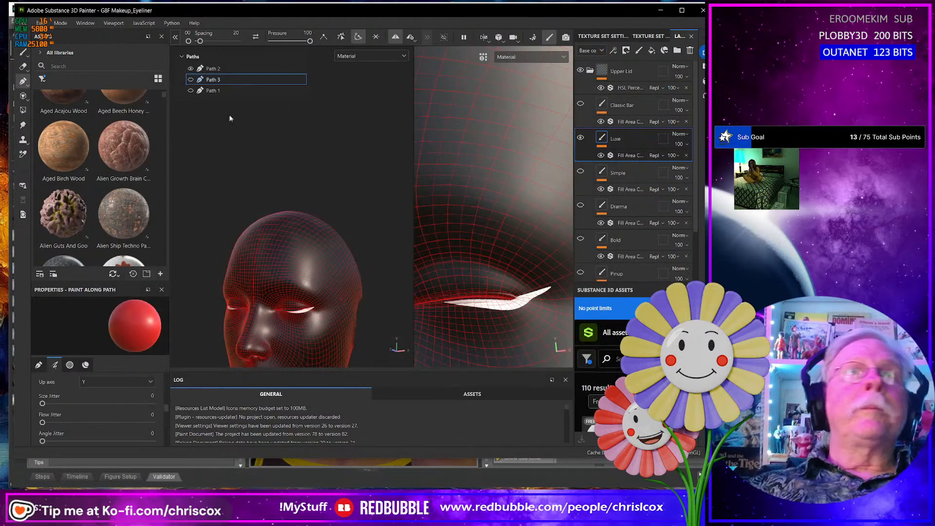
# - Hide Path 2, show Path 3, and export the upper line as a 4096 JPEG base color texture
pyautogui.click(192, 81)
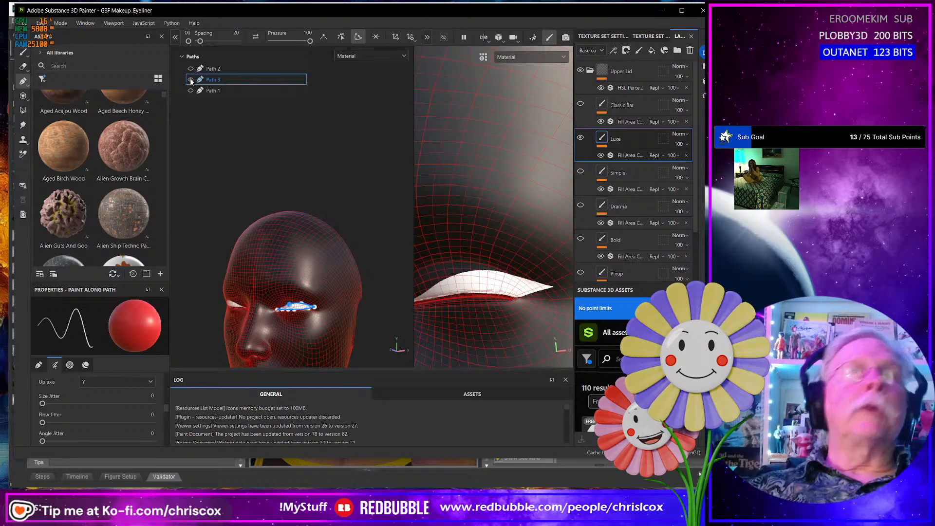
pyautogui.hotkey('ctrl', 'shift', 'e')
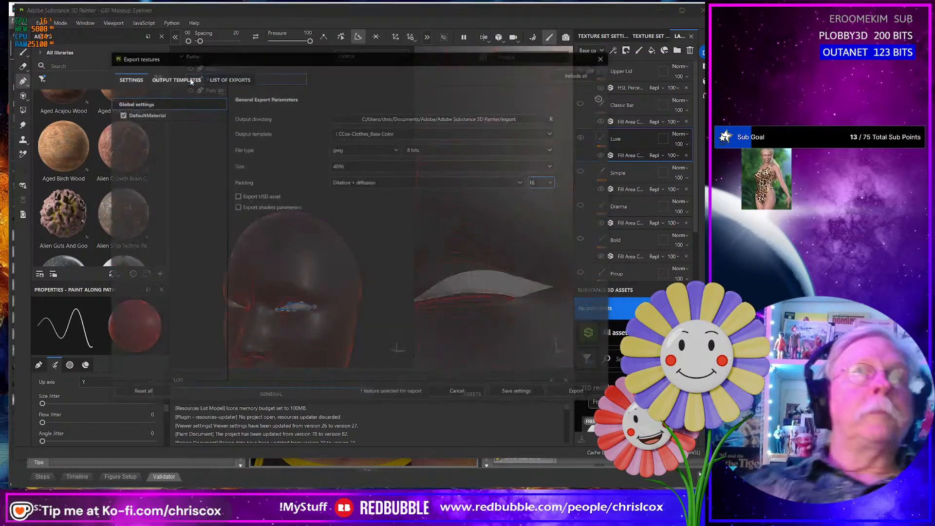
pyautogui.click(572, 394)
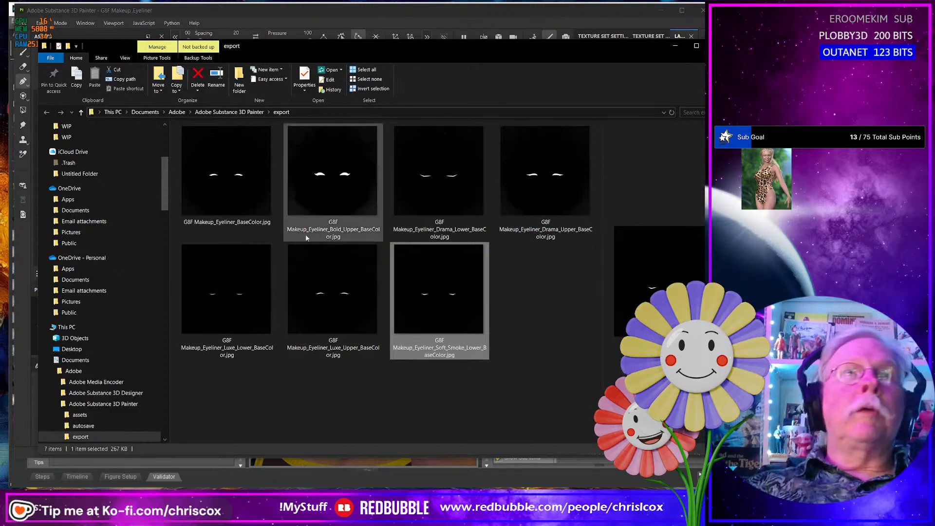
# - Rename the new base color export as G8F Makeup_Eyeliner_Soft_Smoke_Upper_BaseColor.jpg and close the export window
pyautogui.click(239, 223)
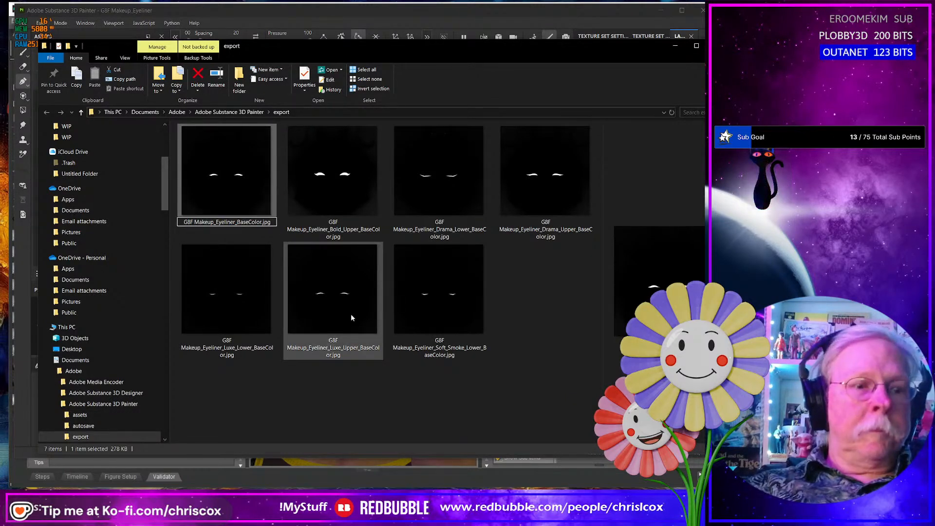
pyautogui.write('Soft')
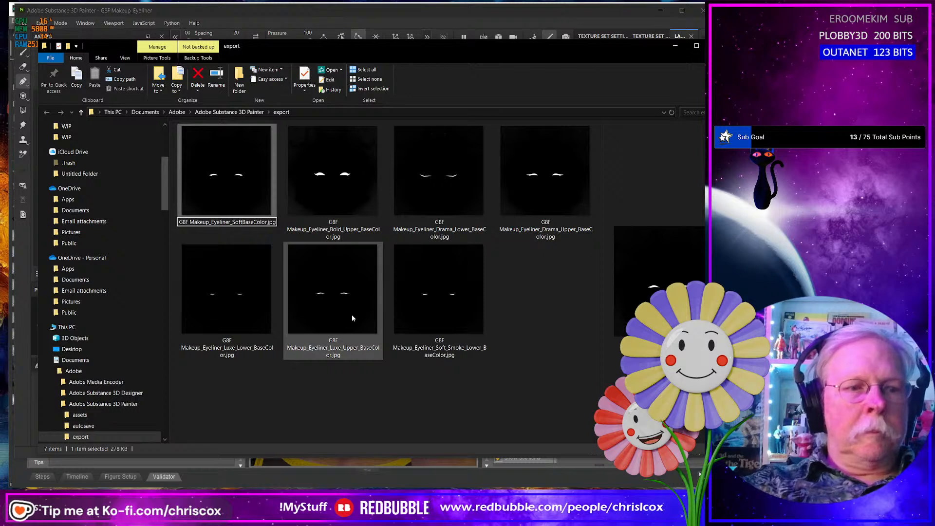
pyautogui.write('_Smoke')
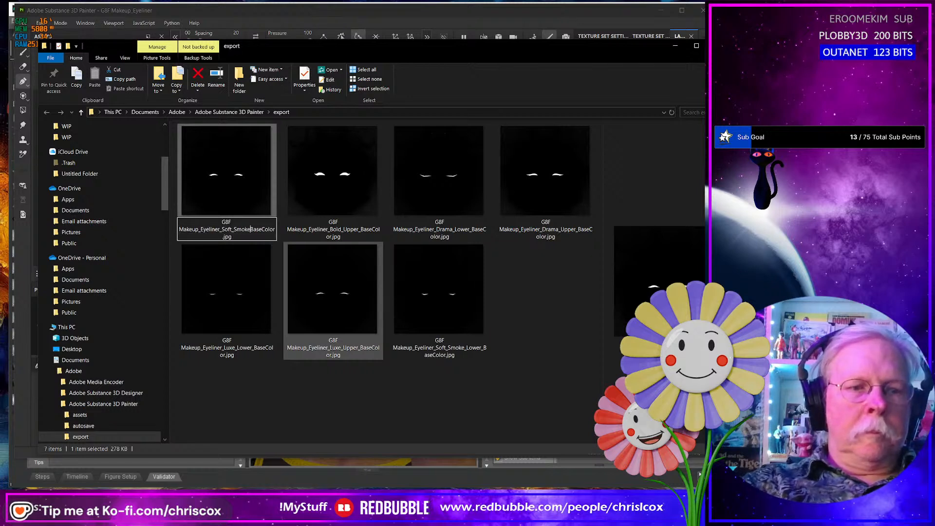
pyautogui.write('_Upper')
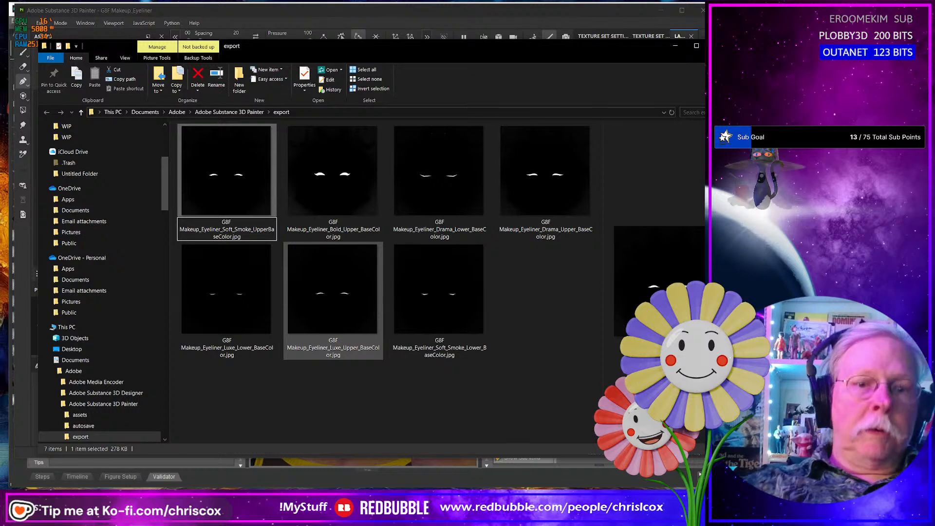
pyautogui.write('_')
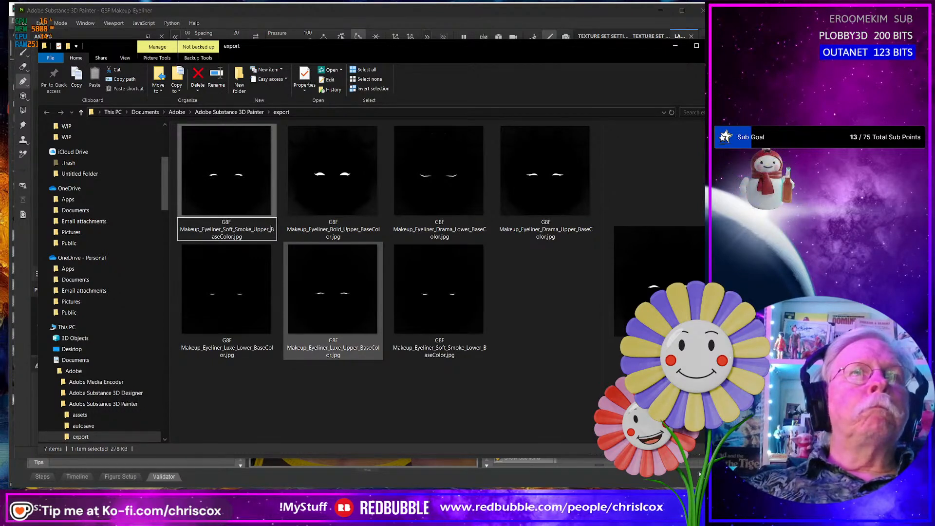
pyautogui.press('Return')
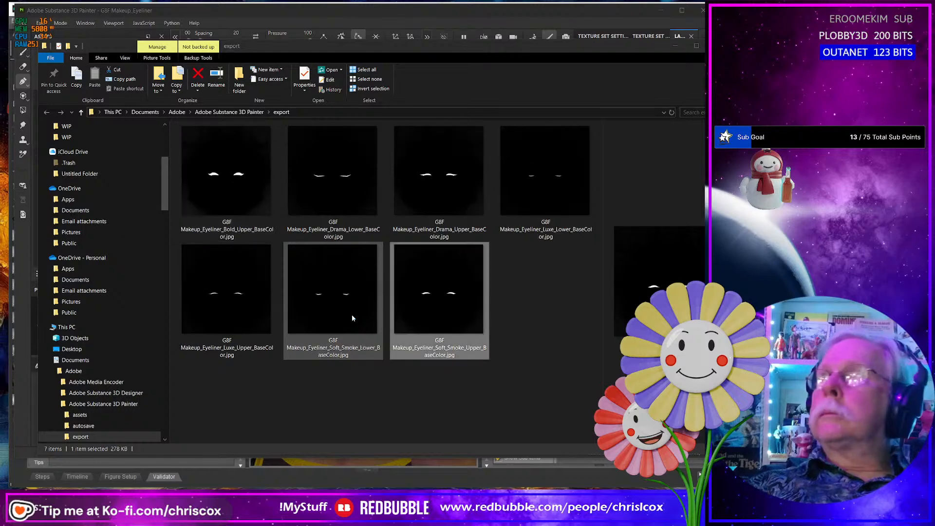
pyautogui.hotkey('alt', 'Tab')
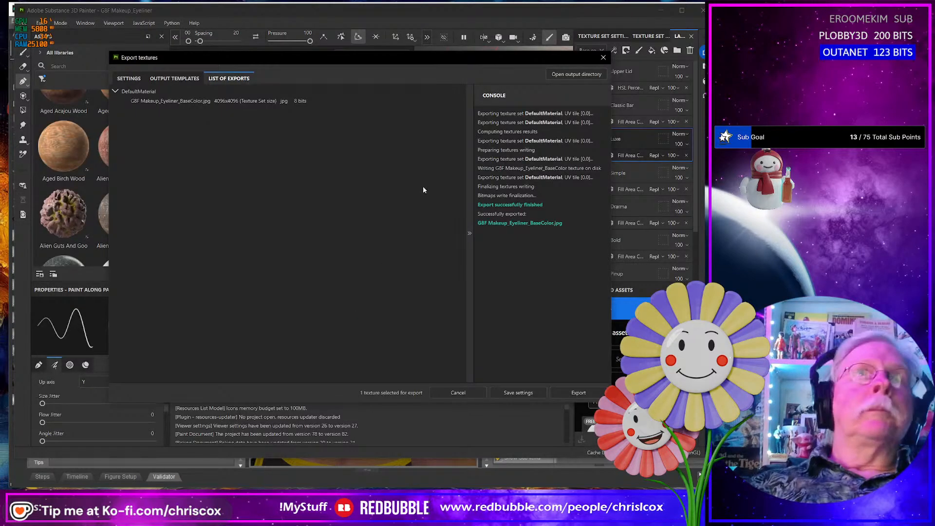
pyautogui.click(603, 58)
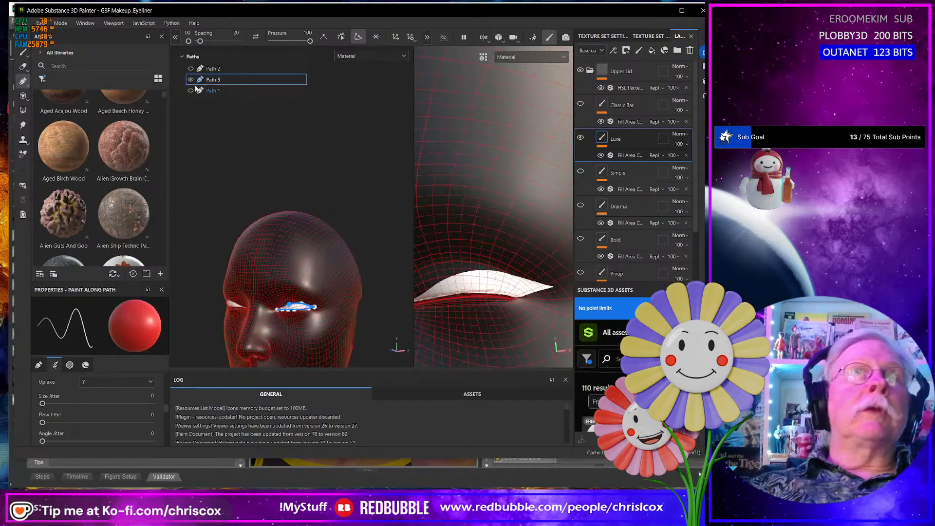
# - Hide Path 3 and switch to the browser's eyeliner styles chart to check the remaining styles
pyautogui.click(191, 80)
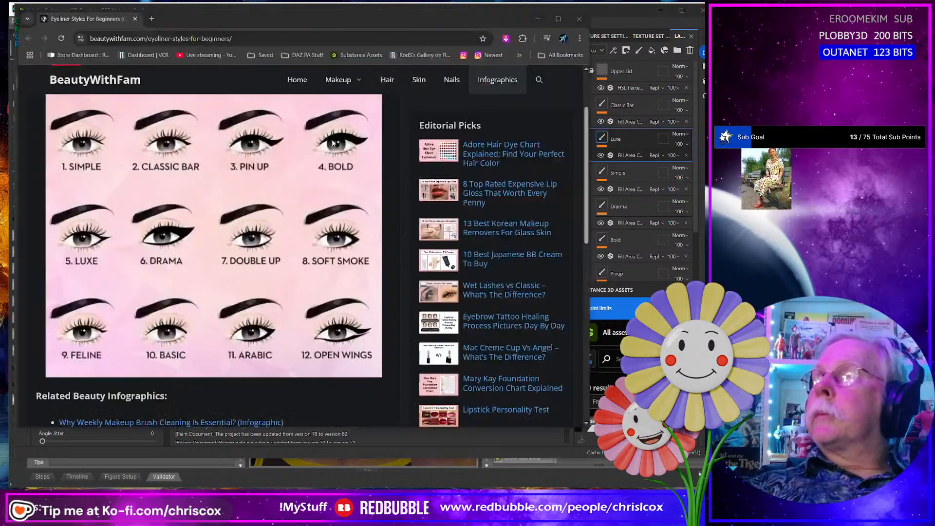
pyautogui.hotkey('alt', 'Tab')
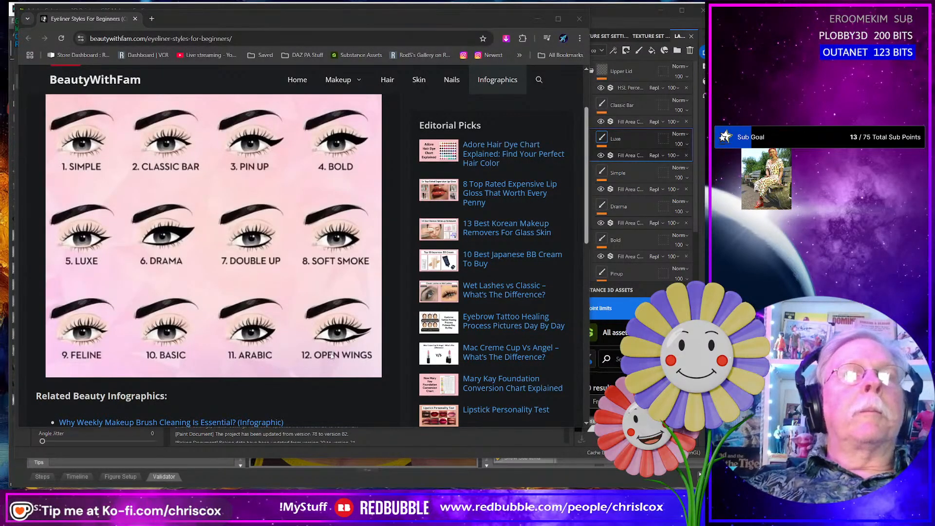
# - Switch back to Substance 3D Painter, show Path 1, and export it as a 4096 JPEG base color texture
pyautogui.hotkey('alt', 'Tab')
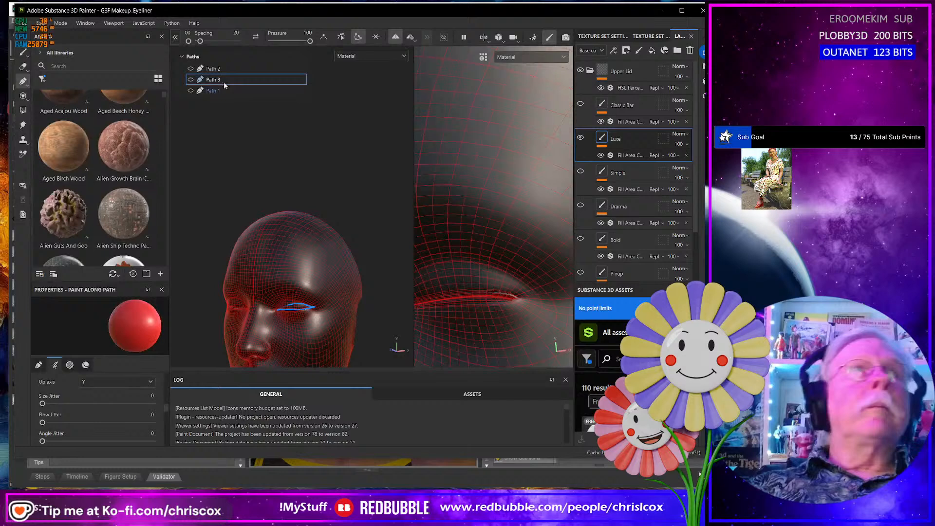
pyautogui.click(191, 91)
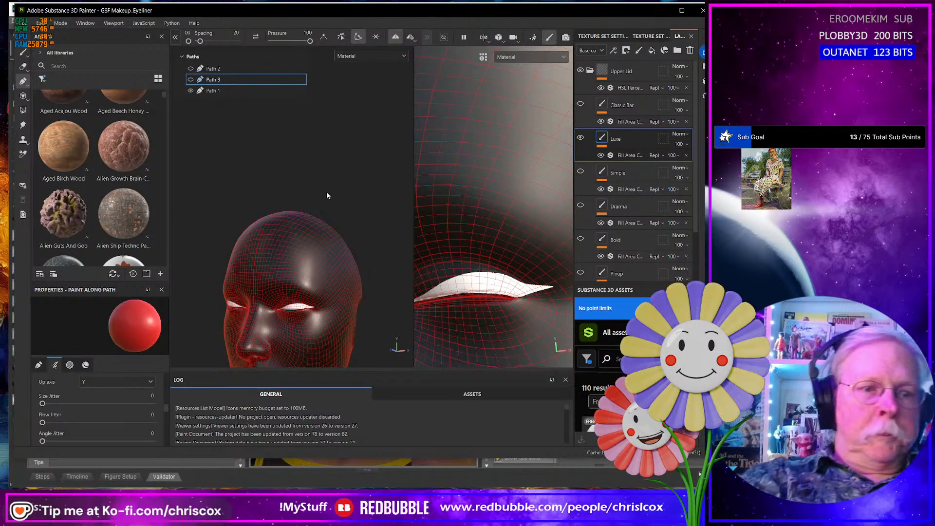
pyautogui.hotkey('ctrl', 'shift', 'e')
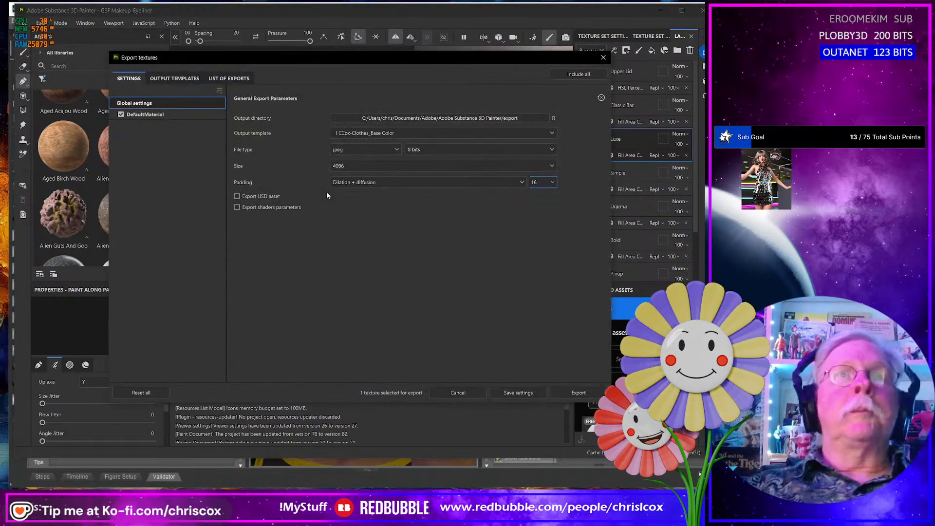
pyautogui.click(579, 393)
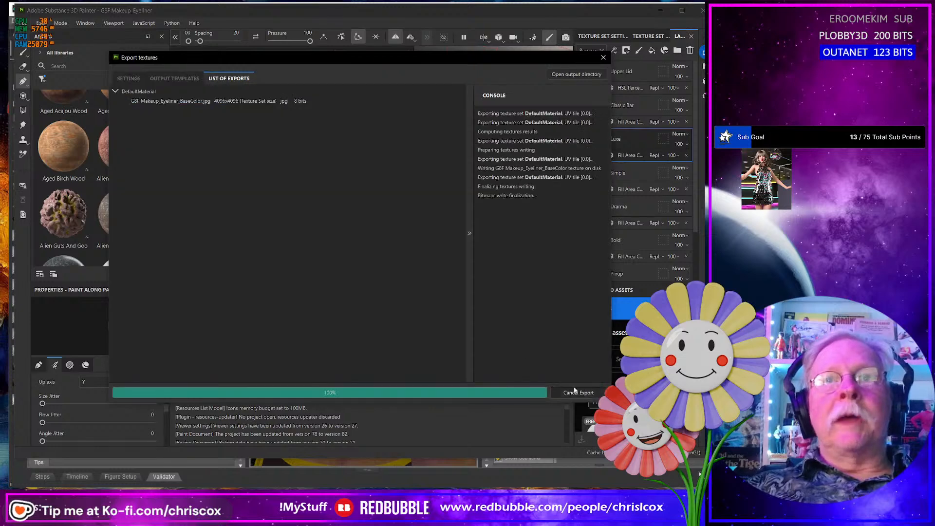
pyautogui.click(604, 58)
# - Rename the new base color export as G8F Makeup_Eyeliner_Arabic_Upper_BaseColor.jpg and select all textures in the export folder
pyautogui.hotkey('alt', 'Tab')
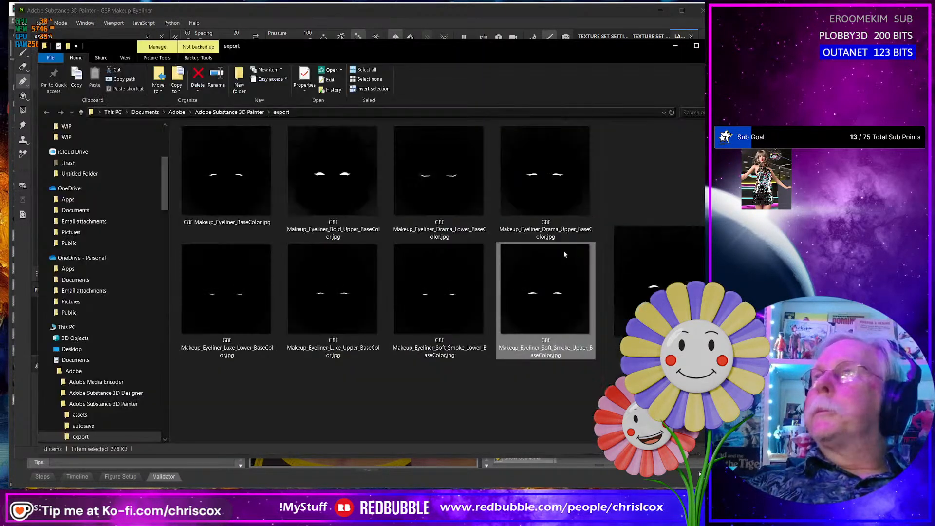
pyautogui.click(238, 223)
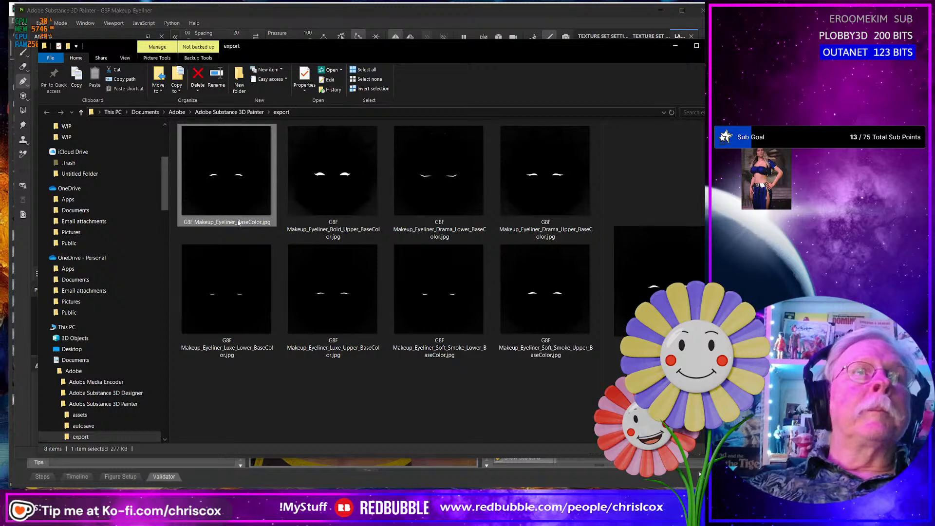
pyautogui.click(239, 223)
pyautogui.click(238, 222)
pyautogui.write('A')
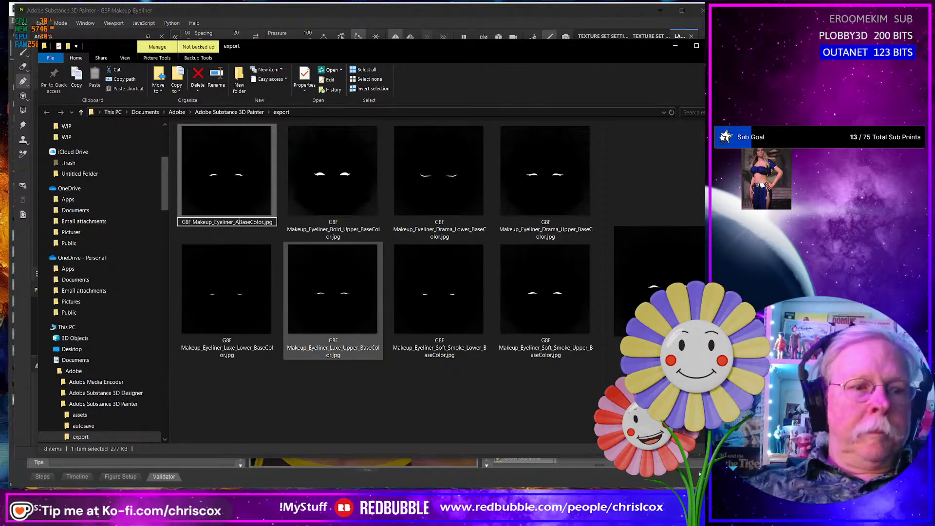
pyautogui.write('rabic_')
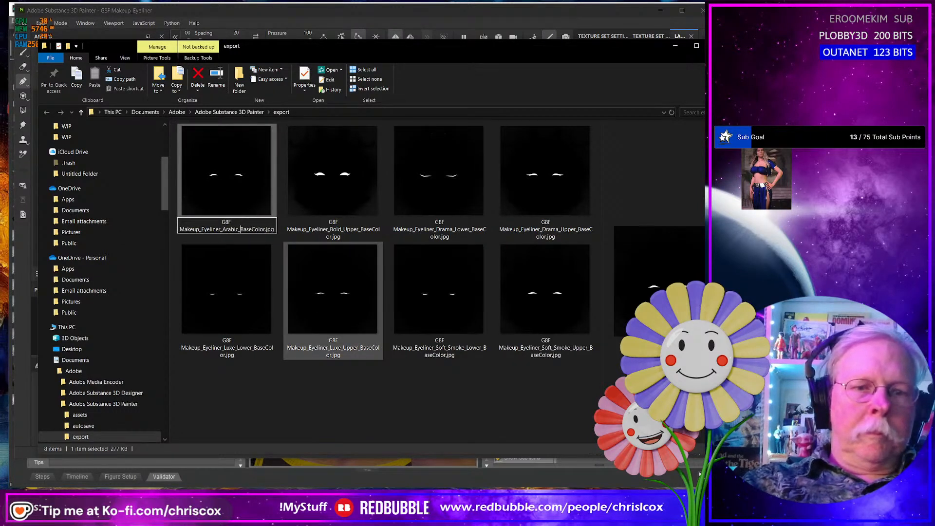
pyautogui.write('Upper_')
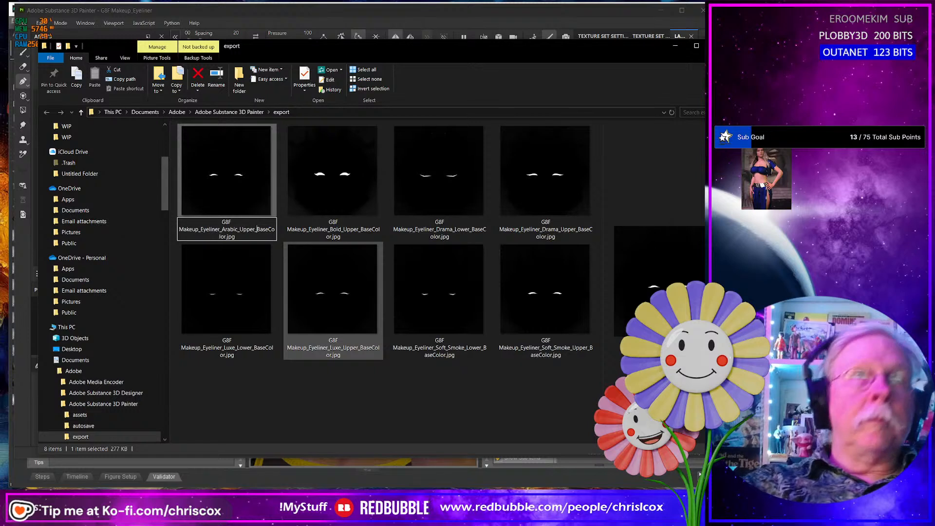
pyautogui.press('Return')
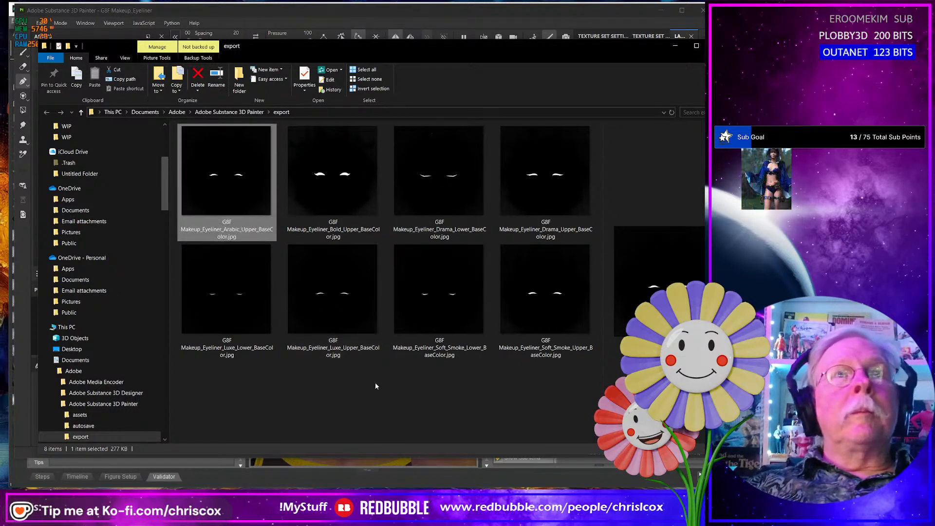
pyautogui.click(566, 302)
pyautogui.hotkey('ctrl', 'a')
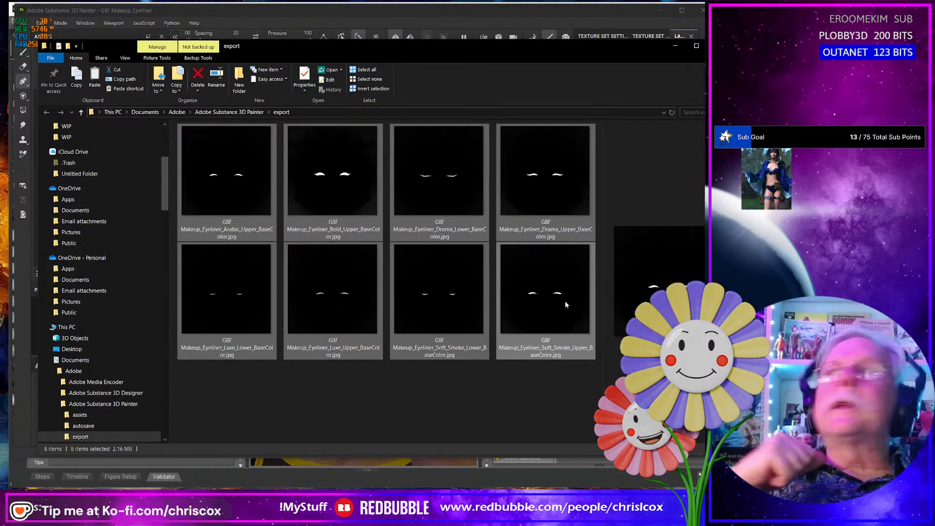
pyautogui.hotkey('alt', 'Tab')
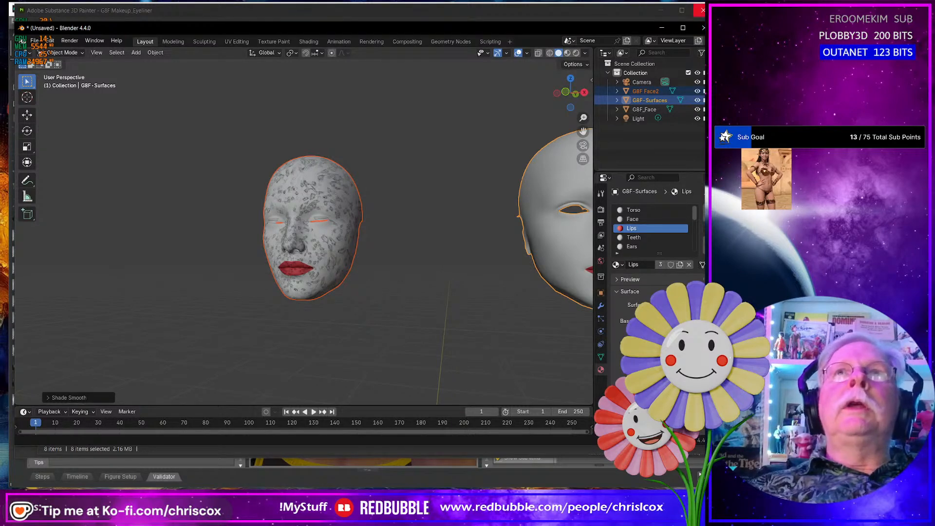
pyautogui.click(703, 10)
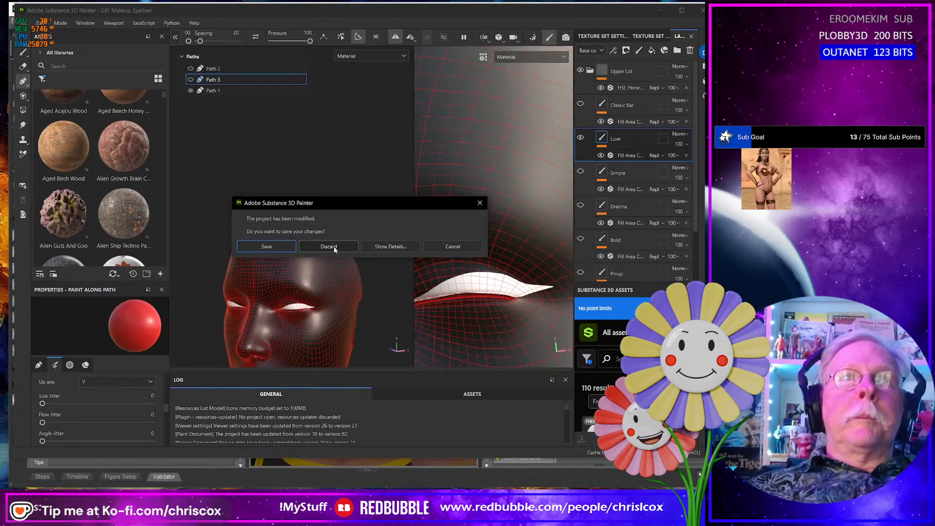
pyautogui.click(460, 246)
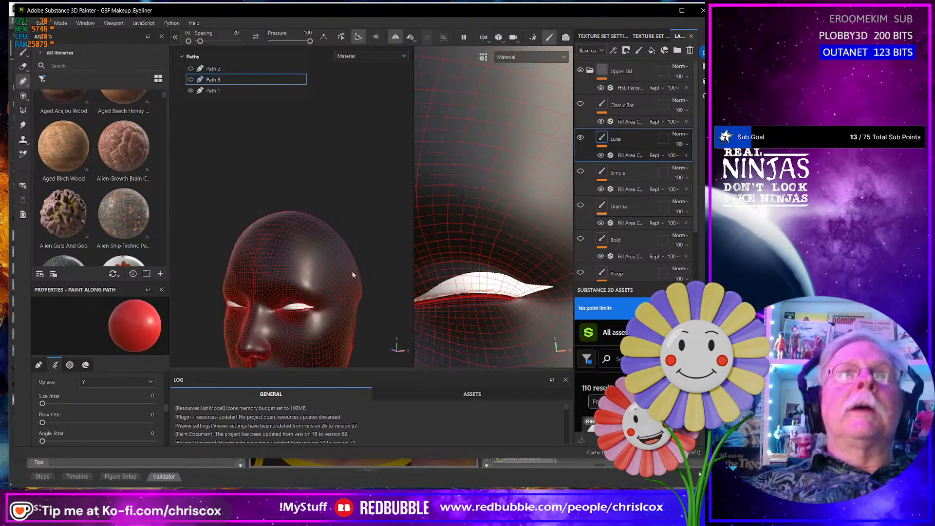
# - Examine the whole face from the front and both face meshes side by side in the 3D view
pyautogui.keyDown('alt'); pyautogui.moveTo(353, 275); pyautogui.dragTo(302, 245); pyautogui.keyUp('alt')
pyautogui.keyDown('alt'); pyautogui.moveTo(351, 250); pyautogui.dragTo(298, 252, button='middle'); pyautogui.keyUp('alt')
pyautogui.scroll(2, 297, 252)
pyautogui.scroll(-3, 298, 252)
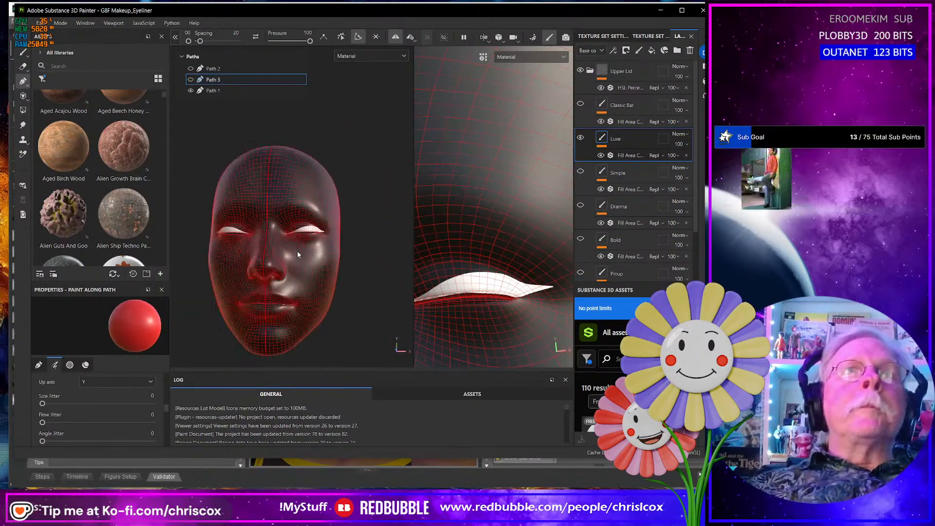
pyautogui.scroll(-6, 298, 254)
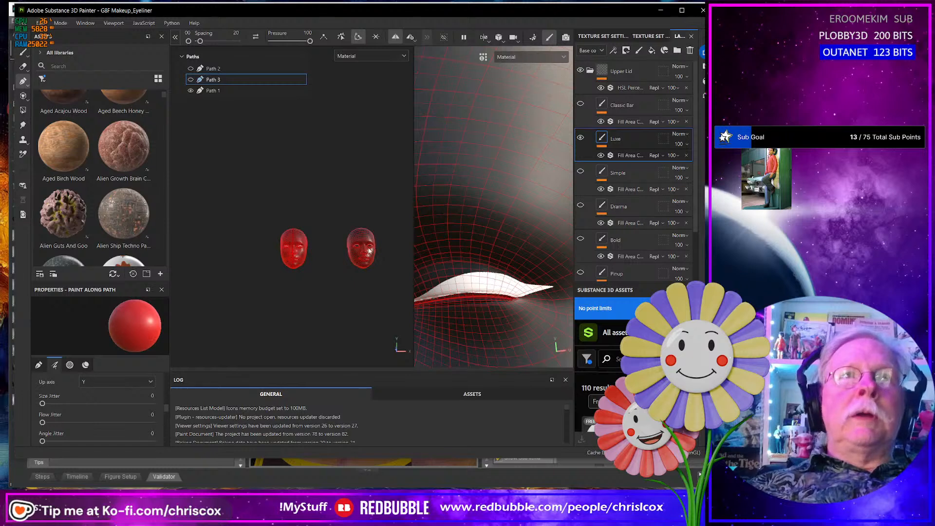
pyautogui.keyDown('alt'); pyautogui.moveTo(352, 257); pyautogui.dragTo(361, 263); pyautogui.keyUp('alt')
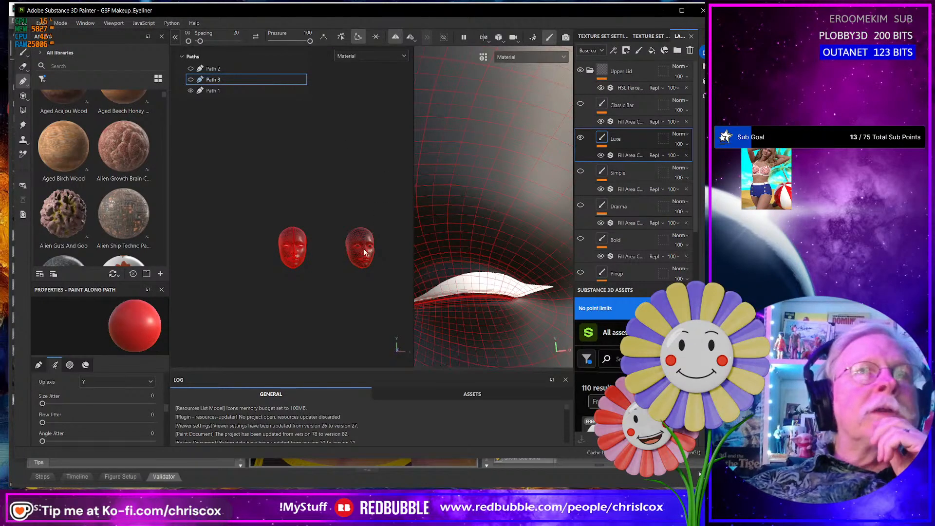
pyautogui.click(113, 25)
pyautogui.moveTo(86, 23)
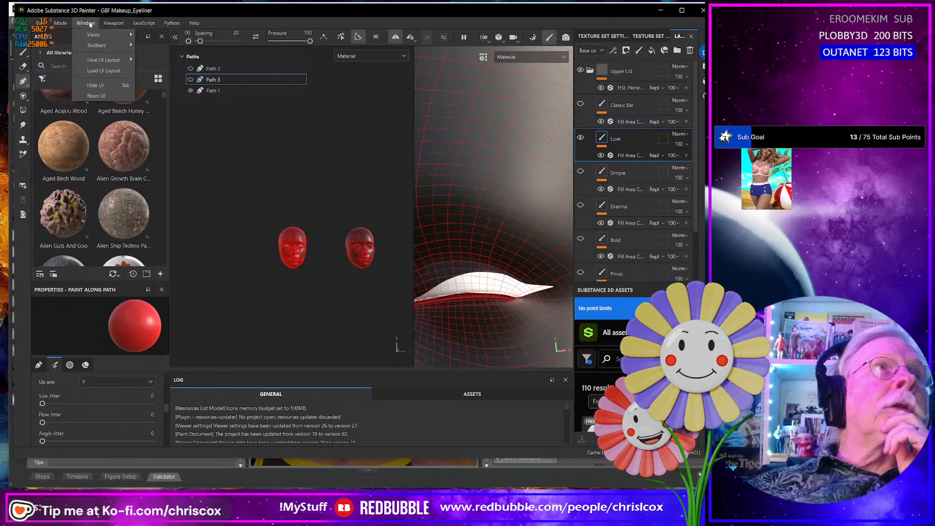
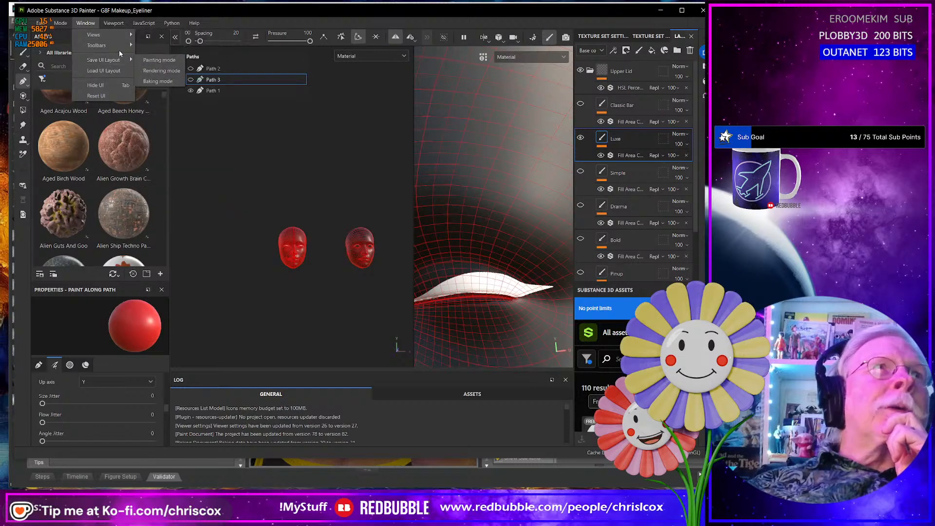
pyautogui.moveTo(121, 25)
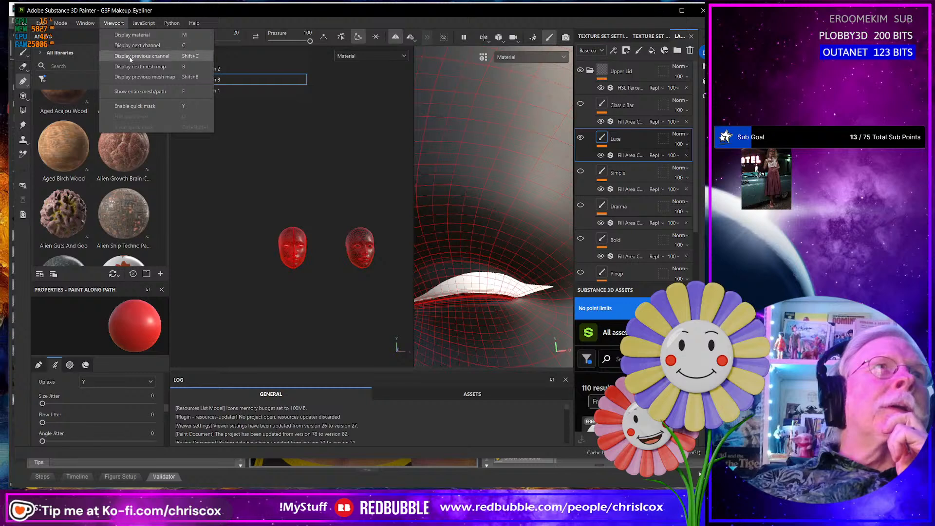
pyautogui.click(321, 132)
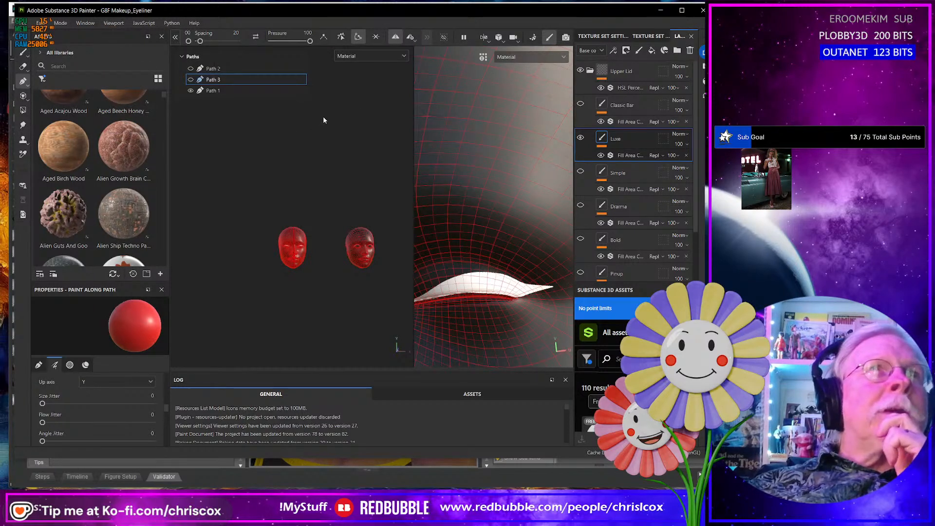
pyautogui.rightClick(508, 87)
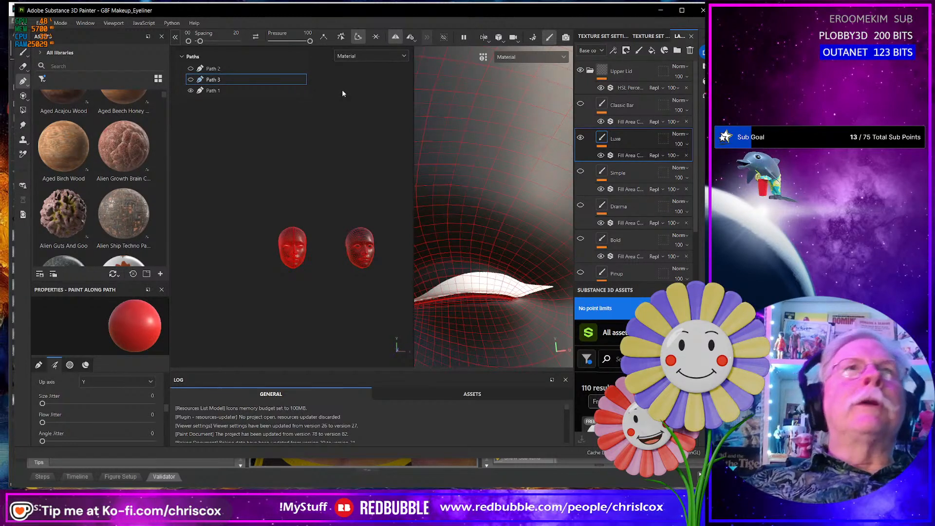
pyautogui.keyDown('alt'); pyautogui.moveTo(358, 103); pyautogui.dragTo(321, 105); pyautogui.keyUp('alt')
pyautogui.scroll(-1, 321, 122)
pyautogui.scroll(9, 320, 122)
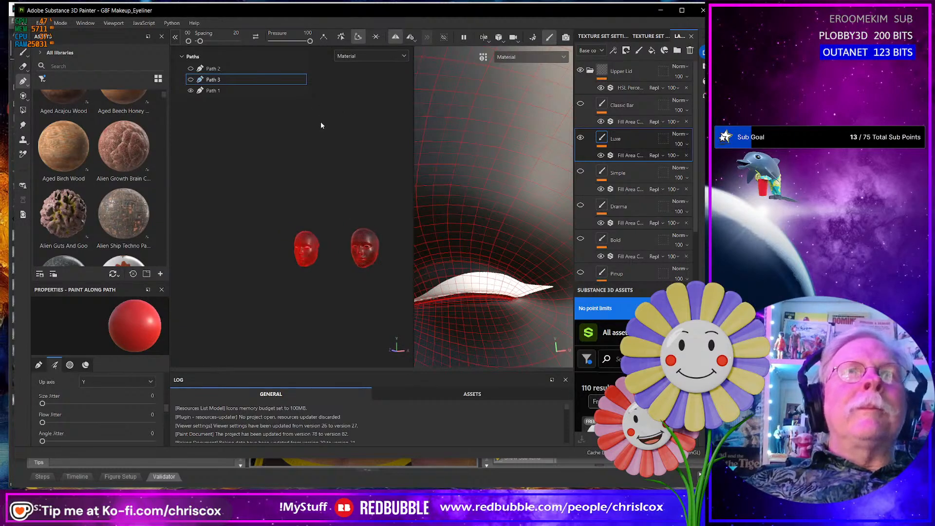
pyautogui.keyDown('alt'); pyautogui.moveTo(298, 140); pyautogui.dragTo(338, 145, button='middle'); pyautogui.keyUp('alt')
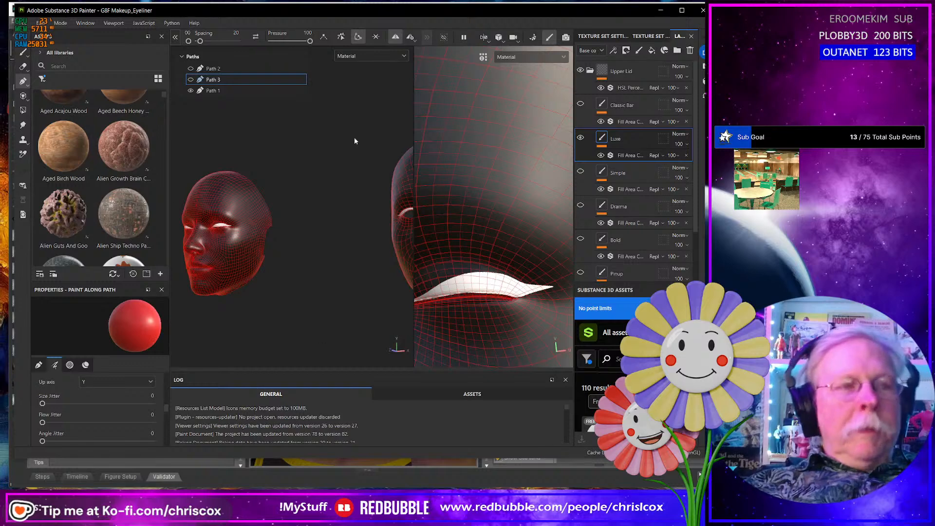
# - Close Substance 3D Painter and Blender, discarding the unsaved changes in the Blender scene
pyautogui.click(701, 14)
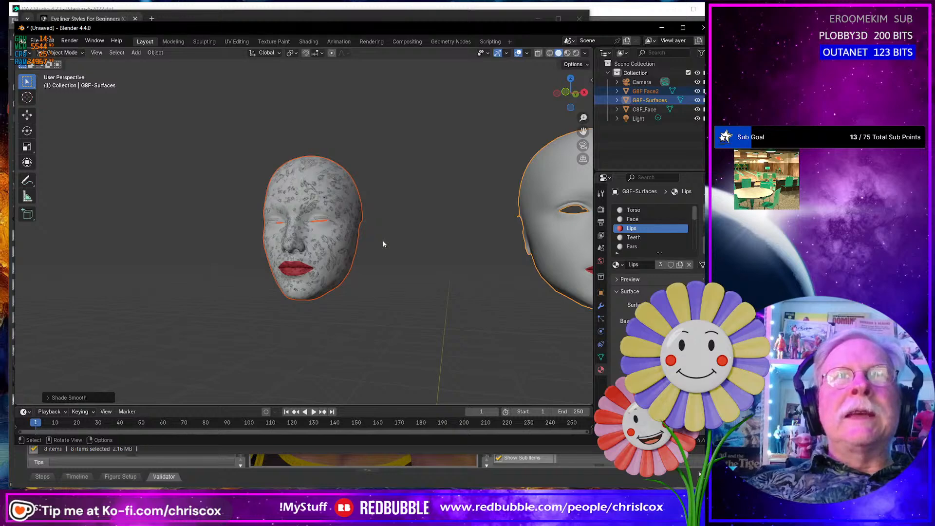
pyautogui.click(703, 28)
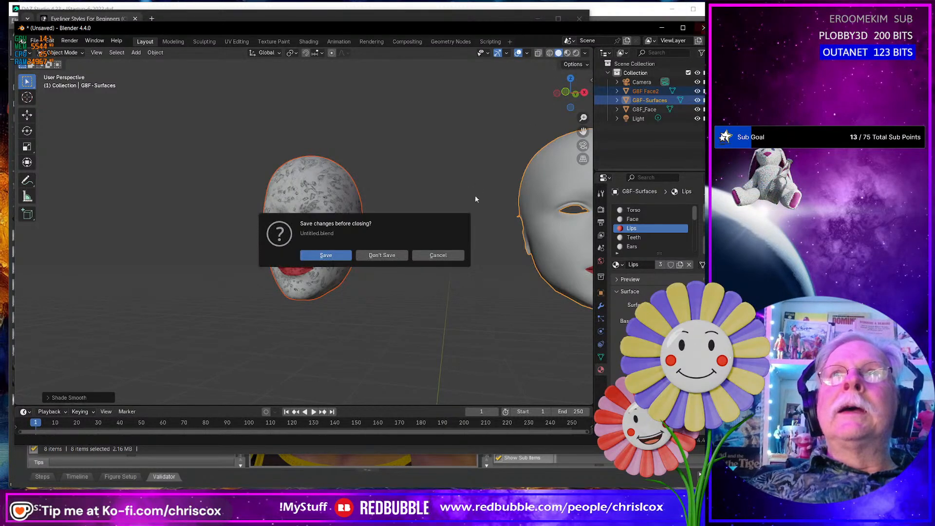
pyautogui.click(382, 255)
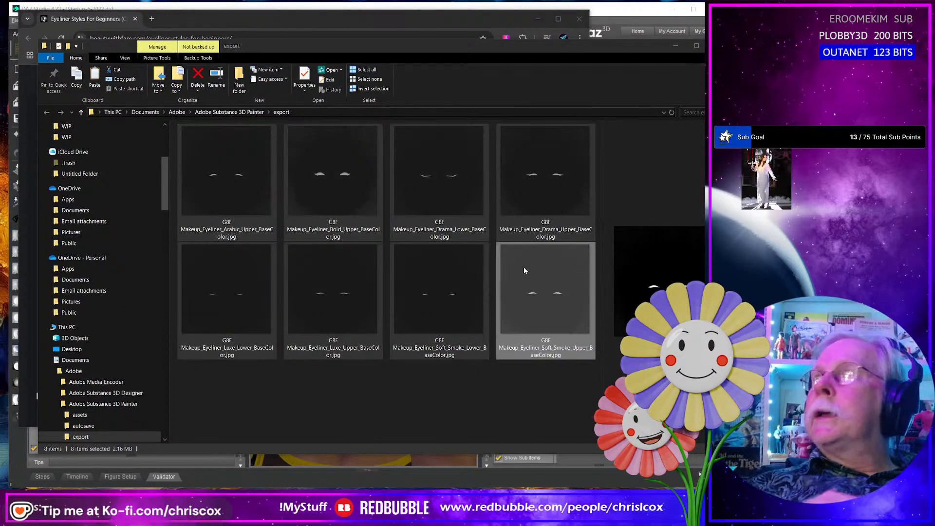
# - Move the exported eyeliner textures from the export folder into the project's Cee Cee Makeup 01 textures folder
pyautogui.hotkey('alt', 'Tab')
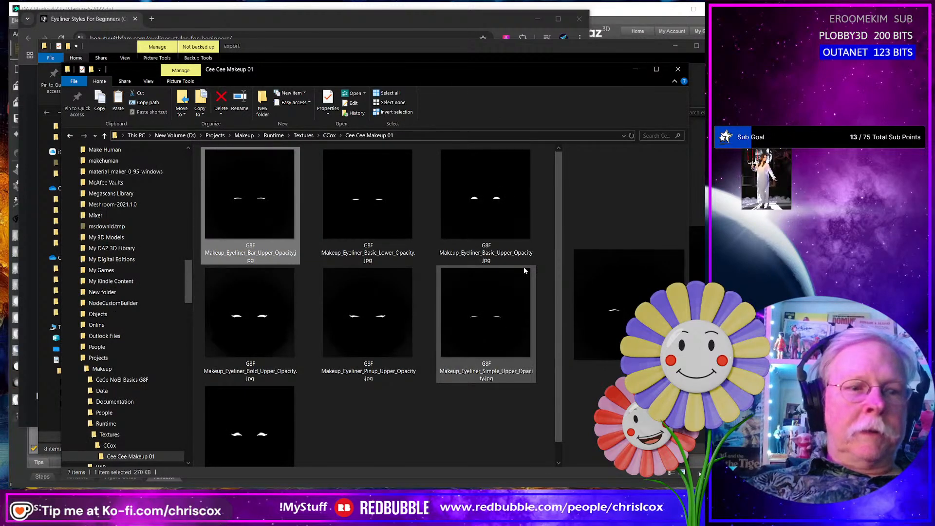
pyautogui.hotkey('ctrl', 'v')
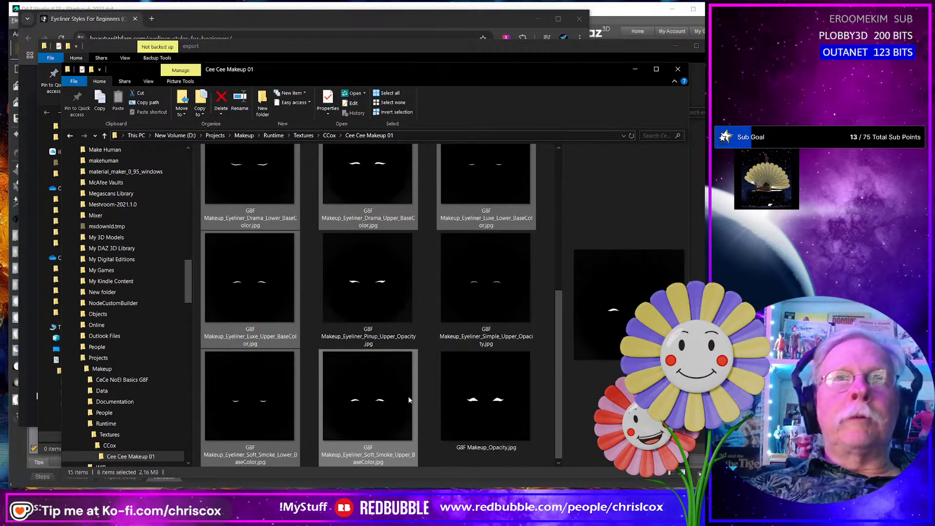
pyautogui.click(380, 403)
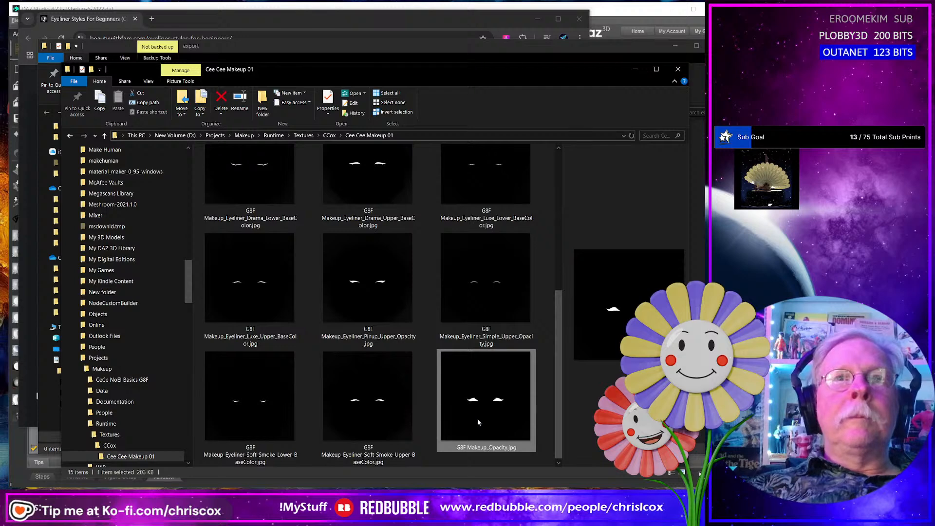
# - Select all textures in the Cee Cee Makeup 01 folder and open them in PowerRename
pyautogui.scroll(3, 478, 419)
pyautogui.hotkey('ctrl', 'a')
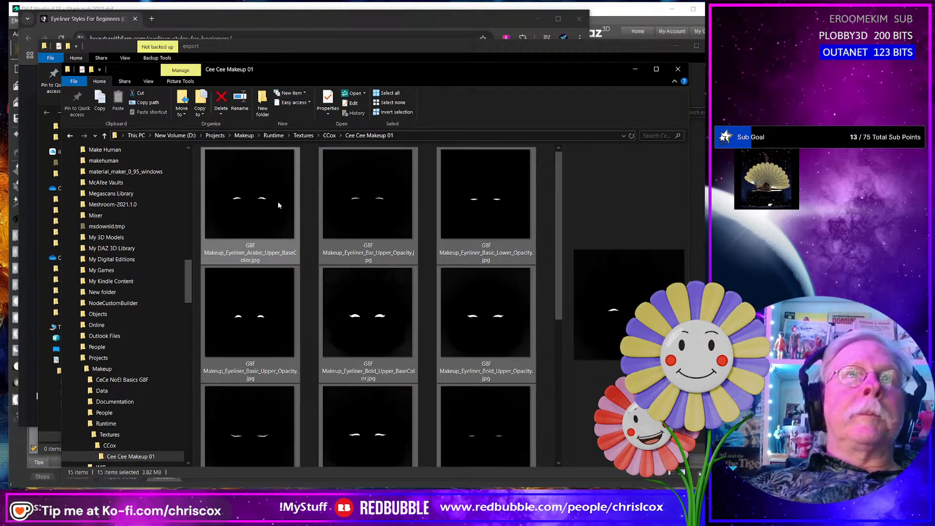
pyautogui.rightClick(278, 205)
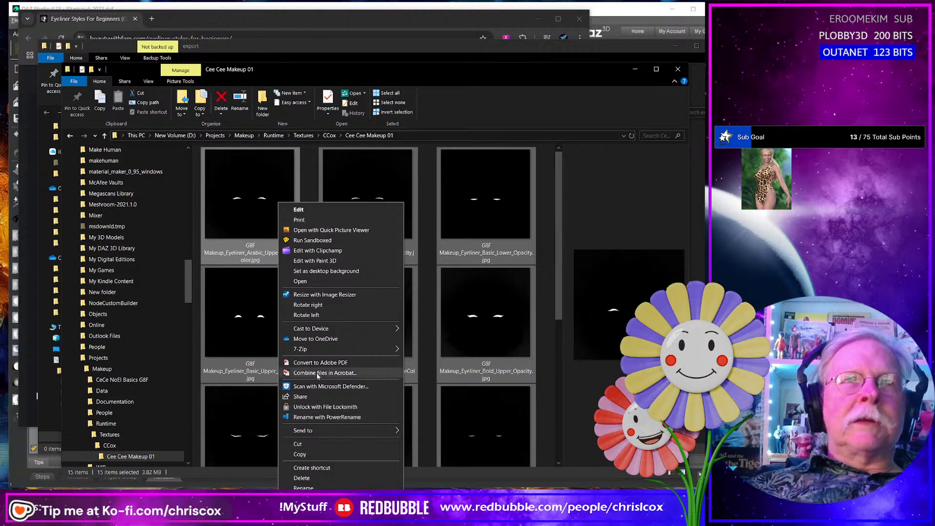
pyautogui.moveTo(313, 349)
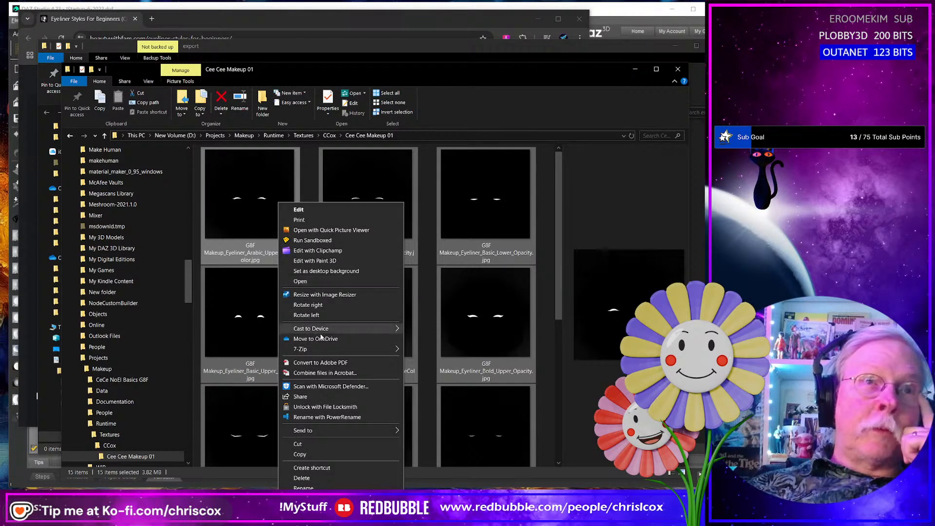
pyautogui.click(324, 417)
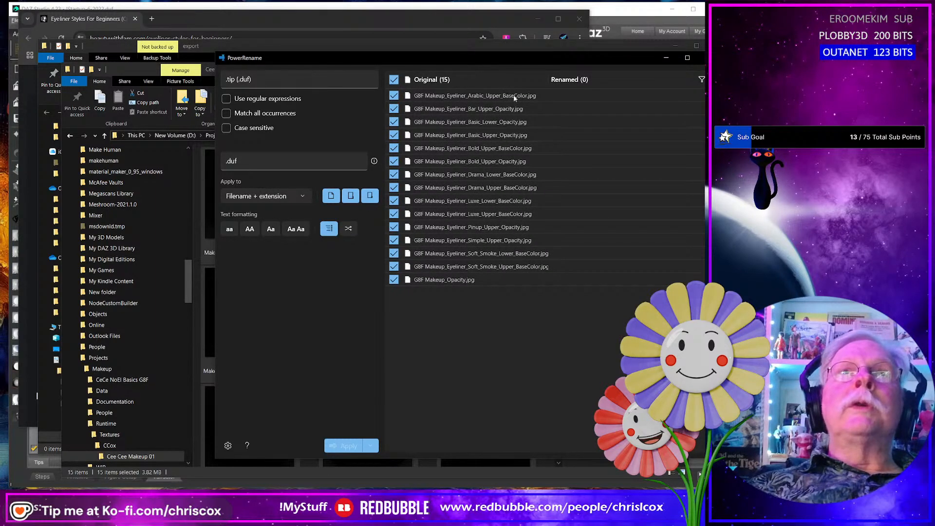
# - Set the batch rename's search text to _BaseColor
pyautogui.click(268, 75)
pyautogui.hotkey('ctrl', 'a')
pyautogui.write('_')
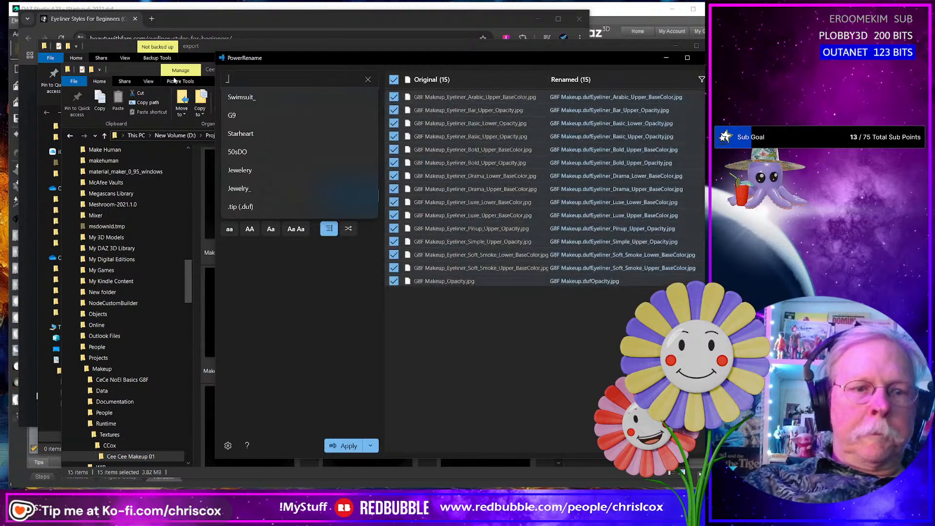
pyautogui.write('Bask')
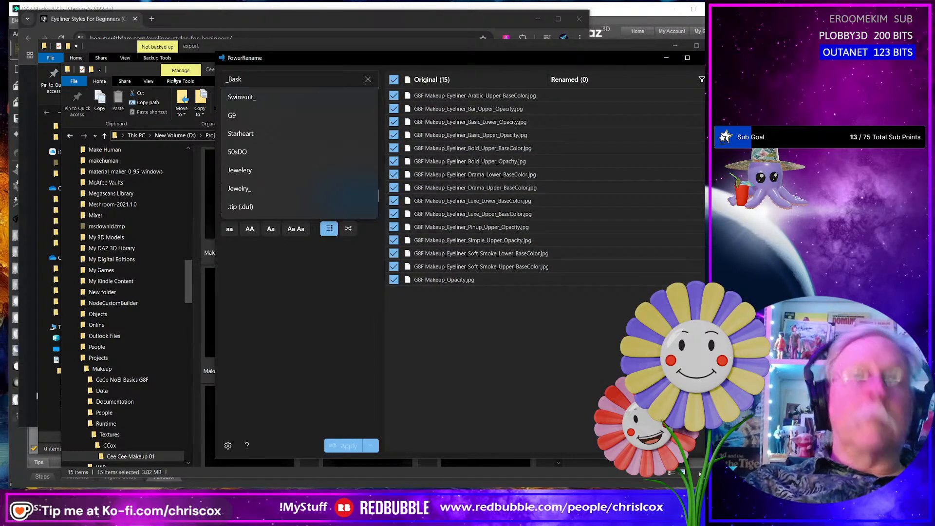
pyautogui.write('Color')
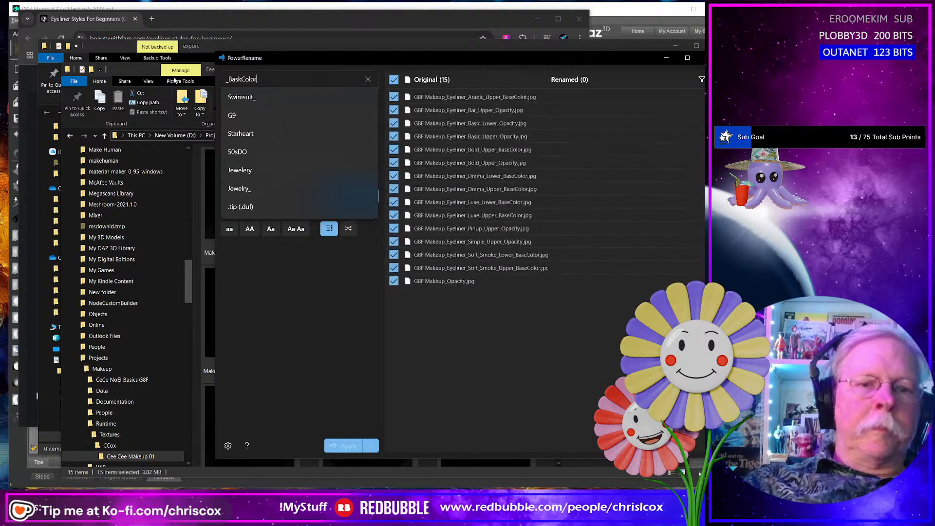
pyautogui.click(274, 275)
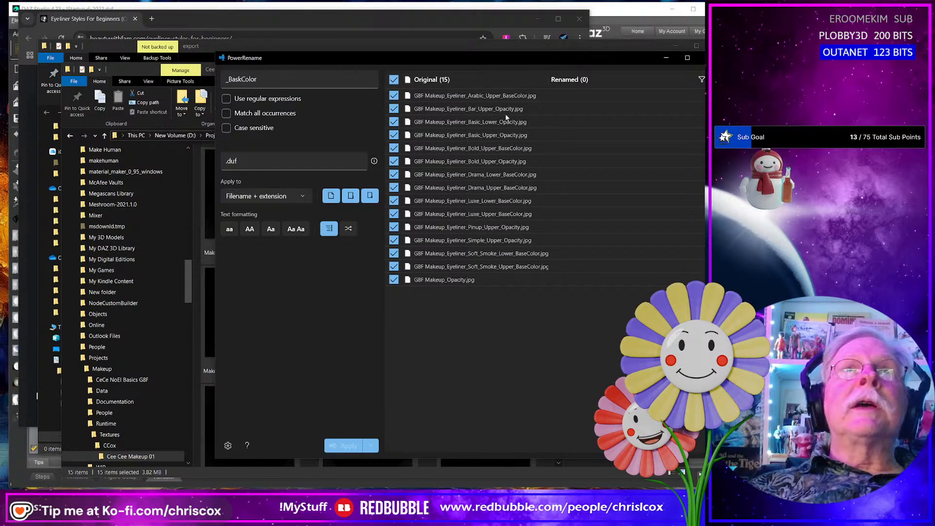
pyautogui.click(283, 78)
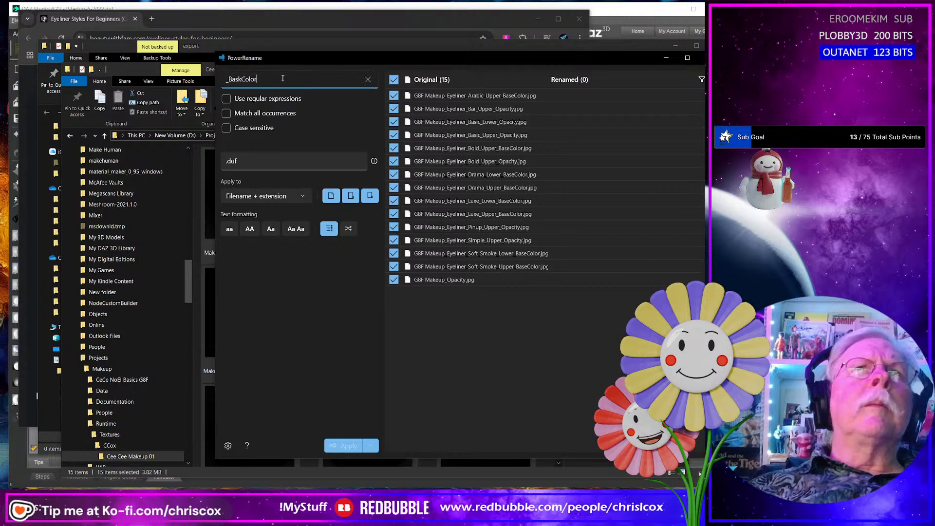
pyautogui.press('BackSpace')
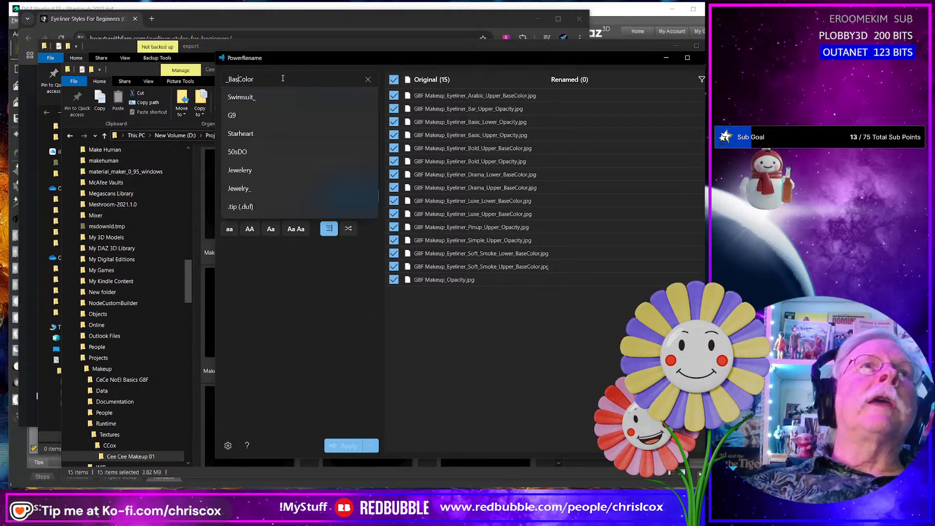
pyautogui.write('e')
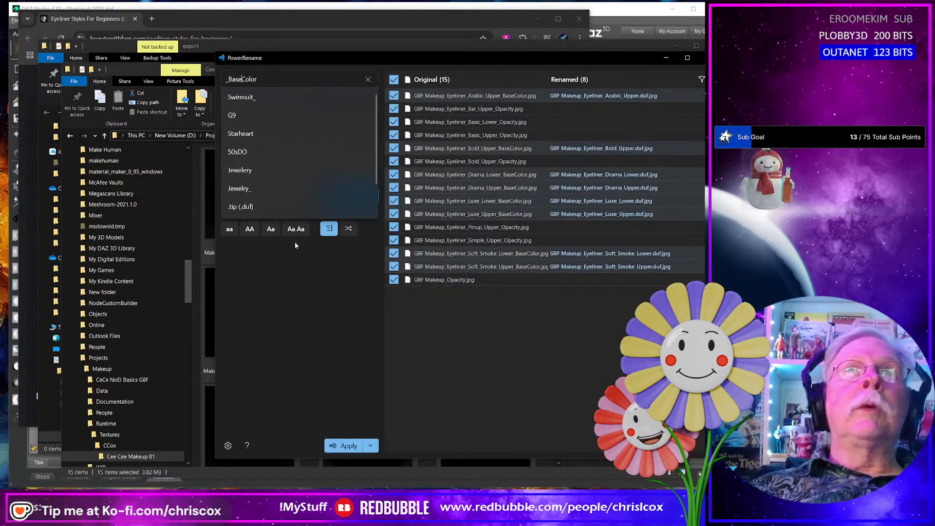
pyautogui.click(265, 251)
# - Set the replacement text to _Mask and apply the rename to the matching texture files
pyautogui.click(258, 162)
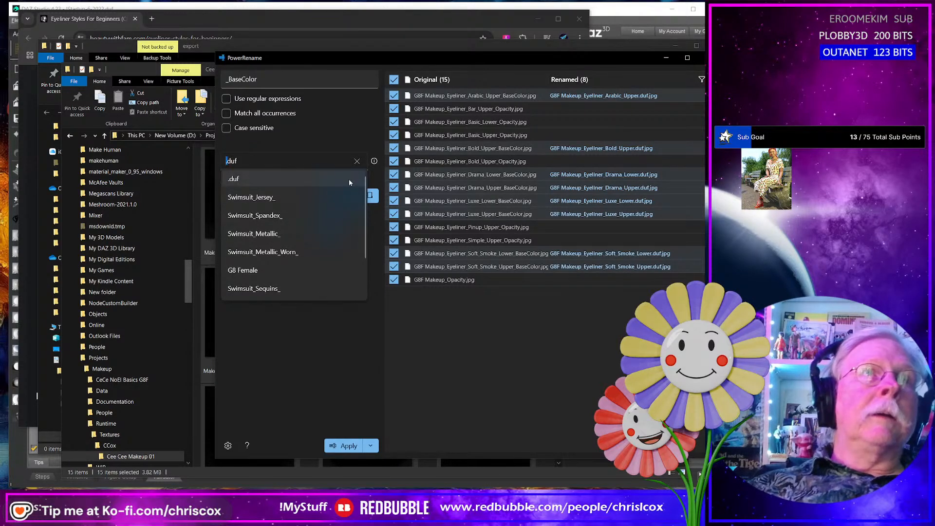
pyautogui.hotkey('shift', 'Right')
pyautogui.hotkey('shift', 'Right')
pyautogui.hotkey('shift', 'Right')
pyautogui.hotkey('shift', 'Right')
pyautogui.write('_Mask')
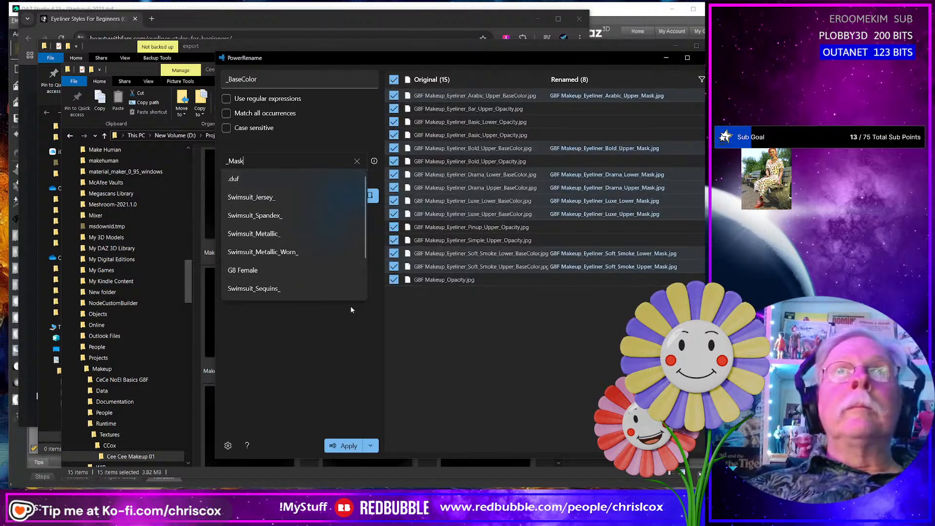
pyautogui.click(350, 445)
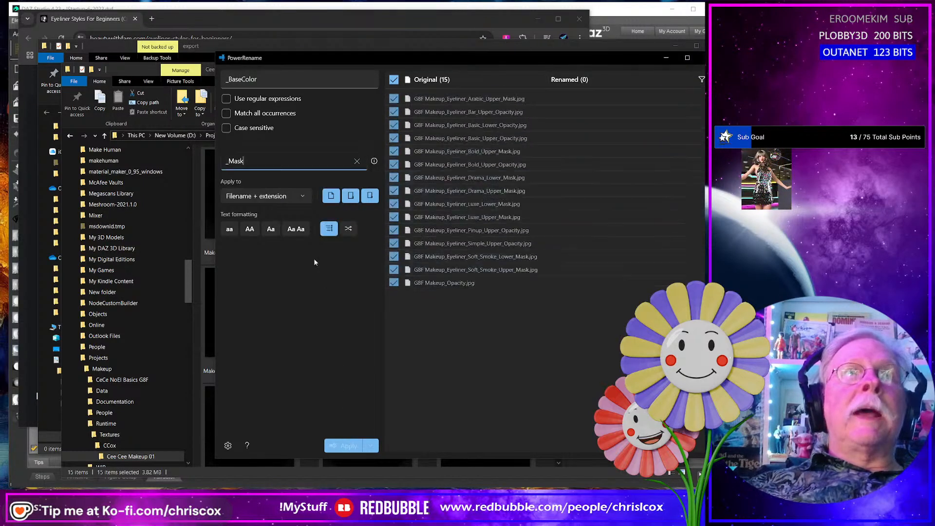
# - Replace _Opacity with _Mask in the remaining texture file names, apply the rename and close PowerRename
pyautogui.click(266, 78)
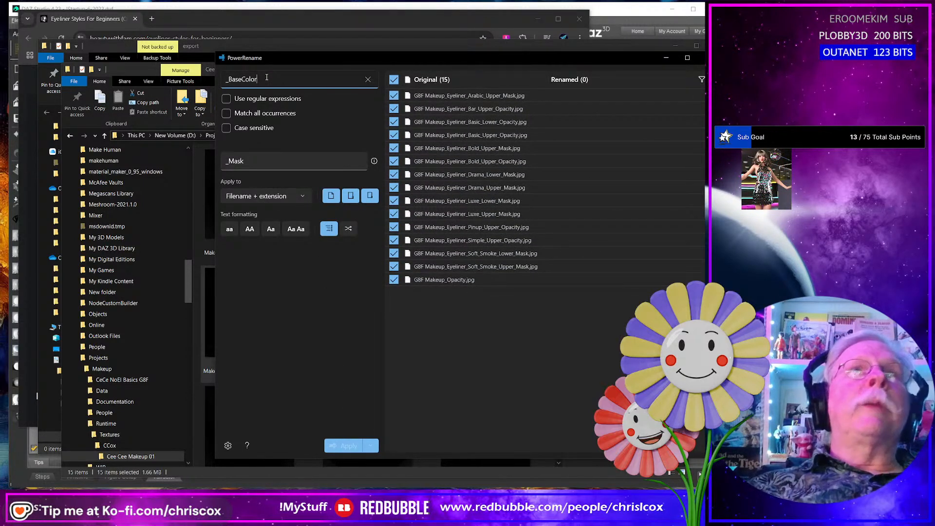
pyautogui.hotkey('shift', 'Left')
pyautogui.hotkey('shift', 'Left')
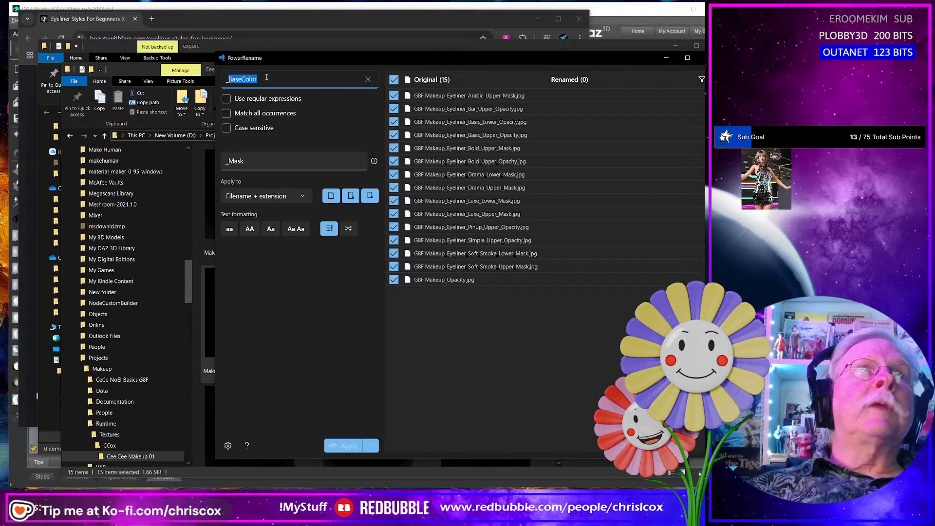
pyautogui.write('Opacity')
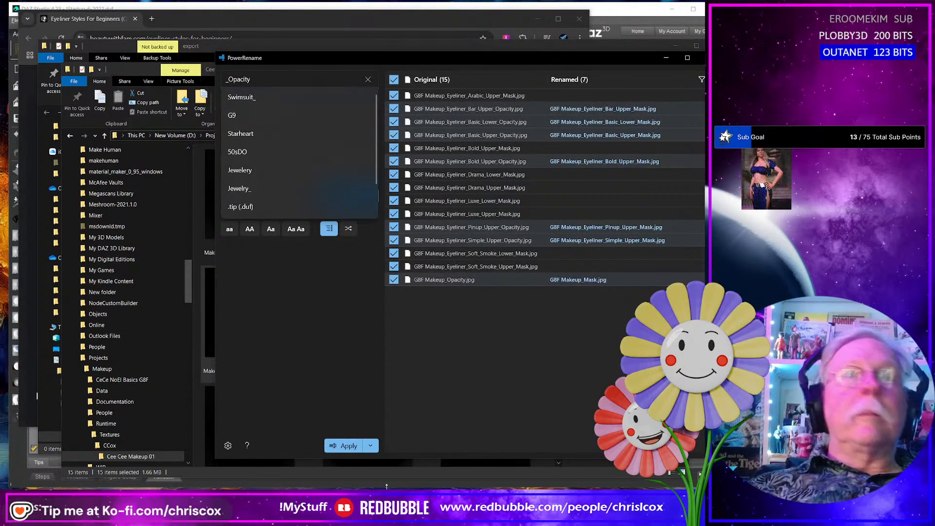
pyautogui.click(346, 446)
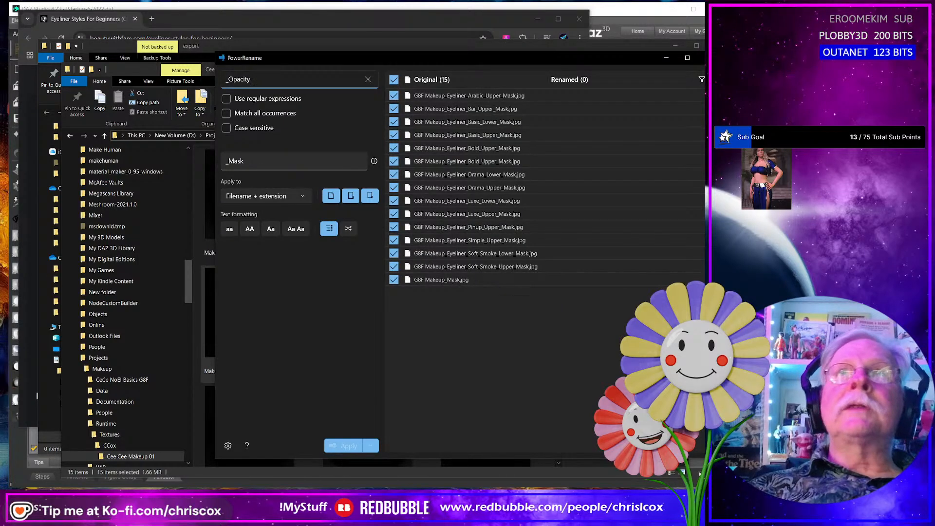
pyautogui.click(707, 57)
# - Delete G8F Makeup_Mask.jpg from the Cee Cee Makeup 01 folder
pyautogui.scroll(-5, 461, 349)
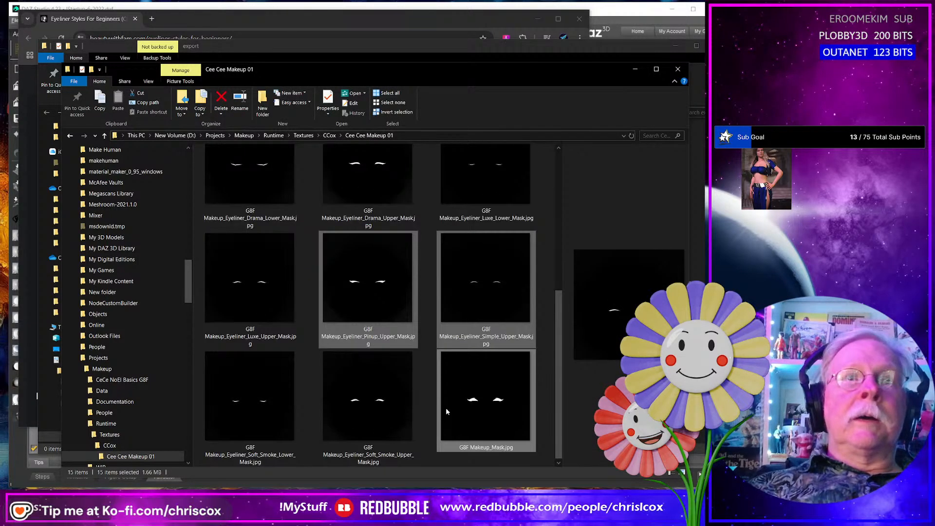
pyautogui.click(482, 410)
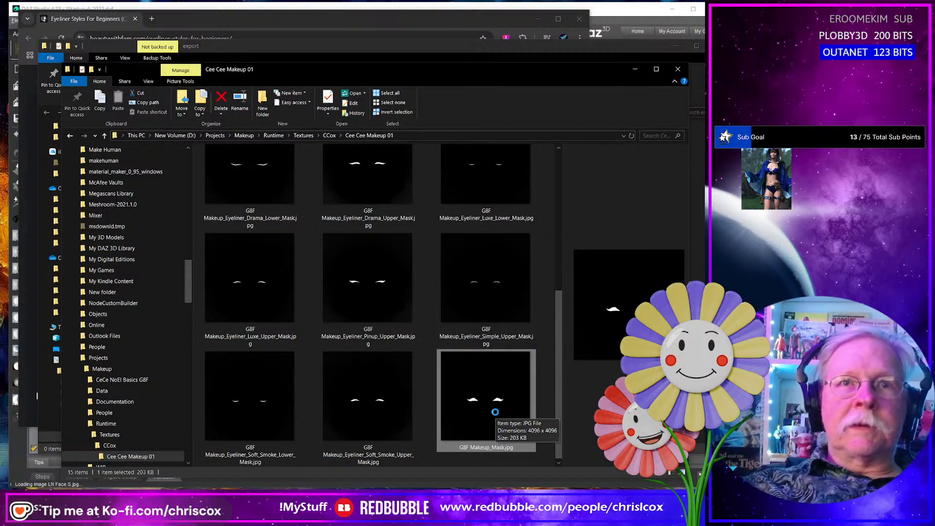
pyautogui.press('Delete')
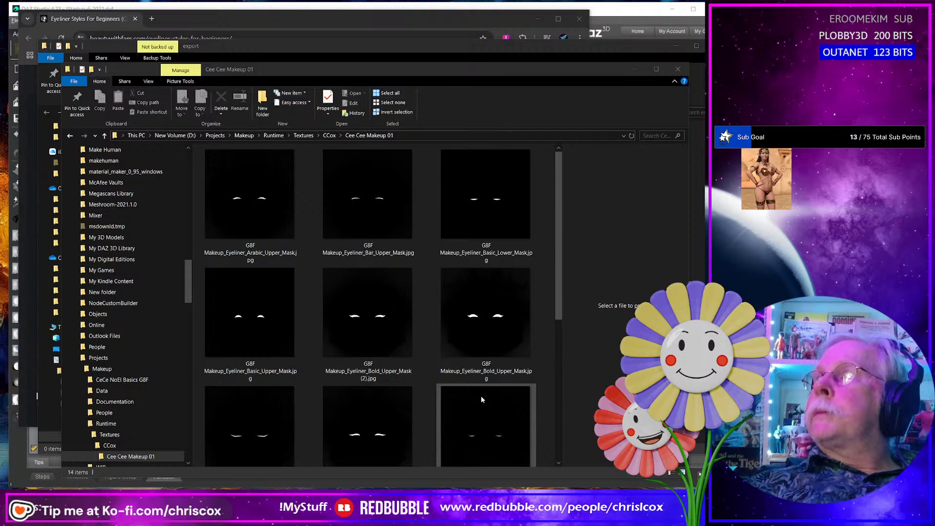
# - Switch to DAZ Studio and orbit the view around the Genesis 8 Female figure's face
pyautogui.hotkey('alt', 'Tab')
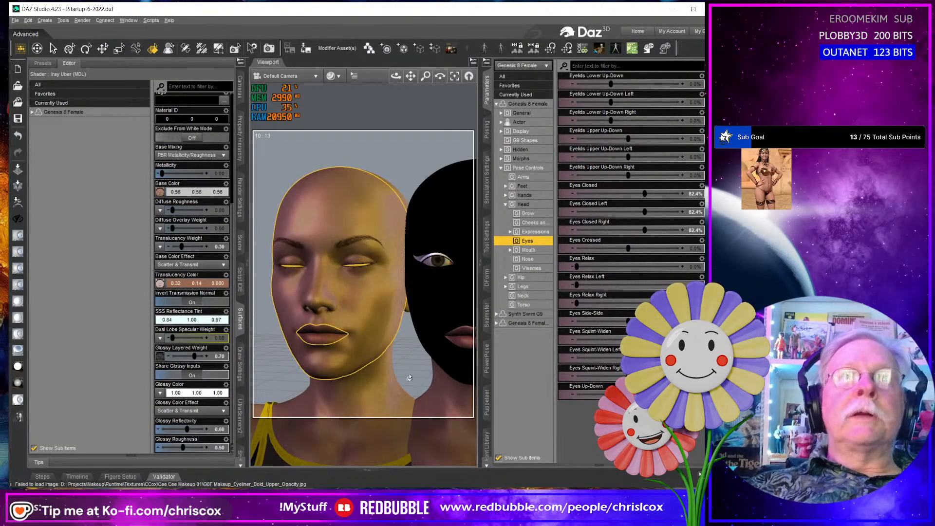
pyautogui.moveTo(410, 377)
pyautogui.mouseDown(button='middle')
pyautogui.moveTo(373, 378)
pyautogui.moveTo(406, 378)
pyautogui.mouseUp(button='middle')
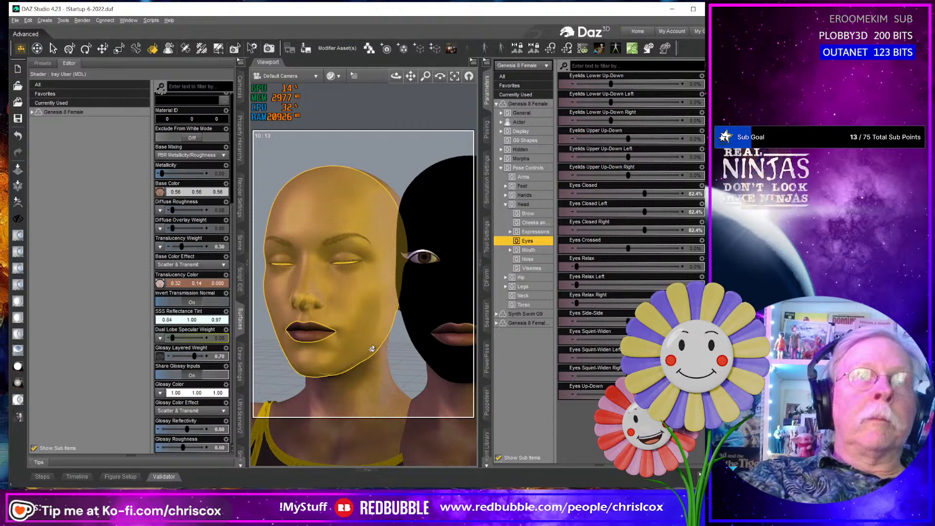
pyautogui.moveTo(372, 349); pyautogui.dragTo(396, 342, button='middle')
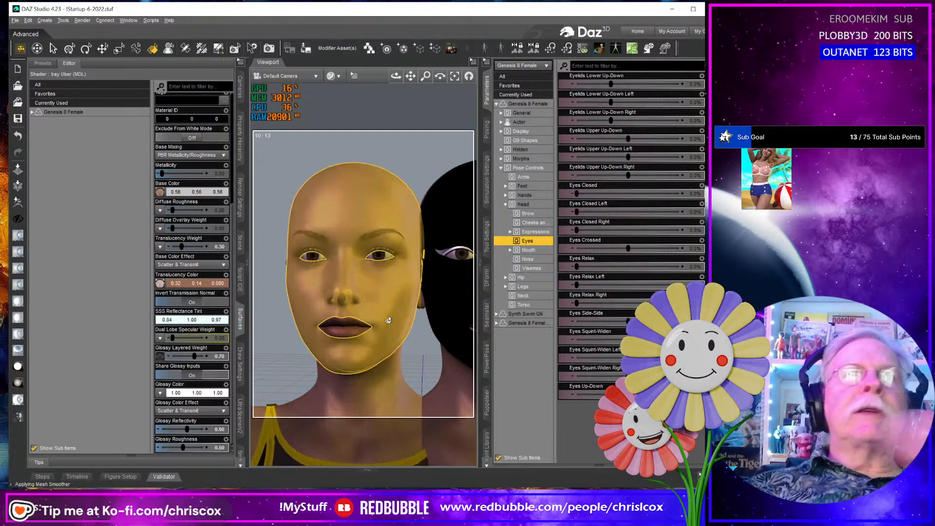
# - Open the Base Color texture of the Genesis 8 Female's face in the Layered Image Editor
pyautogui.click(444, 308)
pyautogui.moveTo(444, 309); pyautogui.dragTo(405, 343, button='middle')
pyautogui.click(356, 298)
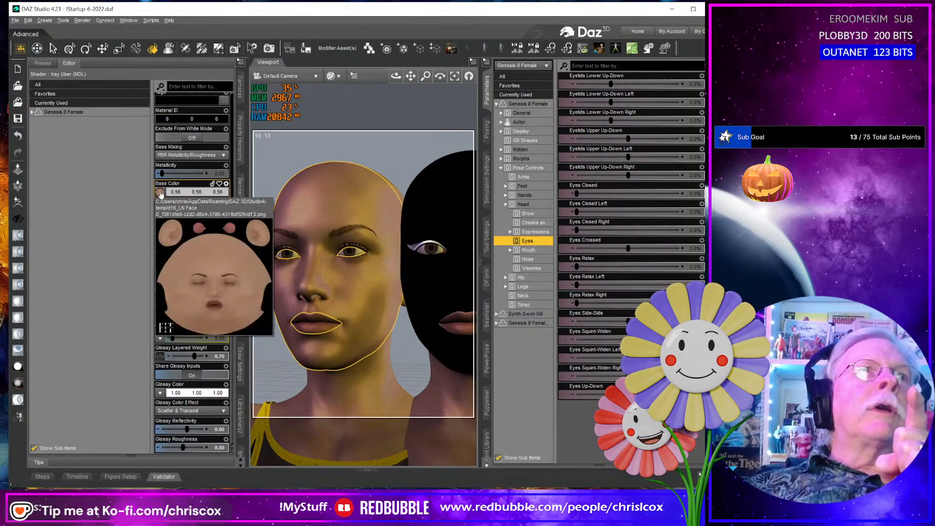
pyautogui.click(160, 193)
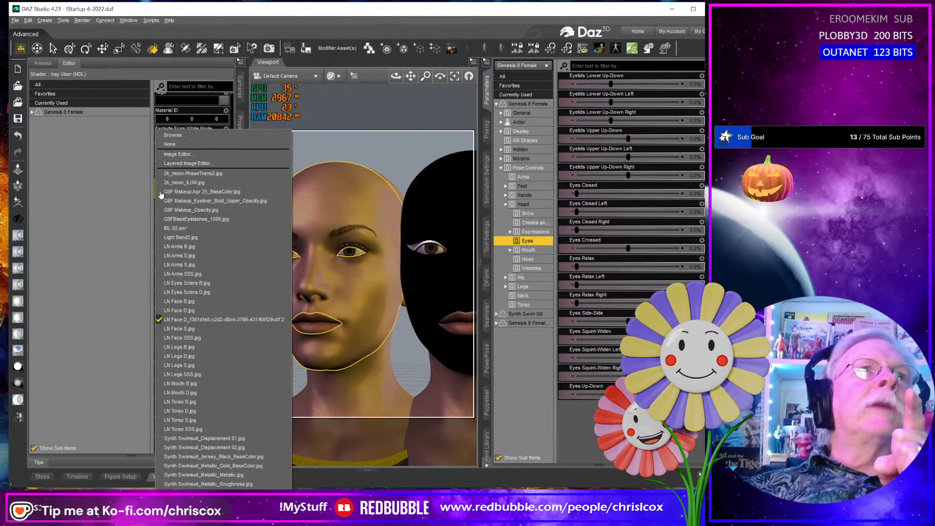
pyautogui.click(178, 166)
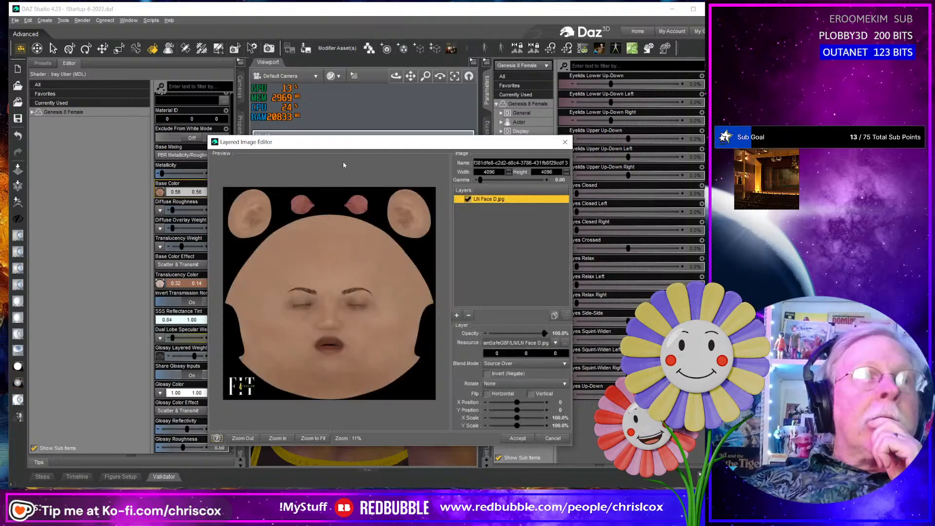
pyautogui.moveTo(346, 146); pyautogui.dragTo(288, 150)
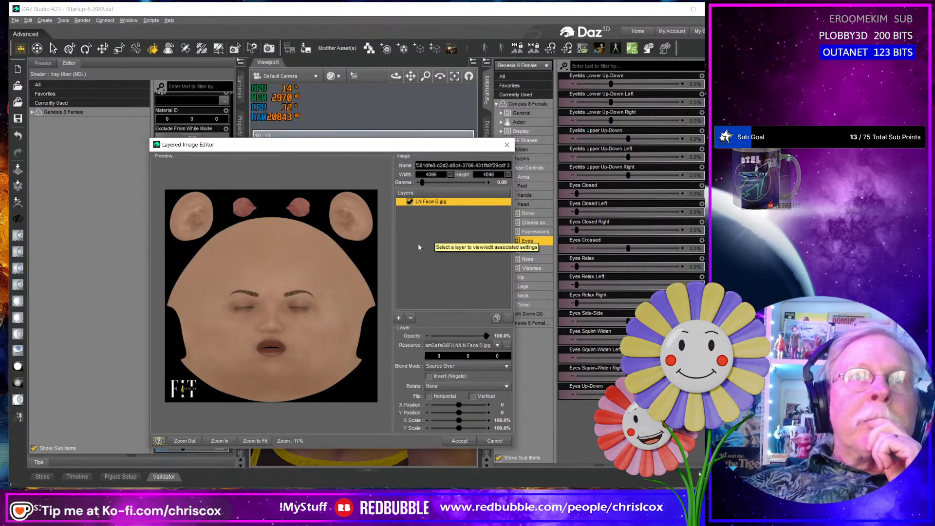
# - Add a color layer above LN Face D.jpg and set its color to 16, 16, 16
pyautogui.click(398, 318)
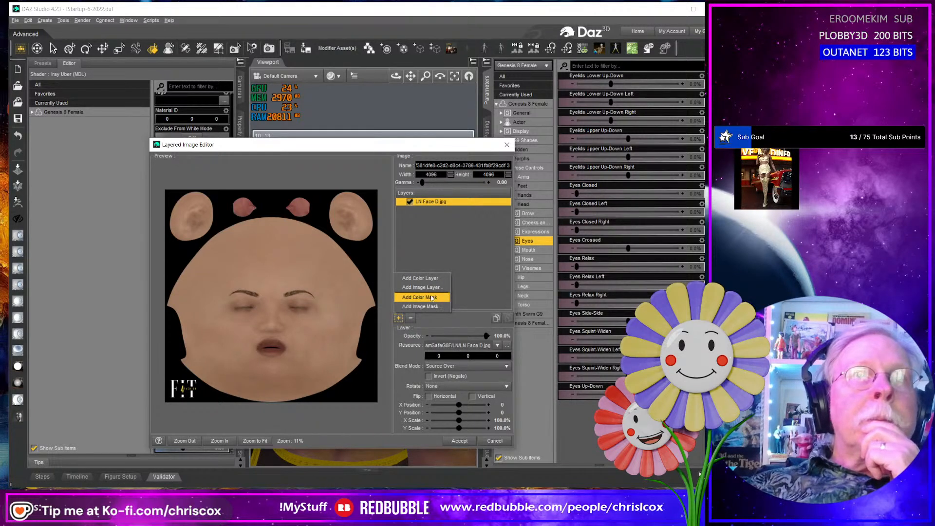
pyautogui.click(432, 279)
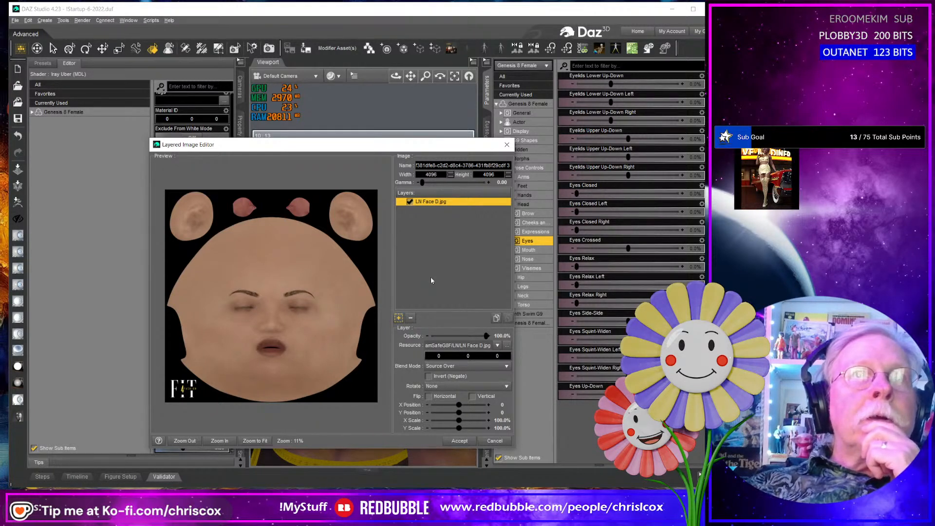
pyautogui.click(452, 358)
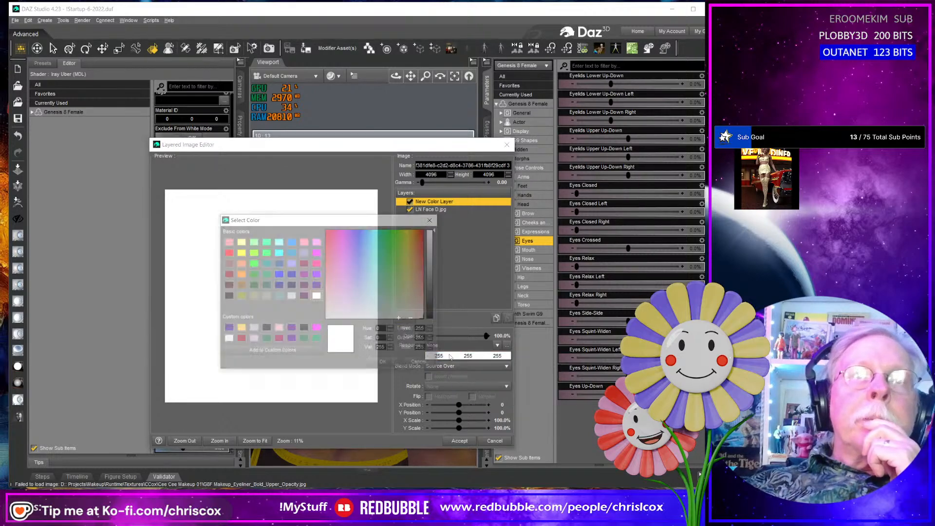
pyautogui.moveTo(435, 264); pyautogui.dragTo(432, 315)
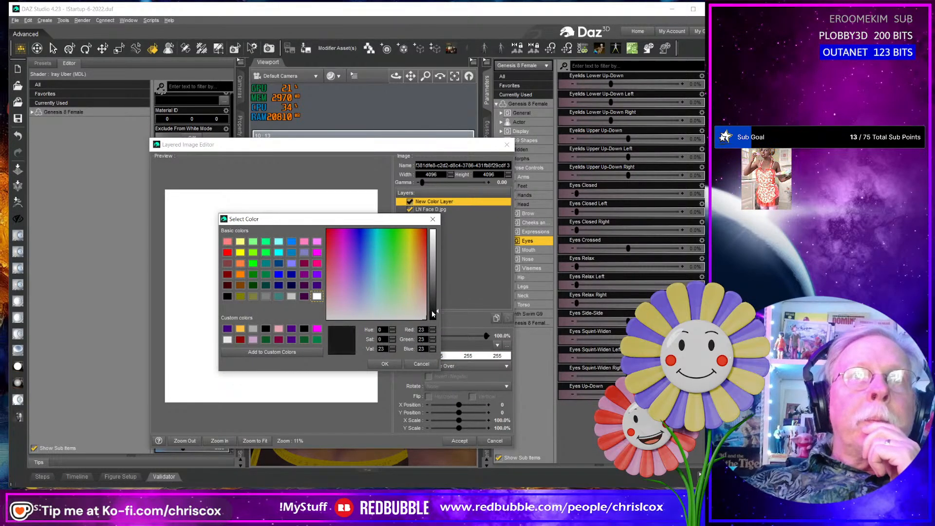
pyautogui.click(385, 365)
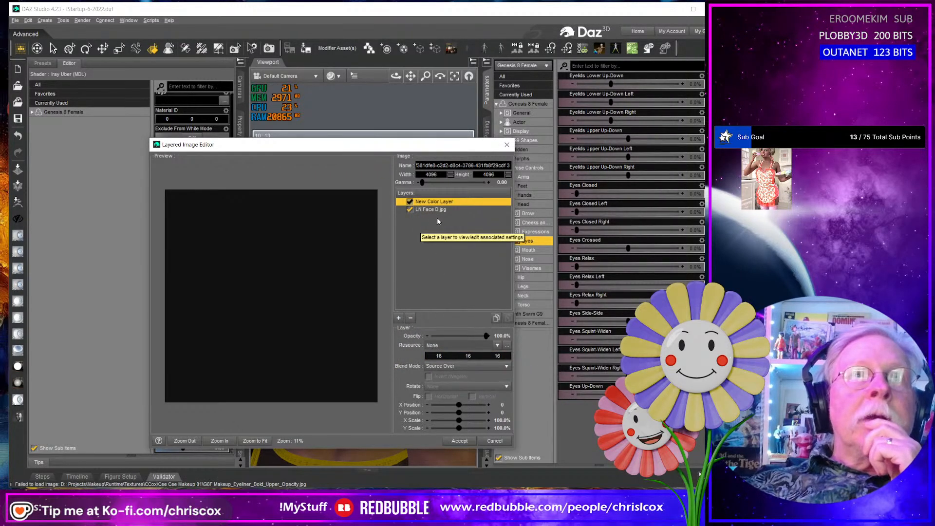
# - Set the color layer's blend mode to Multiply and lighten its color to 72, 72, 72
pyautogui.click(466, 369)
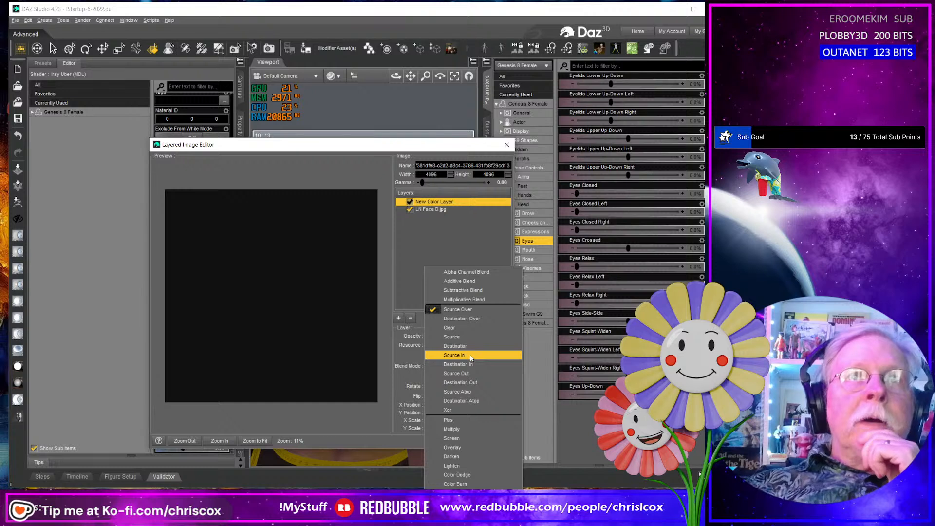
pyautogui.click(461, 426)
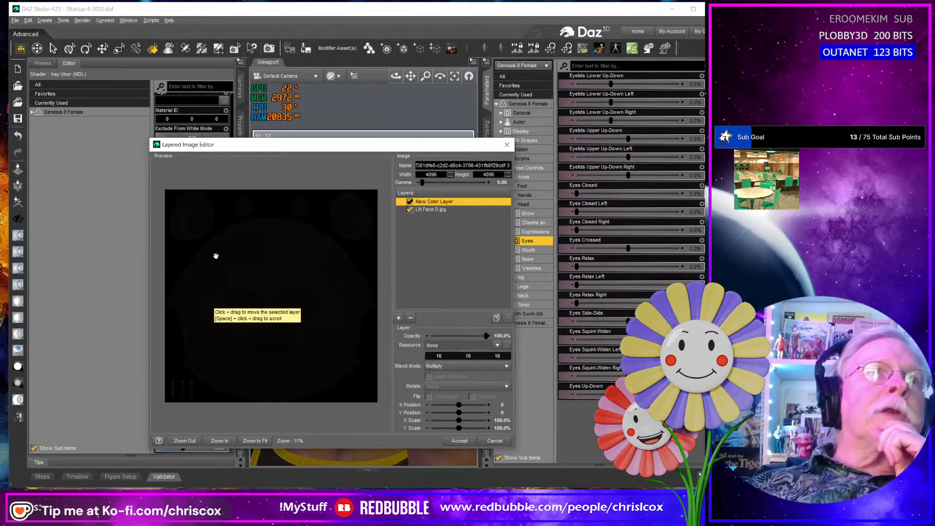
pyautogui.click(446, 356)
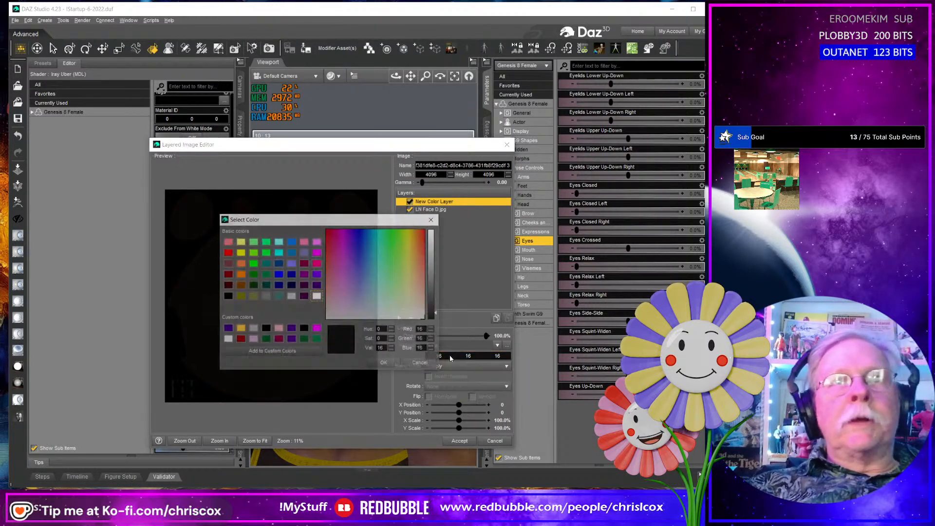
pyautogui.click(385, 365)
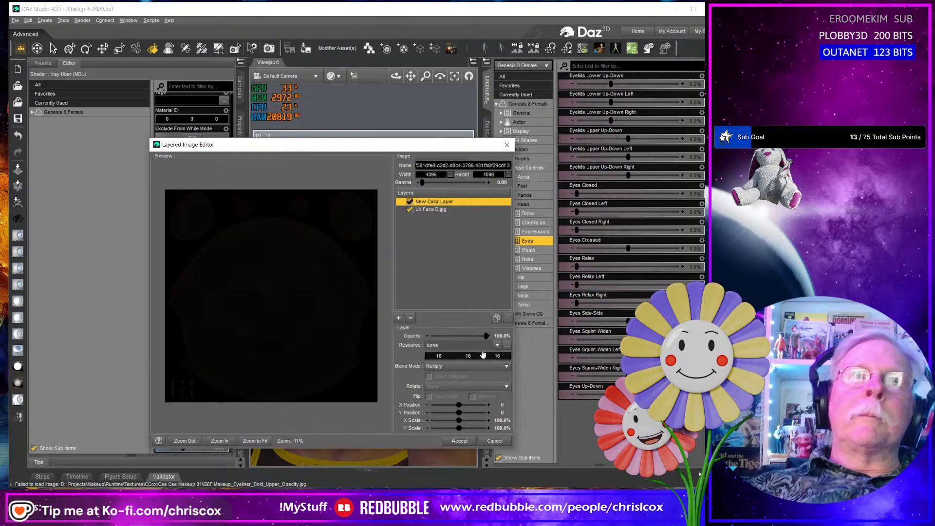
pyautogui.click(449, 358)
pyautogui.click(419, 362)
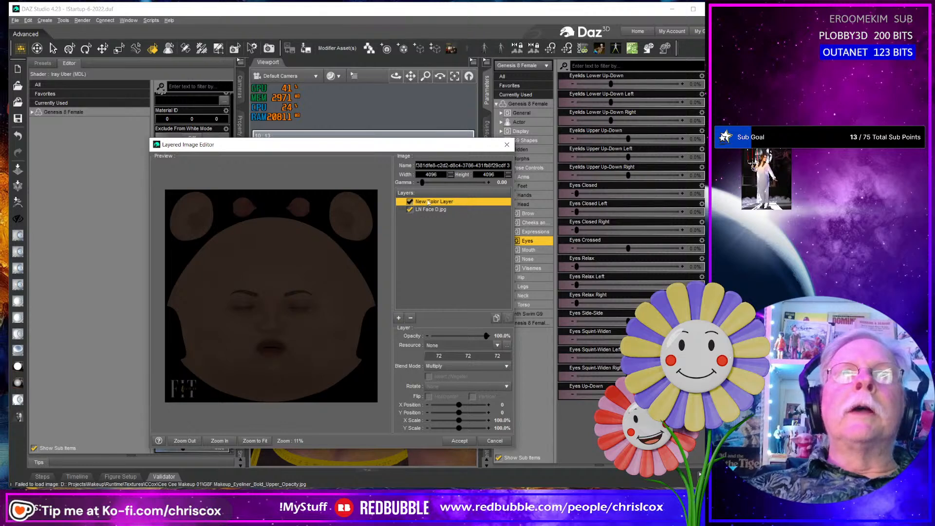
# - Add a mask to the color layer and browse for its image in Projects > Makeup > Runtime > Textures > CCox > Cee Cee Makeup 01
pyautogui.click(400, 319)
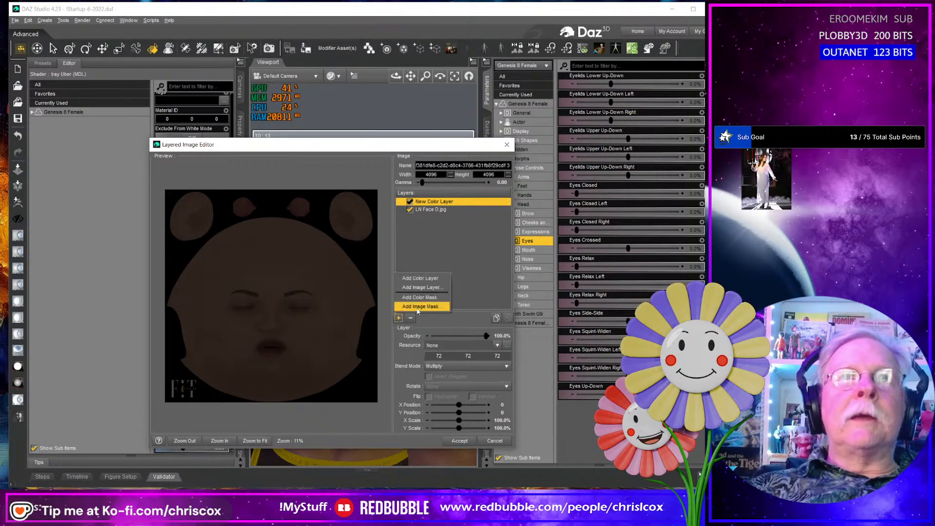
pyautogui.click(426, 302)
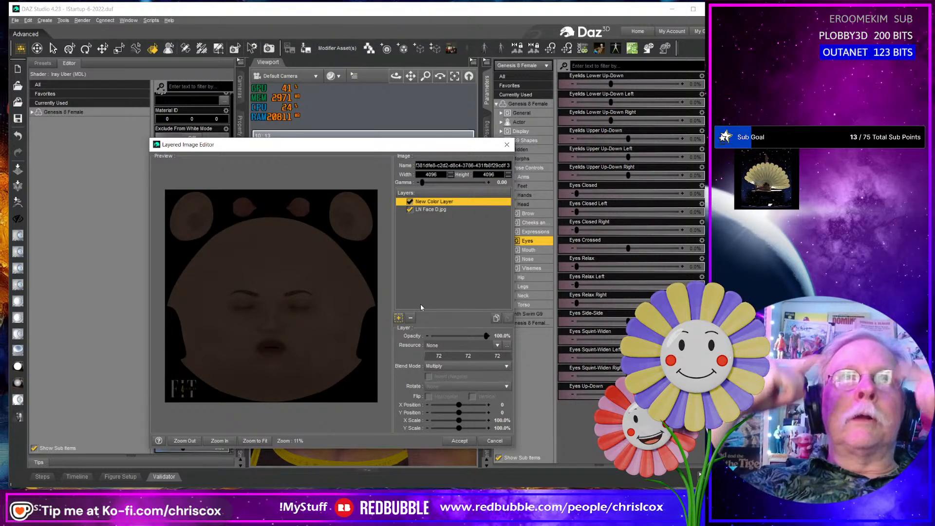
pyautogui.click(505, 347)
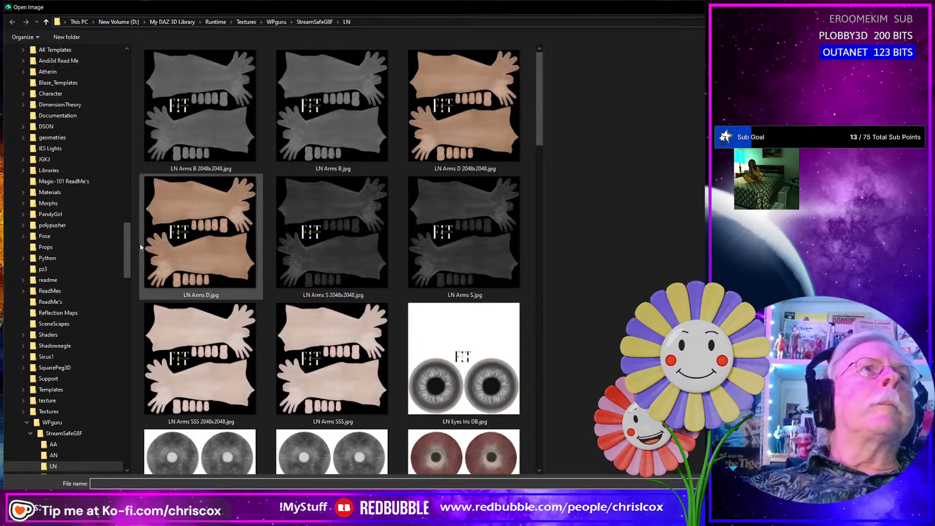
pyautogui.moveTo(127, 239); pyautogui.dragTo(129, 65)
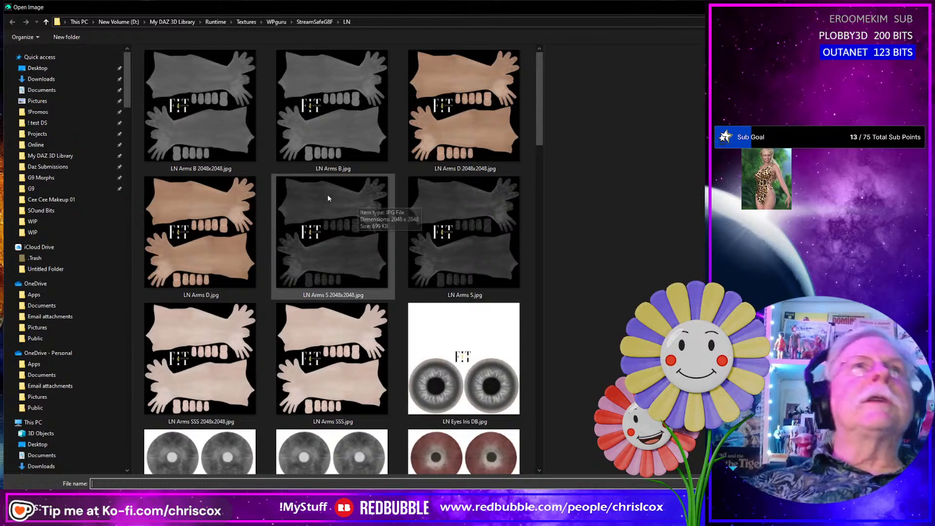
pyautogui.click(77, 135)
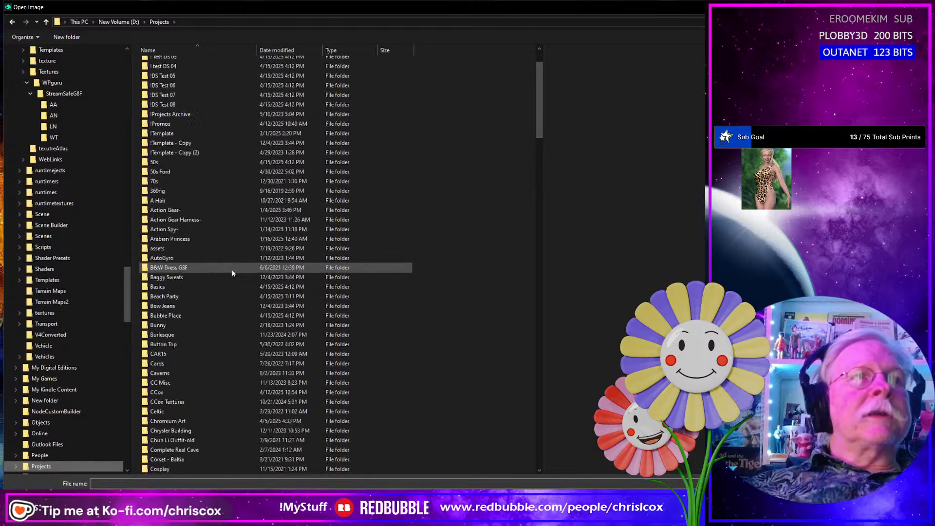
pyautogui.scroll(-15, 233, 268)
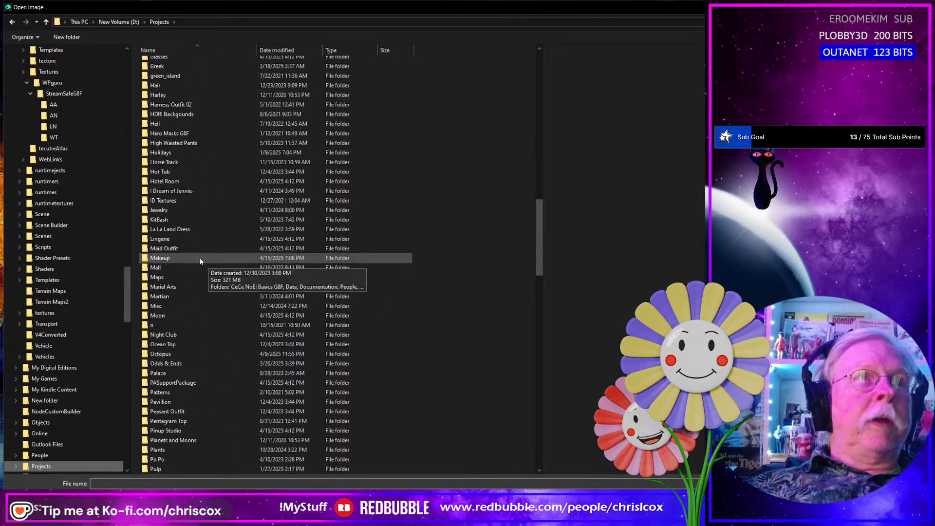
pyautogui.doubleClick(200, 260)
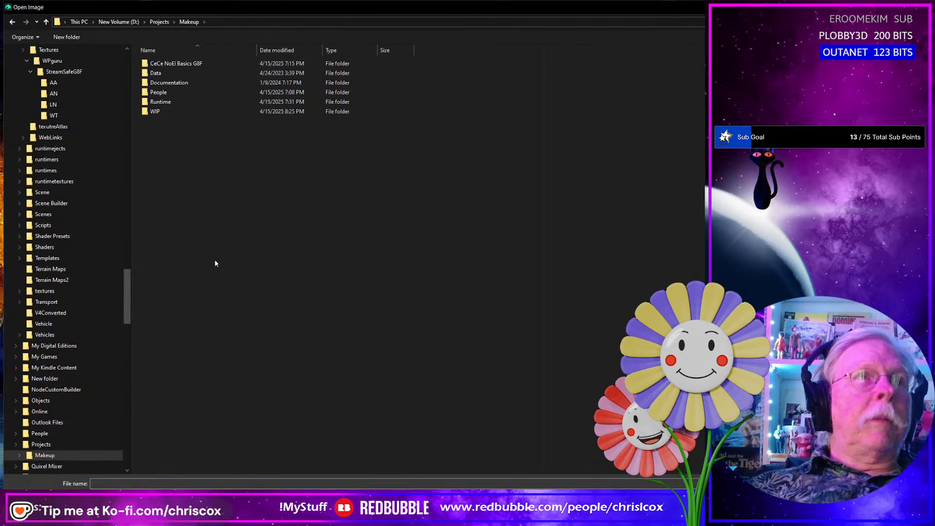
pyautogui.doubleClick(177, 102)
pyautogui.doubleClick(165, 64)
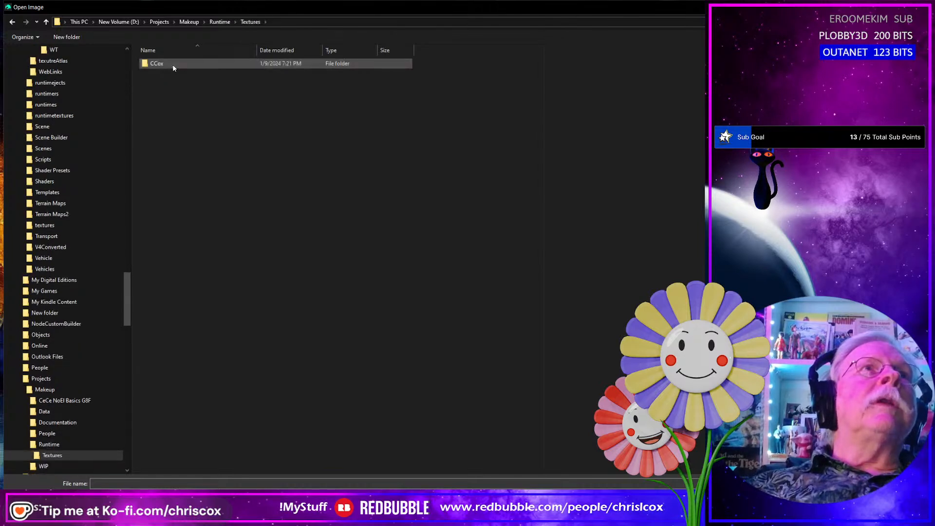
pyautogui.doubleClick(172, 64)
pyautogui.doubleClick(178, 66)
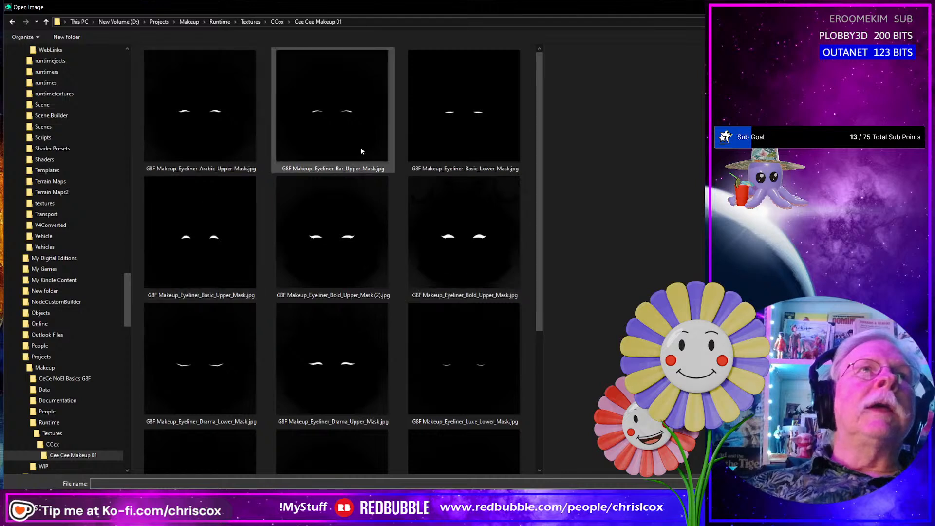
# - Load G8F Makeup_Eyeliner_Pinup_Upper_Mask.jpg as the image of the color layer's mask
pyautogui.scroll(-5, 466, 277)
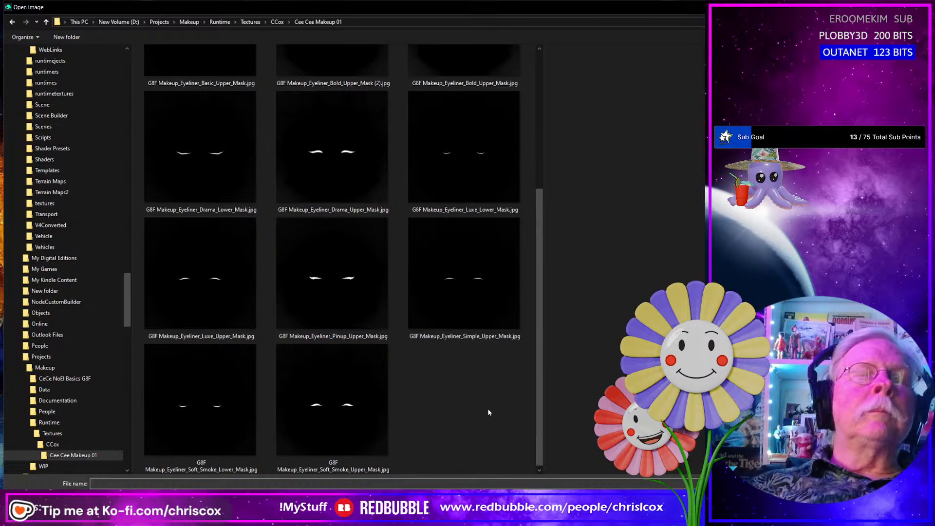
pyautogui.click(344, 314)
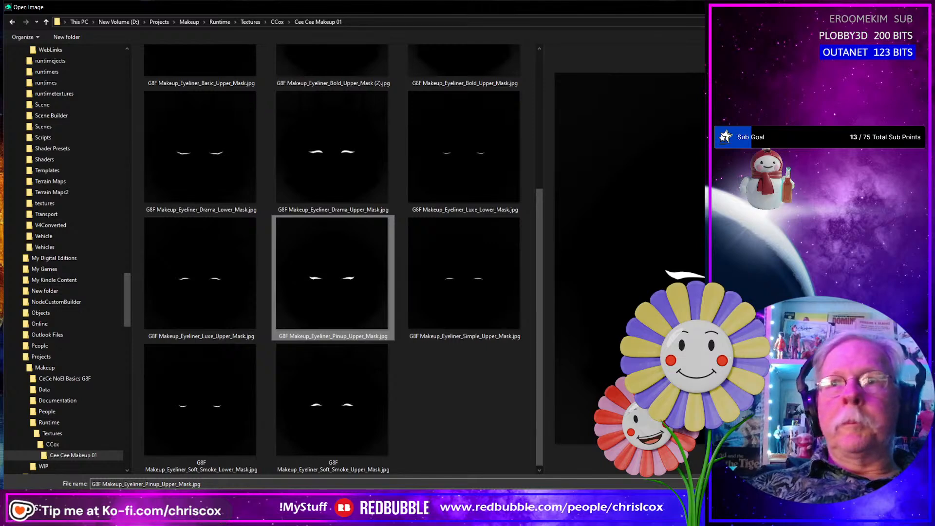
pyautogui.click(858, 501)
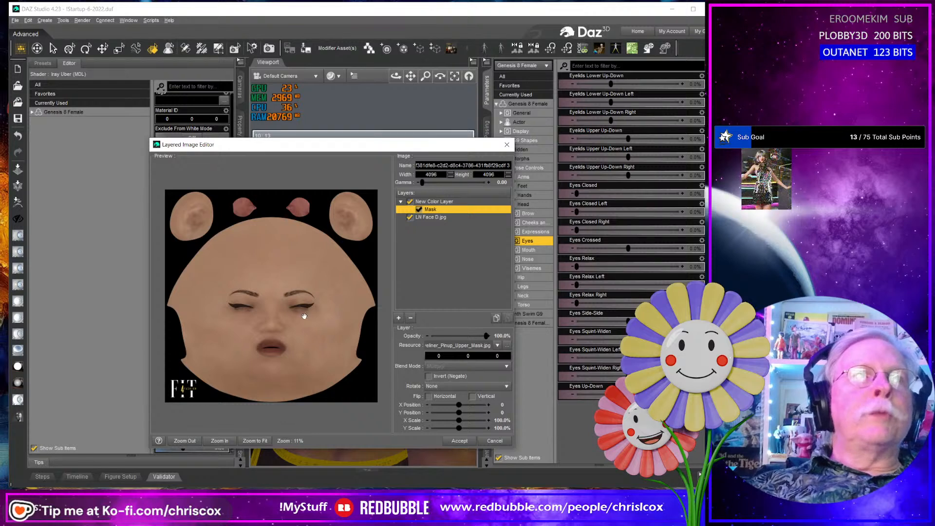
# - Inspect the eyeliner in the preview at 25% zoom and remove the displaced mask from the color layer
pyautogui.click(217, 441)
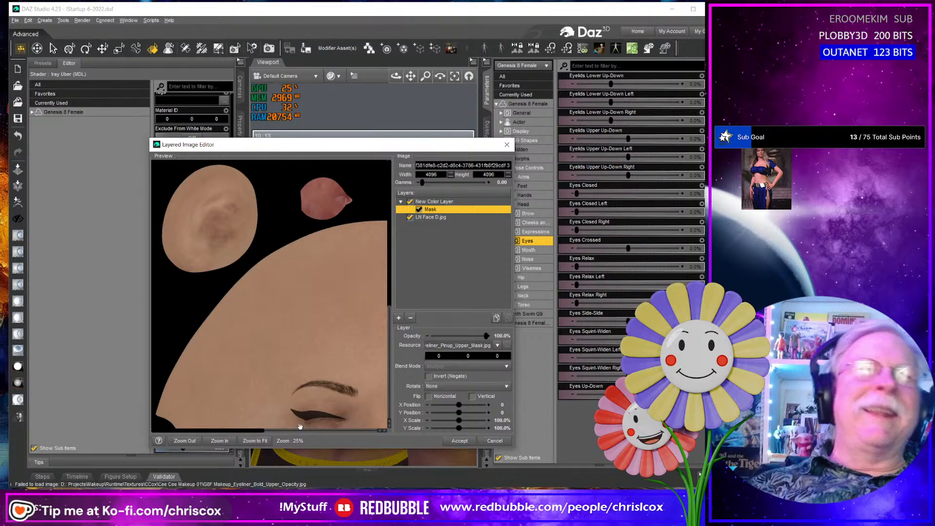
pyautogui.moveTo(258, 432); pyautogui.dragTo(258, 422)
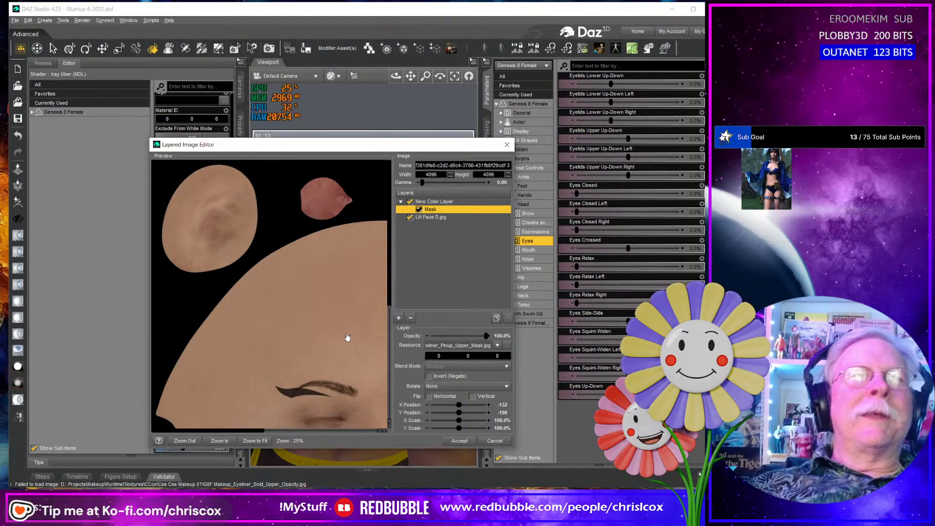
pyautogui.moveTo(347, 337); pyautogui.dragTo(347, 334)
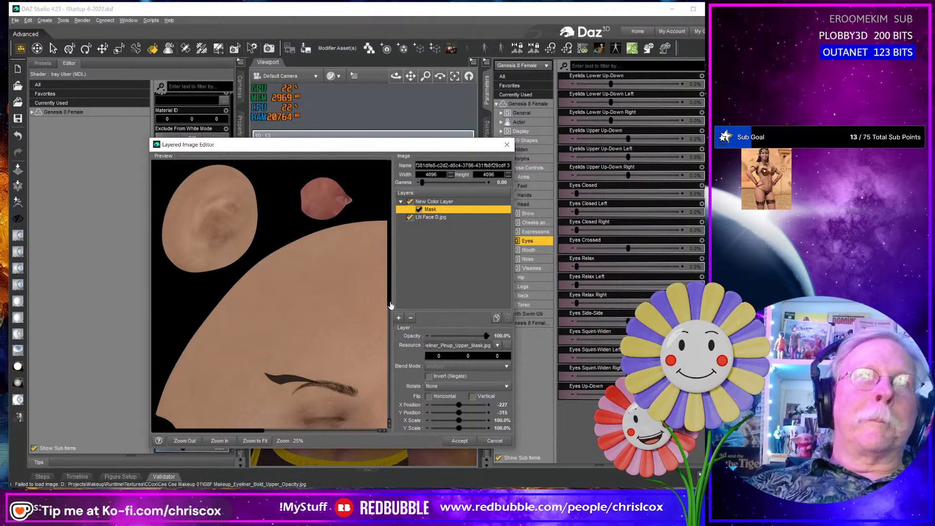
pyautogui.moveTo(390, 307); pyautogui.dragTo(400, 344)
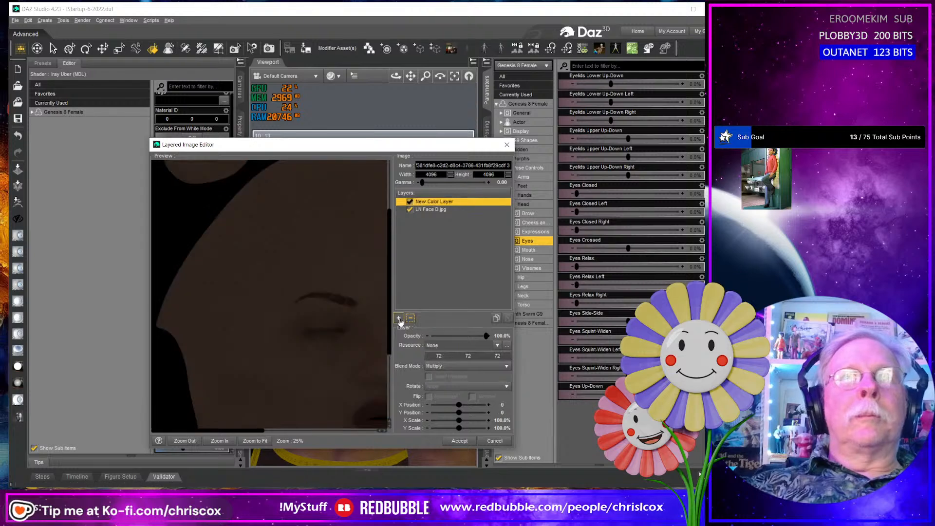
# - Add a new mask to the color layer and load G8F Makeup_Eyeliner_Pinup_Upper_Mask.jpg as its image
pyautogui.click(399, 319)
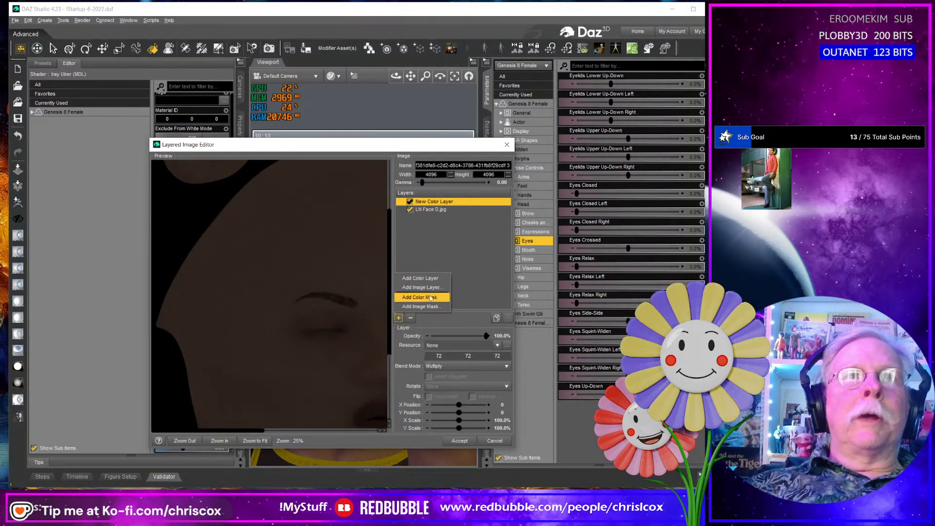
pyautogui.click(431, 302)
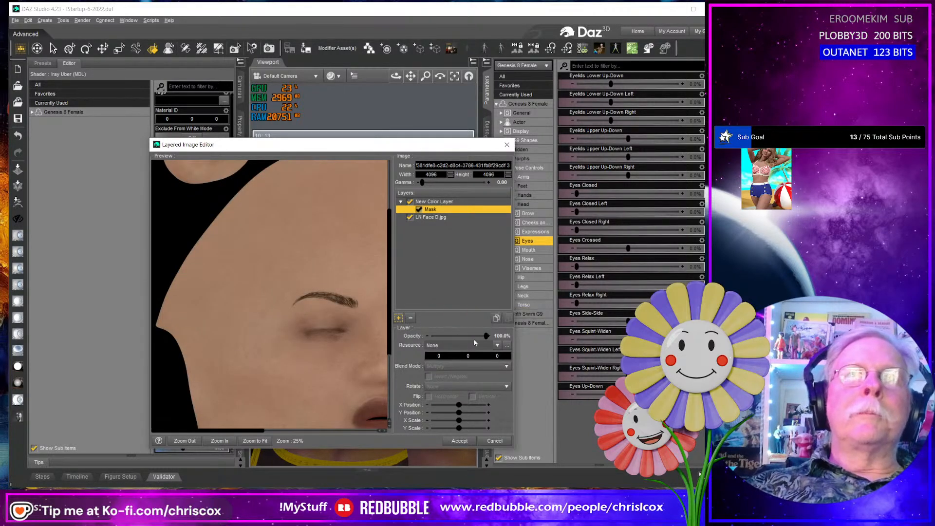
pyautogui.click(507, 345)
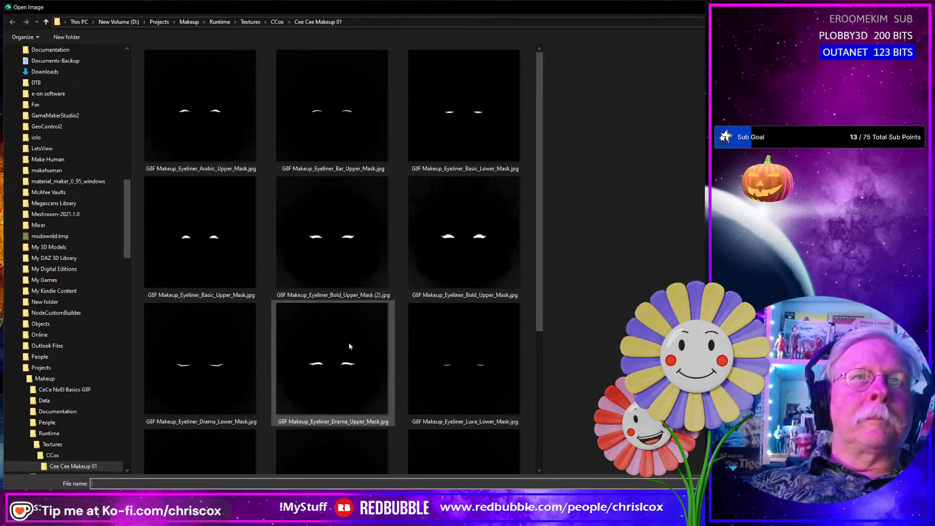
pyautogui.scroll(-3, 349, 343)
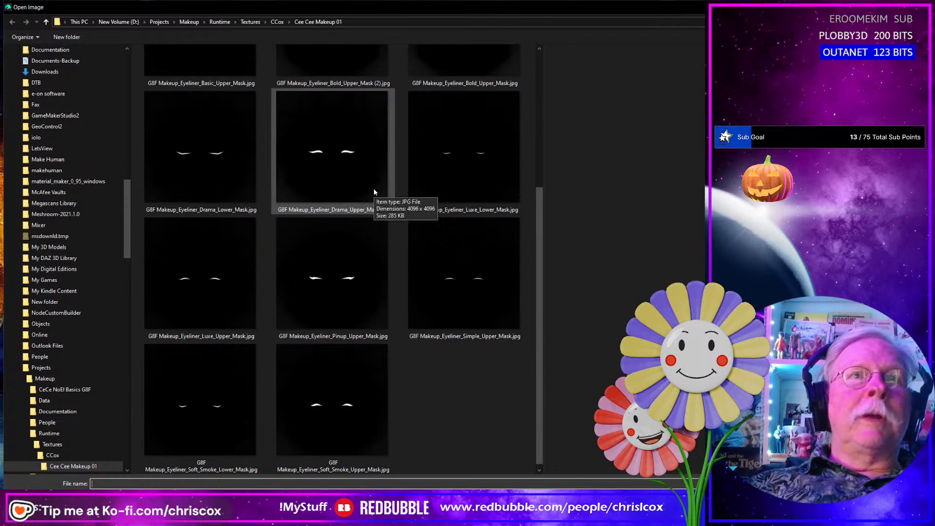
pyautogui.doubleClick(348, 280)
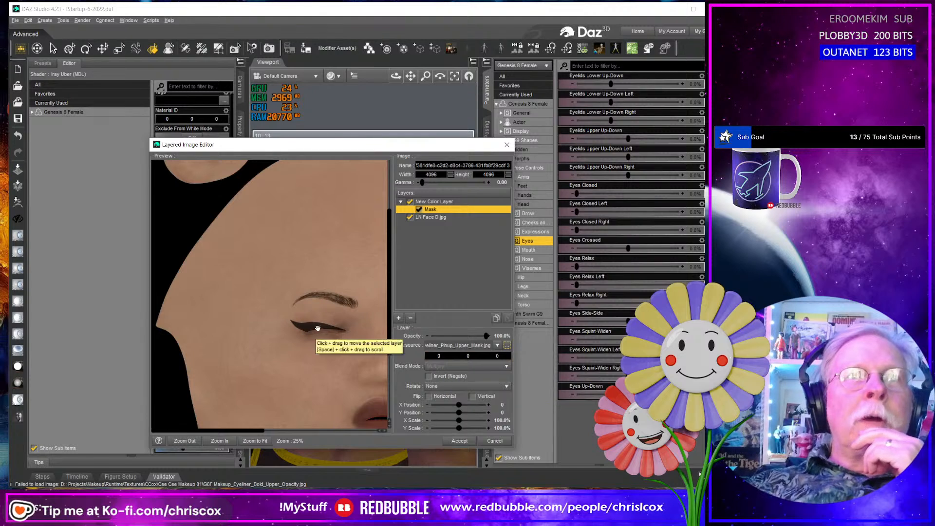
# - Set the color layer above the face texture to RGB 19, 19, 19 and accept the layered image
pyautogui.click(437, 202)
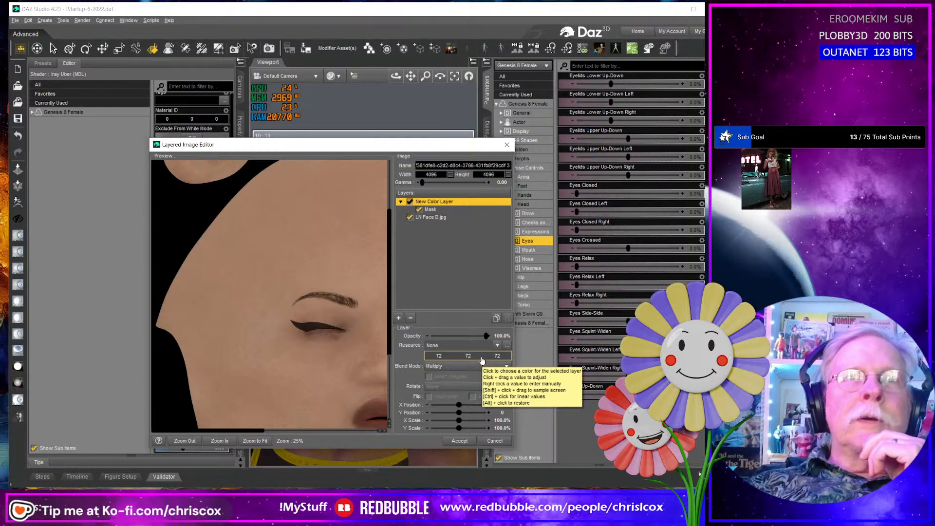
pyautogui.click(482, 360)
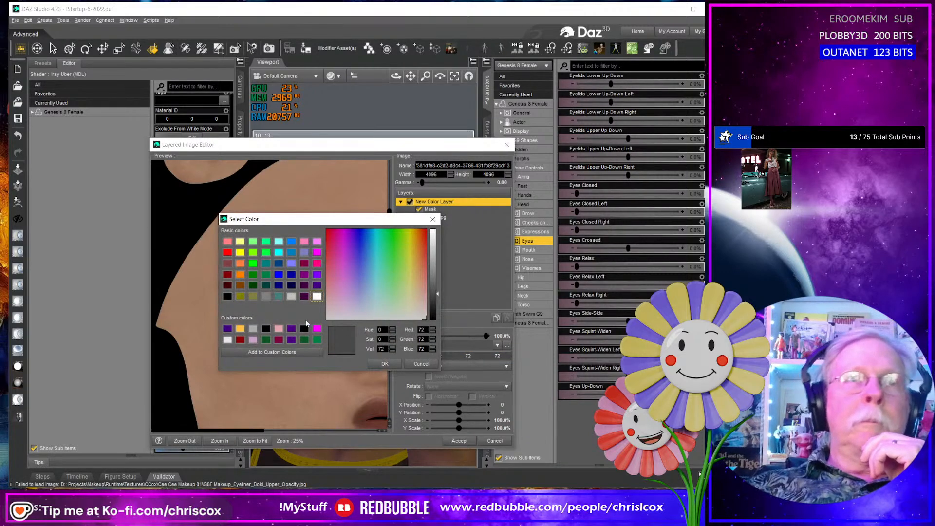
pyautogui.click(228, 297)
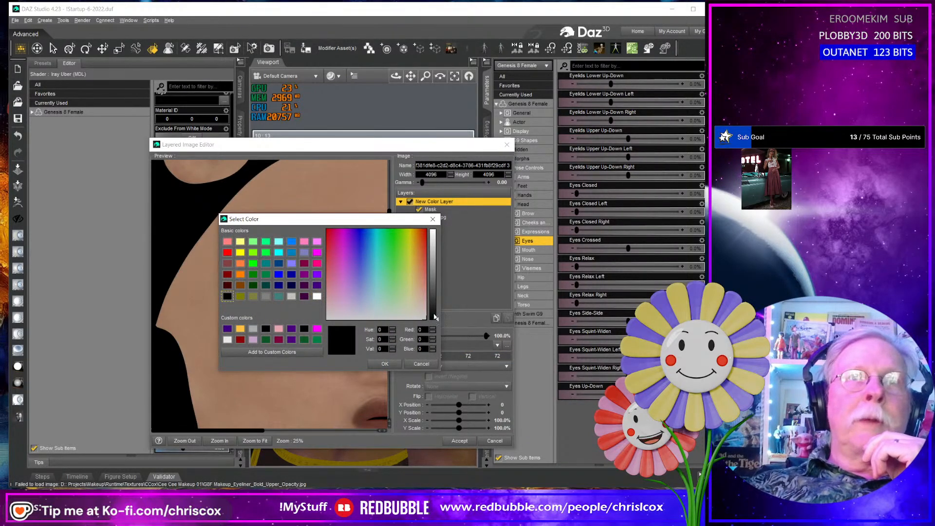
pyautogui.click(385, 364)
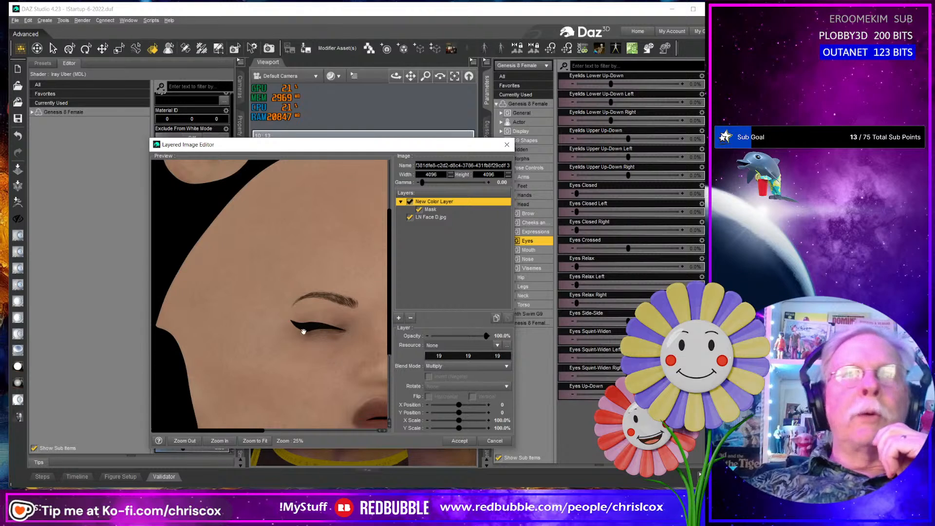
pyautogui.click(458, 441)
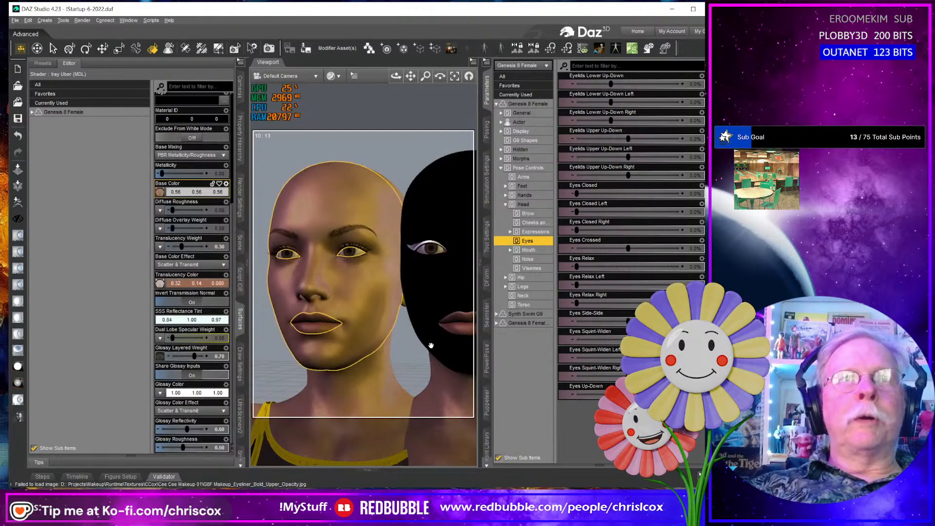
# - Delete the old Pinup Upper preset from the Eyeliners folder of Cee Cee Makeups 01
pyautogui.moveTo(341, 291); pyautogui.dragTo(401, 336, button='middle')
pyautogui.scroll(5, 343, 287)
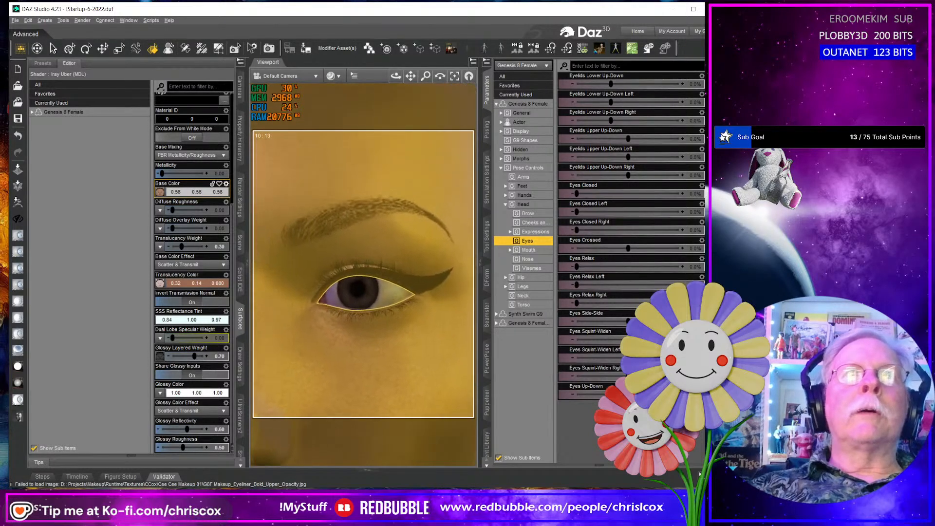
pyautogui.moveTo(446, 307); pyautogui.dragTo(403, 265, button='middle')
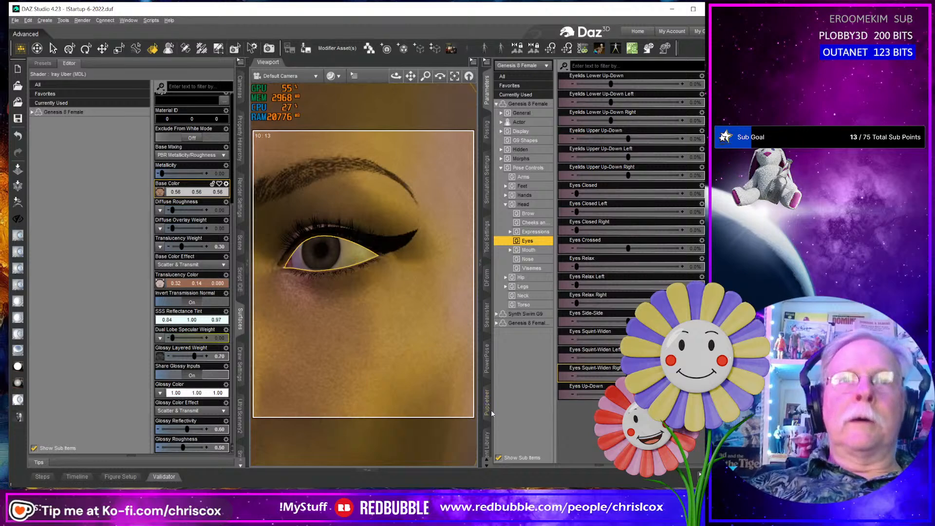
pyautogui.click(488, 438)
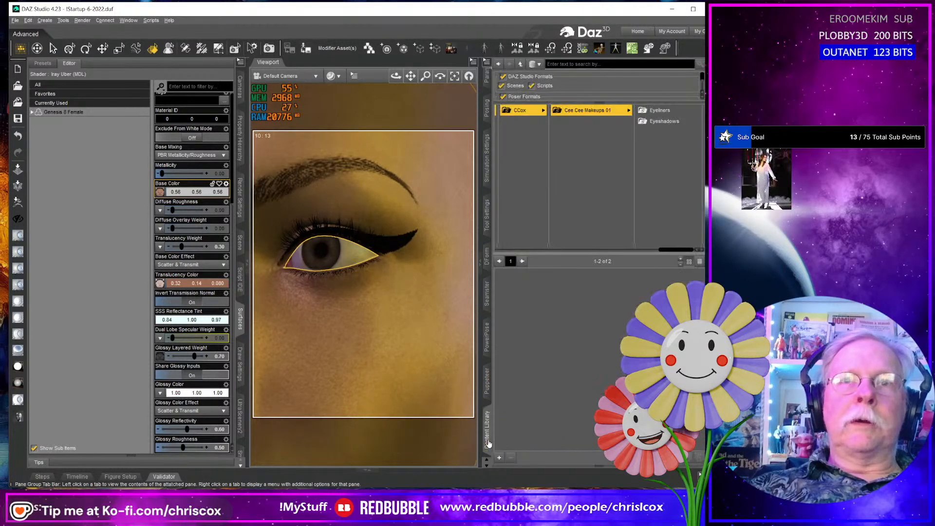
pyautogui.click(662, 111)
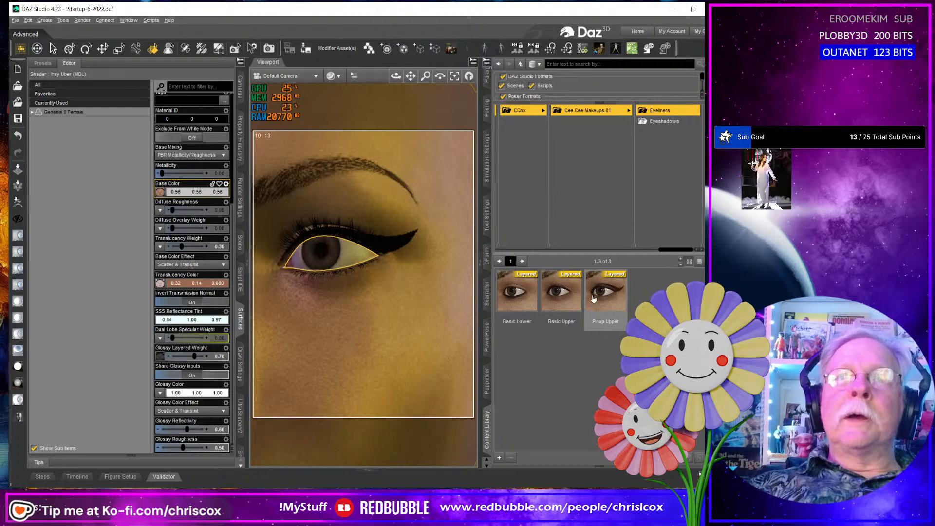
pyautogui.click(613, 309)
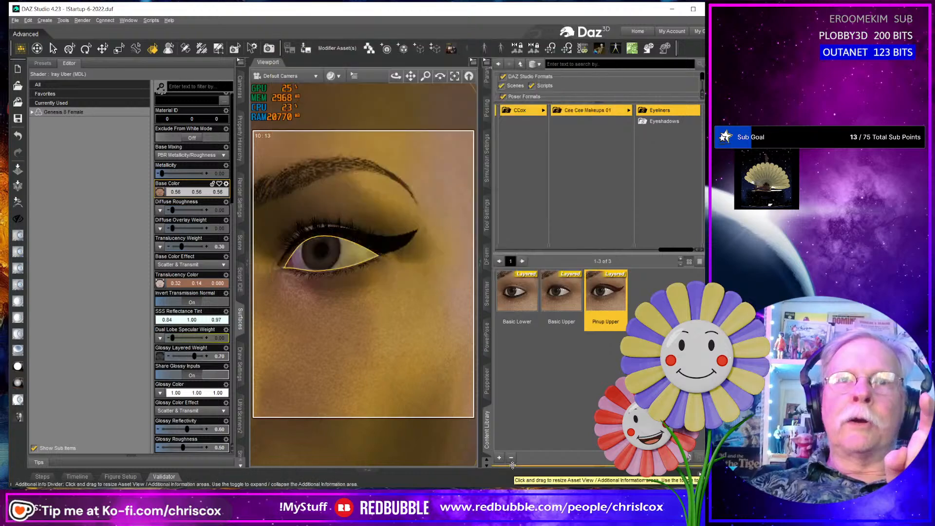
pyautogui.moveTo(614, 308)
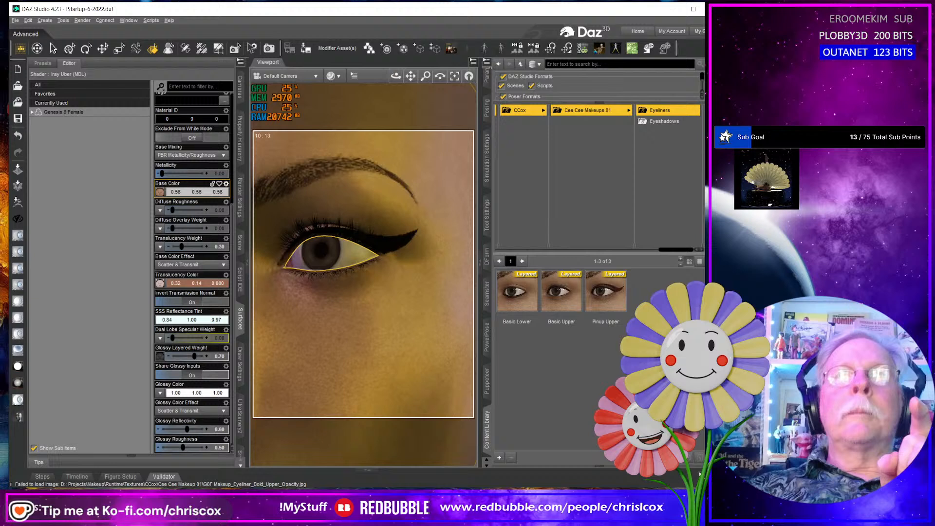
pyautogui.rightClick(606, 309)
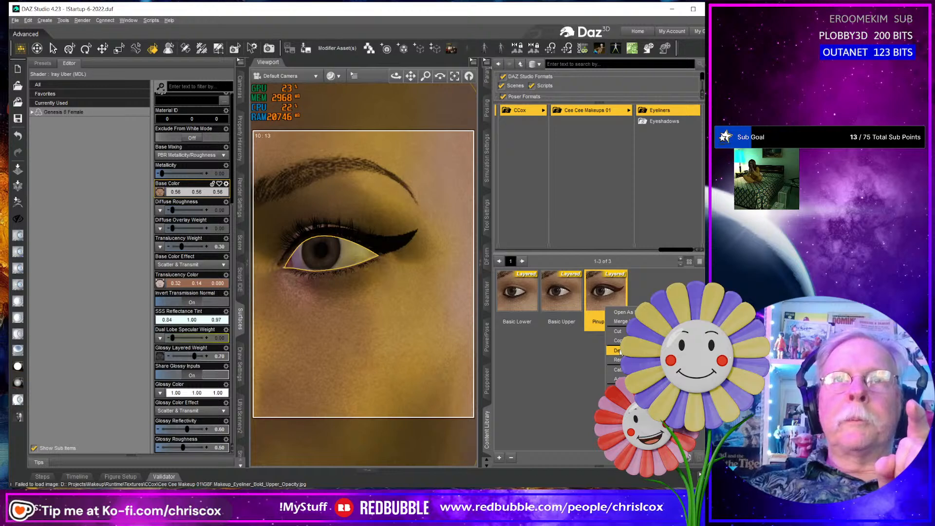
pyautogui.click(619, 350)
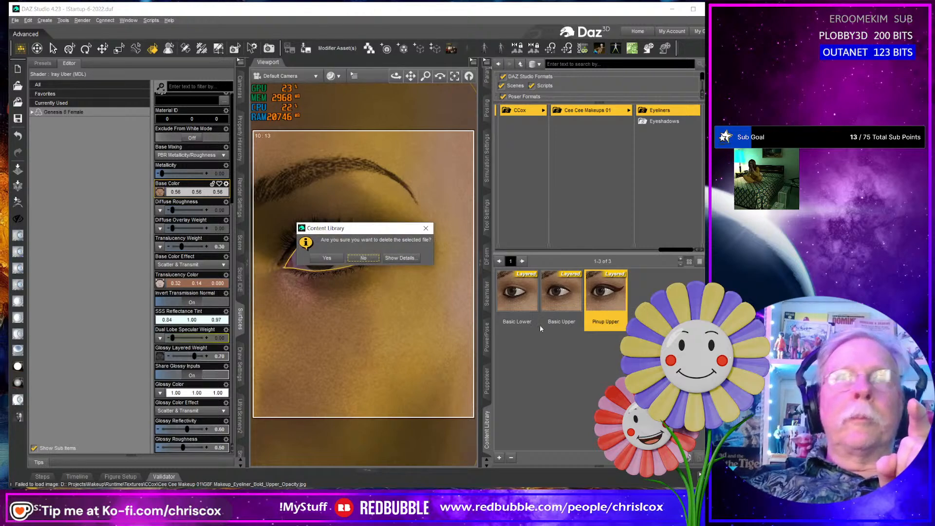
pyautogui.click(327, 261)
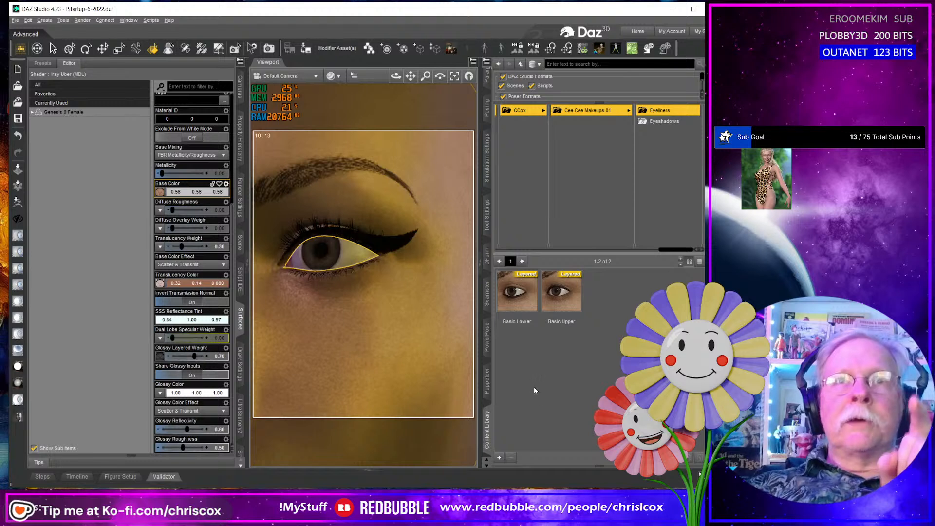
# - Save a compressed Layered Image(s) preset named Upper Pinup in the Eyeliners folder, with the Face surface's Base Color included
pyautogui.click(499, 458)
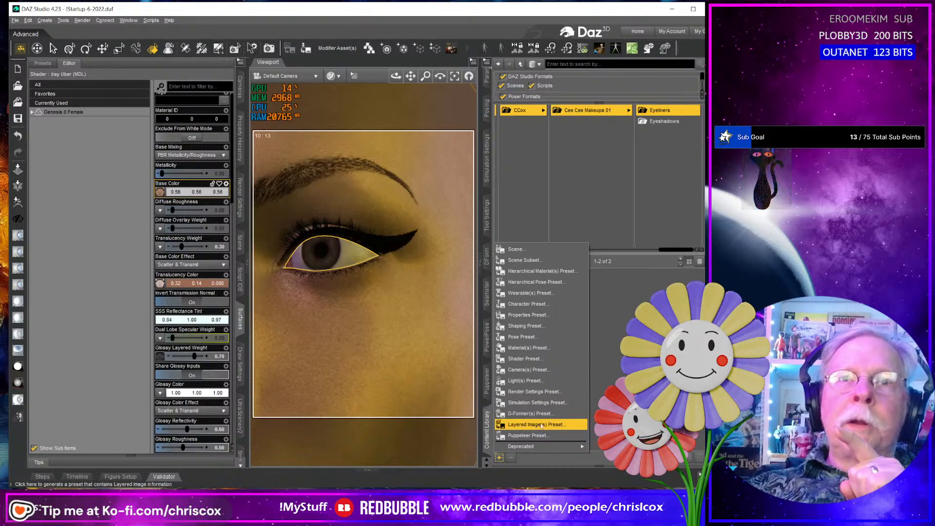
pyautogui.click(559, 426)
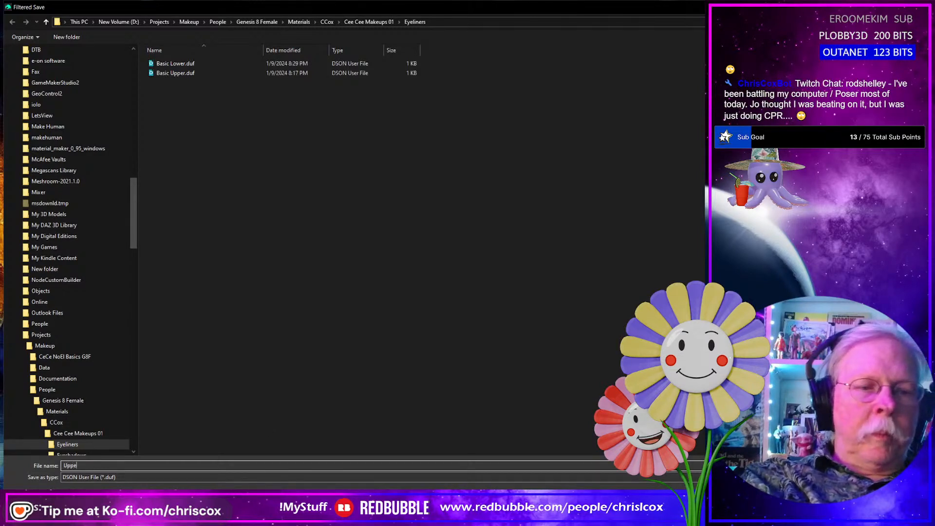
pyautogui.write('Pinup')
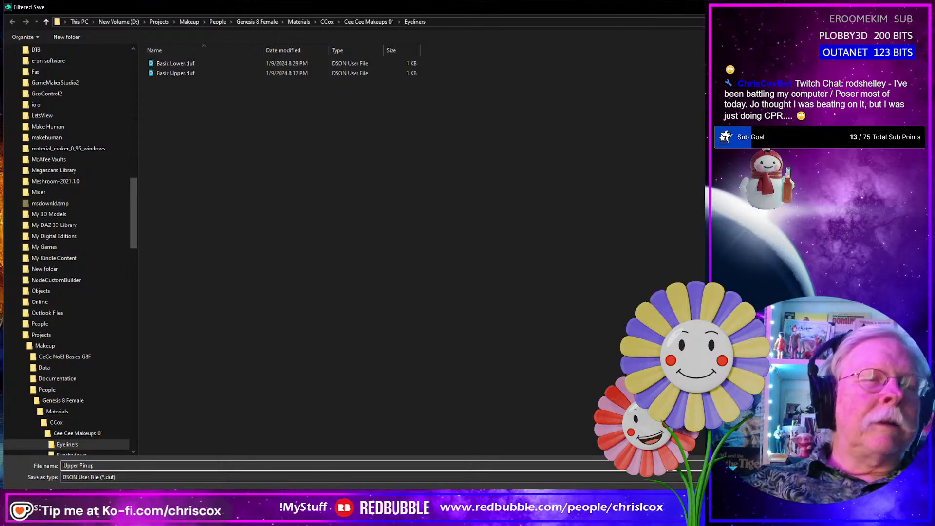
pyautogui.press('Return')
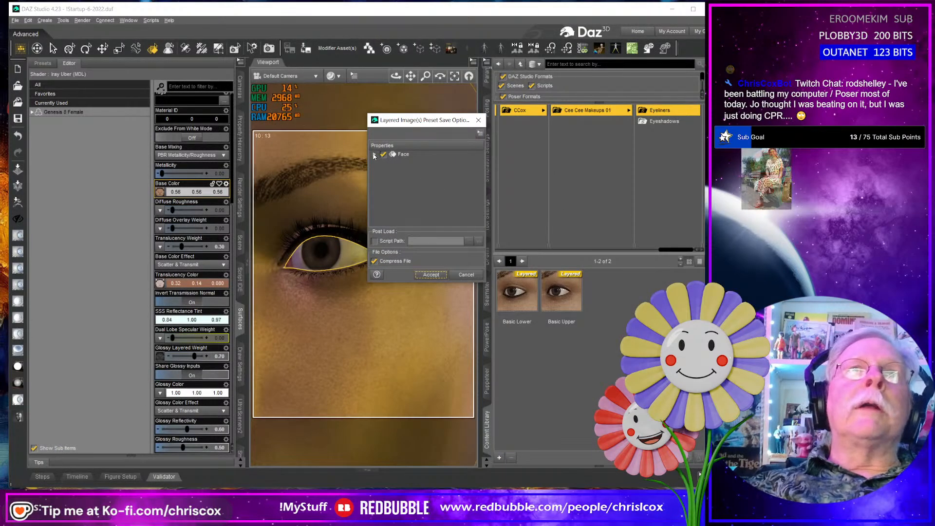
pyautogui.click(375, 155)
pyautogui.click(384, 162)
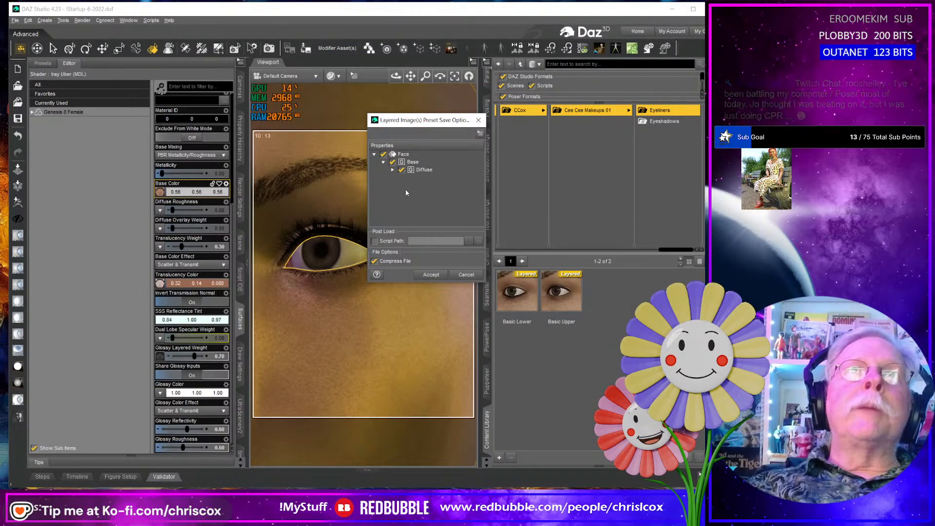
pyautogui.click(392, 169)
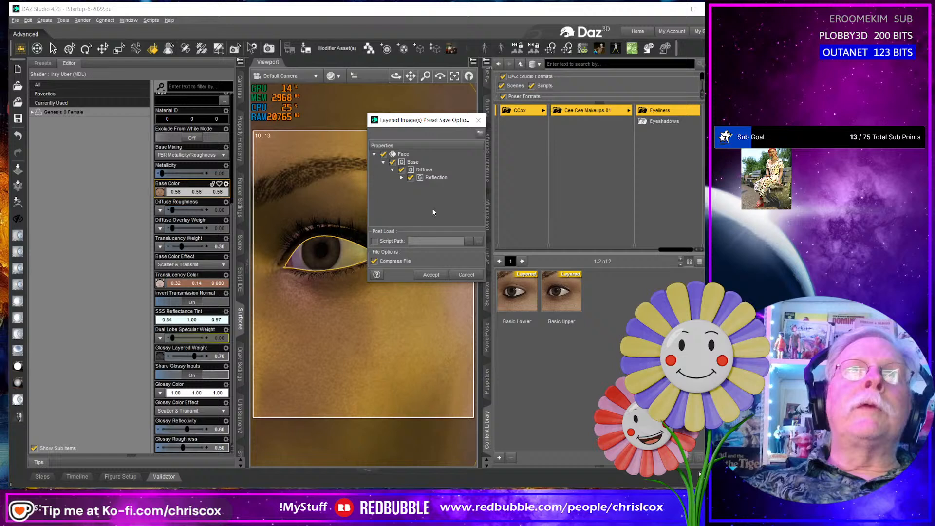
pyautogui.click(402, 178)
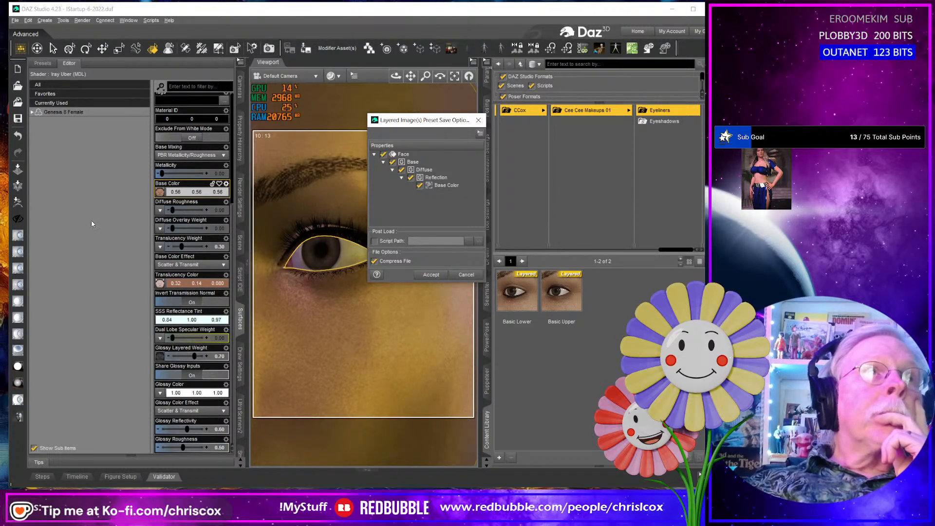
pyautogui.click(435, 275)
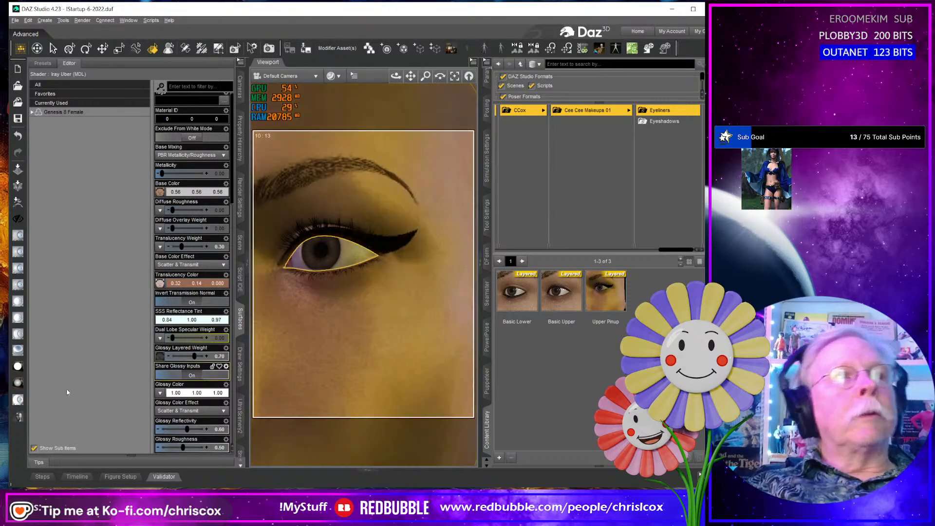
# - Reset the face surface to its plain shader and try the Upper Pinup preset on it
pyautogui.click(21, 417)
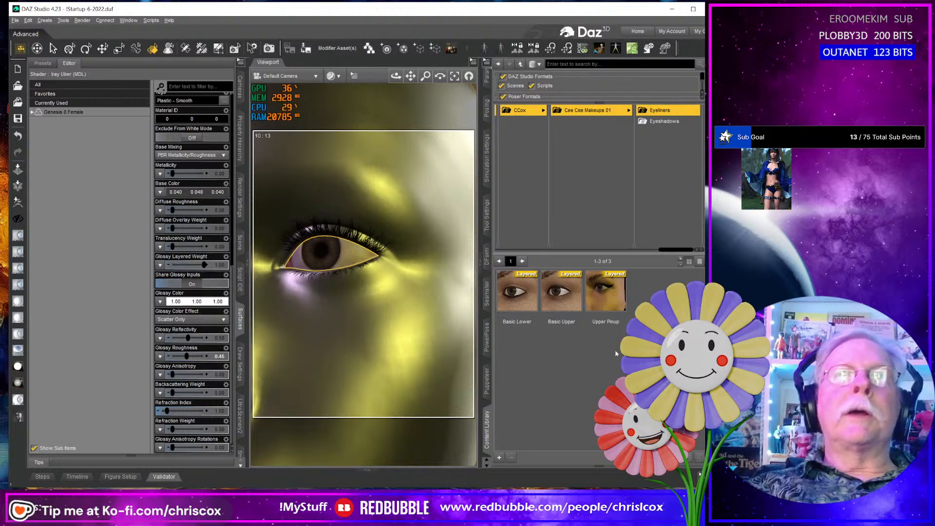
pyautogui.doubleClick(619, 299)
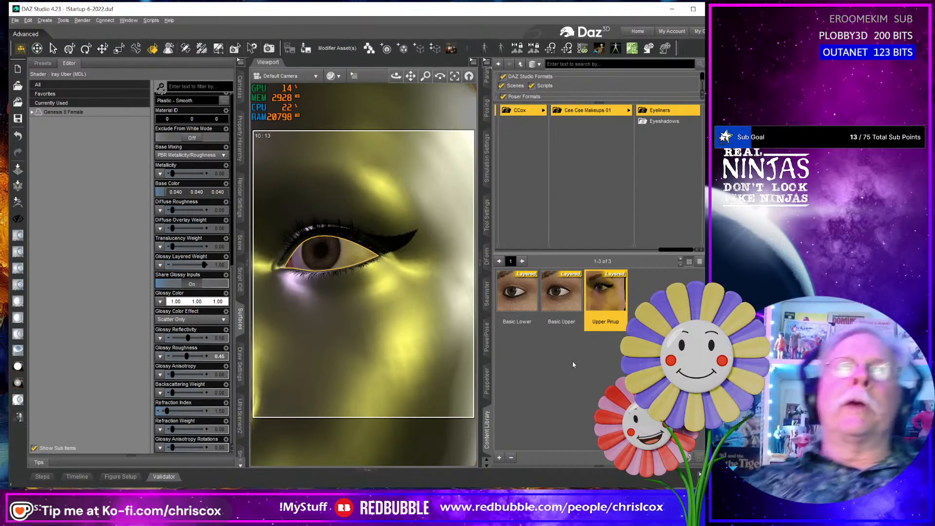
# - Restore the face with the Default Face preset from Cee Cee Makeups 01 and apply the Upper Pinup eyeliner preset
pyautogui.click(603, 113)
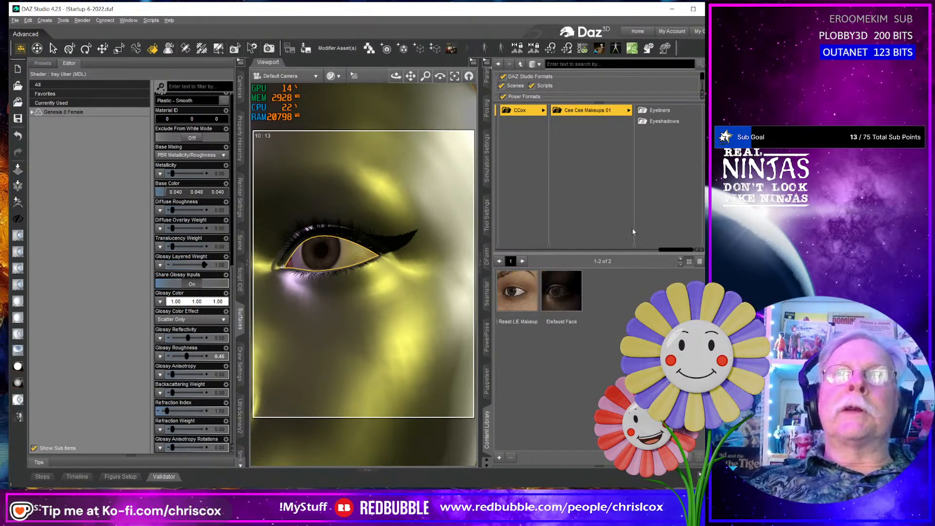
pyautogui.doubleClick(562, 304)
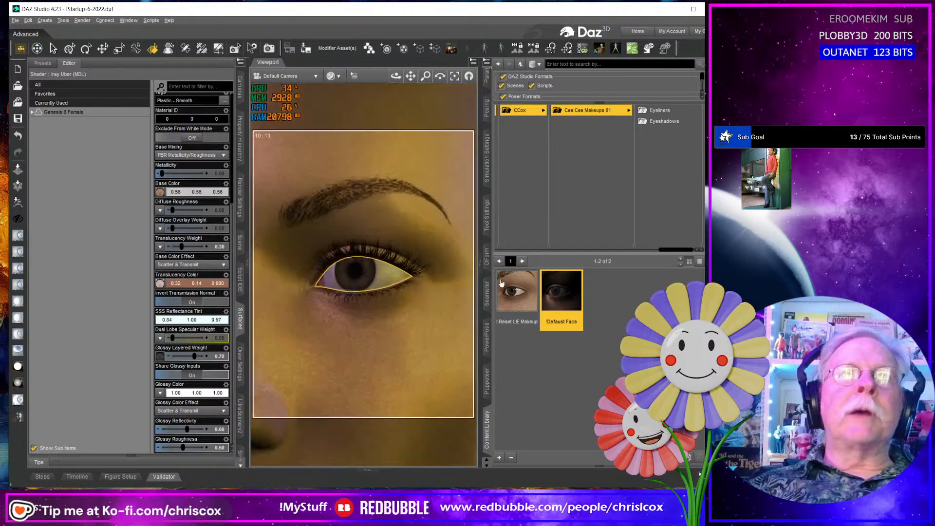
pyautogui.click(658, 110)
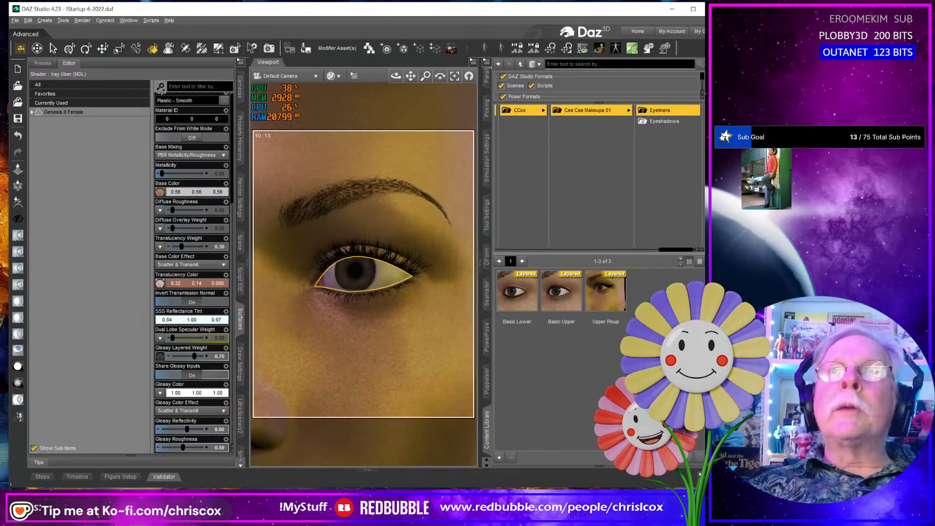
pyautogui.doubleClick(605, 303)
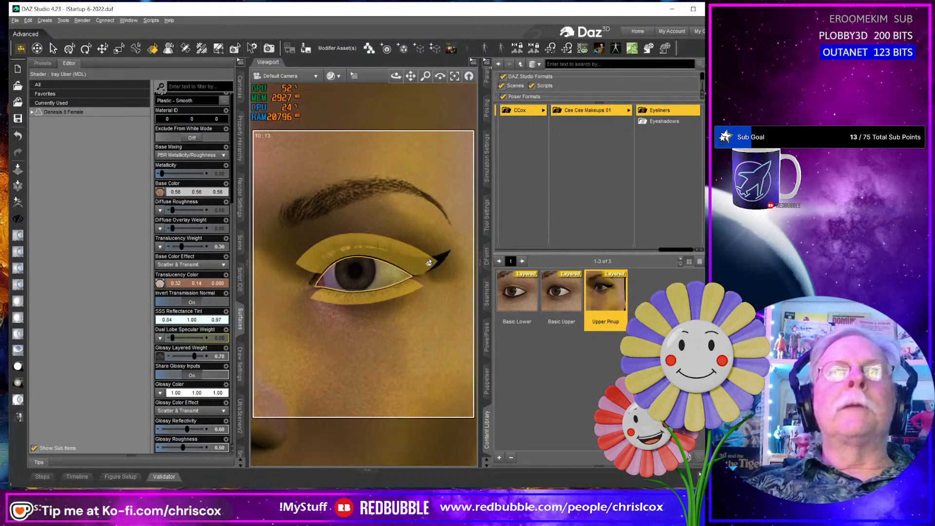
pyautogui.click(579, 401)
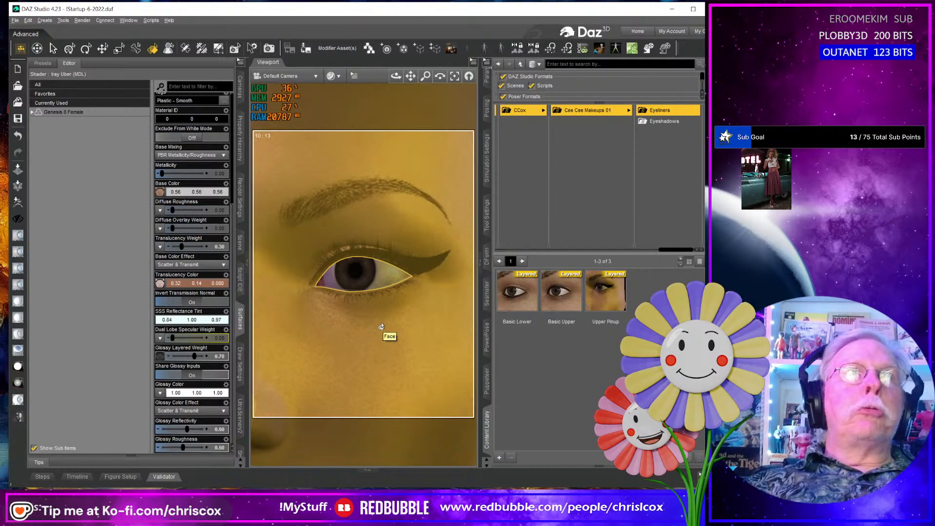
# - Stop the content management service (CMS) using the Smart stop mode
pyautogui.click(240, 415)
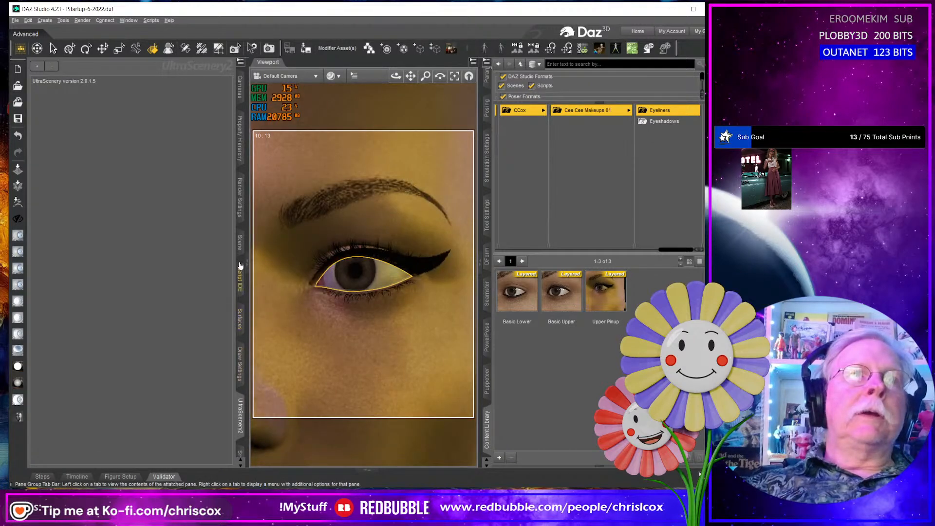
pyautogui.scroll(-2, 242, 416)
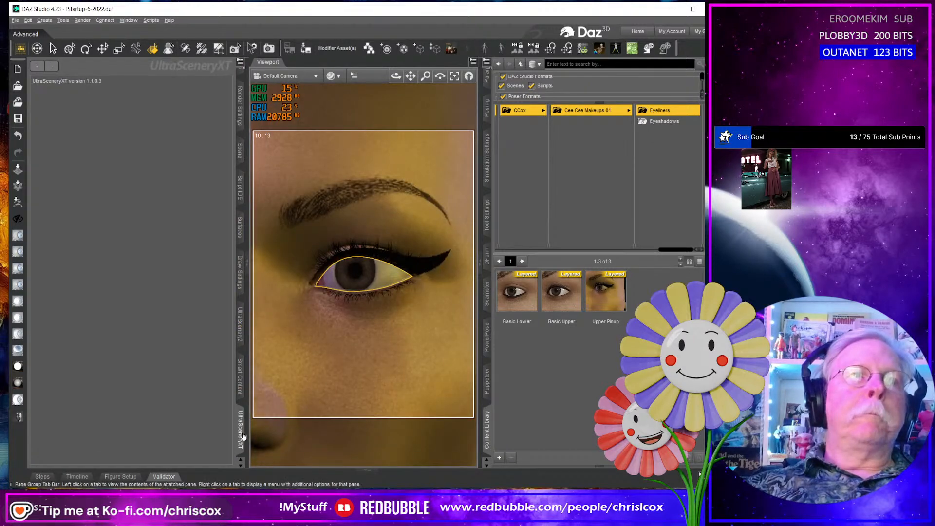
pyautogui.click(241, 378)
pyautogui.click(241, 64)
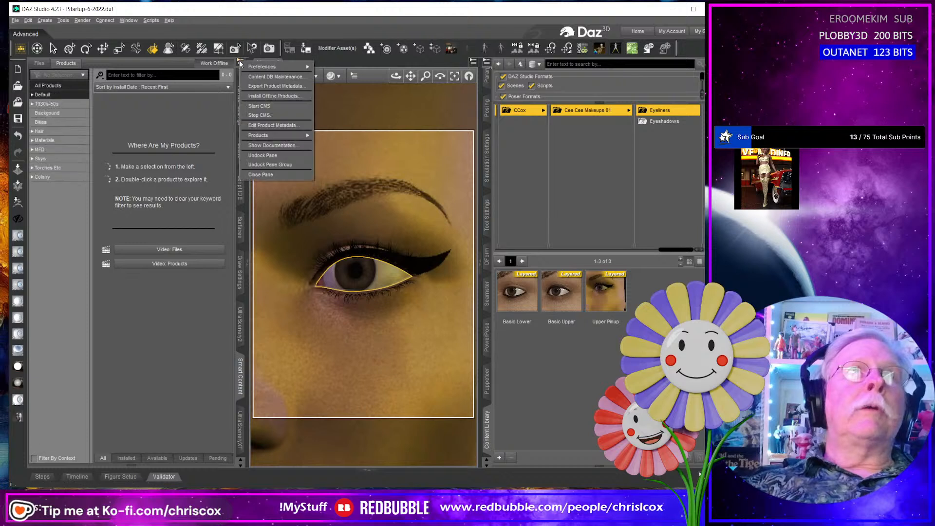
pyautogui.click(297, 115)
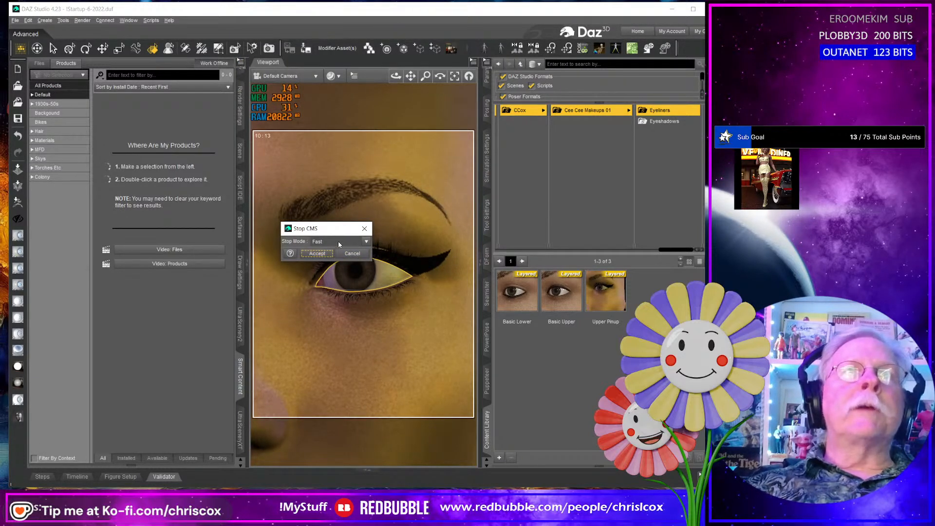
pyautogui.click(366, 242)
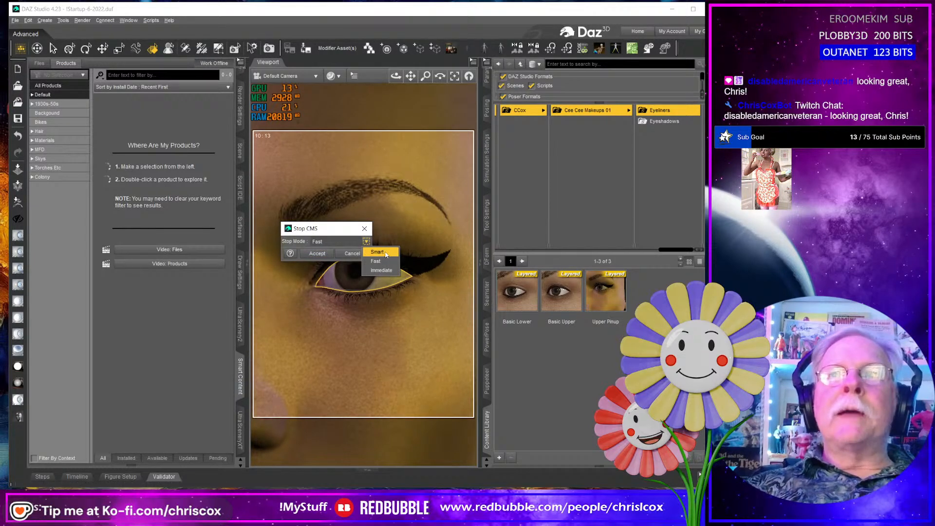
pyautogui.click(379, 253)
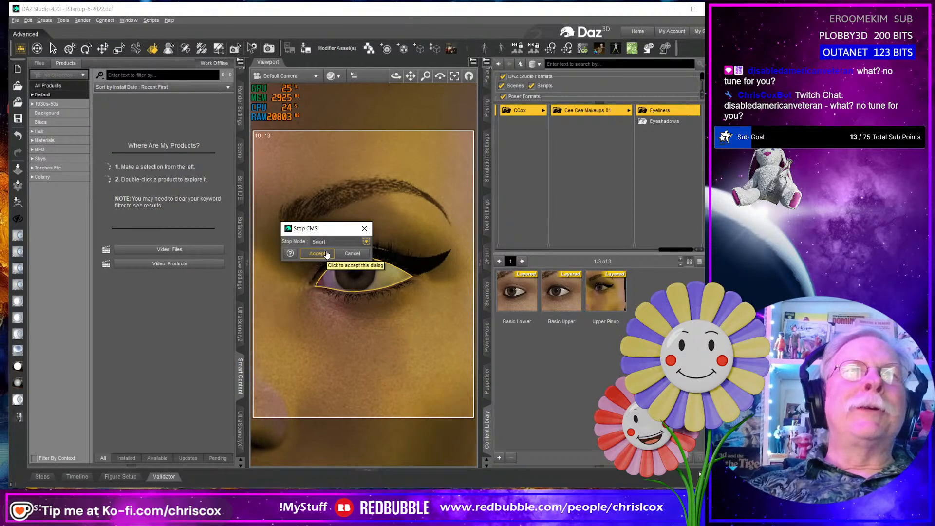
pyautogui.click(326, 254)
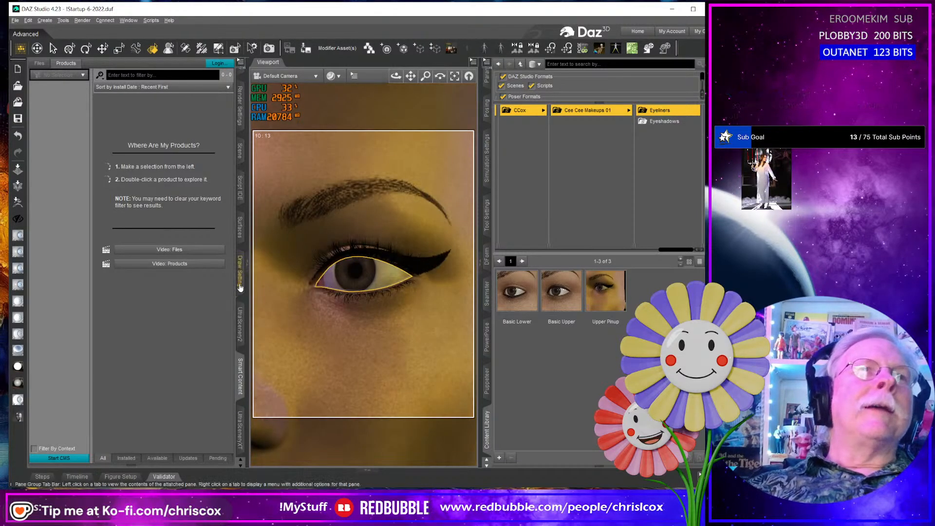
# - Replace the color layer's mask in the face's Base Color layered image with G8F Makeup_Eyeliner_Arabic_Upper_Mask.jpg
pyautogui.click(241, 237)
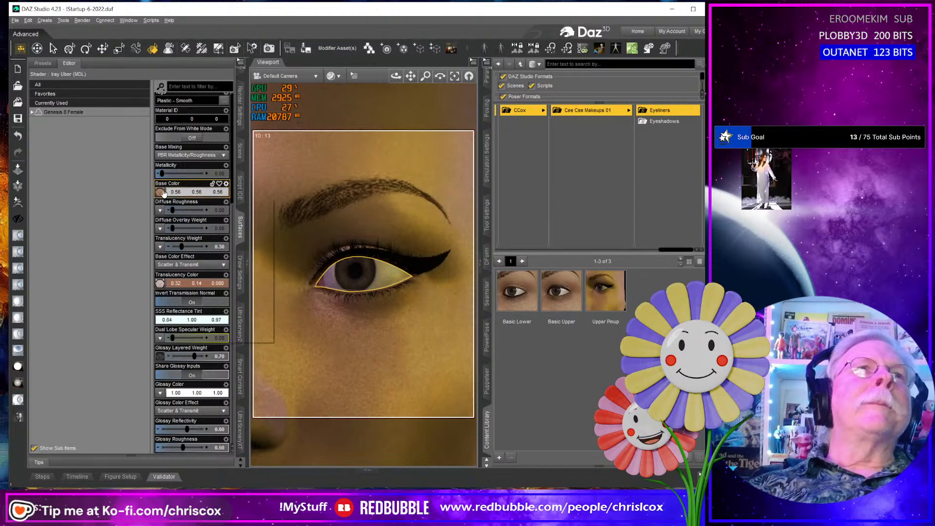
pyautogui.click(162, 191)
pyautogui.click(179, 155)
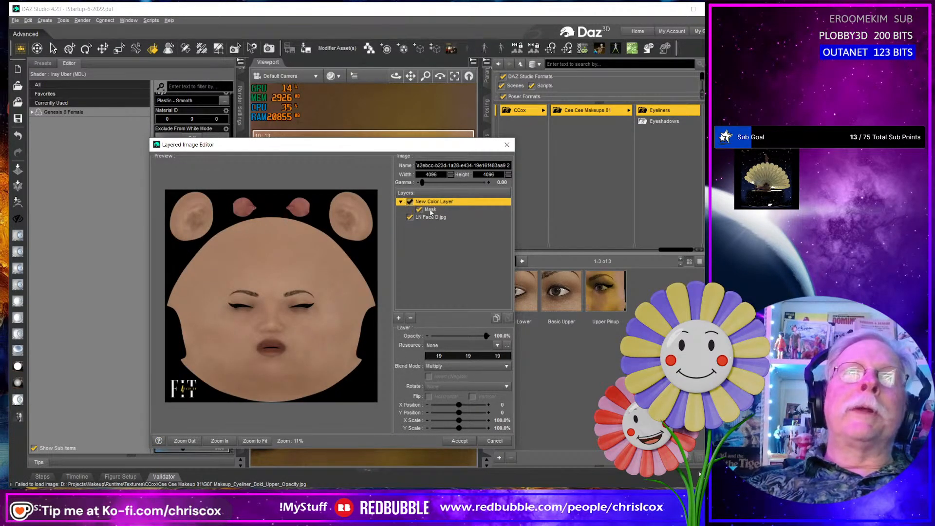
pyautogui.click(430, 210)
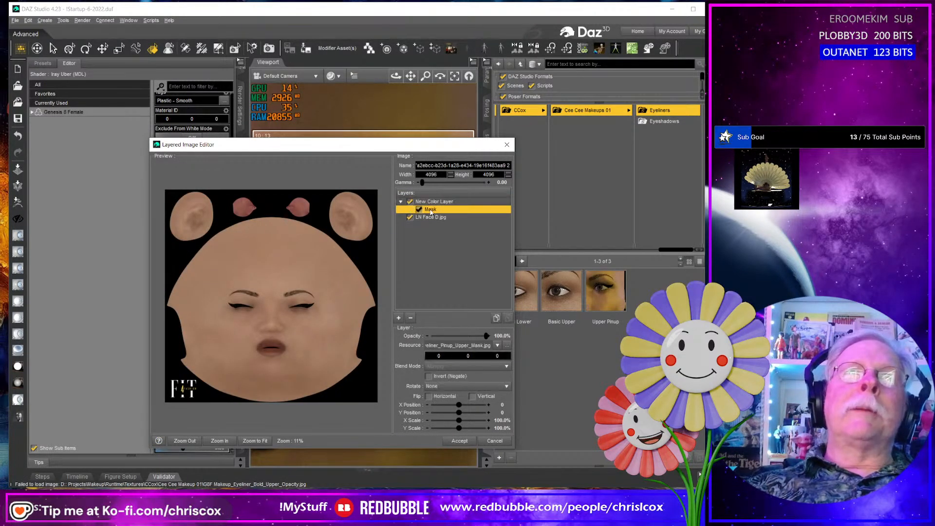
pyautogui.click(506, 345)
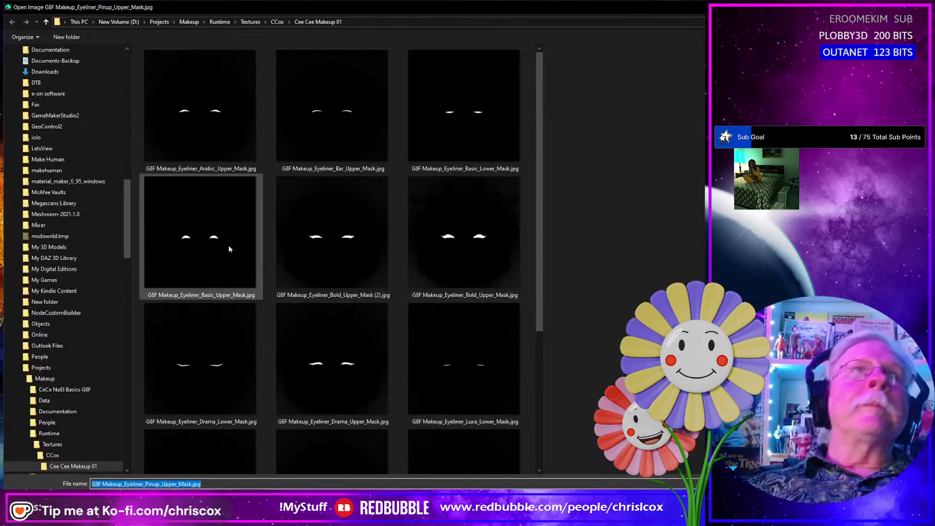
pyautogui.doubleClick(219, 138)
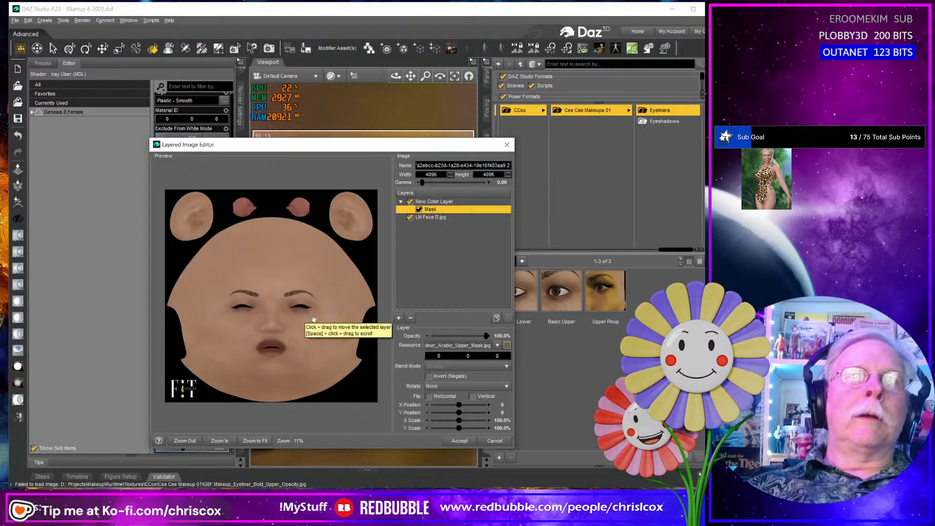
pyautogui.click(459, 442)
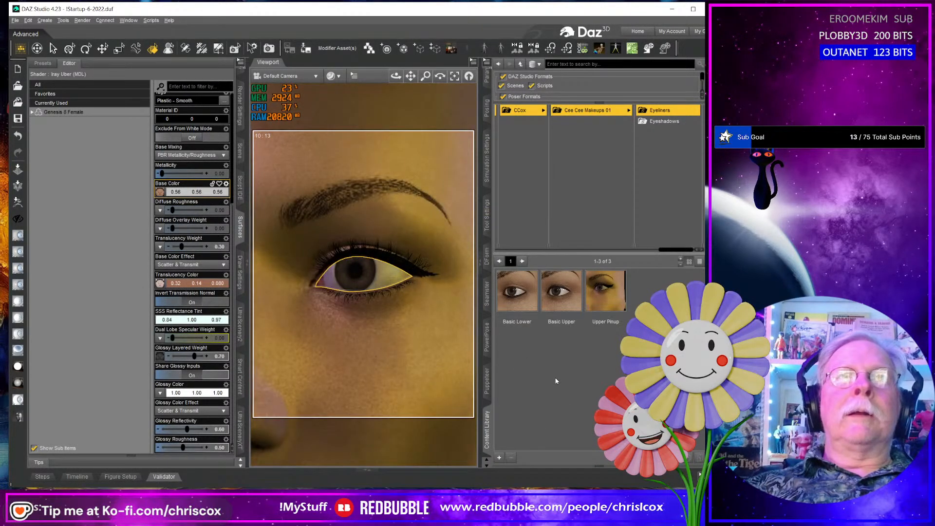
# - Save a compressed Layered Image(s) preset named Upper Arabic in the Eyeliners folder, with the Face surface's Base Color included
pyautogui.click(500, 458)
pyautogui.click(519, 425)
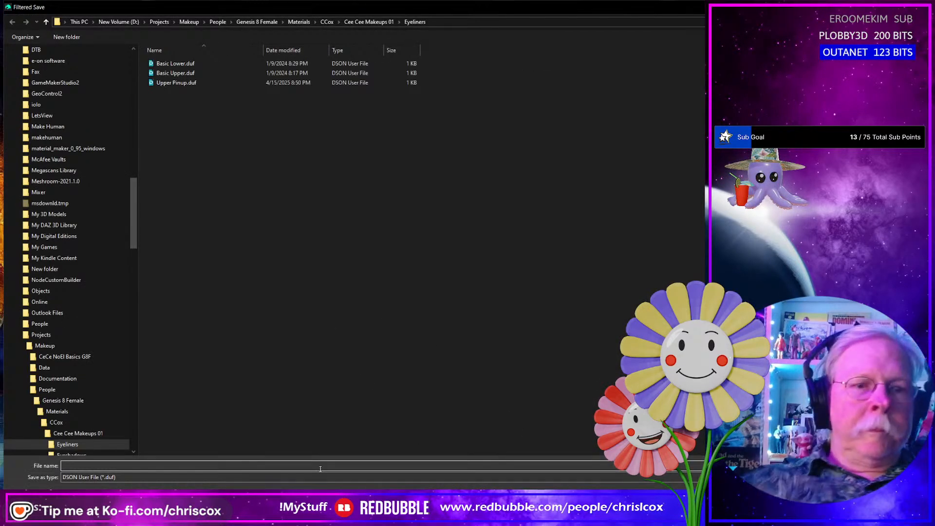
pyautogui.write('Upper Arabic')
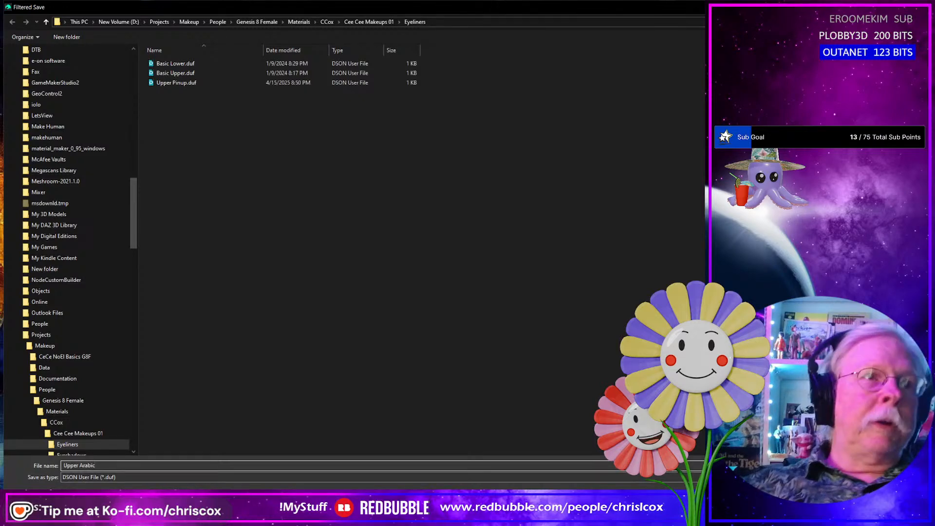
pyautogui.press('Return')
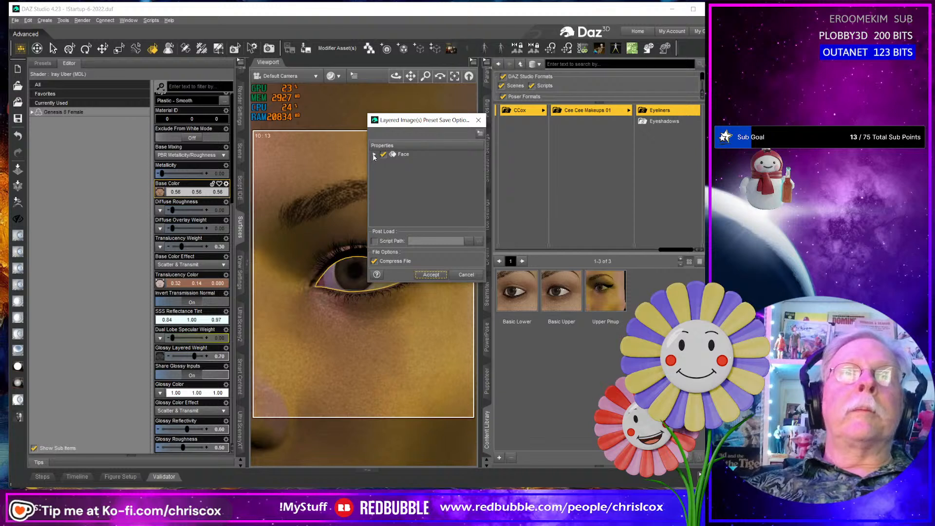
pyautogui.click(374, 154)
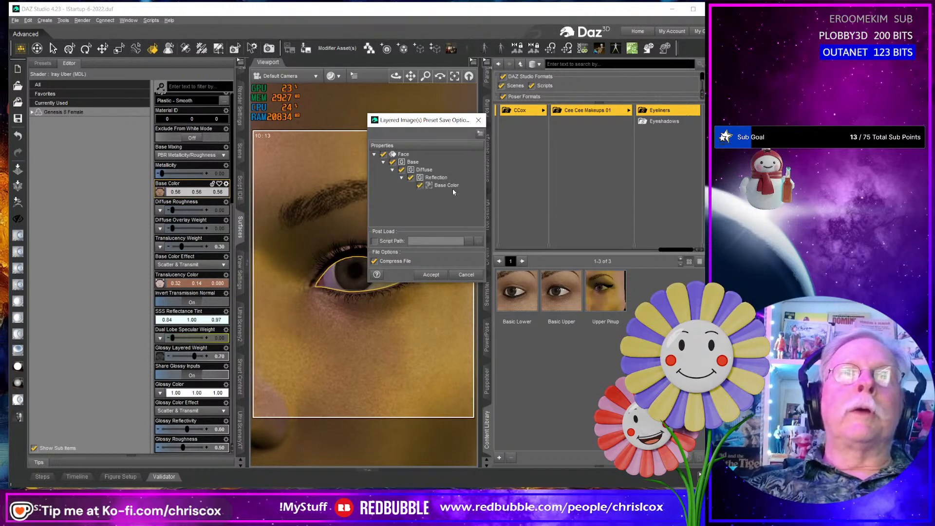
pyautogui.click(432, 275)
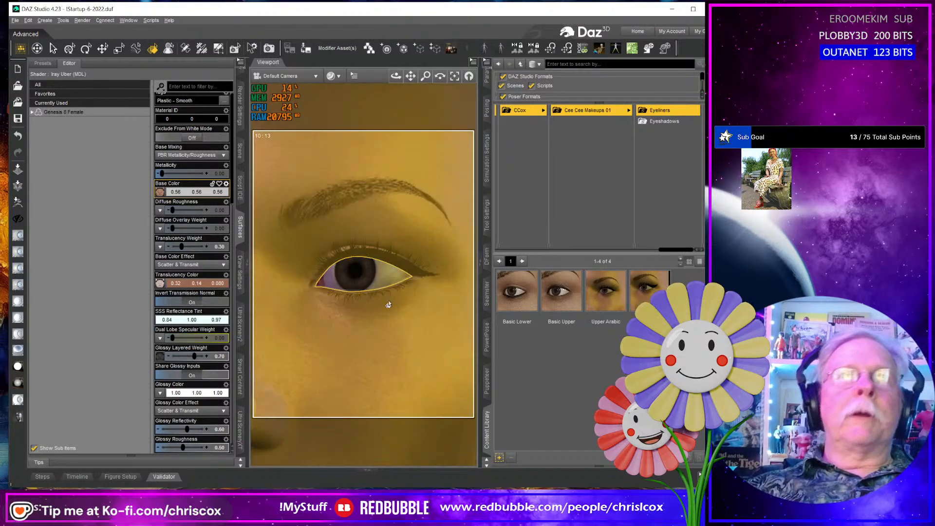
# - Change the color layer's mask in the face's Base Color layered image to G8F Makeup_Eyeliner_Bar_Upper_Mask.jpg
pyautogui.click(160, 192)
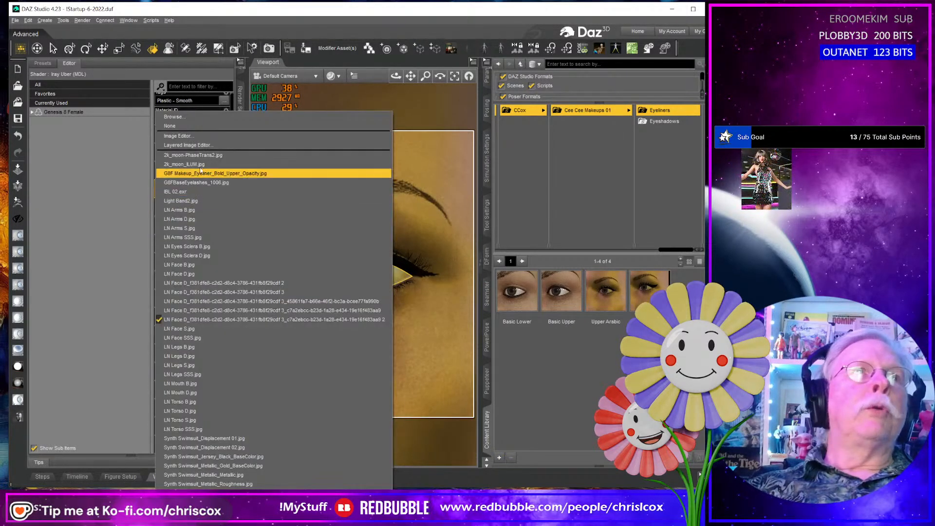
pyautogui.click(180, 145)
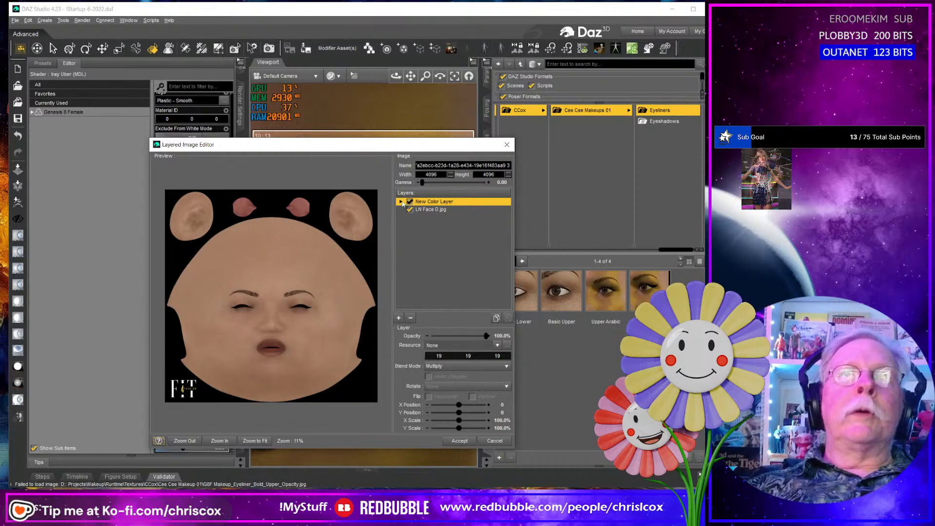
pyautogui.click(401, 202)
pyautogui.click(431, 209)
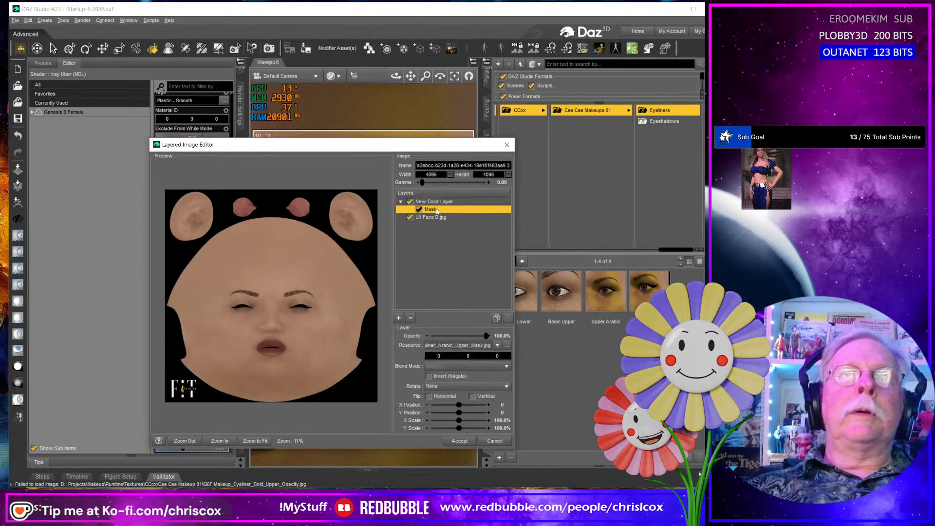
pyautogui.click(508, 345)
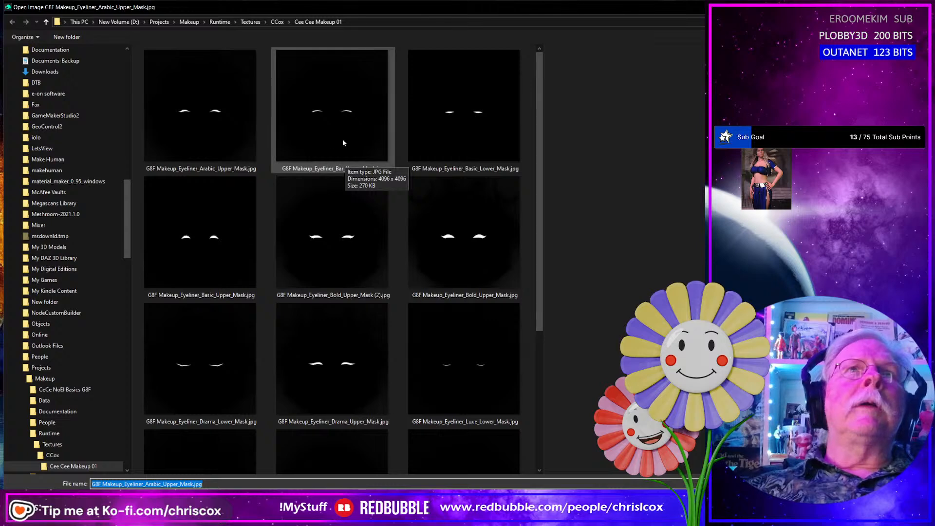
pyautogui.press('Return')
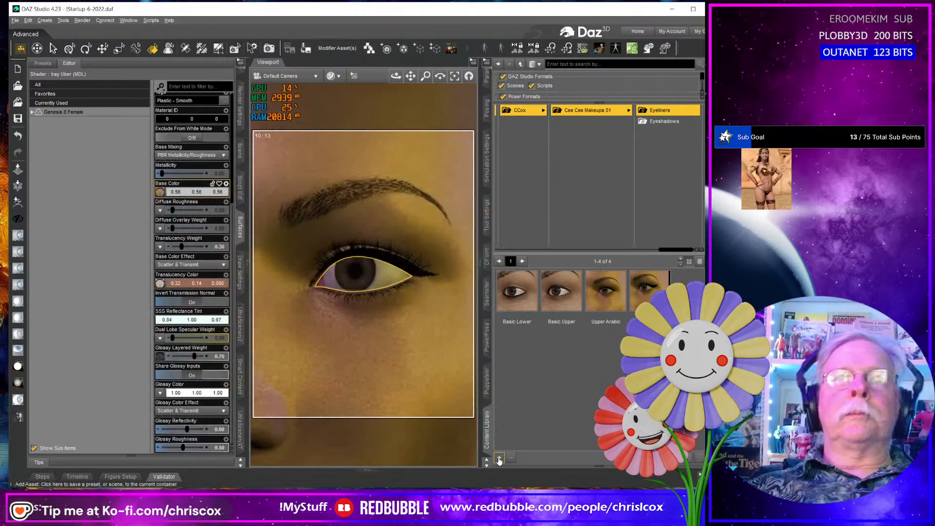
# - Save the bar eyeliner as a compressed Layered Image(s) preset named Upper Bar in the Eyeliners folder, with the Face surface included
pyautogui.click(500, 458)
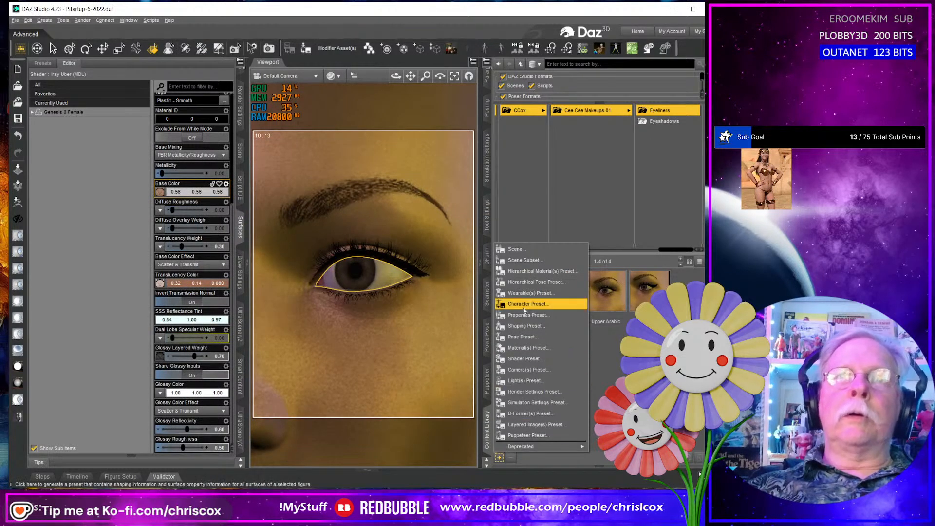
pyautogui.click(530, 422)
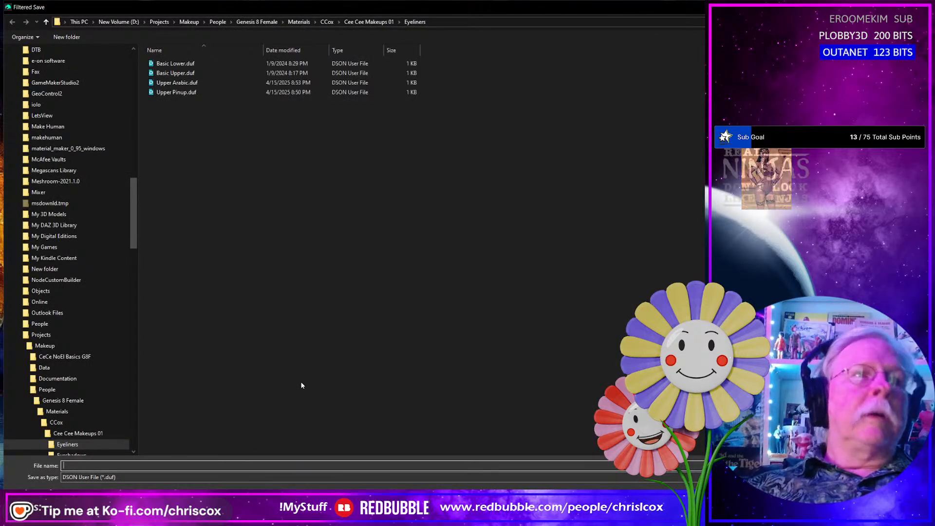
pyautogui.write('Upper Bar')
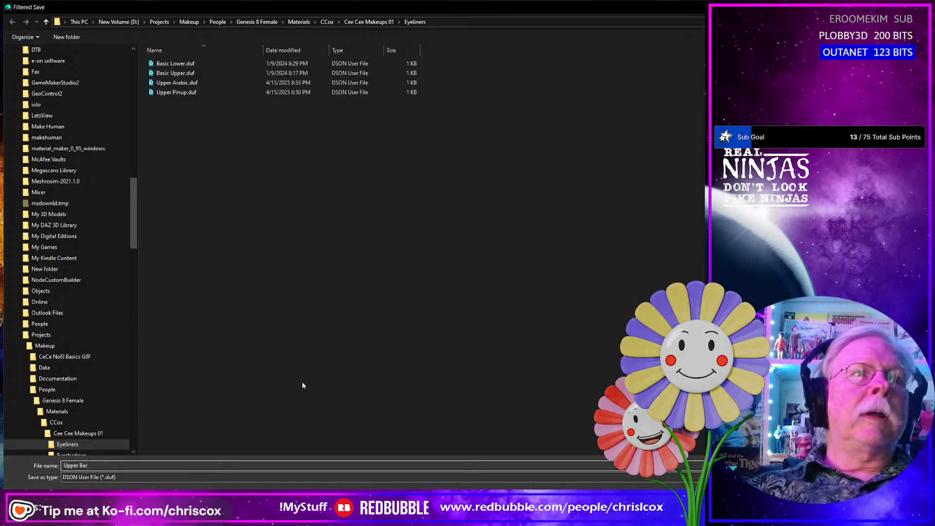
pyautogui.press('Return')
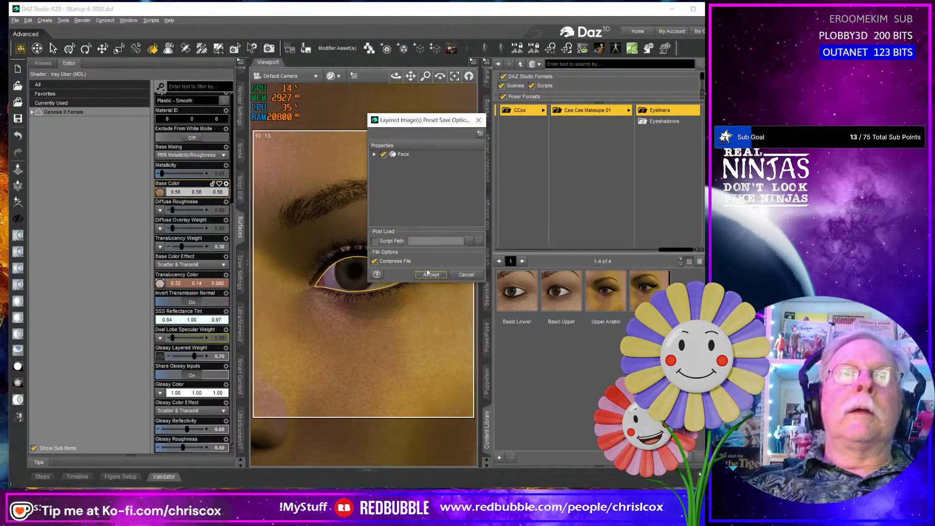
pyautogui.click(430, 274)
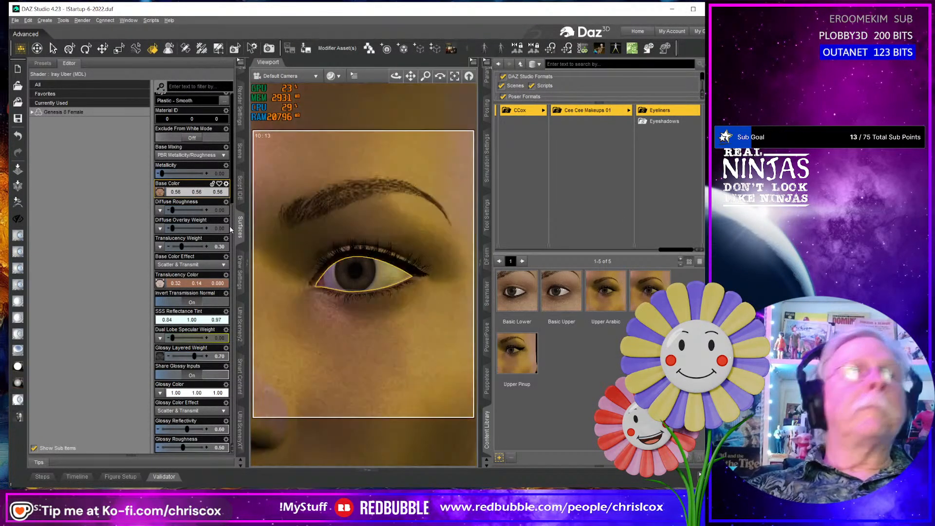
# - Set the color layer's mask in the face's Base Color layered image to G8F Makeup_Eyeliner_Basic_Lower_Mask.jpg
pyautogui.click(159, 191)
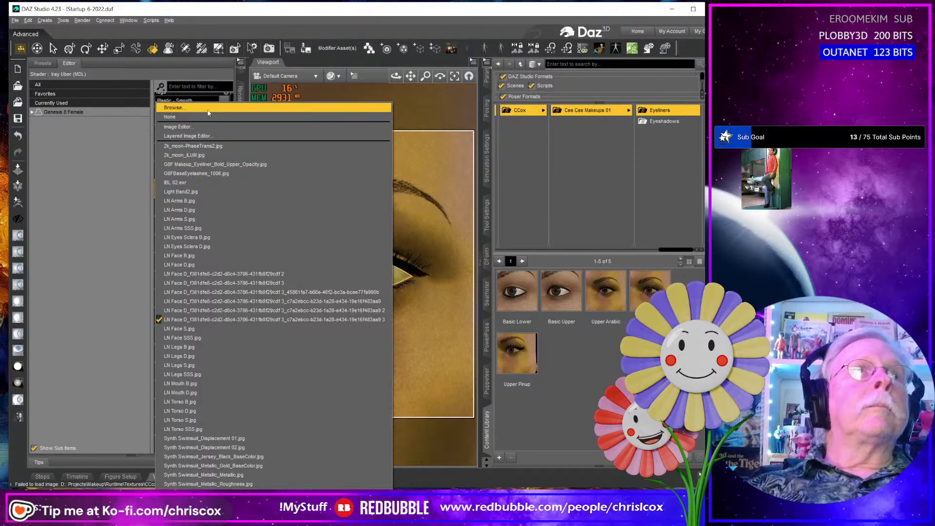
pyautogui.click(195, 136)
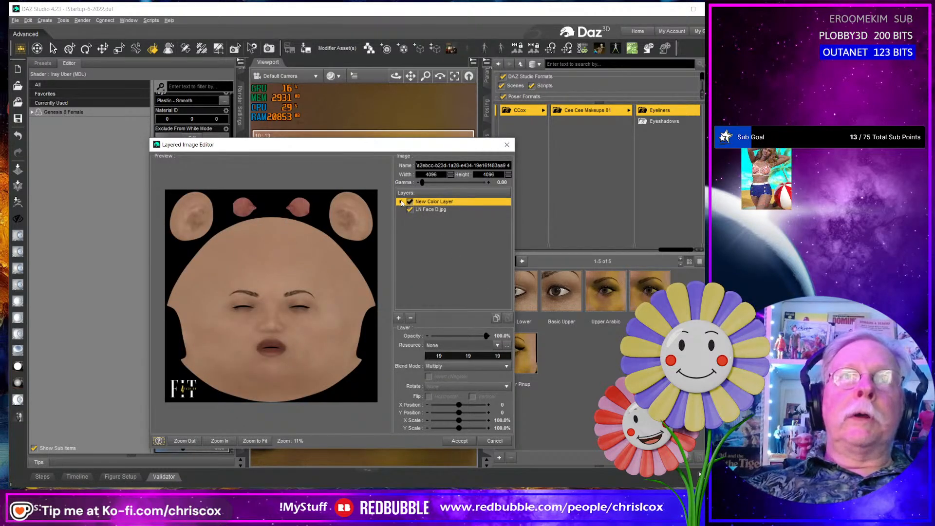
pyautogui.click(401, 201)
pyautogui.click(431, 209)
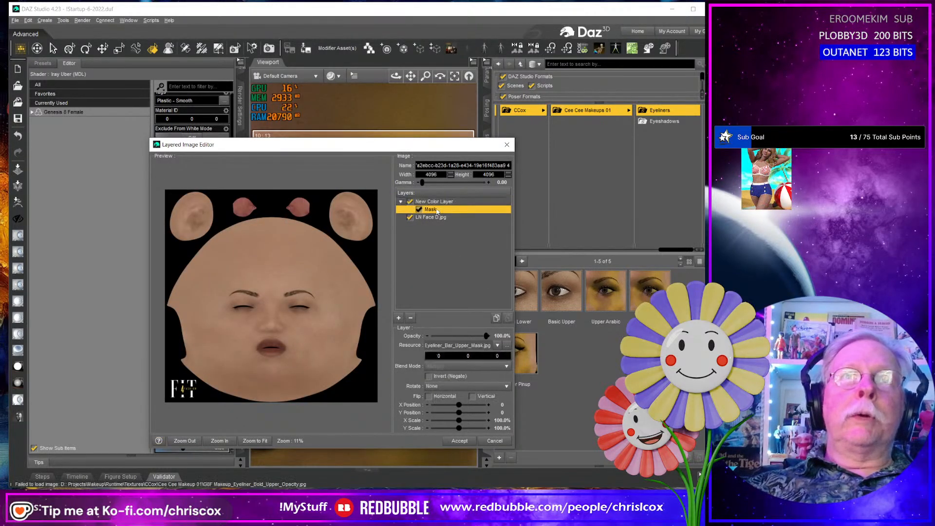
pyautogui.click(507, 346)
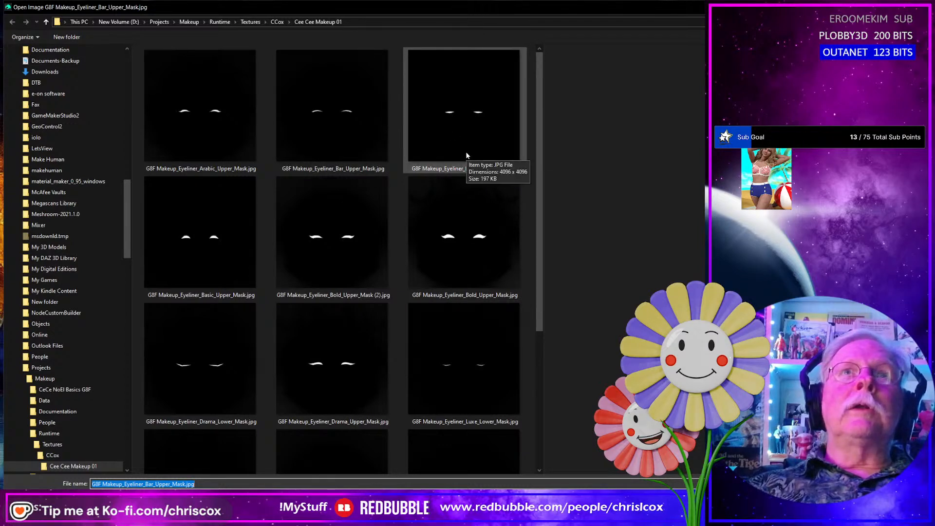
pyautogui.click(489, 155)
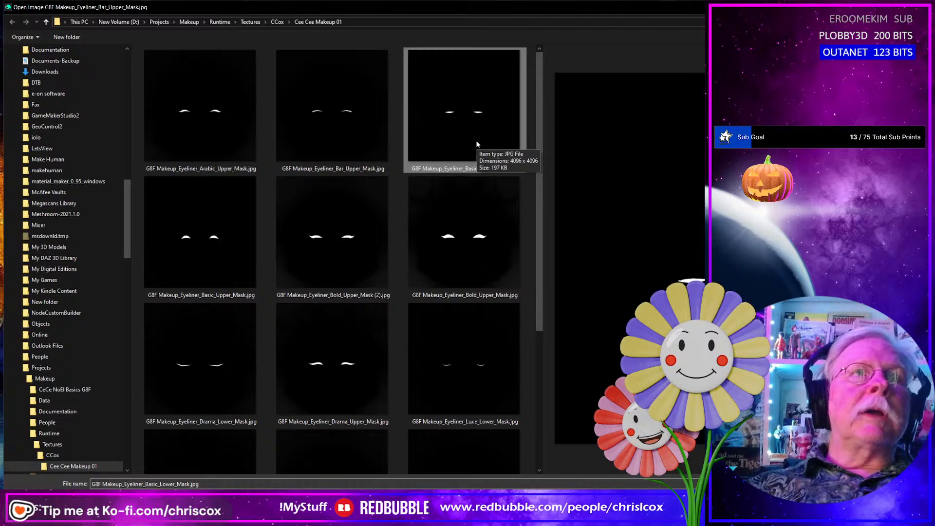
pyautogui.doubleClick(478, 145)
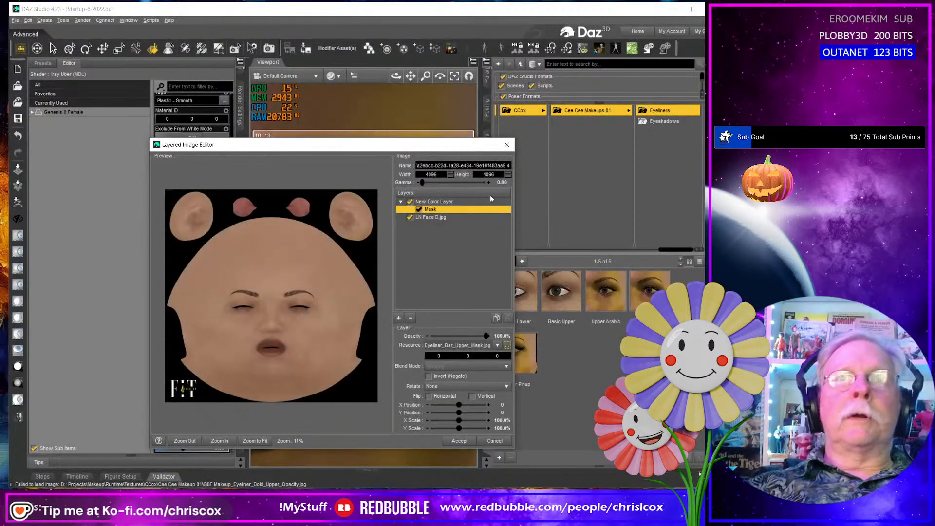
pyautogui.click(459, 440)
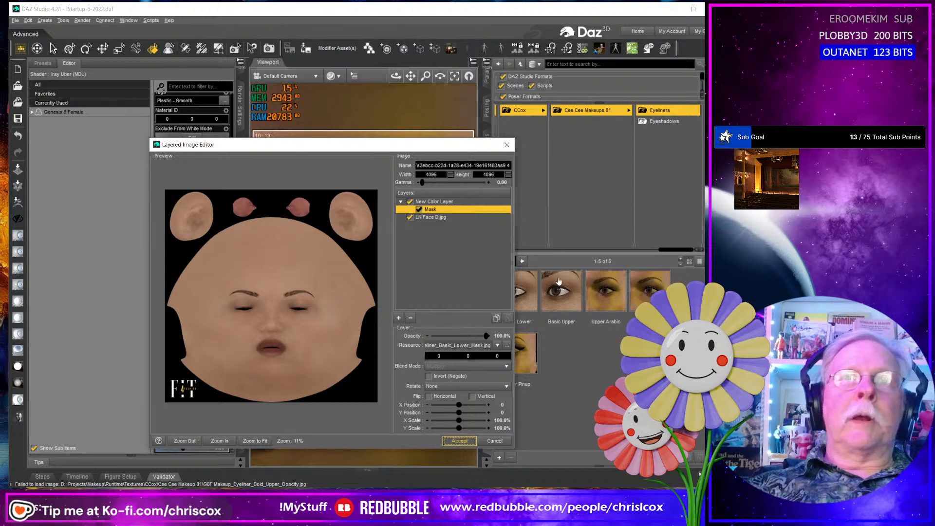
# - Delete the Basic Lower and Basic Upper presets from the Eyeliners folder
pyautogui.click(520, 304)
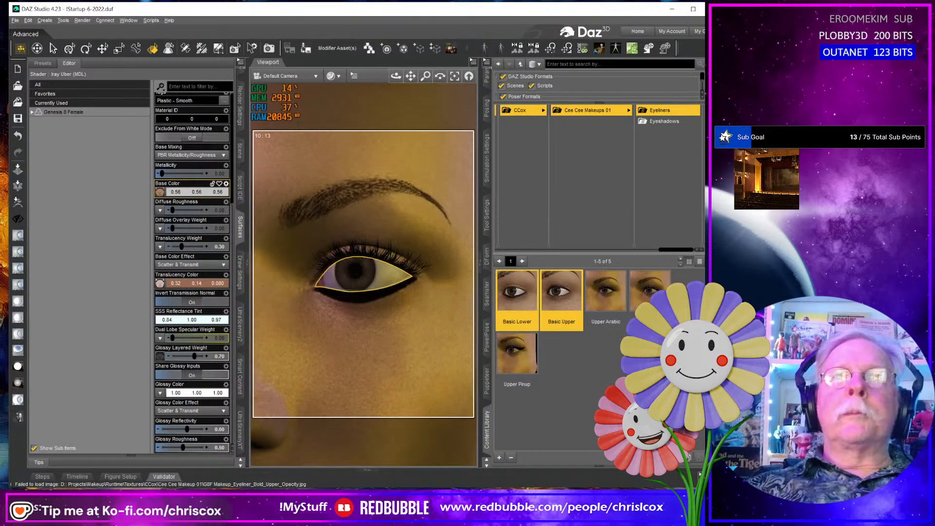
pyautogui.hotkey('ctrl', 'n')
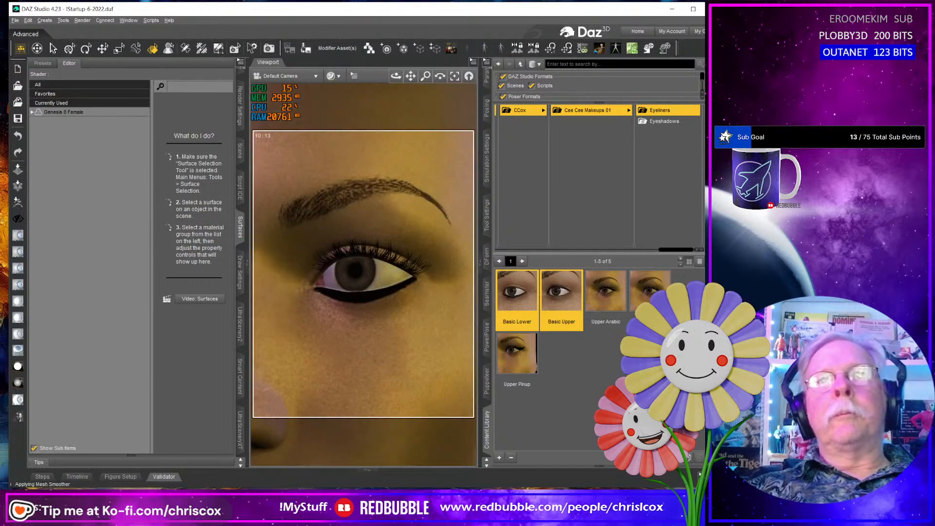
pyautogui.rightClick(558, 293)
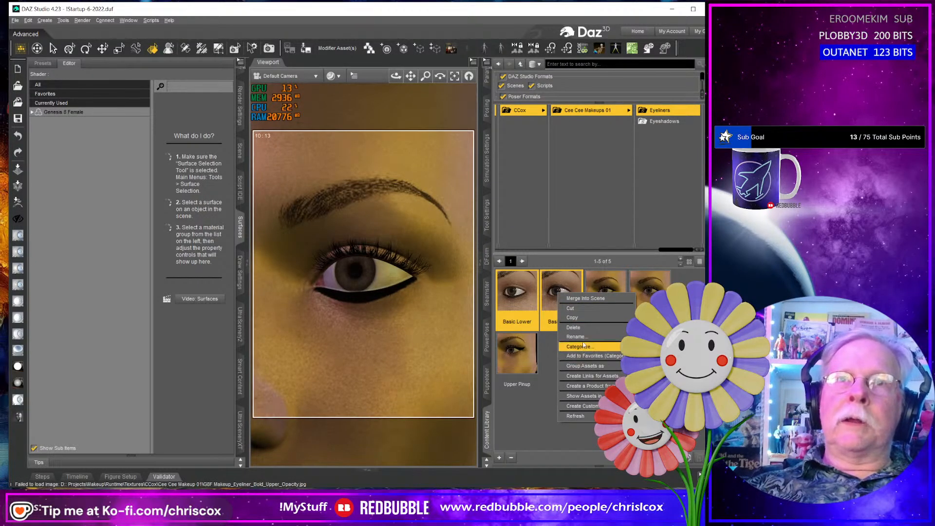
pyautogui.click(573, 327)
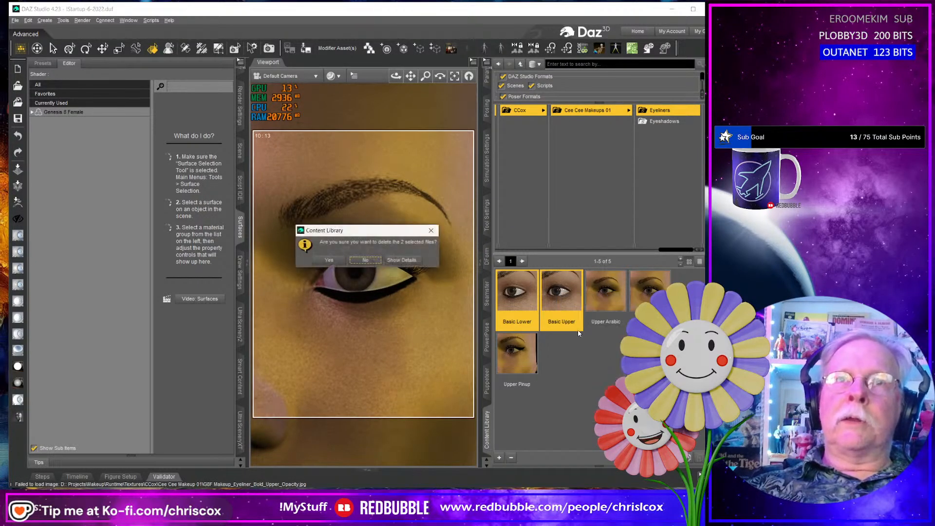
pyautogui.click(329, 263)
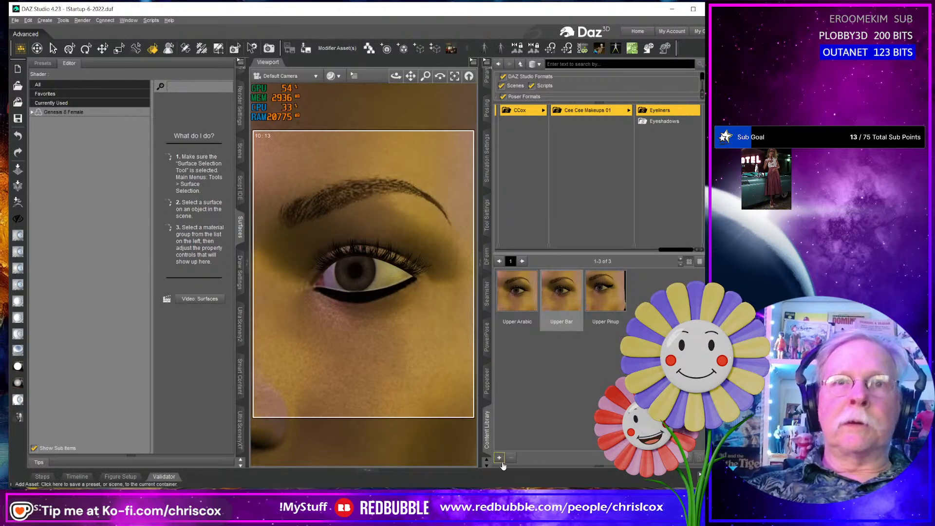
# - Save the lower eyeliner as a compressed Layered Image(s) preset named Lower Basic in the Eyeliners folder, with the Face surface included
pyautogui.click(499, 458)
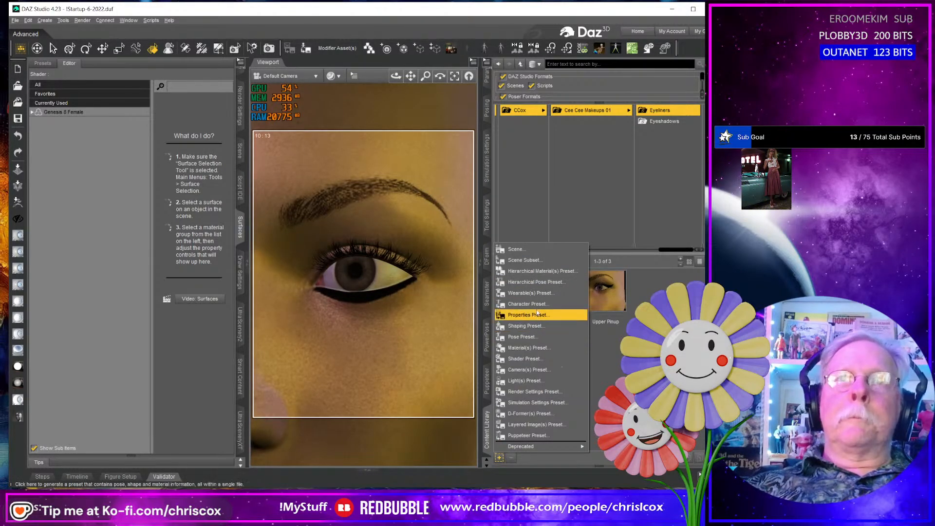
pyautogui.click(531, 424)
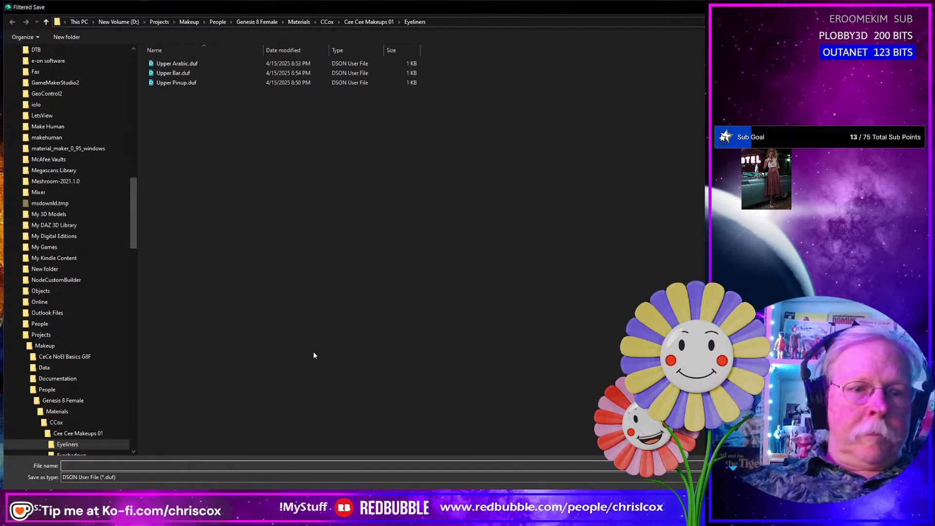
pyautogui.write('Lowe')
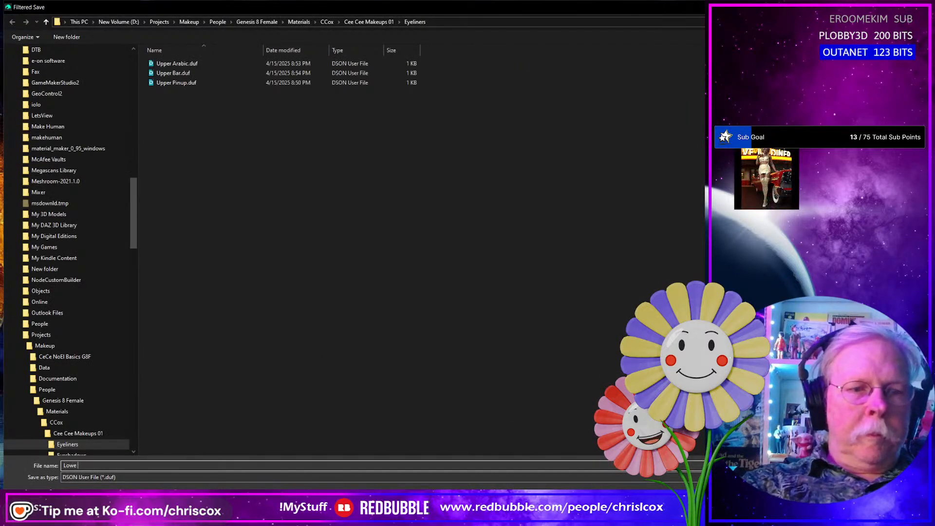
pyautogui.write('r Basis')
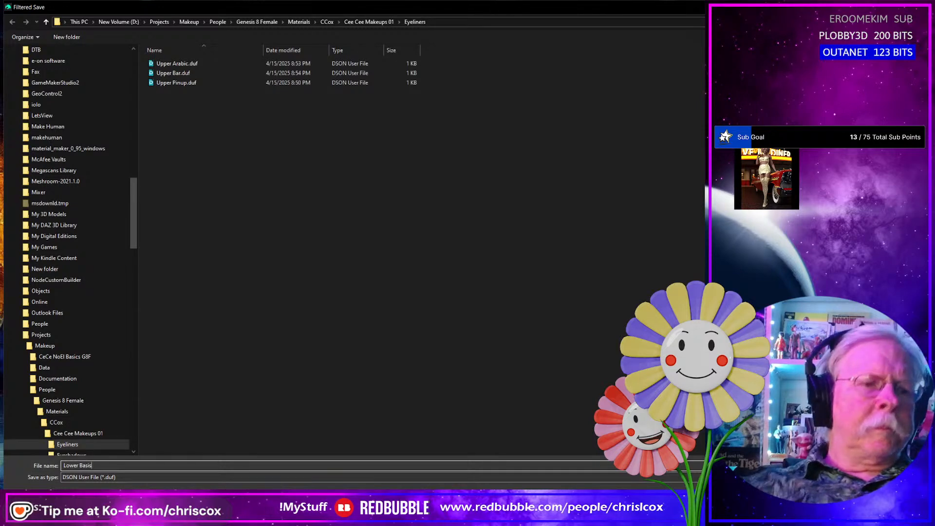
pyautogui.press('Return')
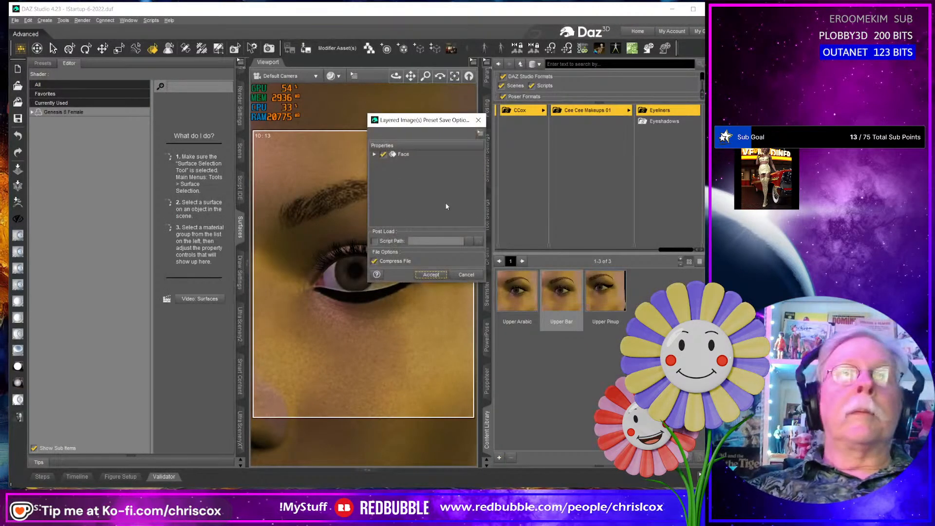
pyautogui.click(431, 274)
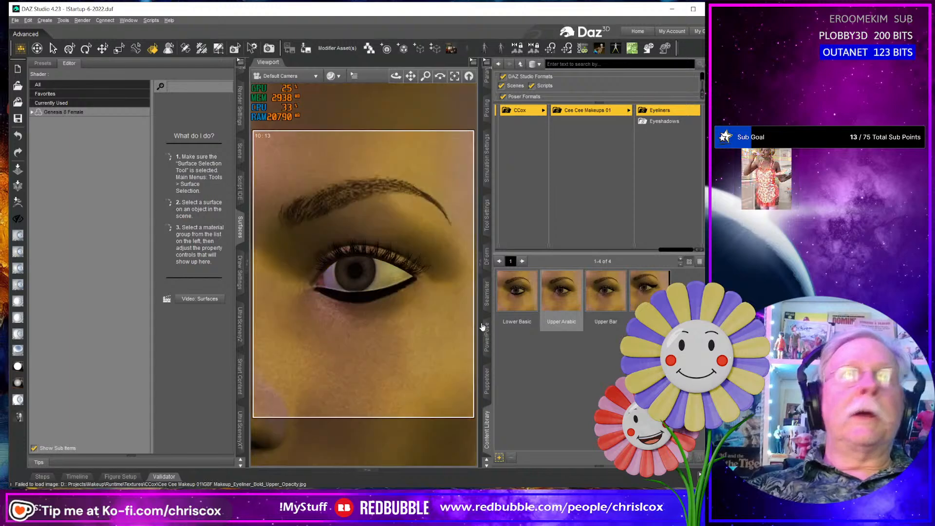
# - Change the color layer's mask in the face's Base Color layered image to G8F Makeup_Eyeliner_Basic_Upper_Mask.jpg
pyautogui.click(435, 348)
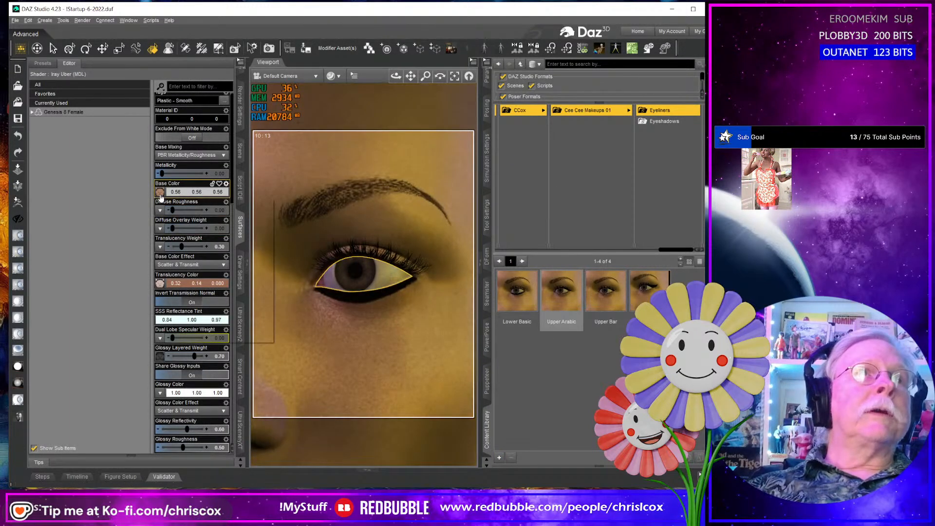
pyautogui.click(164, 187)
pyautogui.click(187, 127)
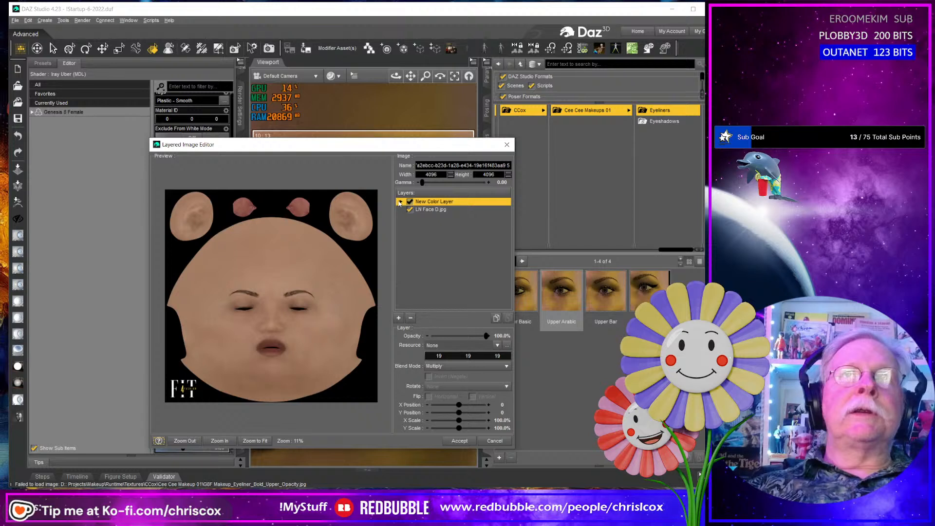
pyautogui.click(400, 203)
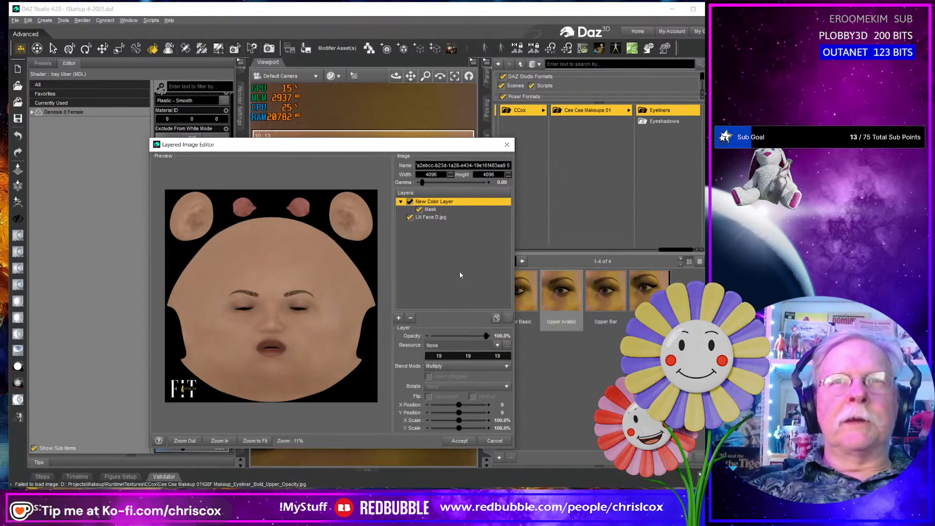
pyautogui.click(442, 210)
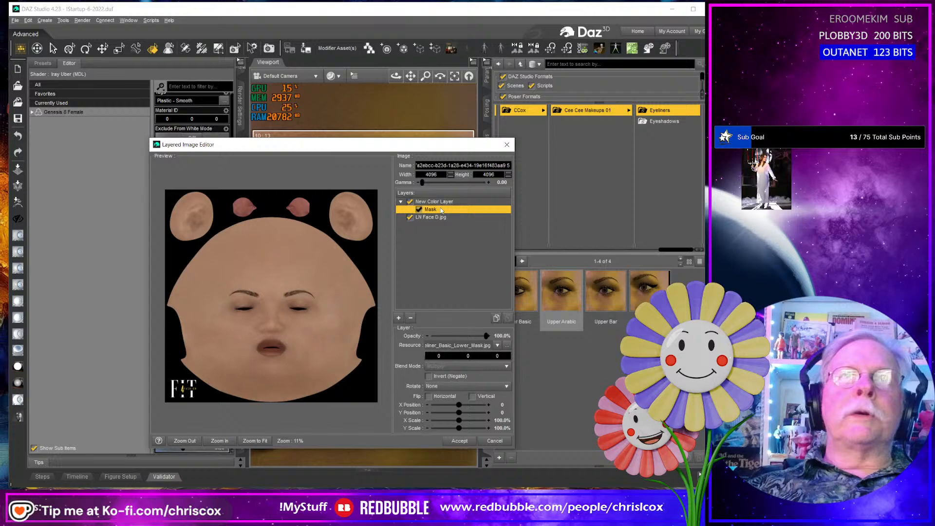
pyautogui.click(507, 345)
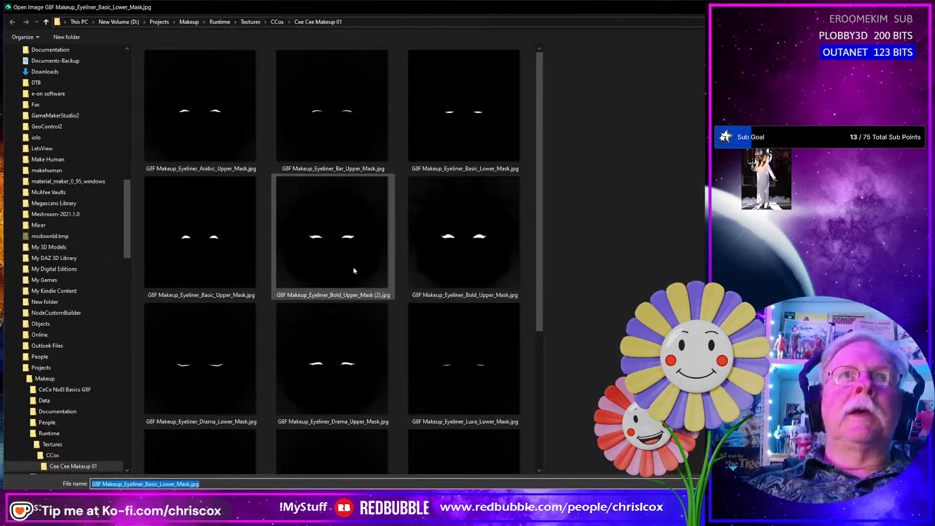
pyautogui.doubleClick(213, 255)
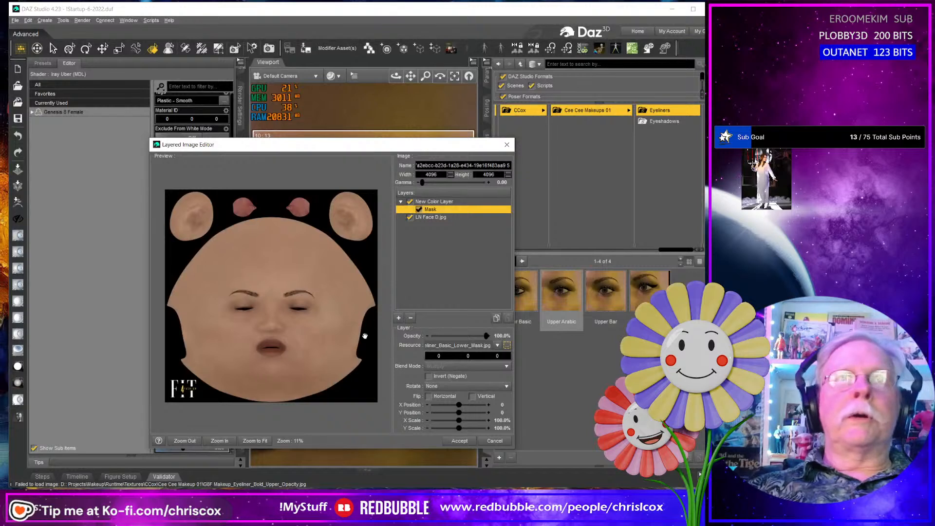
pyautogui.click(452, 442)
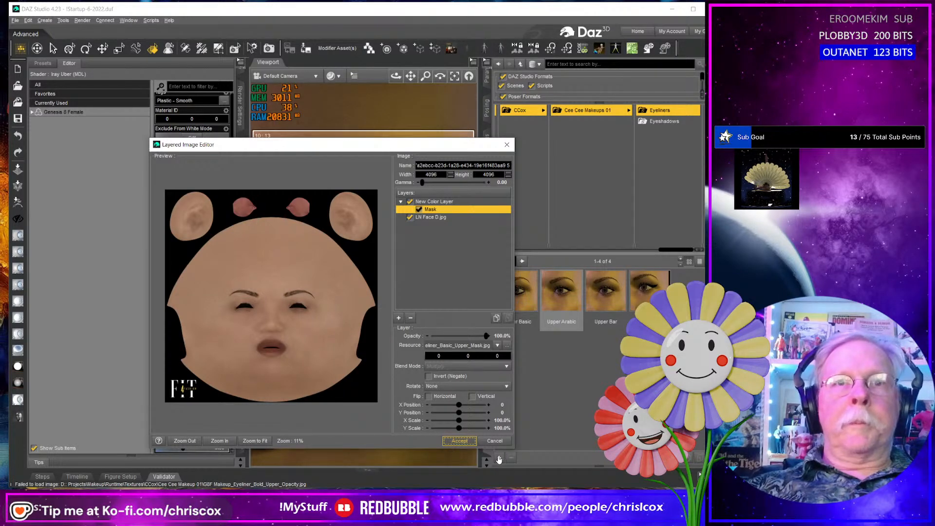
pyautogui.click(467, 442)
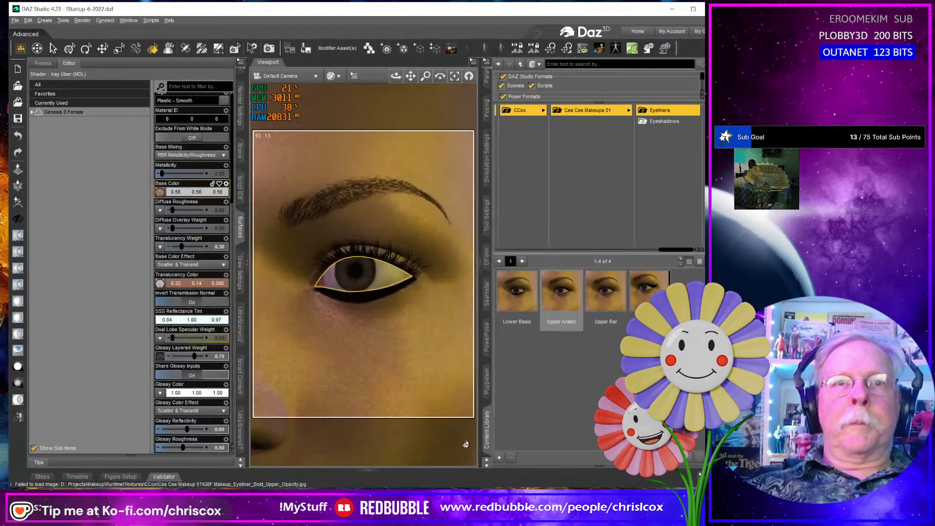
# - Save the upper eyeliner as a compressed Layered Image(s) preset named Upper Basic in the Eyeliners folder, with the Face surface included
pyautogui.click(500, 458)
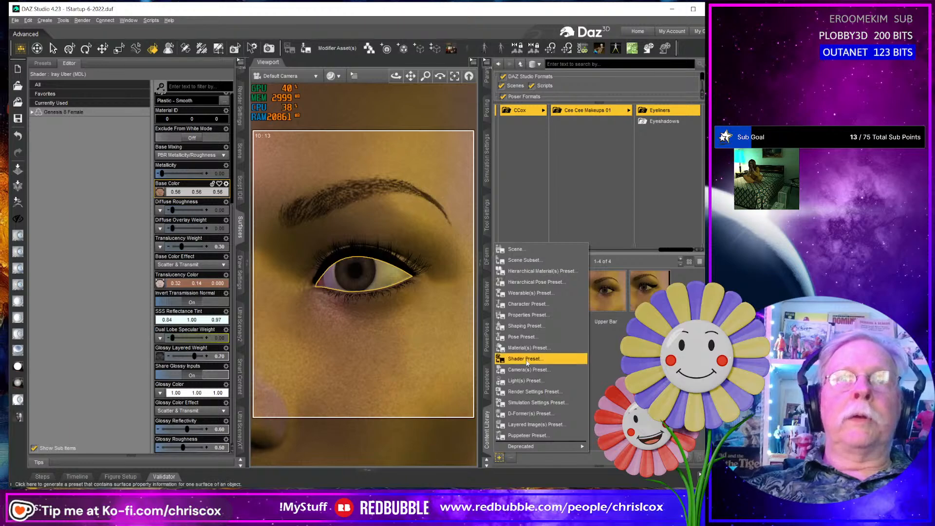
pyautogui.click(531, 424)
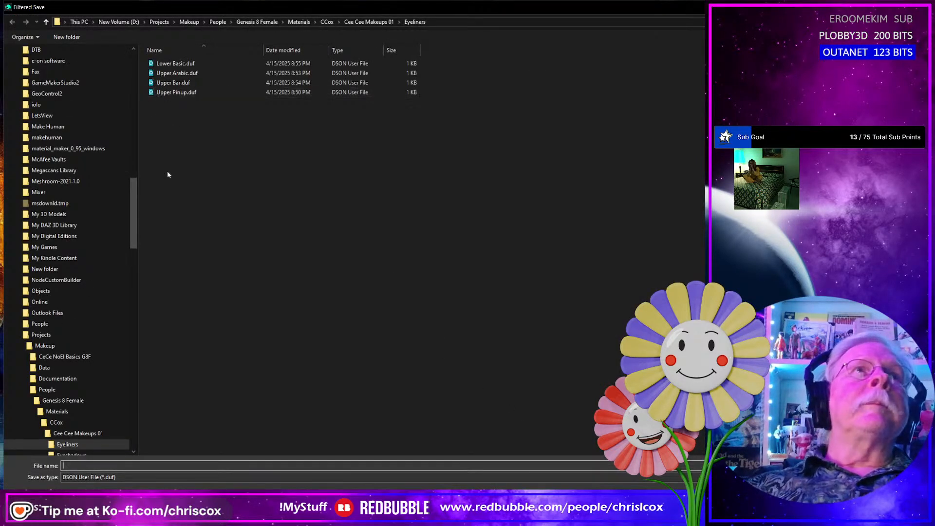
pyautogui.write('Uppe')
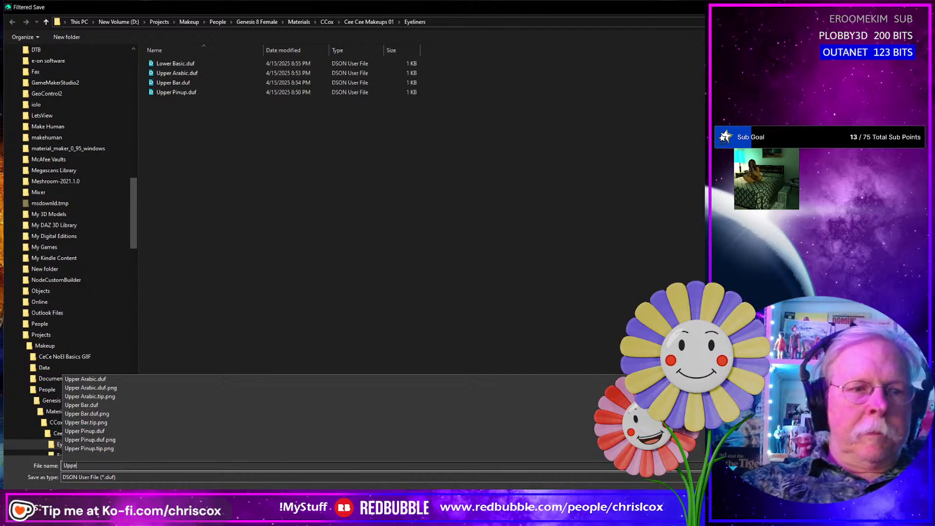
pyautogui.write('r Basi')
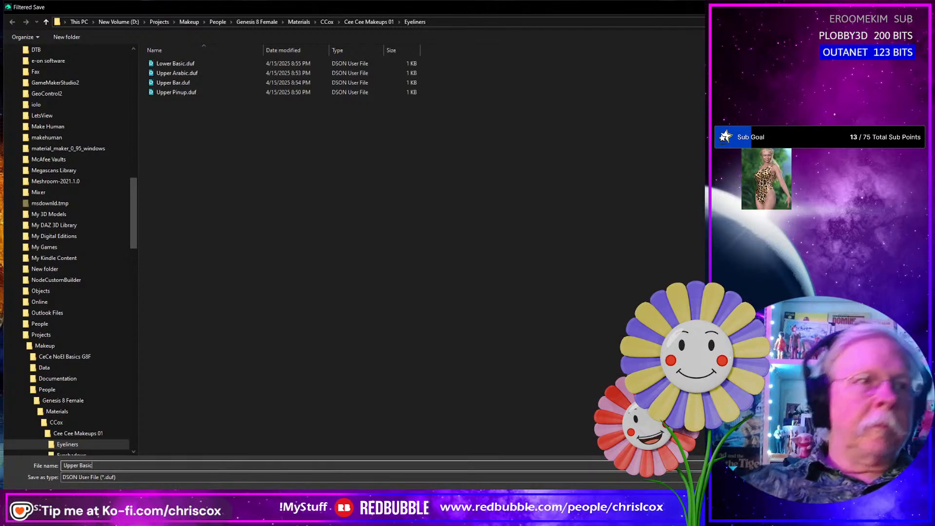
pyautogui.write('c')
pyautogui.press('Return')
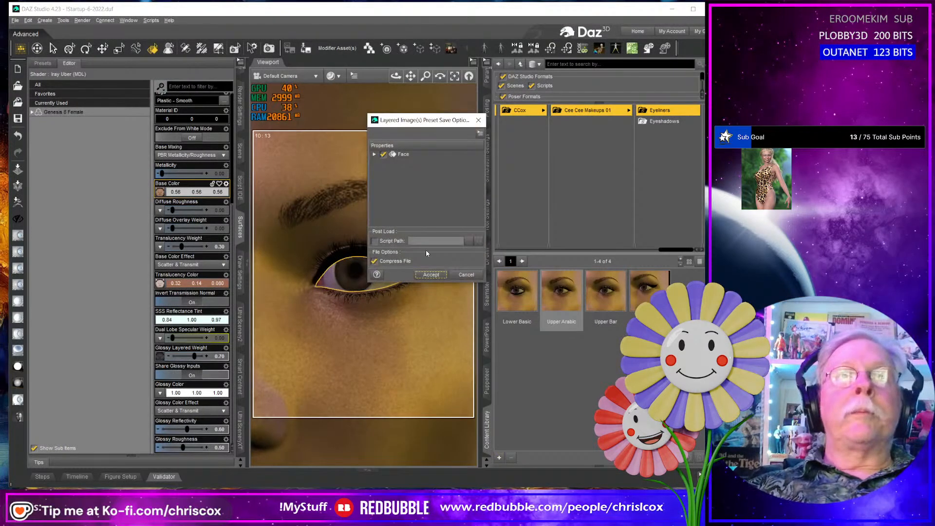
pyautogui.click(443, 276)
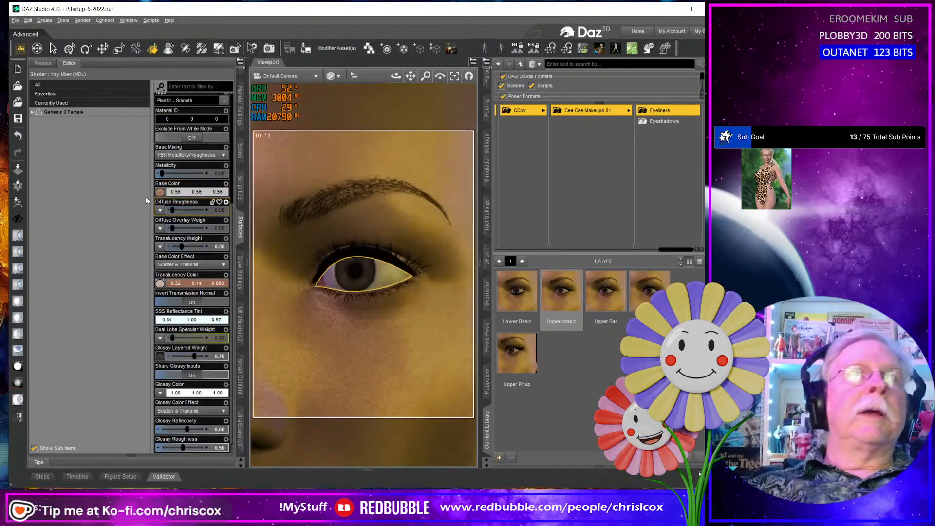
# - Set the color layer's mask in the face's Base Color layered image to G8F Makeup_Eyeliner_Bold_Upper_Mask (2).jpg
pyautogui.click(161, 193)
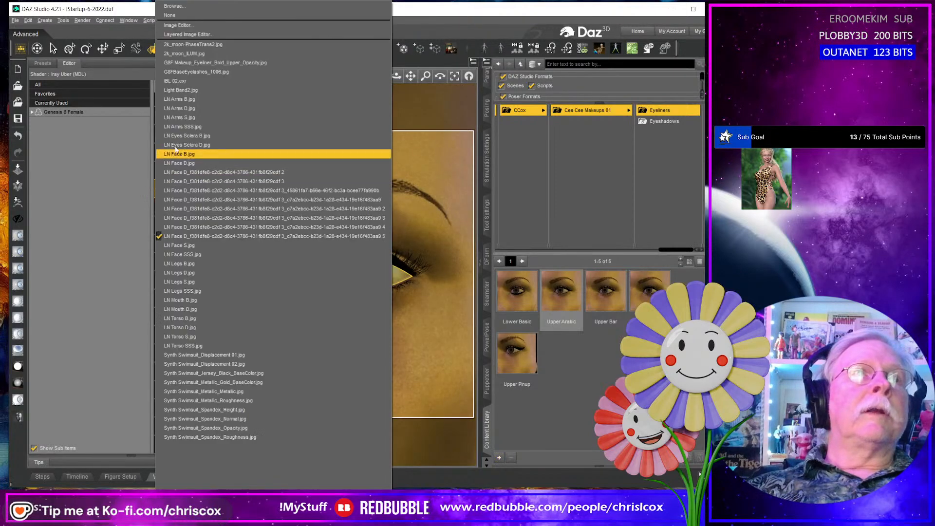
pyautogui.click(199, 36)
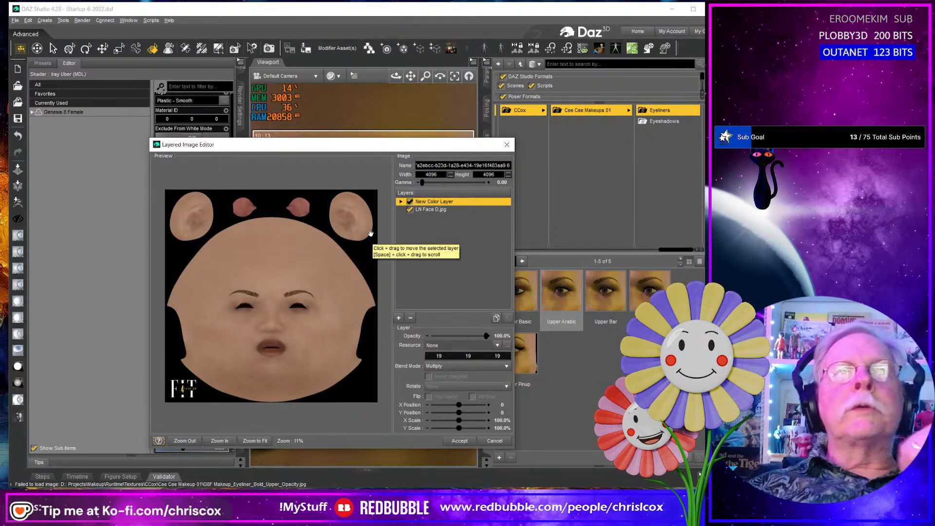
pyautogui.click(400, 201)
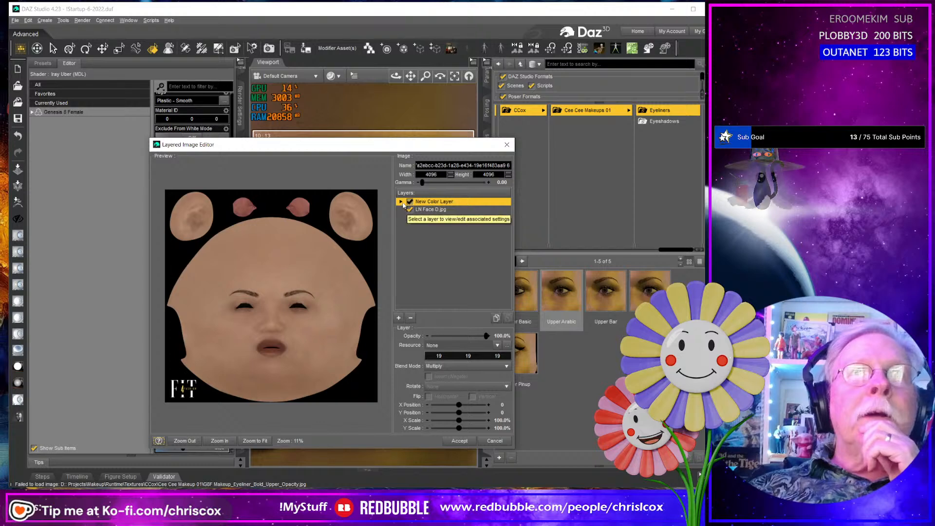
pyautogui.click(431, 210)
pyautogui.click(508, 346)
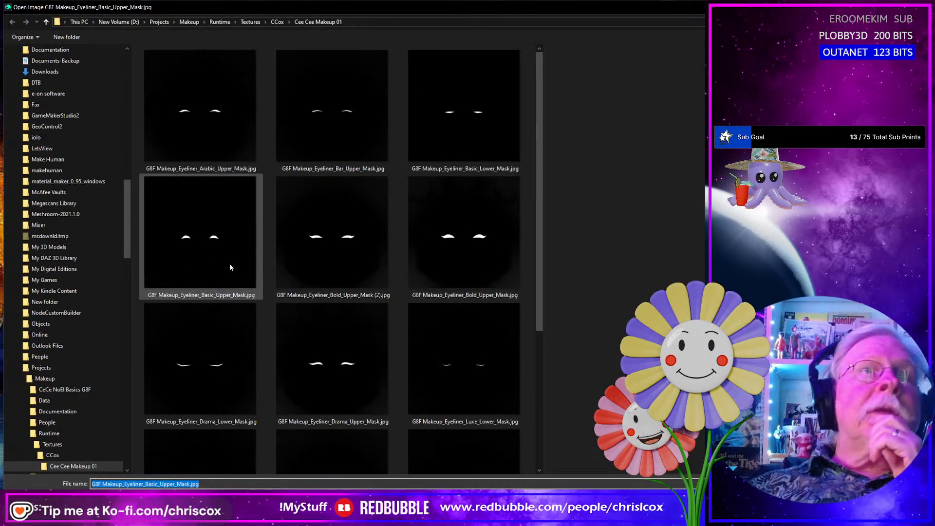
pyautogui.doubleClick(332, 264)
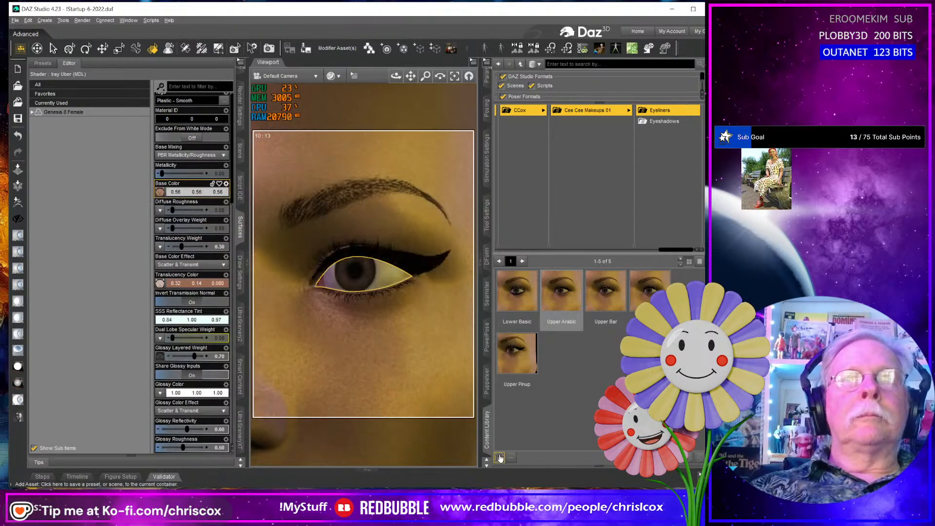
# - Save the bold eyeliner as a compressed Layered Image(s) preset named Upper Bold in the Eyeliners folder, with the Face surface included
pyautogui.click(500, 458)
pyautogui.click(522, 425)
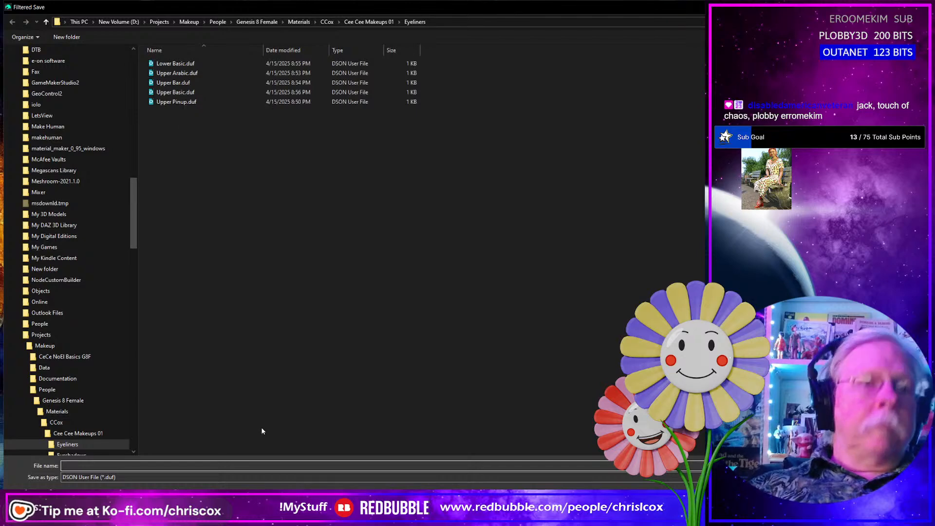
pyautogui.write('Upper B')
pyautogui.click(262, 431)
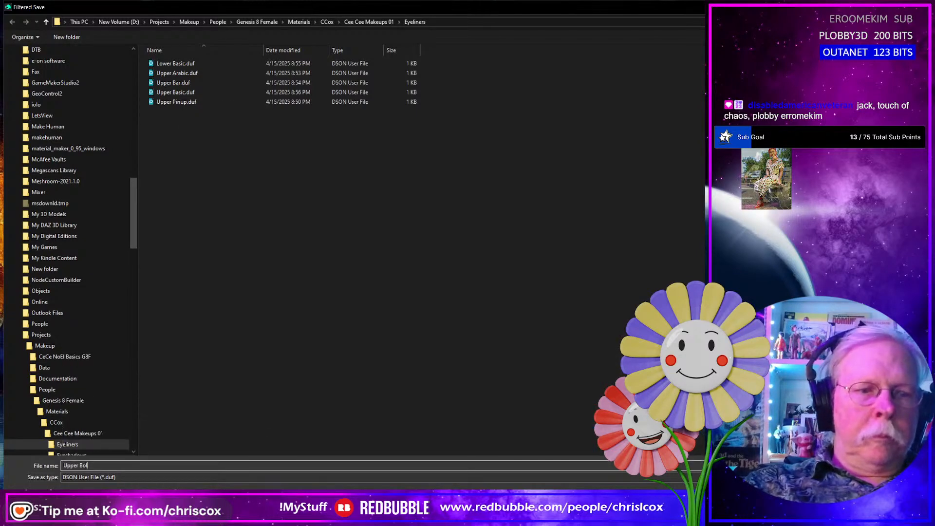
pyautogui.press('Return')
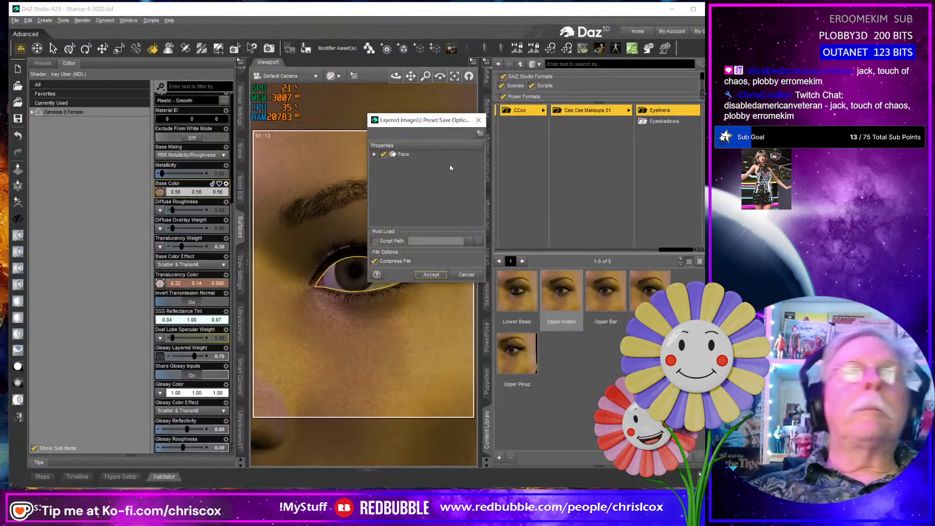
pyautogui.click(436, 275)
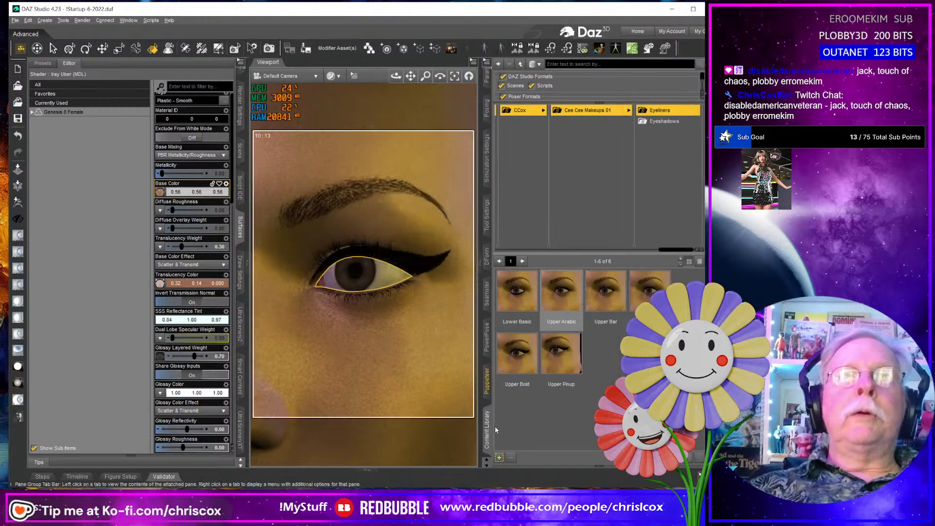
# - Change the color layer's mask in the face's Base Color layered image to G8F Makeup_Eyeliner_Drama_Lower_Mask.jpg
pyautogui.click(160, 191)
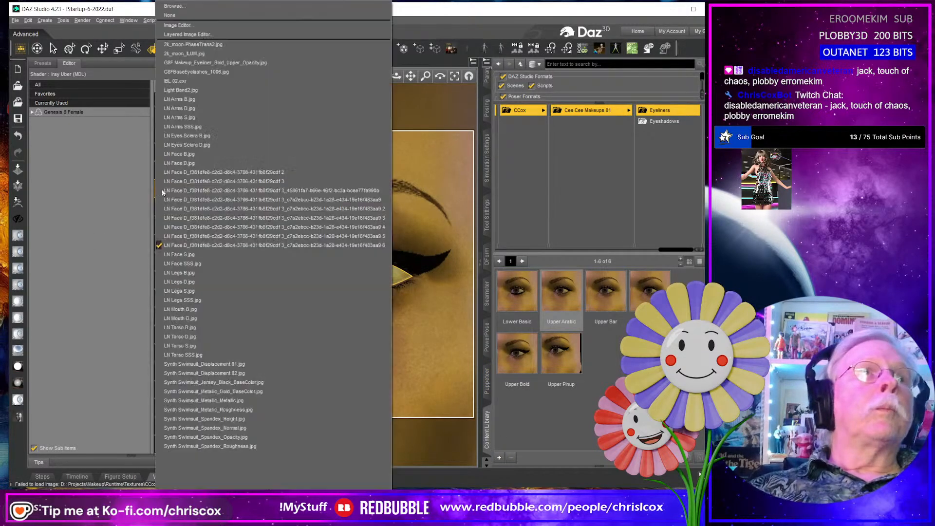
pyautogui.click(188, 35)
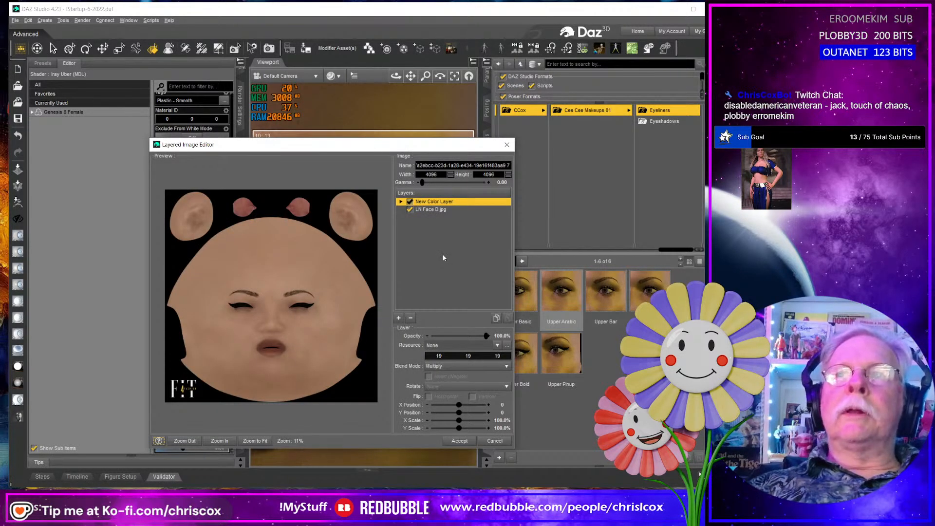
pyautogui.click(400, 202)
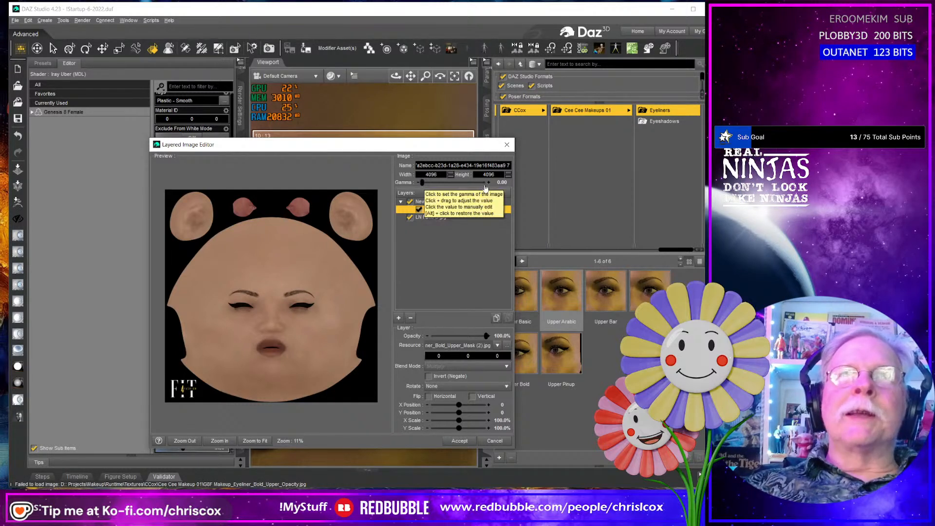
pyautogui.click(508, 346)
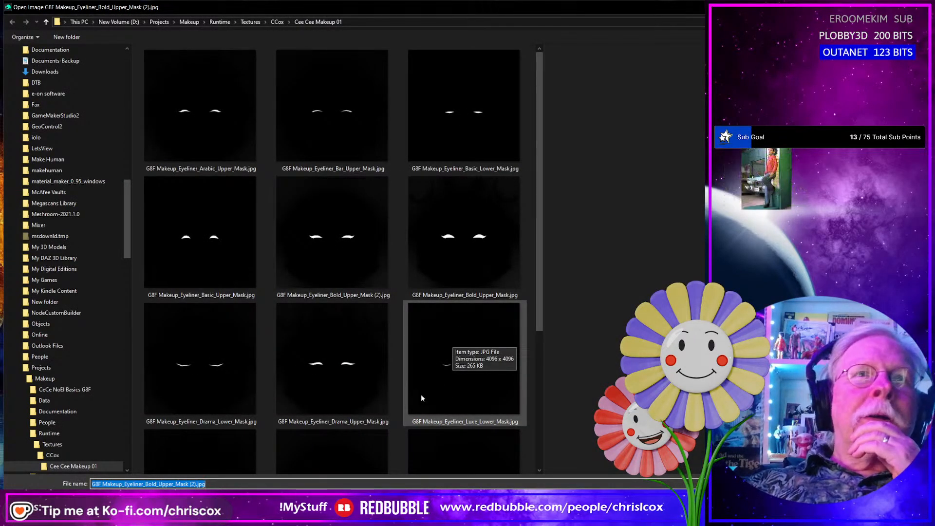
pyautogui.click(199, 390)
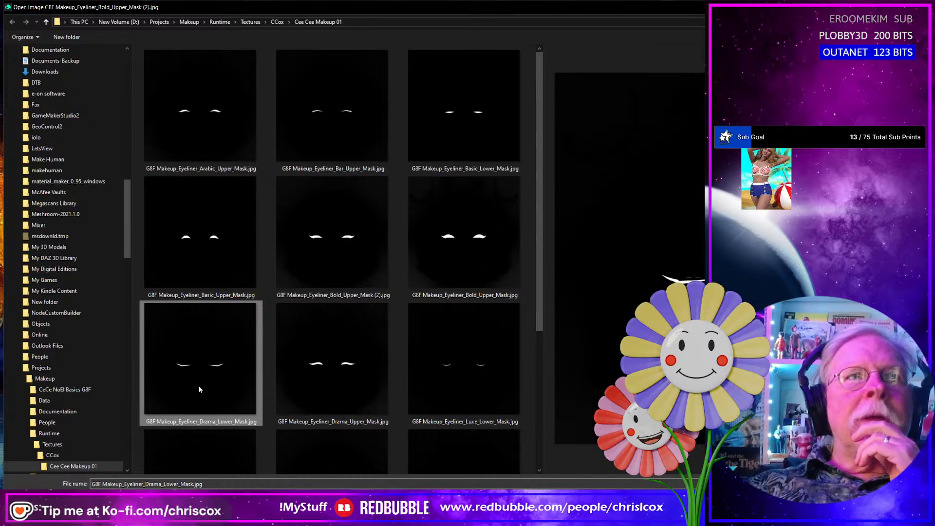
pyautogui.doubleClick(198, 388)
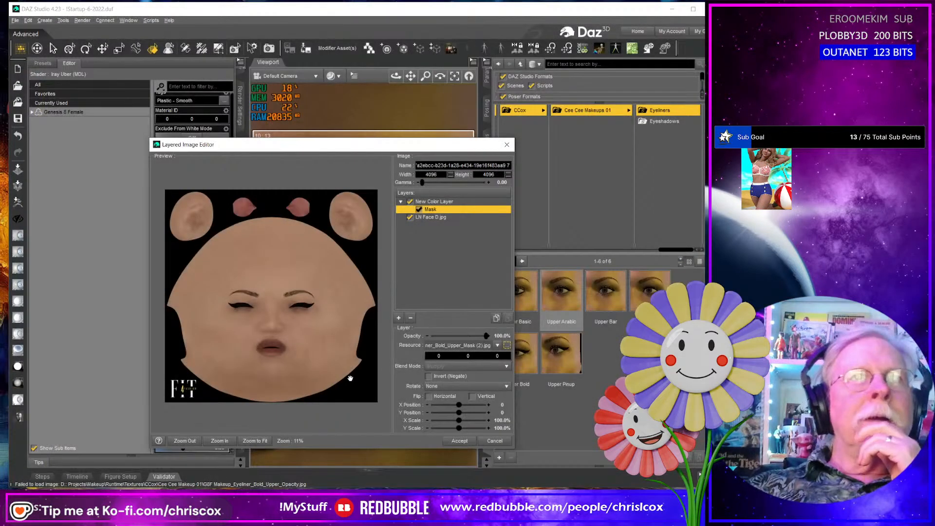
pyautogui.click(454, 442)
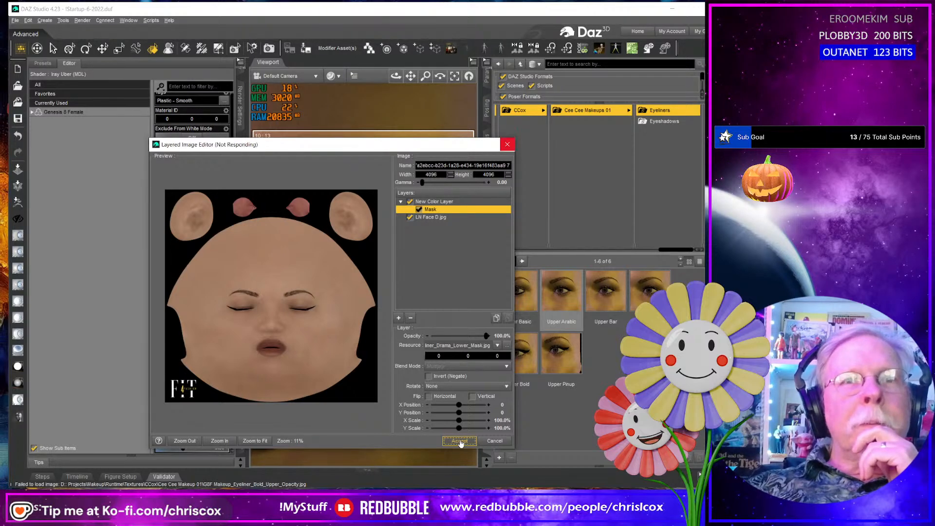
pyautogui.click(460, 441)
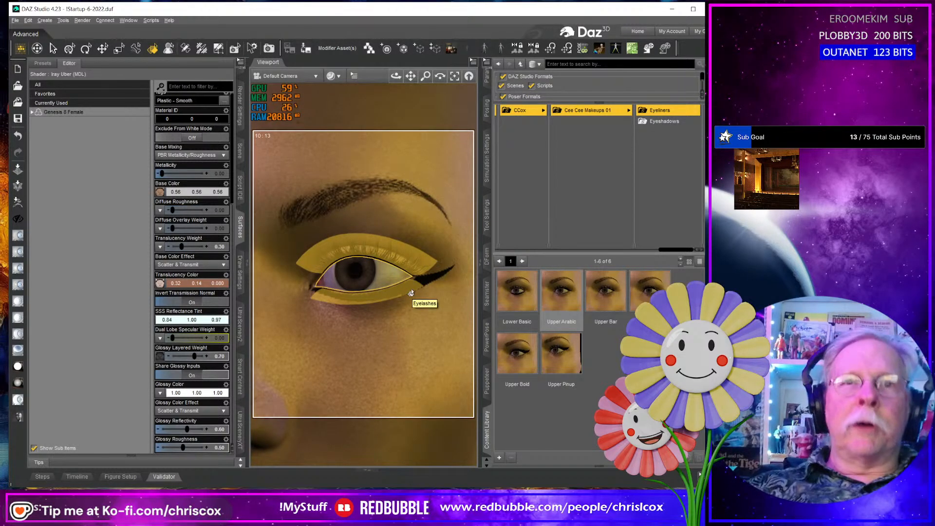
# - Save the lower drama eyeliner as a compressed Layered Image(s) preset named Lower Drama in the Eyeliners folder, with the Face surface included
pyautogui.click(500, 459)
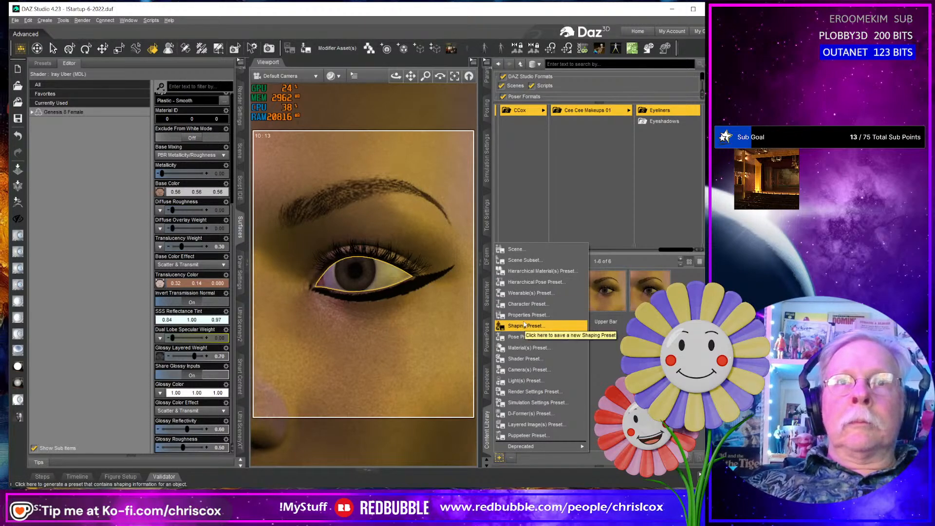
pyautogui.click(534, 425)
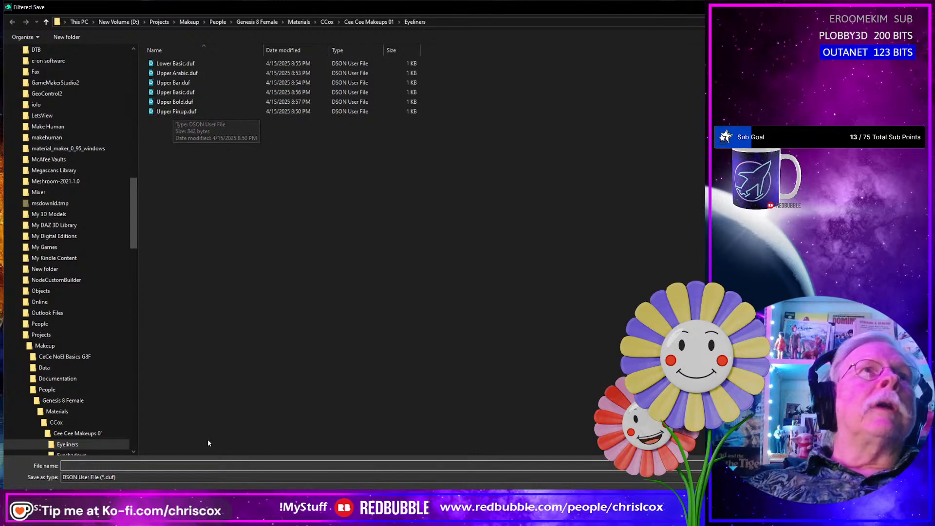
pyautogui.write('Low')
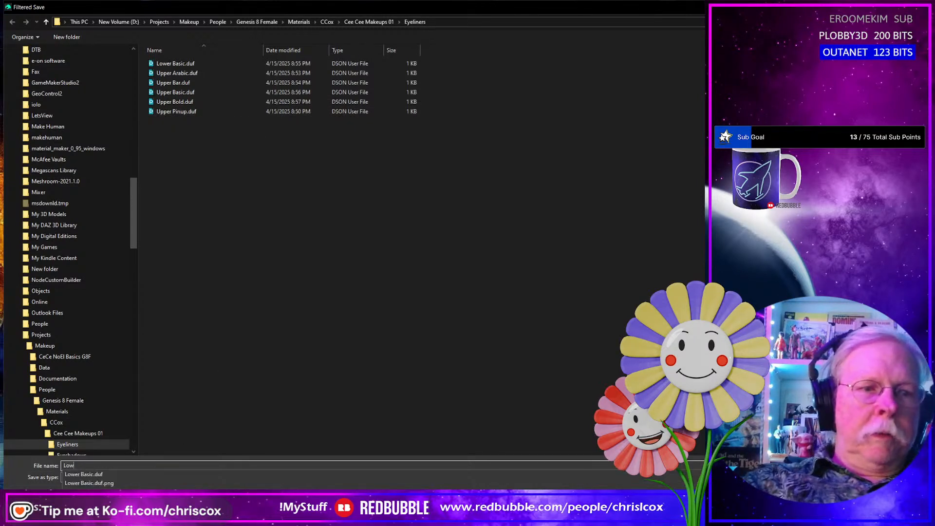
pyautogui.write('er Drama')
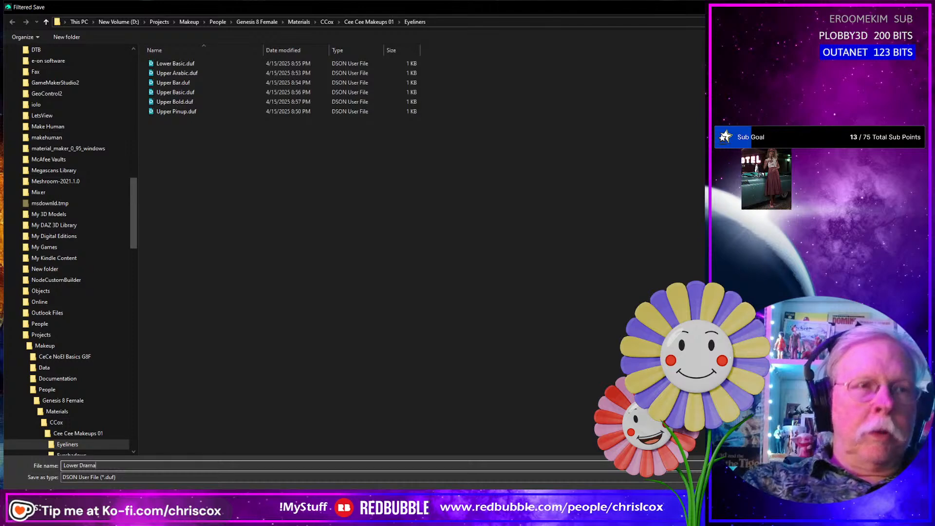
pyautogui.press('Return')
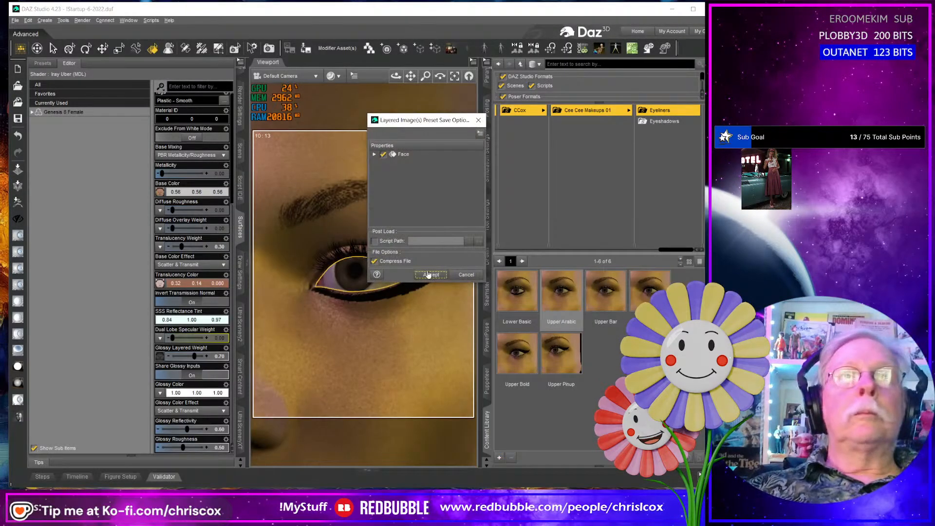
pyautogui.click(431, 275)
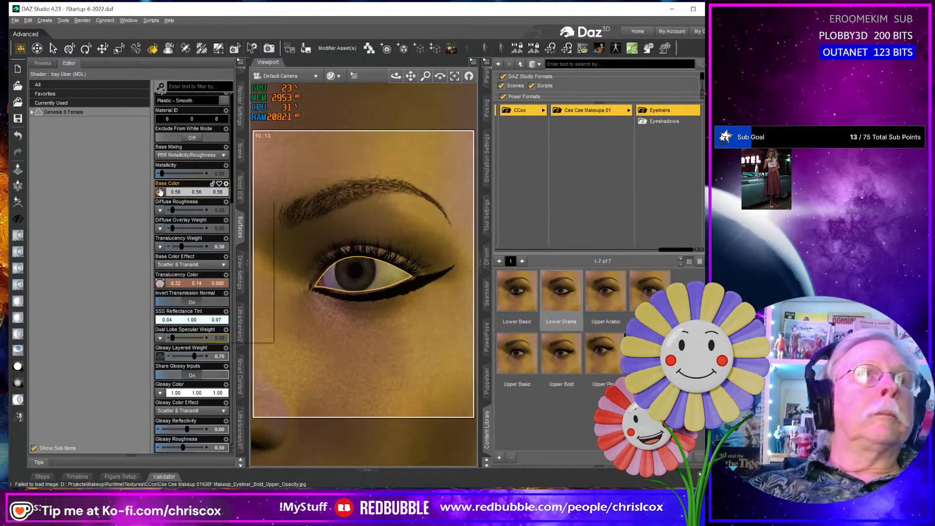
pyautogui.click(160, 191)
pyautogui.click(191, 7)
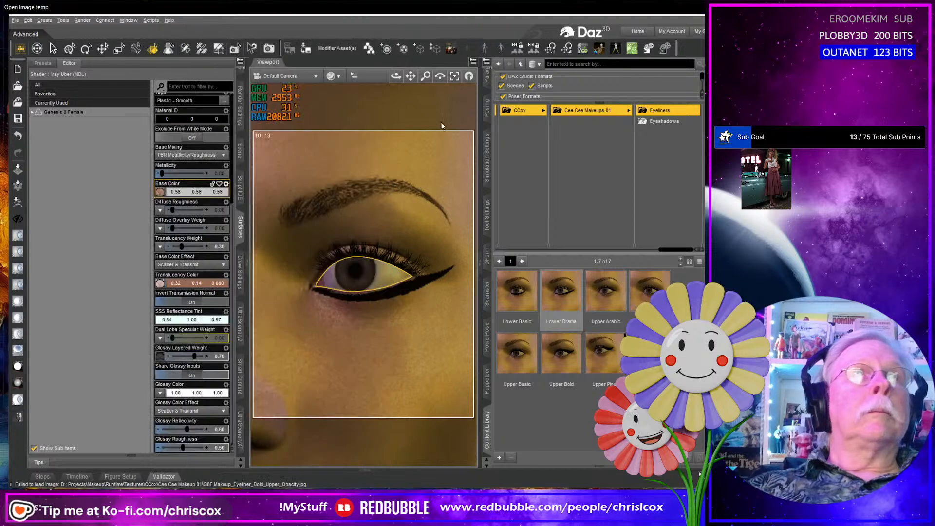
pyautogui.press('Escape')
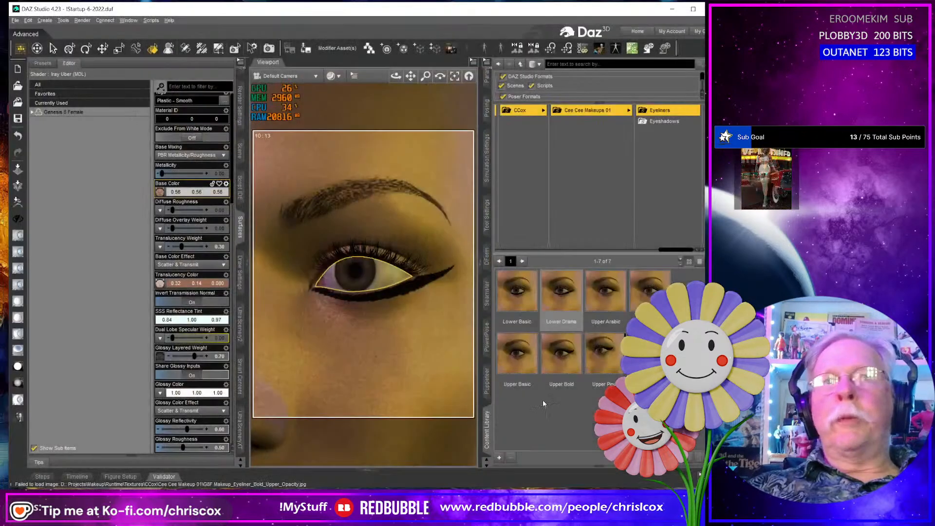
# - Set the color layer's mask in the face's Base Color layered image to G8F Makeup_Eyeliner_Drama_Upper_Mask.jpg
pyautogui.click(159, 192)
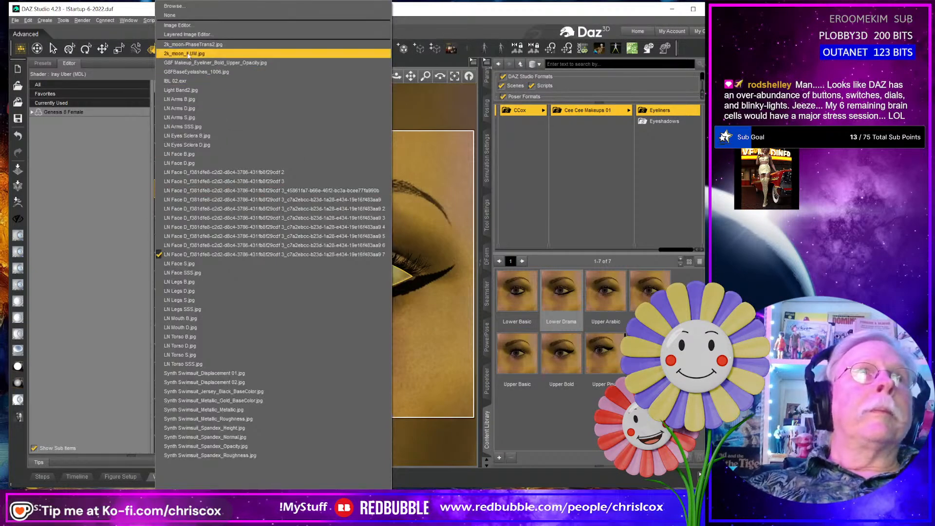
pyautogui.click(191, 35)
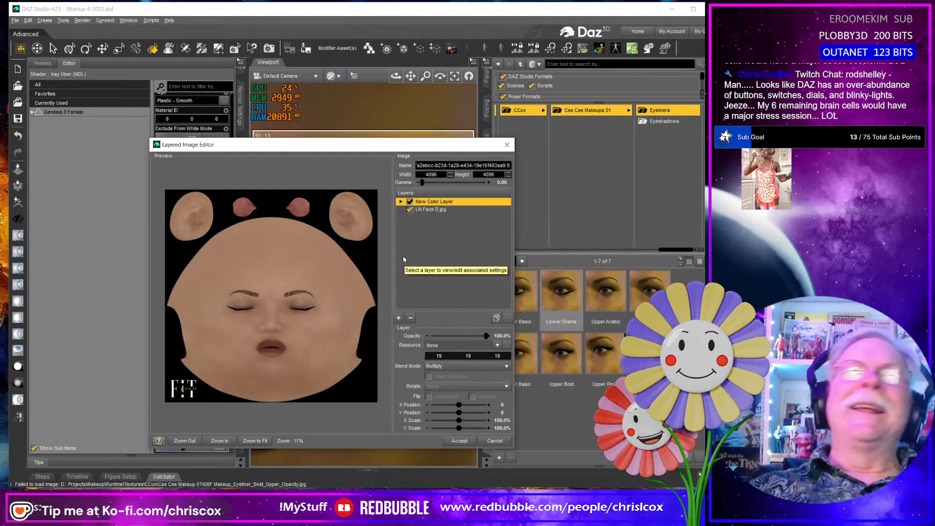
pyautogui.moveTo(412, 148); pyautogui.dragTo(444, 117)
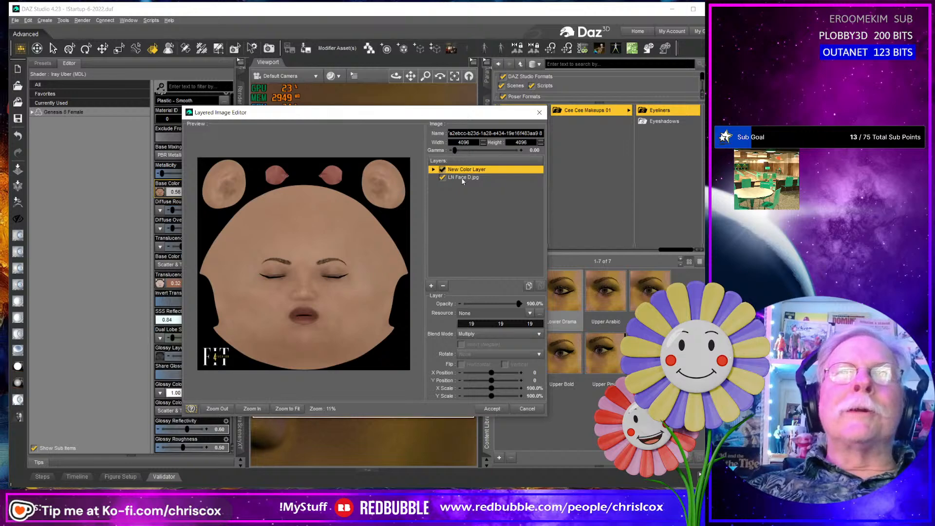
pyautogui.click(434, 171)
pyautogui.click(468, 178)
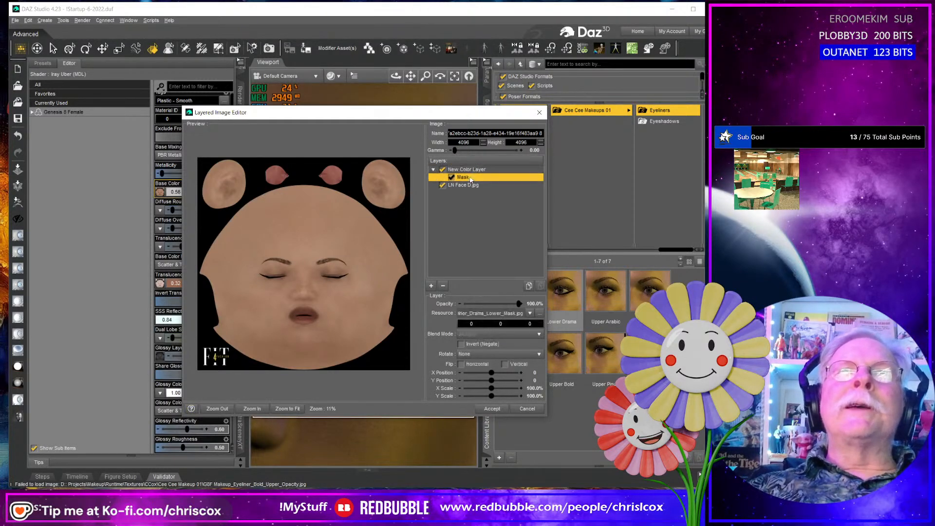
pyautogui.click(540, 313)
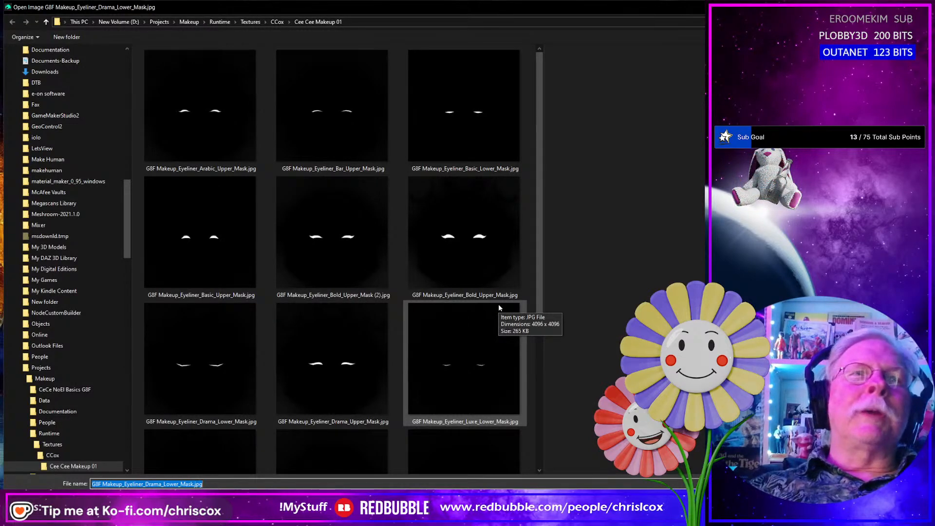
pyautogui.click(331, 377)
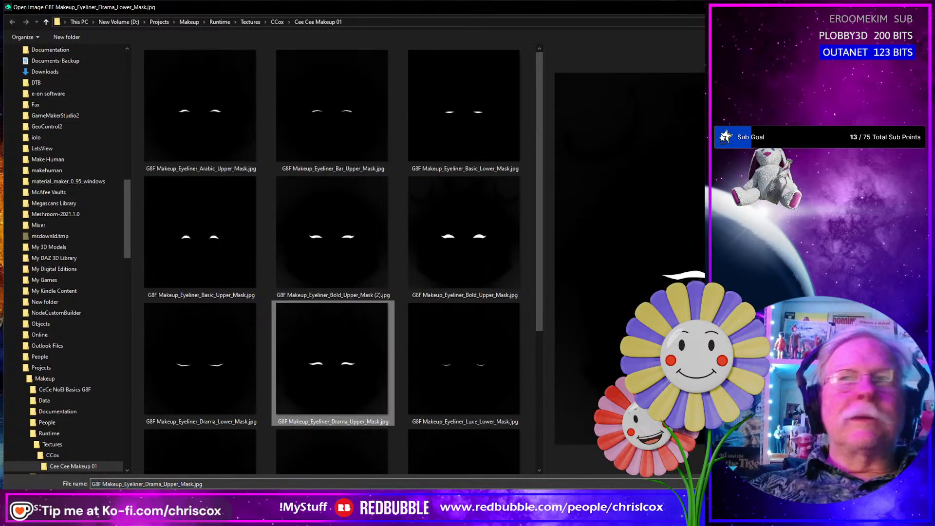
pyautogui.click(901, 502)
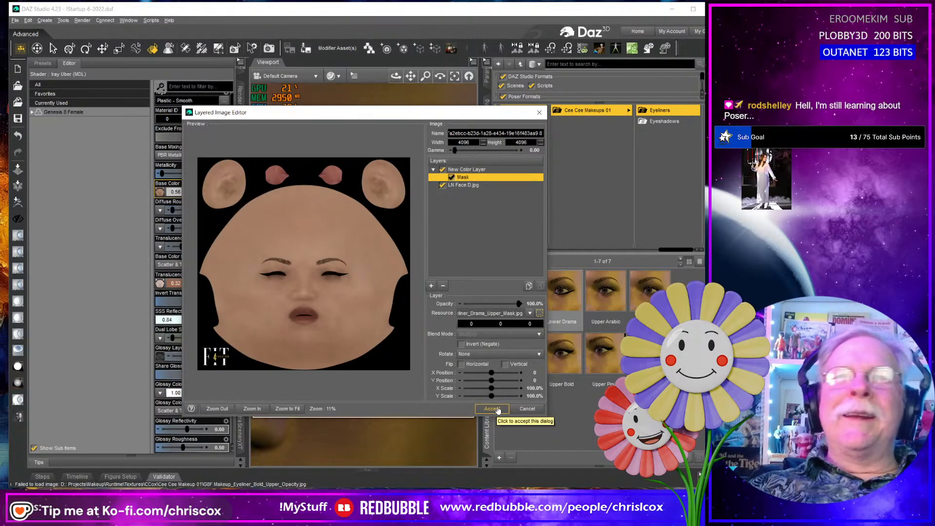
pyautogui.click(498, 410)
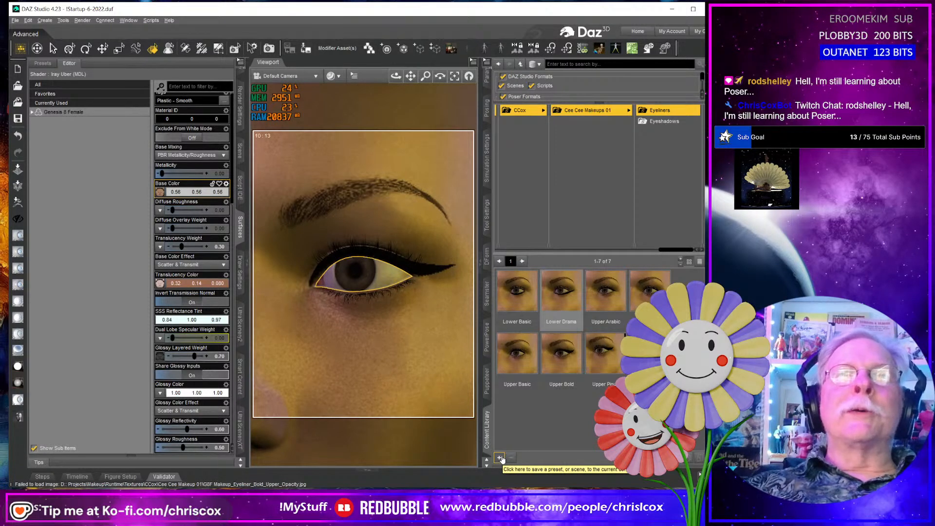
# - Save the upper drama eyeliner as a Layered Image(s) preset named Upper Drama in the Eyeliners folder
pyautogui.click(500, 458)
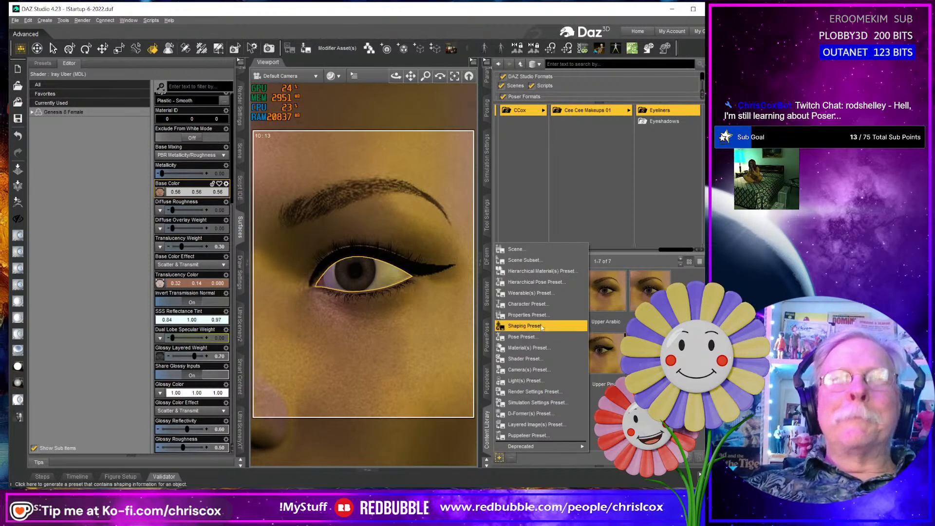
pyautogui.click(544, 424)
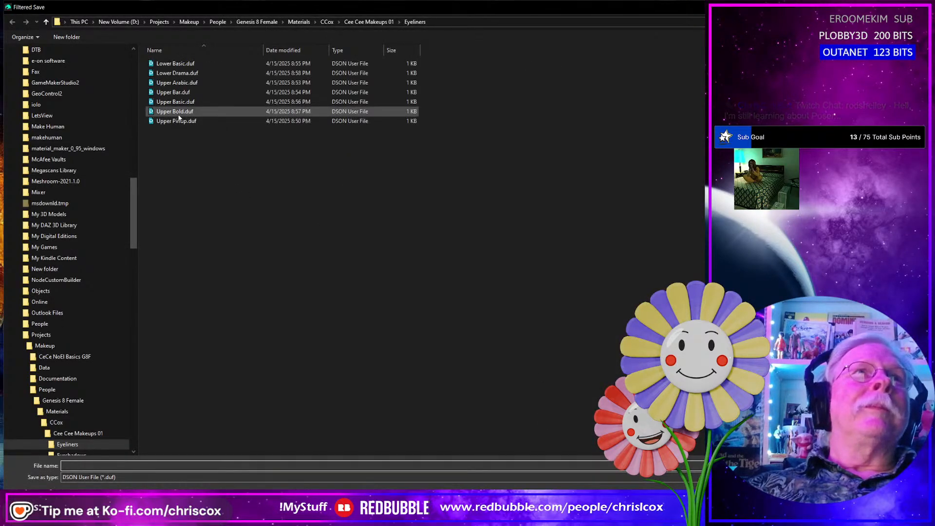
pyautogui.write('Uppe')
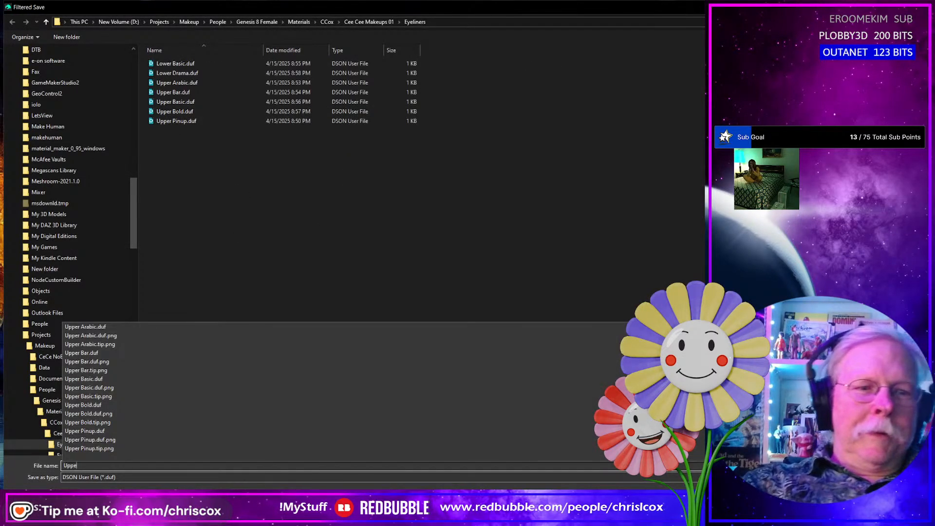
pyautogui.write('r Drama')
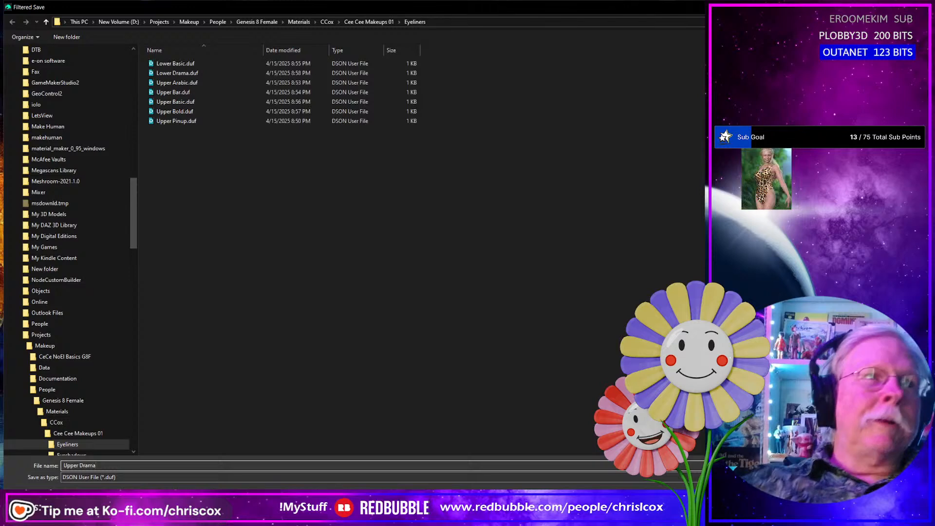
pyautogui.press('Return')
pyautogui.click(431, 274)
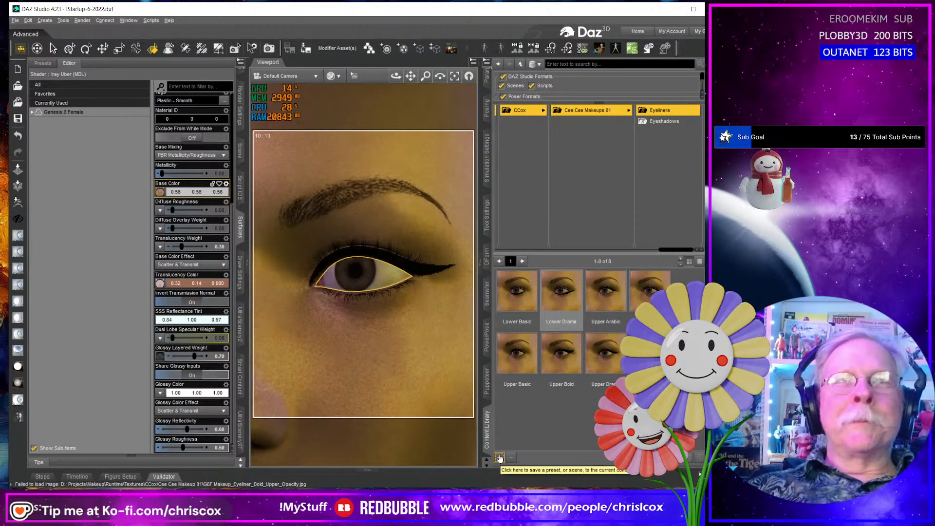
# - Browse for a replacement for the color layer's Drama Upper mask in the face's Base Color layered image, and accept the layered image
pyautogui.click(159, 192)
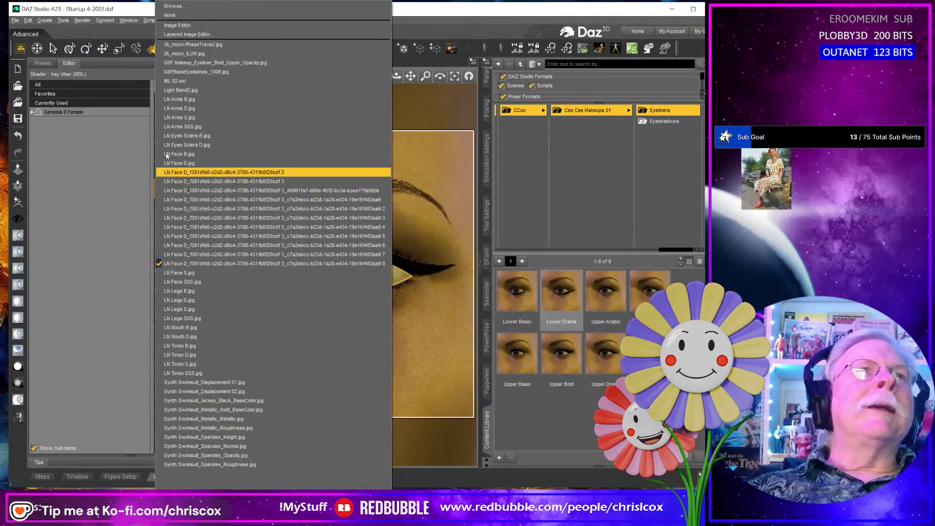
pyautogui.click(182, 35)
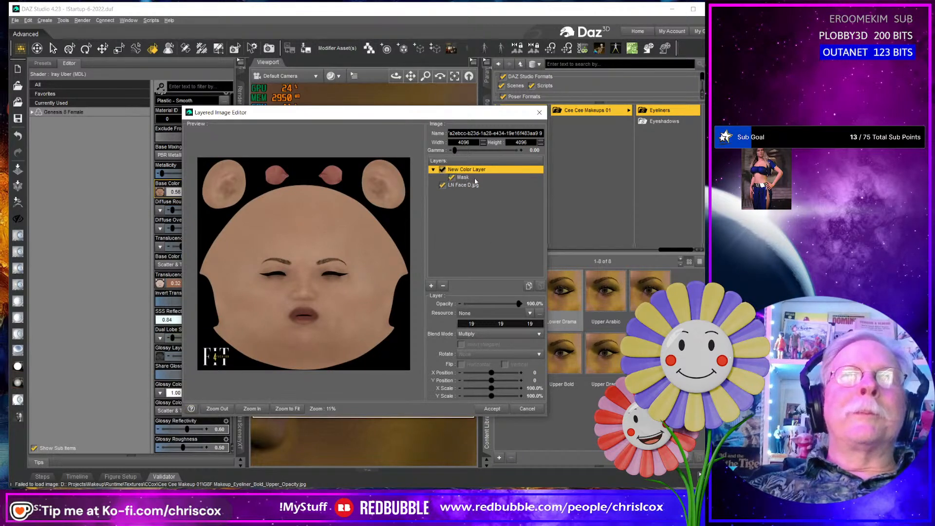
pyautogui.click(473, 179)
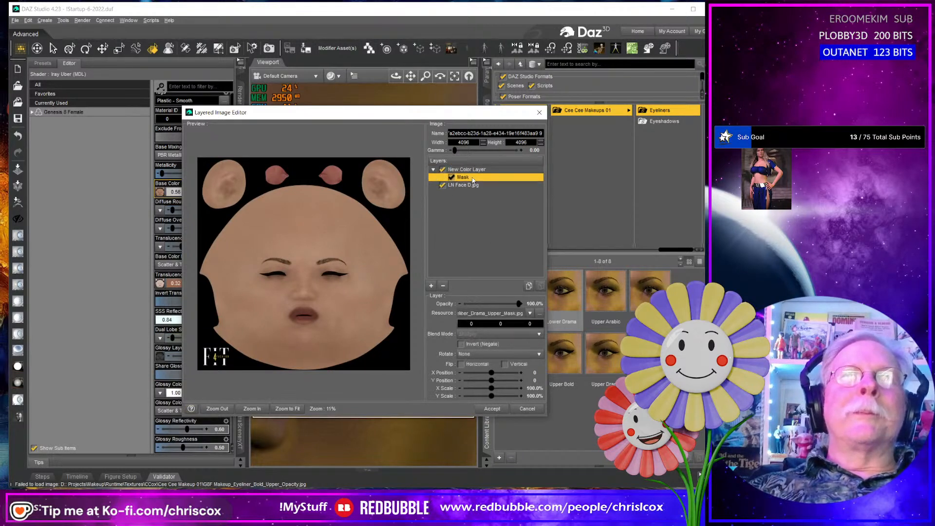
pyautogui.click(539, 316)
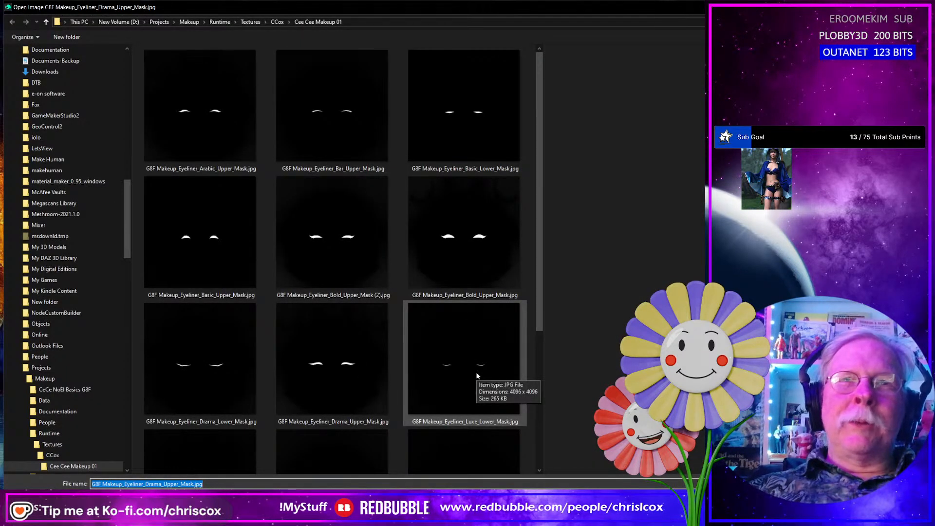
pyautogui.press('Escape')
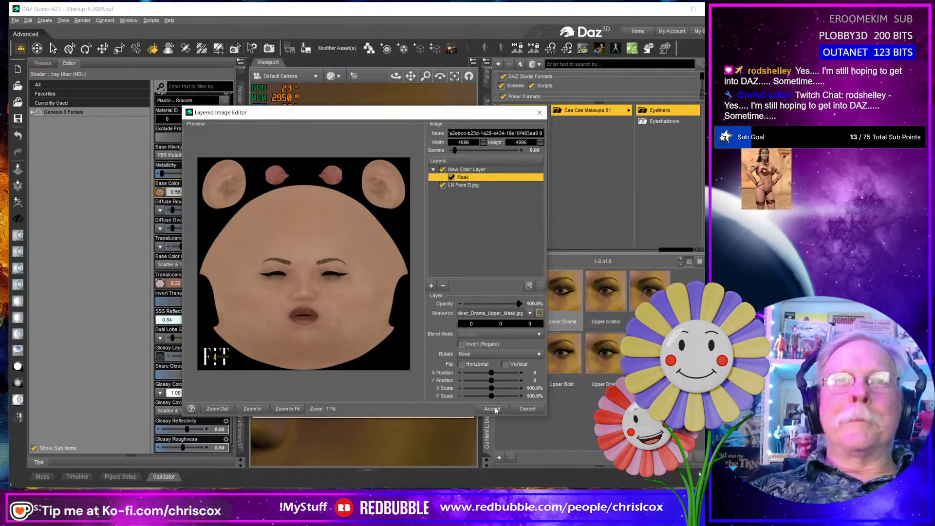
pyautogui.click(495, 410)
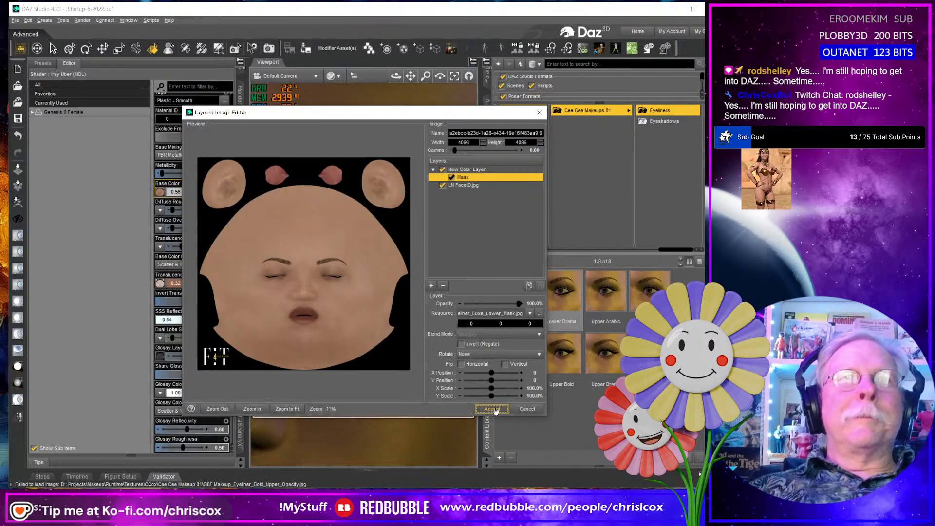
# - Save the lower luxe eyeliner as a compressed Layered Image(s) preset named Lower Luxe in the Eyeliners folder, with the Face surface included
pyautogui.click(500, 459)
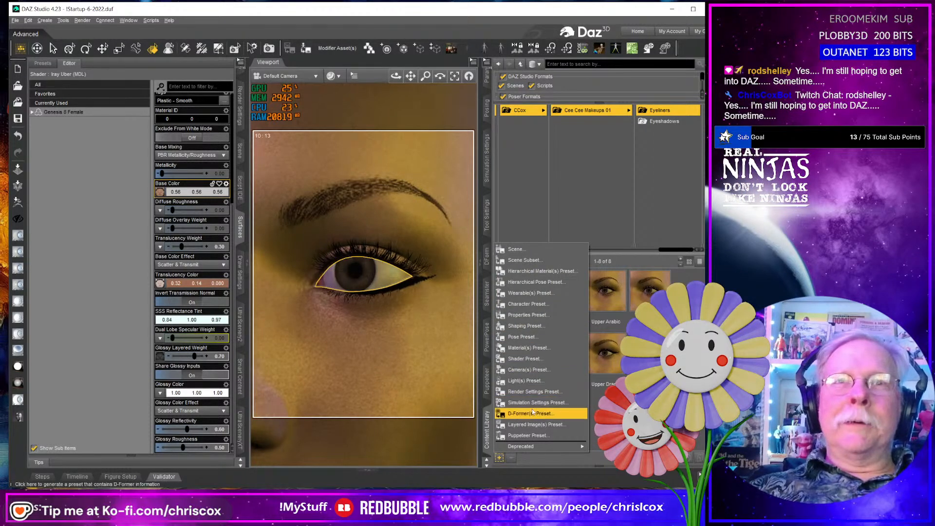
pyautogui.click(533, 425)
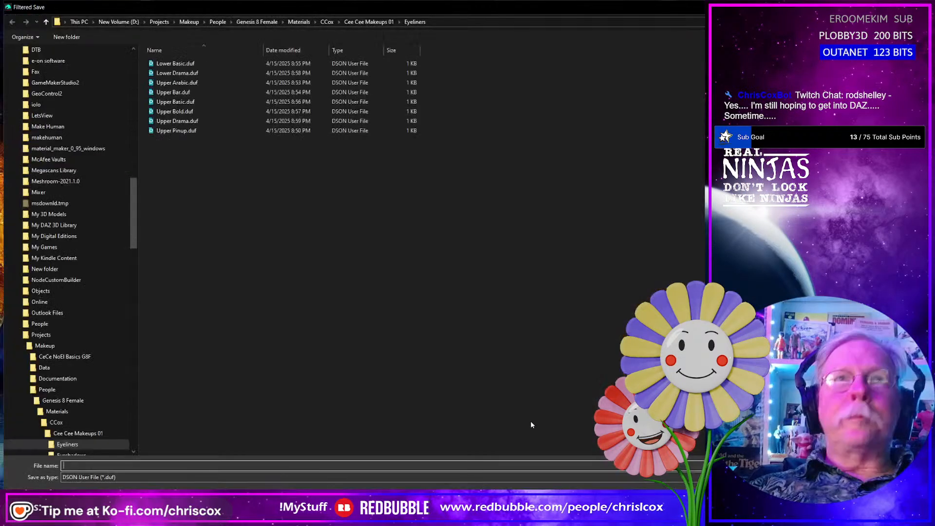
pyautogui.write('Lowe')
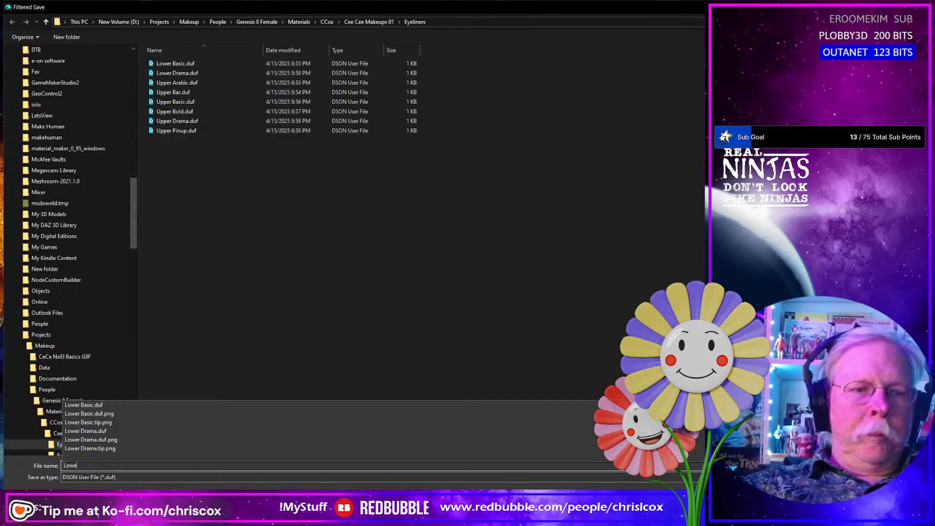
pyautogui.write('r Luxe')
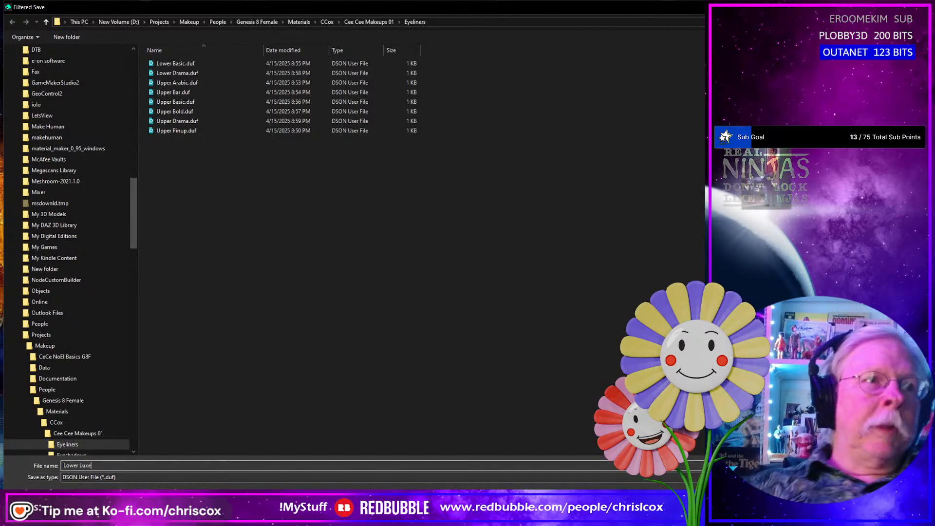
pyautogui.press('Return')
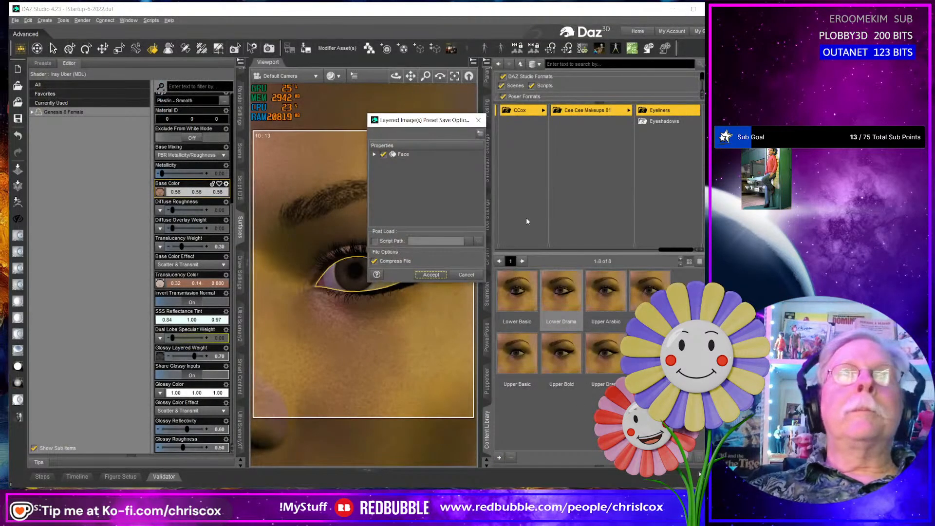
pyautogui.click(431, 274)
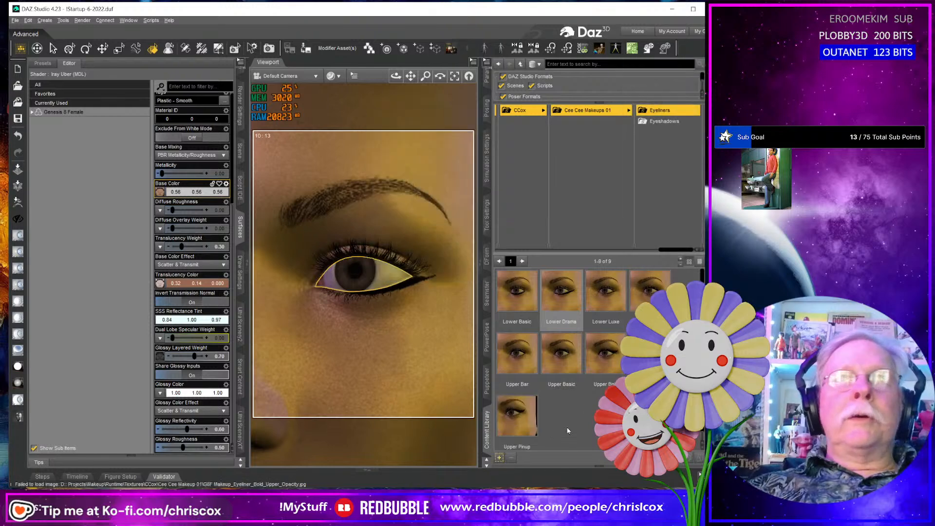
# - Set the color layer's mask in the face's Base Color layered image to G8F Makeup_Eyeliner_Luxe_Upper_Mask.jpg
pyautogui.click(160, 194)
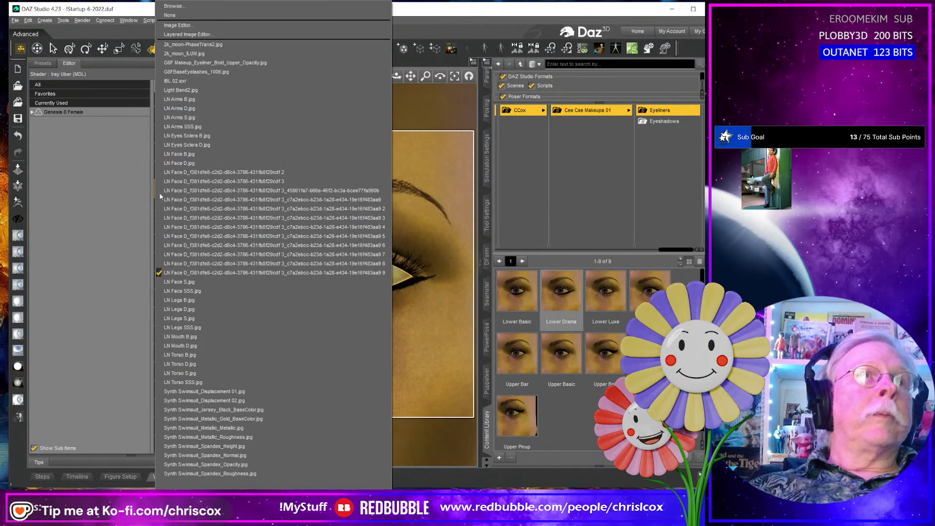
pyautogui.click(186, 35)
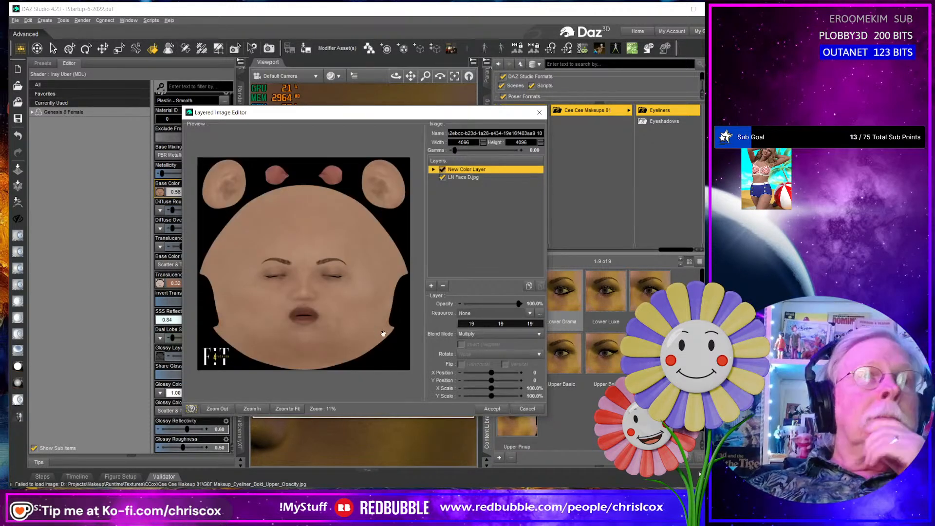
pyautogui.click(433, 169)
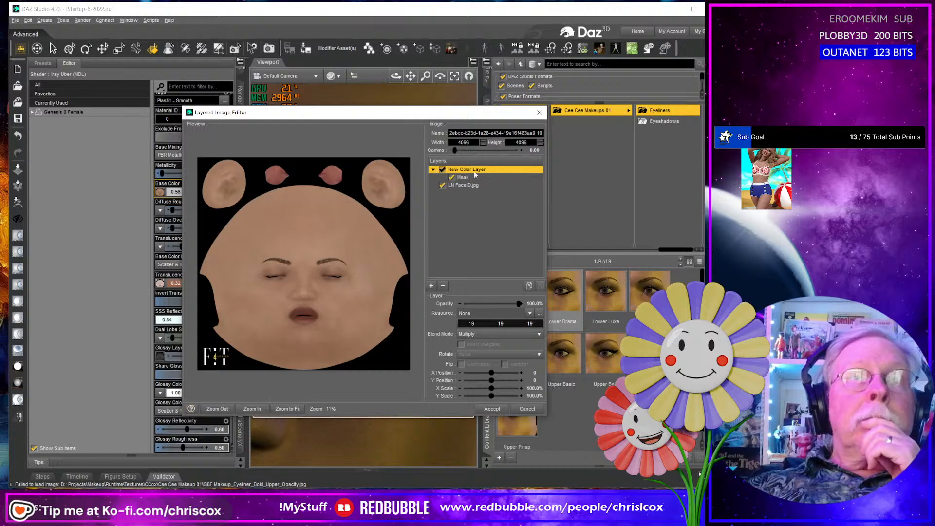
pyautogui.click(463, 178)
pyautogui.click(539, 313)
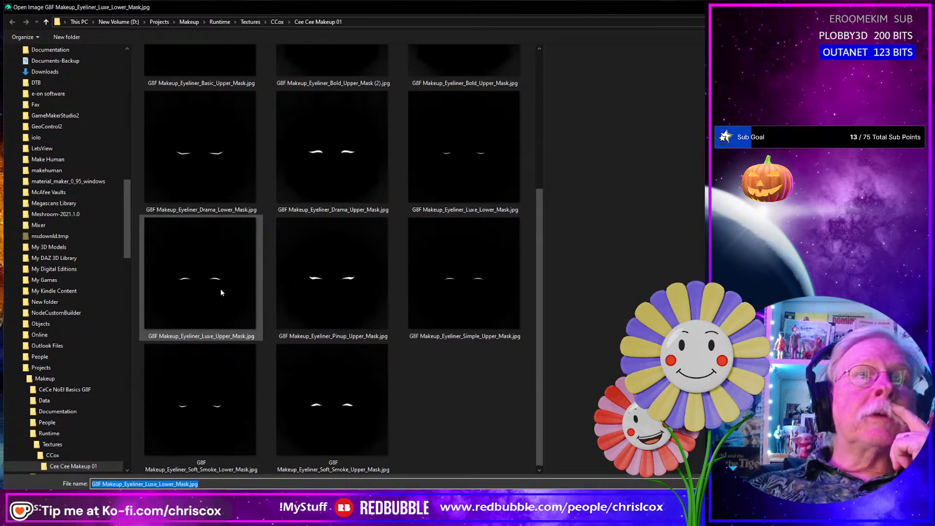
pyautogui.press('Return')
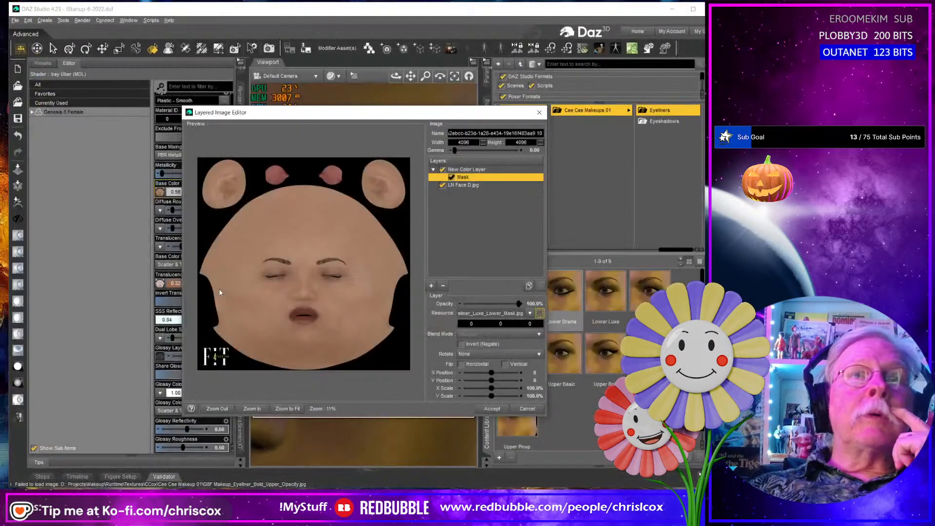
pyautogui.click(496, 412)
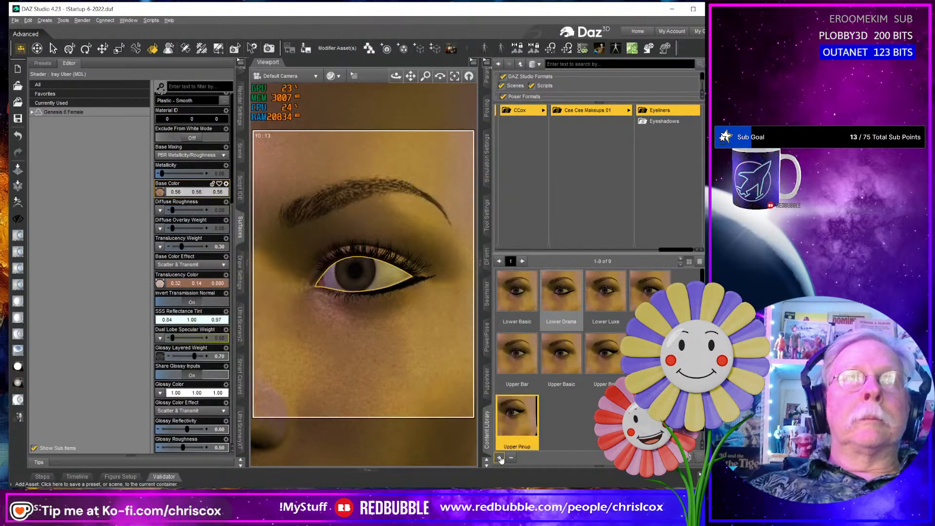
# - Save the upper luxe eyeliner as a compressed Layered Image(s) preset named Upper Luxe in the Eyeliners folder, with the Face surface included
pyautogui.click(500, 458)
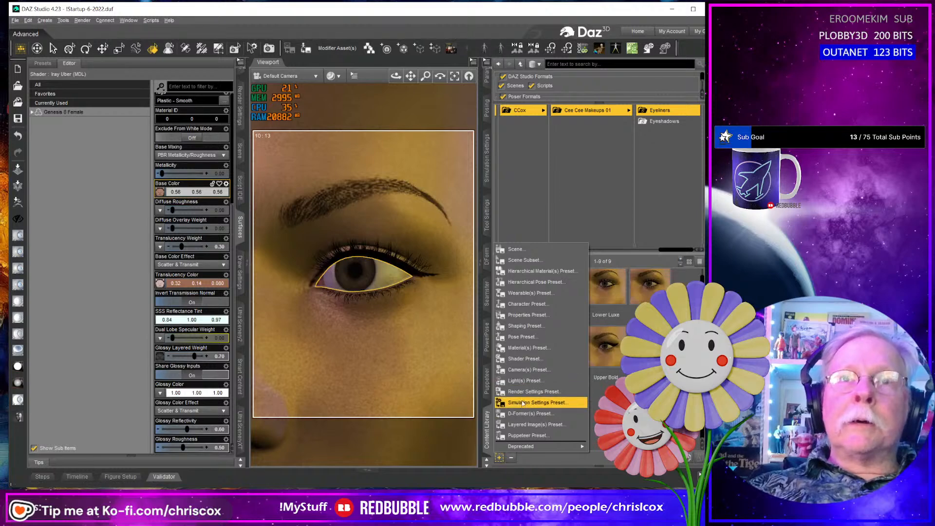
pyautogui.click(526, 424)
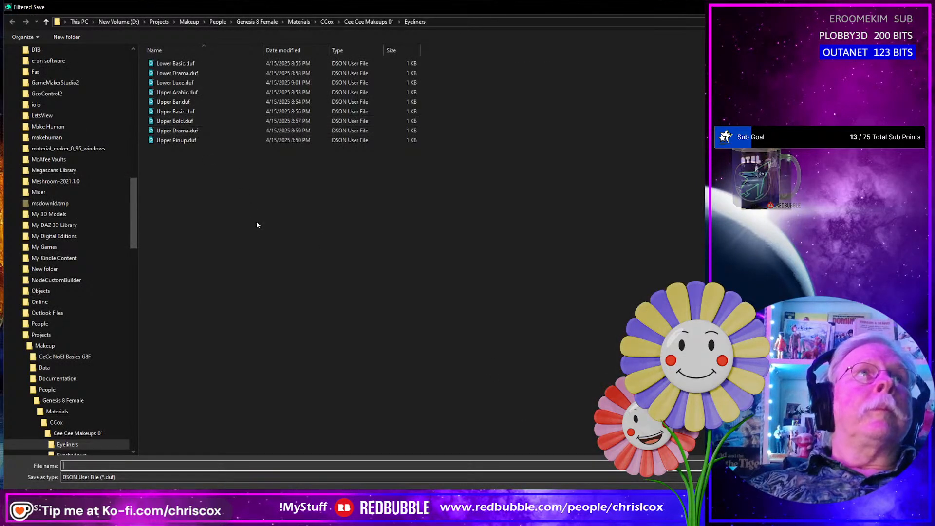
pyautogui.write('Upper luxe')
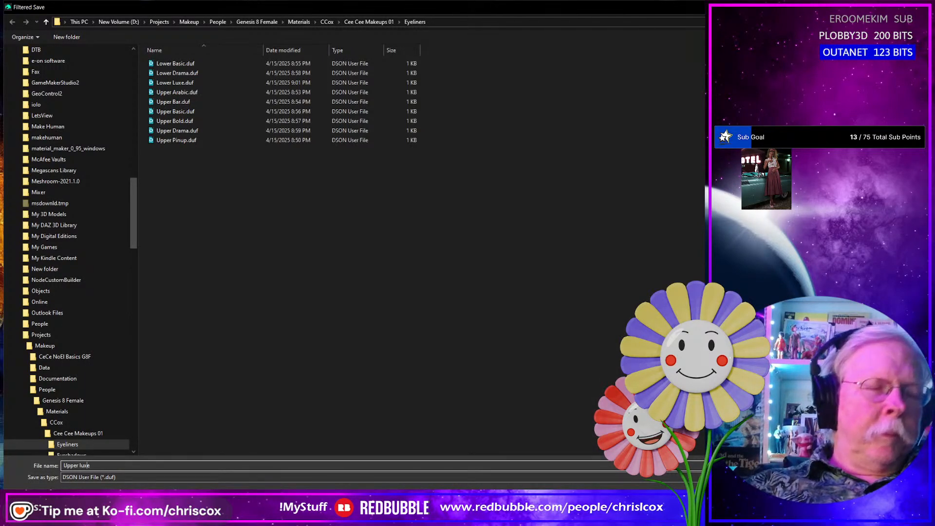
pyautogui.write('L')
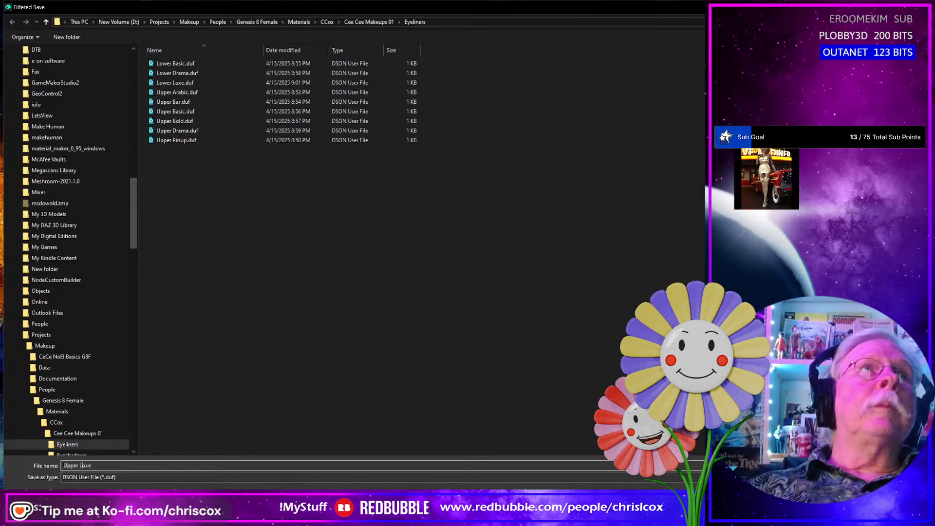
pyautogui.press('Return')
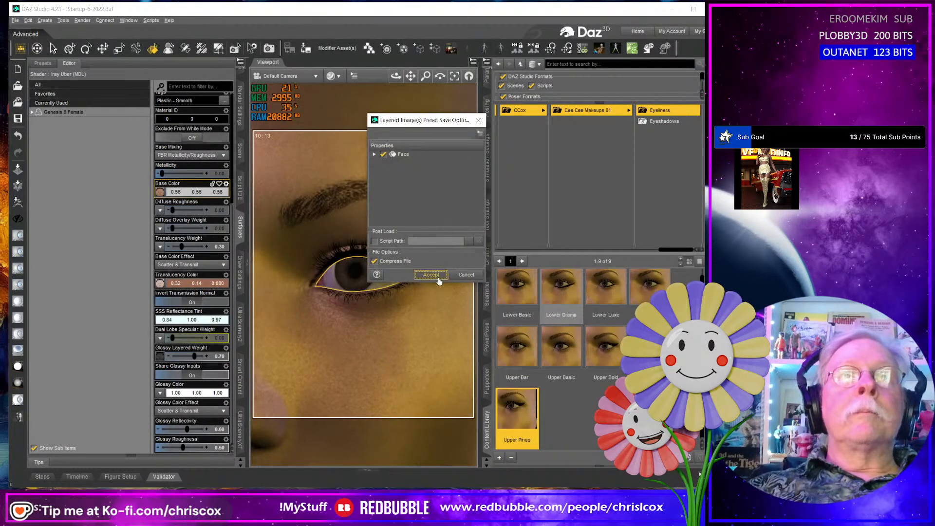
pyautogui.click(431, 275)
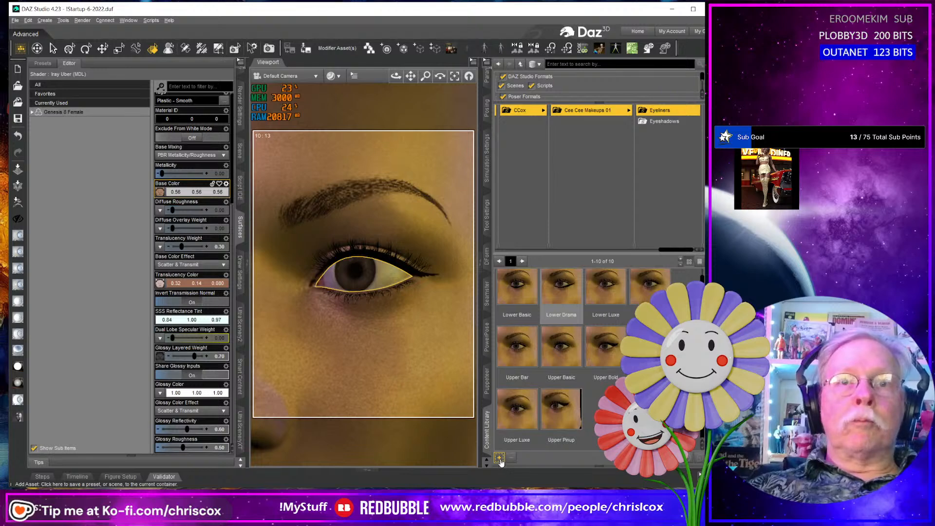
# - Replace the Luxe Upper mask on the face's Base Color color layer with G8F Makeup_Eyeliner_Simple_Upper_Mask.jpg and accept the layered image
pyautogui.click(159, 192)
pyautogui.click(187, 34)
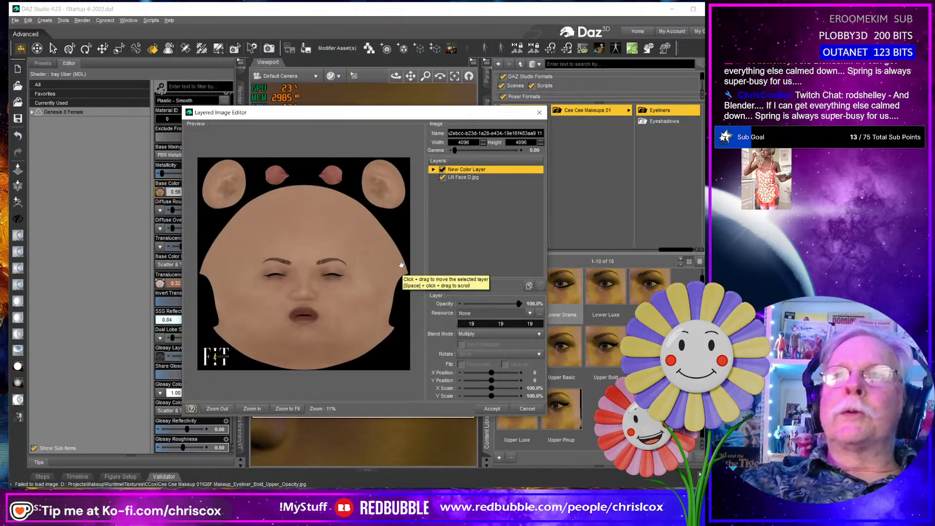
pyautogui.click(433, 169)
pyautogui.click(463, 178)
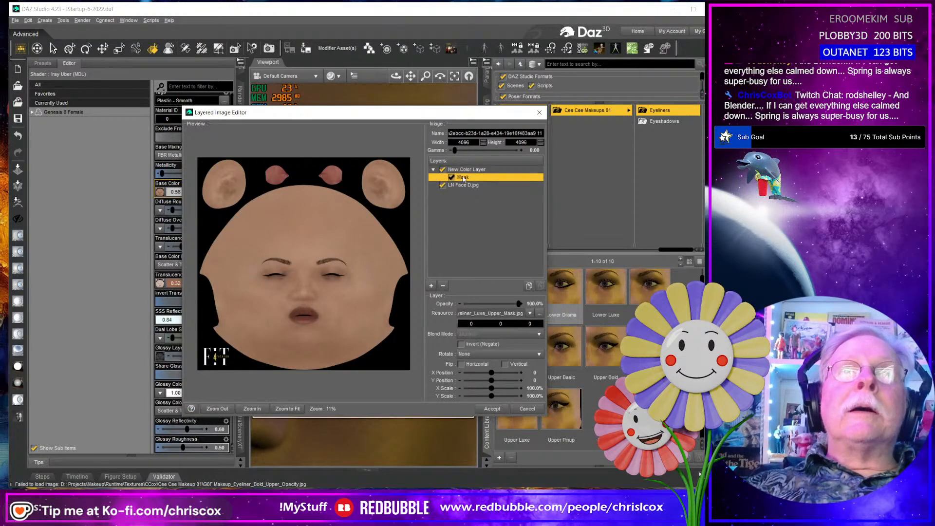
pyautogui.click(540, 313)
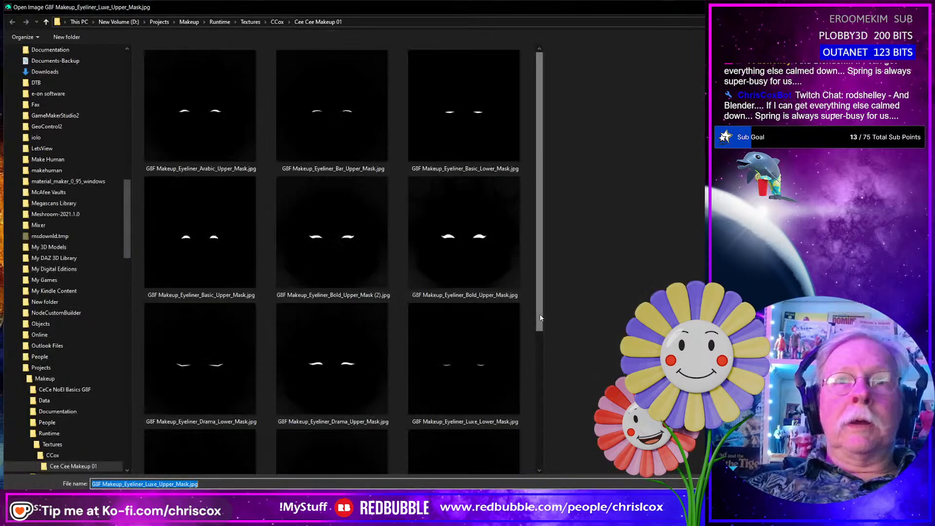
pyautogui.scroll(-4, 333, 360)
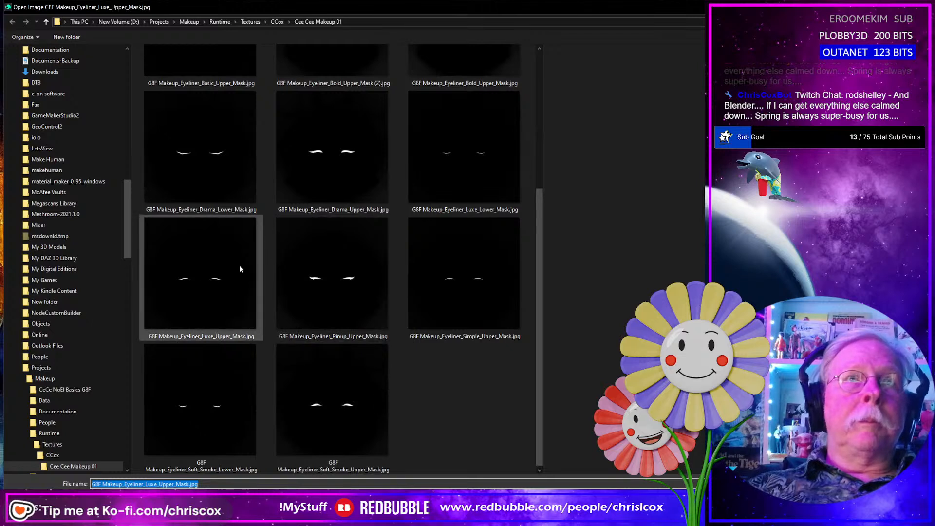
pyautogui.click(454, 296)
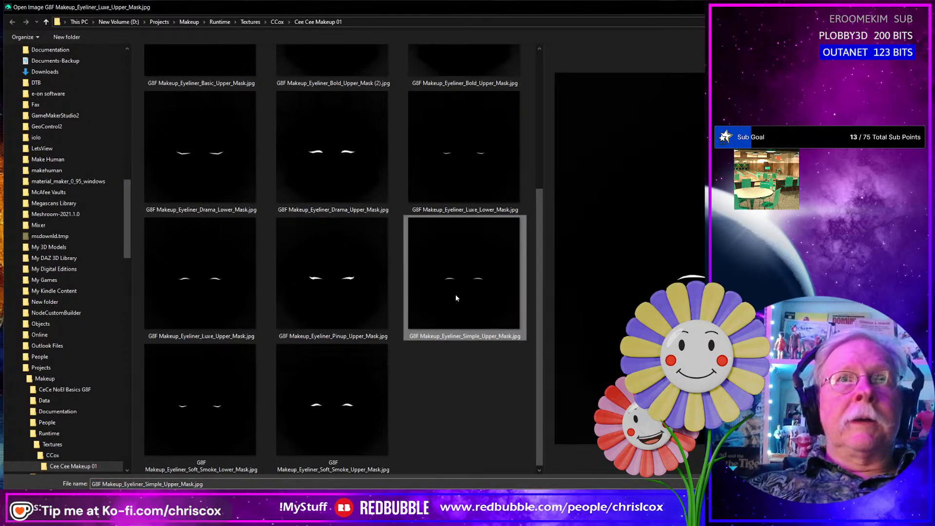
pyautogui.doubleClick(456, 295)
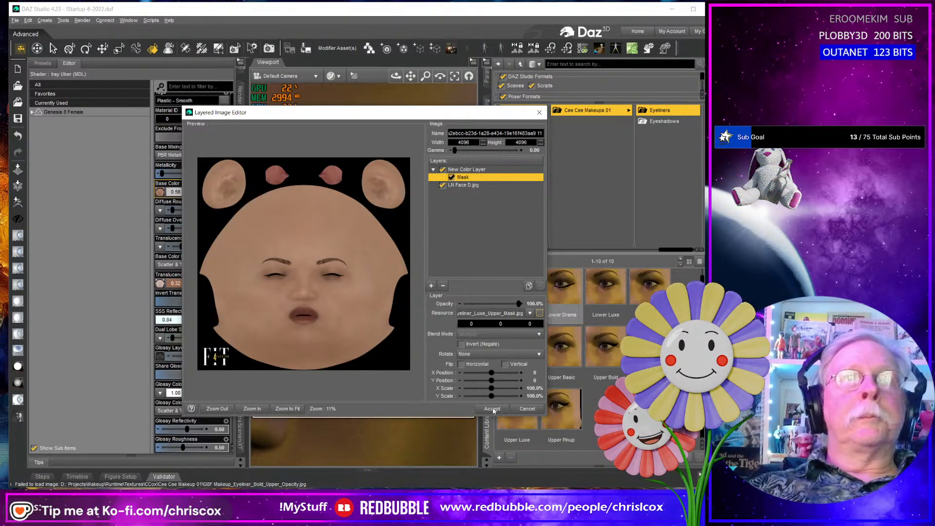
pyautogui.click(493, 409)
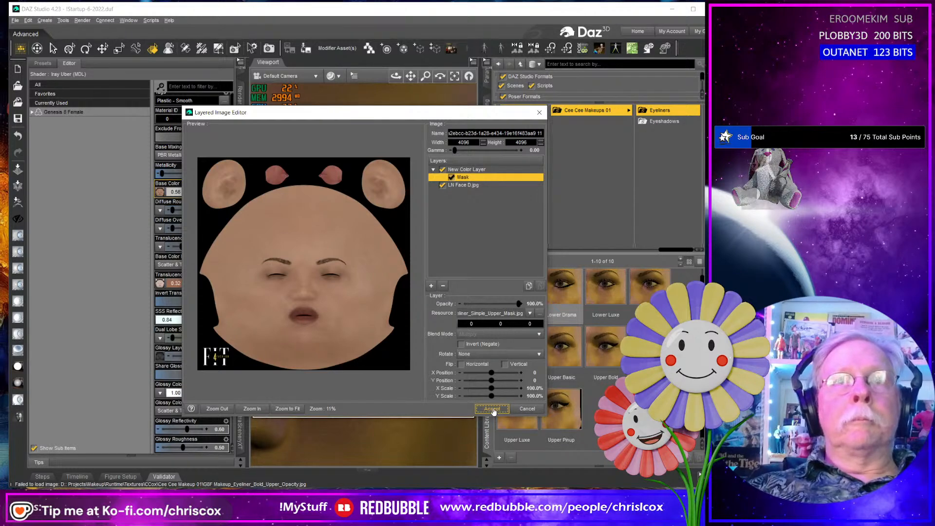
pyautogui.click(493, 410)
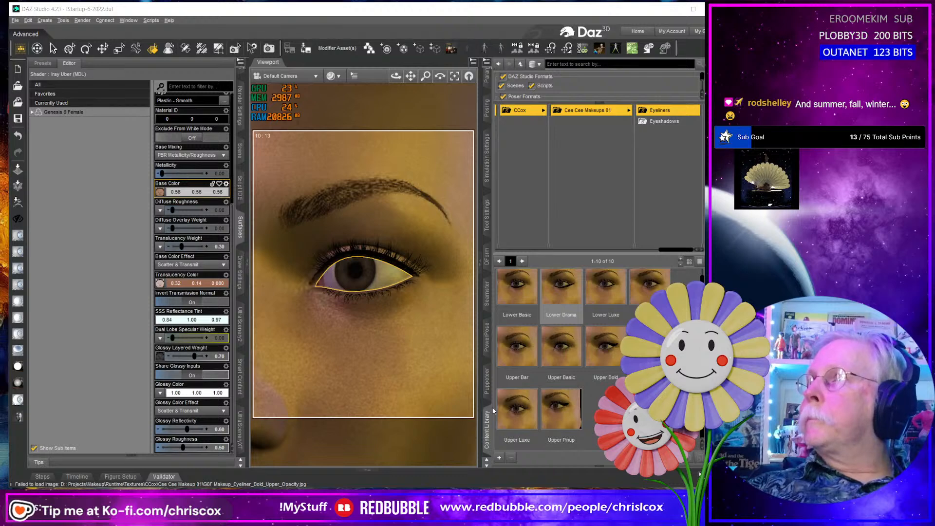
# - Switch to the web browser and examine the BeautyWithFam eyeliner styles chart for reference
pyautogui.hotkey('alt', 'Tab')
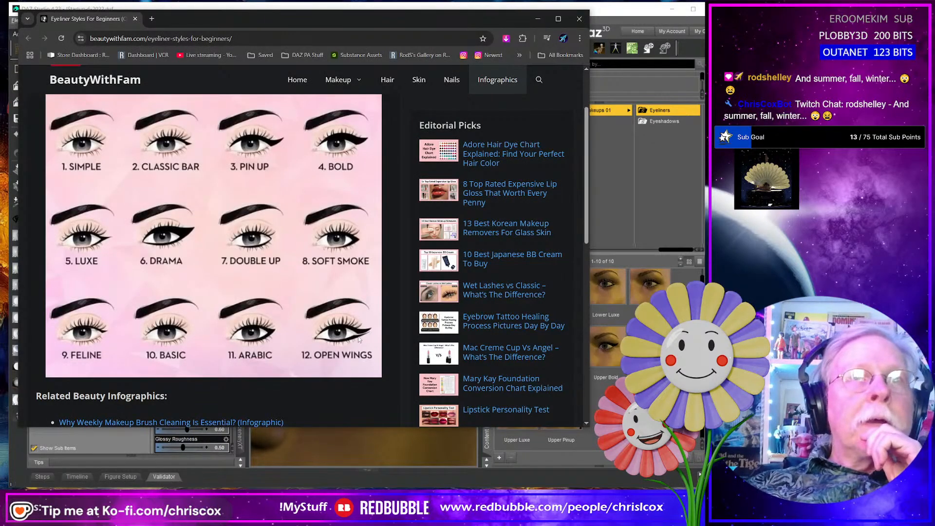
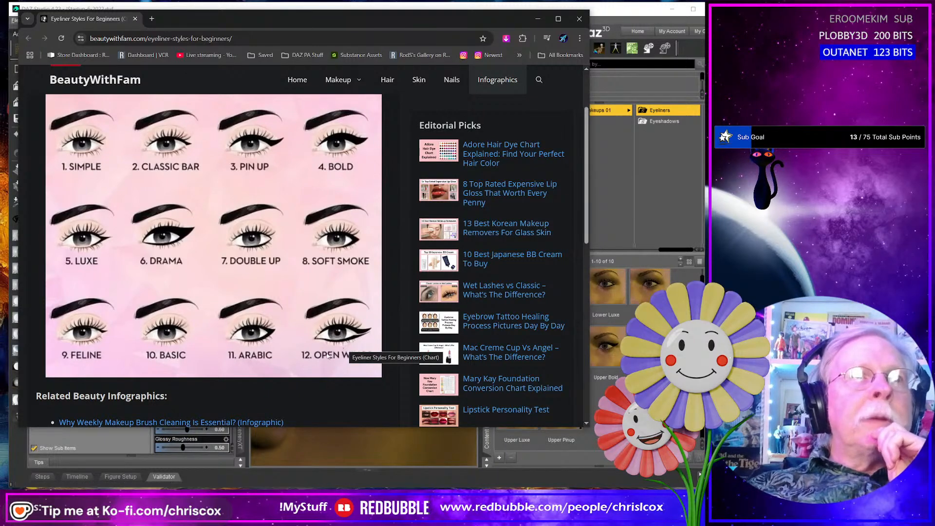
# - Switch back to DAZ Studio and check which mask image the color layer uses in the face's Base Color layered image
pyautogui.click(597, 9)
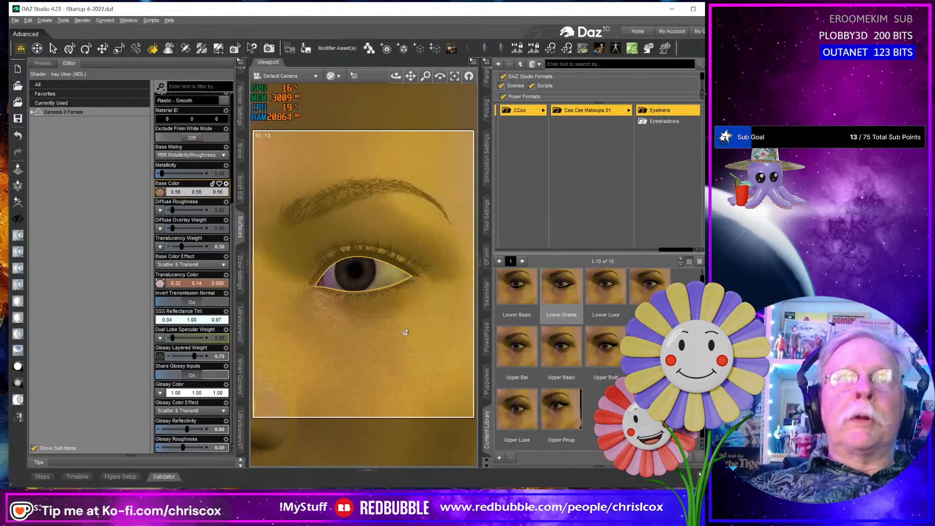
pyautogui.click(161, 193)
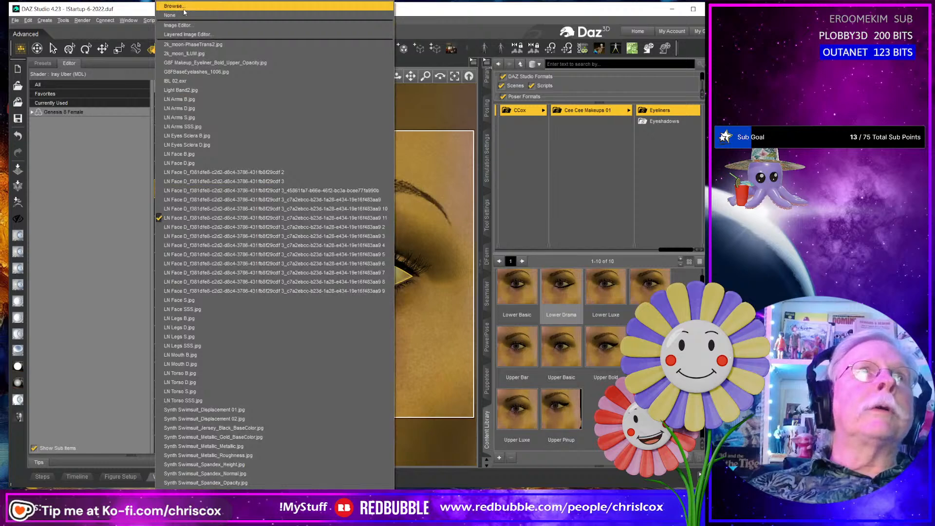
pyautogui.click(185, 34)
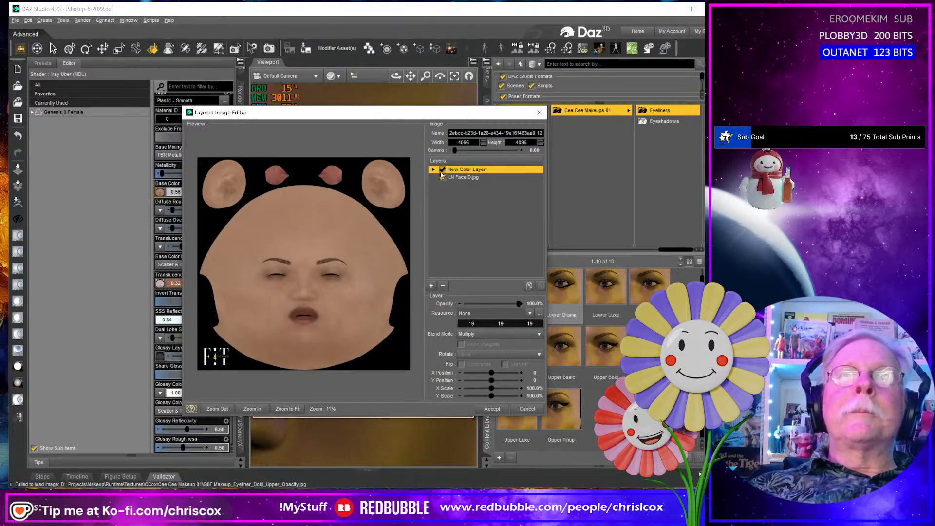
pyautogui.click(434, 170)
pyautogui.click(470, 179)
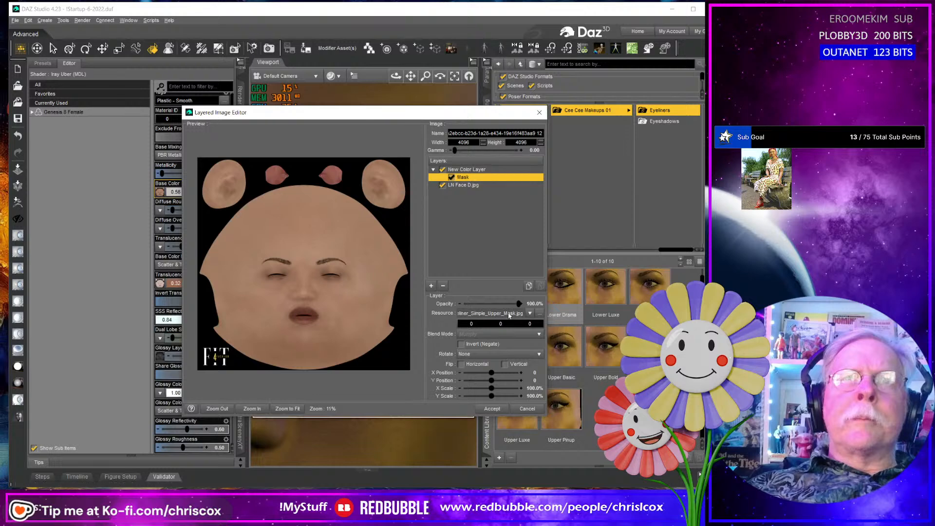
pyautogui.click(528, 409)
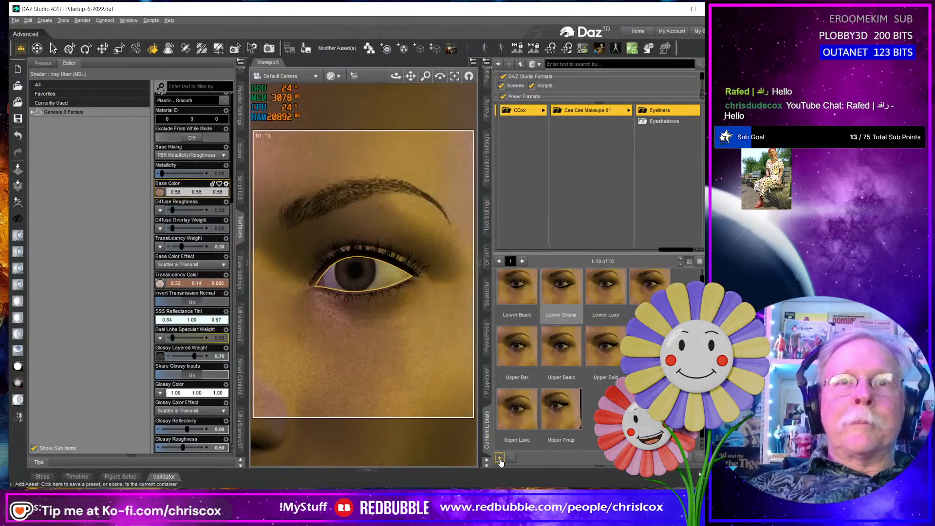
# - Save the upper simple eyeliner as a compressed Layered Image(s) preset named Upper Simple in the Eyeliners folder, with the Face surface included
pyautogui.click(499, 458)
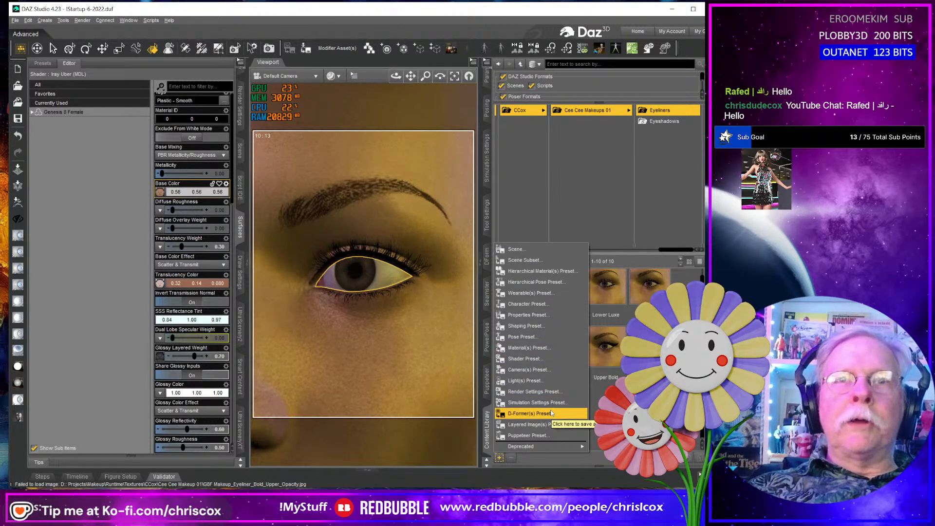
pyautogui.click(547, 426)
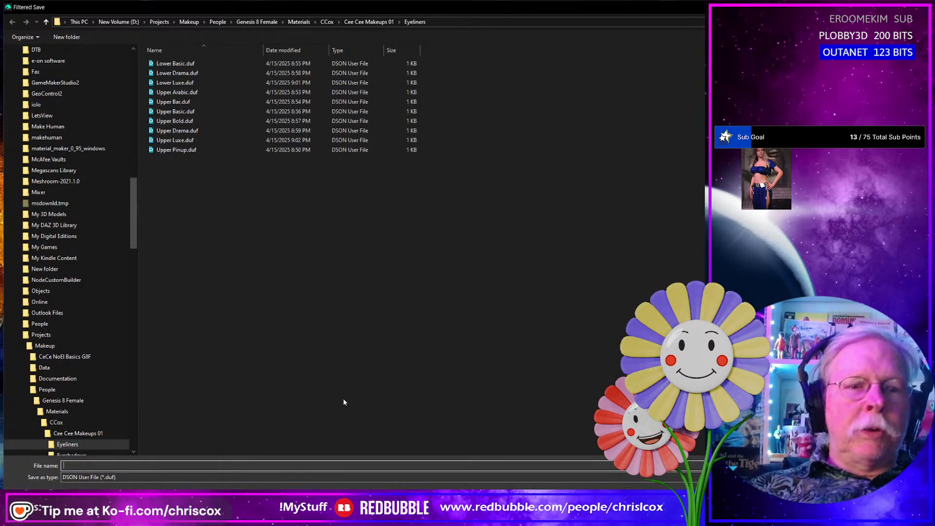
pyautogui.write('Upper ')
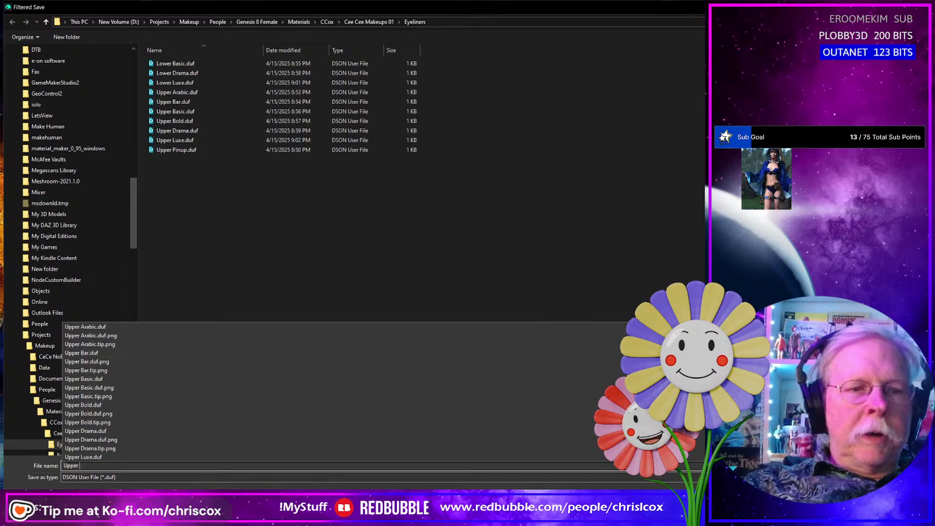
pyautogui.write('Simple')
pyautogui.press('Return')
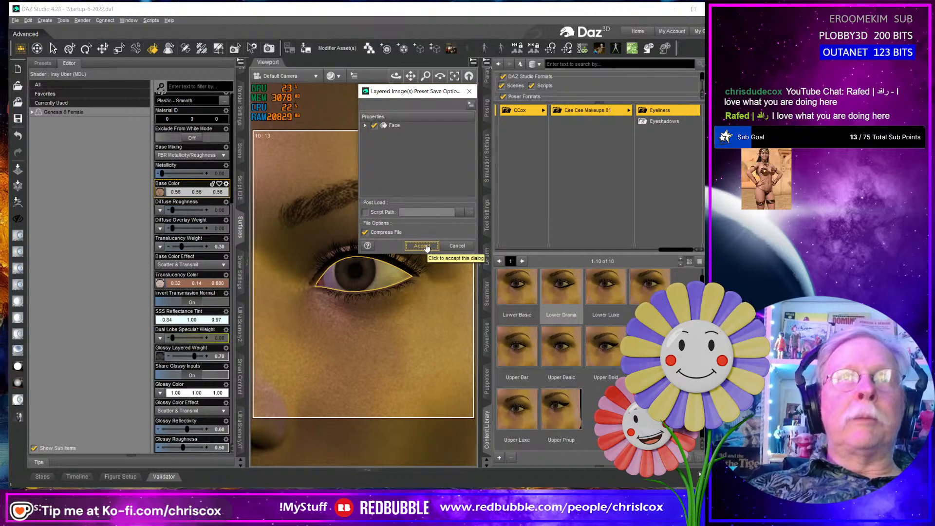
pyautogui.click(422, 246)
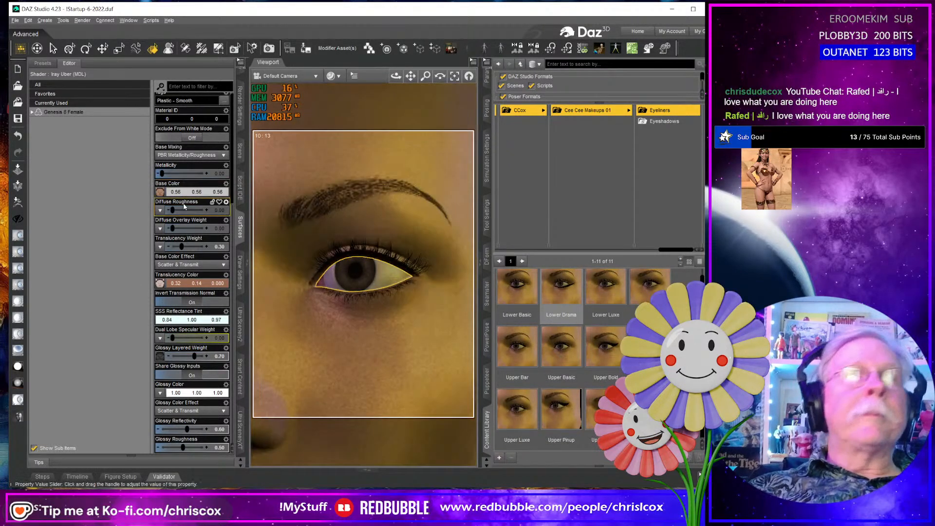
# - Replace the Simple Upper mask on the face's Base Color color layer with G8F Makeup_Eyeliner_Soft_Smoke_Lower_Mask.jpg and accept the layered image
pyautogui.click(159, 193)
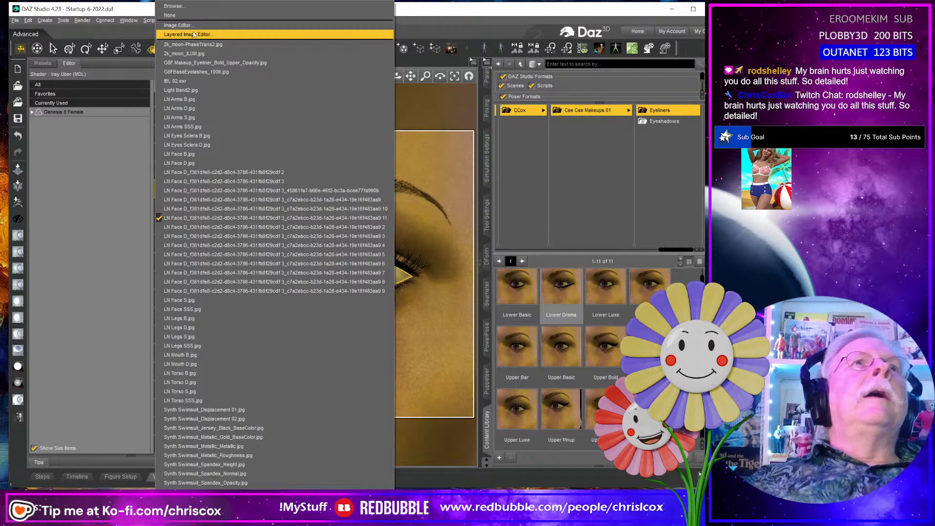
pyautogui.click(194, 34)
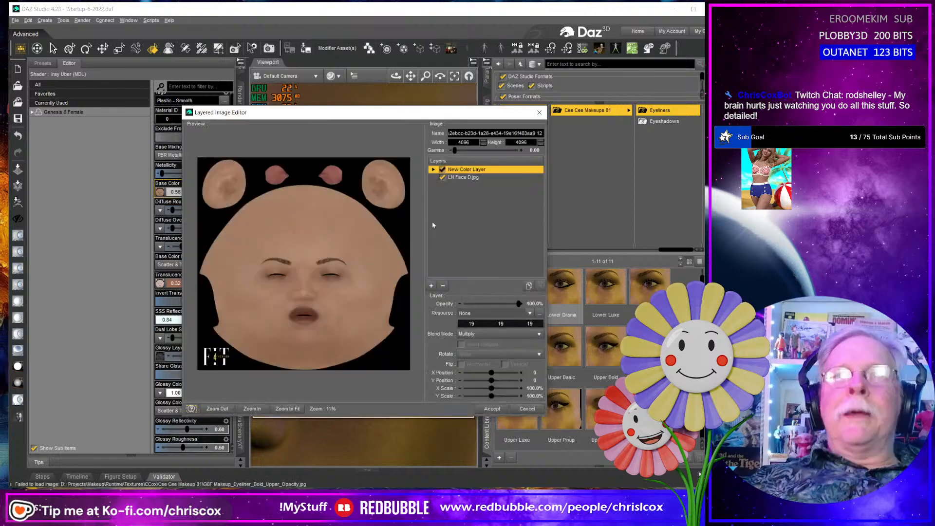
pyautogui.click(434, 169)
pyautogui.click(463, 178)
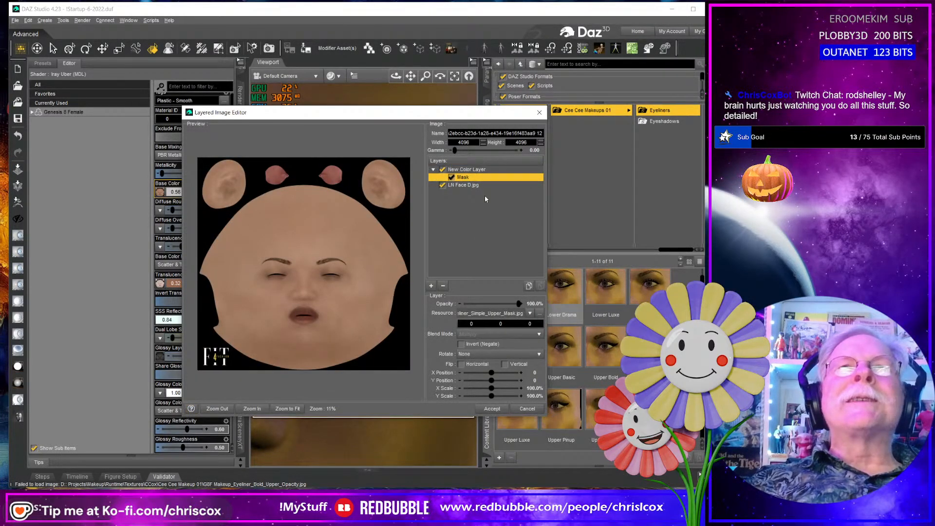
pyautogui.click(539, 314)
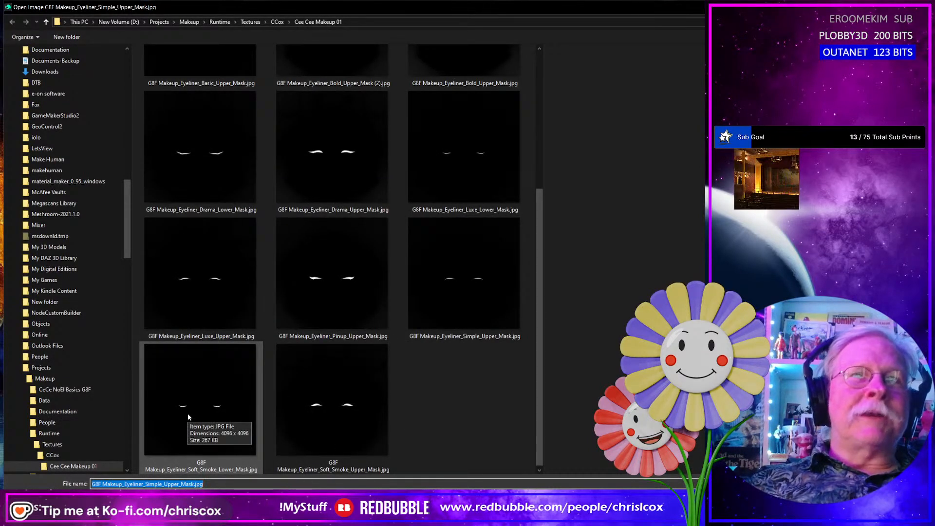
pyautogui.press('Return')
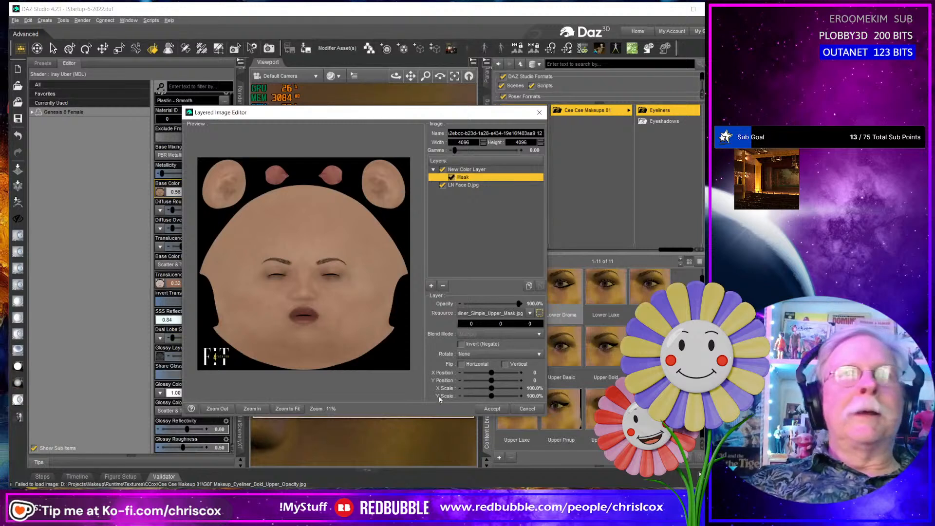
pyautogui.click(493, 410)
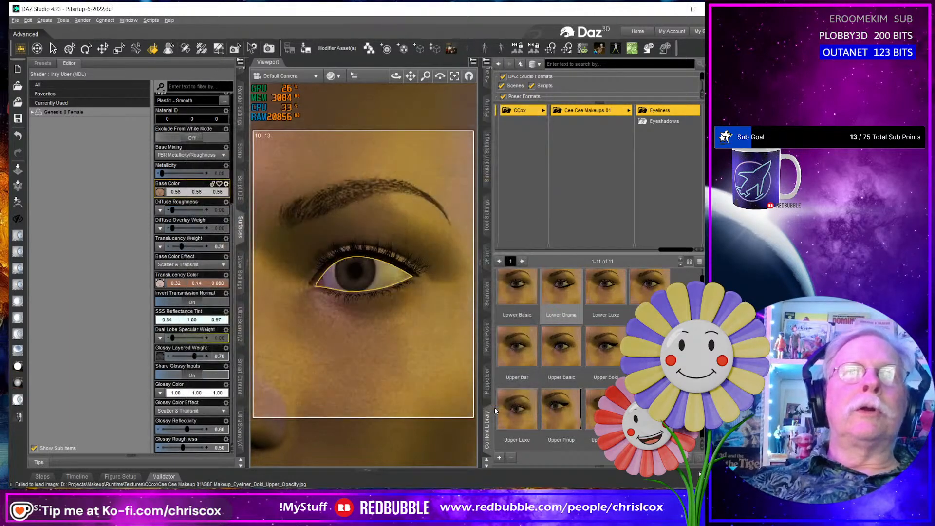
# - Save the lower soft smoke eyeliner as a compressed Layered Image(s) preset named Lower Soft Smoke in the Eyeliners folder, including the Face surface
pyautogui.click(499, 458)
pyautogui.click(533, 423)
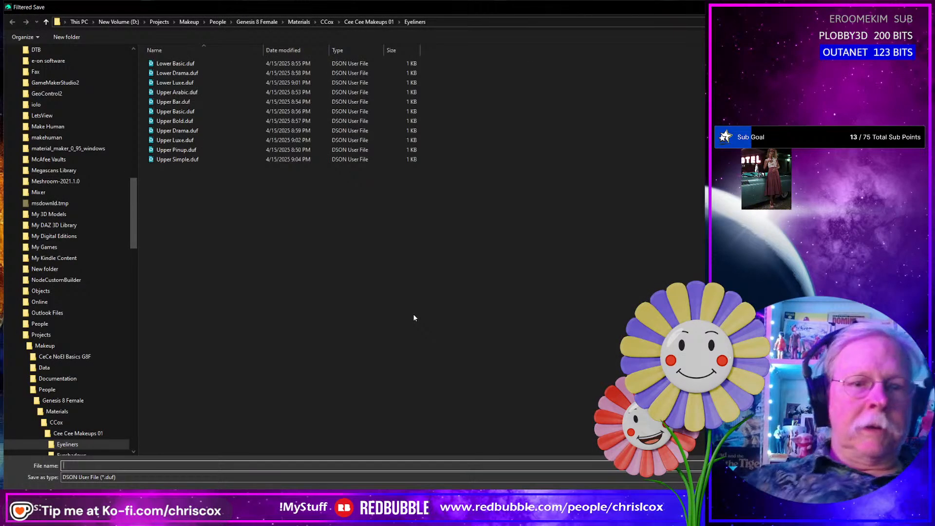
pyautogui.write('Lower')
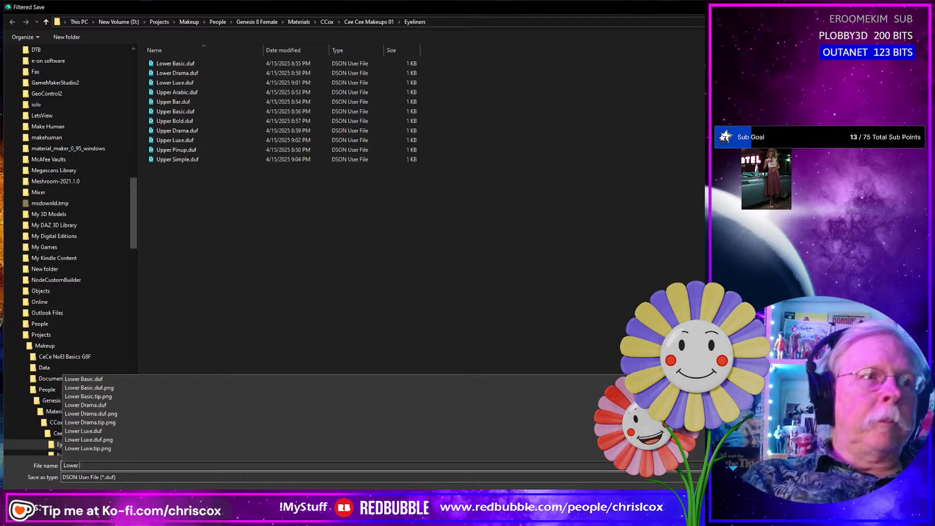
pyautogui.write(' Soft Smoke')
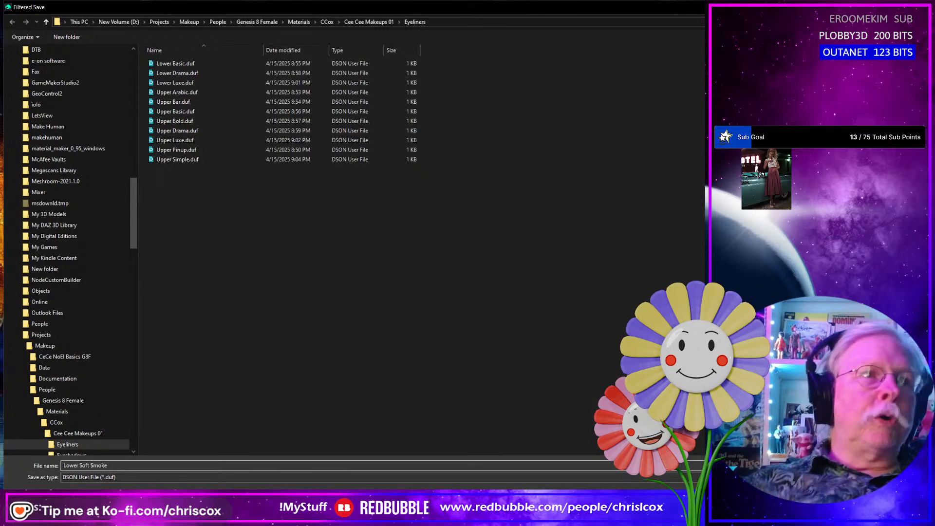
pyautogui.press('Return')
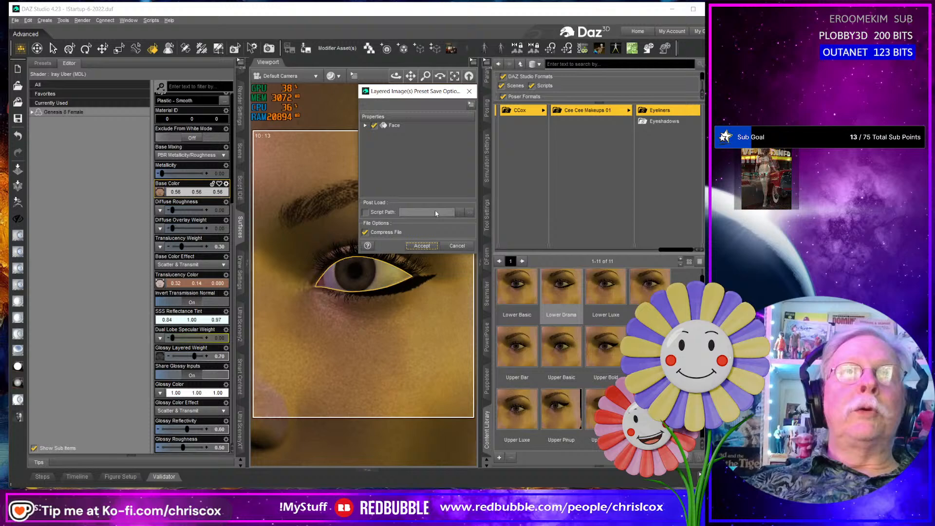
pyautogui.click(422, 246)
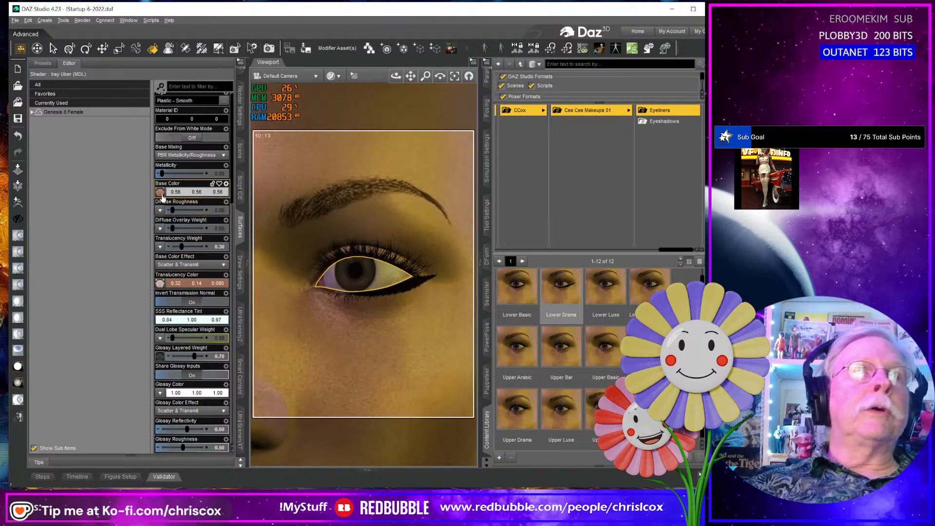
# - Replace the Soft Smoke Lower mask on the face's Base Color color layer with G8F Makeup_Eyeliner_Soft_Smoke_Upper_Mask.jpg and accept the layered image
pyautogui.click(160, 191)
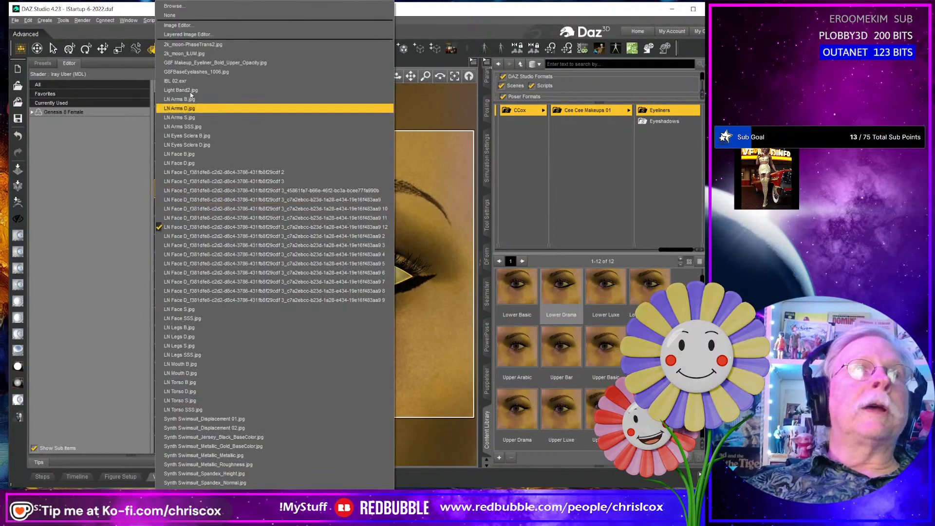
pyautogui.click(188, 34)
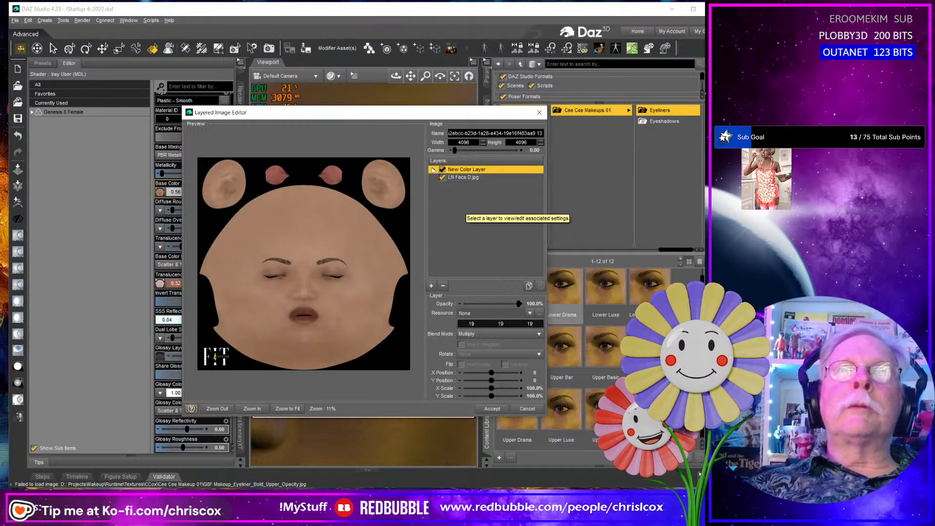
pyautogui.click(434, 169)
pyautogui.click(462, 178)
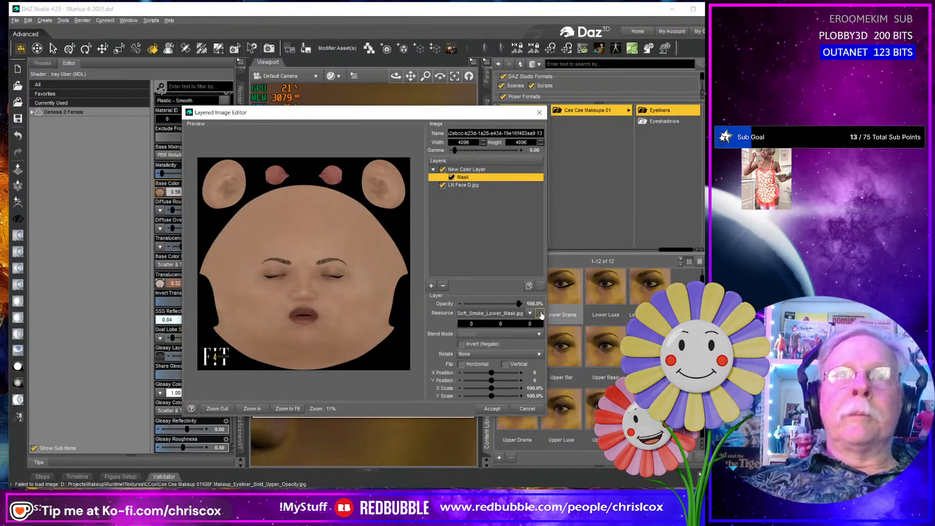
pyautogui.click(540, 313)
pyautogui.scroll(-3, 410, 396)
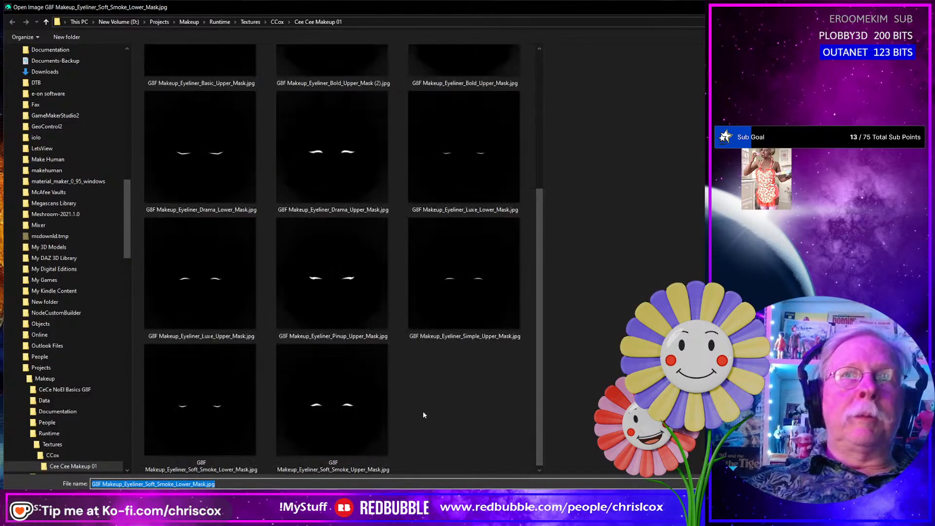
pyautogui.click(327, 429)
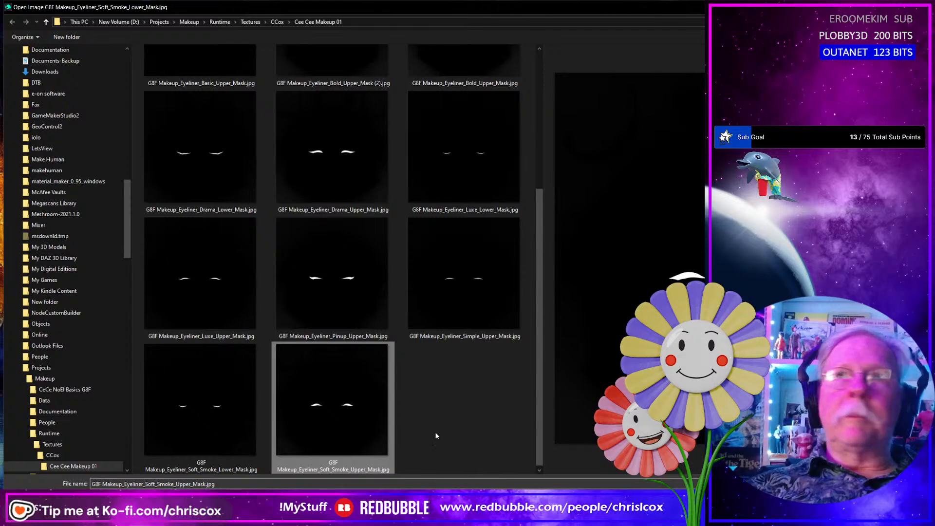
pyautogui.click(848, 501)
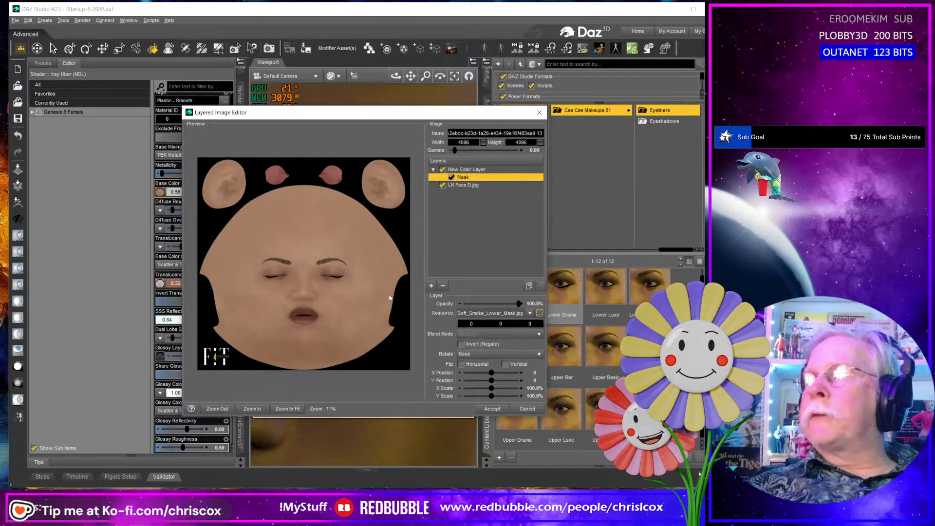
pyautogui.click(492, 409)
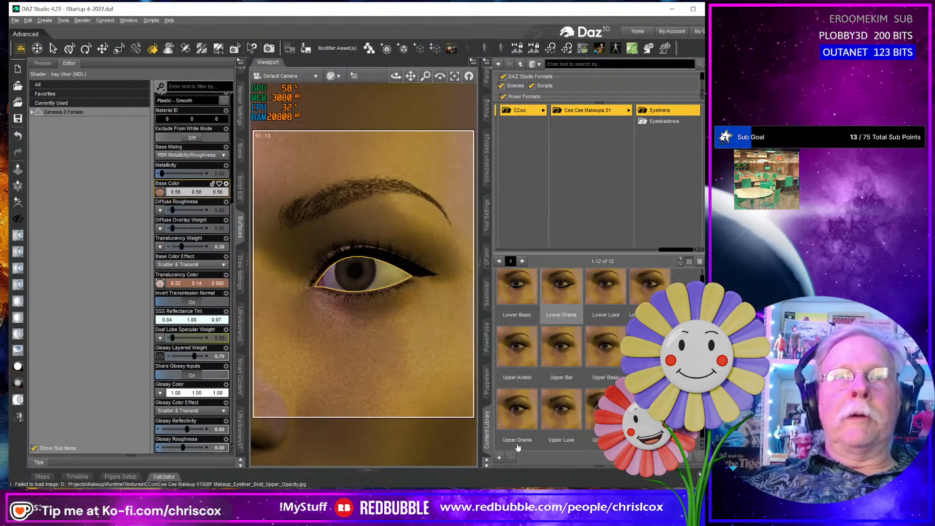
# - Save the upper soft smoke eyeliner as a Layered Image(s) preset named Upper Soft Smoke in the Eyeliners folder
pyautogui.click(500, 460)
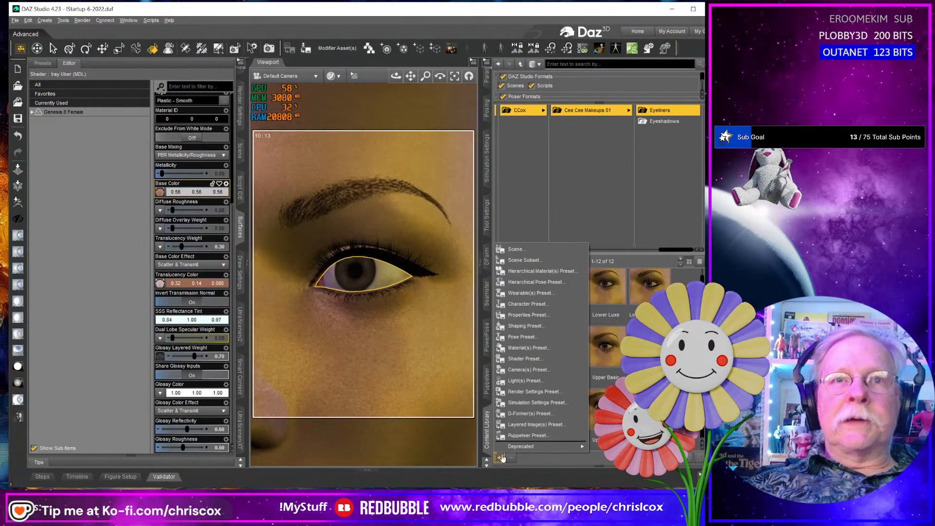
pyautogui.click(549, 423)
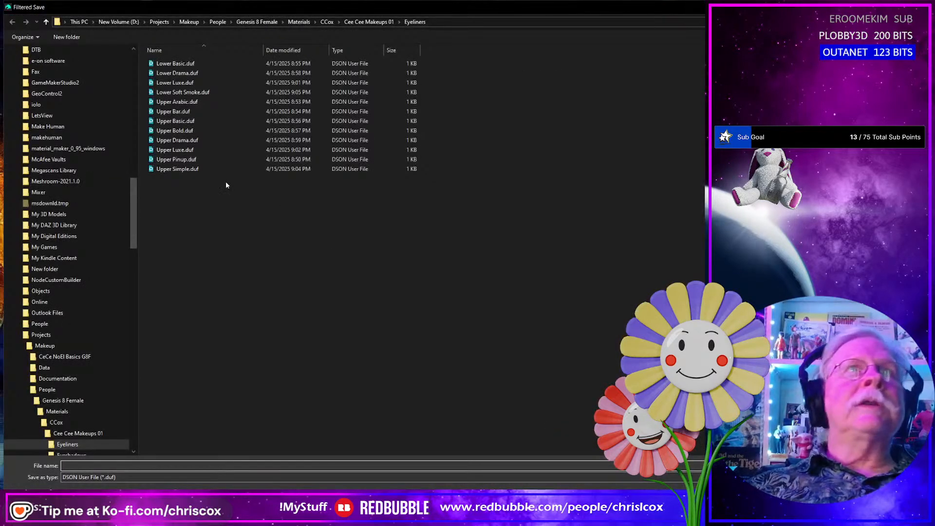
pyautogui.write('U')
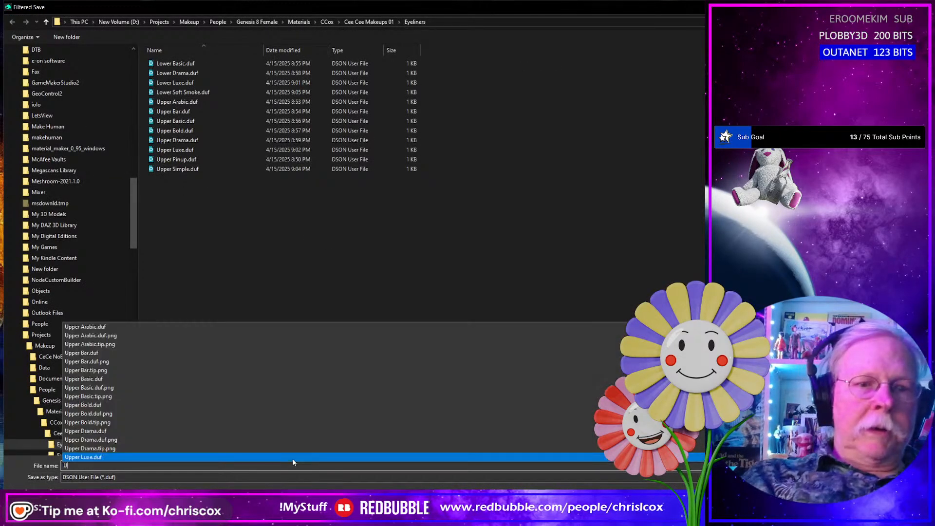
pyautogui.write('pper Sof')
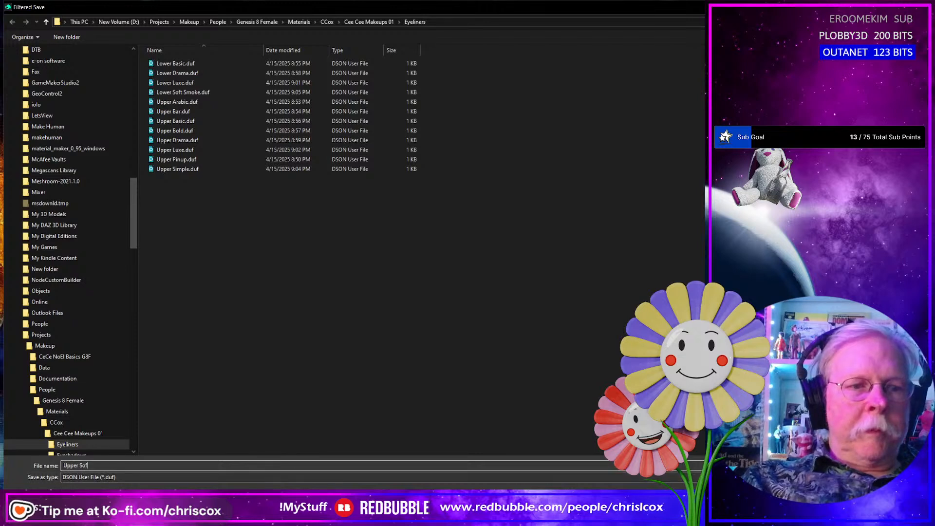
pyautogui.write('t Smo')
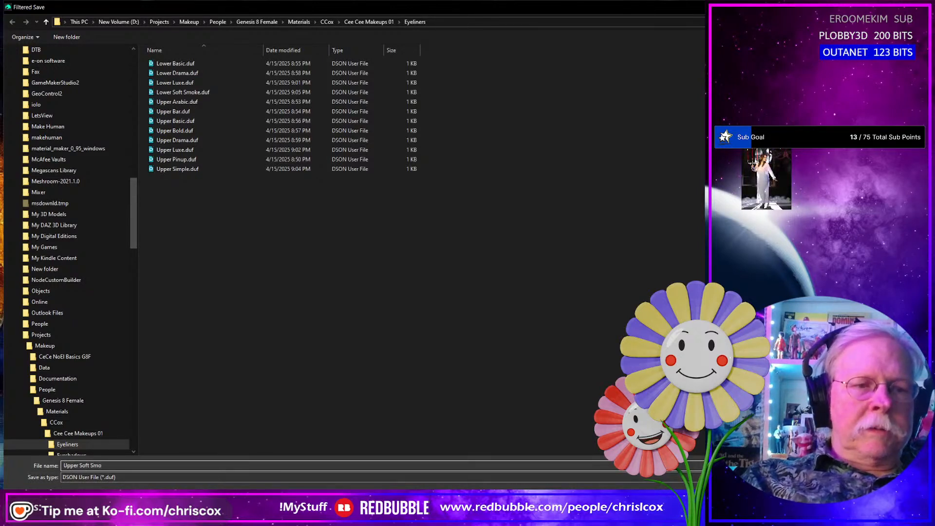
pyautogui.write('ke')
pyautogui.press('Return')
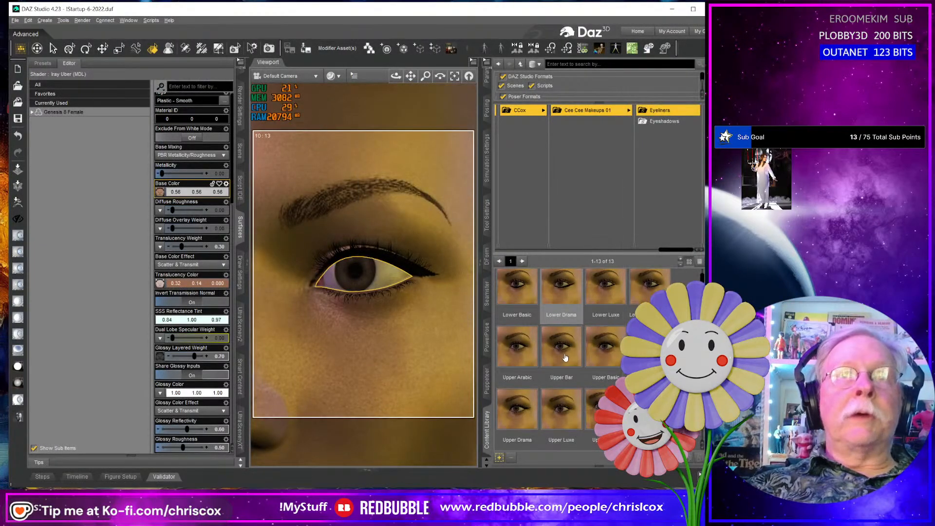
pyautogui.scroll(-1, 592, 360)
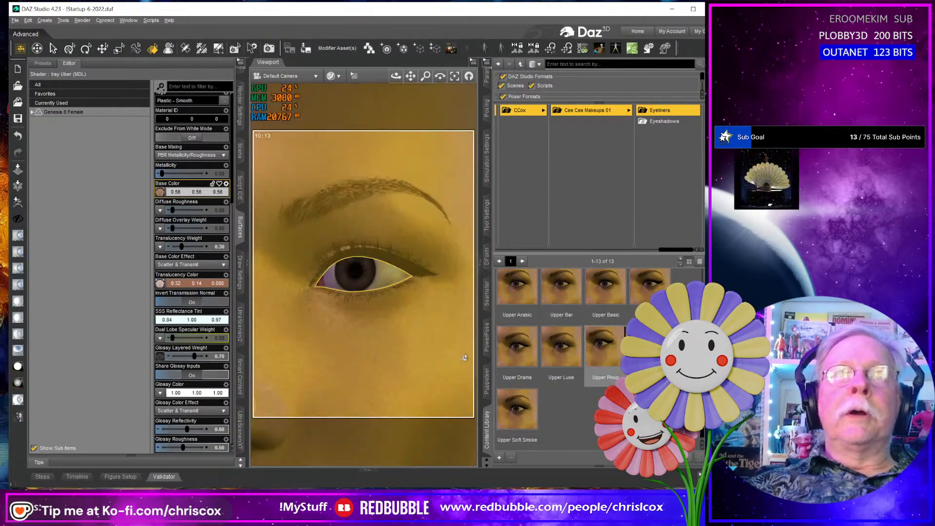
# - Apply the Reset LIE Makeup preset from the Cee Cee Makeups 01 folder to clear the eyeliner from the face
pyautogui.click(590, 124)
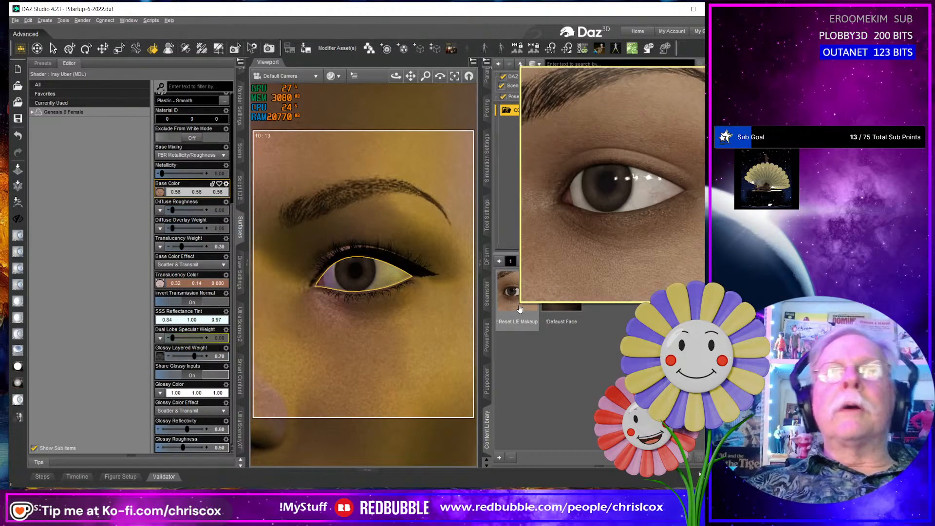
pyautogui.doubleClick(519, 309)
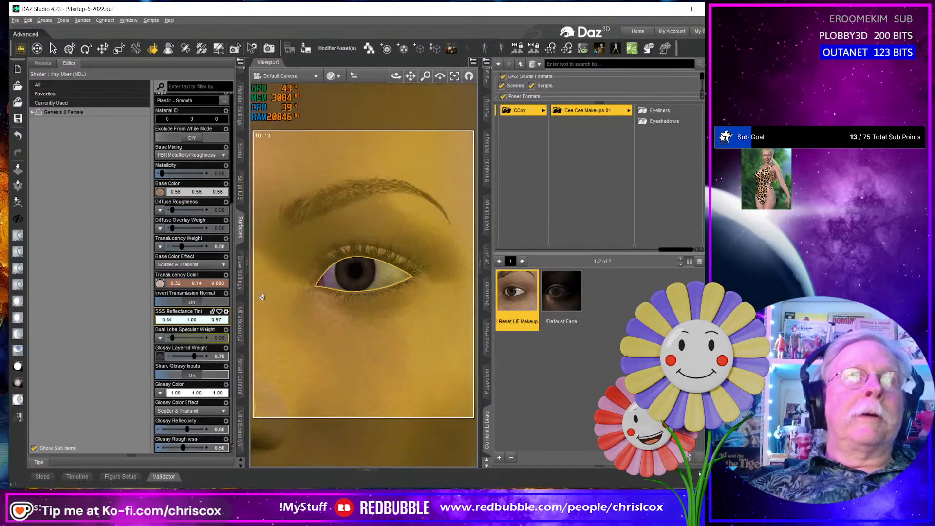
pyautogui.scroll(-7, 324, 337)
pyautogui.scroll(1, 324, 336)
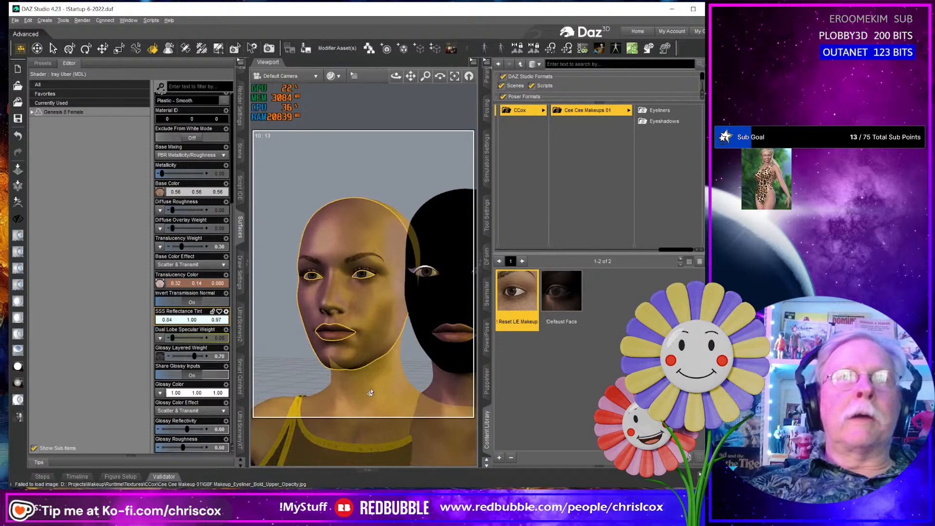
pyautogui.scroll(5, 346, 363)
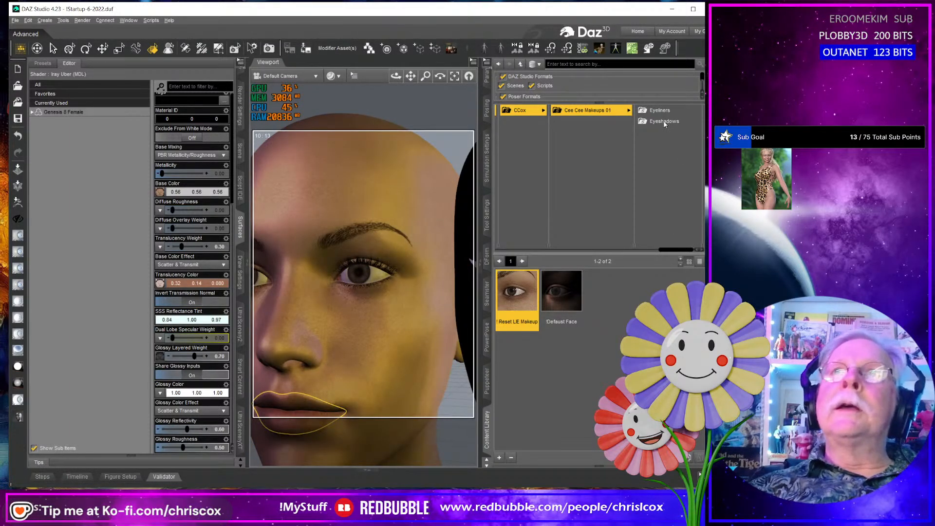
# - Try the Lower Drama and Lower Luxe eyeliner presets on the face, undo the last application, and reapply Lower Luxe
pyautogui.click(662, 110)
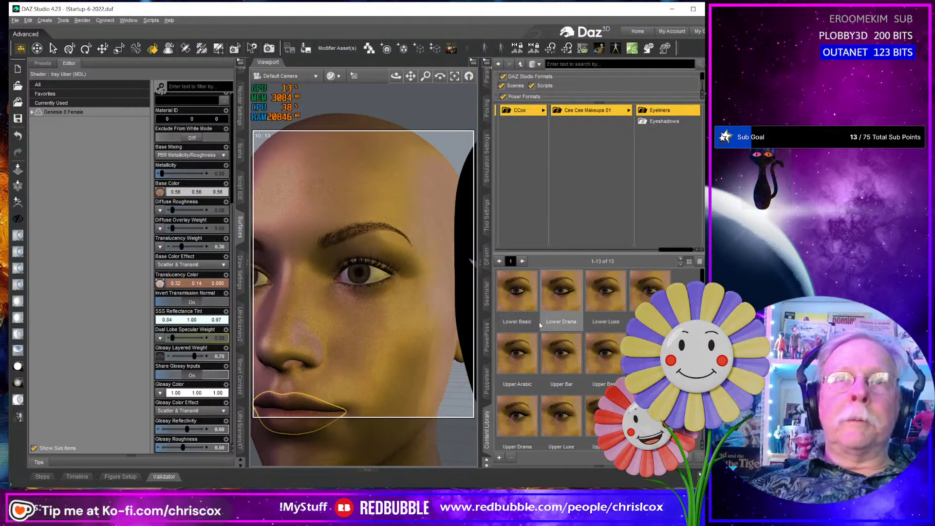
pyautogui.moveTo(517, 307)
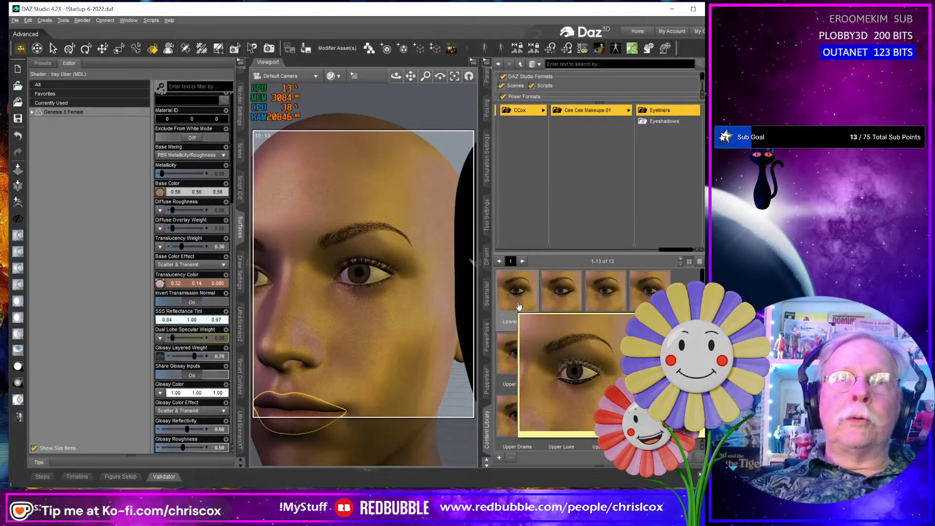
pyautogui.doubleClick(562, 312)
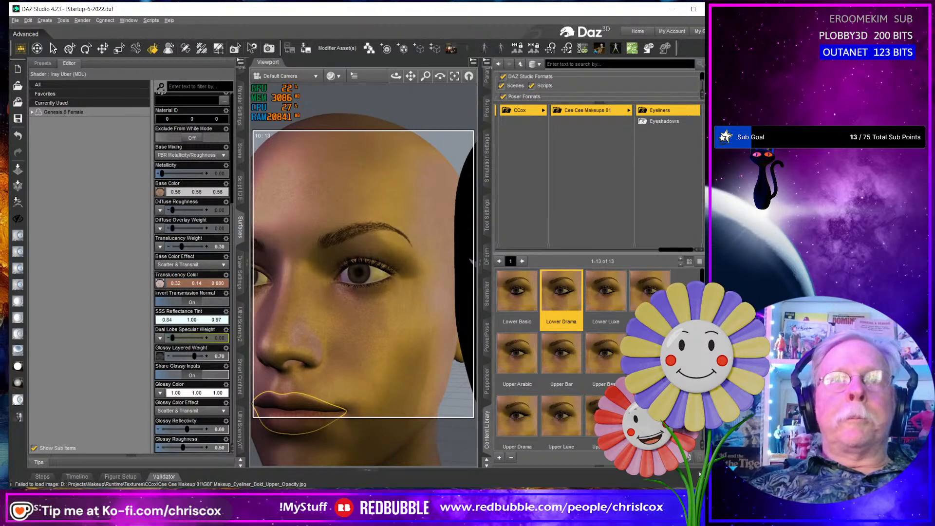
pyautogui.click(614, 303)
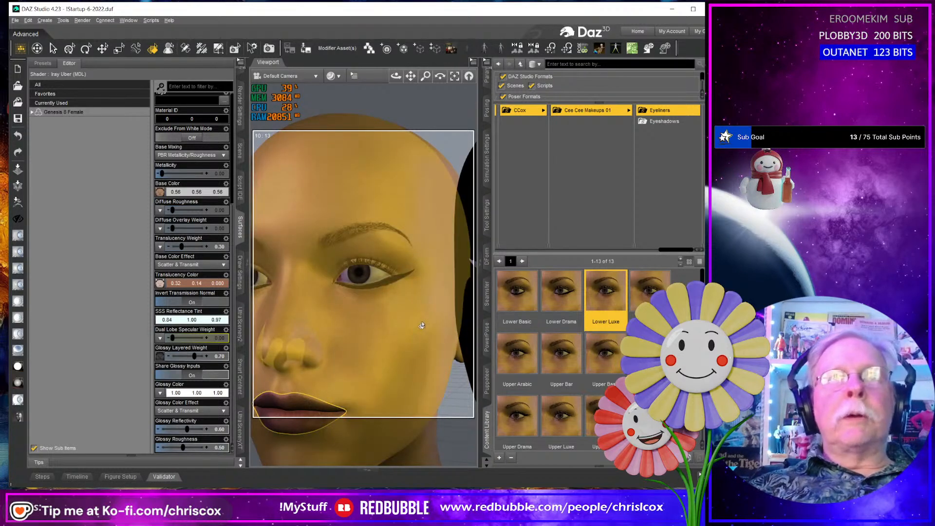
pyautogui.hotkey('ctrl', 'z')
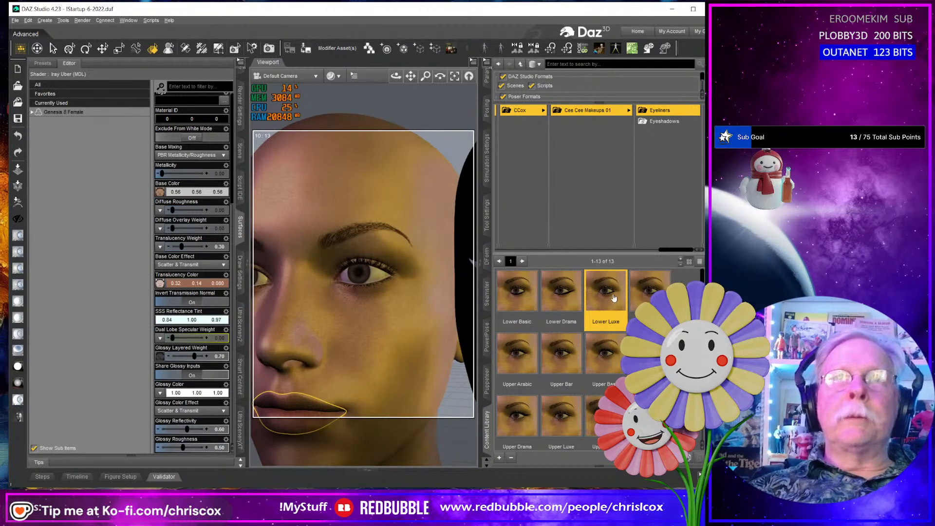
pyautogui.doubleClick(614, 297)
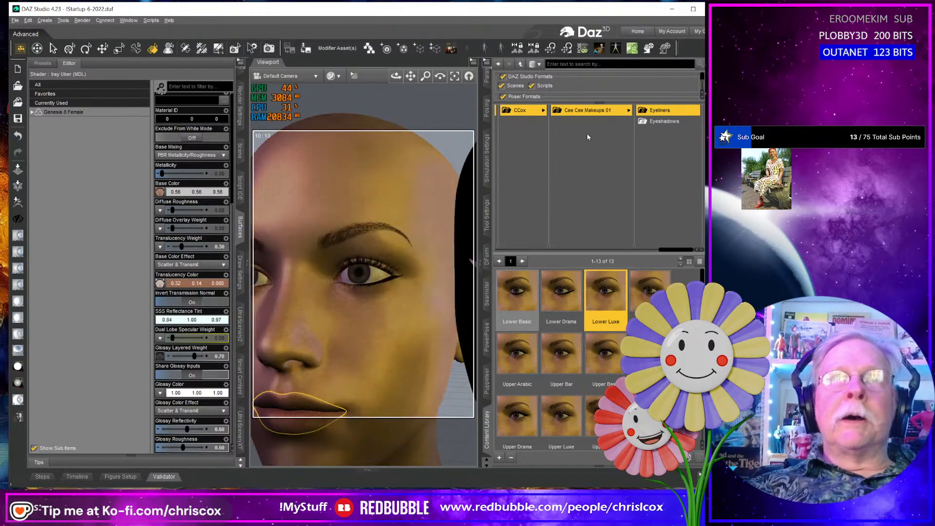
# - Apply the Upper Drama preset from the Eyeliners folder to the face
pyautogui.click(589, 111)
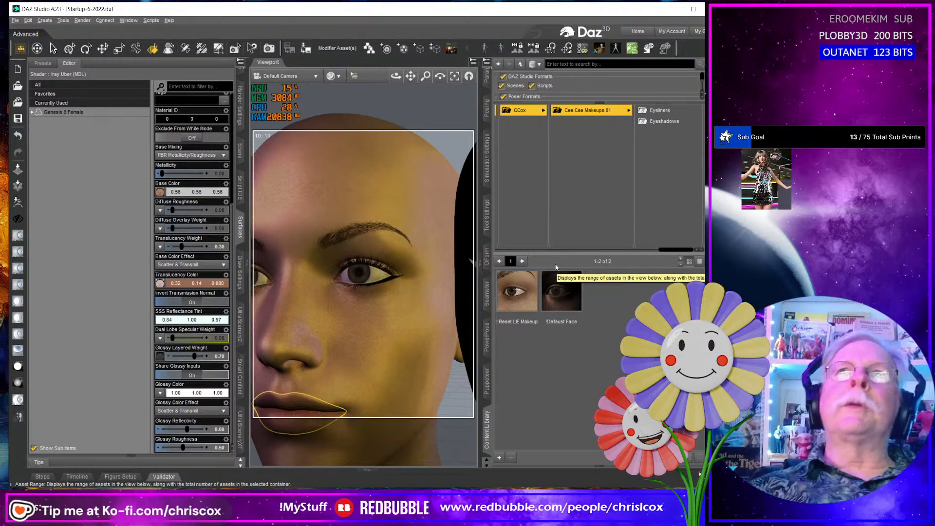
pyautogui.click(661, 112)
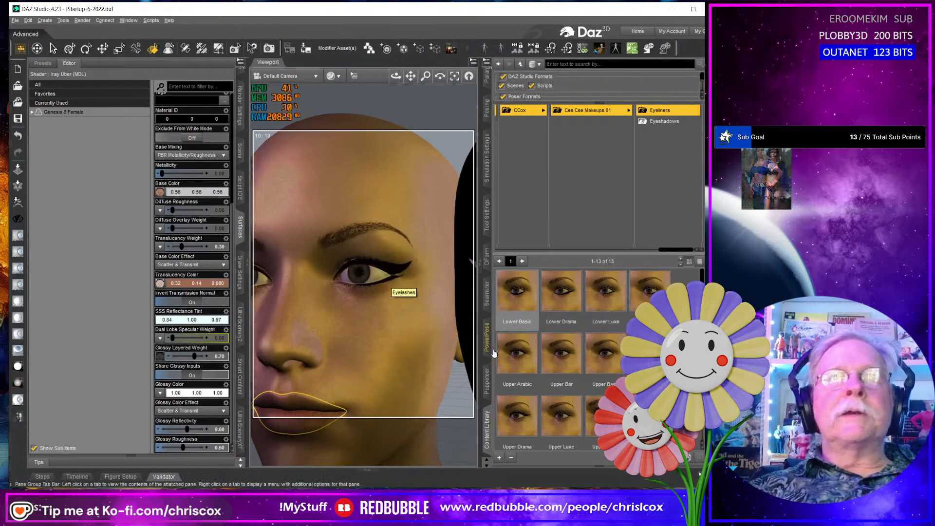
pyautogui.moveTo(590, 376)
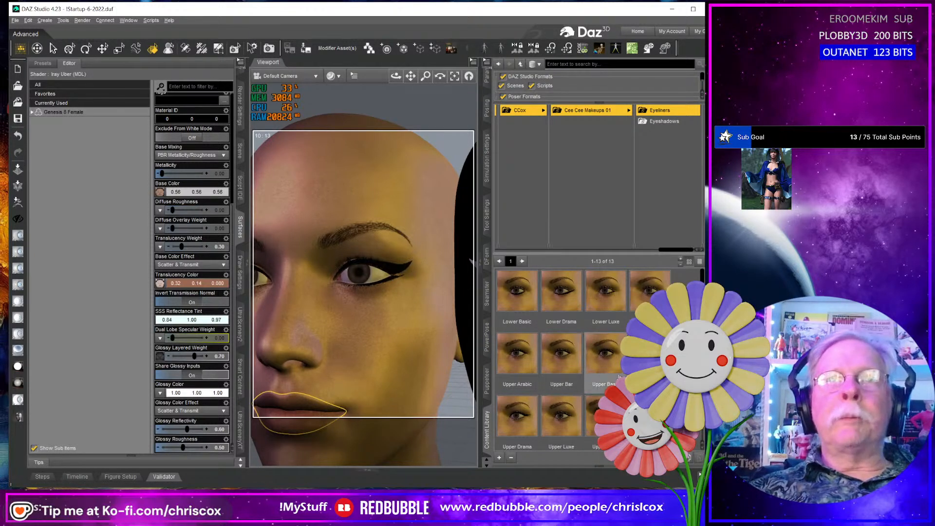
pyautogui.scroll(-2, 620, 377)
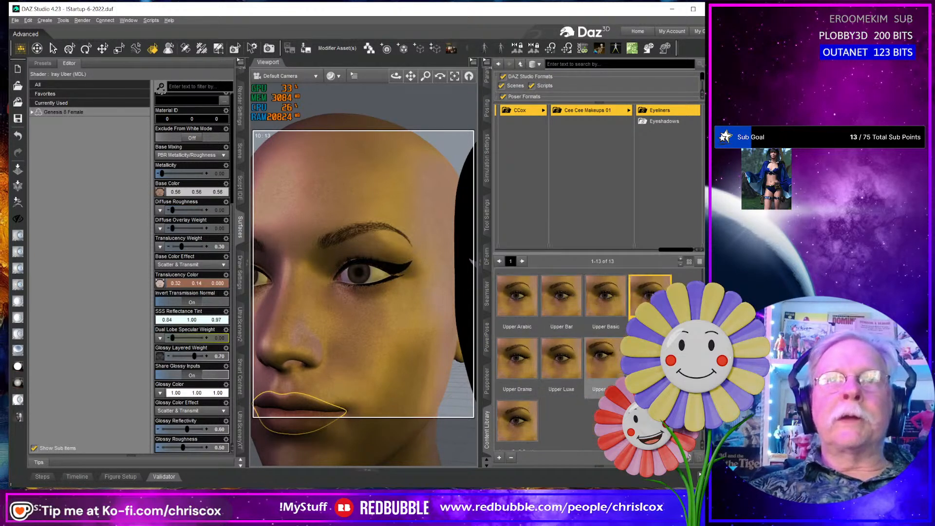
pyautogui.click(524, 356)
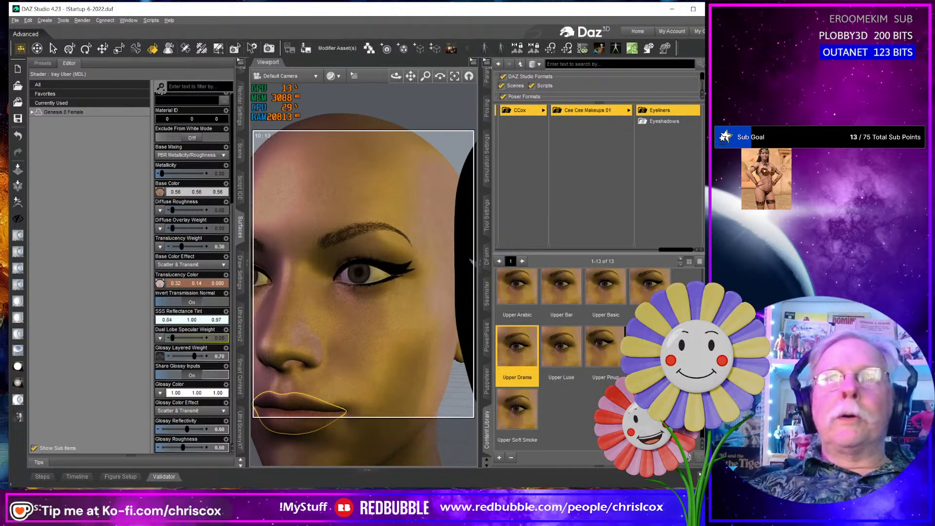
# - Apply the Lower Drama eyeliner preset to the face and inspect the eye up close
pyautogui.scroll(2, 560, 356)
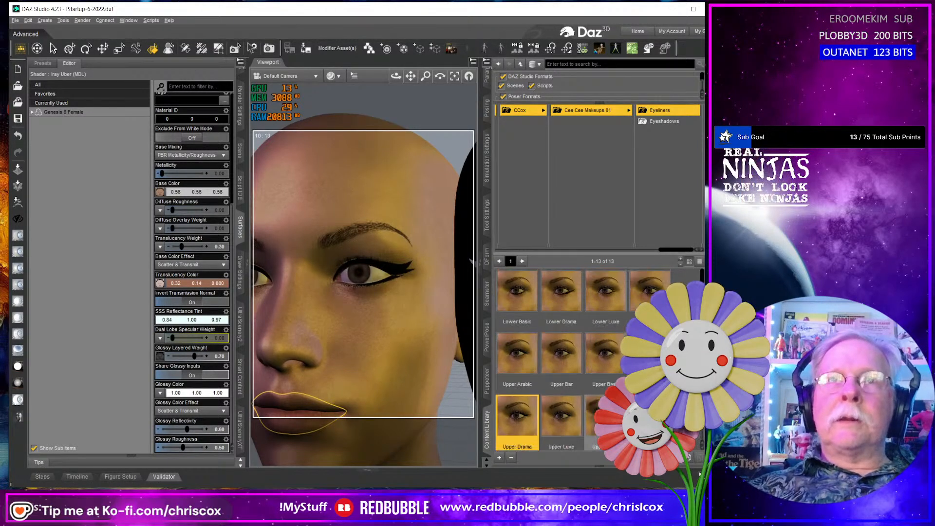
pyautogui.doubleClick(561, 307)
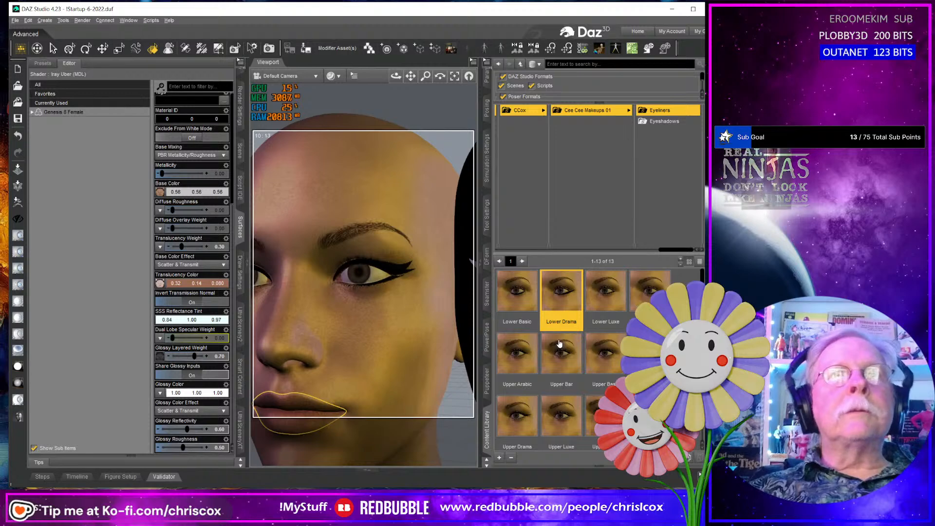
pyautogui.scroll(10, 422, 334)
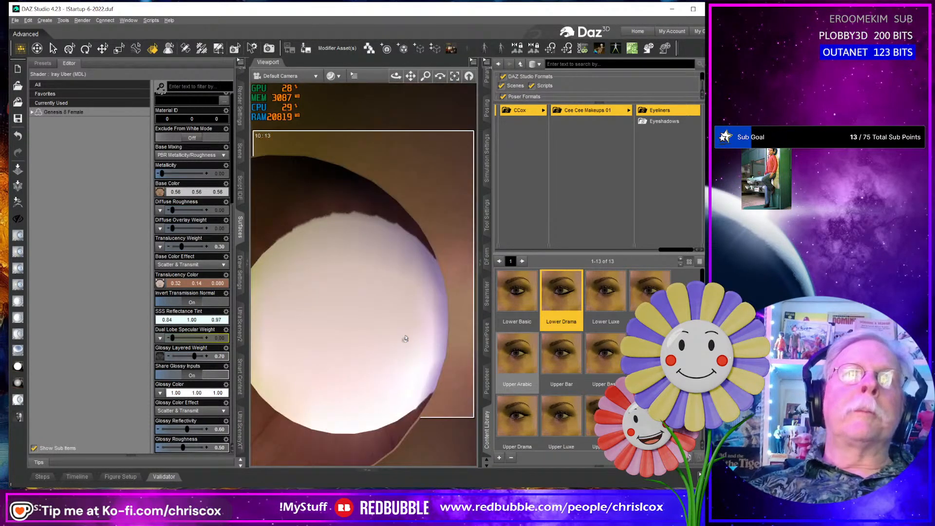
pyautogui.scroll(-6, 404, 338)
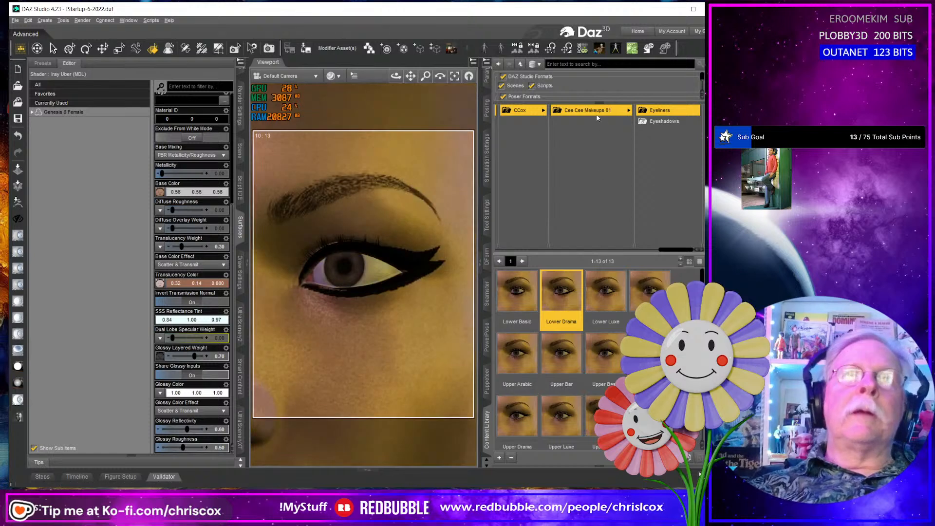
# - Clear the test eyeliners from the face with the Reset LIE Makeup preset in the Cee Cee Makeups 01 folder
pyautogui.click(597, 113)
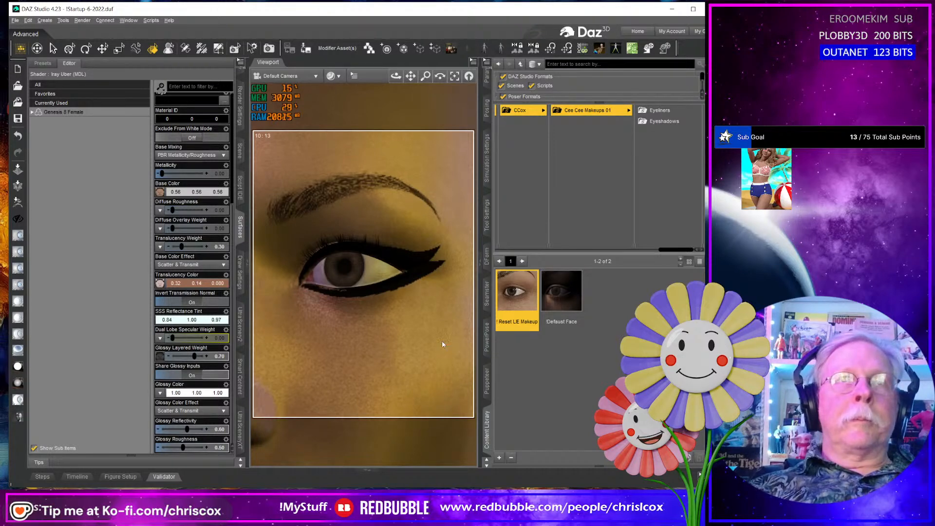
pyautogui.scroll(-6, 442, 344)
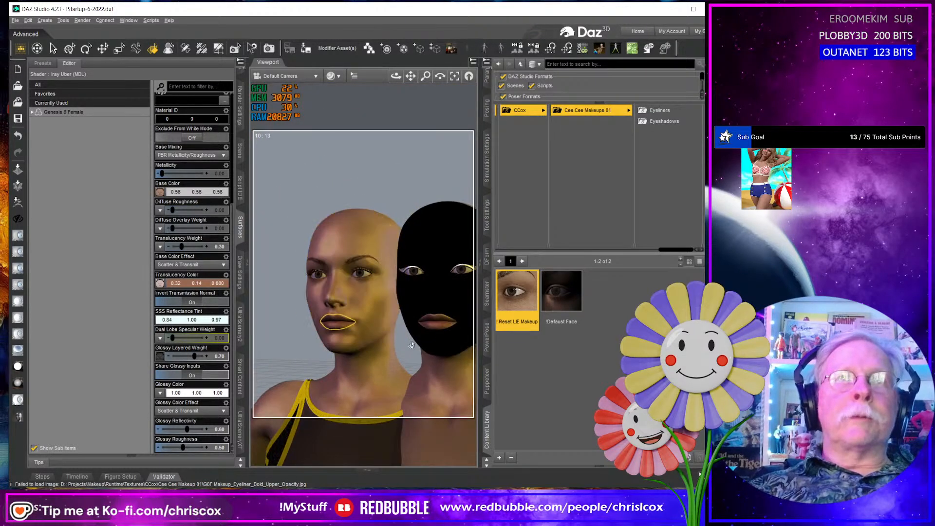
pyautogui.moveTo(412, 344)
pyautogui.mouseDown(button='middle')
pyautogui.moveTo(497, 342)
pyautogui.moveTo(410, 342)
pyautogui.moveTo(400, 331)
pyautogui.mouseUp(button='middle')
pyautogui.scroll(5, 400, 341)
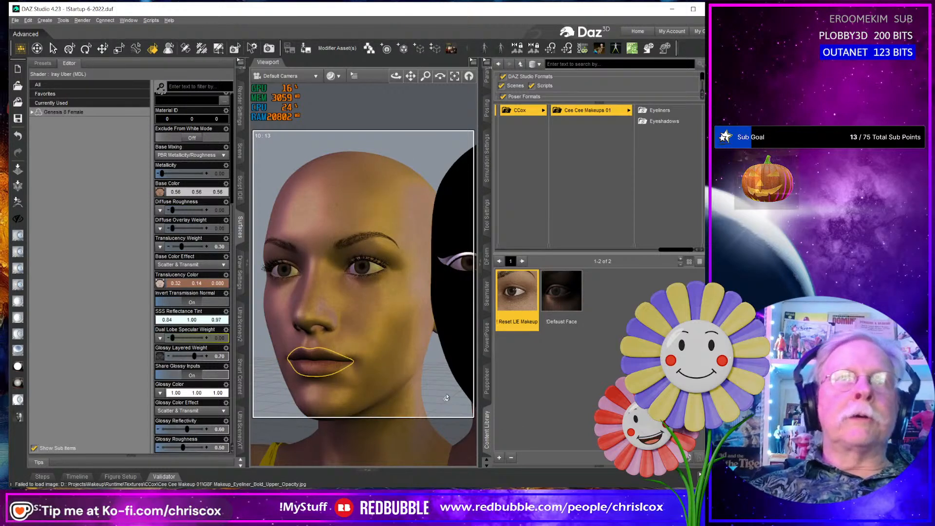
# - Apply the Upper Drama and Upper Luxe eyeliner presets to the second figure, Genesis 8 Female (2)
pyautogui.moveTo(453, 333); pyautogui.dragTo(327, 334, button='middle')
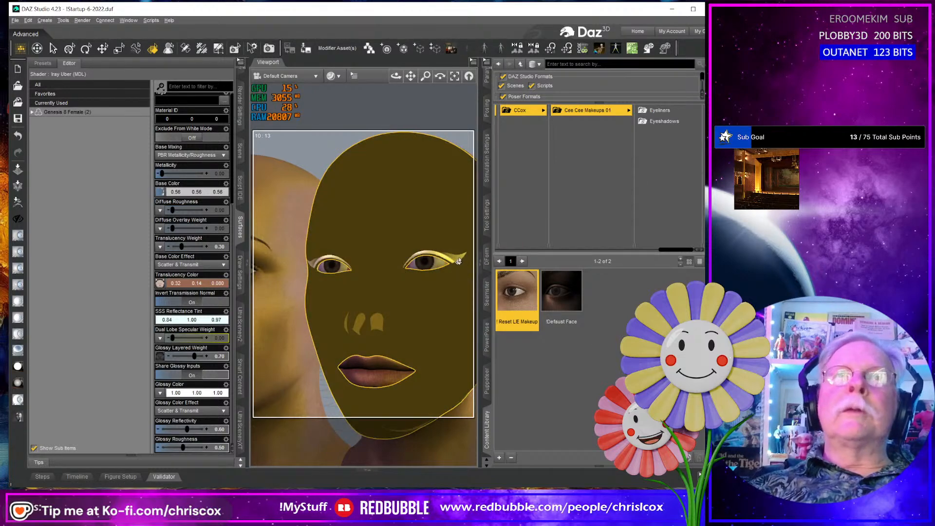
pyautogui.click(663, 112)
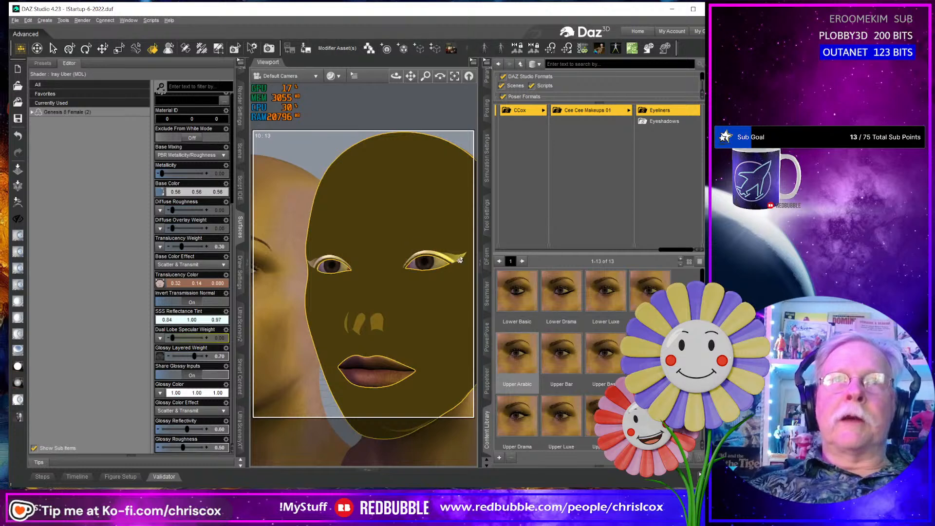
pyautogui.scroll(-2, 561, 356)
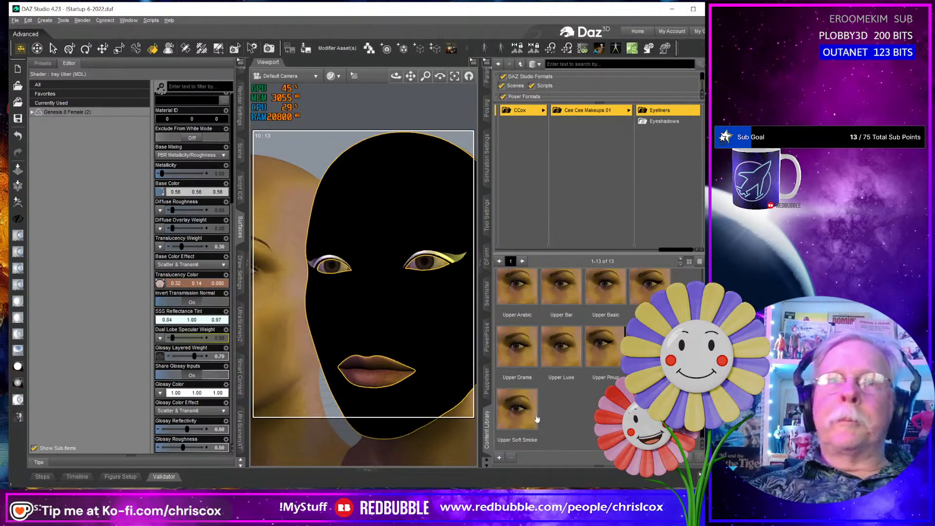
pyautogui.doubleClick(520, 350)
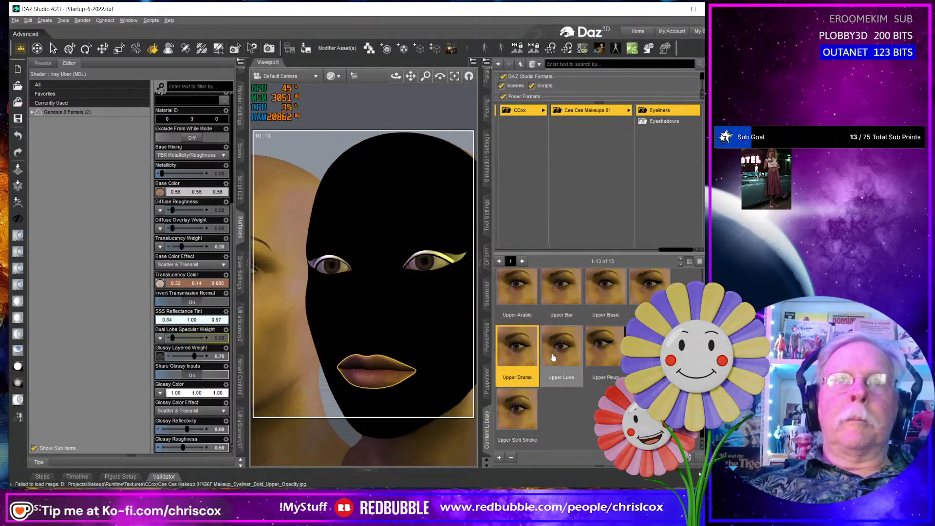
pyautogui.doubleClick(553, 357)
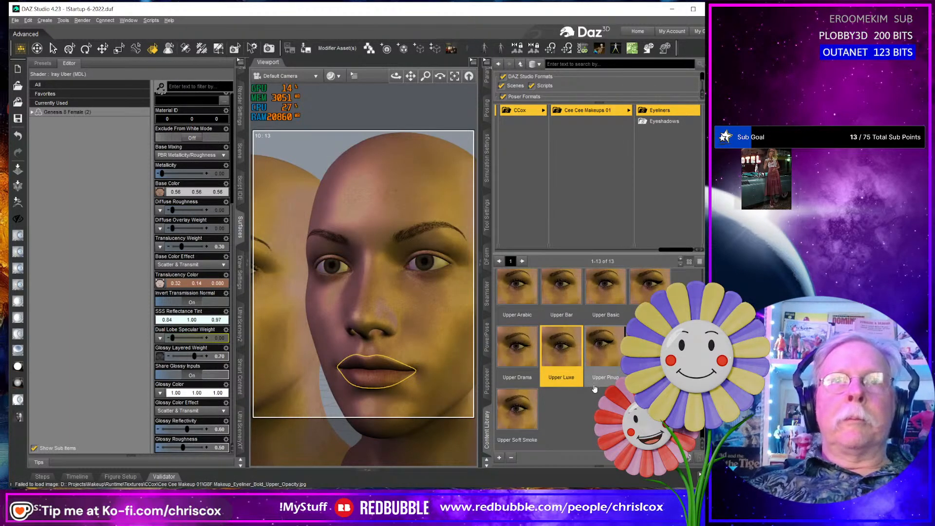
# - Try the Lower Basic, Lower Drama, Lower Luxe and Lower Soft Smoke eyeliner presets in turn on the second figure's face
pyautogui.scroll(1, 592, 390)
pyautogui.scroll(1, 593, 390)
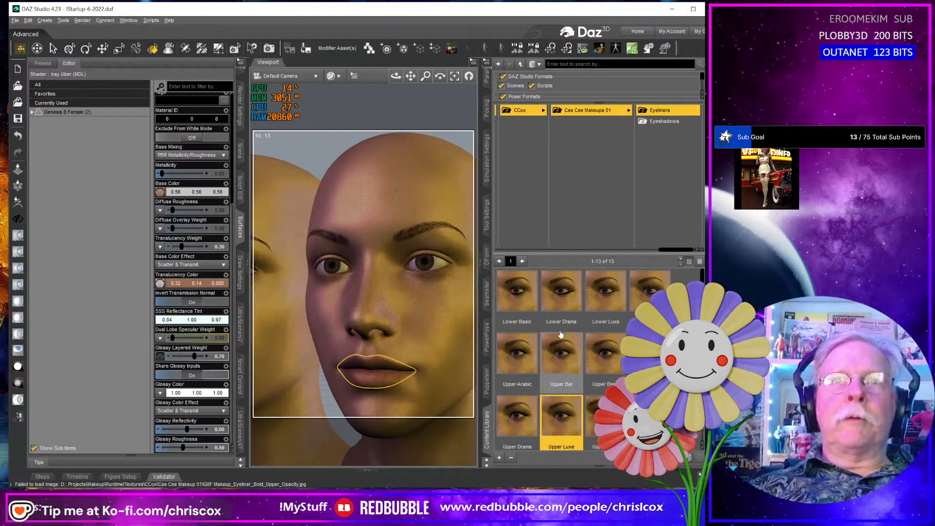
pyautogui.click(526, 294)
pyautogui.click(564, 300)
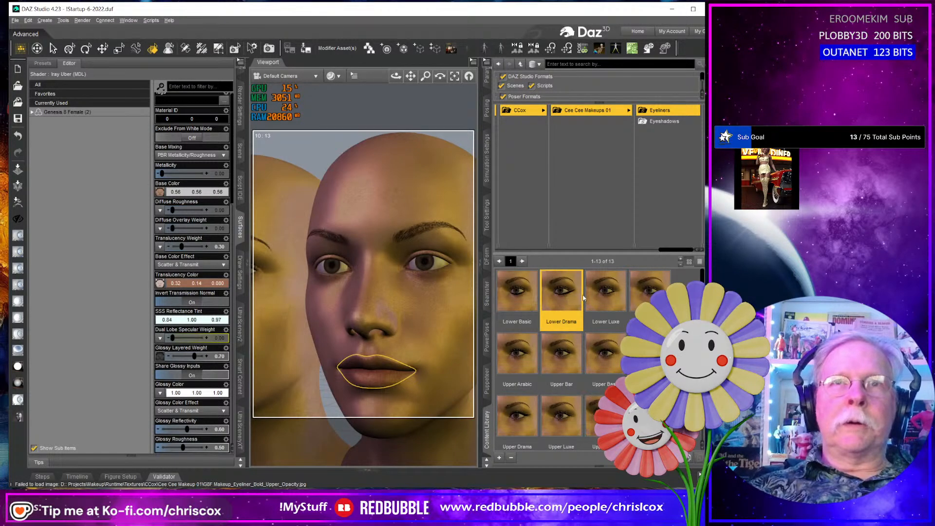
pyautogui.moveTo(430, 289); pyautogui.dragTo(456, 298, button='middle')
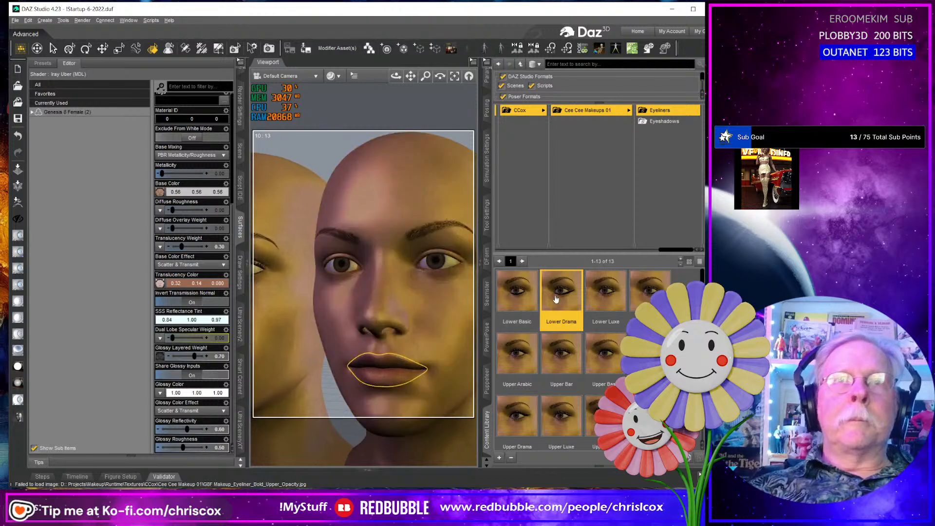
pyautogui.click(608, 296)
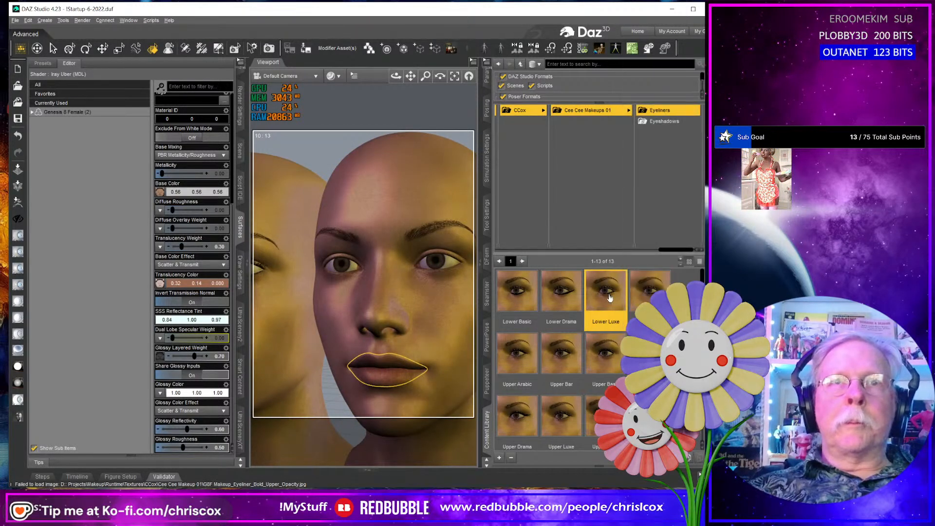
pyautogui.doubleClick(649, 293)
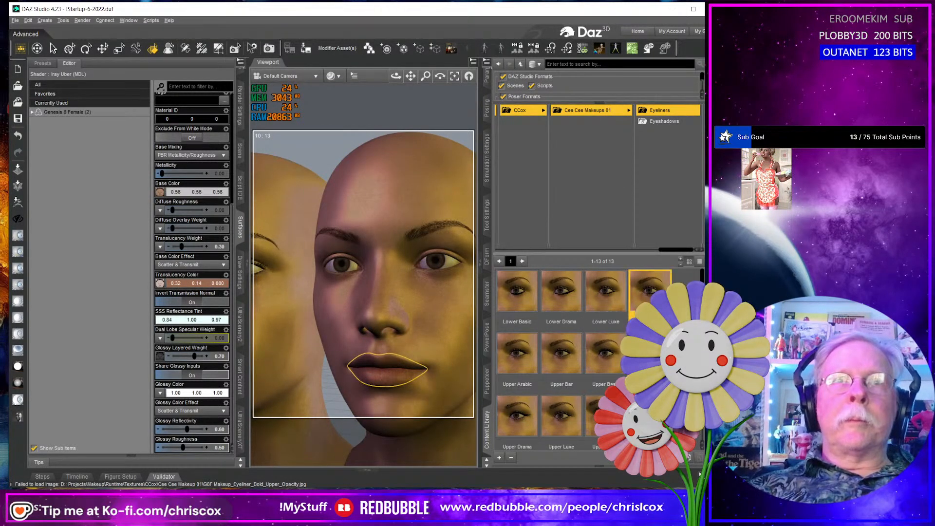
pyautogui.scroll(-3, 375, 377)
pyautogui.scroll(4, 374, 377)
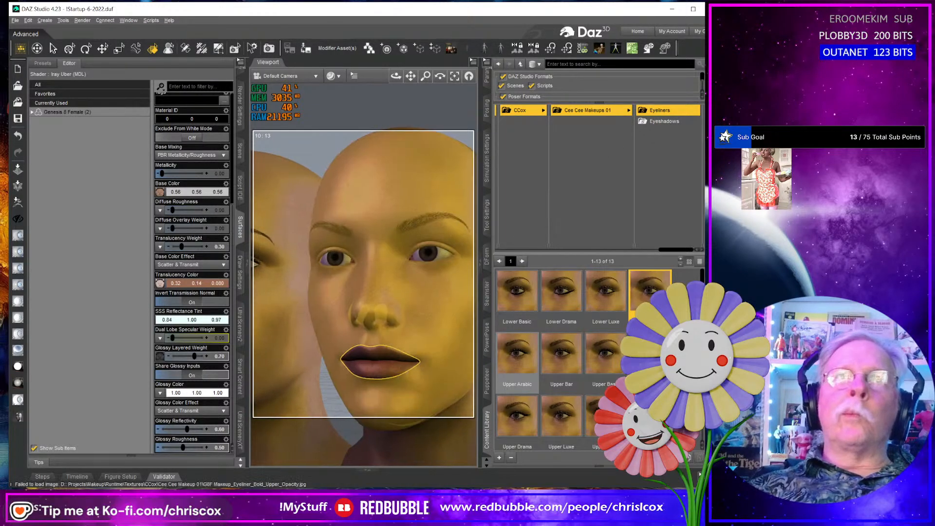
# - Select the first Genesis 8 Female's face and apply the Upper Bar eyeliner preset to it
pyautogui.moveTo(363, 287); pyautogui.dragTo(429, 309, button='middle')
pyautogui.moveTo(376, 332); pyautogui.dragTo(468, 306, button='middle')
pyautogui.click(350, 309)
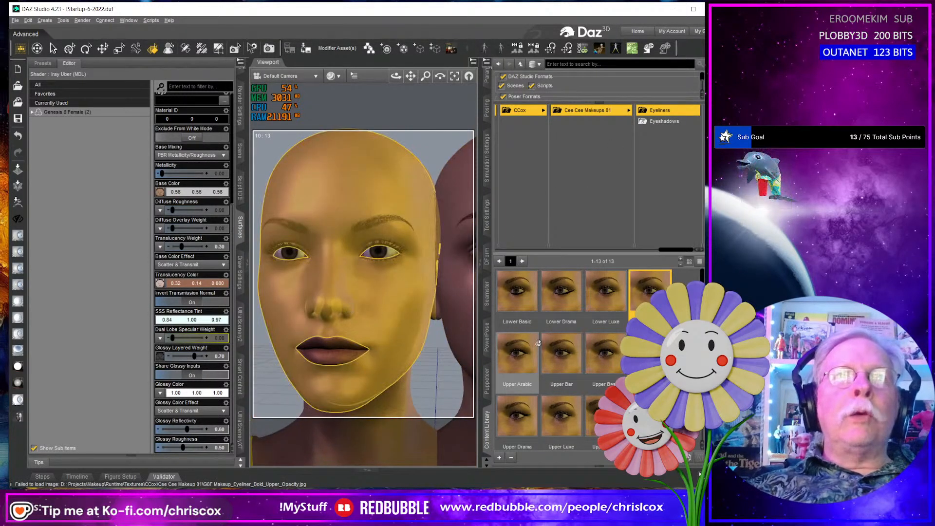
pyautogui.doubleClick(561, 354)
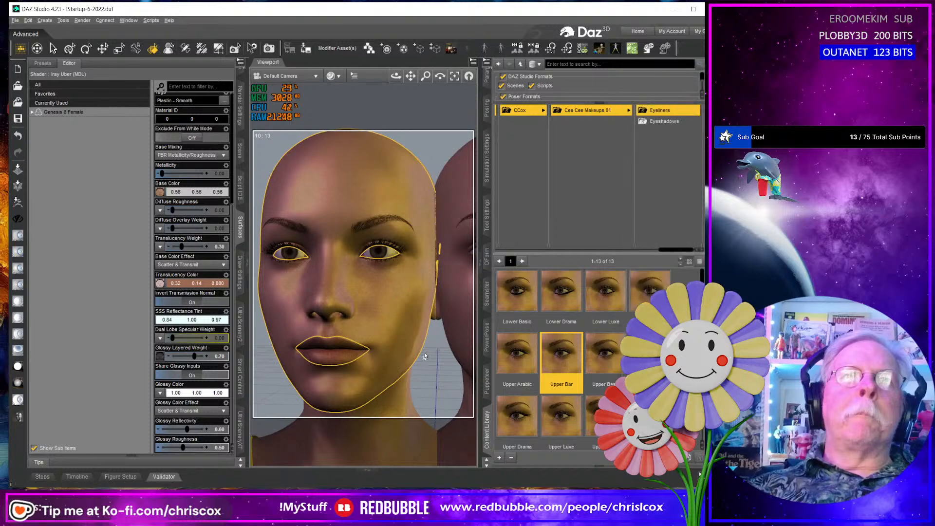
# - Give the first figure's face the dark metallic shader and apply the Upper Pinup eyeliner preset over it
pyautogui.moveTo(417, 355); pyautogui.dragTo(389, 347, button='middle')
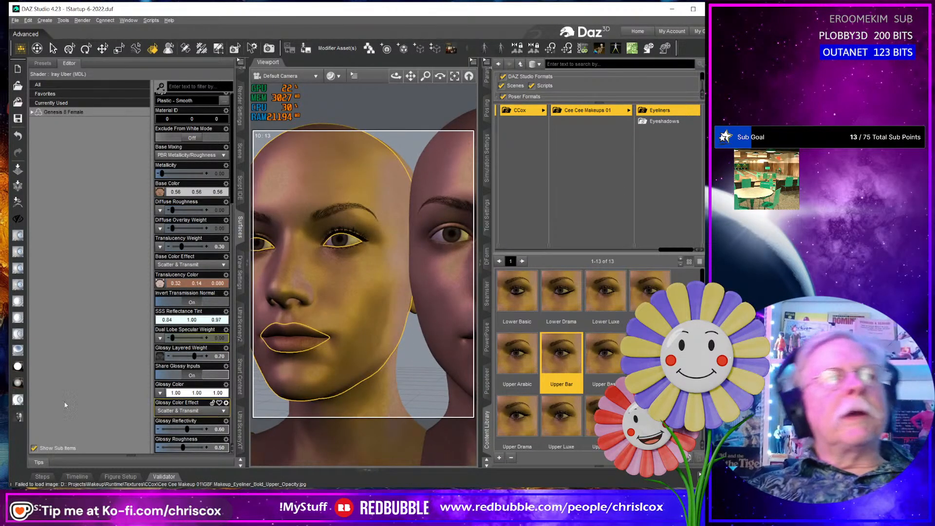
pyautogui.click(19, 417)
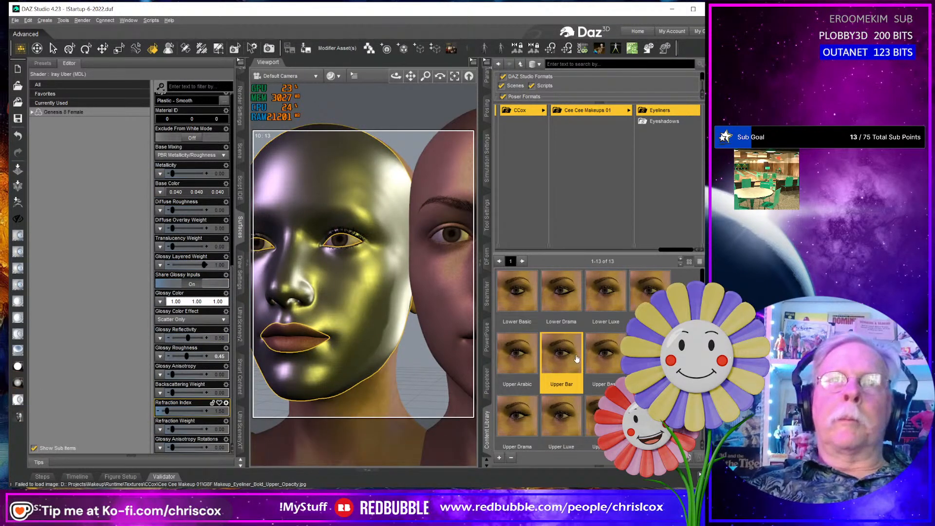
pyautogui.doubleClick(606, 420)
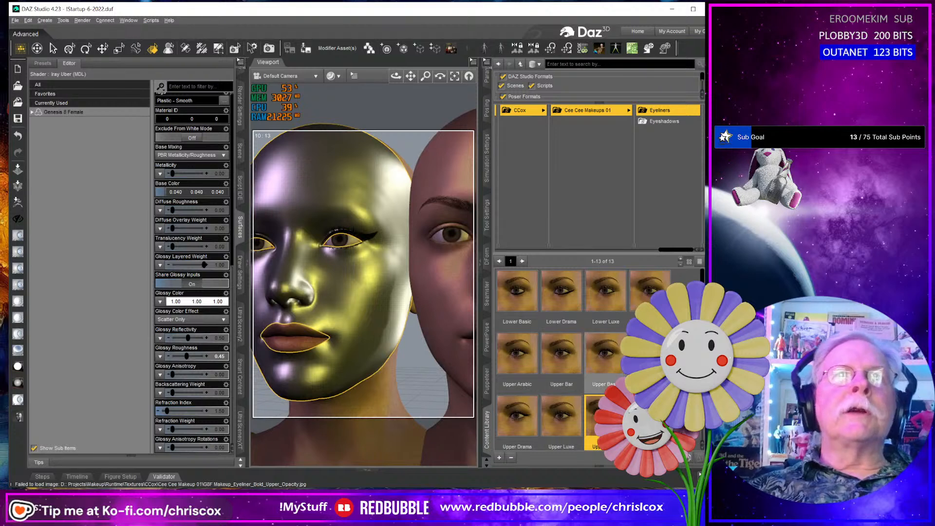
# - Try the Default Face preset from the Cee Cee Makeups 01 folder on the first figure's metallic face
pyautogui.moveTo(614, 378)
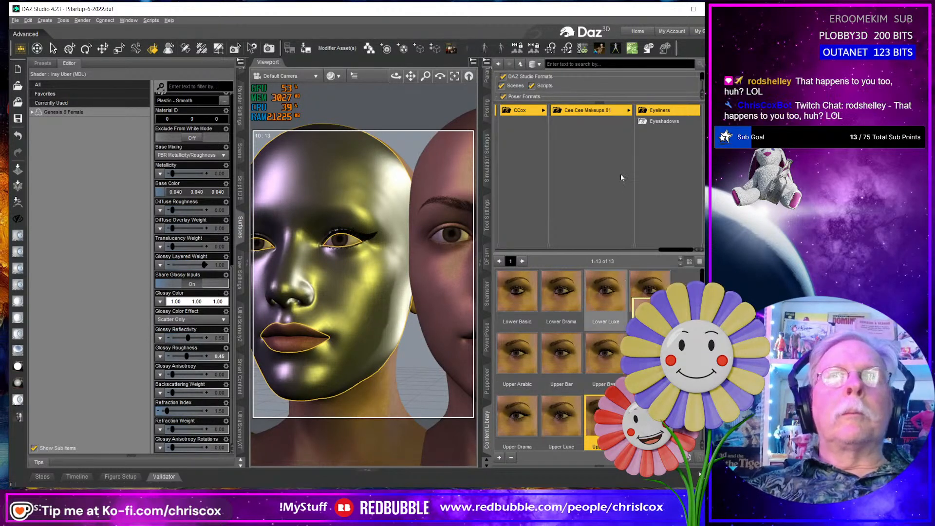
pyautogui.click(601, 113)
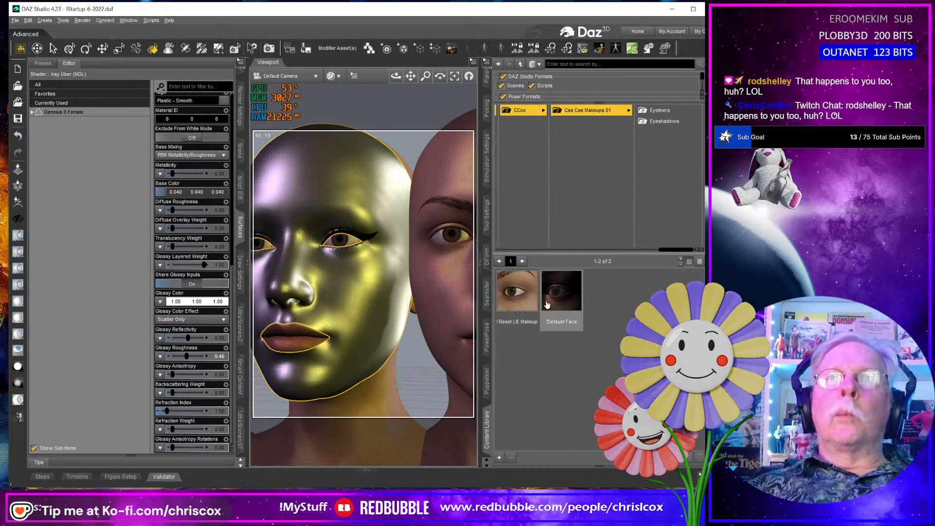
pyautogui.doubleClick(563, 303)
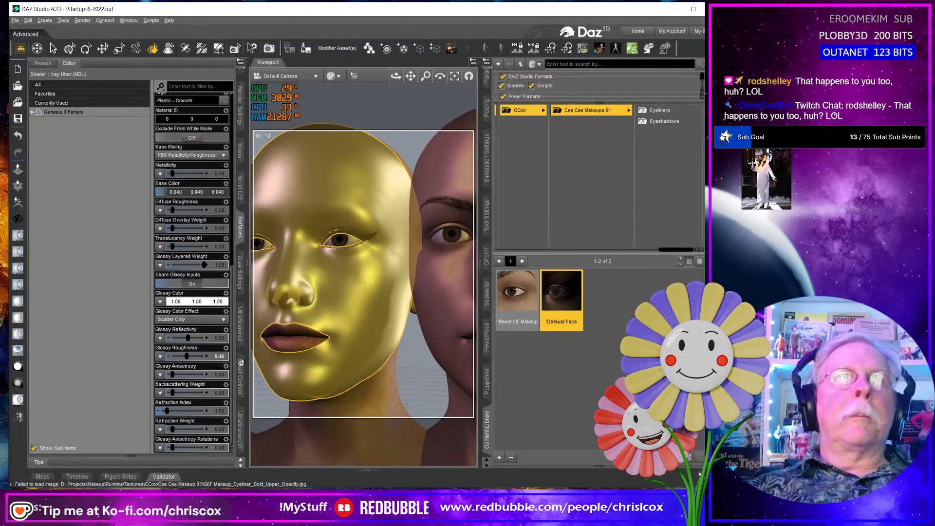
# - Set the Base Color of the first figure's face to orange, 1.00, 0.22, 0.048
pyautogui.click(188, 195)
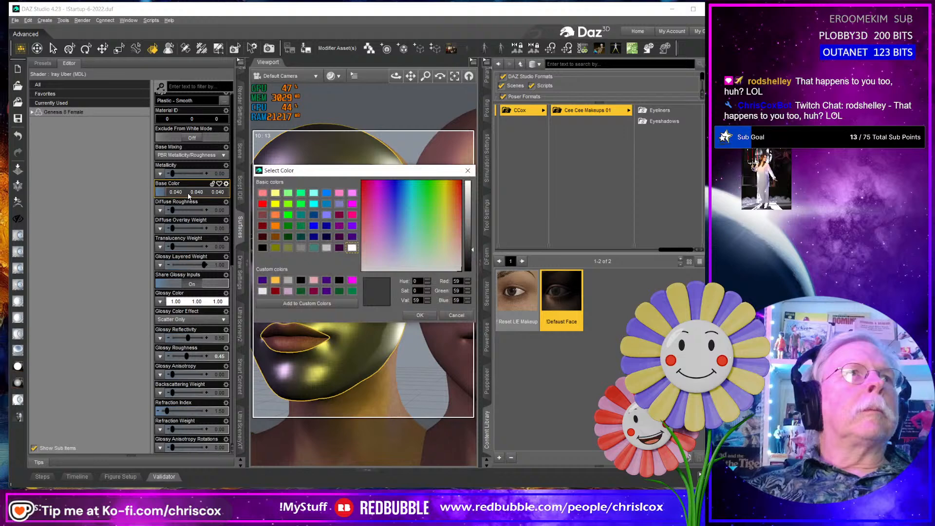
pyautogui.click(276, 215)
pyautogui.click(420, 316)
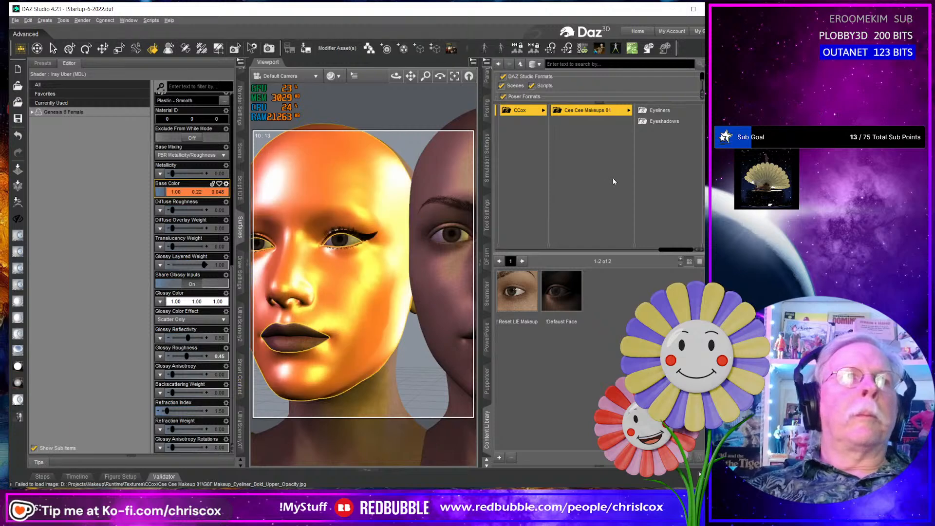
# - Clear the first figure's eyeliner with the Reset LIE Makeup preset and reapply the Upper Pinup eyeliner on the orange face
pyautogui.doubleClick(519, 302)
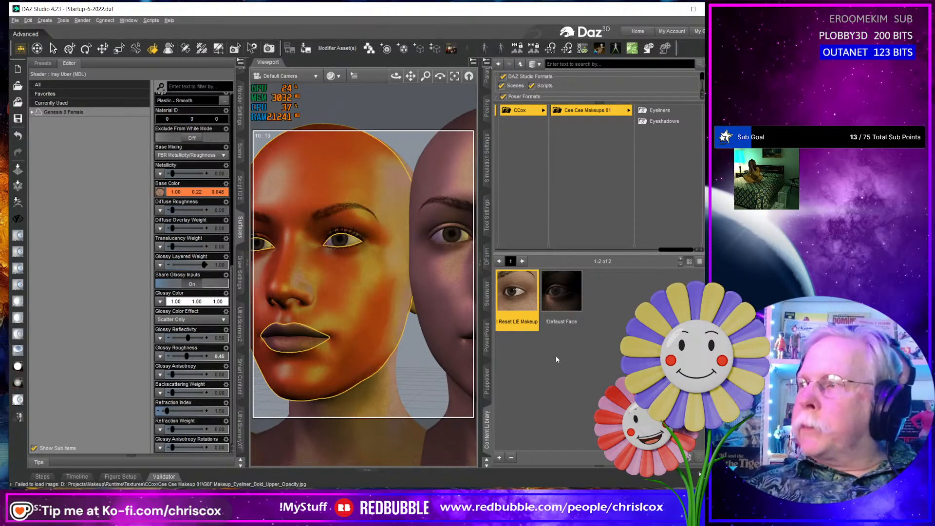
pyautogui.click(659, 111)
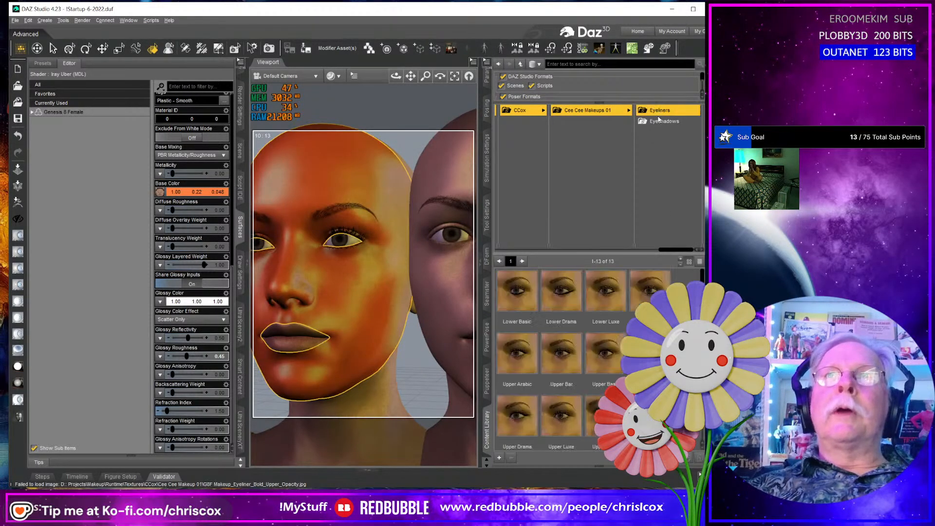
pyautogui.doubleClick(600, 415)
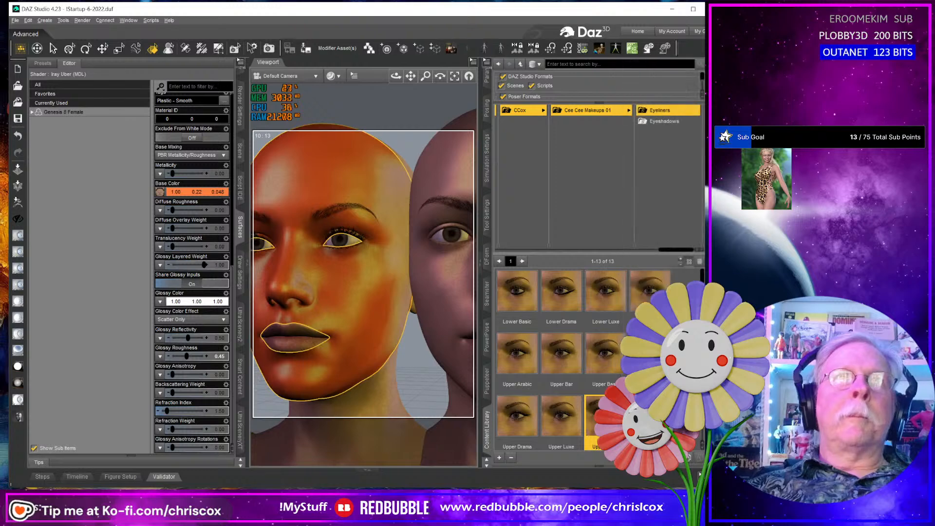
# - Select the second figure's face, give it the dark metallic shader and apply the Upper Pinup eyeliner preset
pyautogui.click(443, 301)
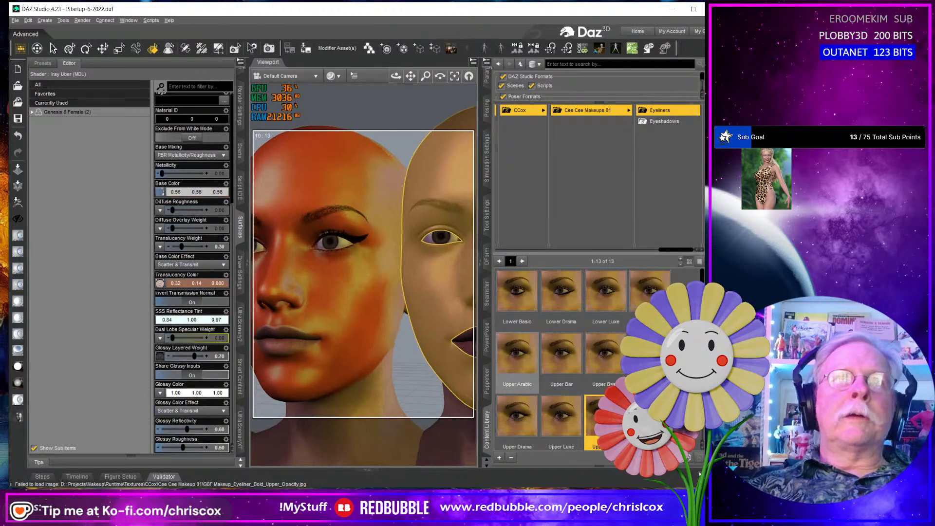
pyautogui.click(18, 399)
pyautogui.doubleClick(528, 385)
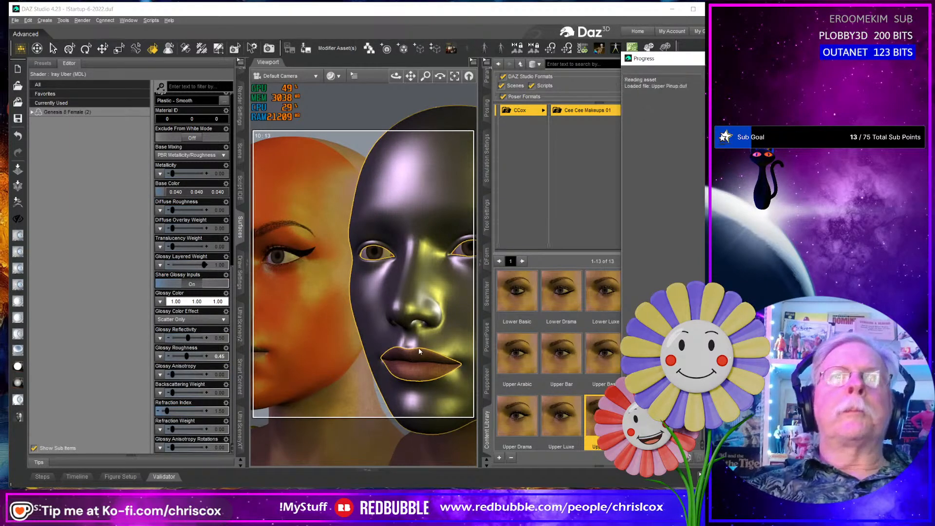
pyautogui.moveTo(419, 348); pyautogui.dragTo(314, 336, button='middle')
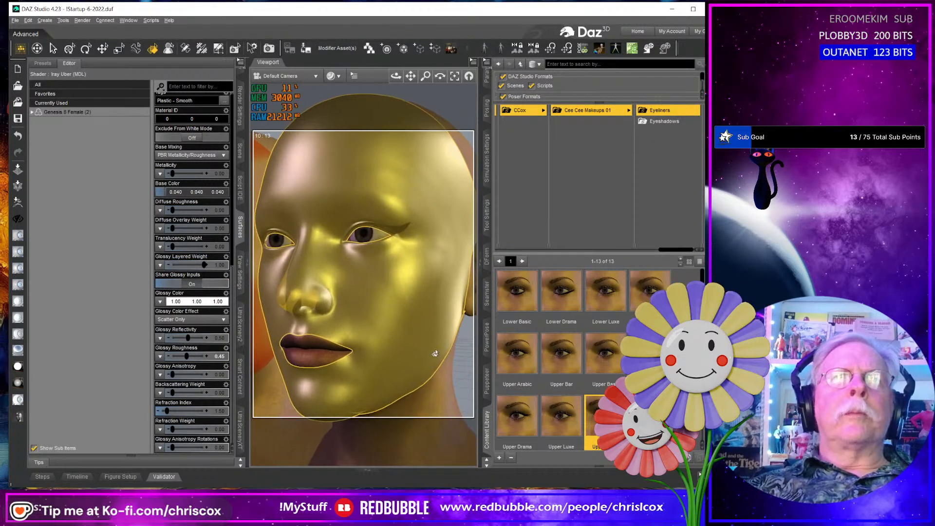
# - Restore the second figure's face with the Default Face preset and apply the Upper Pinup eyeliner preset to it
pyautogui.click(582, 111)
pyautogui.doubleClick(565, 301)
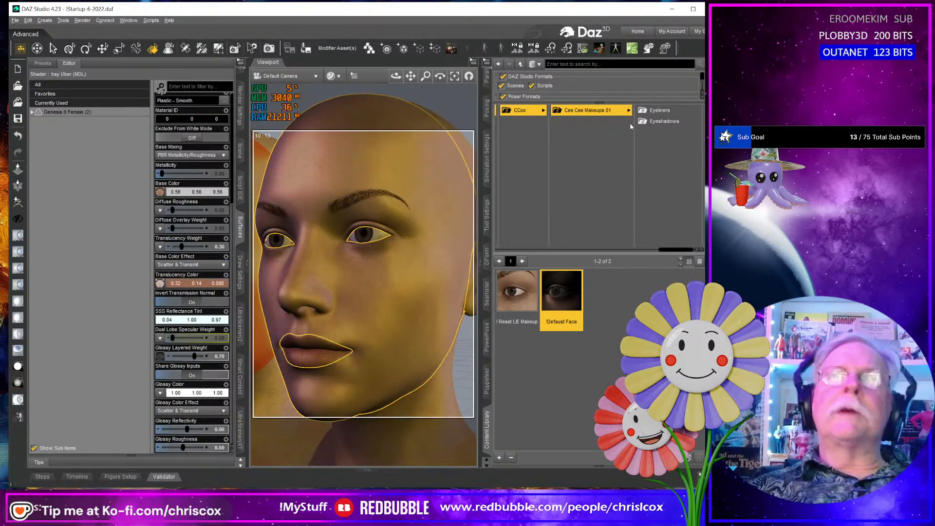
pyautogui.click(661, 122)
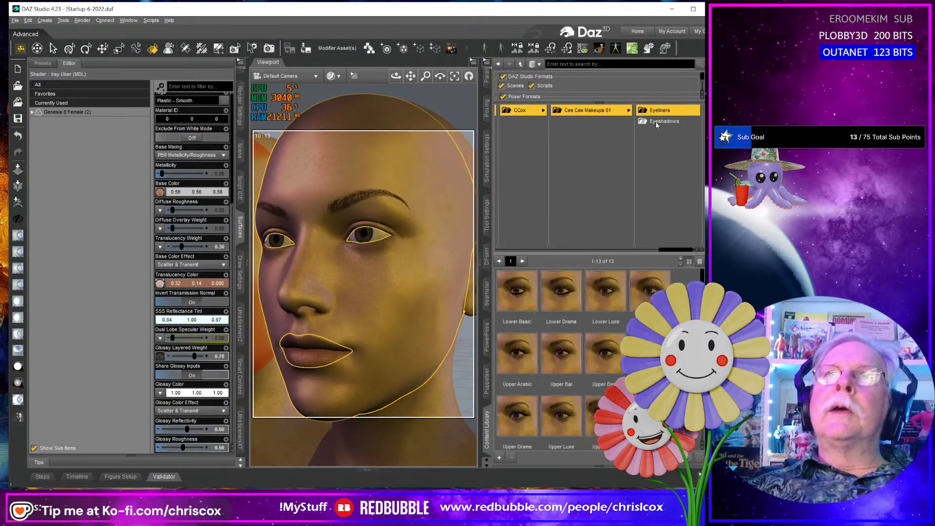
pyautogui.doubleClick(603, 414)
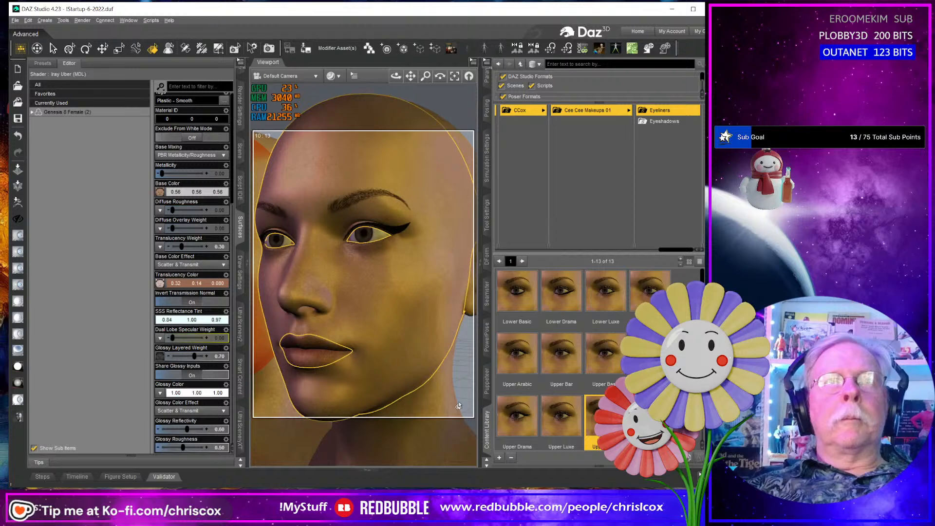
pyautogui.scroll(-5, 457, 403)
pyautogui.moveTo(408, 388); pyautogui.dragTo(369, 371, button='middle')
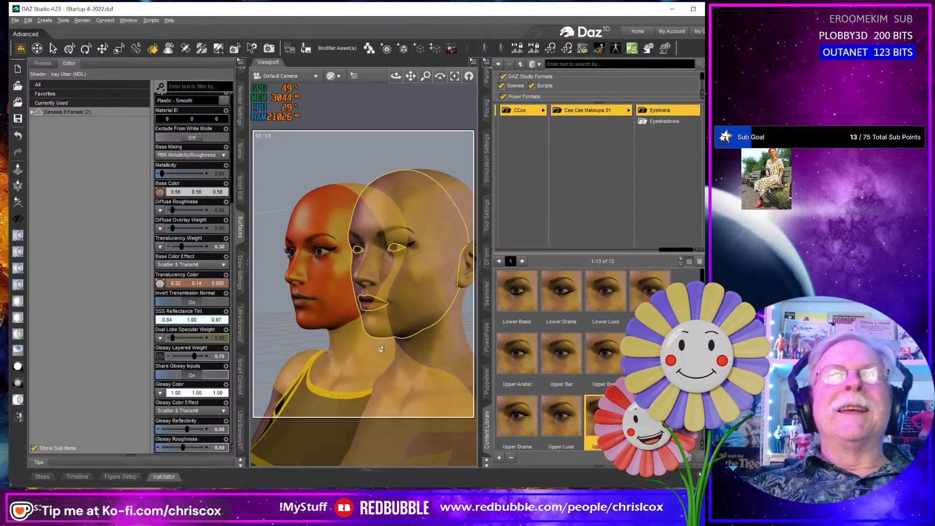